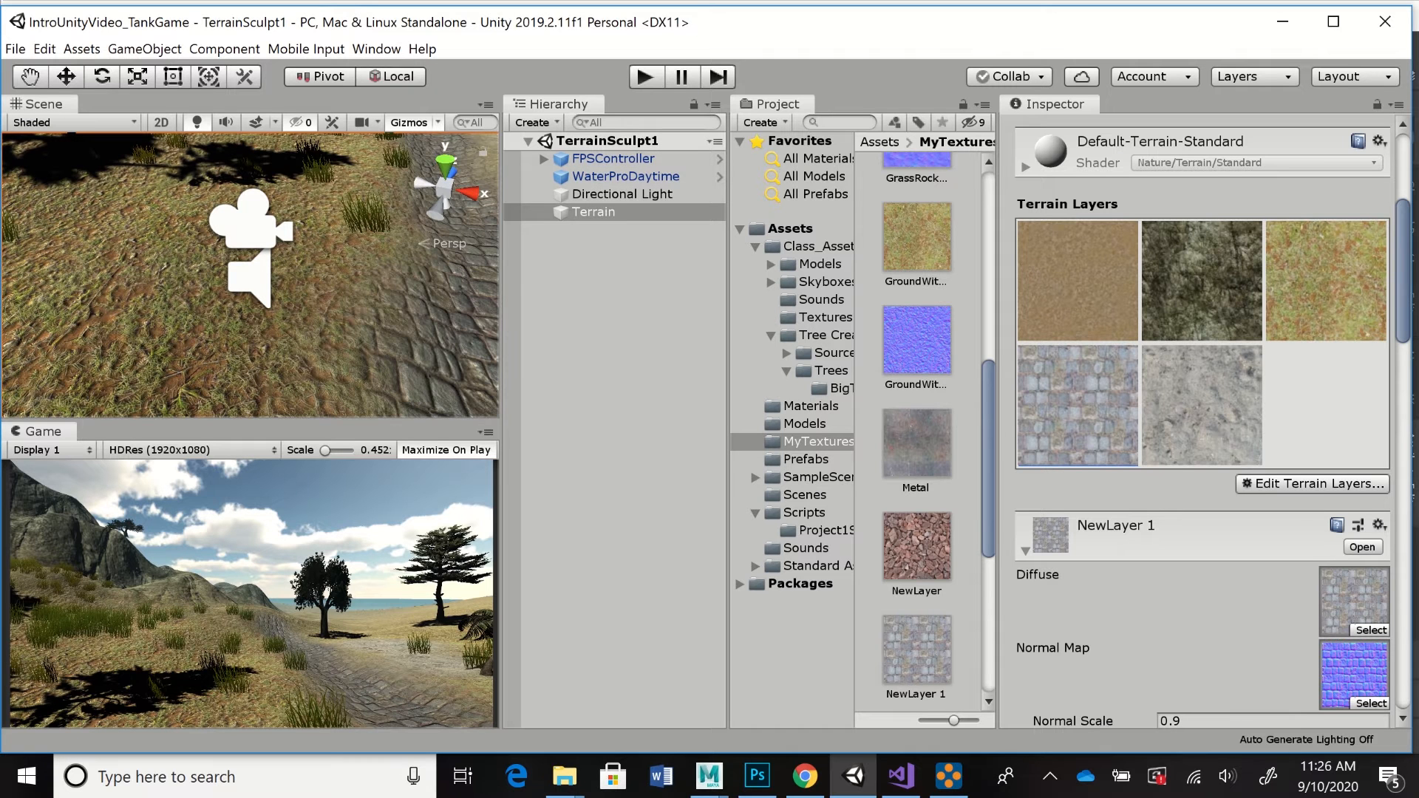
- Play-test the scene to inspect the textured ground up close, and stop the playback
key("ctrl+p")
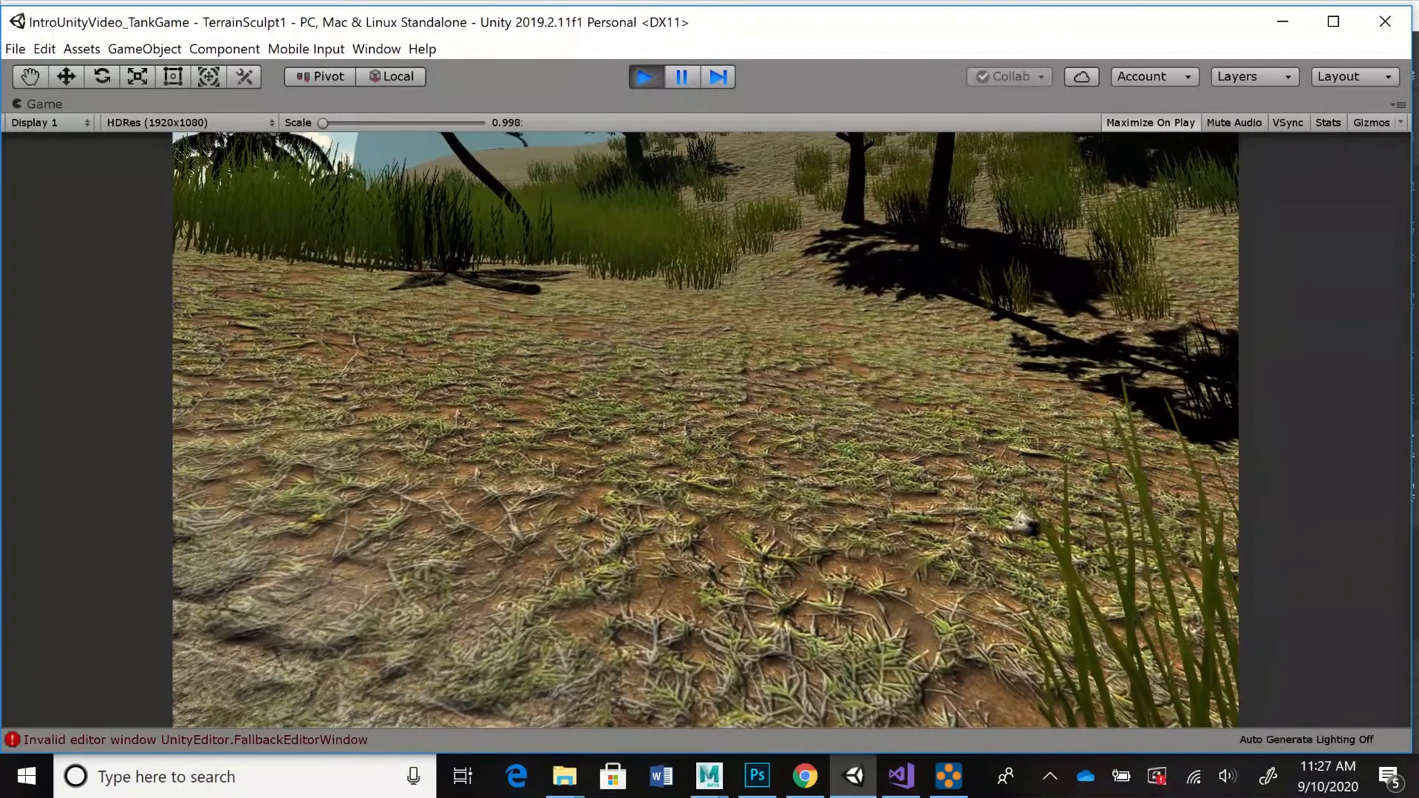
key("ctrl+p")
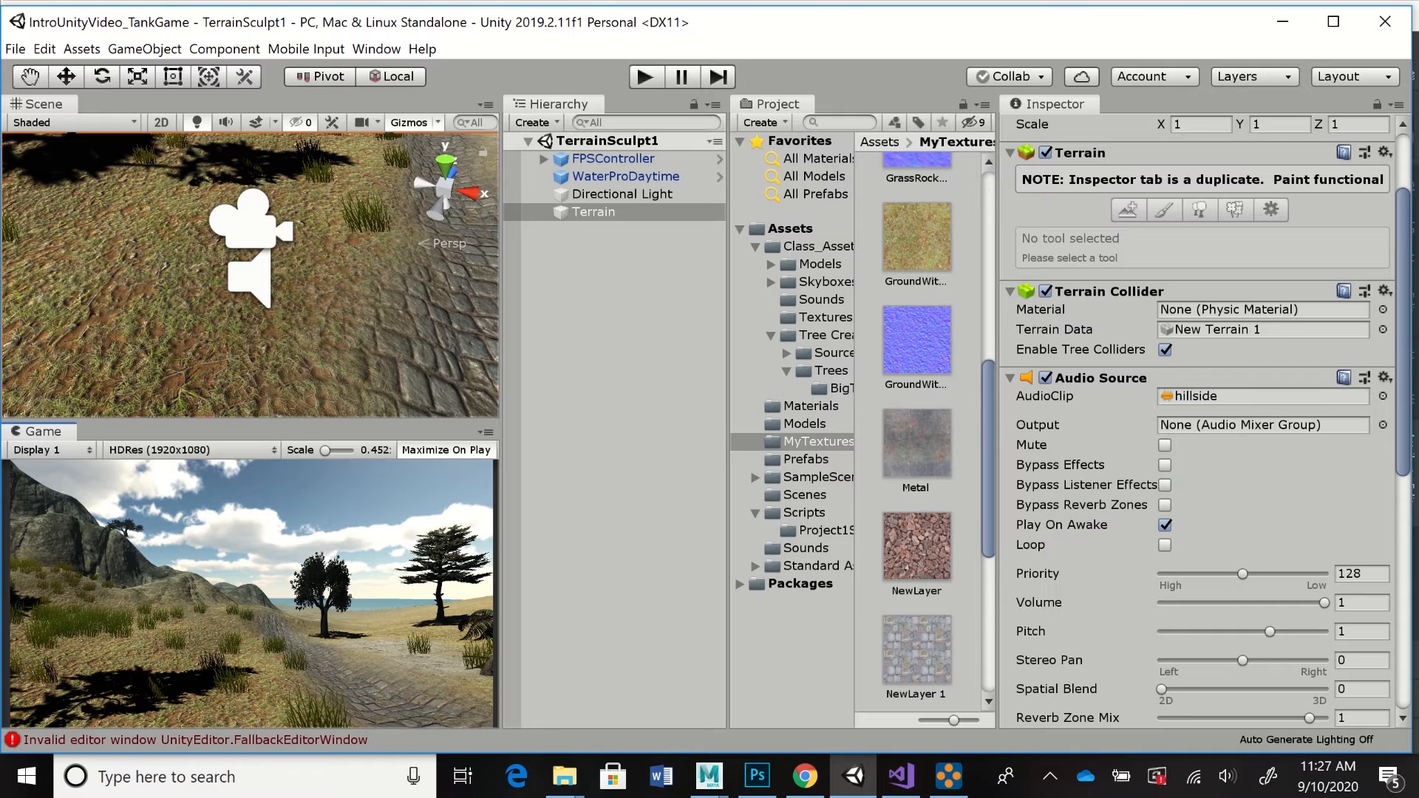
- Switch to Maya and examine the Source and Target meshes, ending with the grass-textured Target plane selected
mouse_move(805, 776)
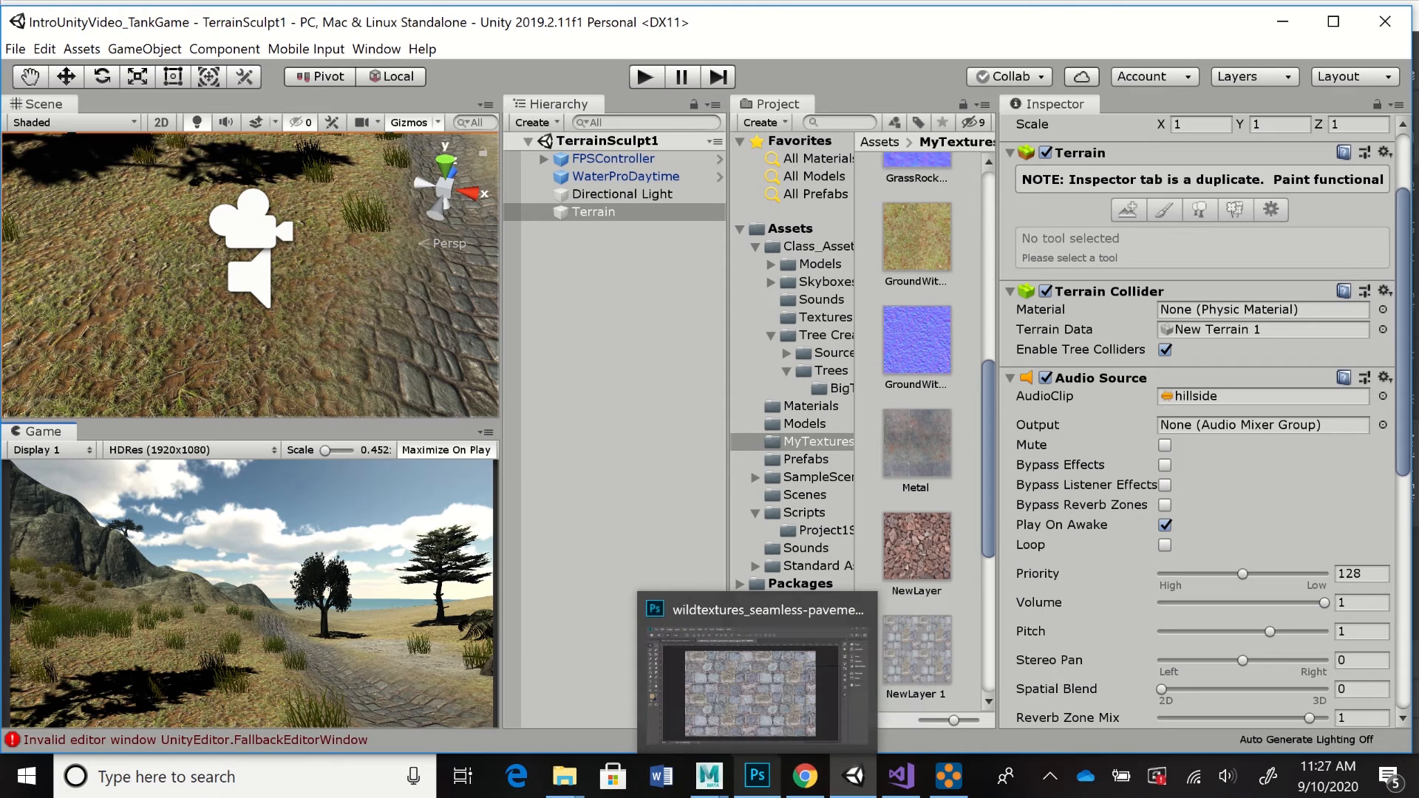
mouse_move(708, 776)
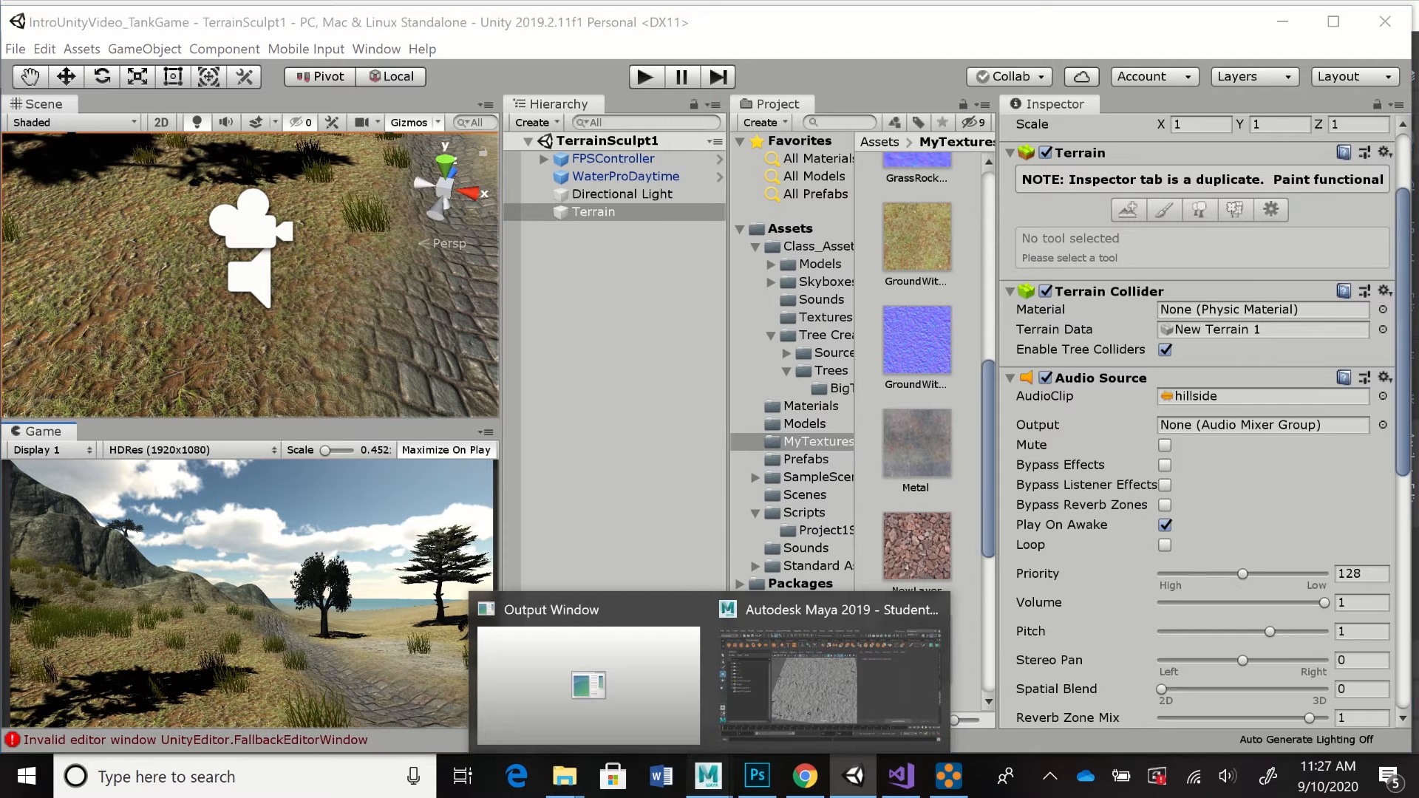
left_click(829, 674)
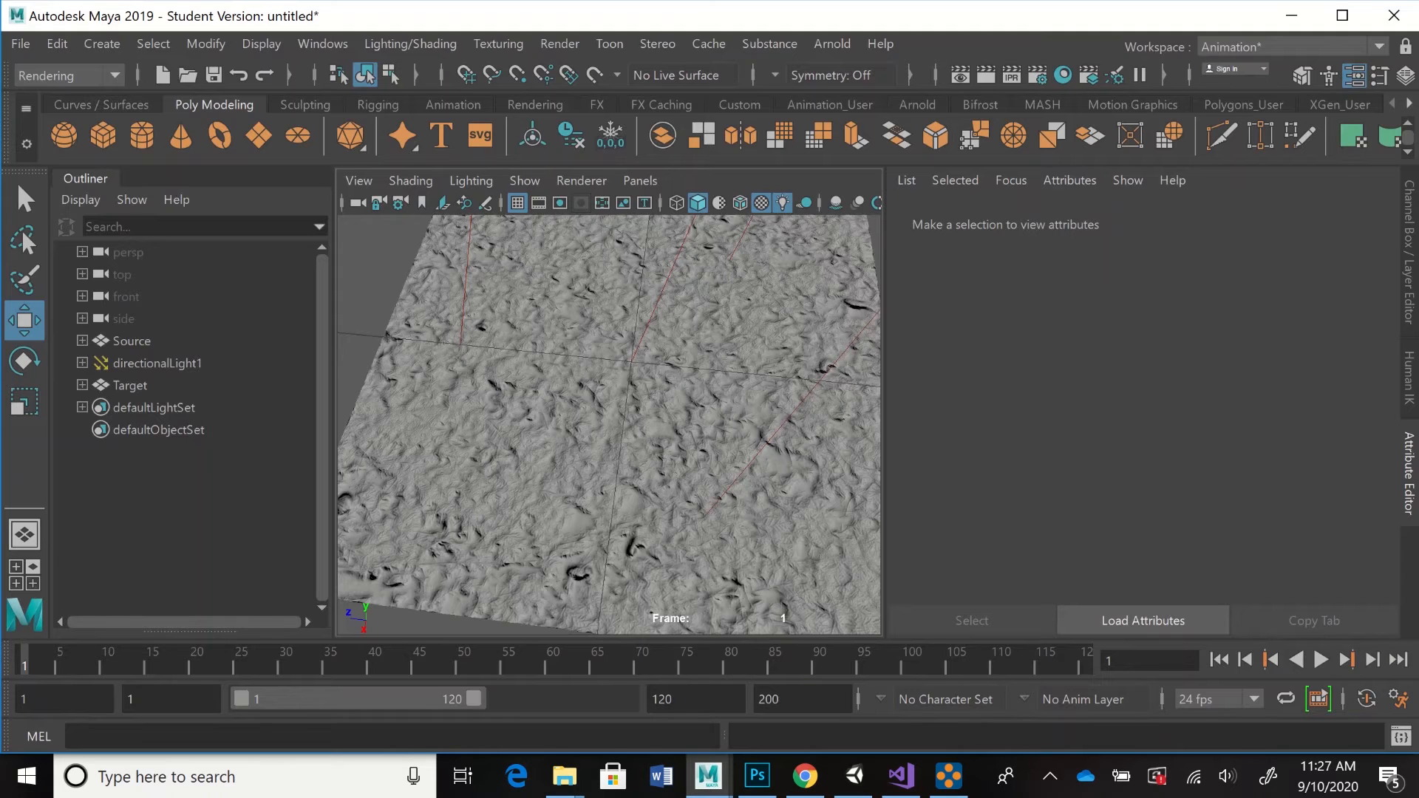
mouse_move(610, 425)
left_mouse_down("alt")
mouse_move(610, 392)
mouse_move(650, 362)
mouse_move(702, 421)
mouse_move(606, 440)
mouse_move(558, 400)
mouse_move(562, 377)
mouse_move(602, 427)
left_mouse_up("alt")
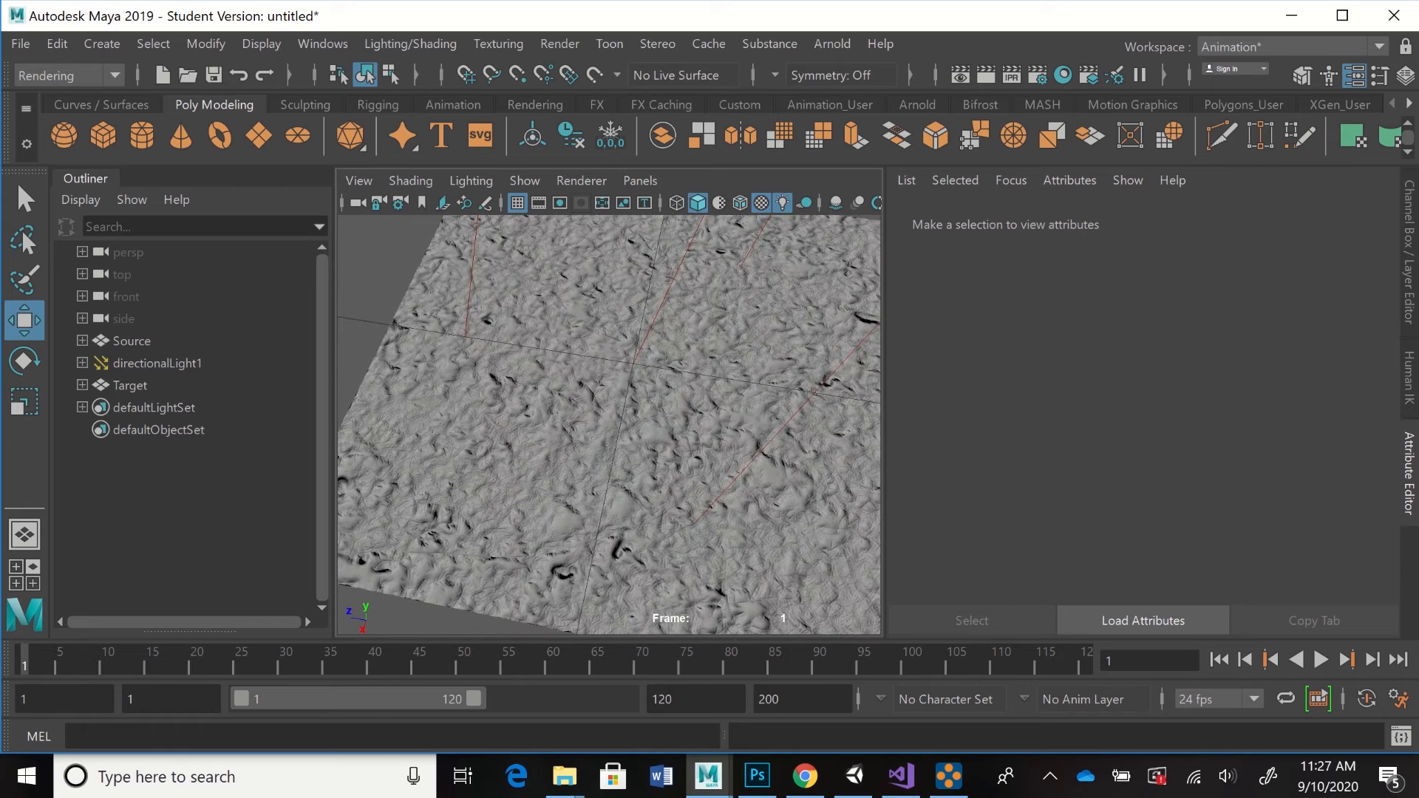
left_click(132, 341)
left_click(131, 385)
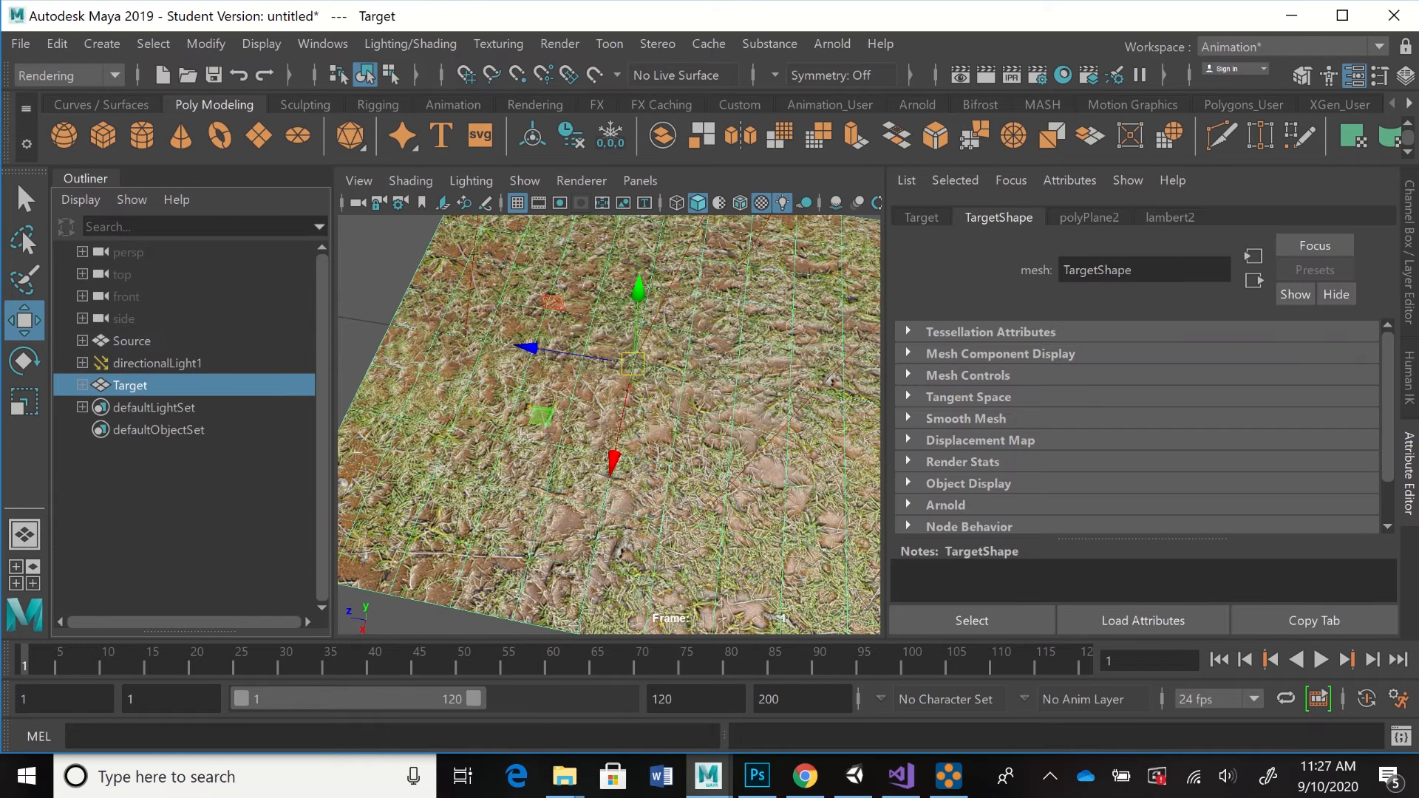
left_click_drag(606, 444, 674, 429, "alt")
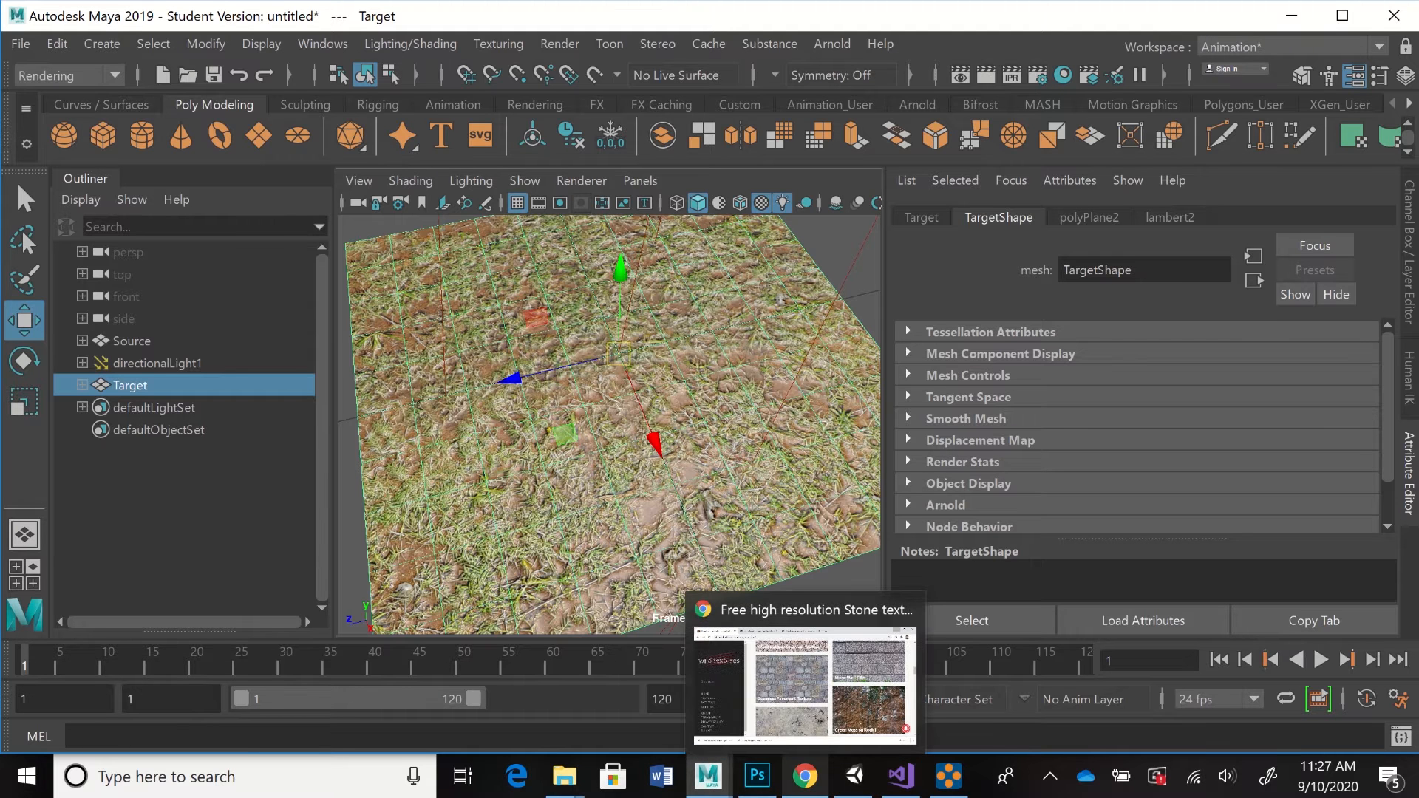
- Switch to Chrome and look through the free stone textures on wildtextures.com, ending at Seamless Pavement Texture
mouse_move(757, 776)
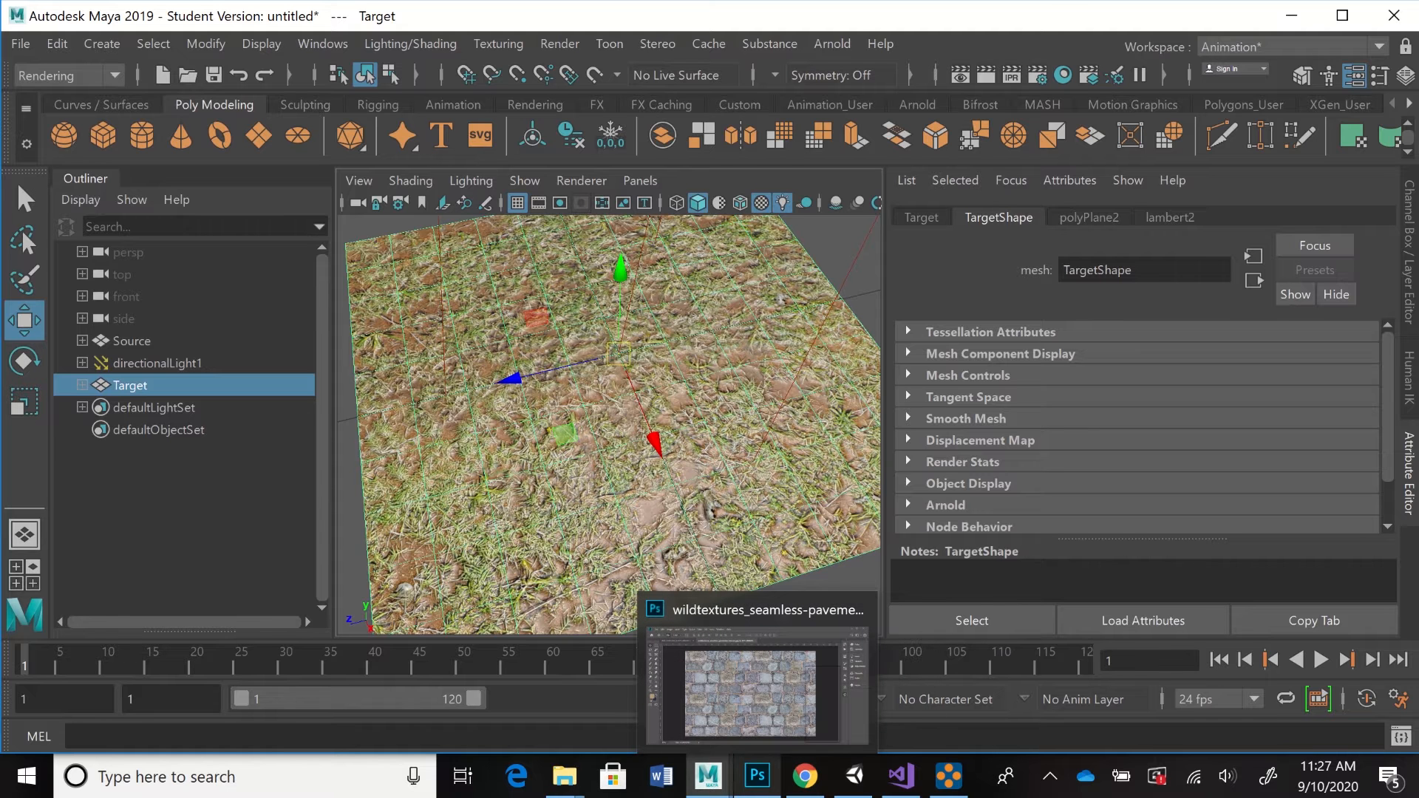
mouse_move(707, 776)
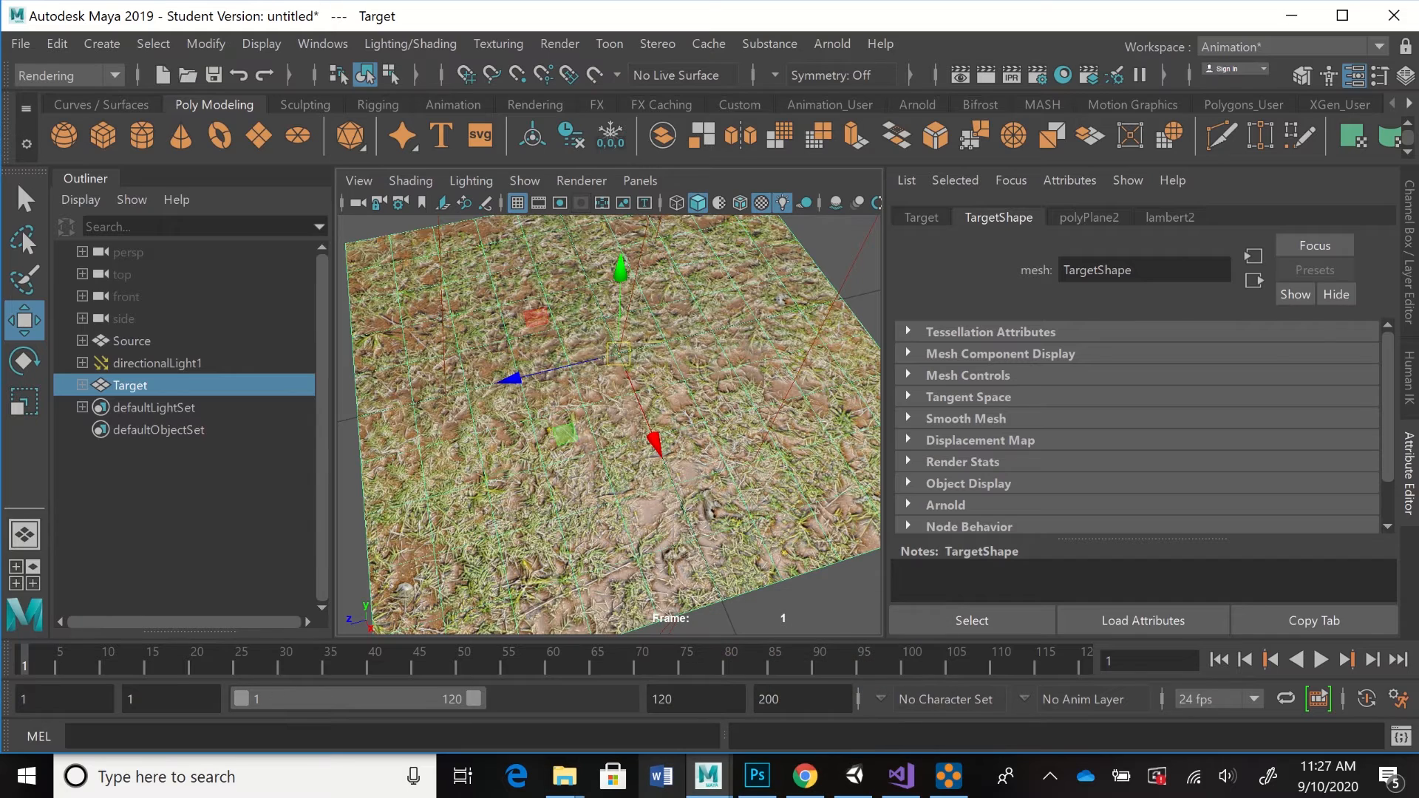
left_click(805, 776)
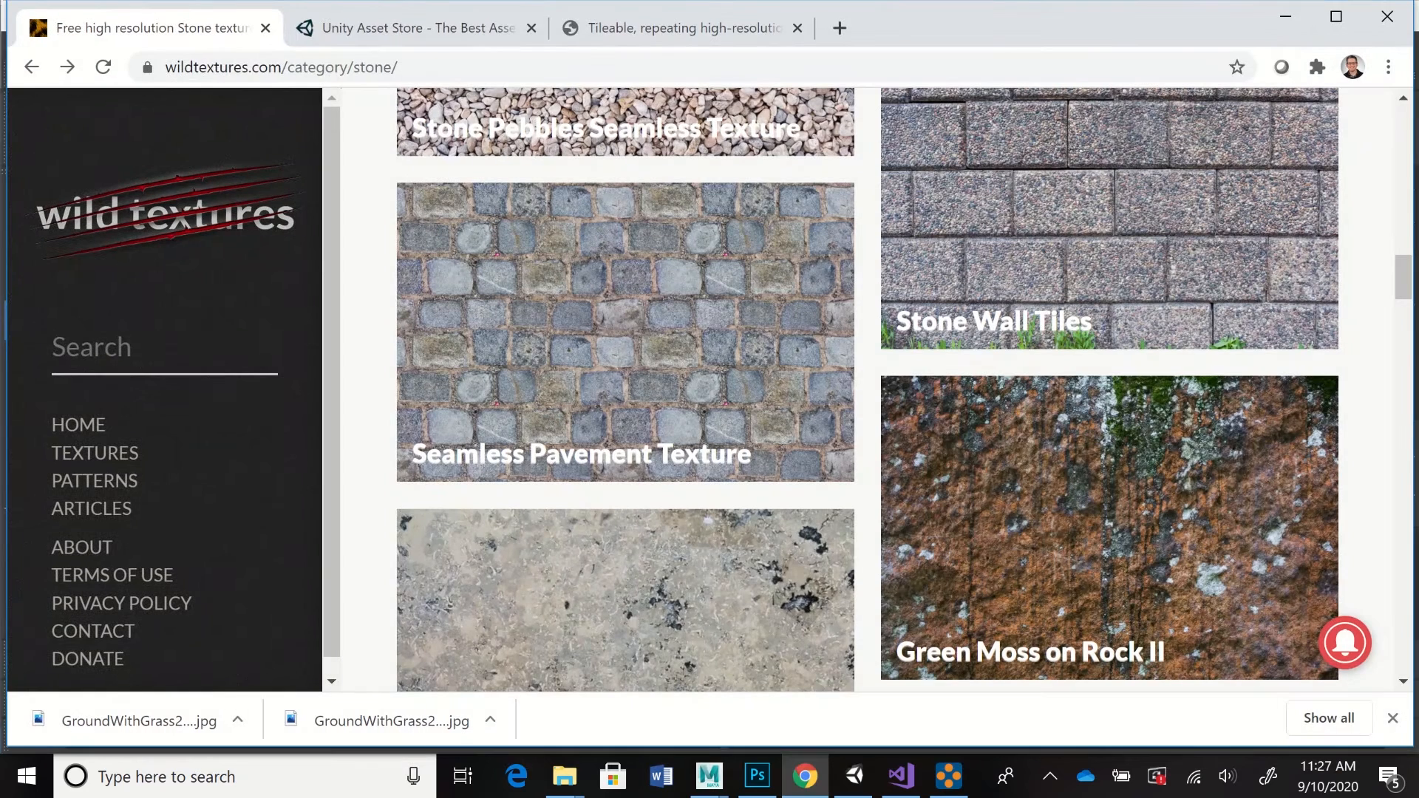
scroll(905, 389, "up", 15)
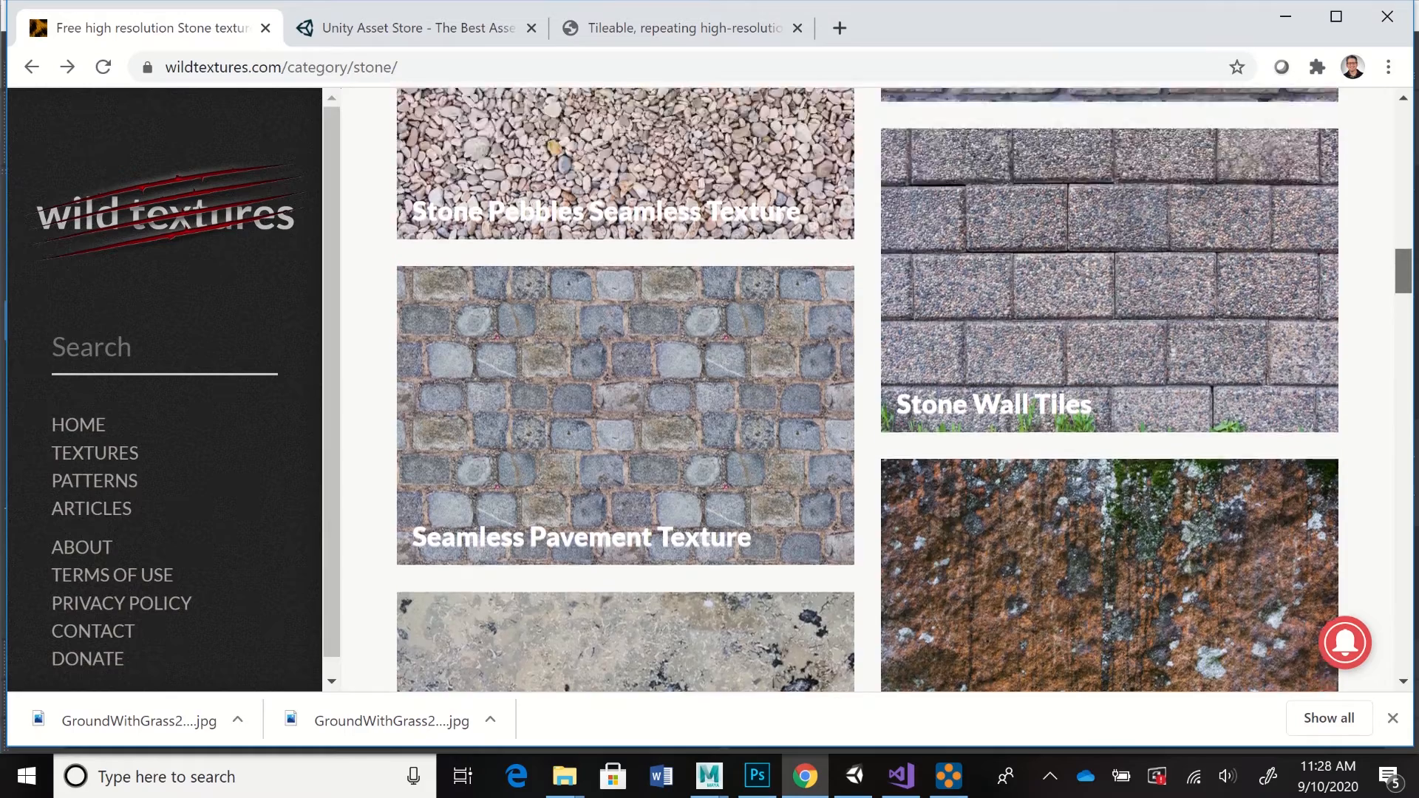
scroll(904, 388, "down", 3)
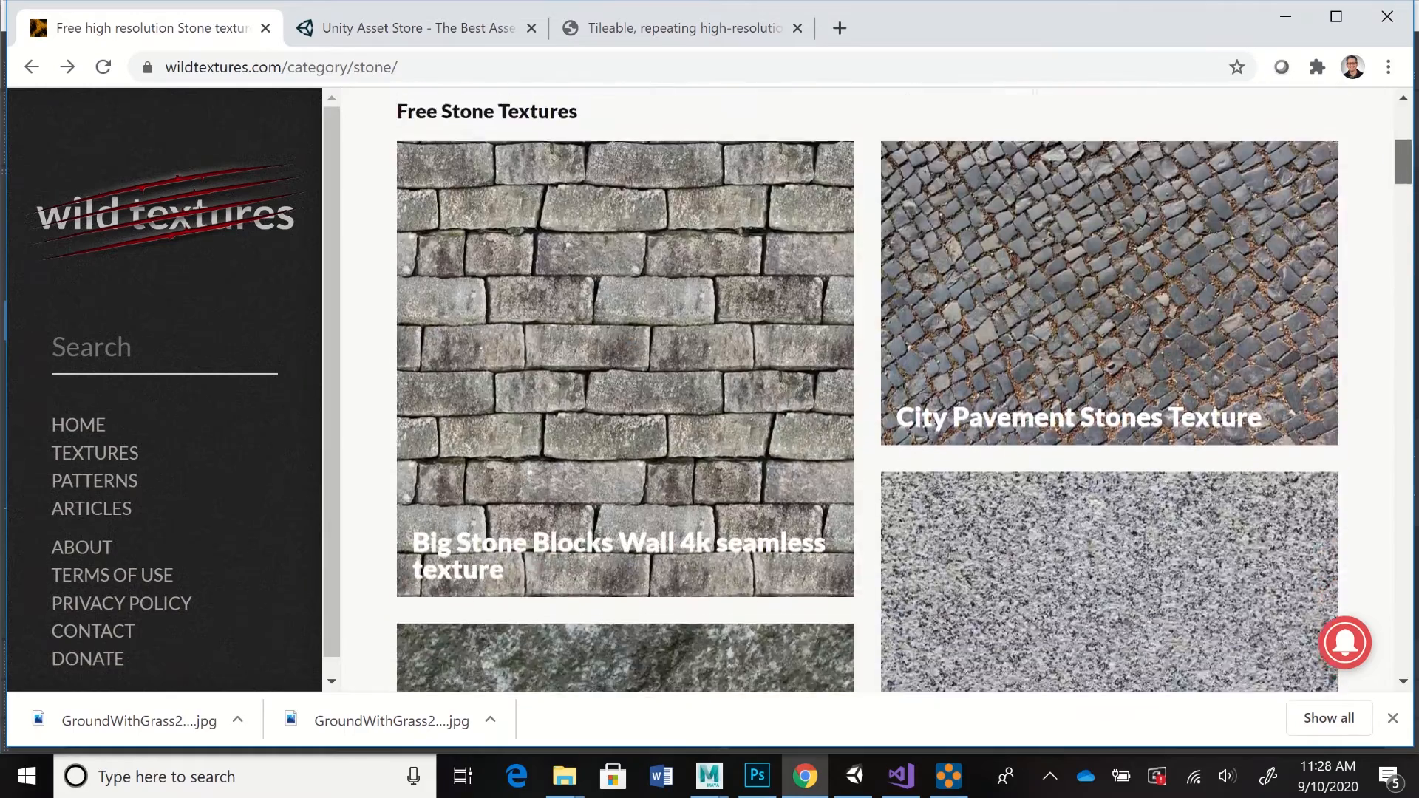
scroll(904, 388, "down", 18)
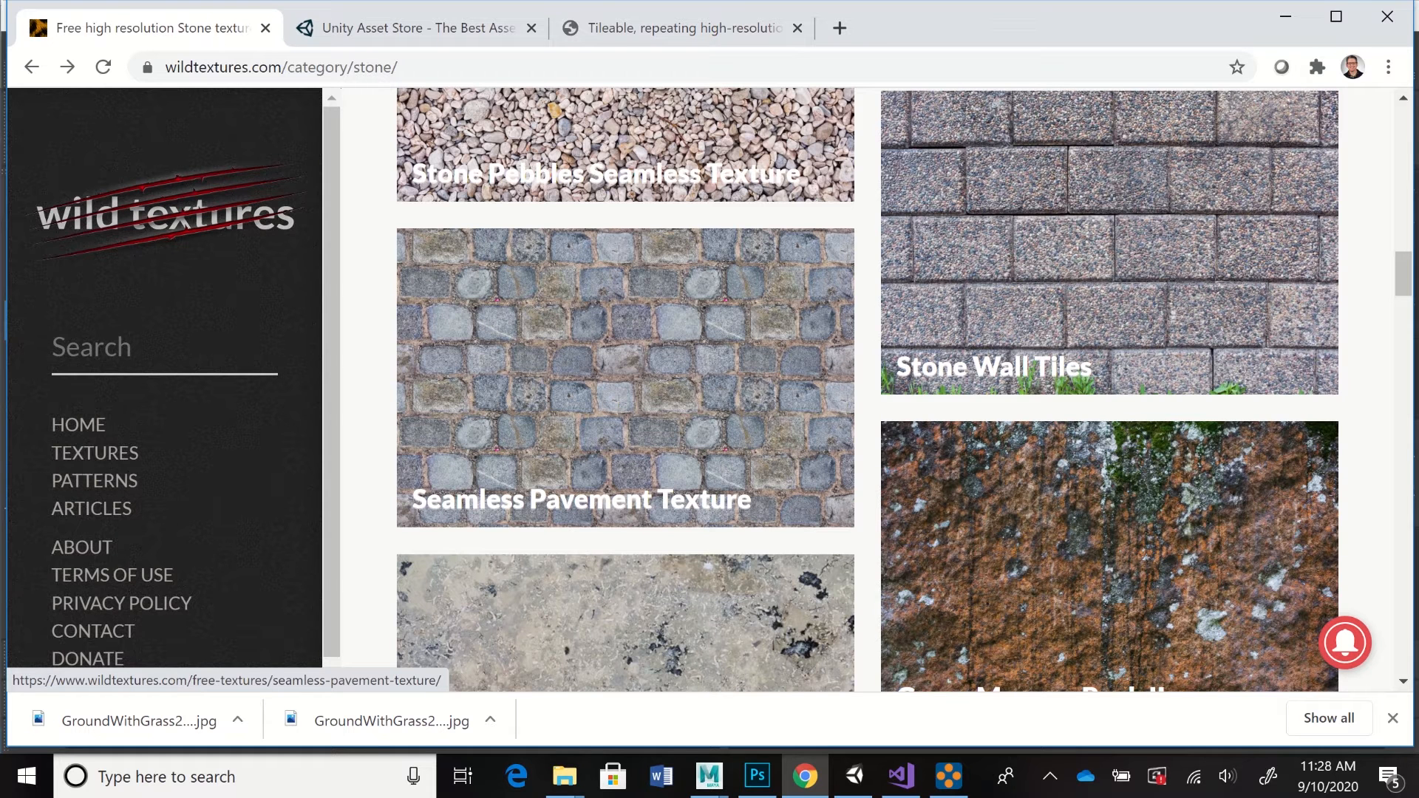
- View the tileable grass terrain texture on the independent-software.com page and return to the wildtextures.com stone page
left_click(651, 28)
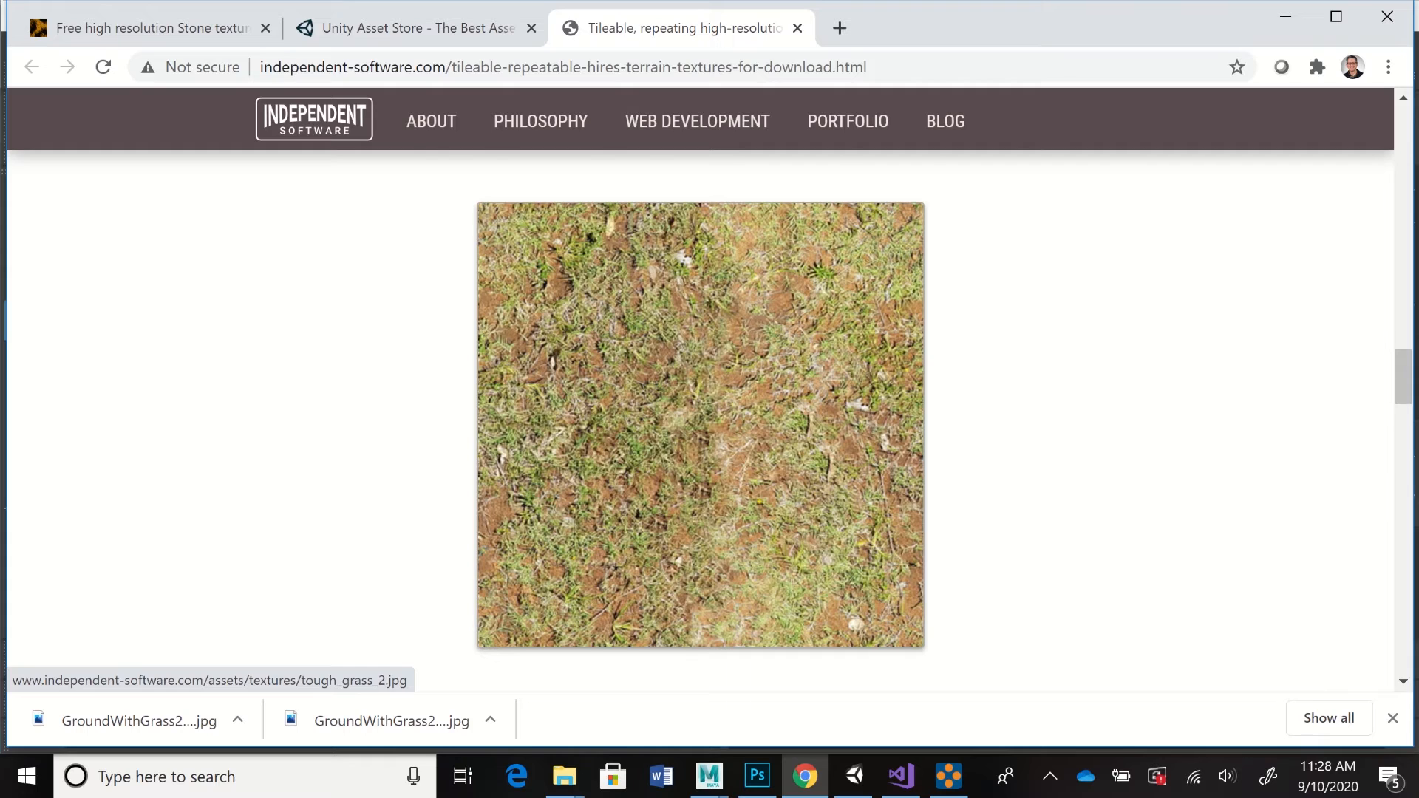
left_click(418, 28)
left_click(153, 28)
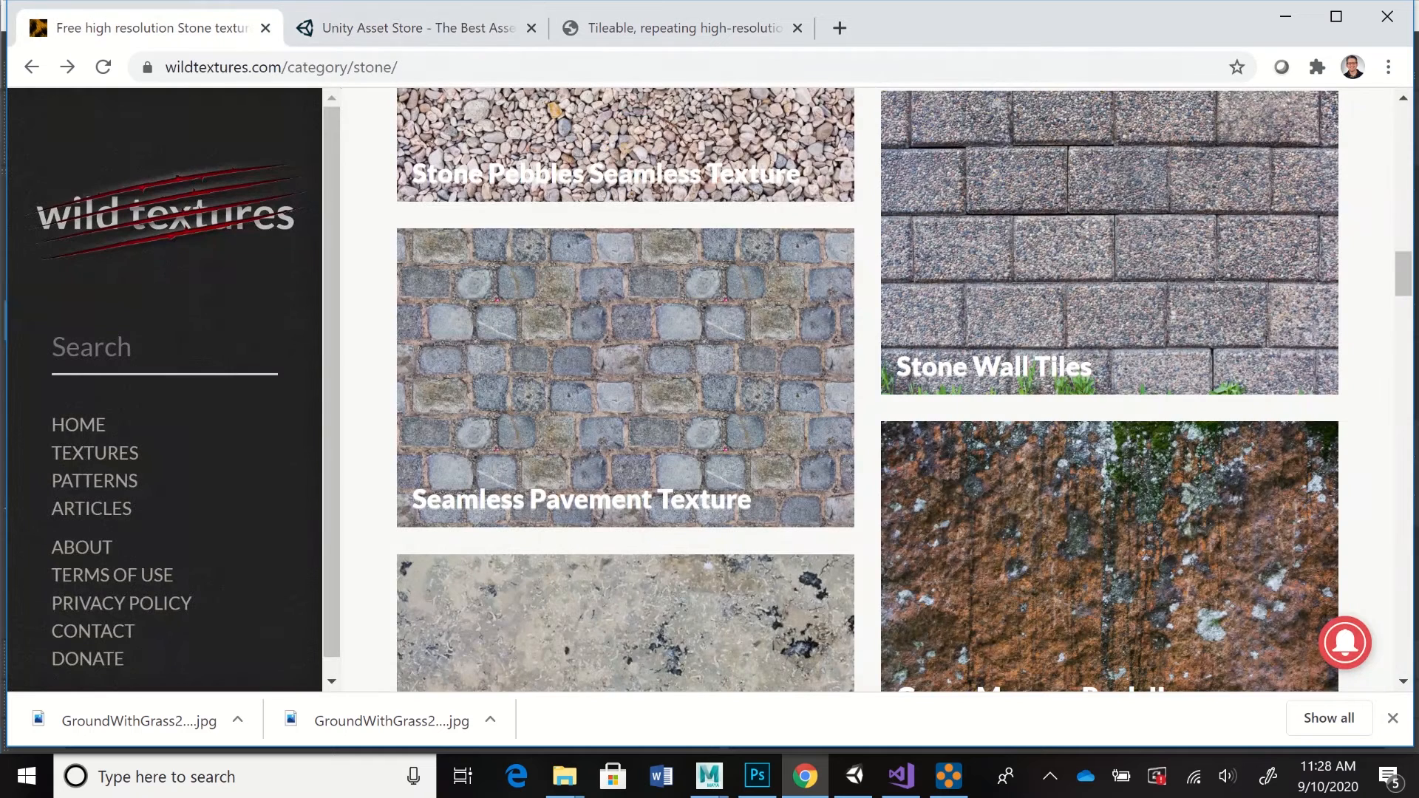
- Browse the free assets in the Unity Asset Store, and return to the wildtextures.com stone page
left_click(414, 28)
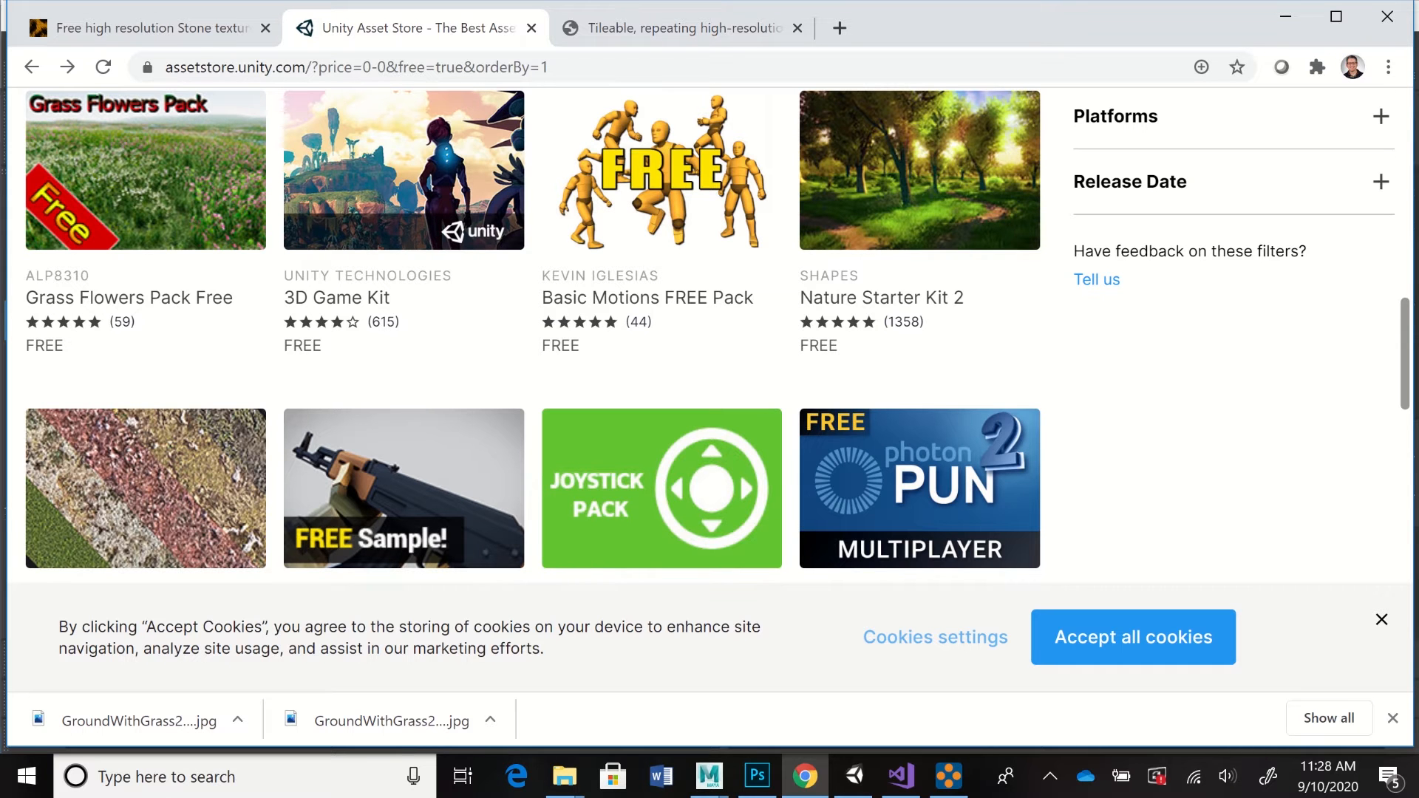
scroll(254, 543, "up", 6)
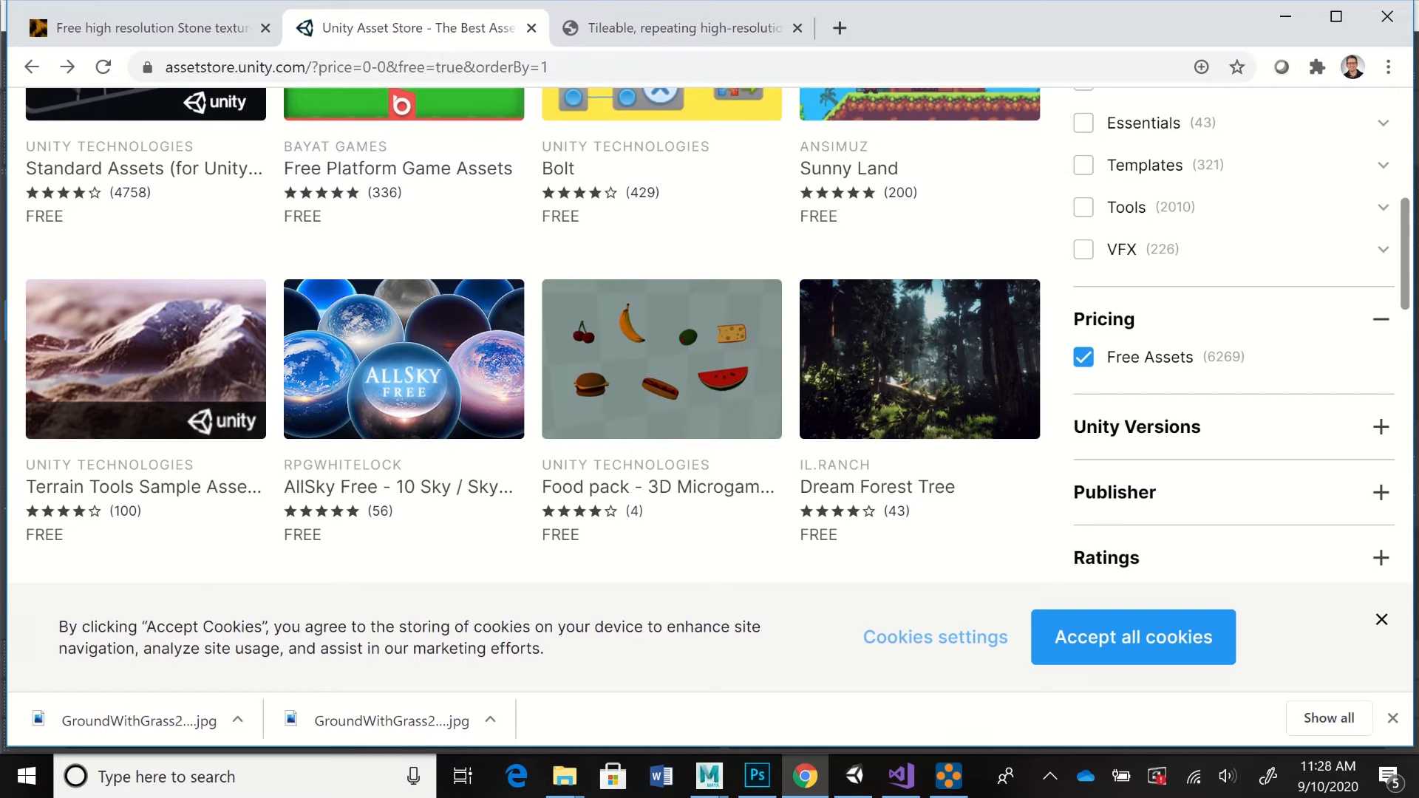
scroll(717, 335, "down", 7)
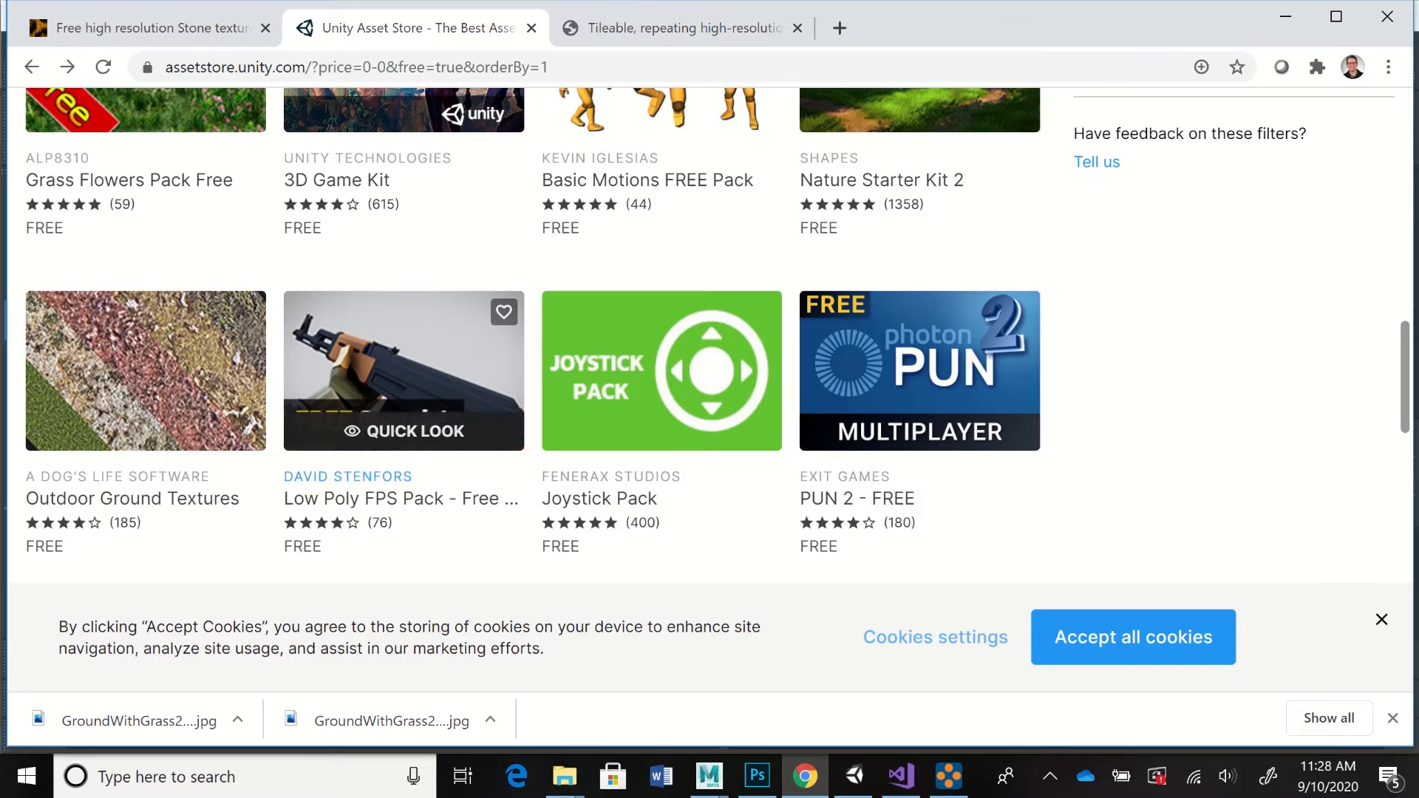
scroll(403, 369, "down", 3)
scroll(403, 370, "down", 6)
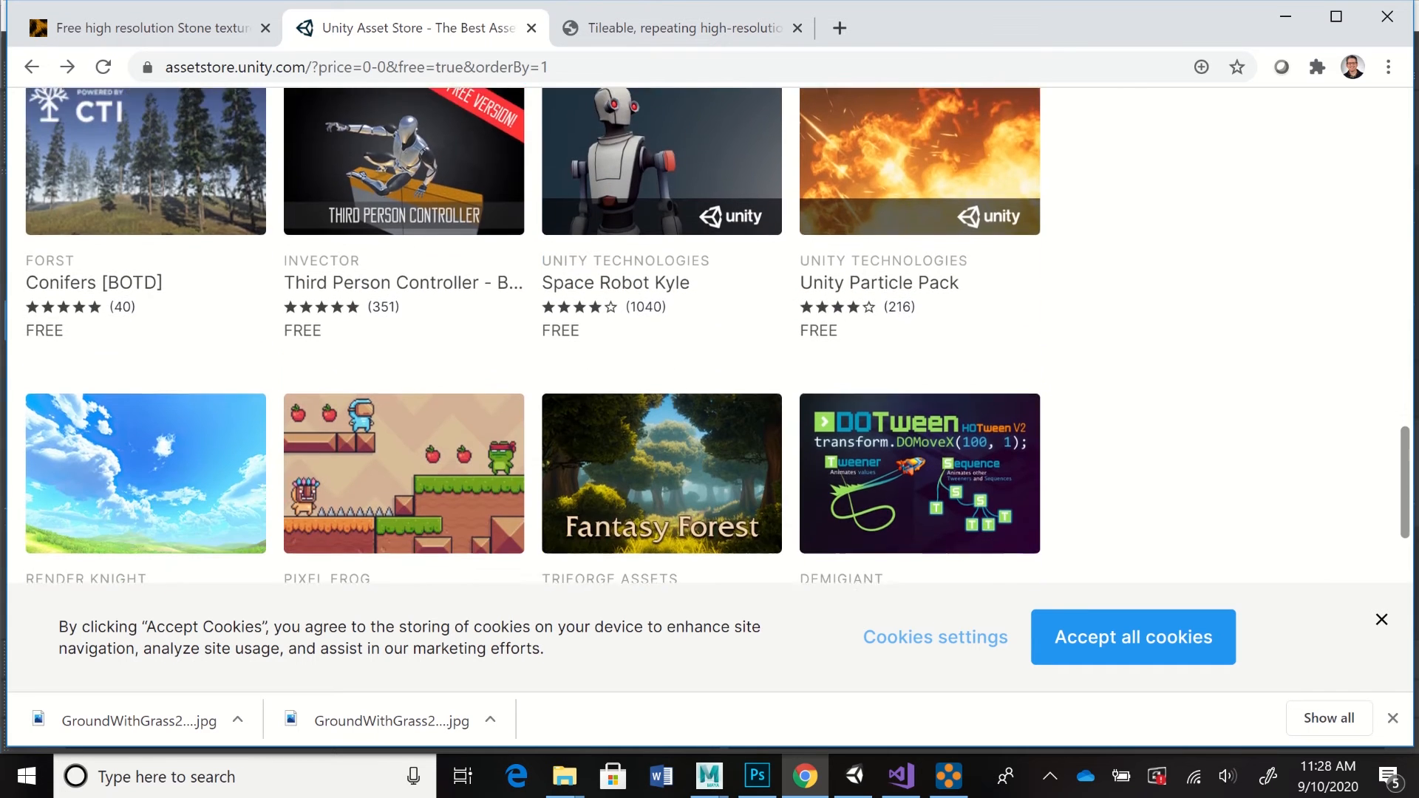
scroll(404, 370, "up", 1)
scroll(709, 370, "up", 10)
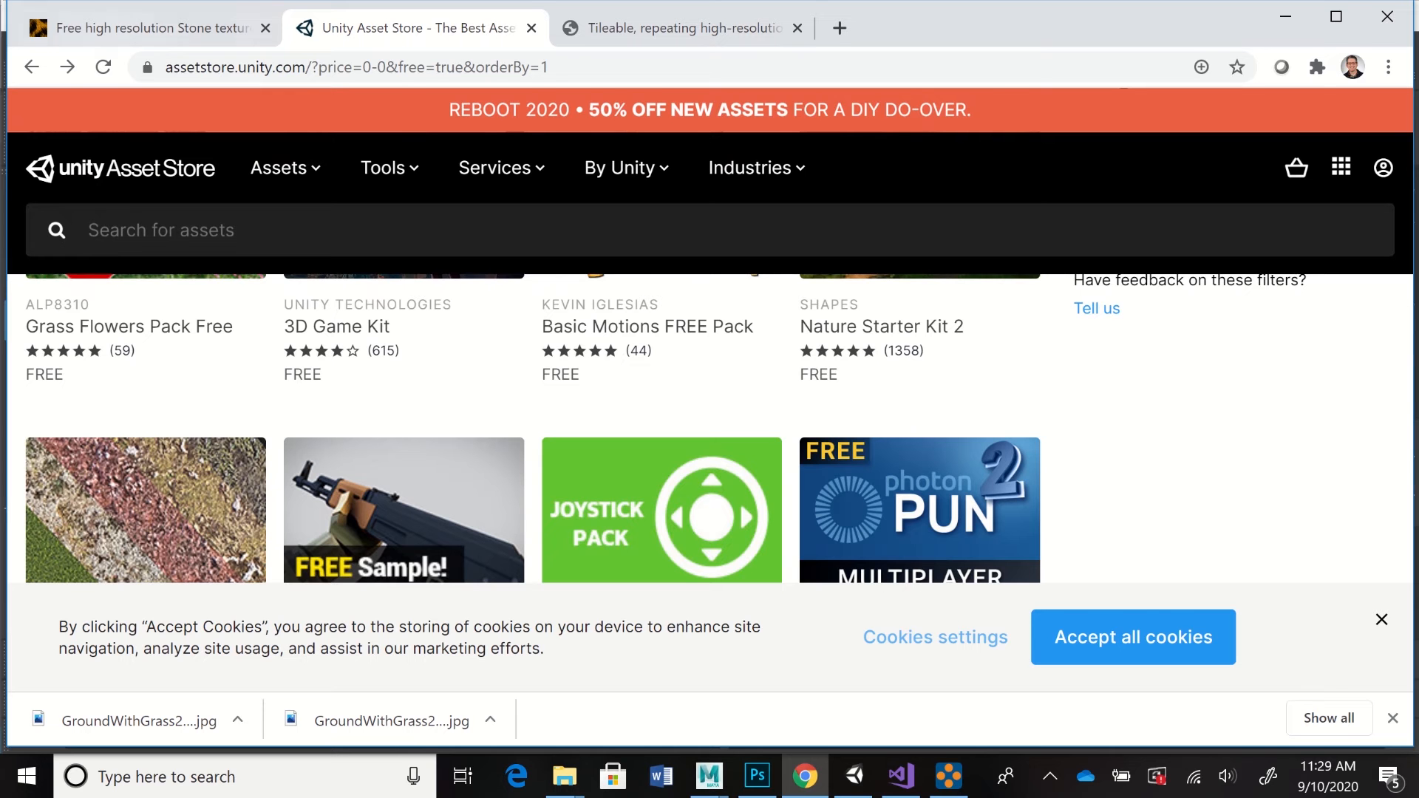
left_click(152, 28)
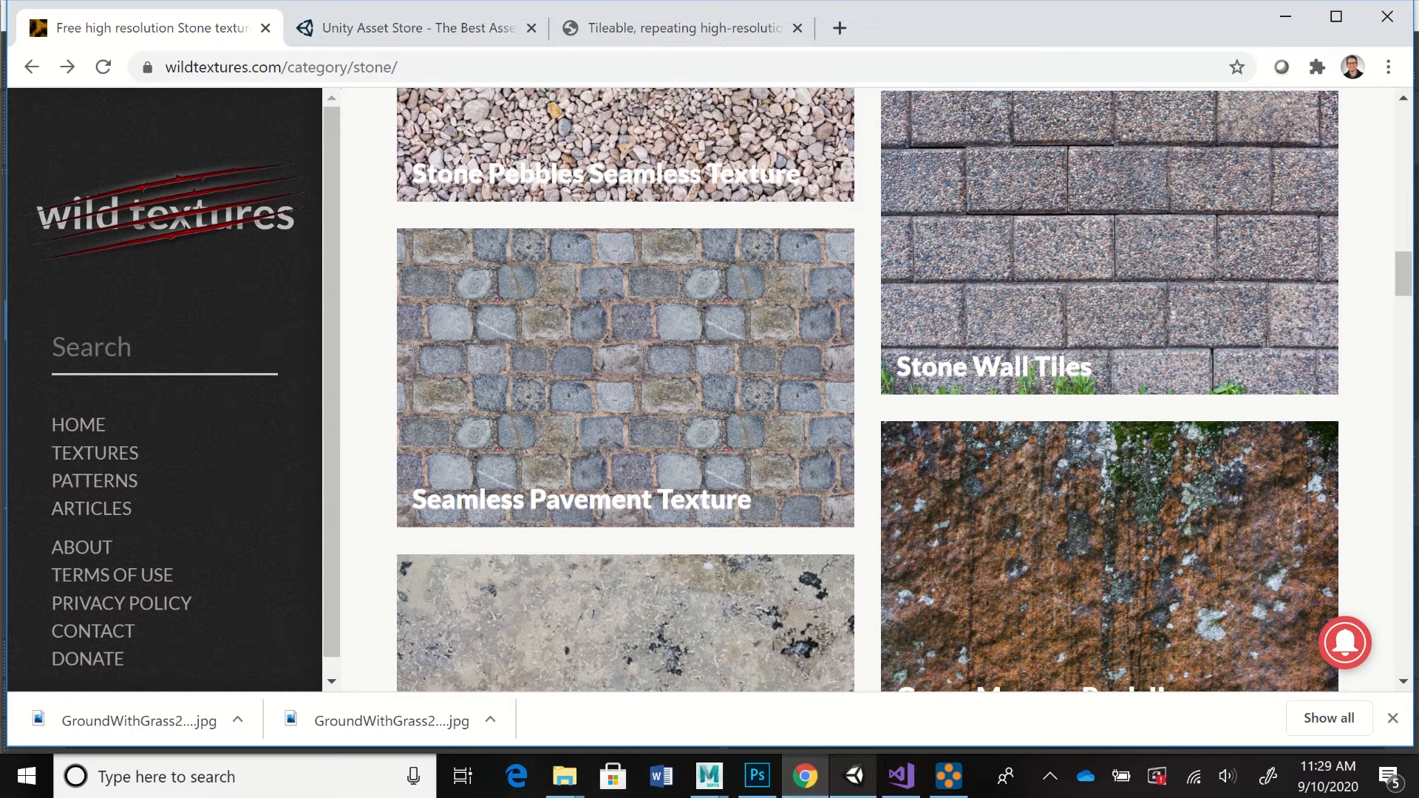
- Switch to Unity and open the SurfaceTextures folder inside the terrain assets of the Standard Assets Environment folder
mouse_move(855, 776)
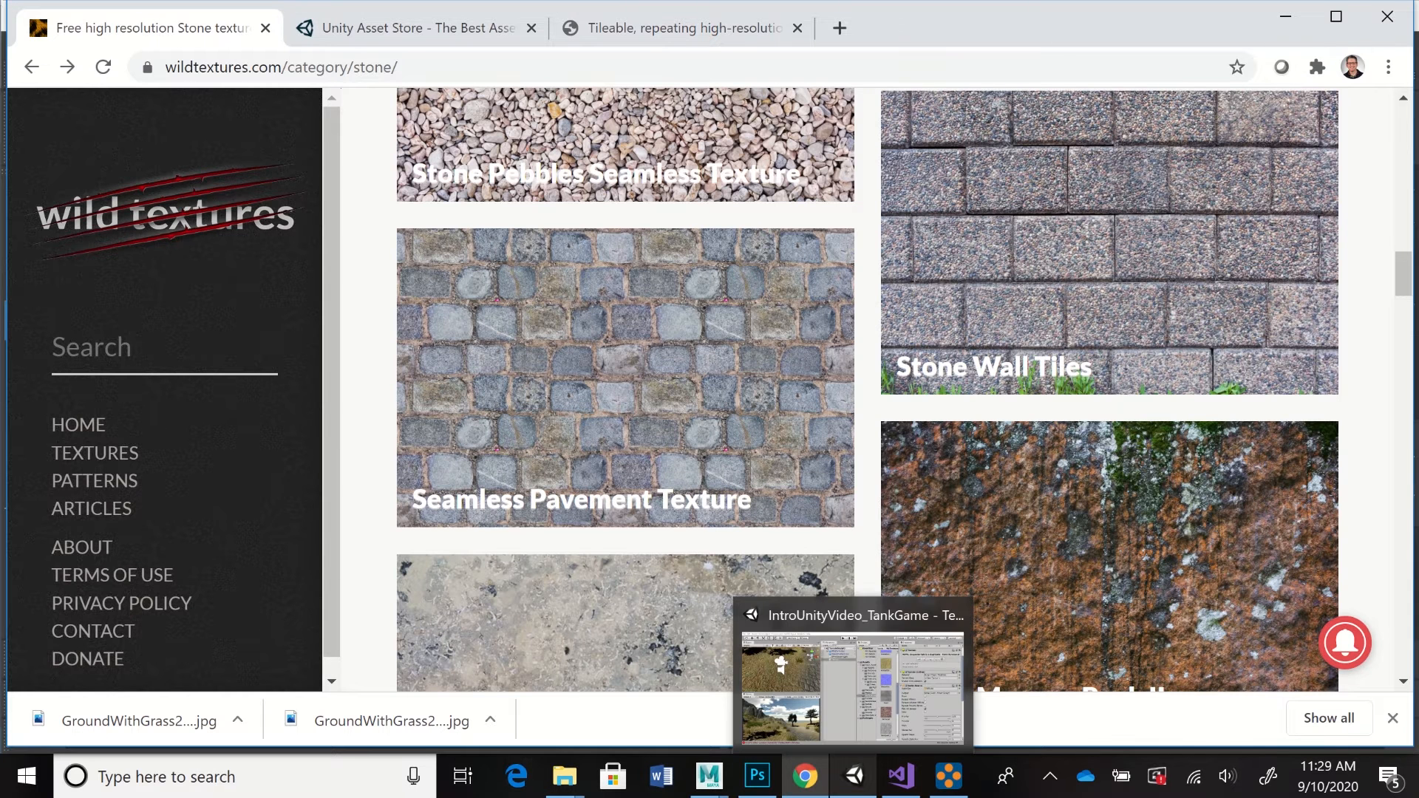
left_click(855, 776)
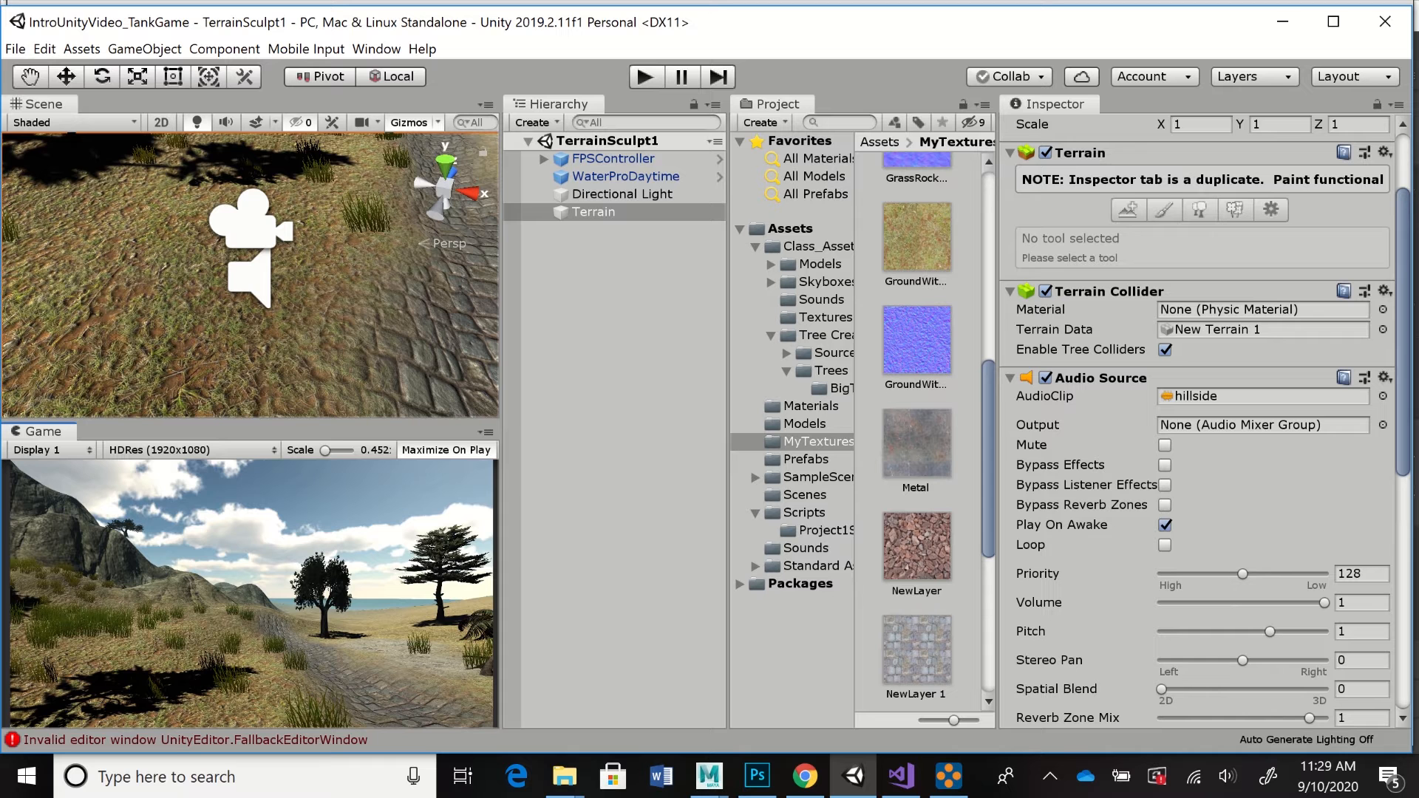
left_click(755, 566)
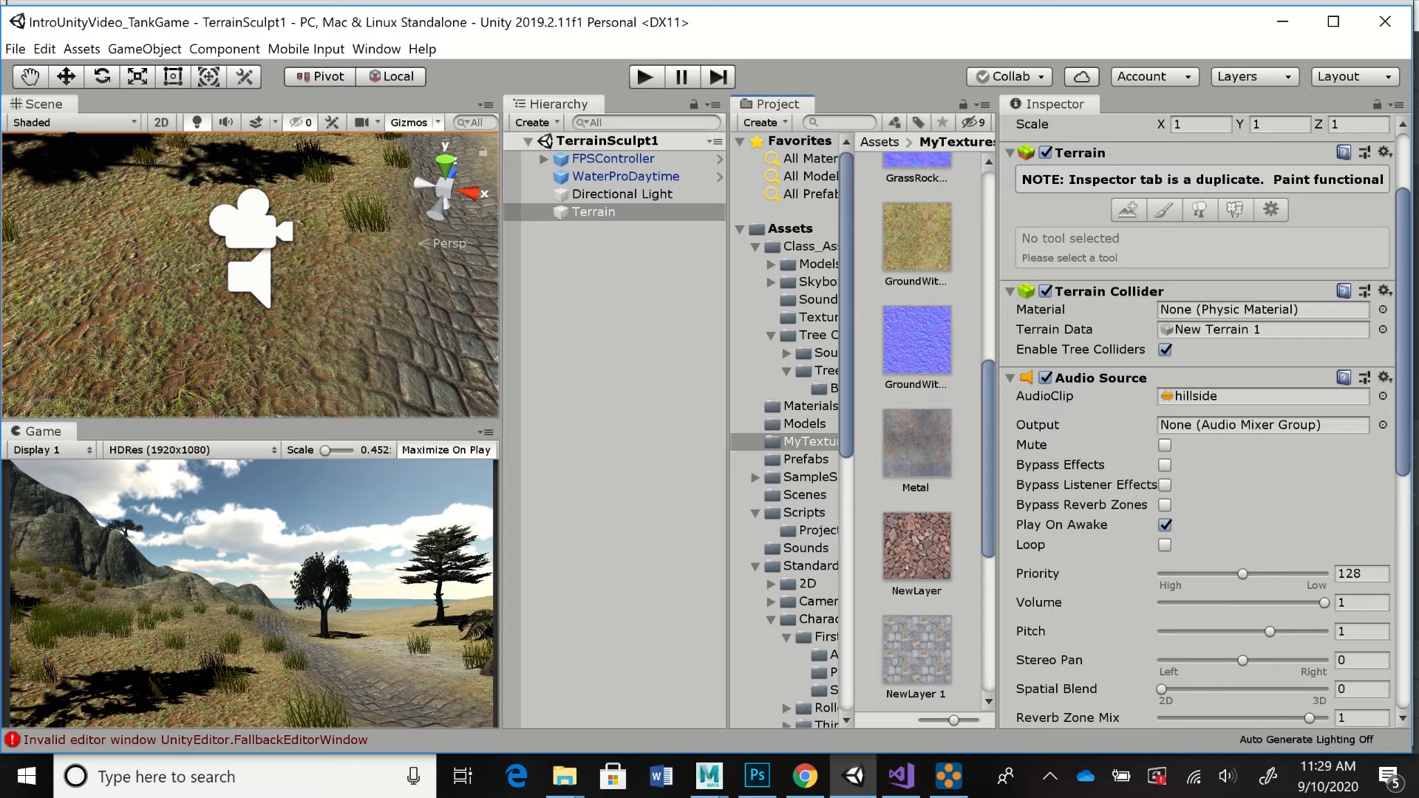
scroll(791, 428, "down", 5)
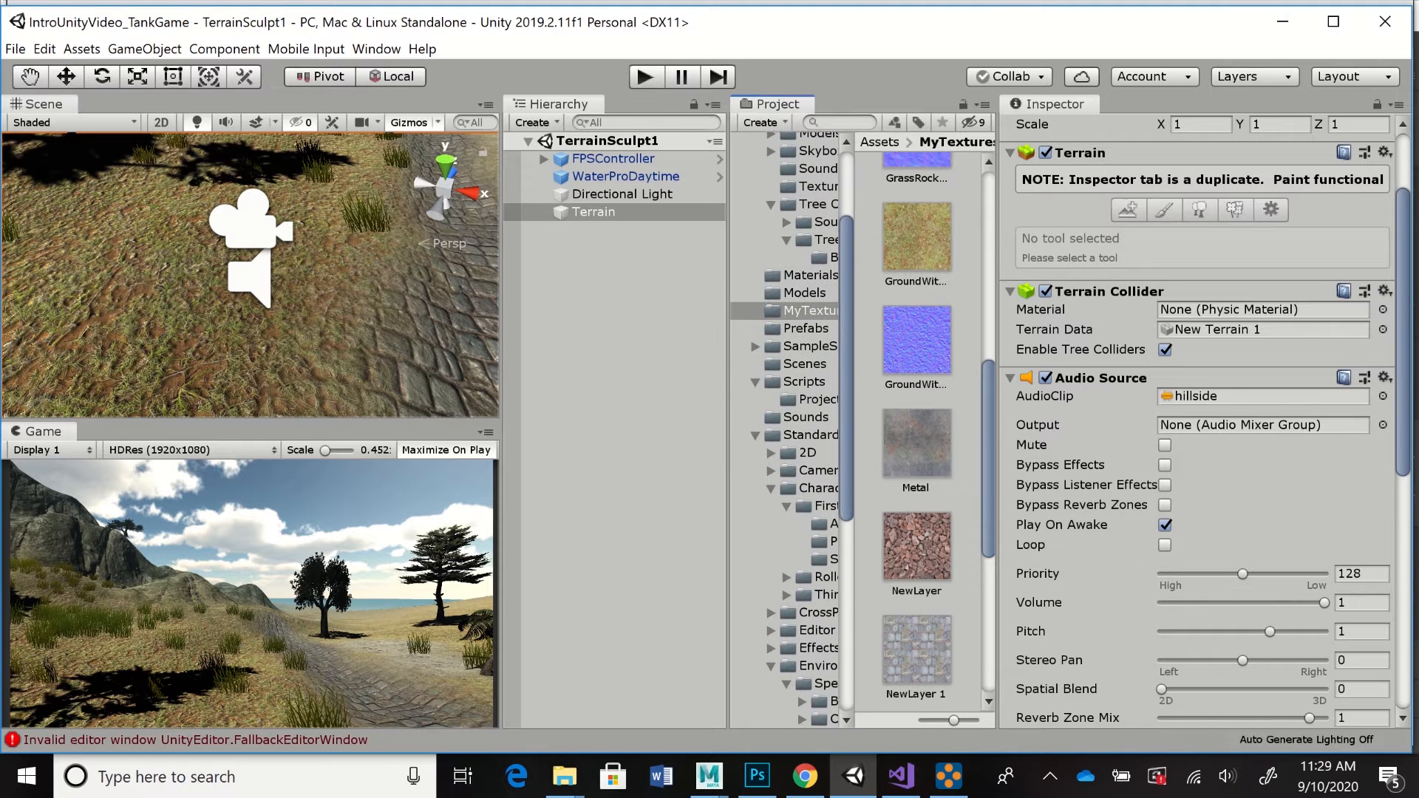
scroll(791, 429, "down", 1)
scroll(790, 429, "down", 5)
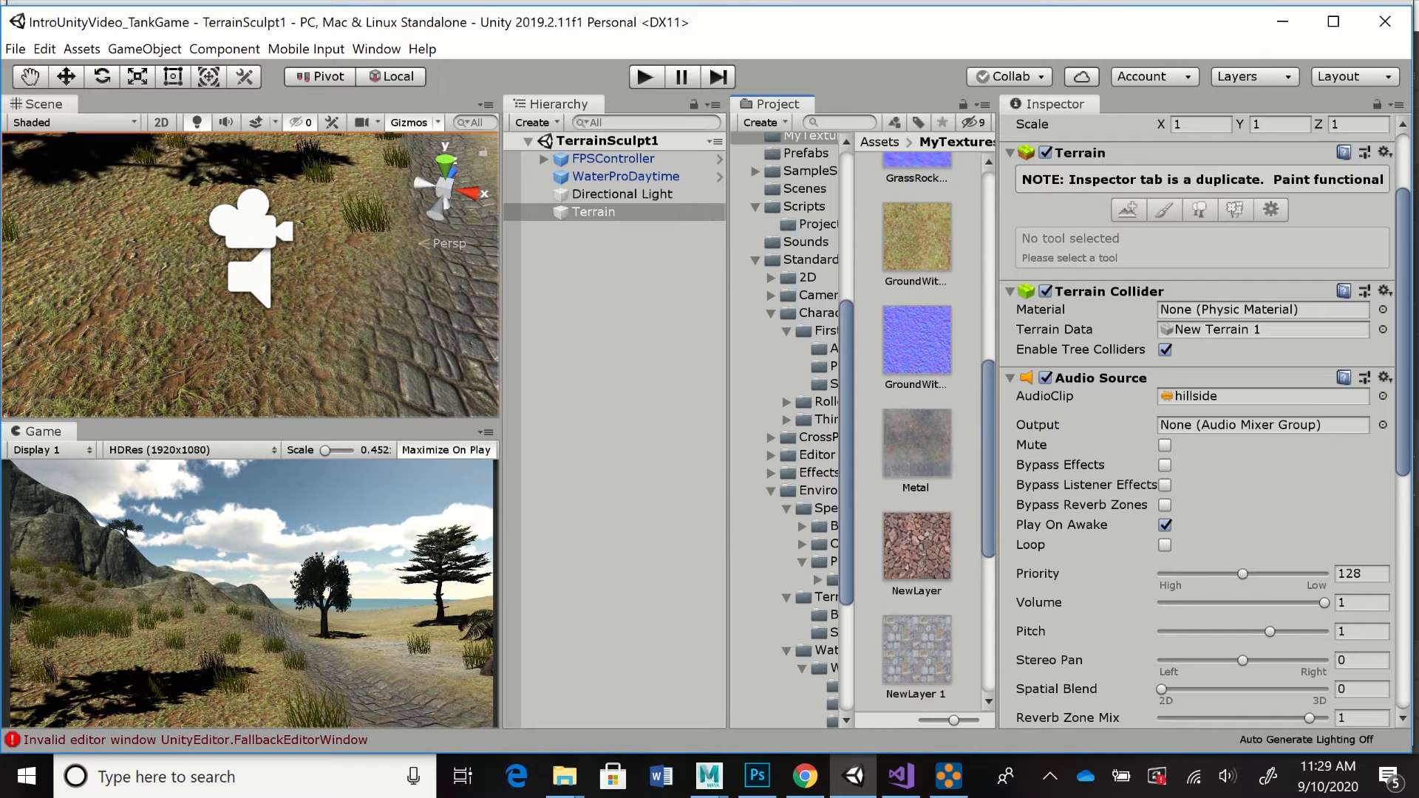
left_click(817, 490)
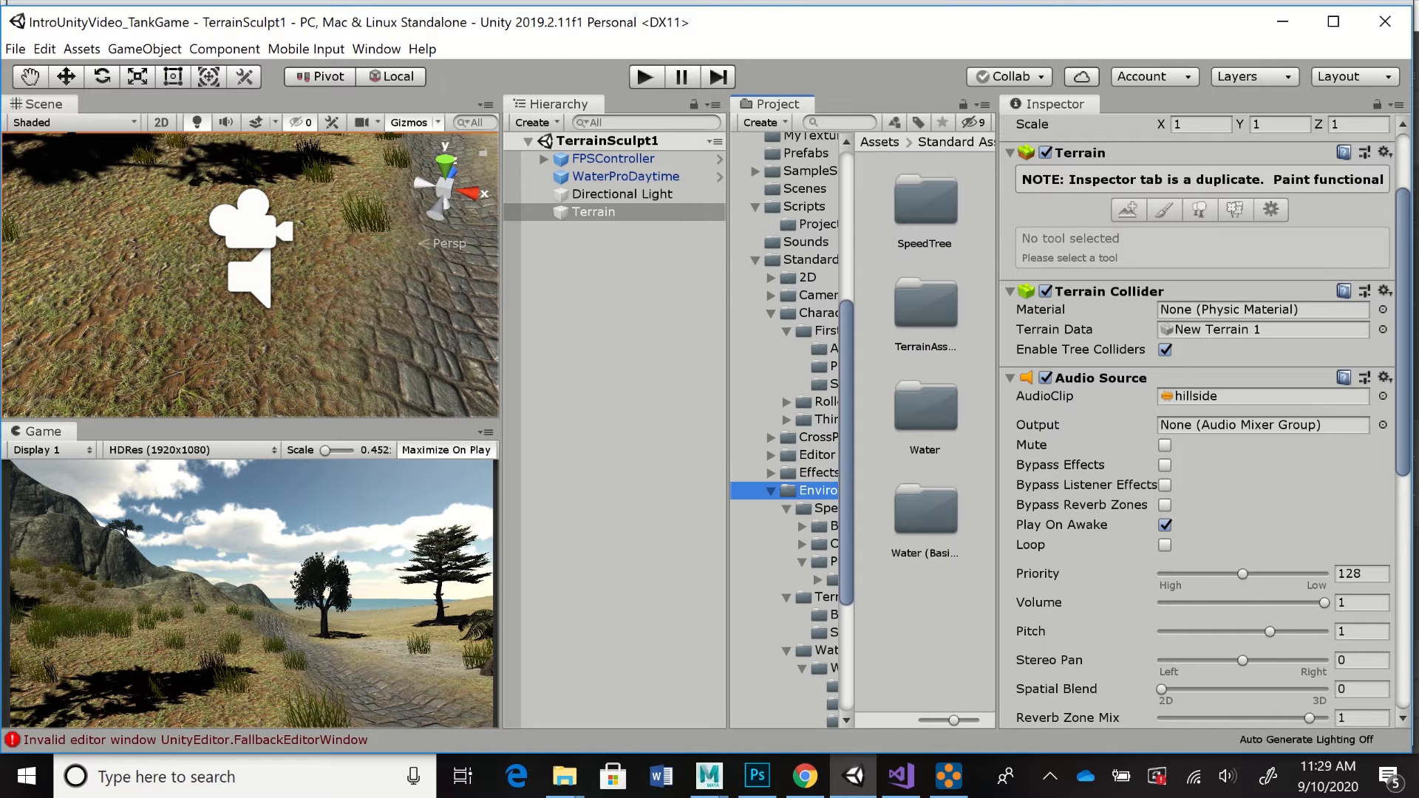
double_click(926, 304)
double_click(925, 303)
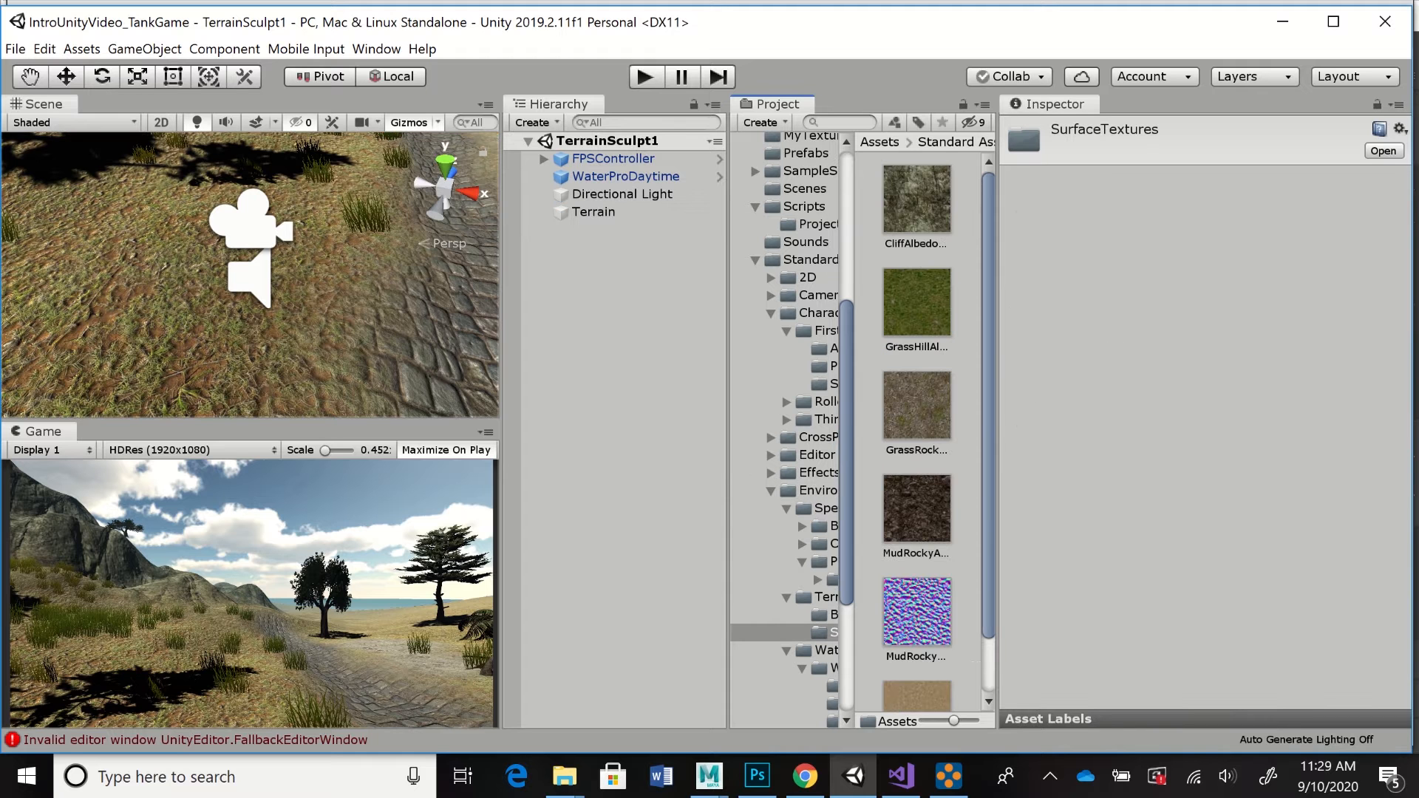
- Examine the grass hill texture and the GrassRockyAlbedo texture in the SurfaceTextures folder
scroll(917, 429, "down", 2)
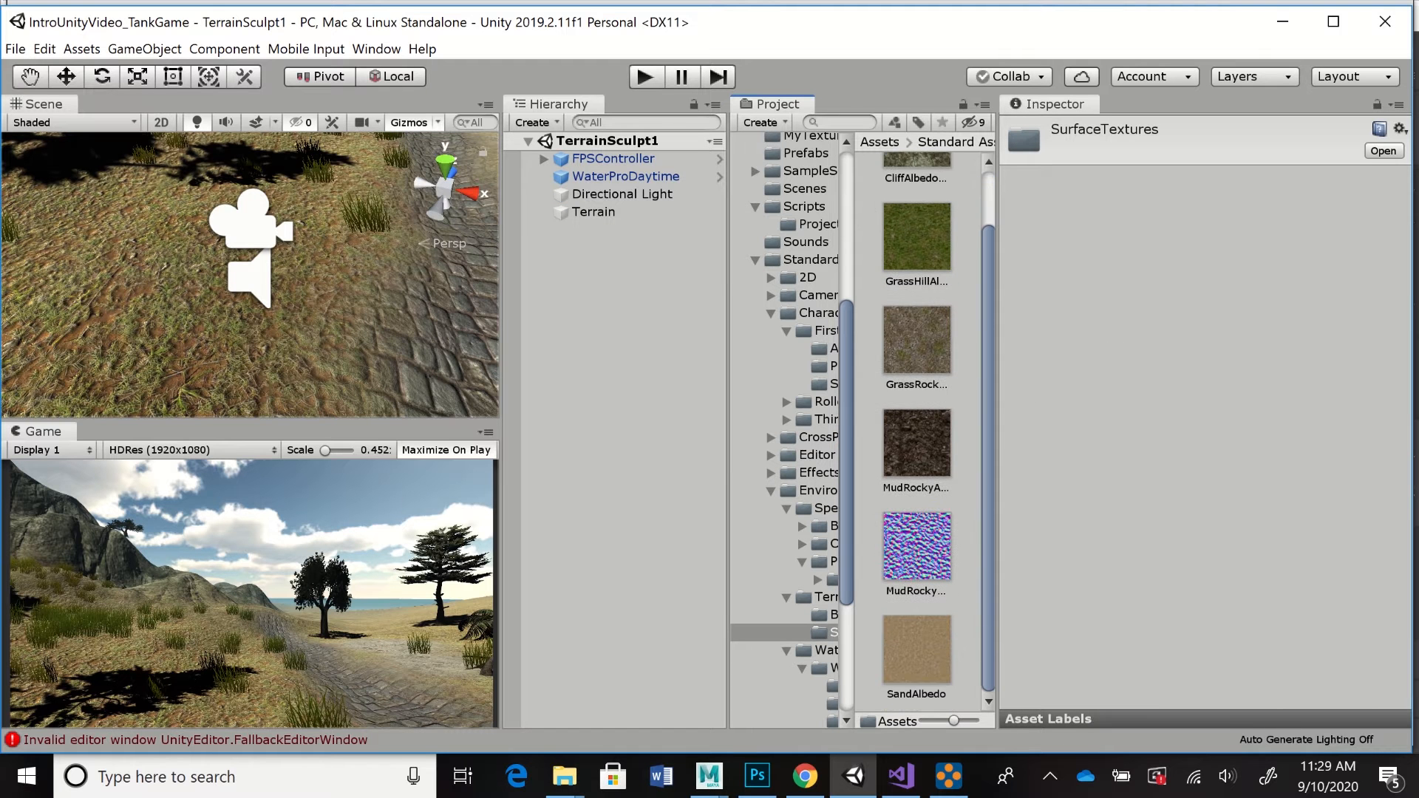
left_click(916, 340)
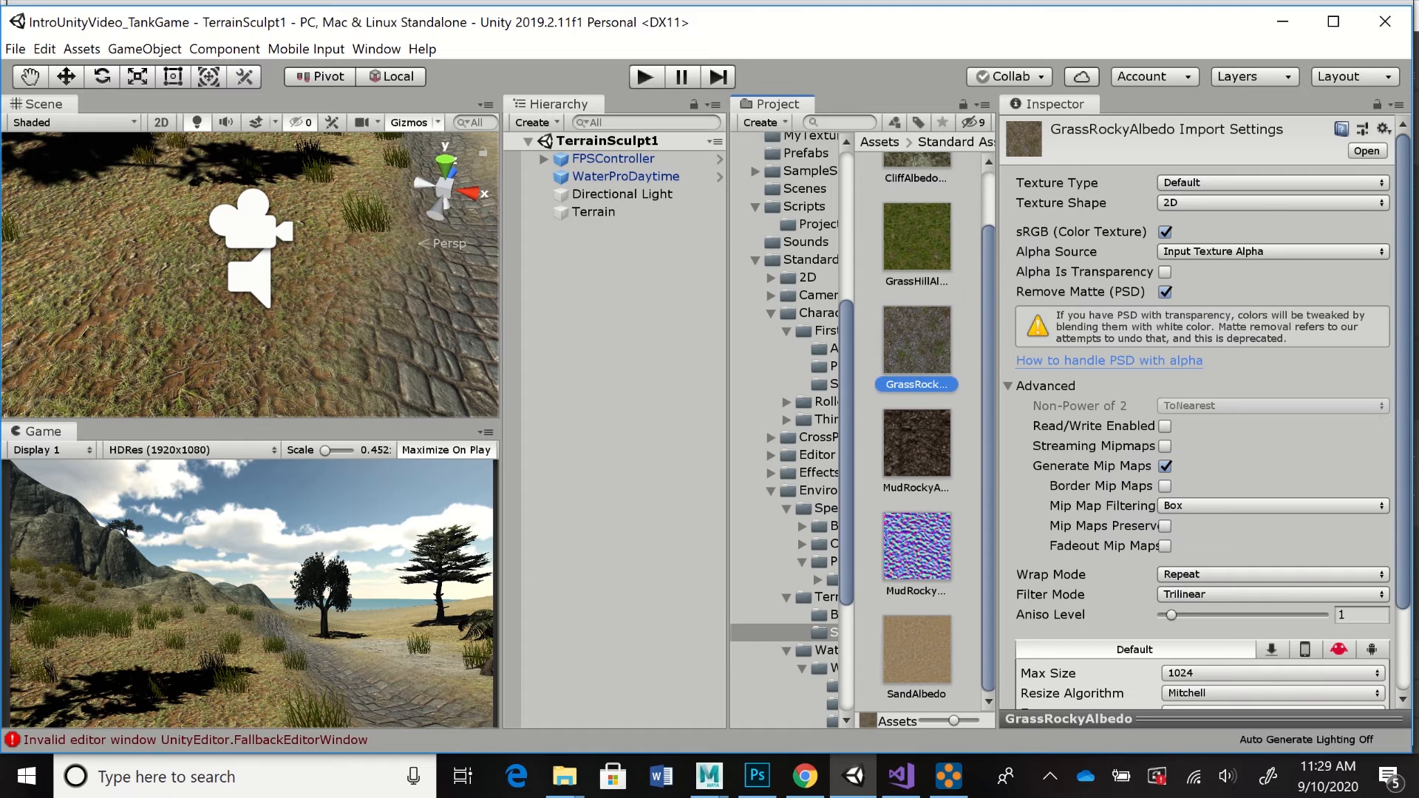
left_click(916, 237)
left_click(917, 340)
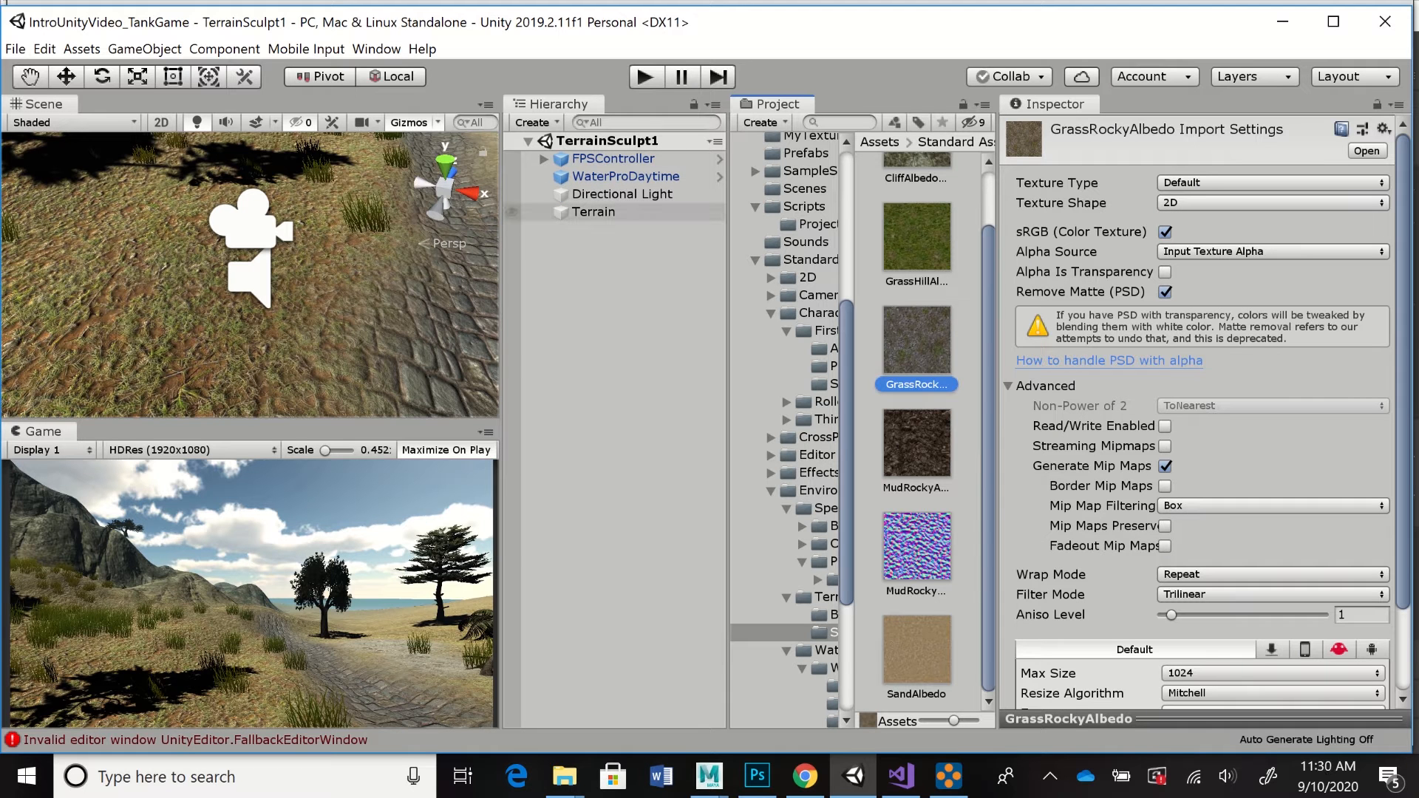
- Select the Terrain object and show the settings of its grass ground layer, NewLayer 5
left_click(594, 212)
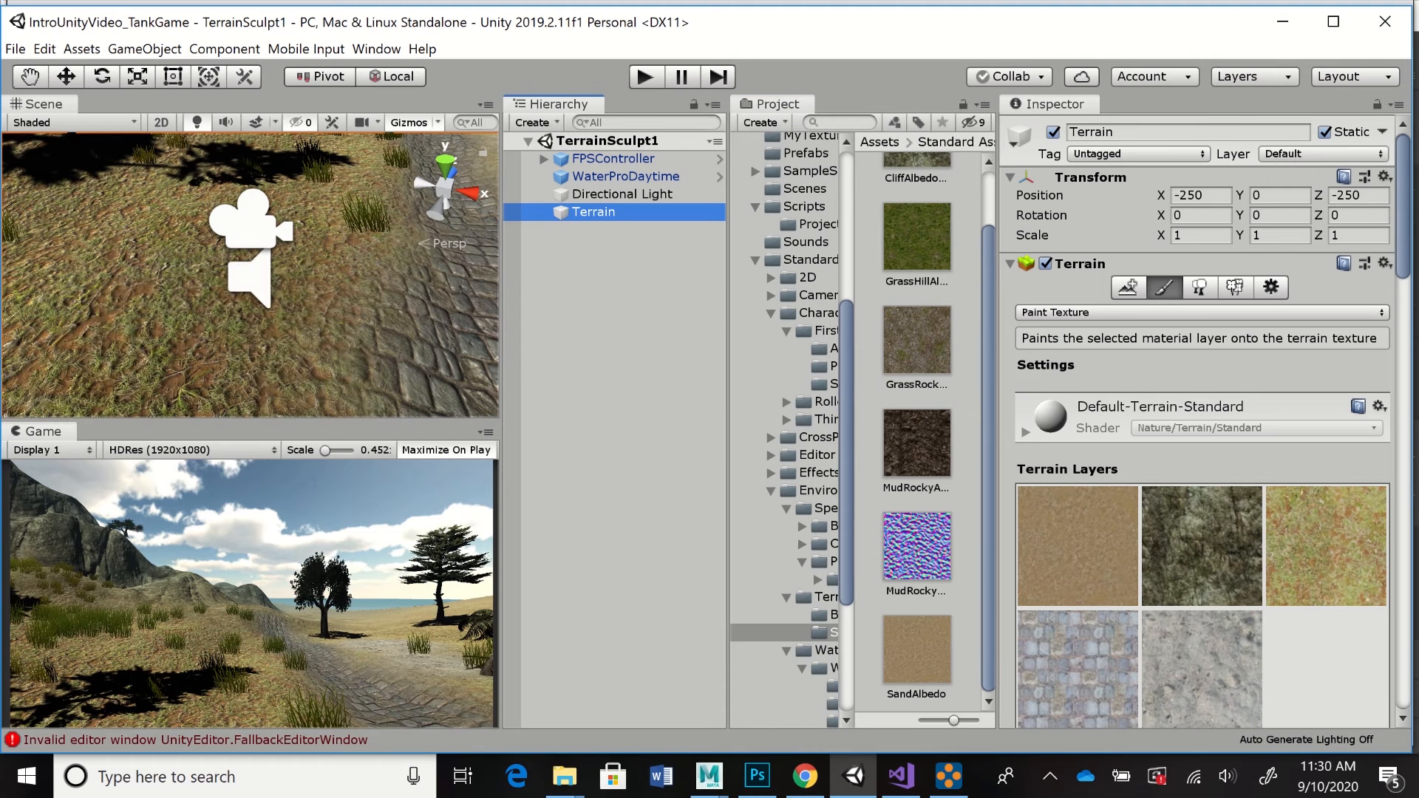
left_click_drag(1403, 207, 1403, 266)
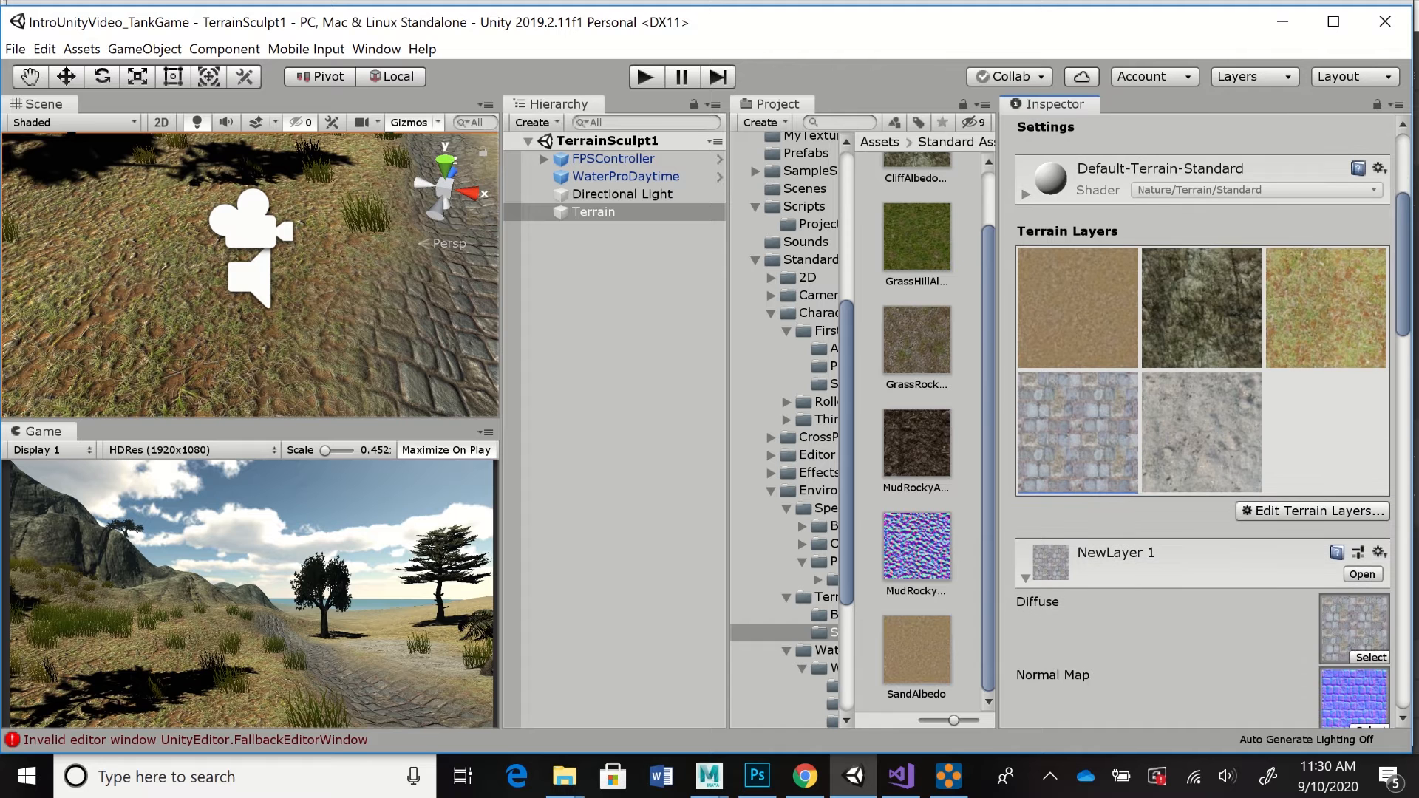
left_click(1326, 309)
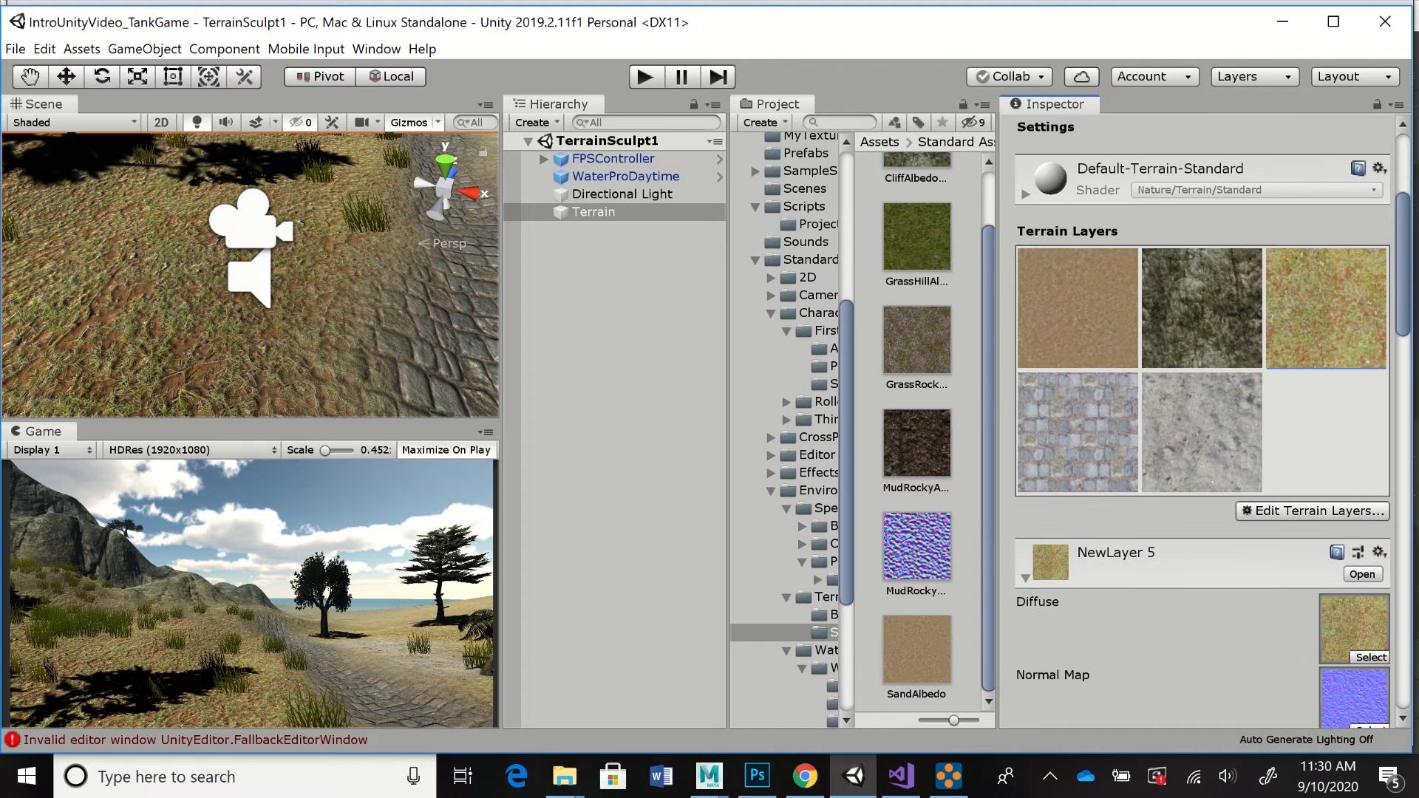
- Try GrassRockyAlbedo as the diffuse texture and GrassRockyNormal as the normal map of NewLayer 5, and run the scene to examine the ground
scroll(1202, 421, "down", 3)
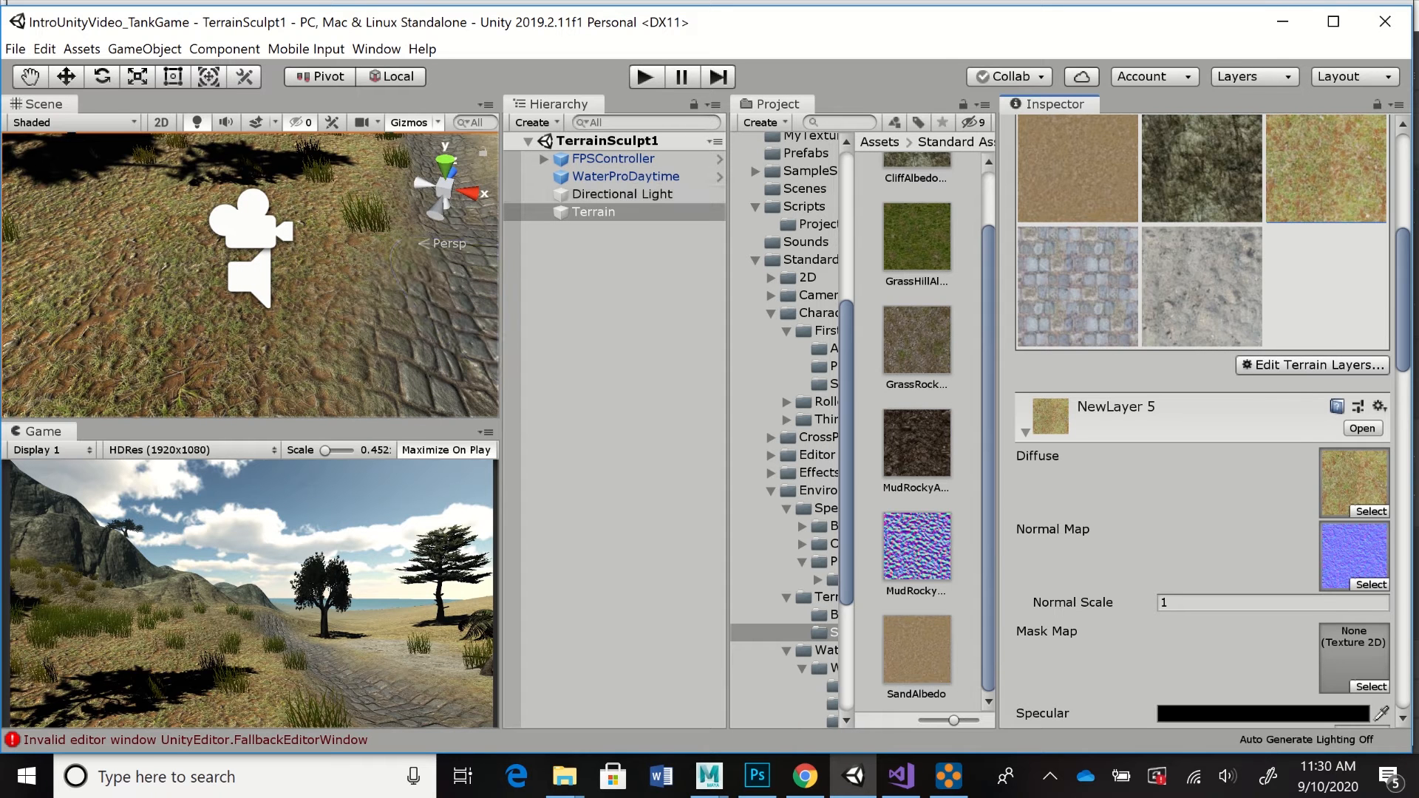
left_click(1371, 511)
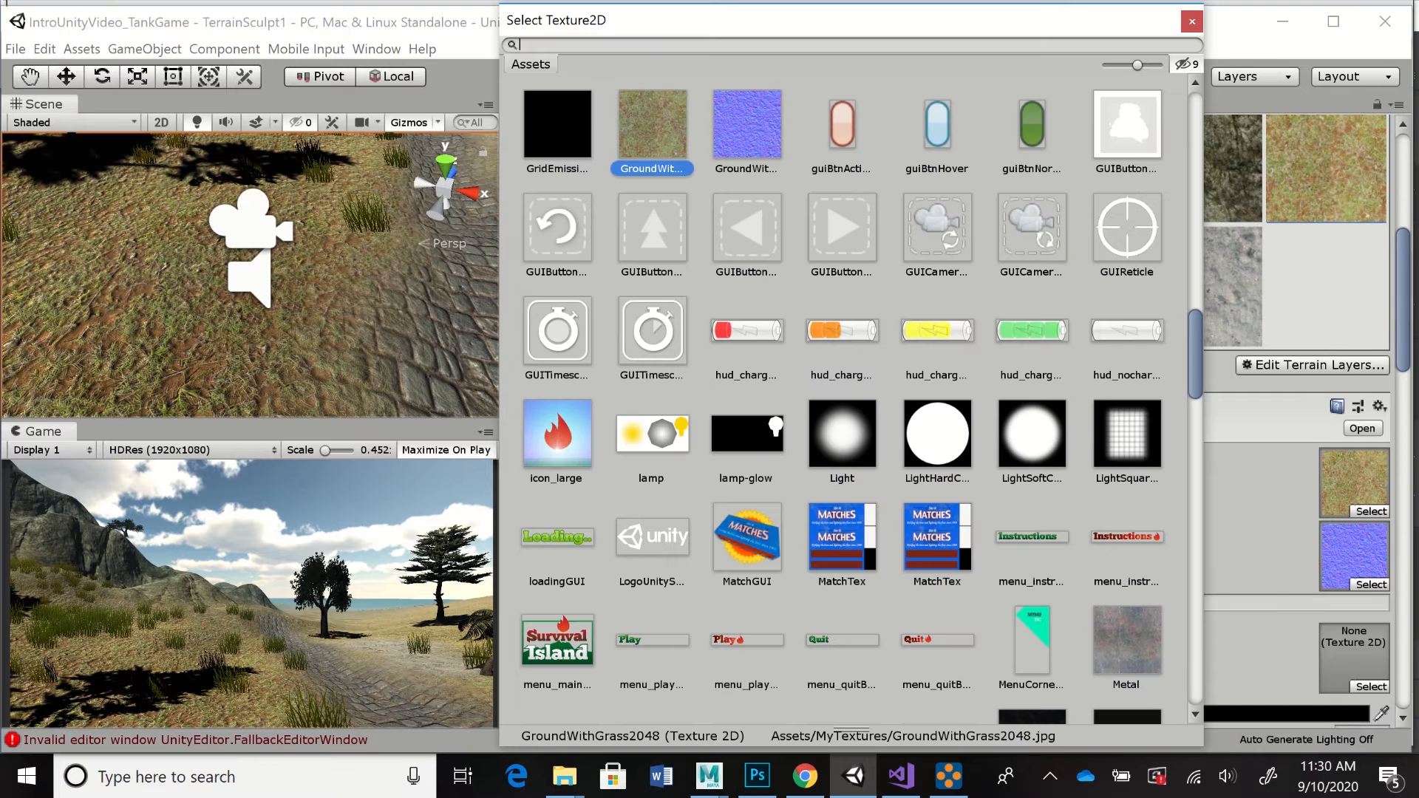
scroll(850, 385, "up", 4)
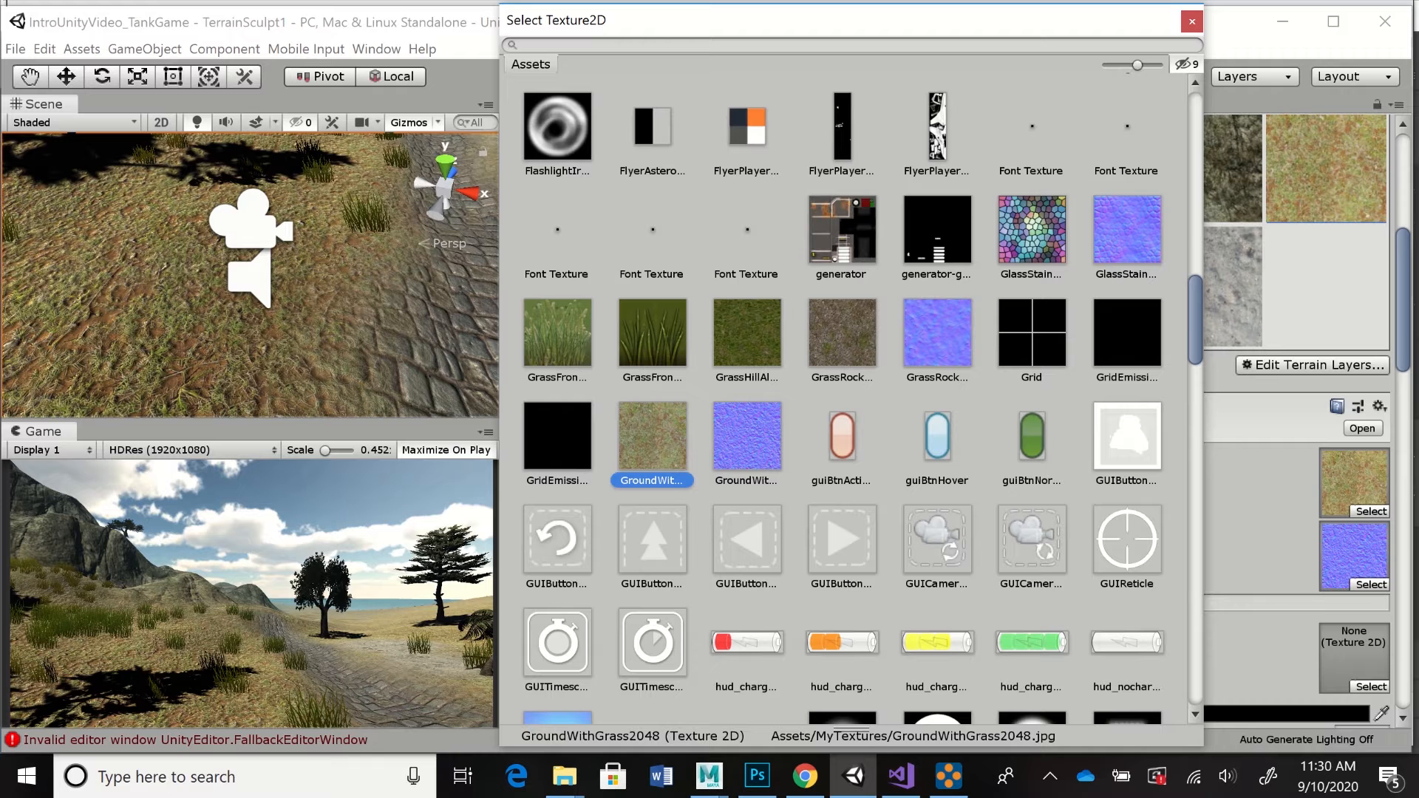
left_click(841, 334)
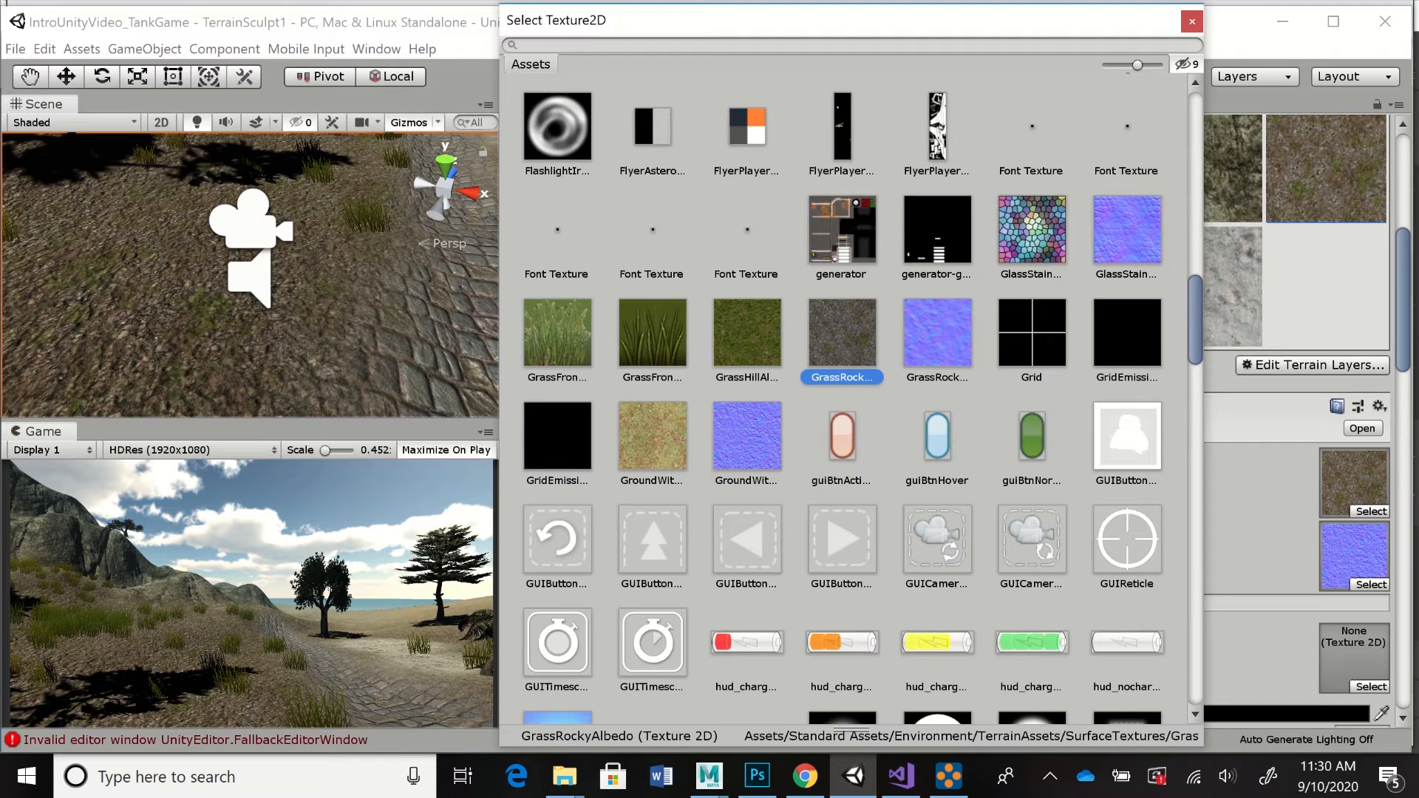
left_click(1371, 584)
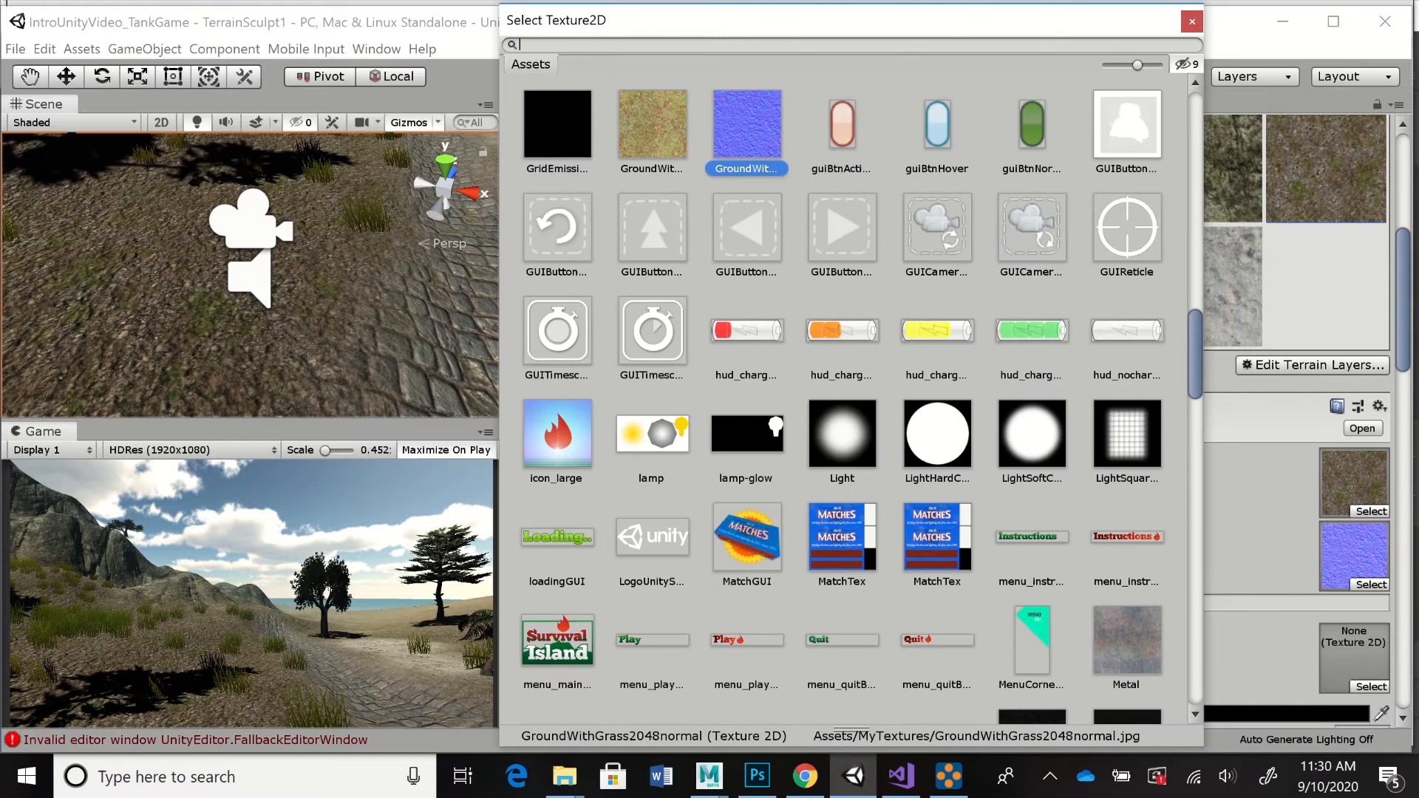
scroll(849, 384, "up", 5)
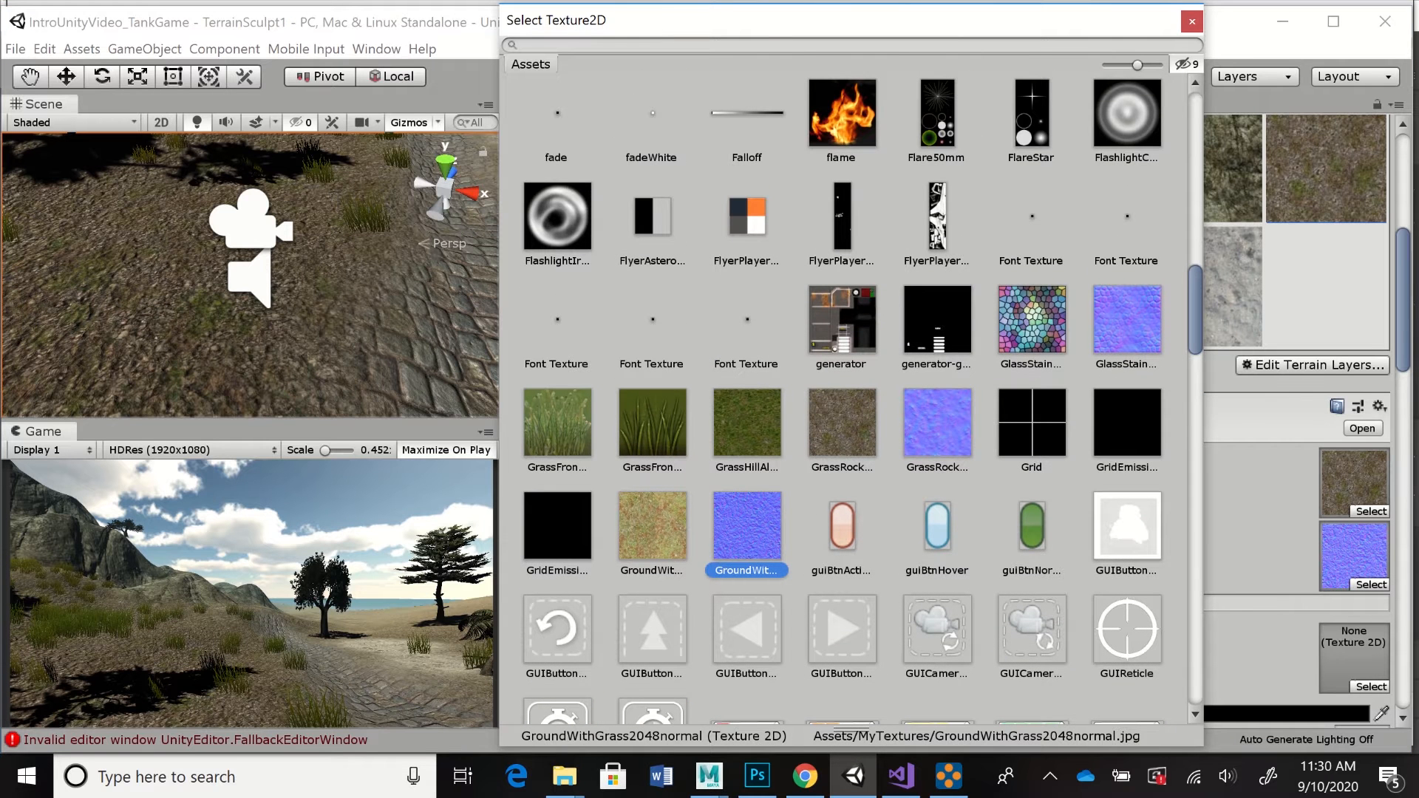
left_click(937, 423)
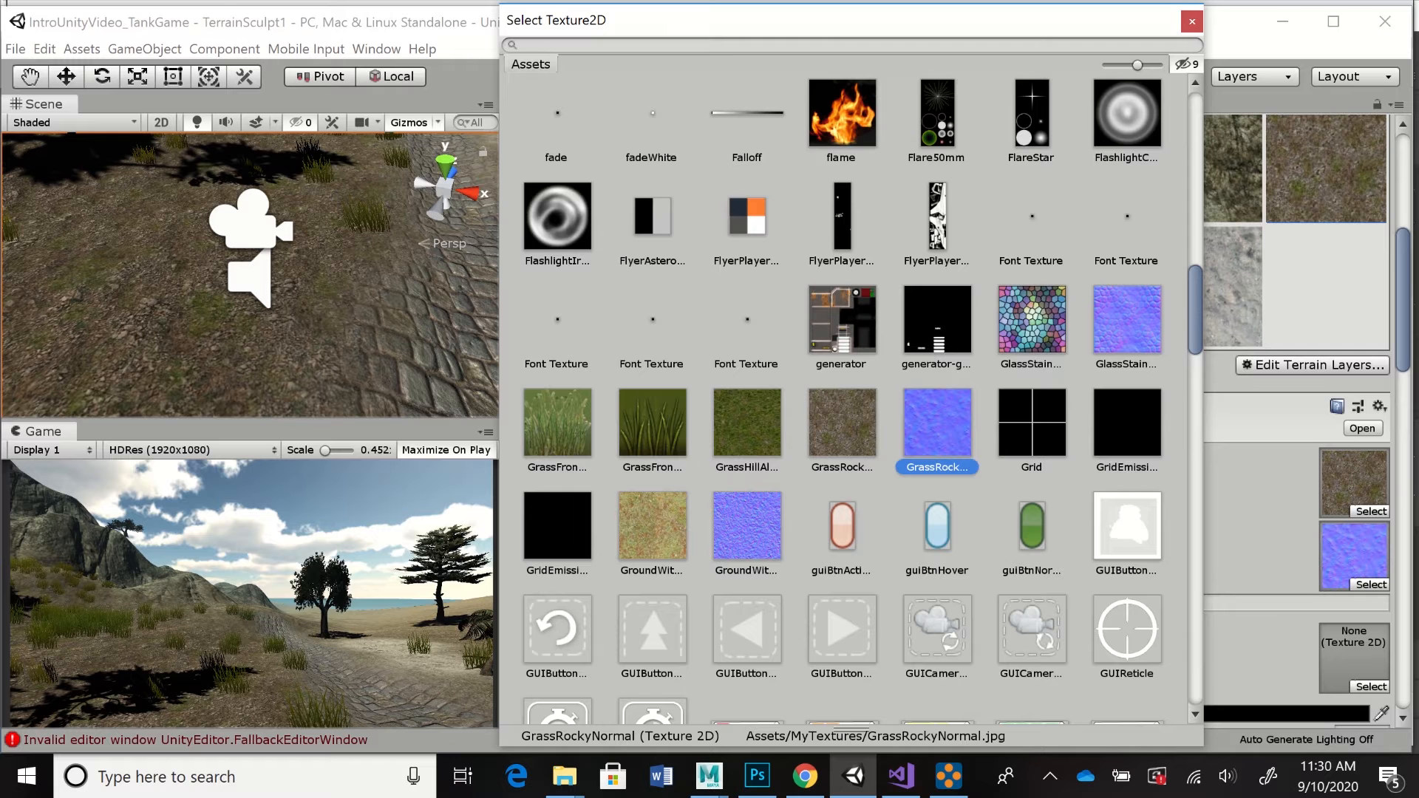
left_click(1191, 21)
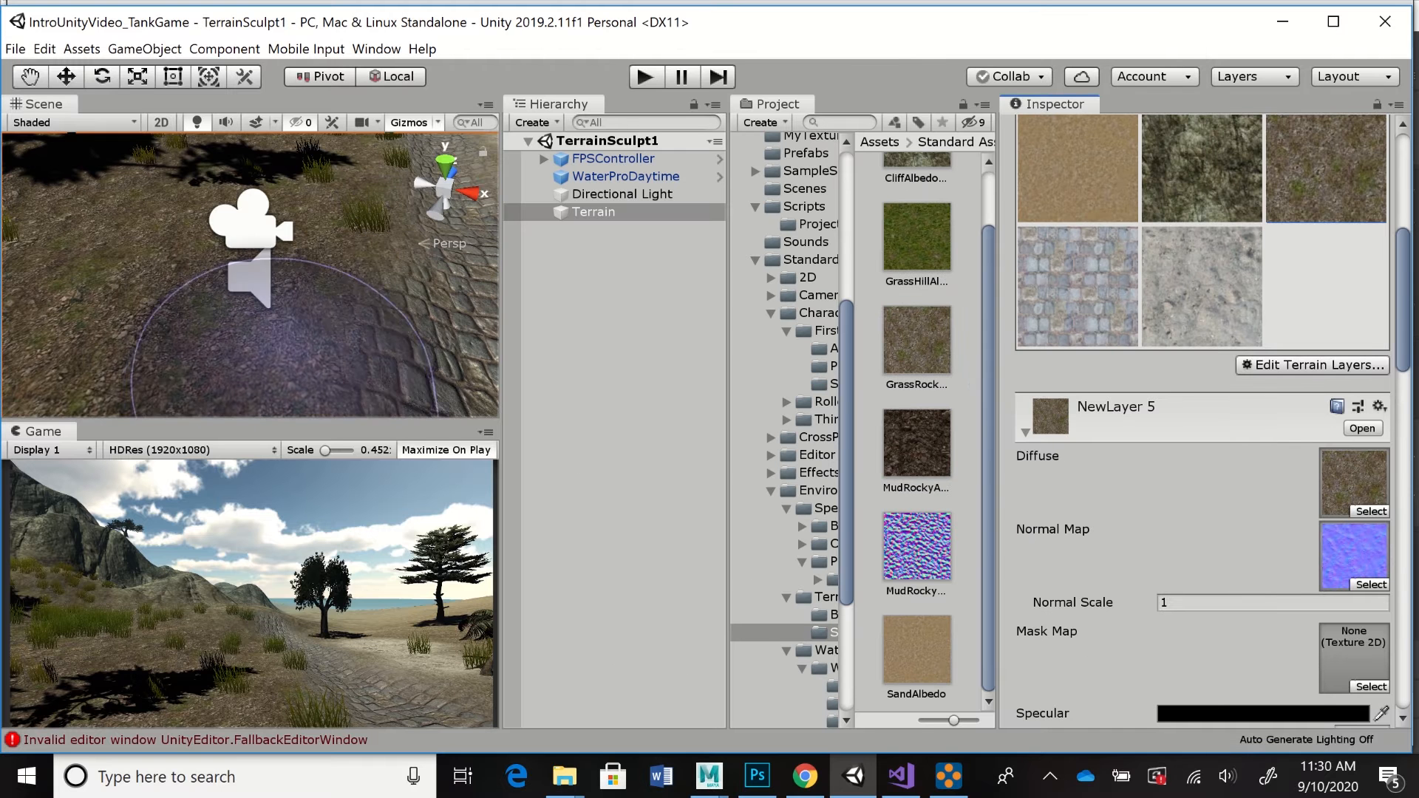
key("ctrl+p")
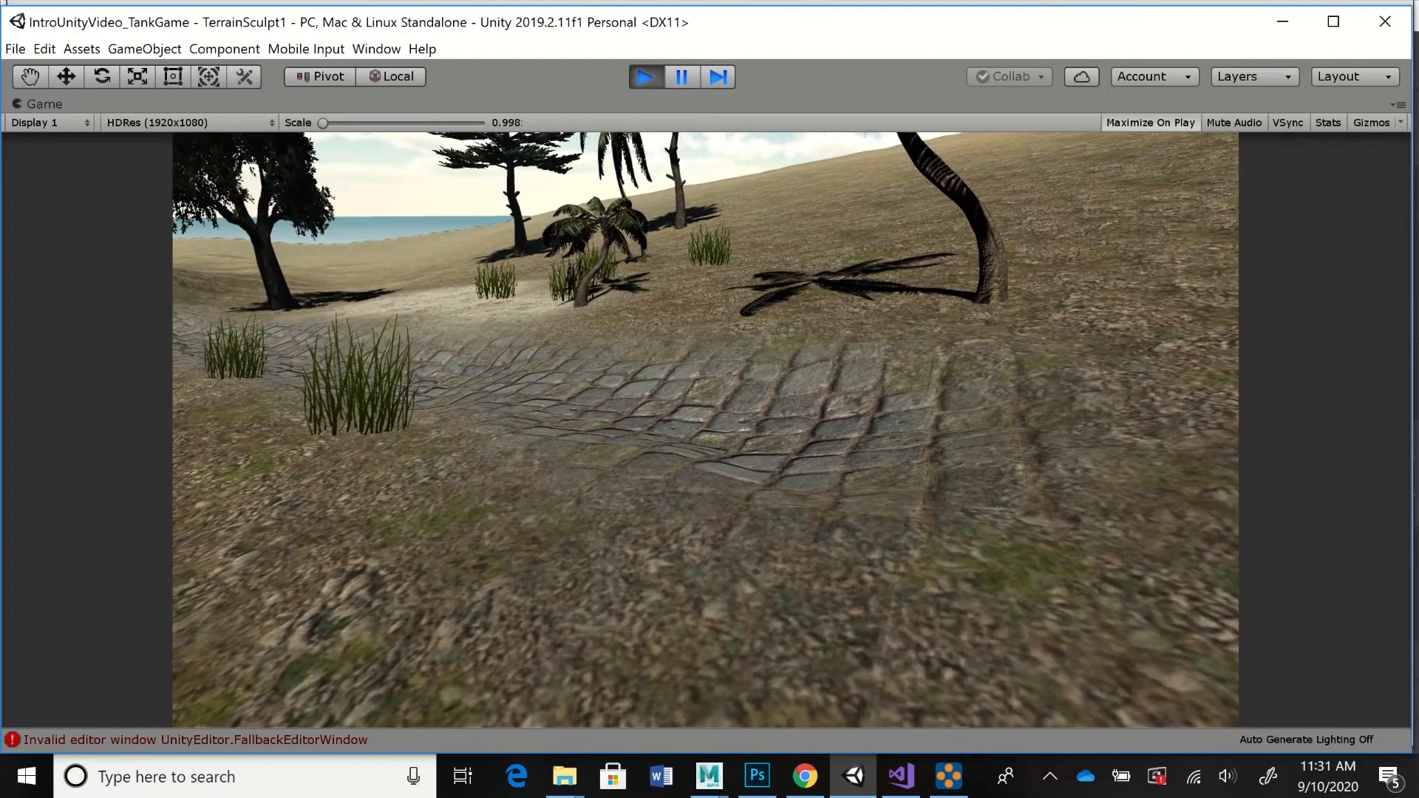
key("ctrl+p")
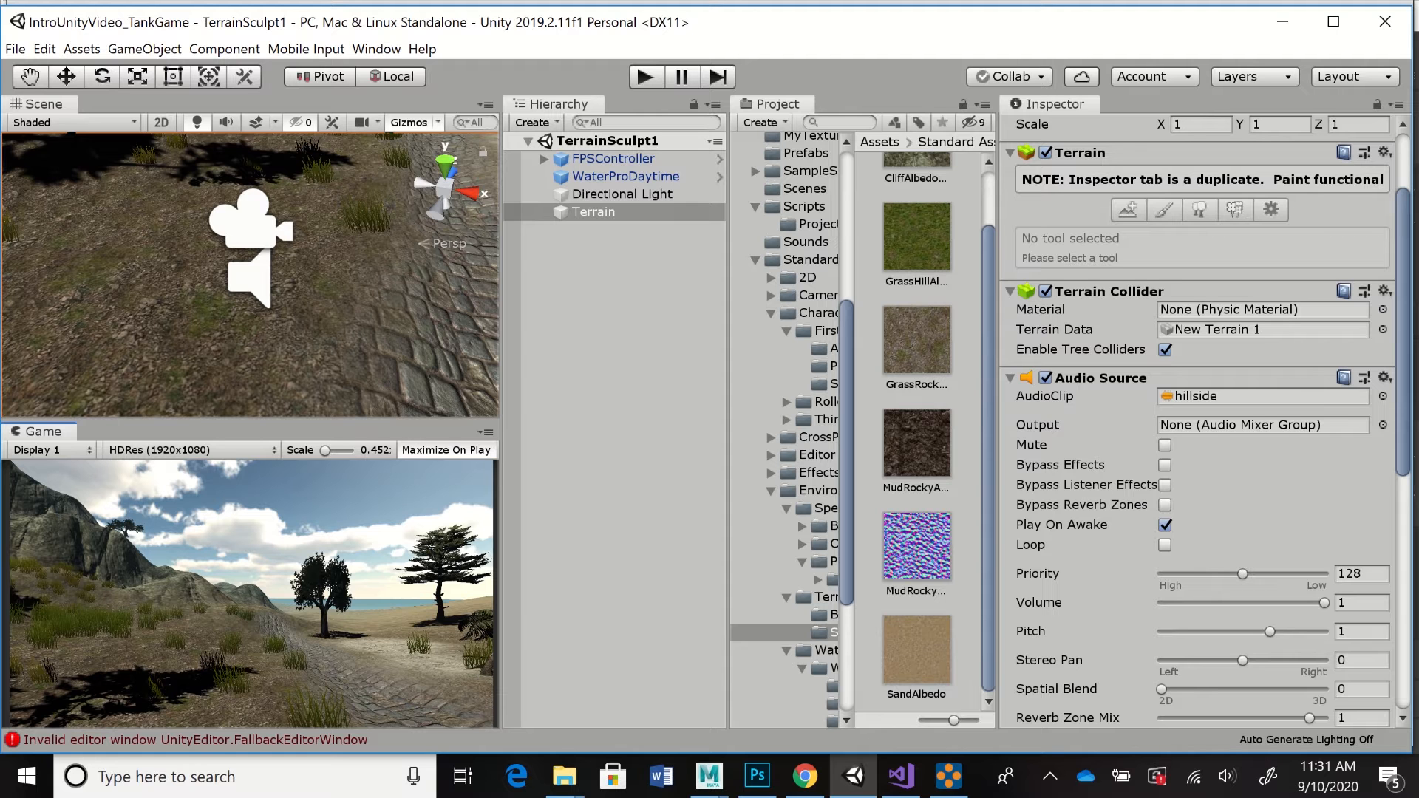
- Restore GroundWithGrass2048 as diffuse texture and GroundWithGrass2048normal as normal map on the terrain's NewLayer 5, and run the scene to examine the ground
left_click(623, 195)
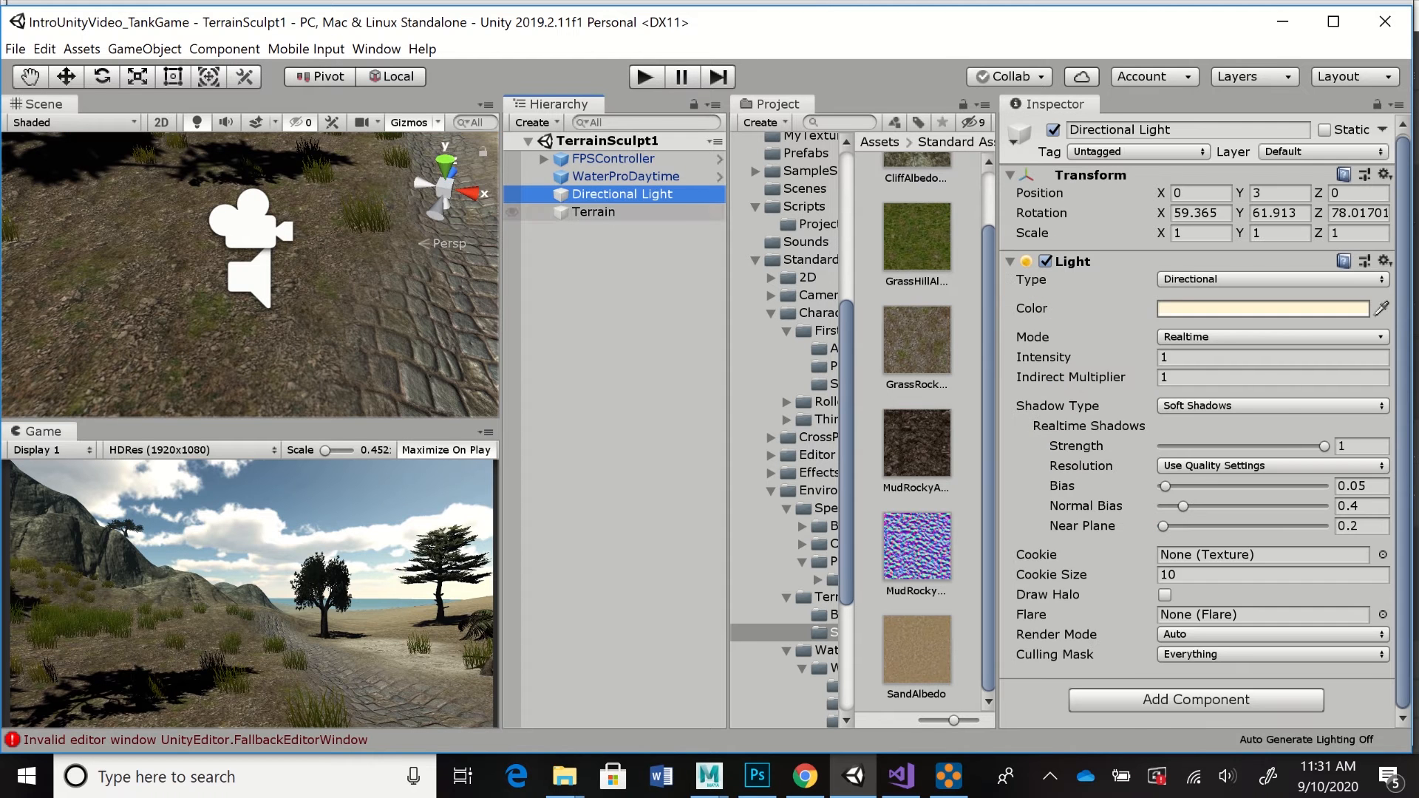
left_click(593, 212)
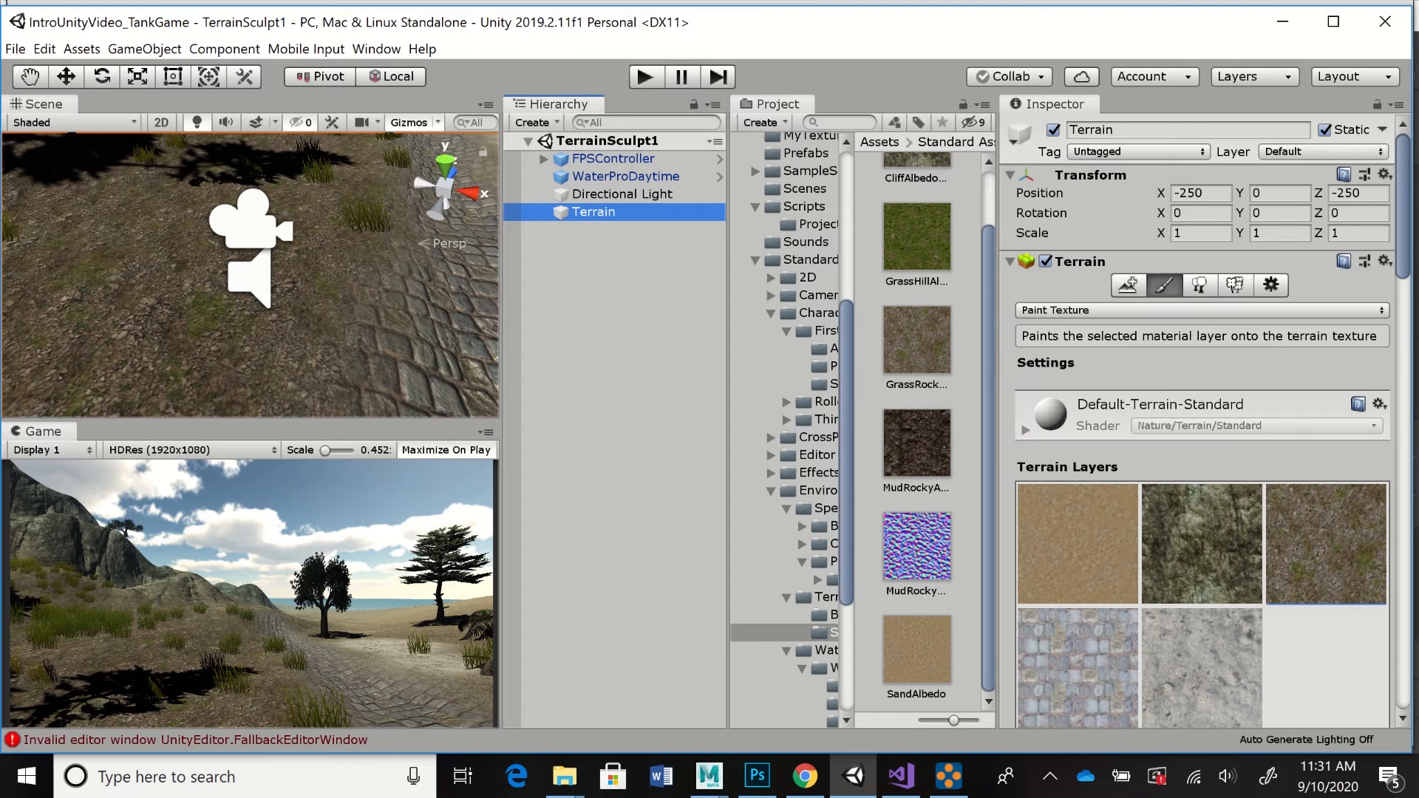
left_click(1164, 285)
scroll(1202, 422, "down", 6)
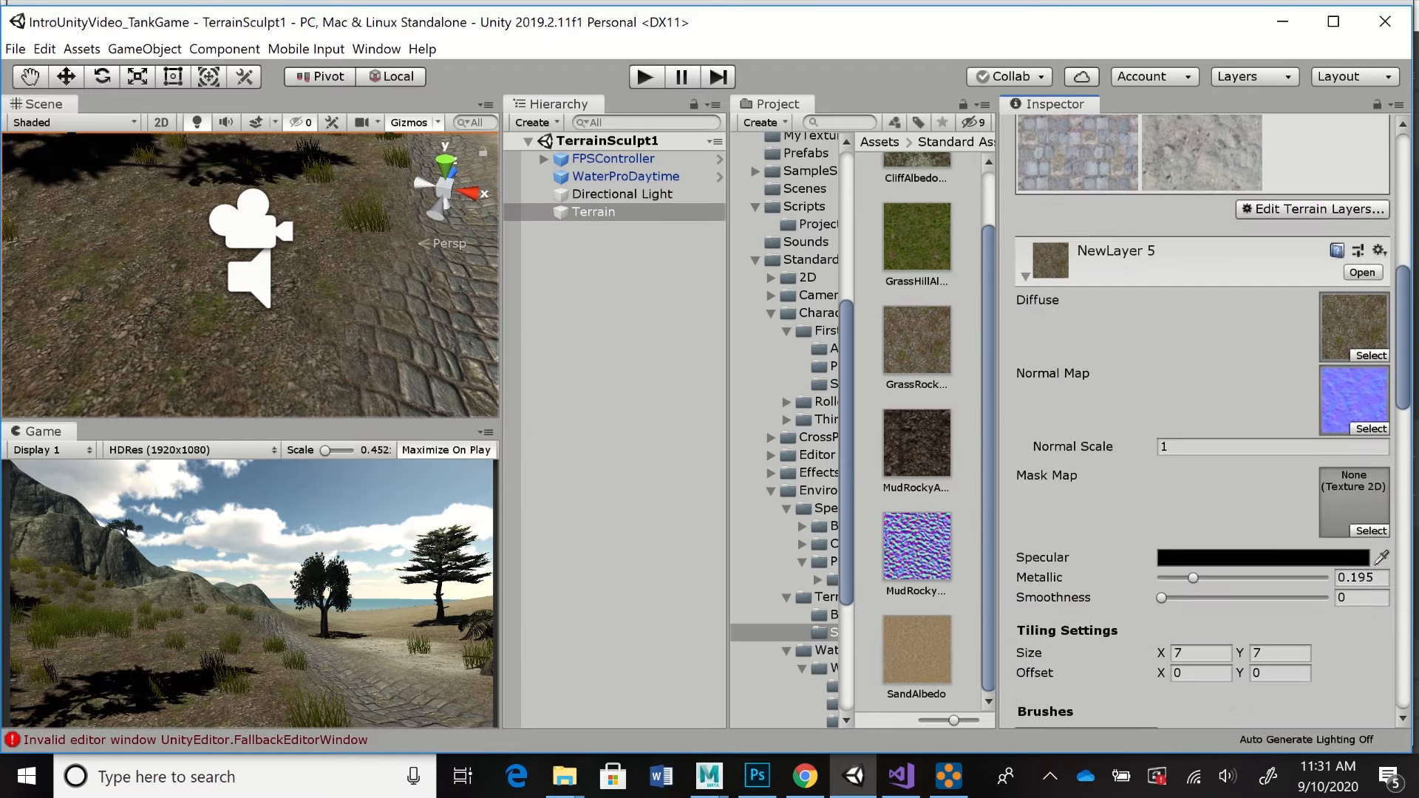
left_click(1371, 387)
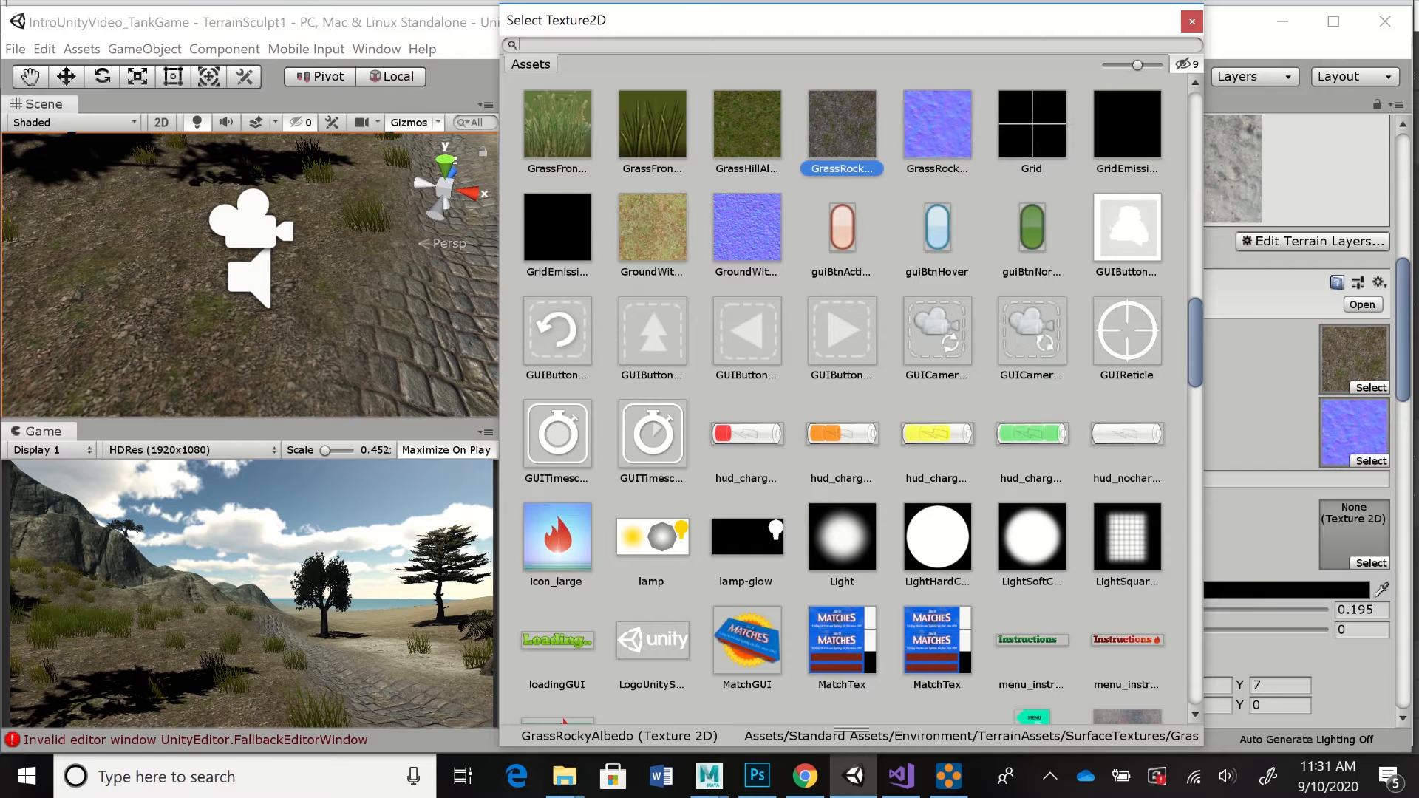
left_click(652, 228)
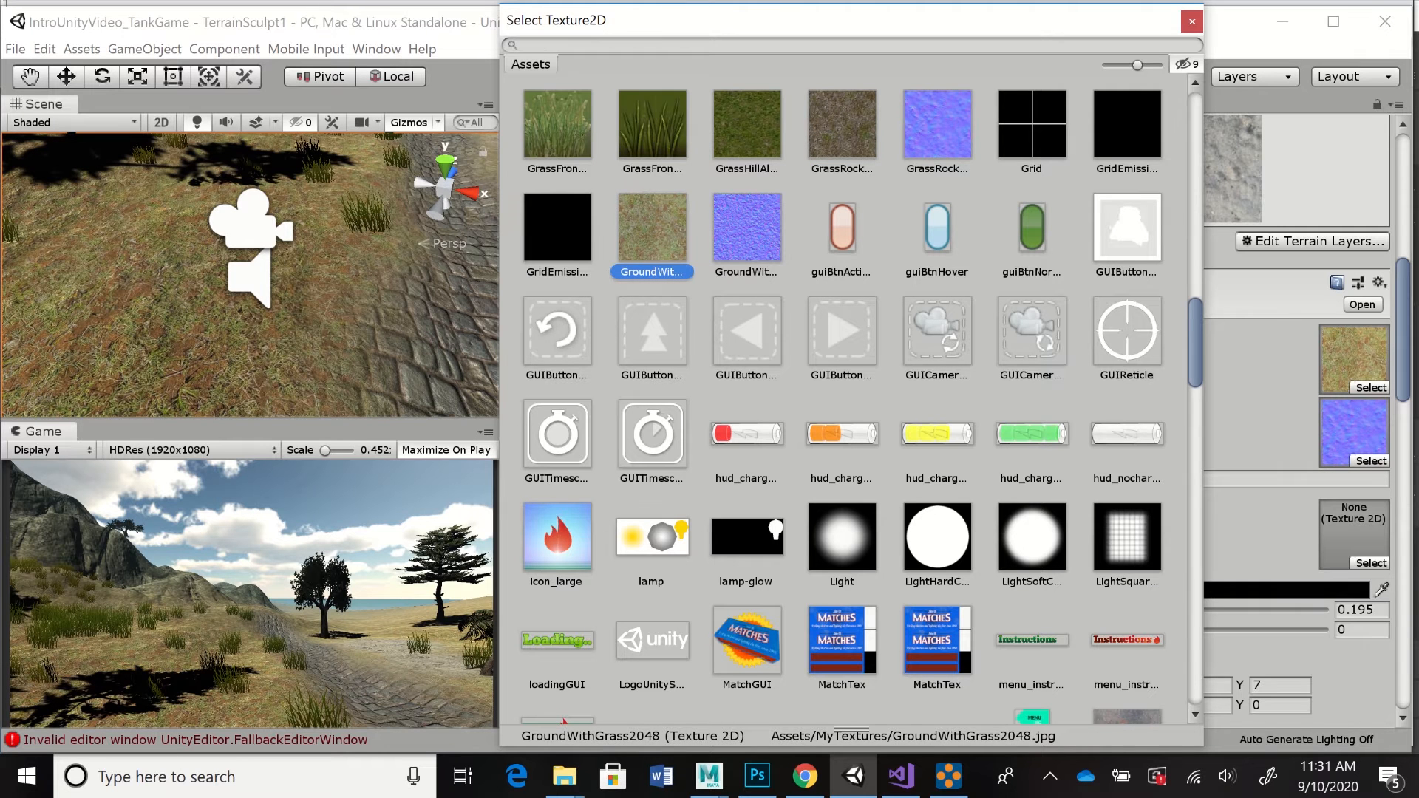
left_click(1371, 462)
left_click(746, 228)
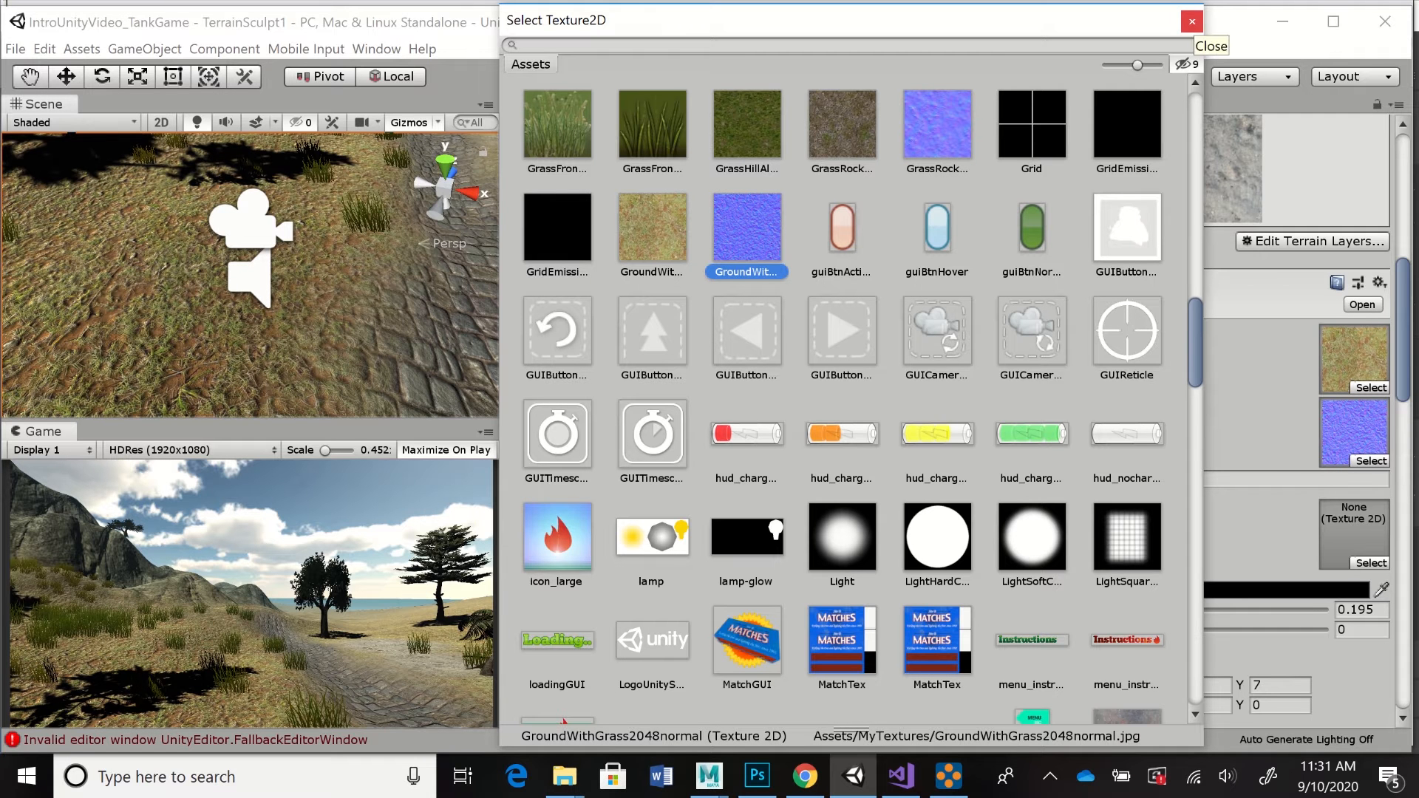
left_click(1191, 21)
key("ctrl+p")
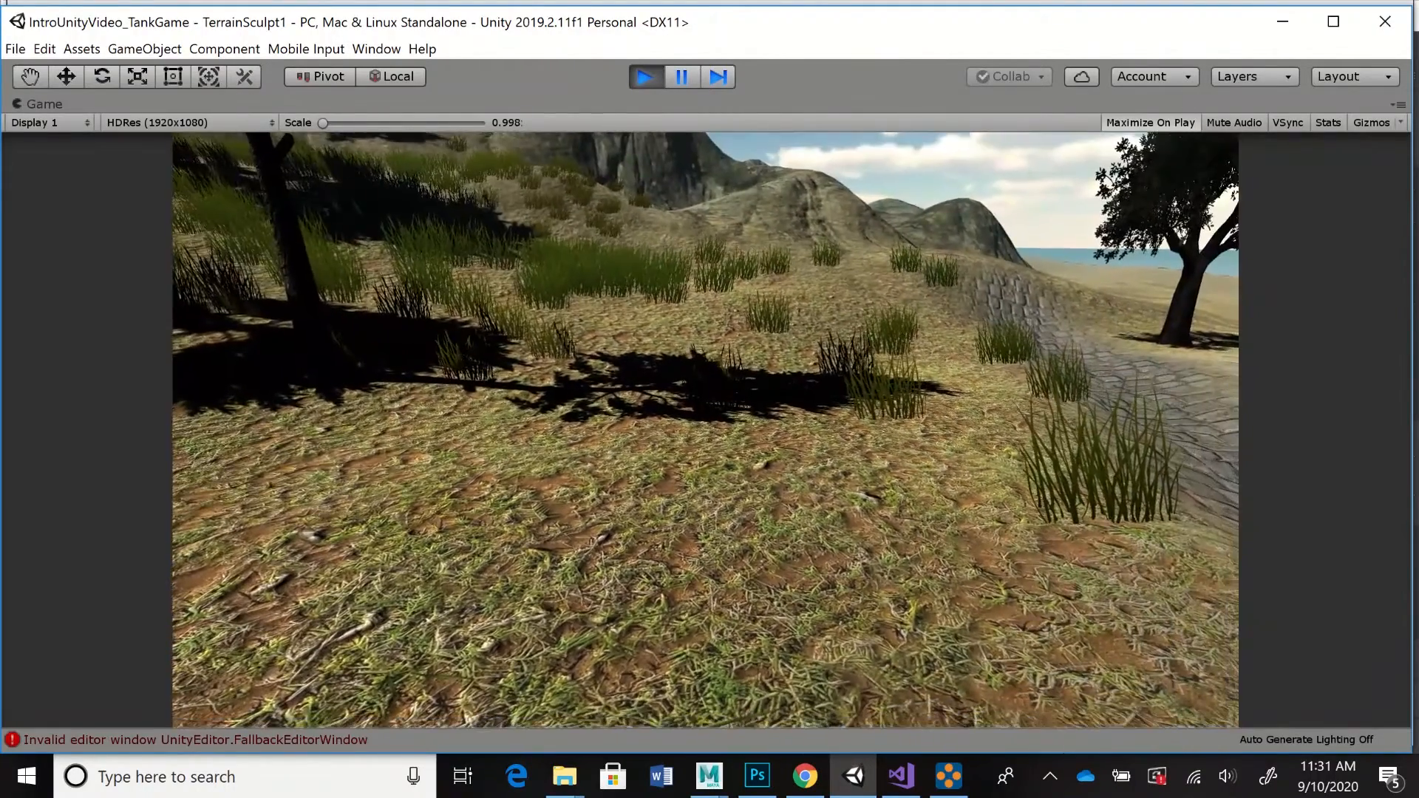
key("ctrl+p")
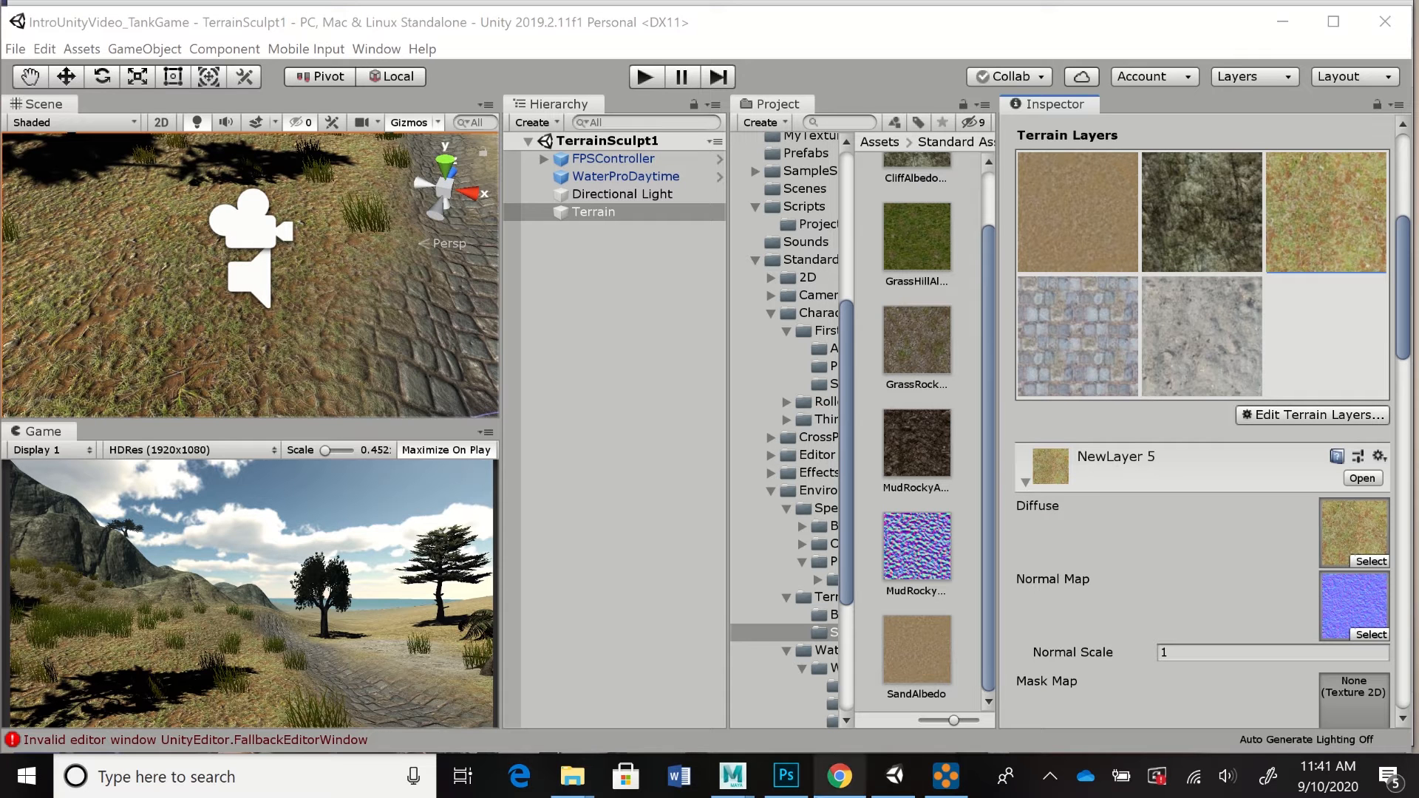
- Switch to Chrome, examine the download details of the Seamless Pavement Texture on wildtextures.com, and return to the stone category
mouse_move(946, 776)
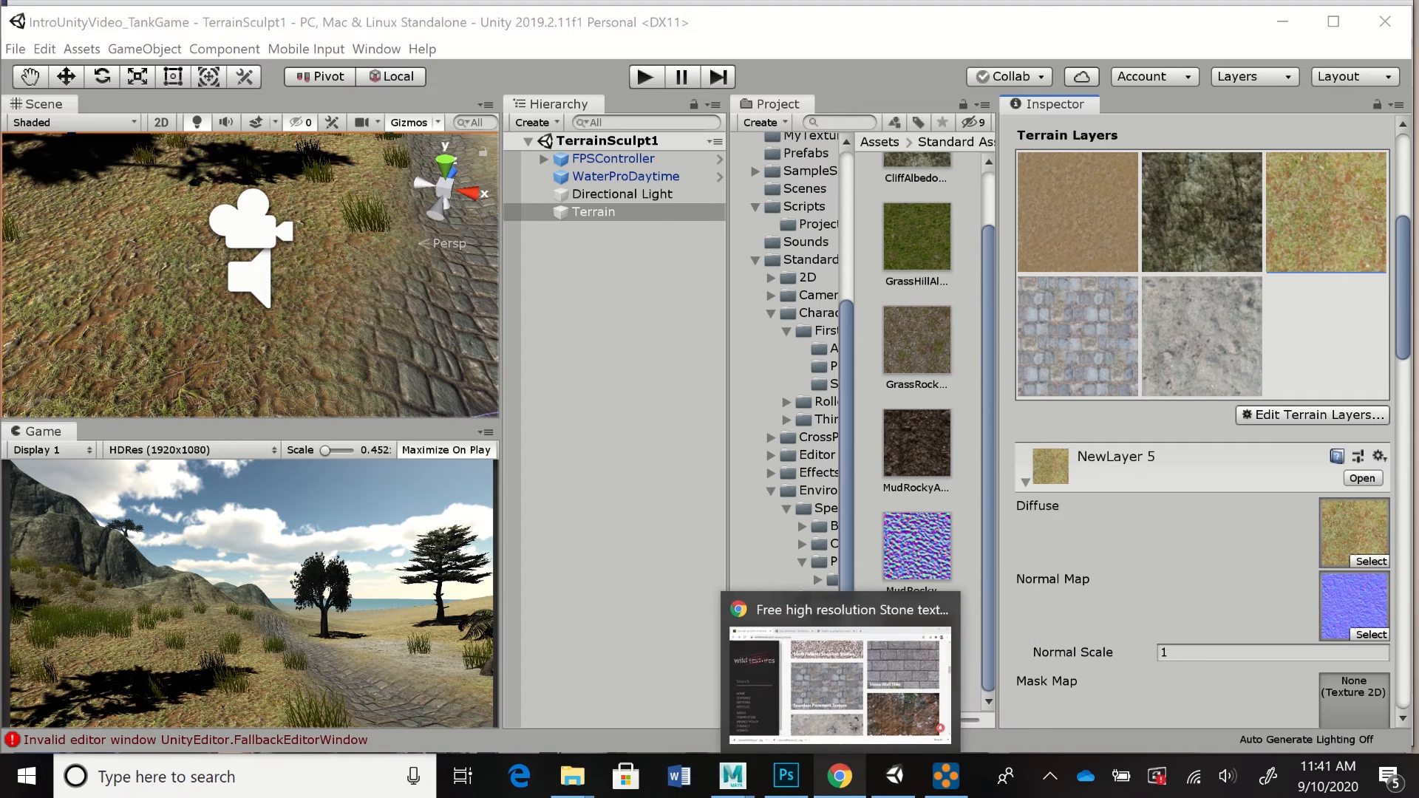
left_click(840, 776)
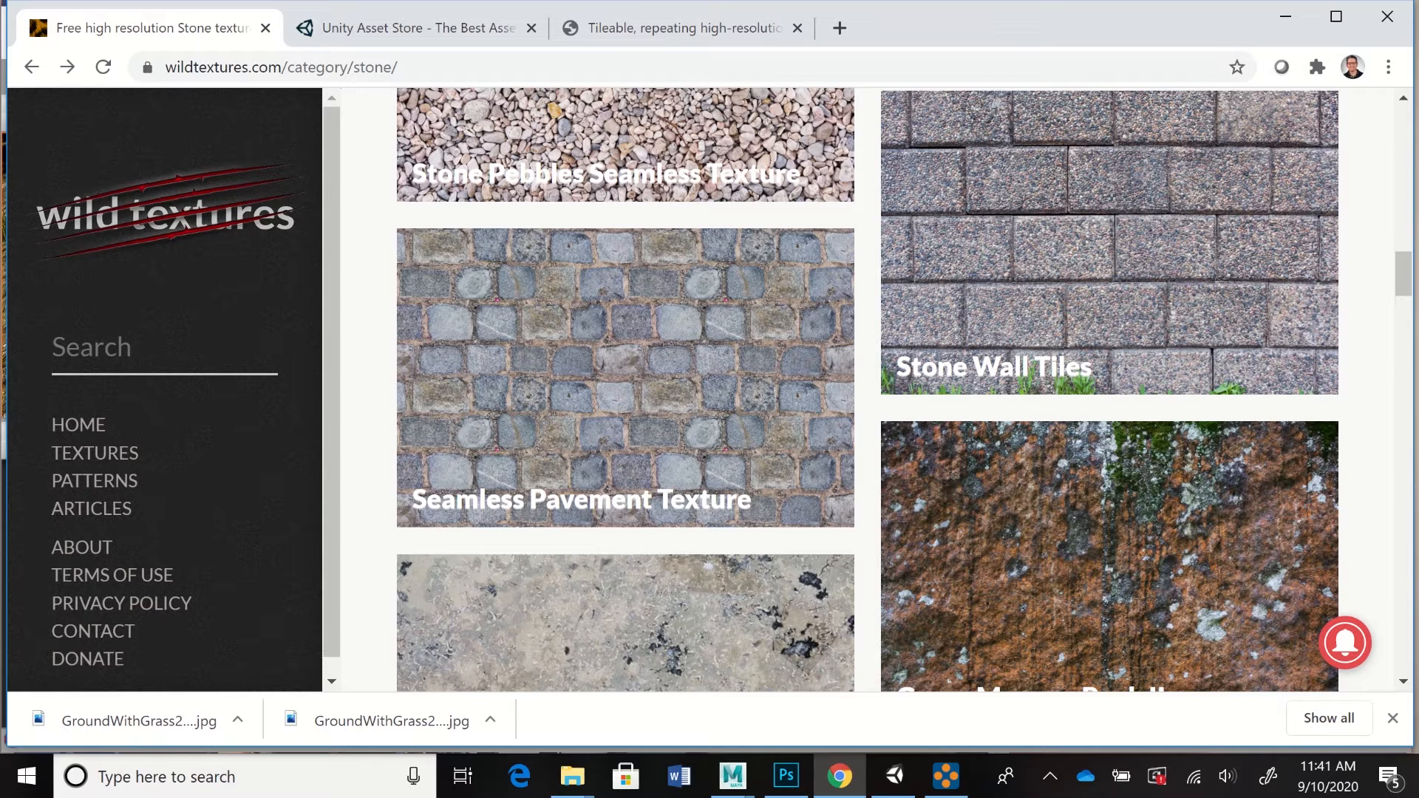
left_click(625, 378)
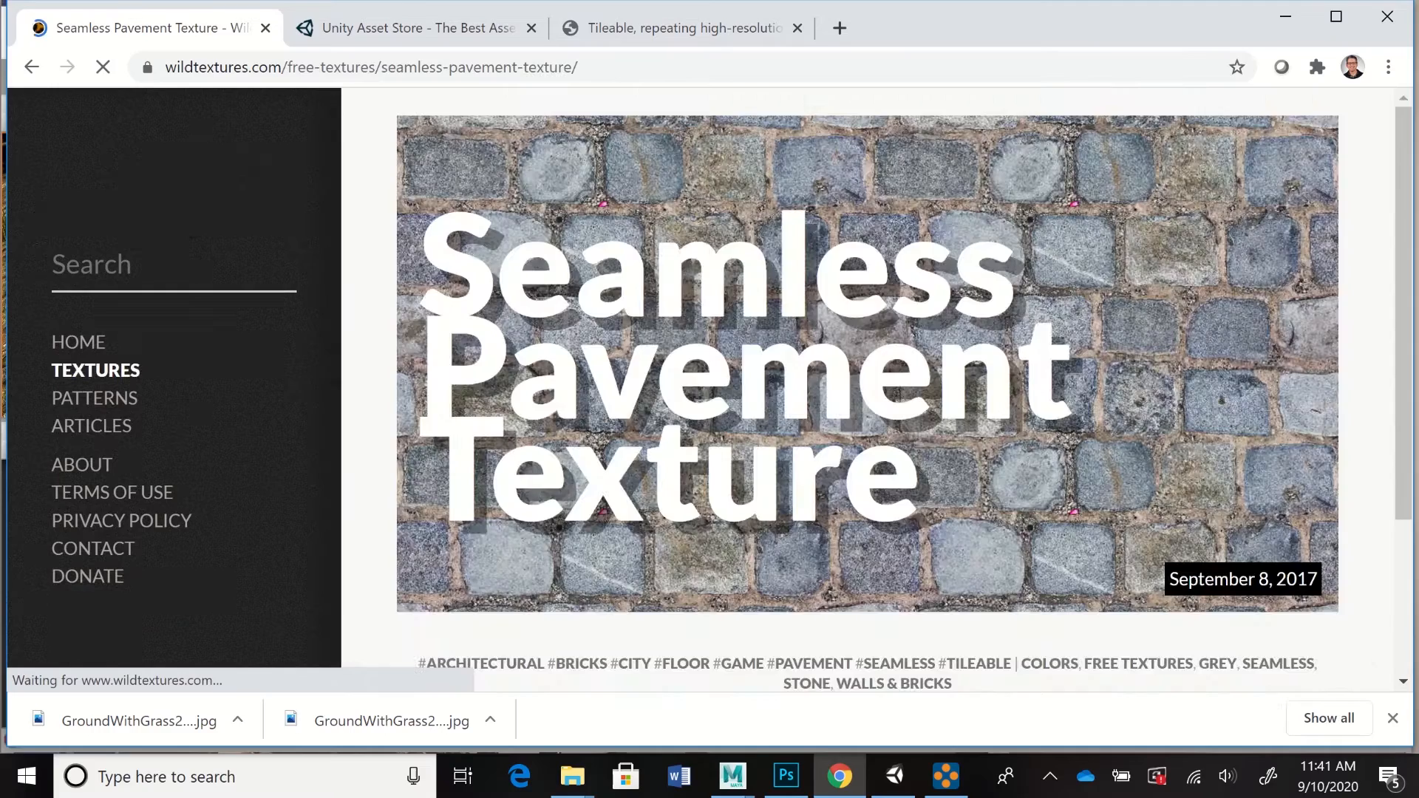
scroll(868, 389, "down", 20)
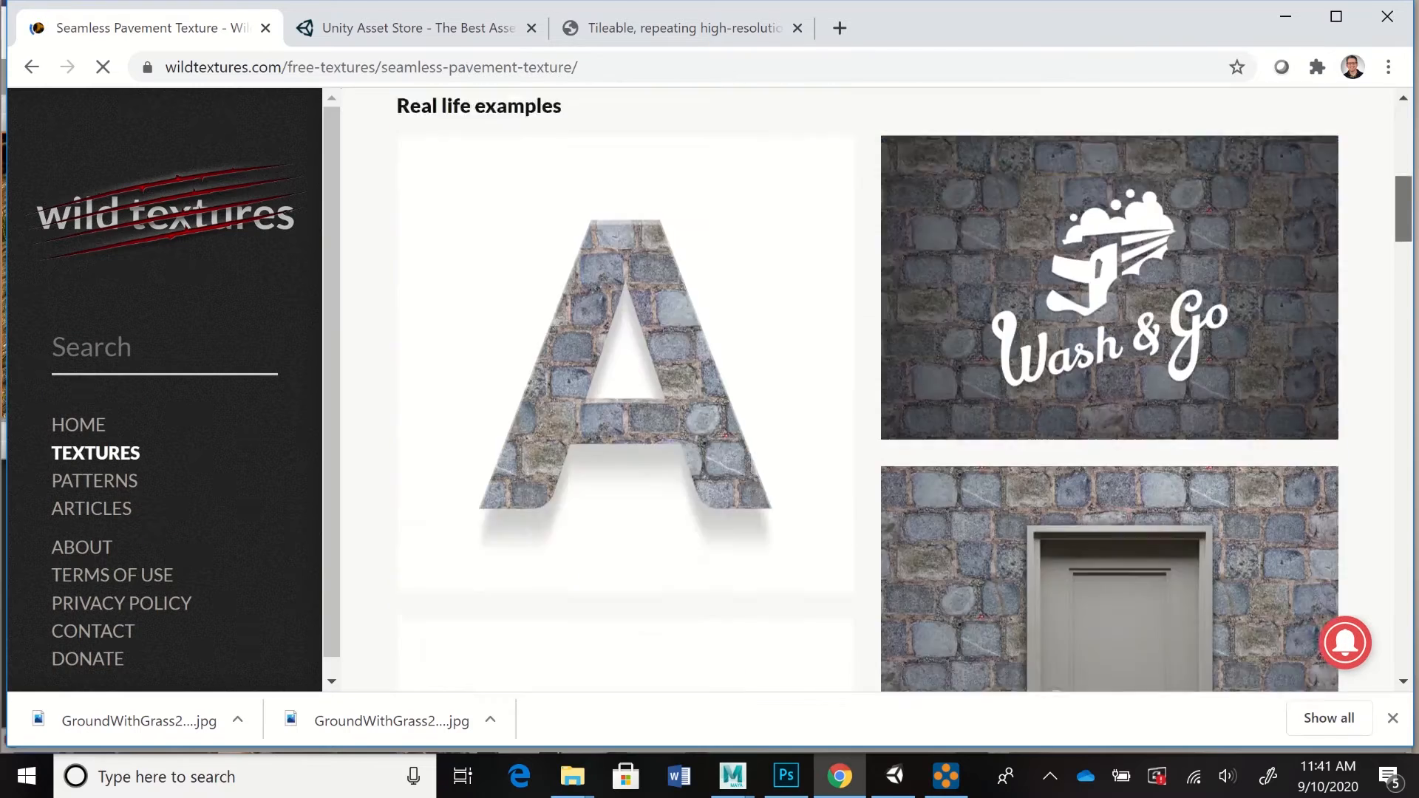
scroll(868, 390, "down", 15)
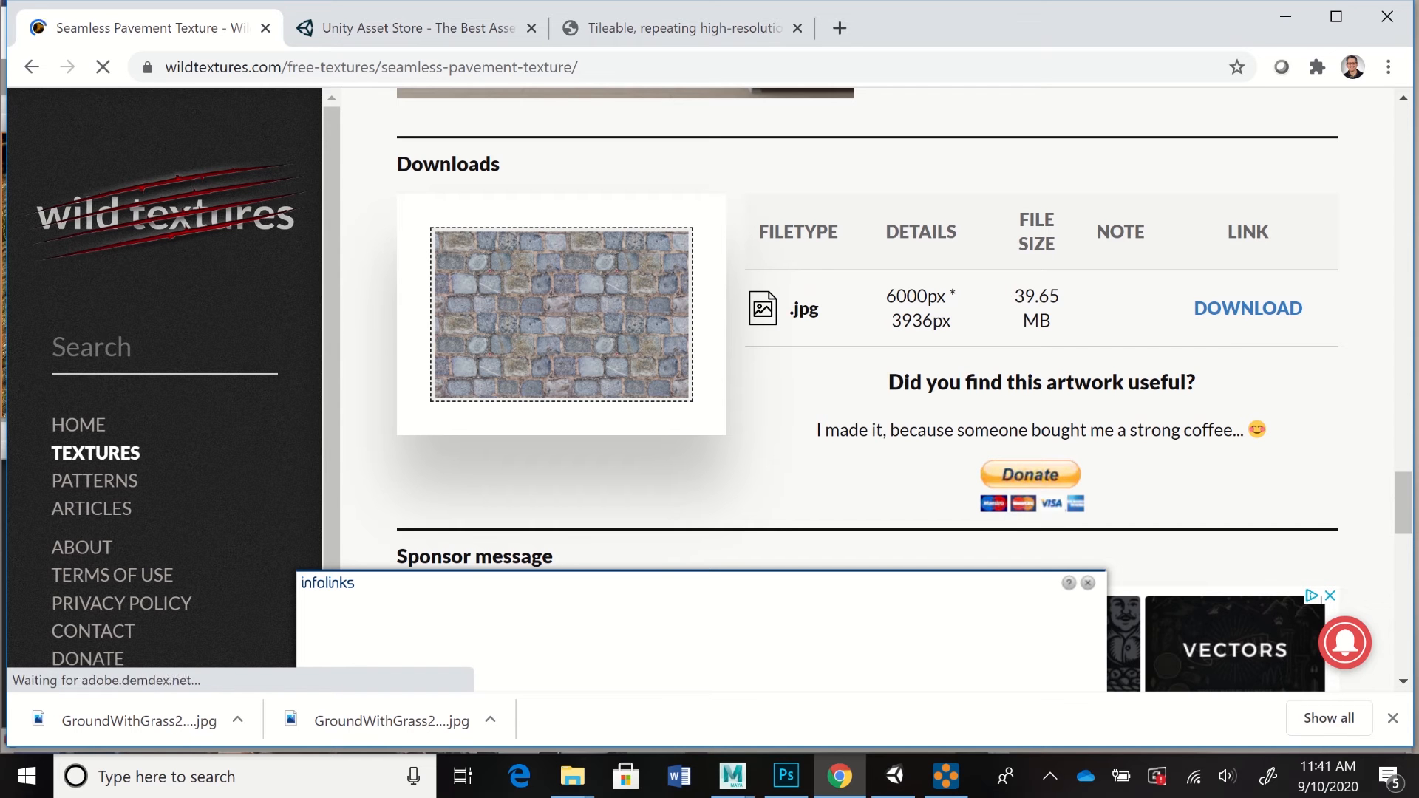
key("alt+Left")
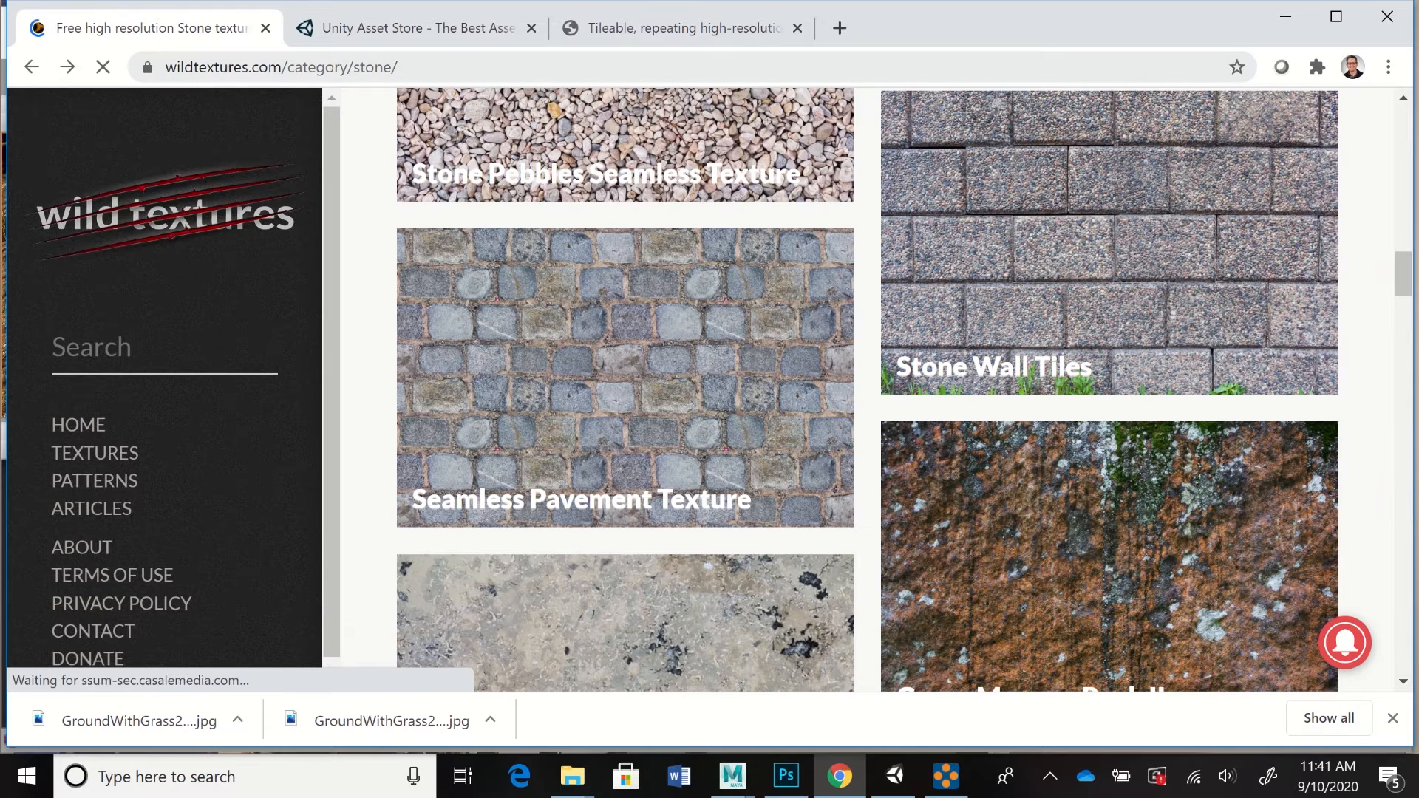
- View the full-size tough_grass_2.jpg on independent-software.com and check the save dialog's Textures folder without saving the image
left_click(680, 28)
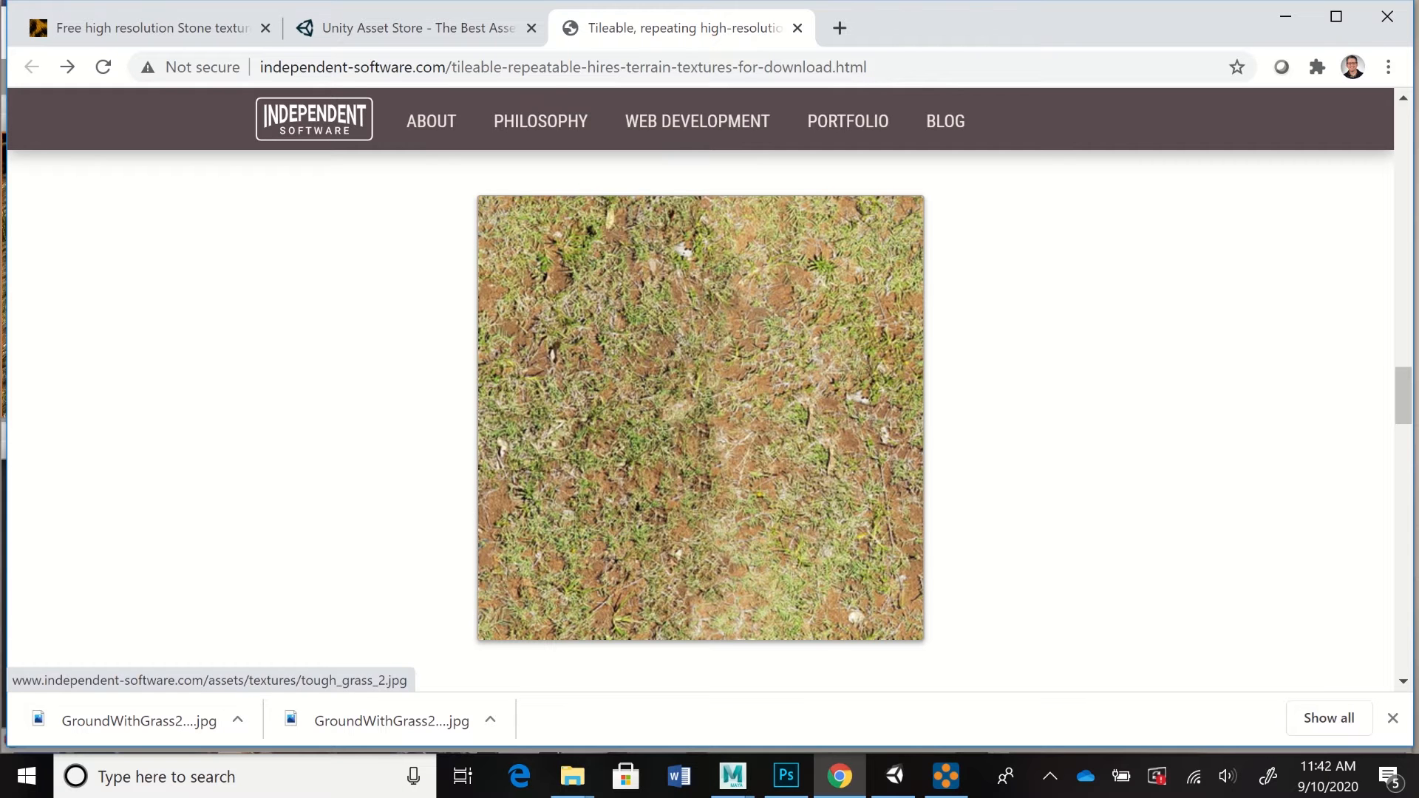
left_click(701, 418)
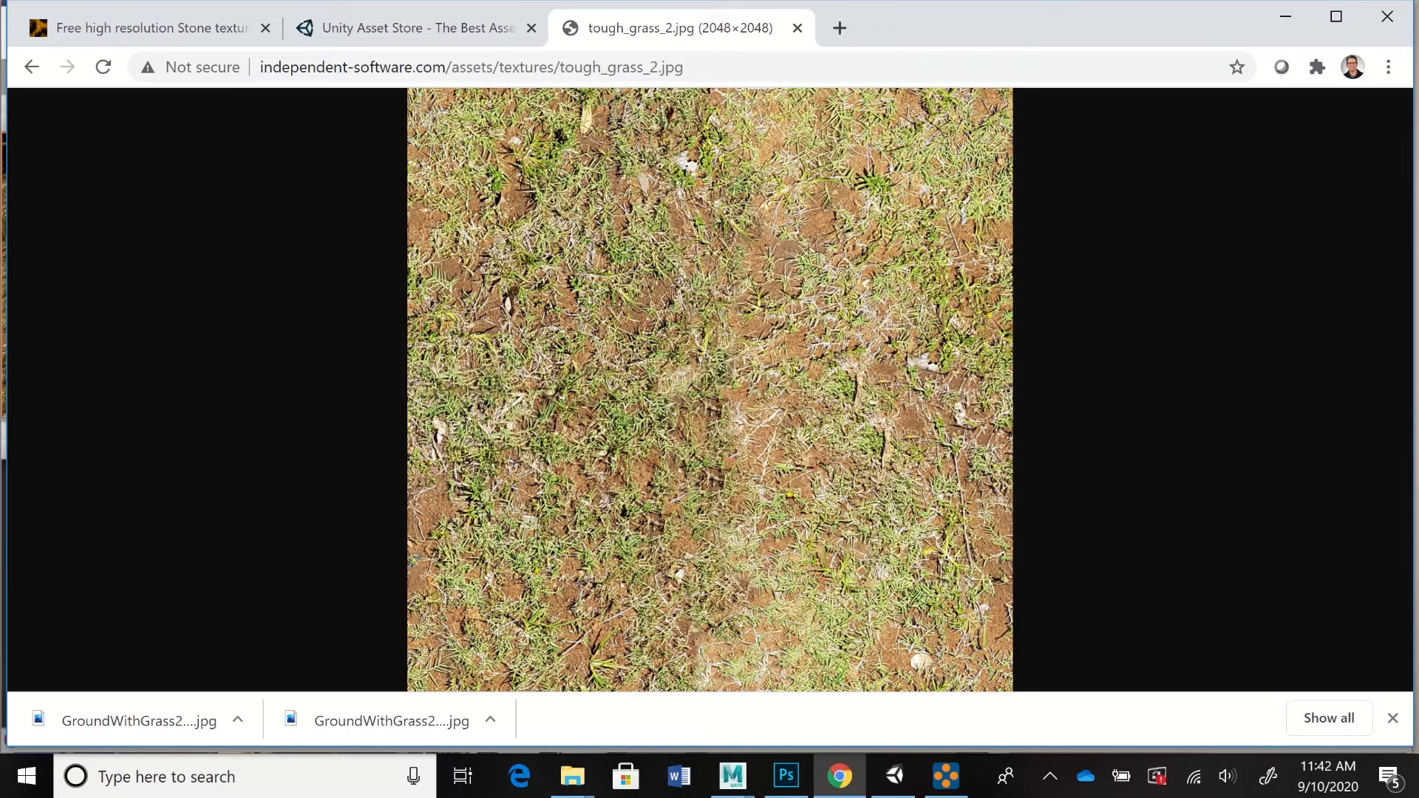
right_click(729, 286)
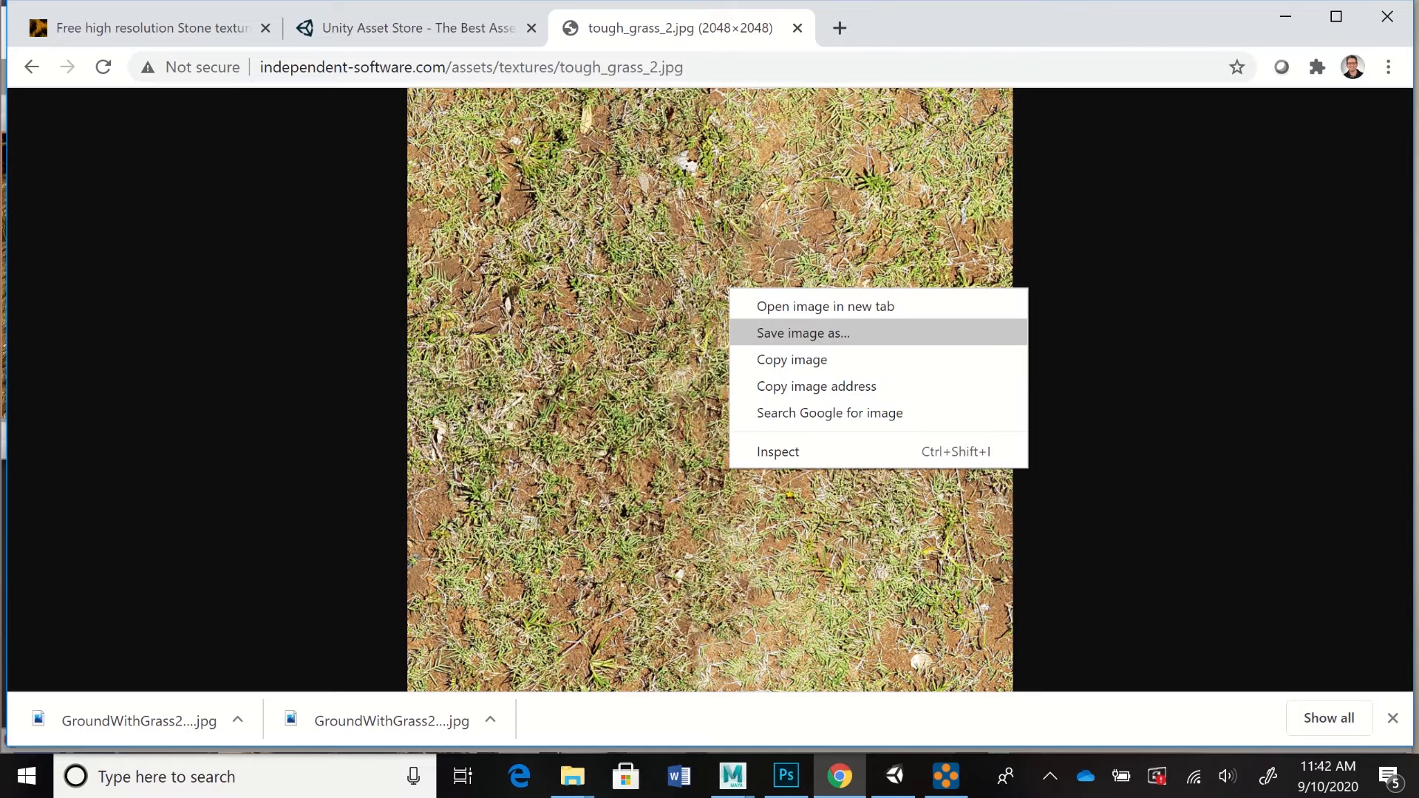
left_click(804, 332)
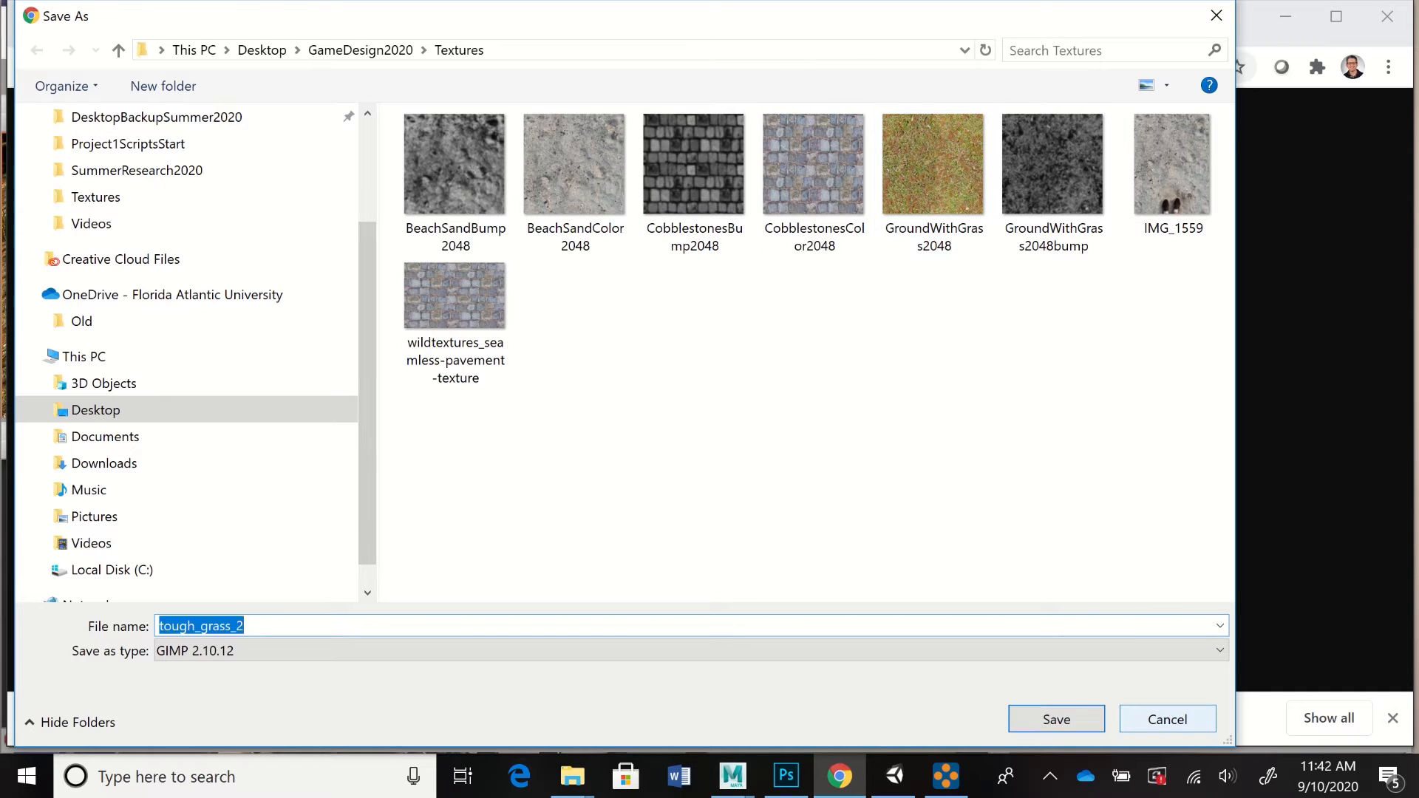
left_click(1167, 719)
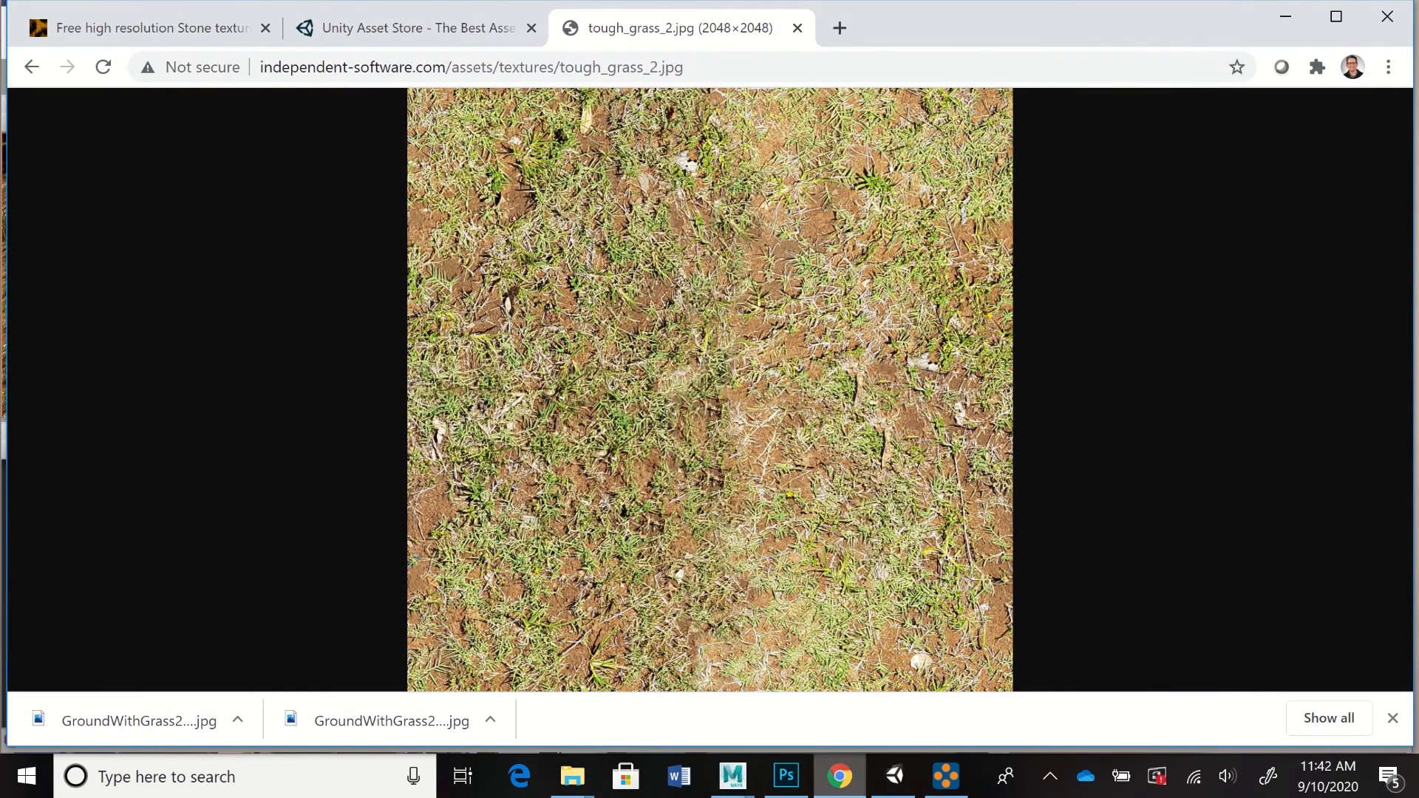
- Open GroundWithGrass2048 from the GameDesign2020 Textures folder in Adobe Photoshop CC 2019 and show its image size settings
mouse_move(733, 776)
mouse_move(572, 776)
left_click(333, 681)
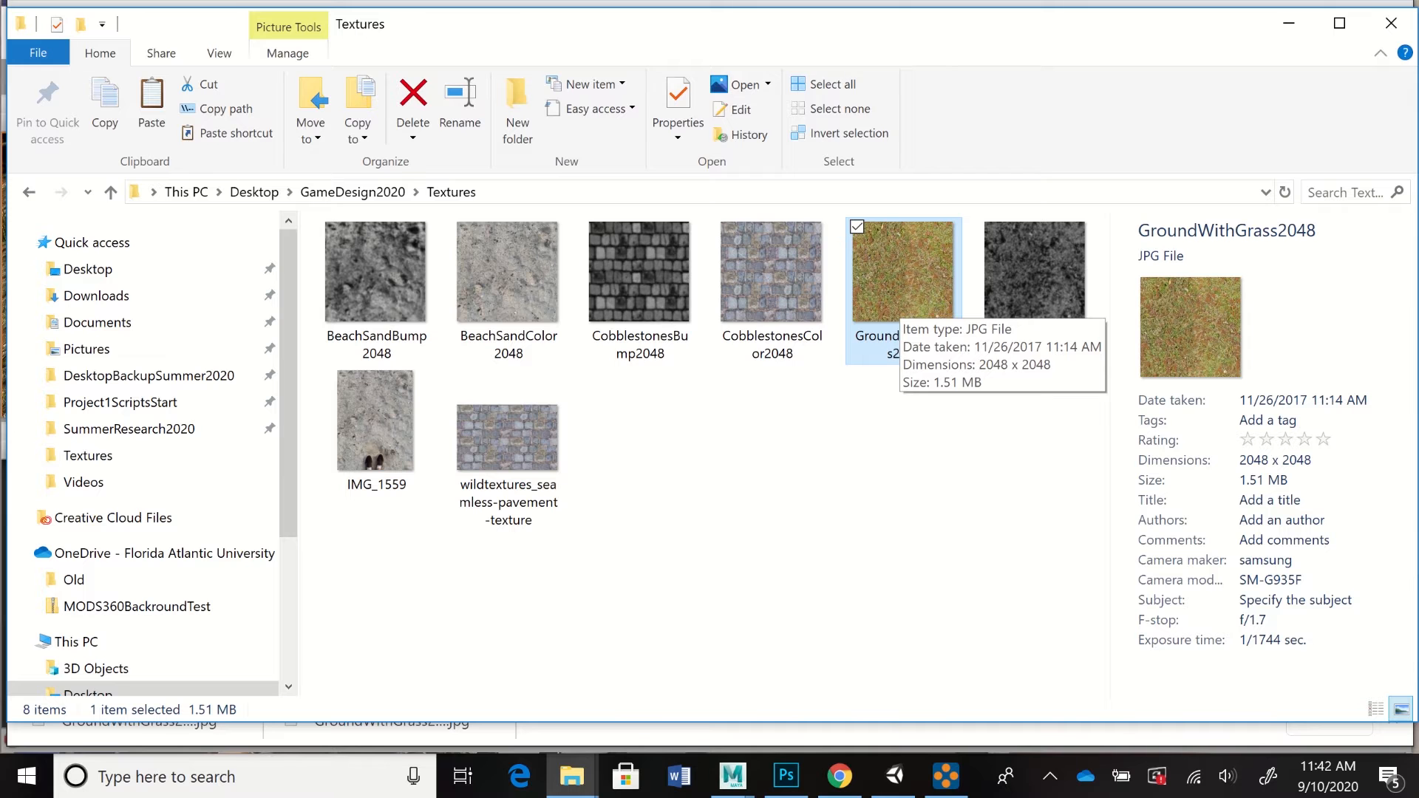
right_click(898, 303)
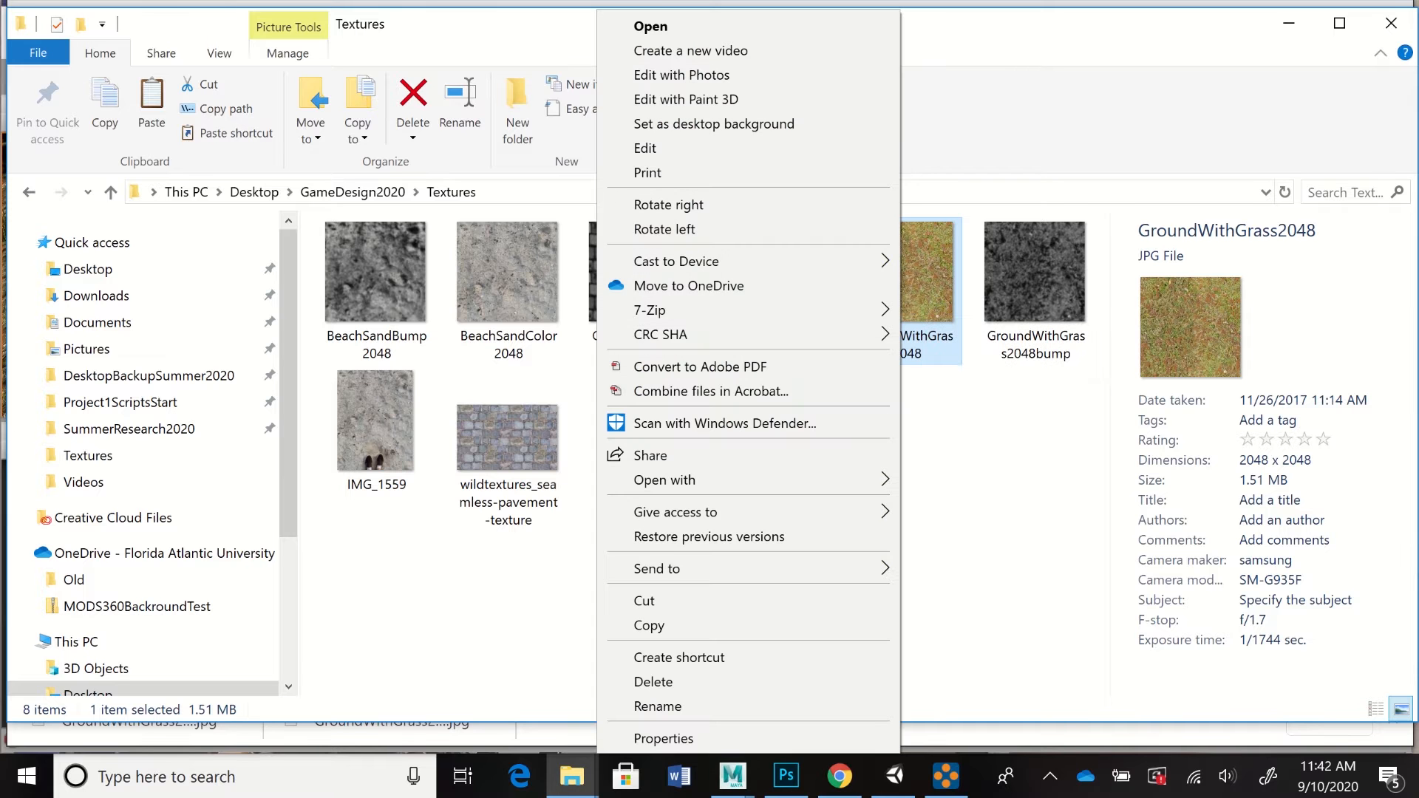
mouse_move(739, 480)
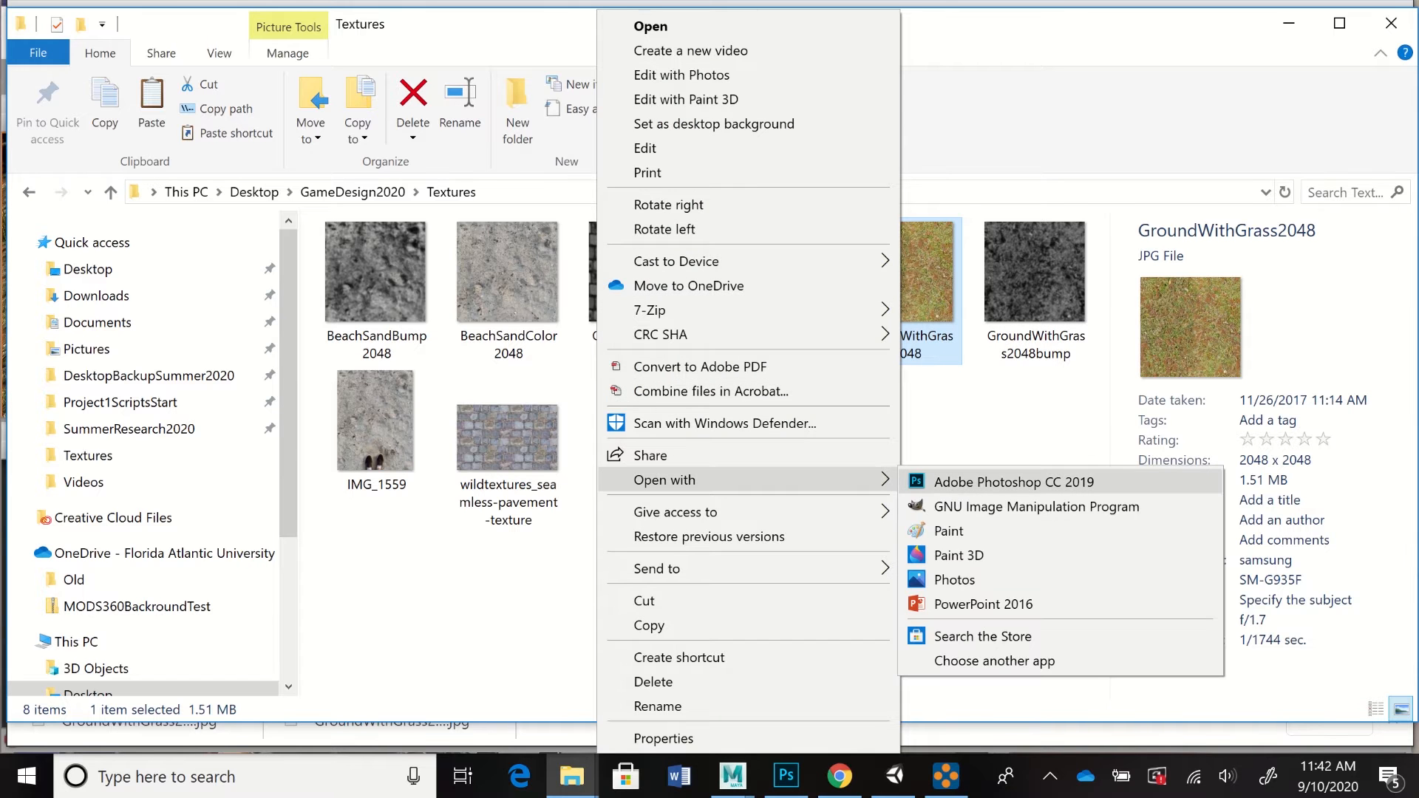
left_click(1013, 481)
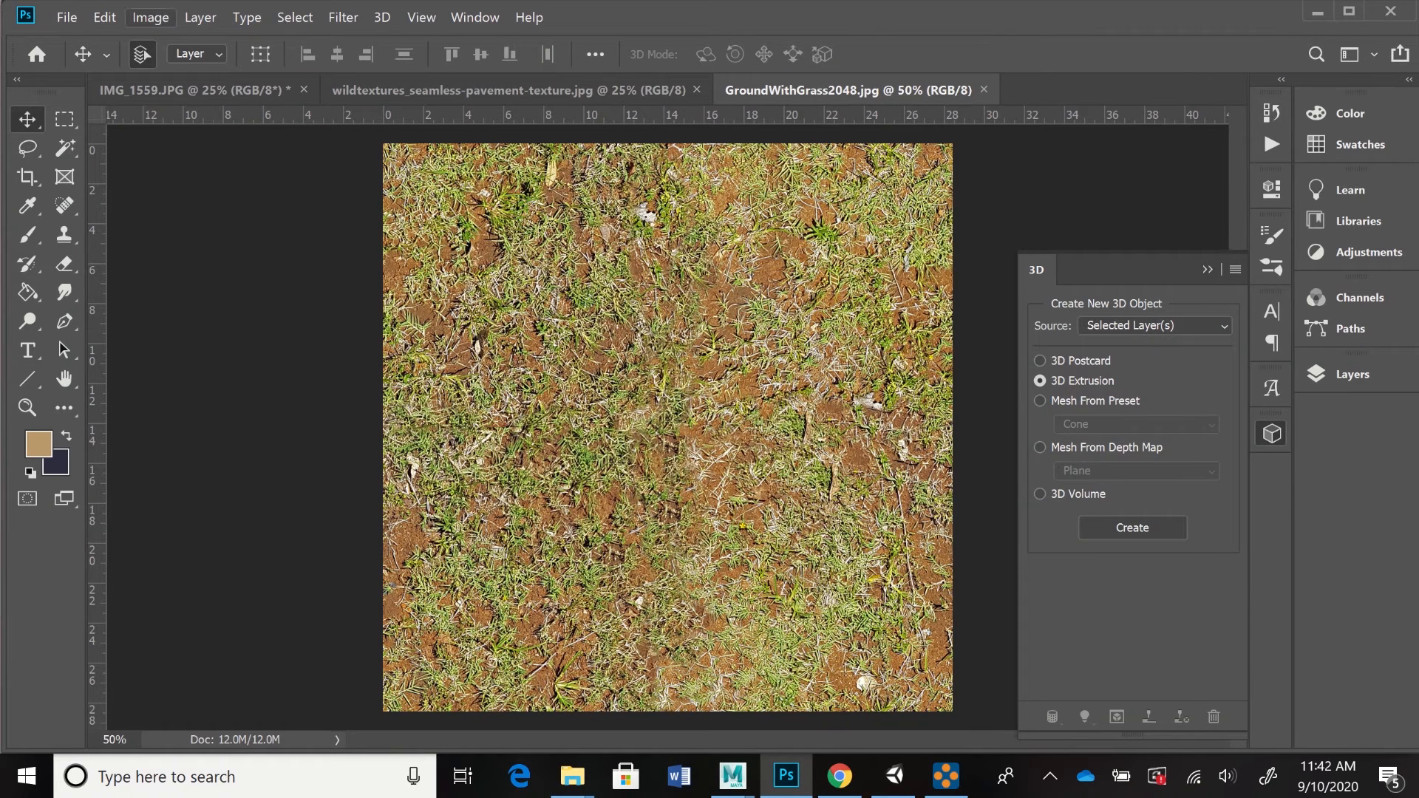
left_click(150, 17)
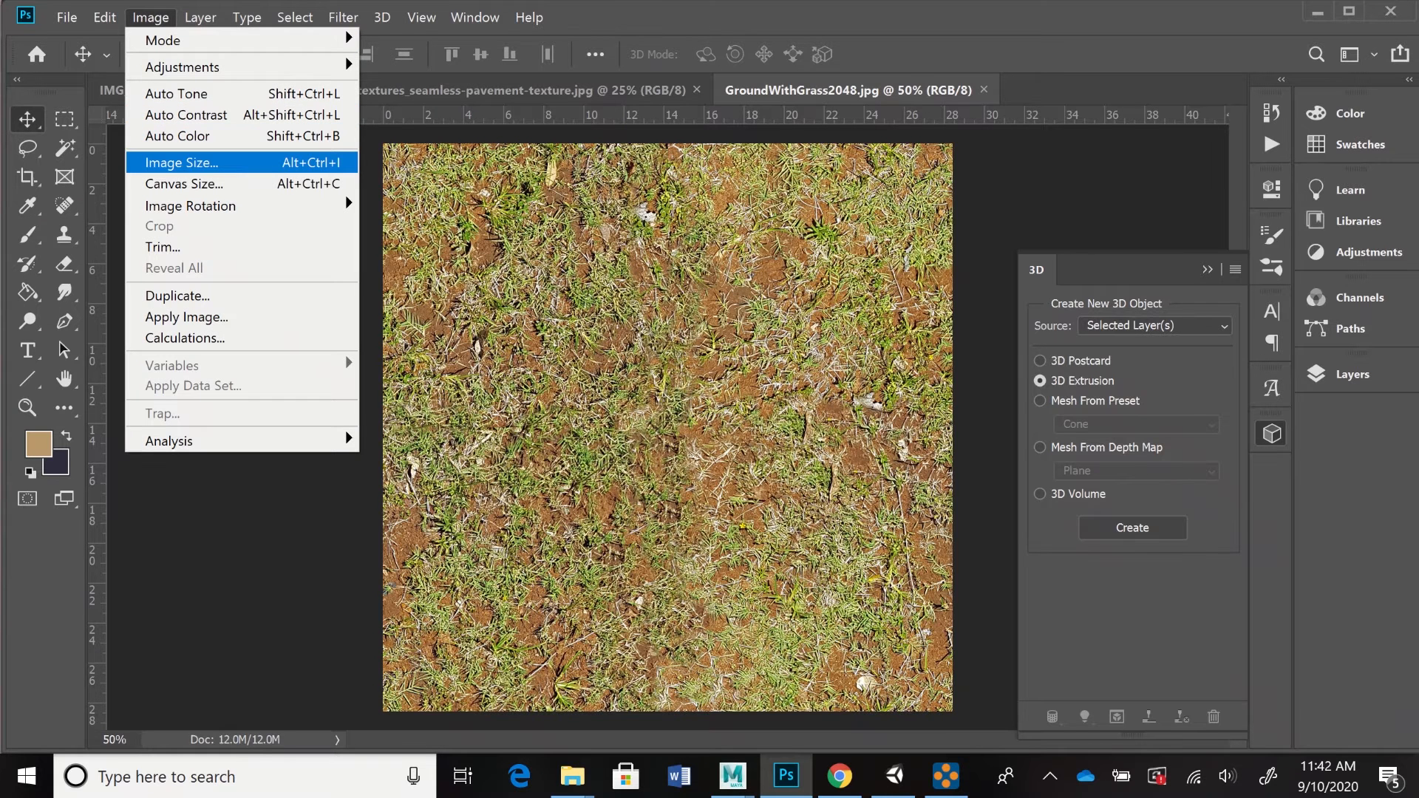
left_click(181, 162)
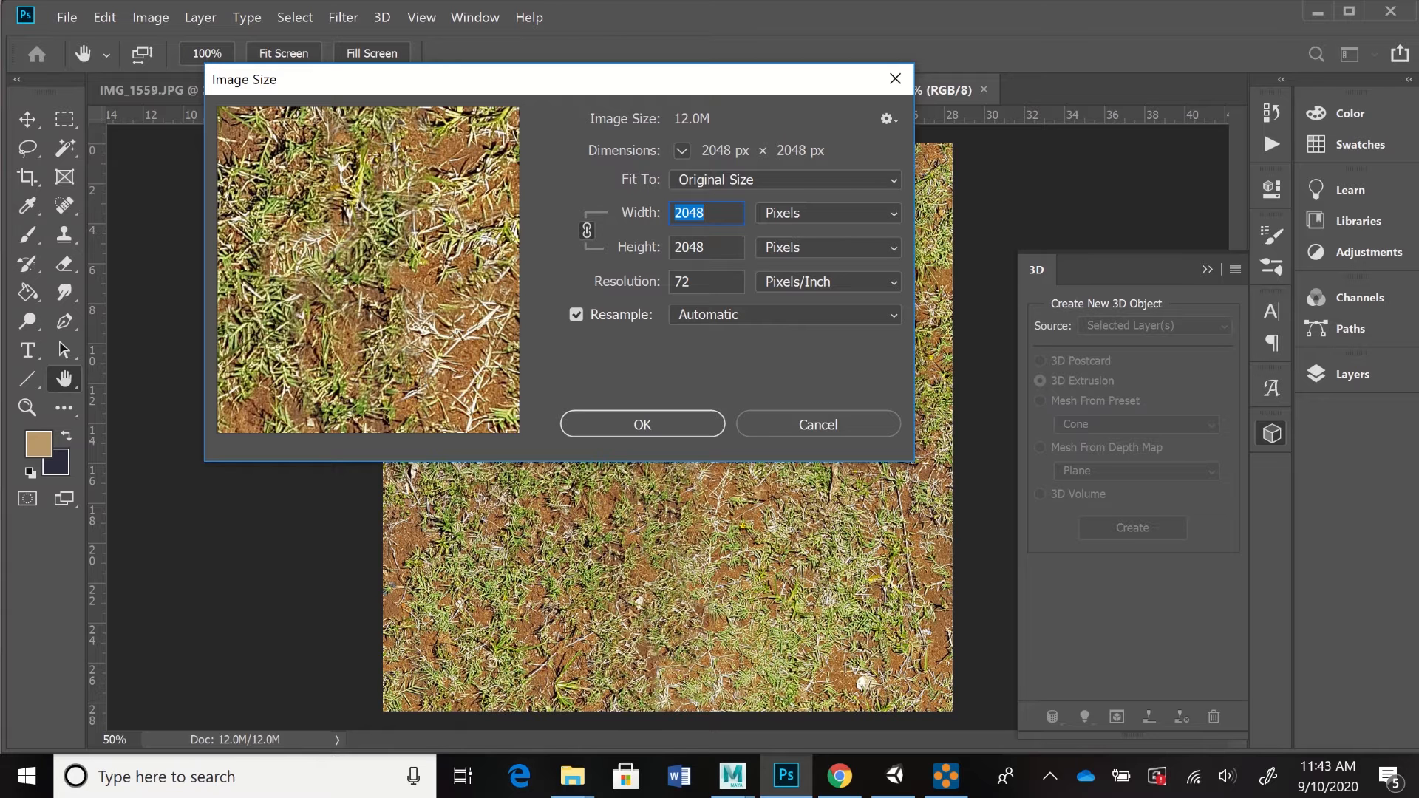
- Look at the wildtextures_seamless-pavement-texture.jpg document with the 3D settings collapsed, and return to GroundWithGrass2048.jpg
key("Return")
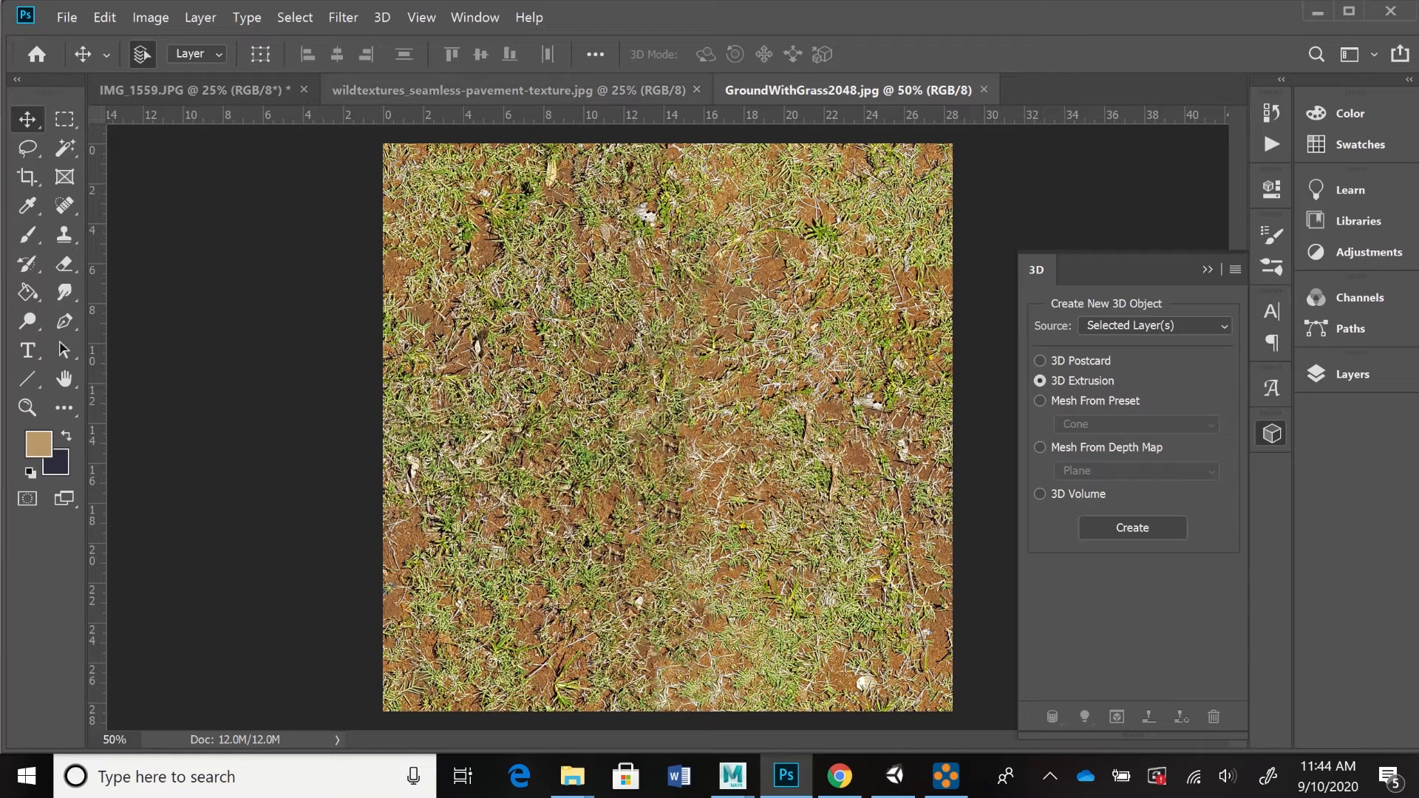
left_click(508, 89)
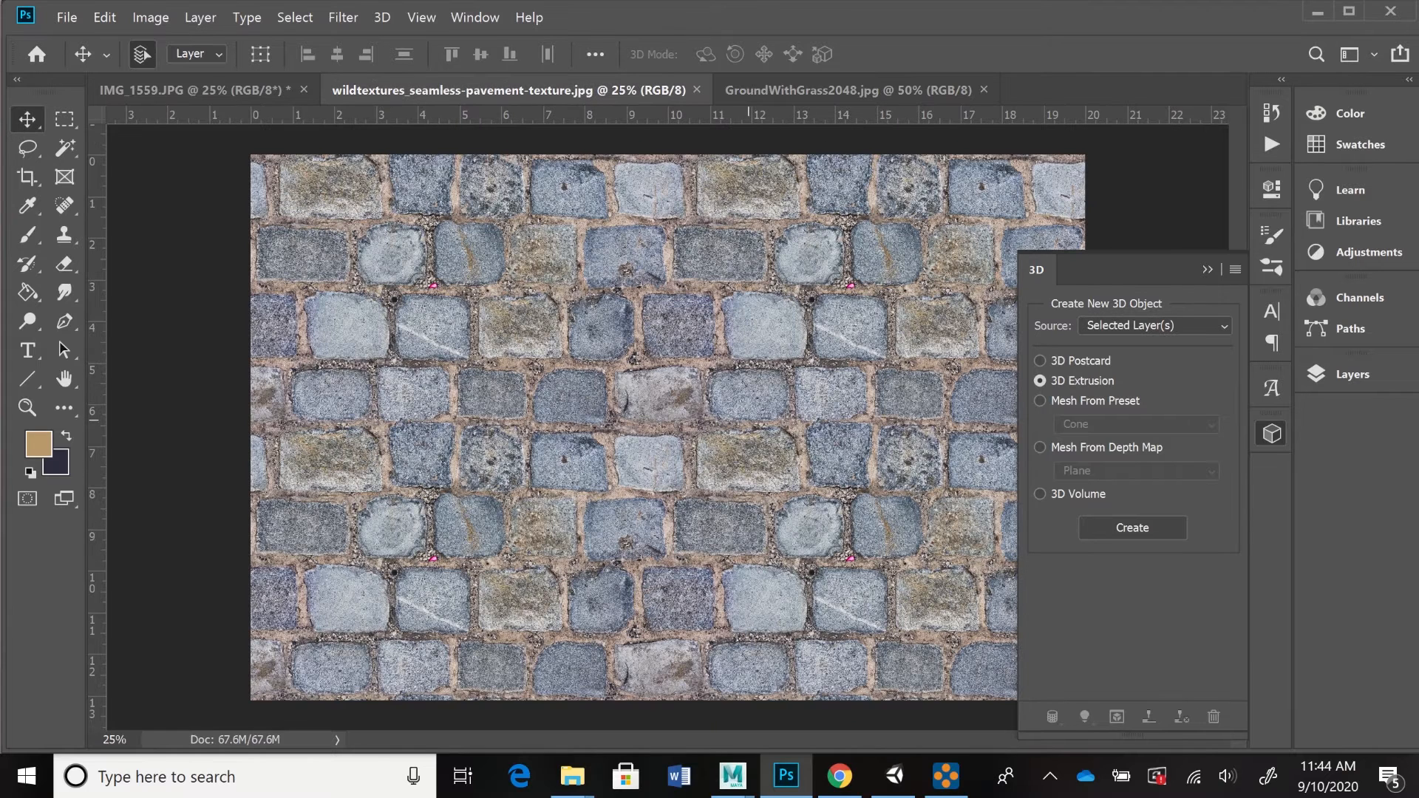
left_click(1208, 269)
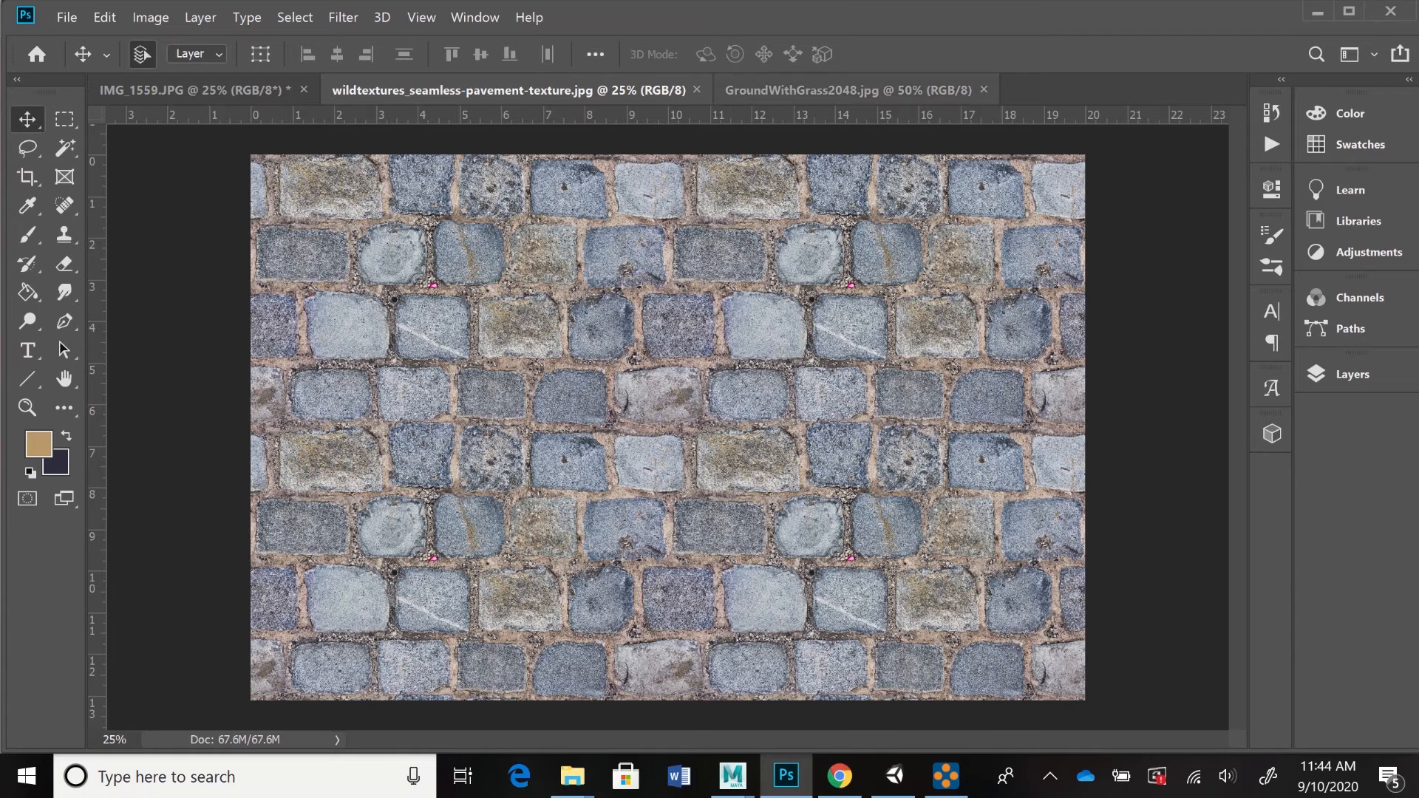
left_click(848, 90)
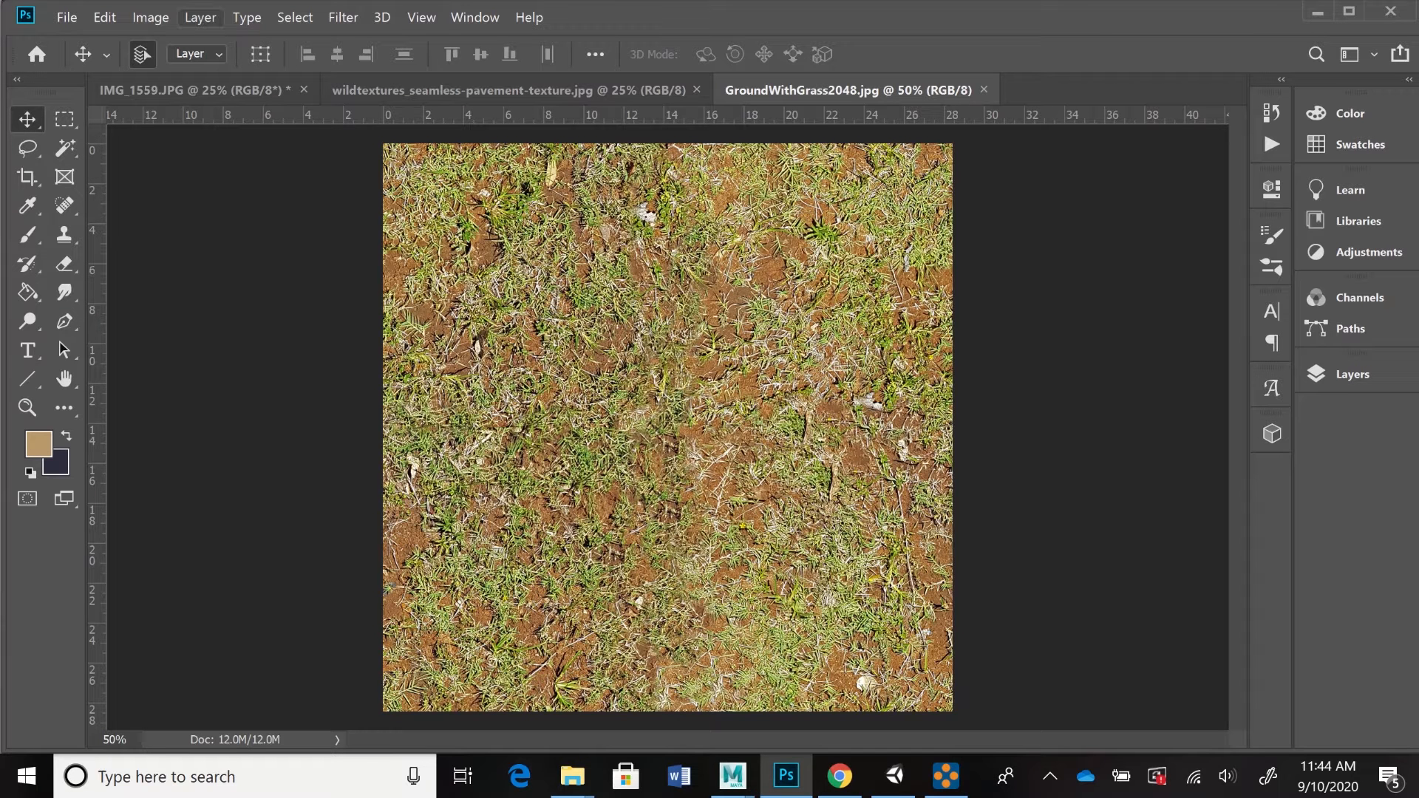
- Start a Shadows/Highlights adjustment on GroundWithGrass2048.jpg with a shadows amount of 30% and a highlights amount of 19%
left_click(150, 17)
mouse_move(193, 67)
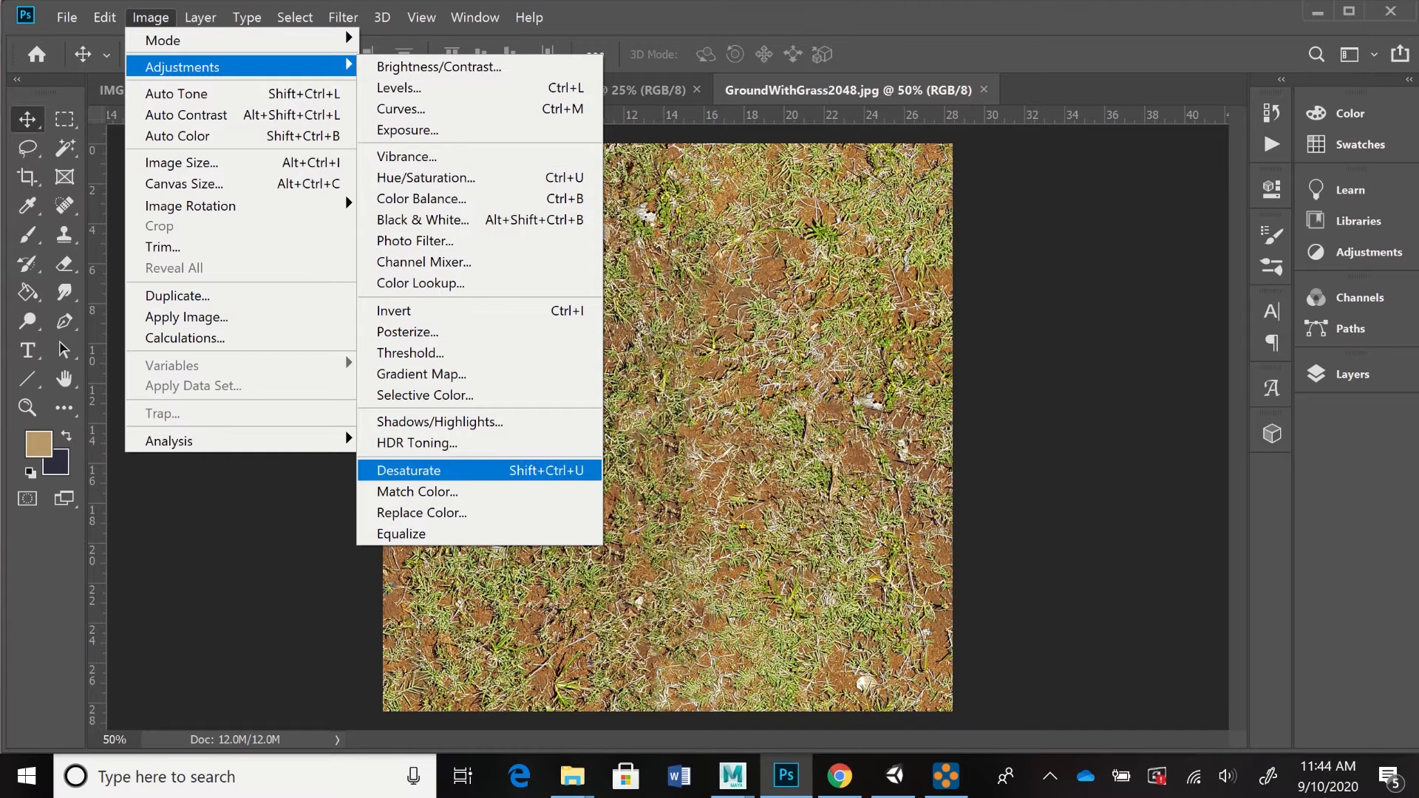
left_click(439, 422)
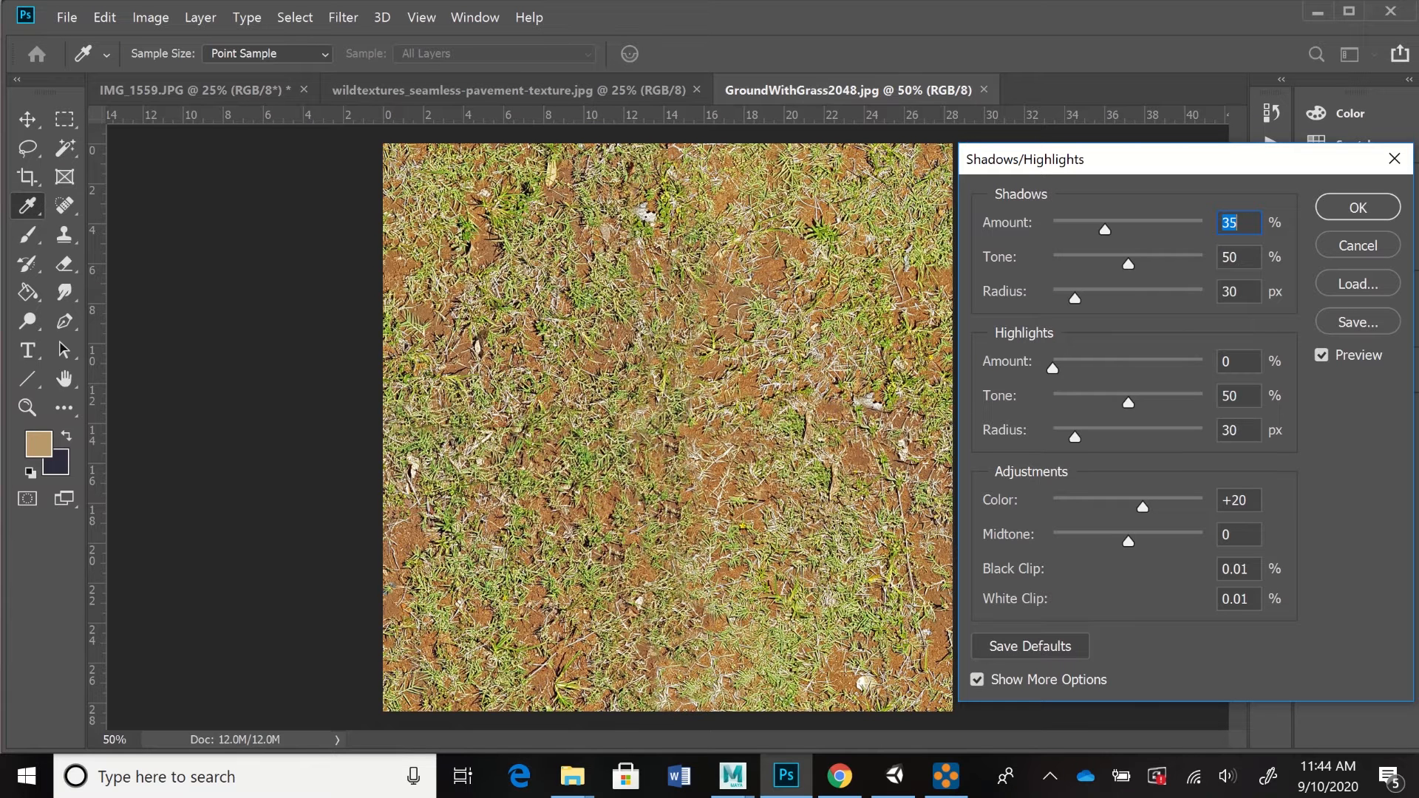
mouse_move(1105, 230)
left_mouse_down()
mouse_move(1082, 230)
mouse_move(1119, 230)
mouse_move(1086, 230)
mouse_move(1098, 230)
left_mouse_up()
left_click_drag(1052, 367, 1082, 367)
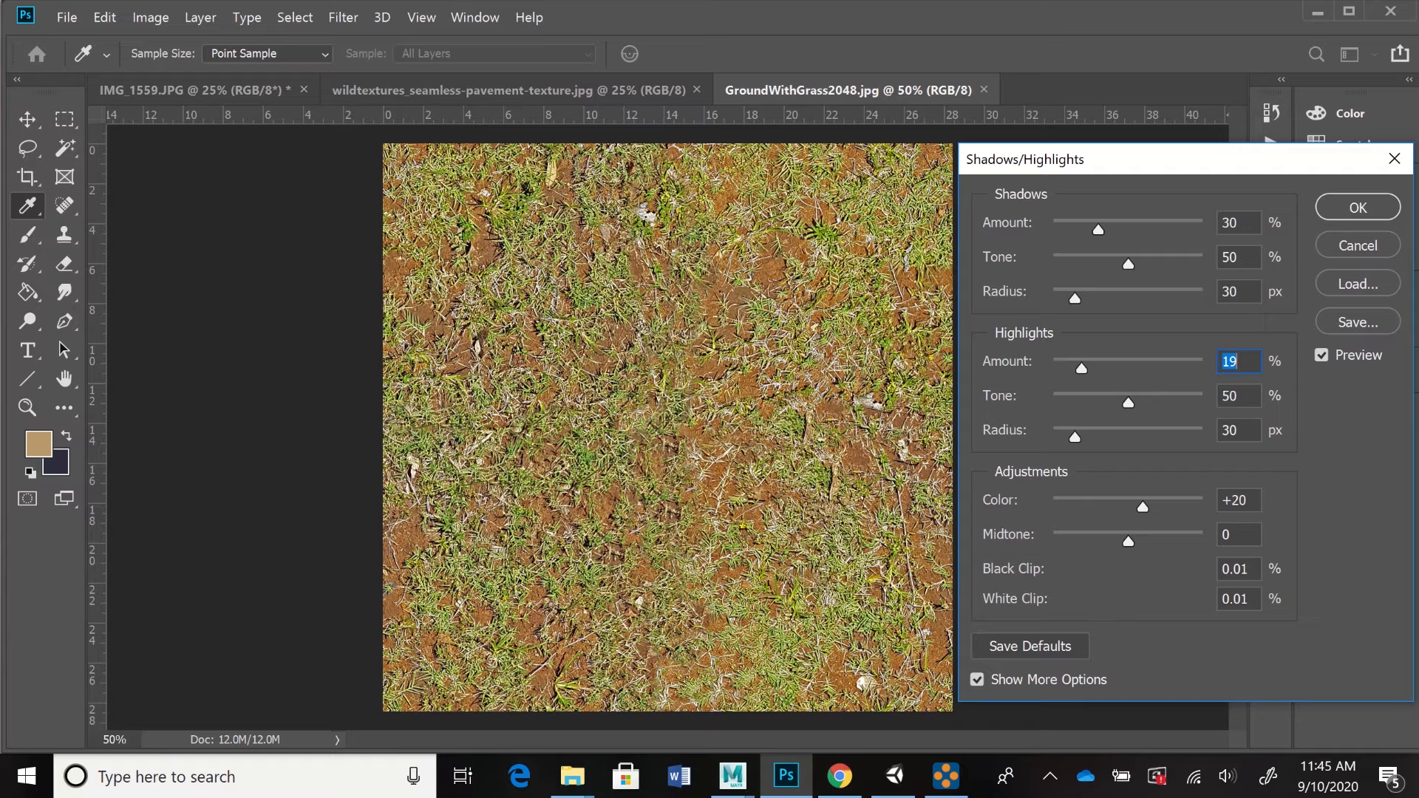
- Set the Shadows/Highlights radius to 34 px for highlights and 33 px for shadows
key("Tab")
key("Tab")
key("Up")
key("Up")
key("Up")
key("Up")
left_click_drag(1075, 298, 1077, 298)
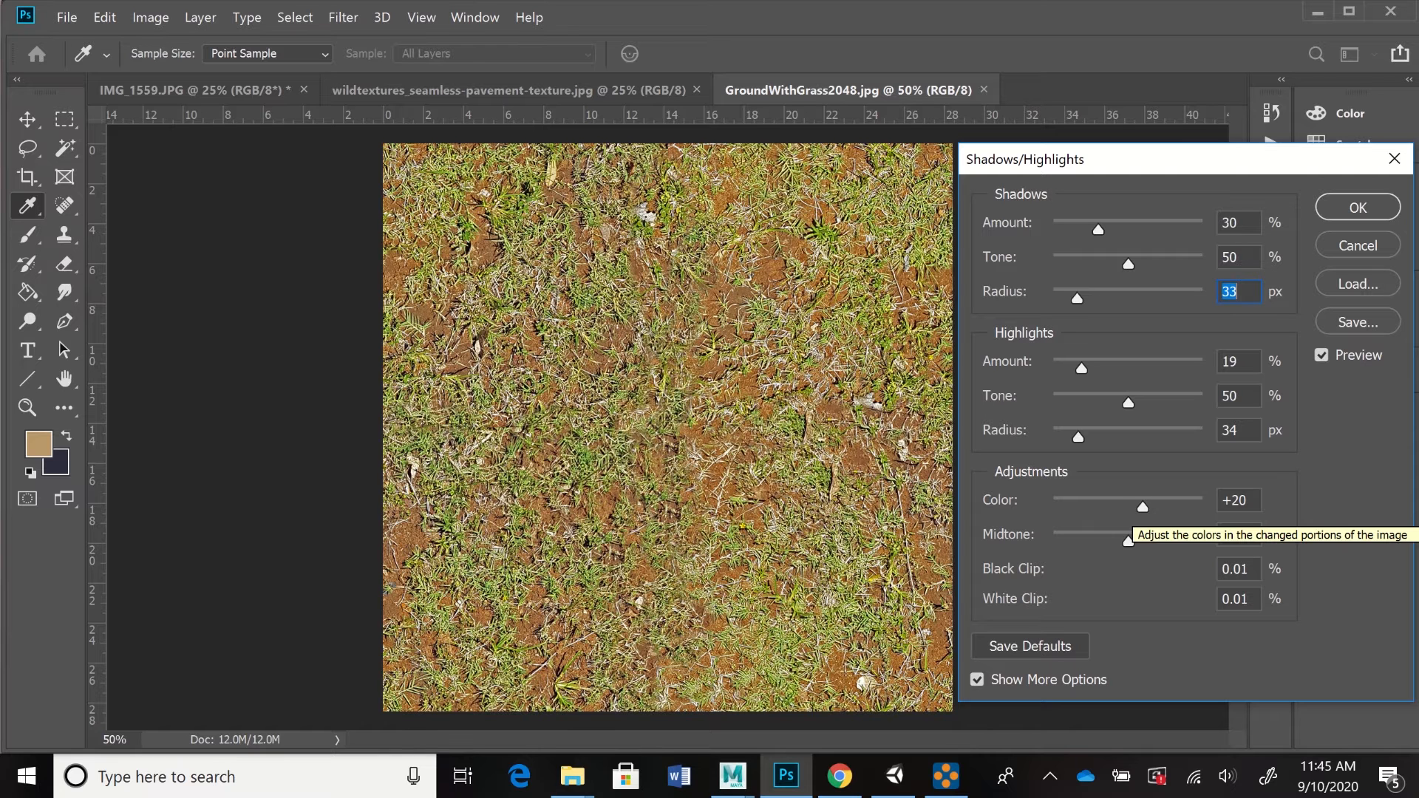
- Set the Shadows/Highlights color to +7 and midtone to +2, and apply the adjustment to the ground texture
left_click_drag(1143, 507, 1133, 507)
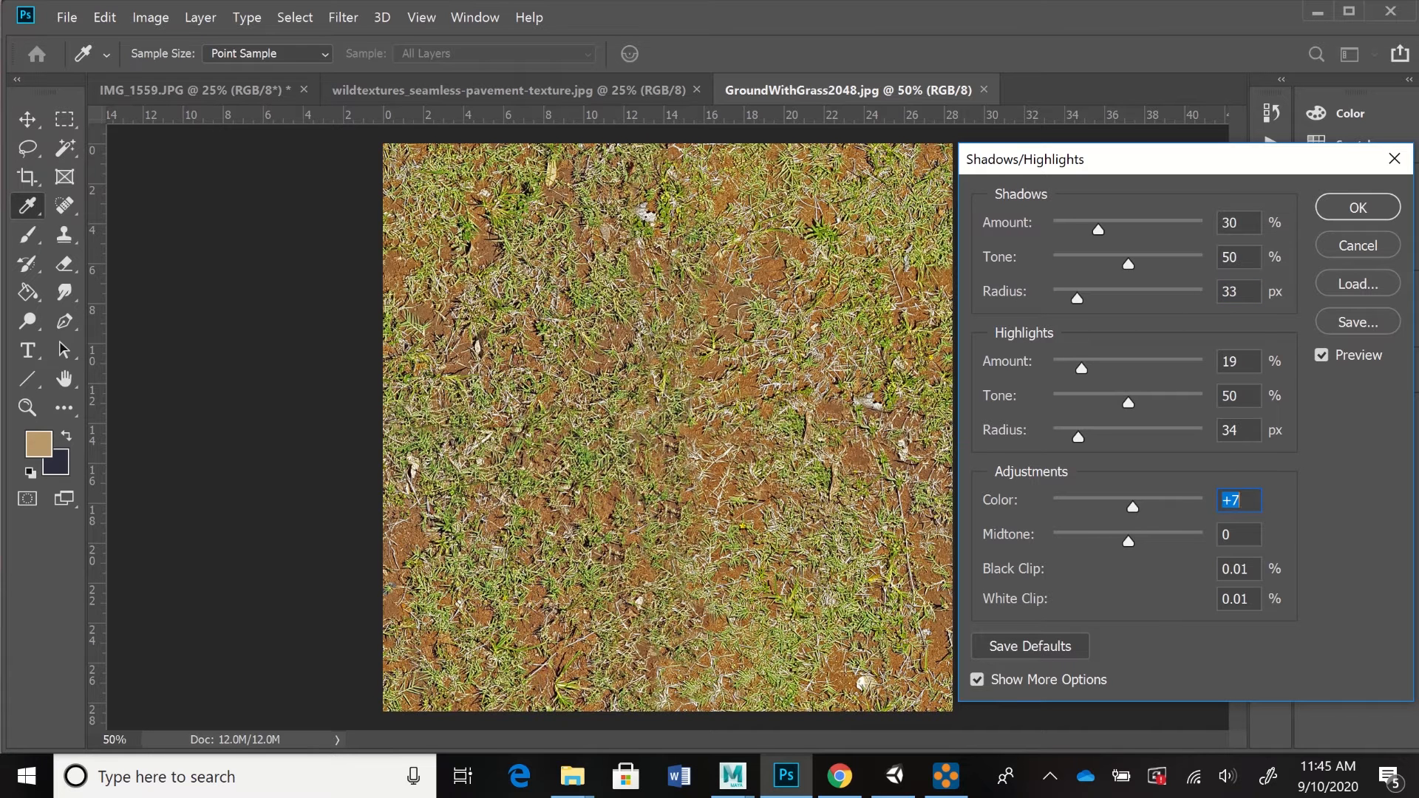
mouse_move(1128, 541)
left_mouse_down()
mouse_move(1144, 541)
mouse_move(1108, 541)
mouse_move(1130, 541)
left_mouse_up()
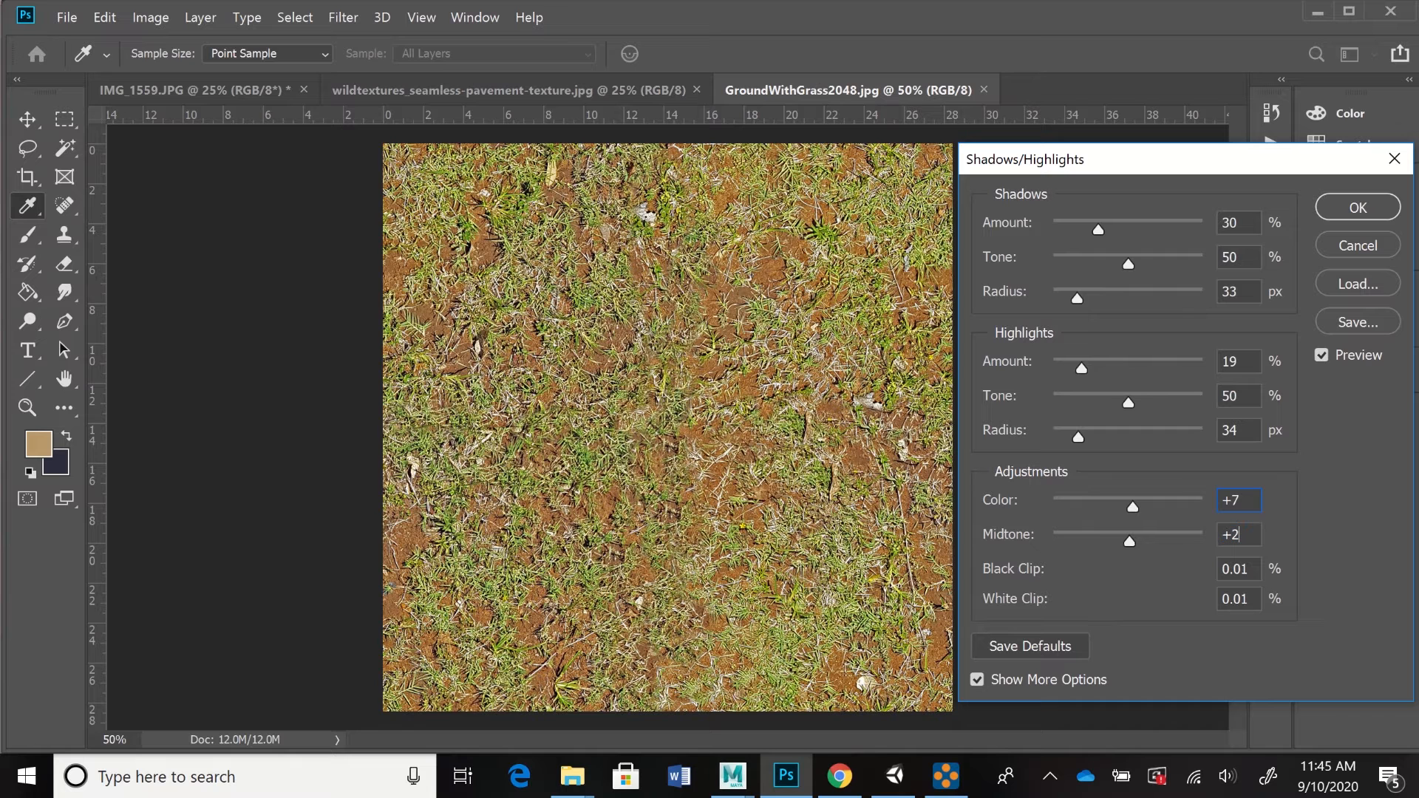
left_click(1238, 535)
key("Return")
key("v")
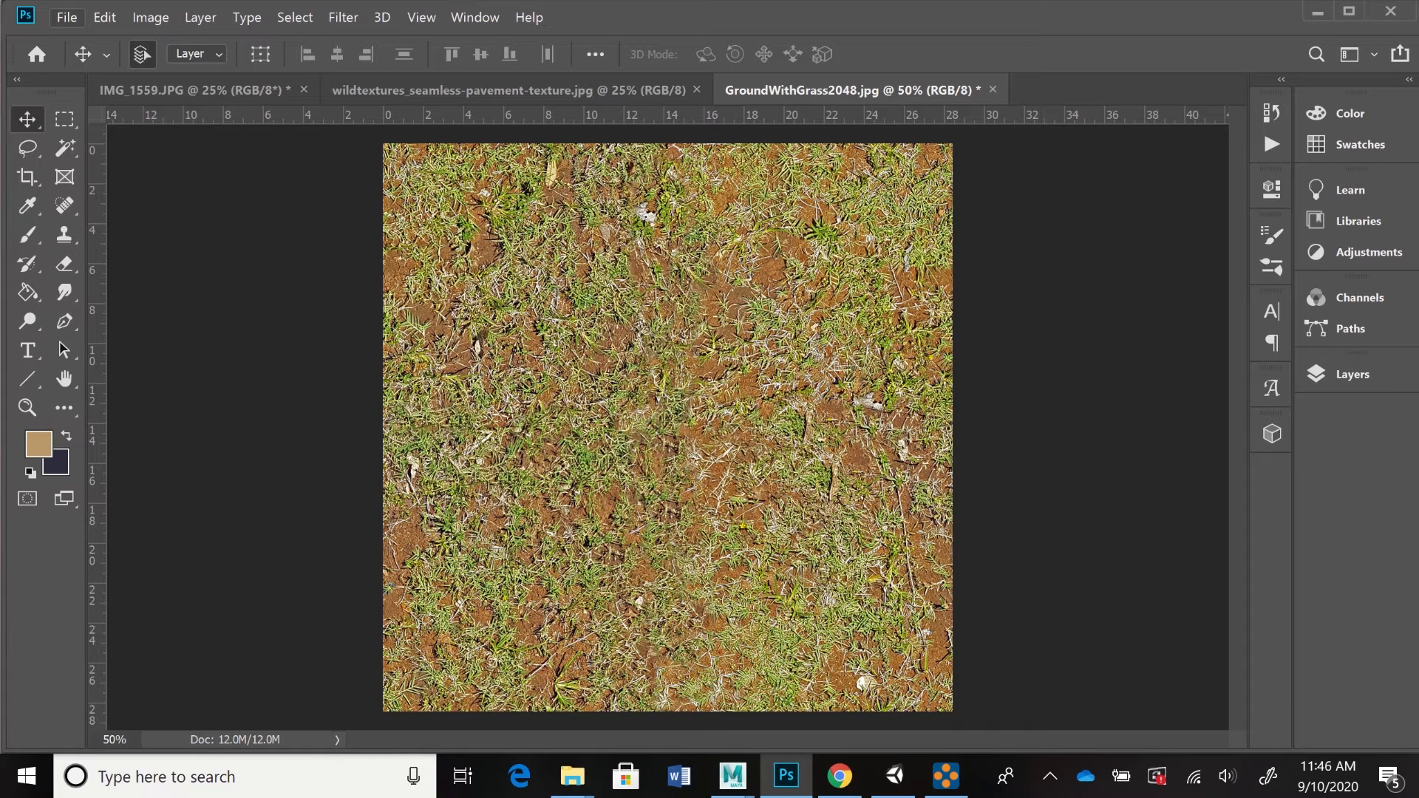
- Open the Save As dialog for the adjusted ground texture and make its file name ready for a suffix
left_click(67, 17)
left_click(96, 255)
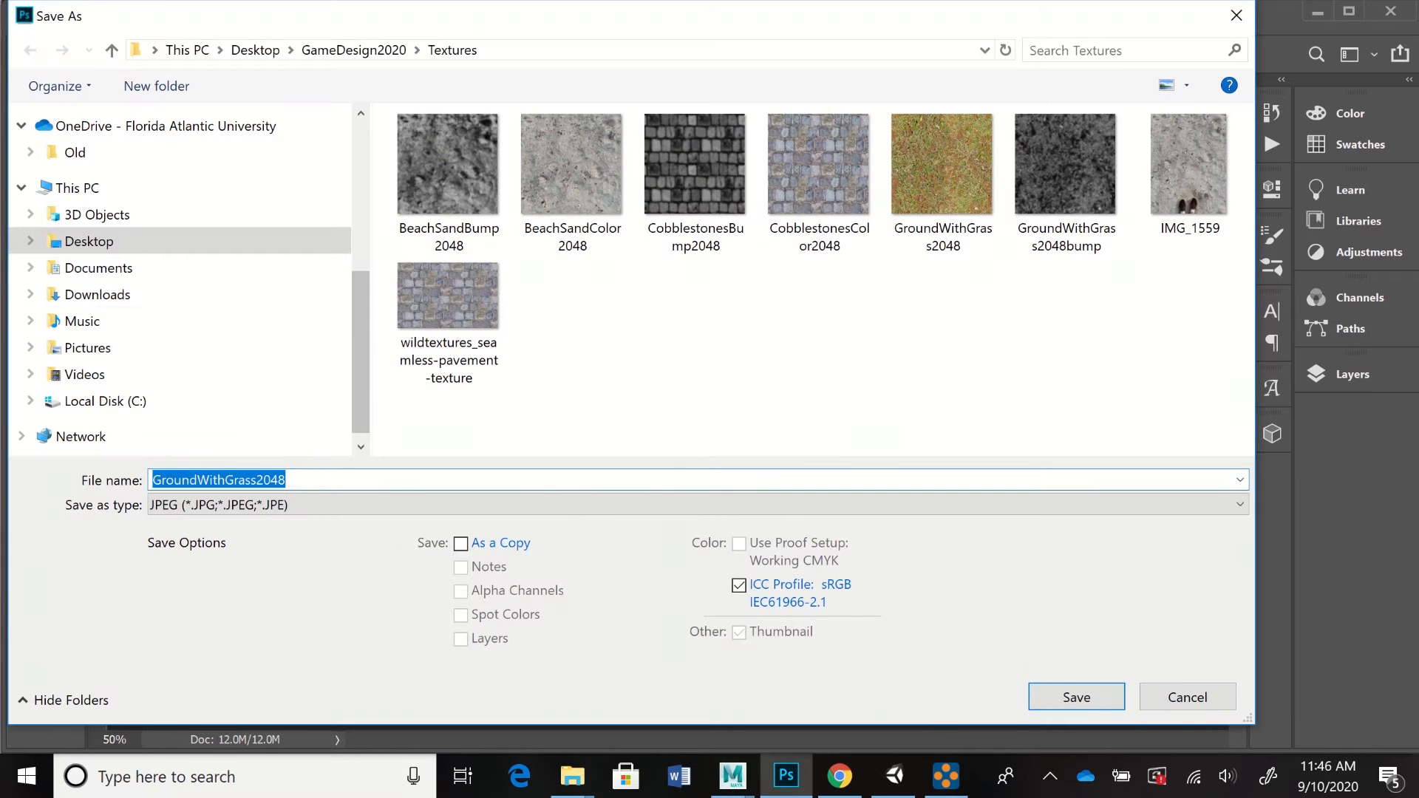
left_click(255, 481)
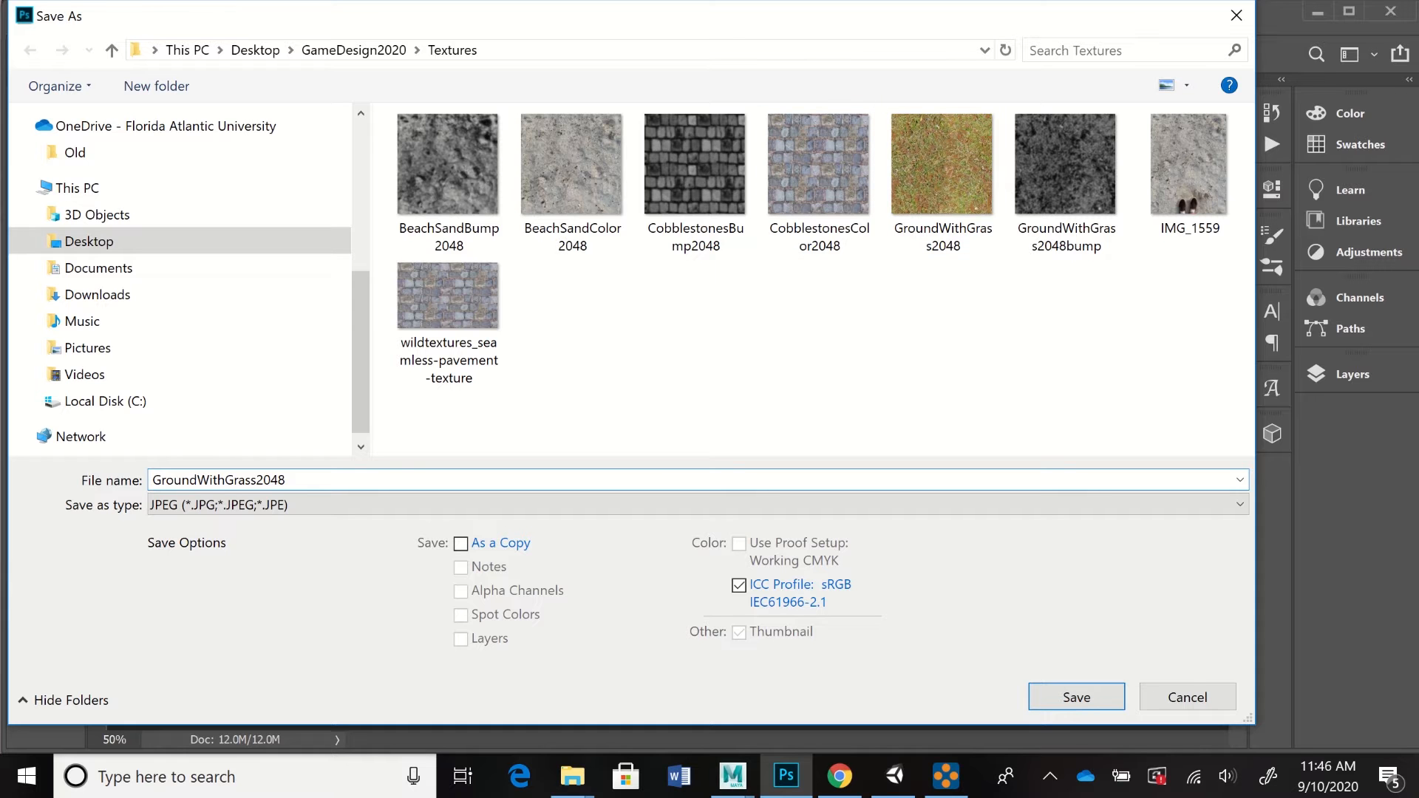
type("Color")
key("BackSpace")
key("BackSpace")
key("BackSpace")
key("BackSpace")
key("BackSpace")
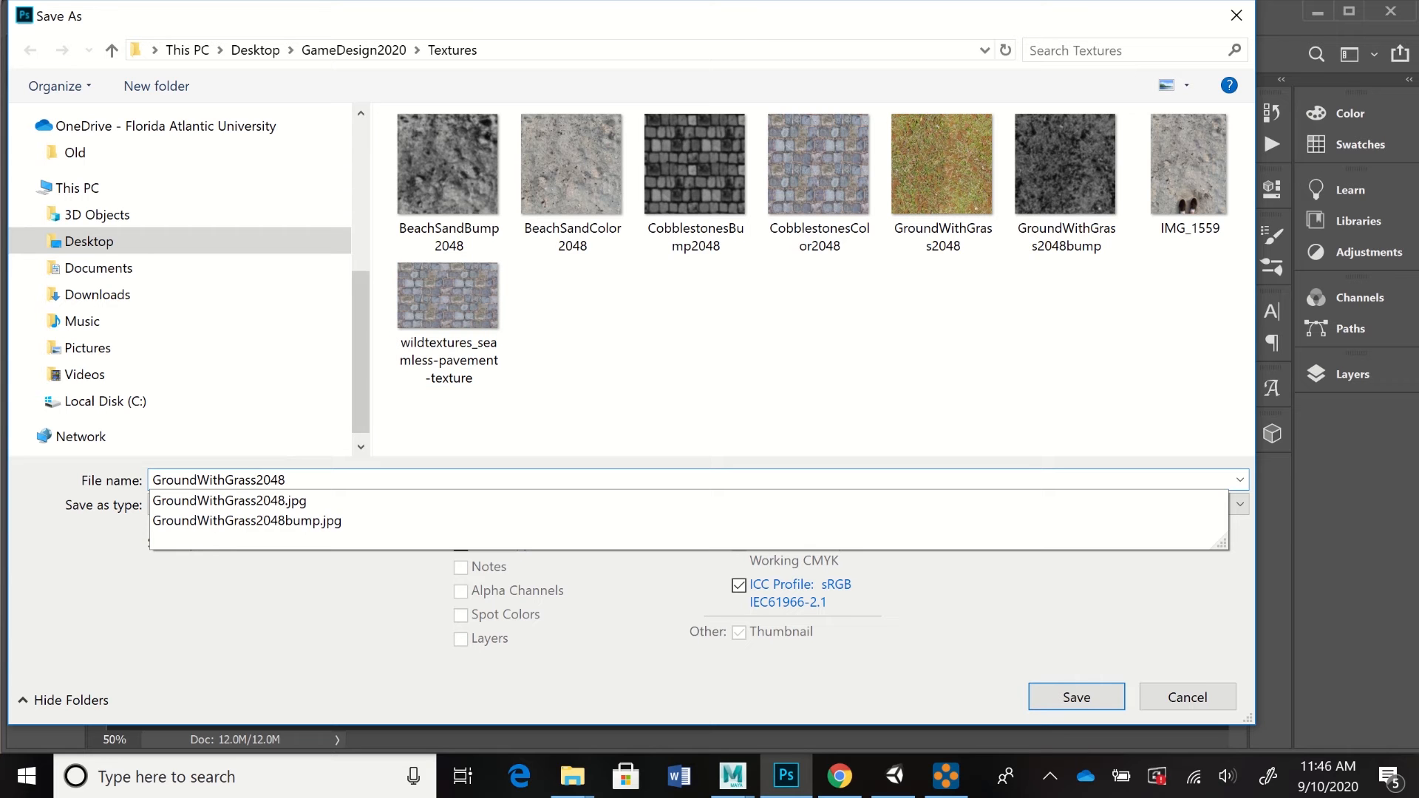
type("bump")
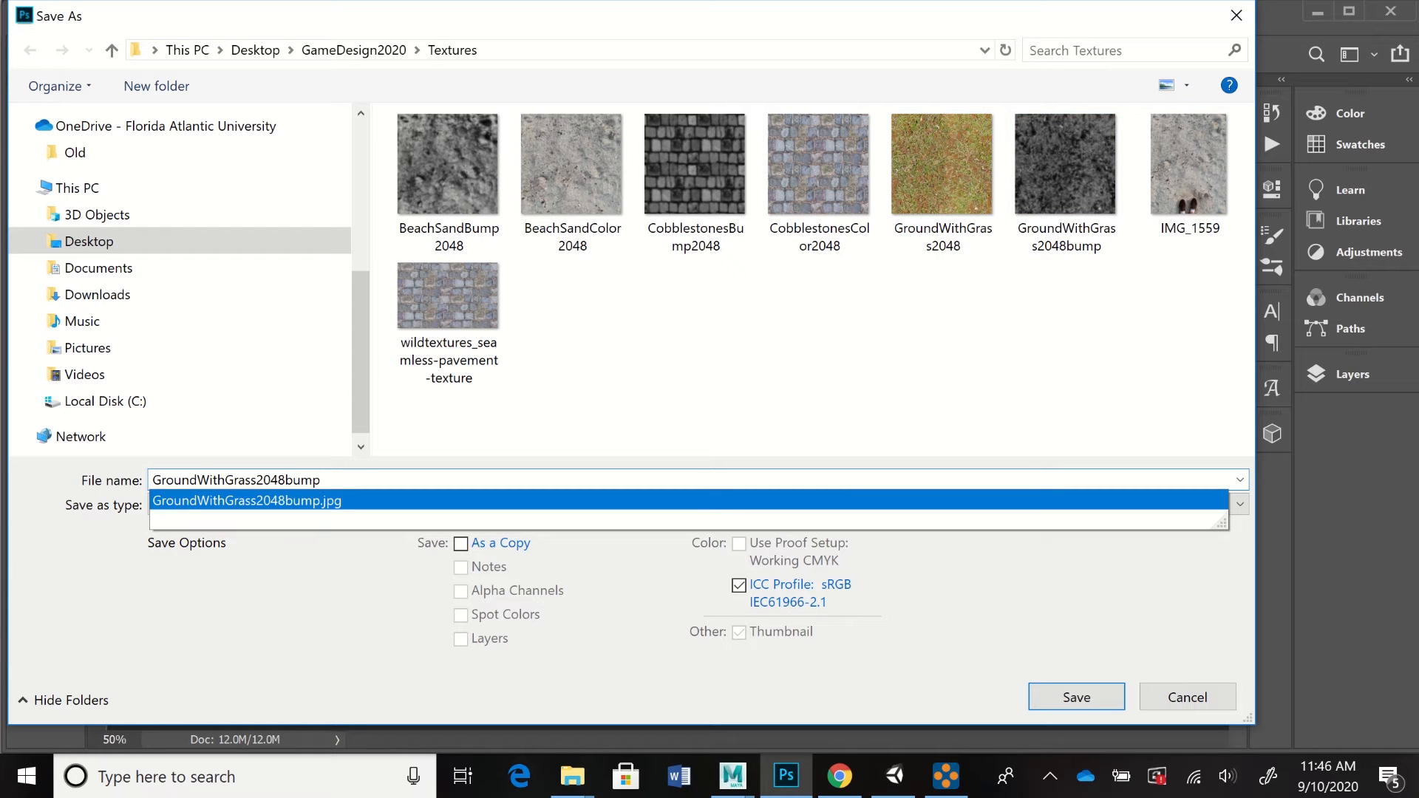
key("shift+Left")
key("shift+Left")
key("shift+Left")
key("shift+Left")
- Save the image as GroundWithGrass2048color in JPEG format in the Textures folder, with the quality lowered from the maximum of 12
type("color")
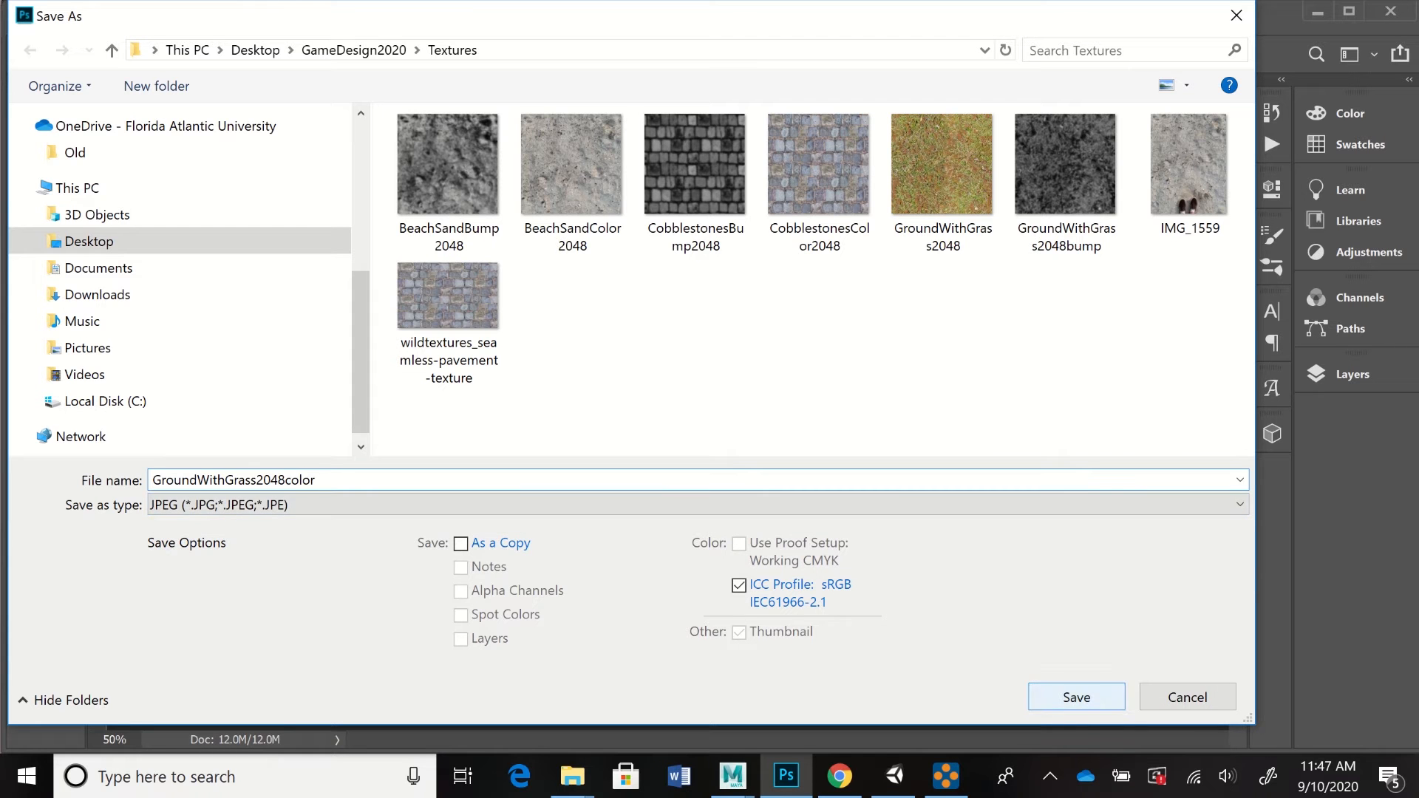
key("Return")
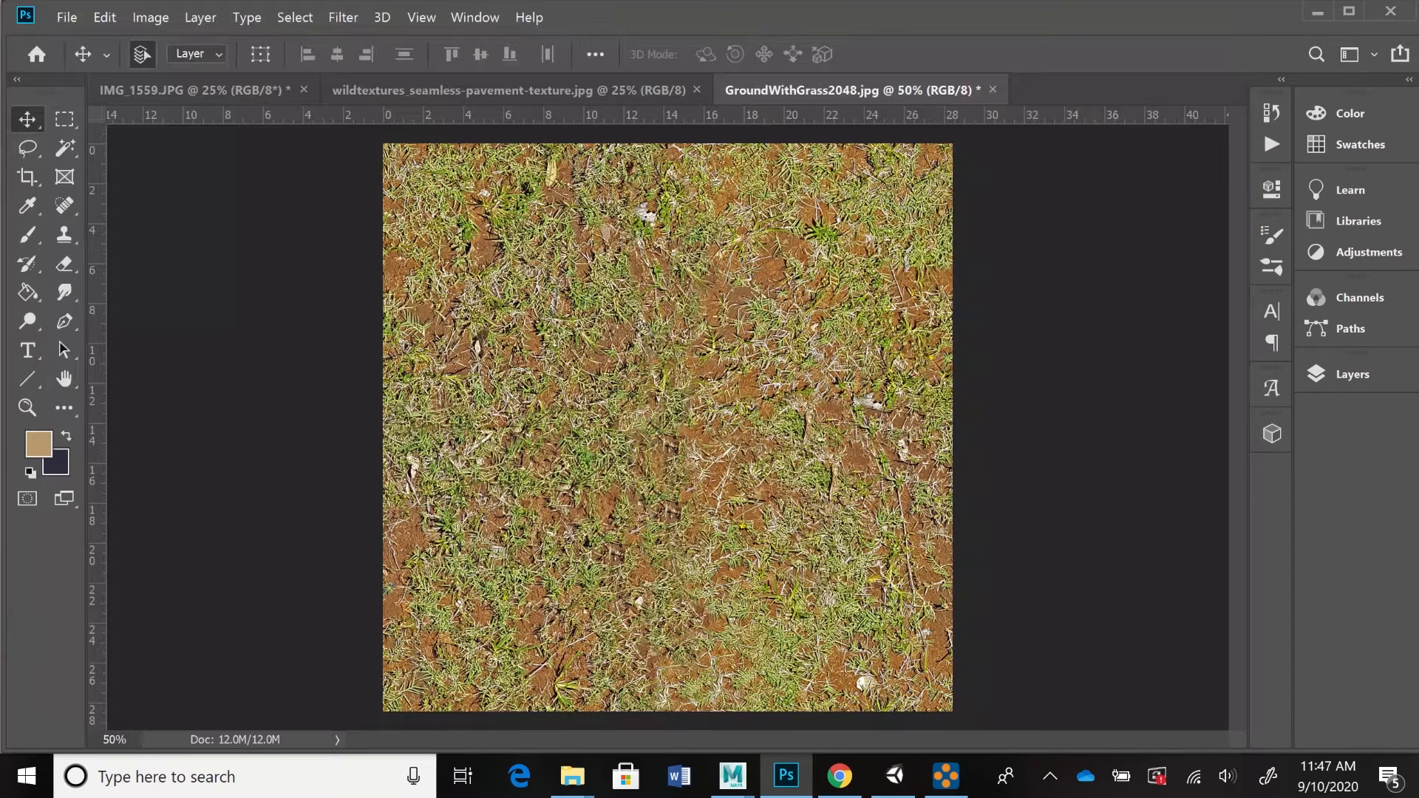
type("12")
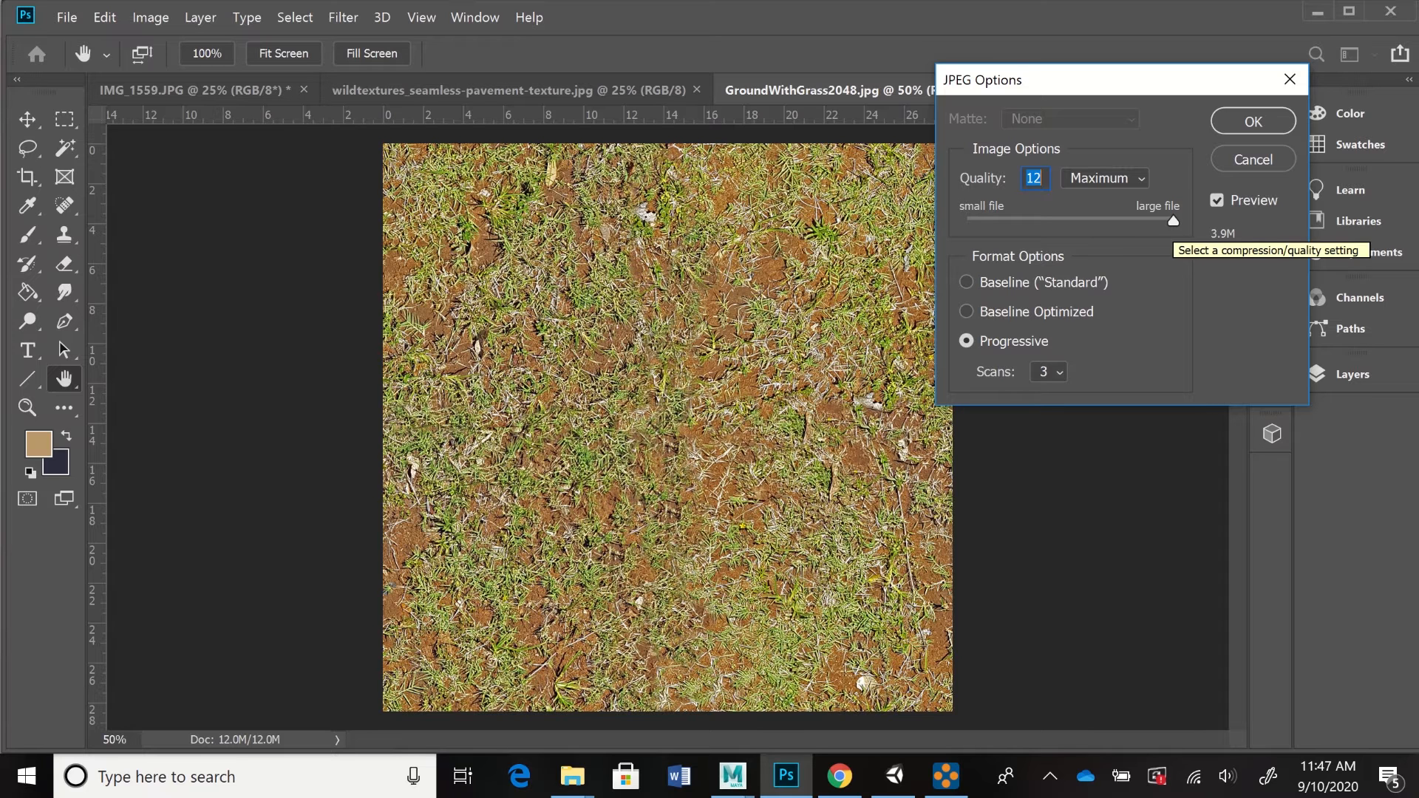
key("Down")
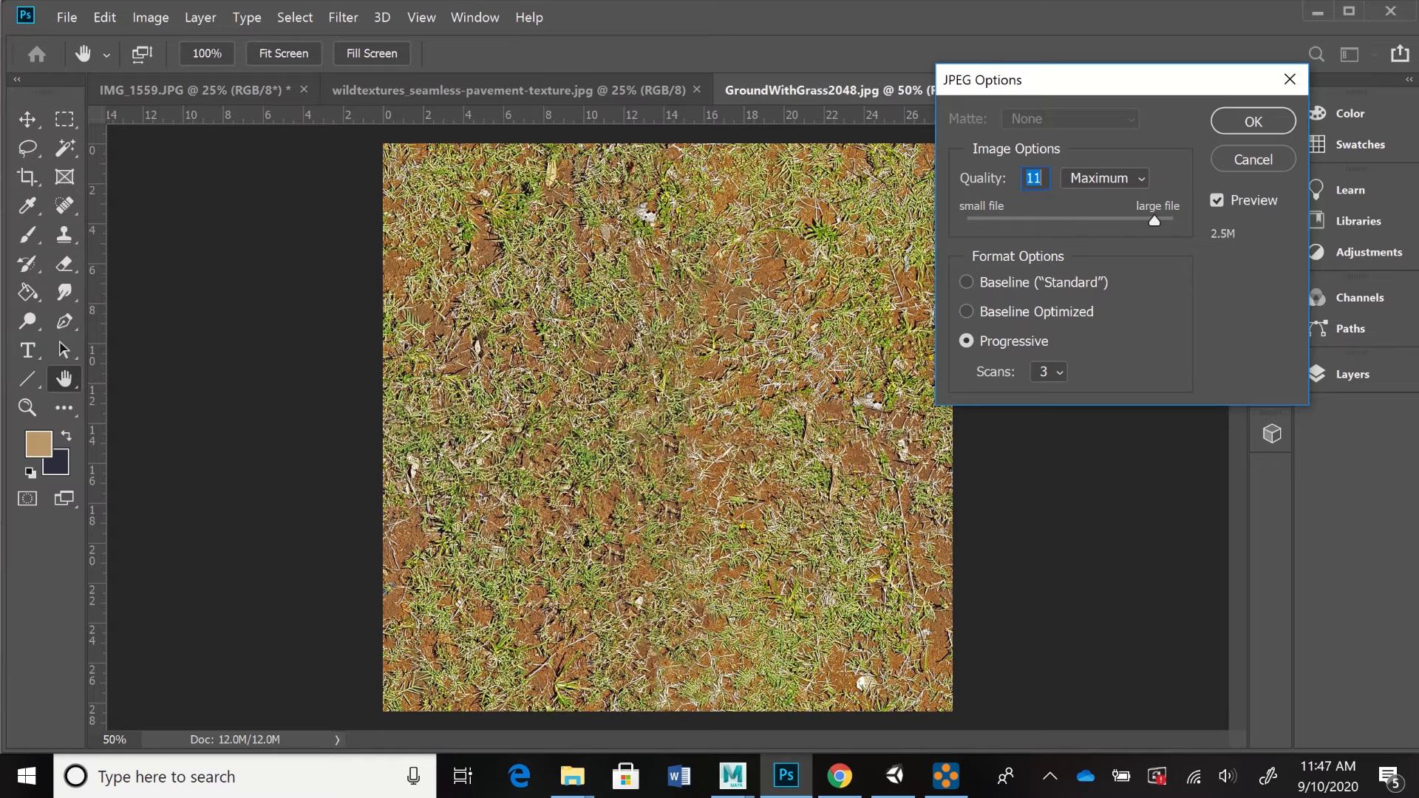
key("Down")
key("Up")
key("Up")
key("Down")
key("Down")
key("Return")
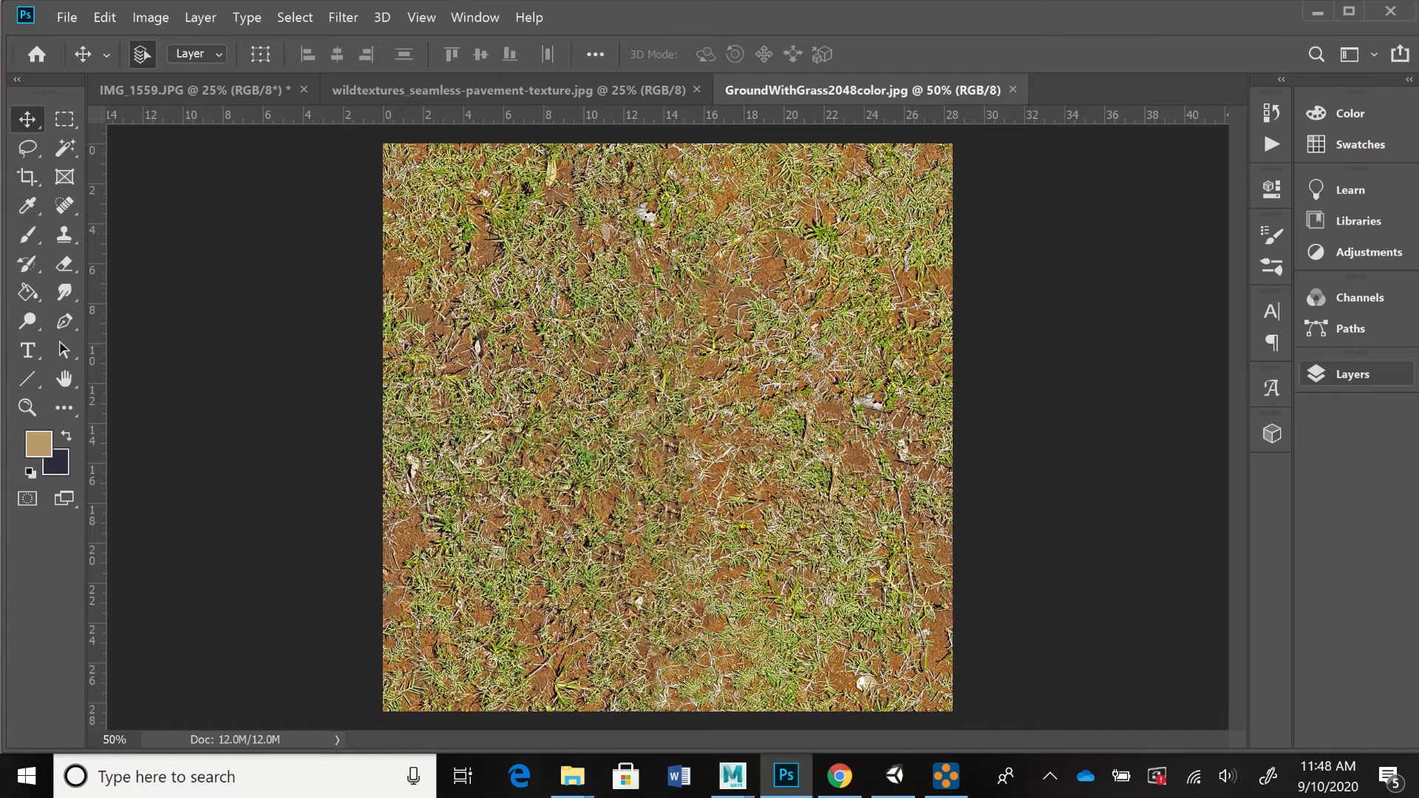
- Duplicate the Background layer of GroundWithGrass2048color.jpg under the default name
left_click(1351, 374)
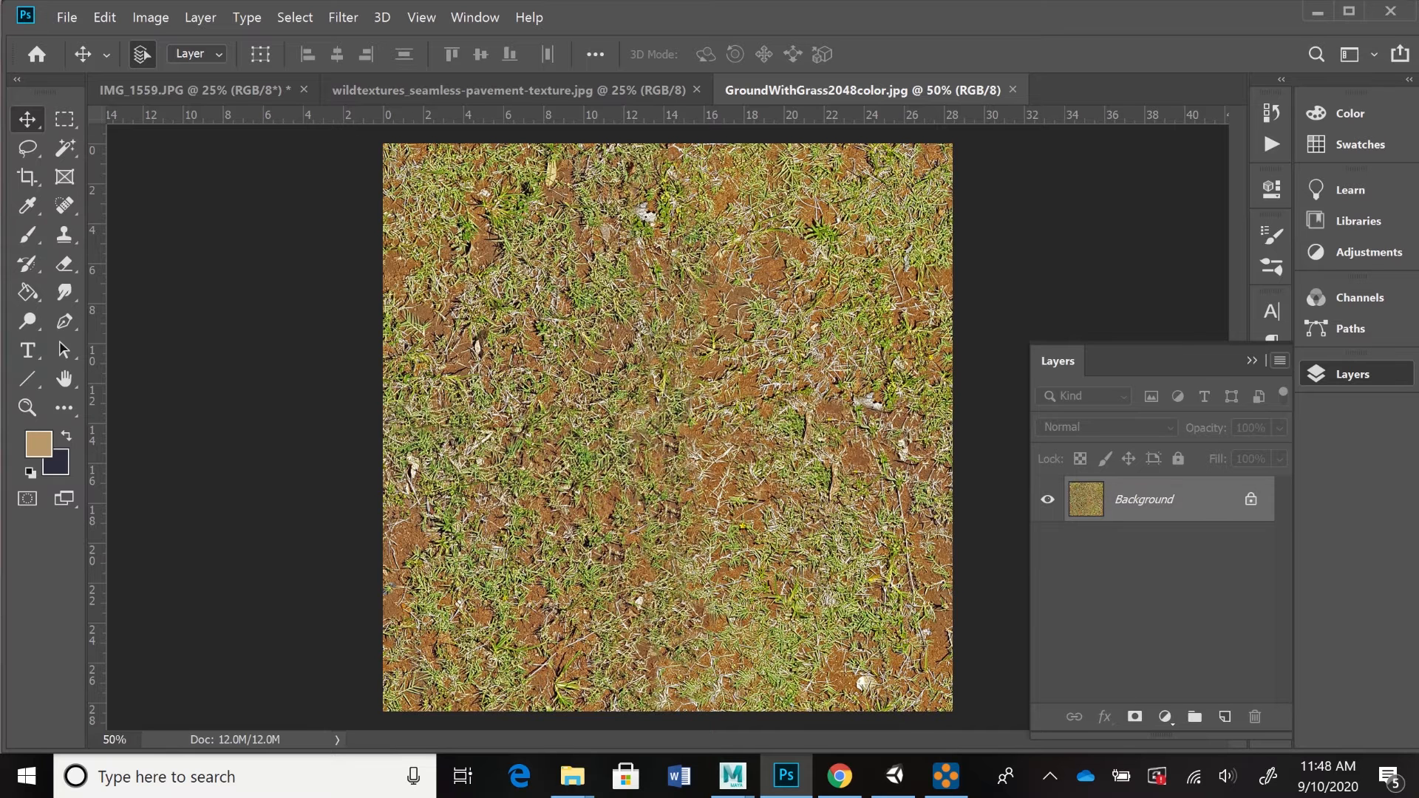
left_click(1280, 359)
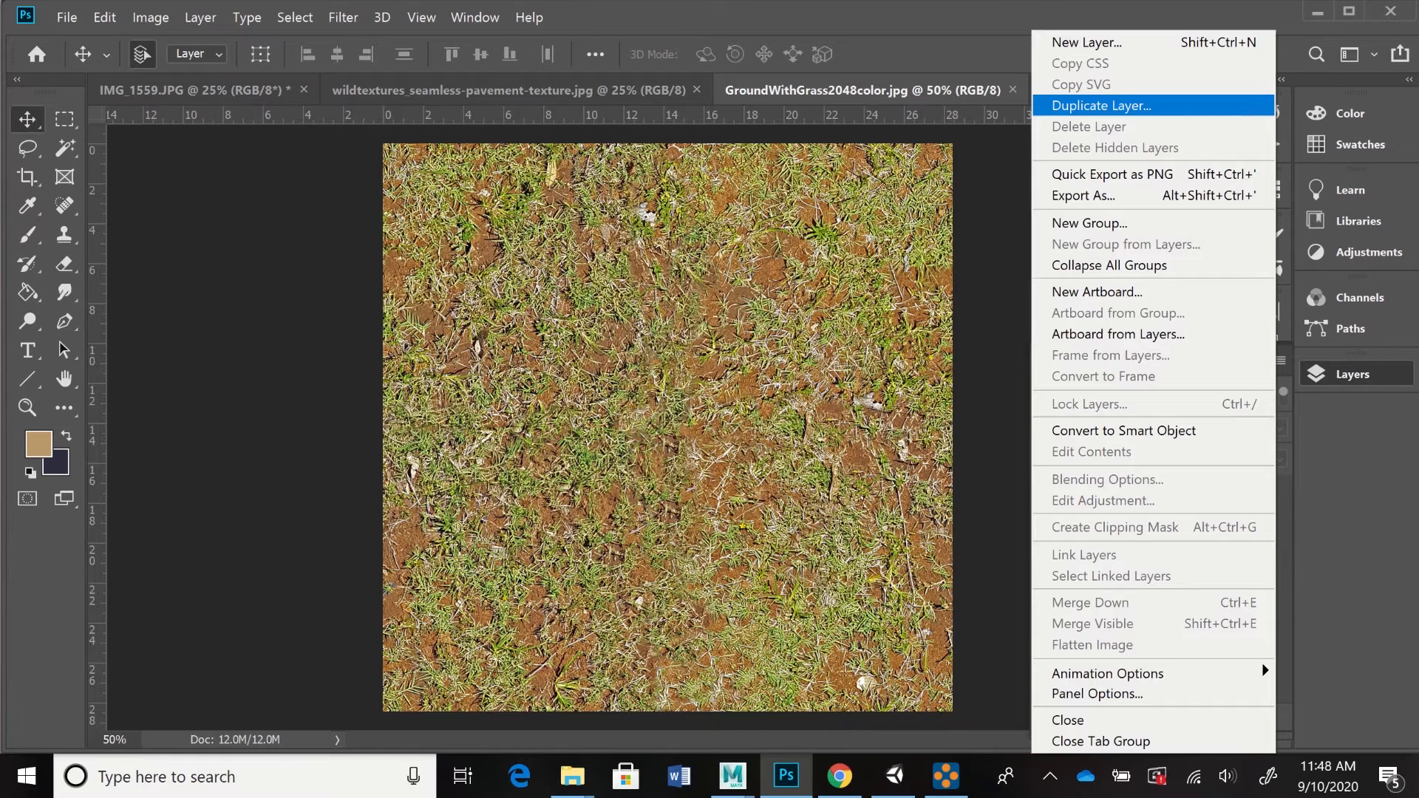
left_click(1102, 105)
key("Return")
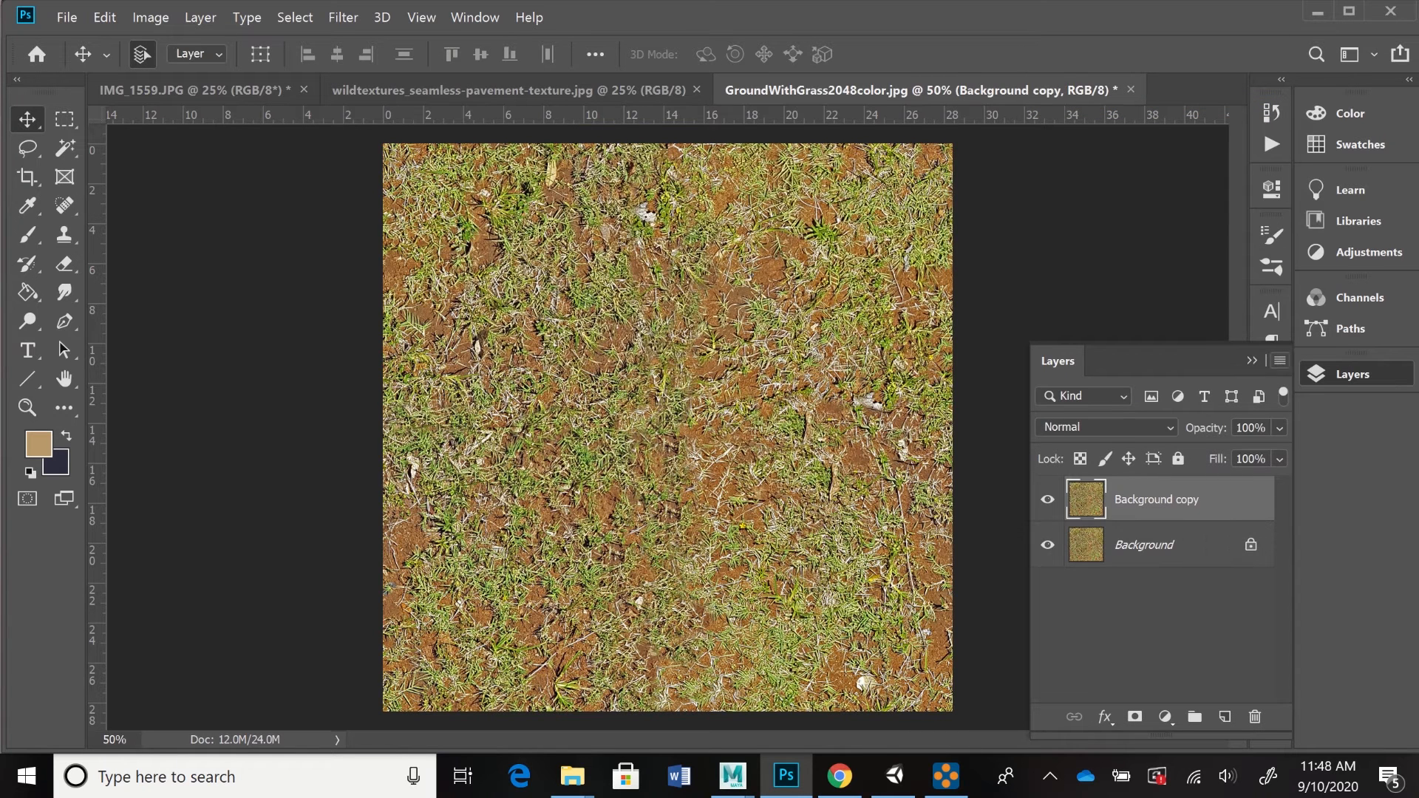
left_click(1279, 361)
- Apply a Vibrance adjustment to the Background copy layer with vibrance +19 and saturation slightly above +10
left_click(150, 17)
mouse_move(181, 67)
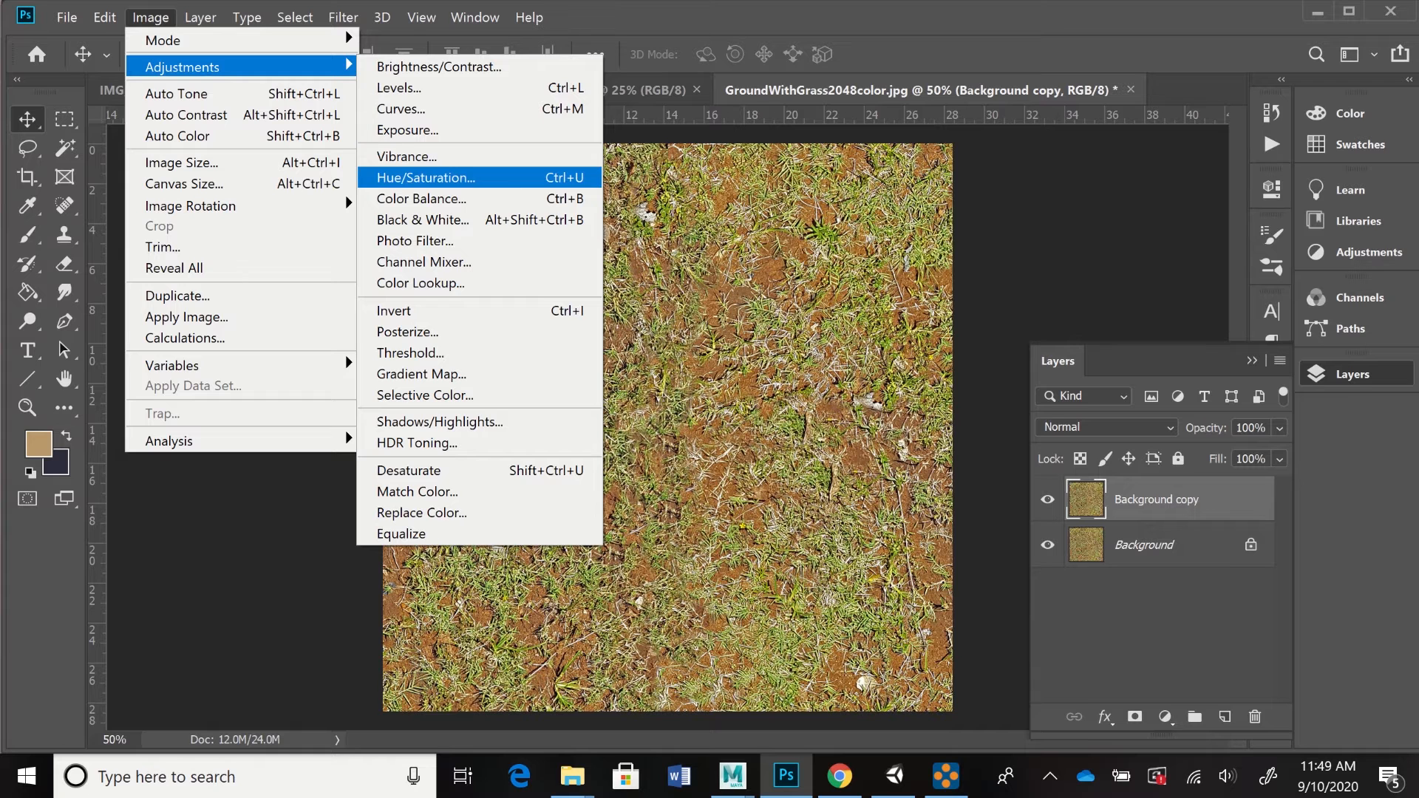
left_click(406, 156)
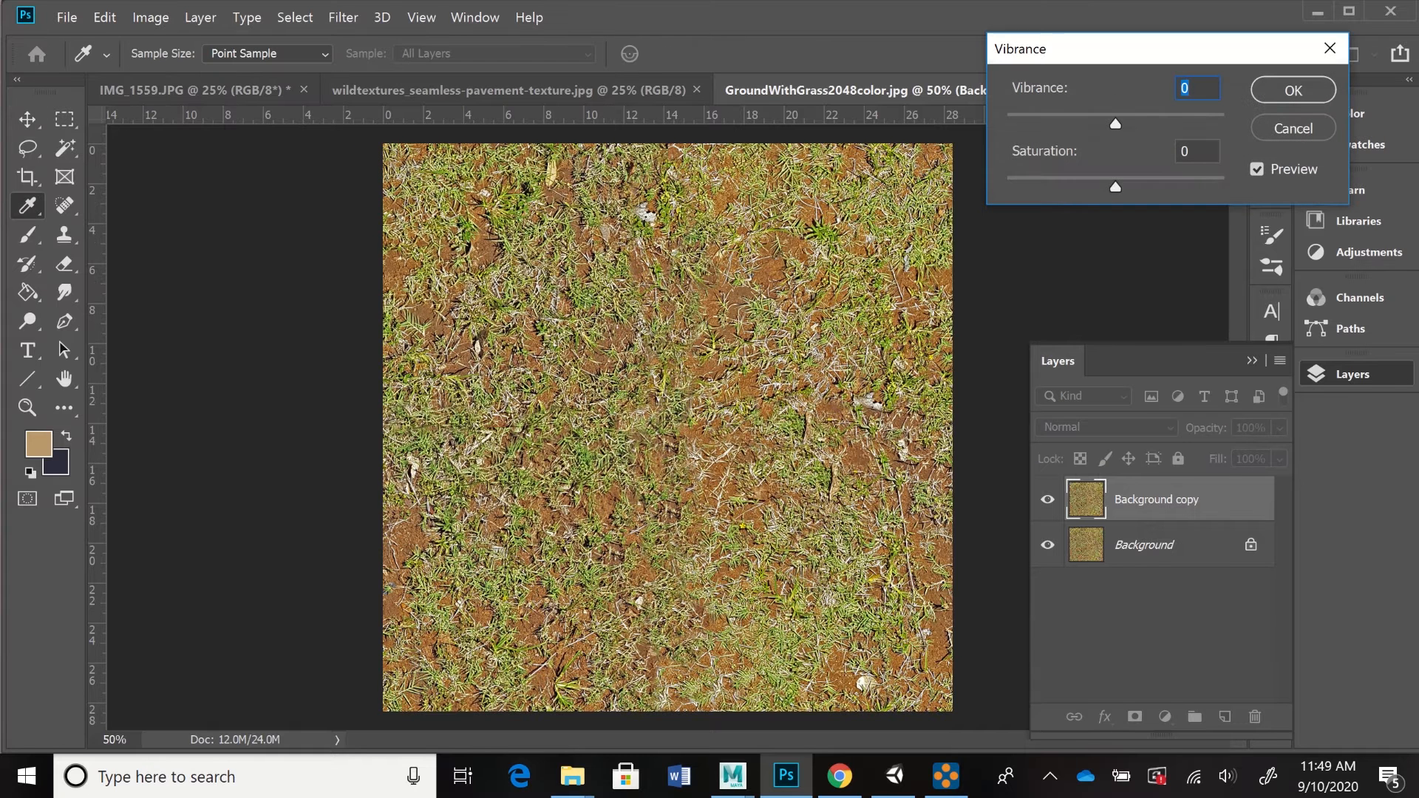
mouse_move(1115, 187)
left_mouse_down()
mouse_move(1150, 187)
mouse_move(1126, 187)
left_mouse_up()
left_click_drag(1116, 124, 1136, 123)
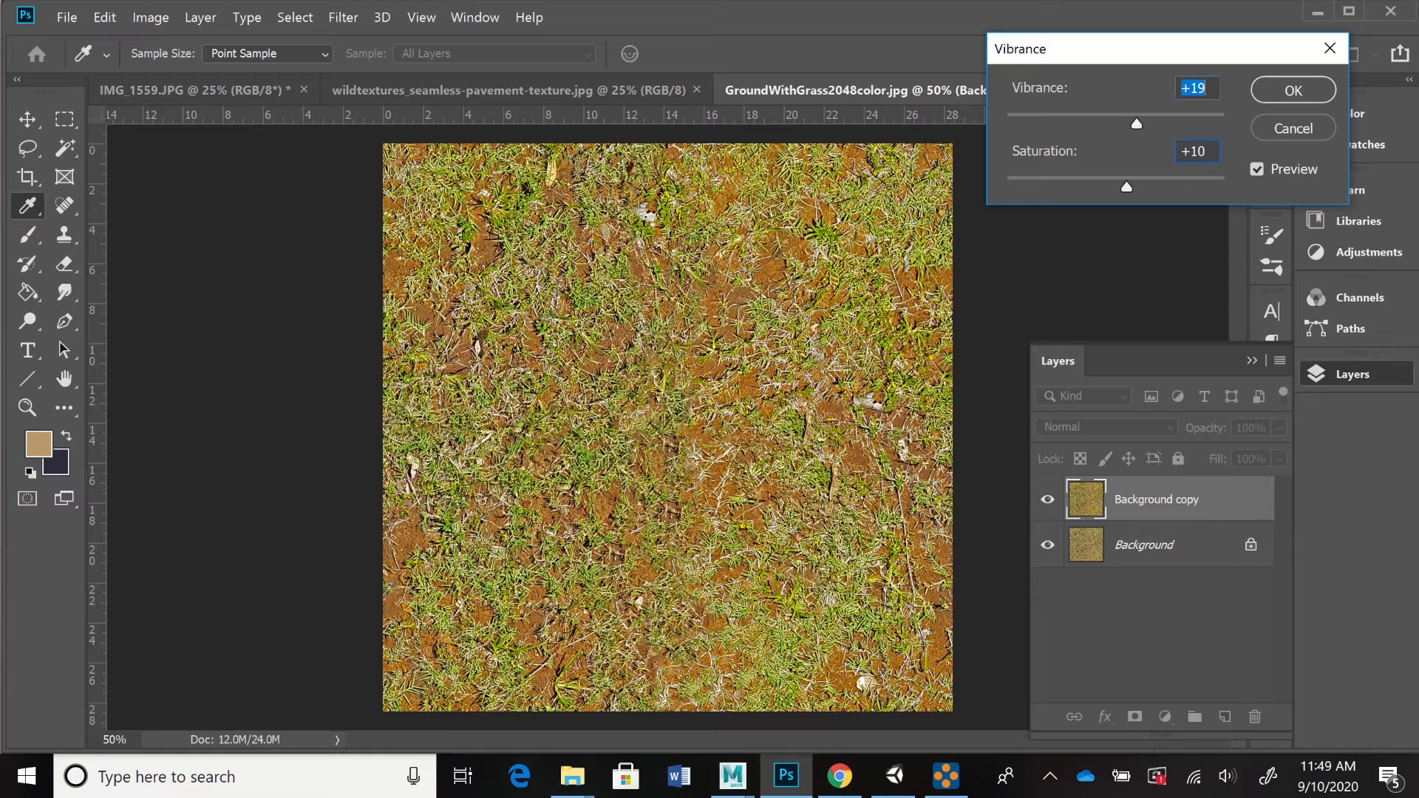
left_click_drag(1126, 187, 1130, 187)
left_click(1294, 90)
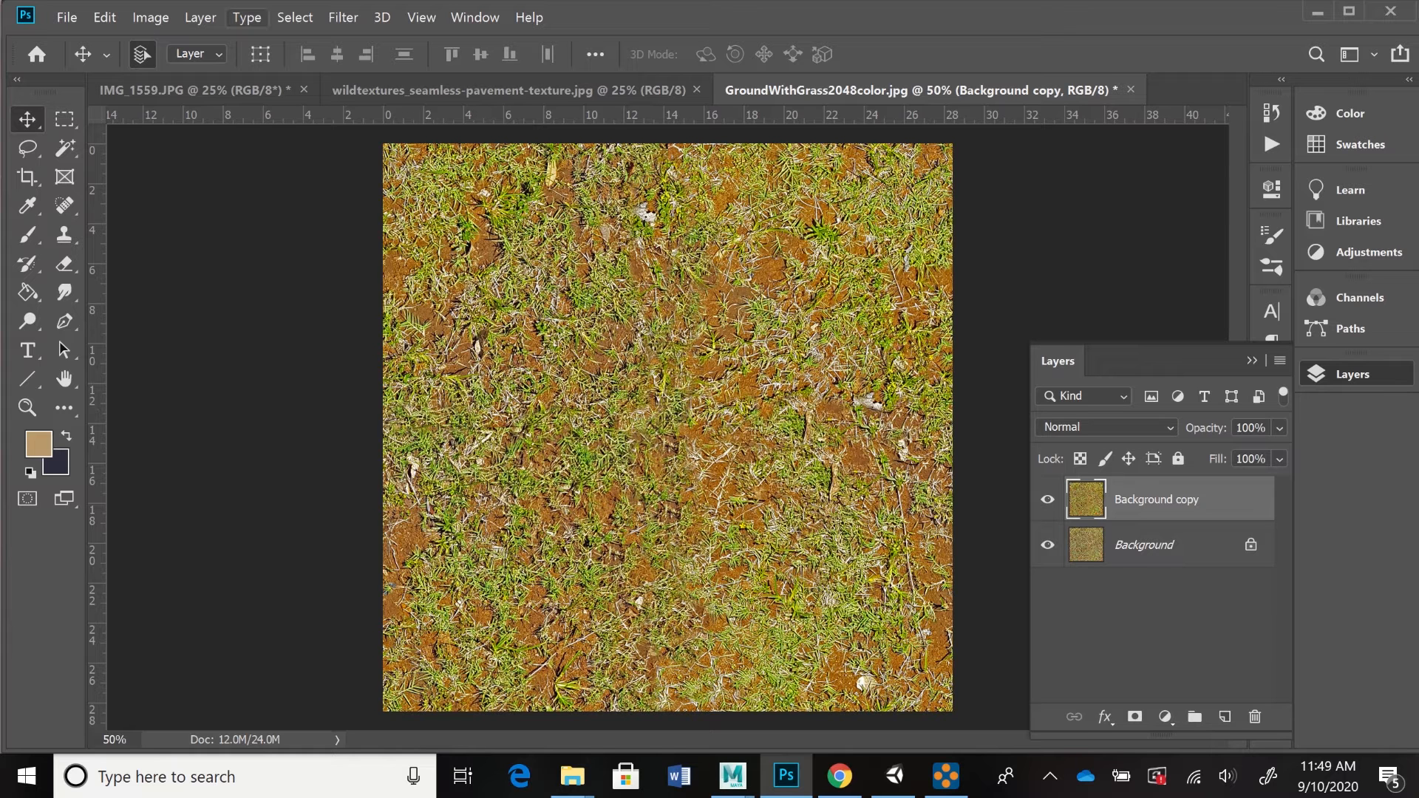
- Start a Color Range selection on the Background copy layer and sample the orange-brown soil color in the image
left_click(295, 17)
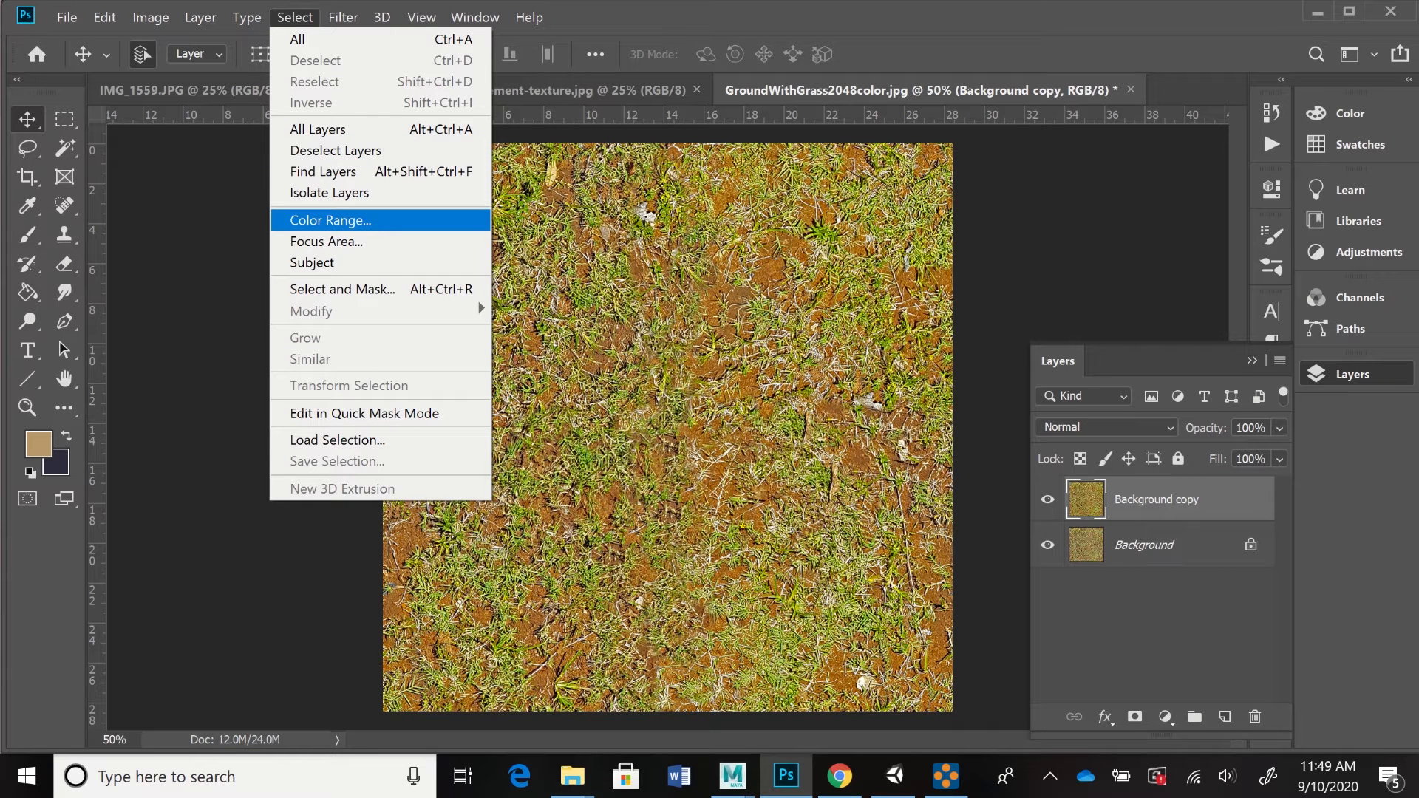
left_click(354, 225)
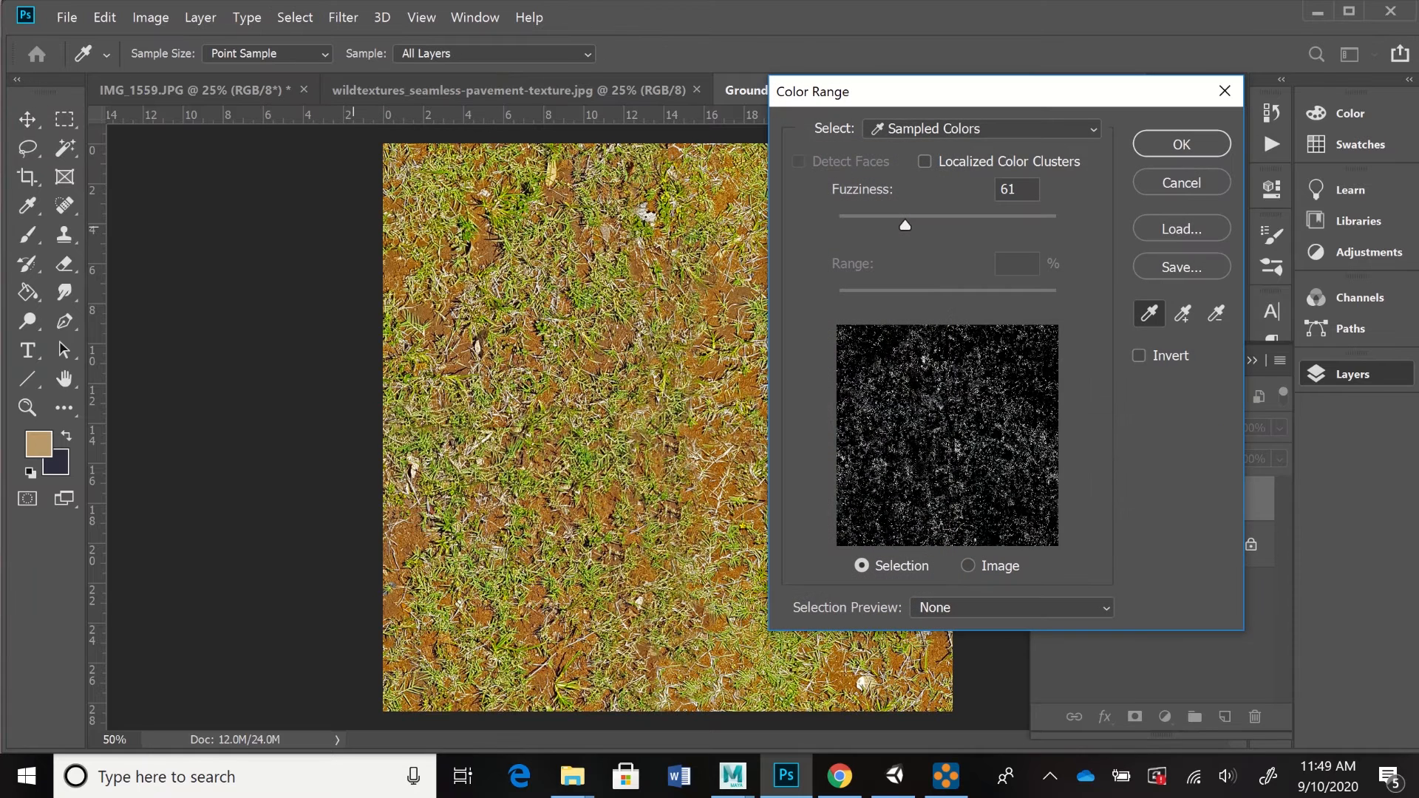
left_click_drag(975, 92, 1077, 76)
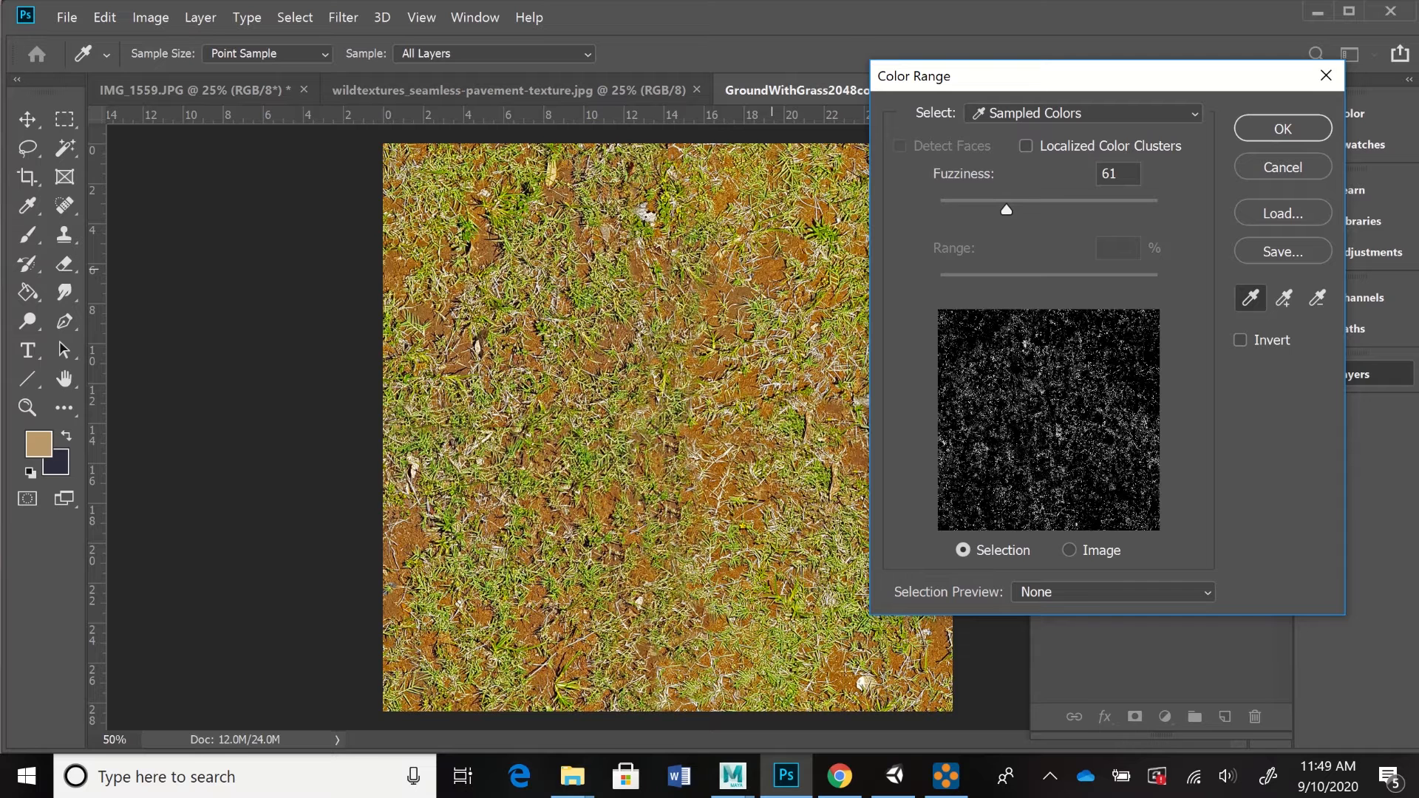
left_click(772, 268)
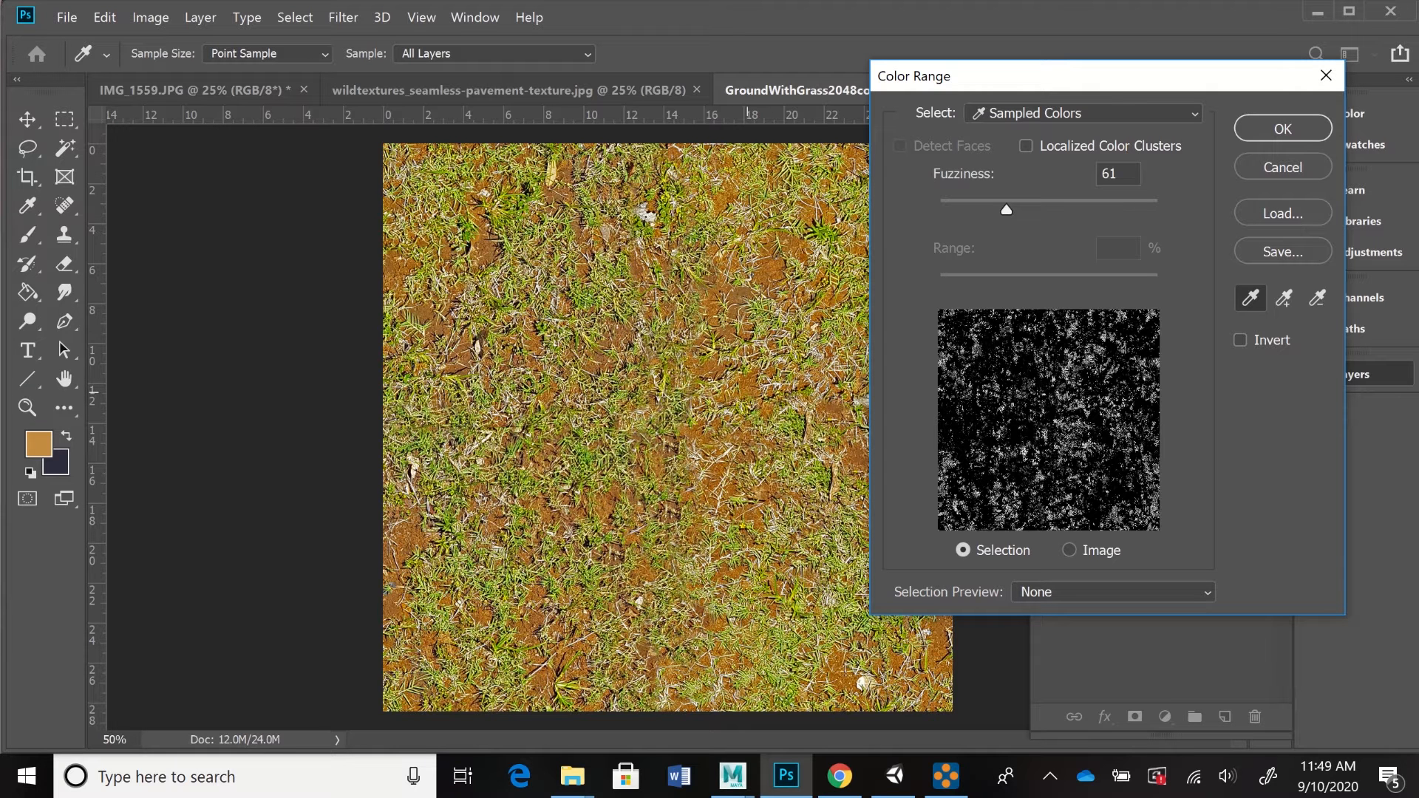
left_click(749, 388)
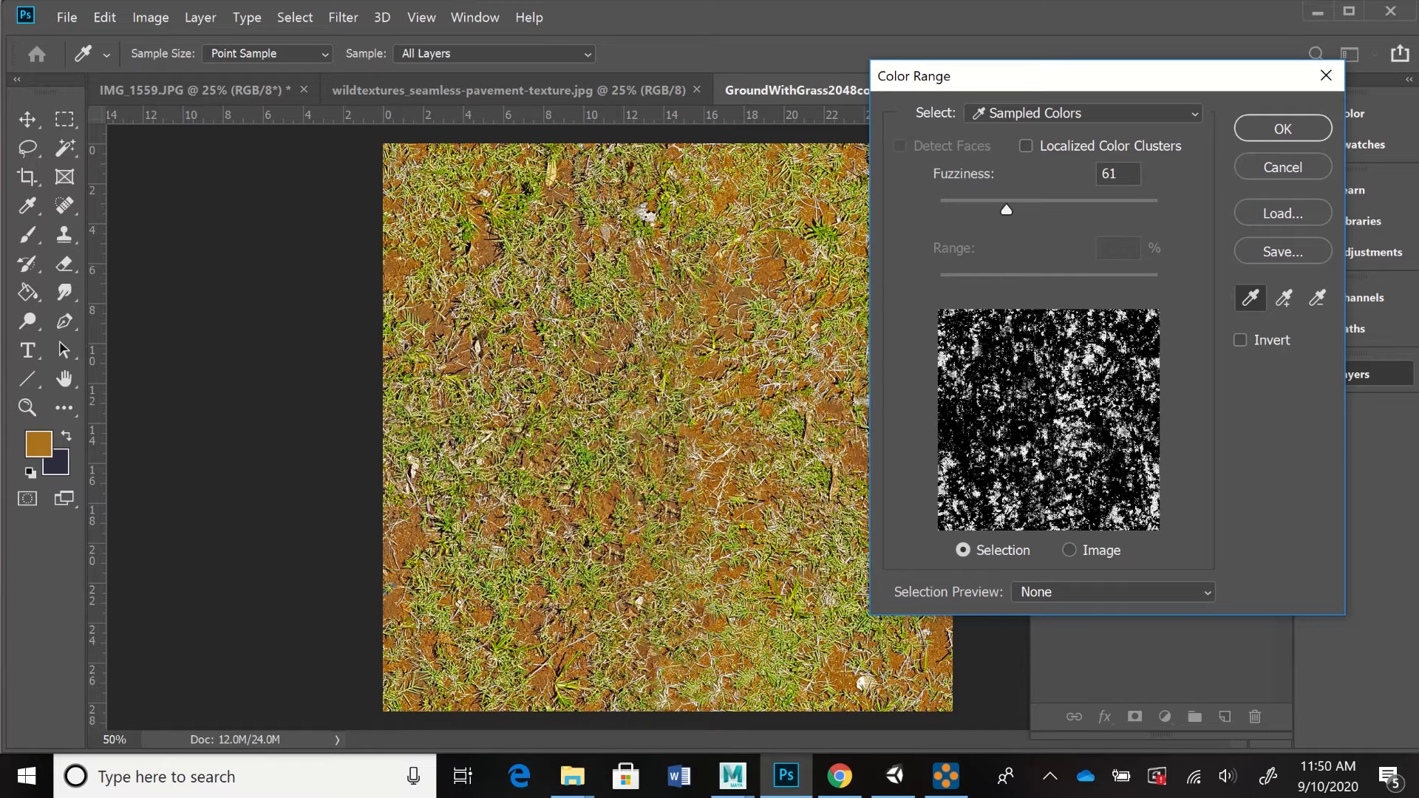
- Set the Color Range fuzziness to about 50 and create the selection of the soil areas
mouse_move(1007, 210)
left_mouse_down()
mouse_move(976, 210)
mouse_move(1057, 210)
mouse_move(940, 209)
mouse_move(991, 209)
left_mouse_up()
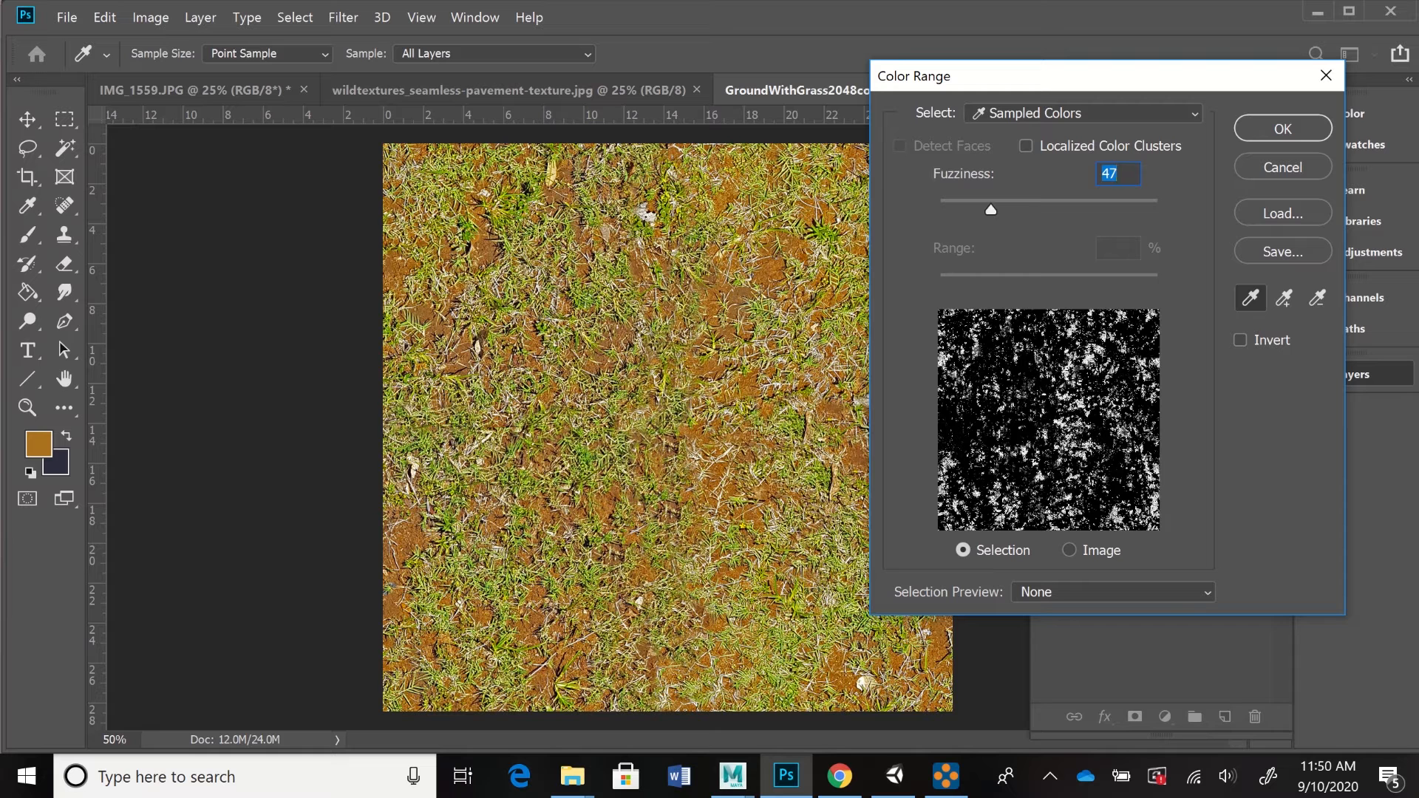
key("Up")
key("Up")
key("Up")
key("Up")
key("Down")
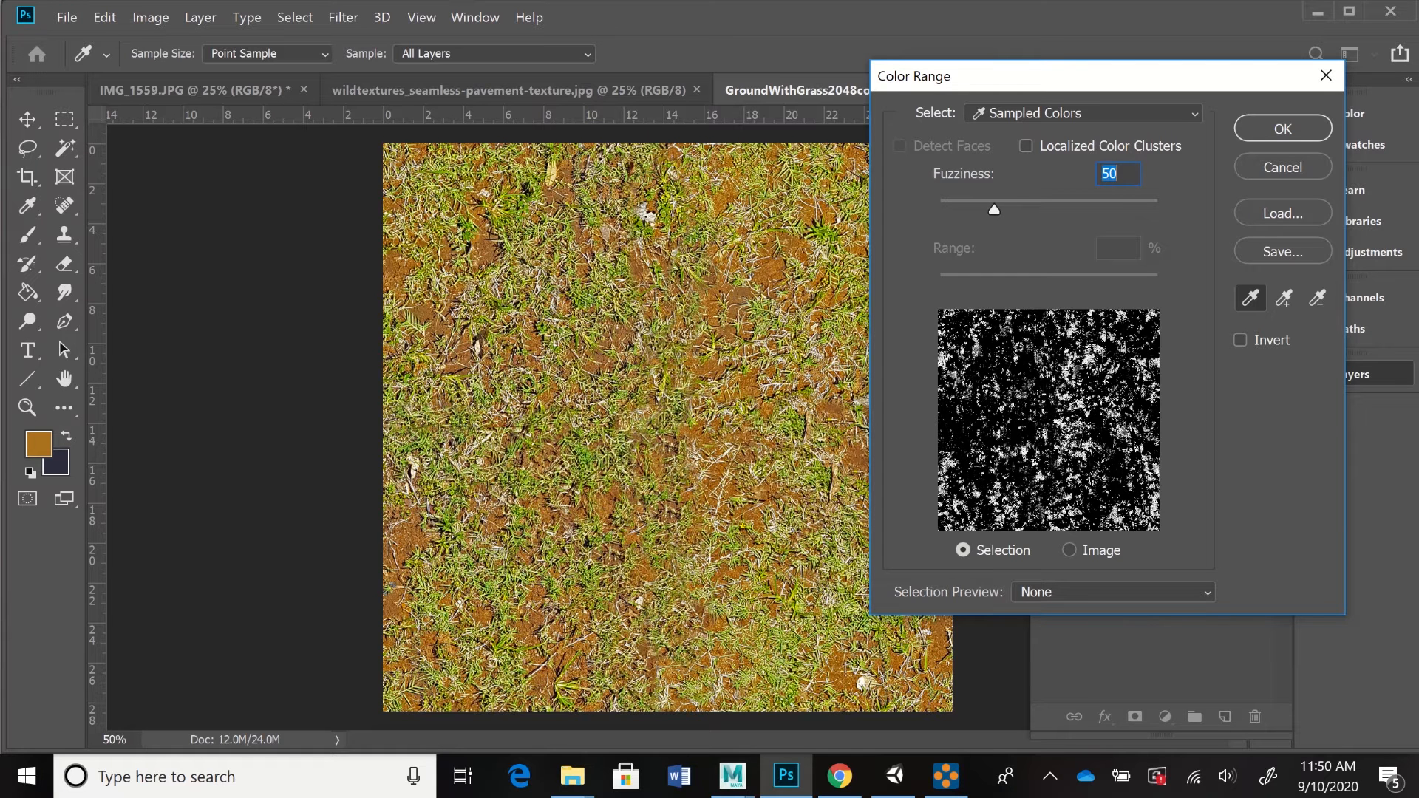
left_click_drag(994, 210, 995, 210)
key("Return")
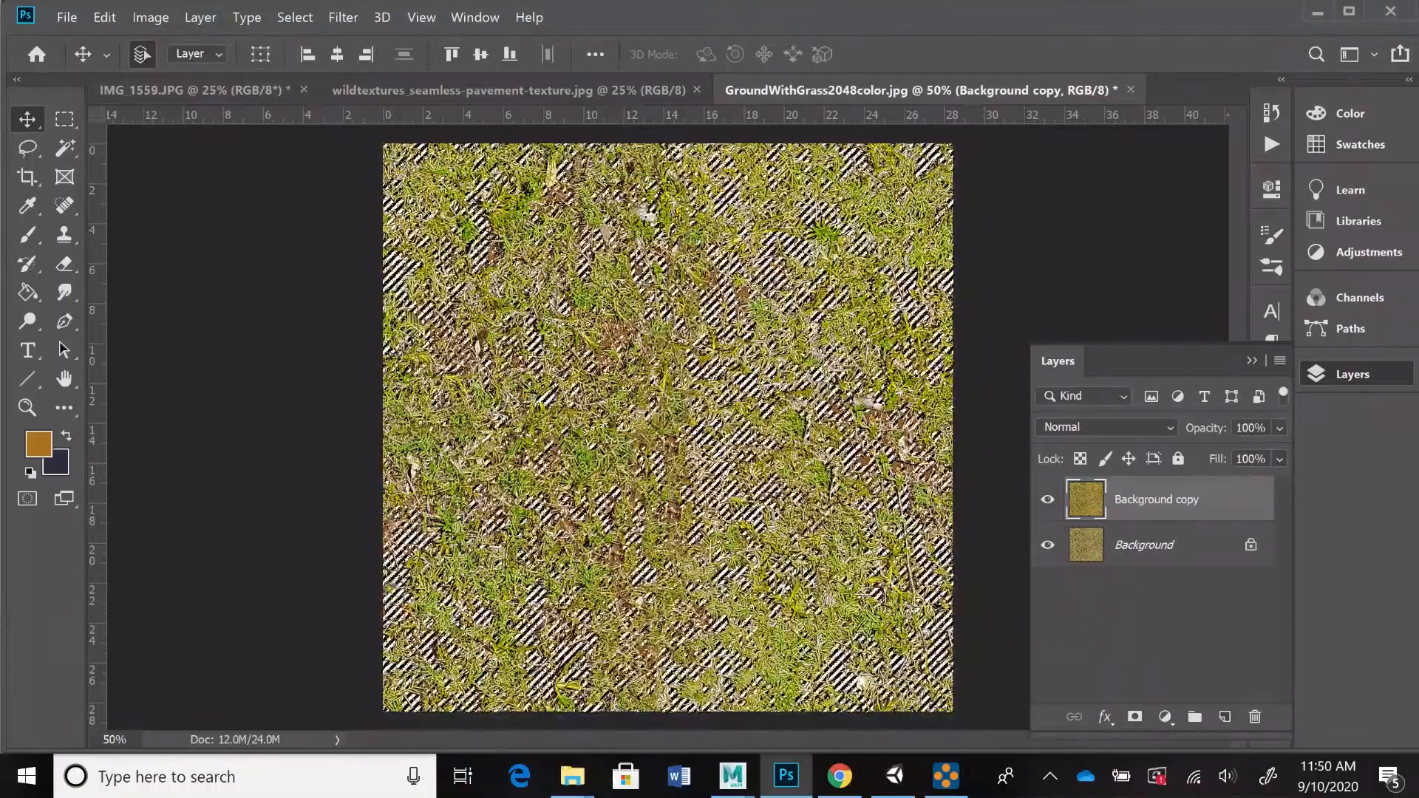
- Darken the selected soil areas on the Background copy layer with Hue/Saturation by setting the lightness to -51
left_click(151, 17)
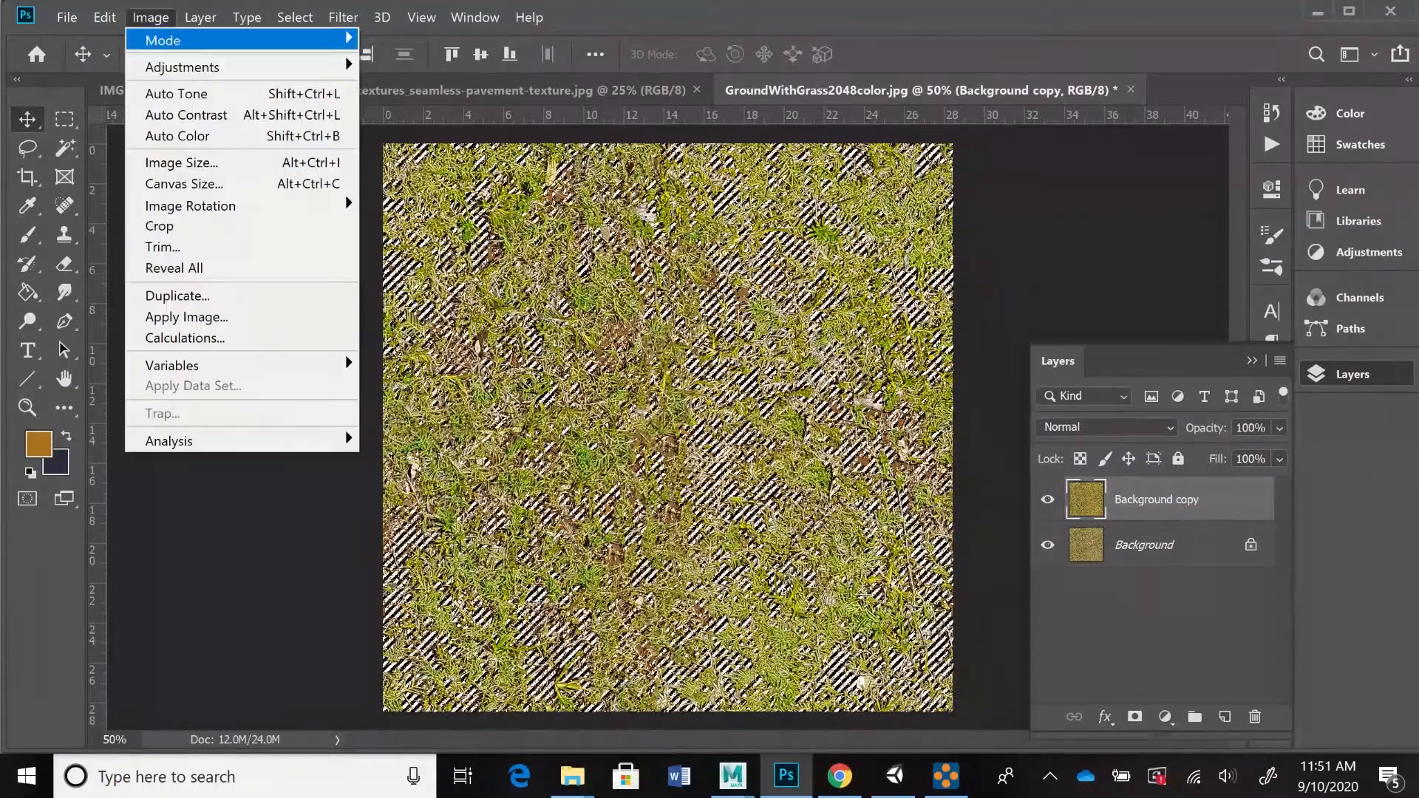
mouse_move(183, 68)
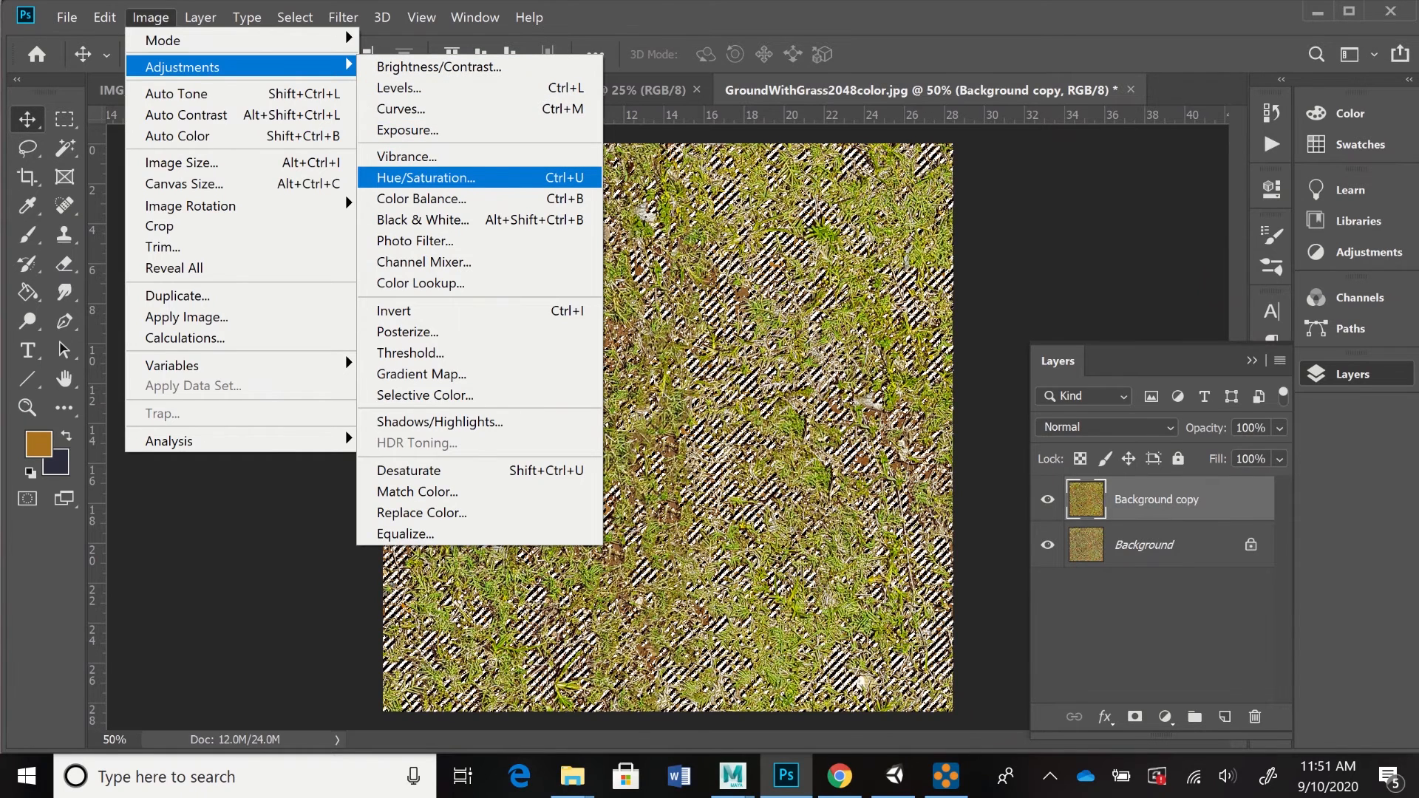
left_click(426, 177)
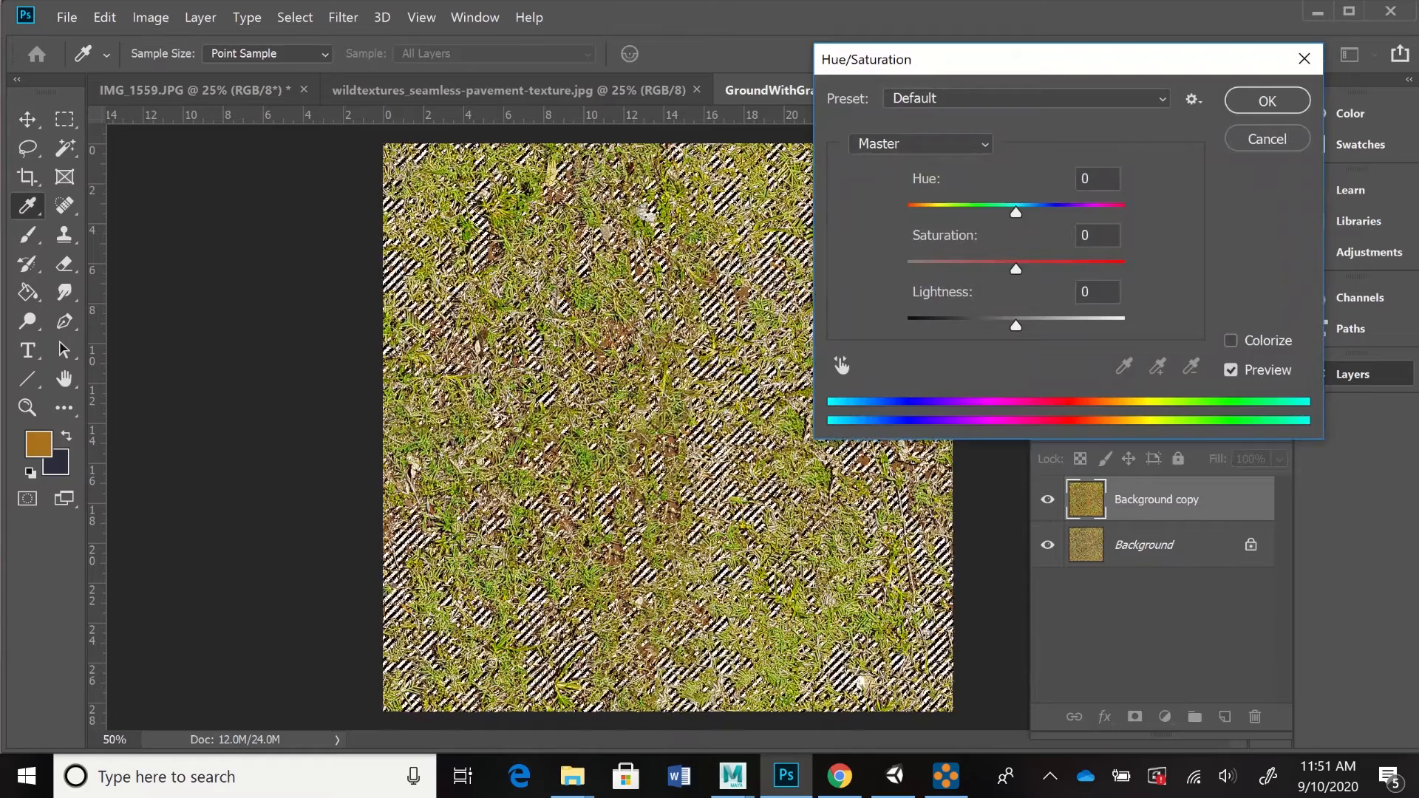
left_click_drag(1035, 59, 1131, 45)
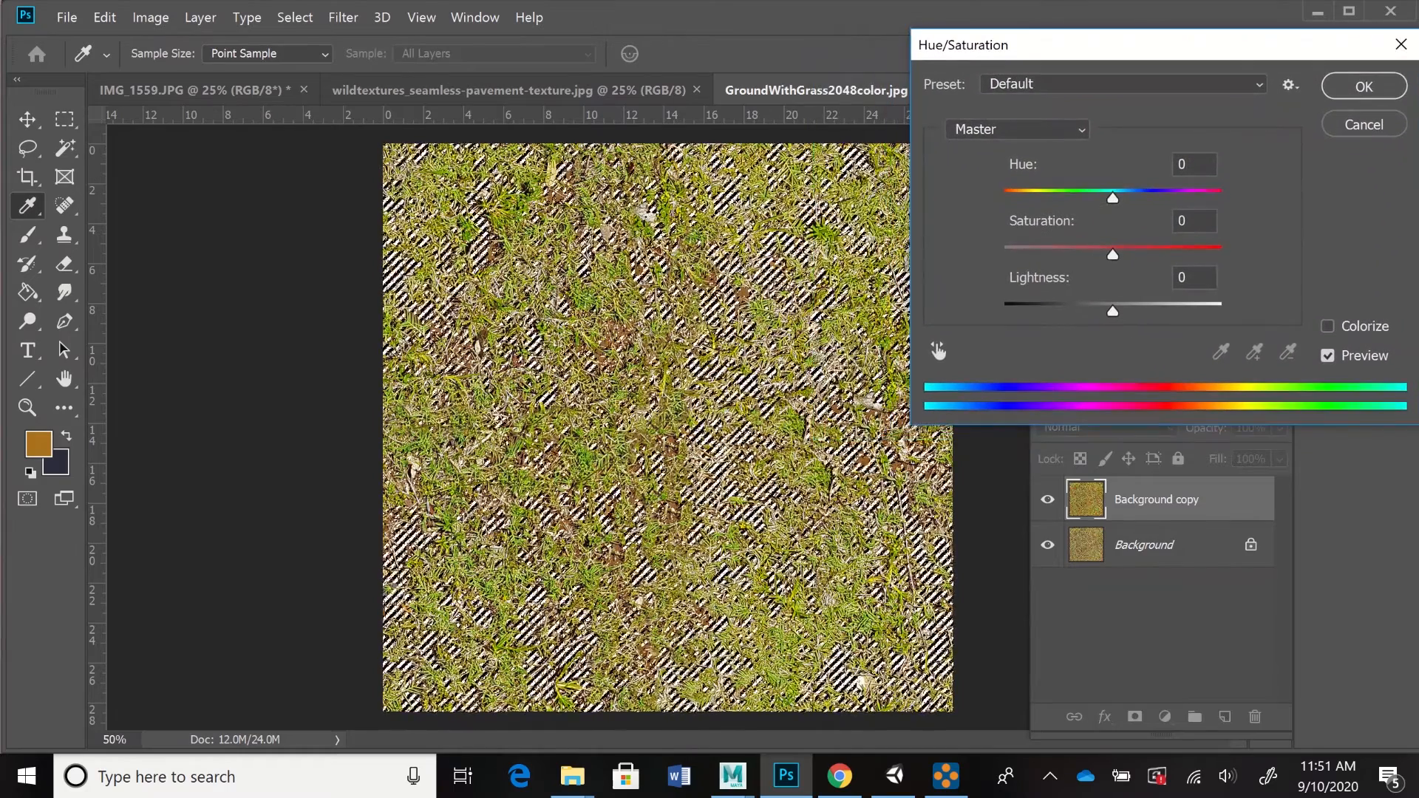
left_click_drag(1112, 312, 1057, 311)
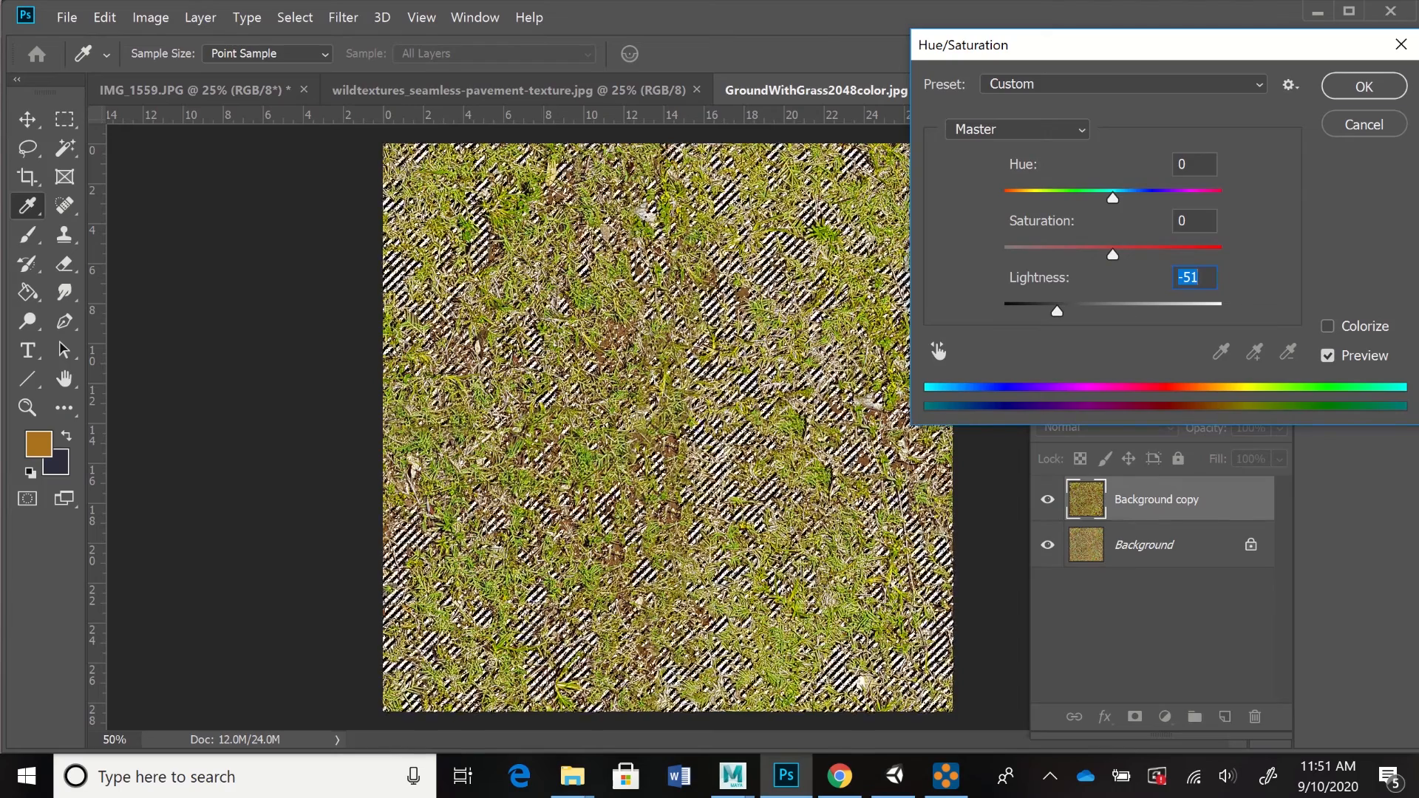
key("Return")
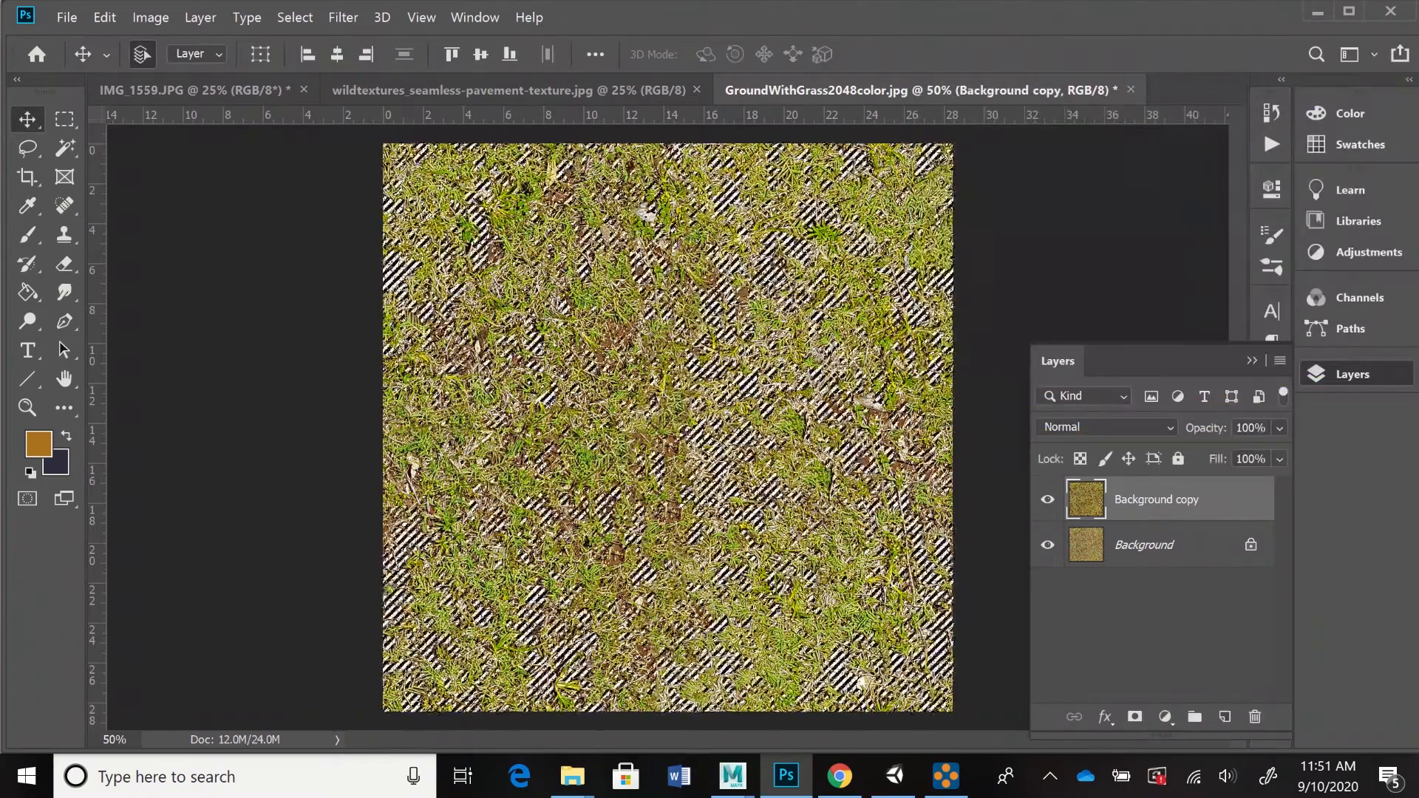
- Invert the selection and lighten the grass areas with a Hue/Saturation lightness of +39, leaving nothing selected
left_click(295, 17)
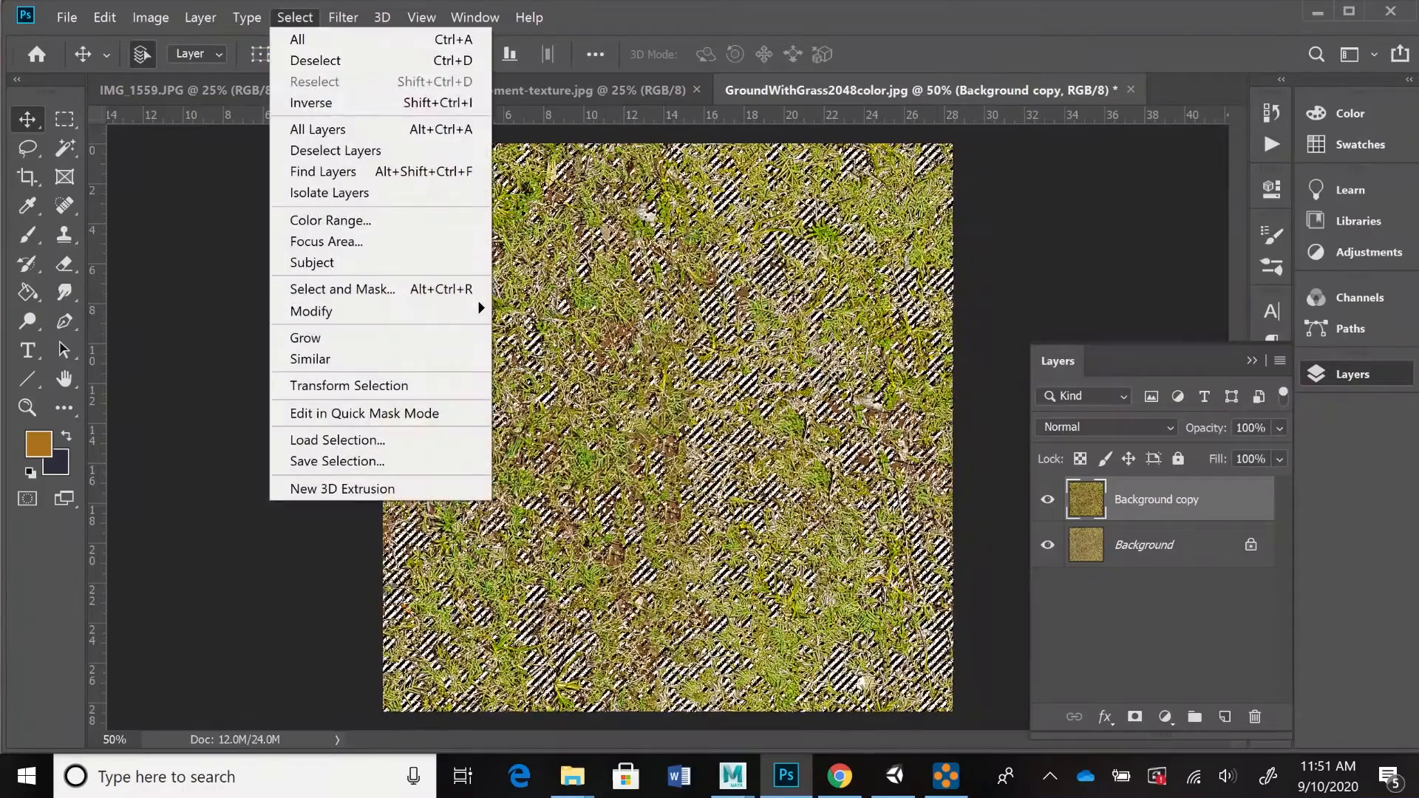
left_click(333, 102)
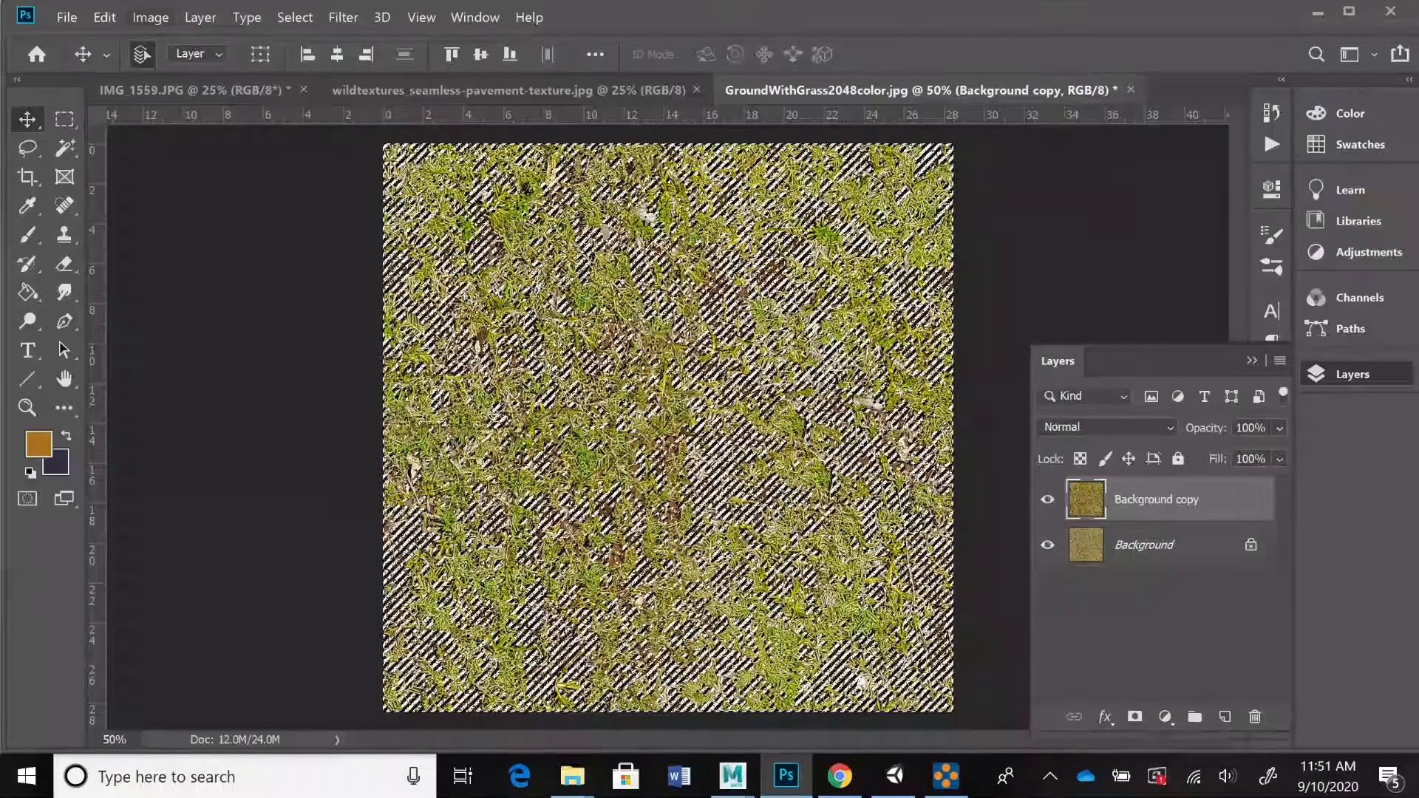
left_click(150, 17)
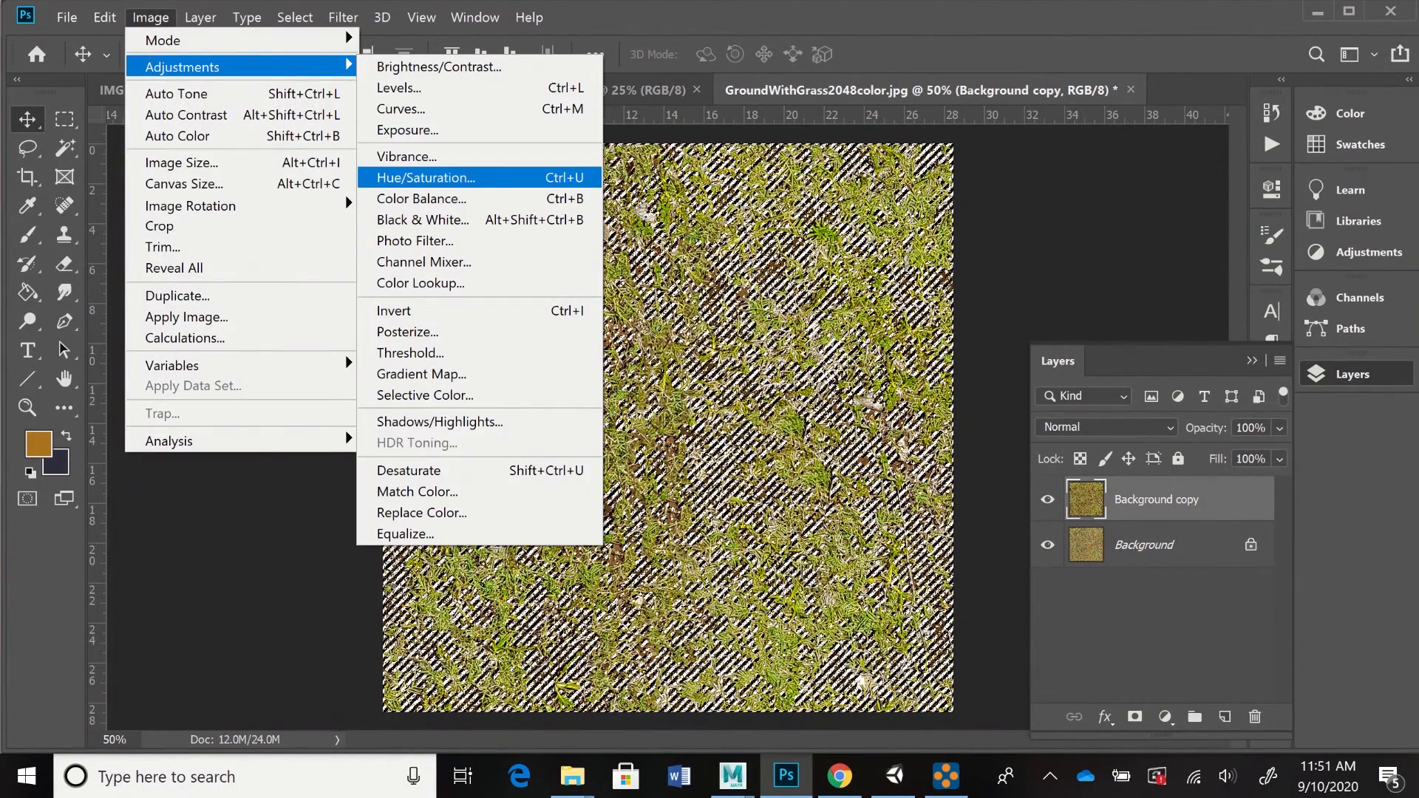
left_click(426, 177)
left_click_drag(665, 101, 1101, 46)
left_click_drag(1088, 313, 1130, 313)
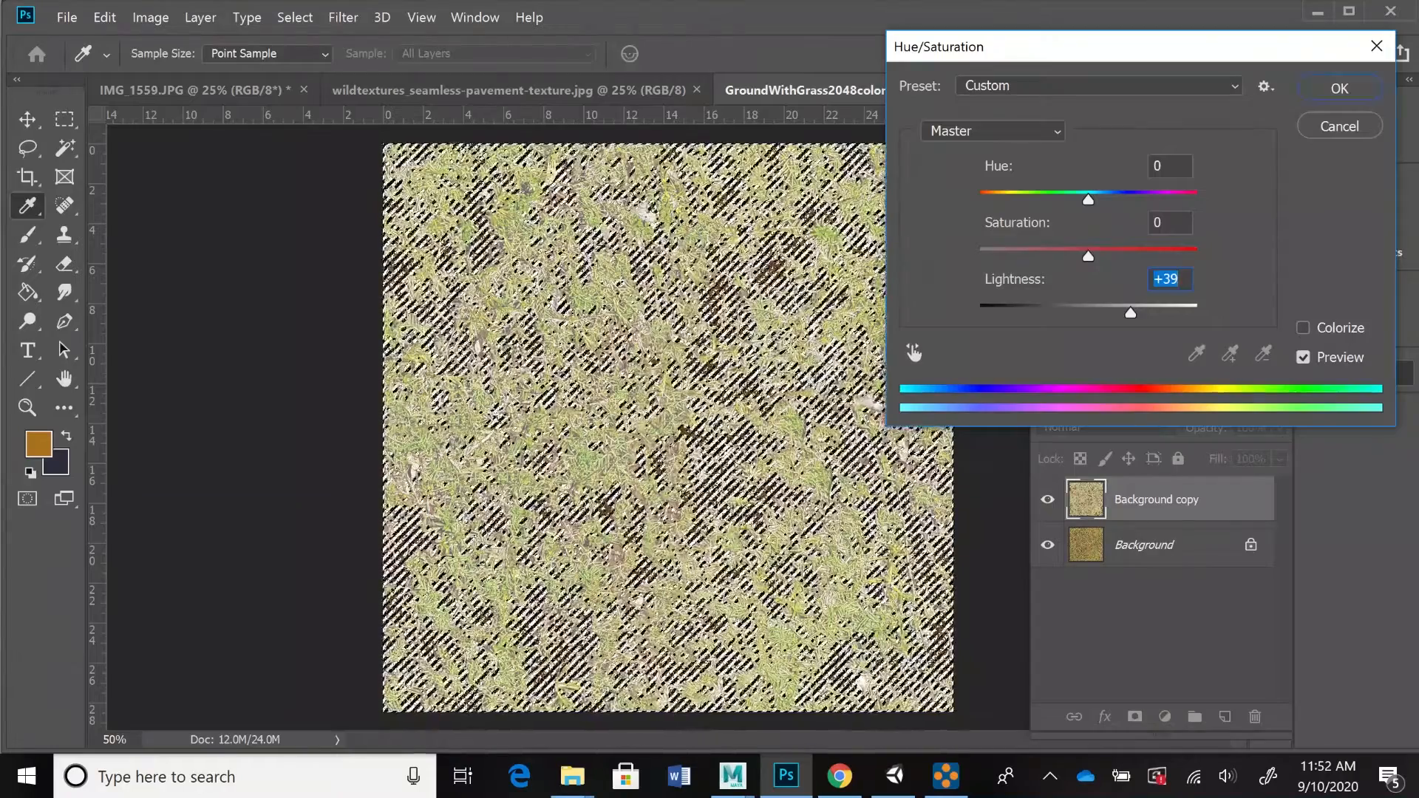
key("Return")
left_click(294, 17)
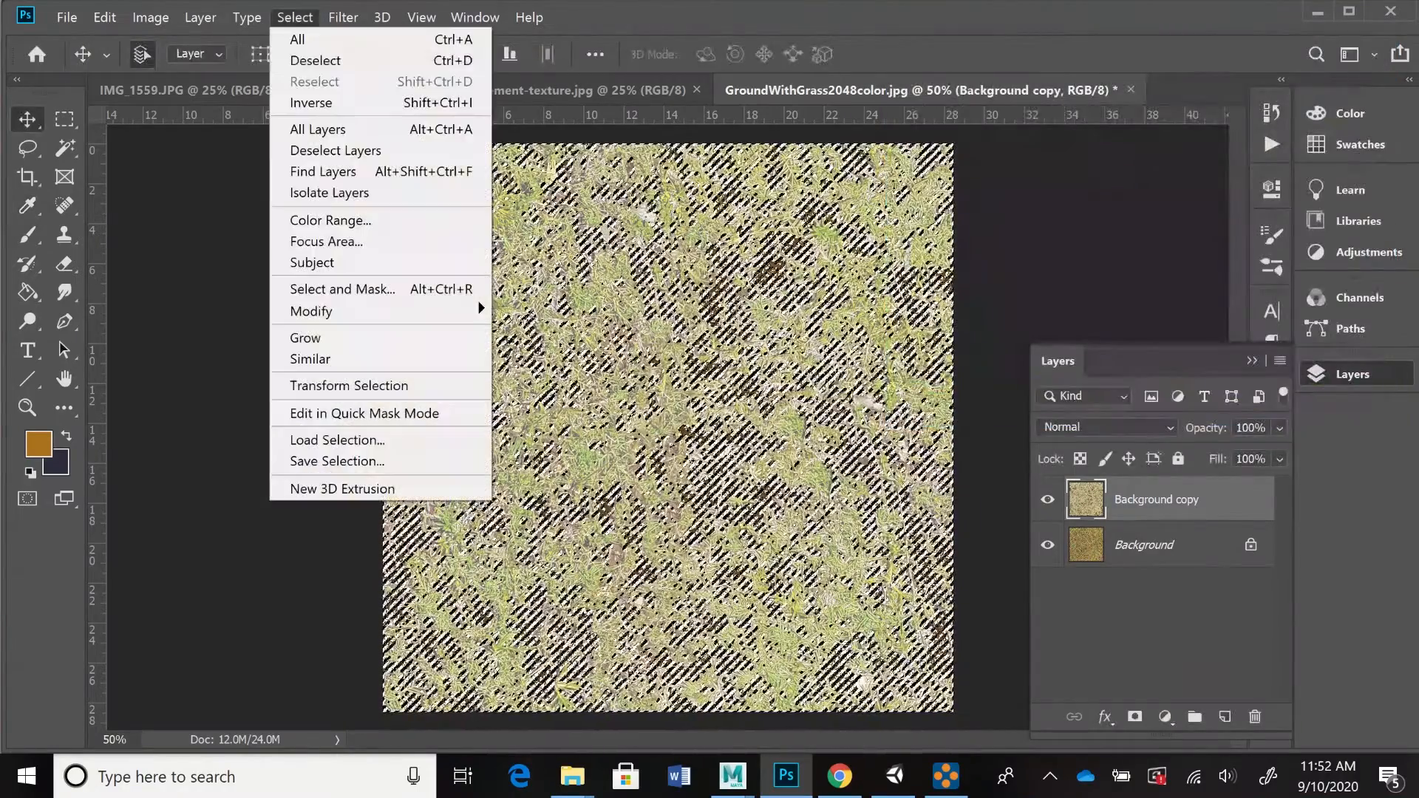
left_click(314, 60)
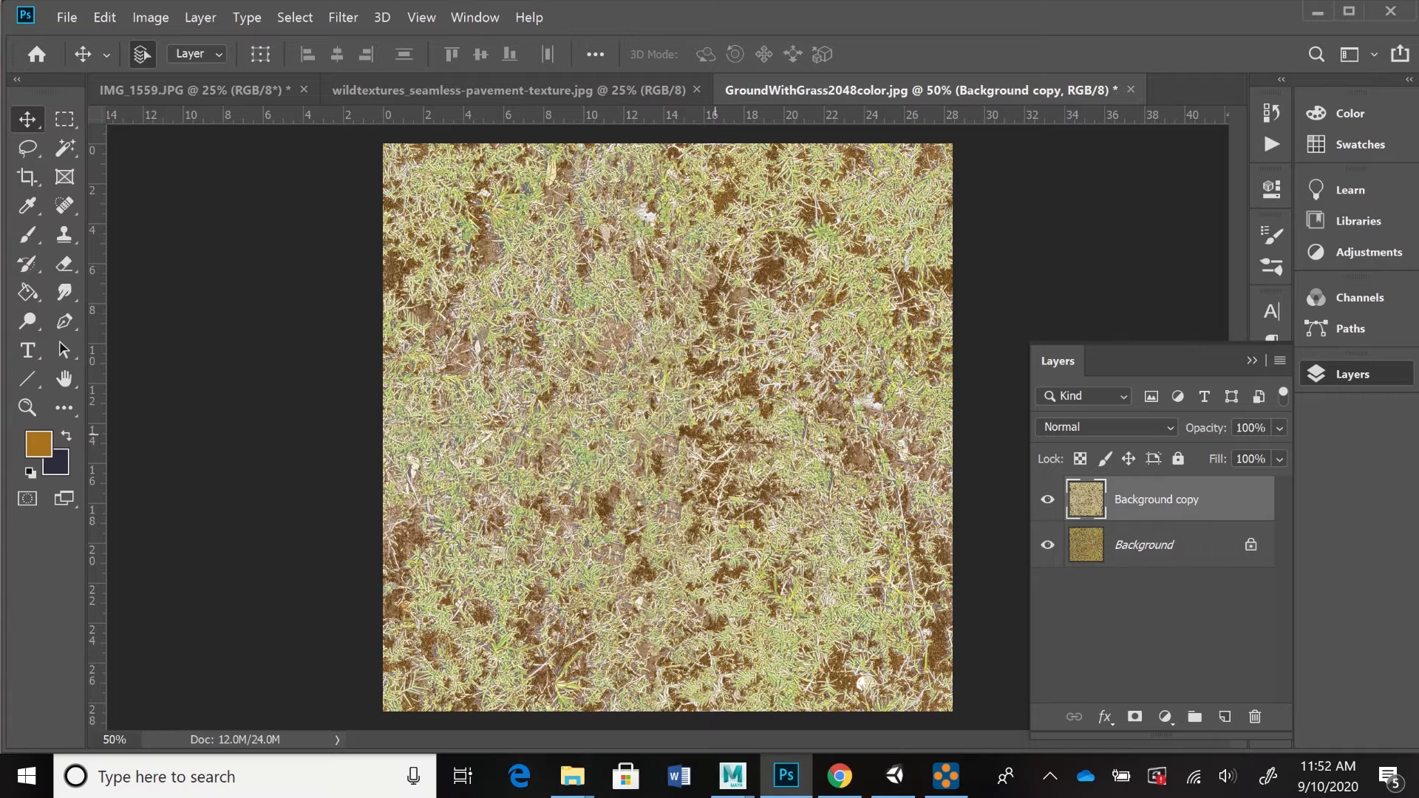
- Create a Color Range selection on the Background copy layer by sampling the remaining light brown soil near the image's upper middle
left_click(151, 17)
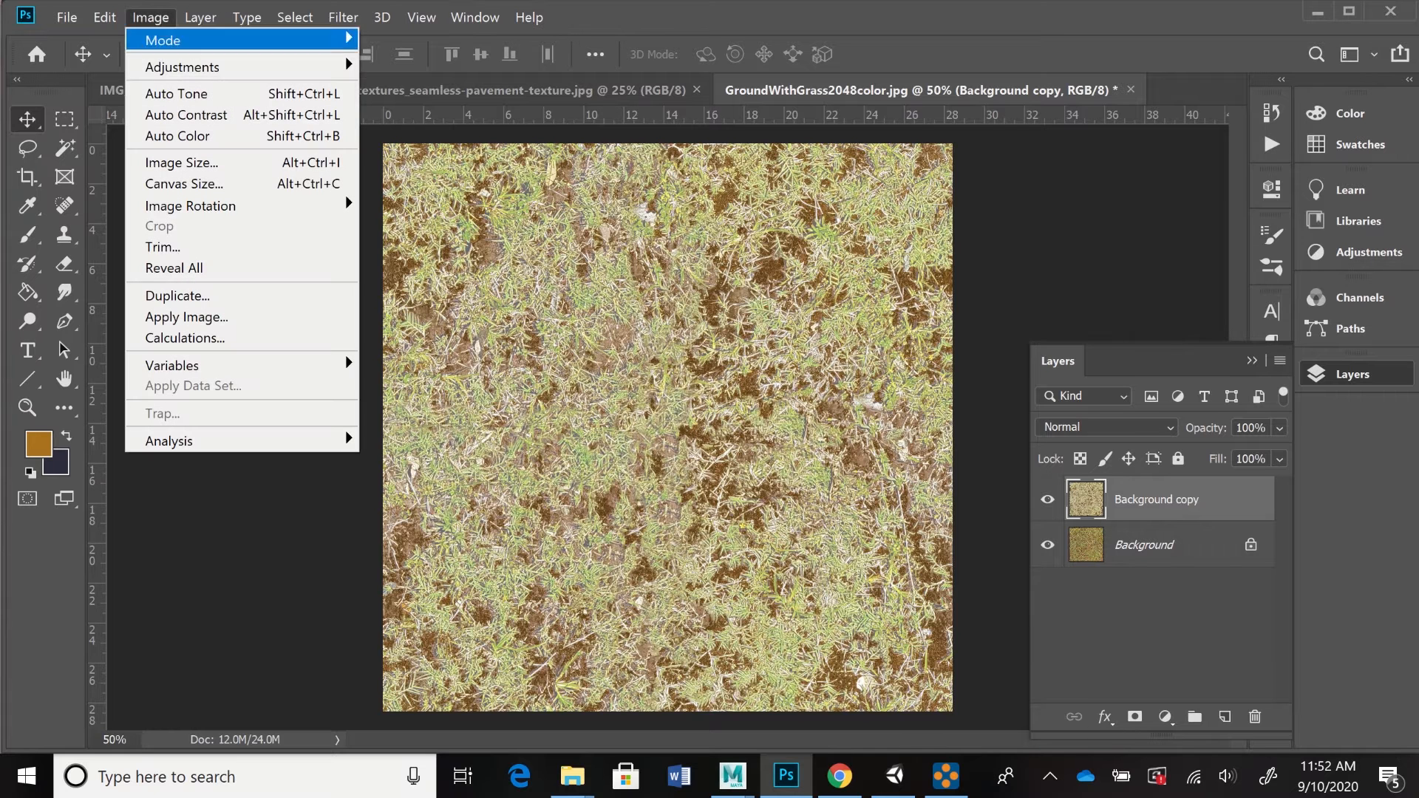
mouse_move(183, 67)
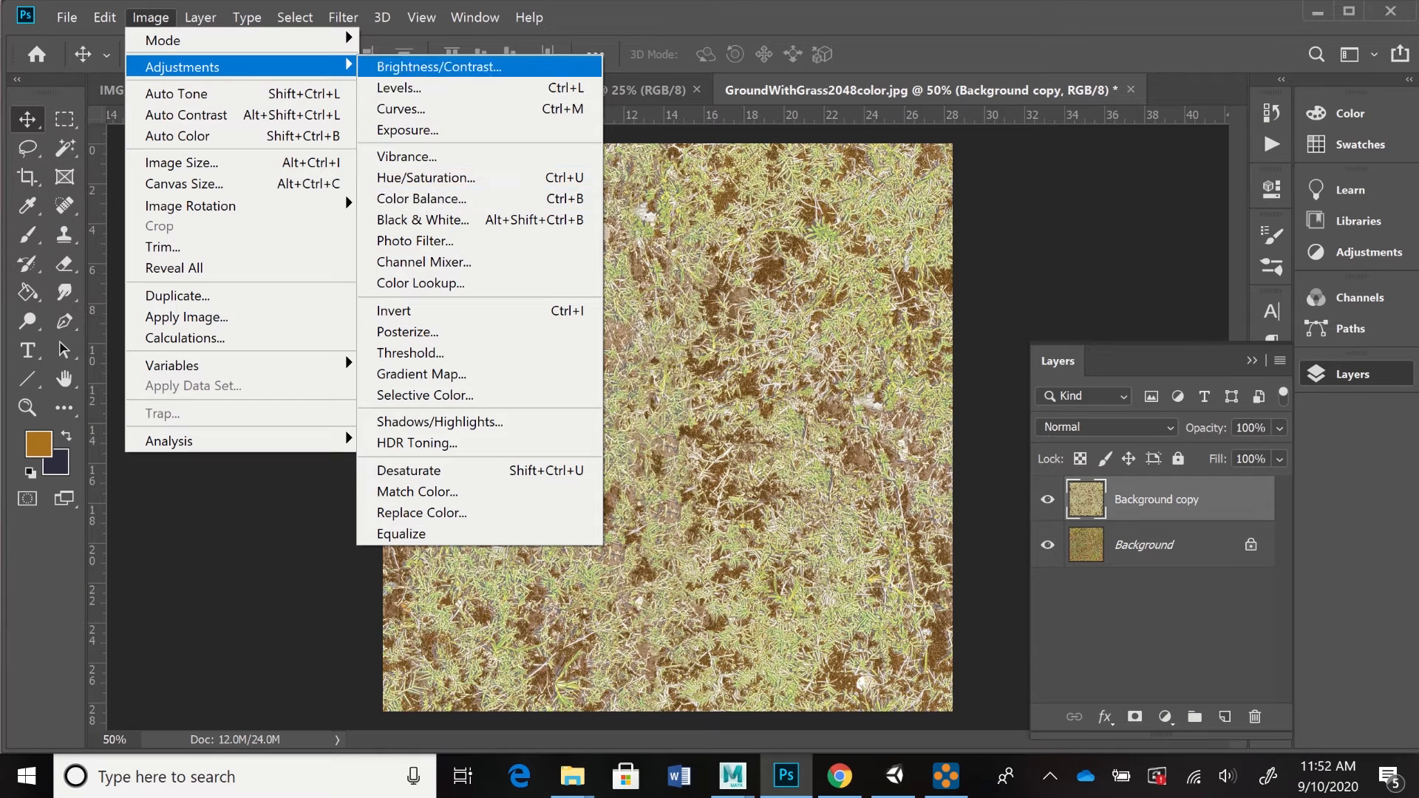
mouse_move(295, 17)
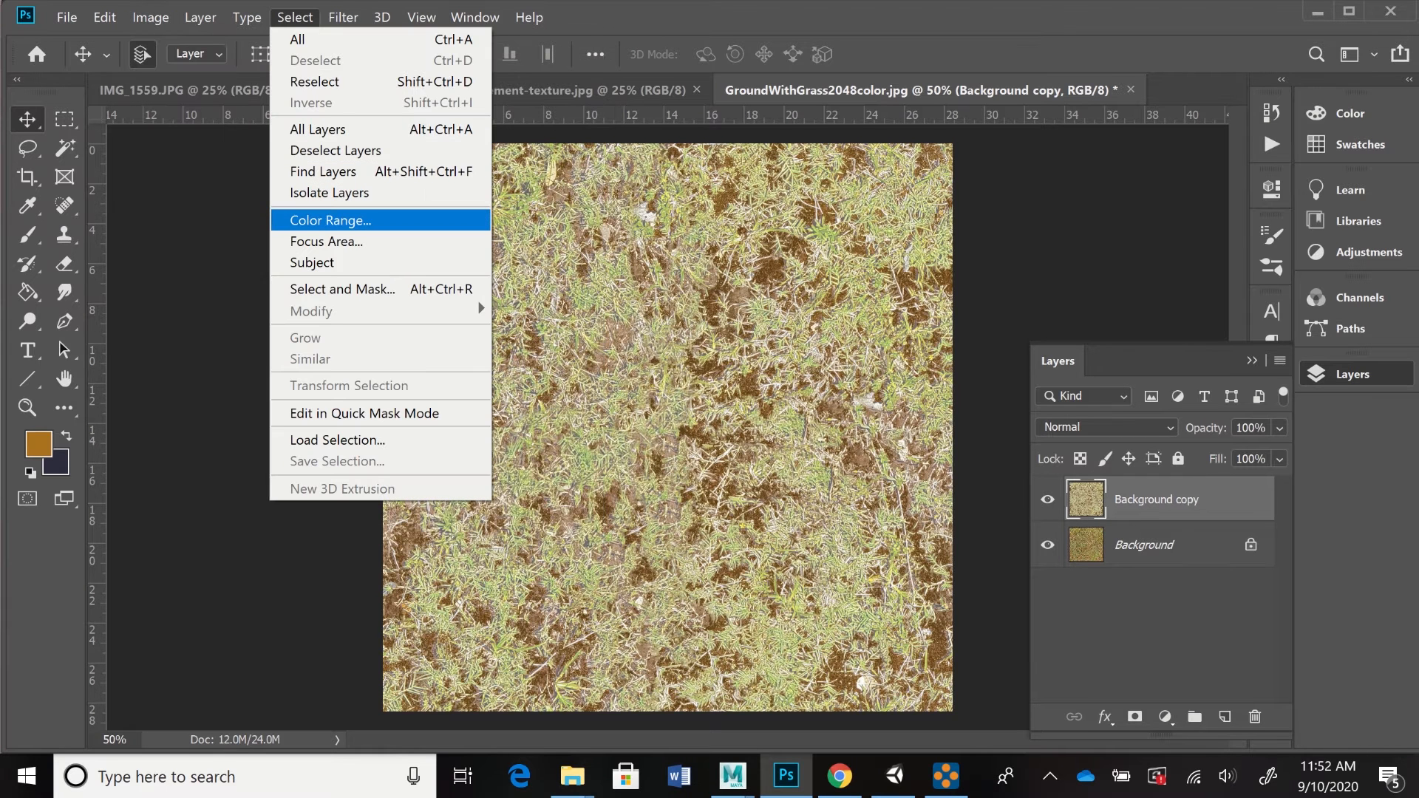
left_click(331, 219)
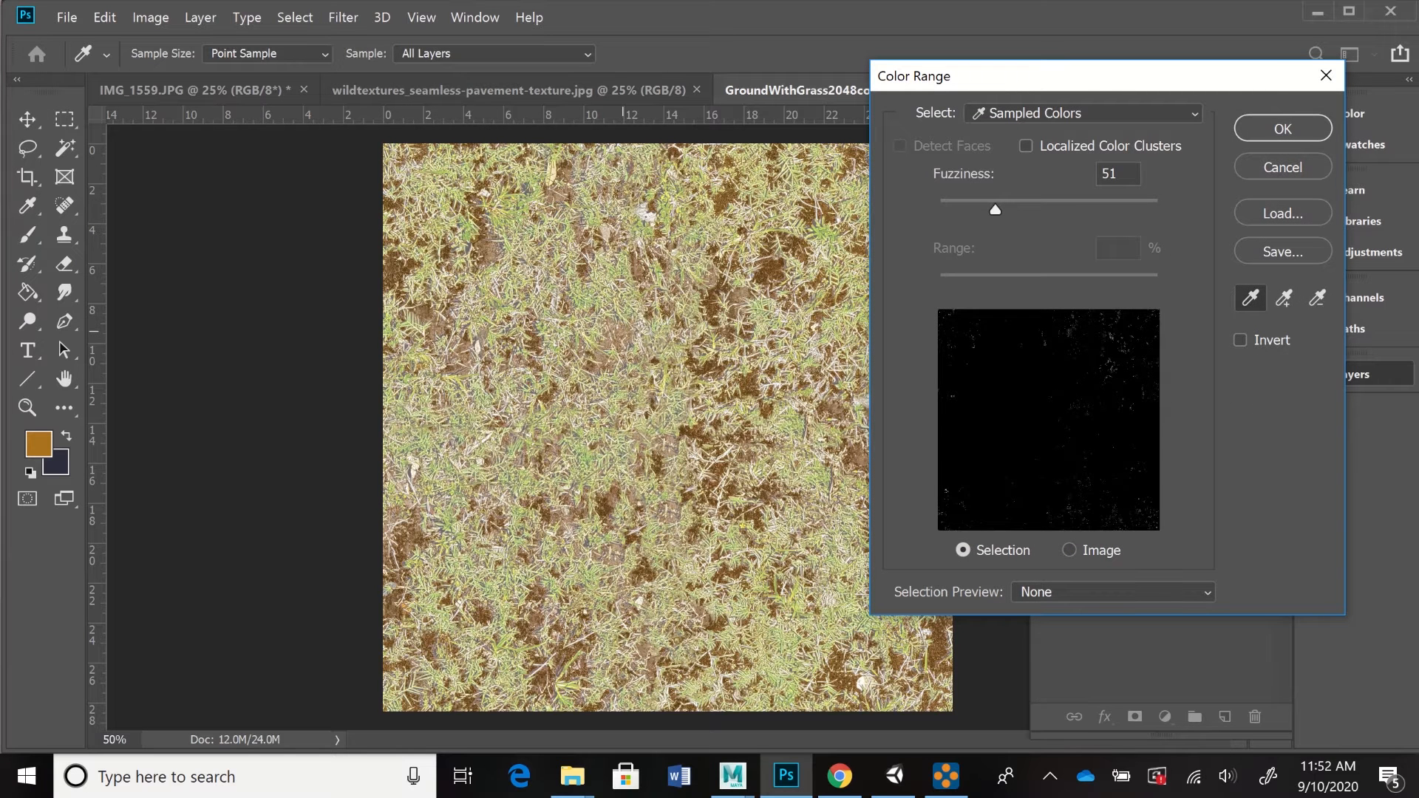
left_click(623, 331)
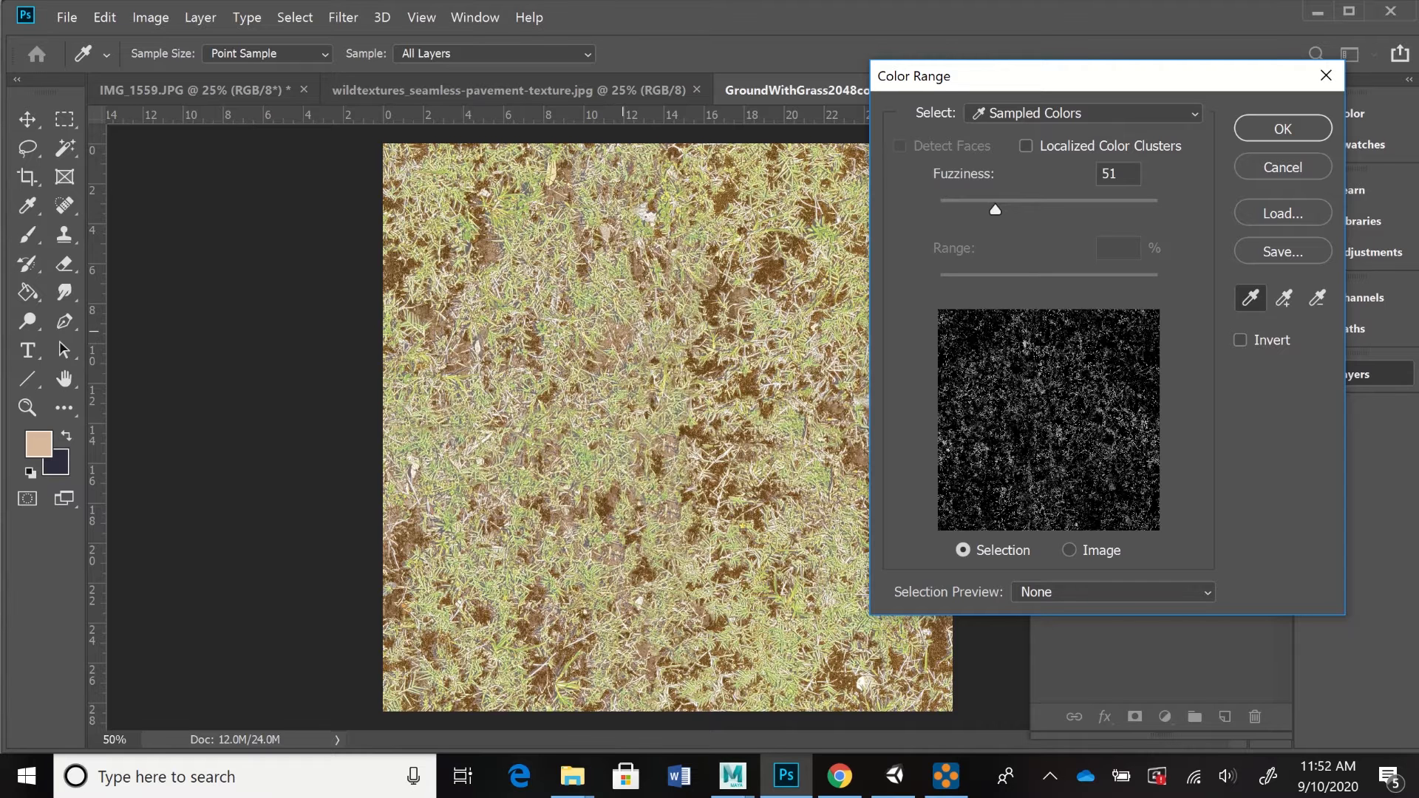
left_click(623, 331)
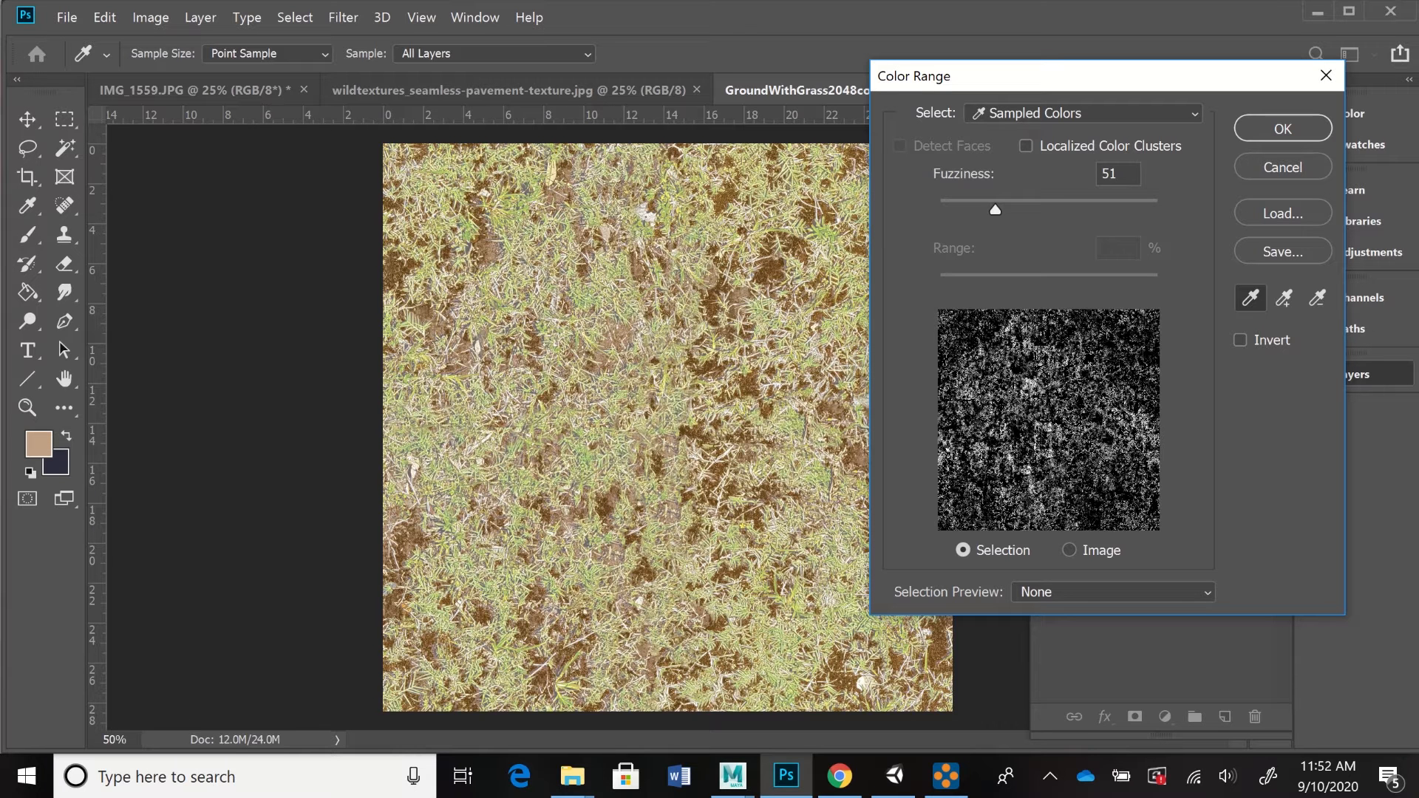
mouse_move(996, 210)
left_mouse_down()
mouse_move(1024, 209)
mouse_move(996, 210)
left_mouse_up()
left_click(1283, 128)
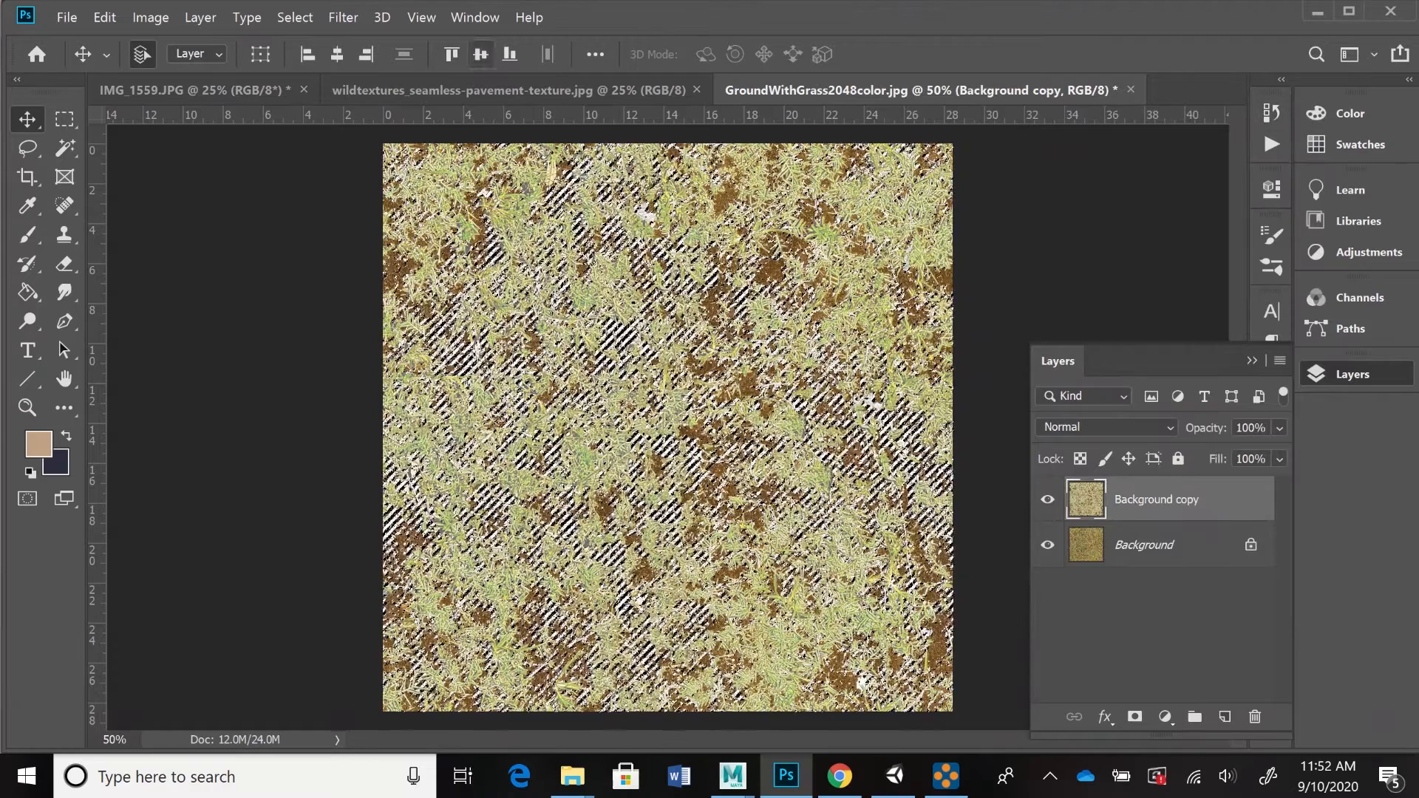
- Darken the selected light brown soil with Hue/Saturation by setting the lightness to -54
key("alt+i")
key("Down")
key("Right")
key("Down")
key("Down")
key("Down")
key("Down")
key("Down")
key("Down")
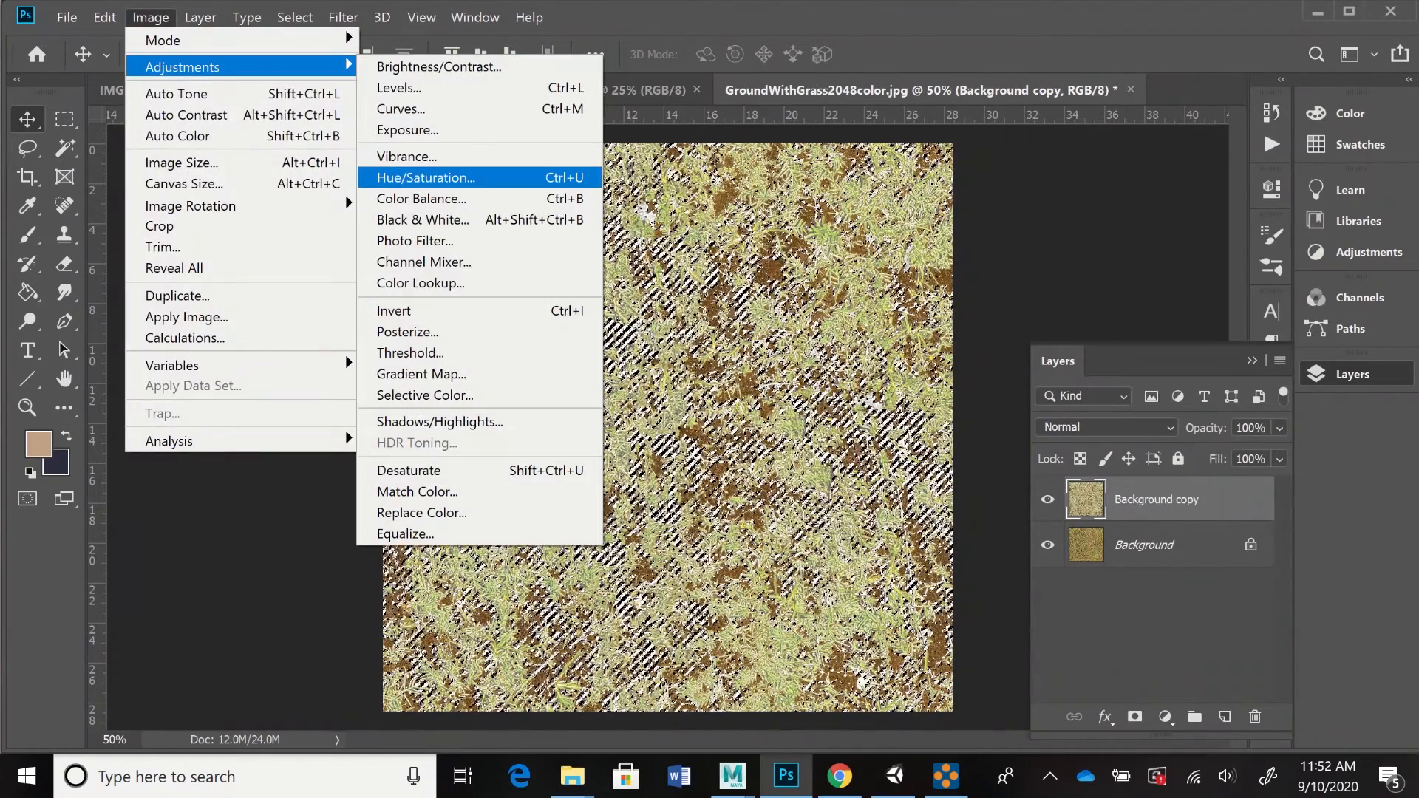
left_click(425, 179)
left_click_drag(1088, 313, 1028, 313)
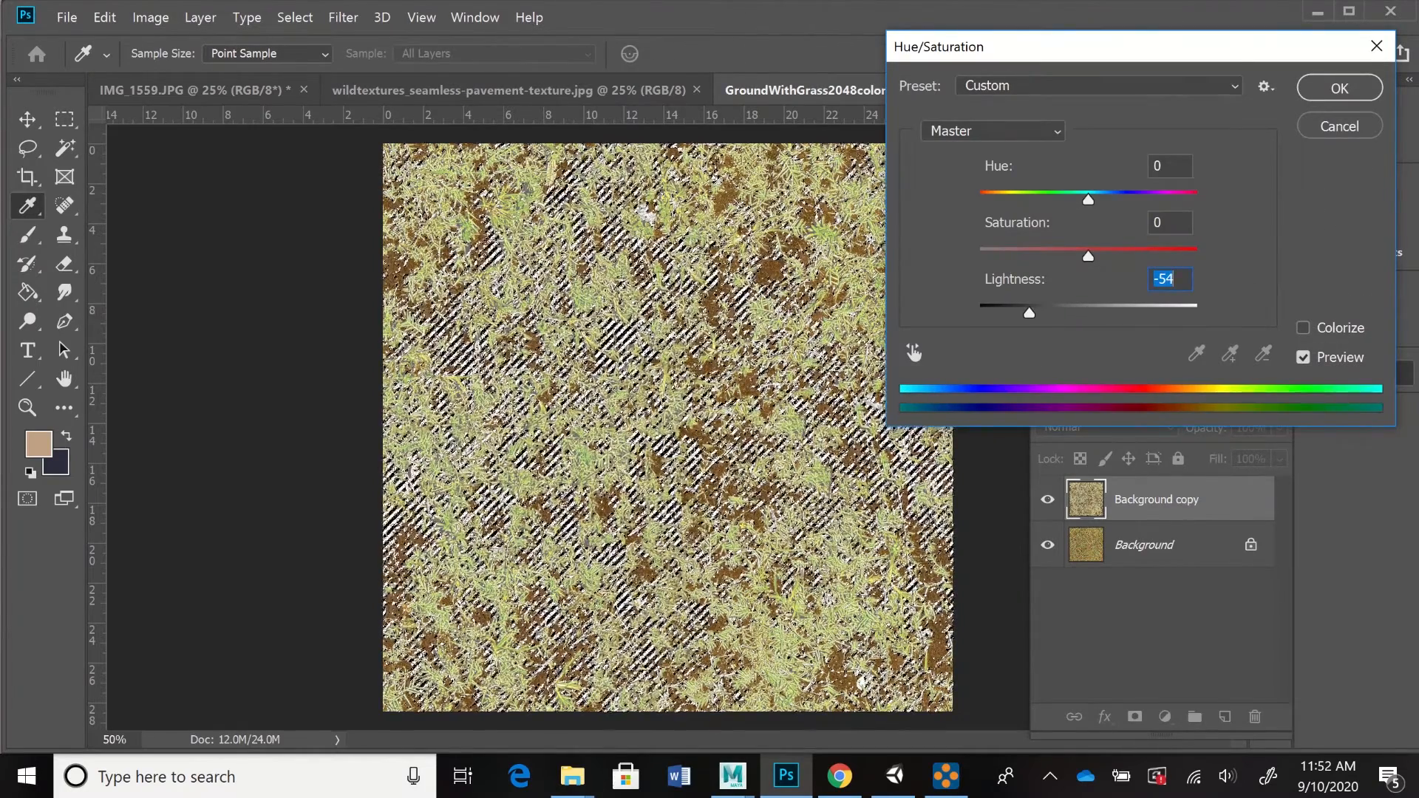
left_click(1339, 88)
- Invert the light brown soil selection and lighten the rest with a Hue/Saturation lightness of +10, leaving nothing selected
left_click(294, 17)
left_click(311, 101)
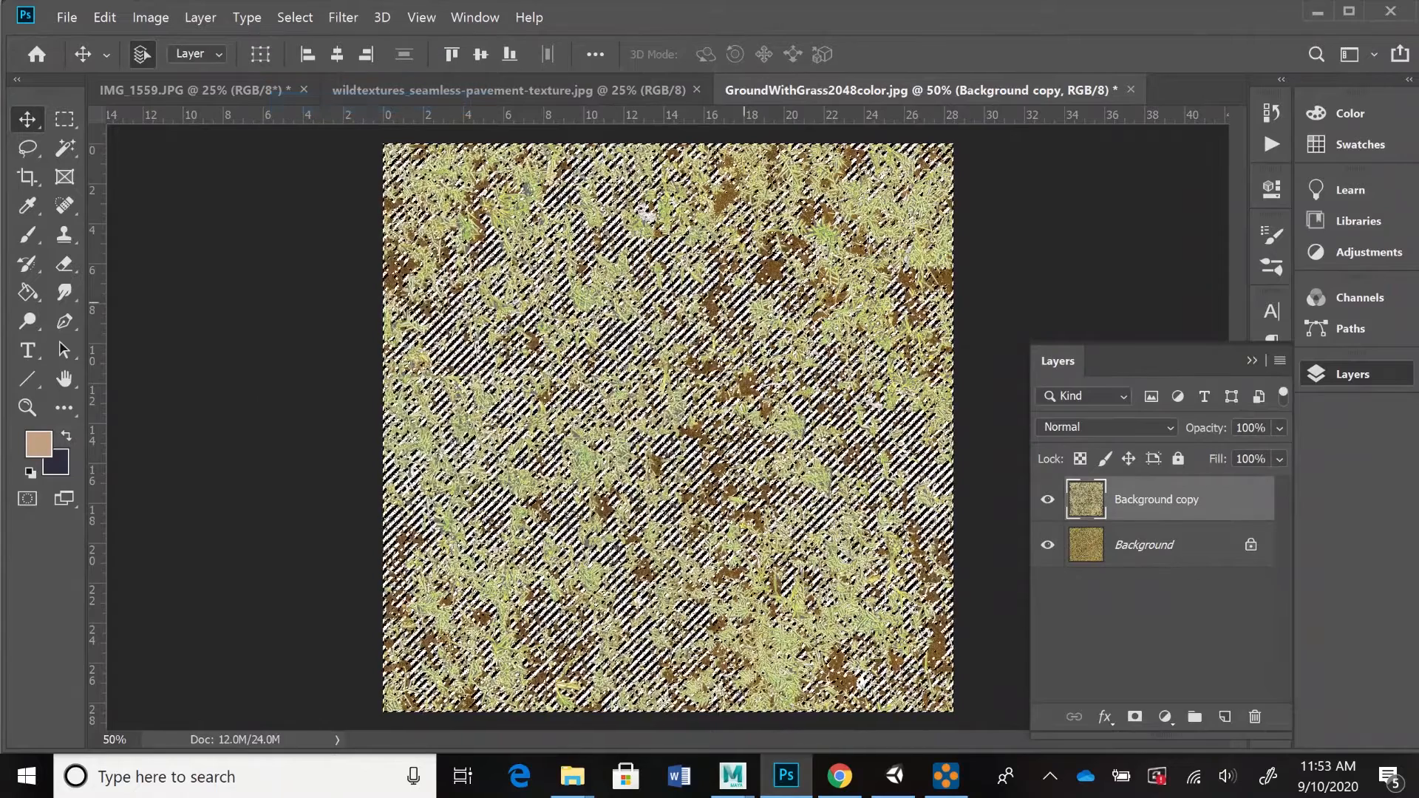
left_click(150, 17)
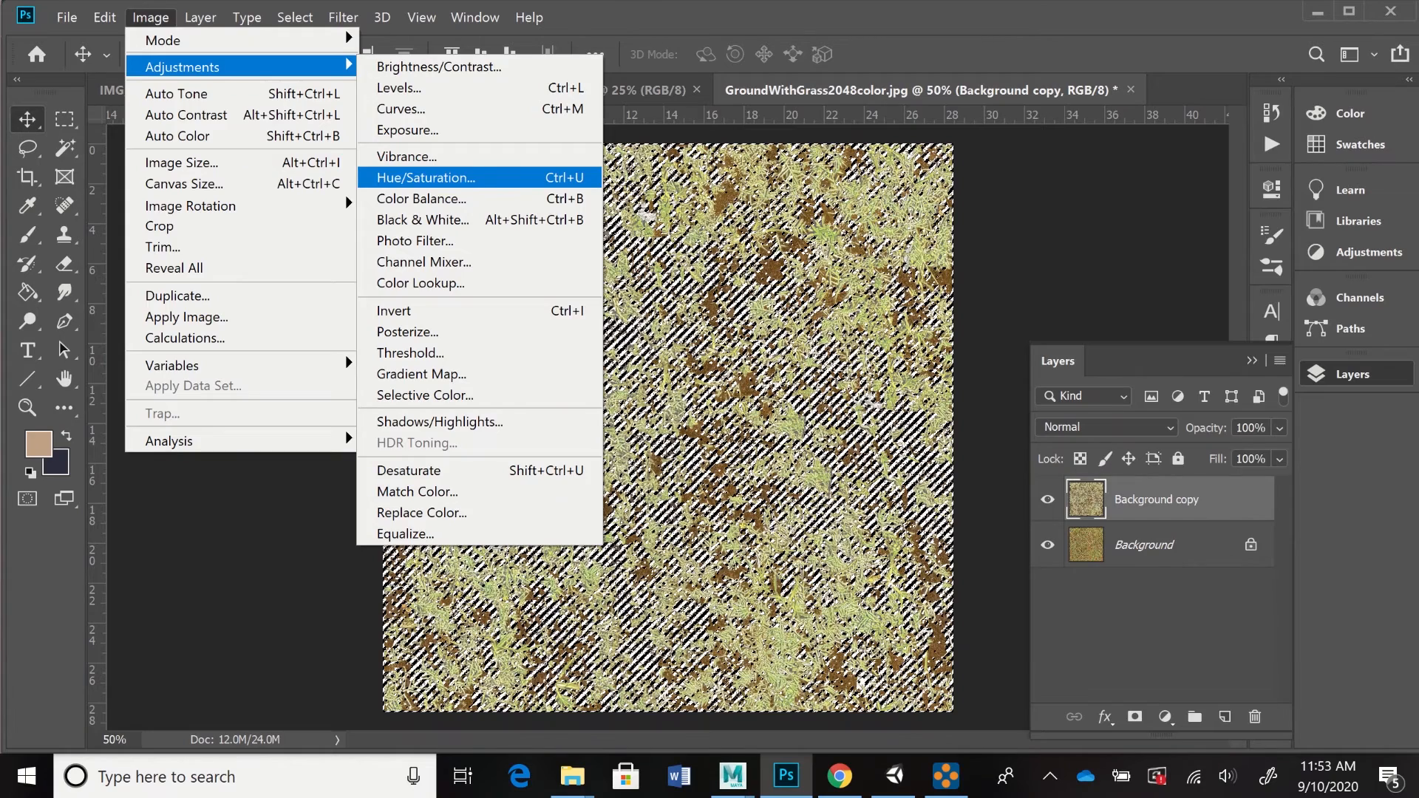
left_click(426, 178)
left_click_drag(1088, 312, 1099, 313)
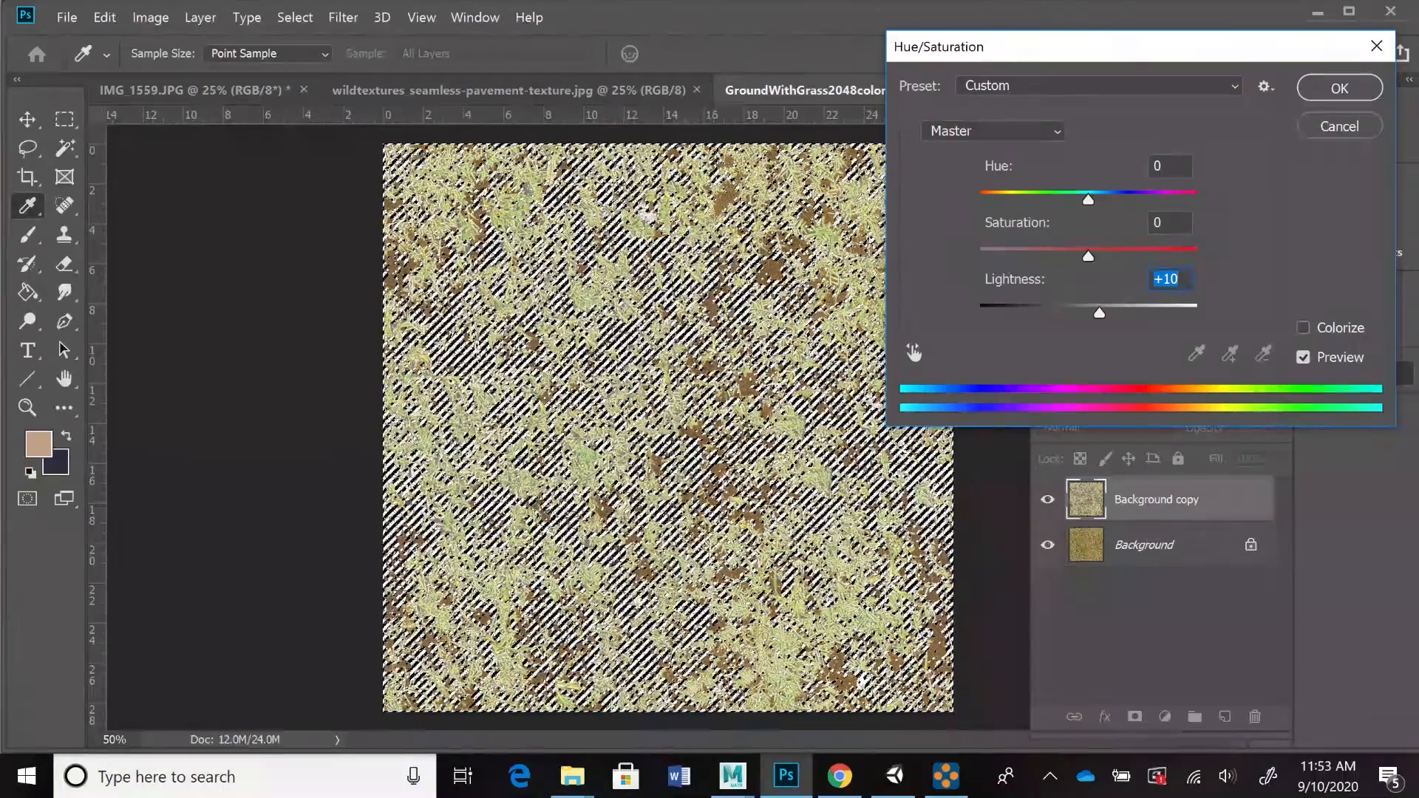
key("Return")
left_click(295, 18)
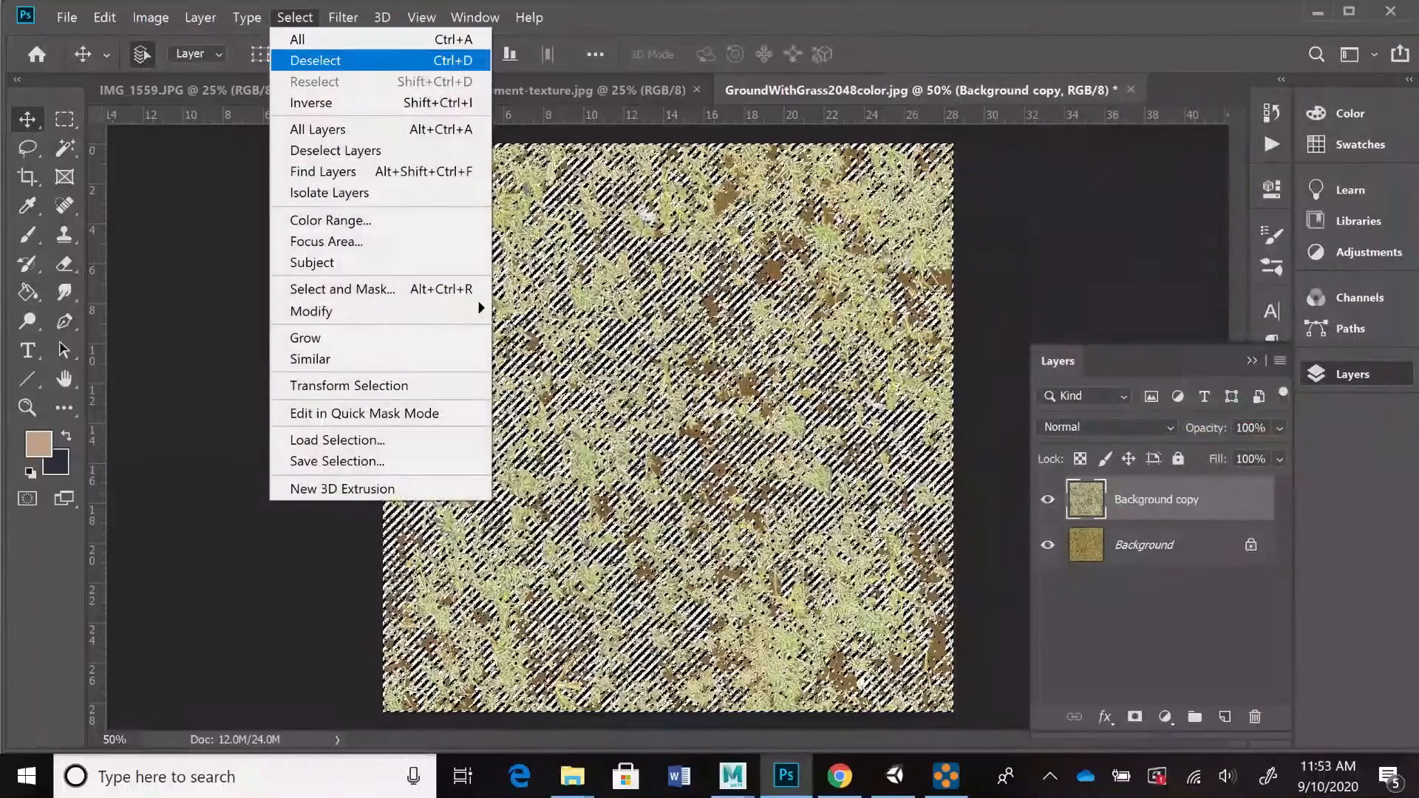
left_click(317, 61)
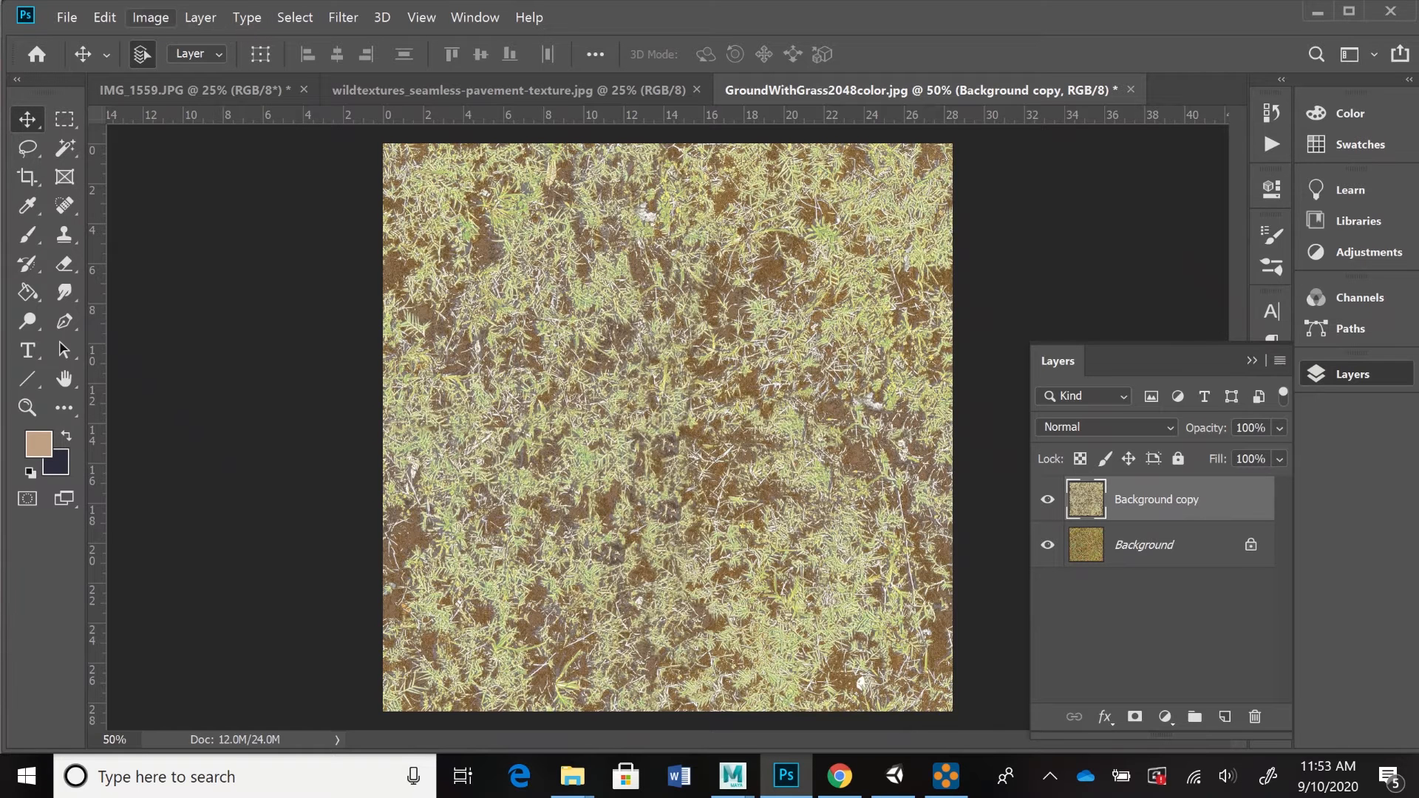
- Apply Levels to the Background copy layer with the black input at 21 and the white input slightly below 255
left_click(150, 17)
mouse_move(222, 67)
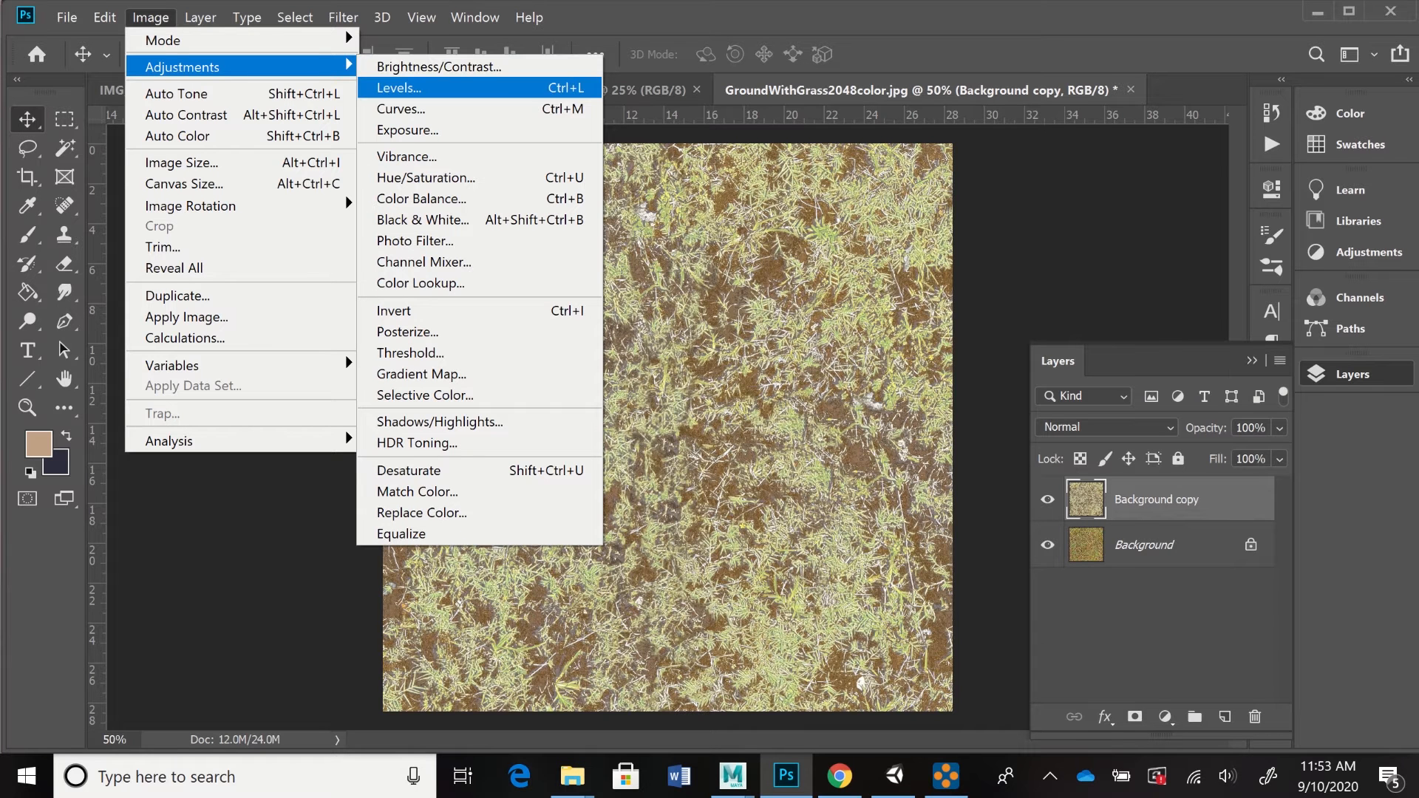
left_click(399, 88)
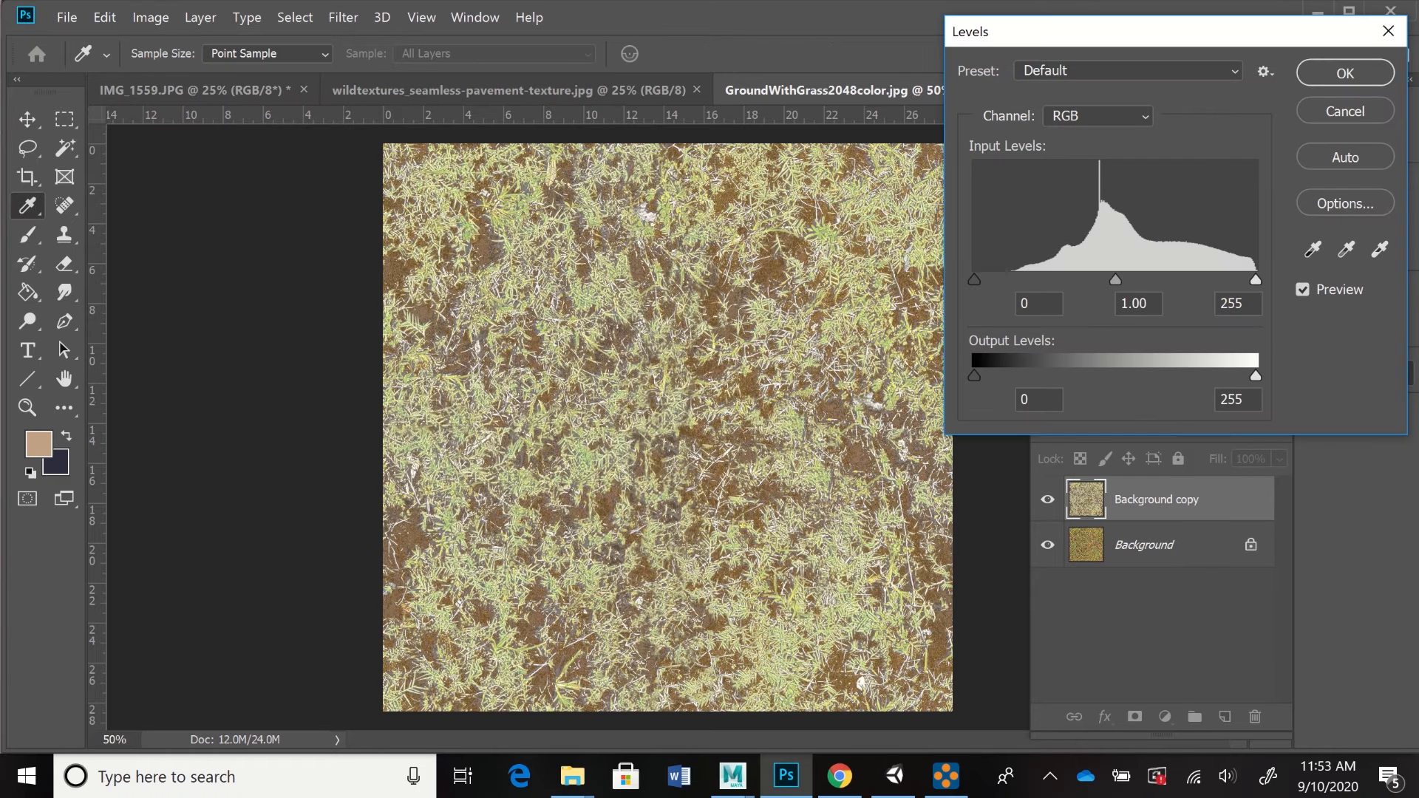
mouse_move(975, 279)
left_mouse_down()
mouse_move(1016, 280)
mouse_move(997, 279)
left_mouse_up()
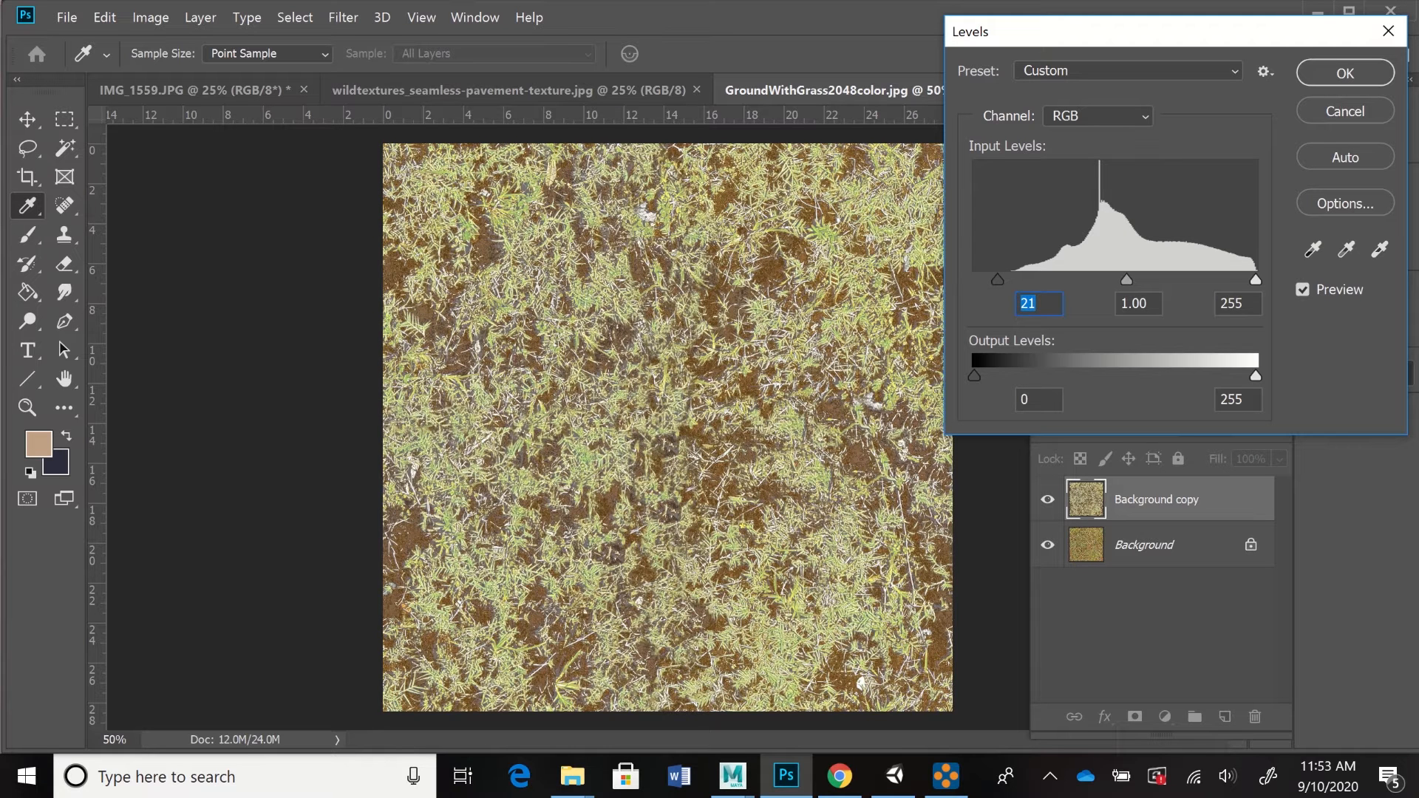
left_click_drag(1255, 280, 1250, 279)
left_click(1345, 72)
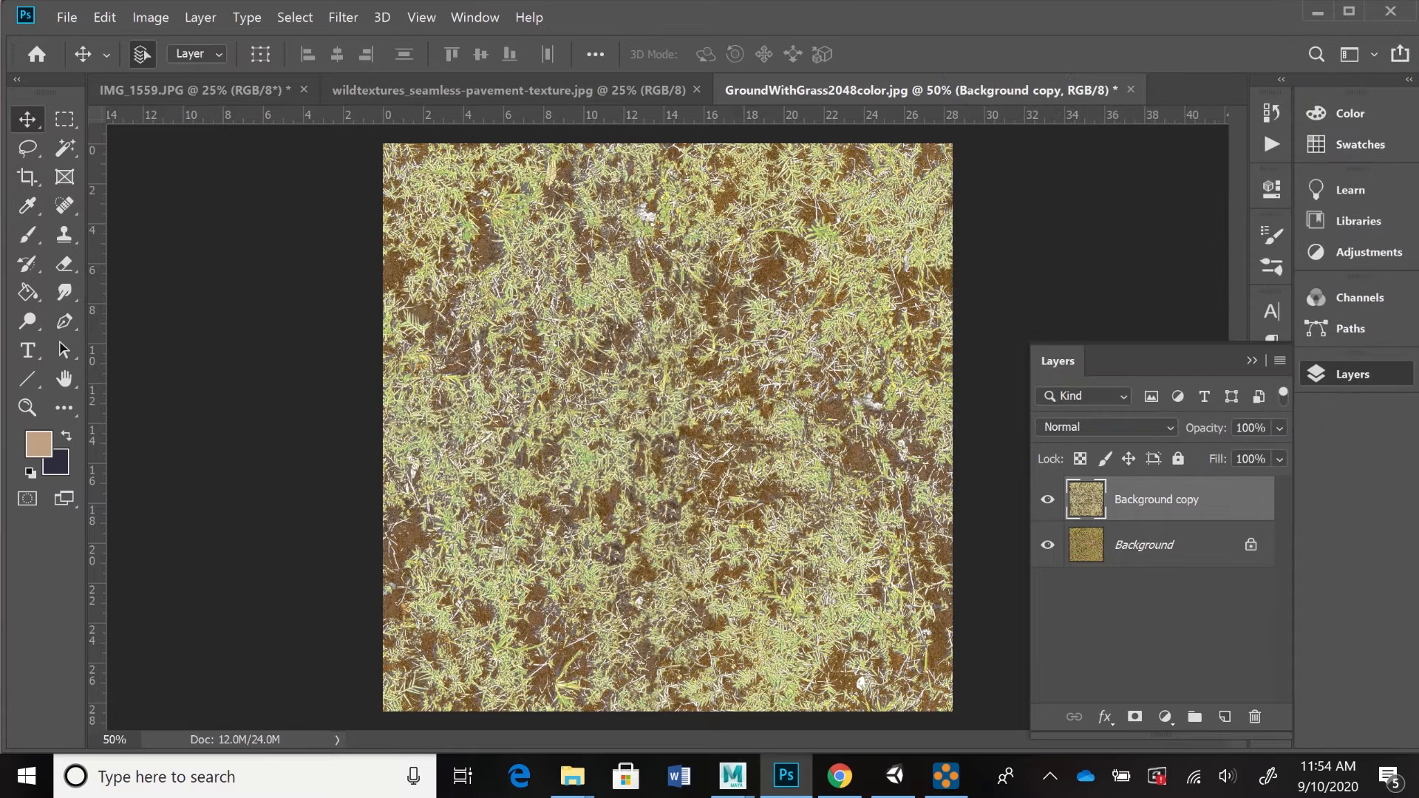
- Raise the contrast of the Background copy layer moderately with Brightness/Contrast, keeping brightness at 0
left_click(150, 17)
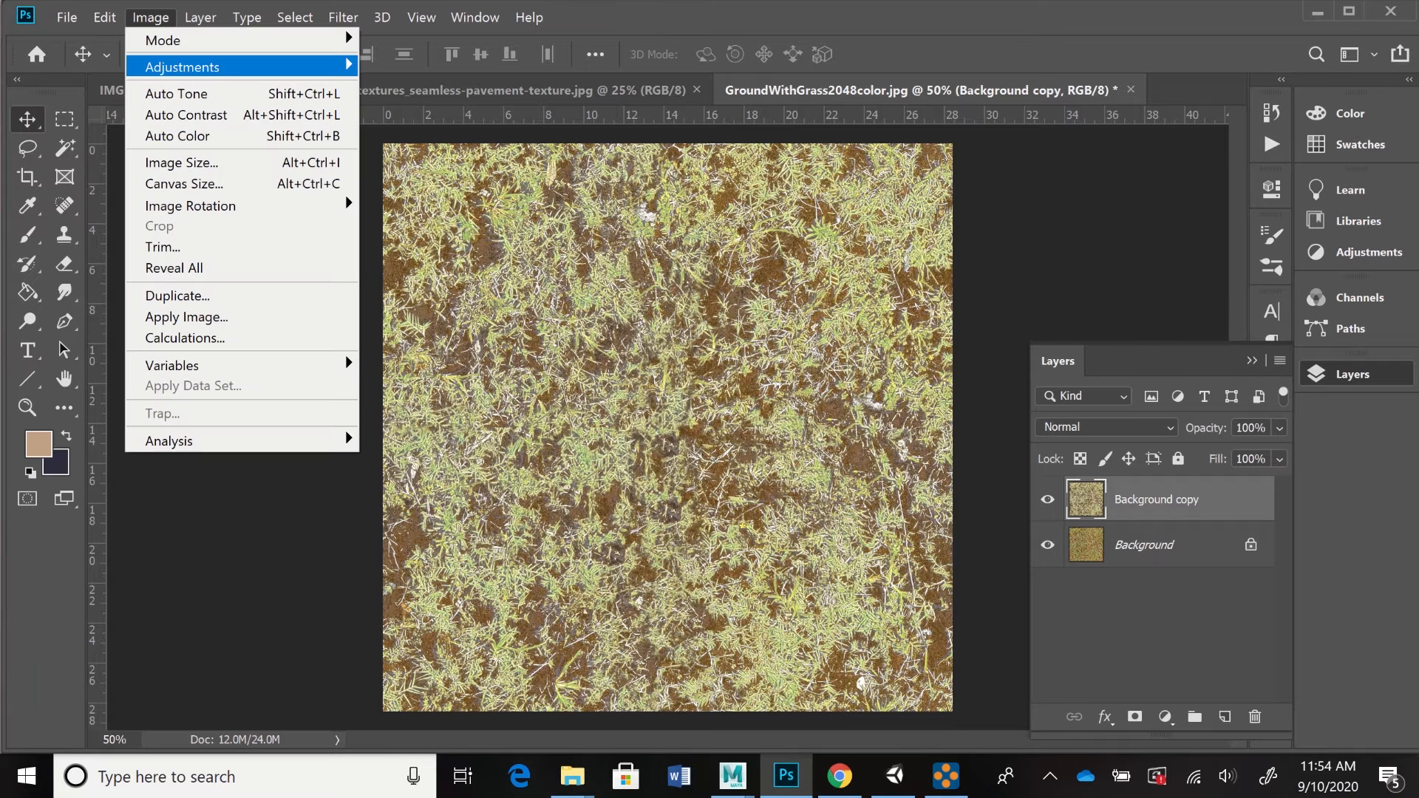
left_click(439, 67)
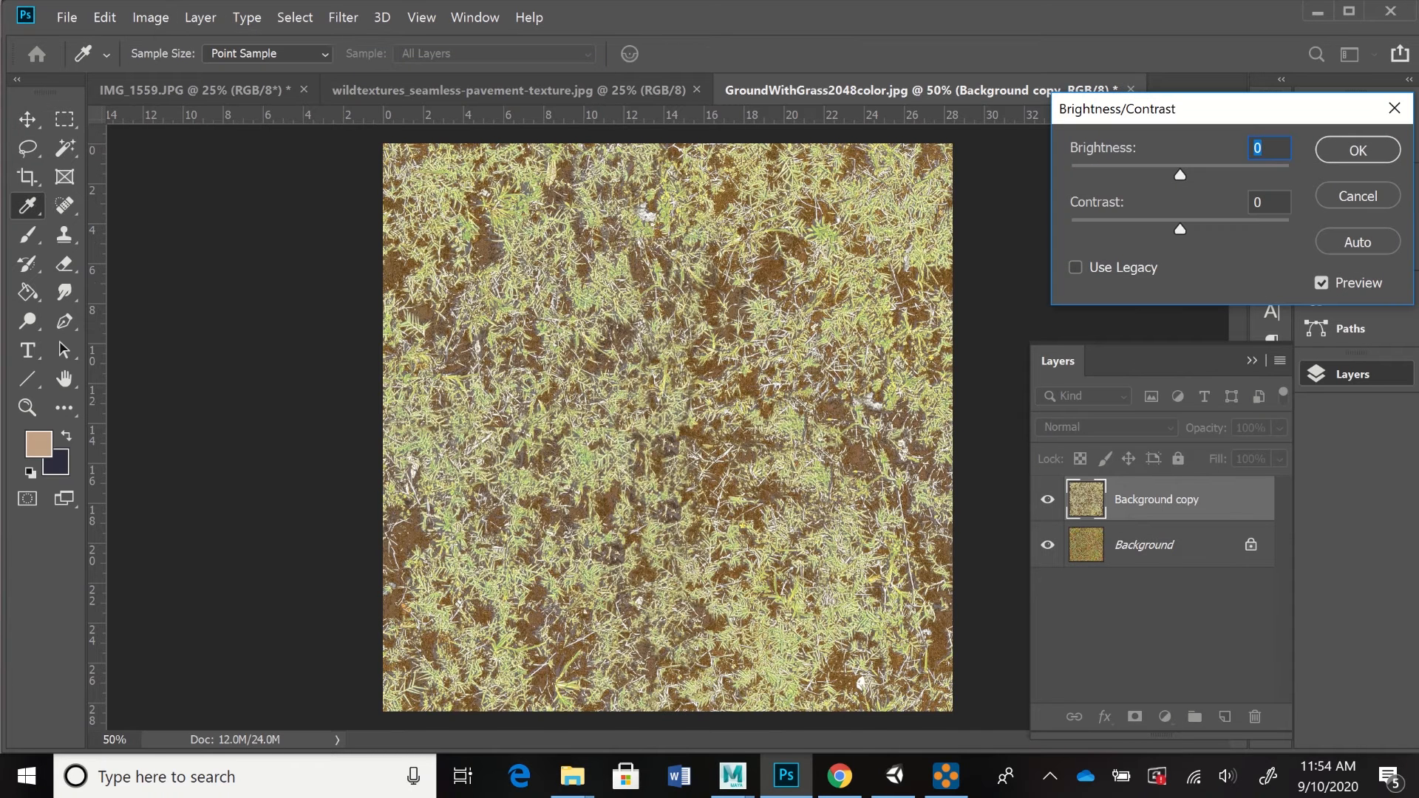
left_click_drag(1181, 230, 1210, 230)
left_click(1358, 150)
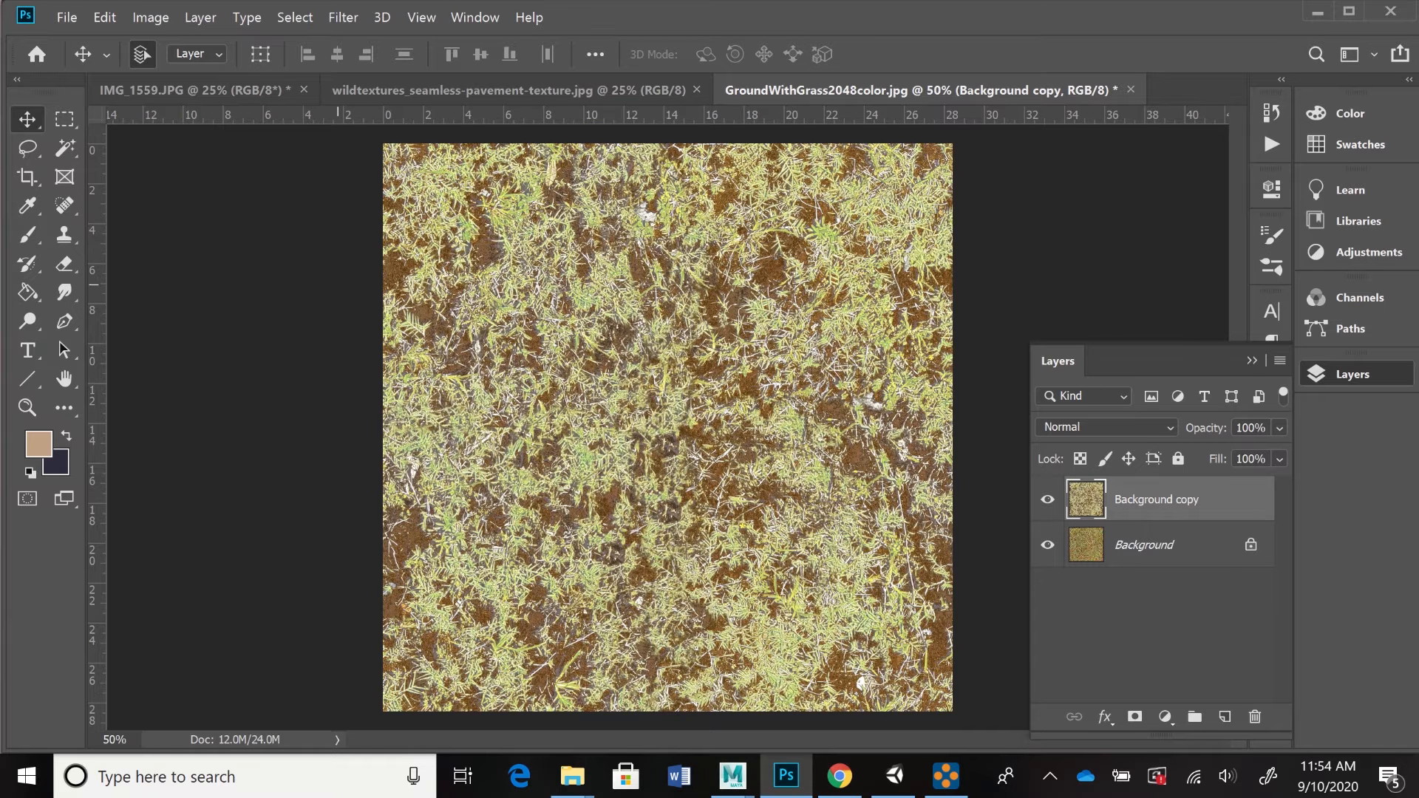
- Toggle the visibility of the Background copy layer to compare the adjusted texture with the original Background
left_click(1048, 500)
left_click(1048, 500)
left_click(1047, 499)
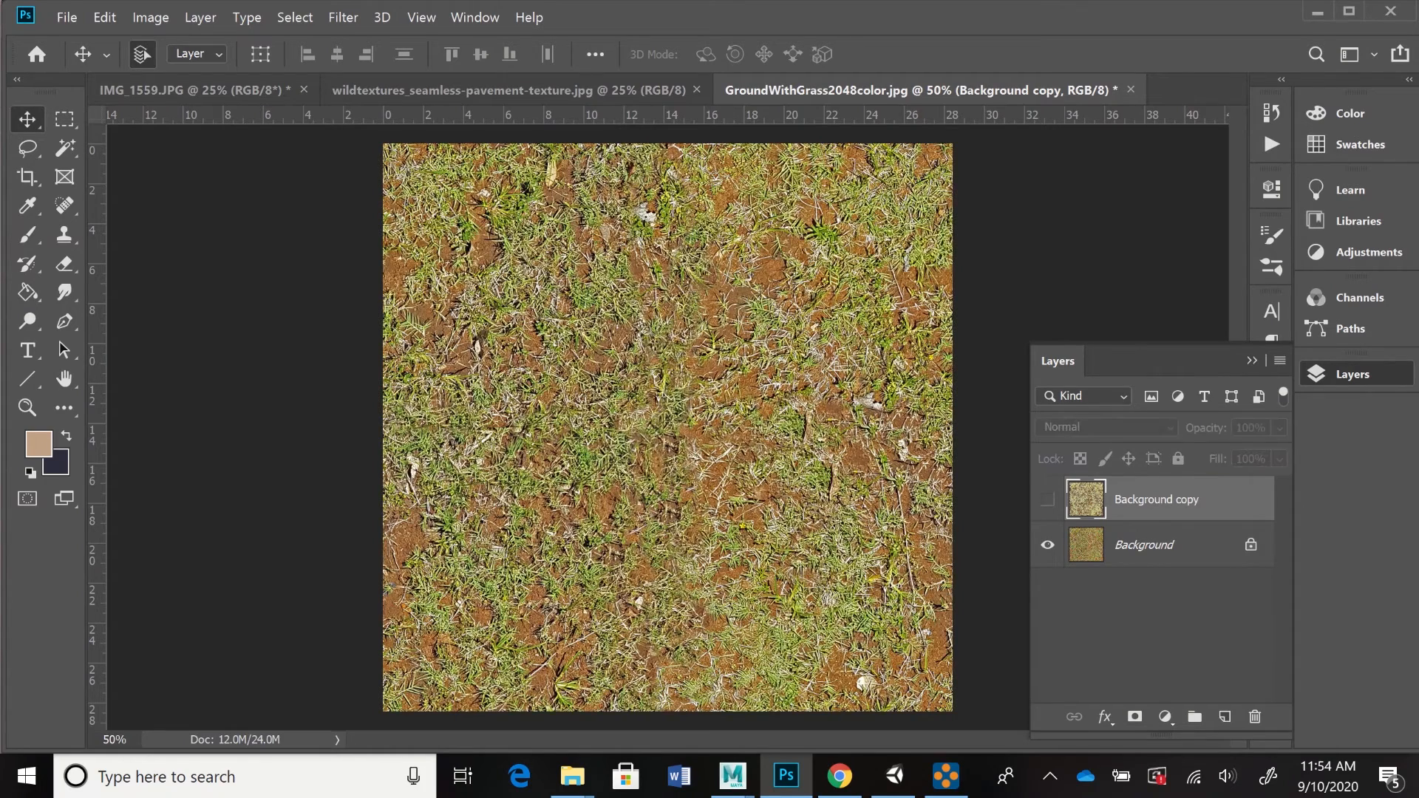
left_click(1047, 499)
left_click(1048, 499)
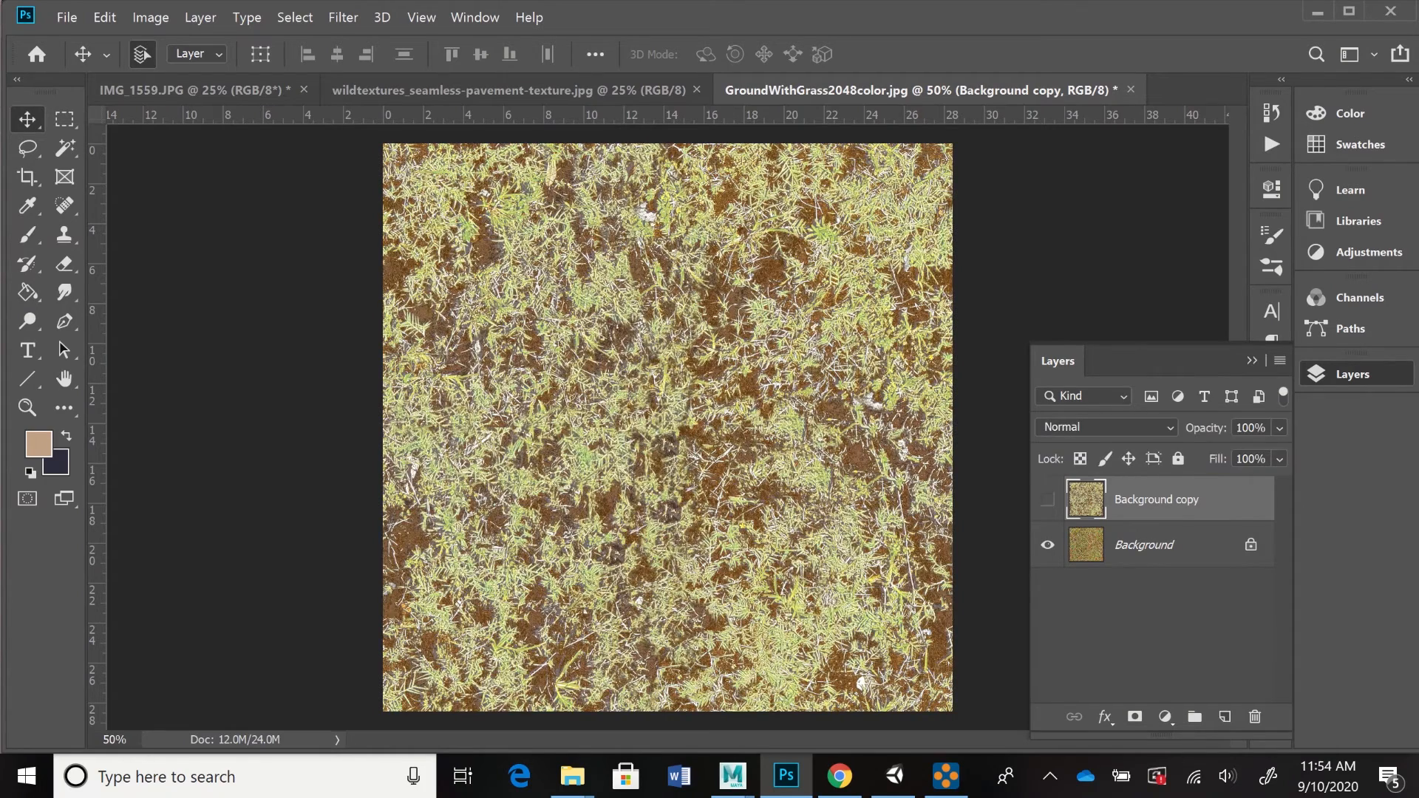
- Show the Background copy layer again and convert the image to Grayscale mode without flattening, discarding the color information
left_click(1047, 500)
left_click(200, 17)
mouse_move(150, 17)
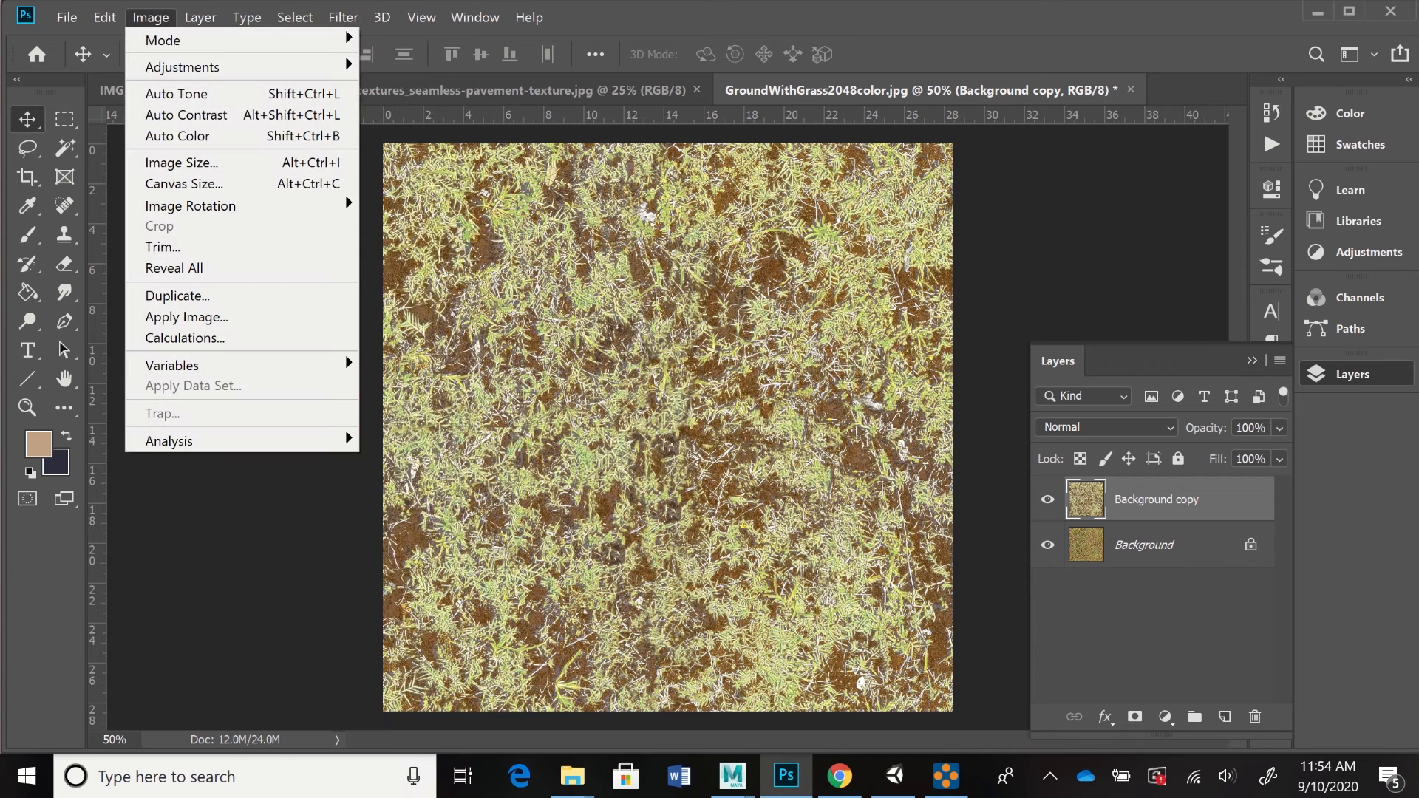
mouse_move(163, 40)
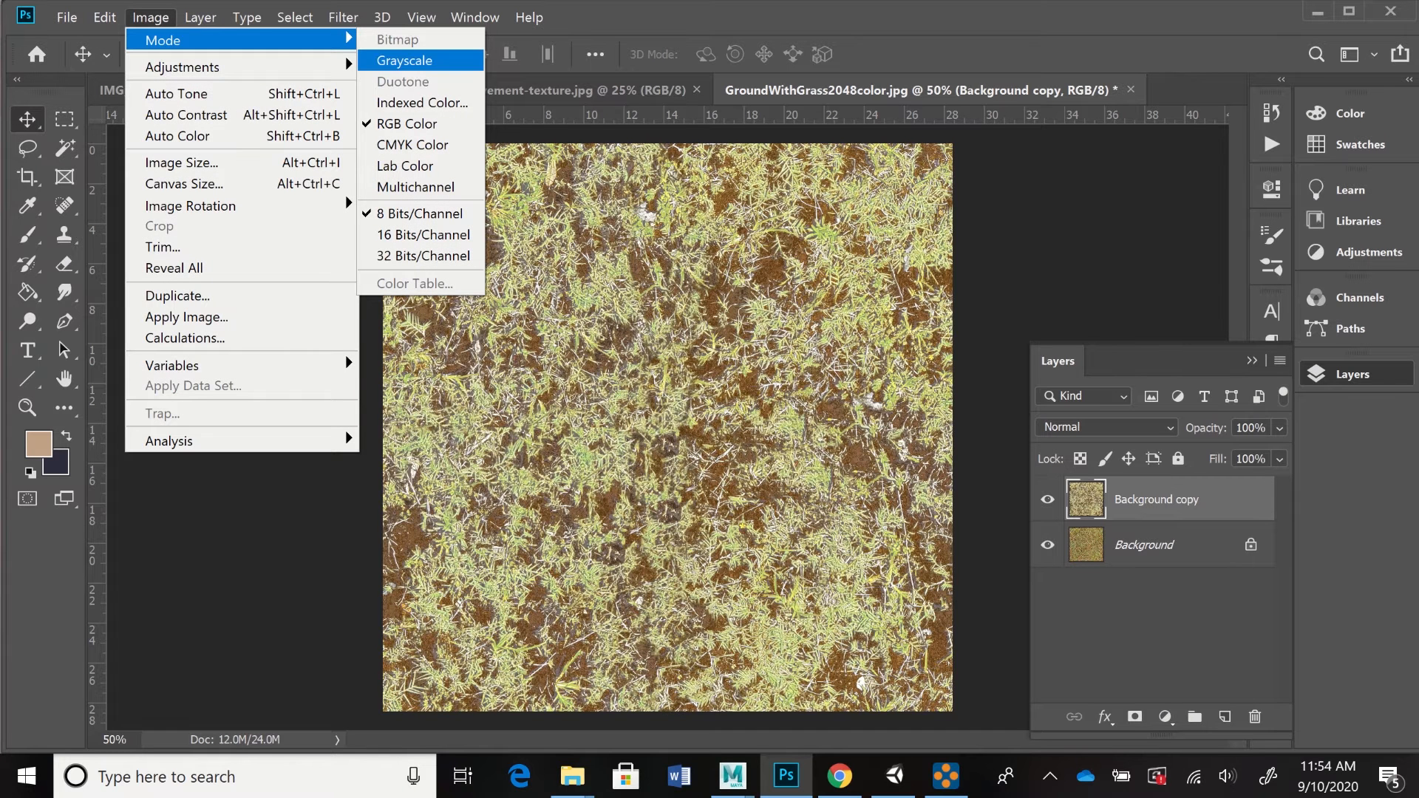
left_click(404, 60)
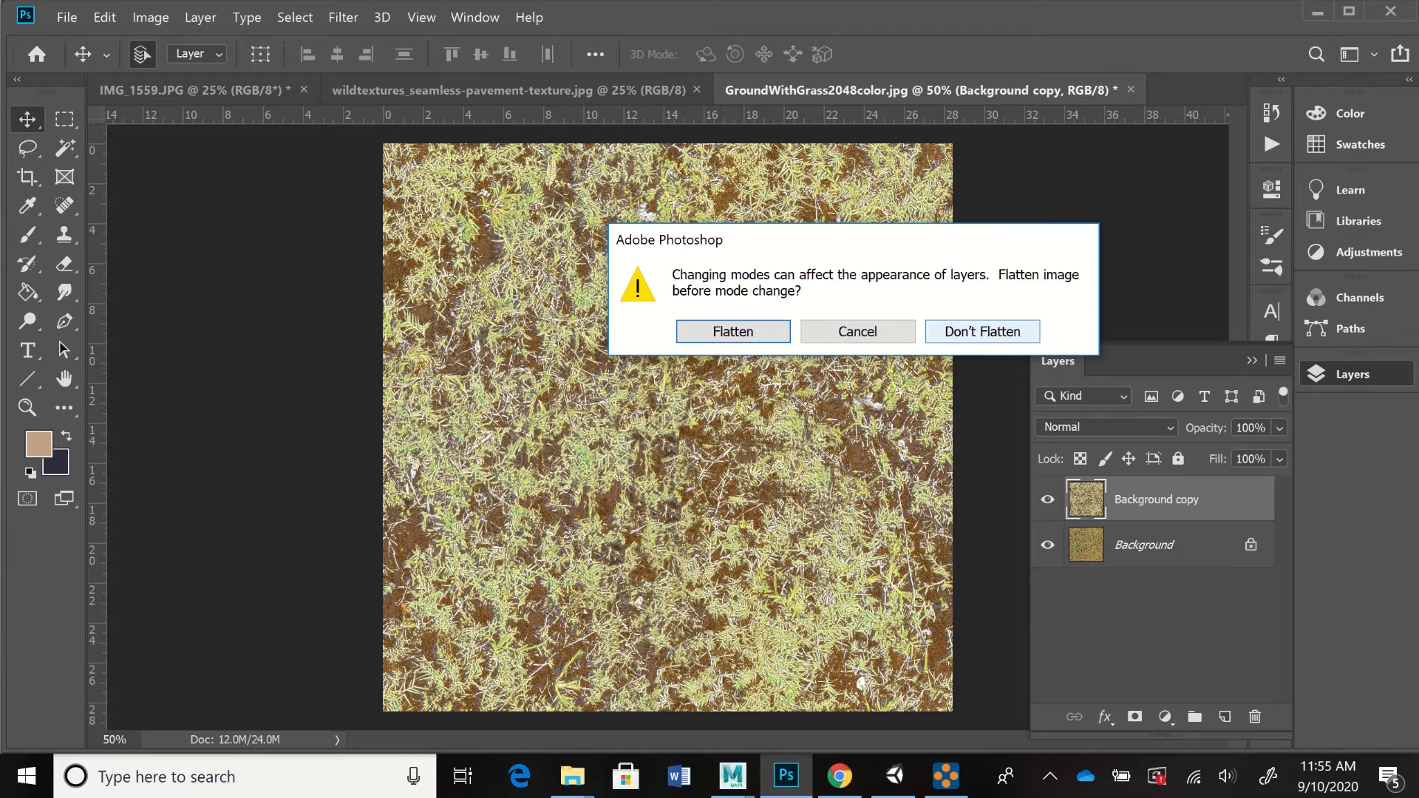
left_click(982, 331)
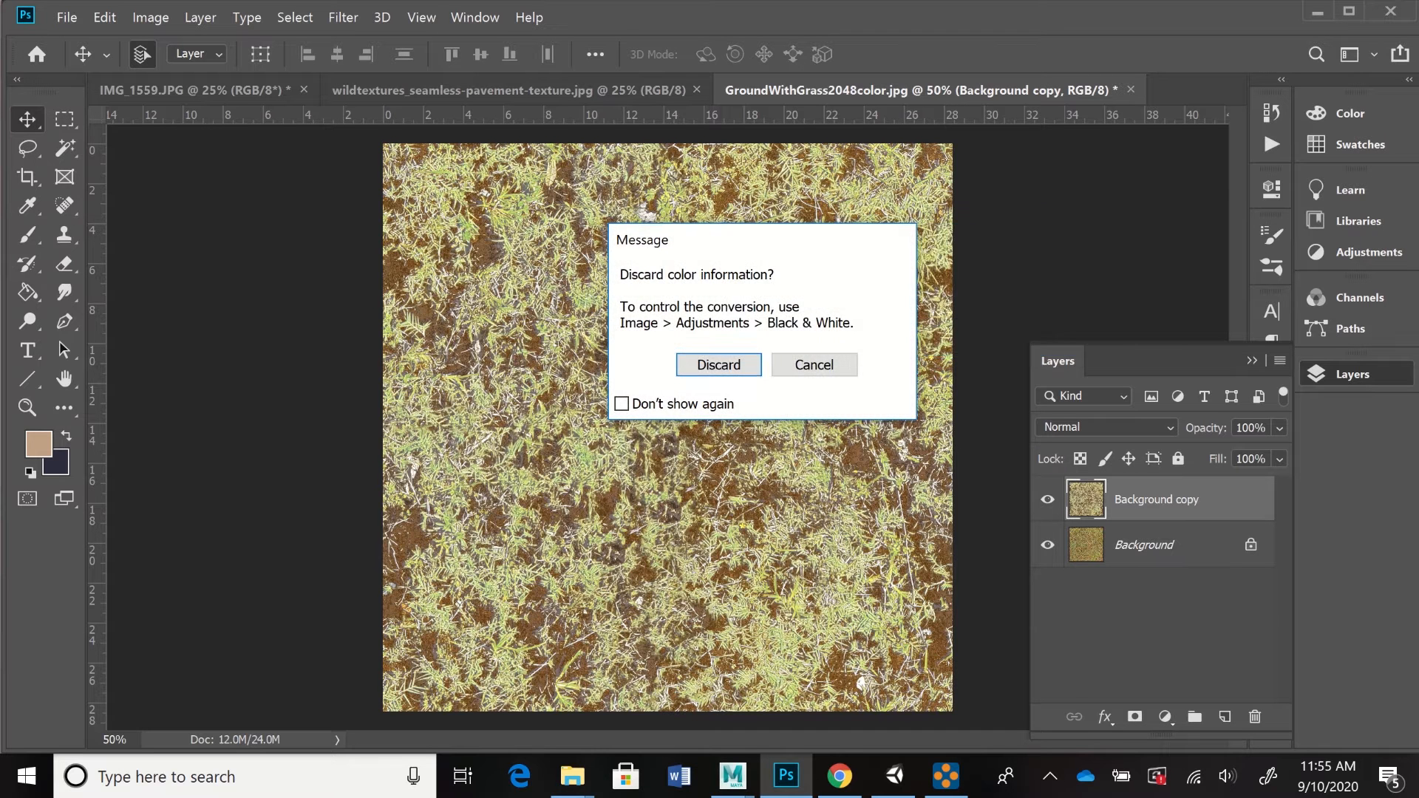
left_click(719, 363)
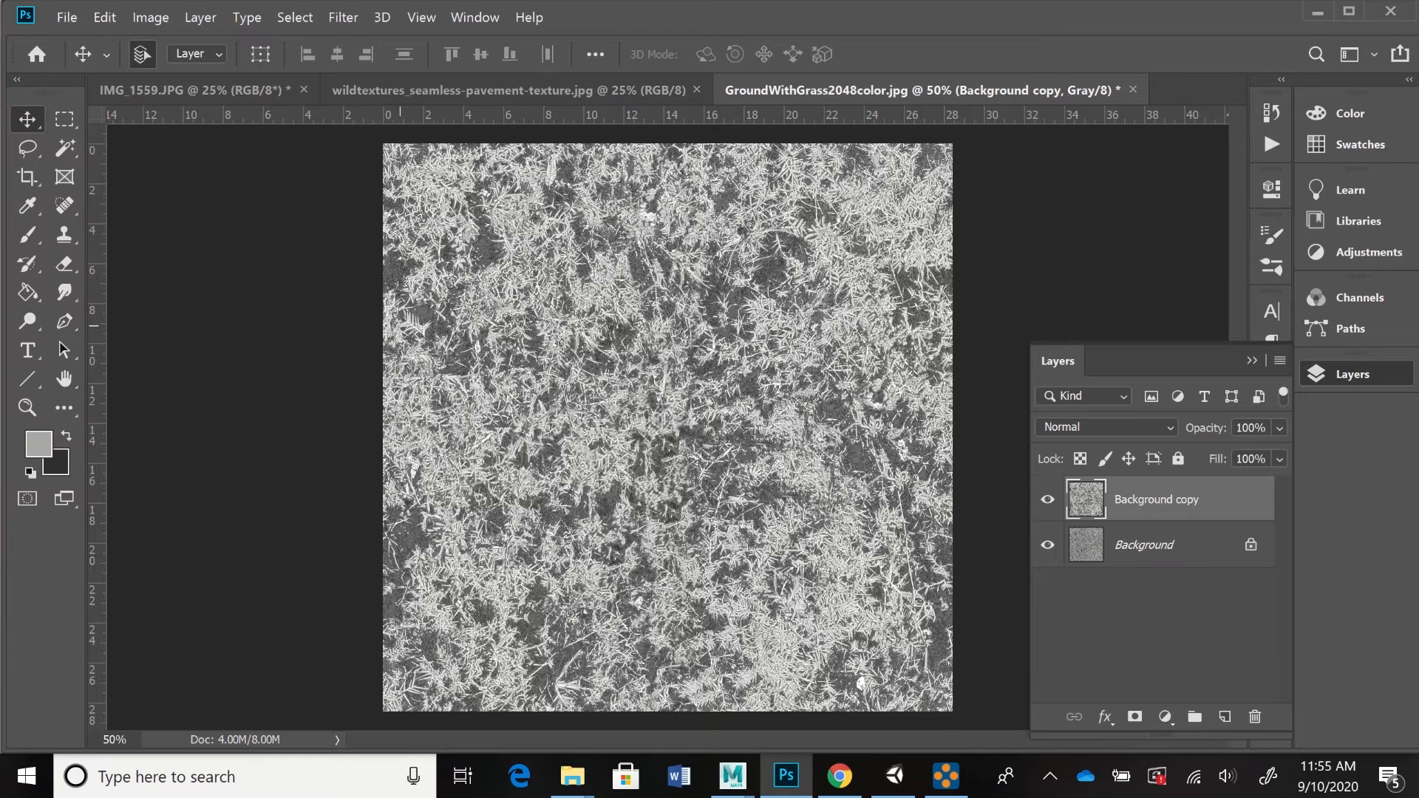
- Raise the contrast of the grayscale Background copy layer slightly with Brightness/Contrast, keeping brightness at 0
left_click(150, 17)
mouse_move(182, 67)
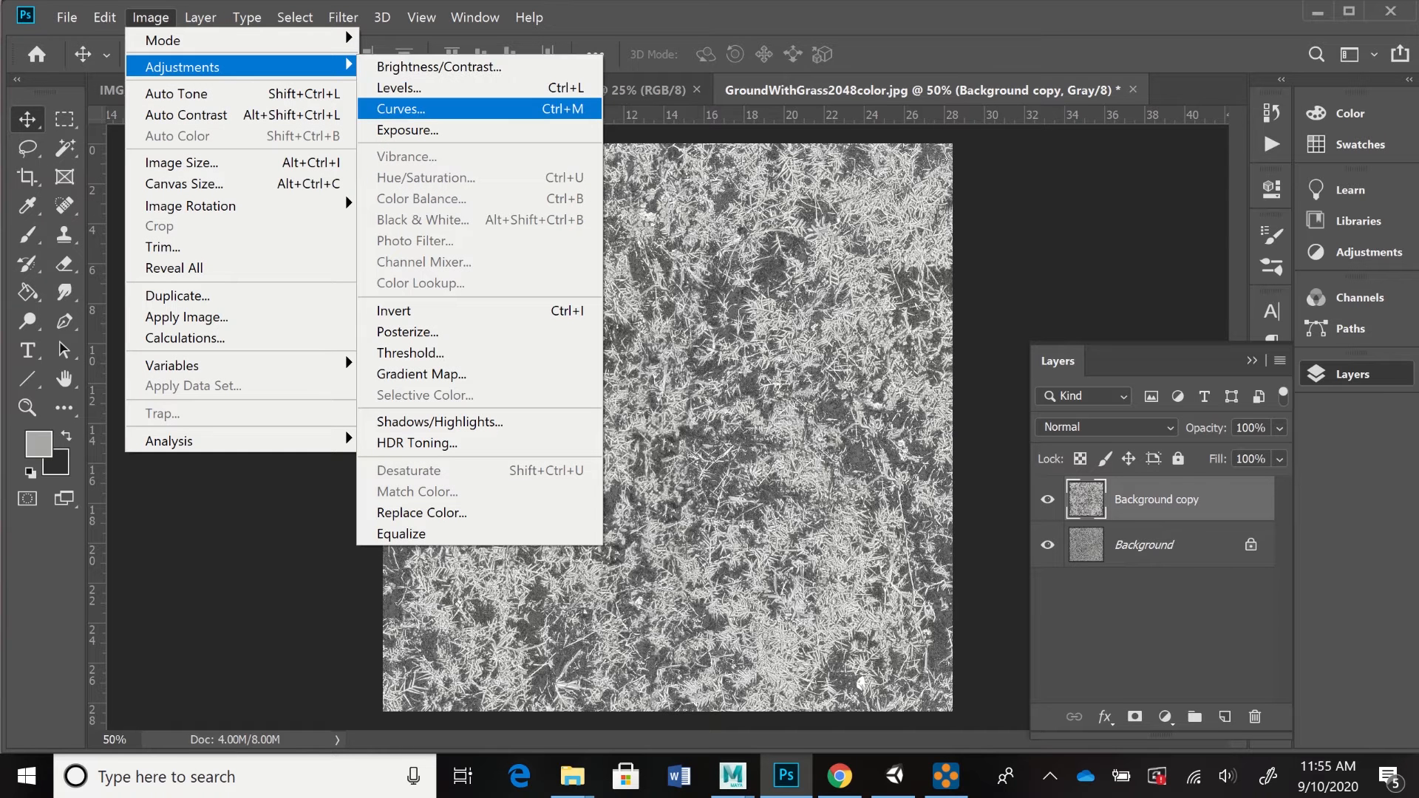
left_click(439, 66)
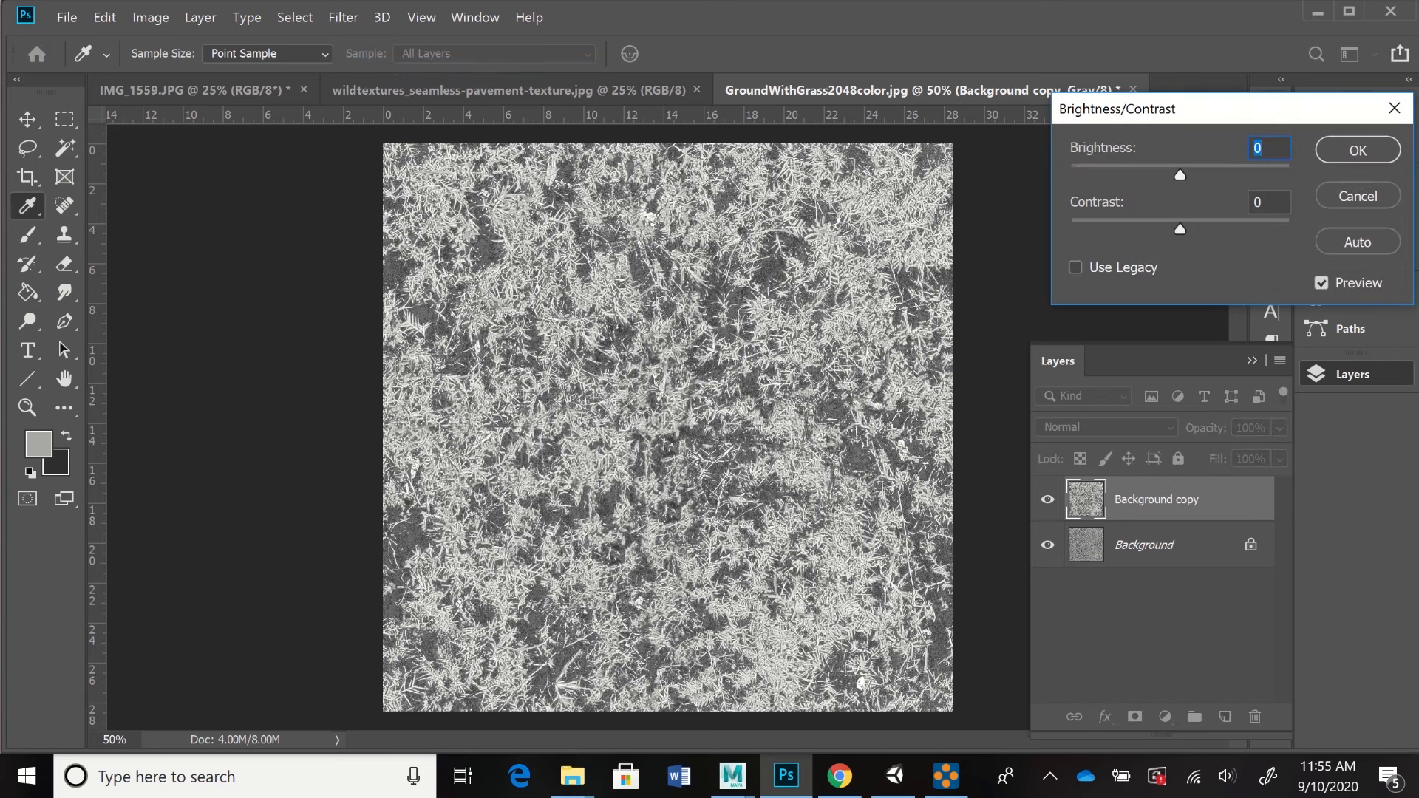
left_click_drag(1180, 229, 1196, 229)
left_click(1358, 150)
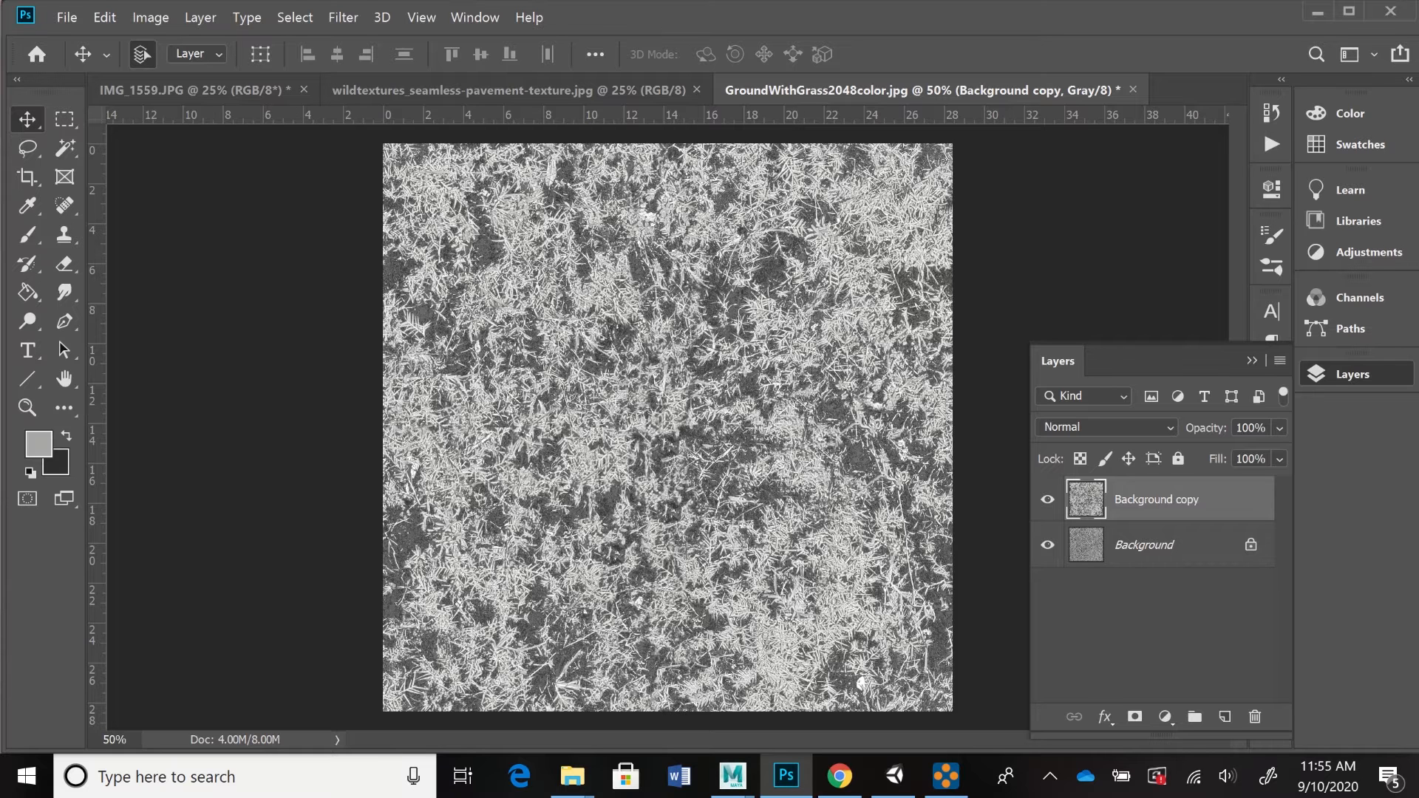
- Start generating a bump map from the Background copy layer and try contrast details of 15% low and 5% medium
left_click(343, 17)
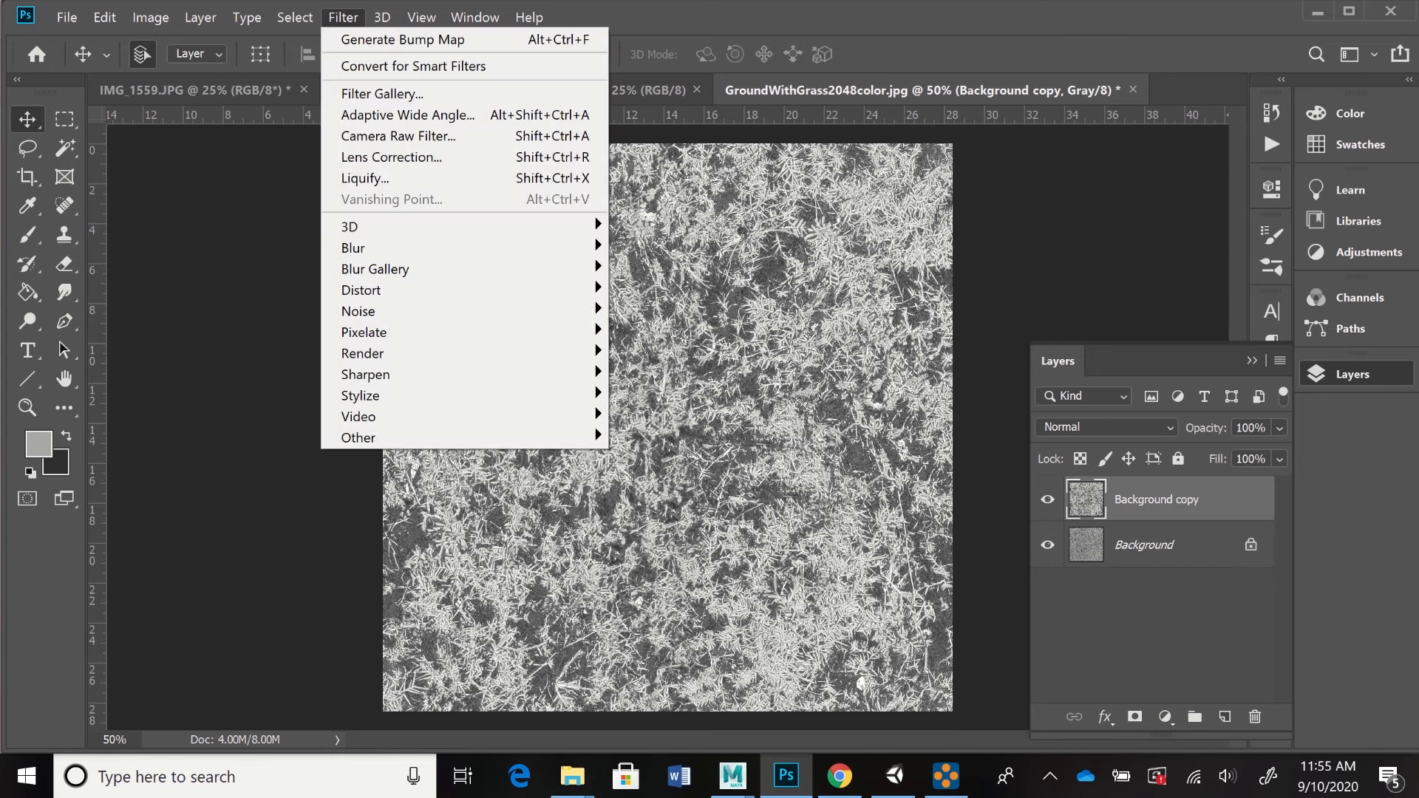
mouse_move(444, 226)
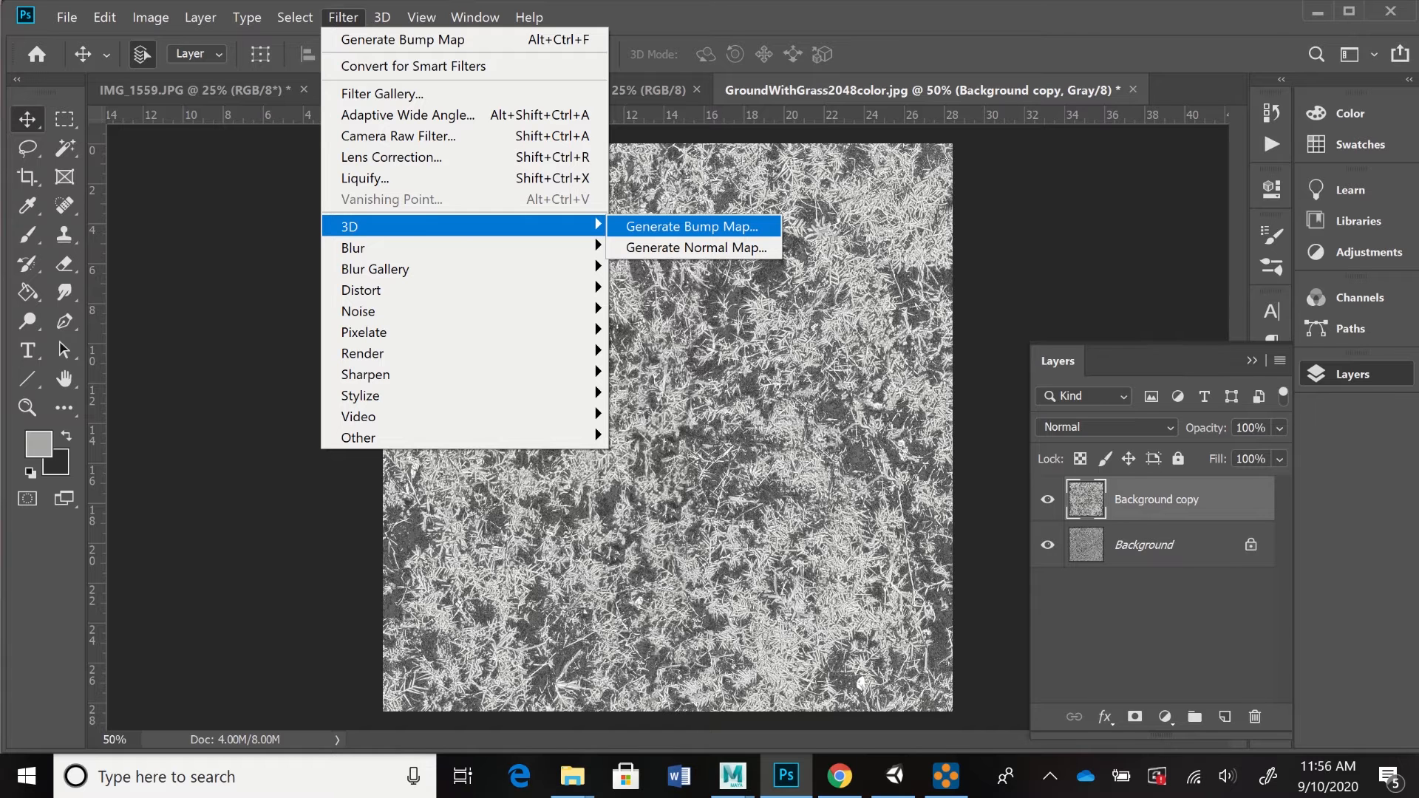
left_click(692, 227)
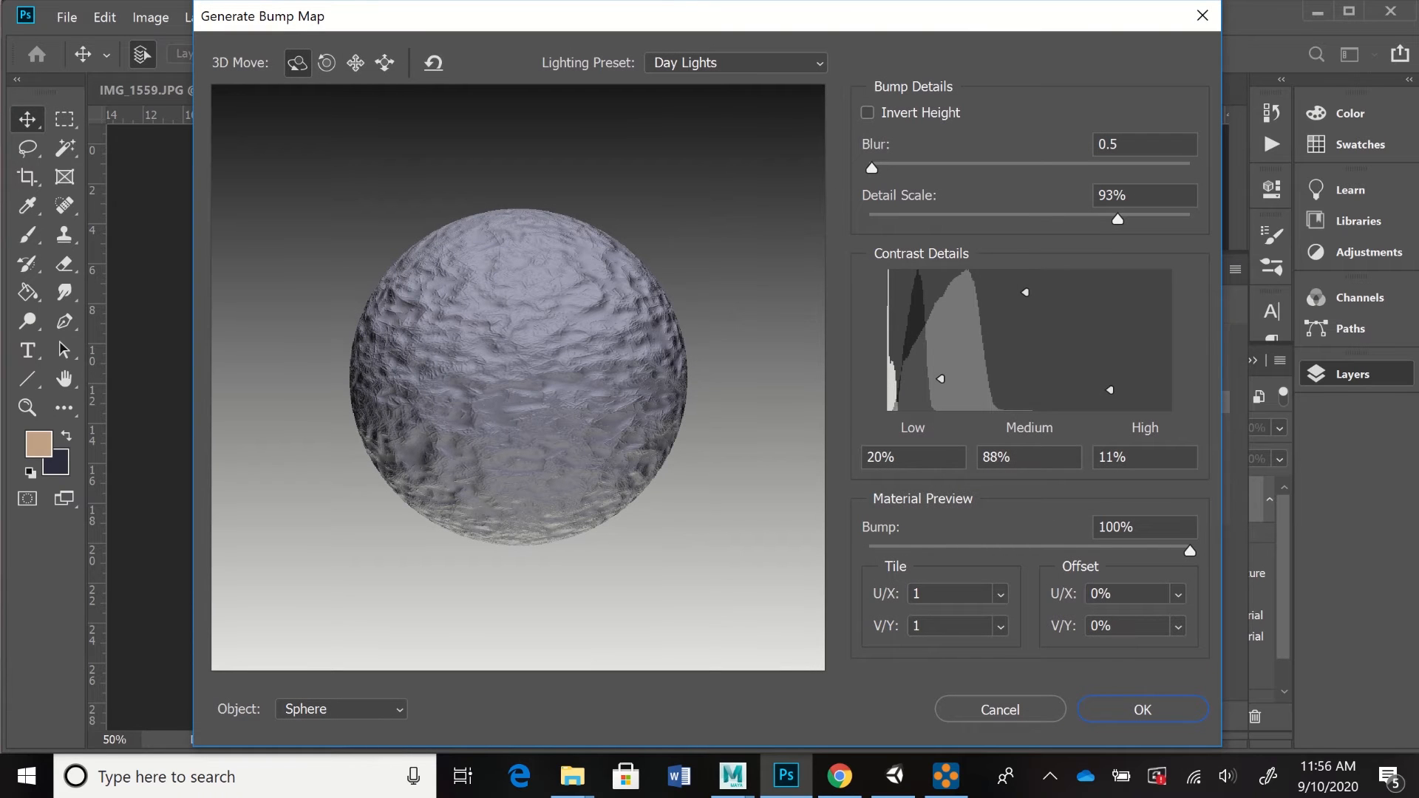
mouse_move(510, 362)
left_mouse_down()
mouse_move(555, 395)
mouse_move(502, 362)
mouse_move(540, 358)
mouse_move(506, 358)
mouse_move(539, 377)
mouse_move(521, 384)
mouse_move(490, 350)
left_mouse_up()
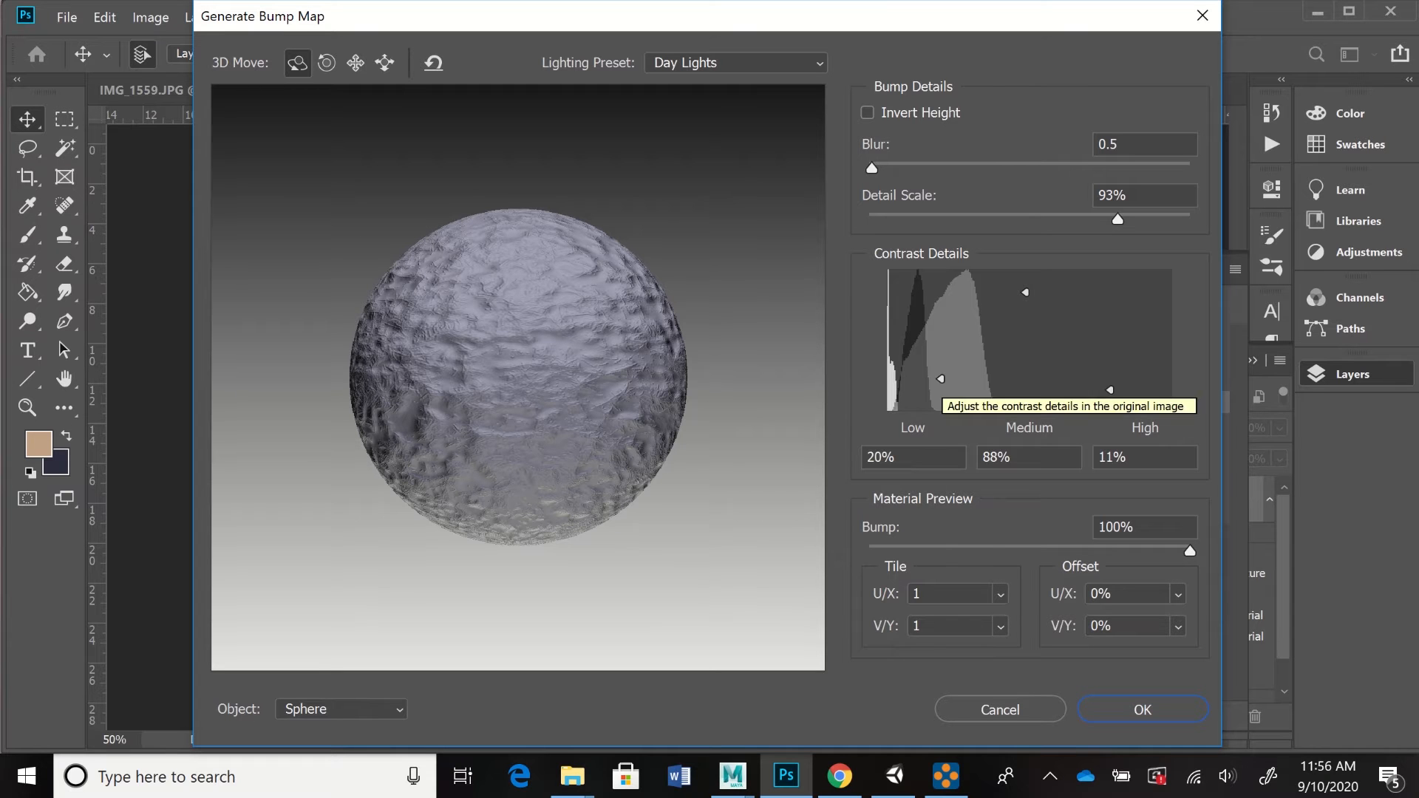
mouse_move(940, 379)
left_mouse_down()
mouse_move(941, 316)
mouse_move(941, 385)
left_mouse_up()
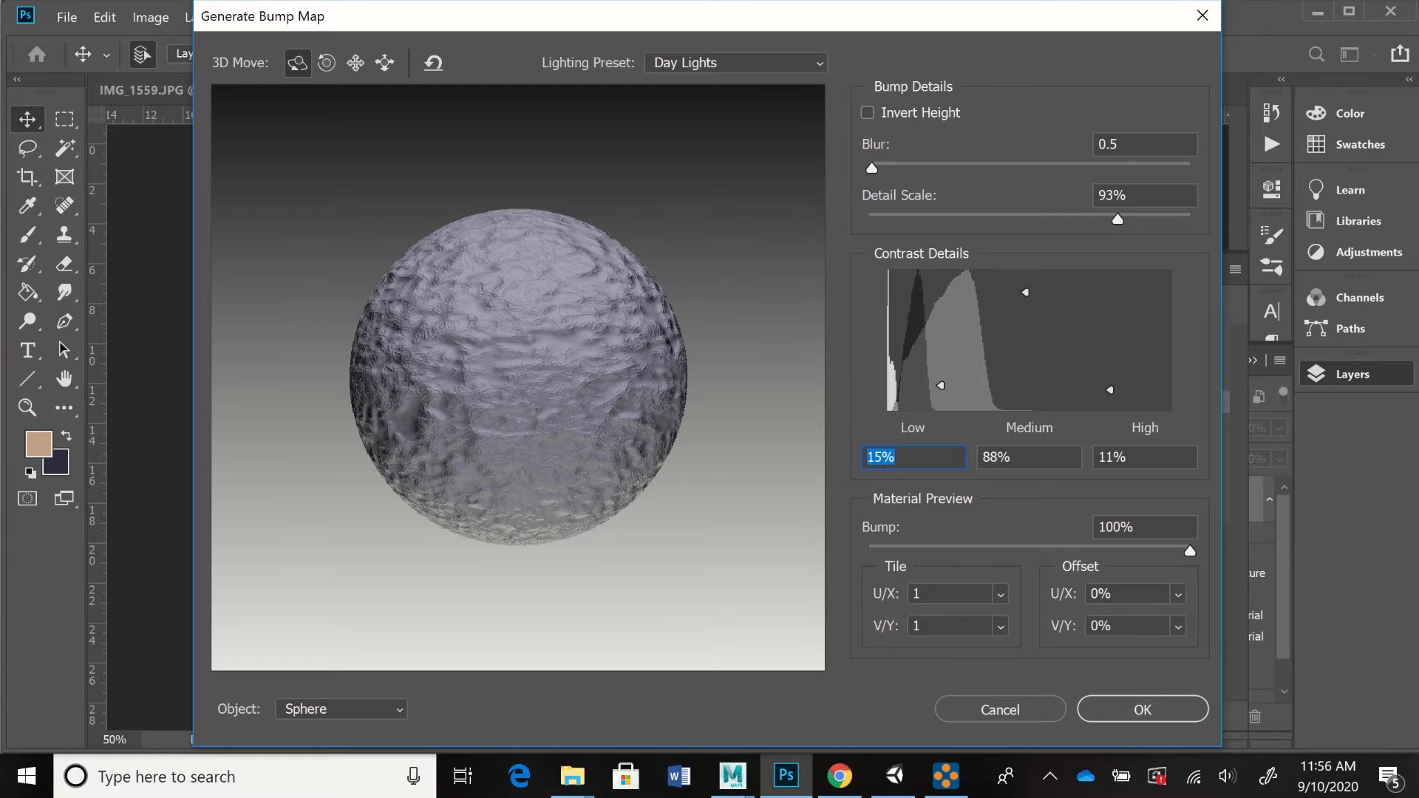
left_click_drag(1025, 292, 1025, 398)
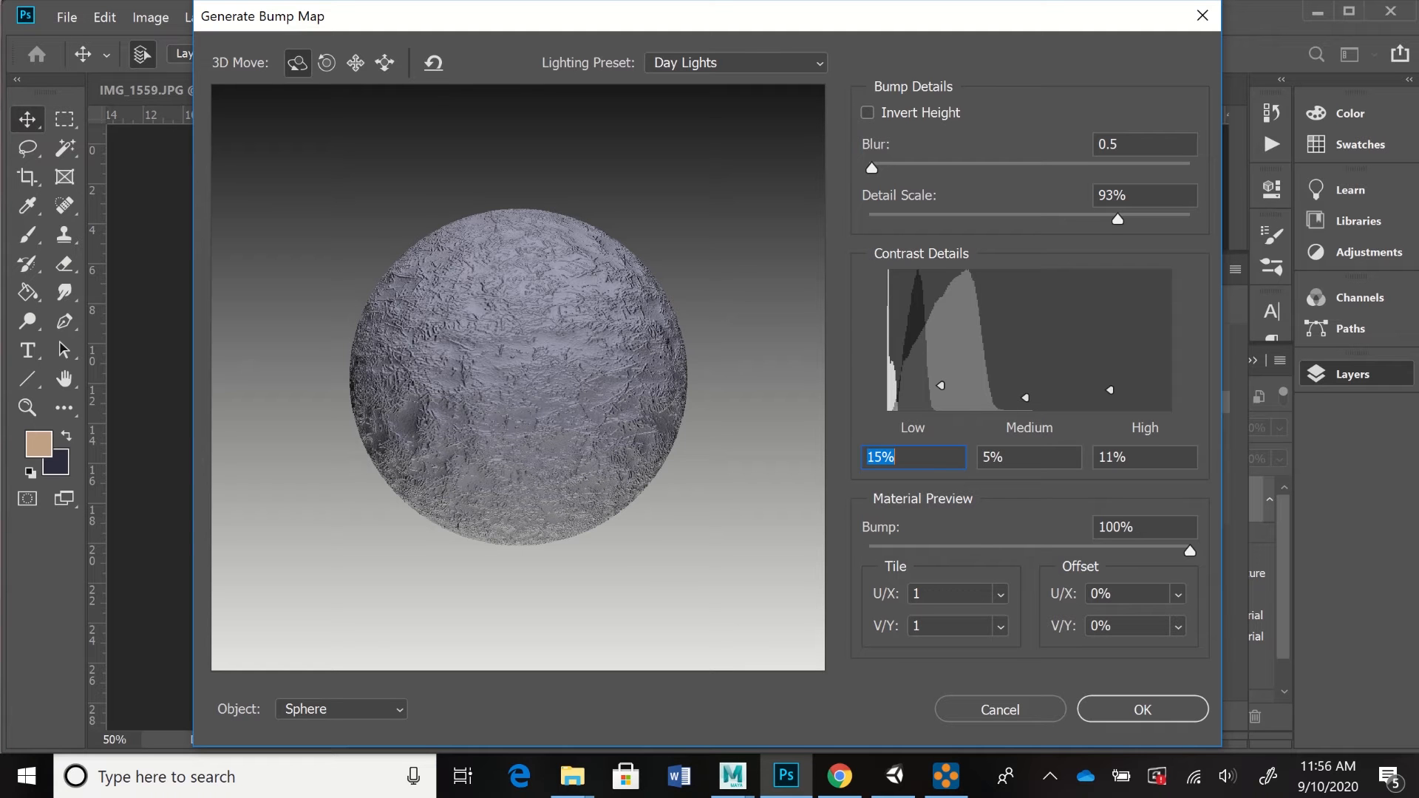
- Set the bump map's contrast details to 21% low, 89% medium and 10% high, and inspect the preview sphere from other angles
left_click_drag(1109, 390, 1026, 291)
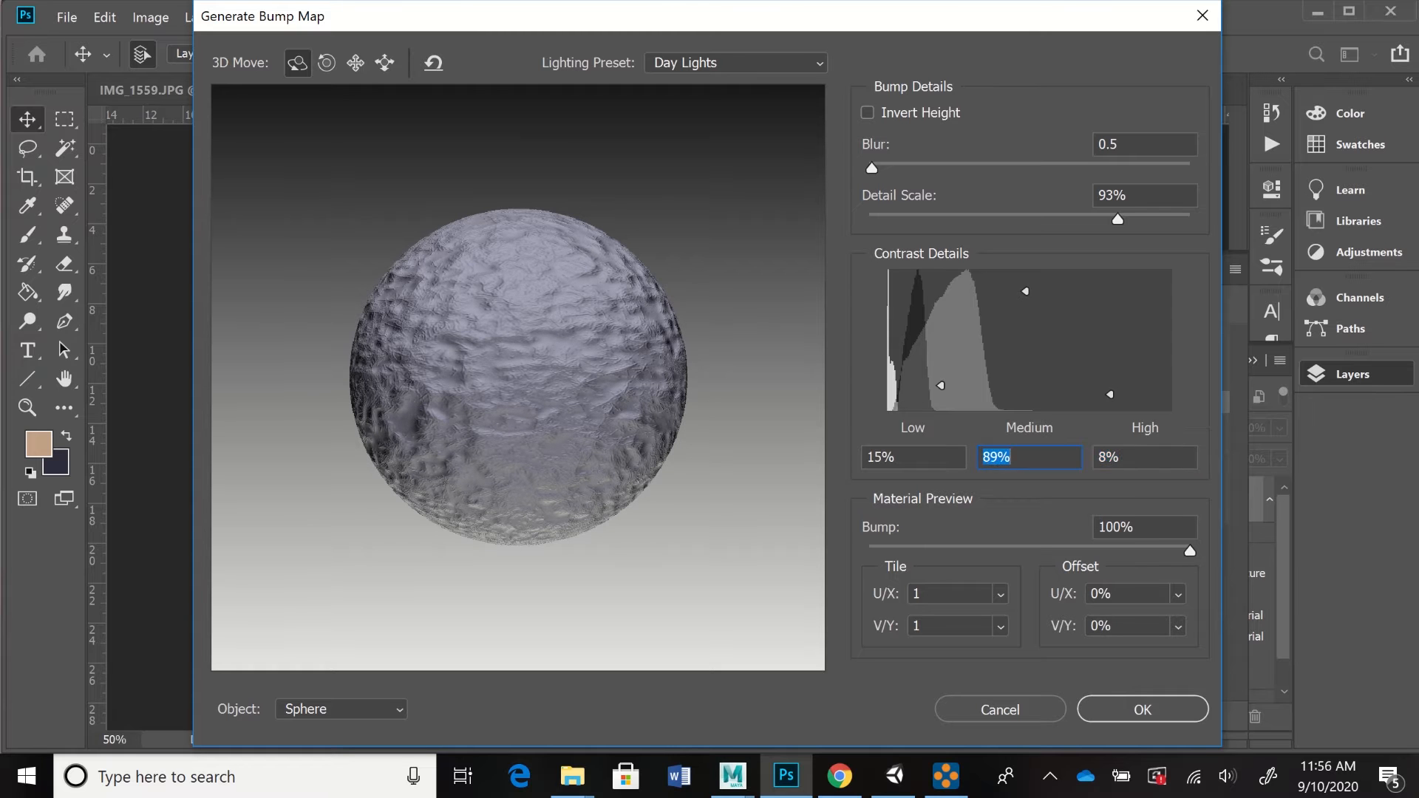
mouse_move(1109, 394)
left_mouse_down()
mouse_move(1109, 364)
mouse_move(1109, 391)
left_mouse_up()
key("Tab")
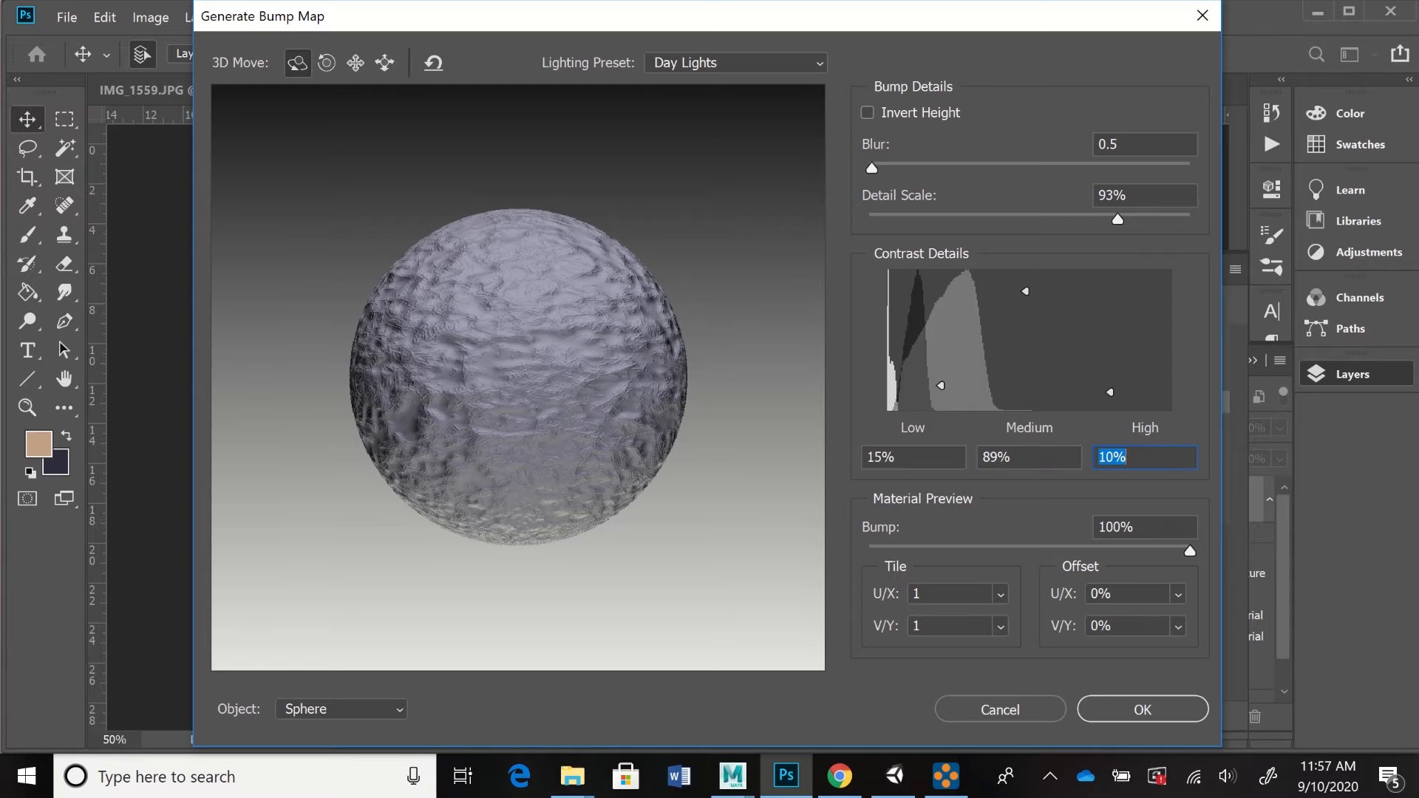
mouse_move(941, 385)
left_mouse_down()
mouse_move(941, 324)
mouse_move(941, 378)
left_mouse_up()
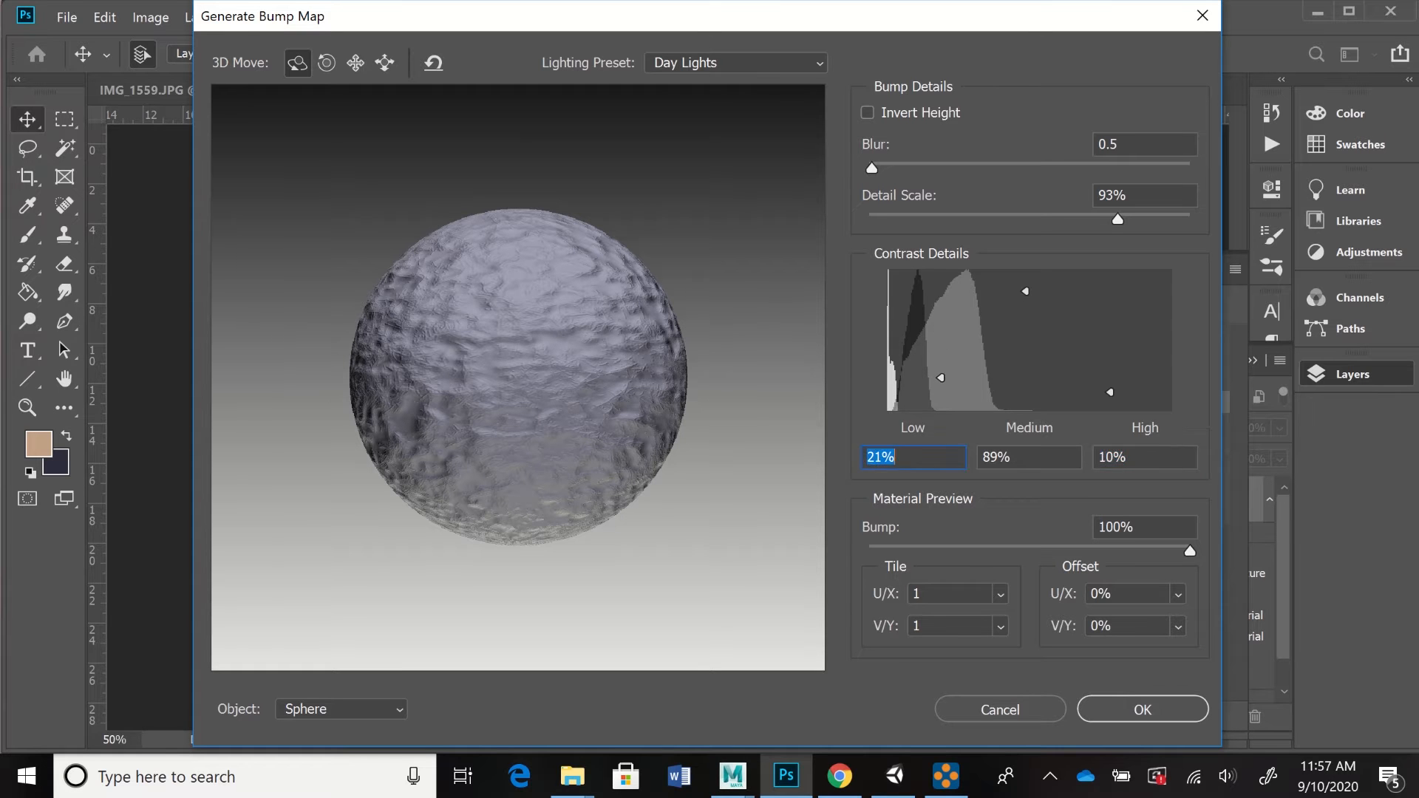
mouse_move(510, 377)
left_mouse_down()
mouse_move(606, 379)
mouse_move(517, 391)
mouse_move(551, 377)
mouse_move(517, 362)
mouse_move(554, 425)
mouse_move(491, 425)
mouse_move(517, 384)
left_mouse_up()
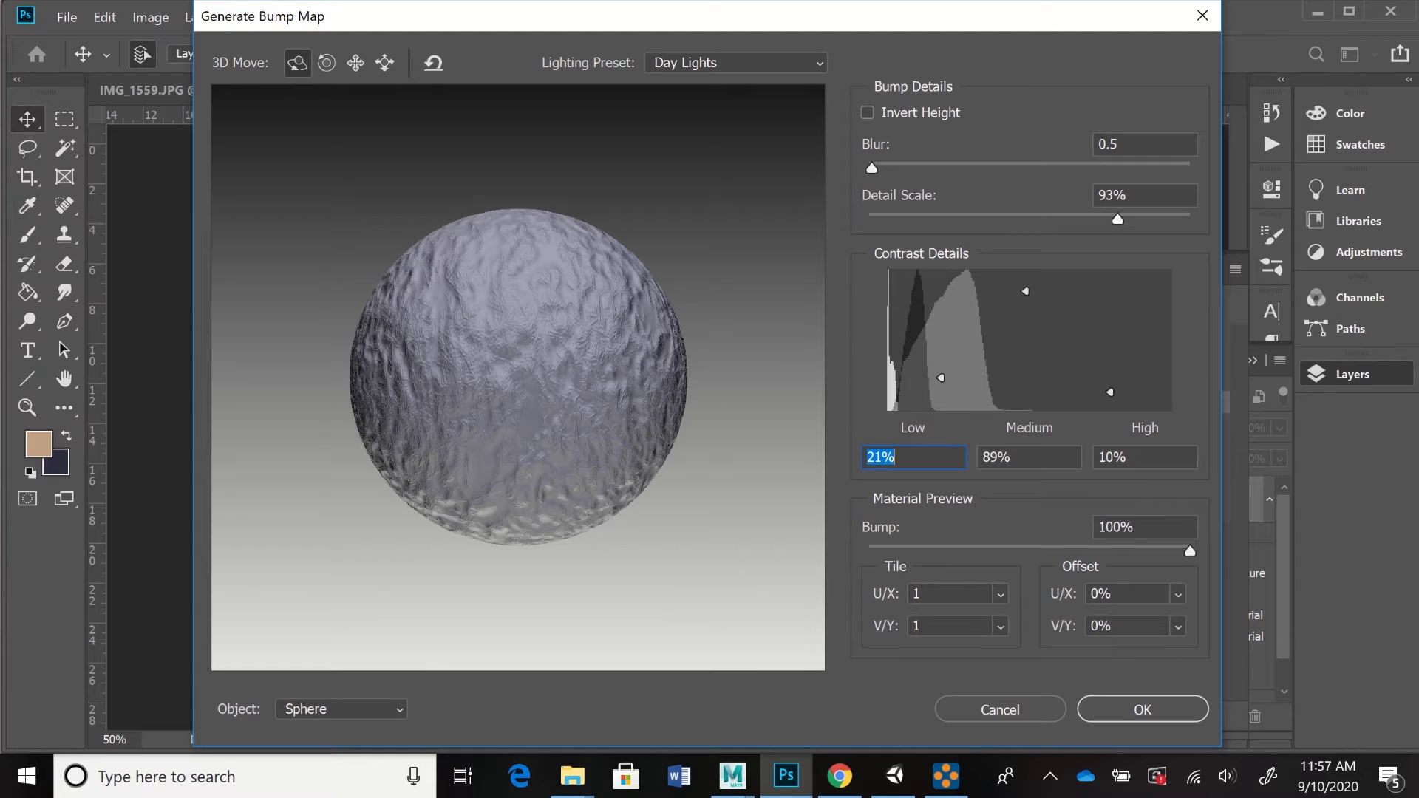
left_click_drag(518, 385, 536, 359)
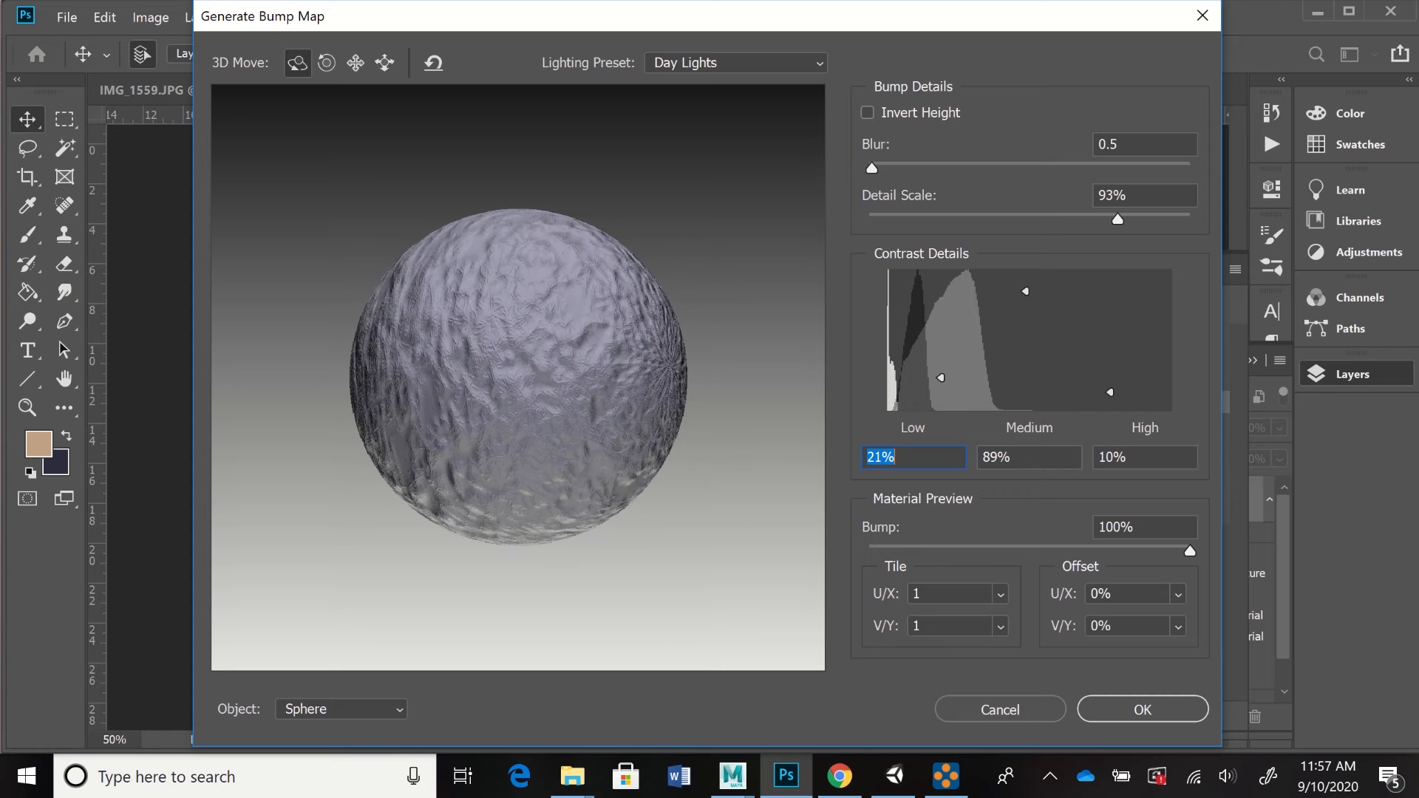
- Raise the bump map's low contrast detail to 32%
key("Up")
key("Up")
key("Up")
key("Up")
key("Up")
key("Up")
key("Up")
key("Up")
key("Up")
key("Up")
key("Up")
key("Up")
key("Up")
key("Up")
key("Up")
key("Up")
key("Up")
key("Up")
key("Up")
key("Up")
key("Up")
key("Up")
key("Up")
mouse_move(941, 341)
left_mouse_down()
mouse_move(941, 357)
mouse_move(941, 302)
mouse_move(941, 363)
left_mouse_up()
double_click(868, 457)
- Set the bump map's medium contrast detail to 85% and the high contrast detail to 12%, checking the rotated preview sphere
mouse_move(1025, 291)
left_mouse_down()
mouse_move(1026, 371)
mouse_move(1025, 295)
left_mouse_up()
key("Tab")
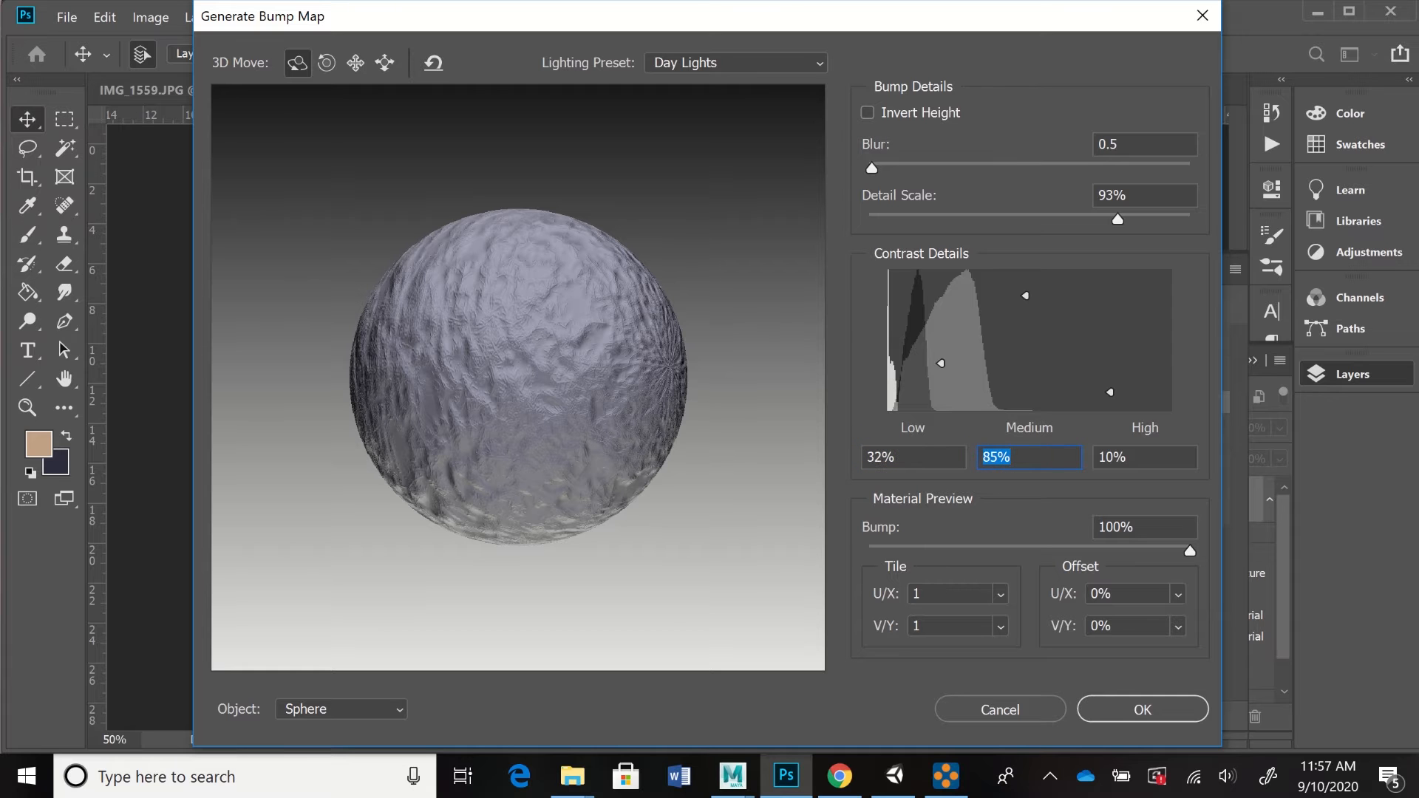
mouse_move(1109, 392)
left_mouse_down()
mouse_move(1110, 326)
mouse_move(1109, 389)
left_mouse_up()
left_click_drag(1109, 388, 1109, 389)
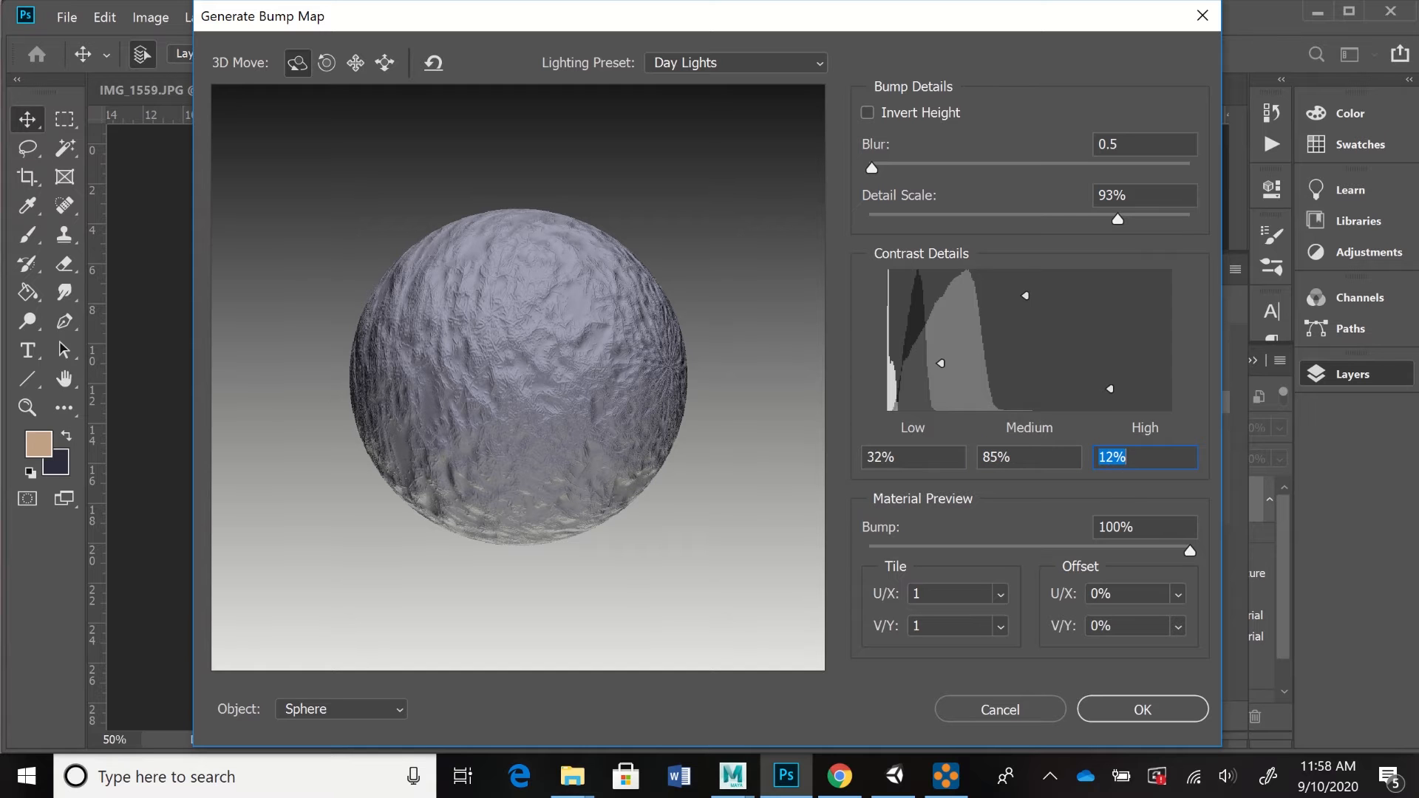
left_click_drag(517, 377, 524, 443)
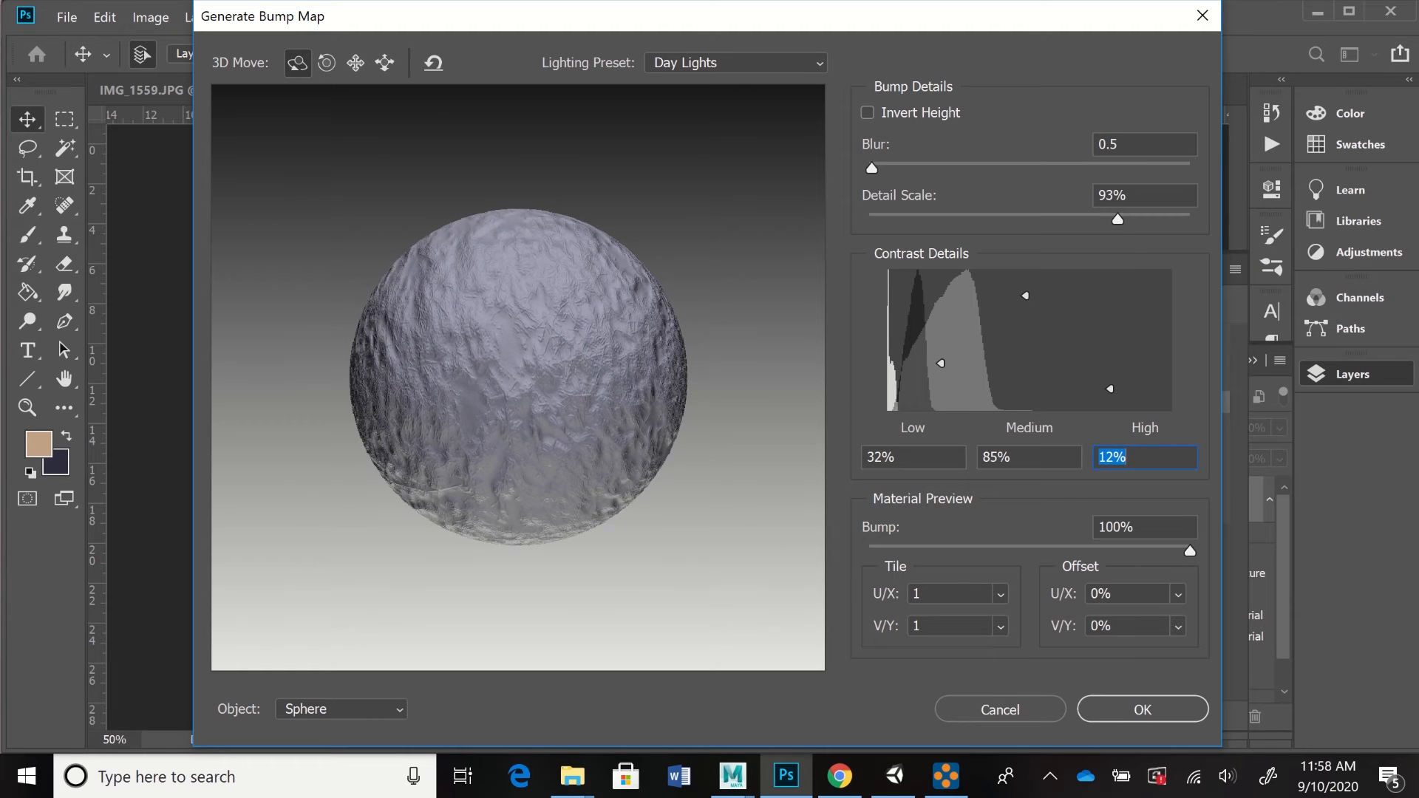
- Set the bump map's detail scale to 91%, apply the filter, and put away the 3D object settings
left_click_drag(1118, 219, 1061, 220)
left_click_drag(1061, 219, 1115, 220)
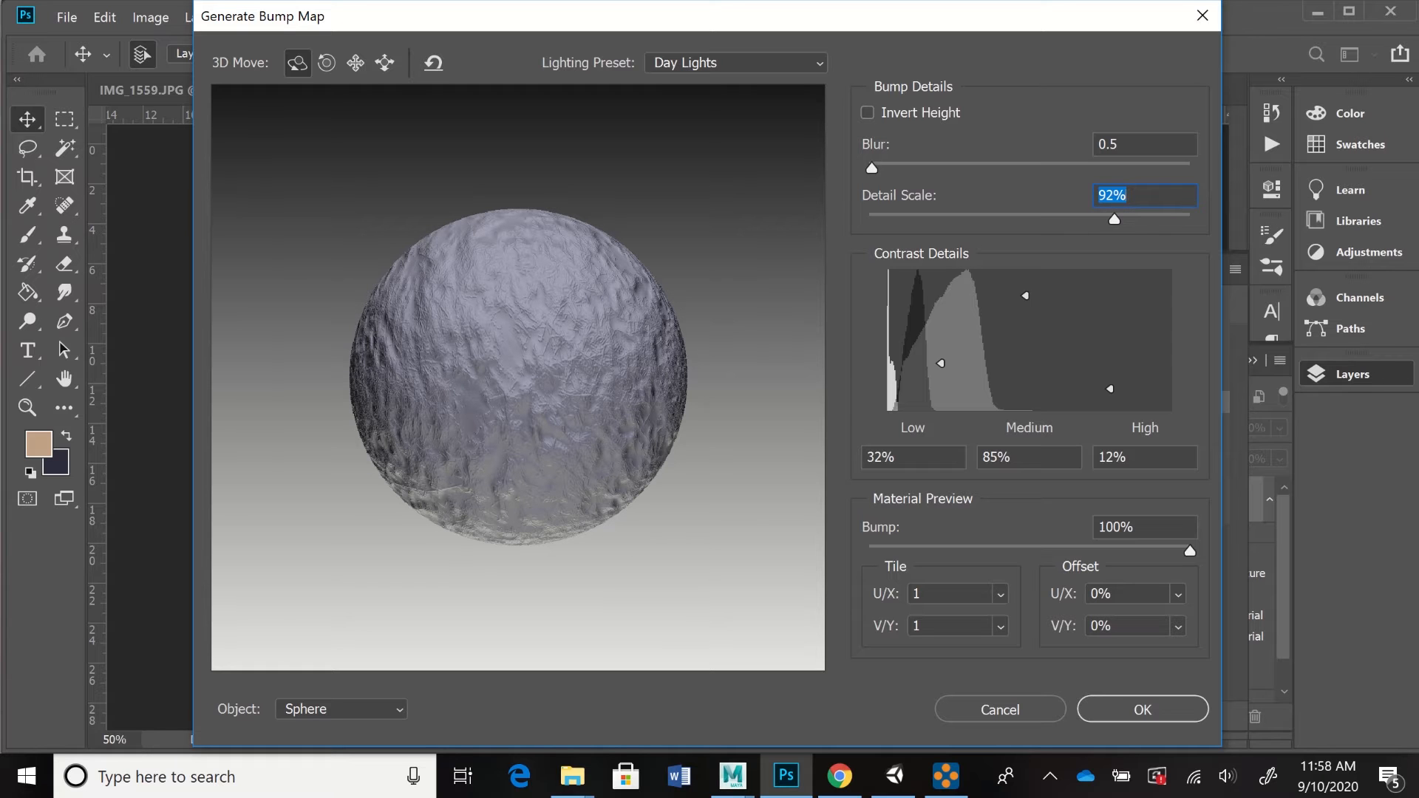
key("Down")
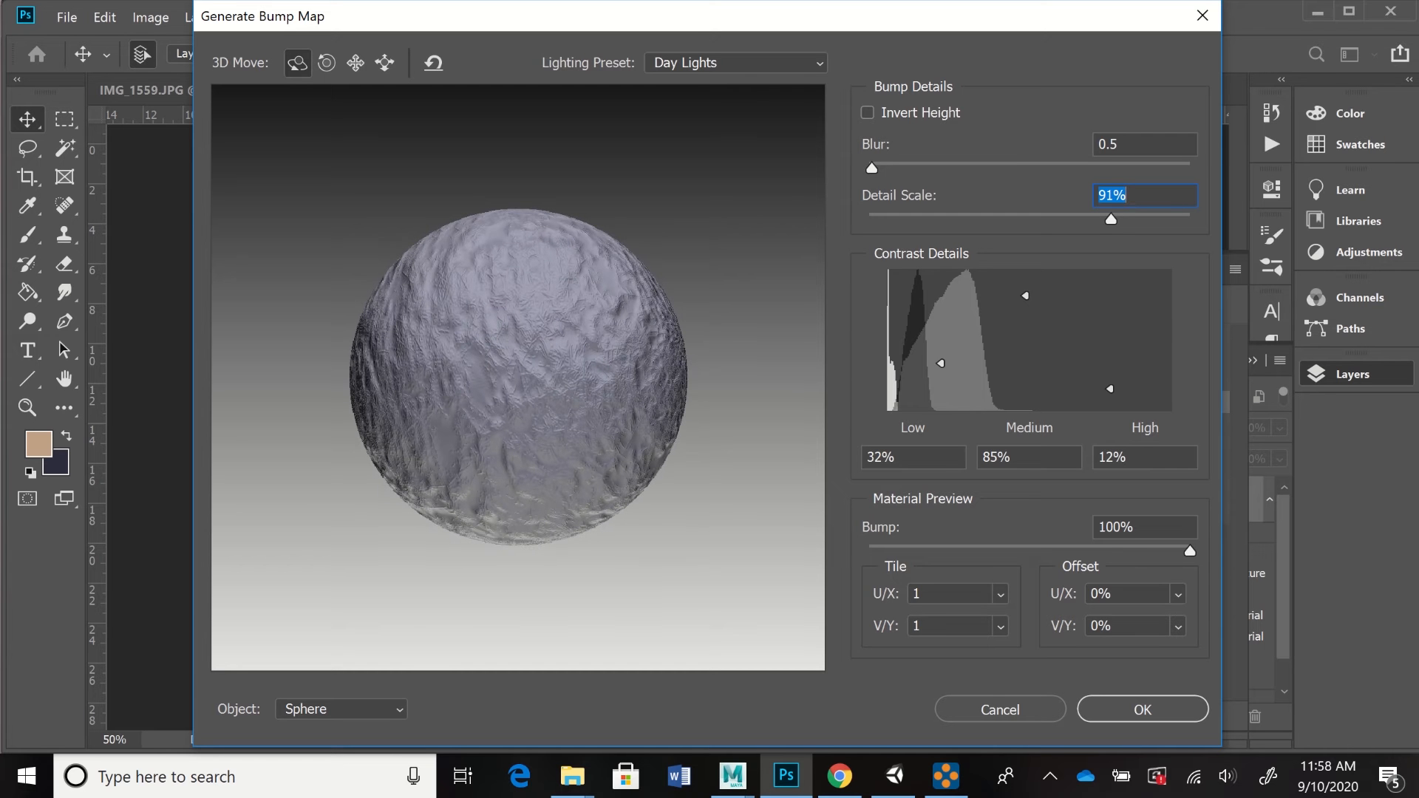
key("Return")
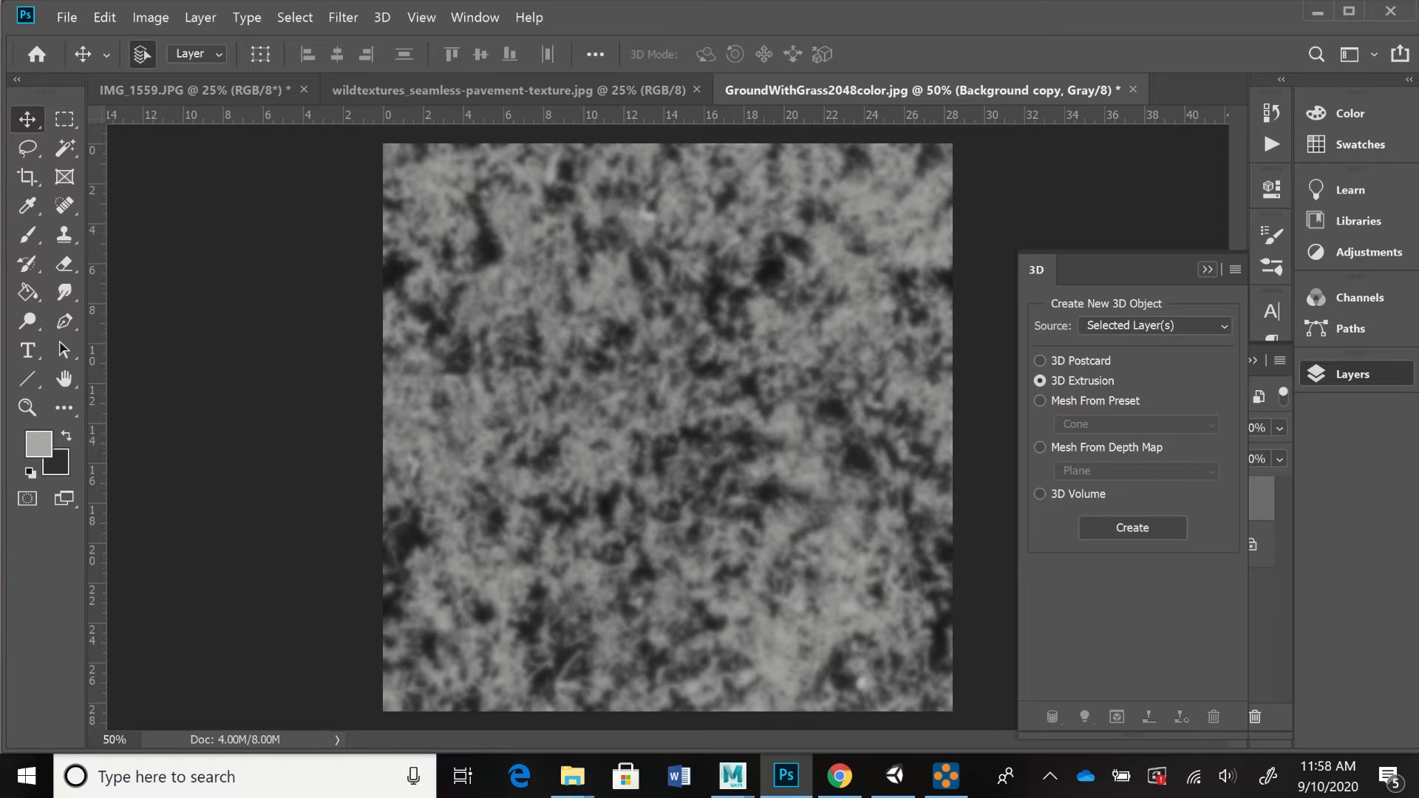
left_click(1207, 269)
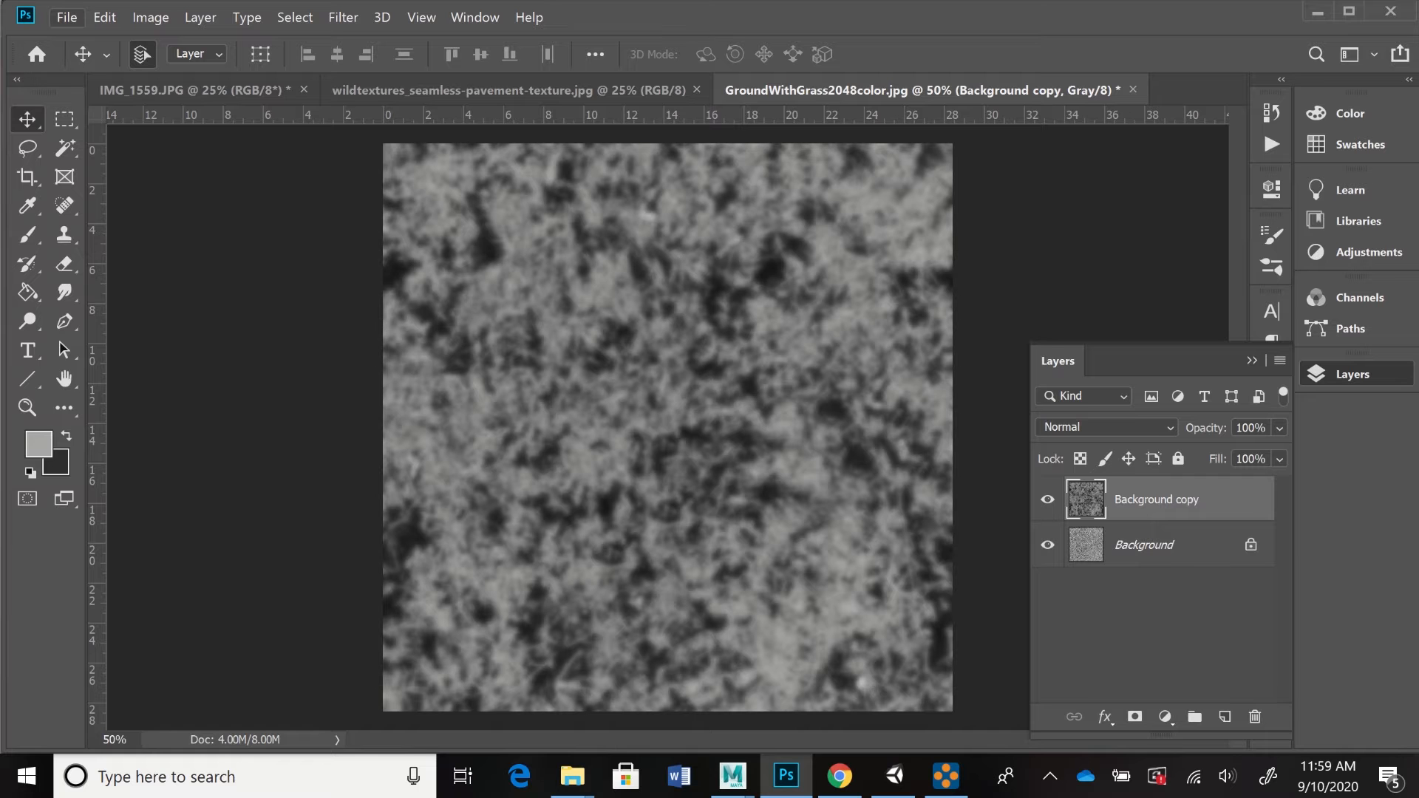
- Start saving the bump map as a new file in the Textures folder, choosing the JPEG format
left_click(67, 17)
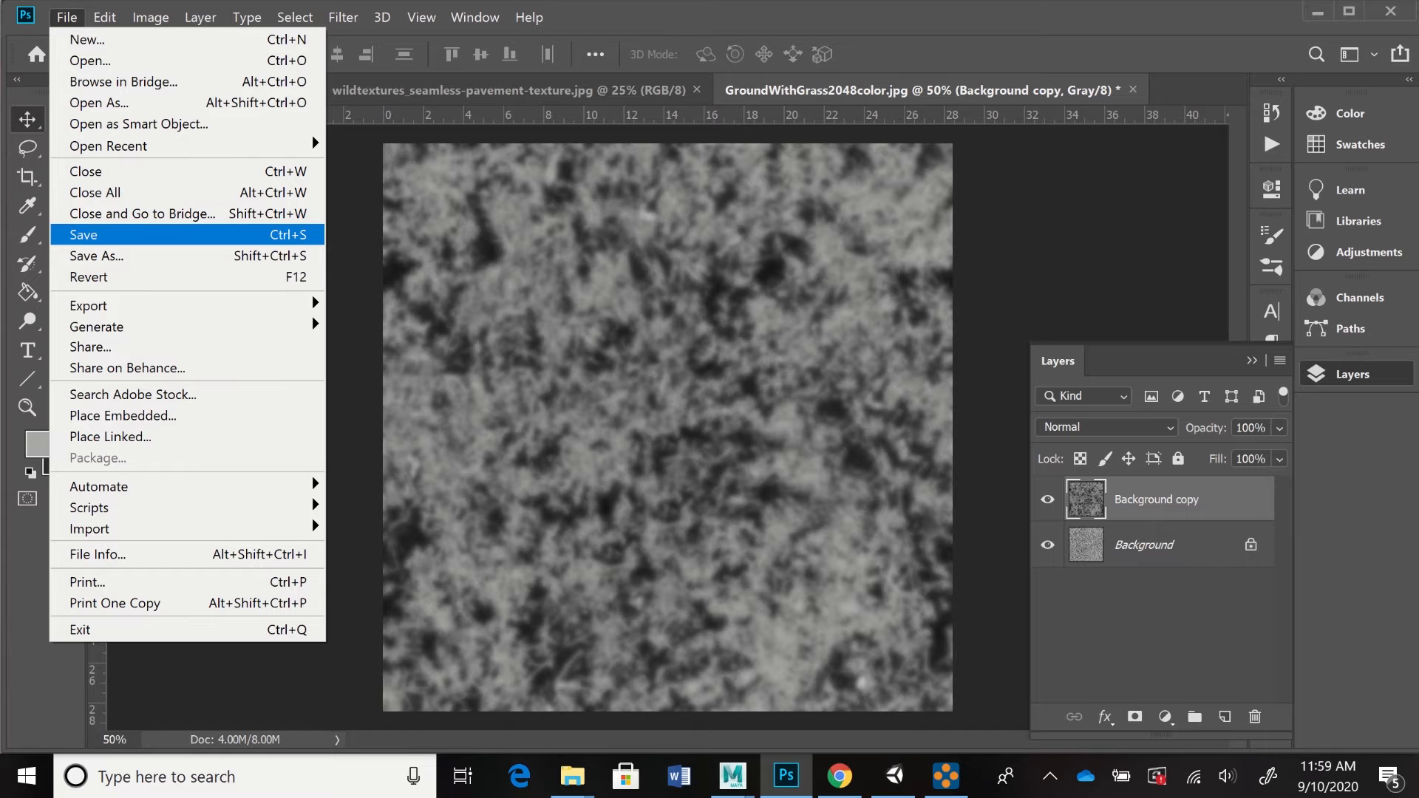
key("Down")
key("Return")
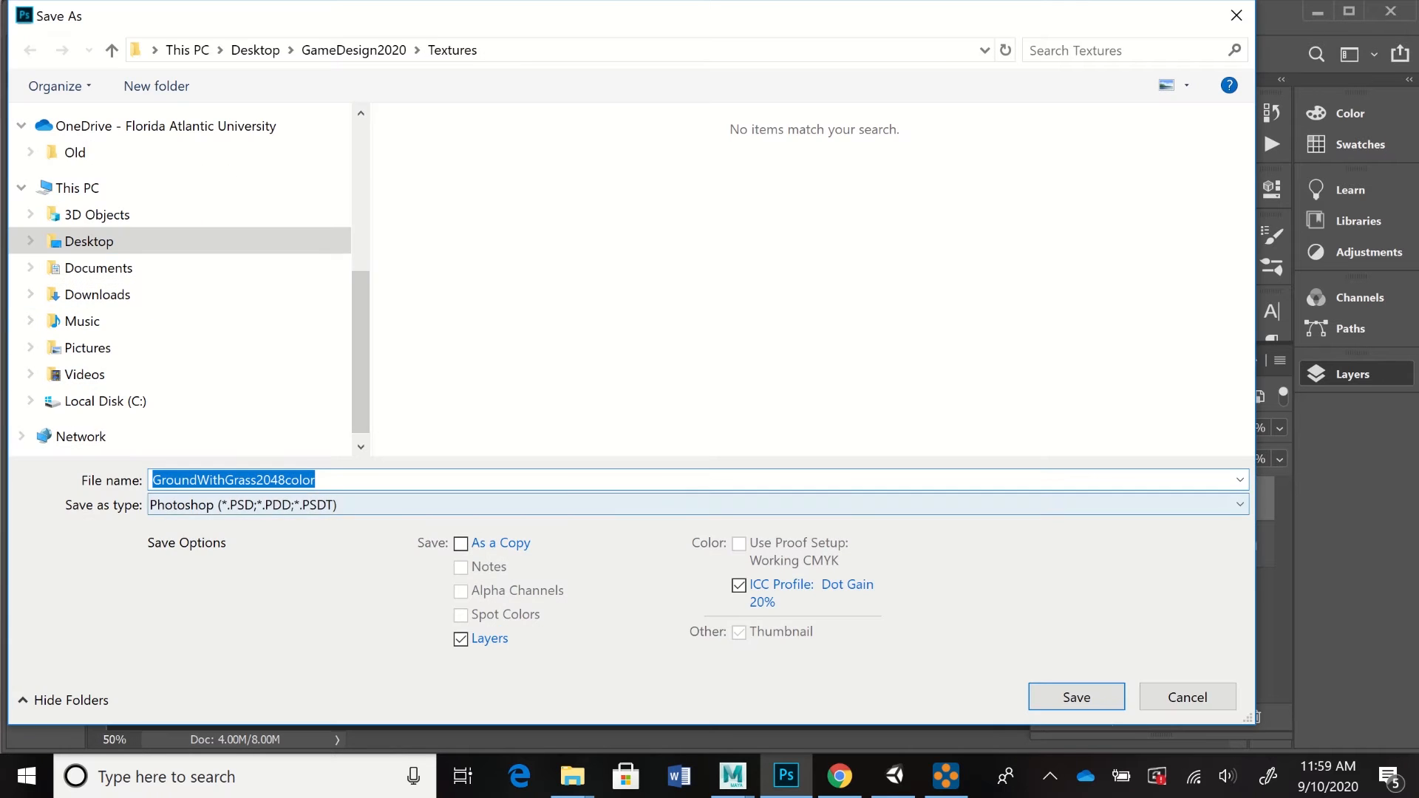
left_click(458, 504)
key("Up")
key("Up")
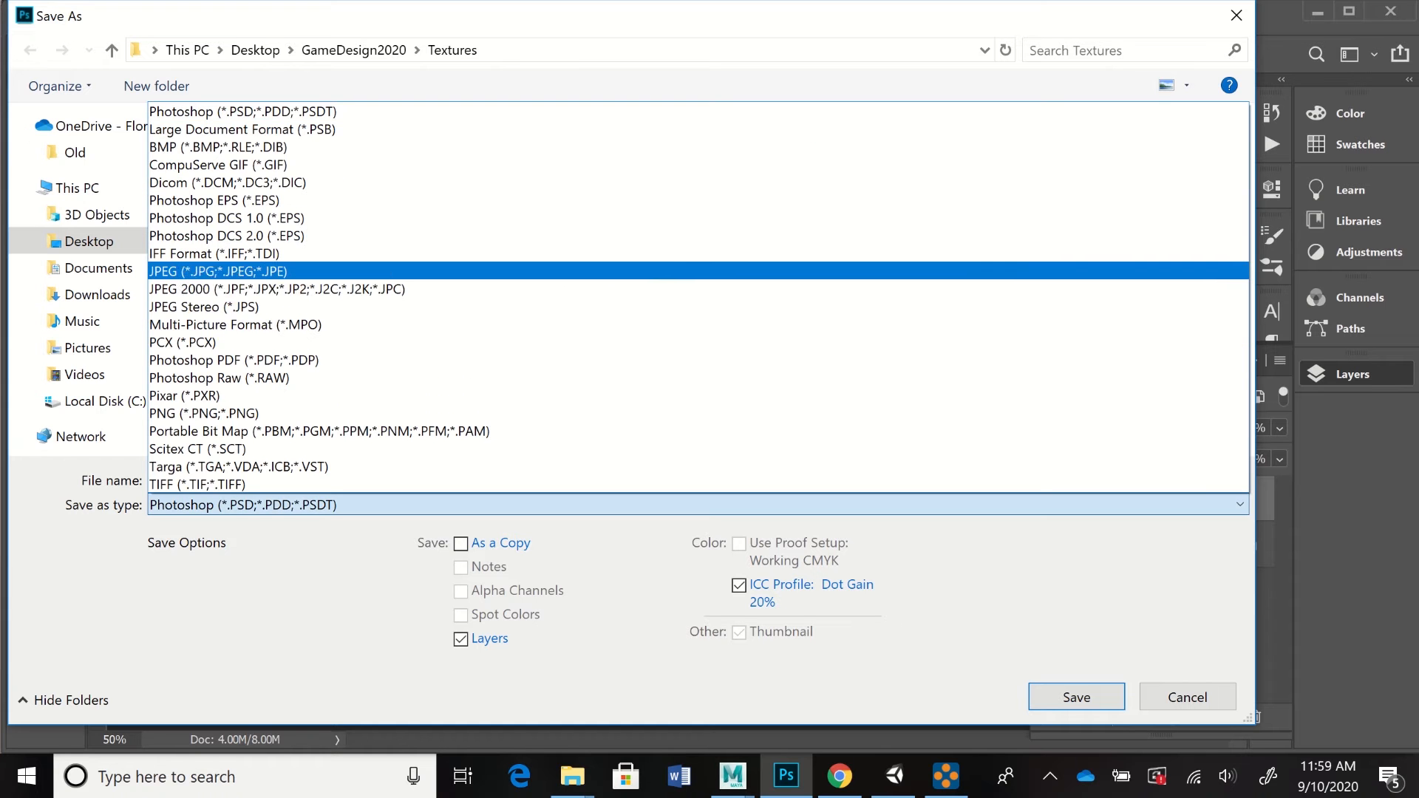
key("Return")
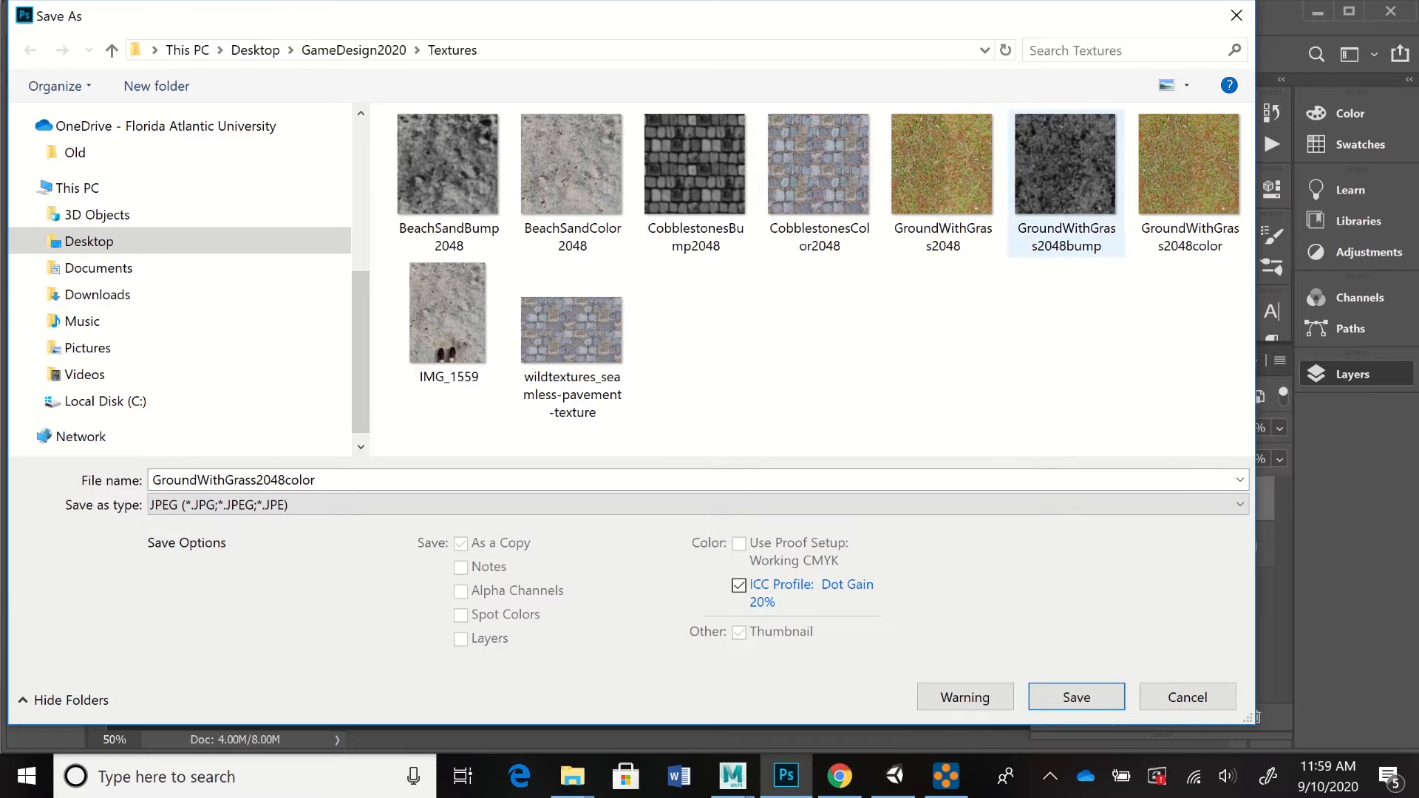
- Name the JPEG copy GroundWithGrass2048bump2 and save it in the Textures folder
key("shift+Tab")
key("End")
key("shift+Left")
key("shift+Left")
key("shift+Left")
key("shift+Left")
key("shift+Left")
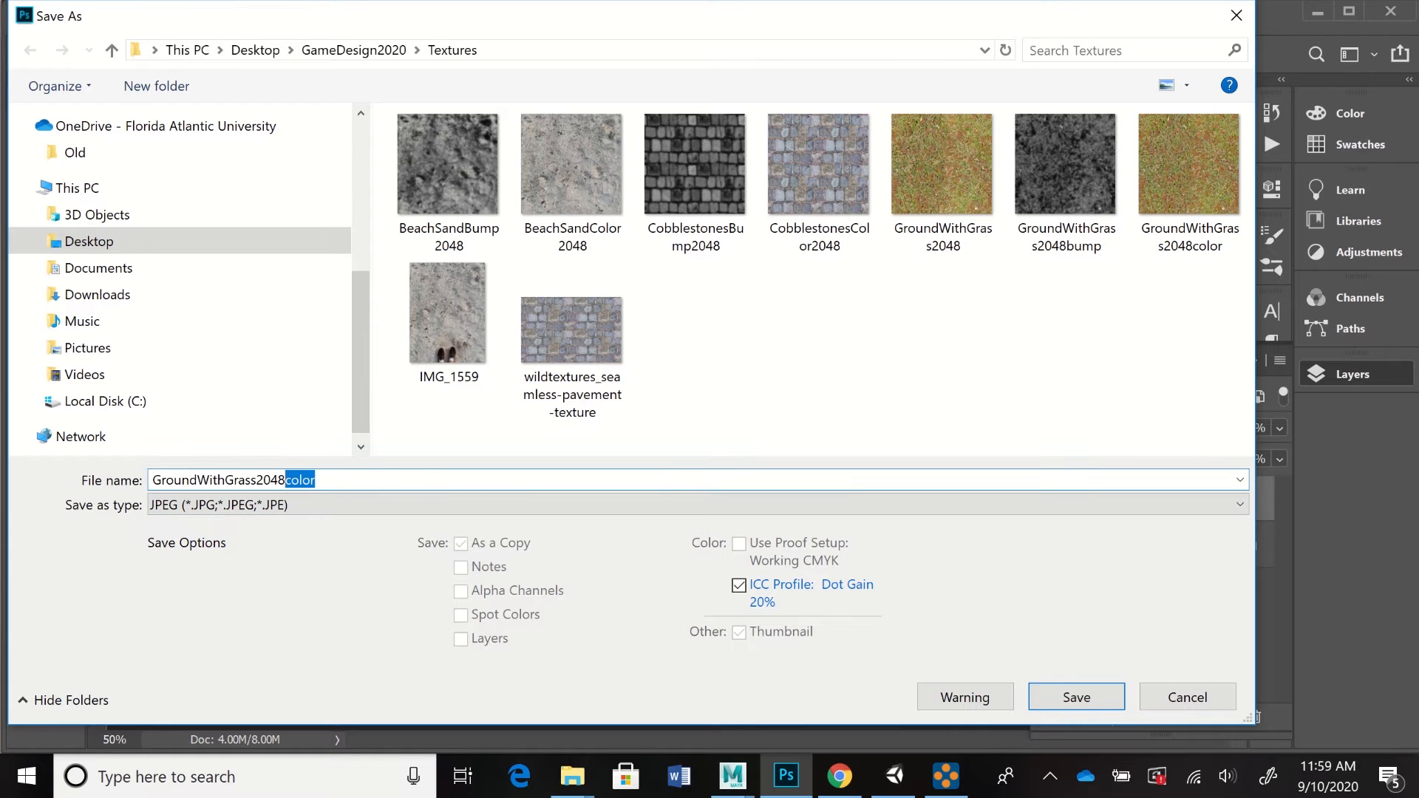
type("bump")
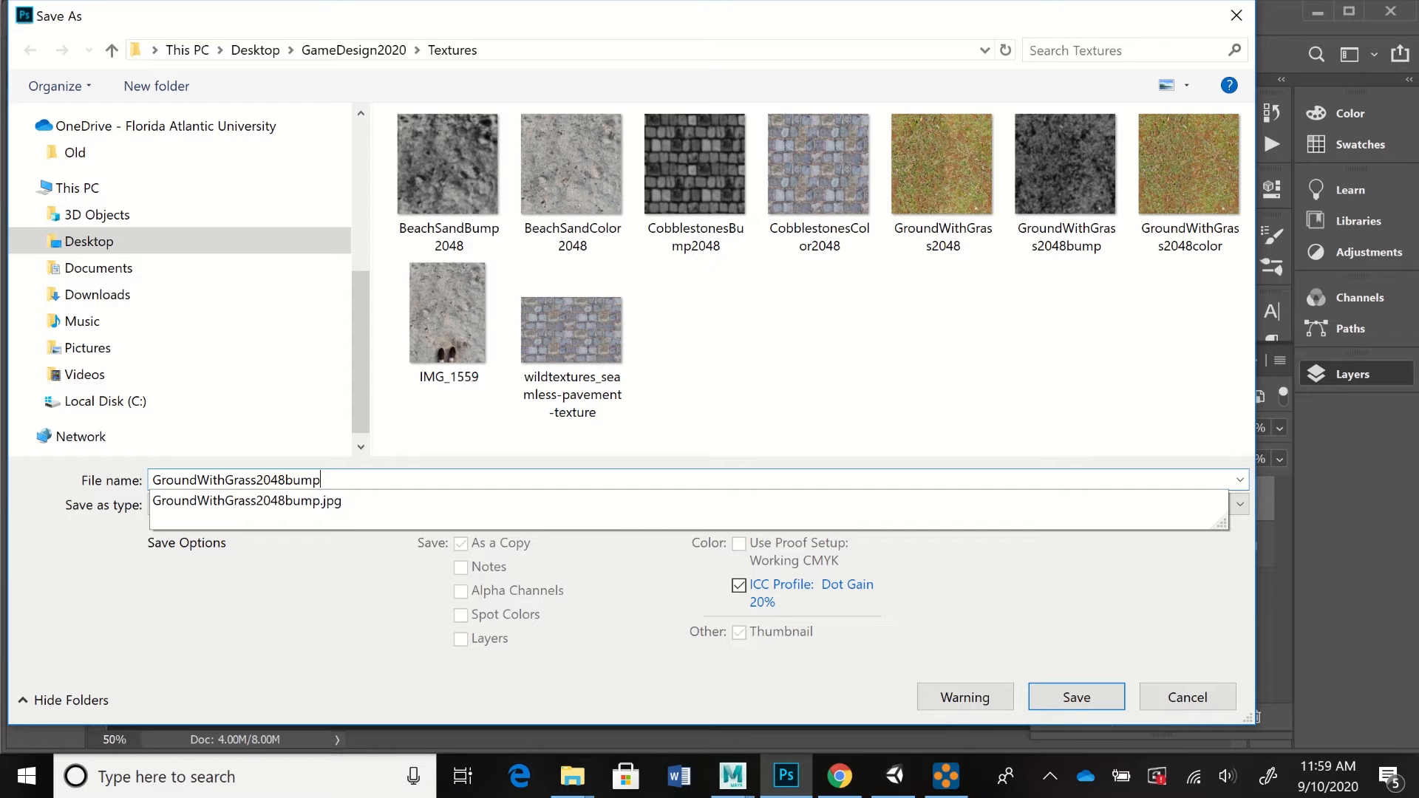
type("2")
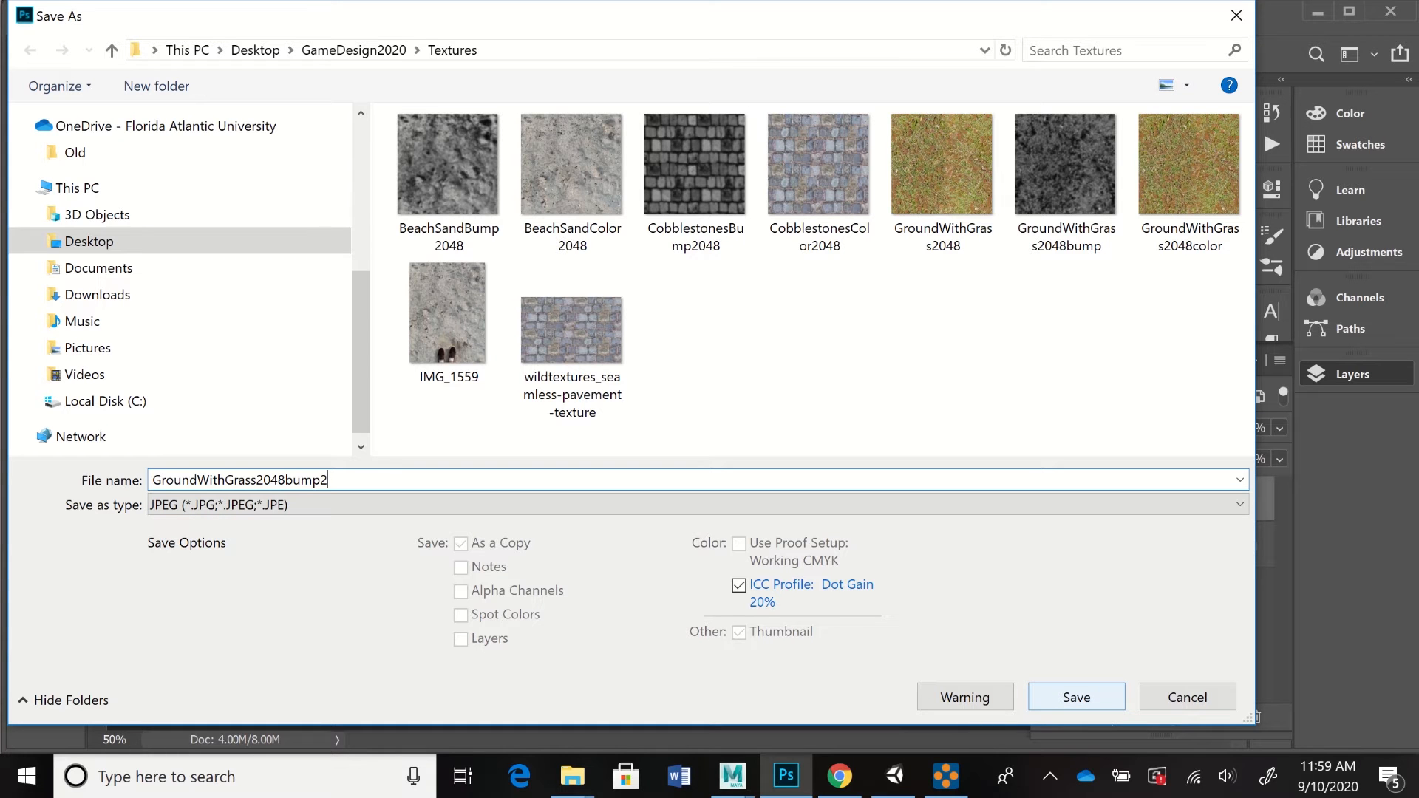
left_click(1076, 697)
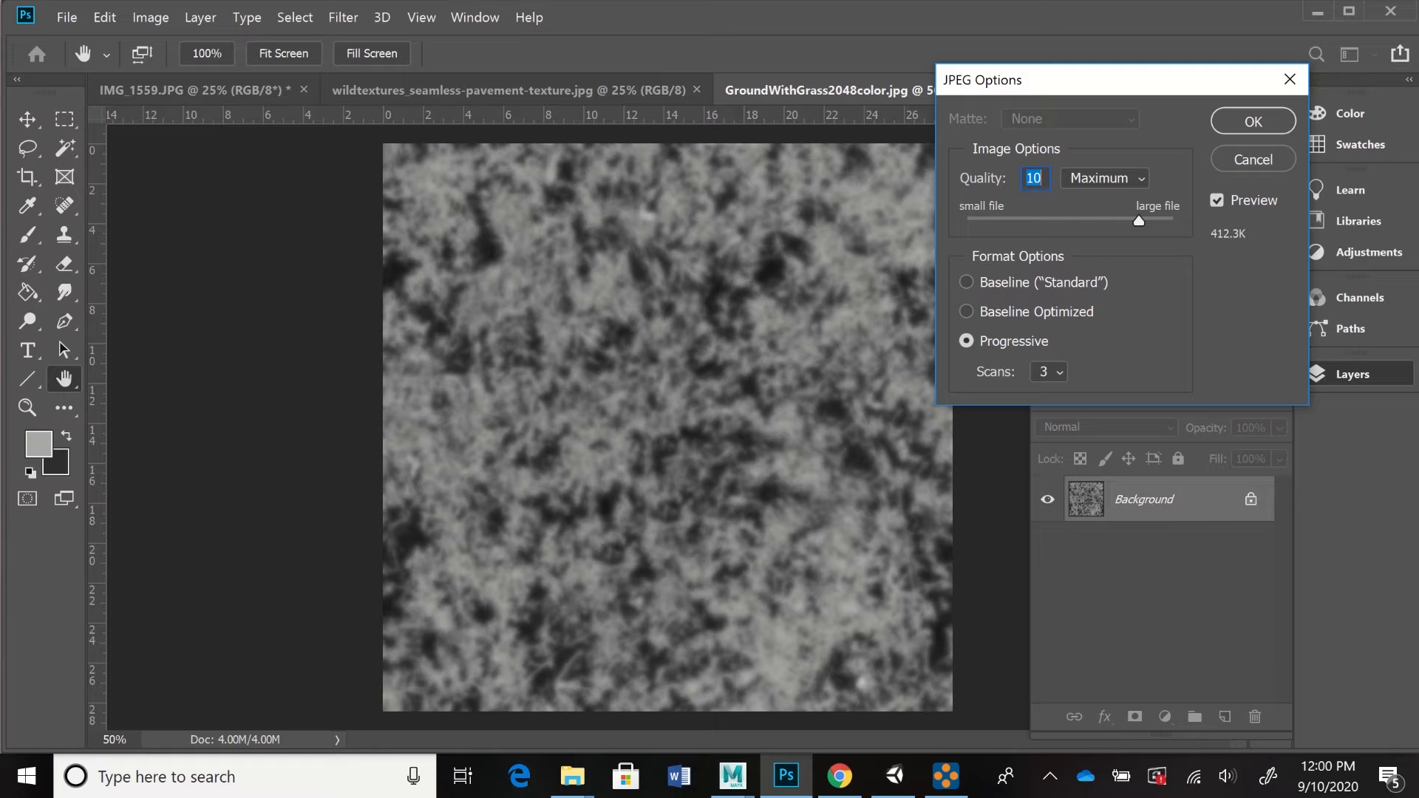
- Raise the JPEG quality two levels to the highest setting, keep the Progressive format, and finish the save
key("Up")
key("Up")
key("Return")
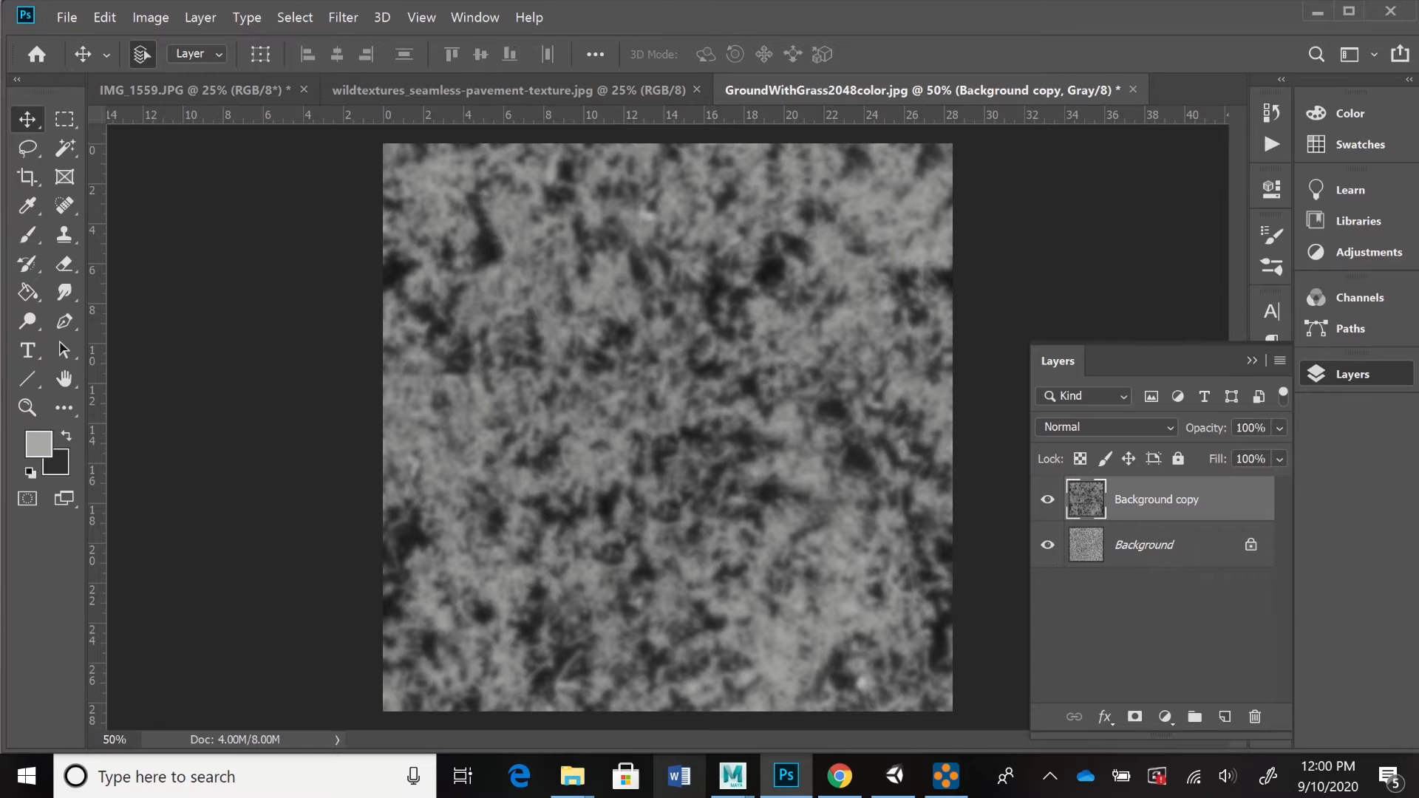
- Switch to Maya, select the Source plane, and examine its bumpy surface from a slightly different angle
mouse_move(732, 776)
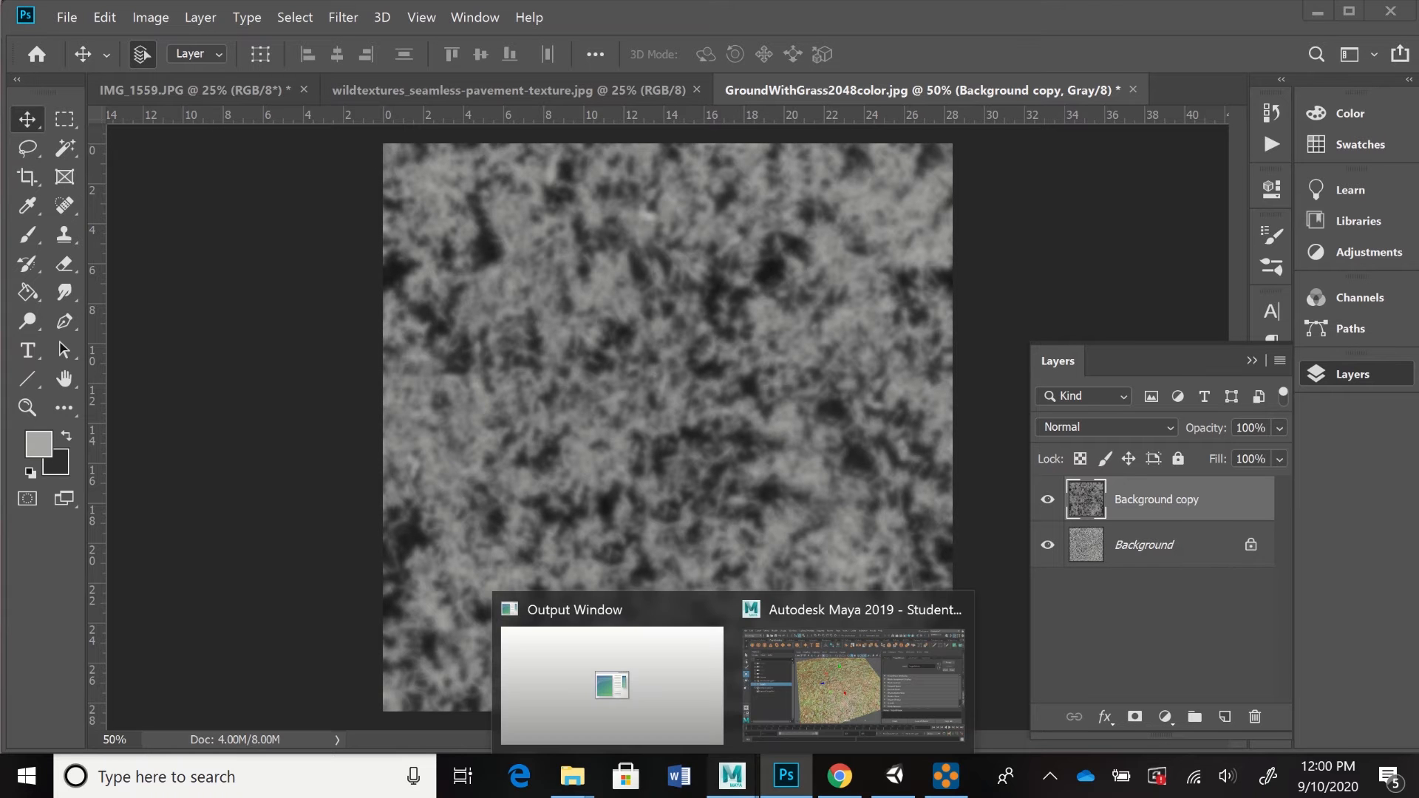
left_click(853, 680)
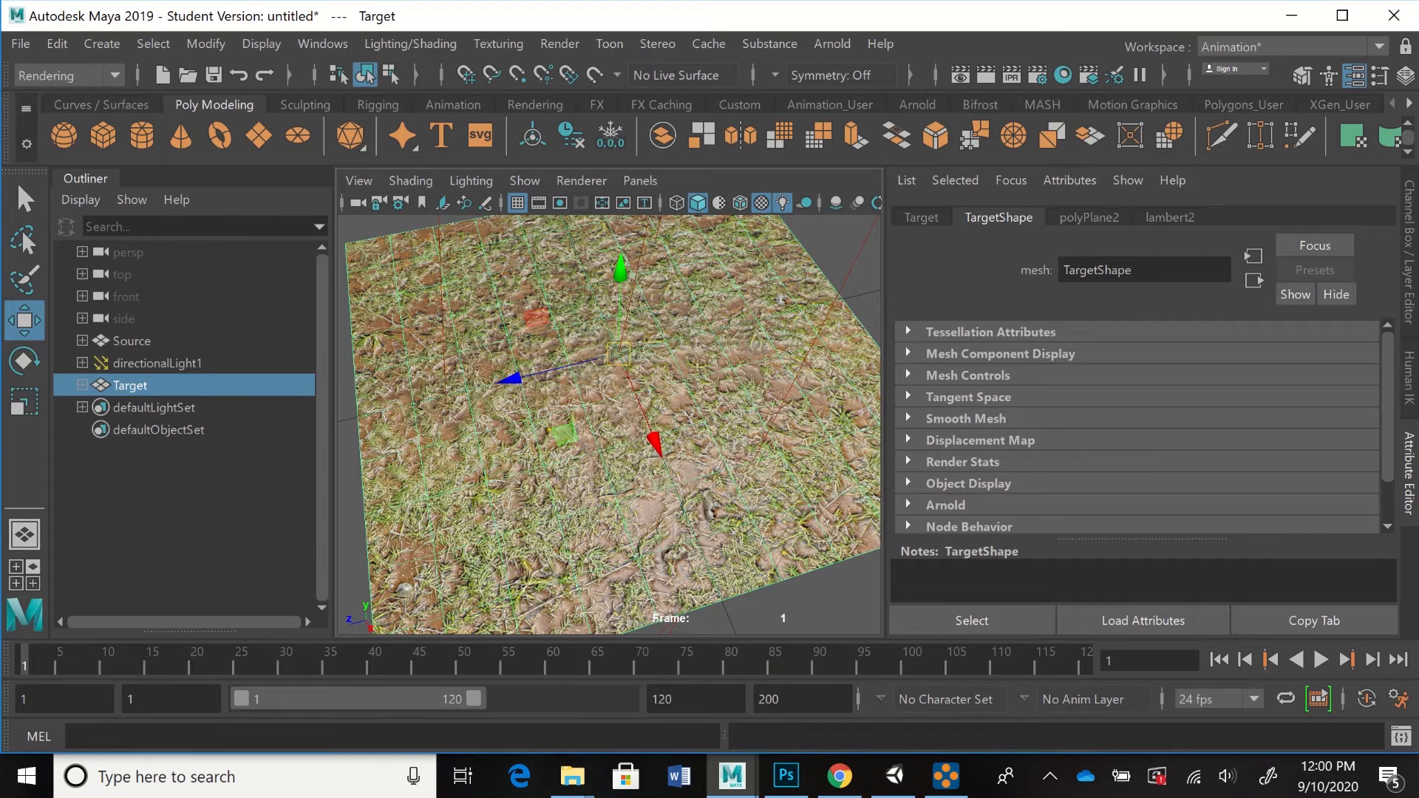
left_click(132, 341)
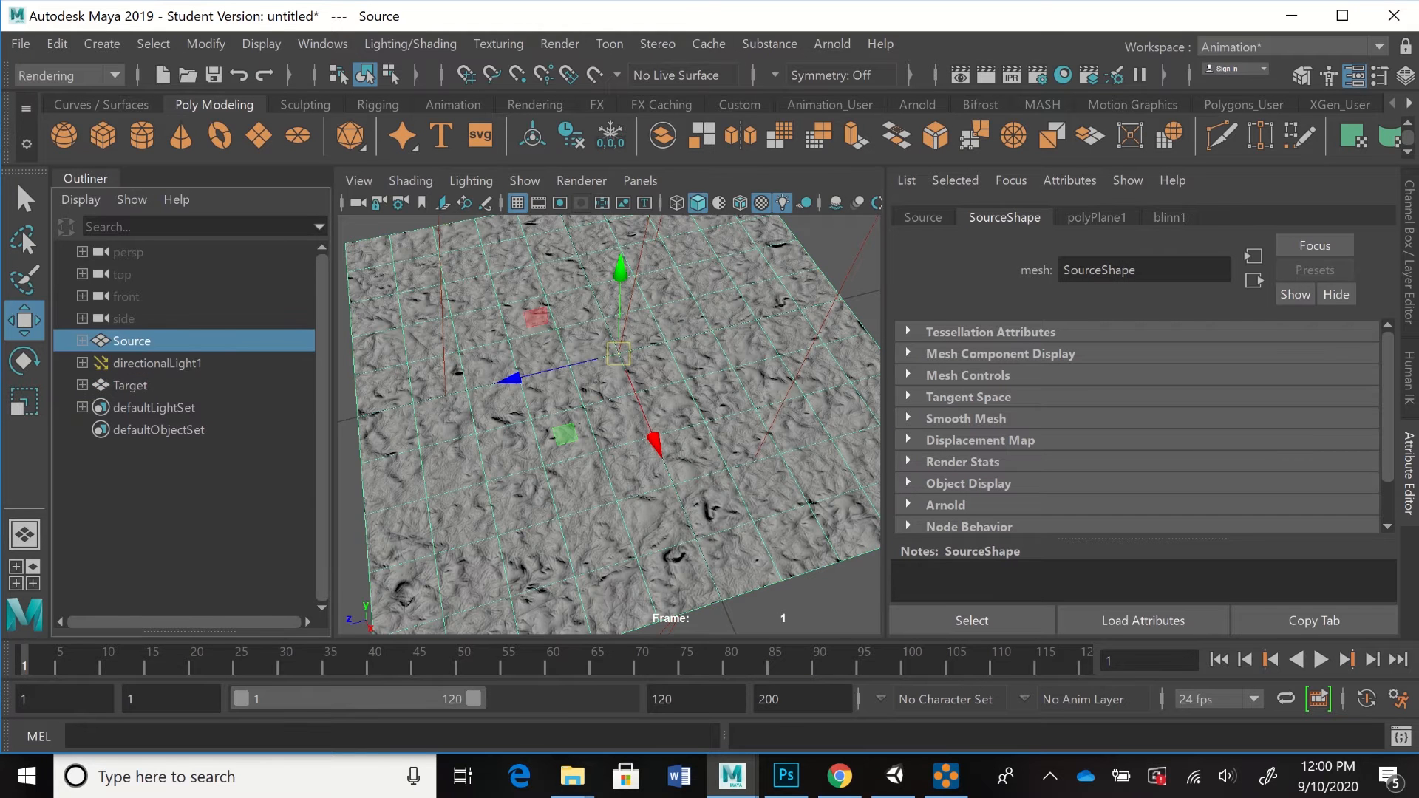
mouse_move(614, 443)
left_mouse_down("alt")
mouse_move(651, 333)
mouse_move(680, 437)
mouse_move(562, 510)
mouse_move(573, 591)
mouse_move(569, 443)
mouse_move(488, 381)
mouse_move(650, 450)
mouse_move(637, 473)
mouse_move(636, 407)
mouse_move(637, 425)
mouse_move(617, 427)
left_mouse_up("alt")
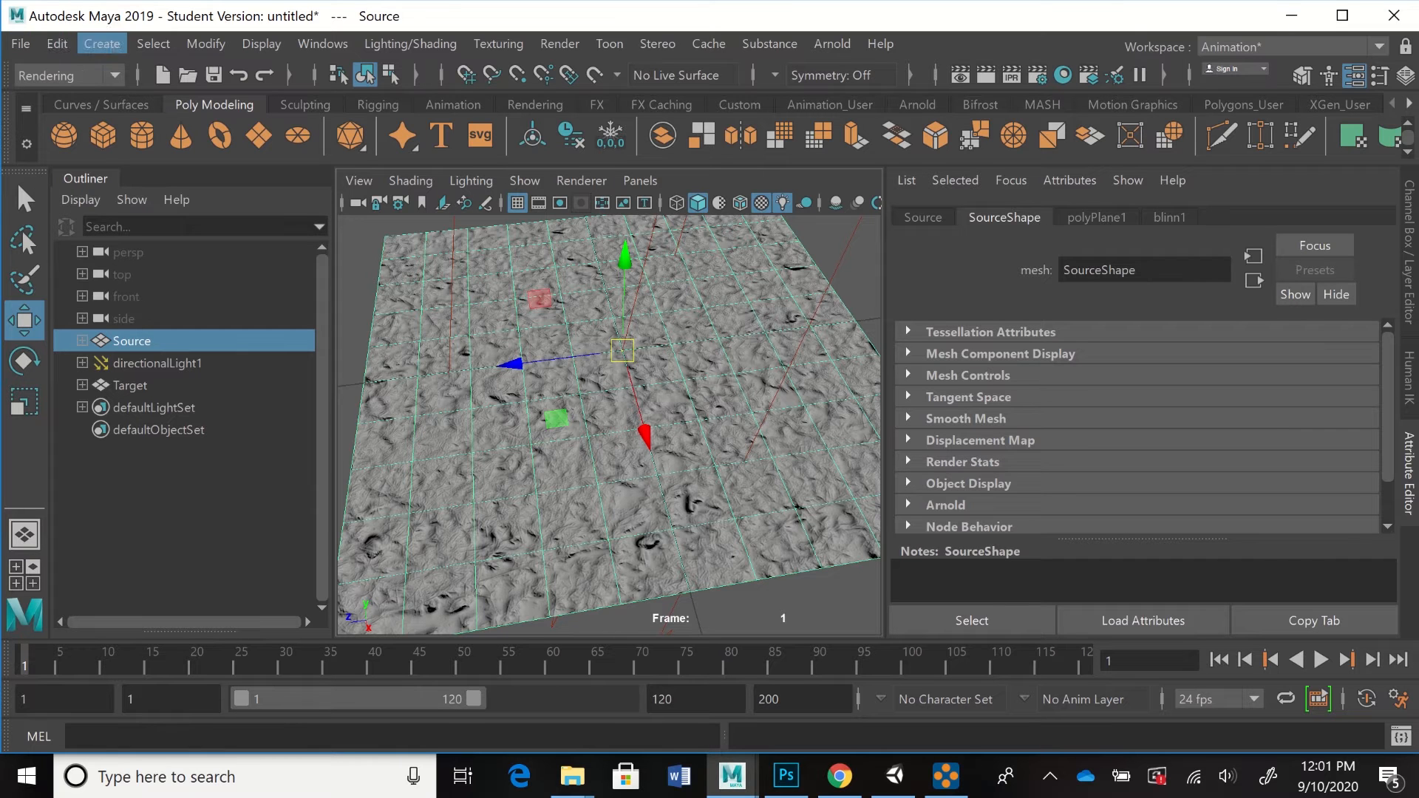
- Create a new empty scene and discard the changes to the untitled one
left_click(20, 43)
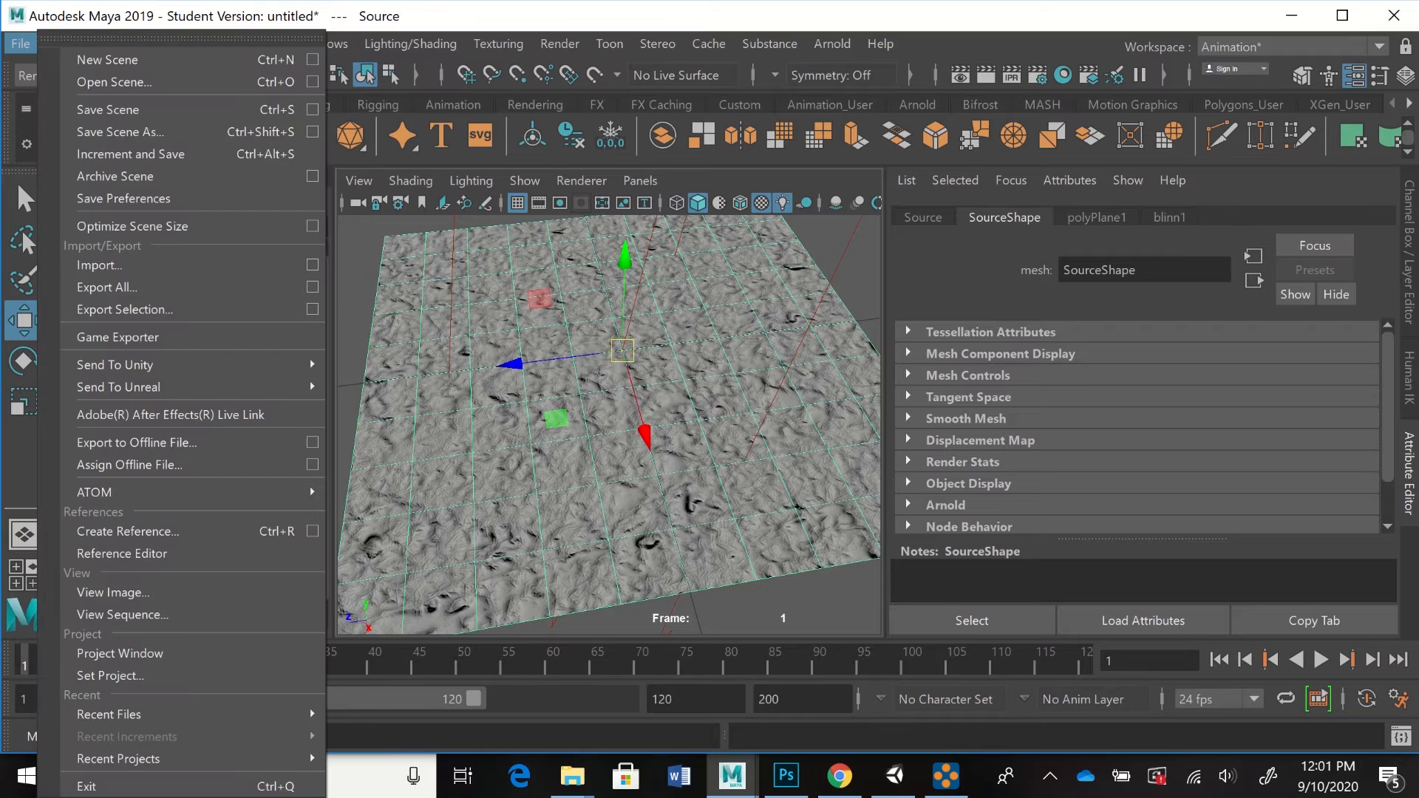
left_click(108, 60)
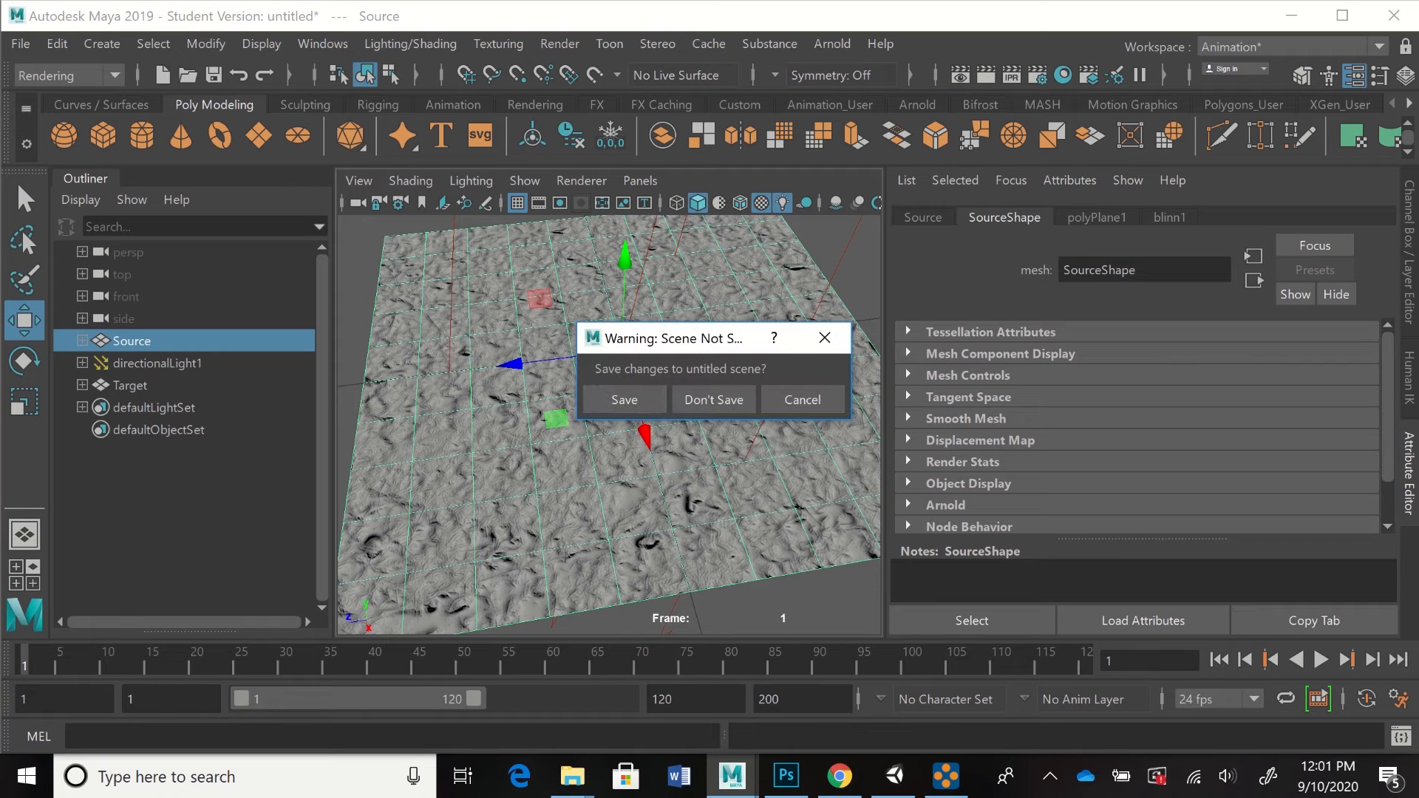
left_click(715, 400)
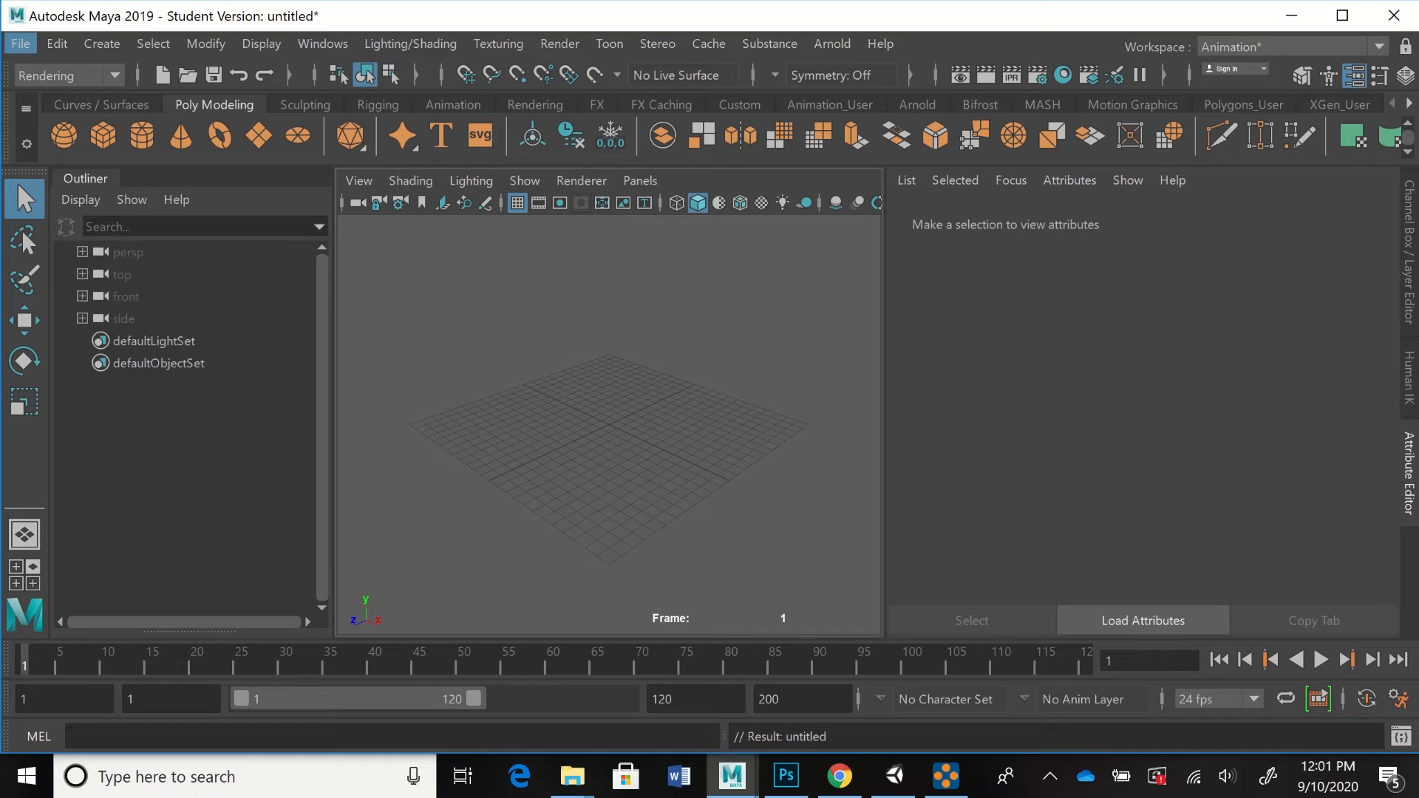
- Start a new project in the Project Window and name it GameAssetsVideoDemo
left_click(21, 43)
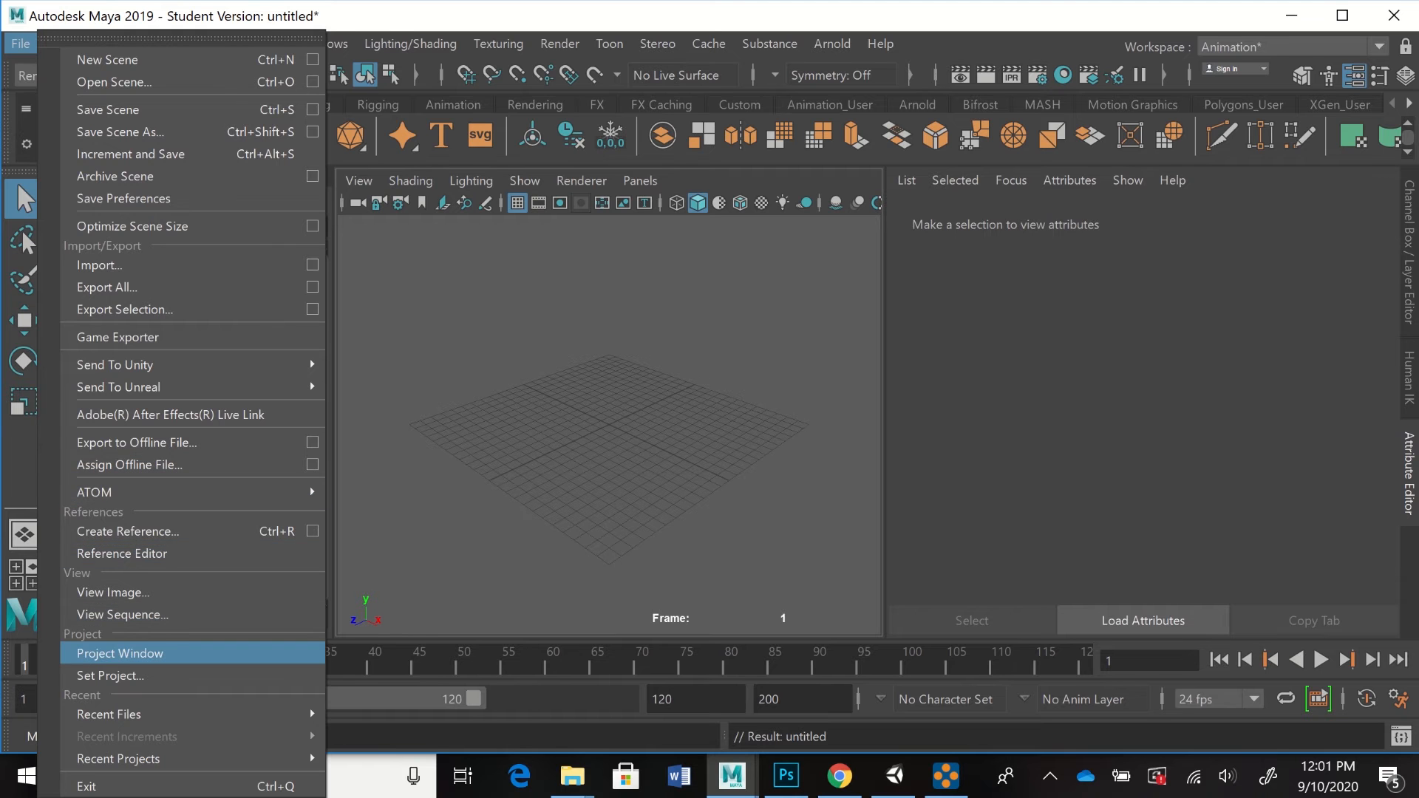
left_click(148, 654)
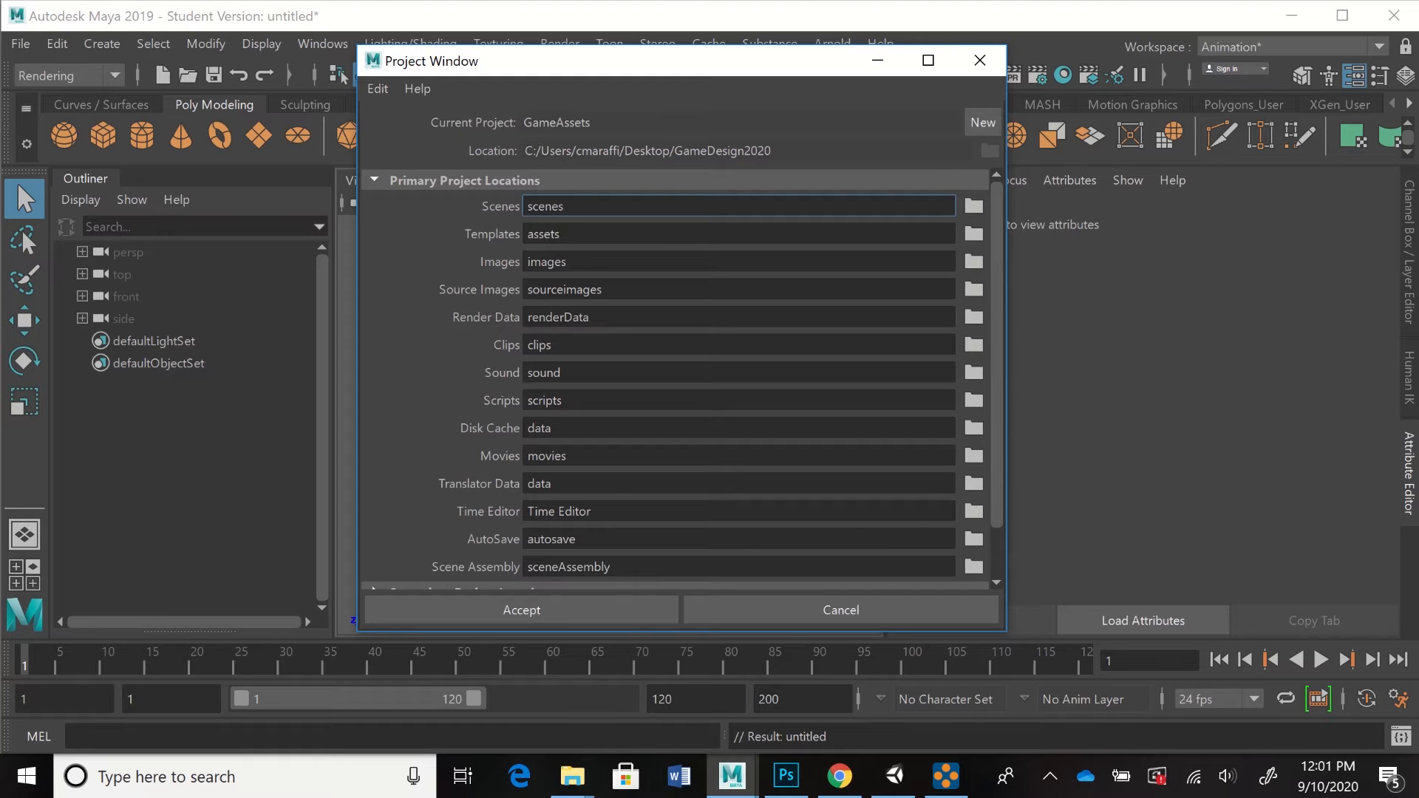
left_click(983, 122)
left_click(559, 123)
double_click(558, 122)
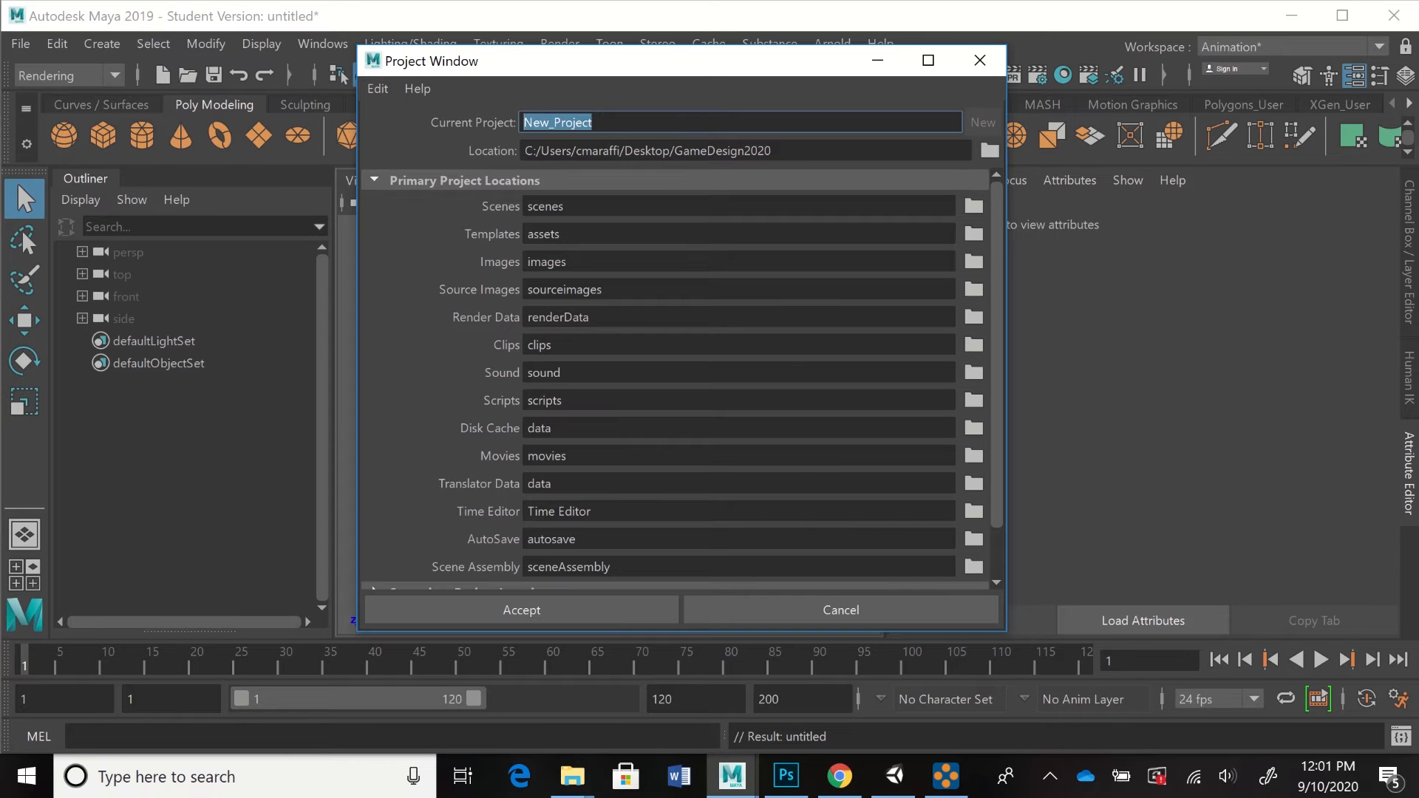
type("GameAssetsVideoDemo")
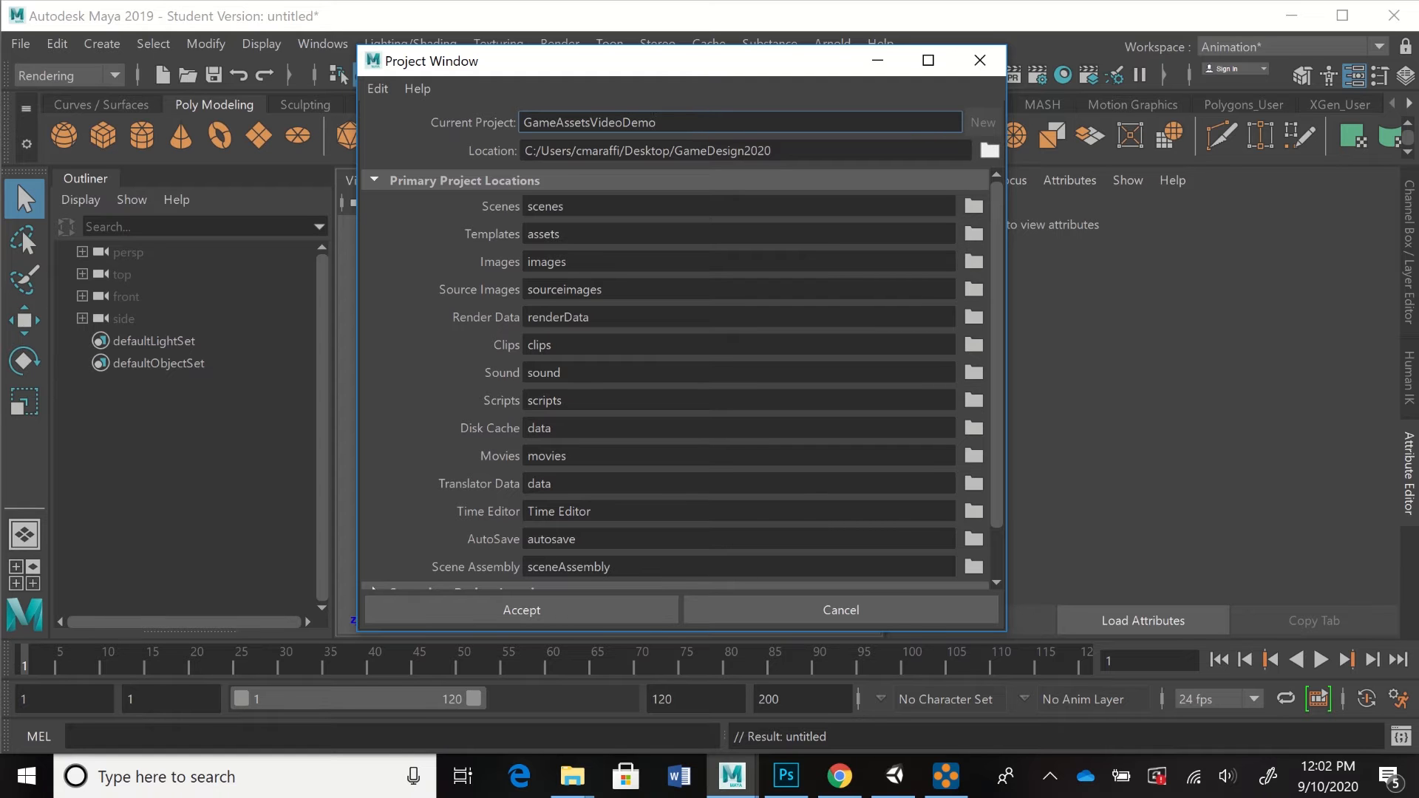
- Choose the GameDesign2020 folder on the Desktop as the project's location and accept the project with its default subfolders
left_click(990, 150)
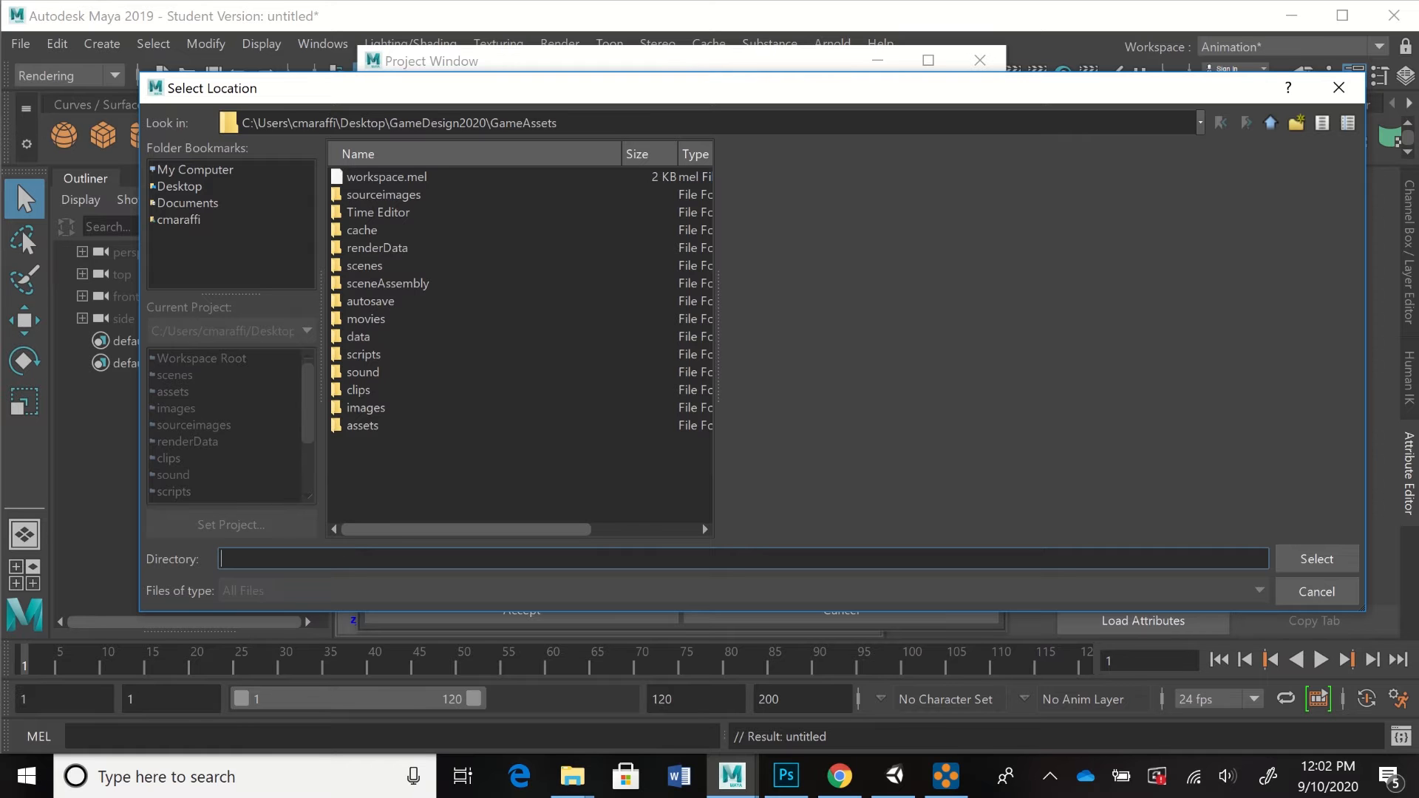
left_click(180, 186)
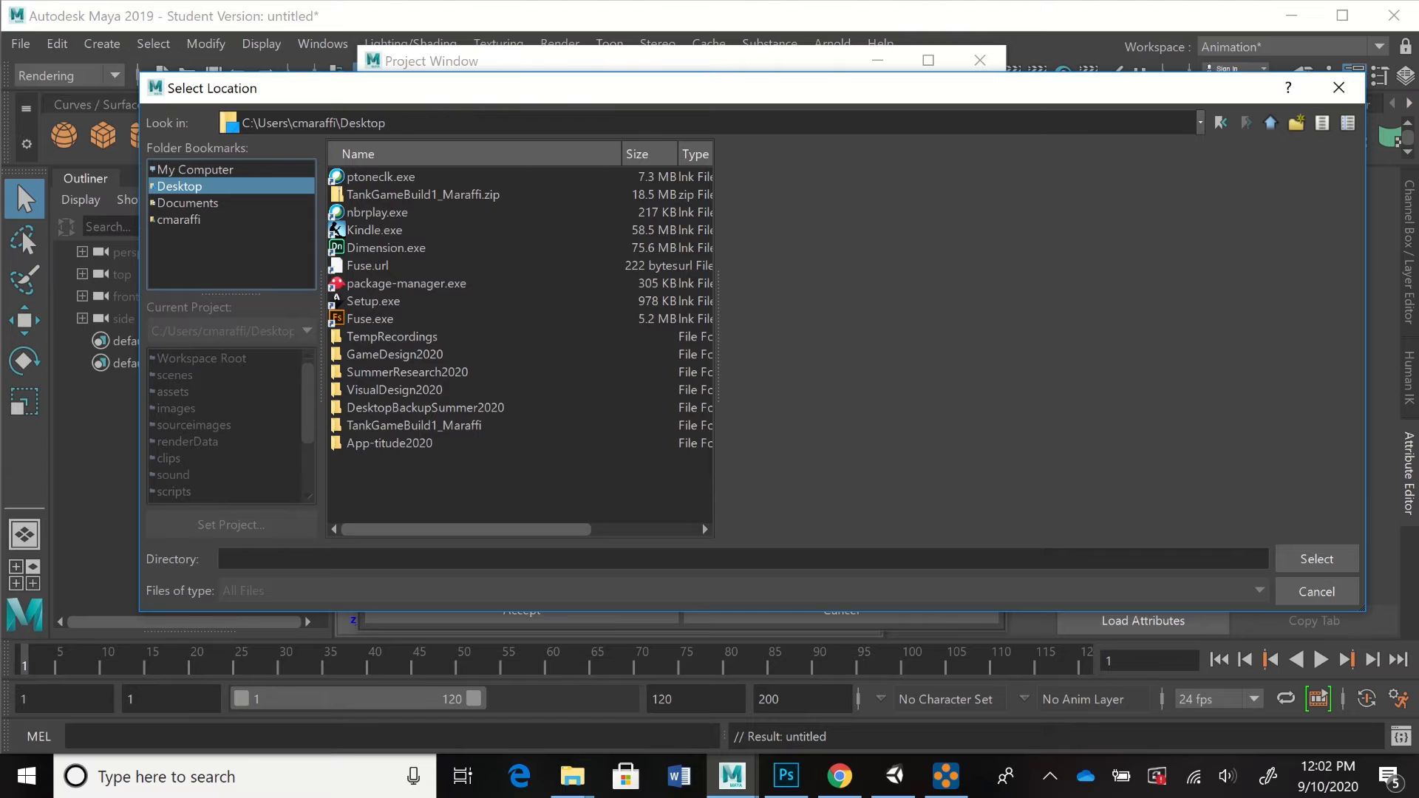
double_click(395, 355)
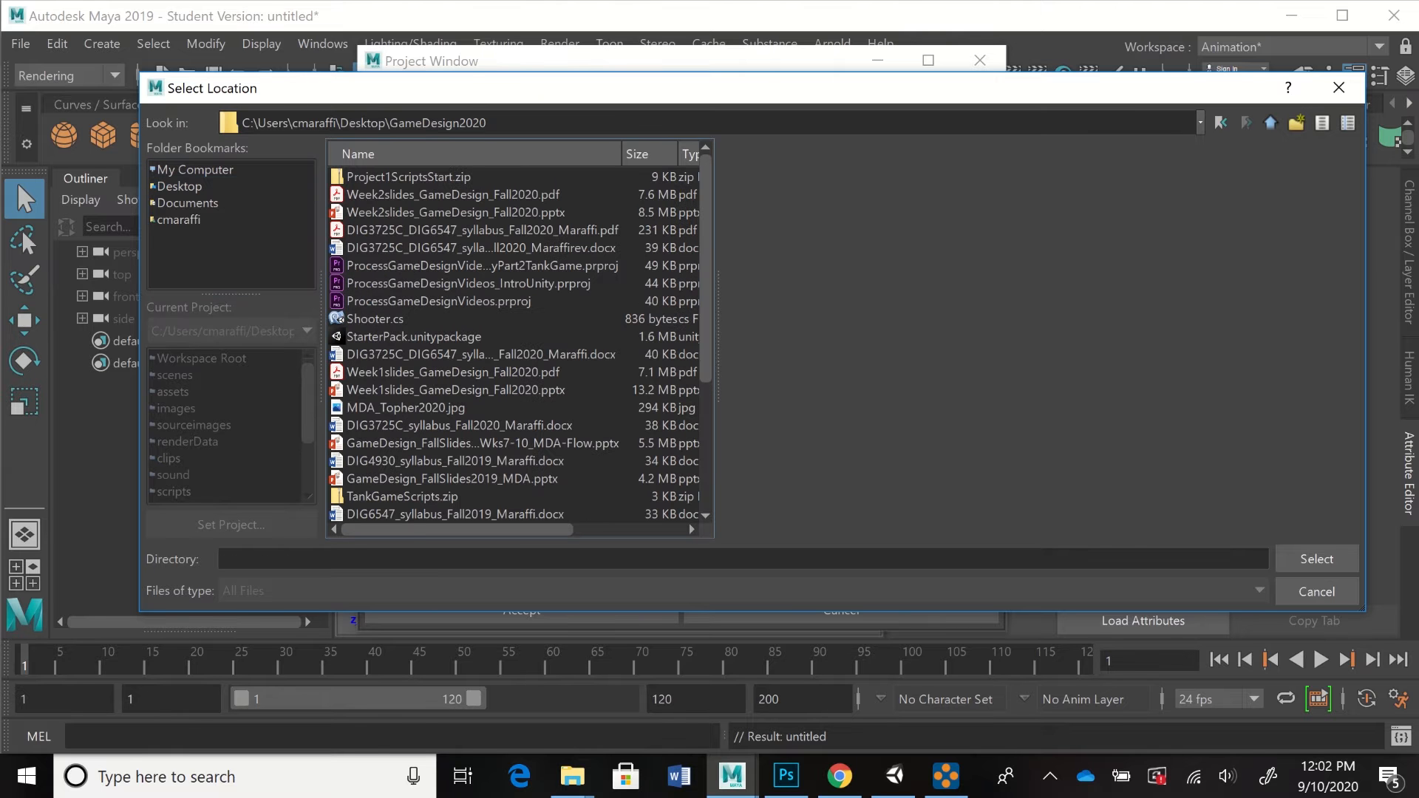
scroll(515, 344, "down", 4)
scroll(514, 344, "up", 4)
left_click(1317, 558)
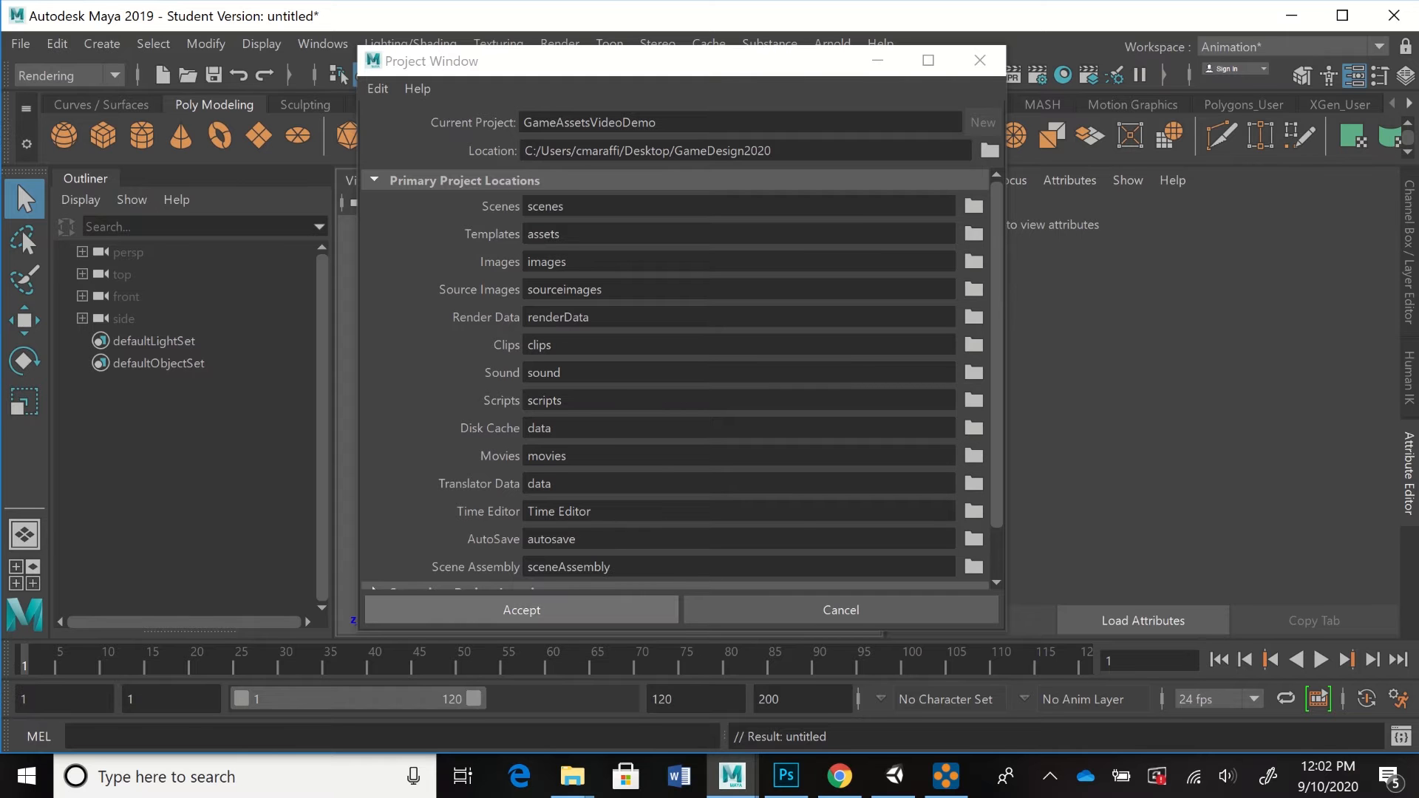
left_click(521, 610)
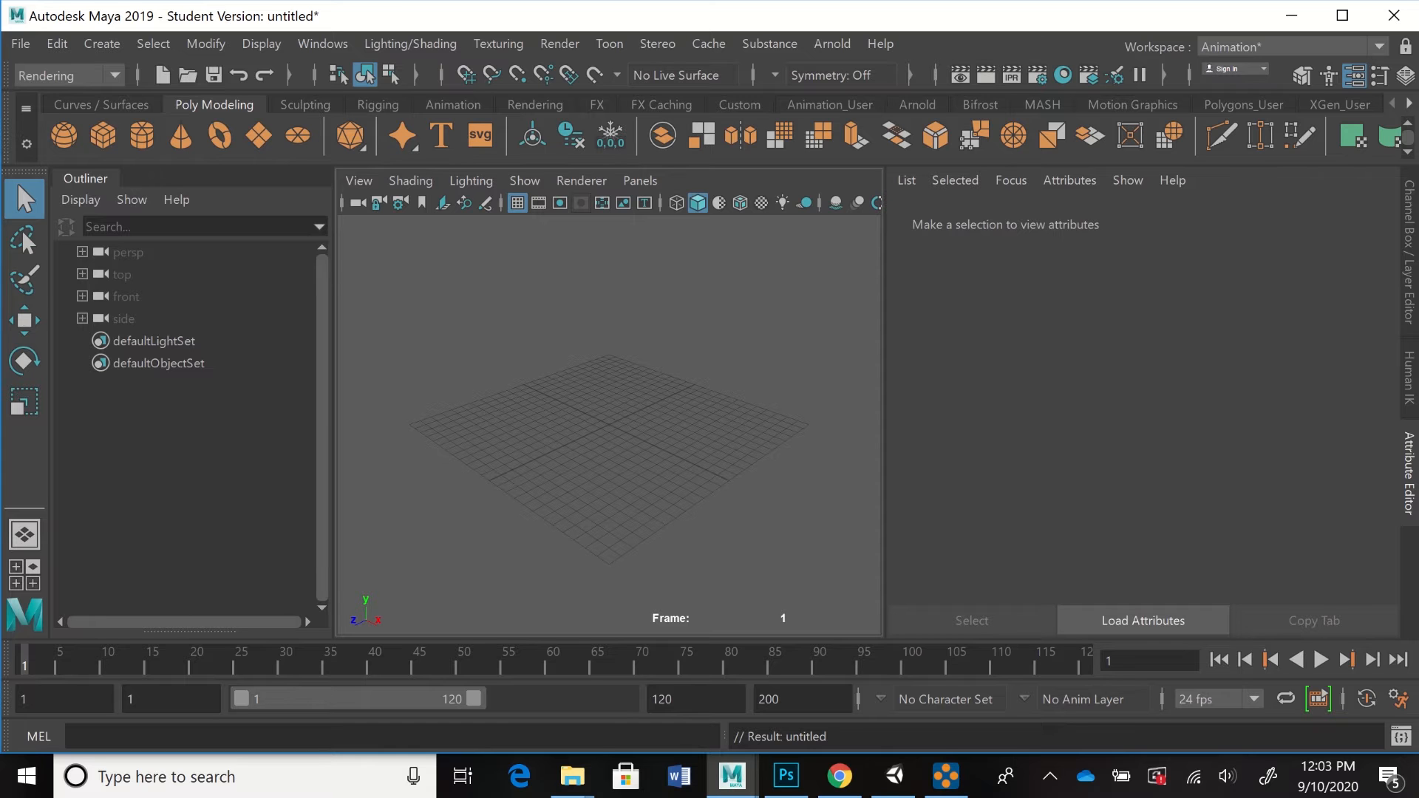
- Set the GameAssetsVideoDemo folder inside the Desktop's GameDesign2020 folder as the current project
left_click(20, 43)
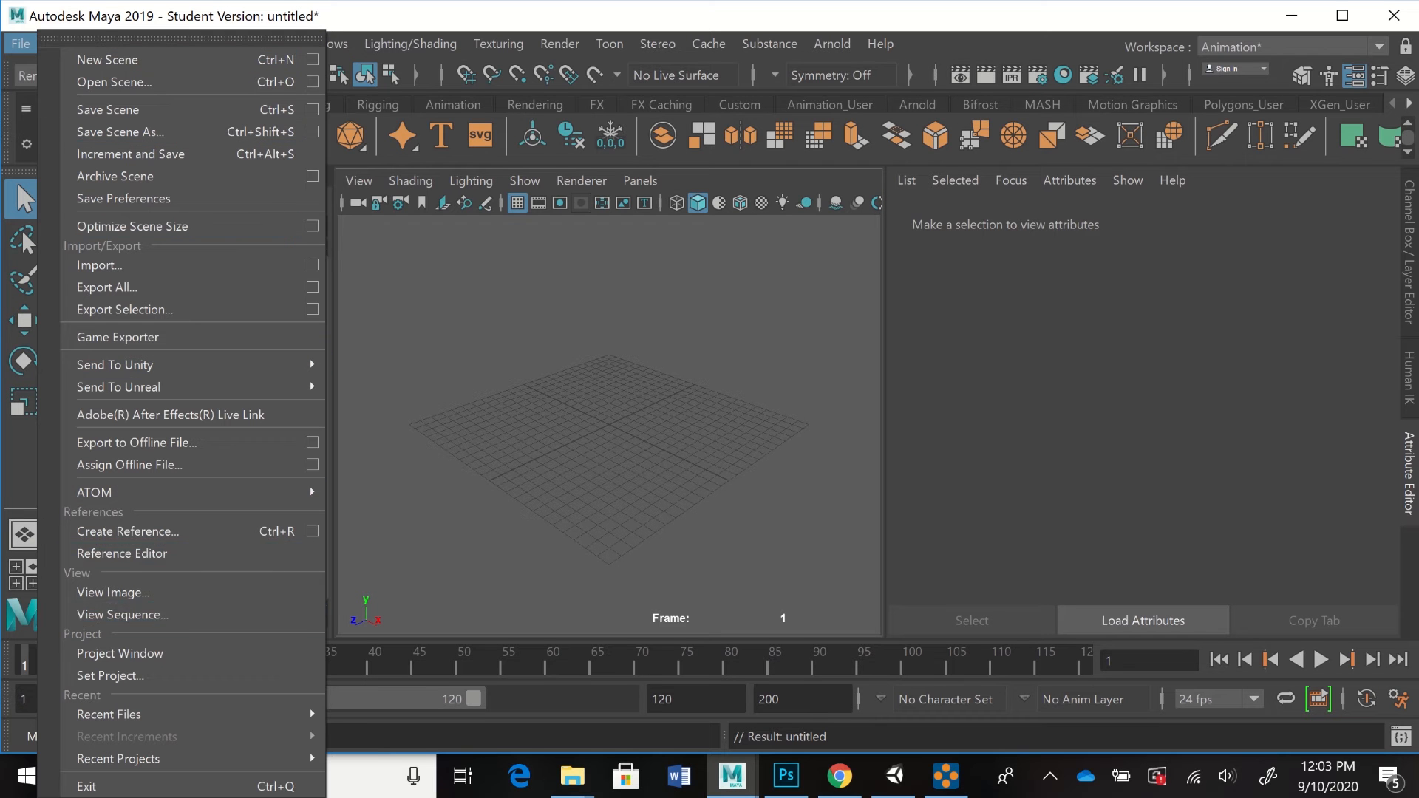
left_click(111, 676)
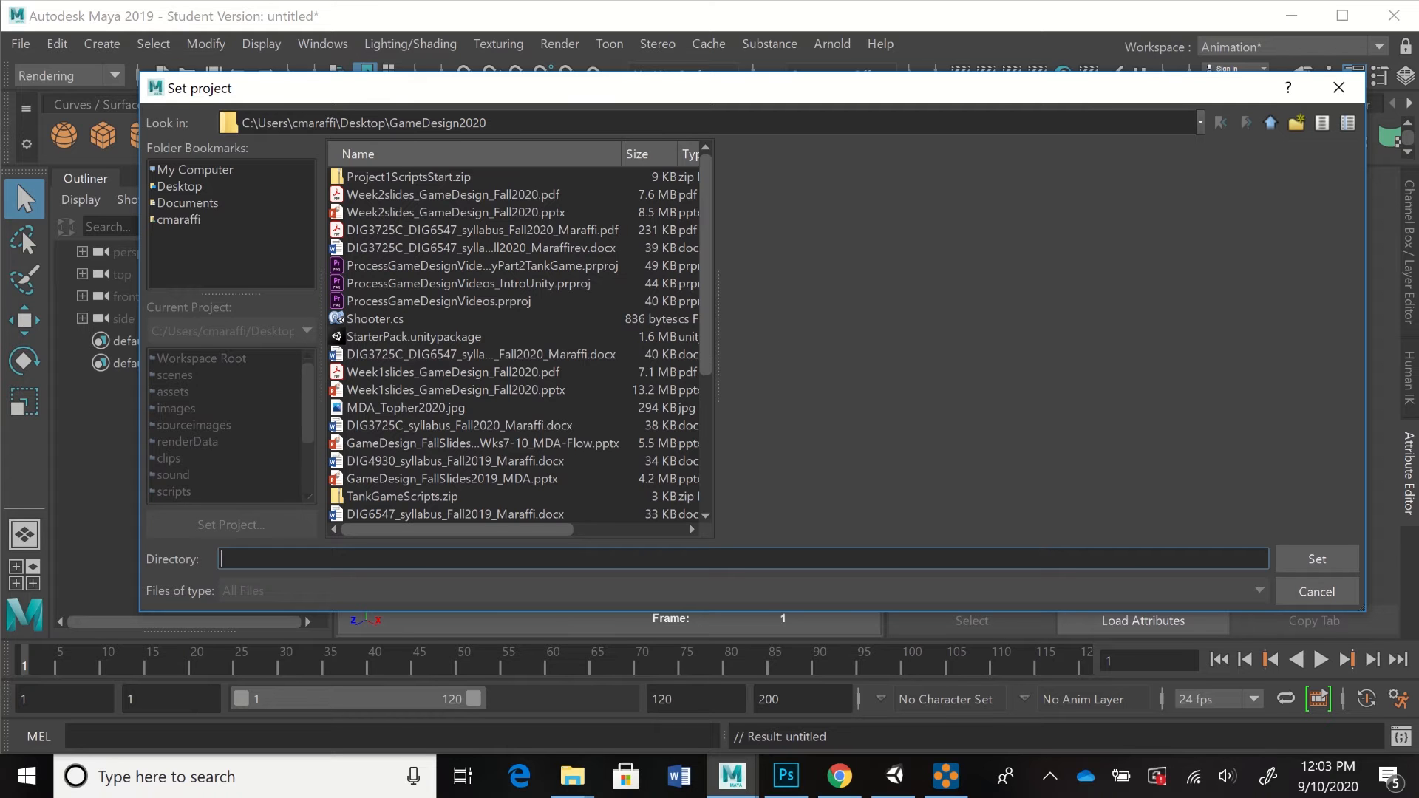
left_click(180, 186)
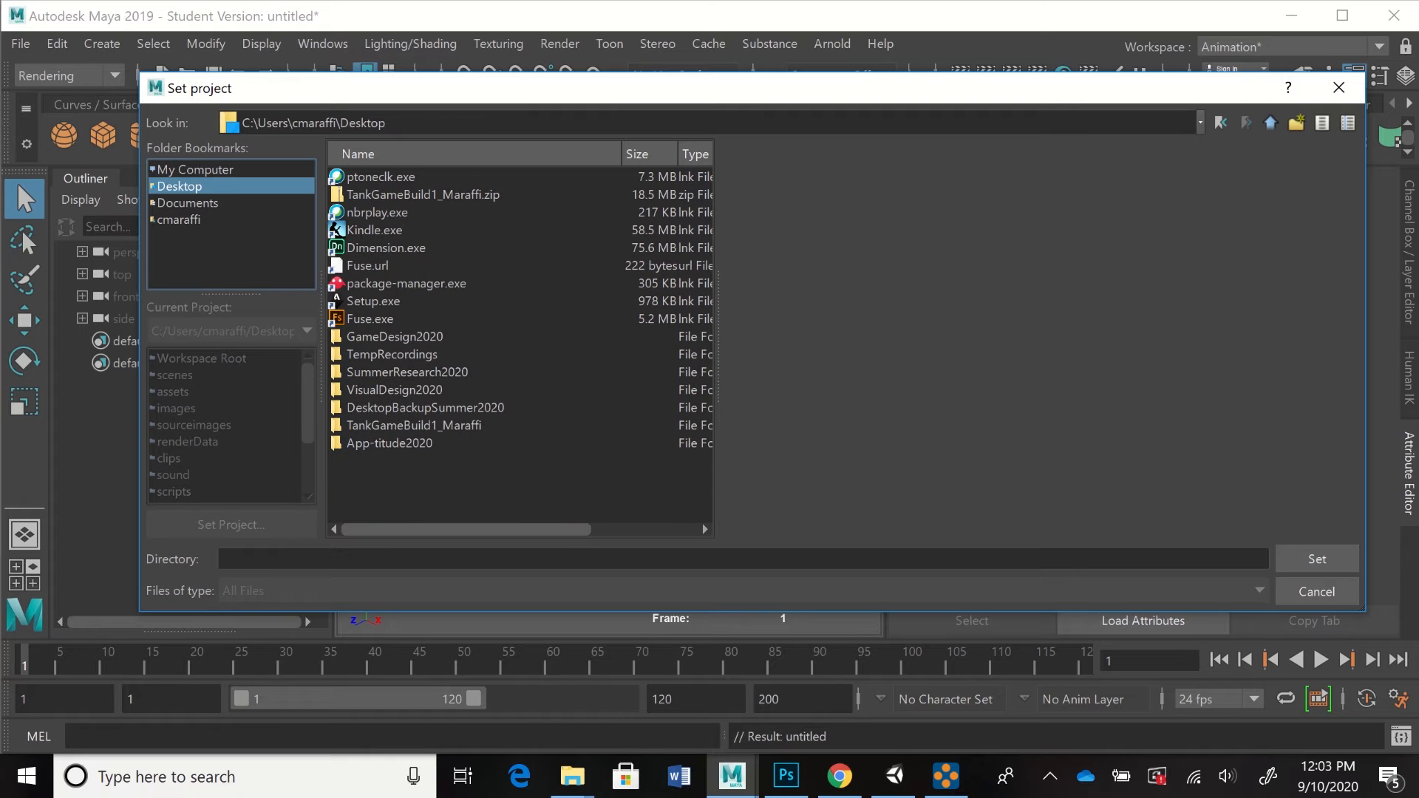
double_click(395, 337)
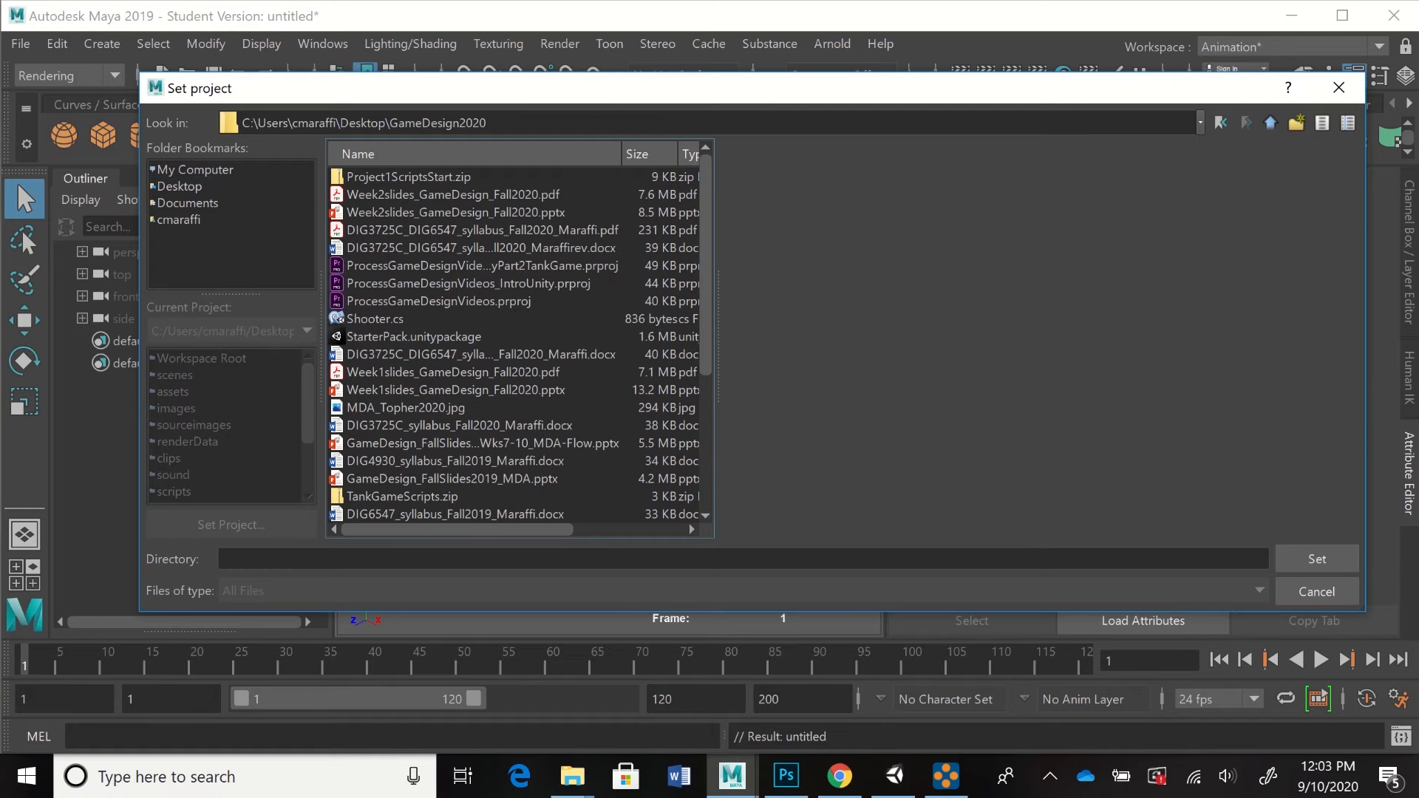
scroll(514, 339, "down", 4)
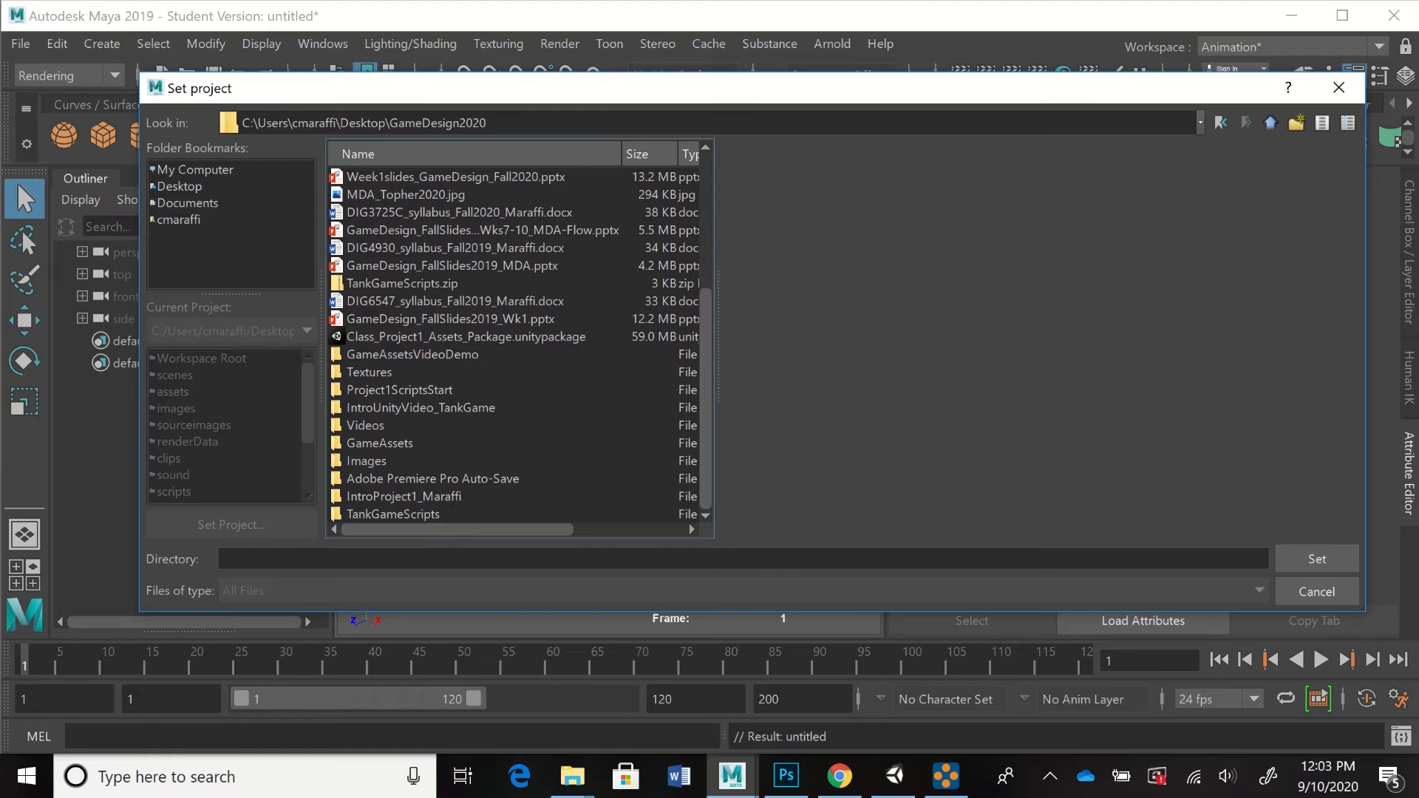
left_click(412, 355)
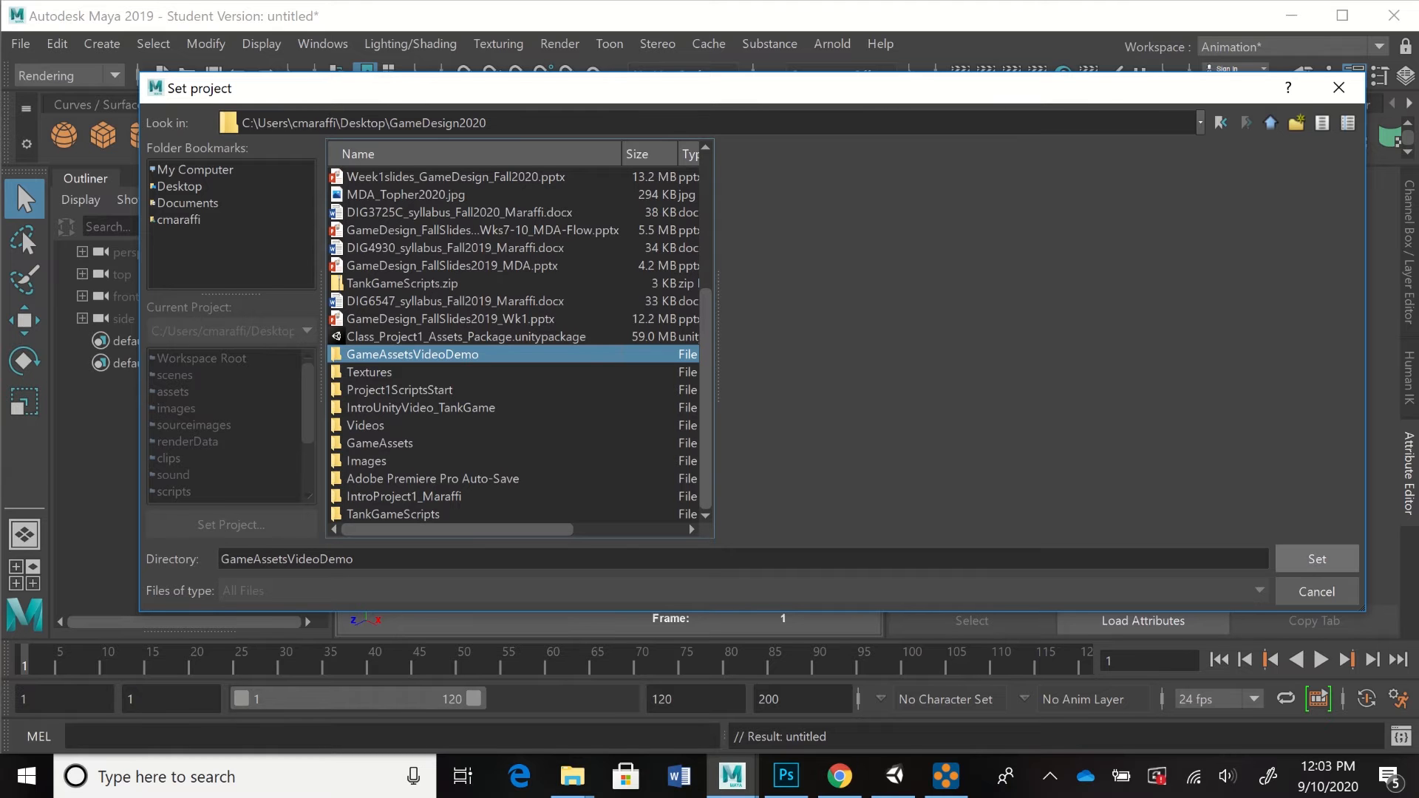
left_click(1317, 559)
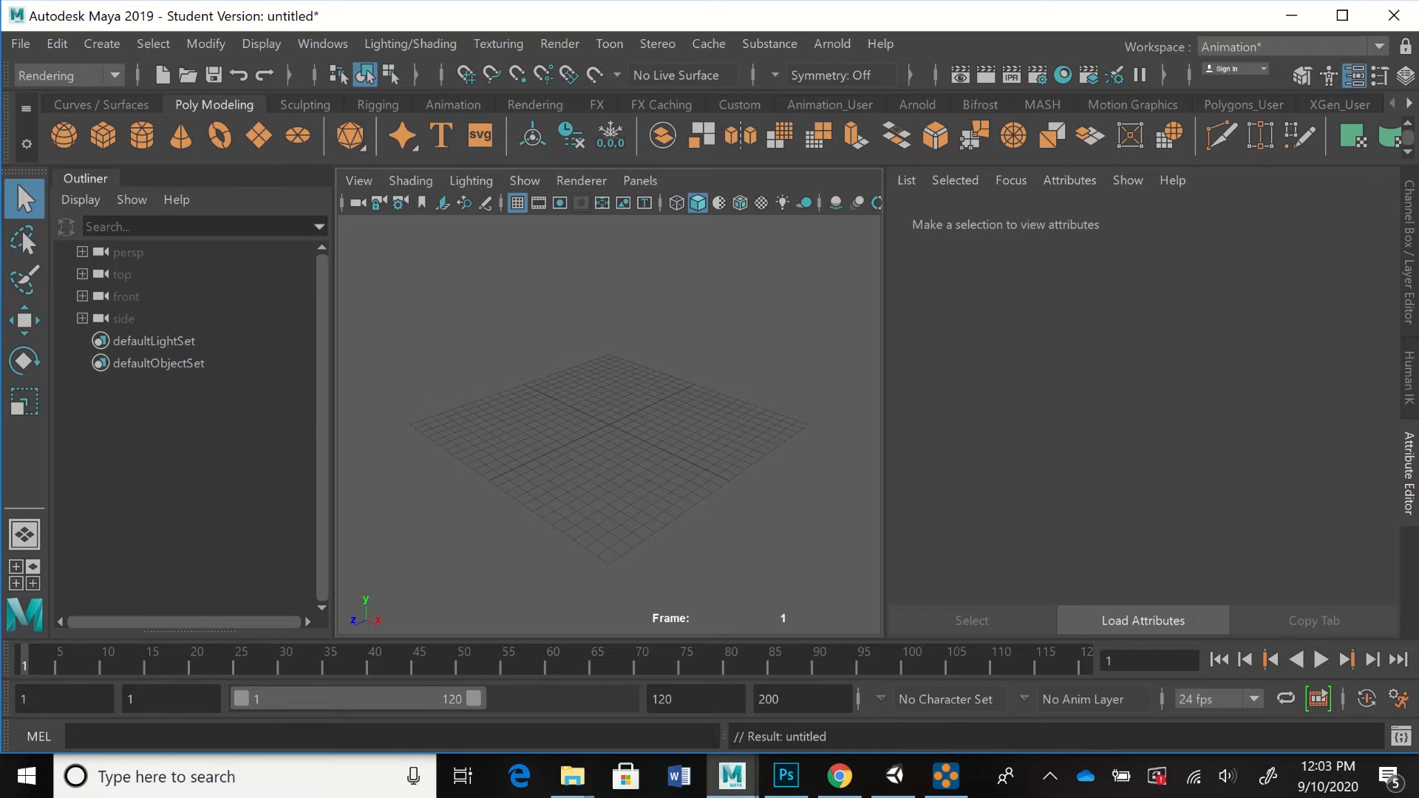
- Save the scene as TextureDemoVideo1 in the project's scenes folder, keeping the Maya ASCII type and accepting the student version notice
left_click(21, 44)
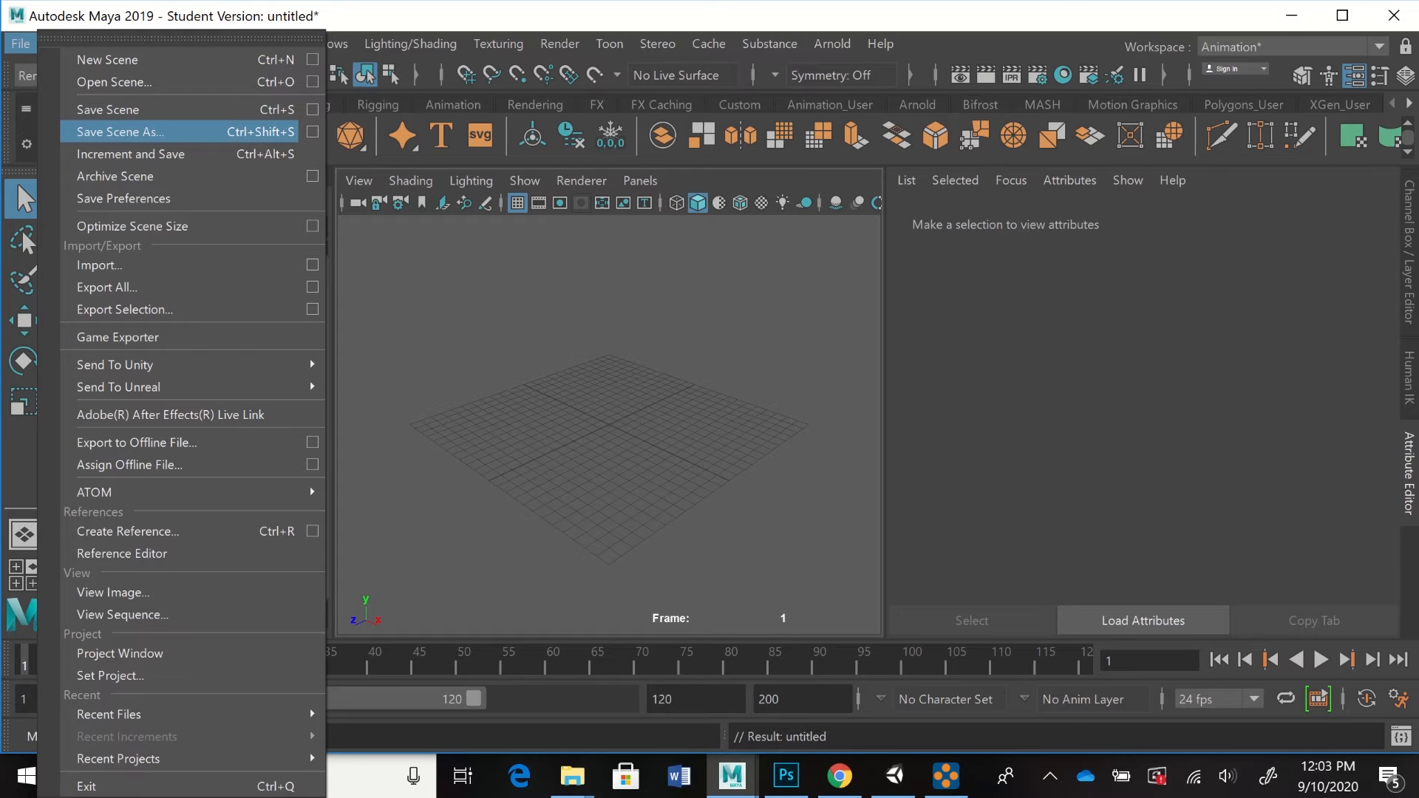
left_click(120, 132)
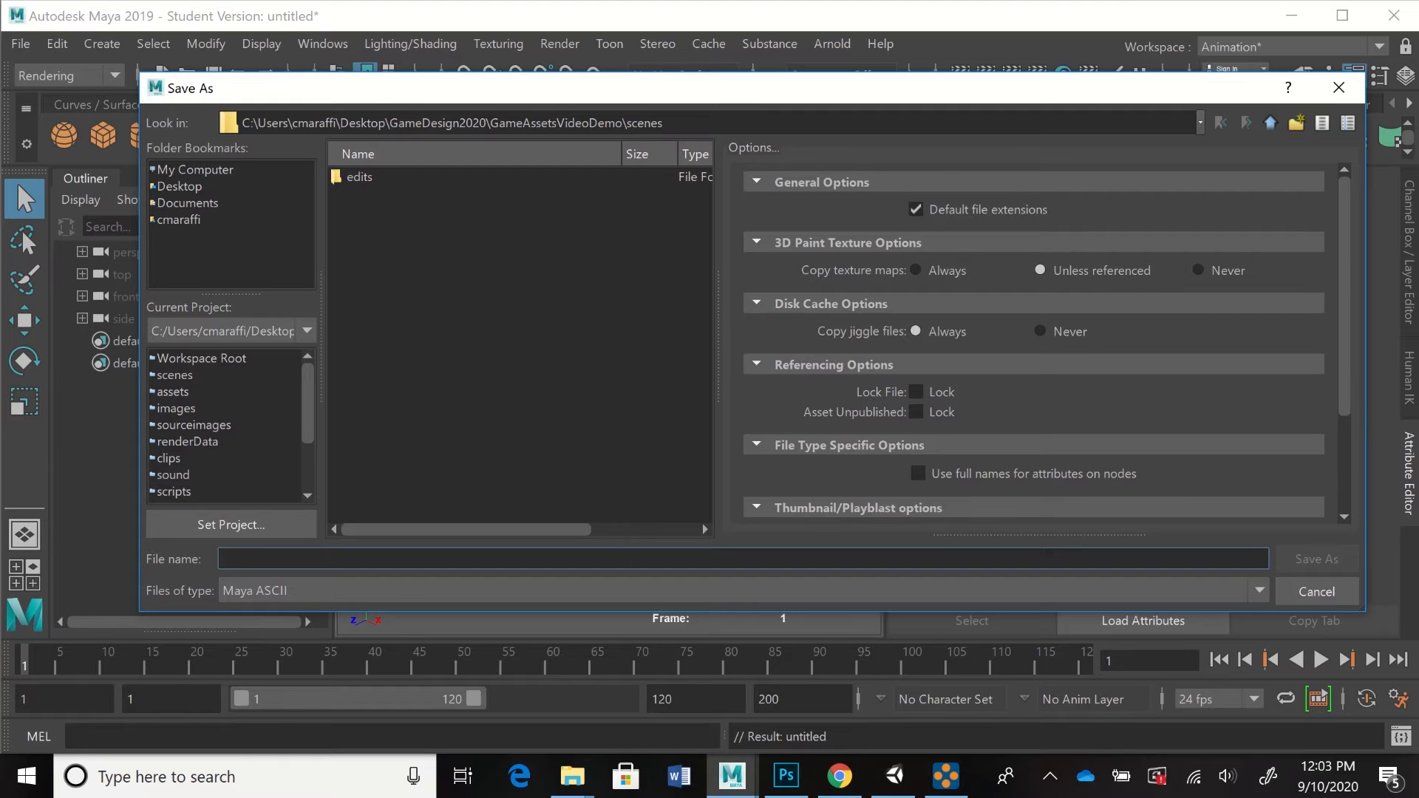
left_click(1260, 591)
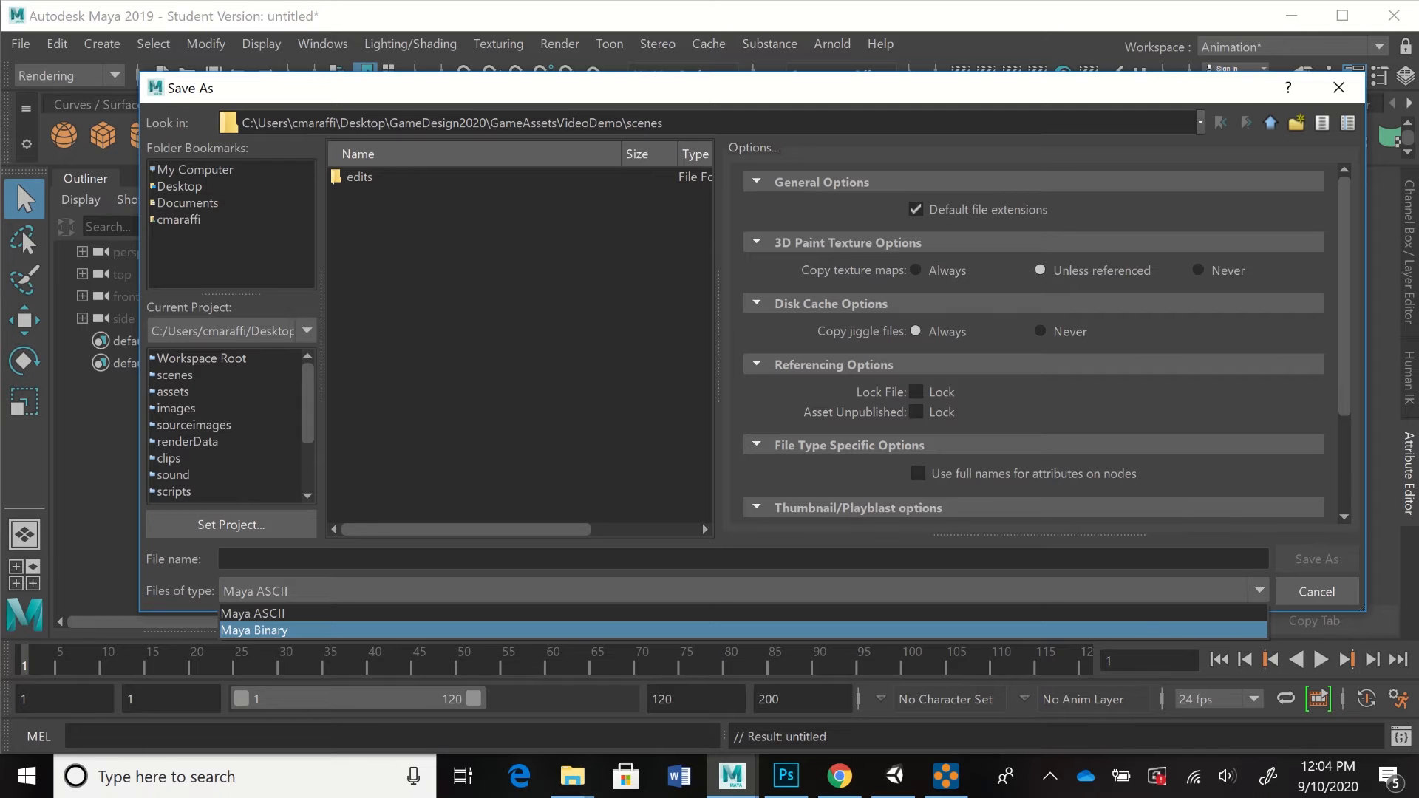
key("Escape")
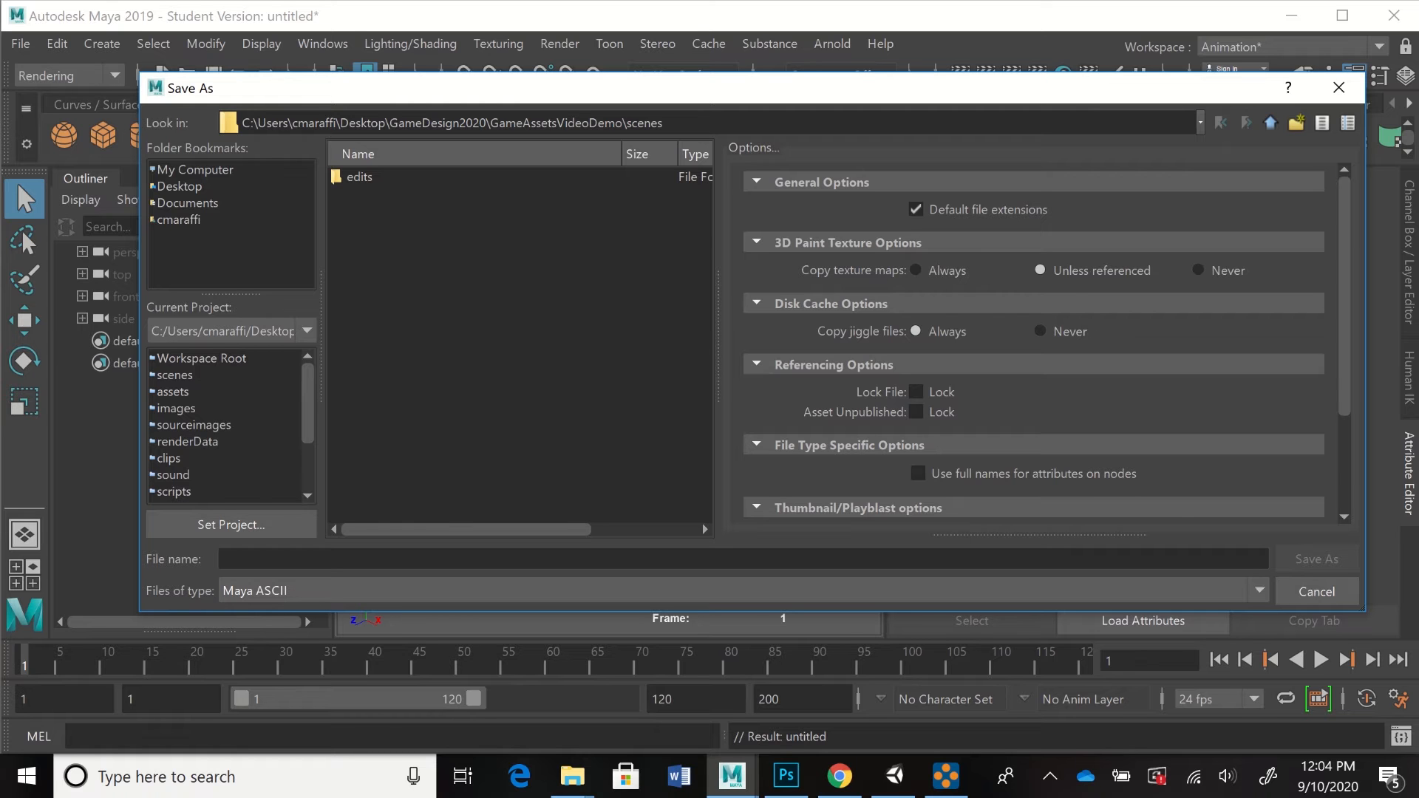
left_click(224, 558)
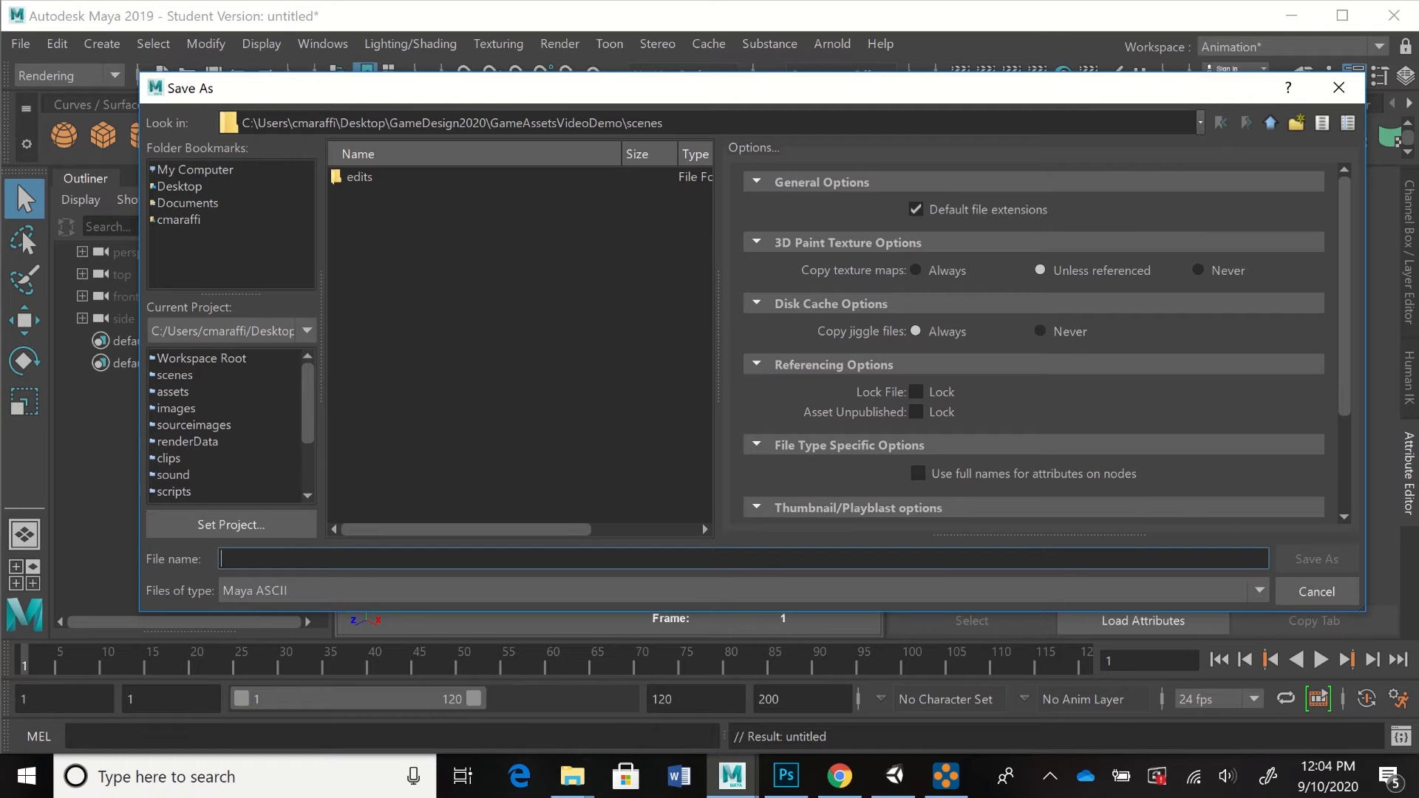
type("Te")
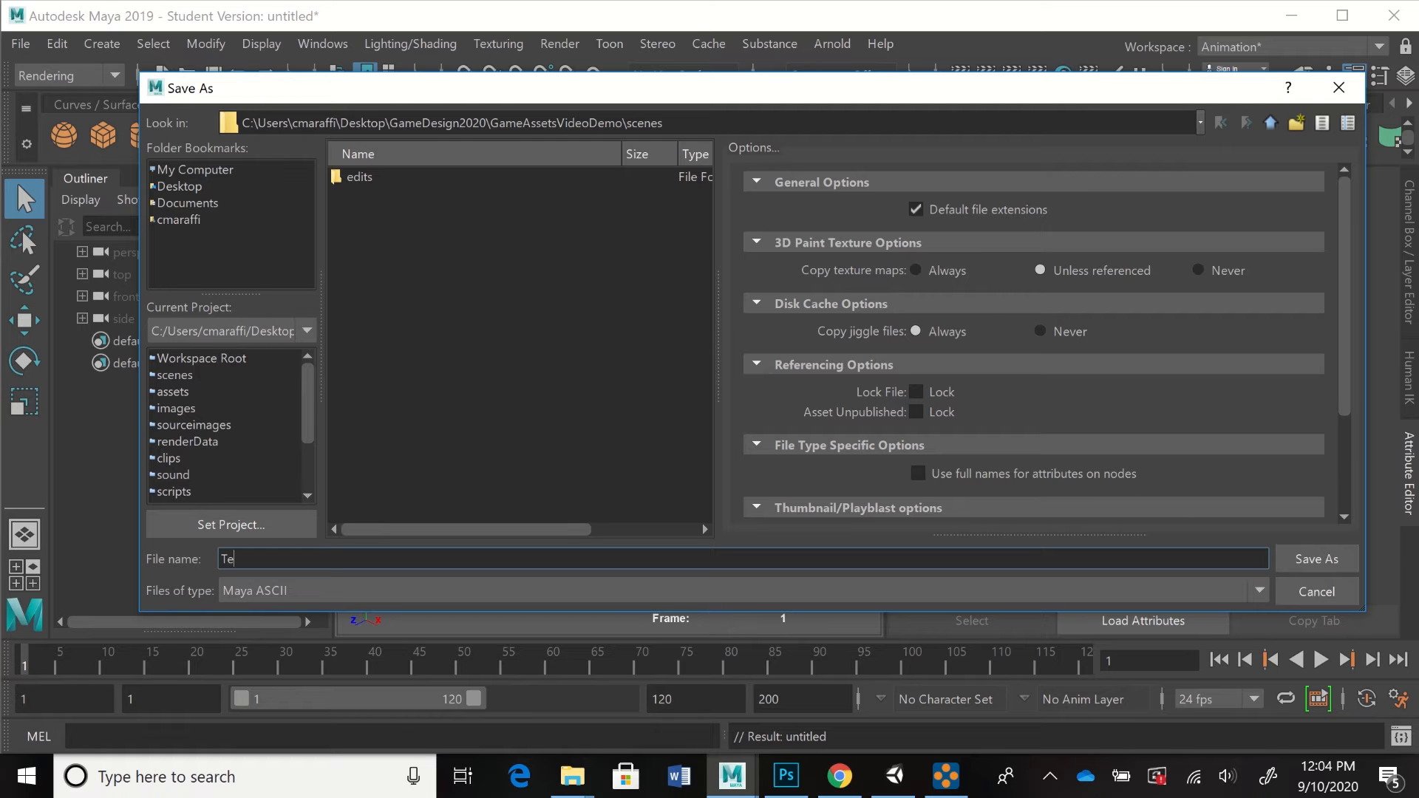
type("xtureDemoVideo1")
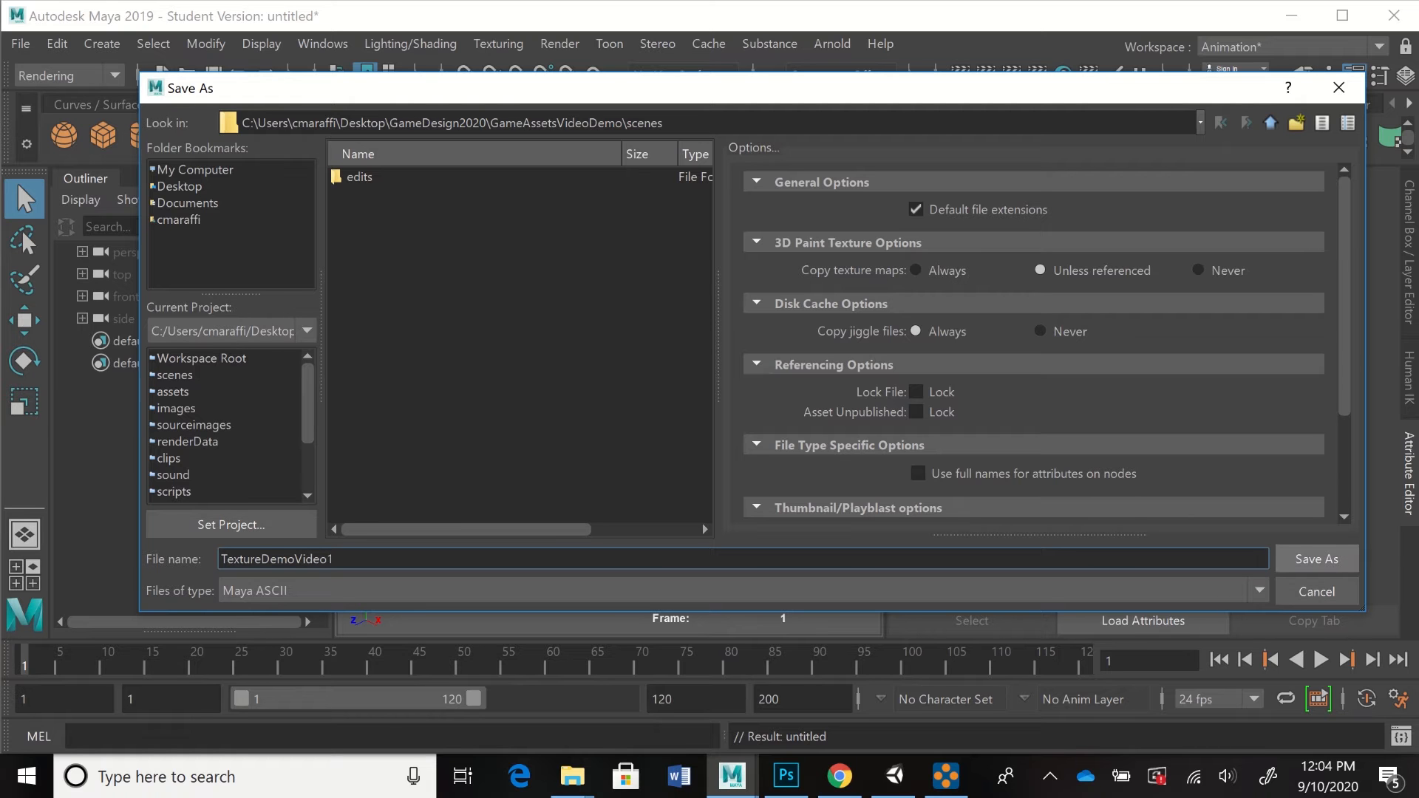
left_click(1316, 559)
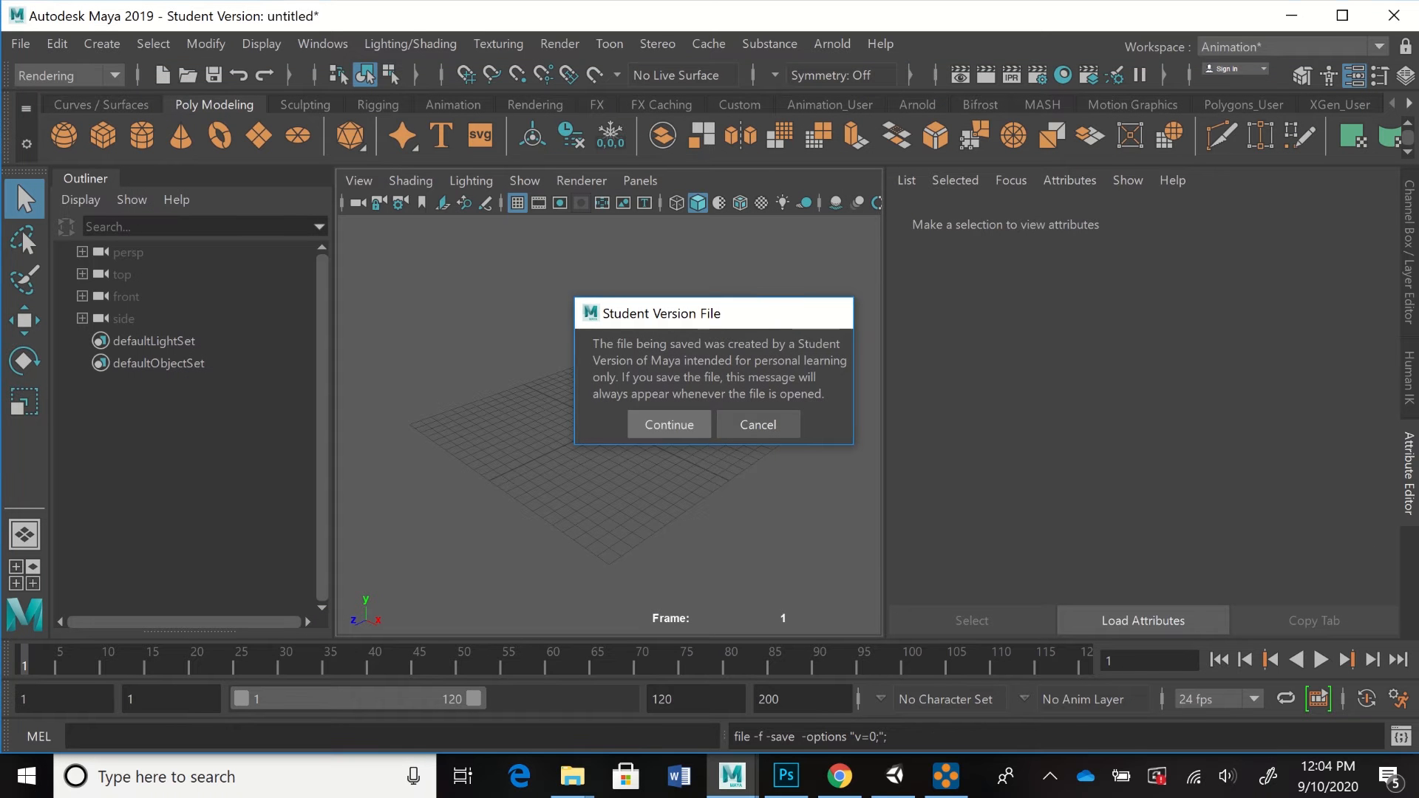
key("Return")
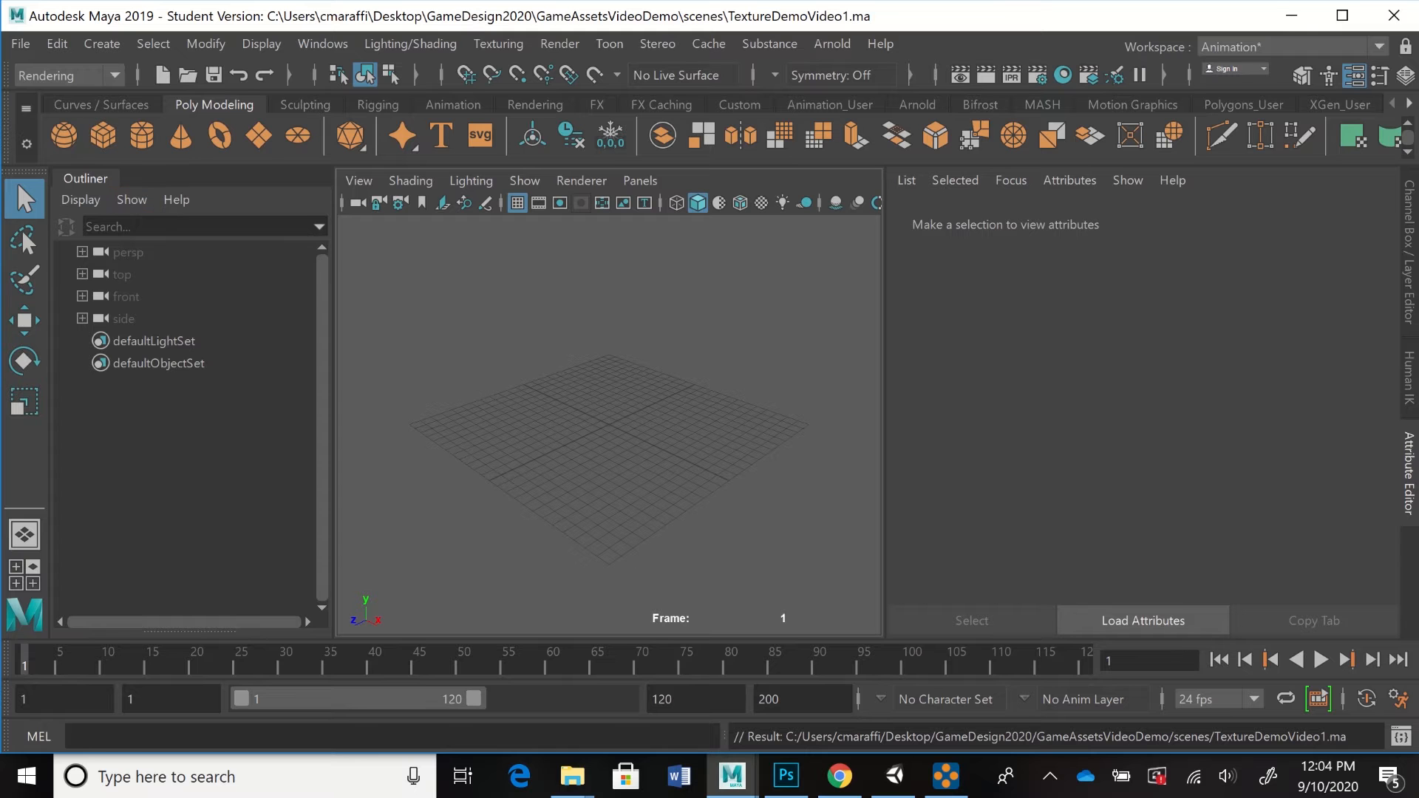
- Switch to the Modeling menu set and back to the Rendering menu set
left_click(67, 74)
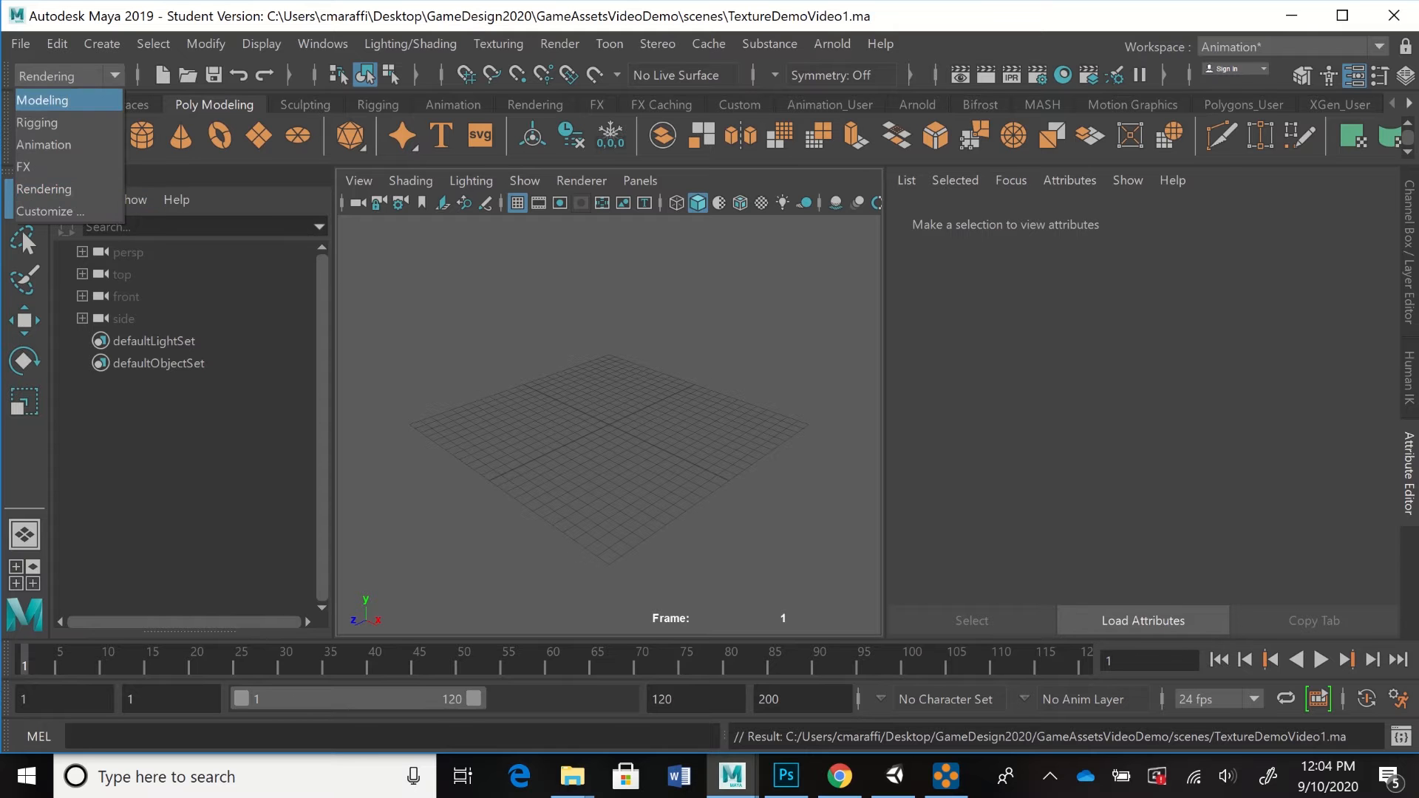
left_click(44, 100)
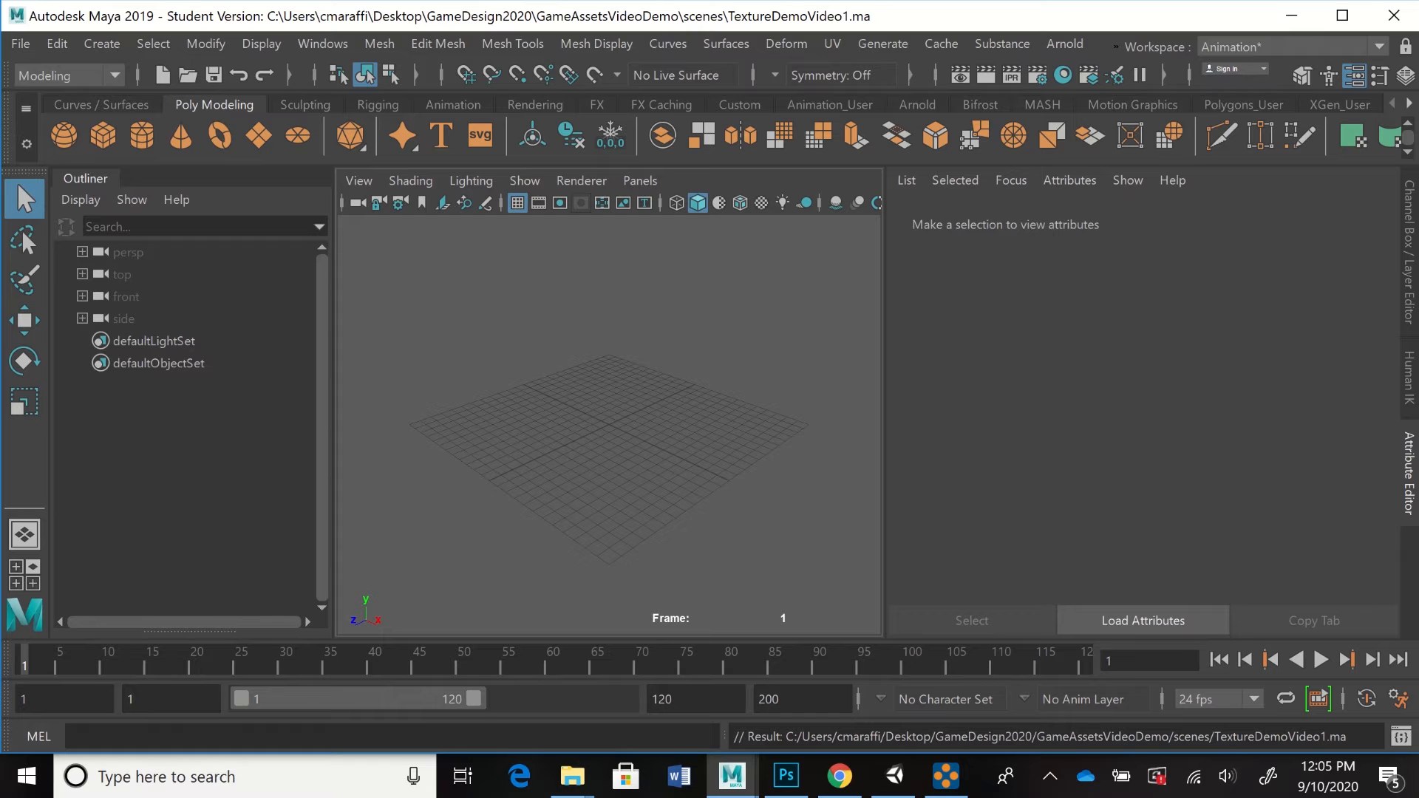
left_click(114, 76)
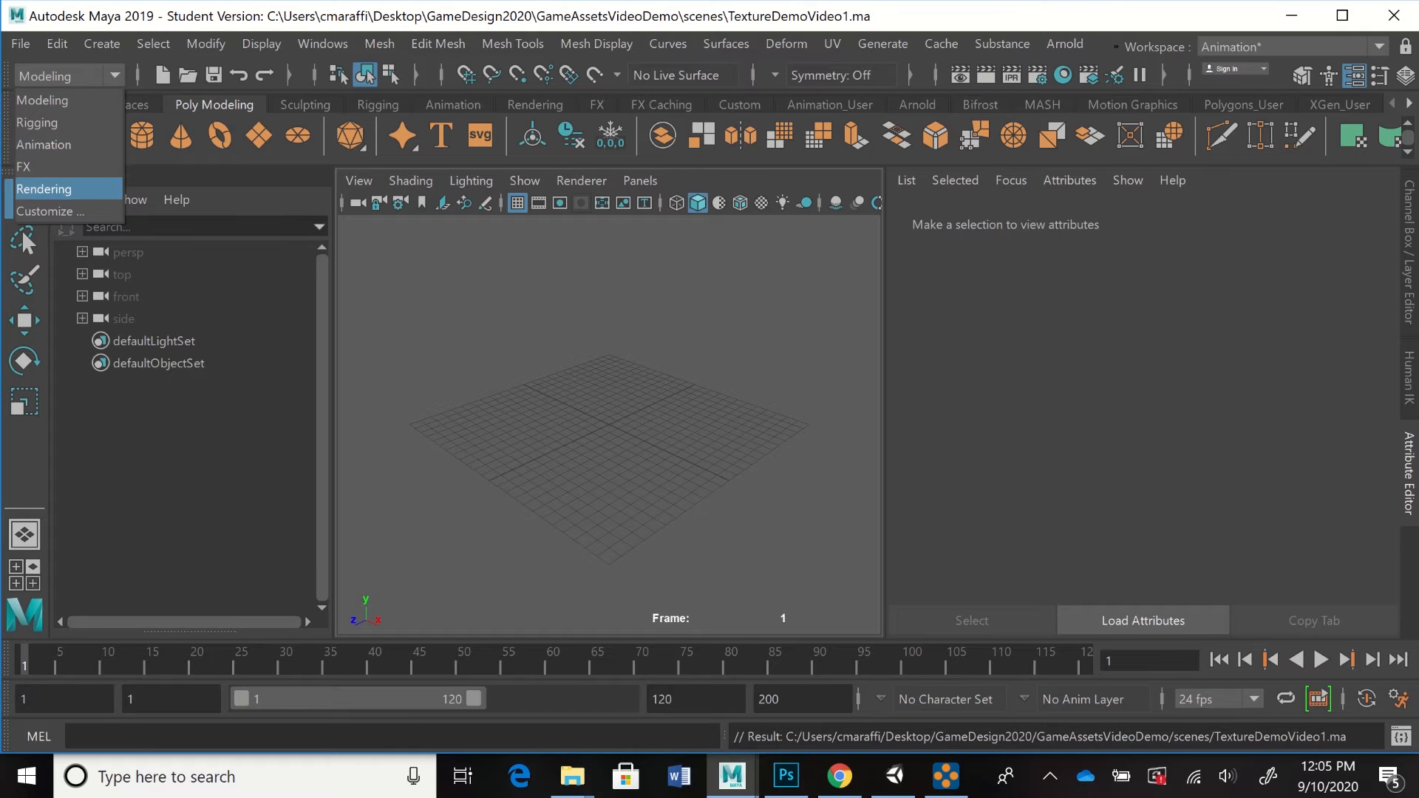
left_click(44, 189)
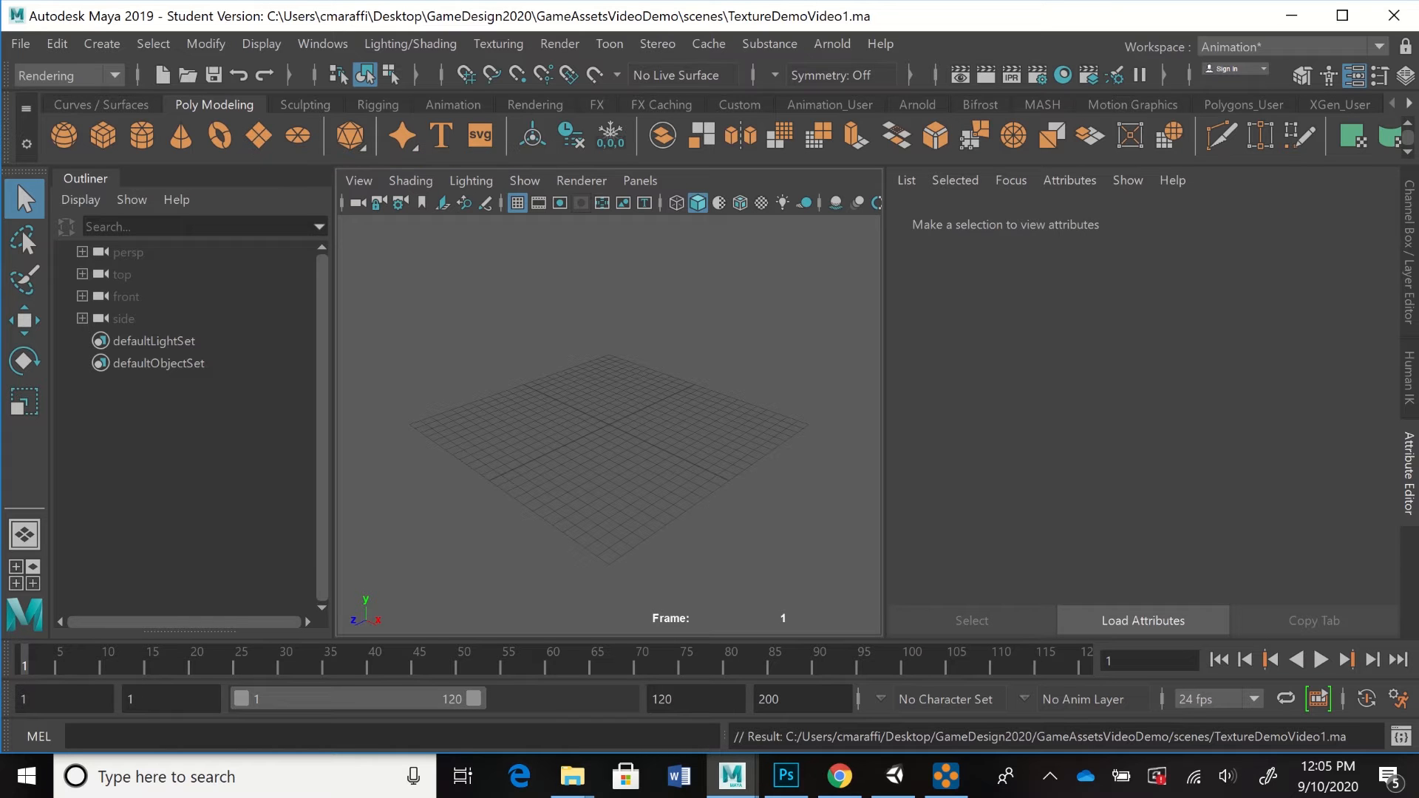
- Create a polygon plane at the centre of the grid
left_click(101, 44)
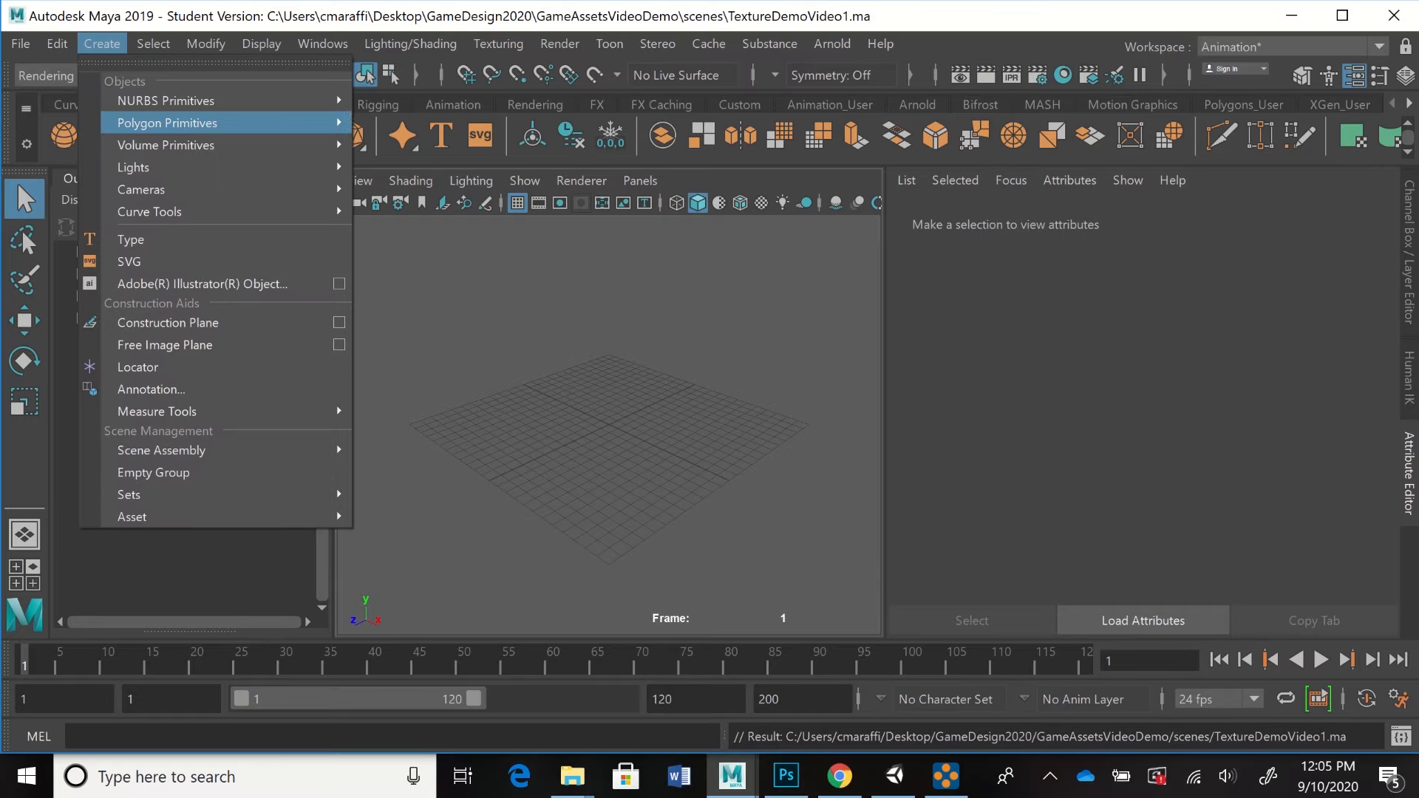
mouse_move(168, 123)
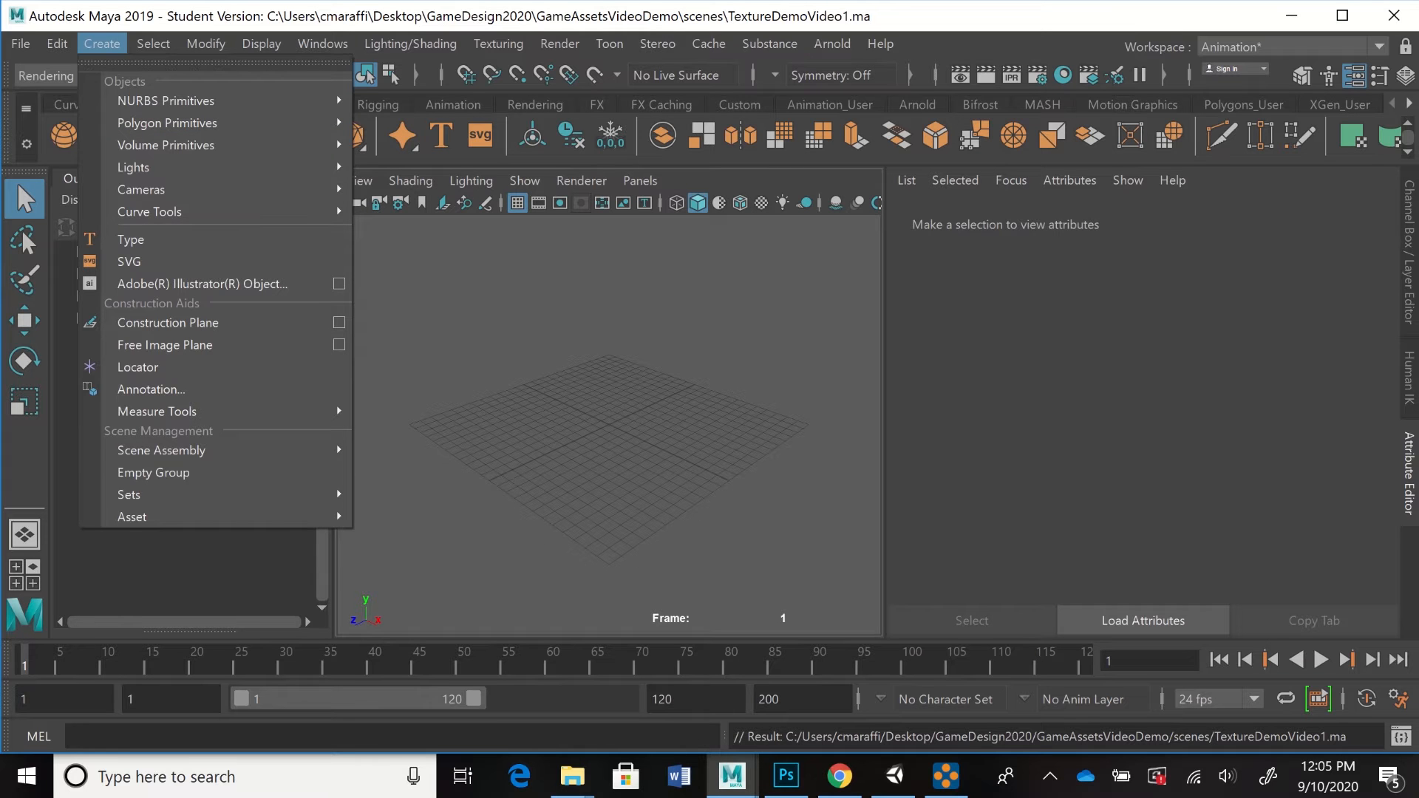
key("Escape")
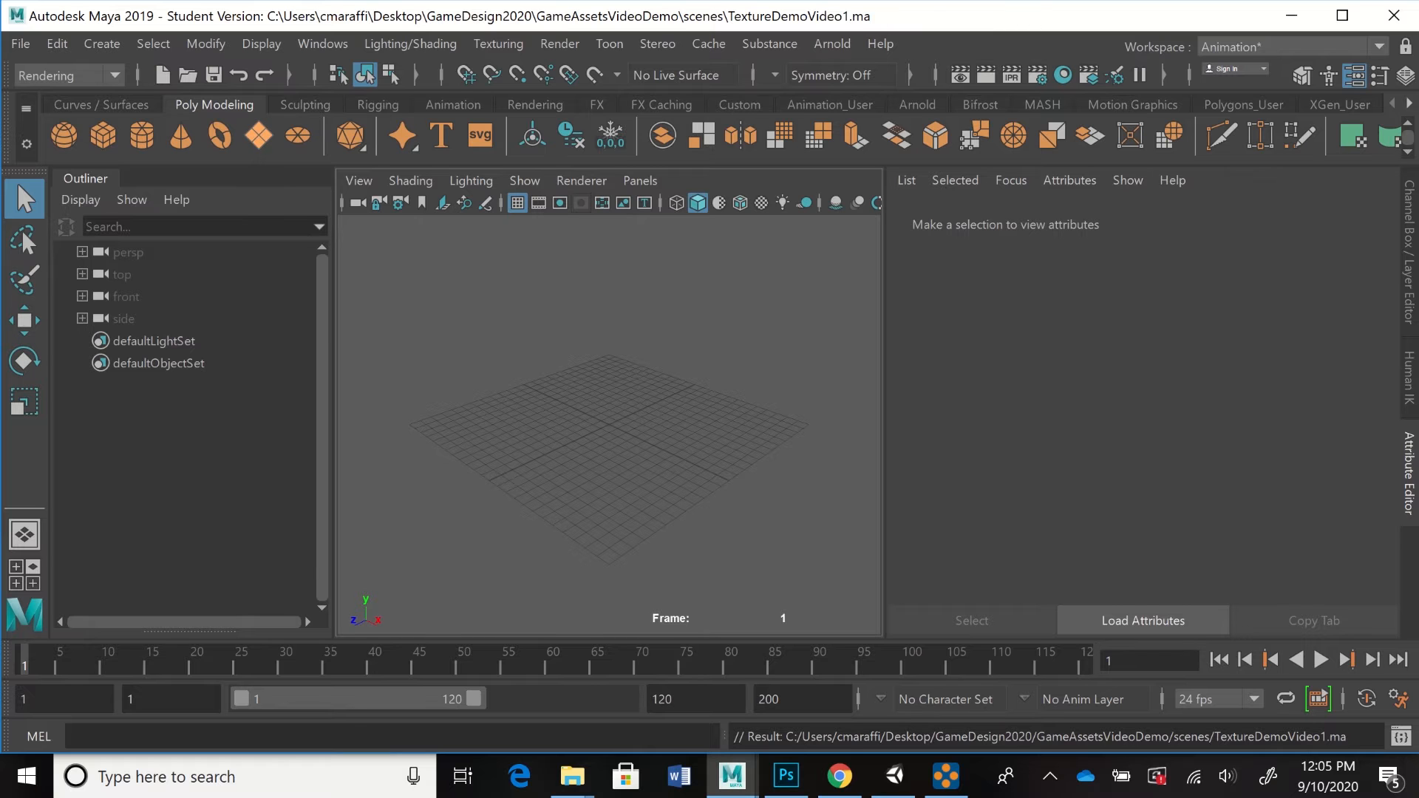
left_click(258, 135)
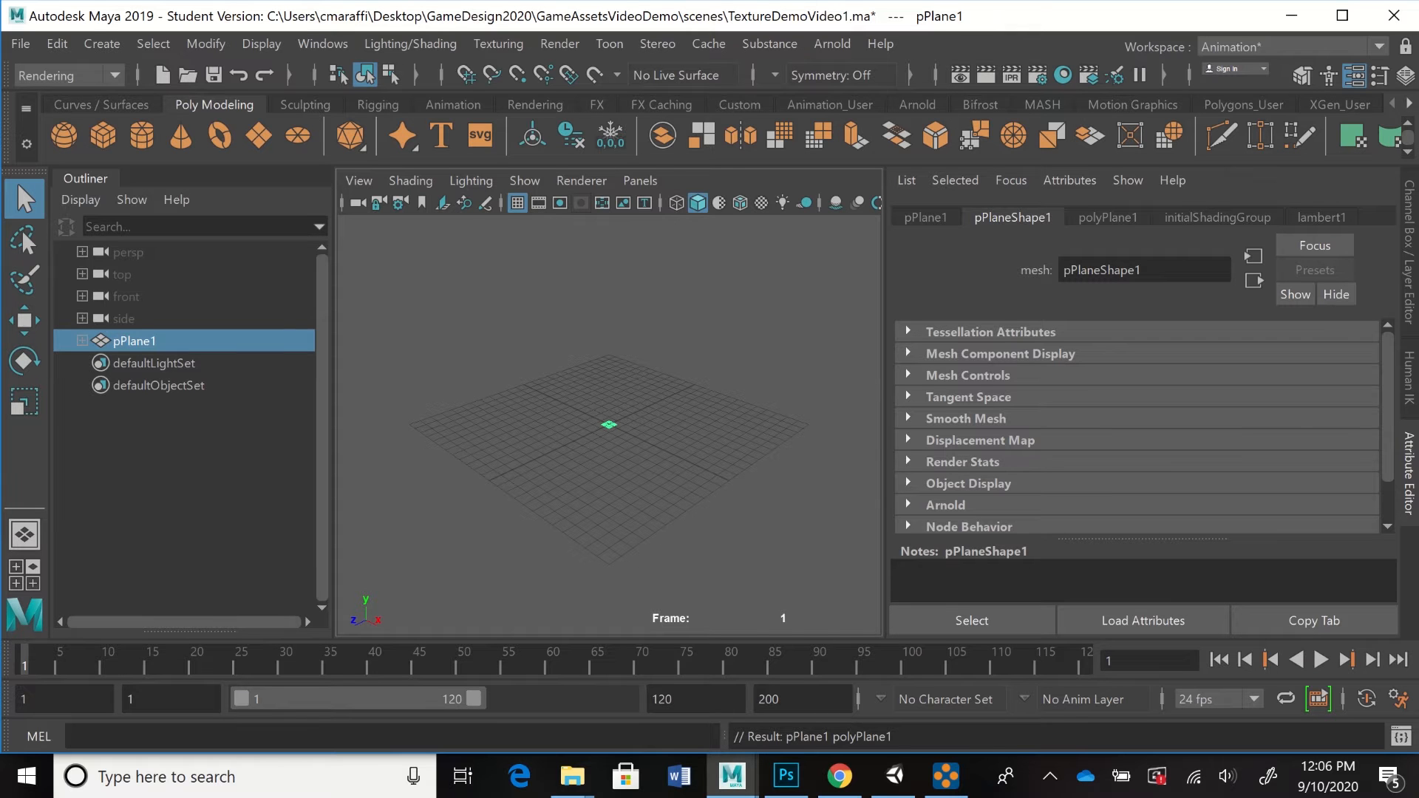
- View the plane in the four-view layout and in the side and front views, returning to the full perspective view
key("space")
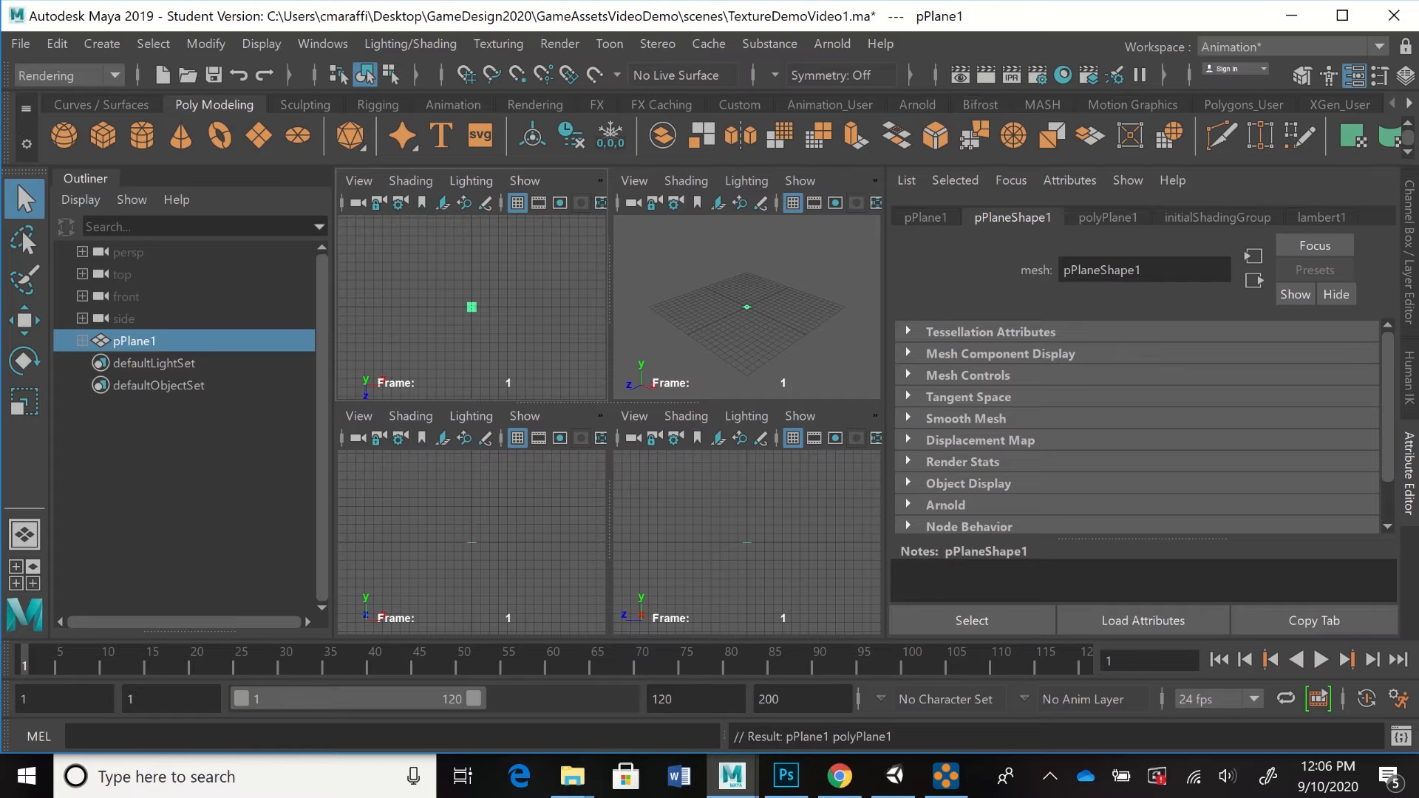
key("space")
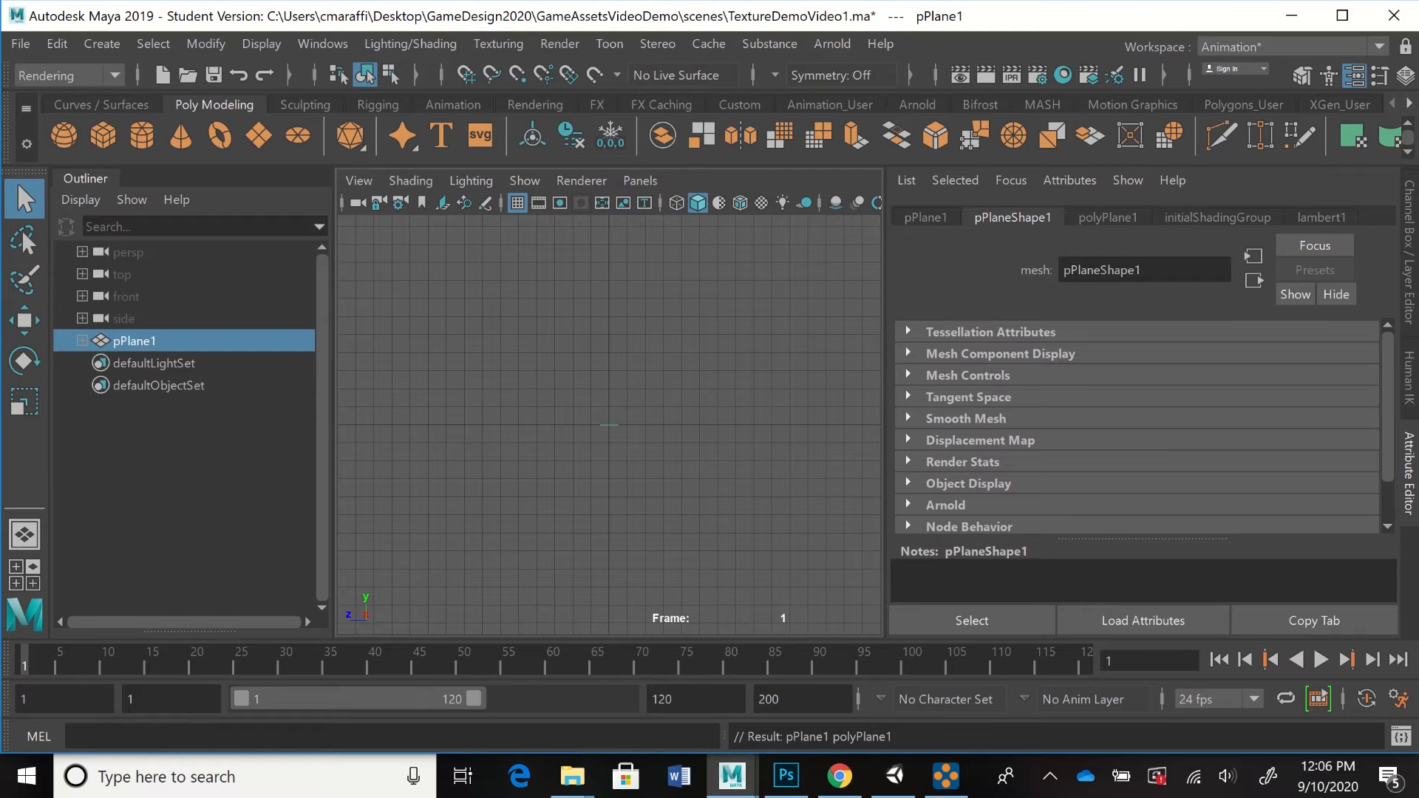
key("space")
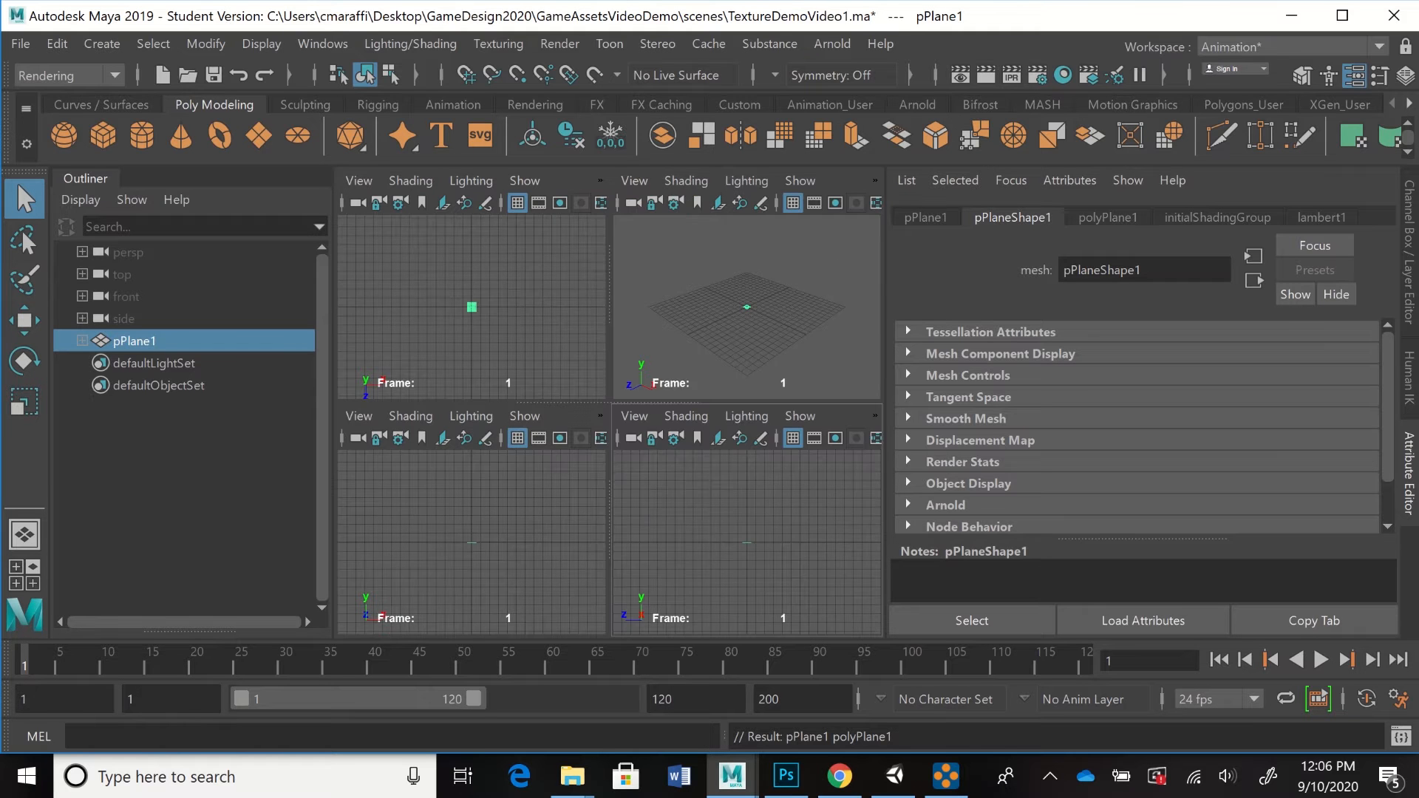
key("space")
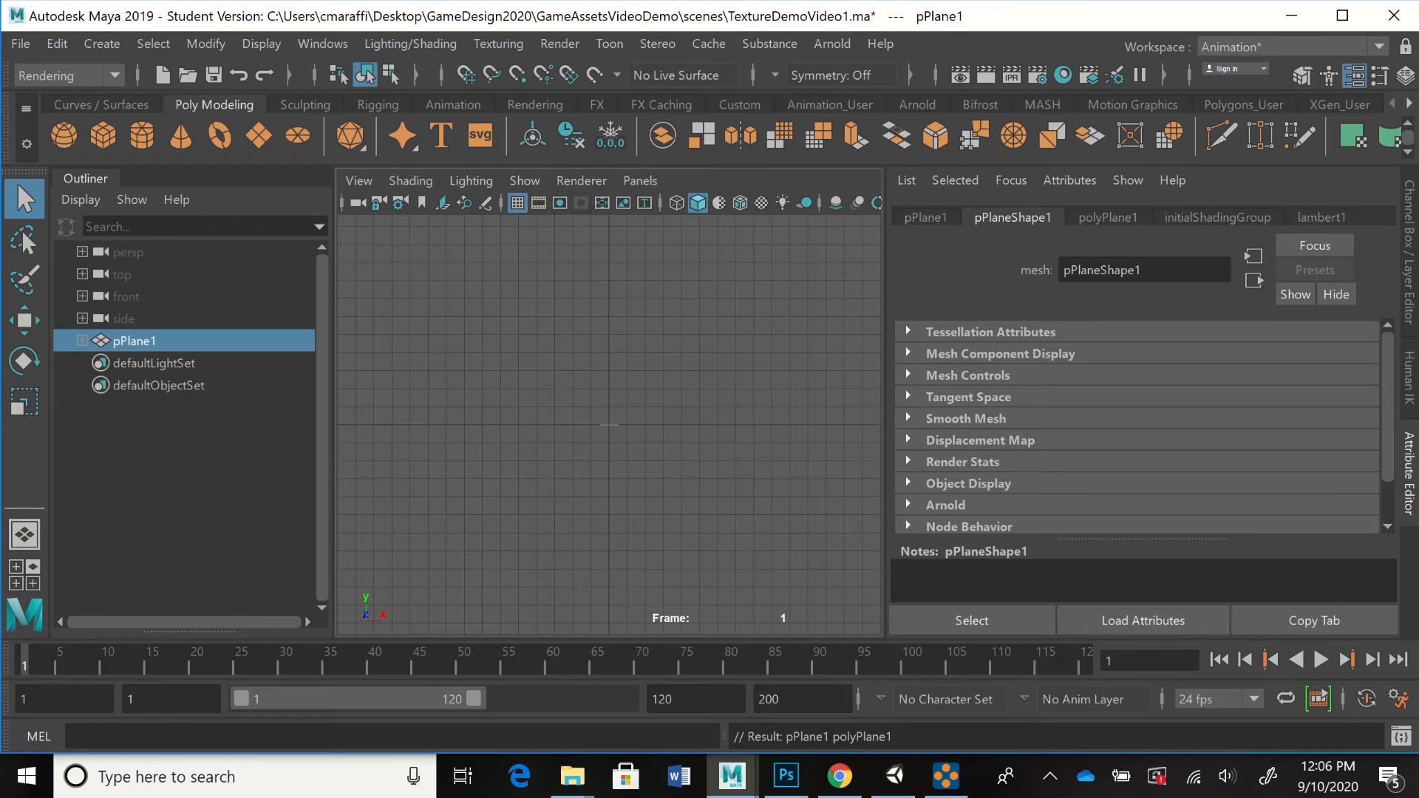
key("space")
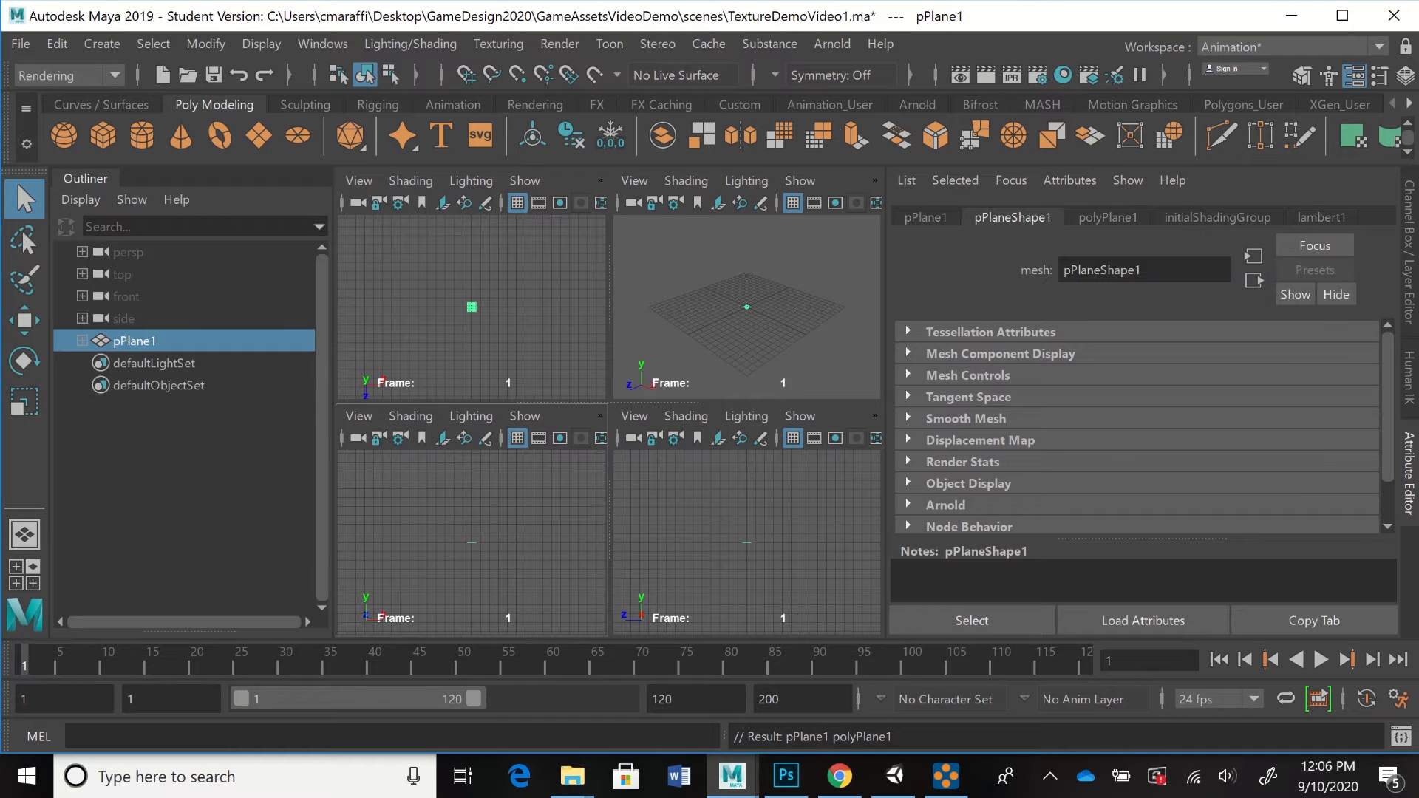
key("space")
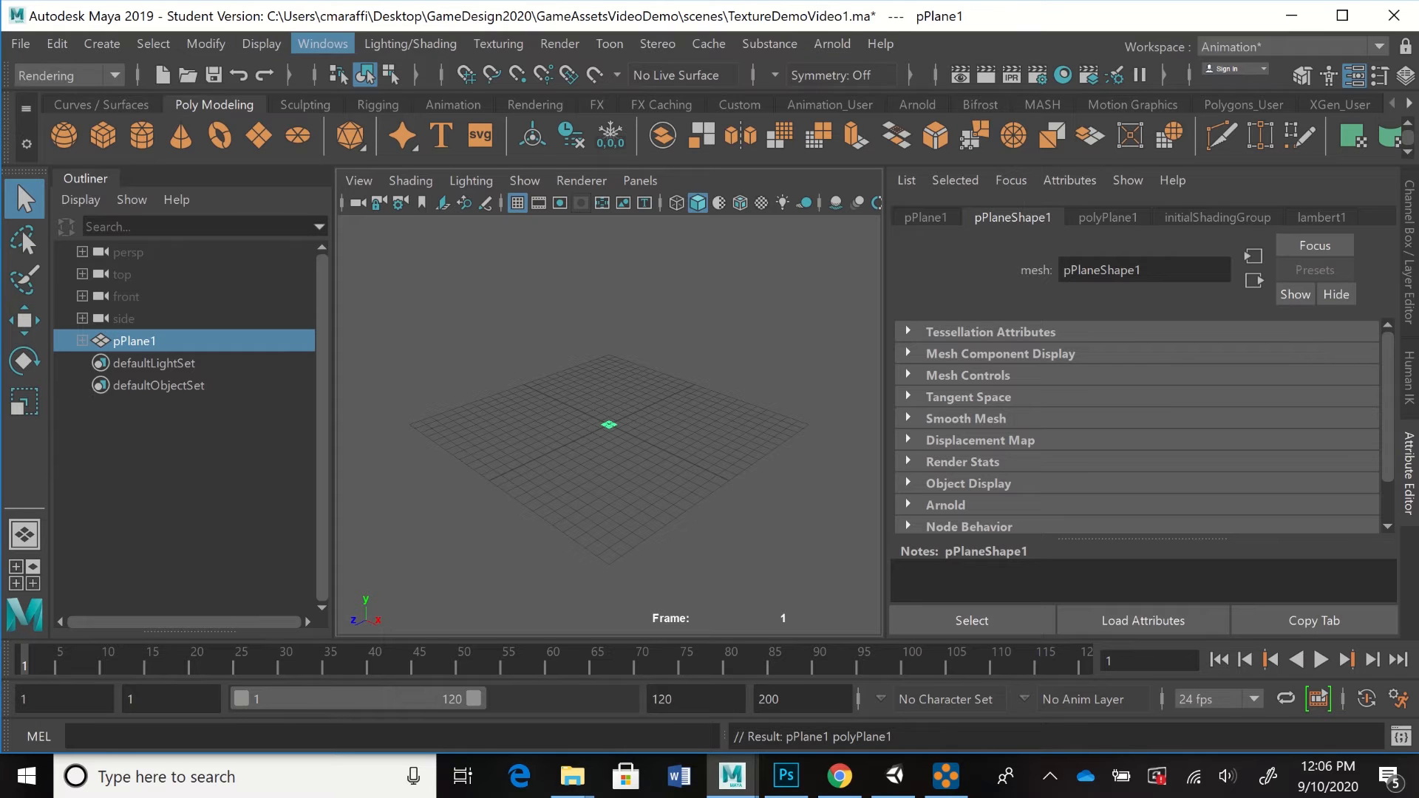
left_click(323, 43)
mouse_move(510, 123)
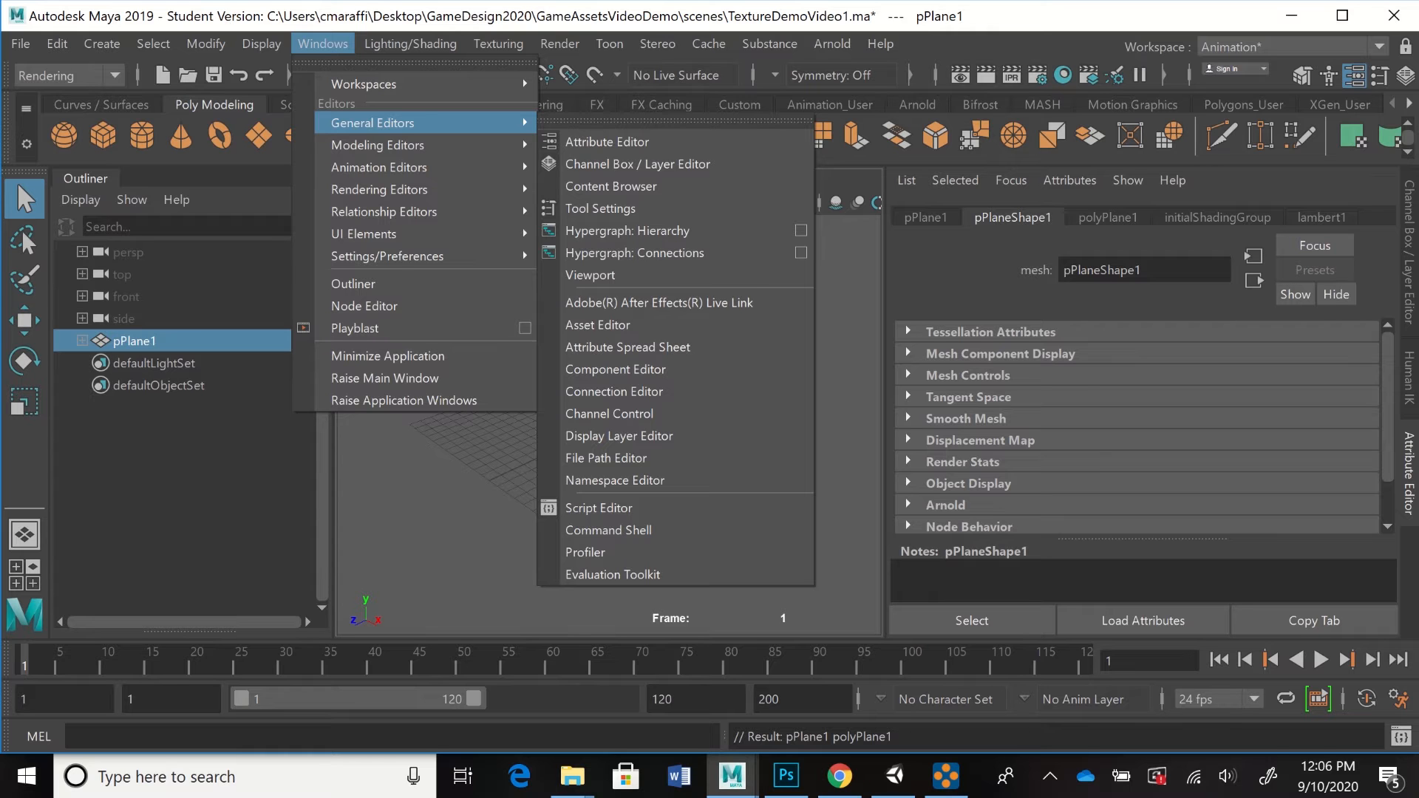
key("Down")
key("Down")
key("Down")
key("Down")
key("Down")
key("Down")
key("Down")
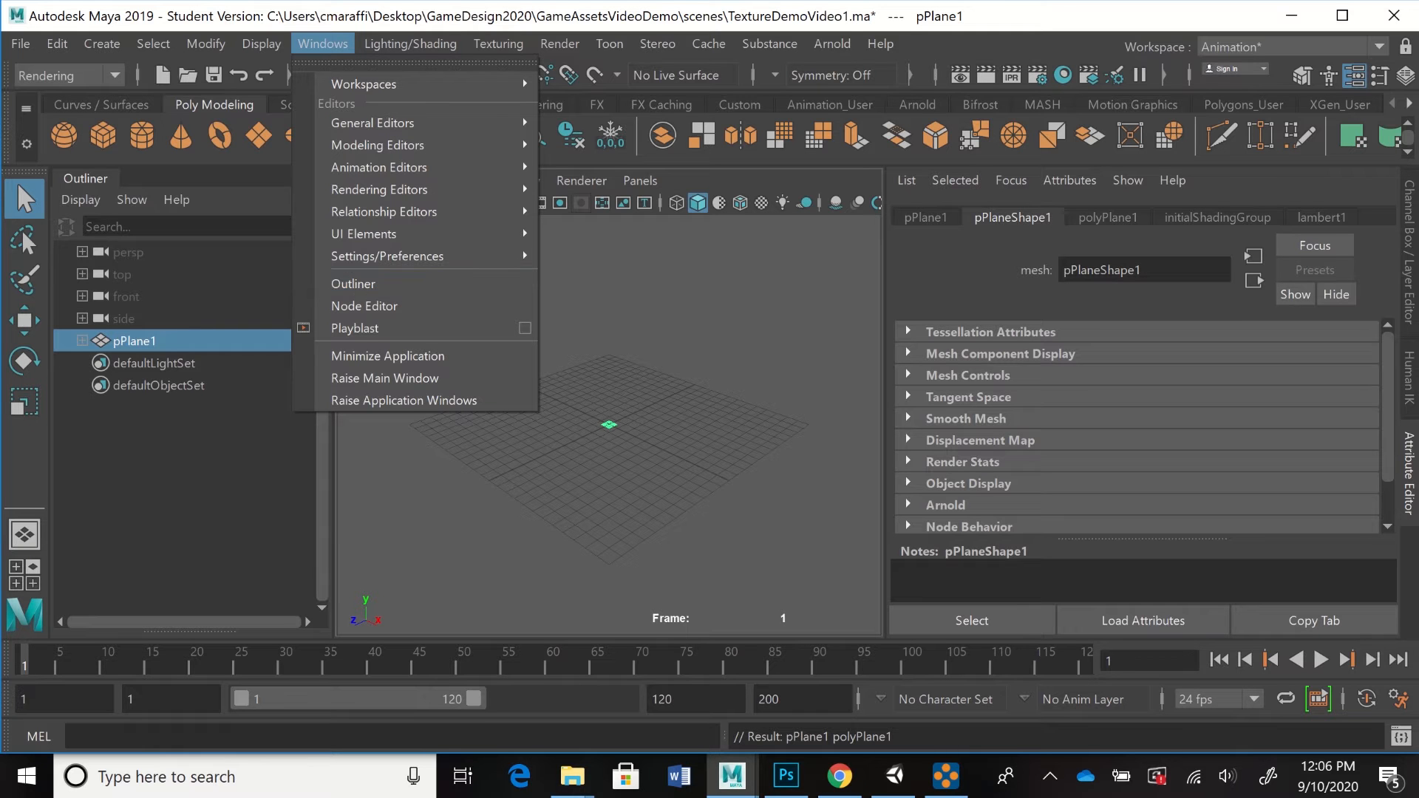
key("Escape")
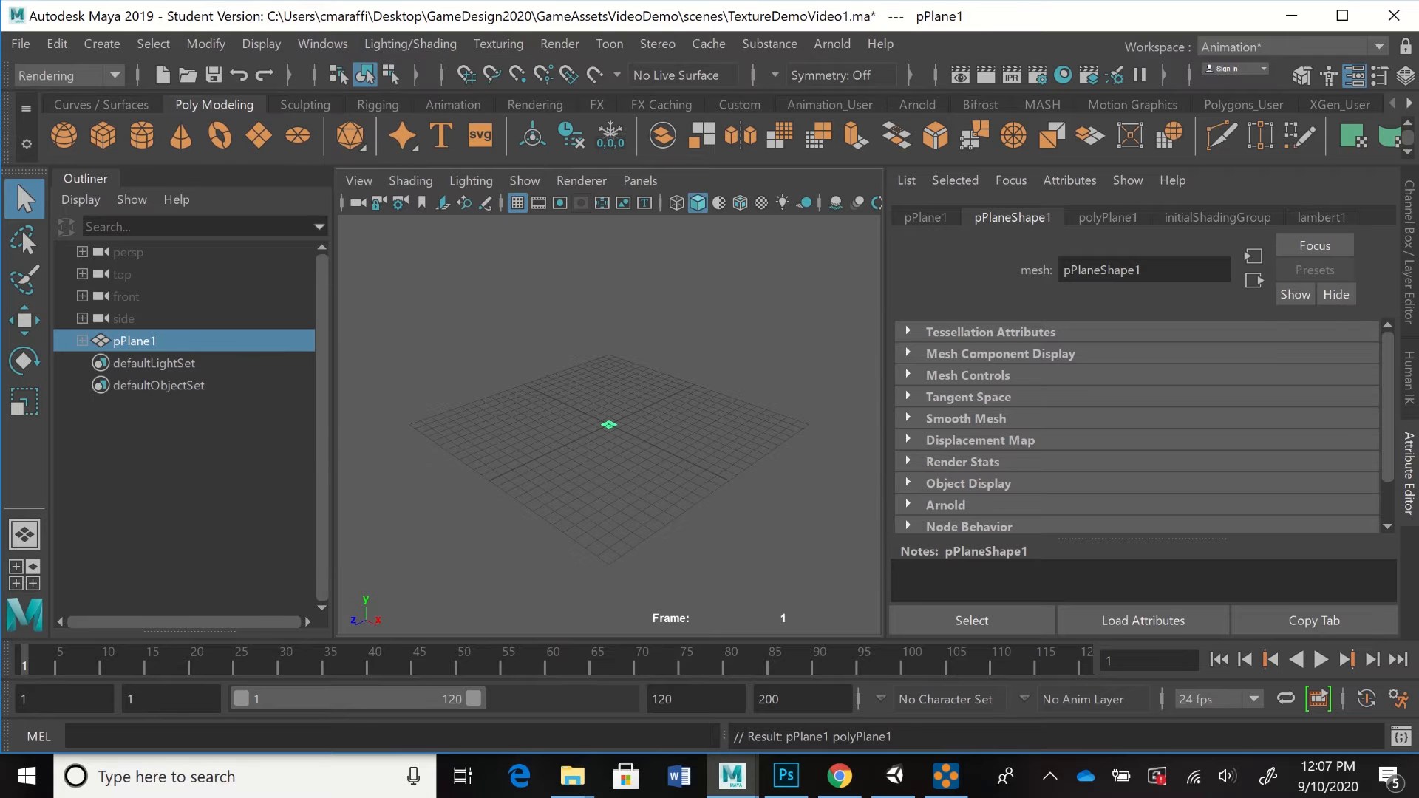
- Undock the Outliner into a floating window and dock it back beside the perspective view
left_click_drag(85, 179, 463, 47)
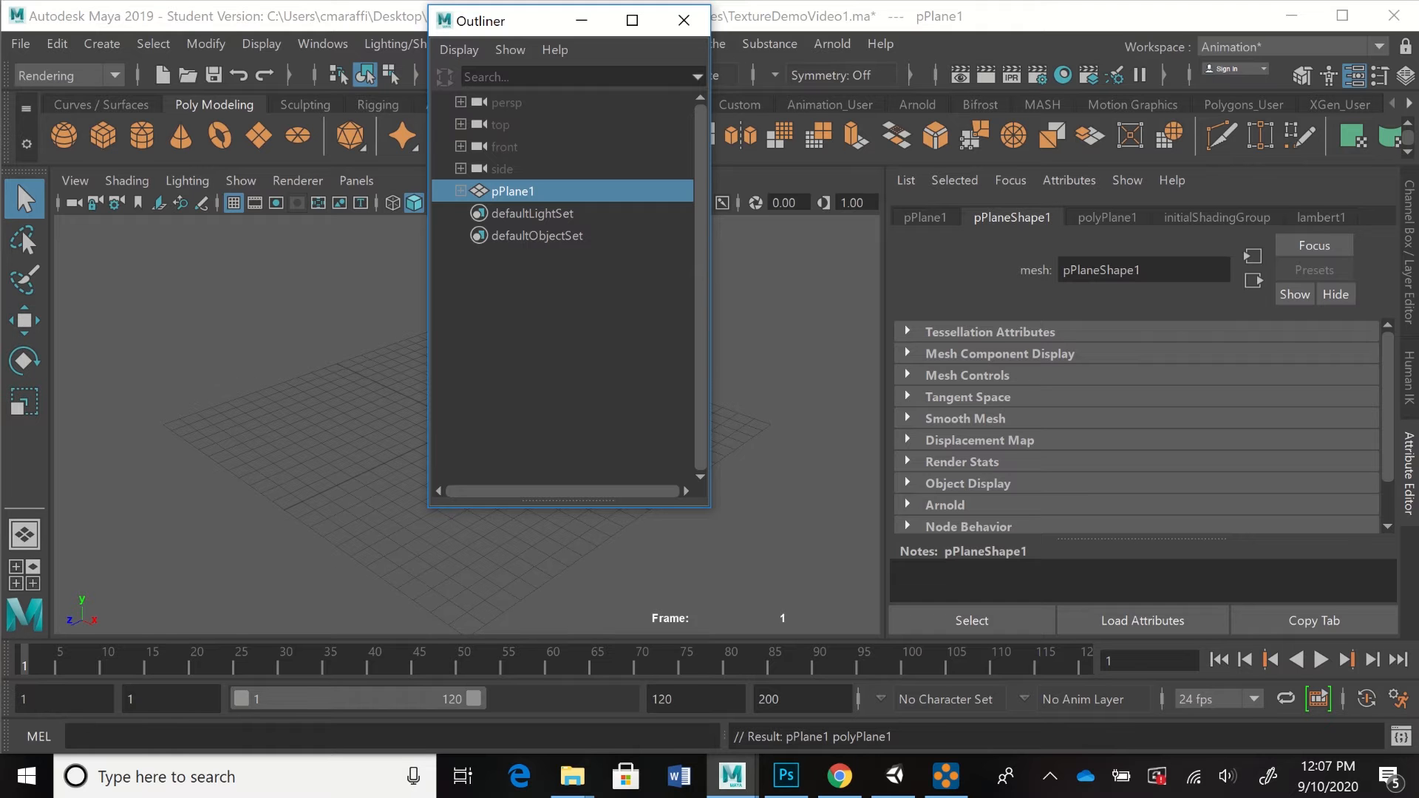
left_click_drag(532, 20, 70, 207)
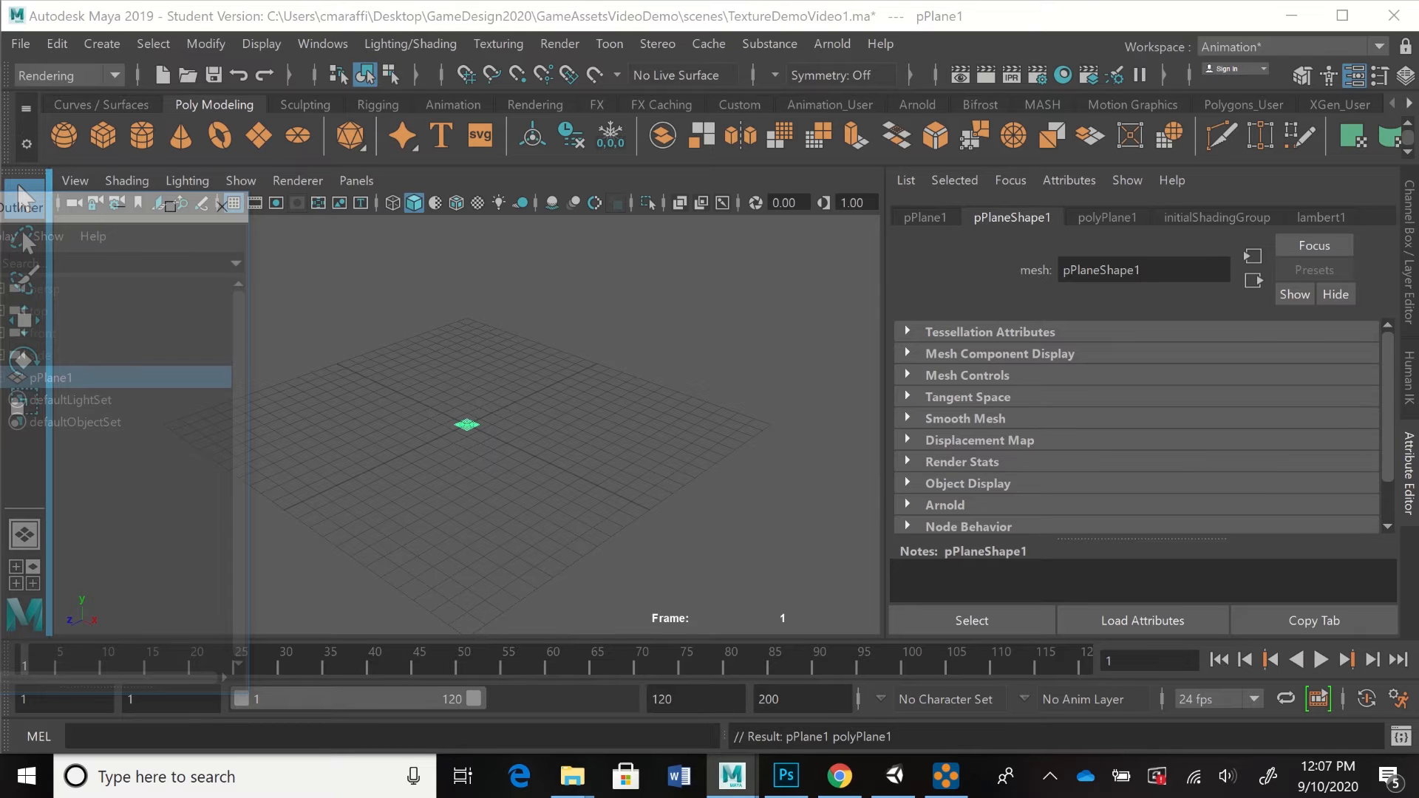
left_click_drag(70, 207, 70, 207)
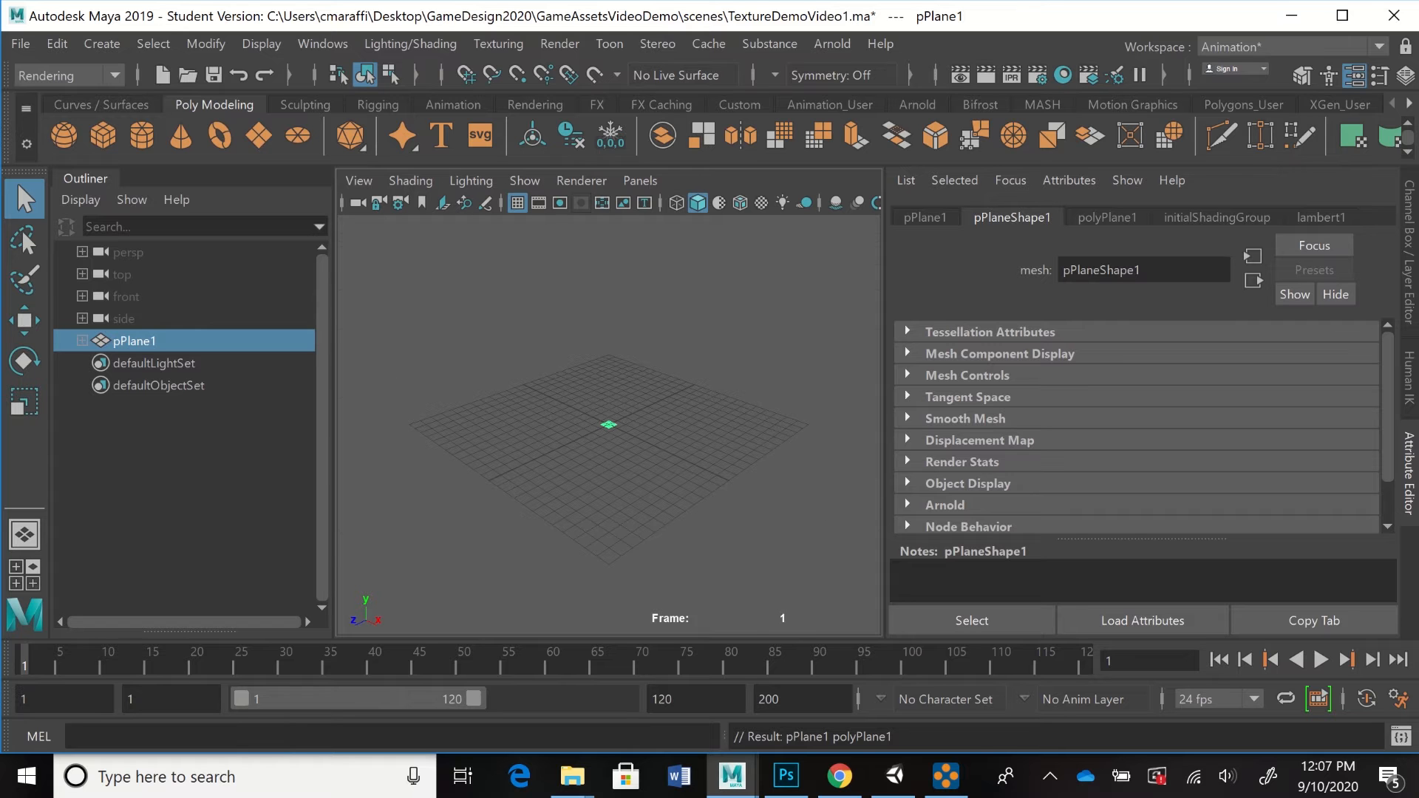
- Frame the selected plane in the perspective view and examine it from different angles and distances
key("f")
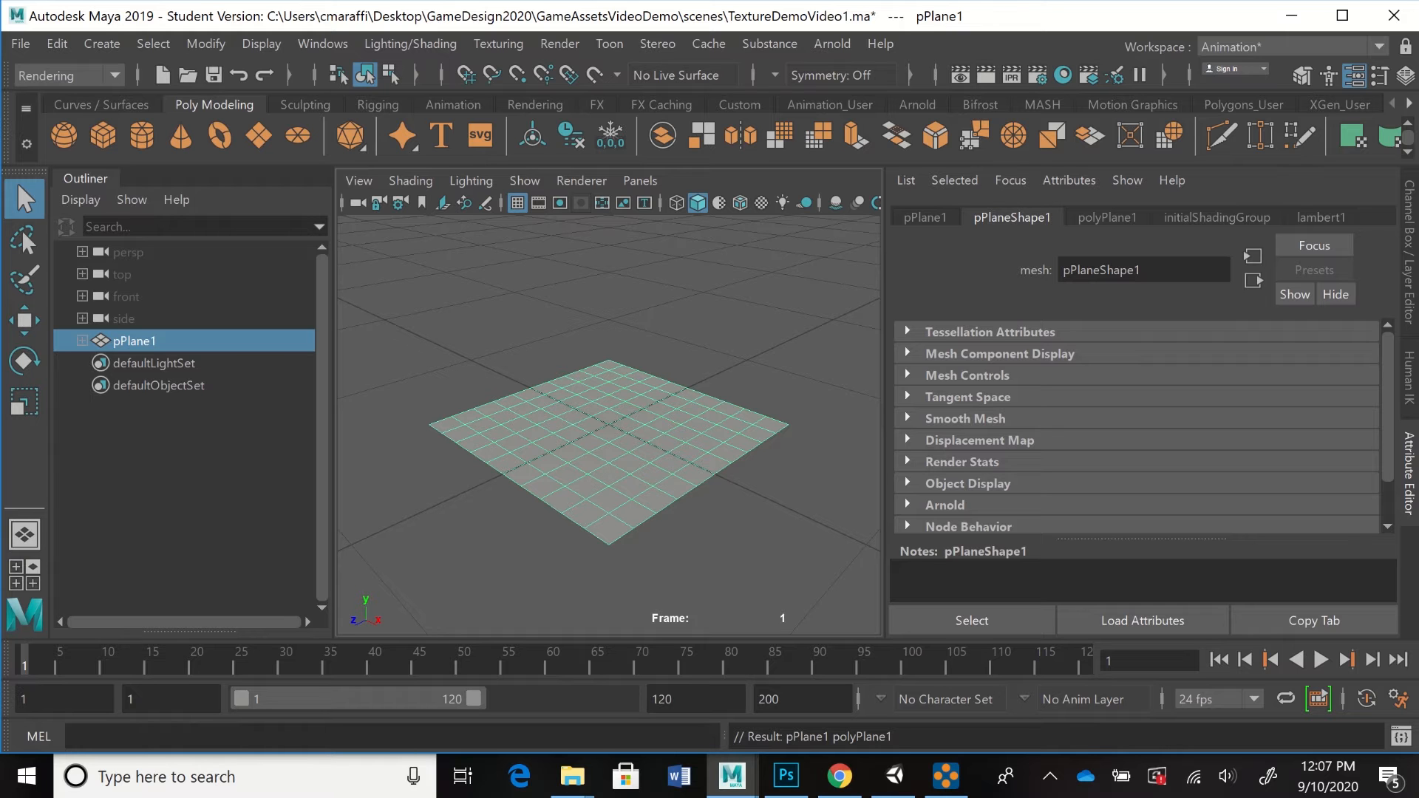
left_click_drag(614, 421, 632, 480, "alt")
scroll(632, 480, "down", 4)
scroll(608, 444, "up", 3)
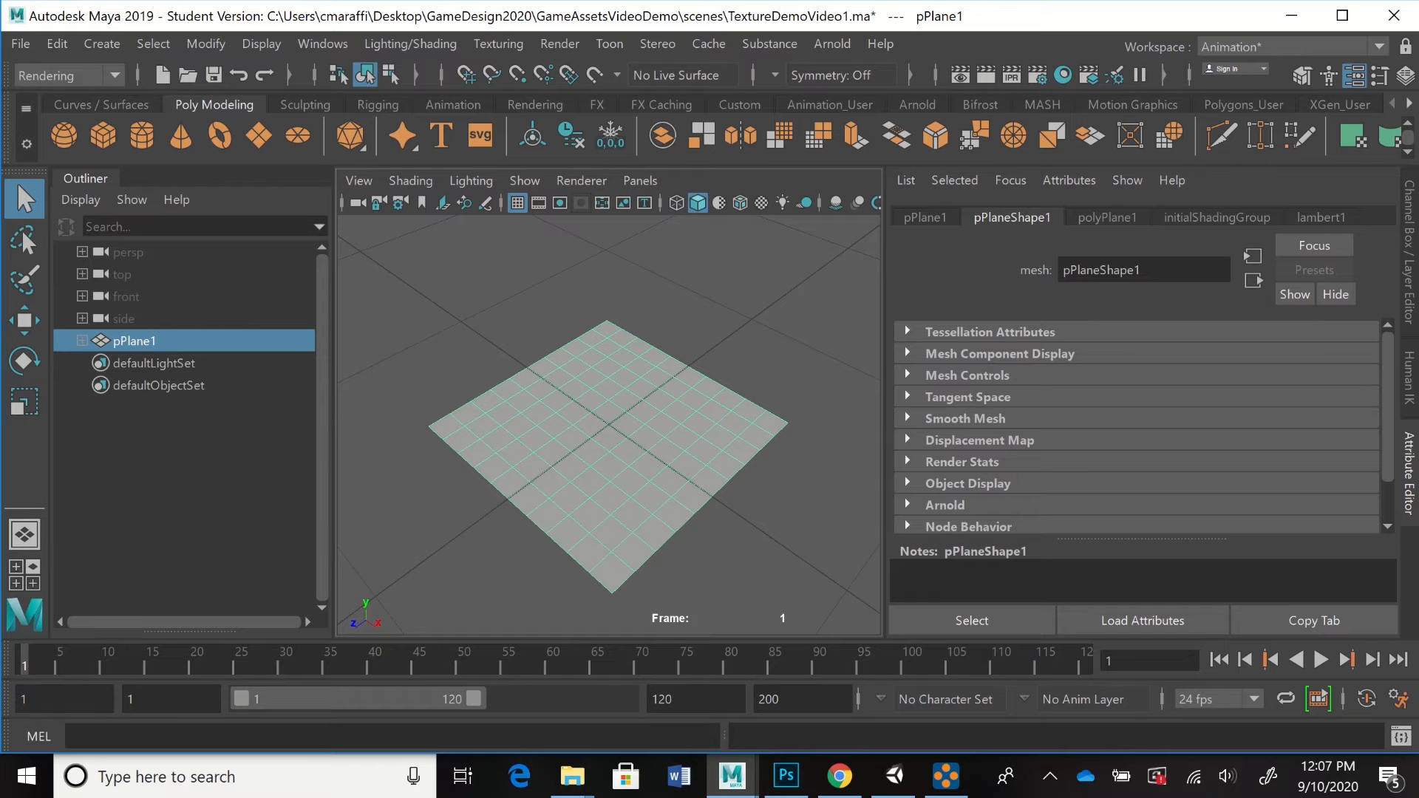
mouse_move(608, 444)
middle_mouse_down("alt")
mouse_move(601, 456)
mouse_move(669, 453)
mouse_move(605, 430)
middle_mouse_up("alt")
scroll(605, 430, "up", 2)
scroll(608, 425, "up", 5)
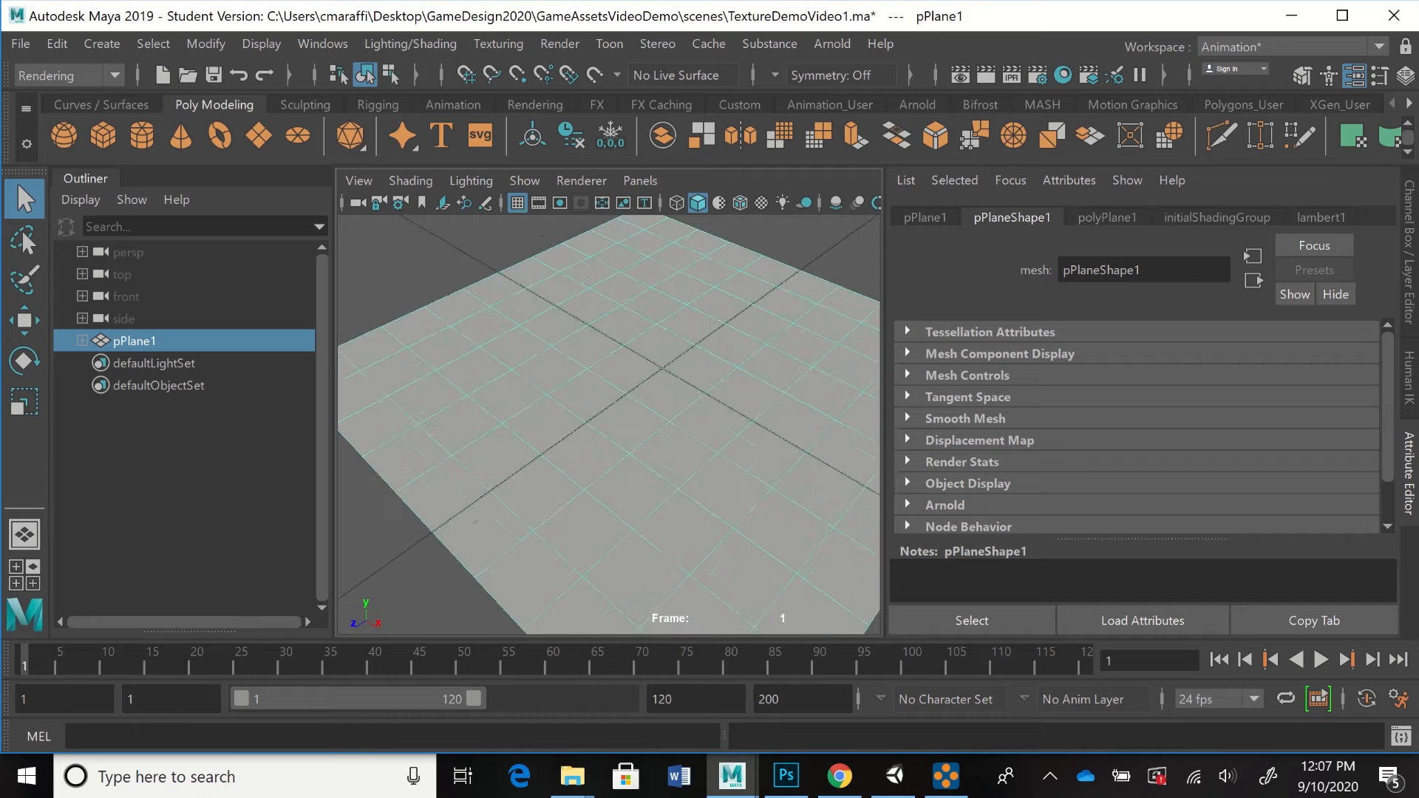
key("f")
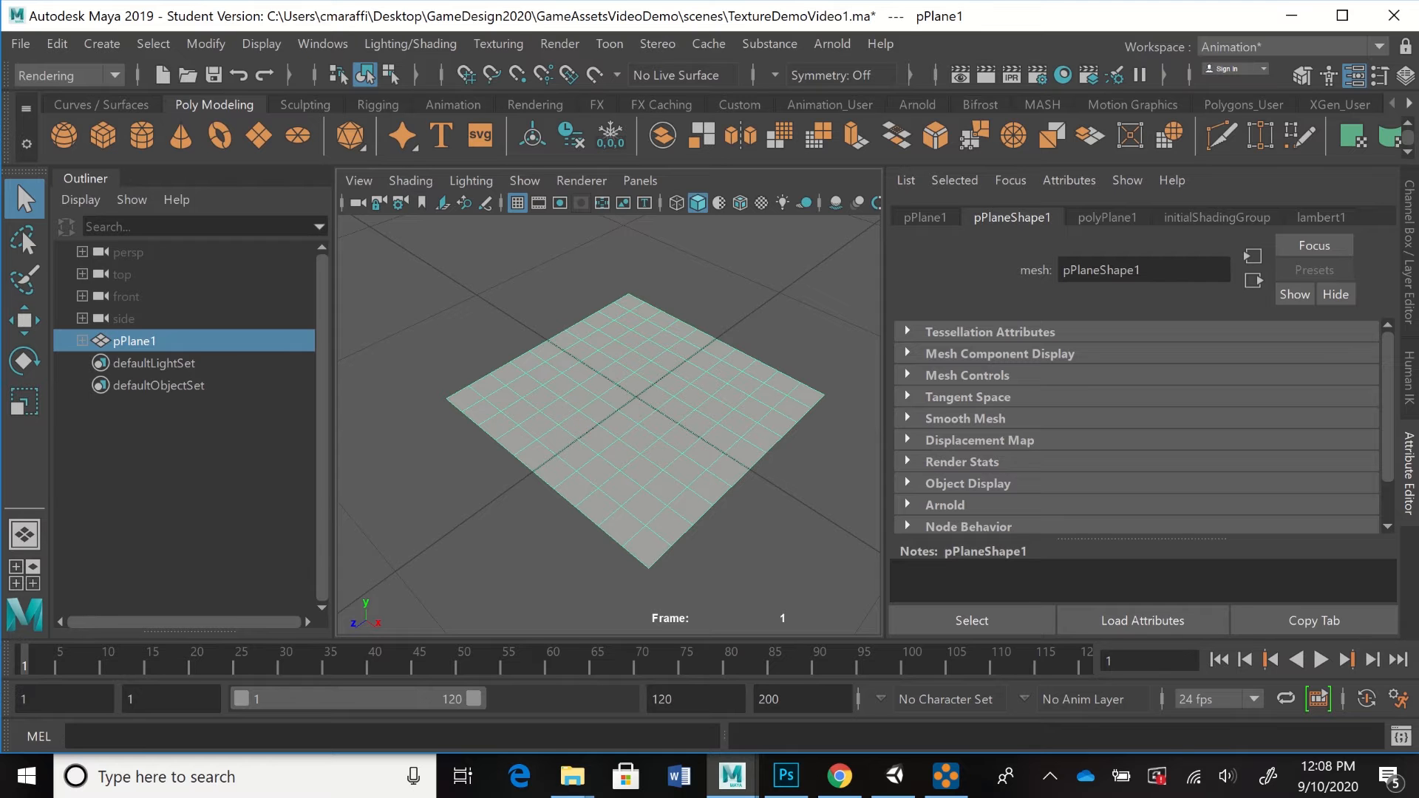
scroll(609, 425, "down", 1)
scroll(608, 425, "up", 1)
scroll(608, 425, "down", 4)
scroll(608, 425, "up", 6)
scroll(608, 425, "down", 5)
scroll(609, 425, "up", 4)
scroll(608, 425, "down", 2)
scroll(608, 425, "up", 2)
scroll(608, 425, "down", 2)
scroll(608, 425, "up", 2)
left_click_drag(608, 425, 651, 403, "alt")
scroll(609, 425, "up", 10)
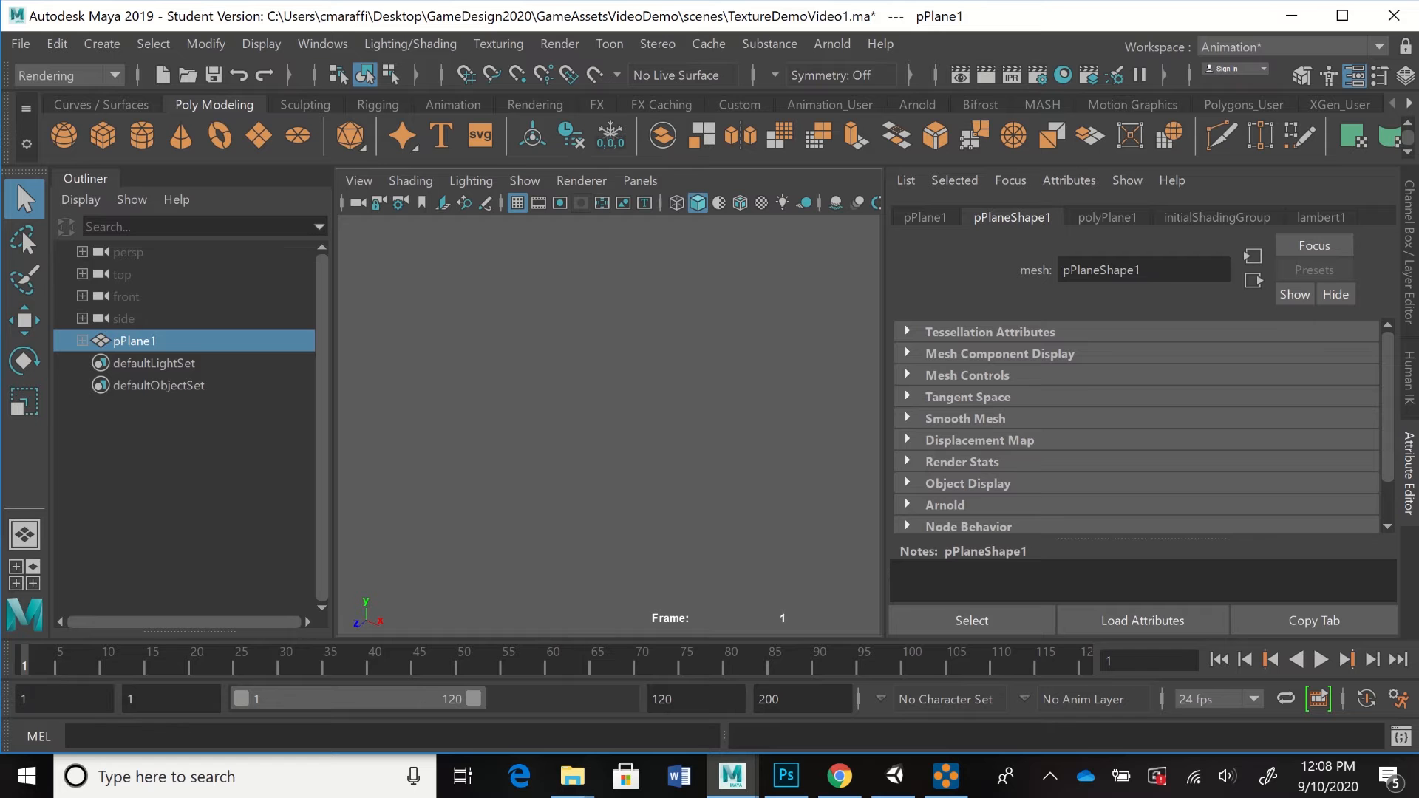
scroll(608, 425, "down", 6)
scroll(608, 425, "up", 2)
middle_click_drag(609, 425, 574, 416, "alt")
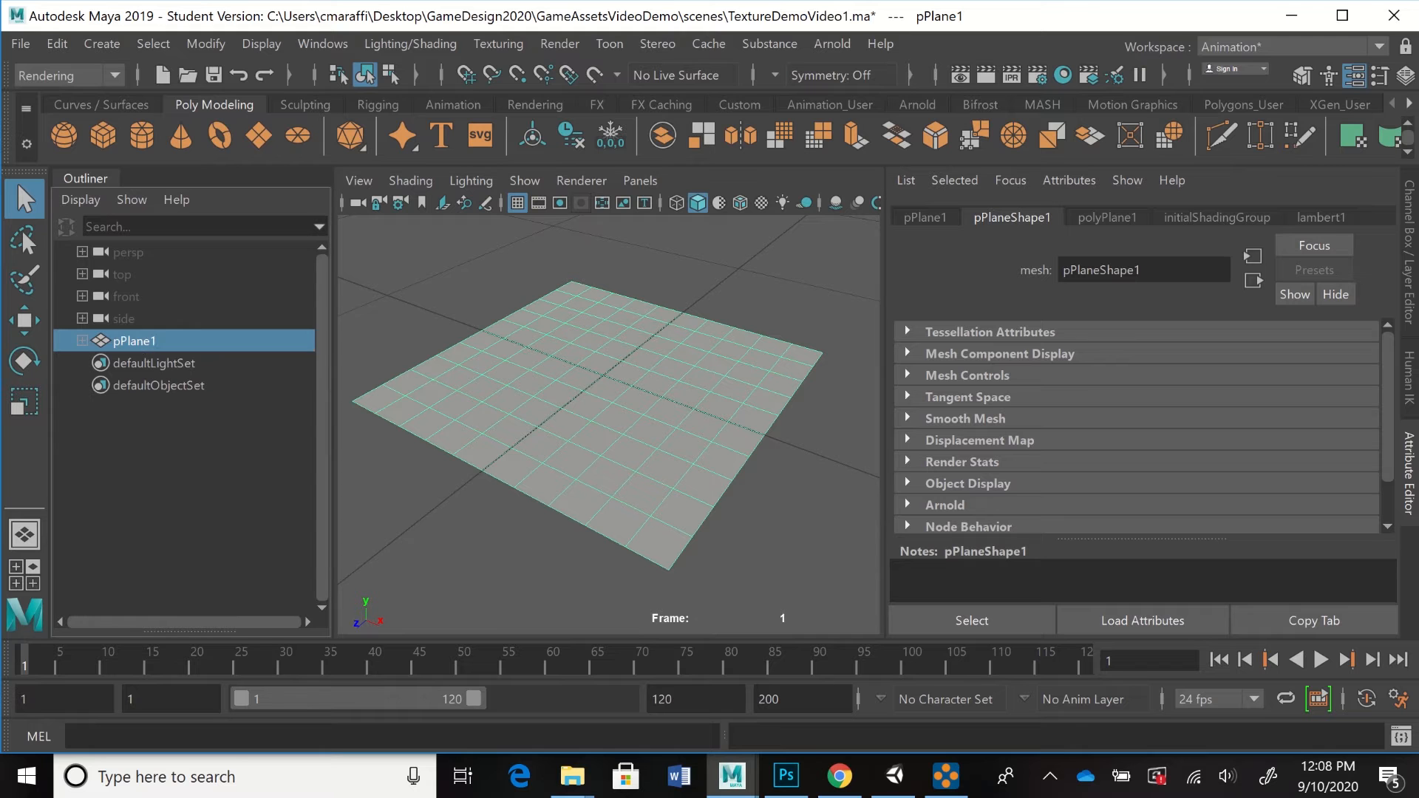
- Rename the polygon plane as Source
double_click(137, 341)
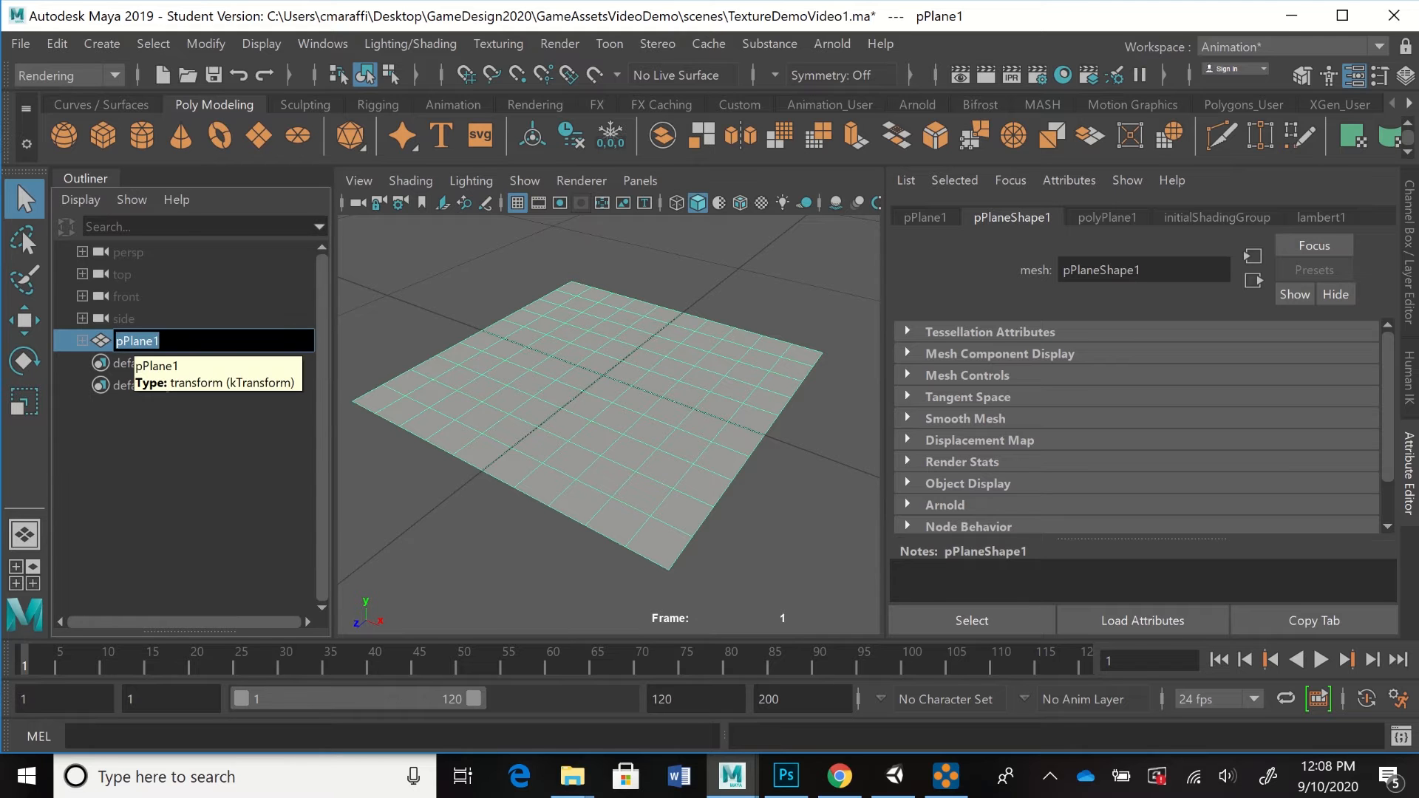
type("Source")
key("Return")
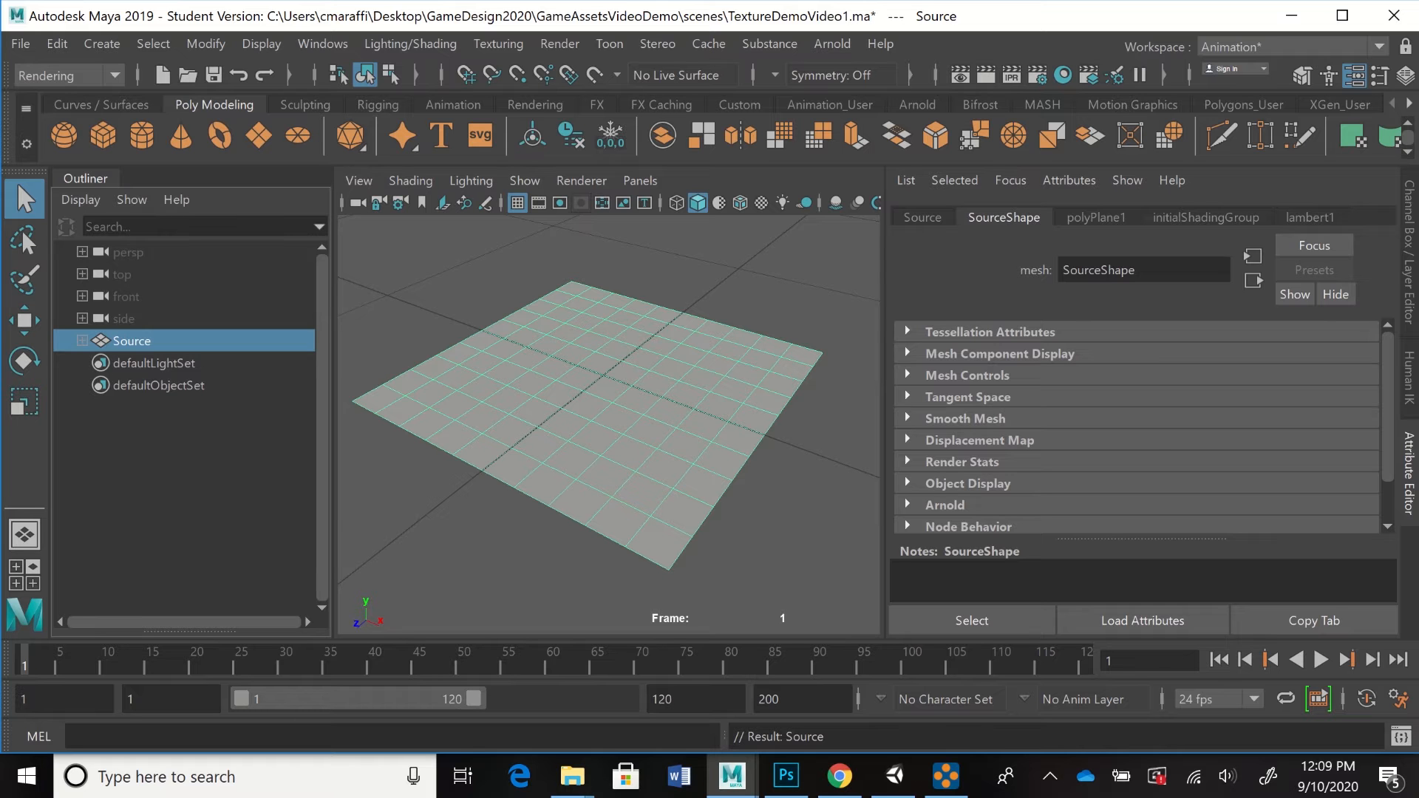
- Undock the Attribute Editor into an enlarged floating window and close it
key("ctrl+a")
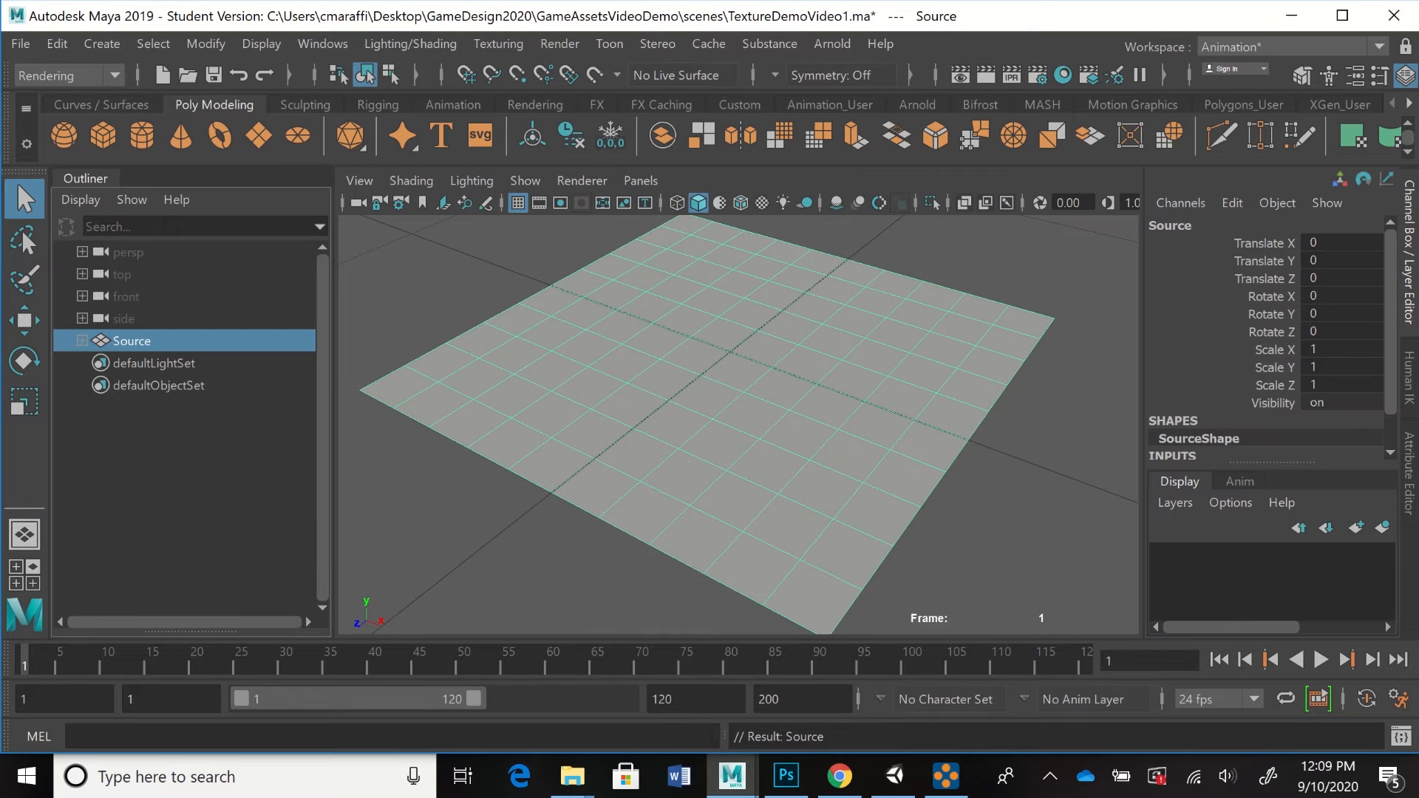
left_click_drag(1409, 473, 1252, 88)
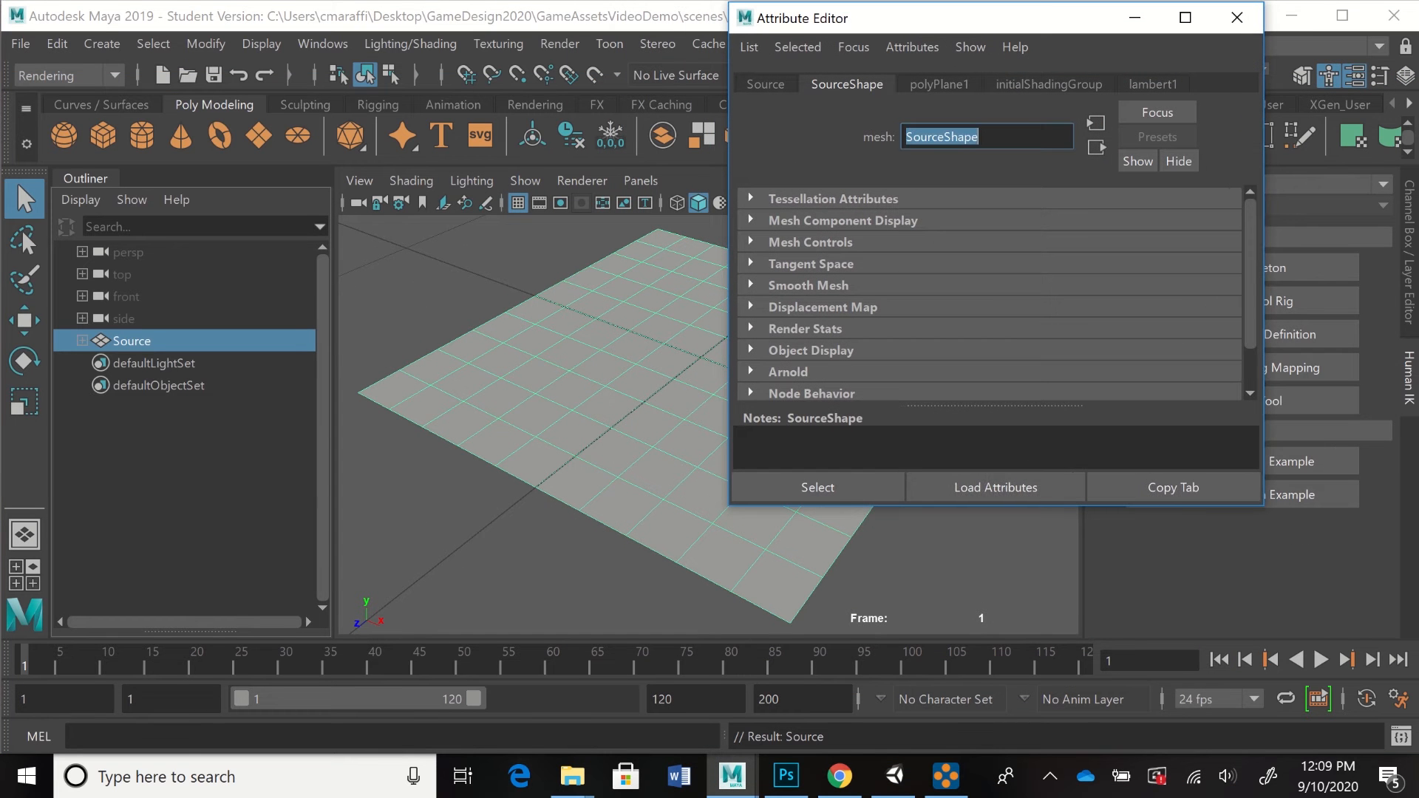
left_click_drag(1261, 505, 1297, 628)
left_click(1270, 17)
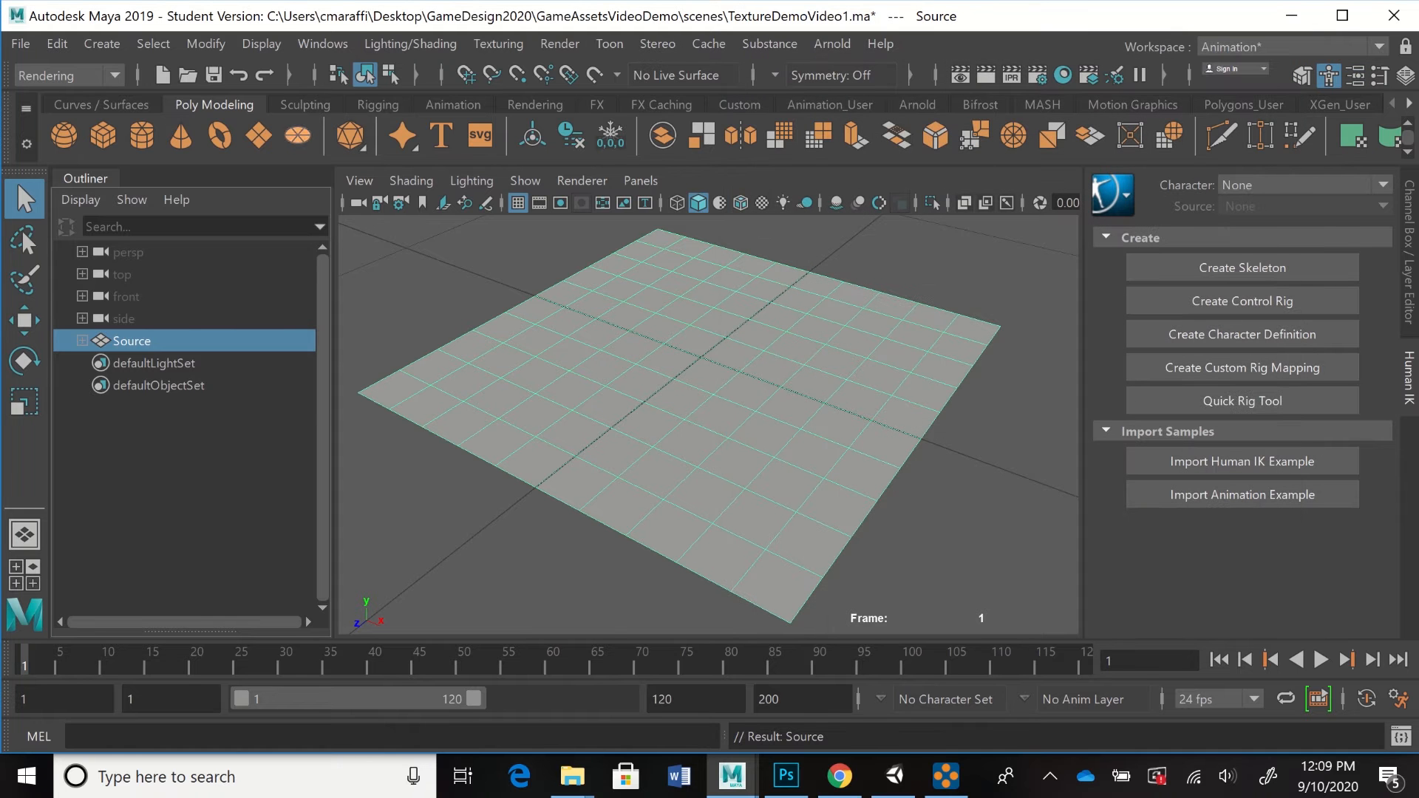
- Open the Attribute Editor and dock it as a tab alongside the Channel Box and Human IK panels
left_click(323, 44)
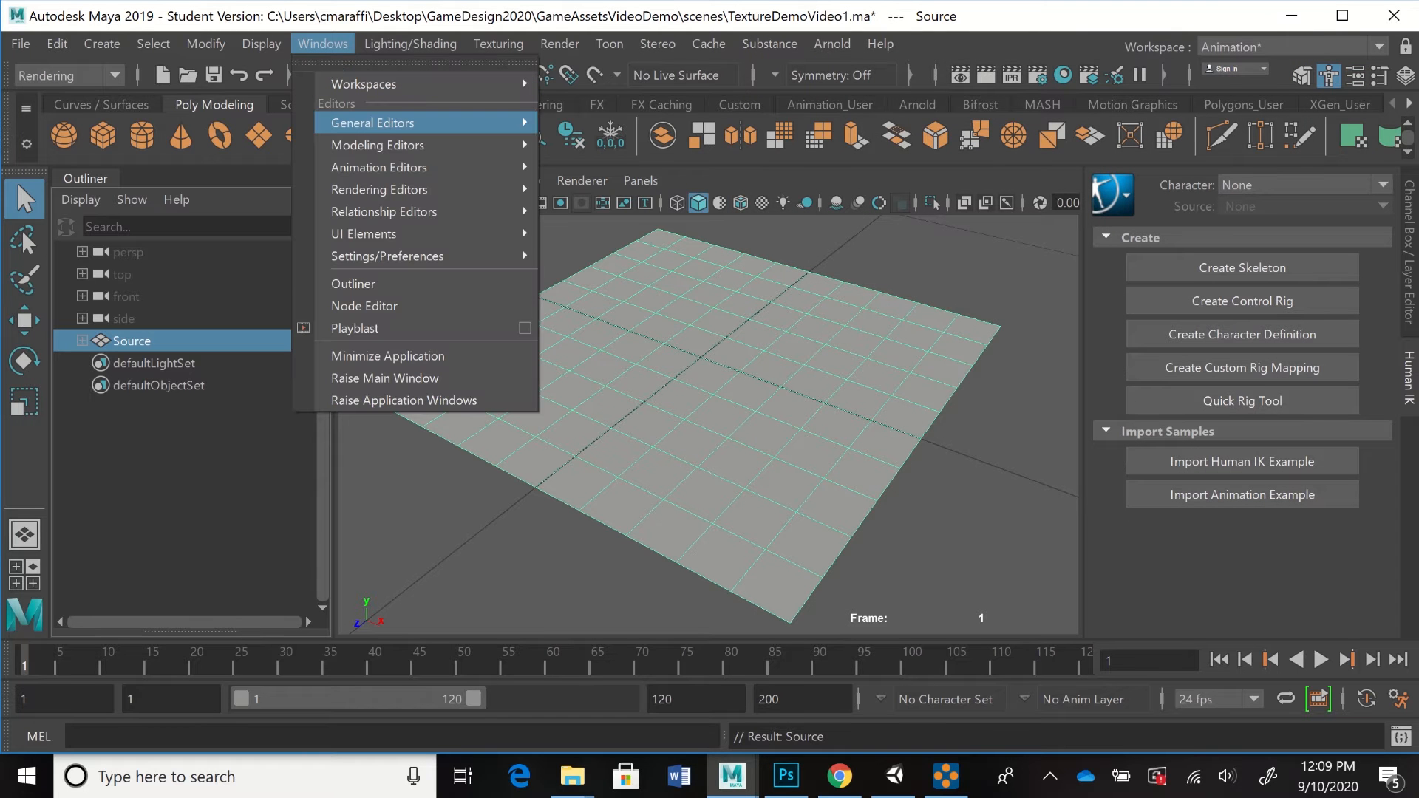
mouse_move(522, 123)
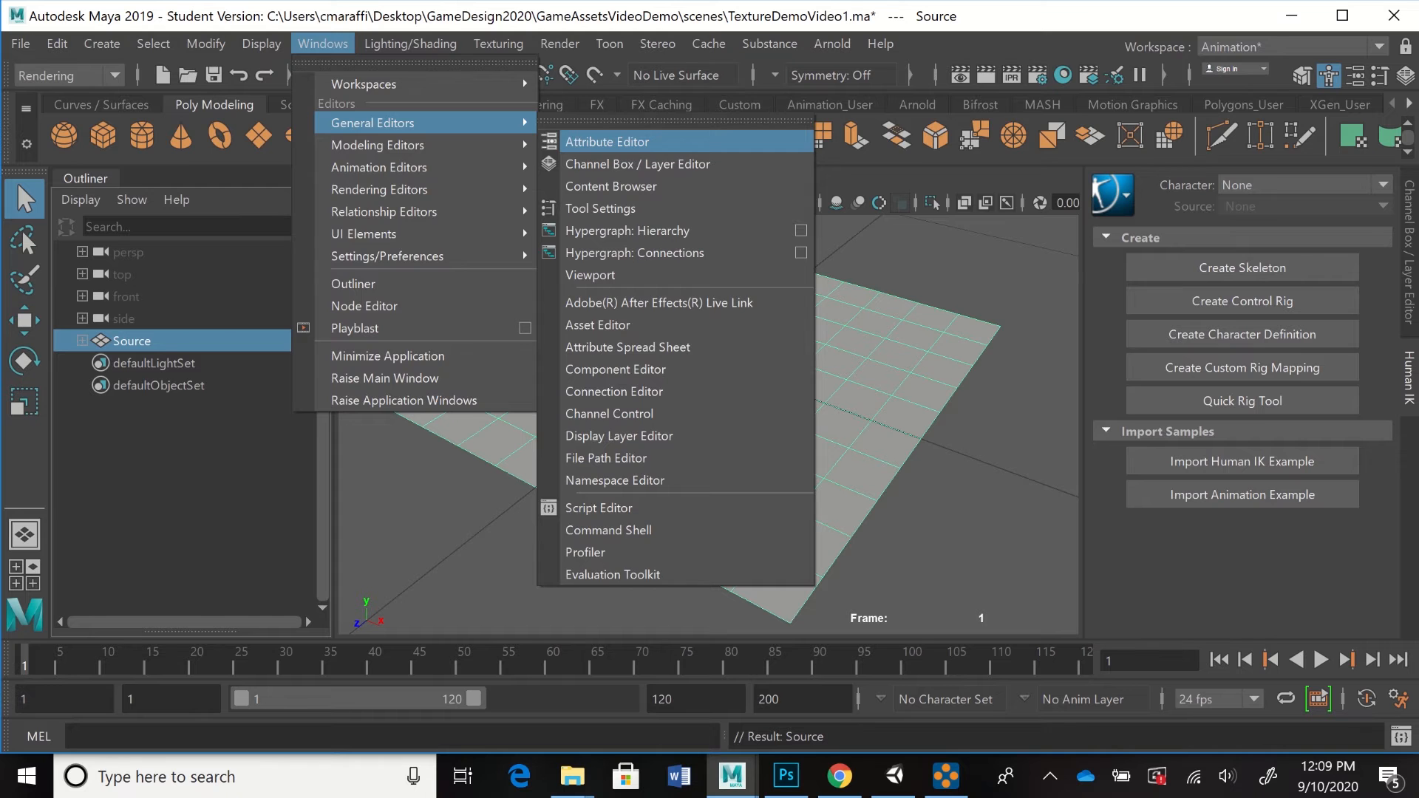
left_click(606, 141)
mouse_move(961, 18)
left_mouse_down()
mouse_move(961, 82)
mouse_move(935, 9)
mouse_move(965, 31)
mouse_move(950, 25)
left_mouse_up()
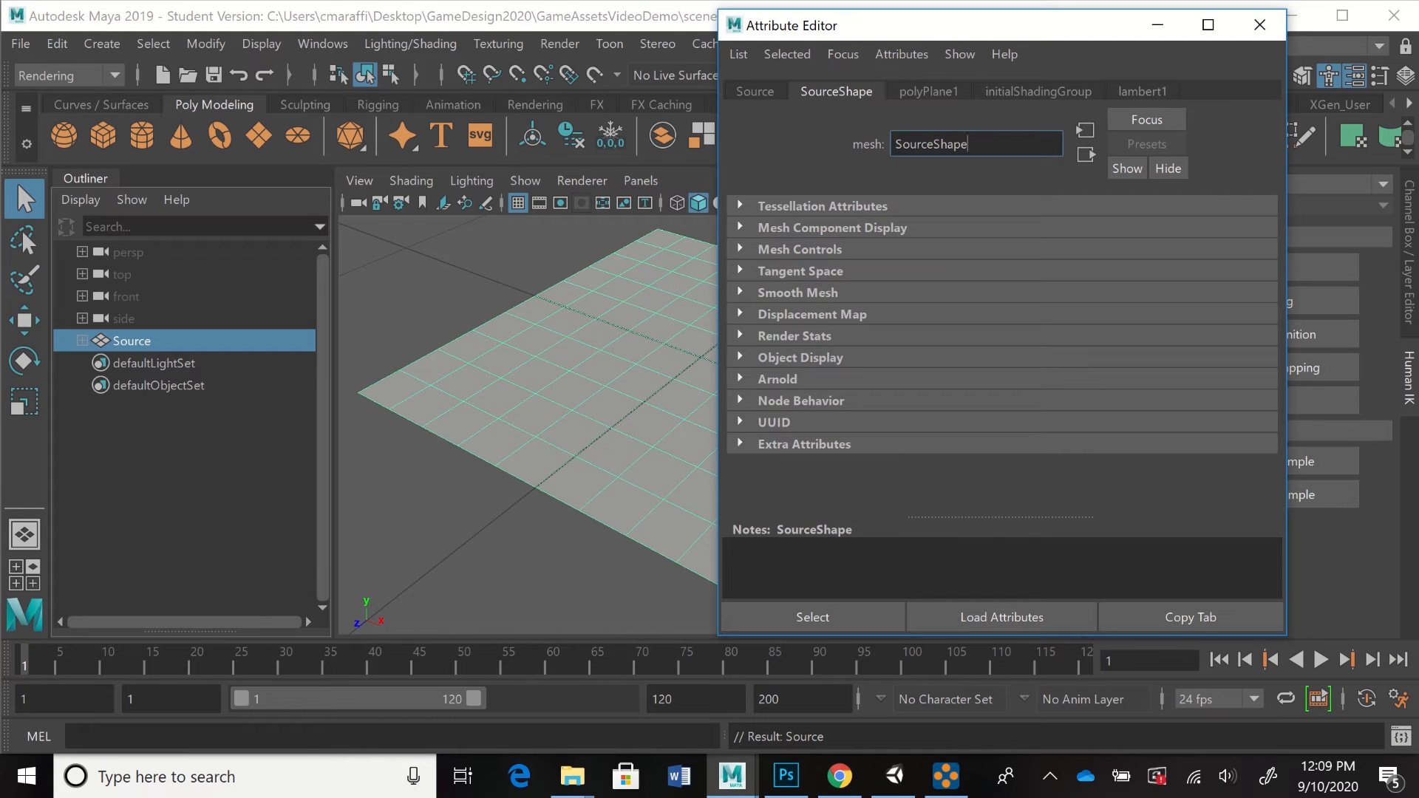
left_click_drag(949, 25, 1399, 472)
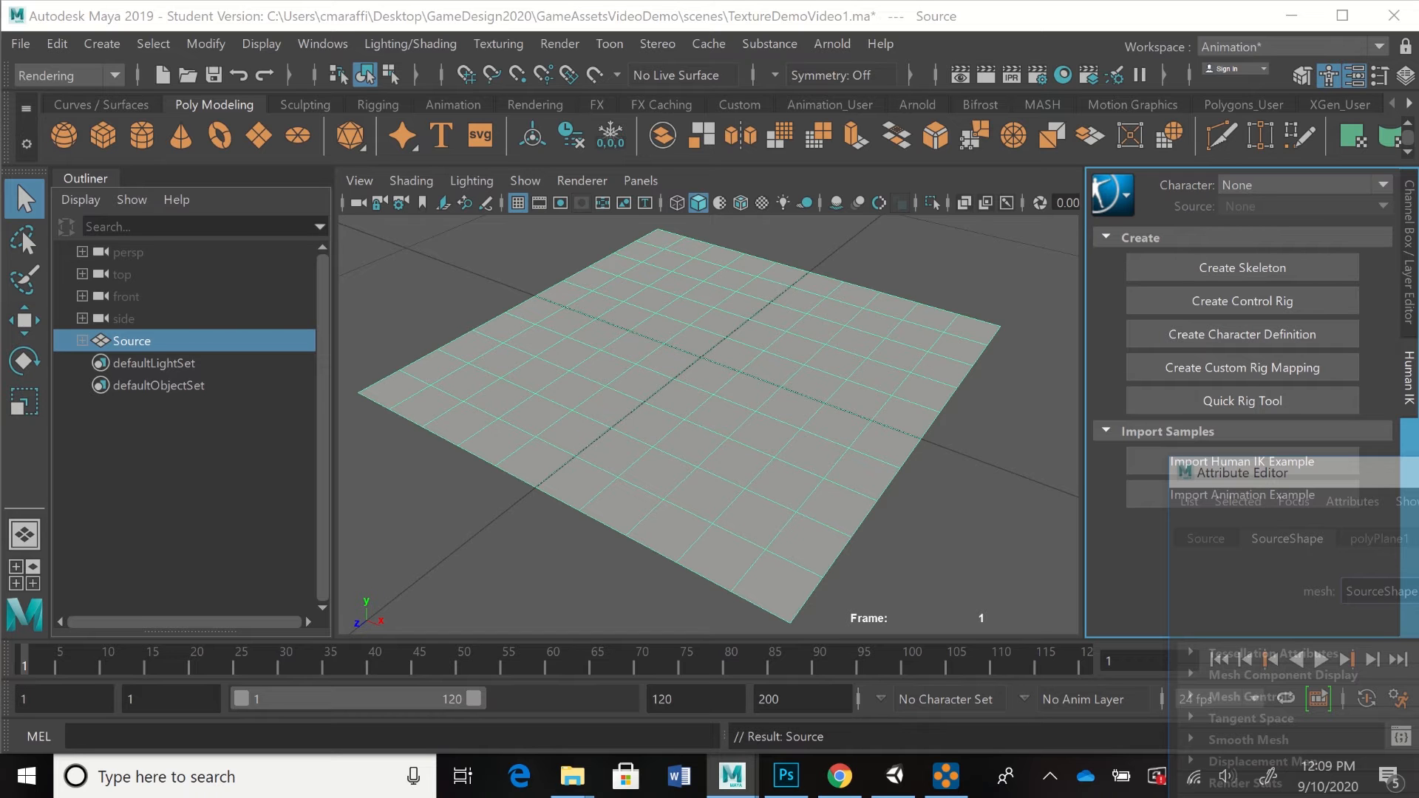
left_click_drag(1399, 472, 1401, 473)
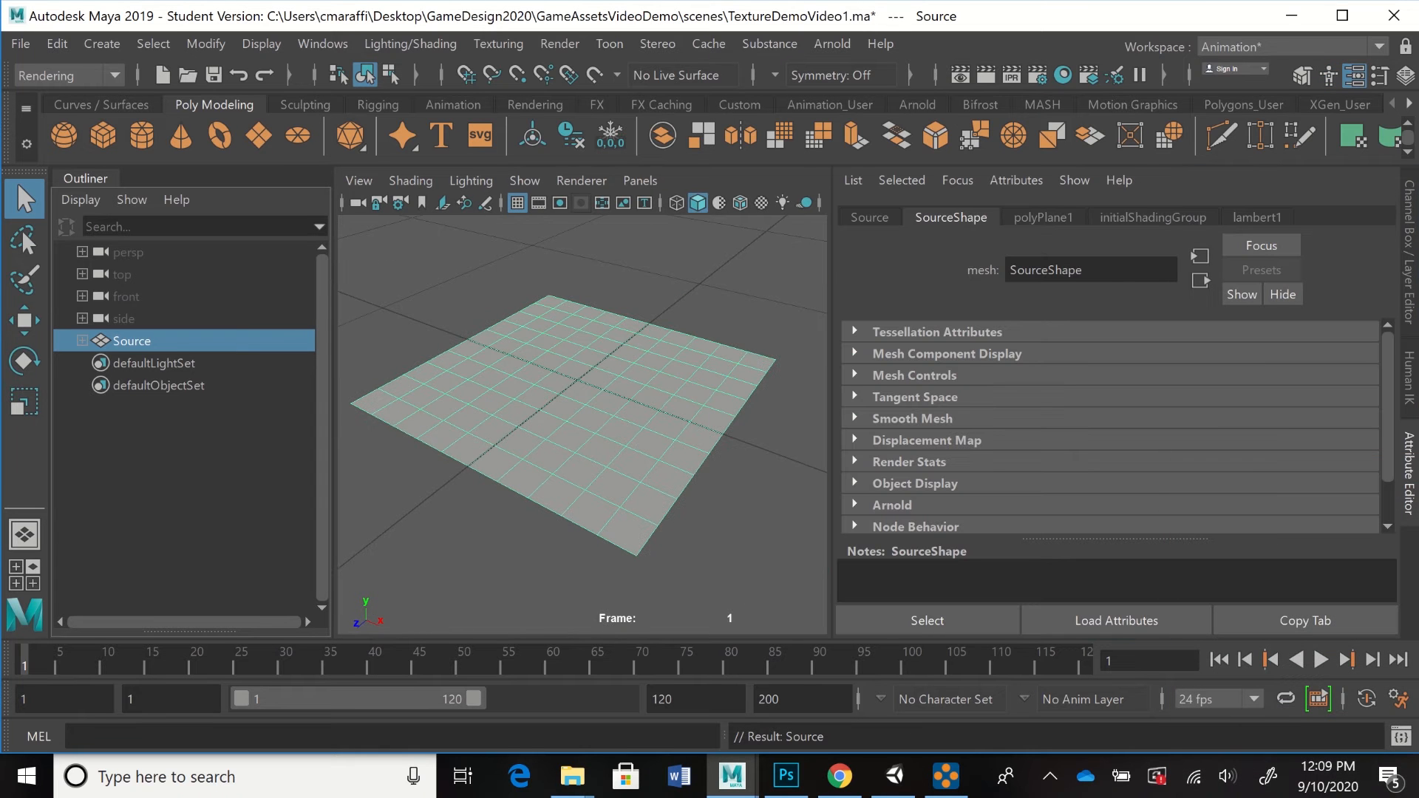
- Narrow the docked Attribute Editor slightly and toggle between it and the Channel Box, ending on the Attribute Editor
left_click_drag(832, 414, 880, 414)
key("ctrl+a")
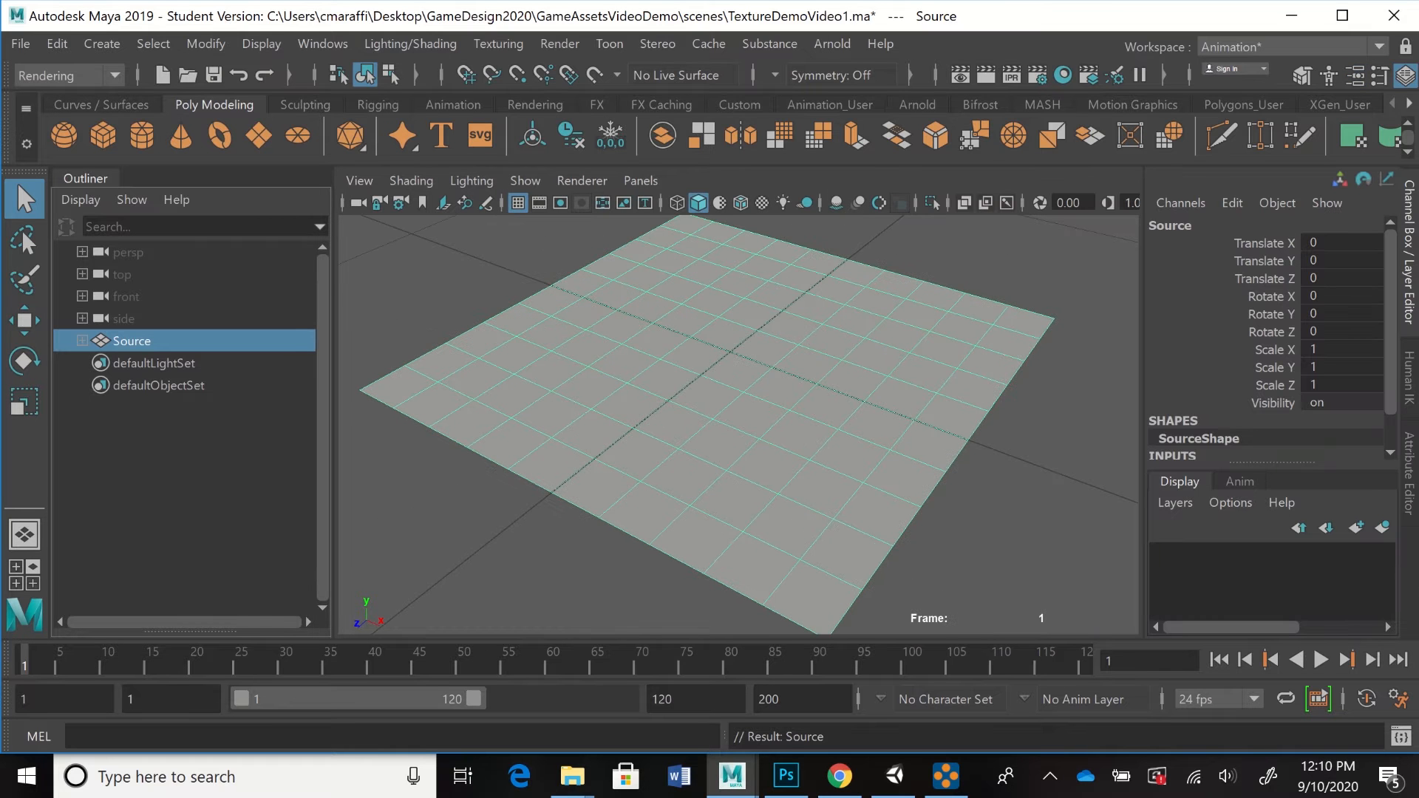
key("ctrl+a")
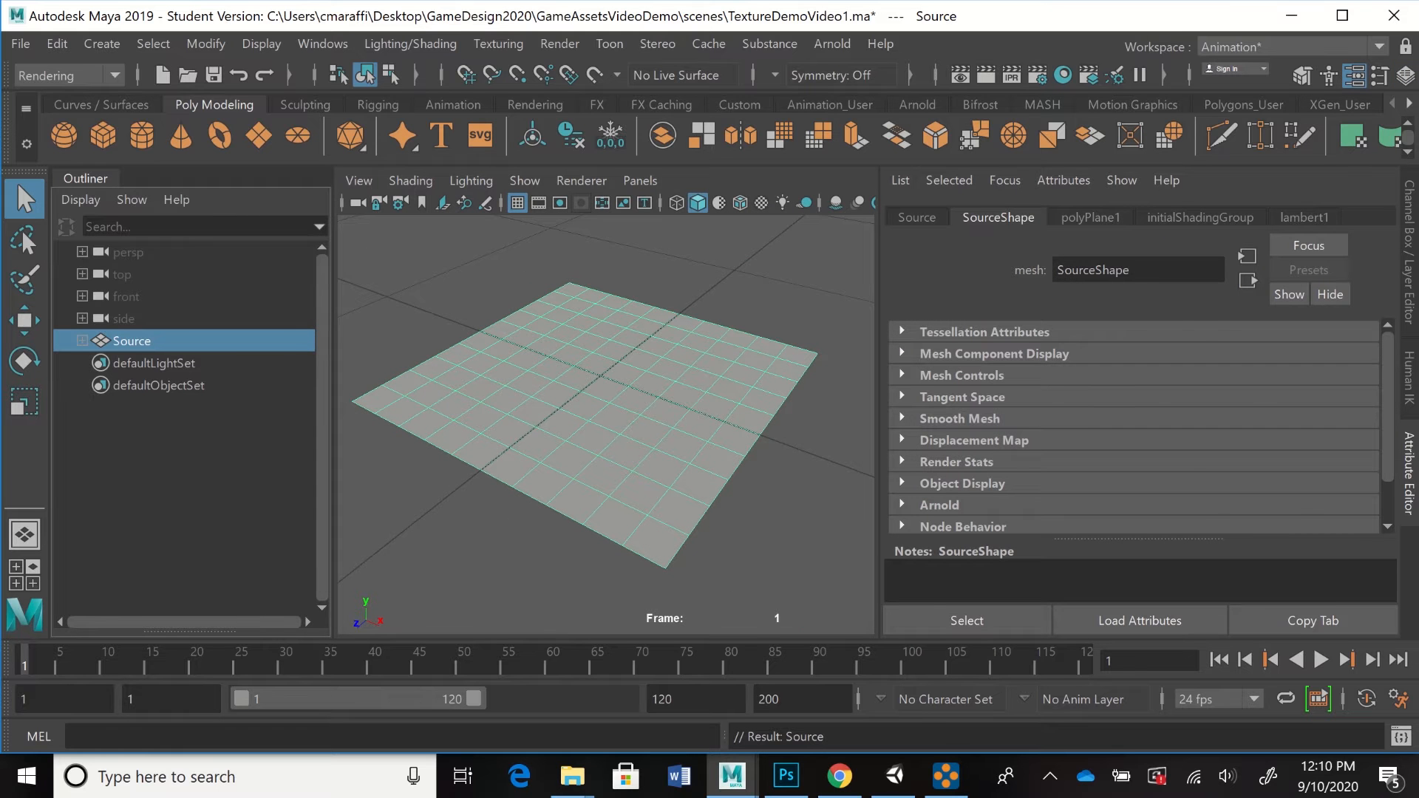
left_click(1409, 378)
key("ctrl+a")
- Assign a new Blinn material from the favorite materials to the Source plane
right_click(590, 181)
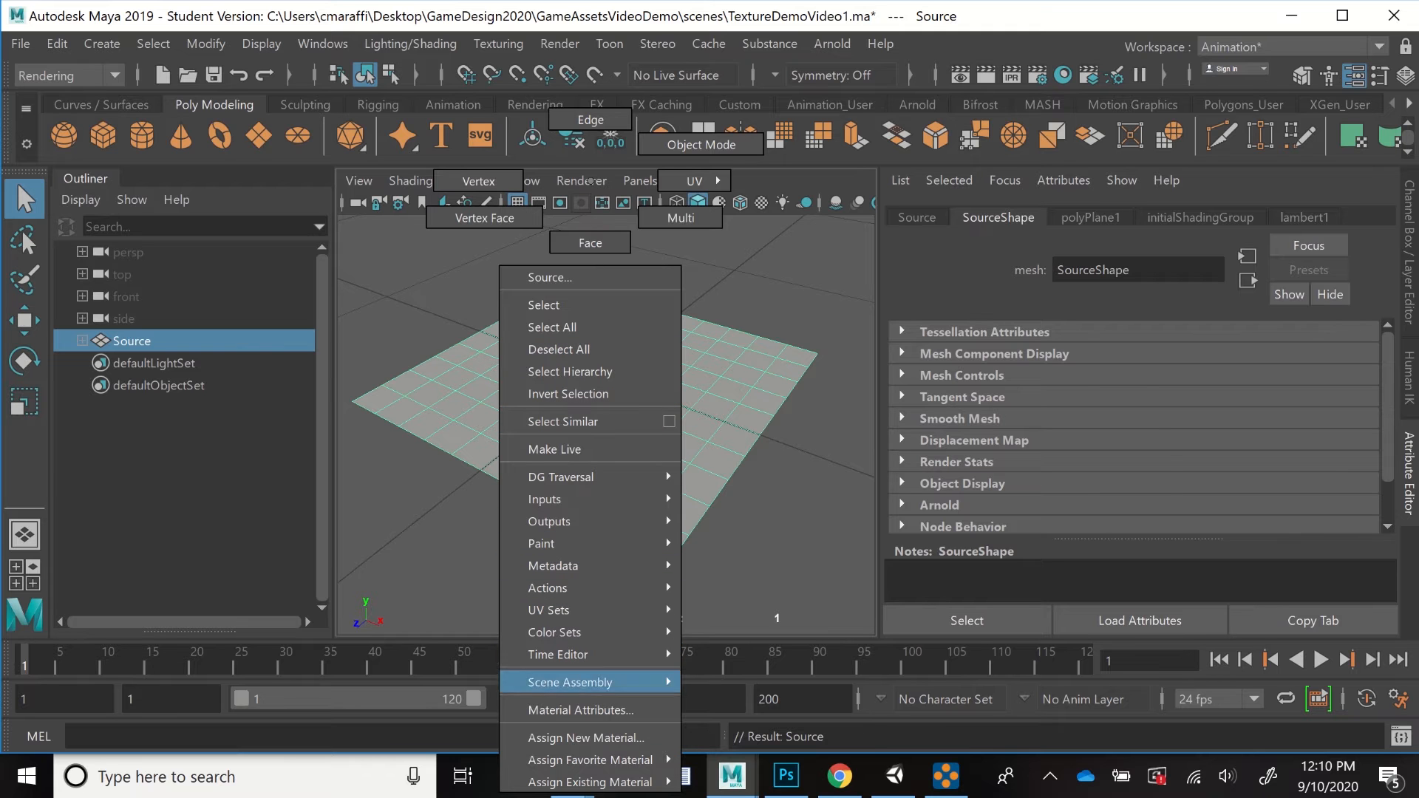
mouse_move(590, 760)
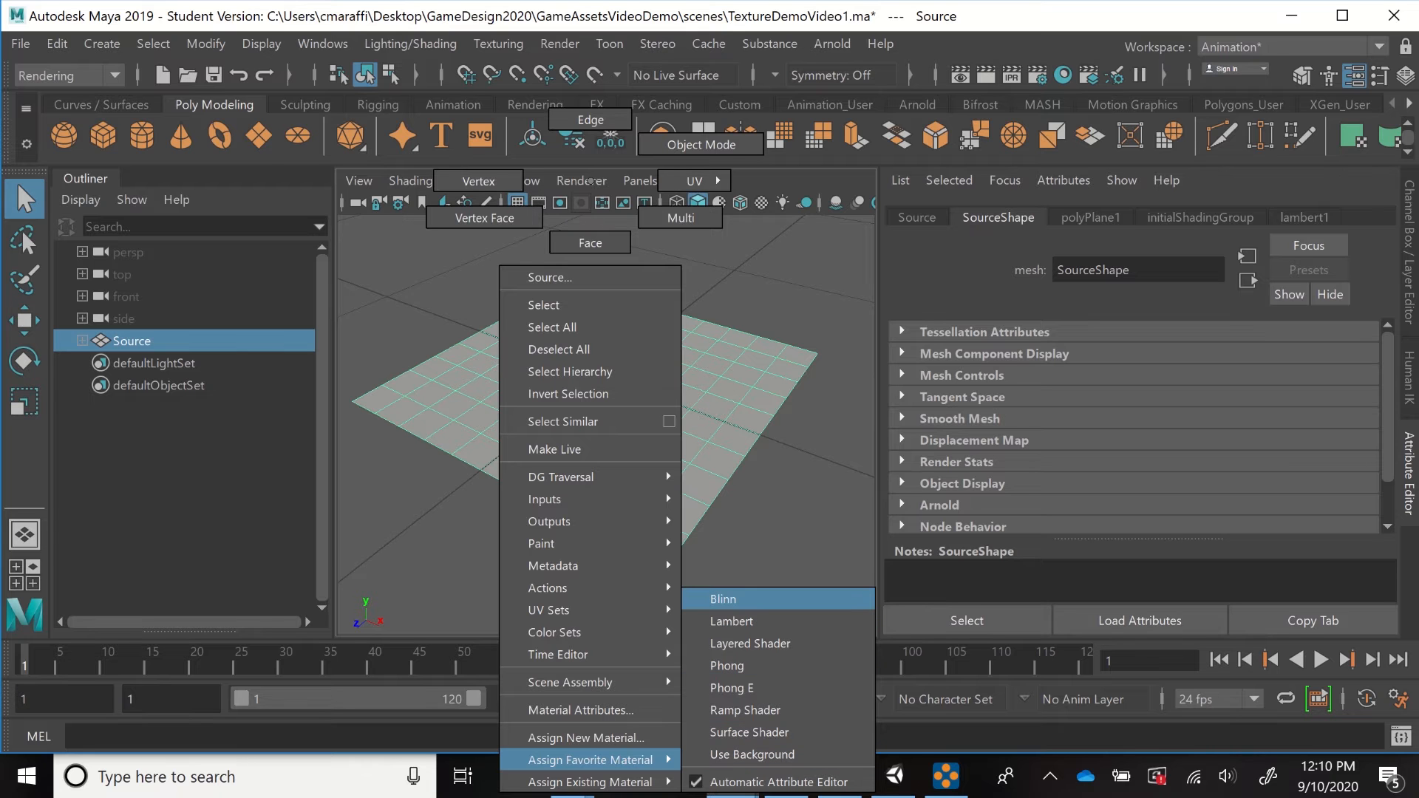
left_click(731, 599)
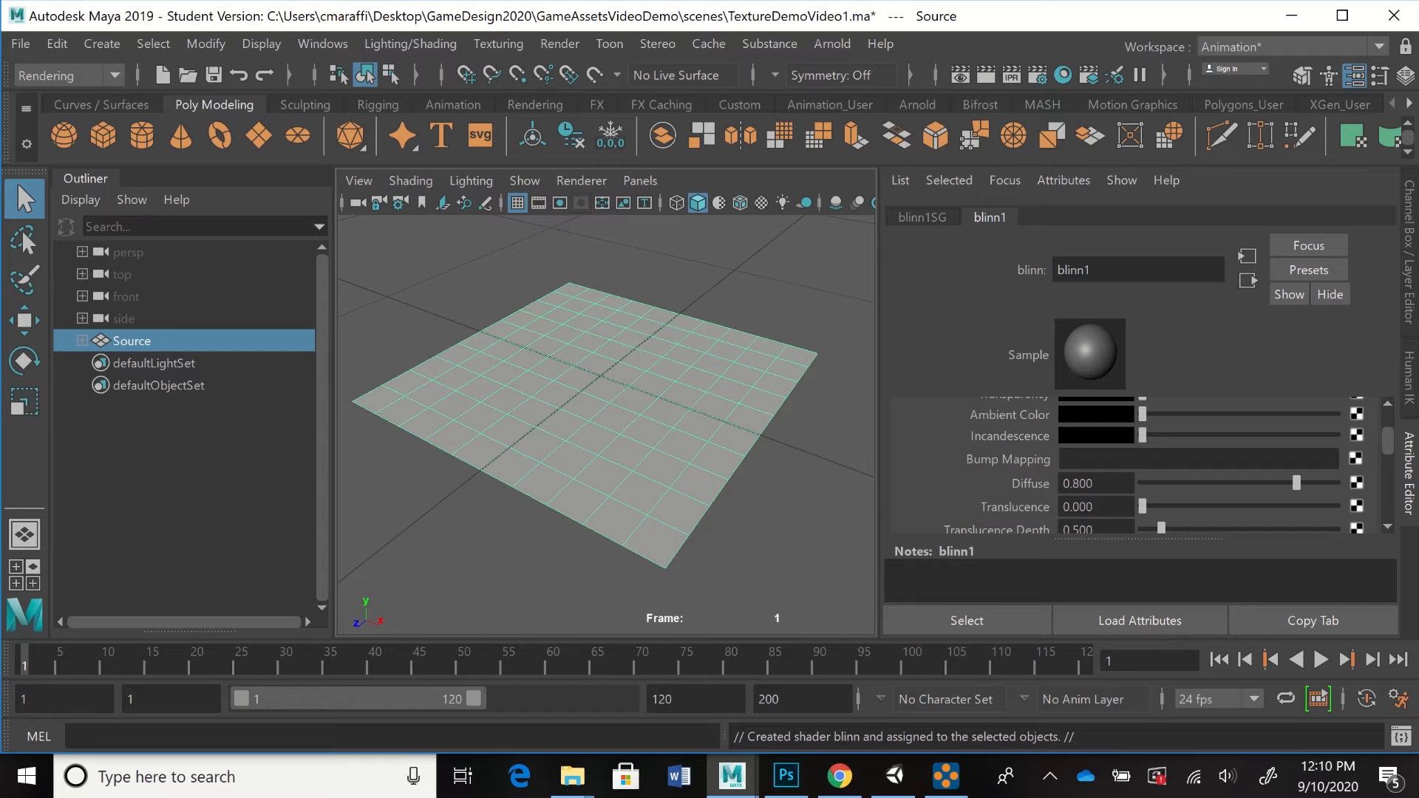
- Review the Source plane's transform and shape attributes and reduce its width and height subdivisions to a single face
left_click(602, 414)
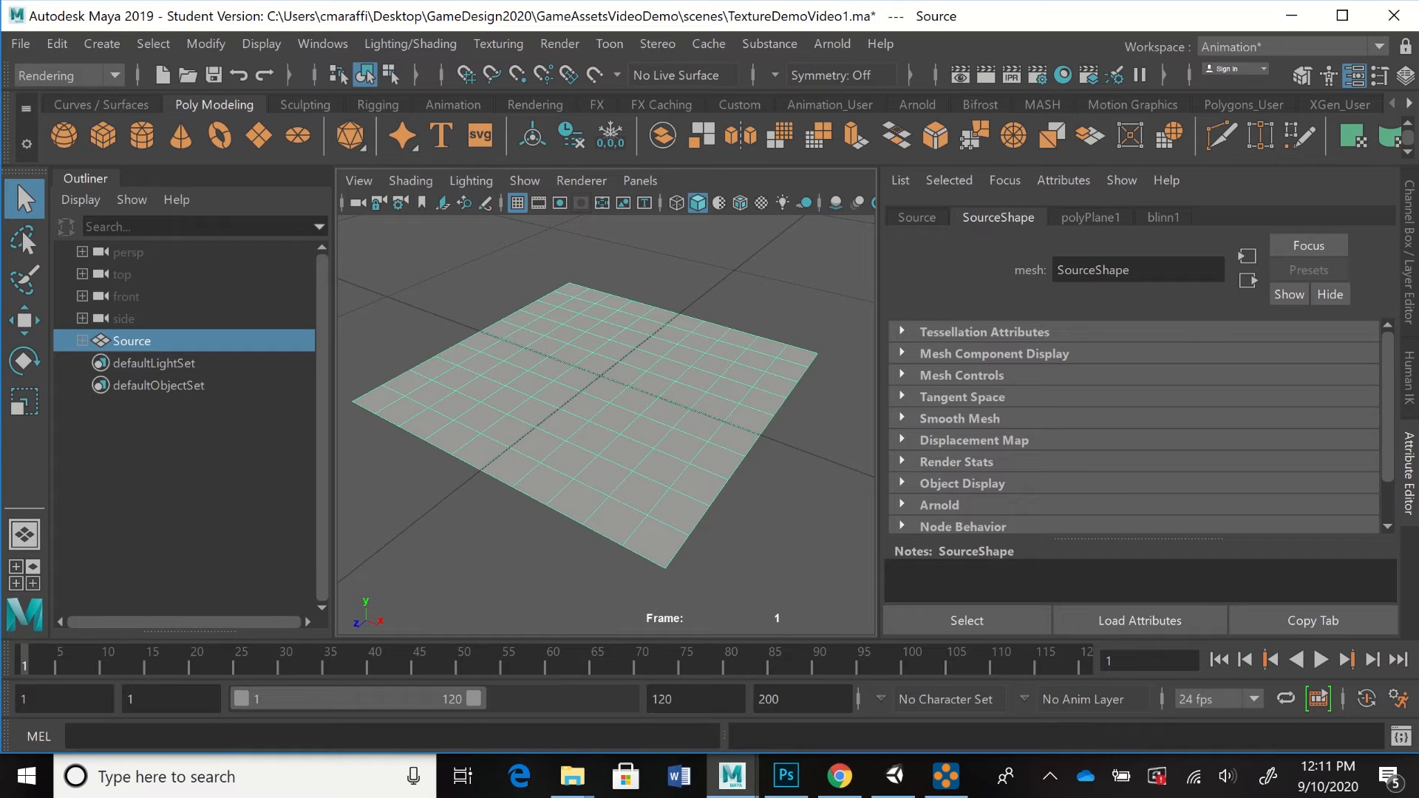
left_click(917, 218)
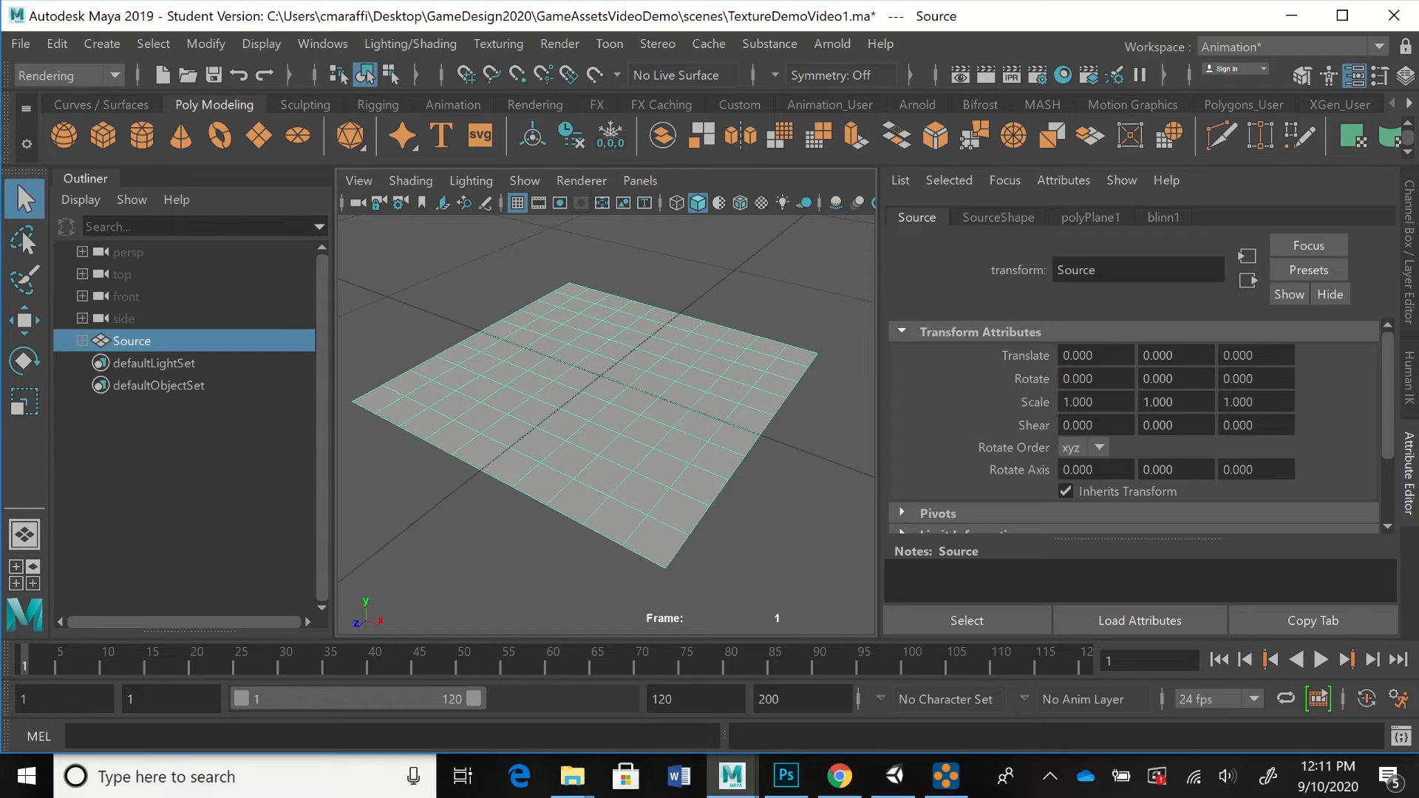
left_click(998, 218)
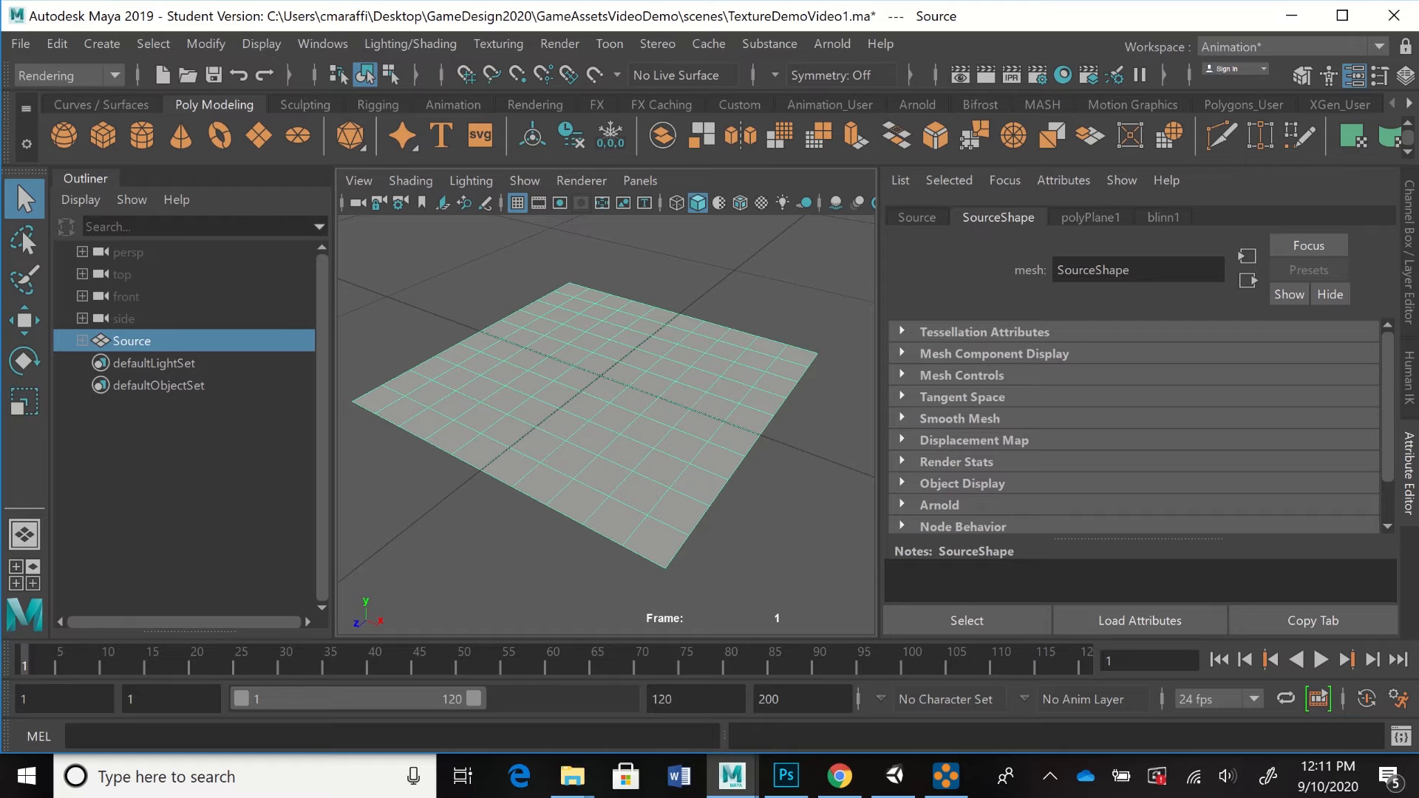
left_click(1091, 218)
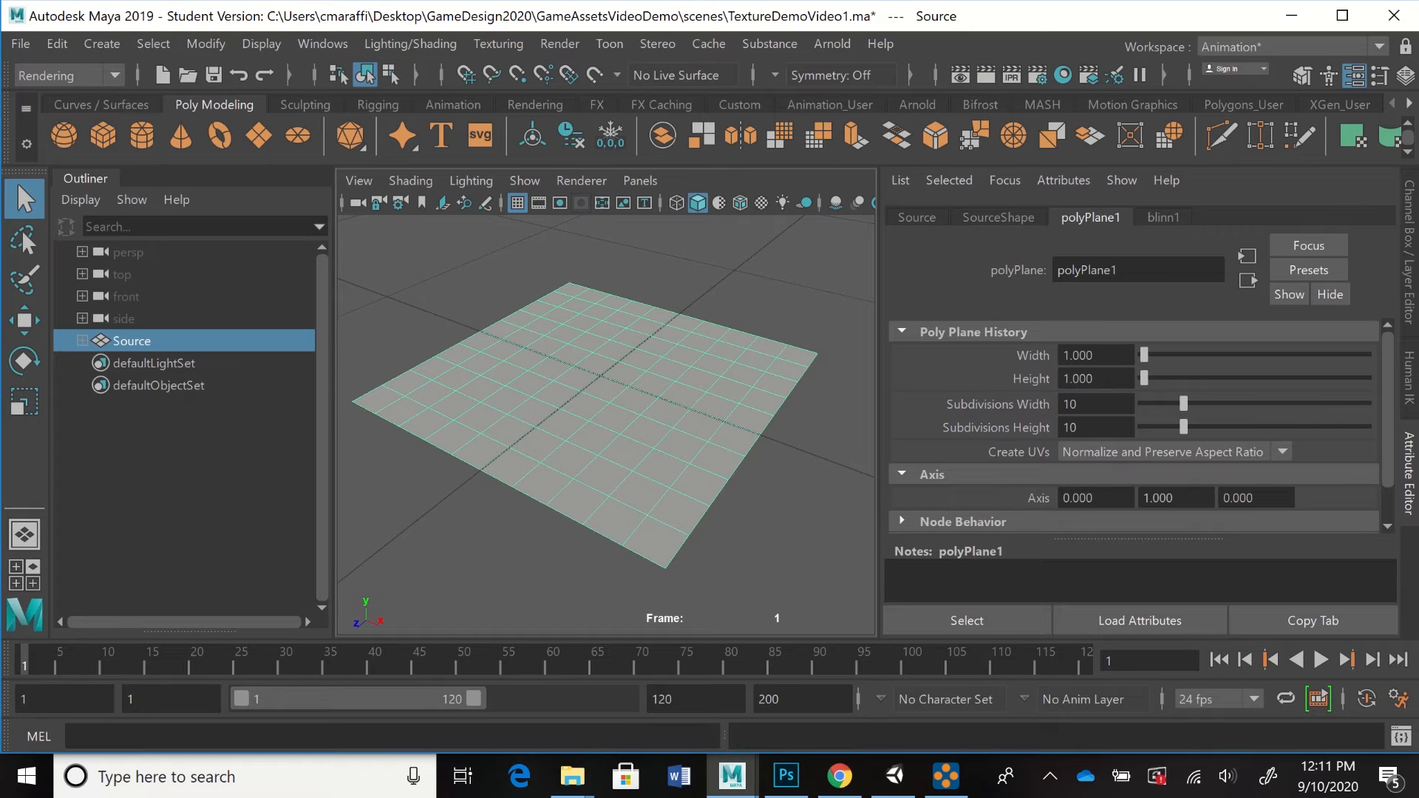
left_click_drag(1184, 403, 1142, 428)
- Review the blinn1 material's common attributes and connect a 2D File texture to its Color
left_click(1163, 217)
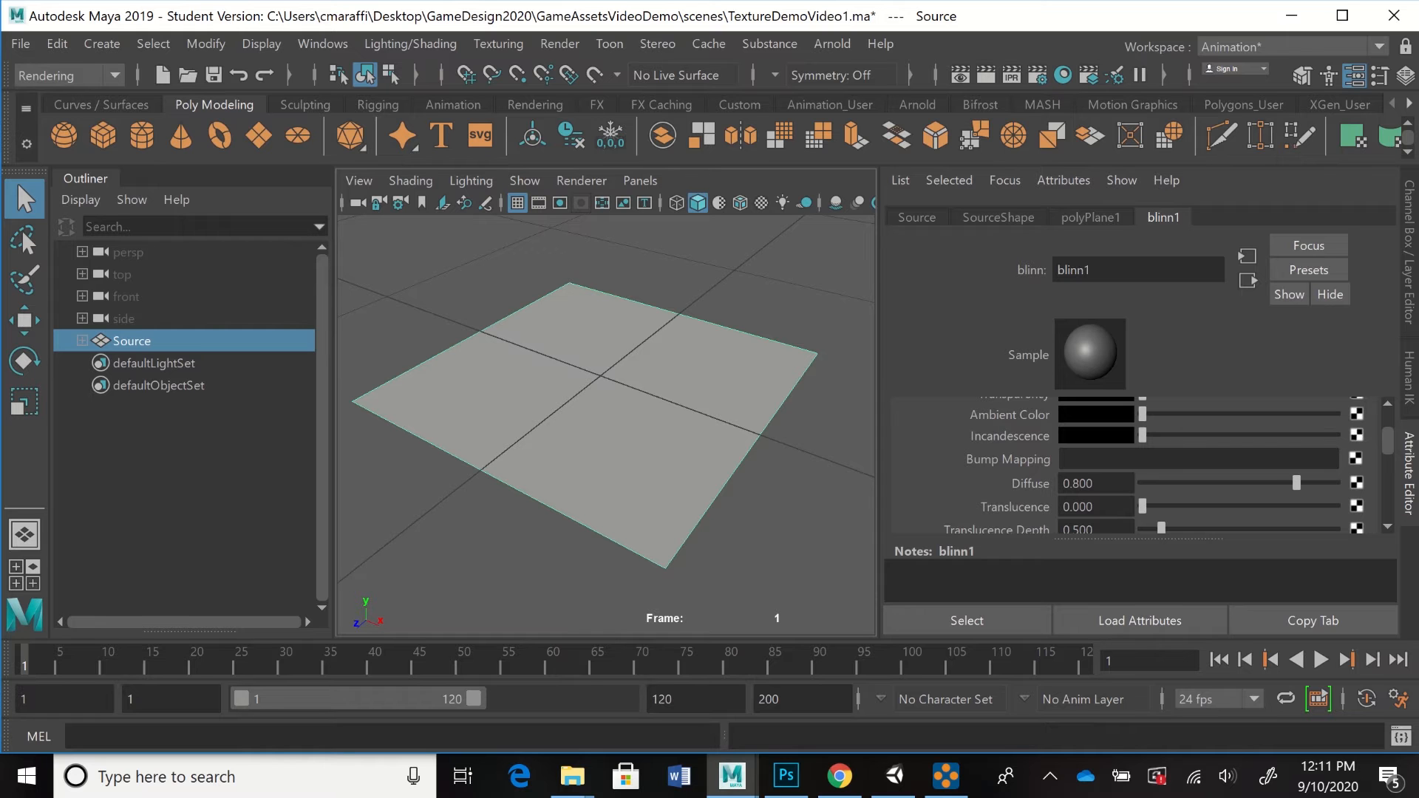
scroll(1142, 464, "up", 3)
scroll(1142, 464, "up", 2)
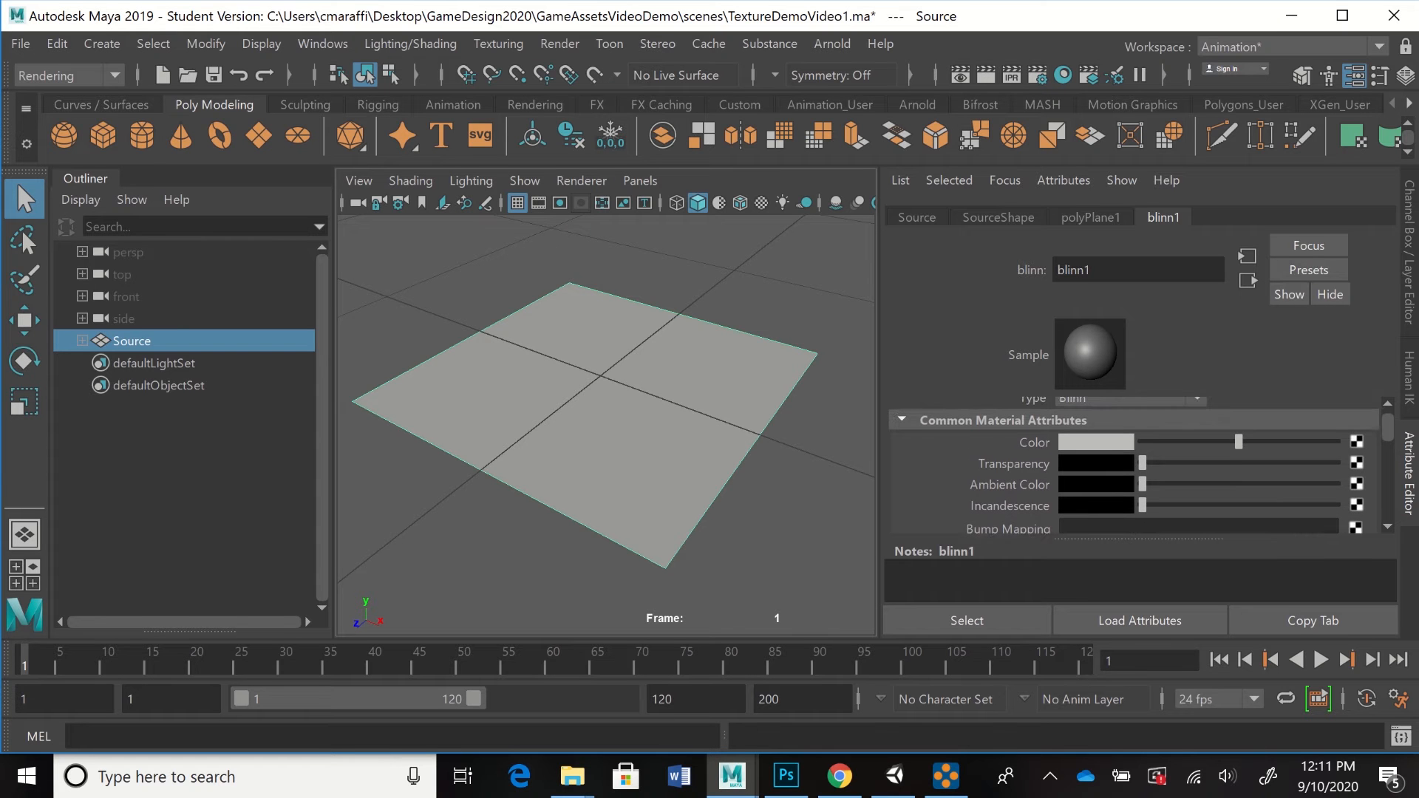
scroll(1142, 464, "down", 4)
scroll(1142, 464, "up", 4)
scroll(1142, 465, "down", 1)
scroll(1142, 464, "up", 1)
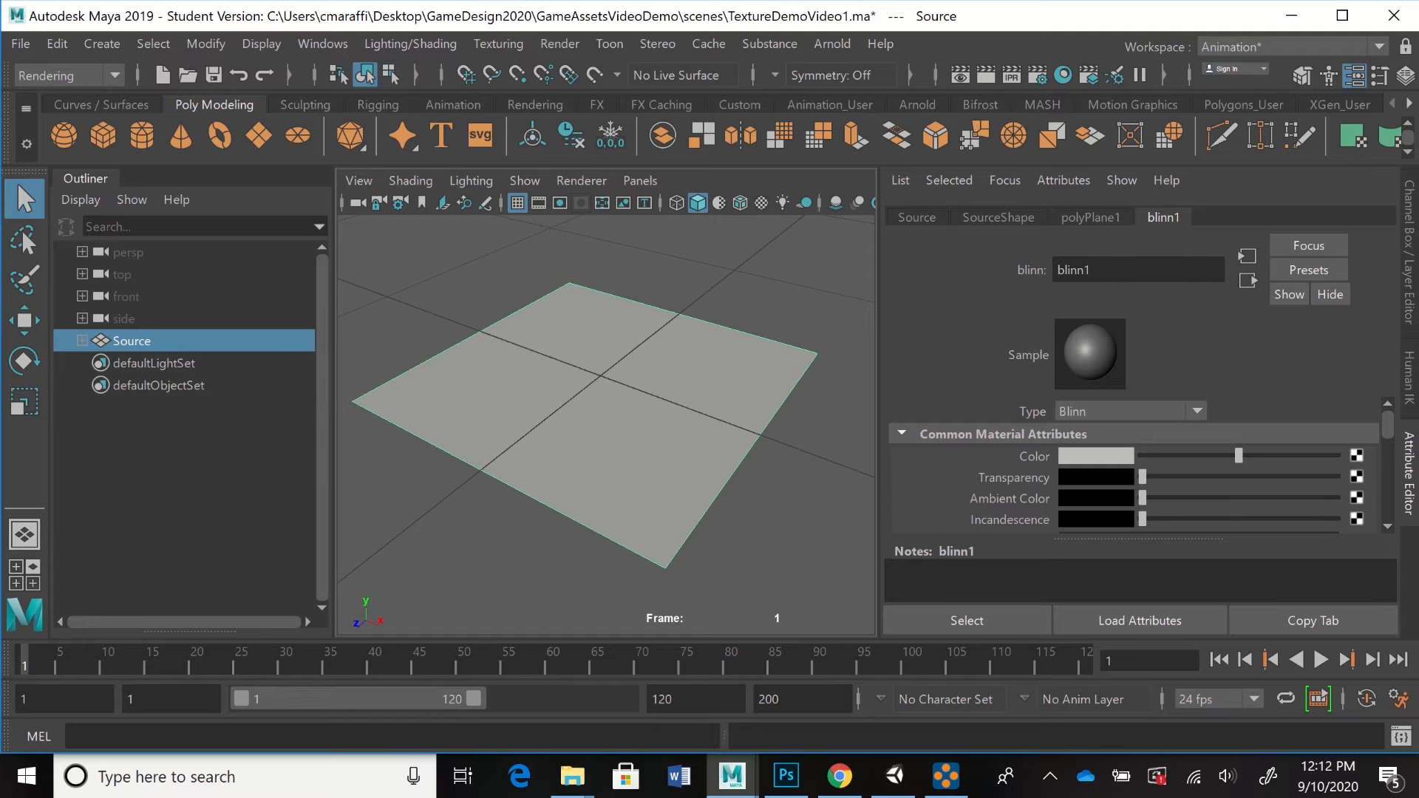
left_click(1357, 455)
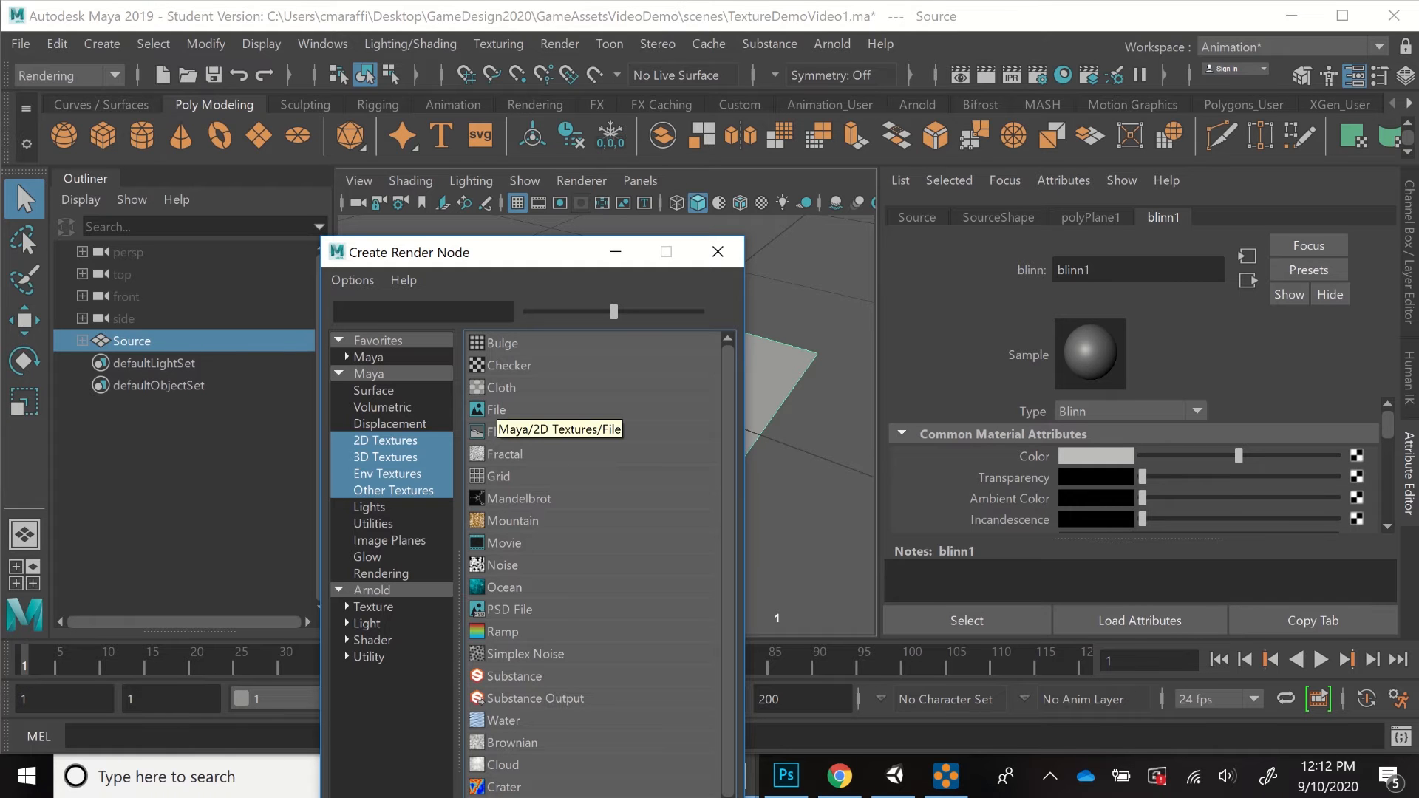
left_click(494, 409)
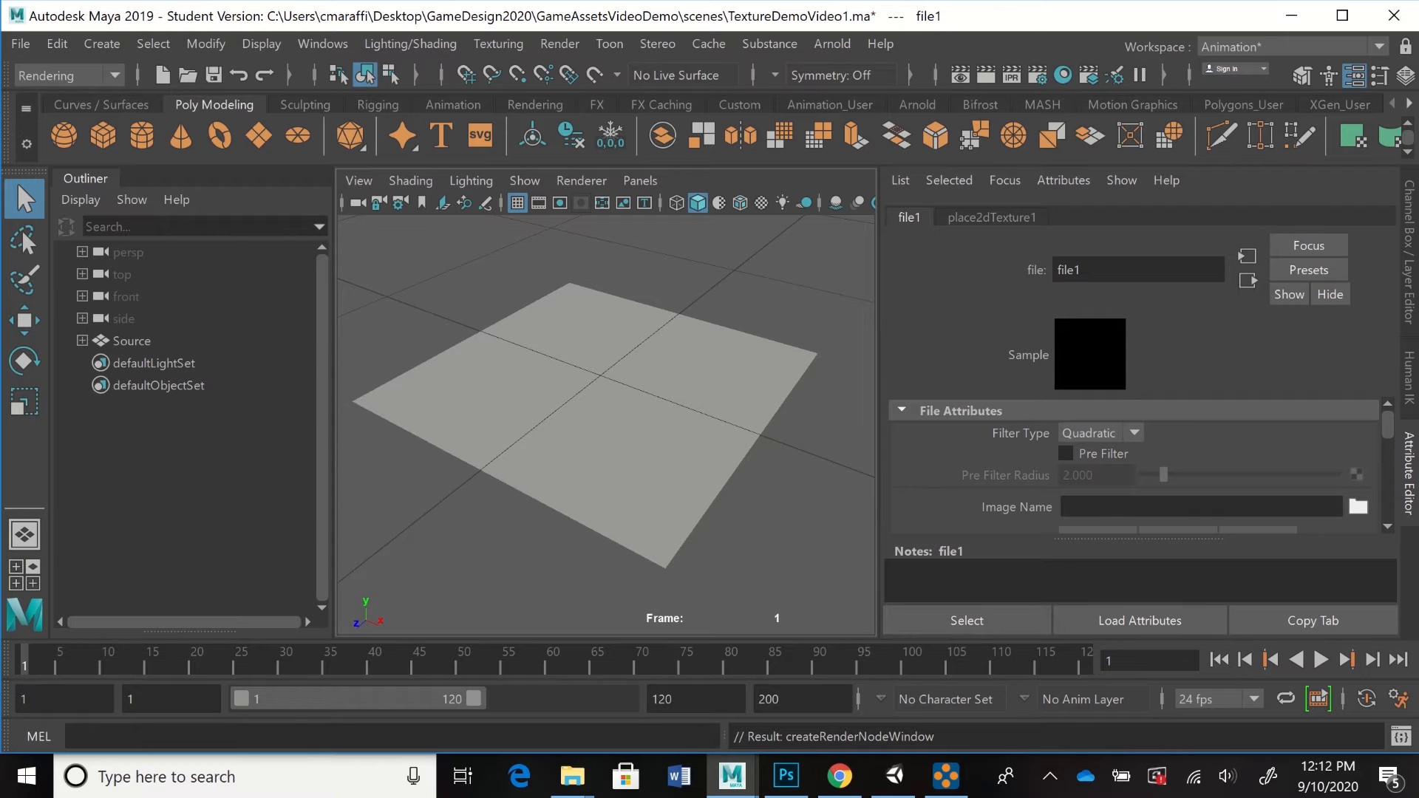
- Check the project's sourceimages folder for an image for the file texture and cancel the selection
left_click(1358, 507)
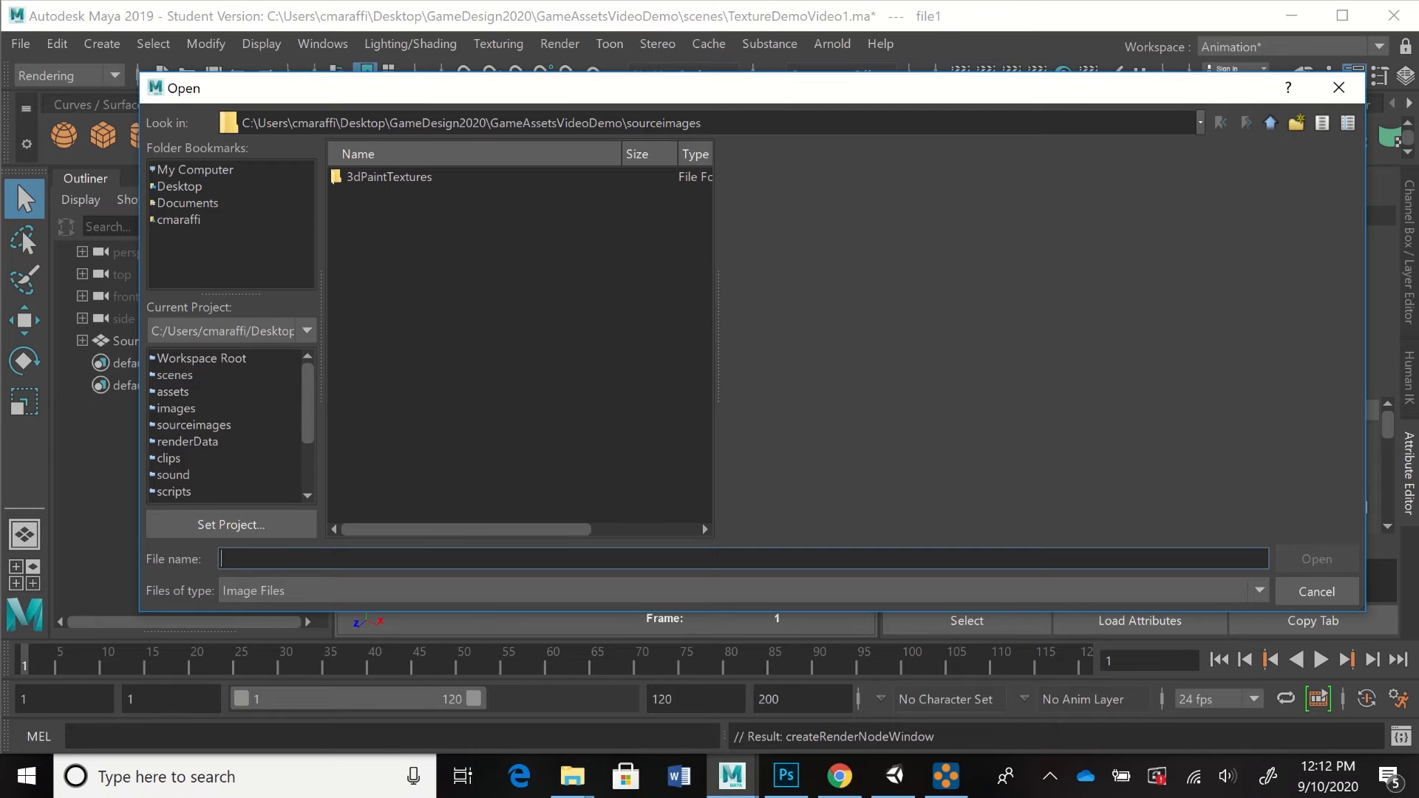
left_click(1317, 591)
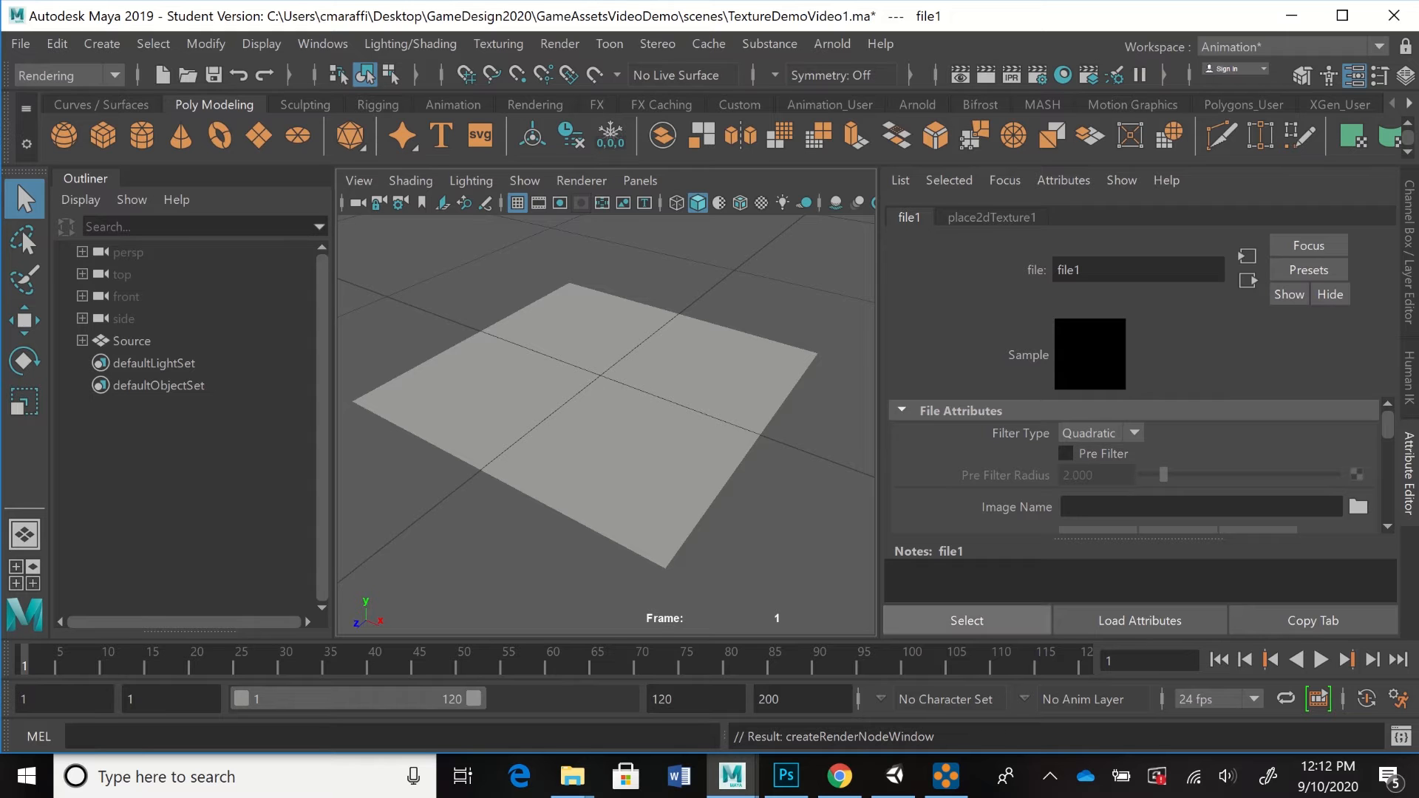
- Switch to the Textures folder in File Explorer and copy the GroundWithGrass2048bump2 and GroundWithGrass2048color images
mouse_move(571, 776)
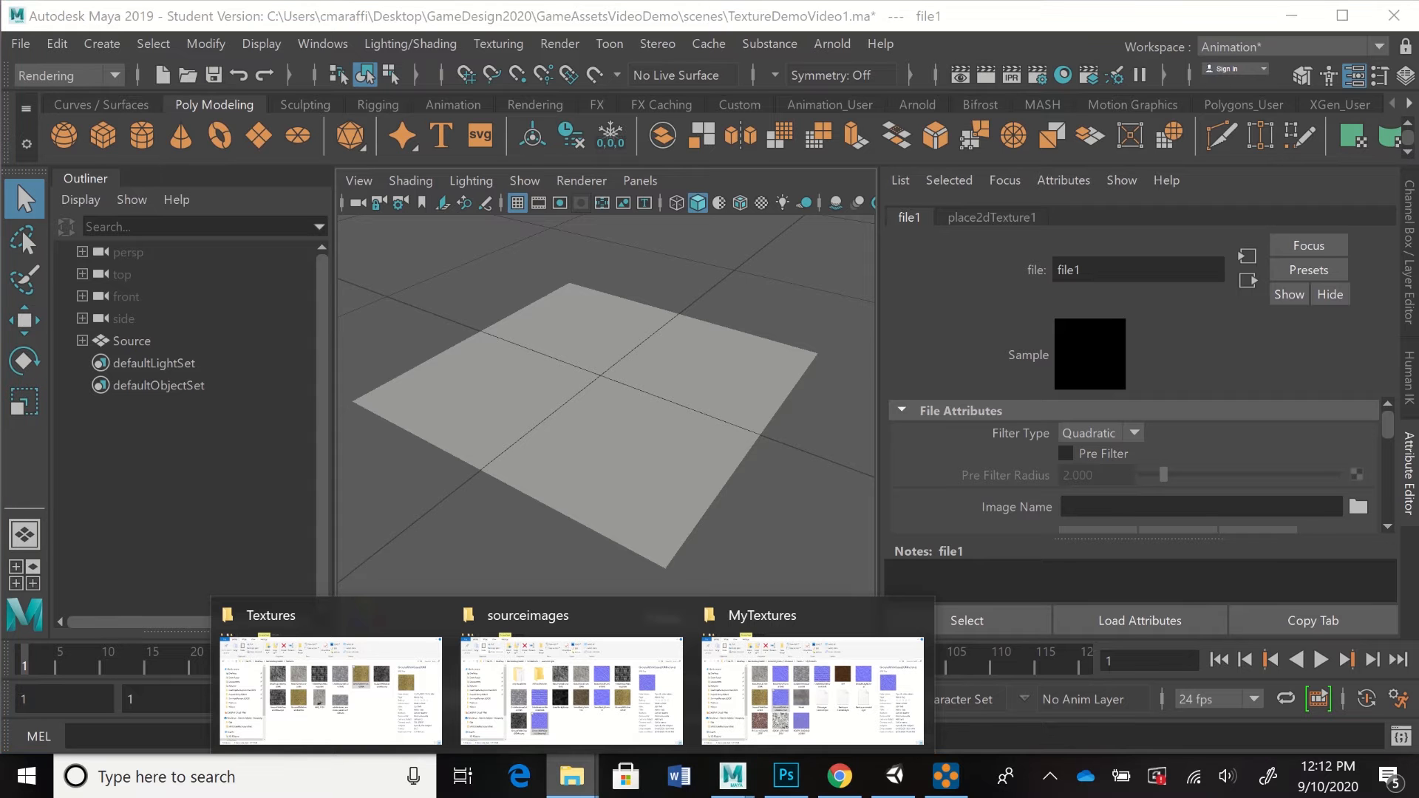
left_click(331, 689)
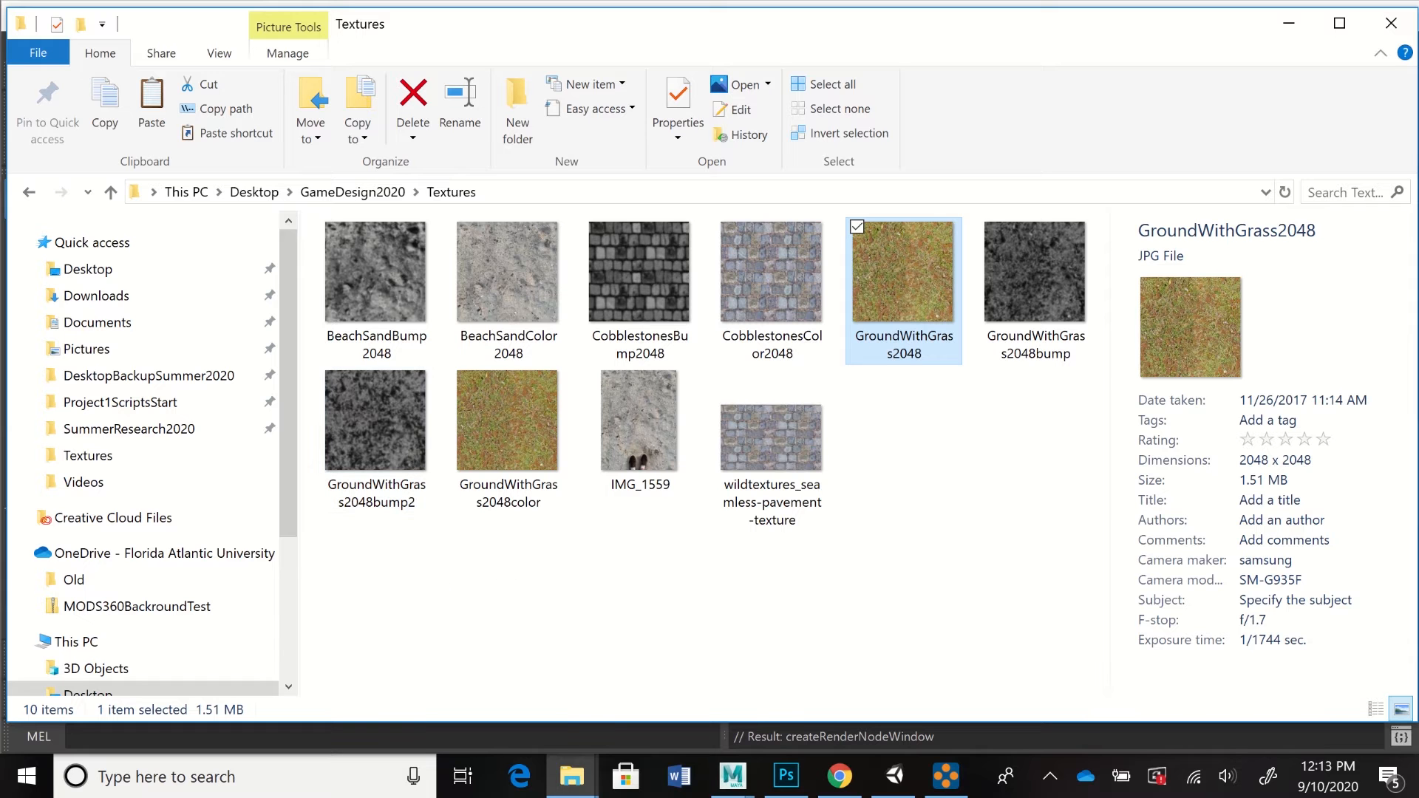
left_click_drag(357, 559, 506, 429)
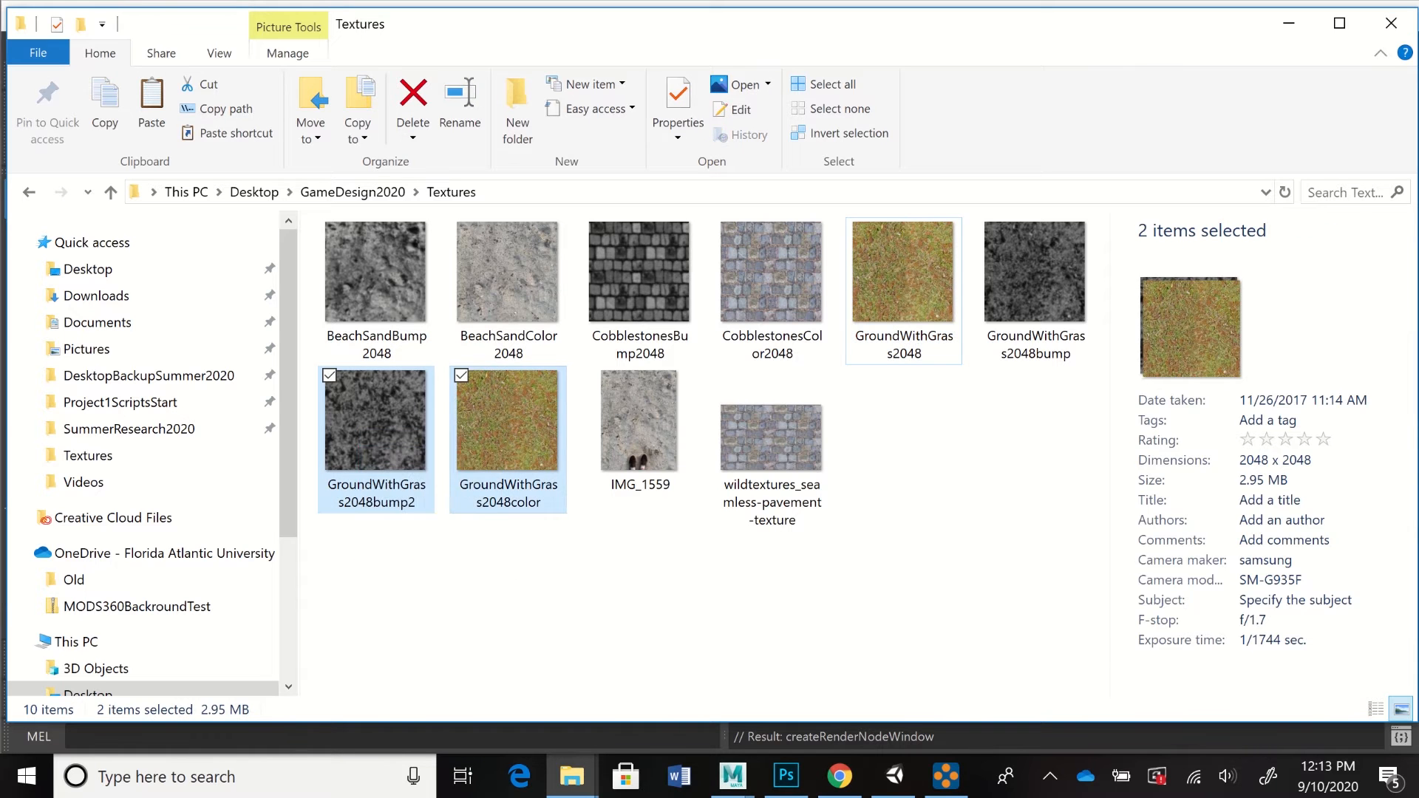
right_click(503, 436)
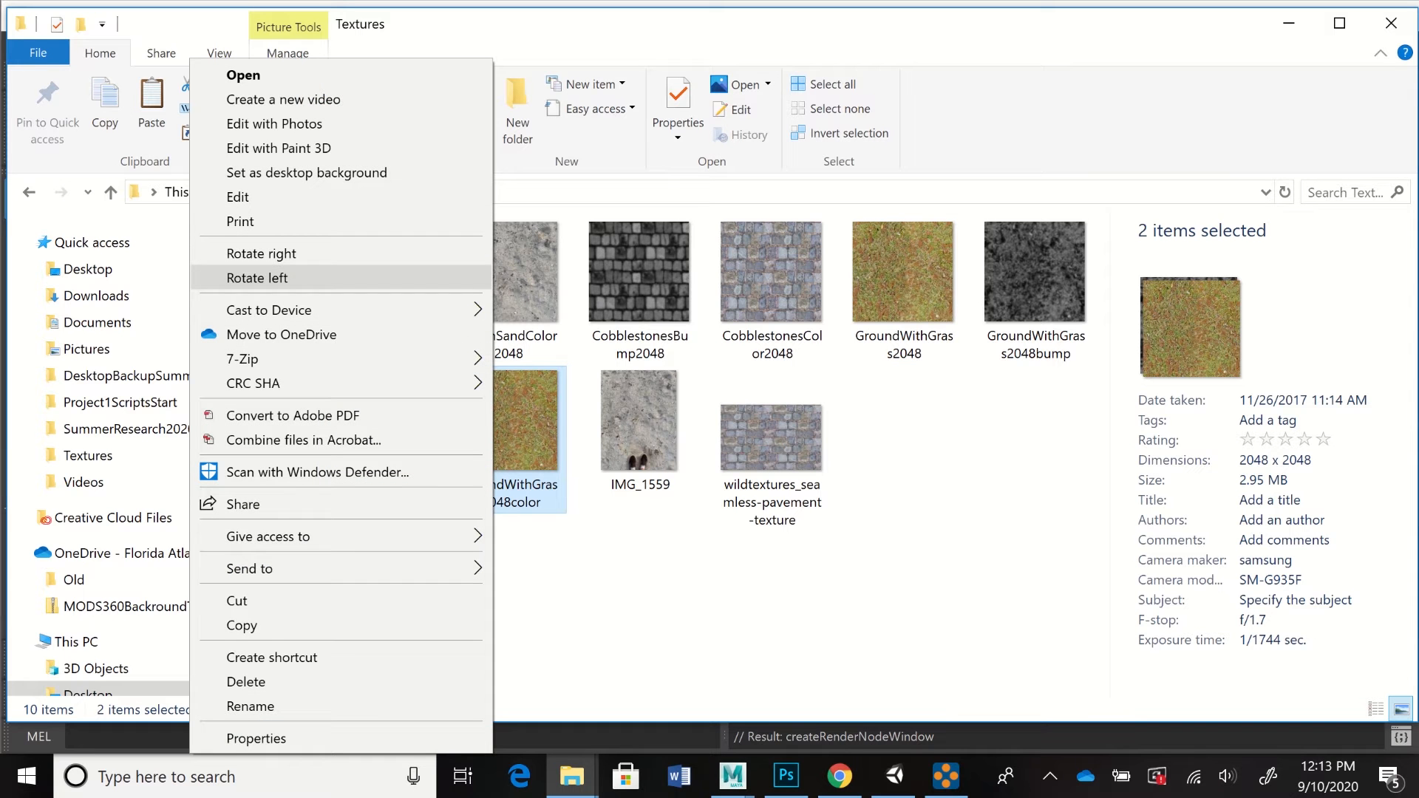
mouse_move(296, 310)
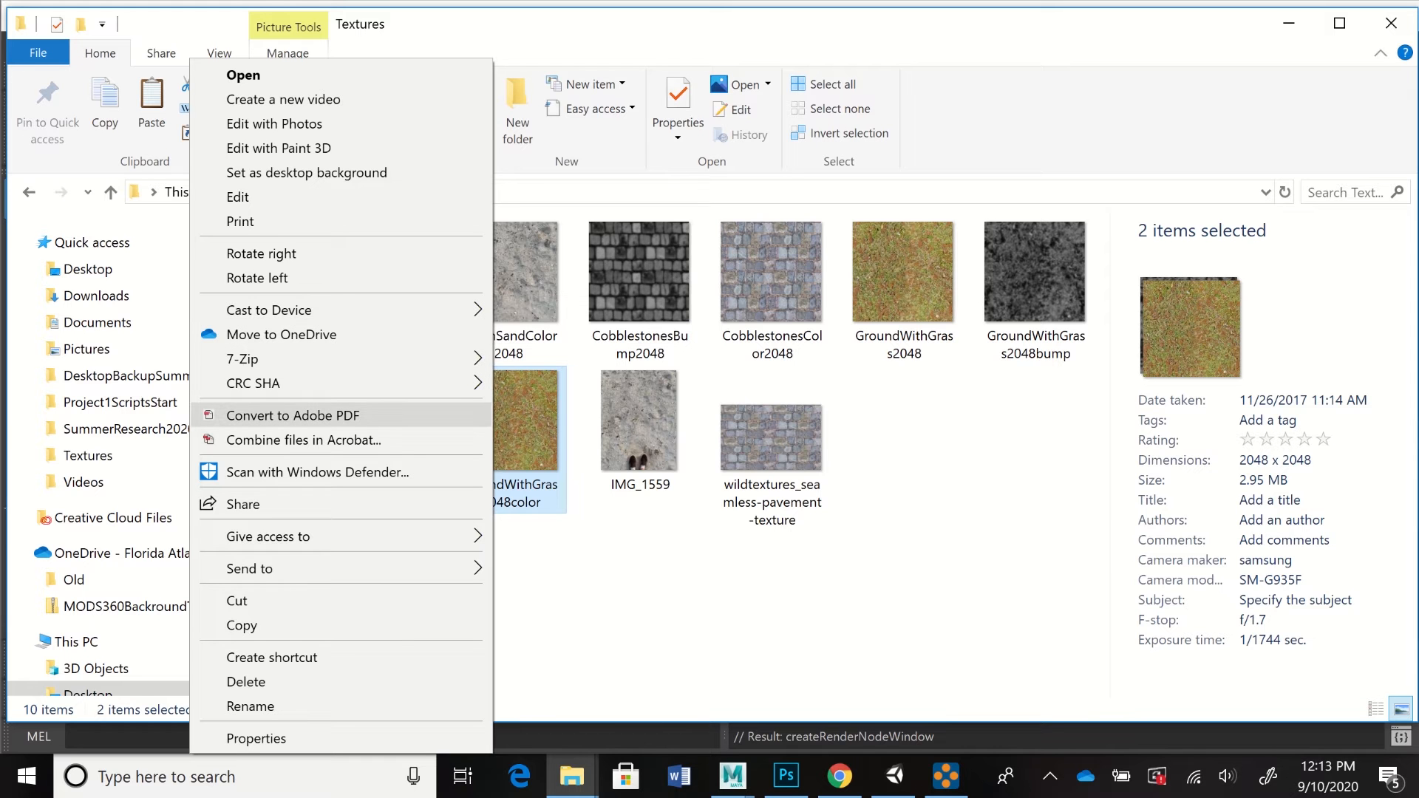
left_click(244, 625)
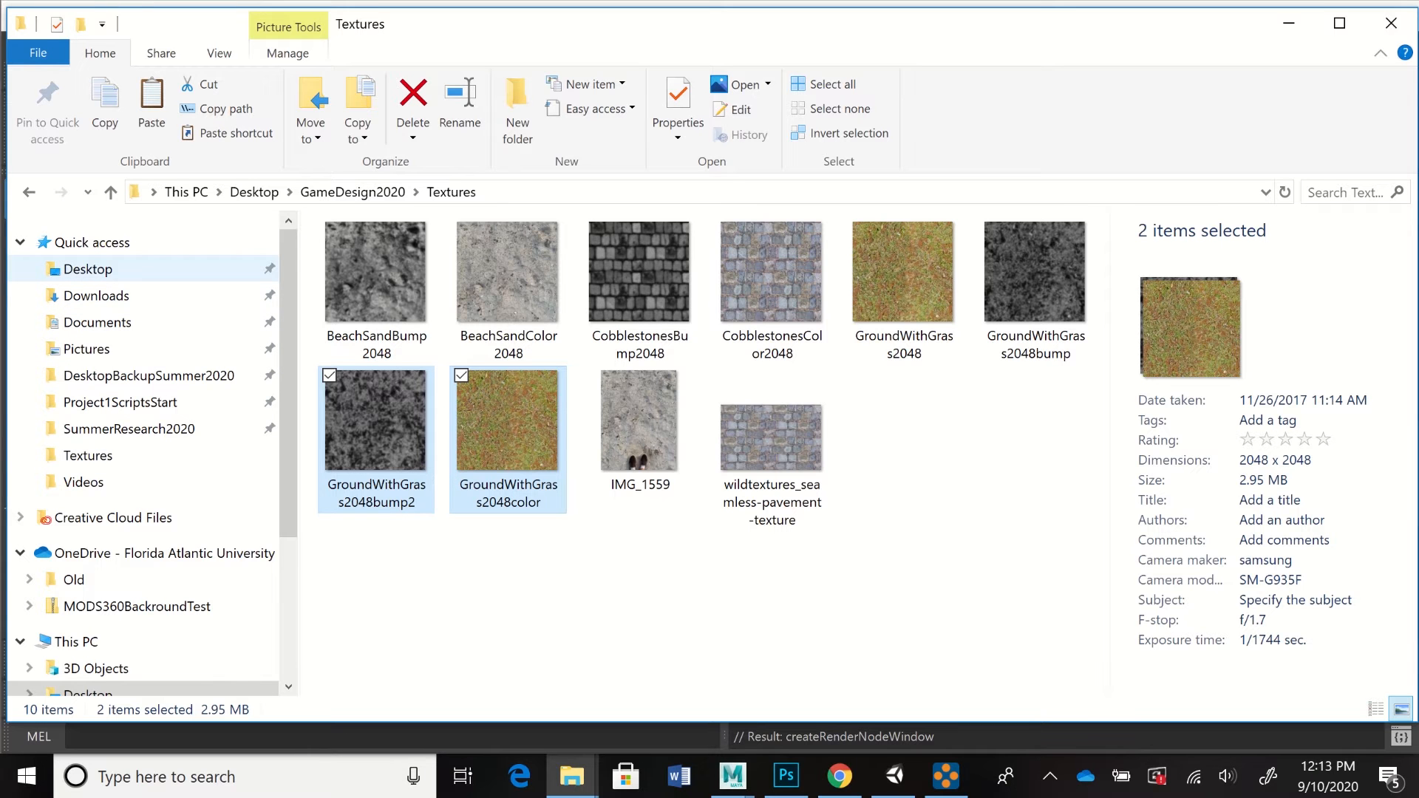
- Paste the two copied images into the sourceimages folder of GameAssetsVideoDemo, inside GameDesign2020 on the Desktop
left_click(88, 269)
left_click(385, 305)
double_click(385, 305)
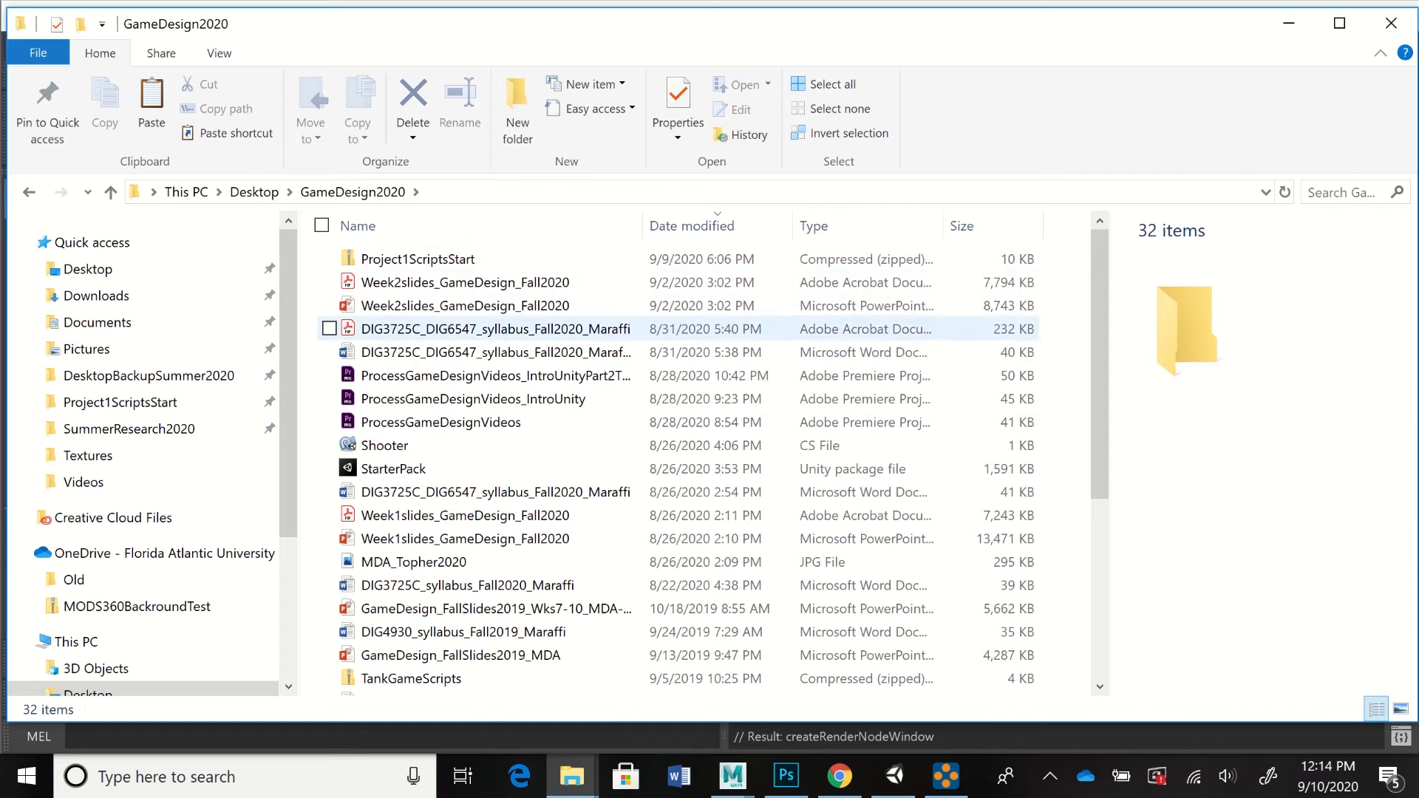
left_click_drag(1100, 333, 1100, 506)
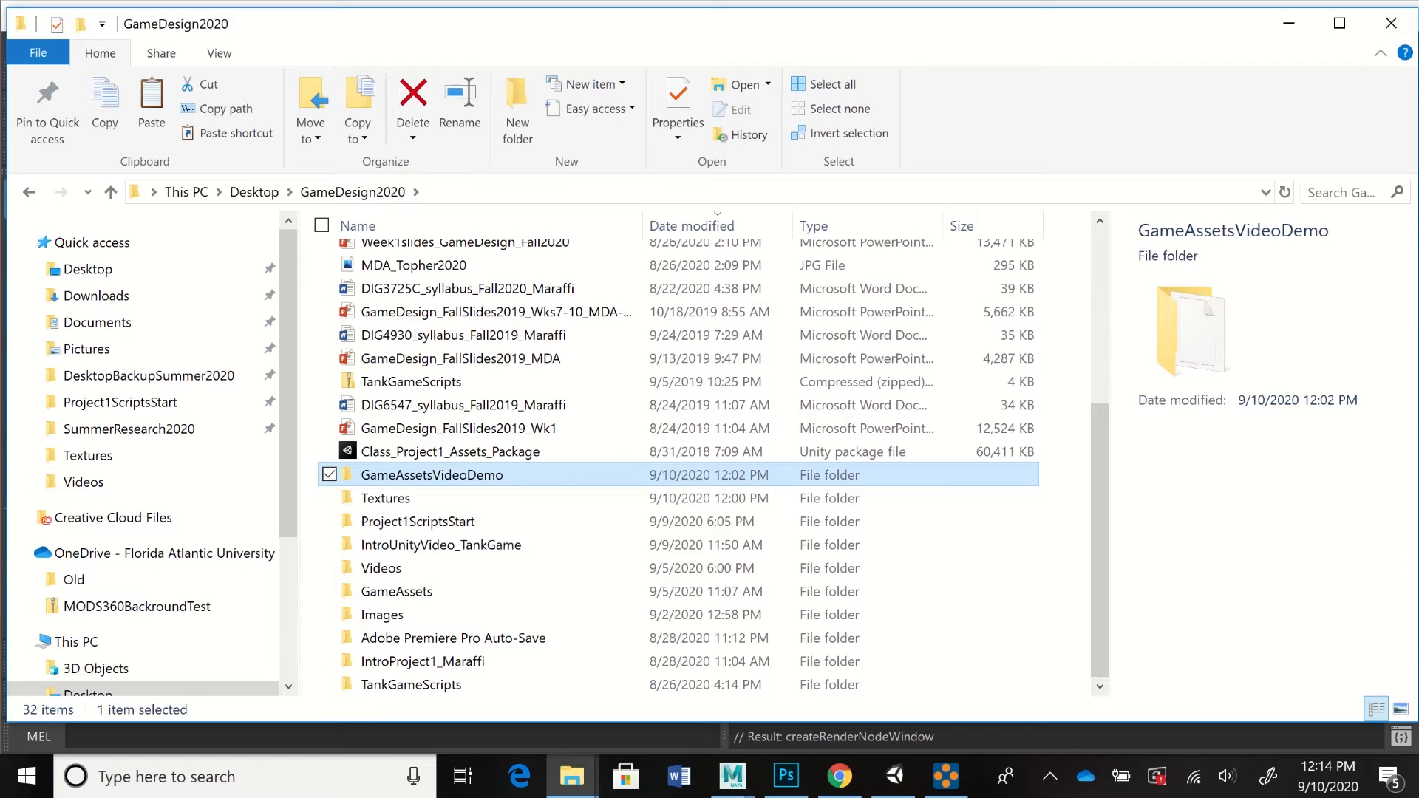
double_click(414, 475)
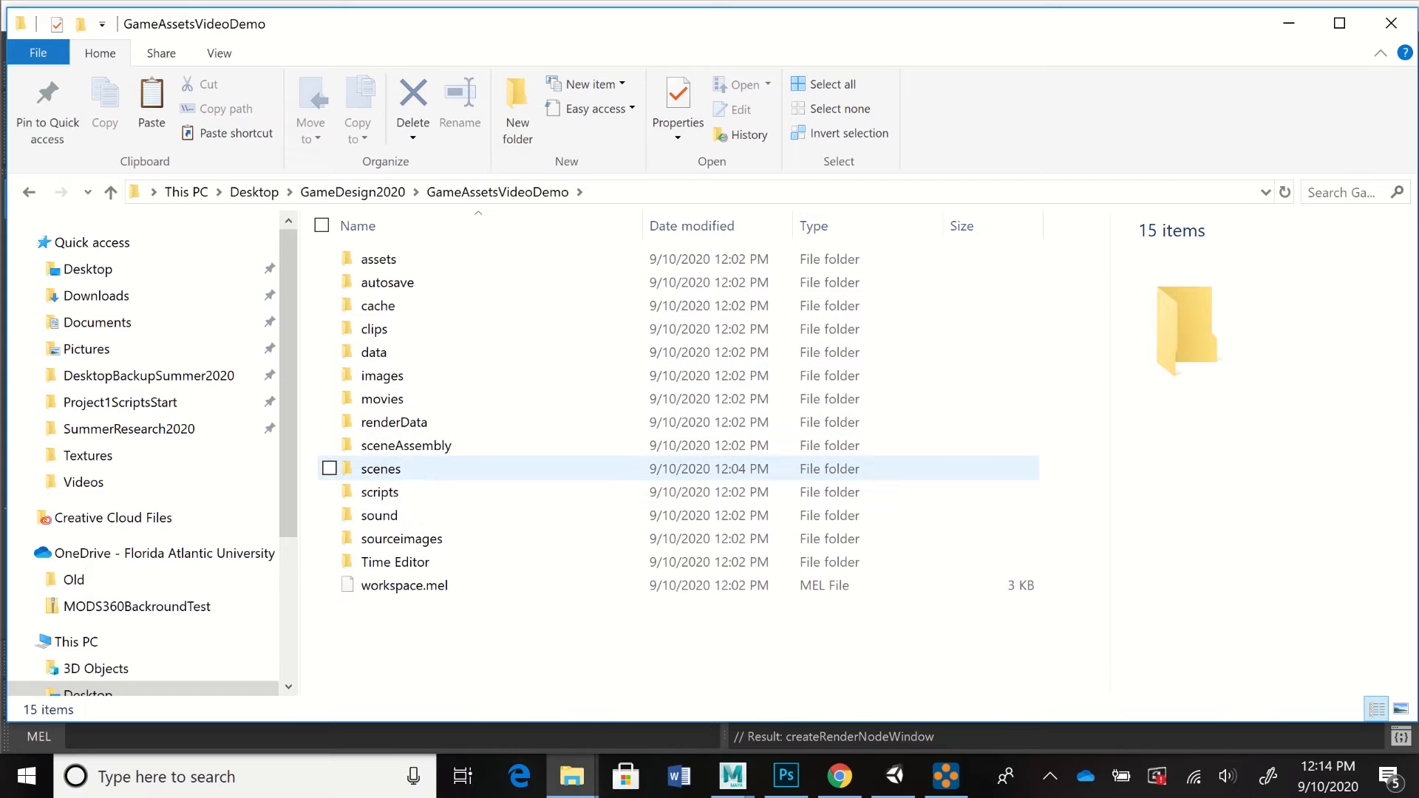
double_click(402, 539)
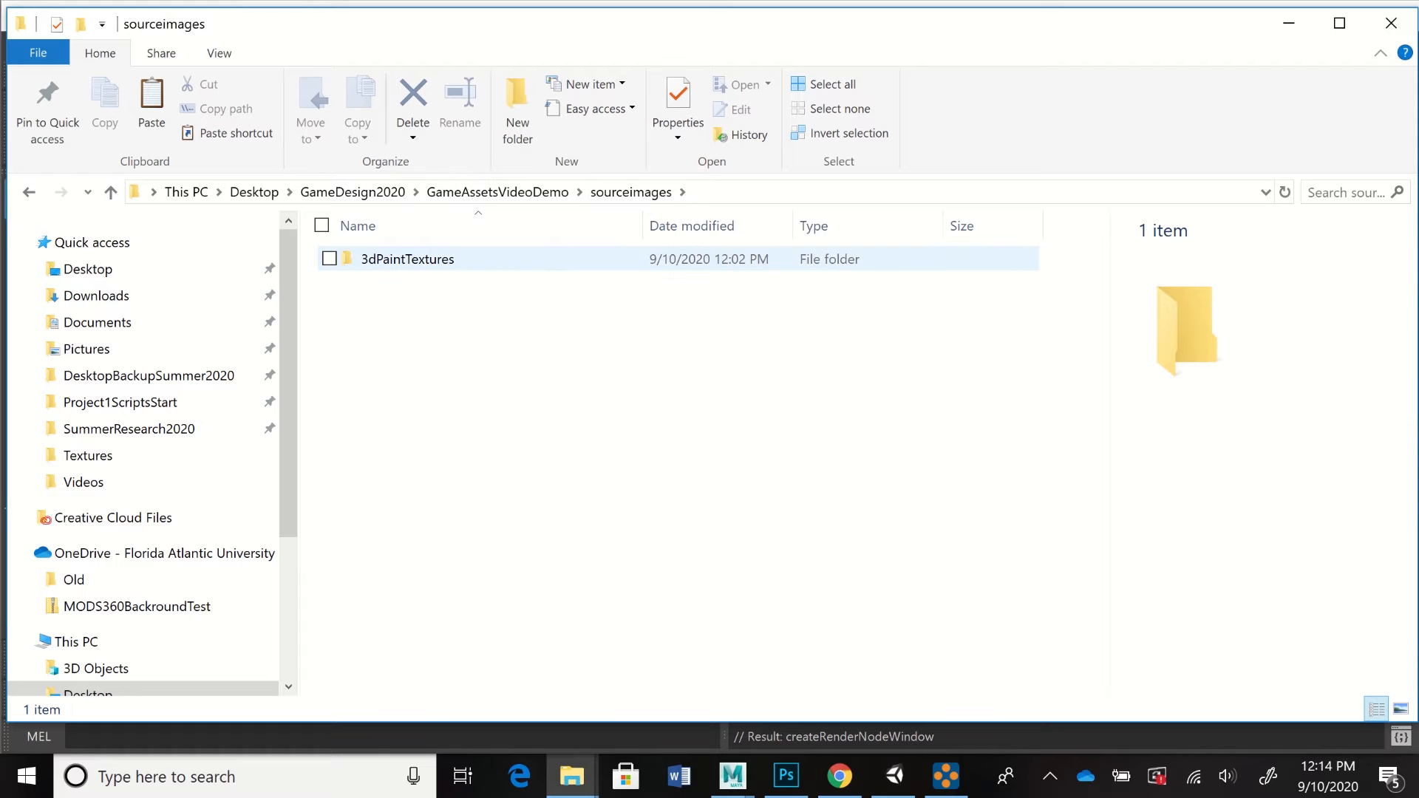
double_click(408, 259)
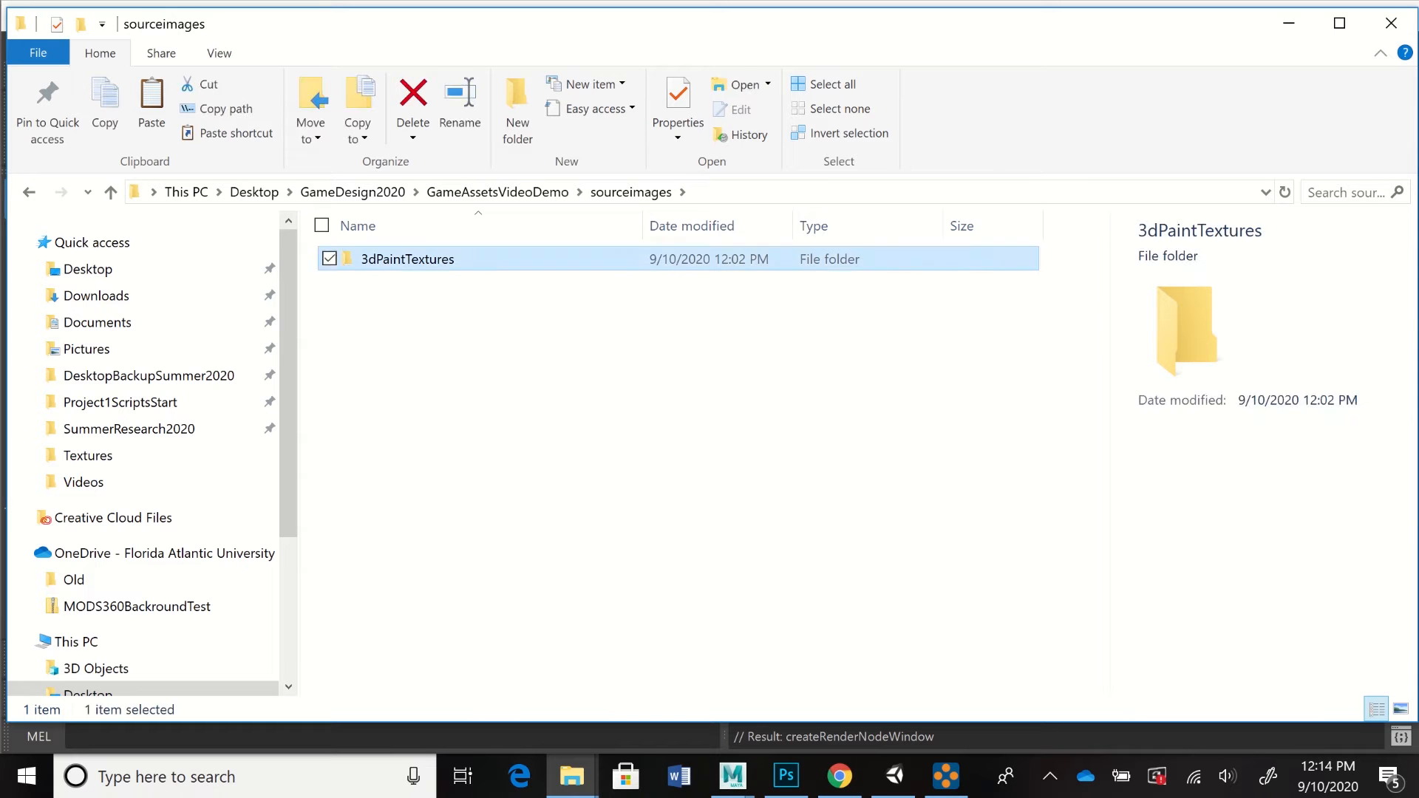
left_click(630, 192)
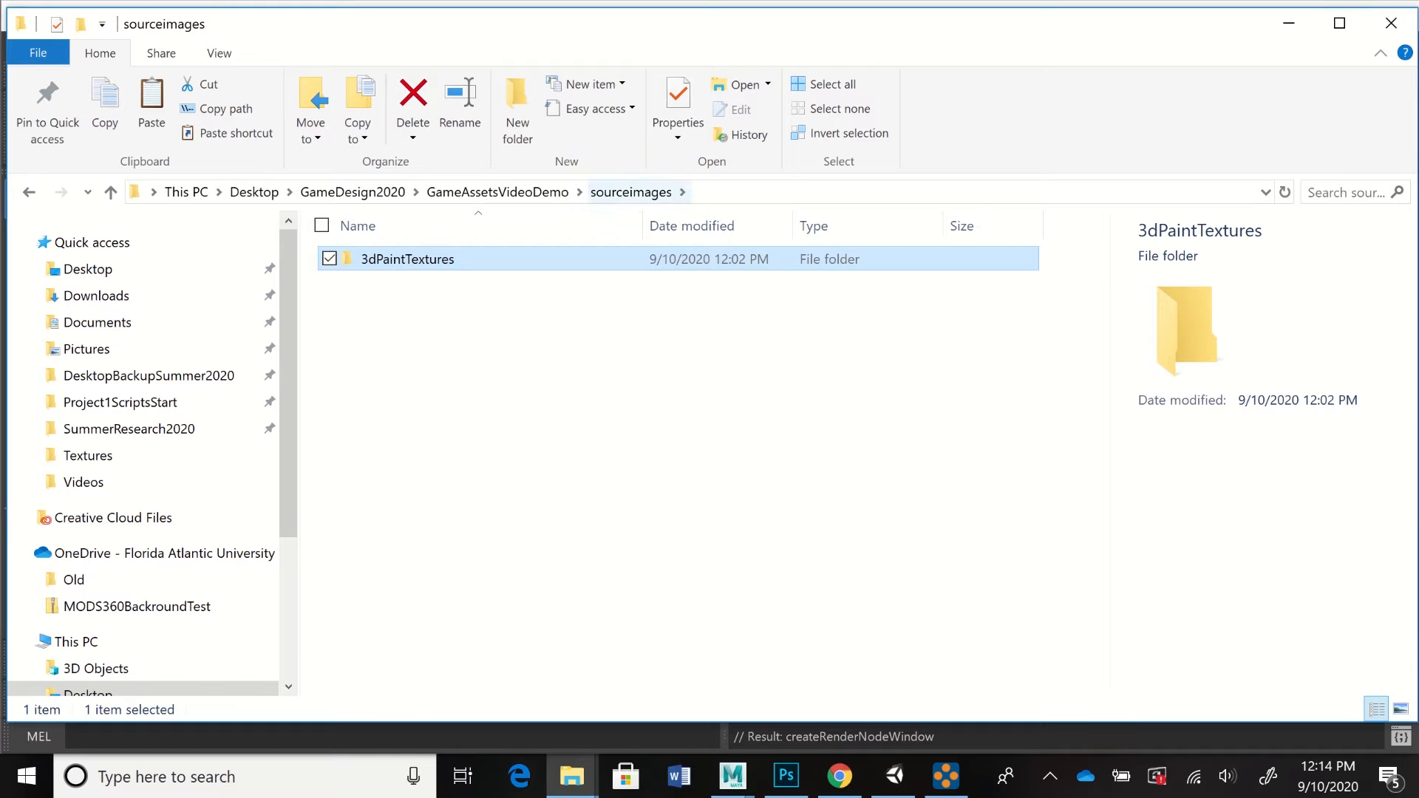
right_click(408, 358)
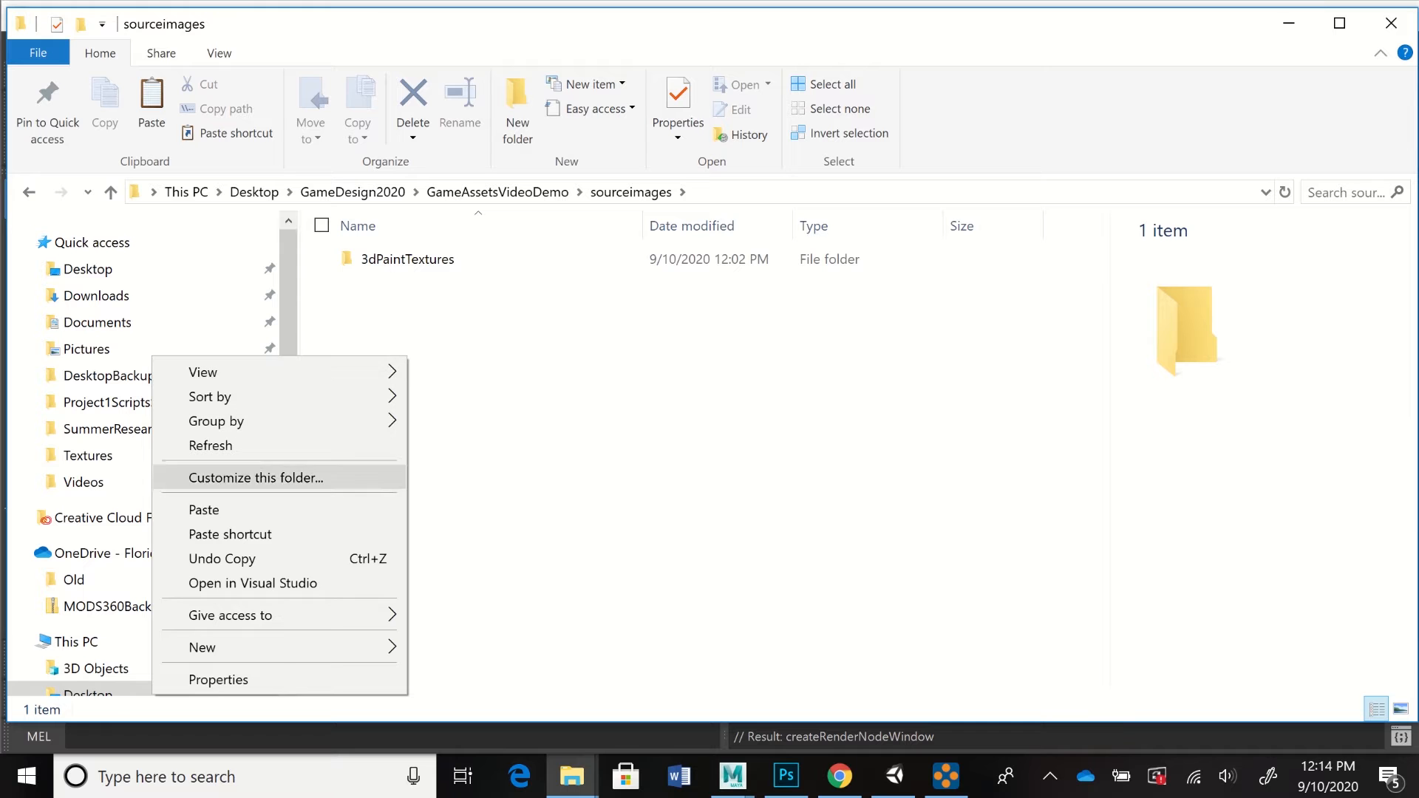
left_click(204, 510)
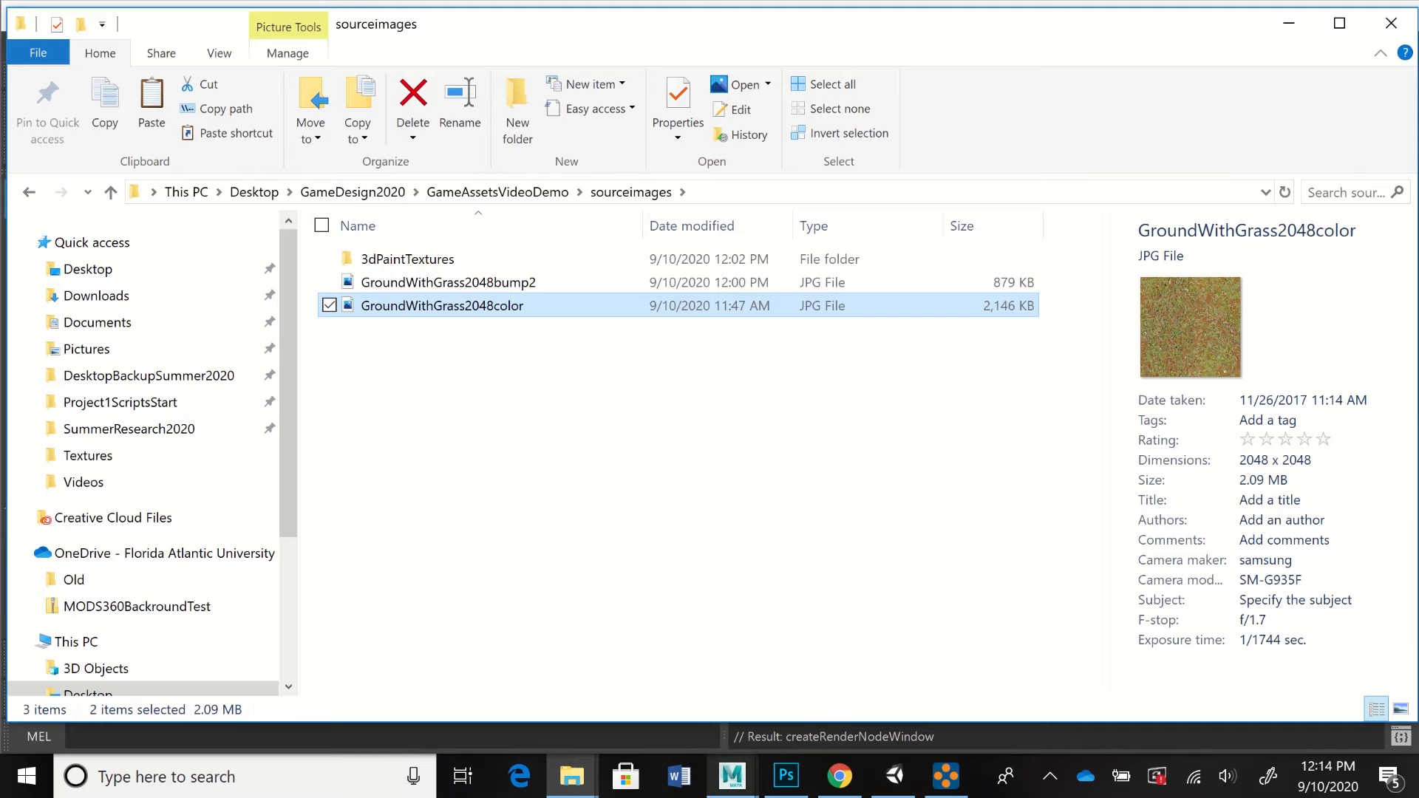
- Switch to Maya and load GroundWithGrass2048color.jpg from sourceimages as the image of the file1 texture
left_click(732, 776)
left_click(854, 685)
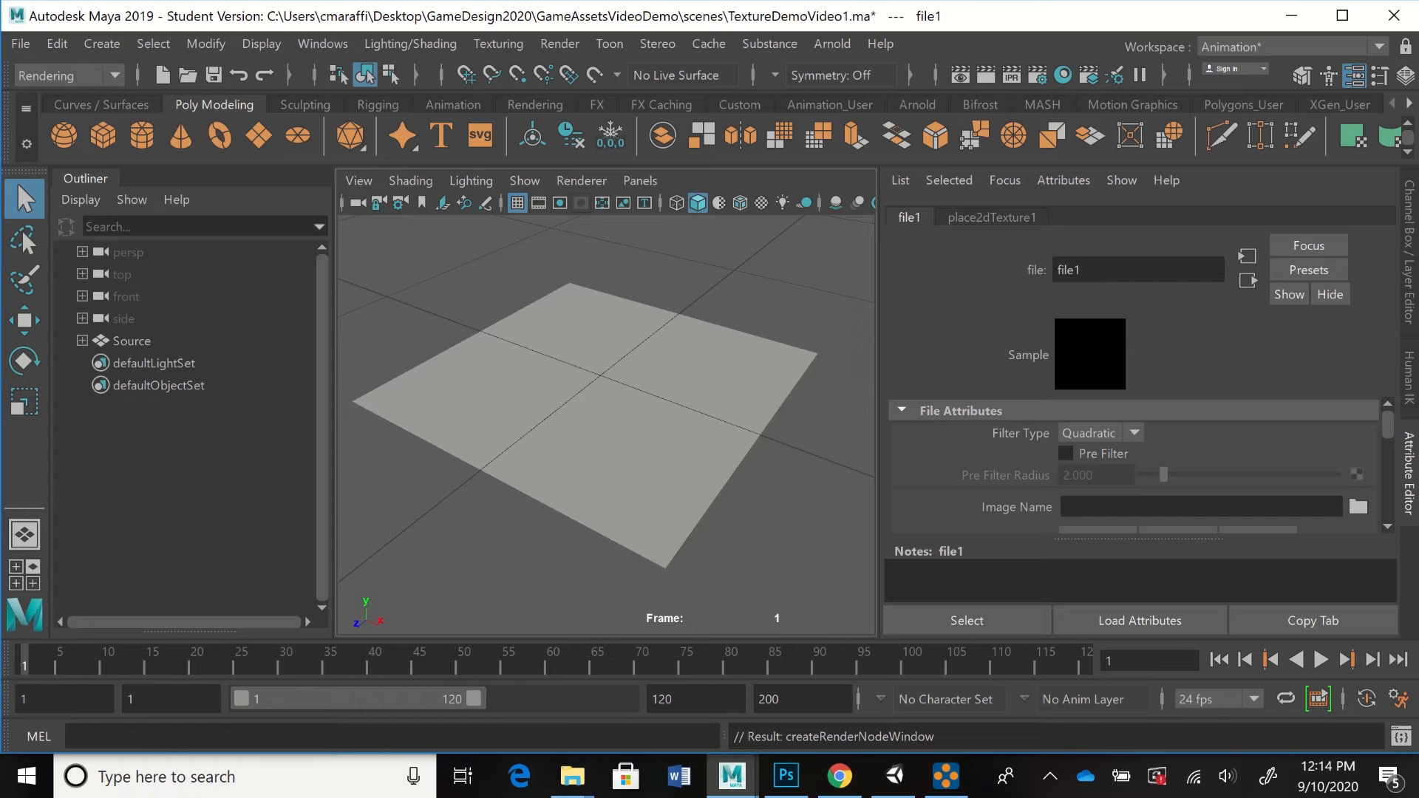
left_click(1359, 507)
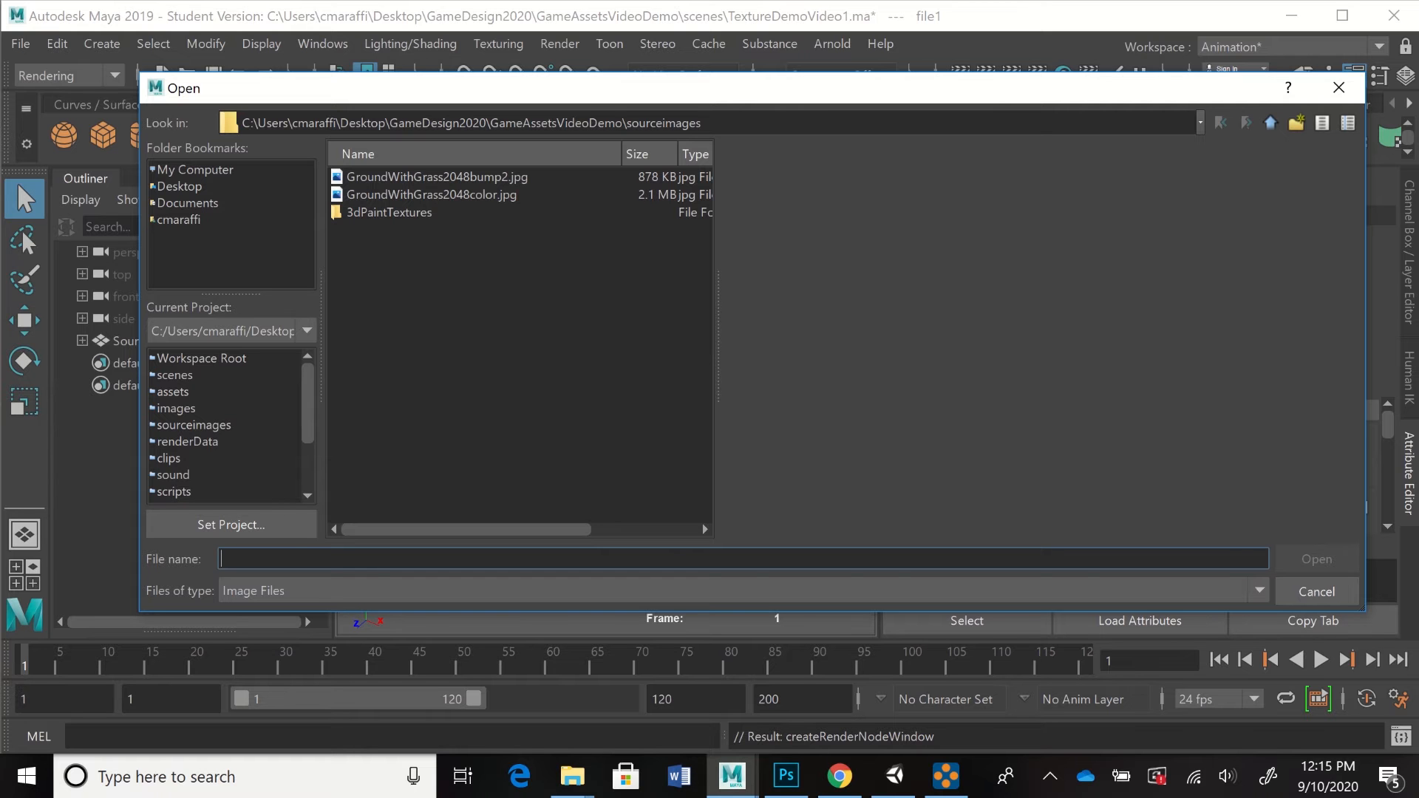
left_click(432, 195)
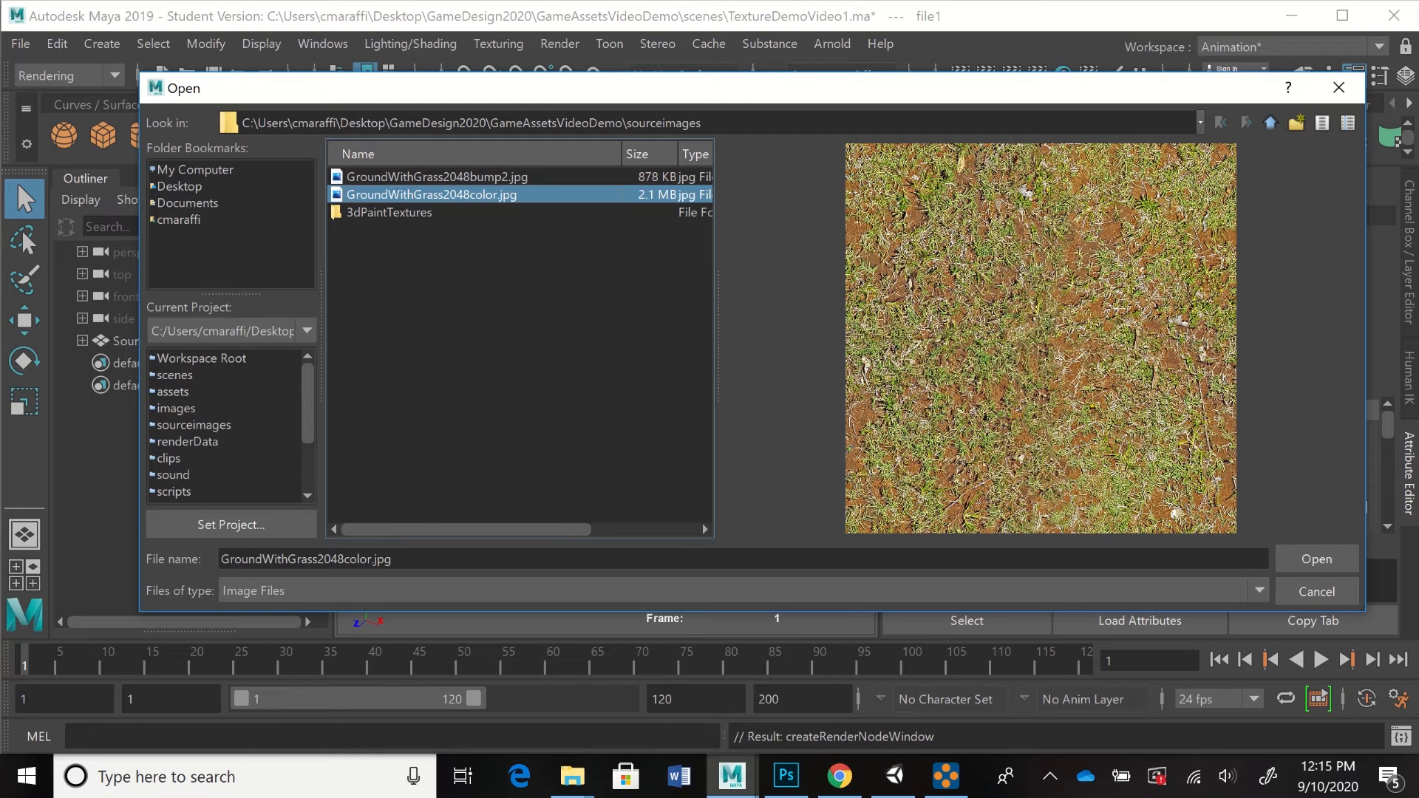
left_click(1316, 559)
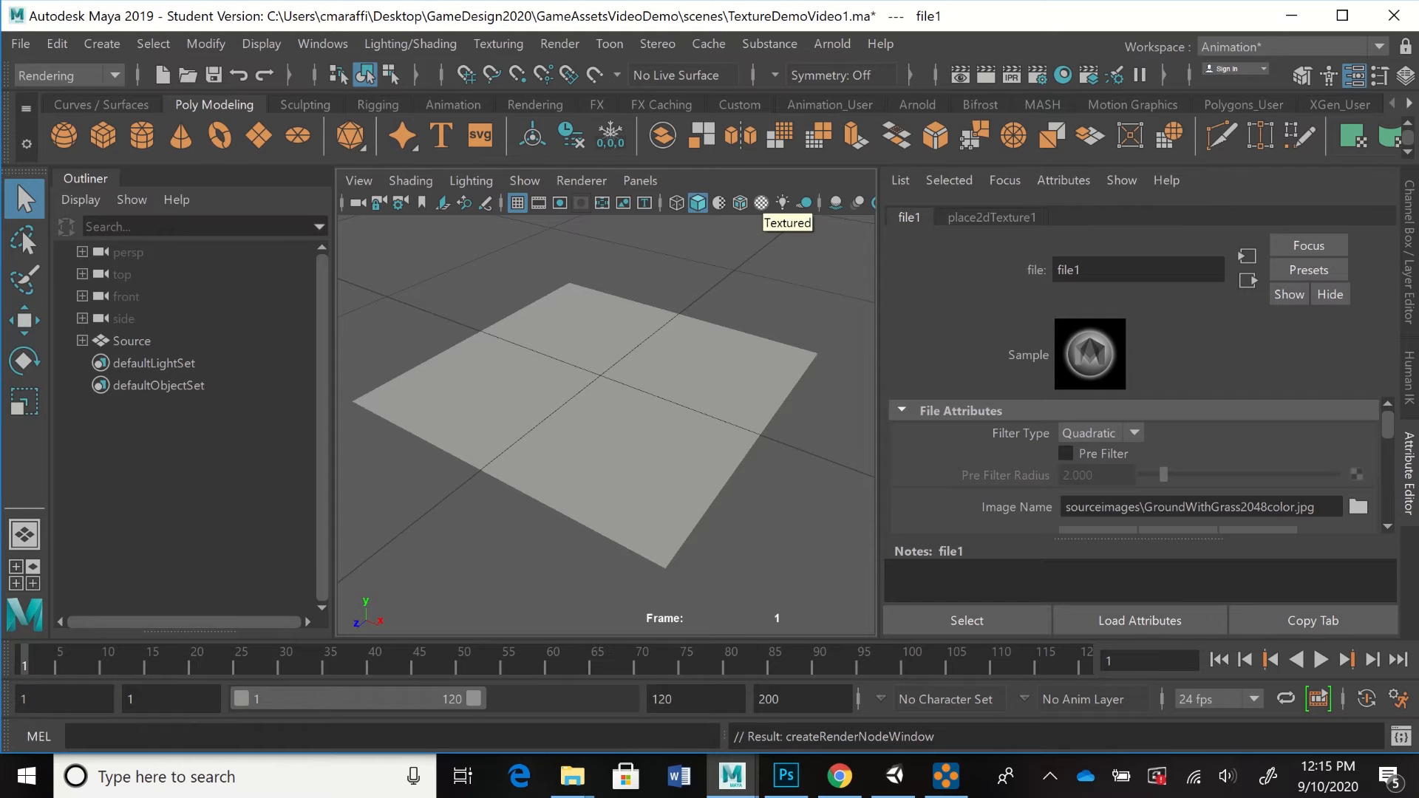
- Turn on textured display in the perspective view and set its lighting to Use All Lights
left_click(762, 202)
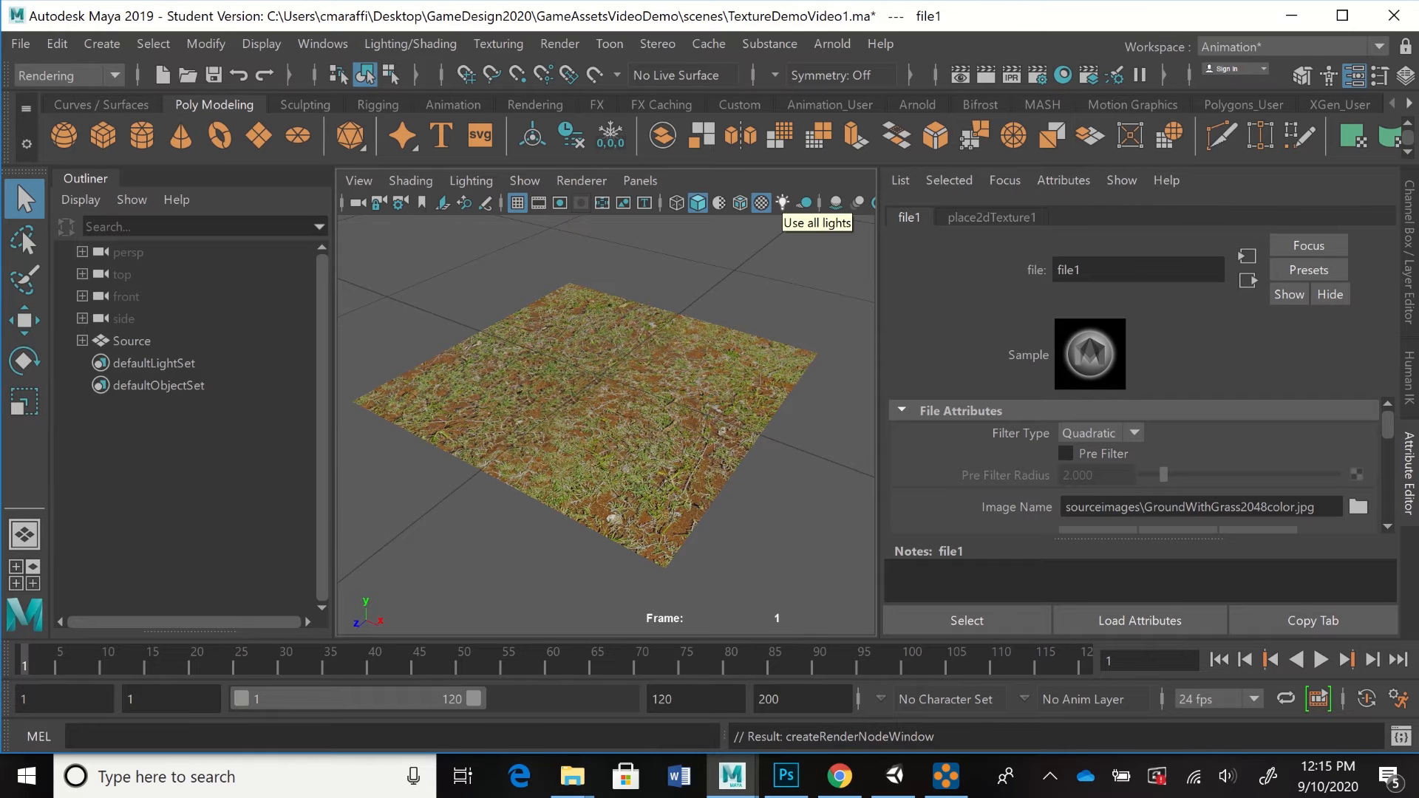
left_click(471, 180)
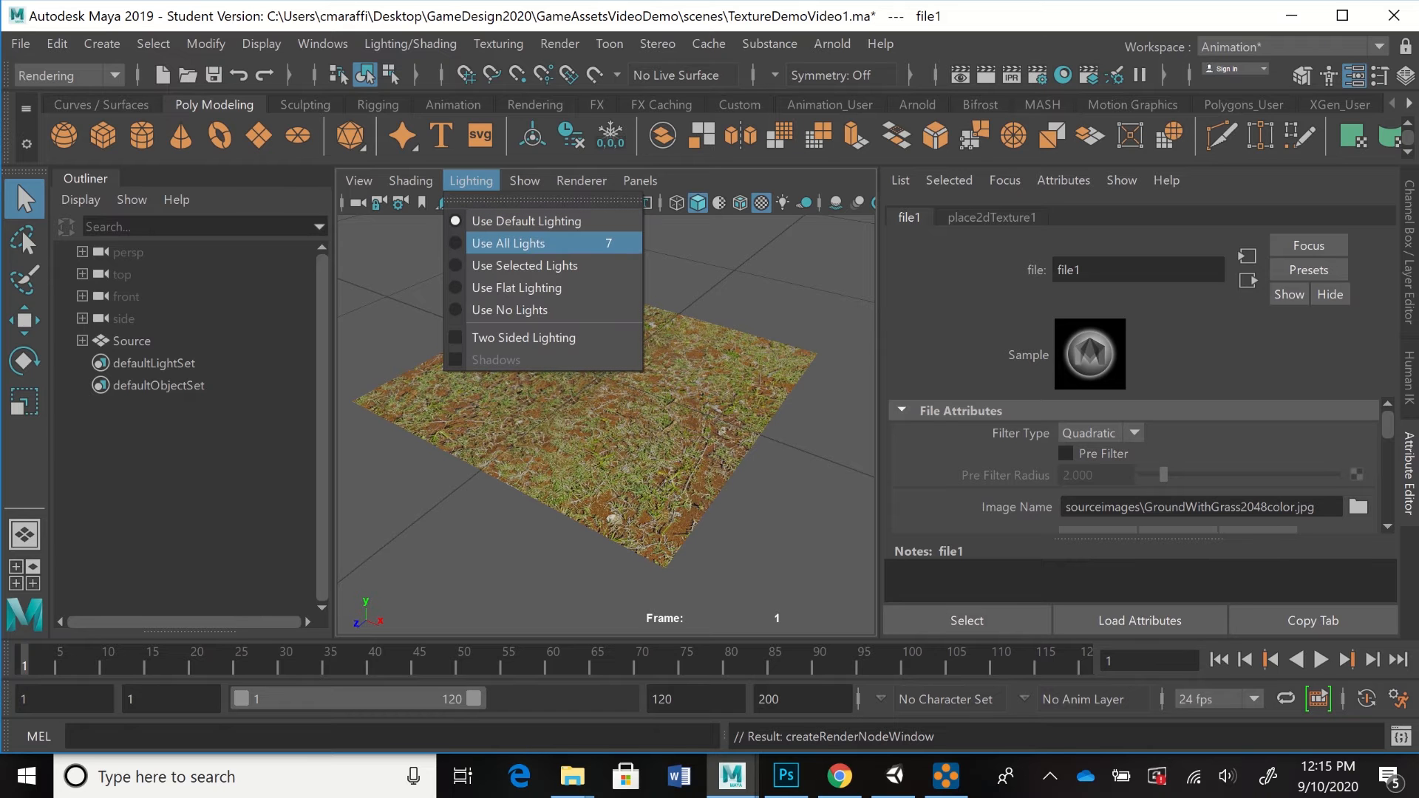
left_click(518, 243)
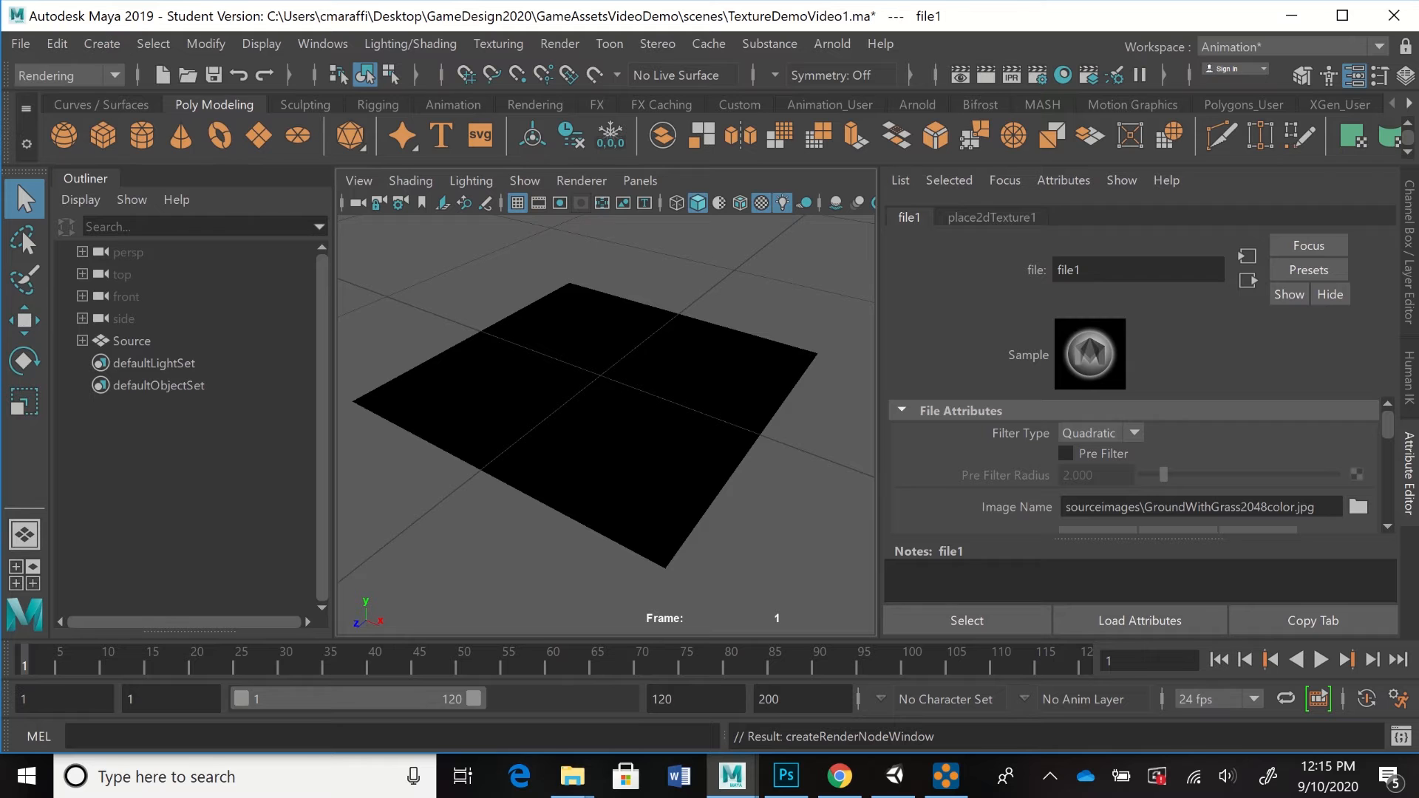
- Create a directional light in the scene and frame everything in the view
left_click(535, 105)
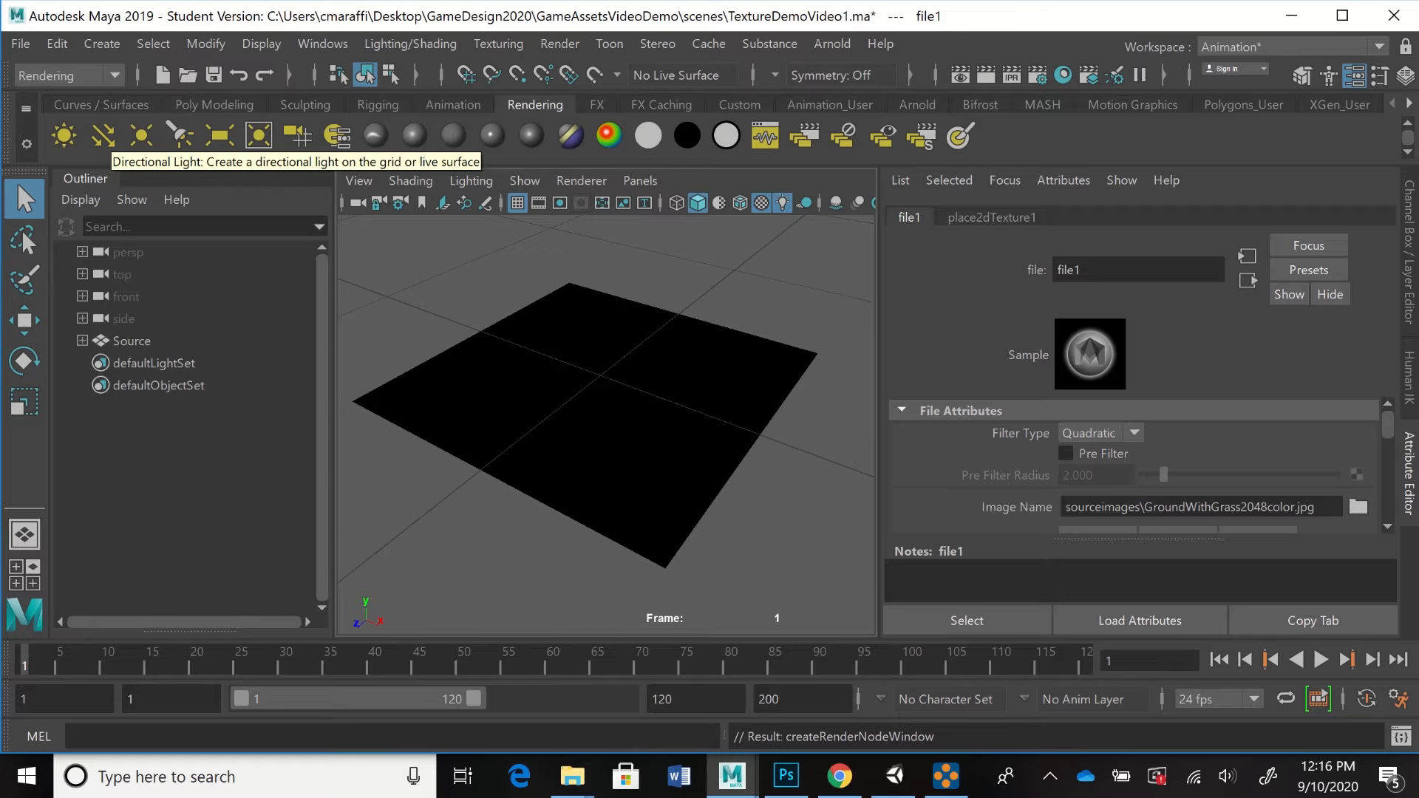
left_click(101, 44)
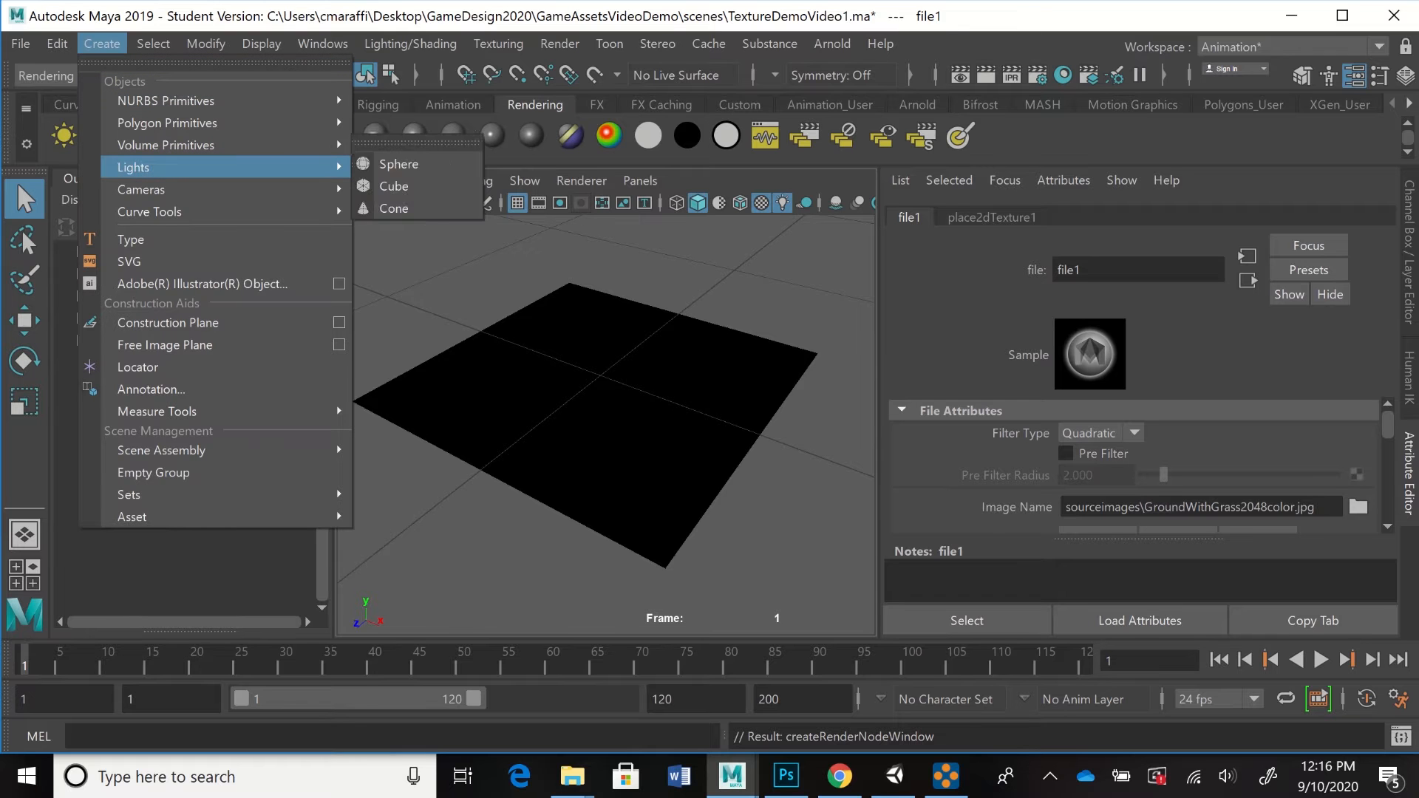
mouse_move(221, 167)
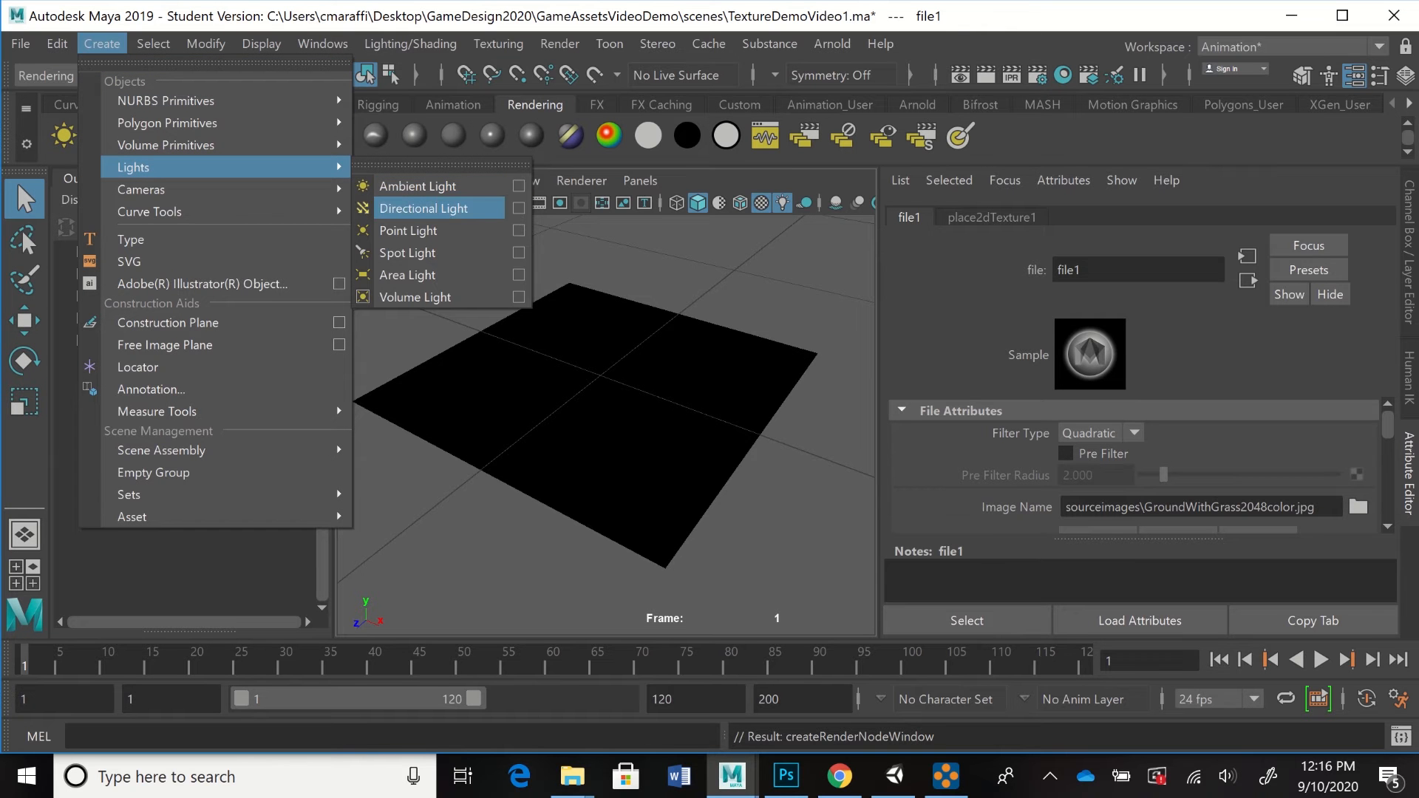
left_click(422, 208)
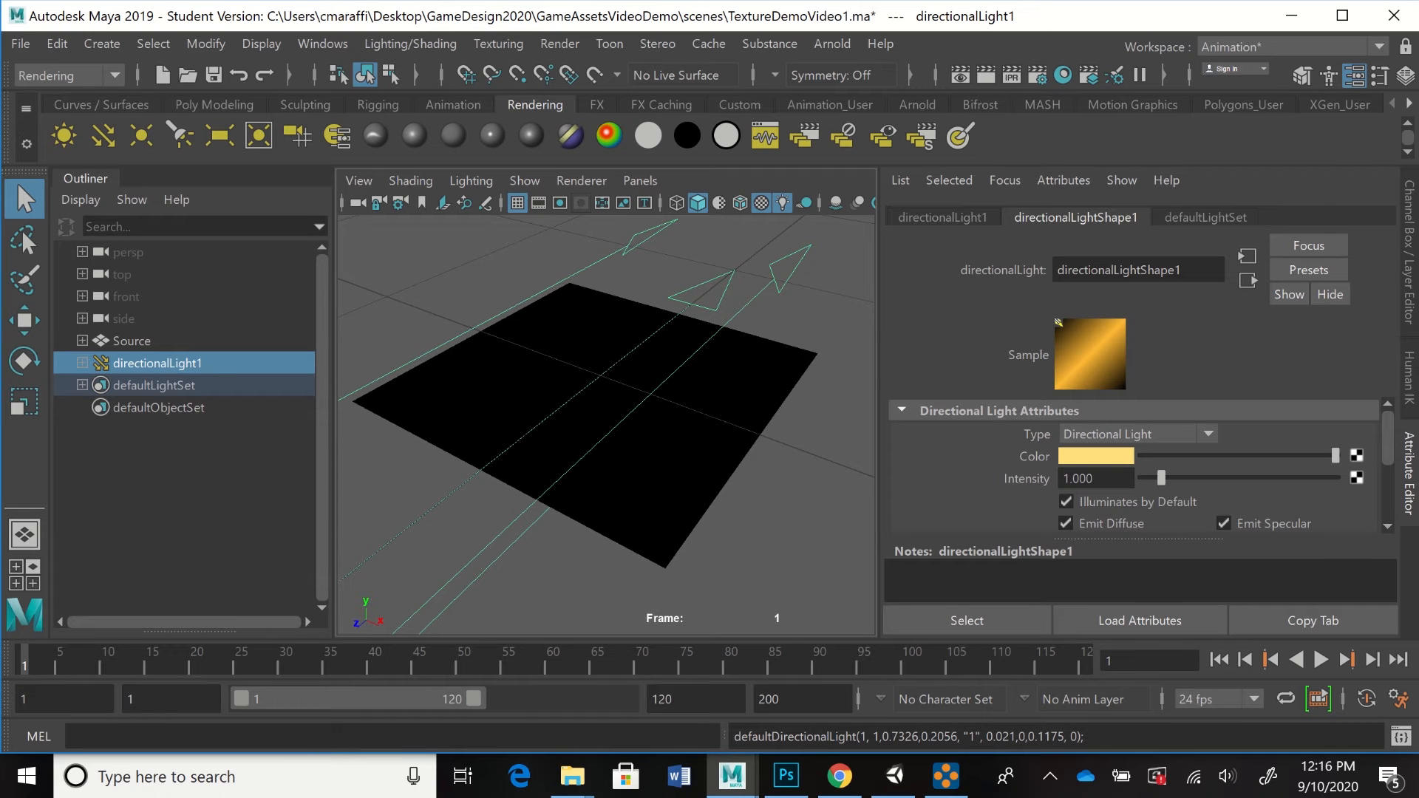
key("a")
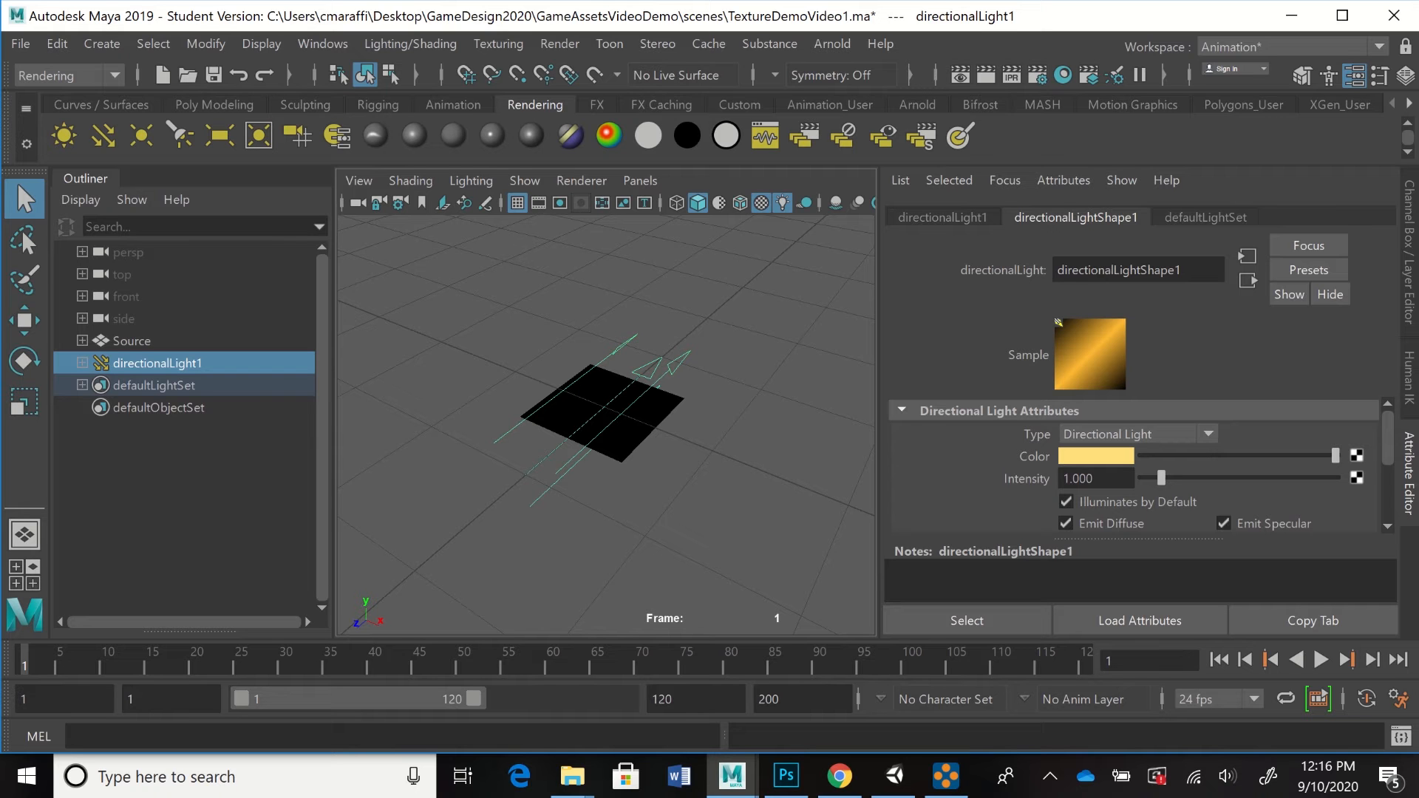
left_click(25, 239)
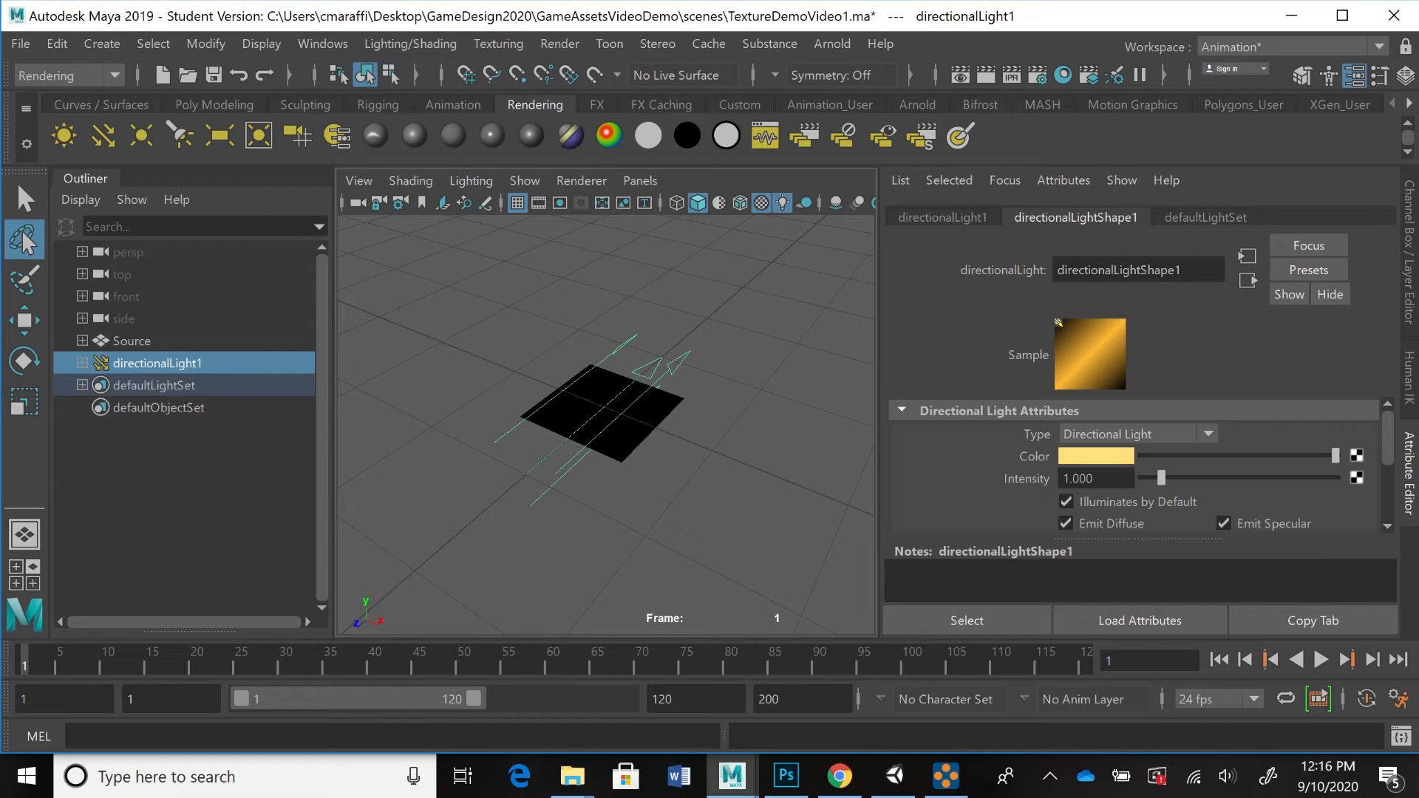
left_click(25, 320)
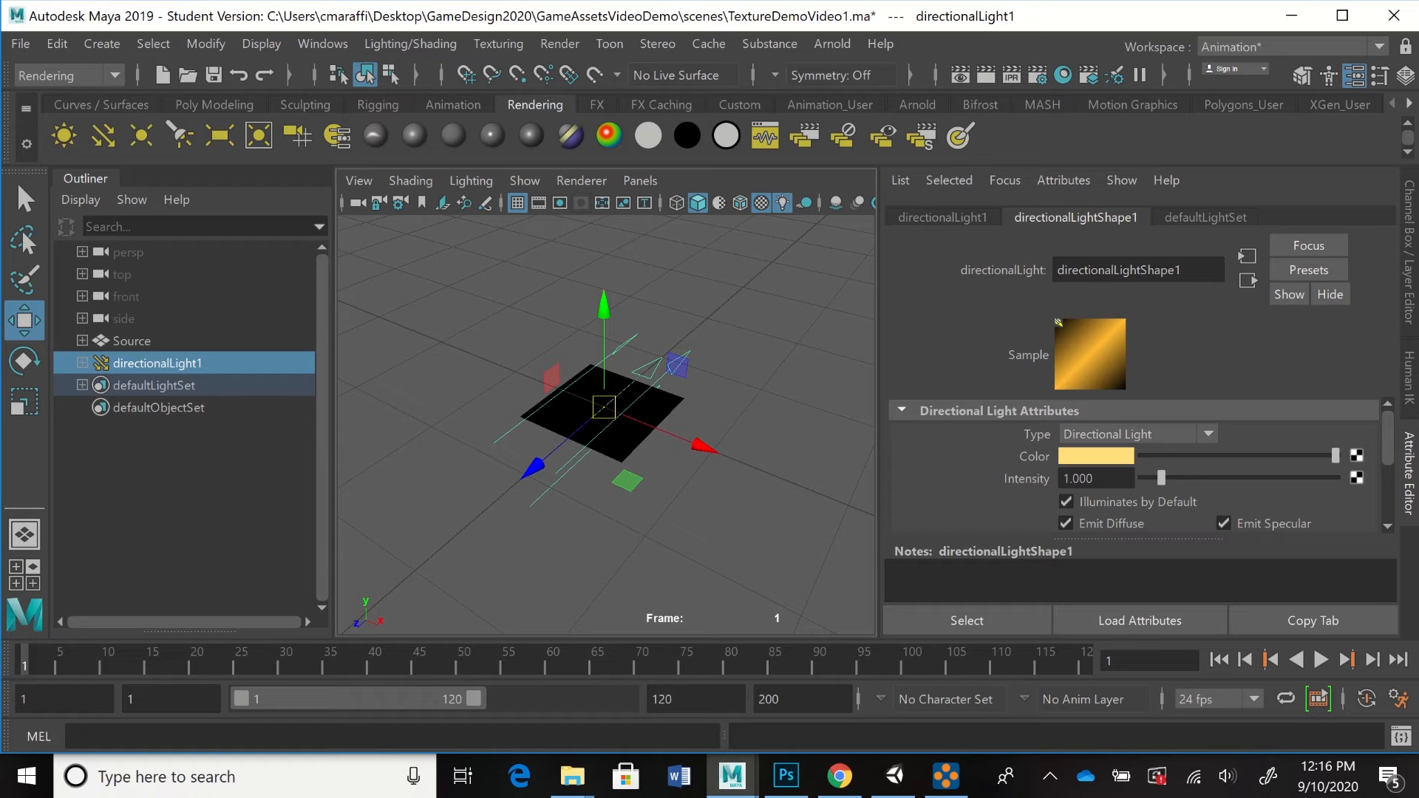
key("e")
key("r")
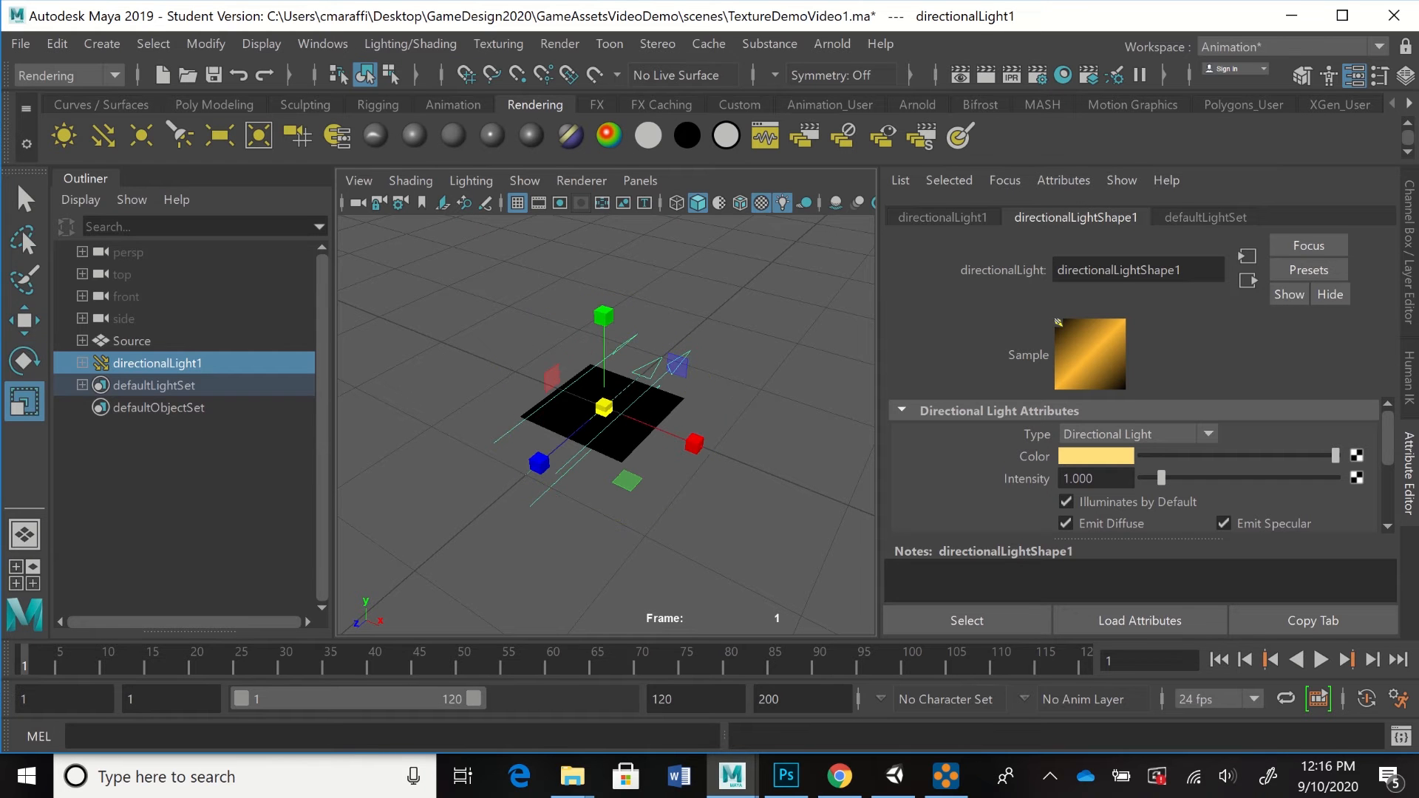
key("w")
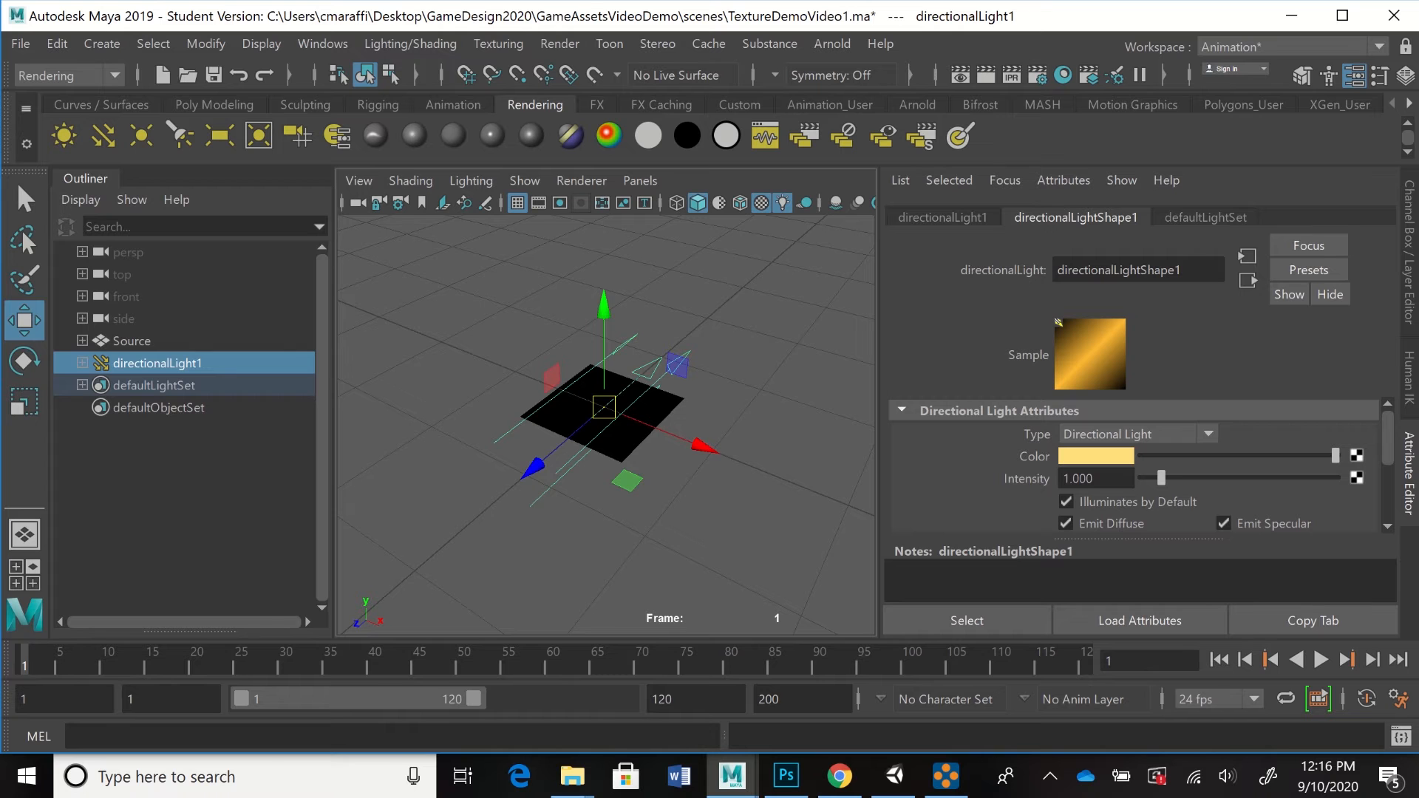
key("e")
key("r")
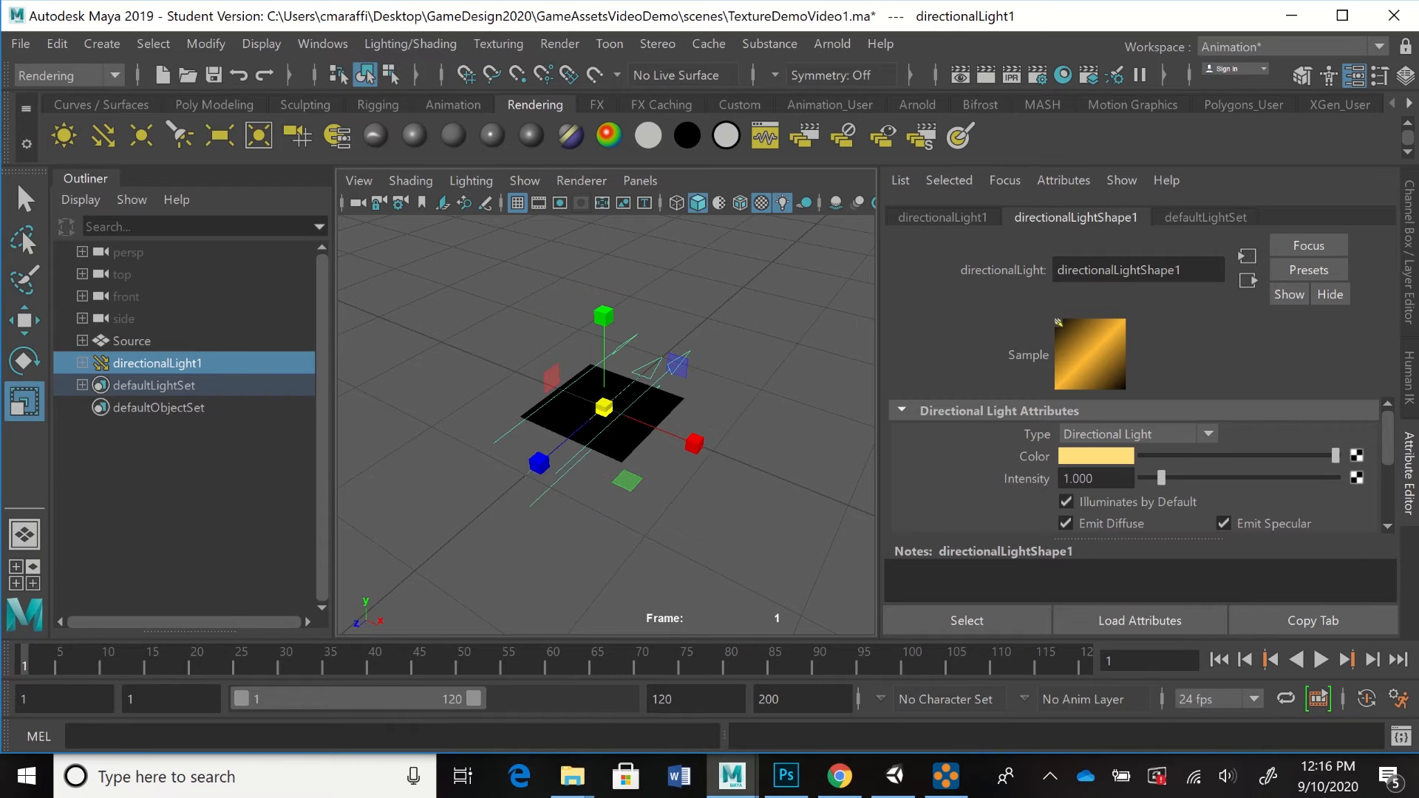
- Raise the directional light above the Source plane and rotate it to point almost straight down at the plane
key("w")
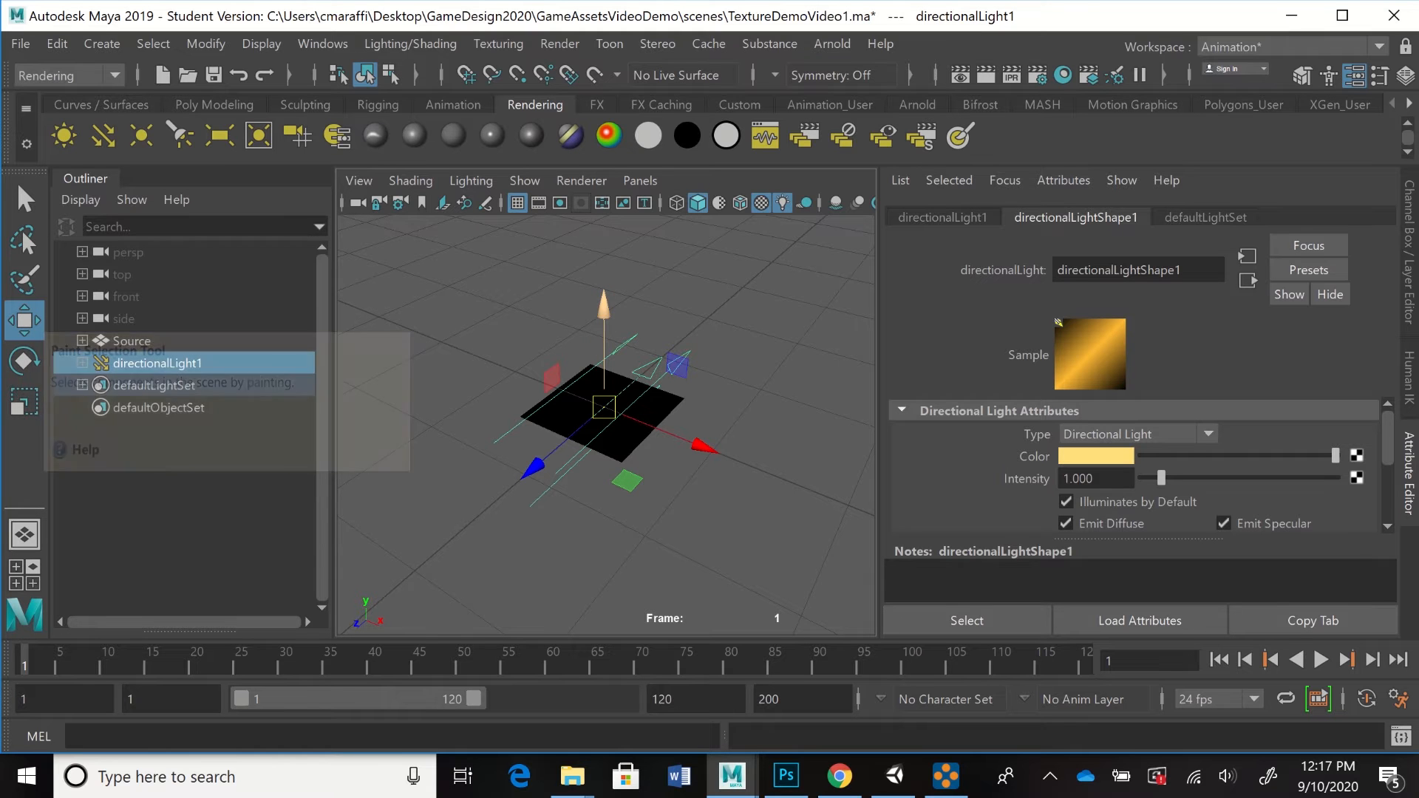
left_click_drag(604, 307, 609, 192)
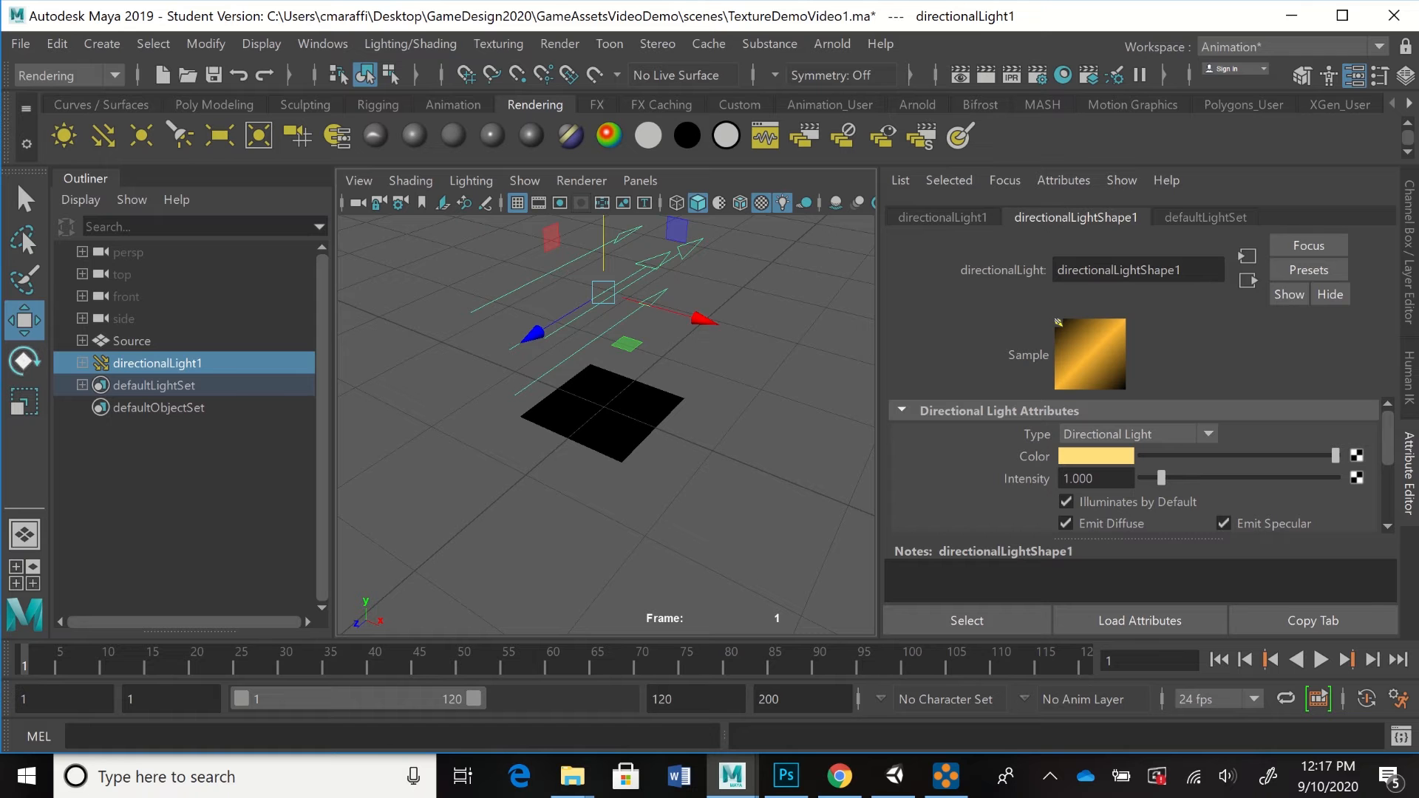
key("e")
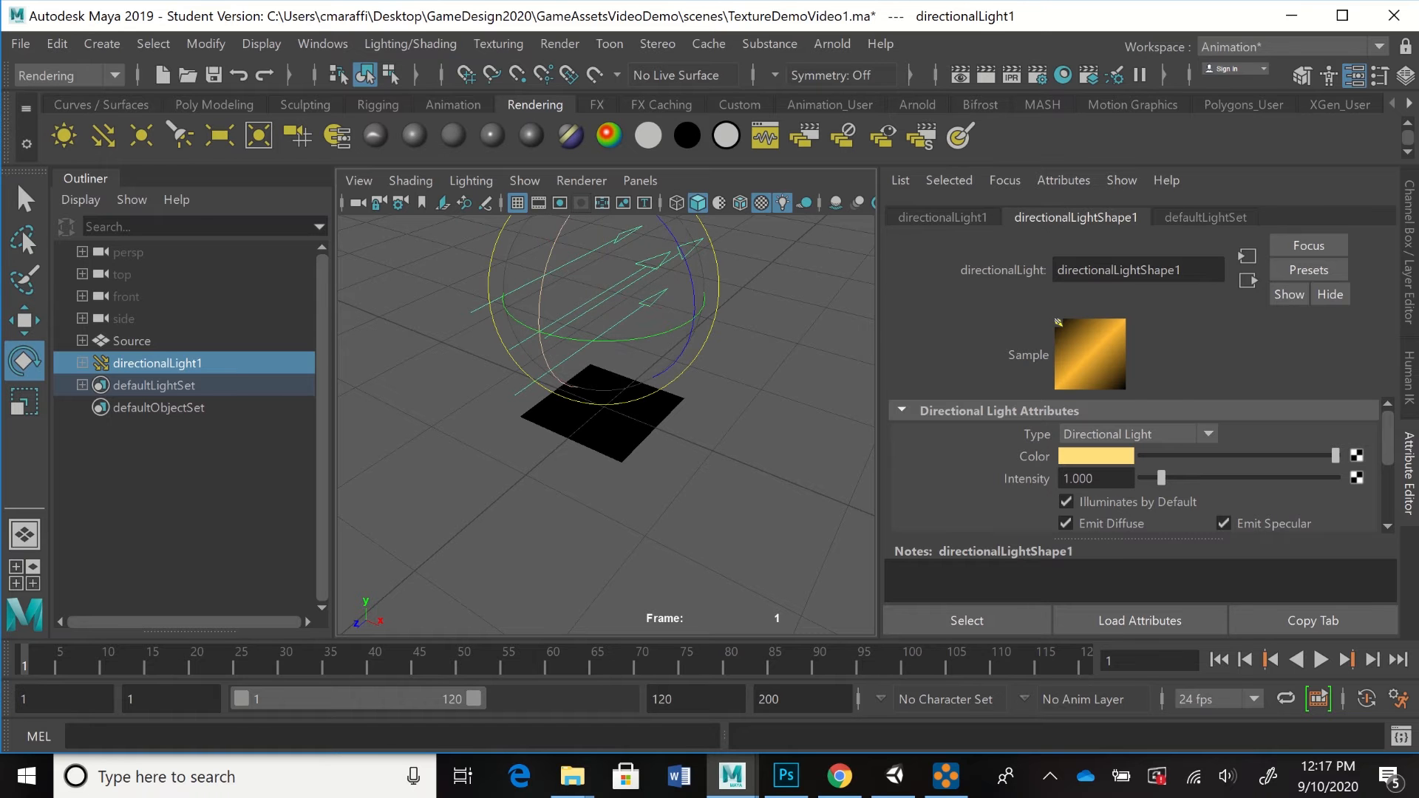
left_click_drag(542, 282, 628, 184)
left_click_drag(541, 288, 541, 292)
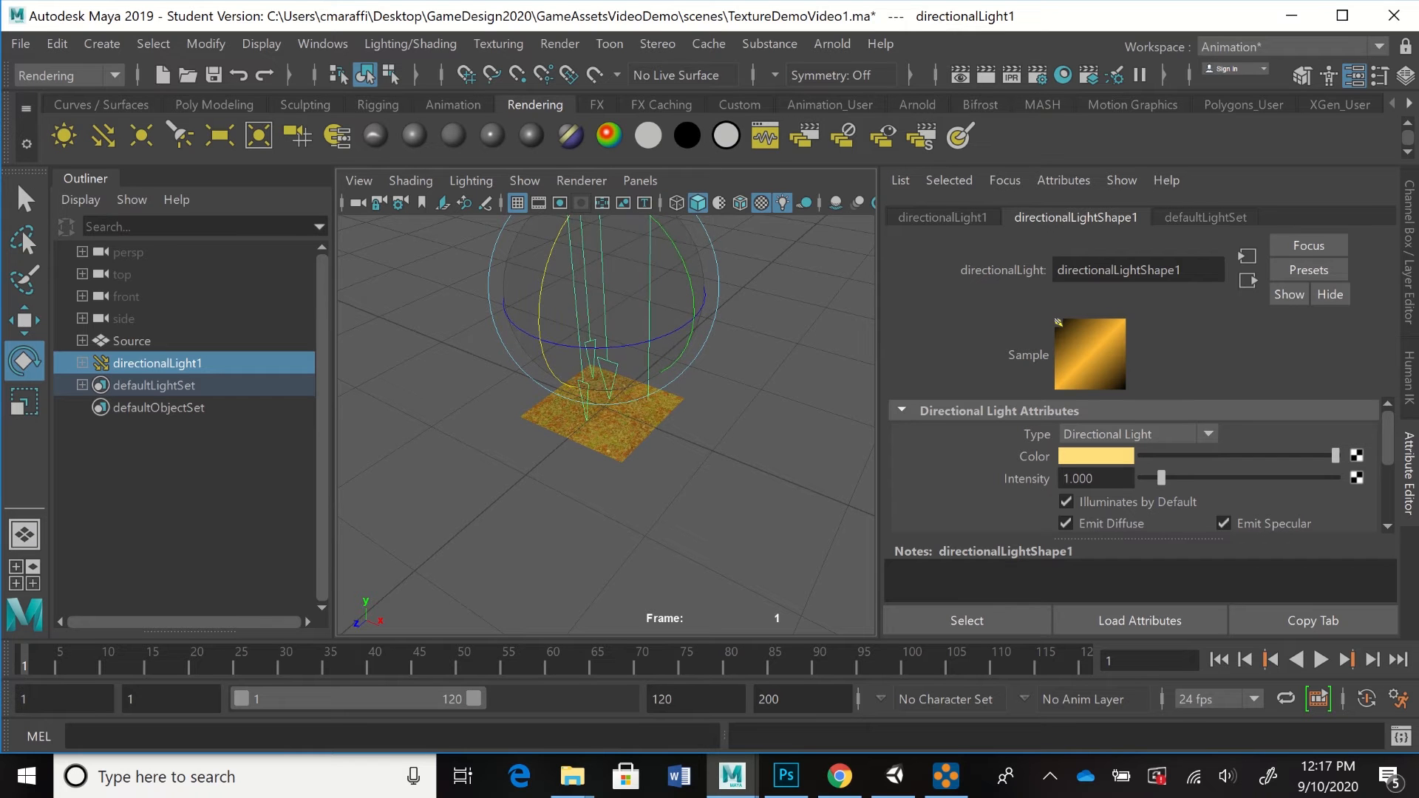
left_click_drag(690, 281, 688, 276)
left_click_drag(539, 303, 540, 289)
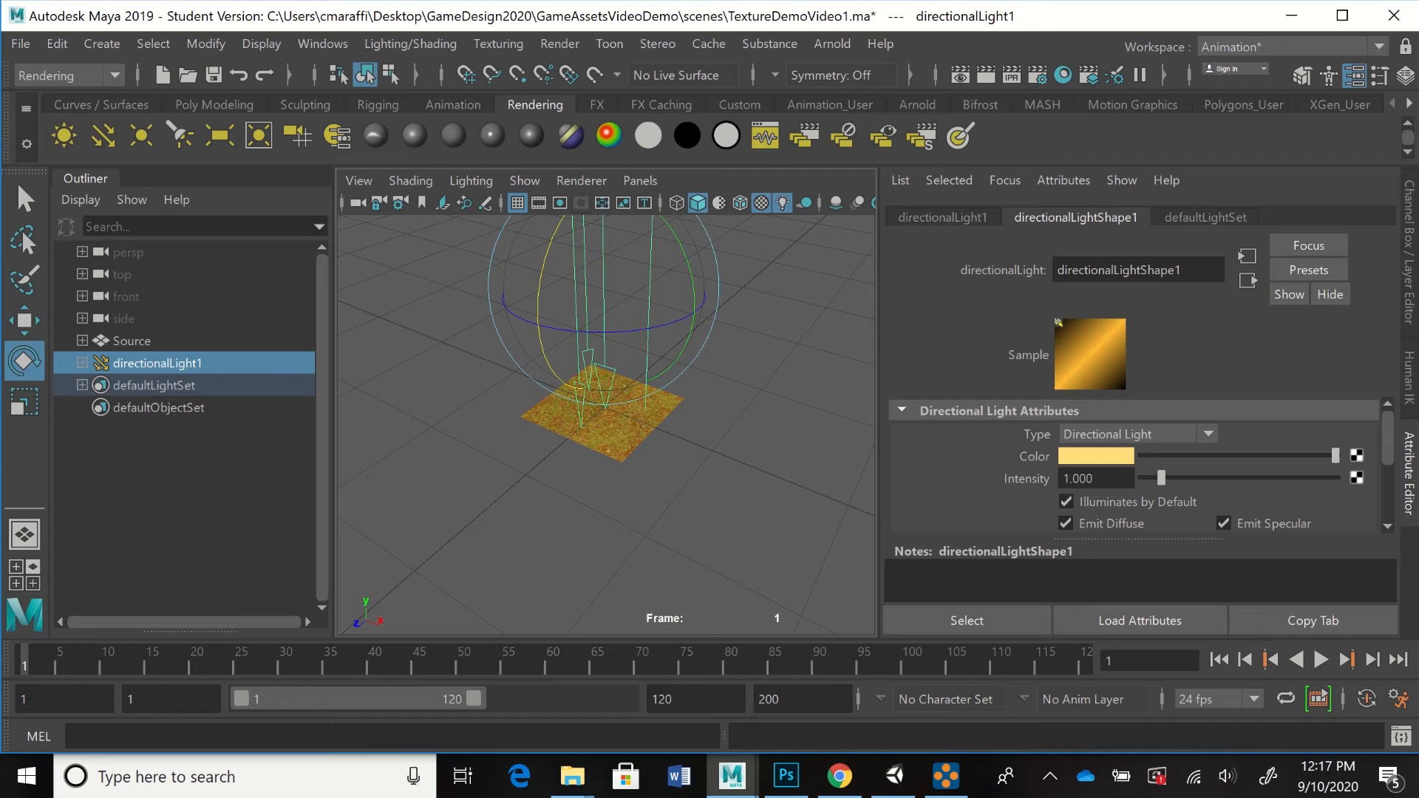
- Move the directional light farther up along Y, well above the Source plane
left_click(24, 320)
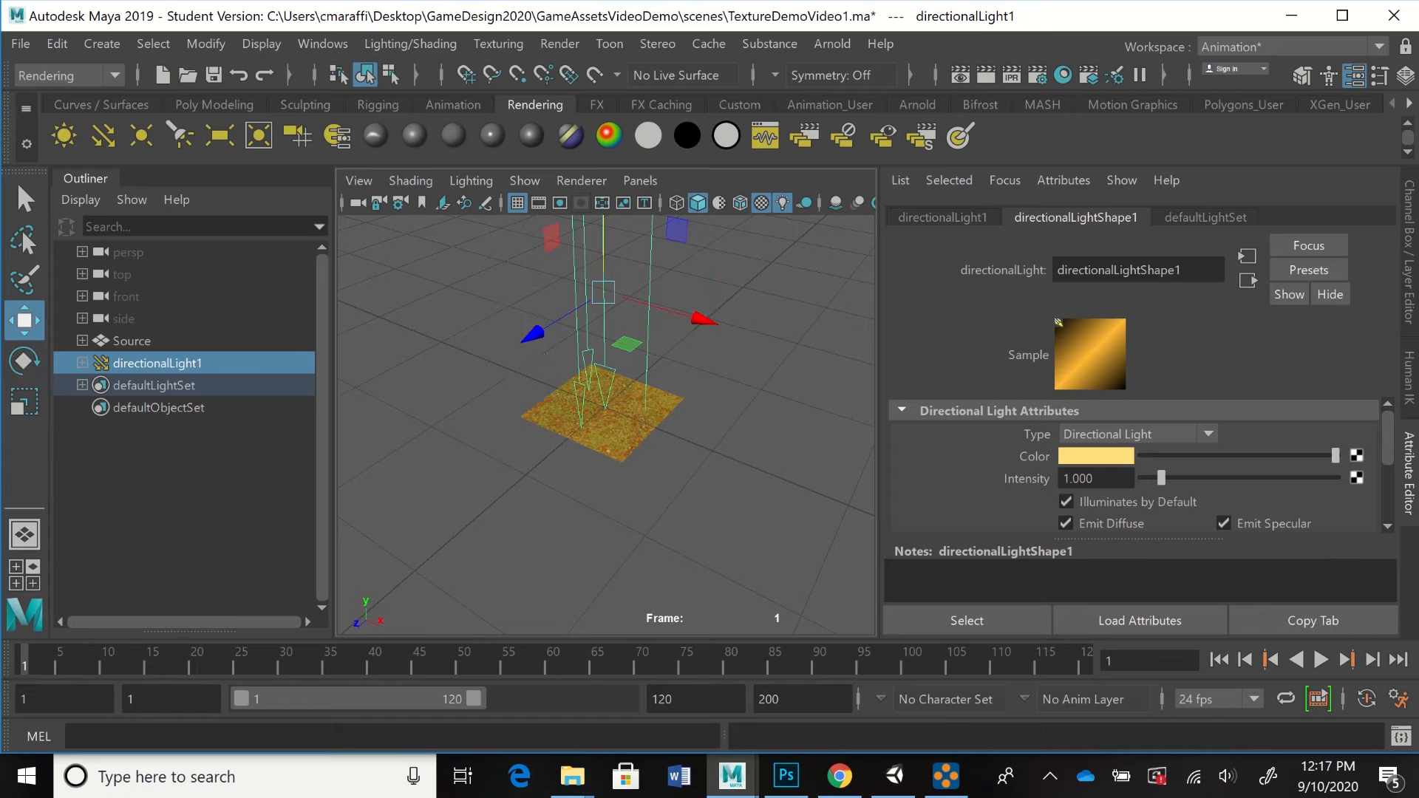
left_click_drag(603, 250, 604, 184)
scroll(584, 414, "up", 5)
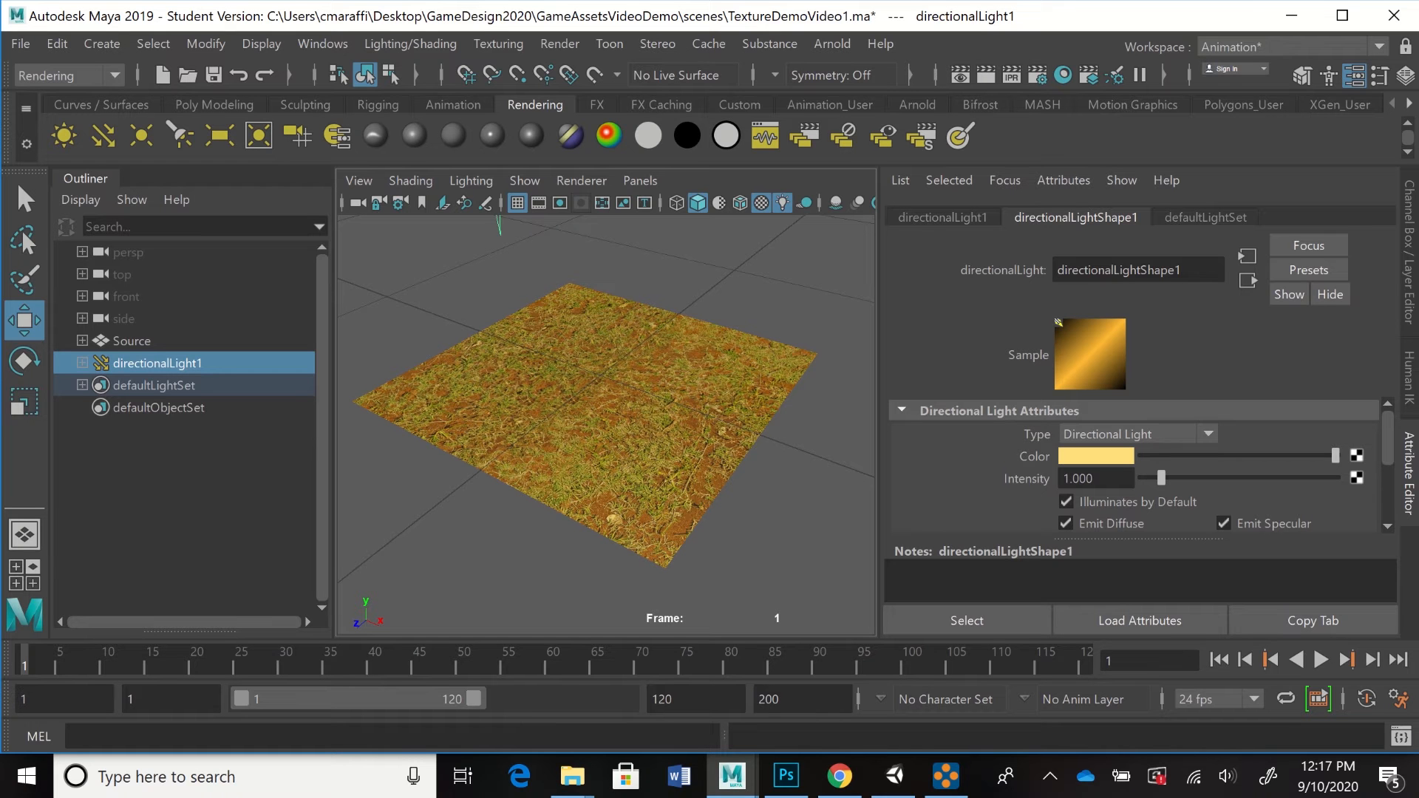
- Change the directional light's color to white by removing its saturation, and check the lit plane from another angle
left_click(1096, 456)
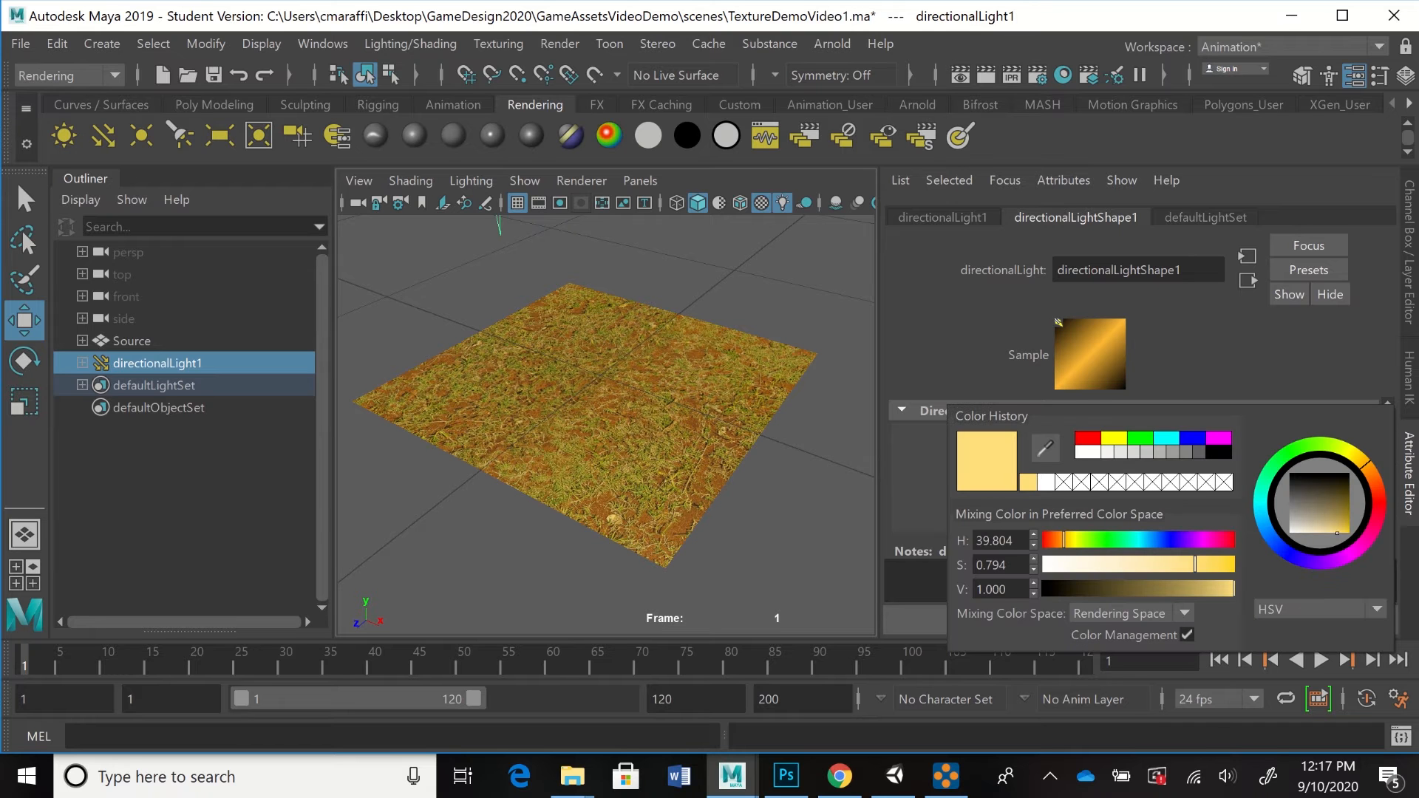
left_click_drag(1194, 565, 1043, 565)
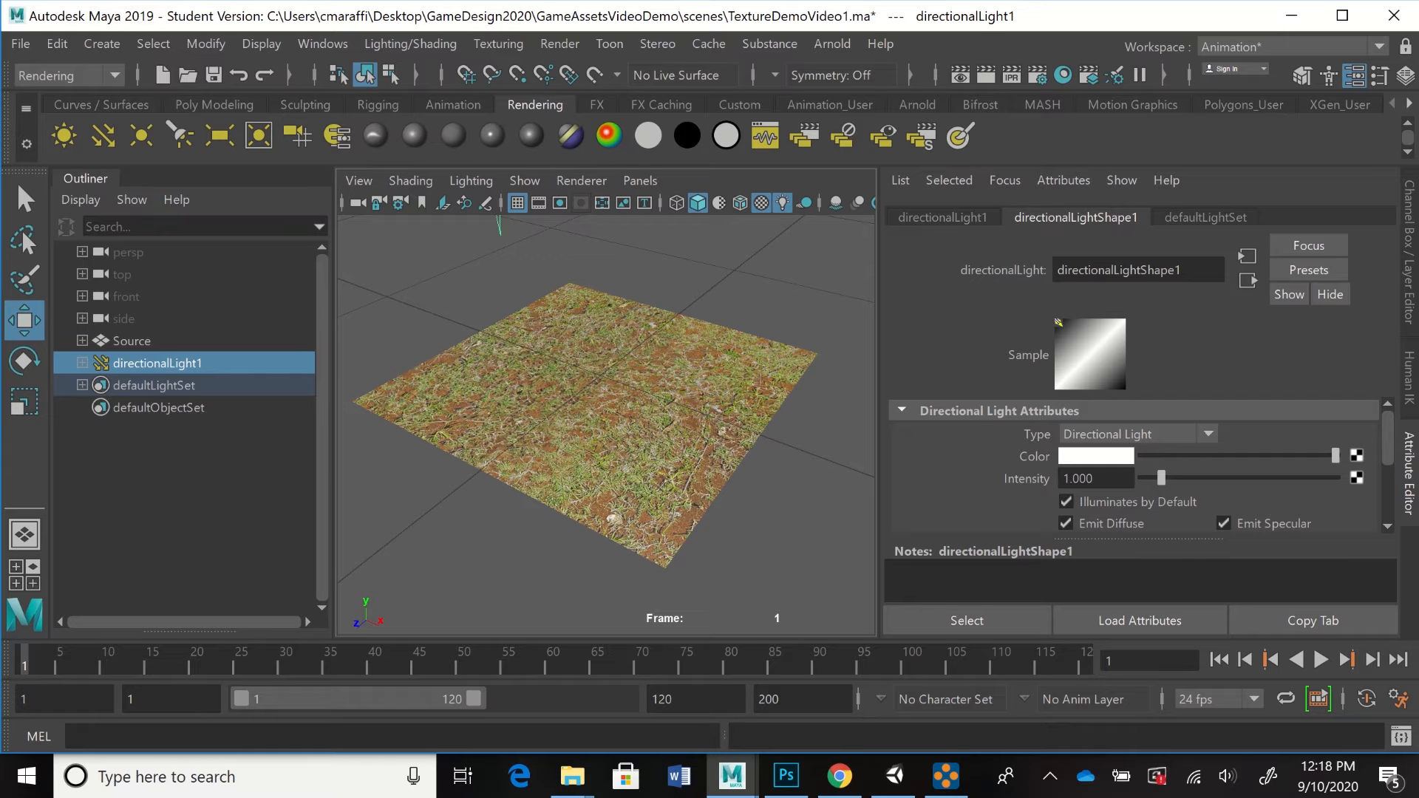
left_click_drag(606, 333, 559, 405, "alt")
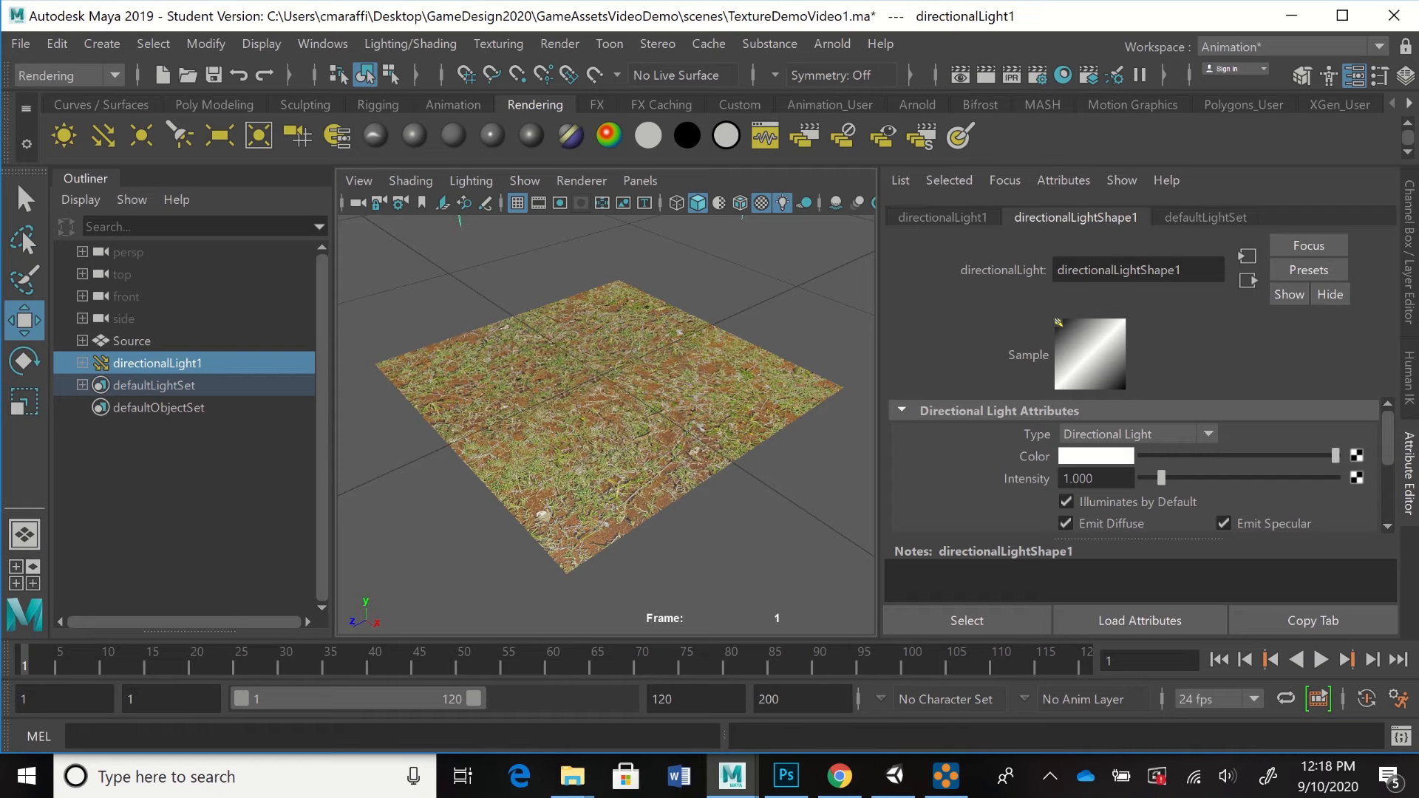
- Connect a 2D File texture to the Bump Mapping of the Source plane's blinn1 material and open the file2 attributes
left_click(131, 341)
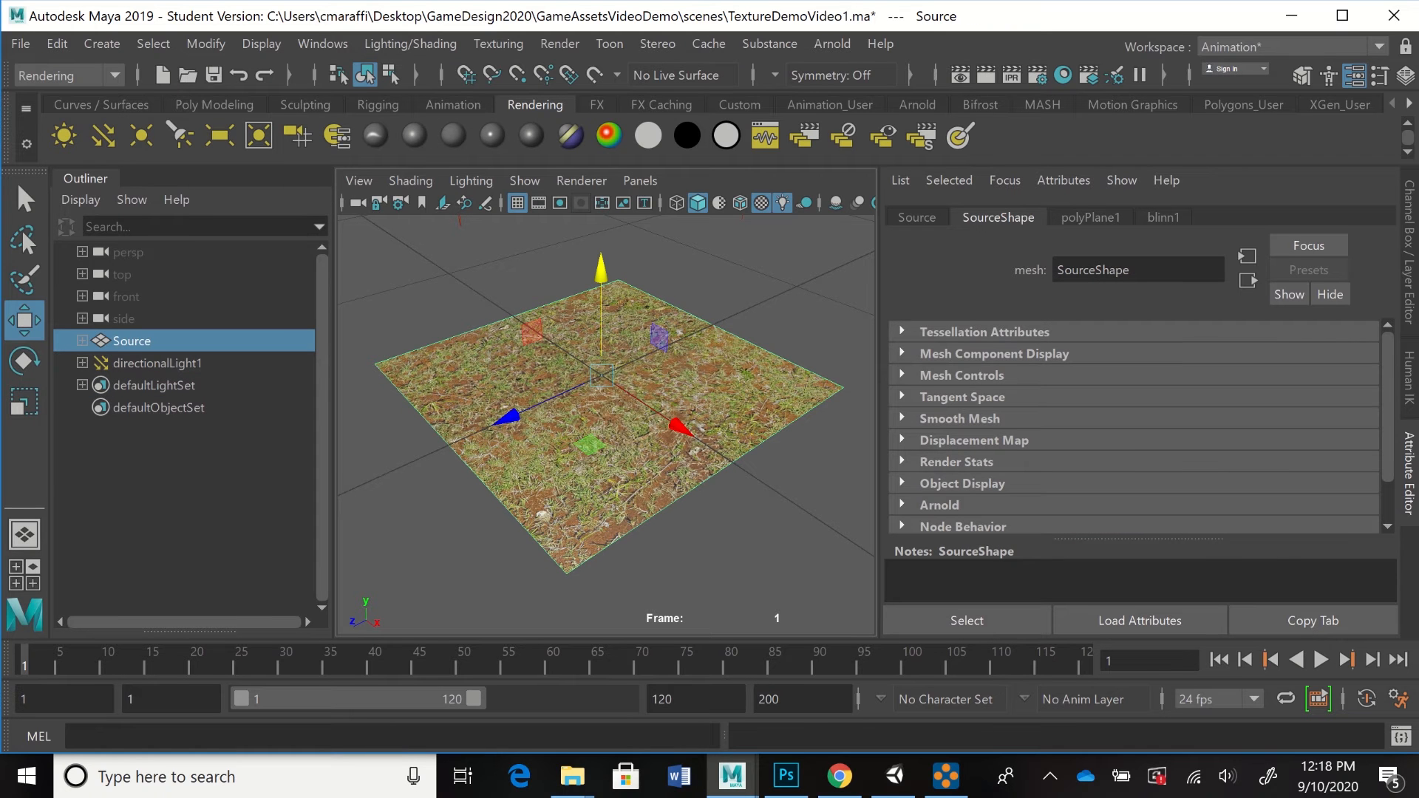
left_click(1164, 217)
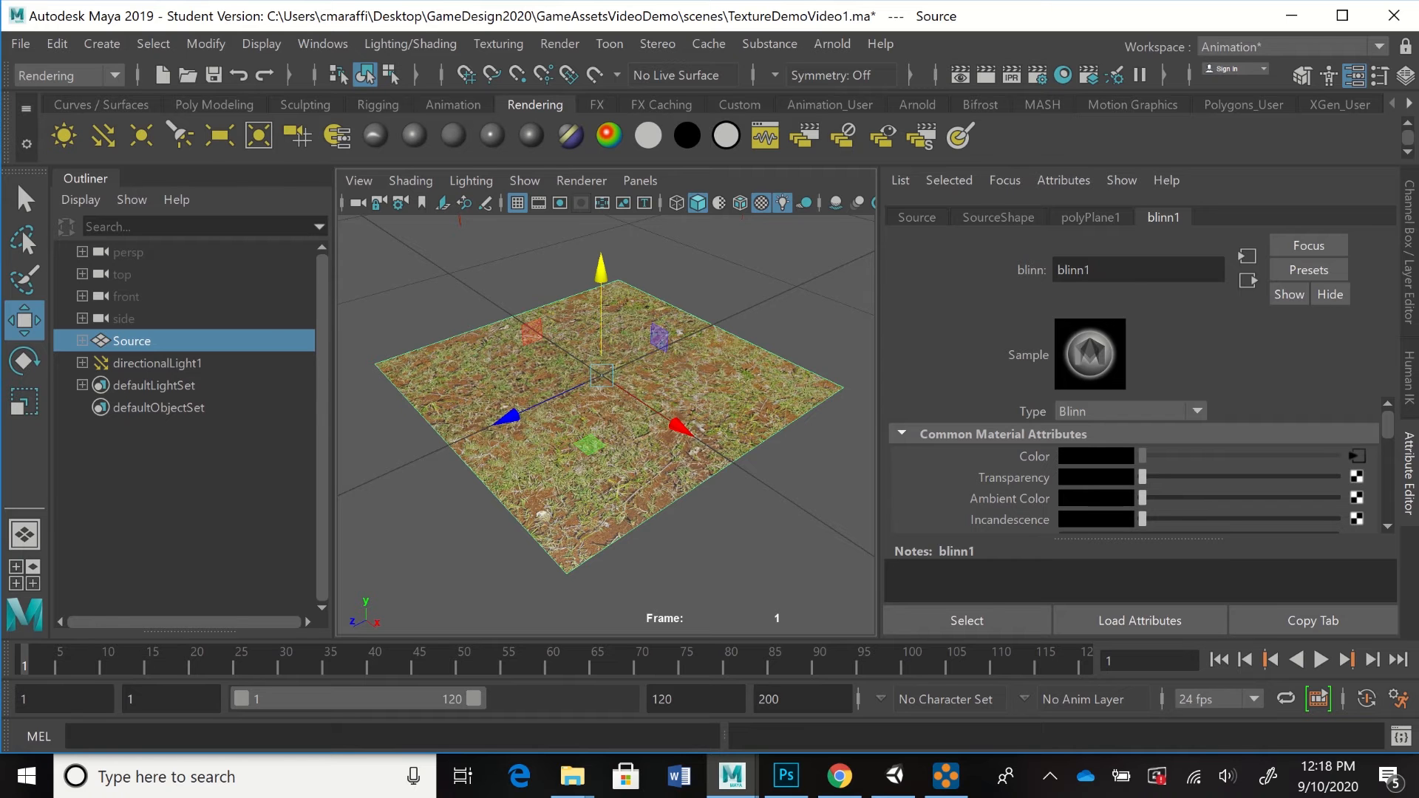
scroll(1134, 465, "down", 3)
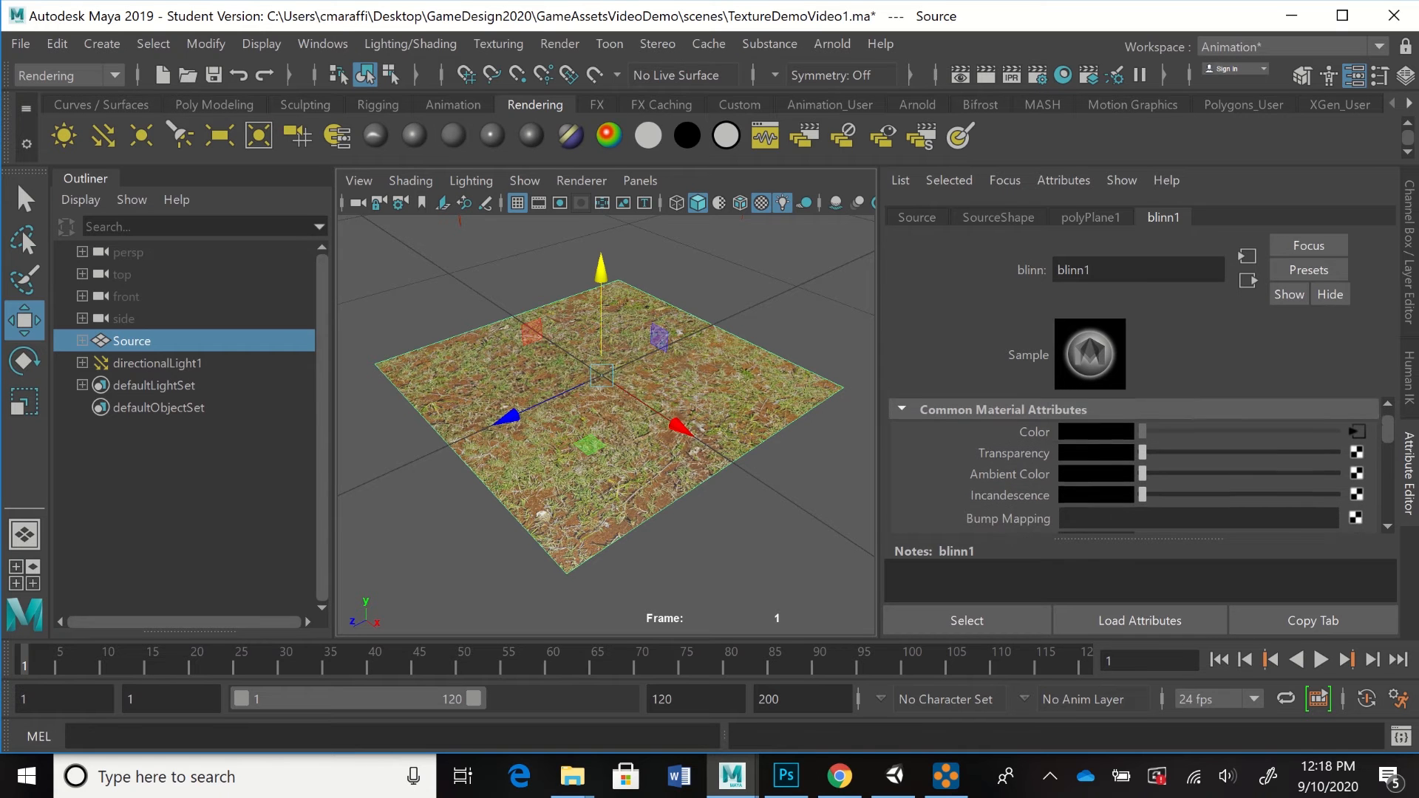
scroll(1134, 466, "down", 1)
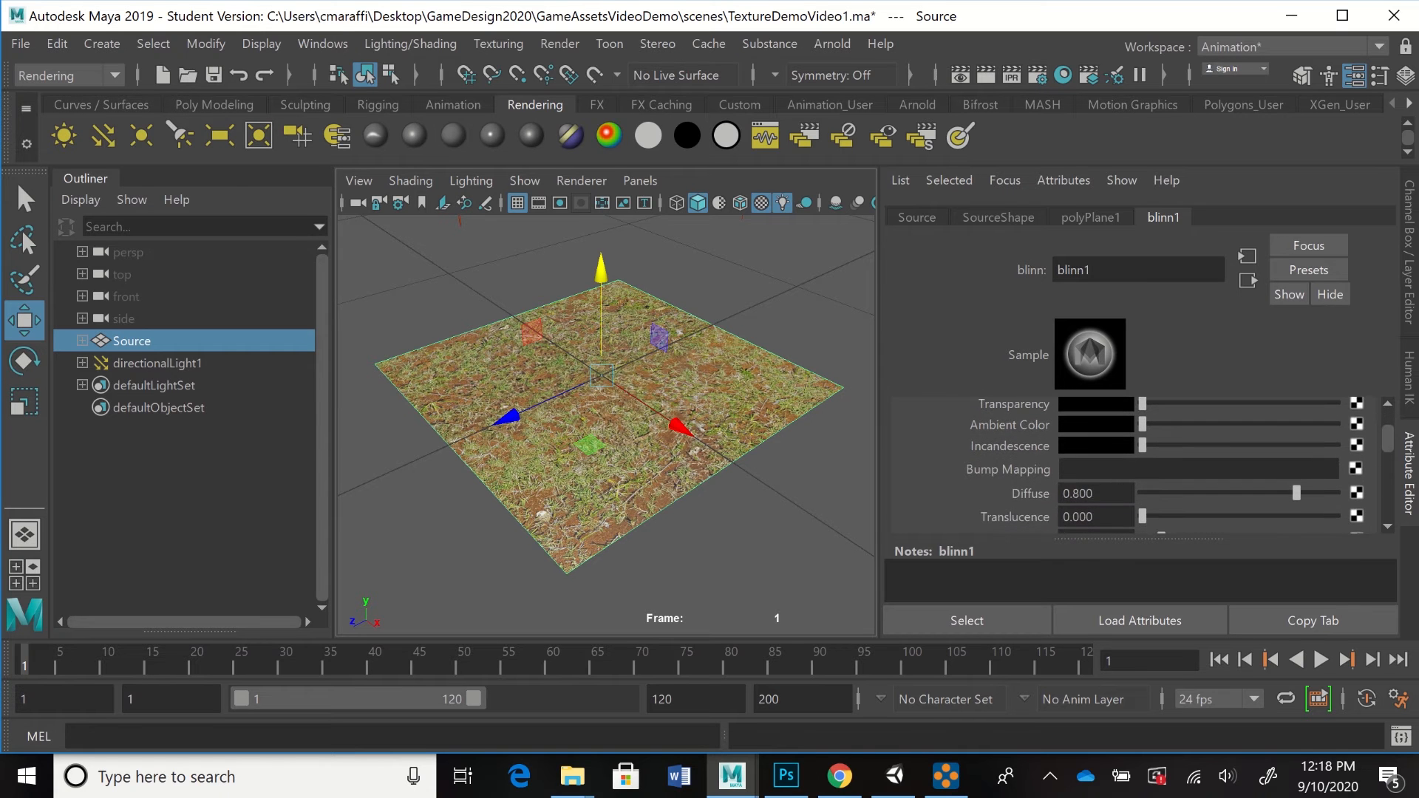
scroll(1134, 465, "up", 3)
scroll(1134, 465, "down", 3)
scroll(1133, 466, "down", 1)
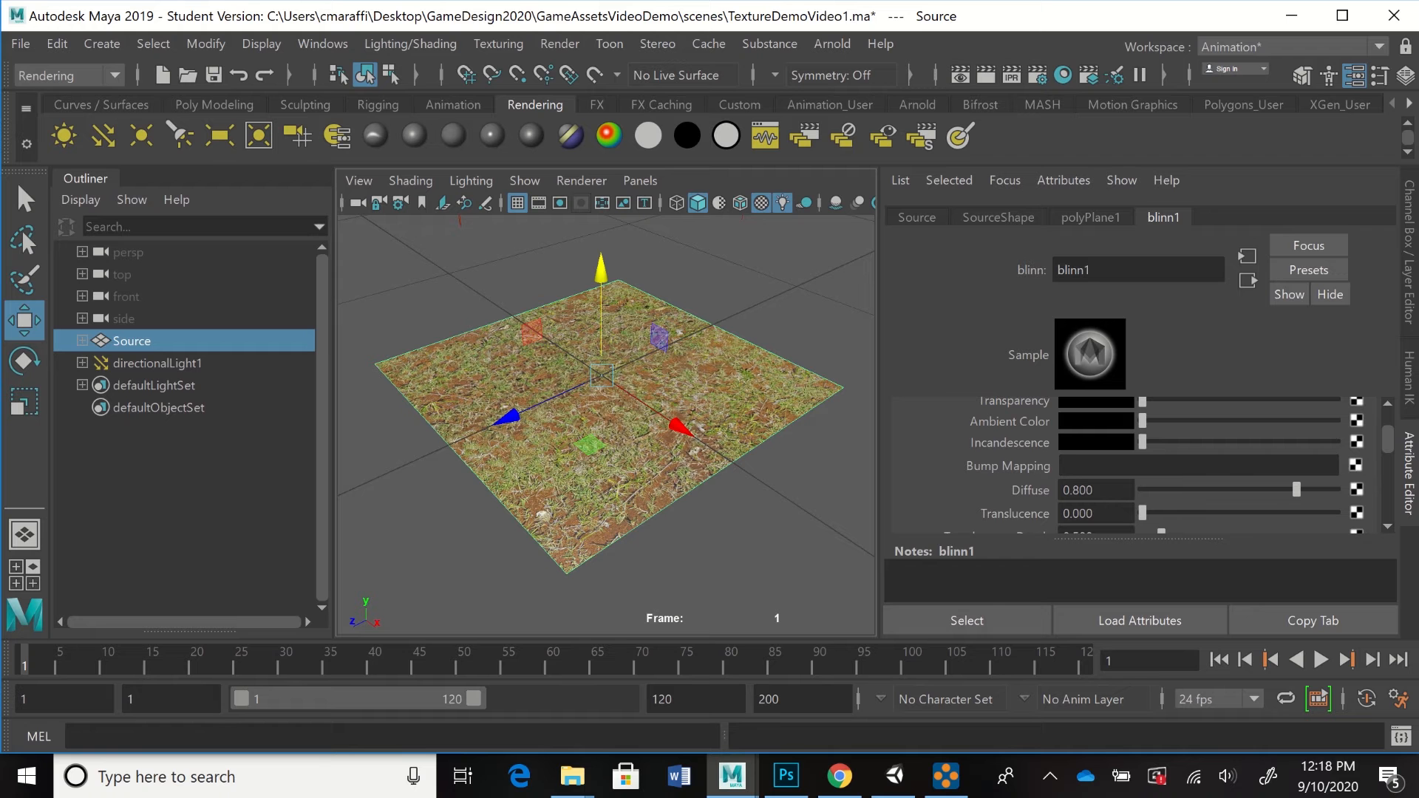
left_click(1355, 465)
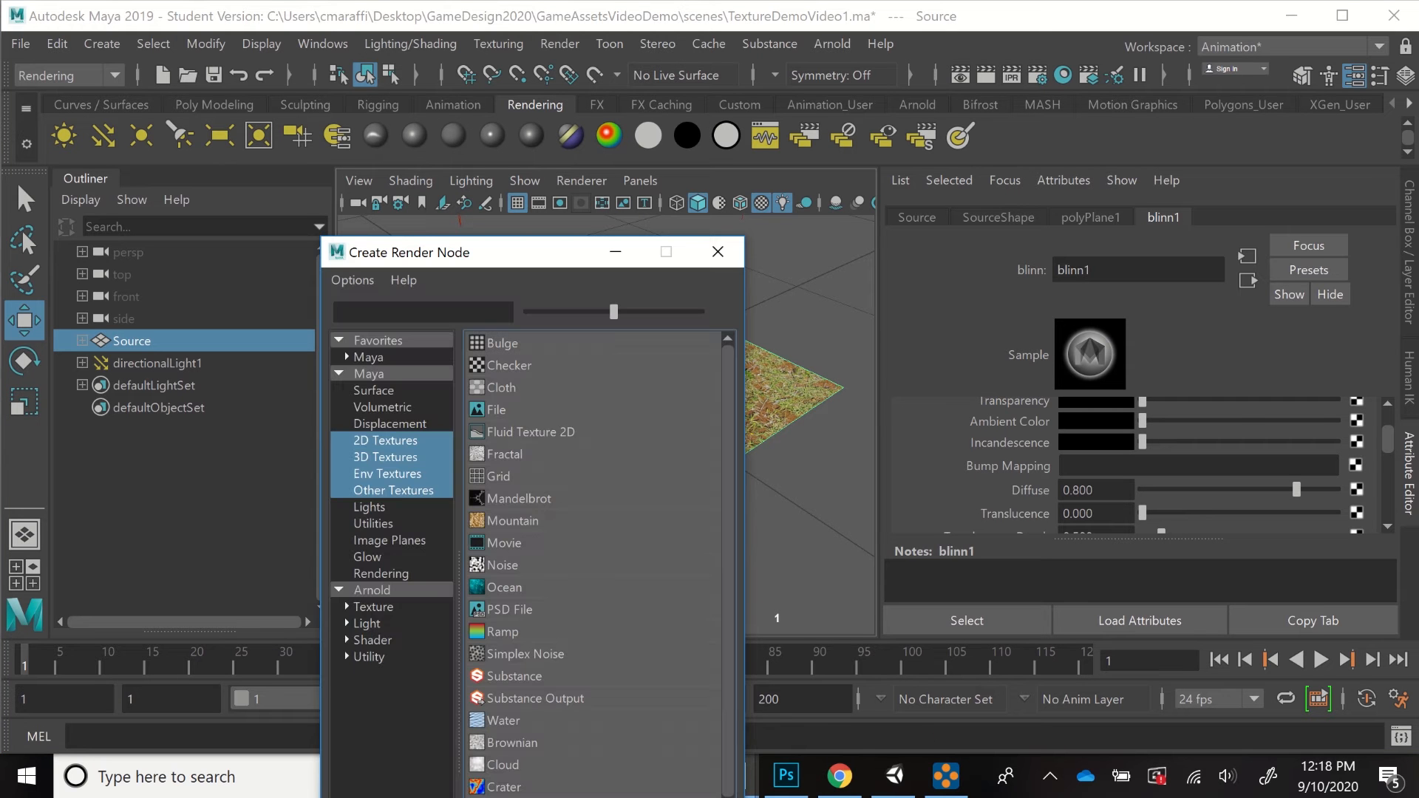
left_click(496, 409)
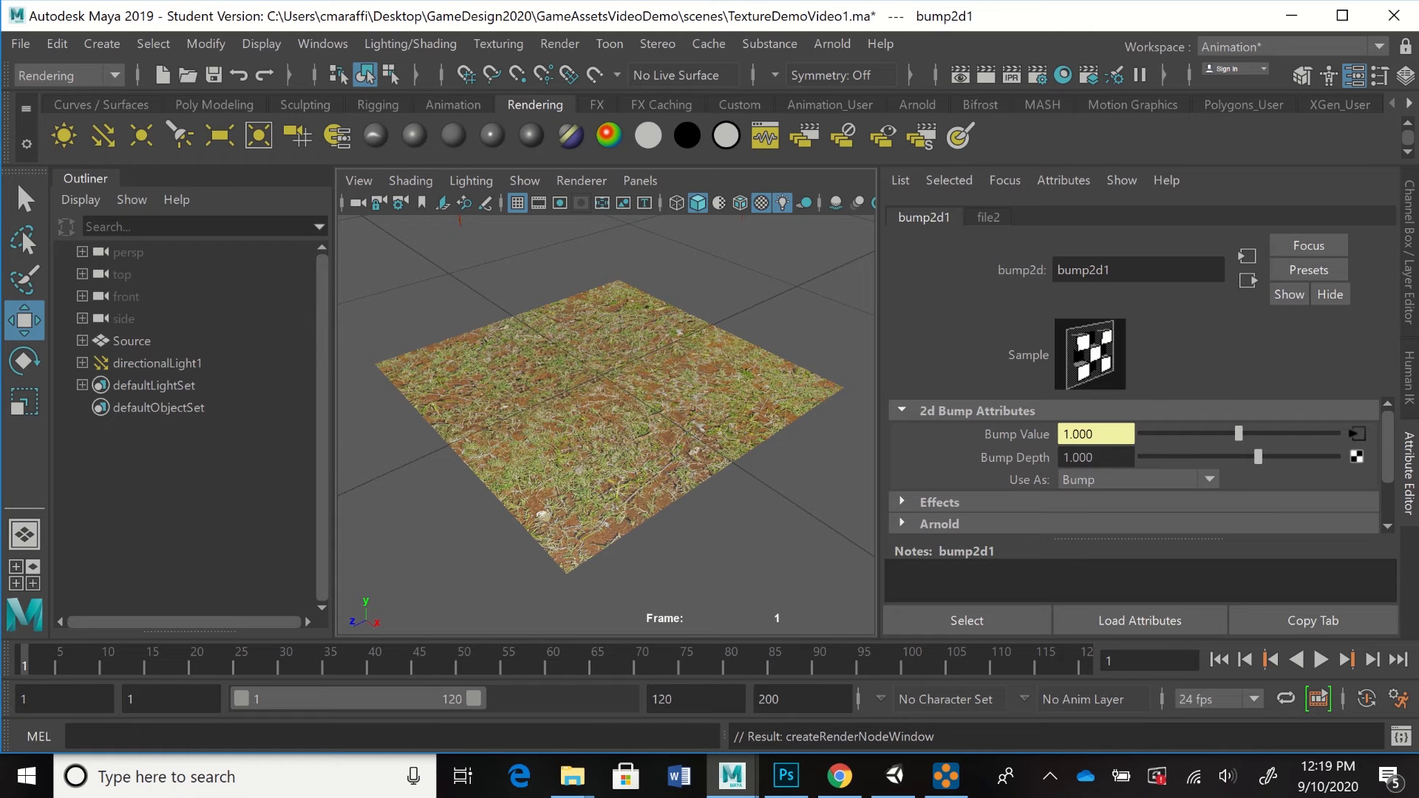
left_click(989, 217)
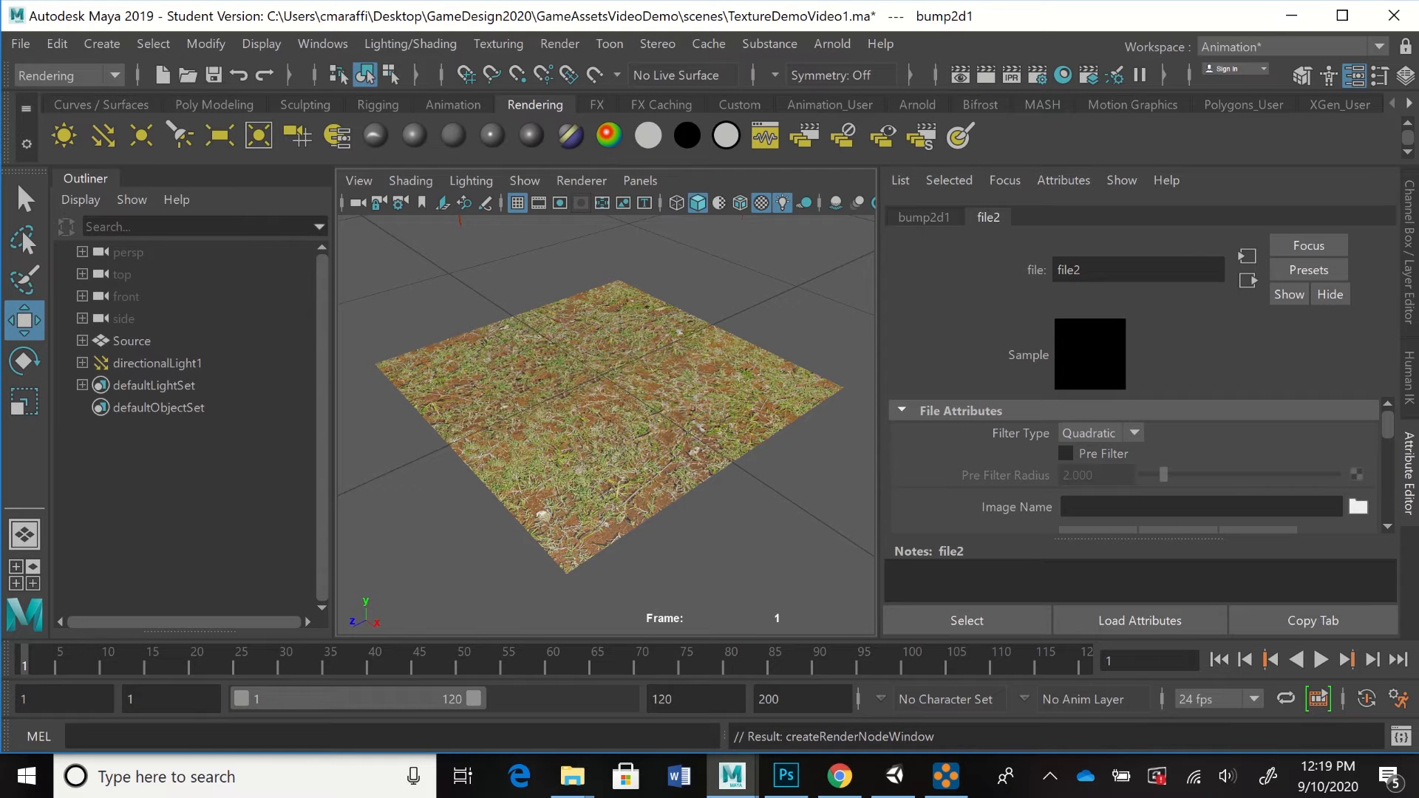
- Load GroundWithGrass2048bump2.jpg from the sourceimages folder as the image of the file2 bump texture
left_click(1357, 507)
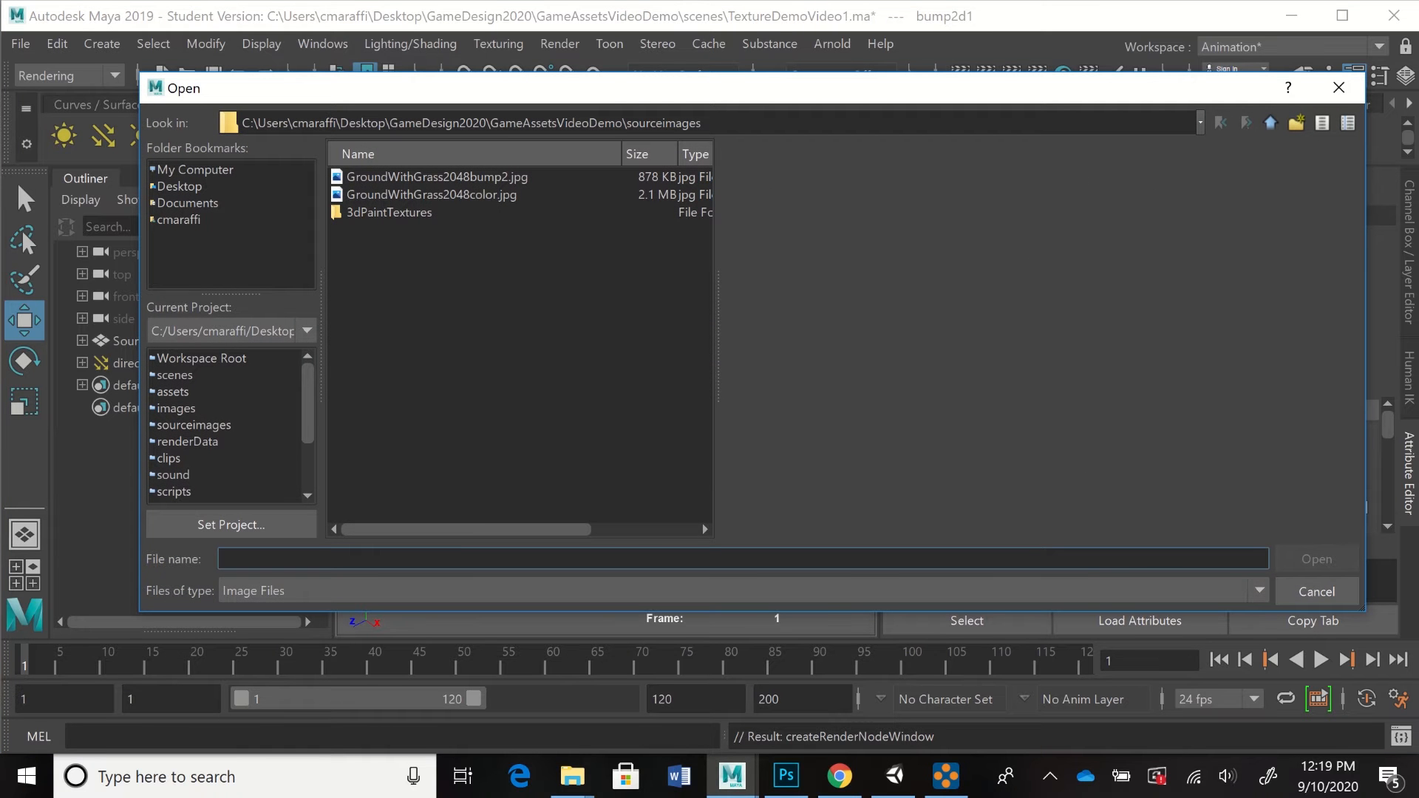
left_click(437, 177)
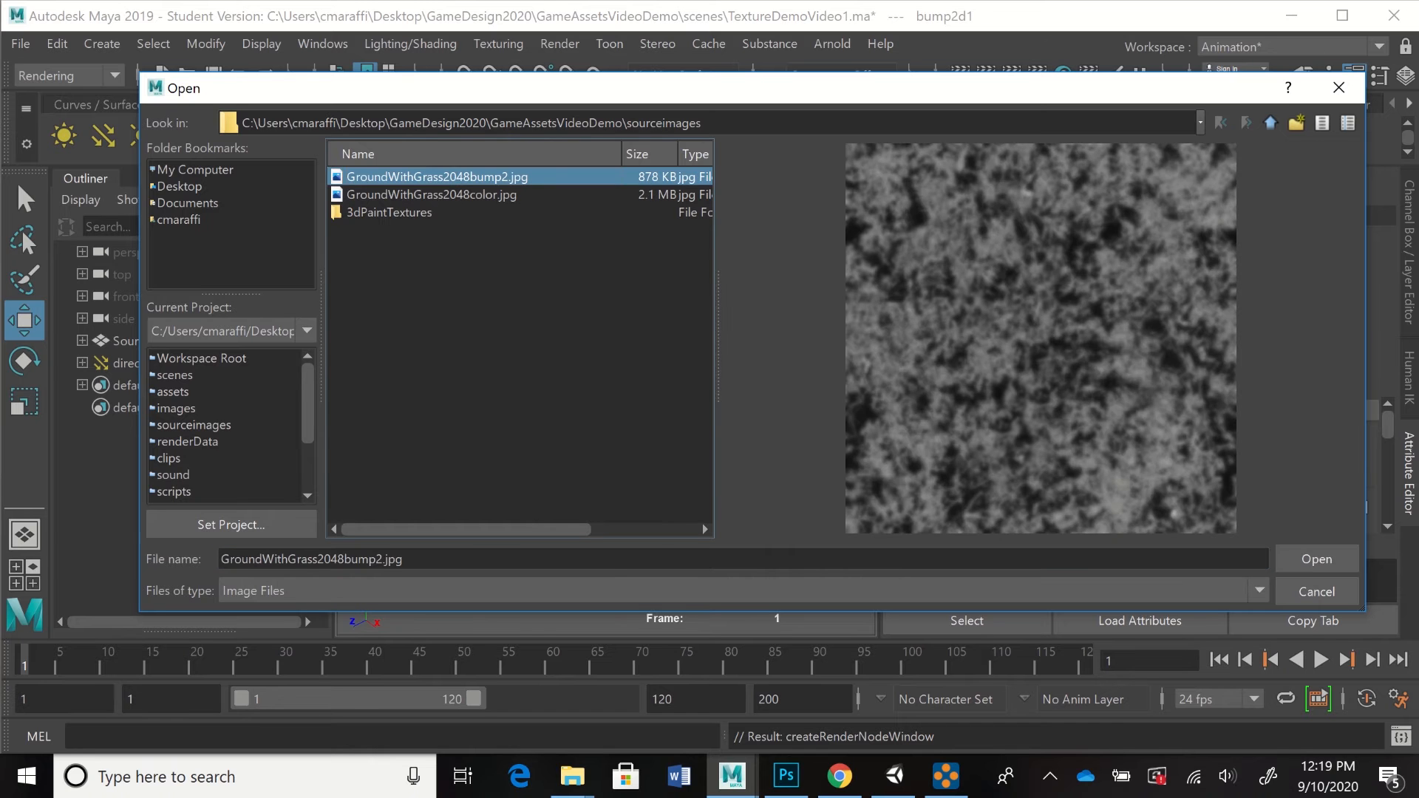
left_click(1316, 559)
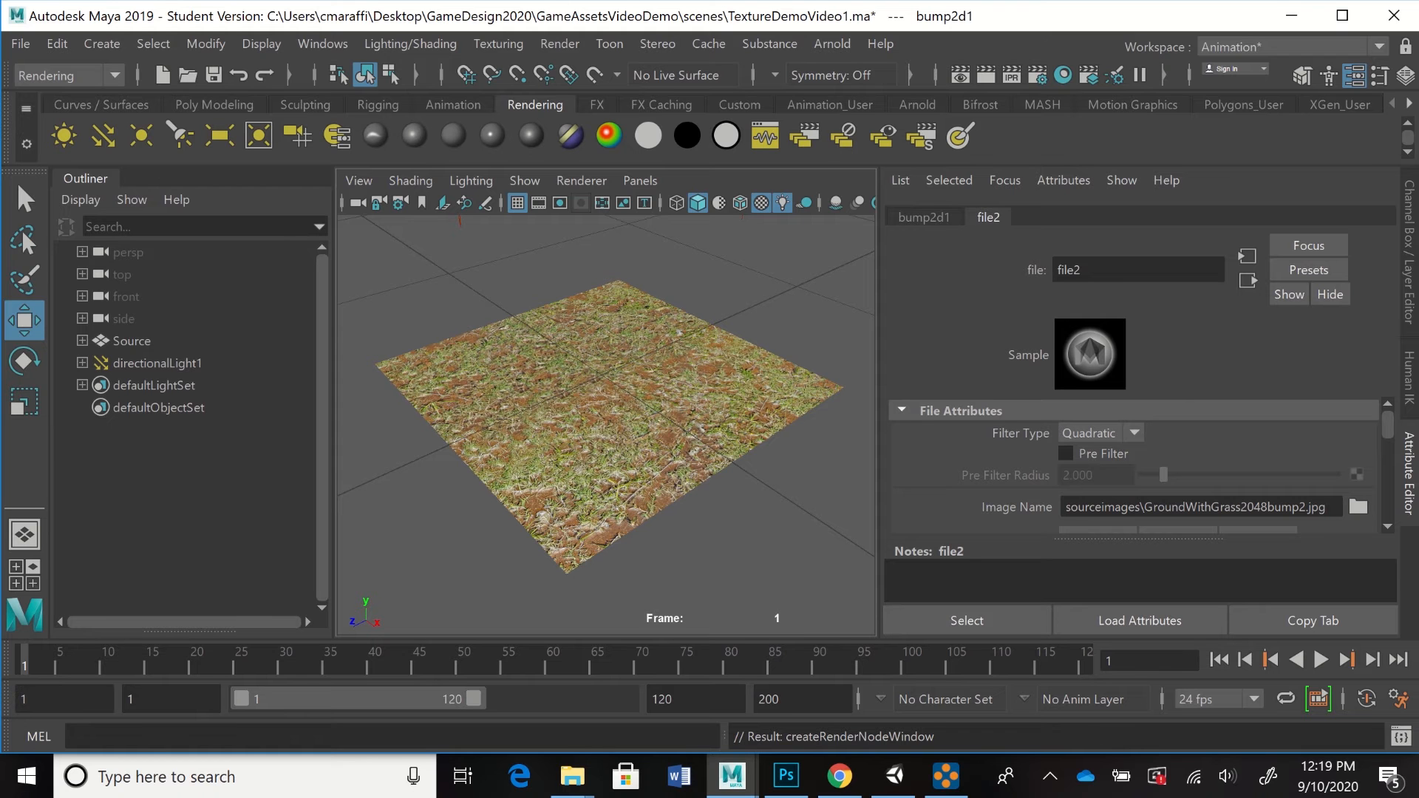
- Open the bump2d1 attributes and examine the bump effect on the Source plane from several angles
left_click(923, 218)
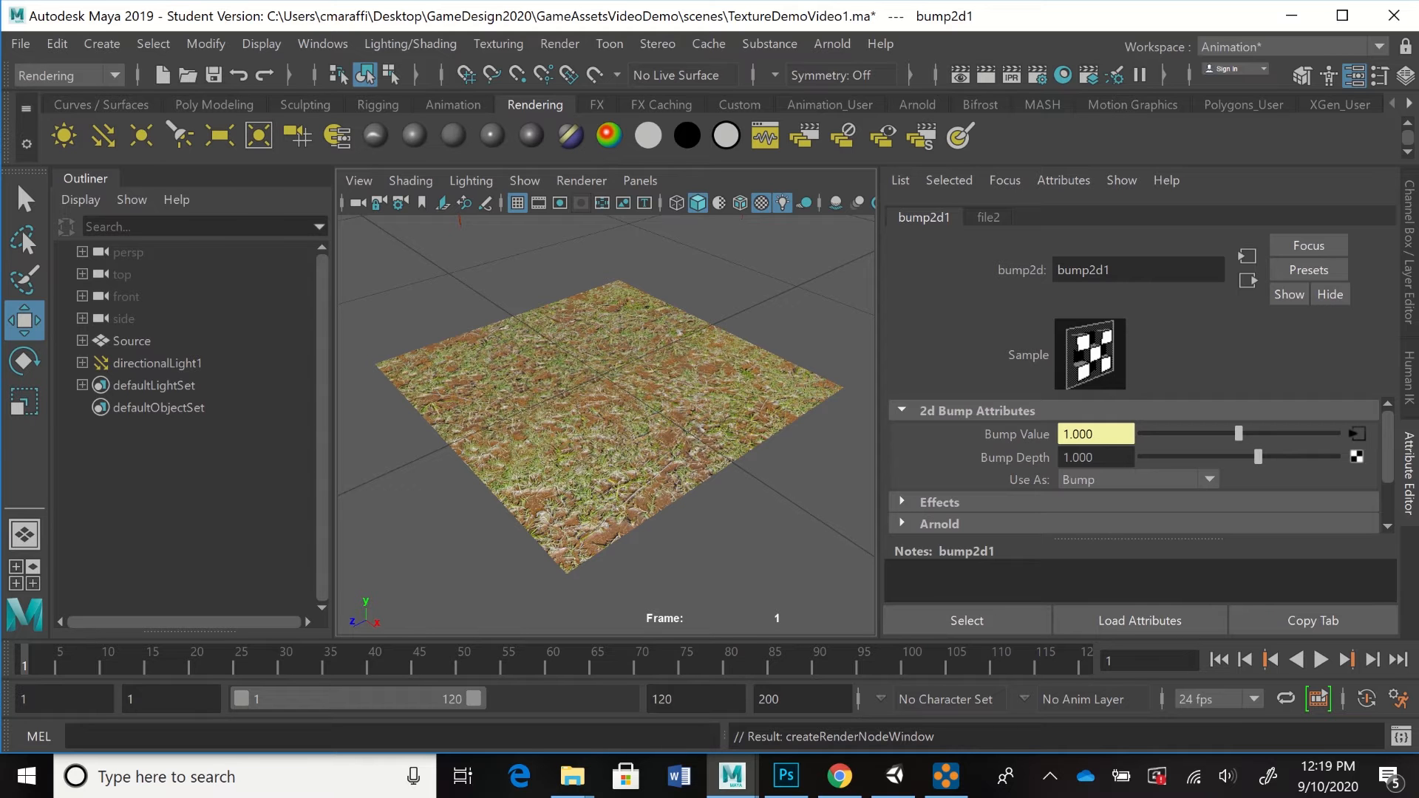
left_click_drag(606, 369, 599, 447, "alt")
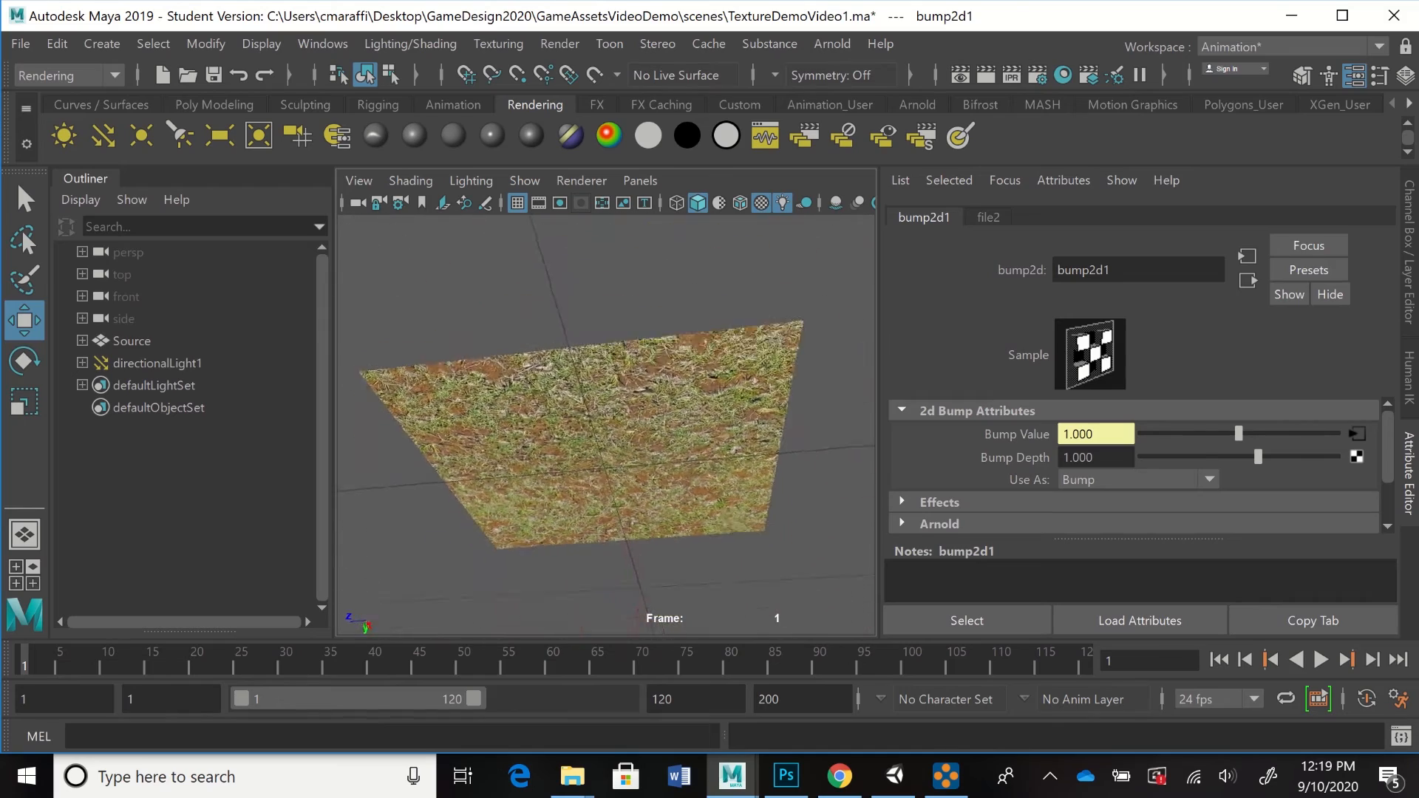
mouse_move(599, 447)
left_mouse_down("alt")
mouse_move(572, 443)
mouse_move(614, 436)
left_mouse_up("alt")
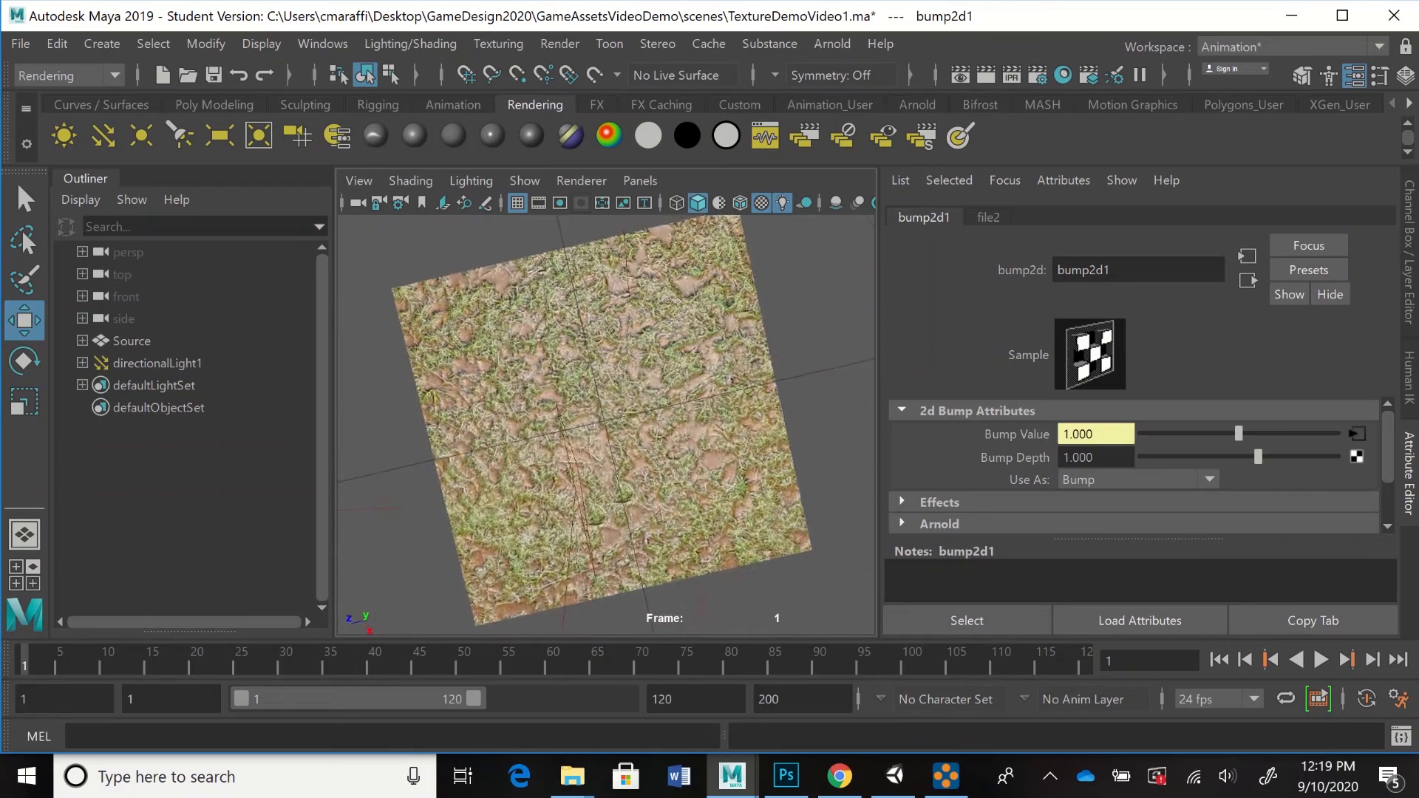
left_click_drag(576, 384, 650, 473, "alt")
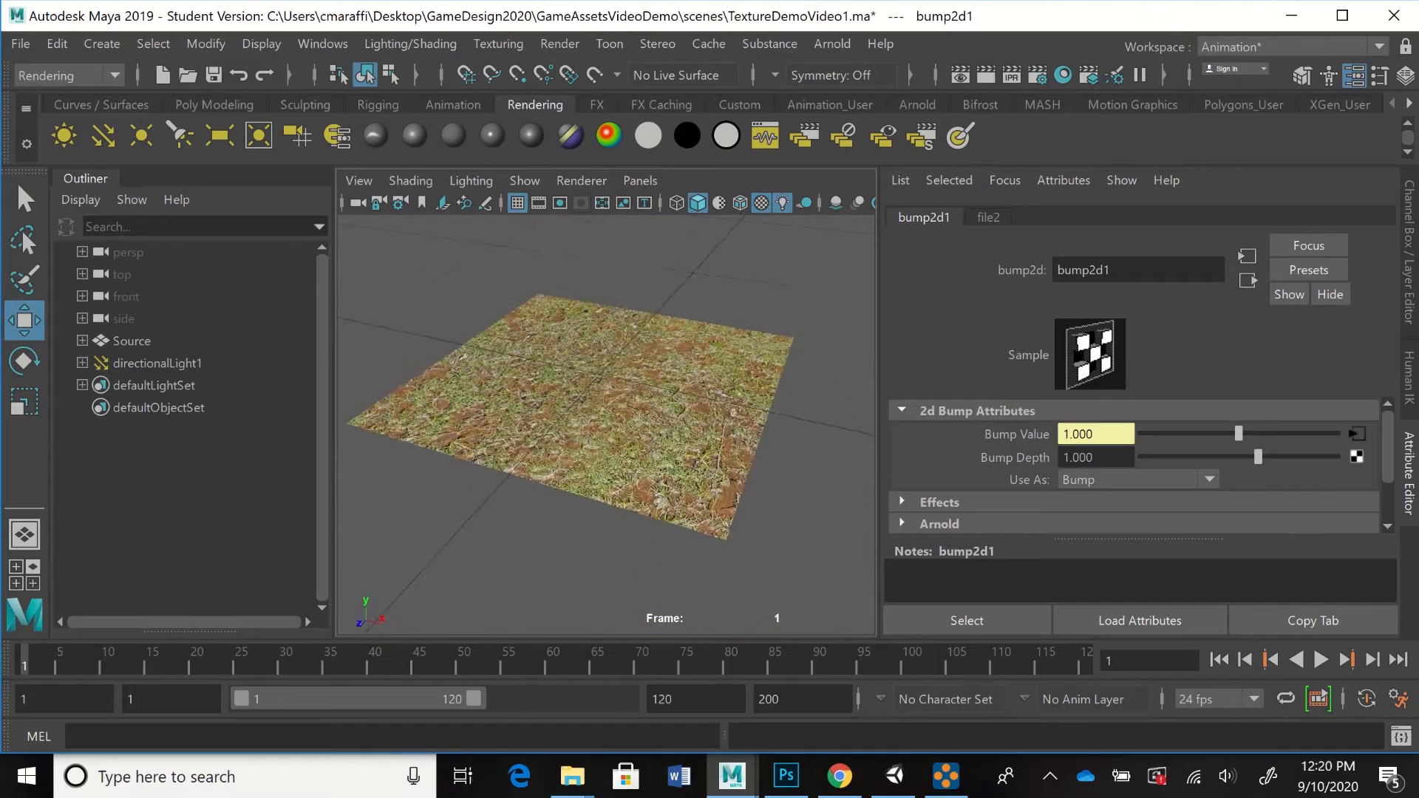
left_click_drag(591, 355, 761, 458, "alt")
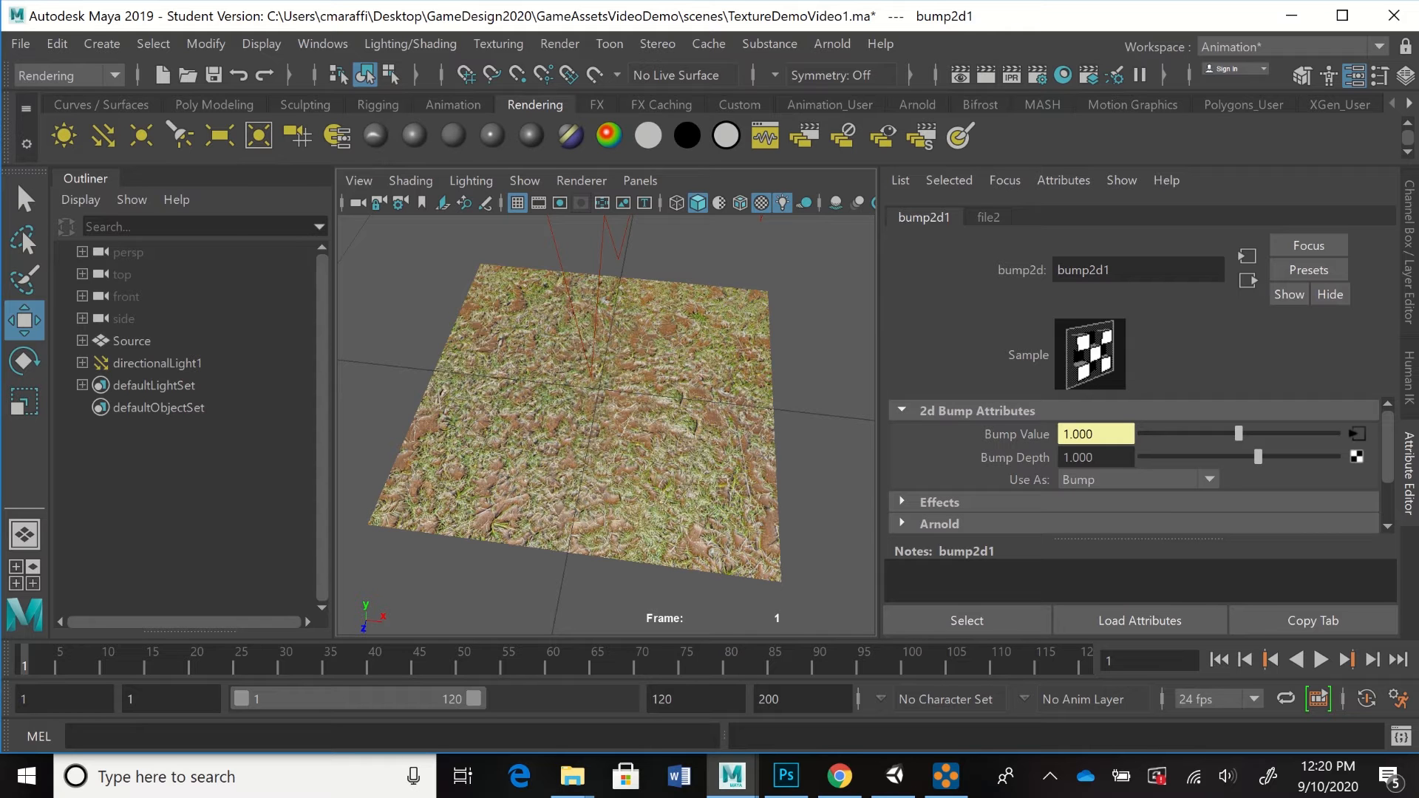
- Try adjusting the Bump Depth of bump2d1, and set it back to 1
mouse_move(1258, 457)
left_mouse_down()
mouse_move(1210, 458)
mouse_move(1275, 457)
mouse_move(1257, 457)
left_mouse_up()
left_click_drag(1098, 458, 1057, 458)
type("1")
key("Return")
- Select the Source plane and review the attributes of its blinn1 material, including Color and Bump Mapping
left_click(131, 341)
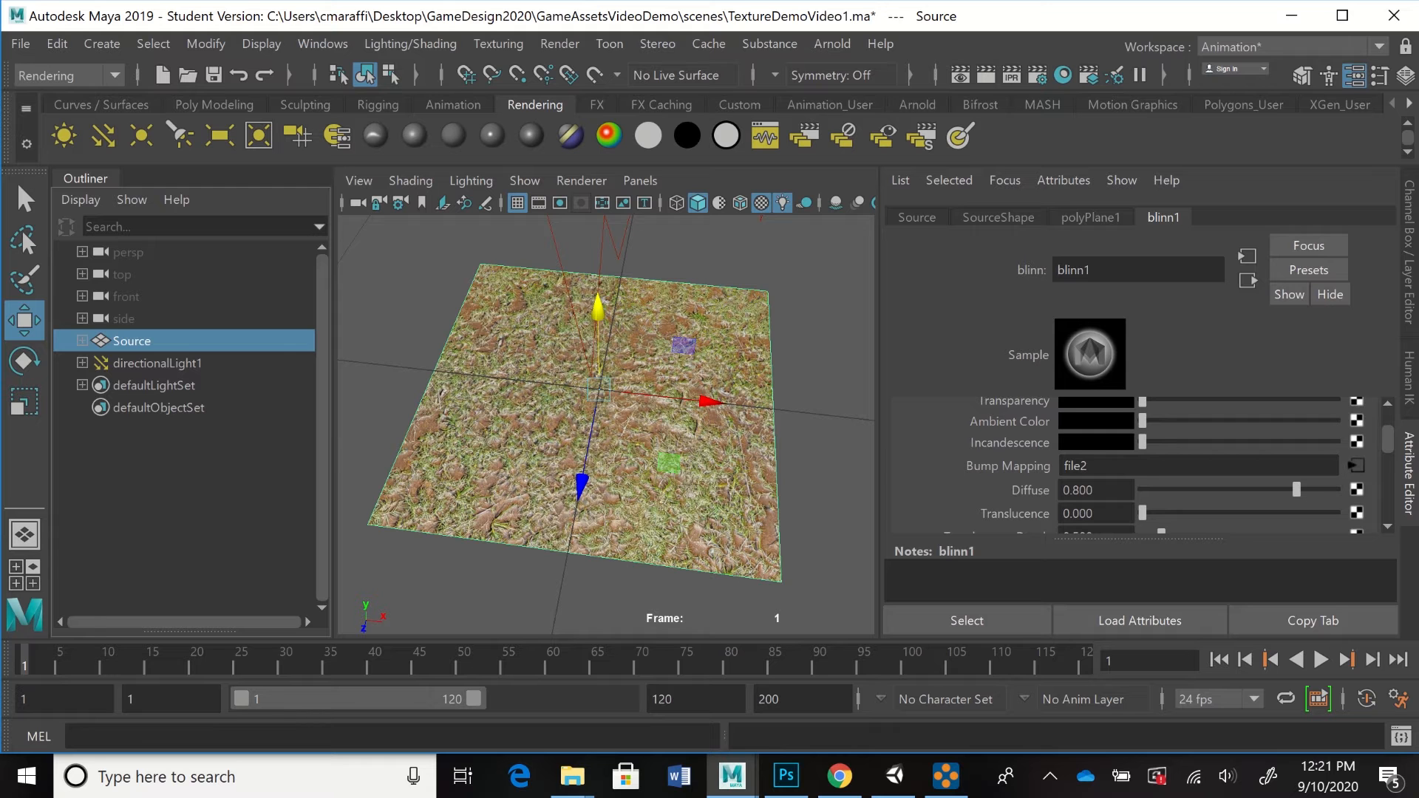
scroll(1134, 466, "up", 2)
scroll(1134, 465, "down", 2)
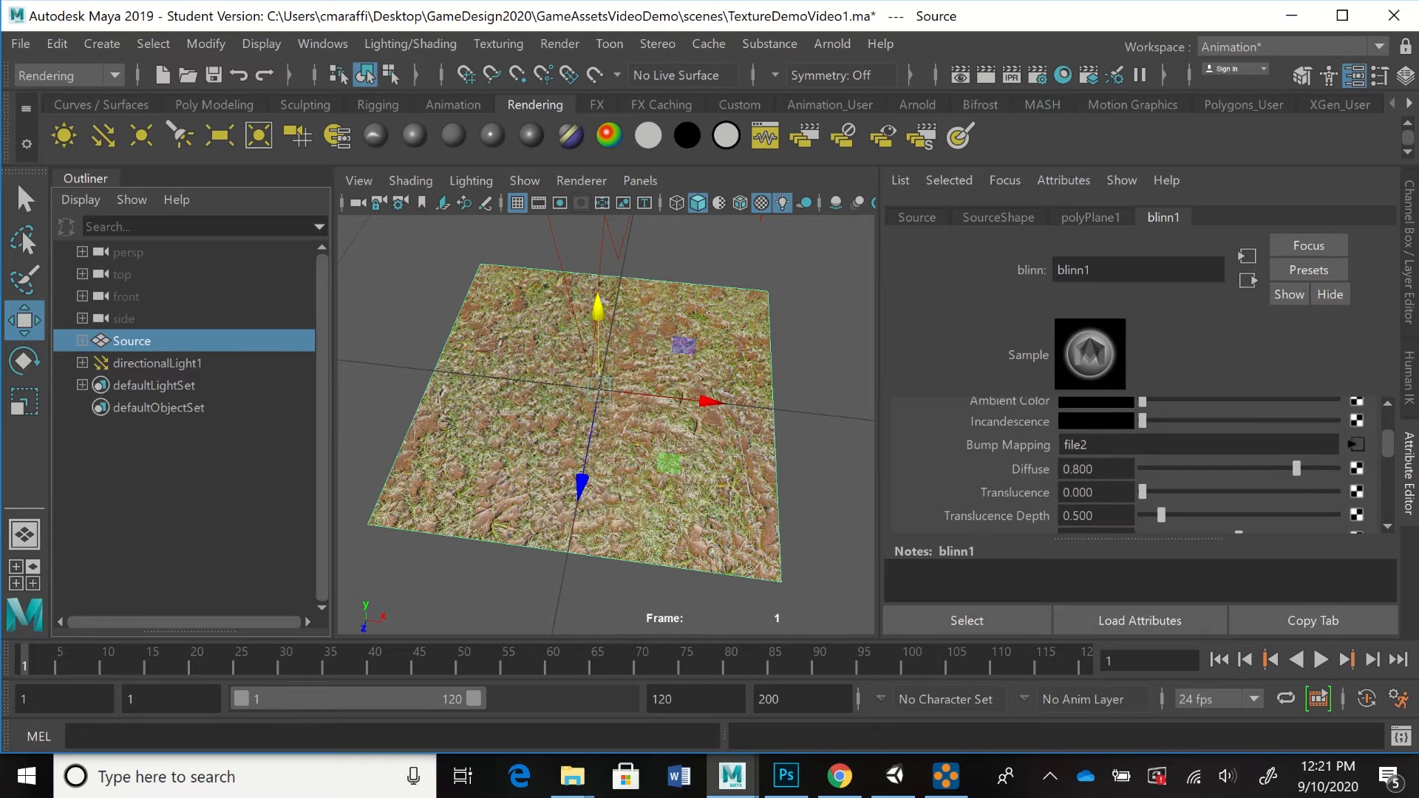
scroll(1134, 466, "up", 2)
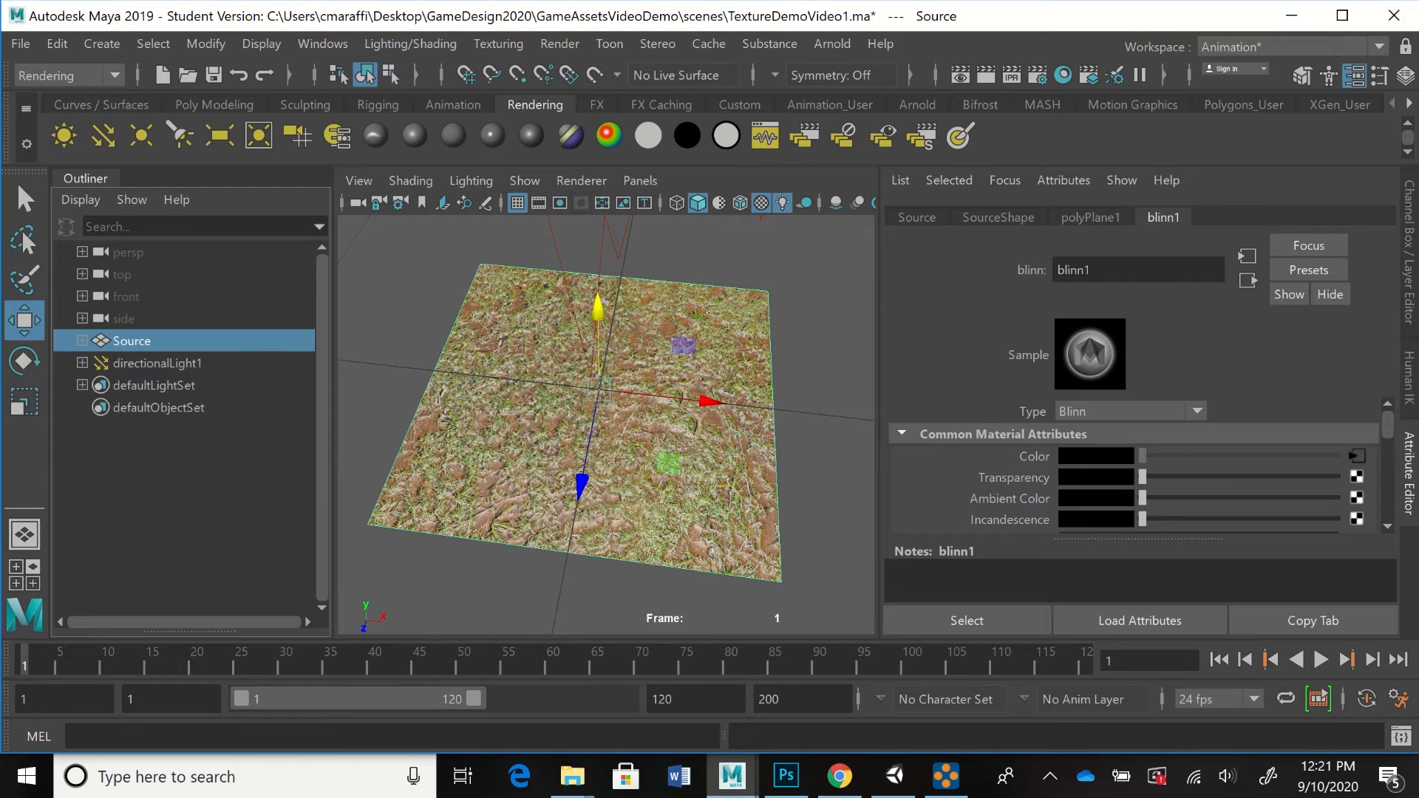
- Create a second polygon plane at the origin, show its channel values, and rename it Target
left_click(214, 105)
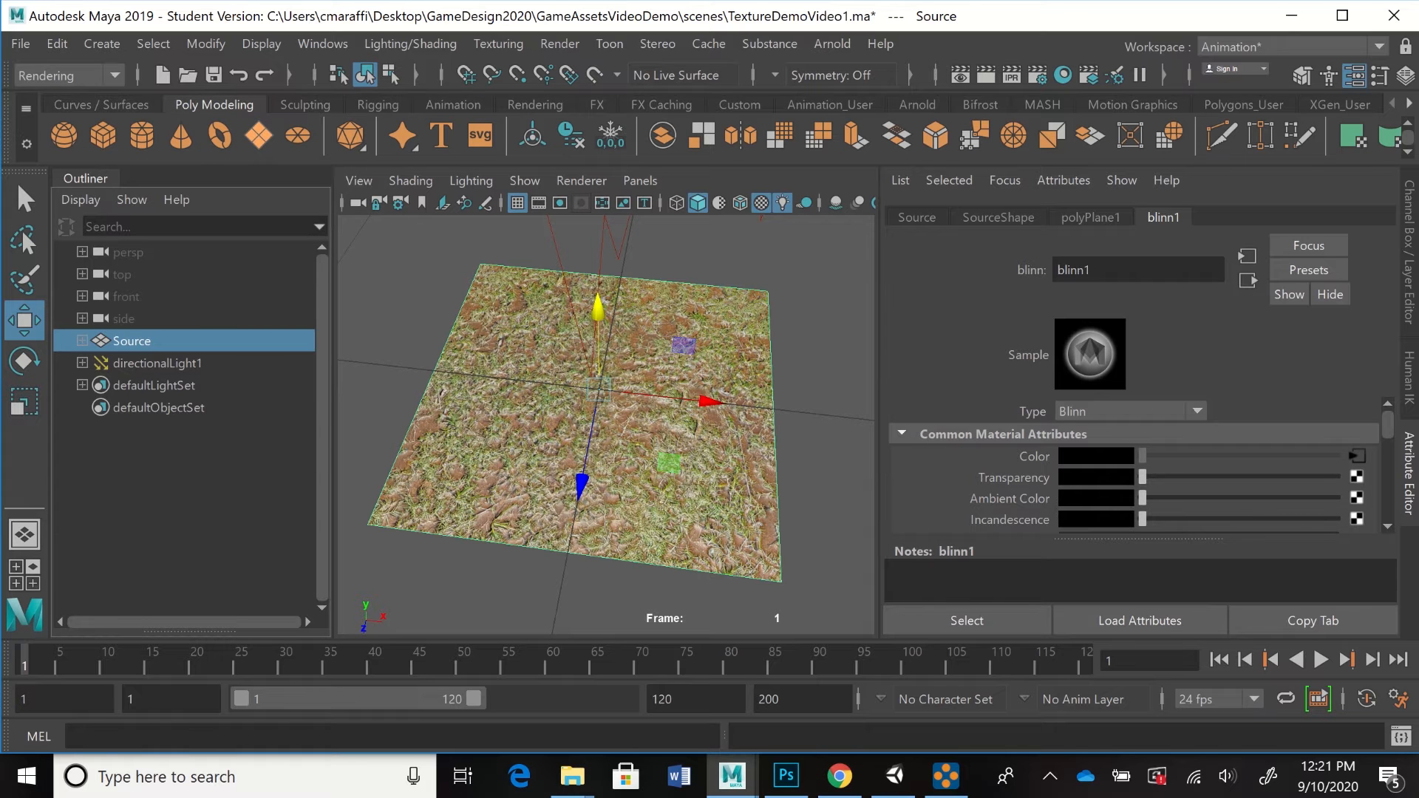
left_click(258, 135)
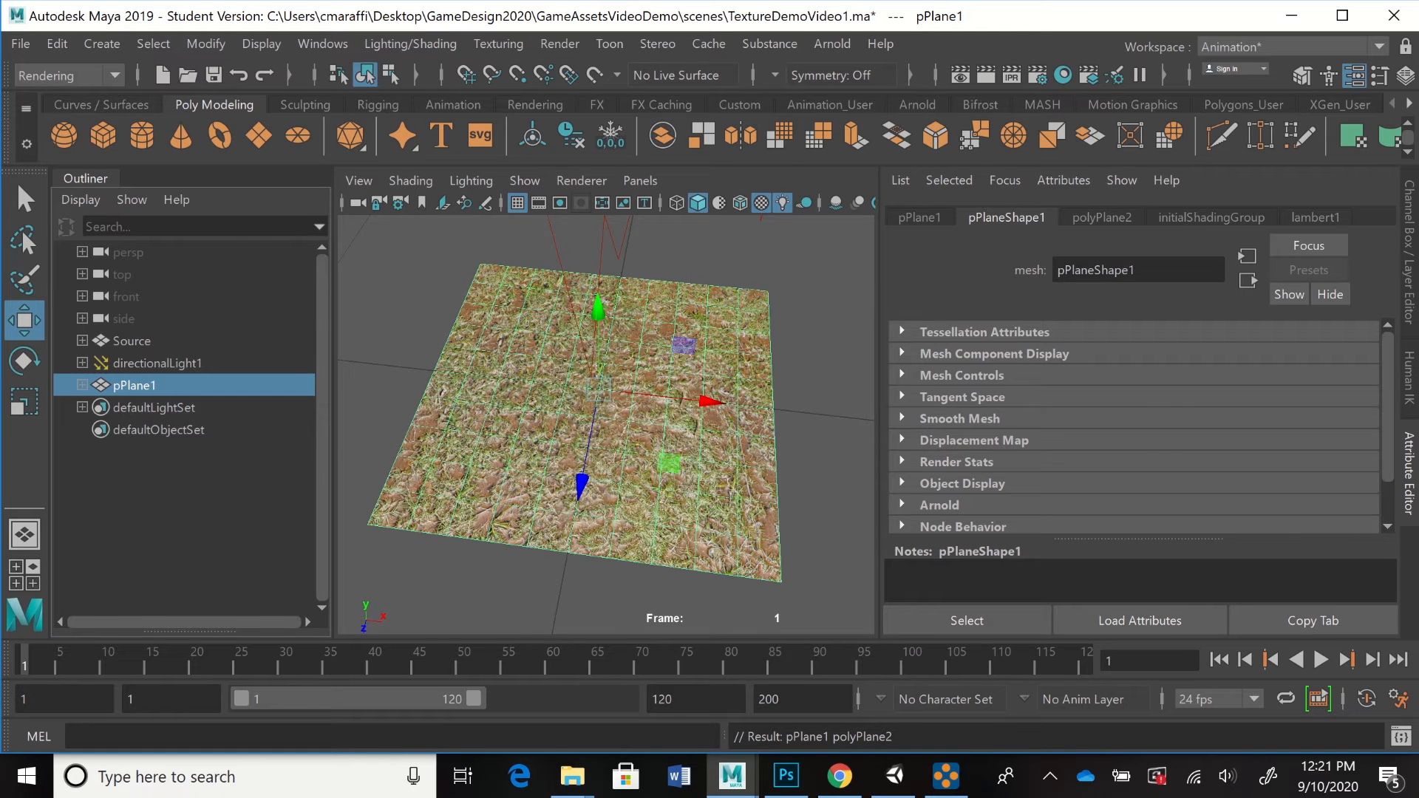
key("ctrl+a")
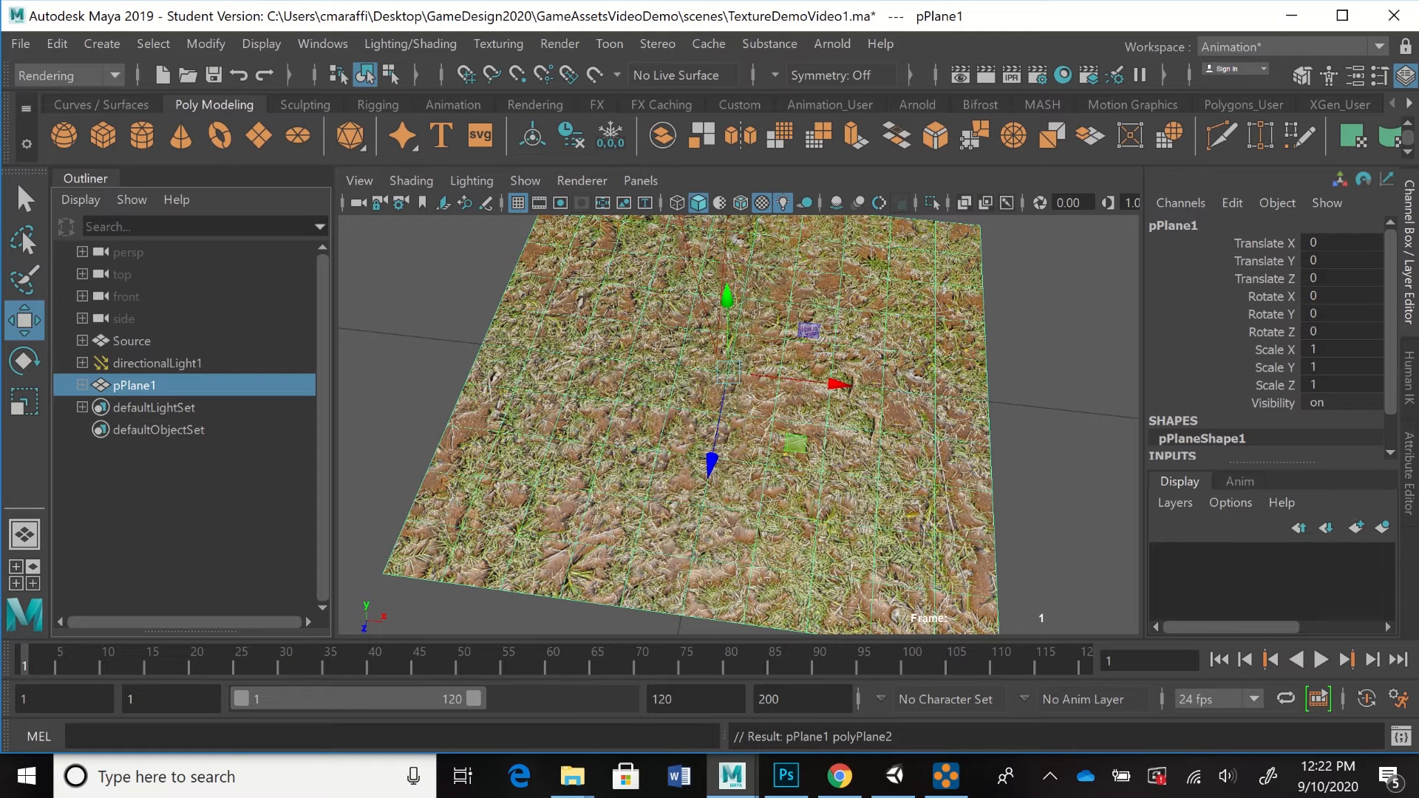
double_click(135, 385)
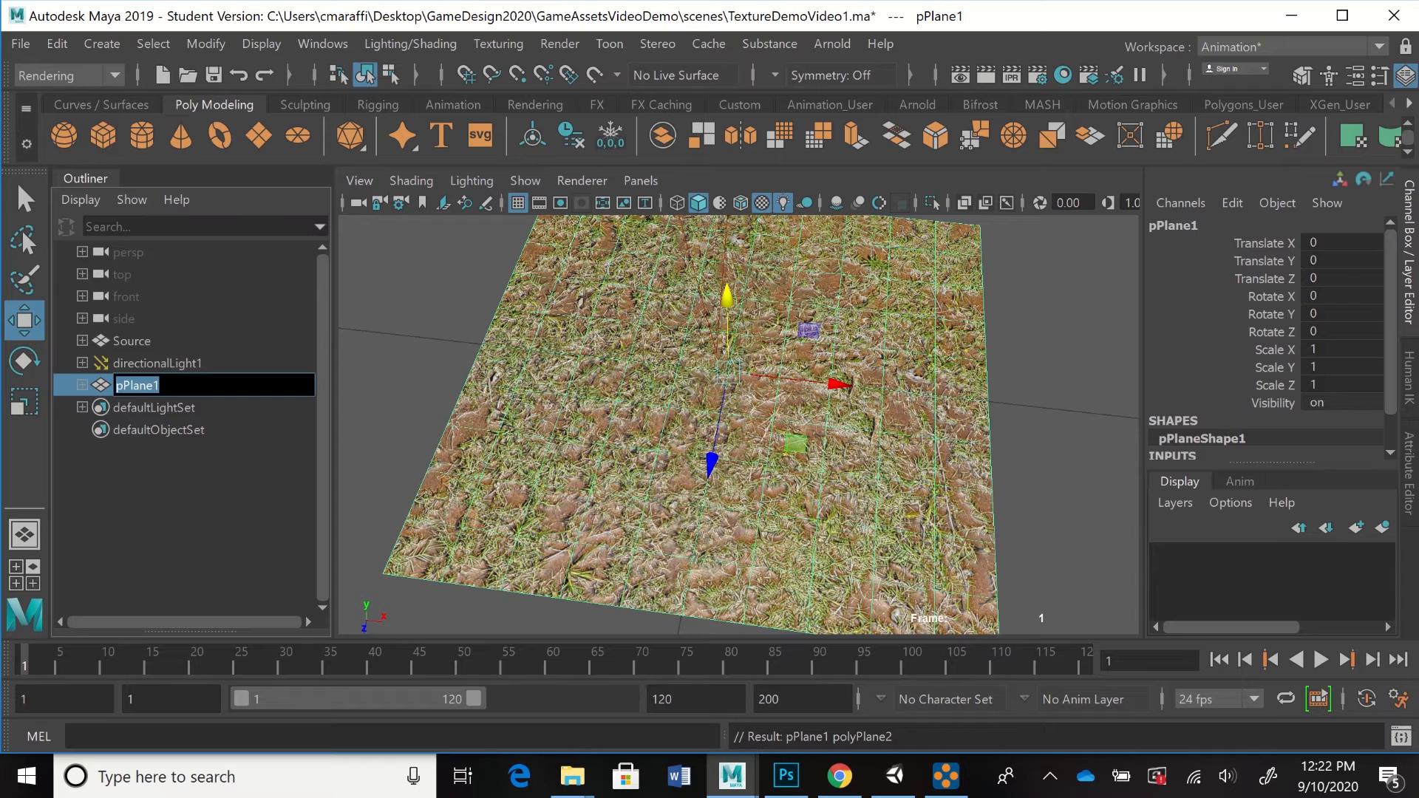
type("Target")
key("Return")
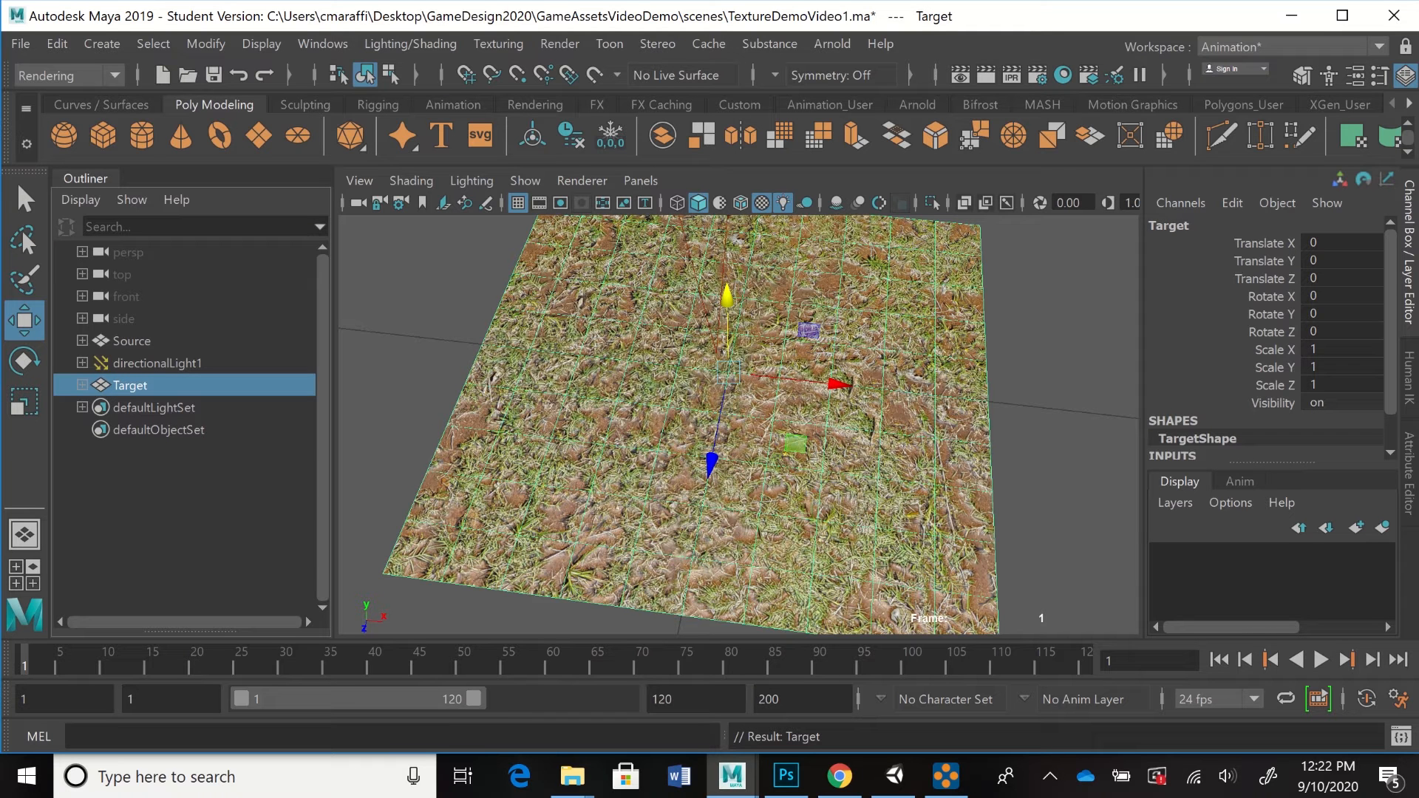
- Create a display layer containing the Source plane and name it SourceLayer
left_click(131, 341)
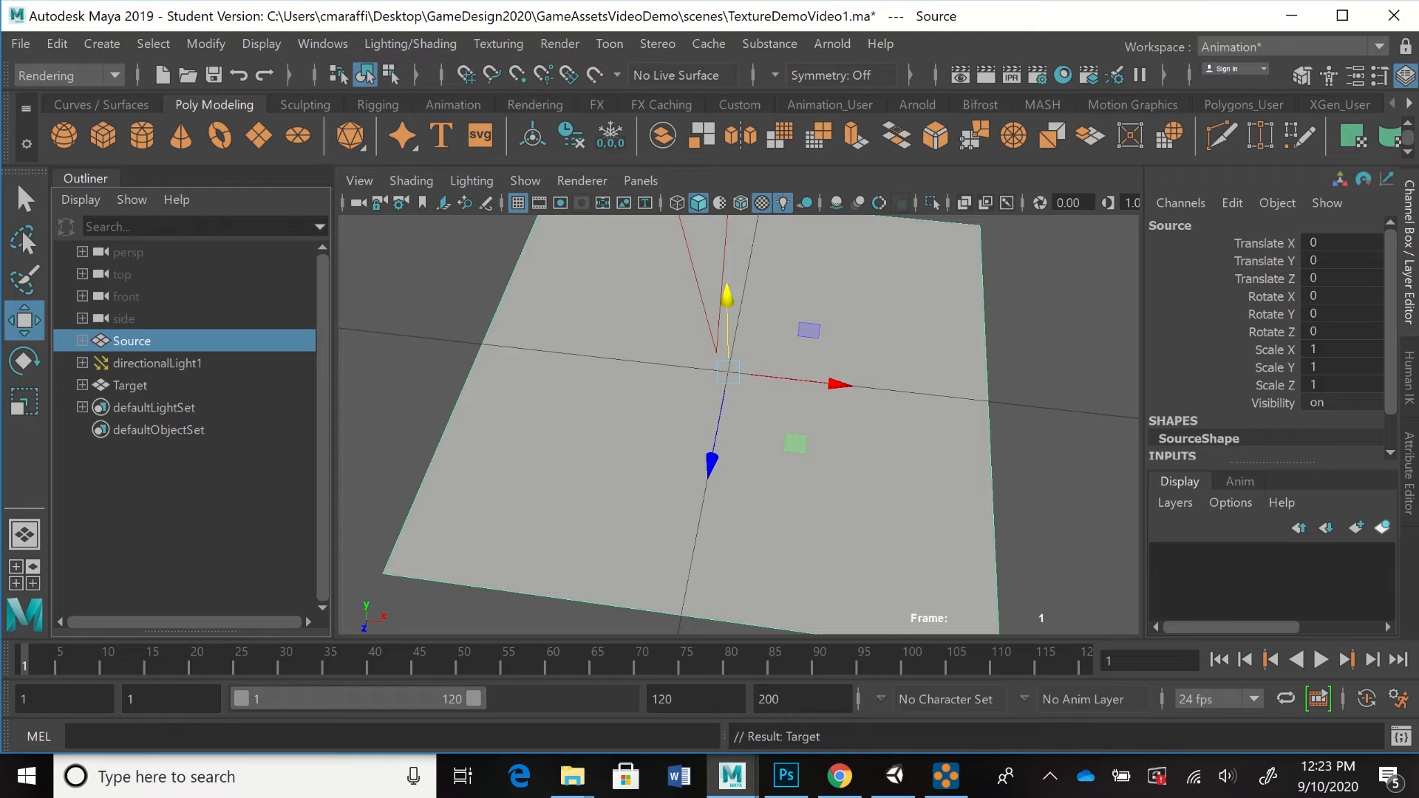
left_click(1382, 527)
double_click(1260, 555)
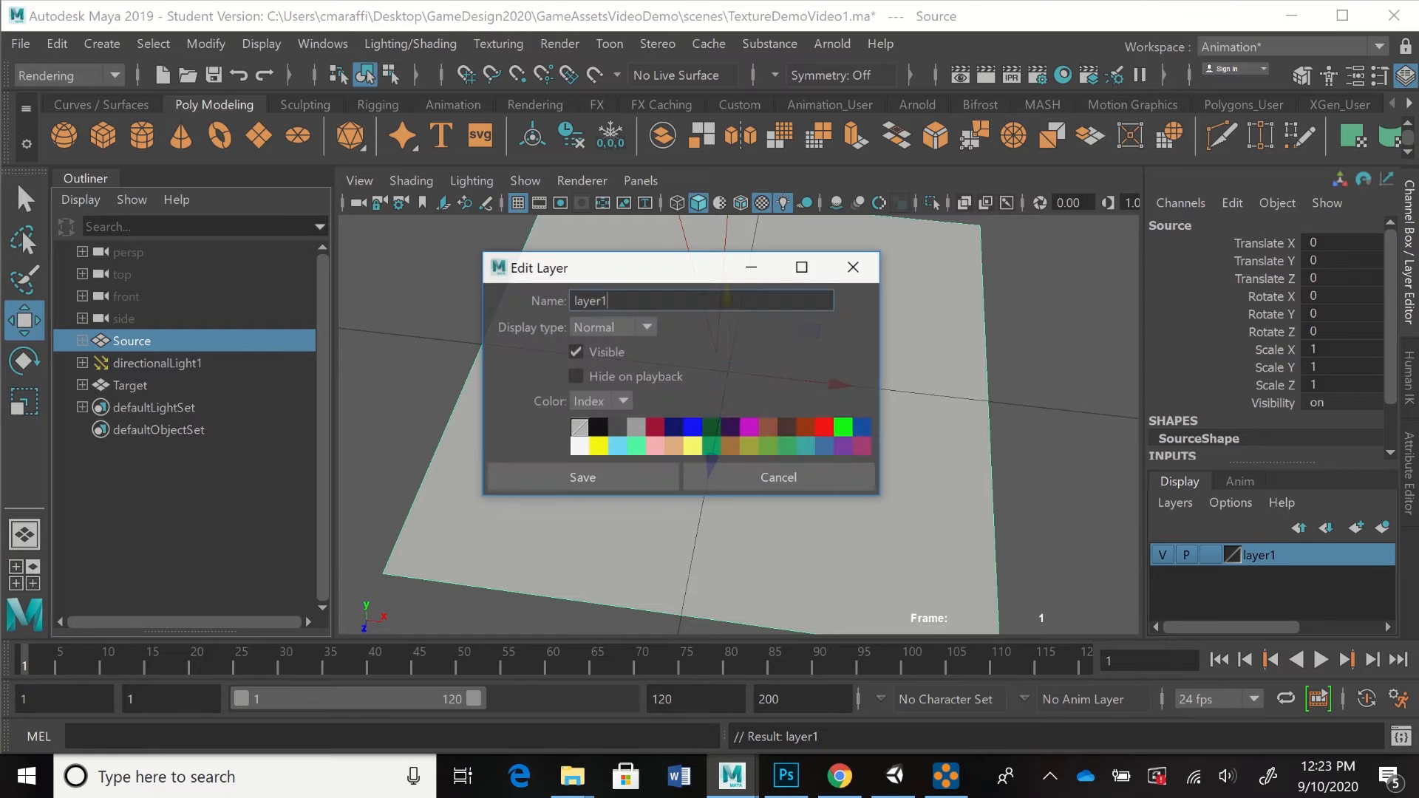
left_click_drag(609, 301, 572, 301)
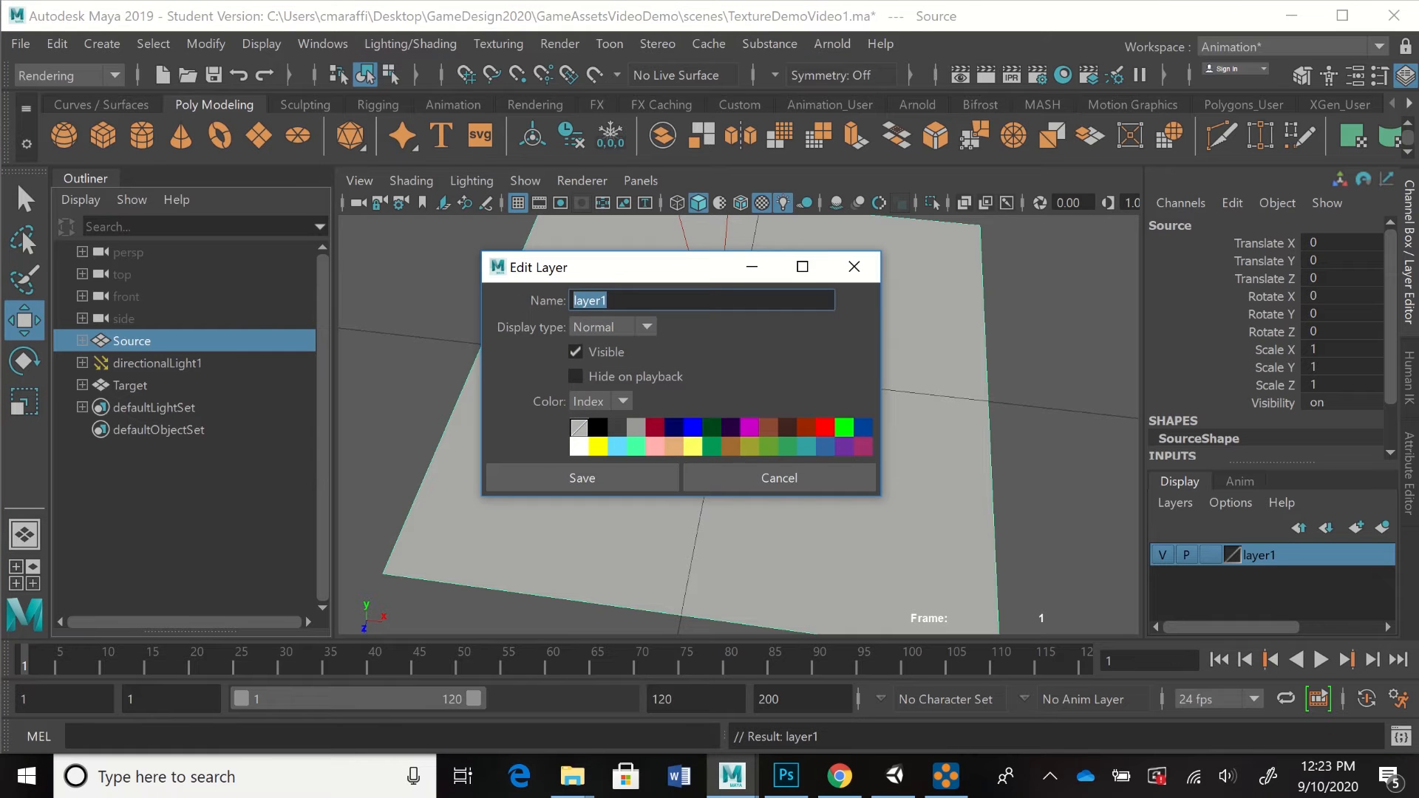
type("SourceLayer")
left_click(583, 478)
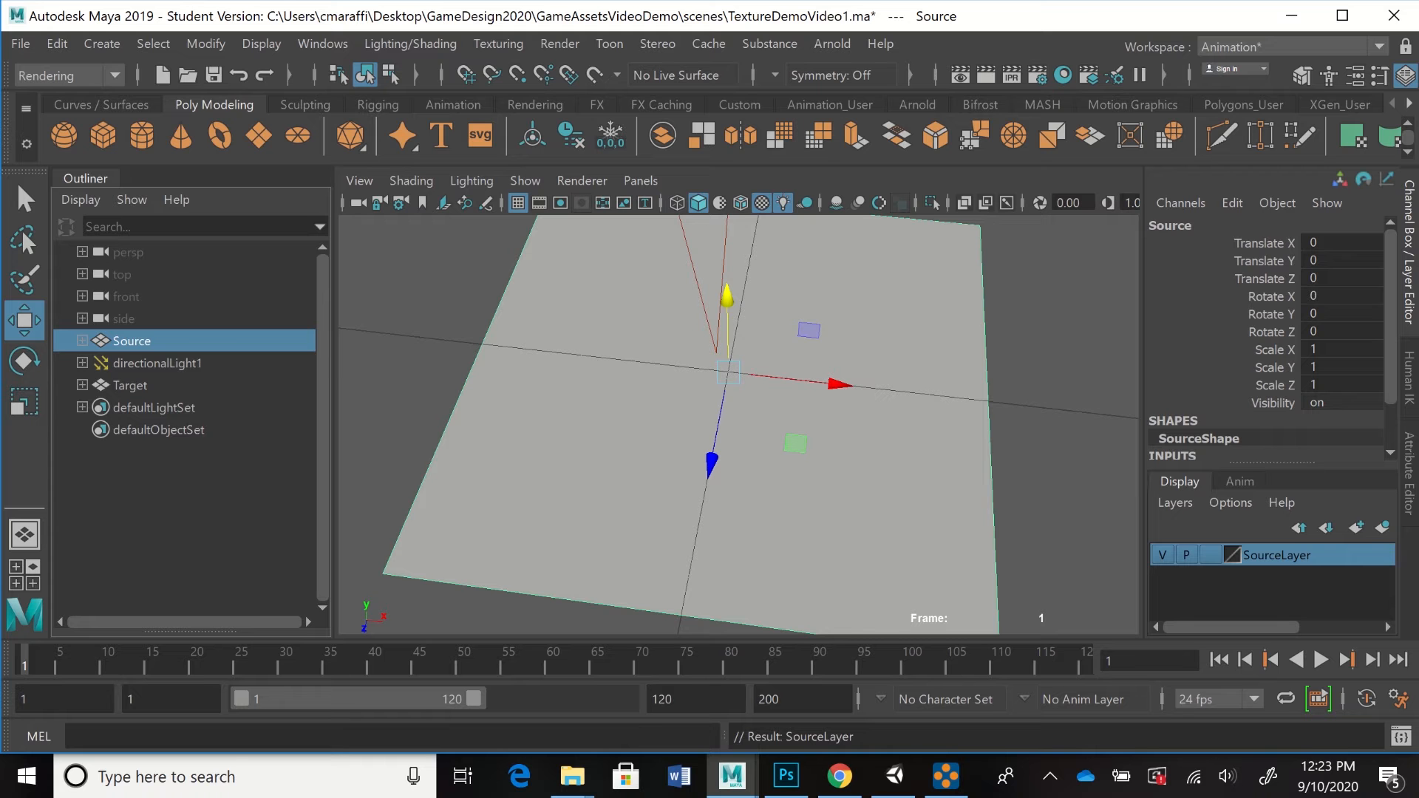
- Create another display layer containing the Target plane and open its layer settings
left_click(130, 386)
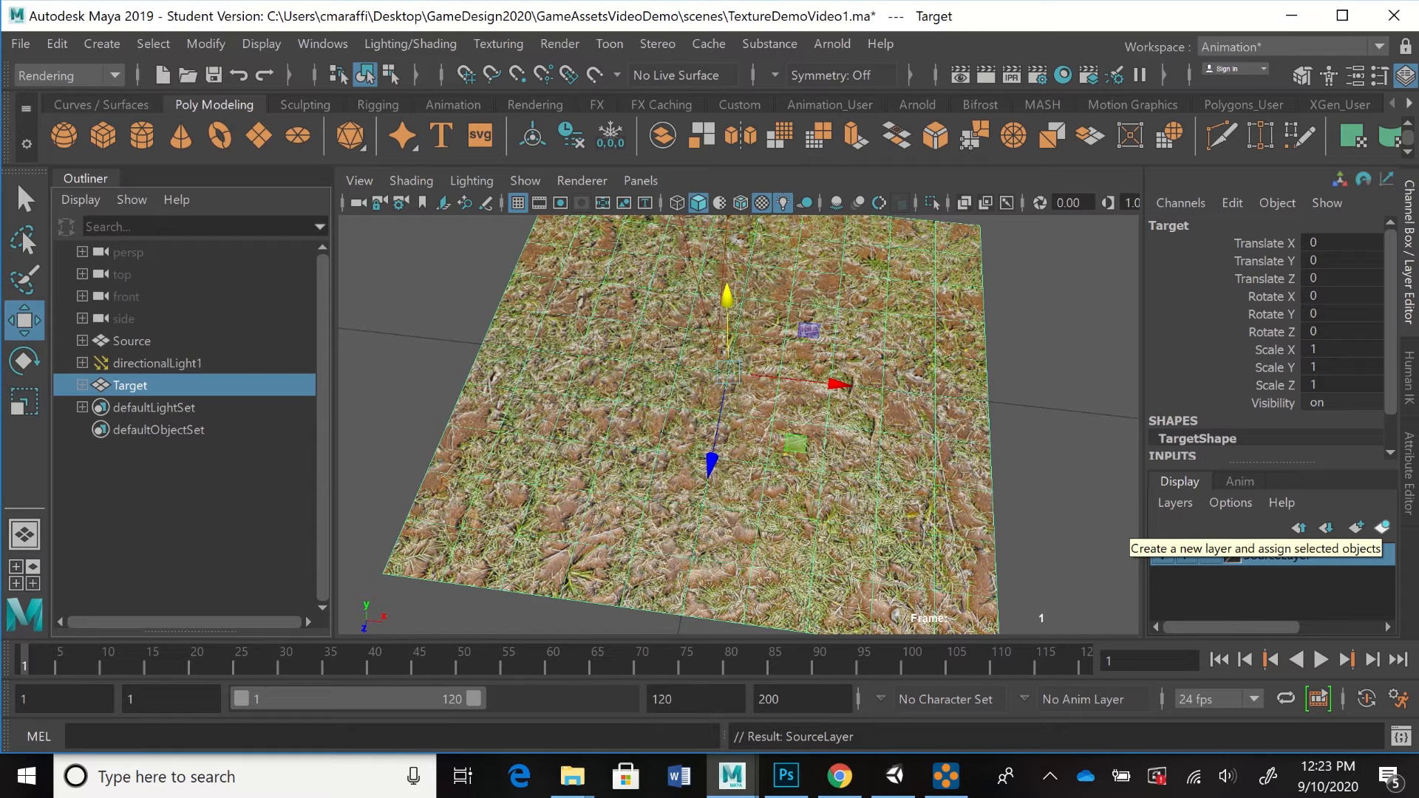
left_click(1381, 527)
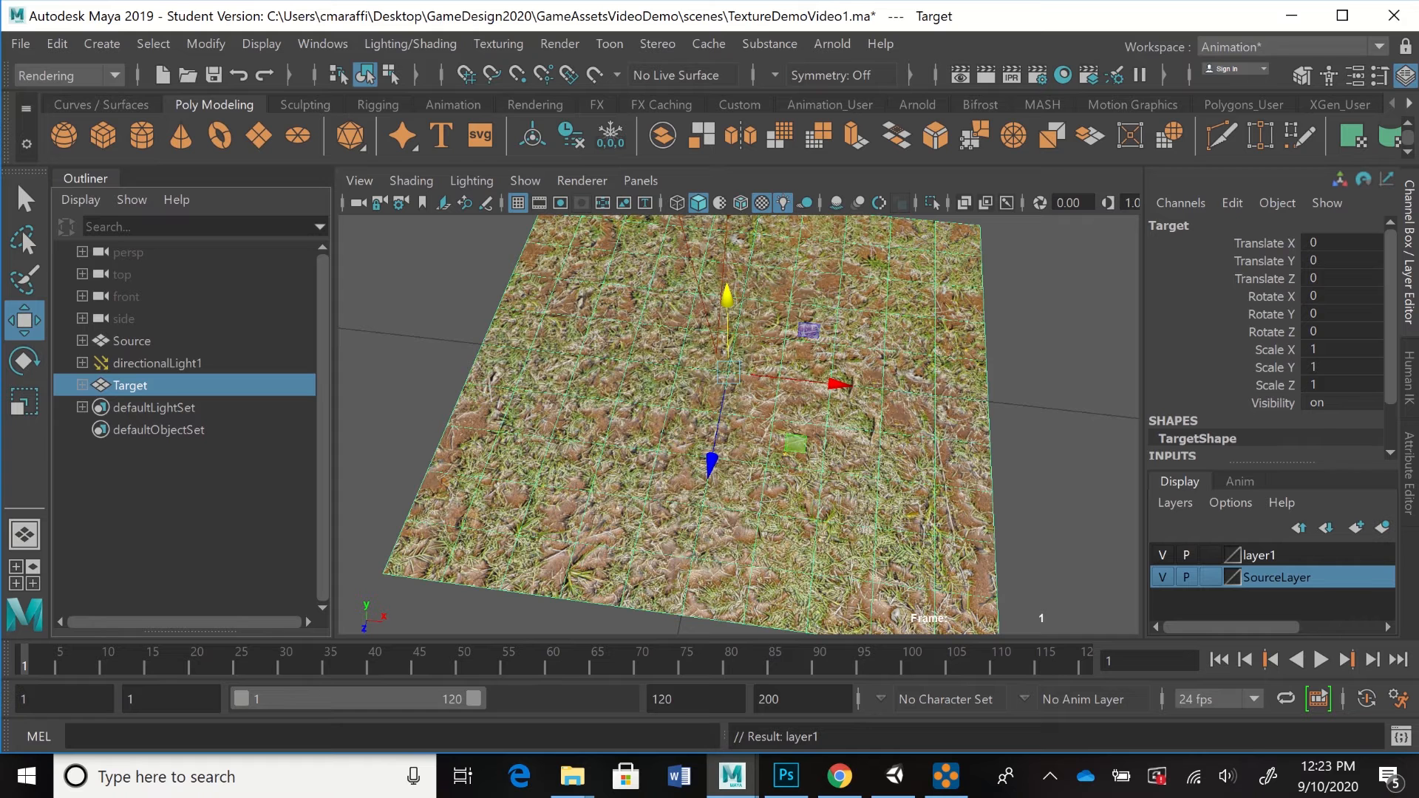
double_click(1259, 555)
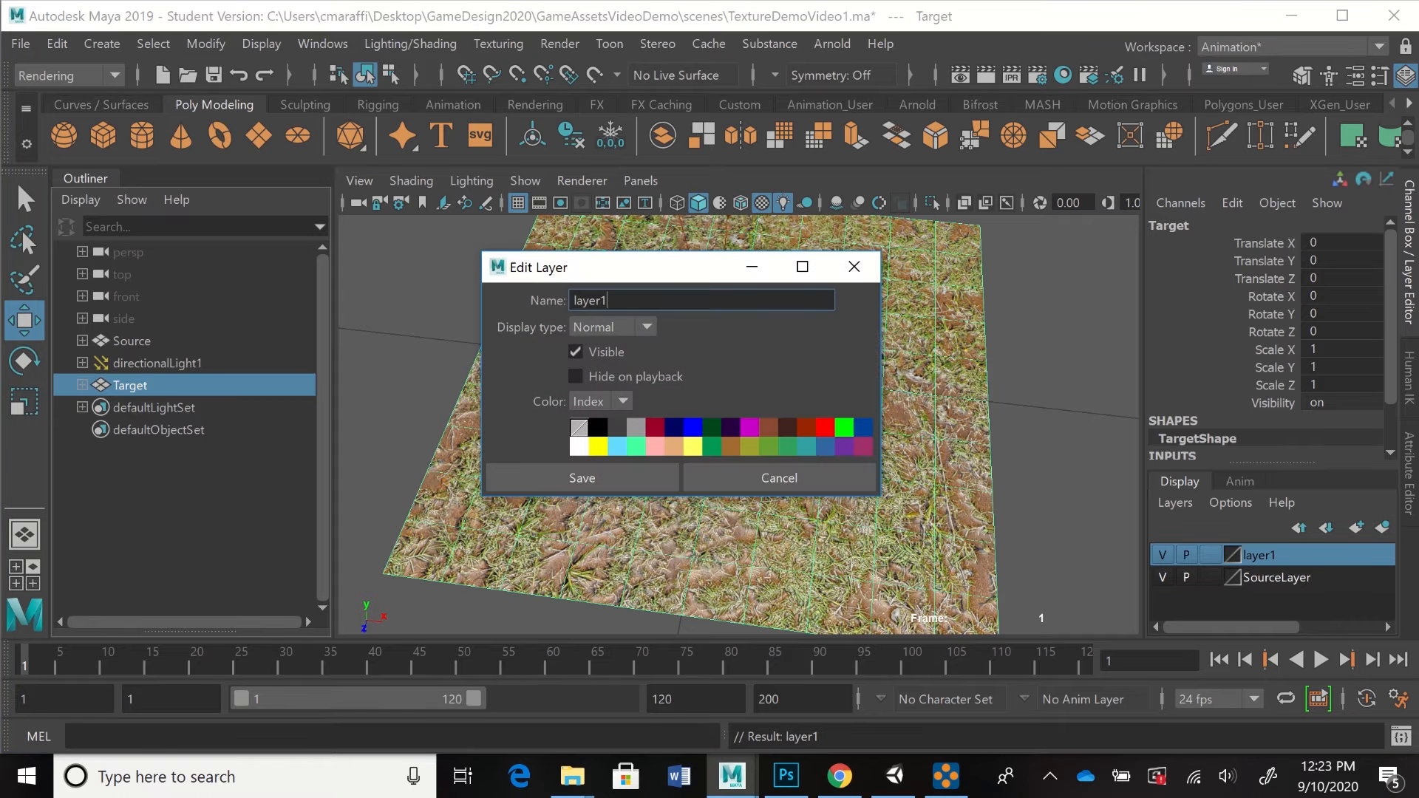
- Name the new display layer TargetLayer and save the layer settings
double_click(592, 301)
type("TargetLayer")
key("Return")
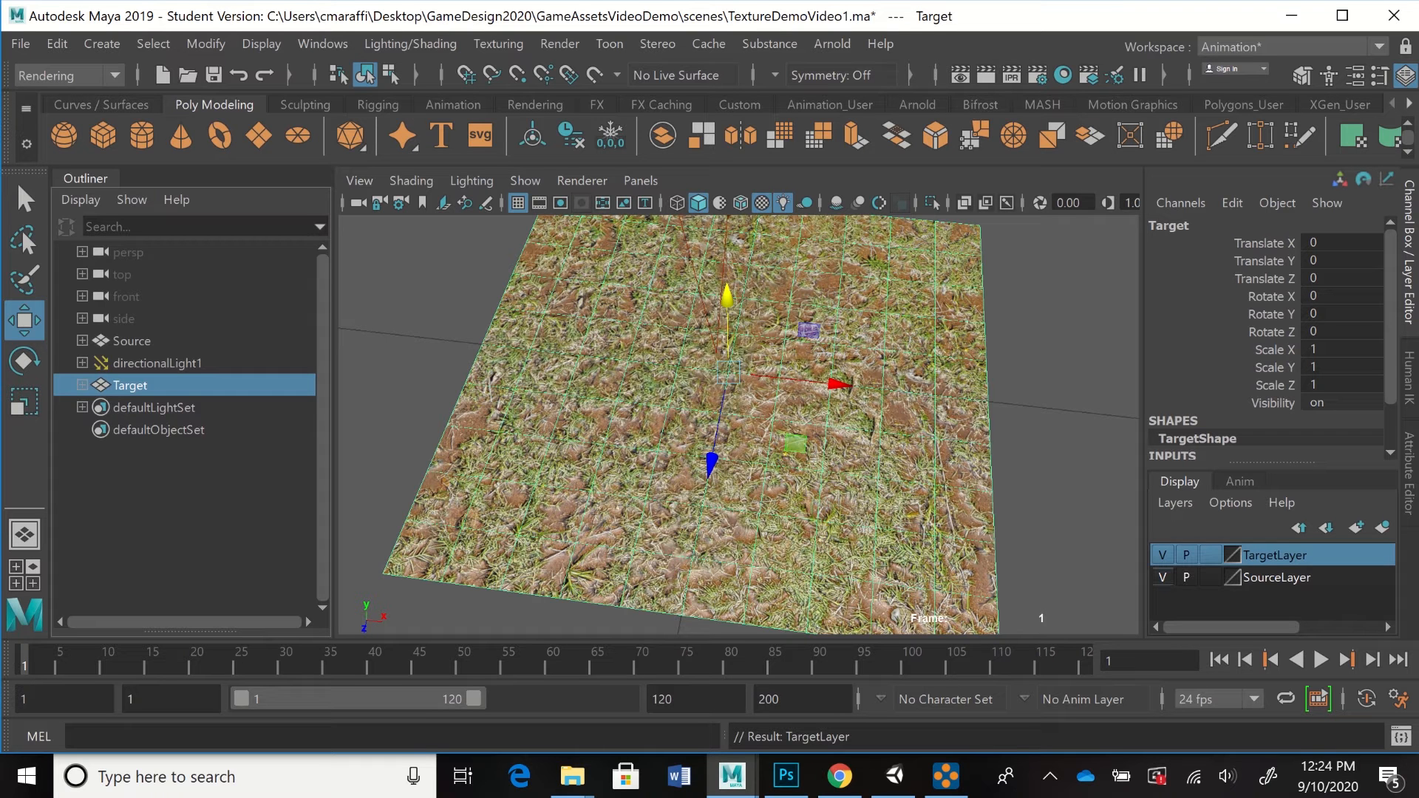
- Toggle the visibility of SourceLayer and TargetLayer to check each plane separately, leaving both layers visible
left_click(1163, 577)
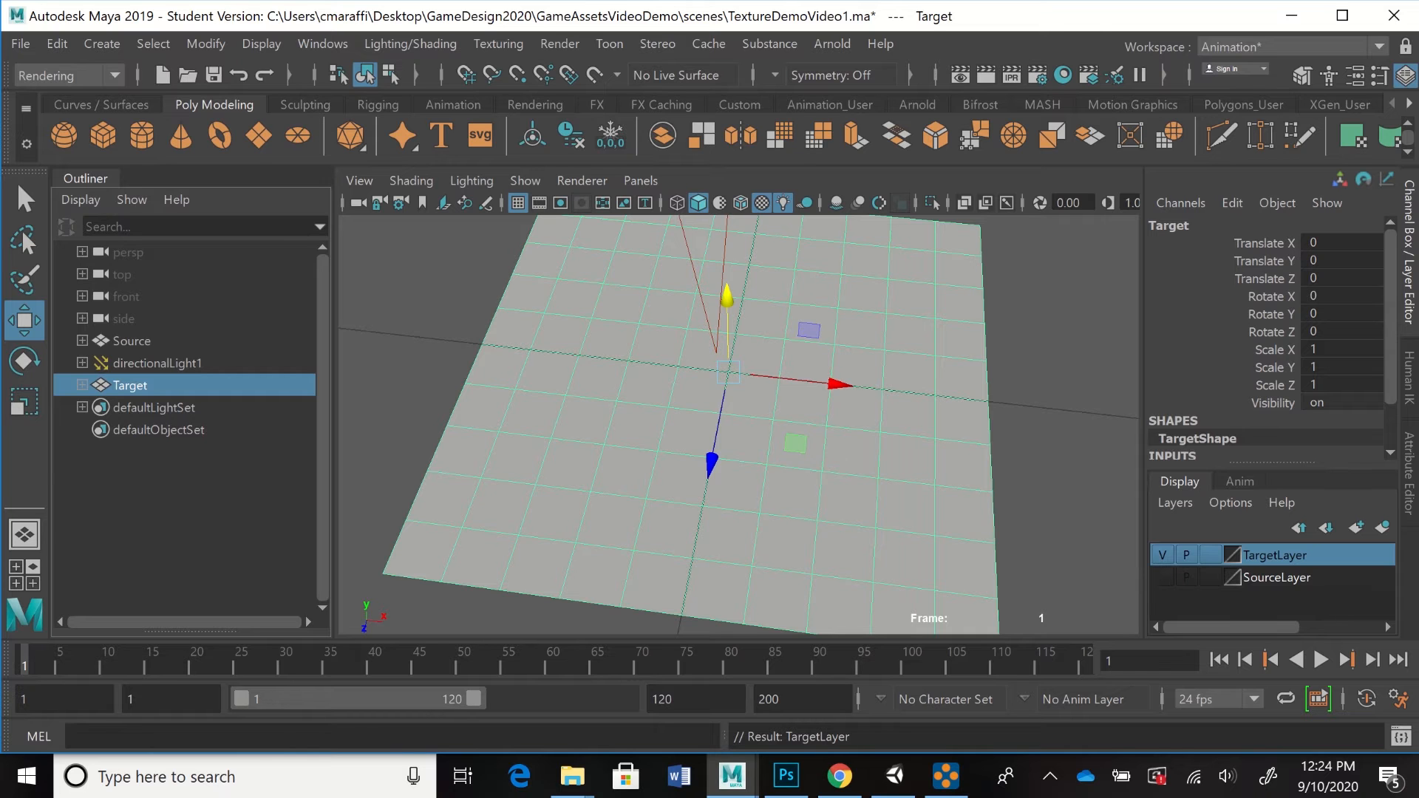
left_click(1162, 555)
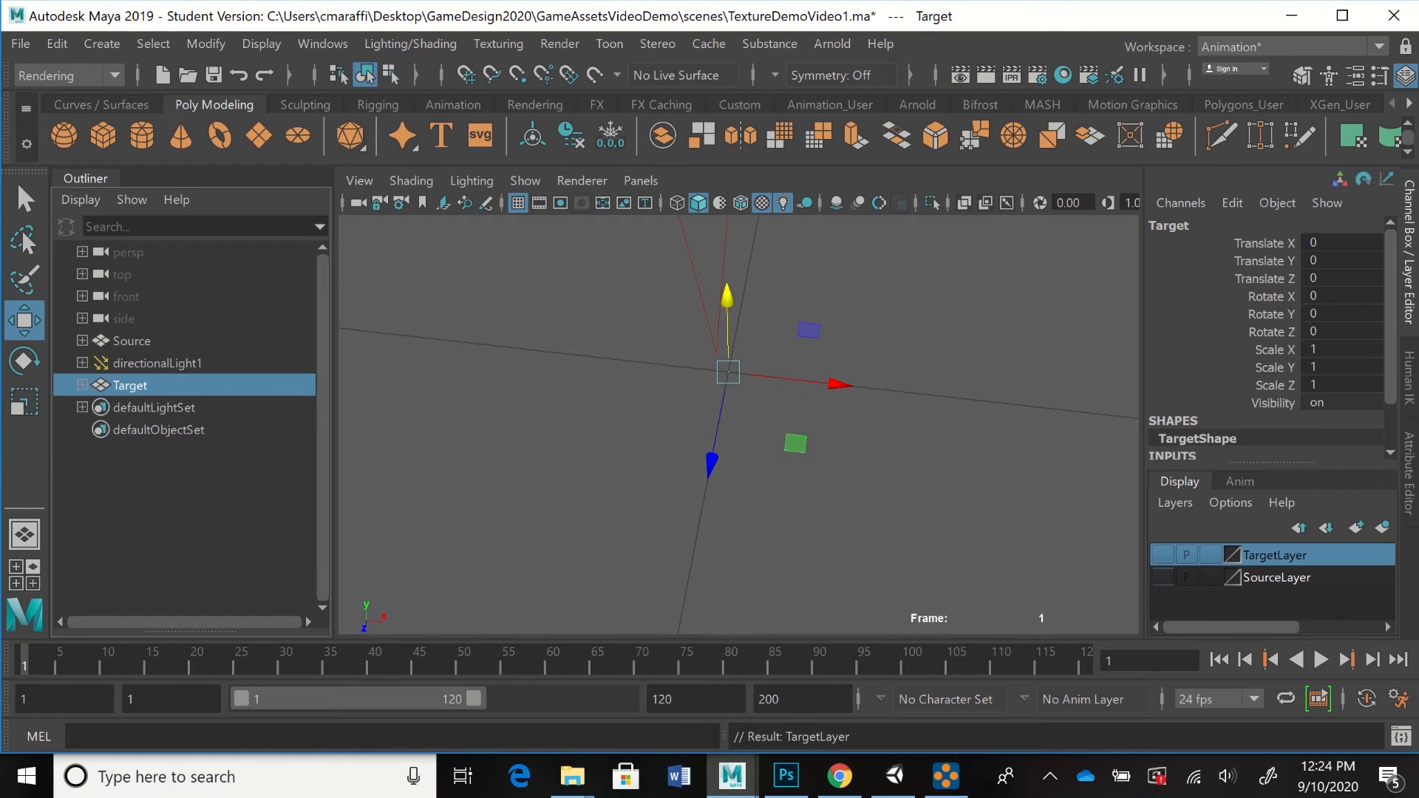
left_click(1163, 577)
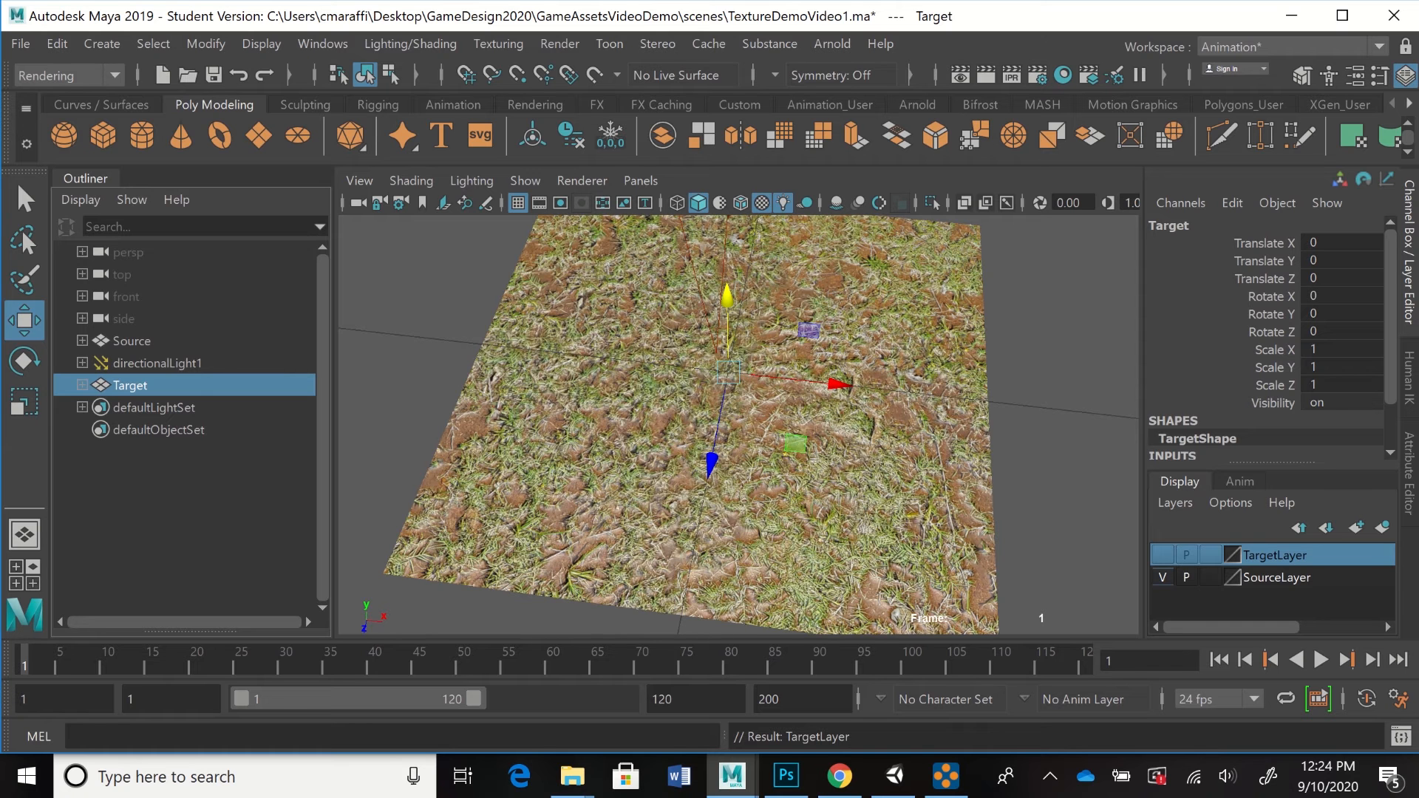
left_click(1163, 577)
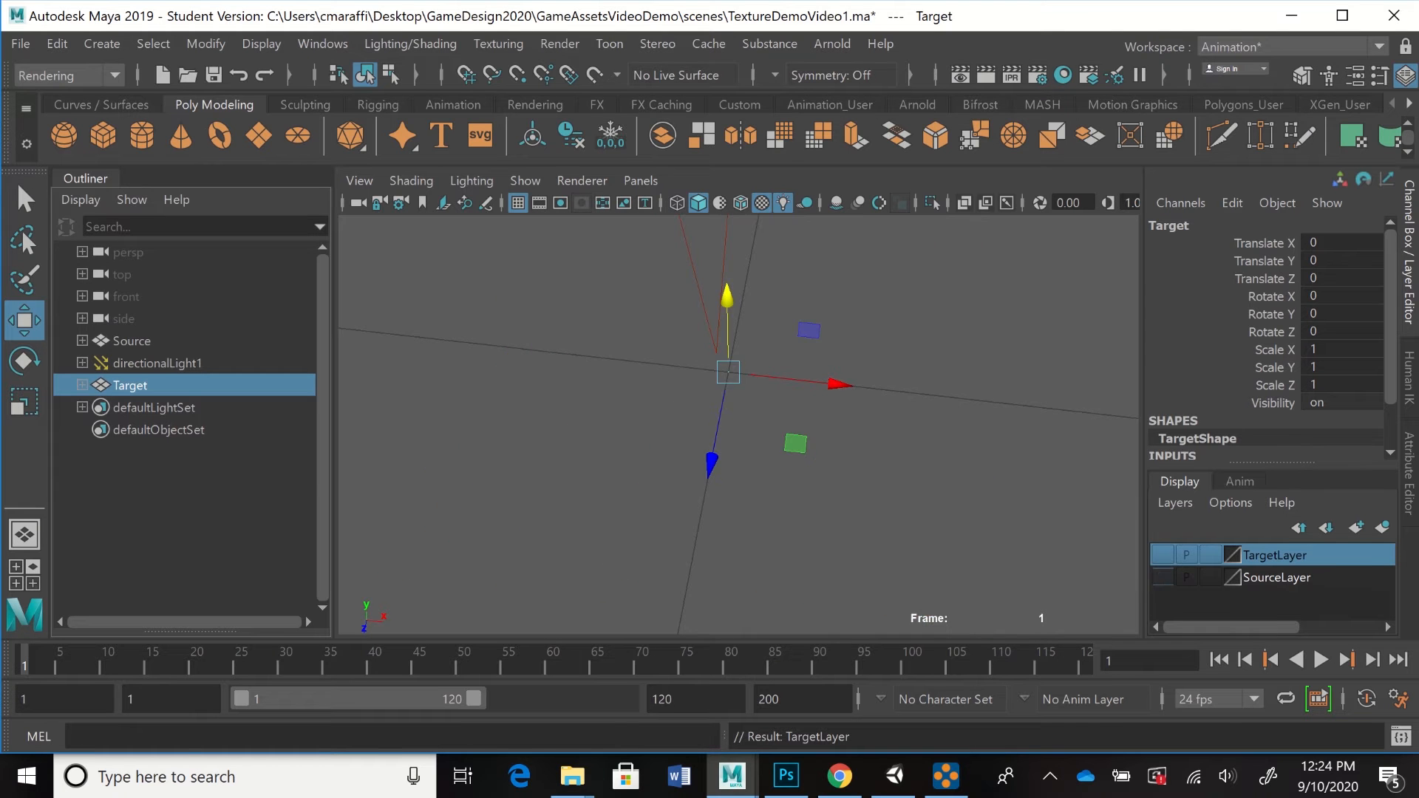
left_click(1163, 577)
left_click(1162, 555)
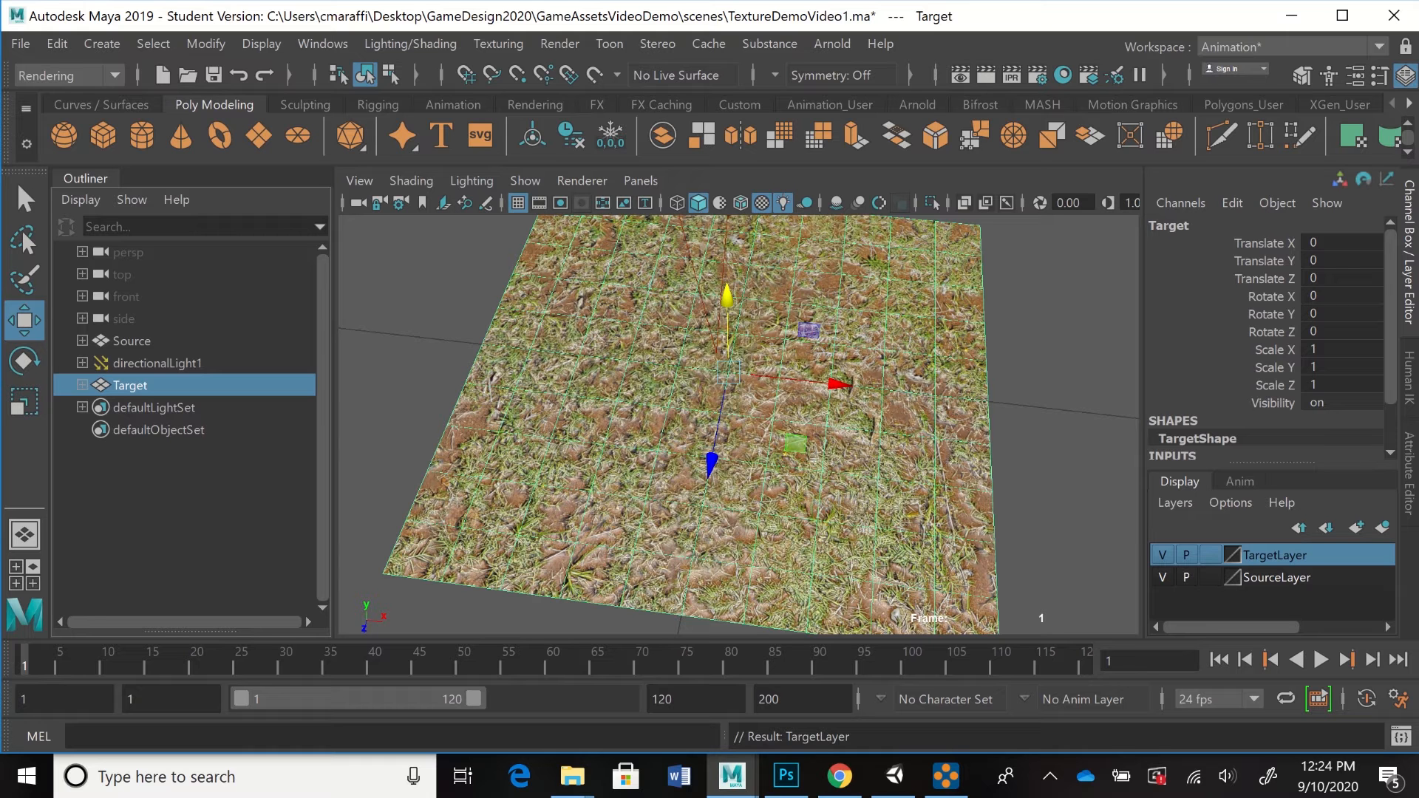
- Save the scene, accepting the student version notice
left_click(20, 44)
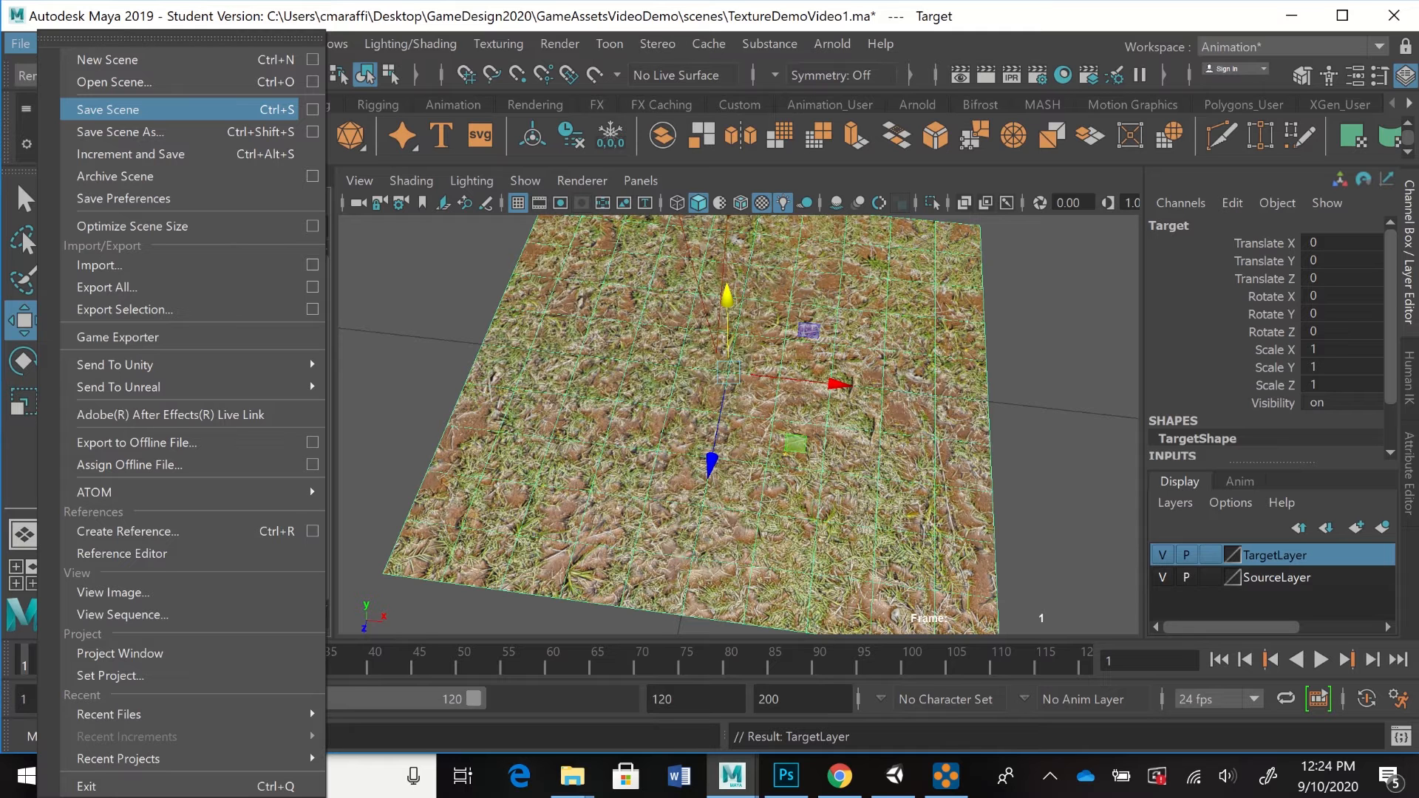
left_click(108, 109)
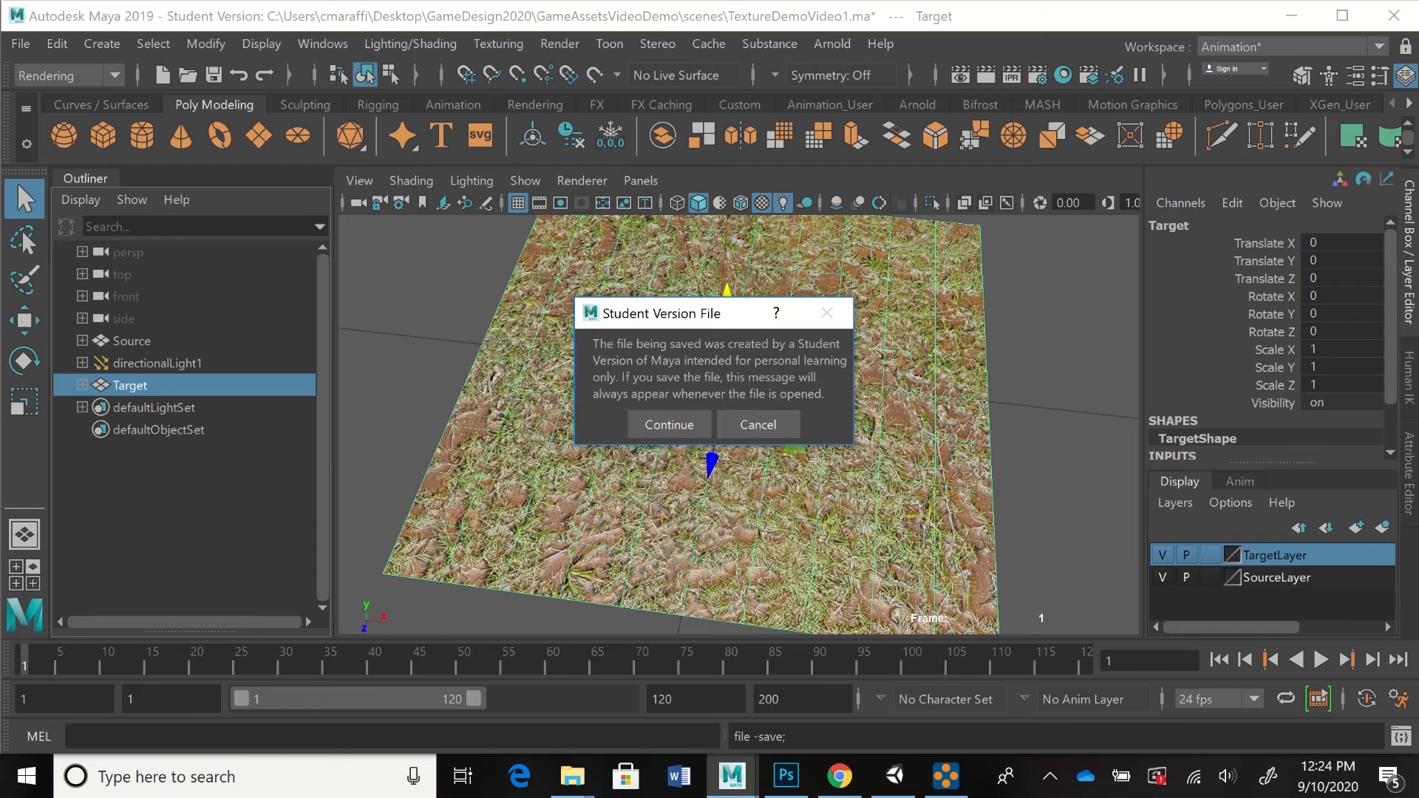
left_click(669, 424)
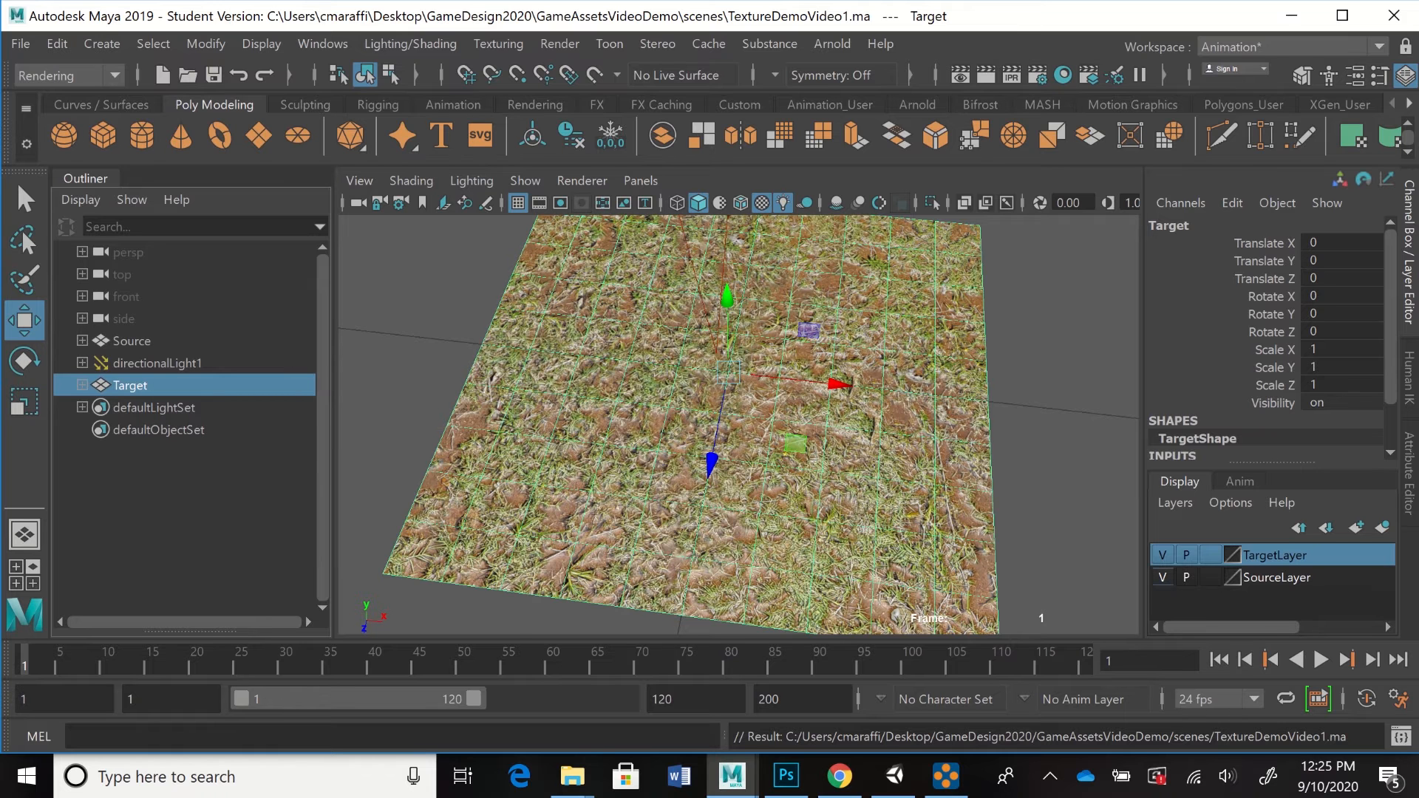
- Hide SourceLayer and examine the Target plane's transform, shape, display layer and polyPlane2 attributes
left_click(1162, 578)
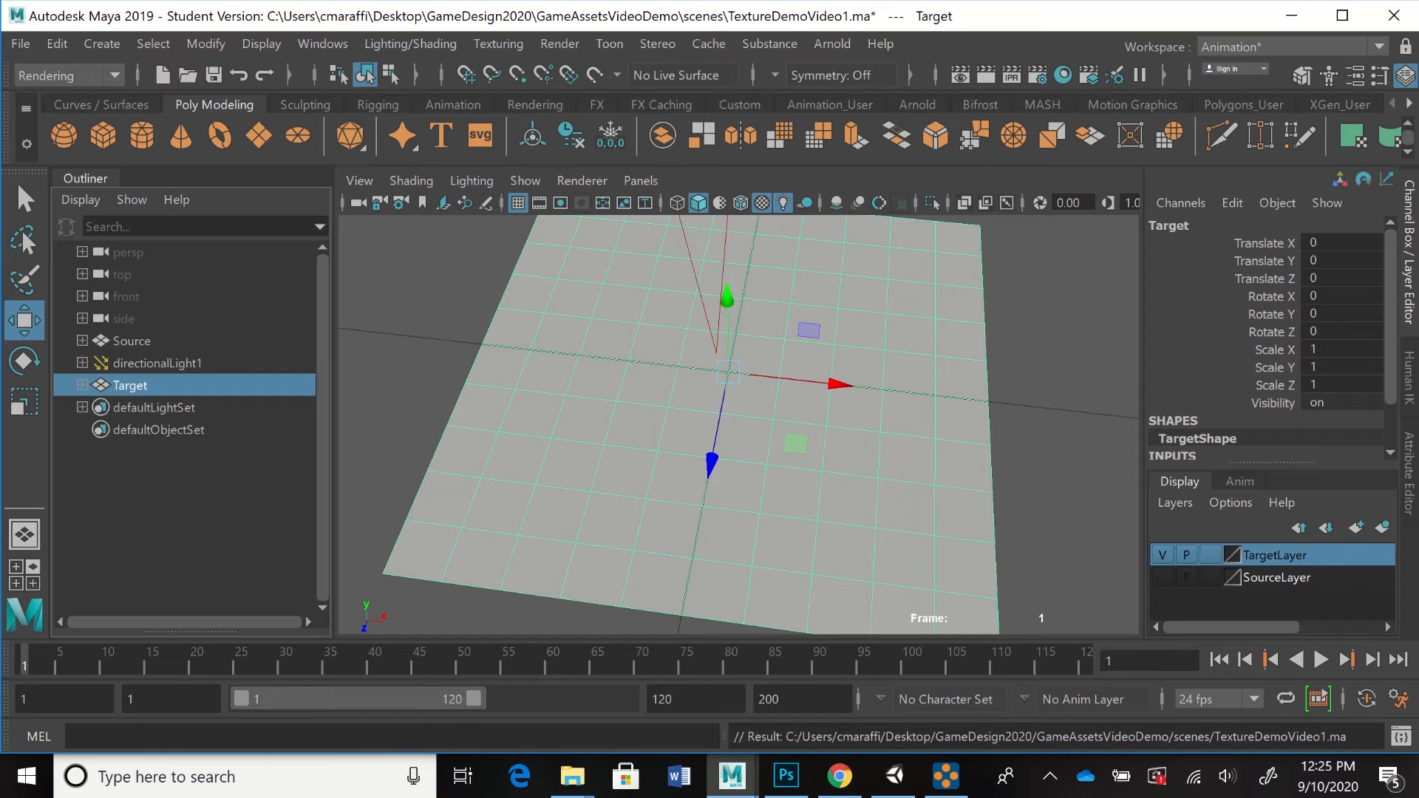
key("ctrl+a")
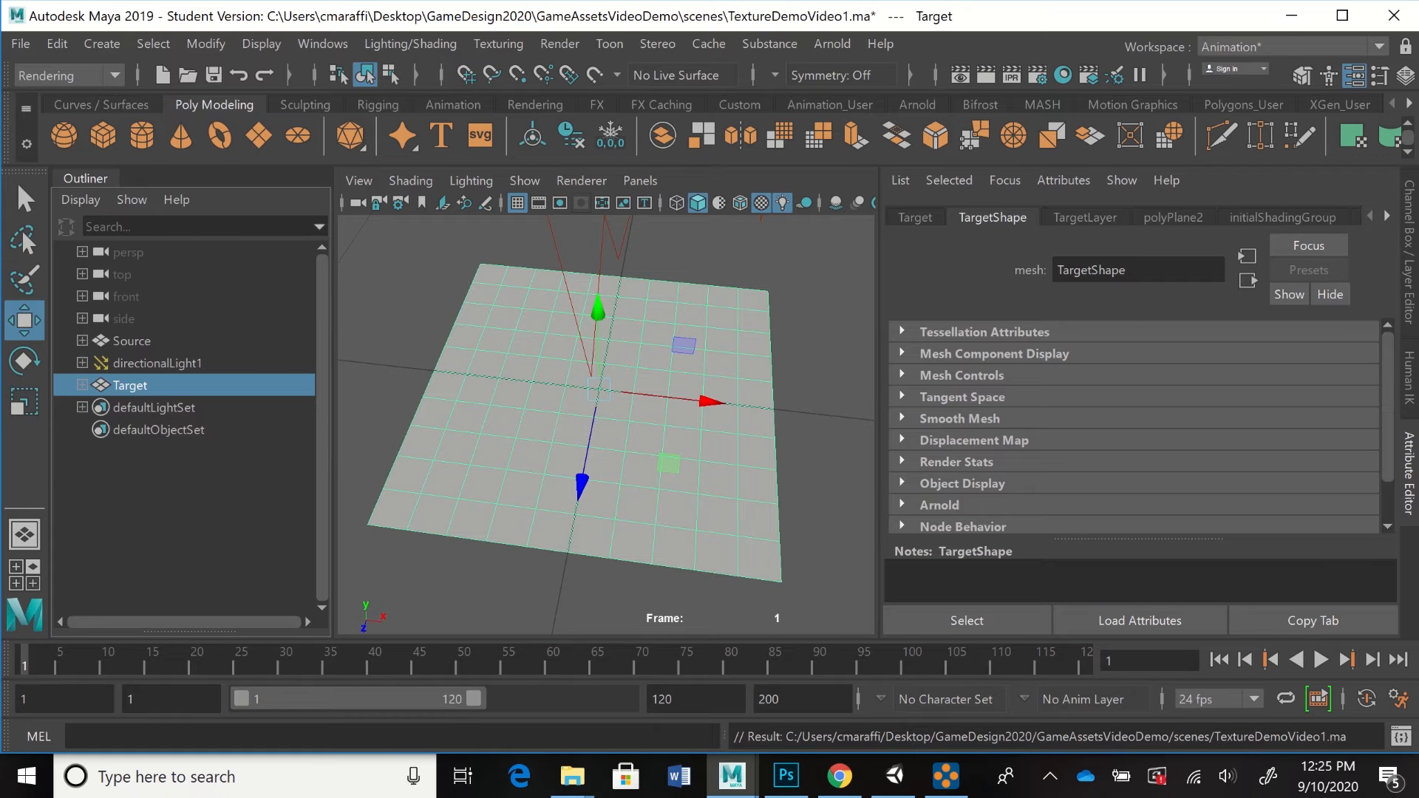
left_click(915, 218)
left_click(992, 217)
scroll(1134, 429, "down", 2)
scroll(1134, 429, "up", 2)
left_click(1085, 217)
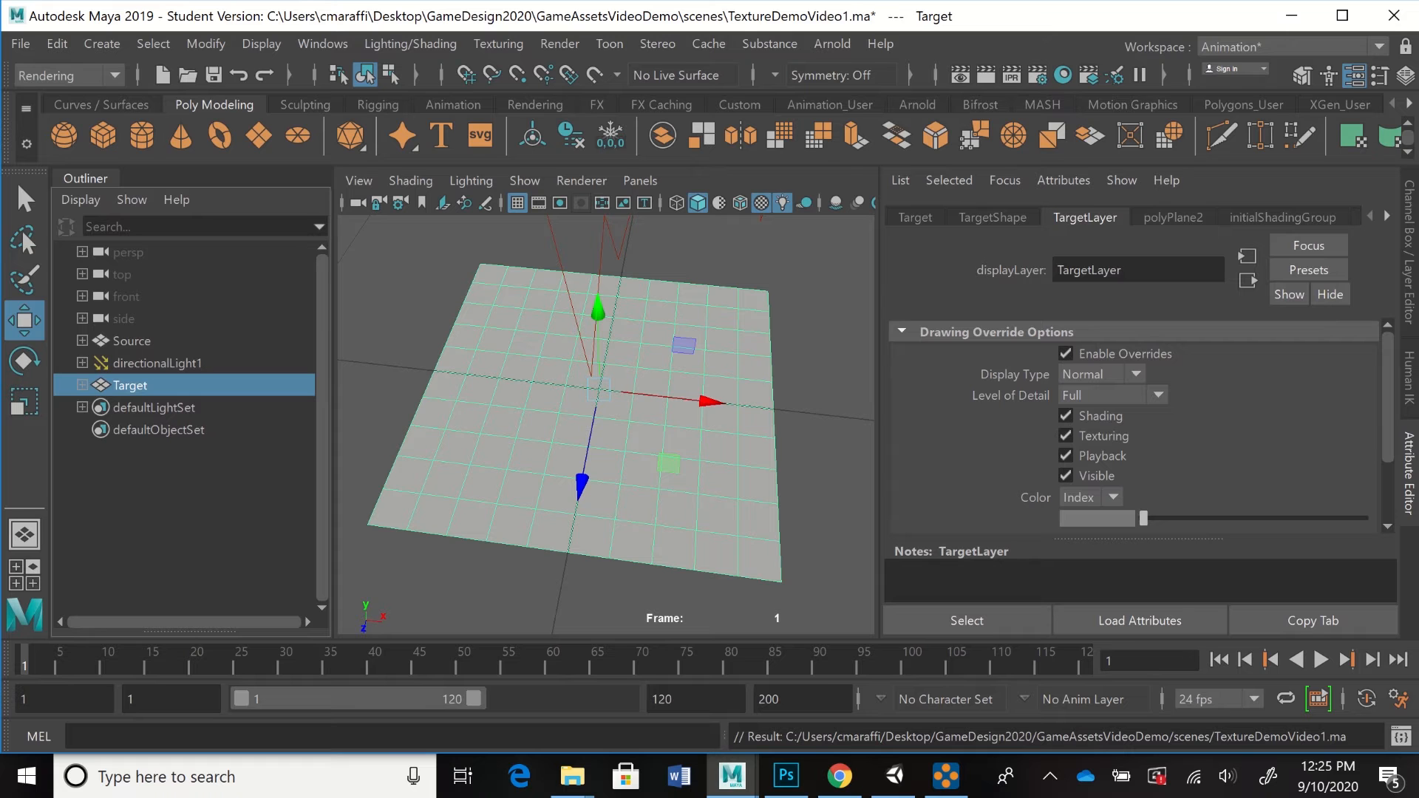
scroll(1134, 428, "down", 3)
scroll(1134, 429, "up", 3)
left_click(1173, 217)
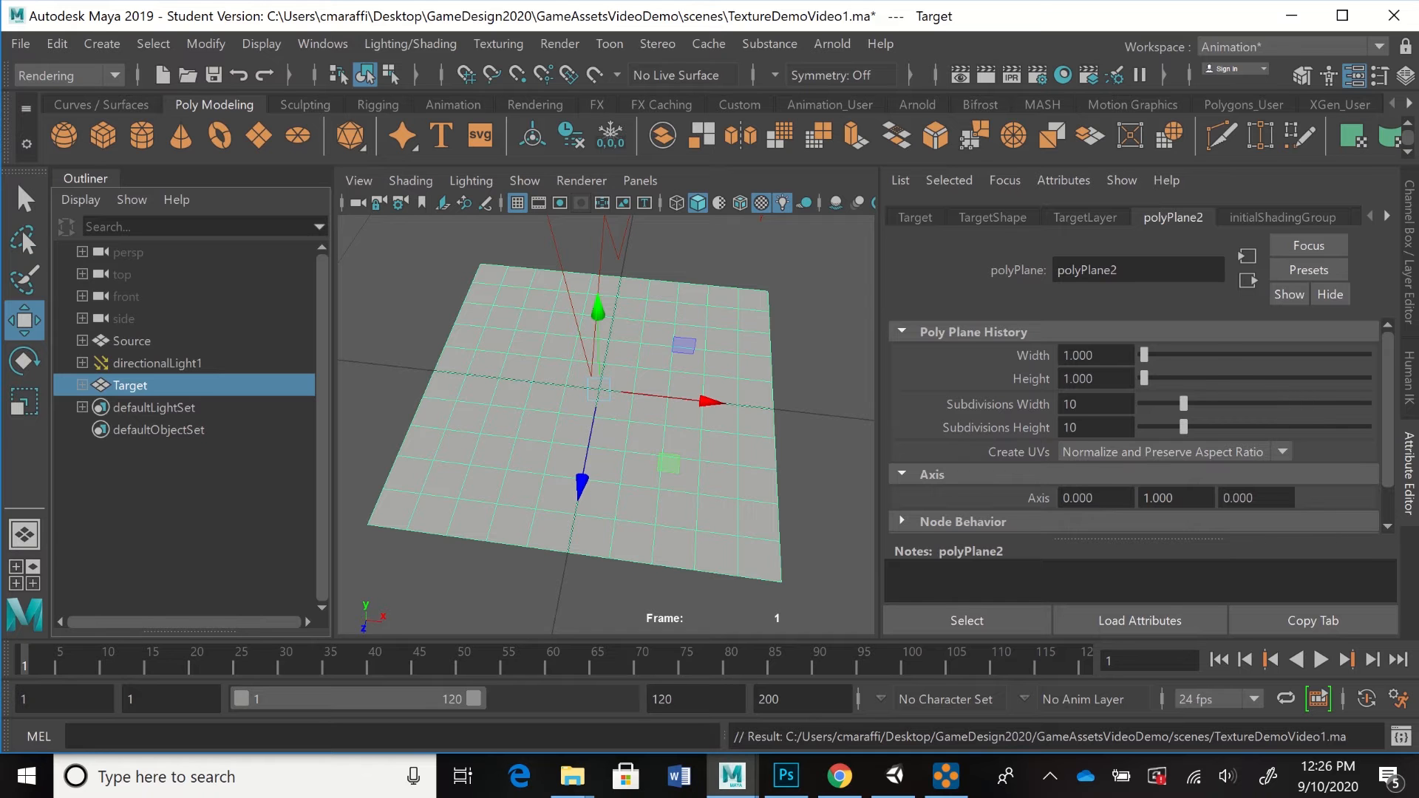
left_click(915, 217)
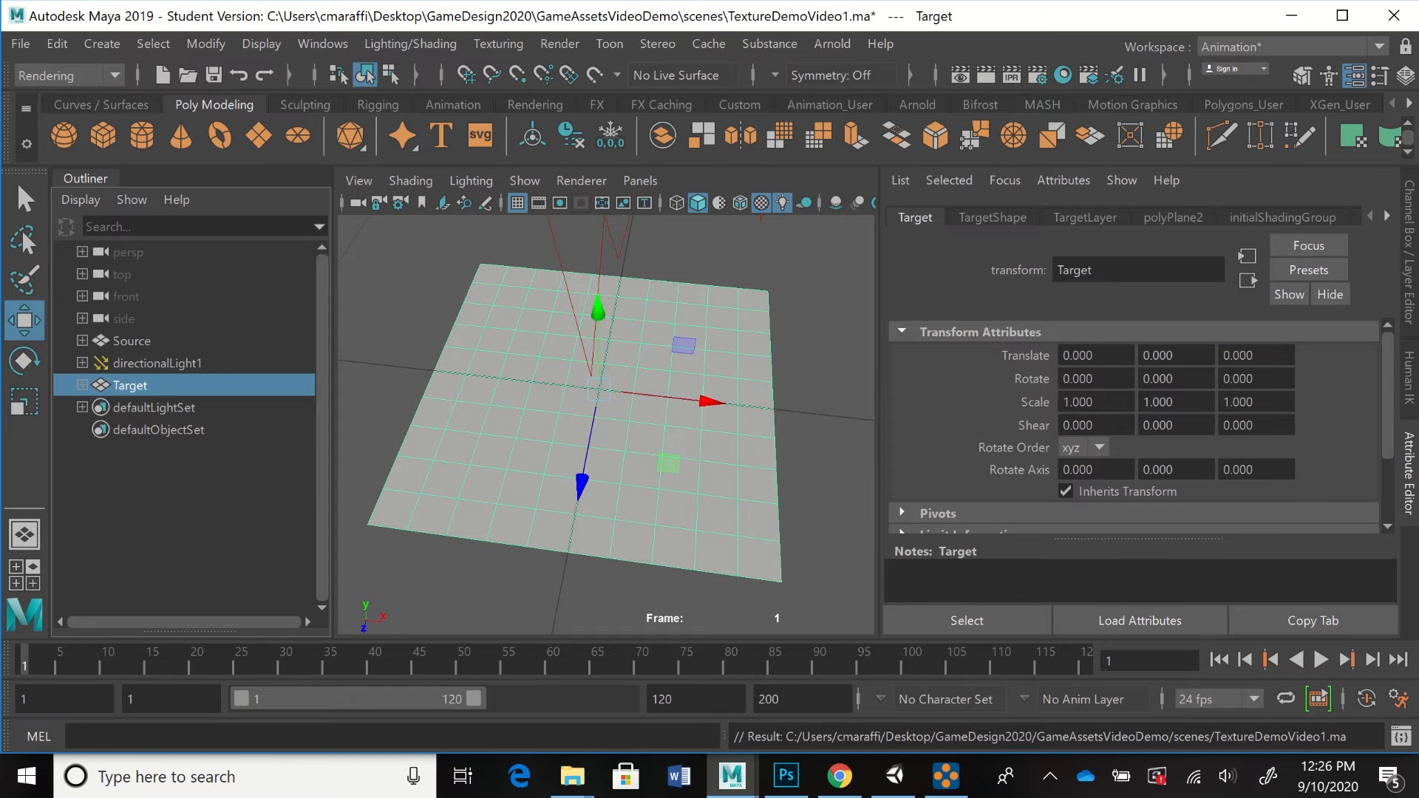
left_click(992, 218)
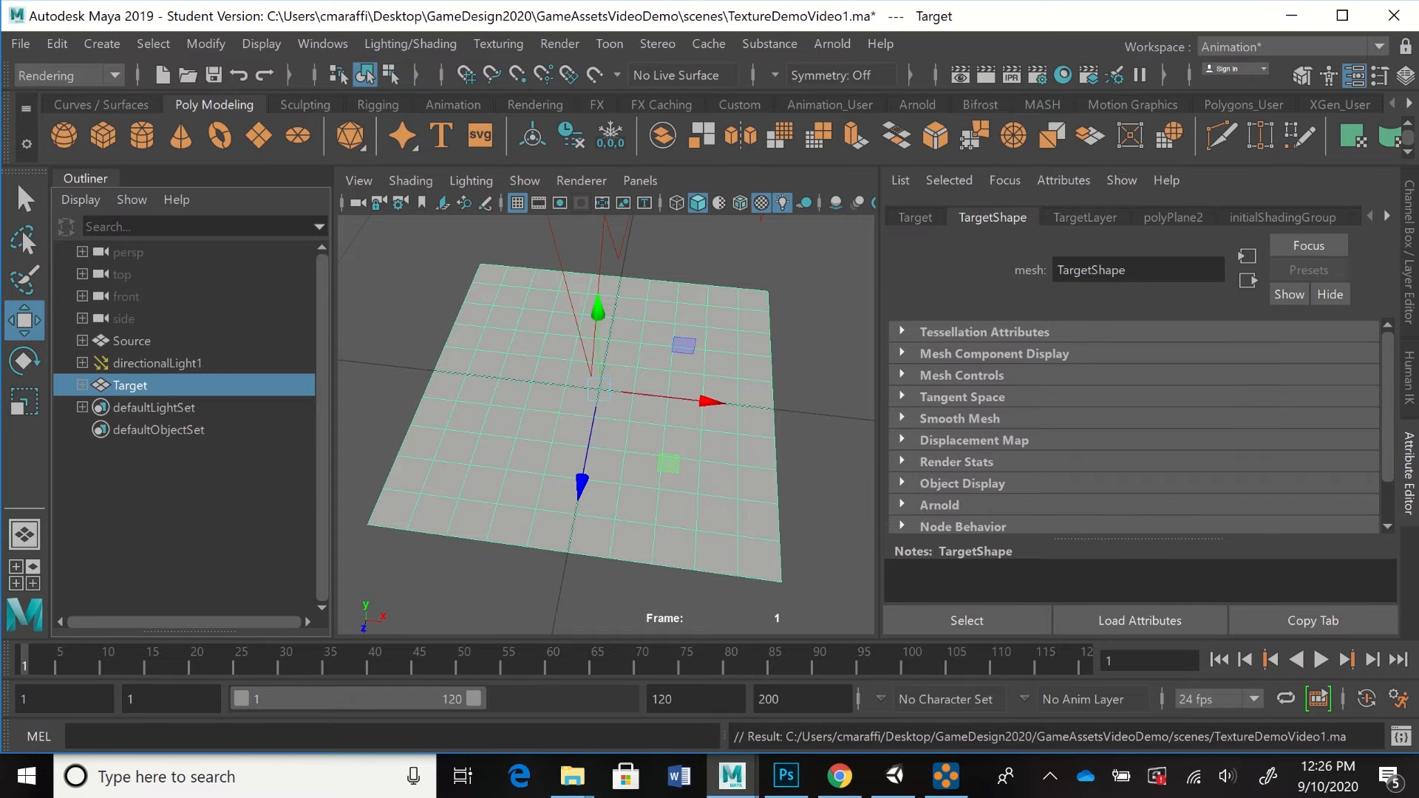
left_click(1085, 218)
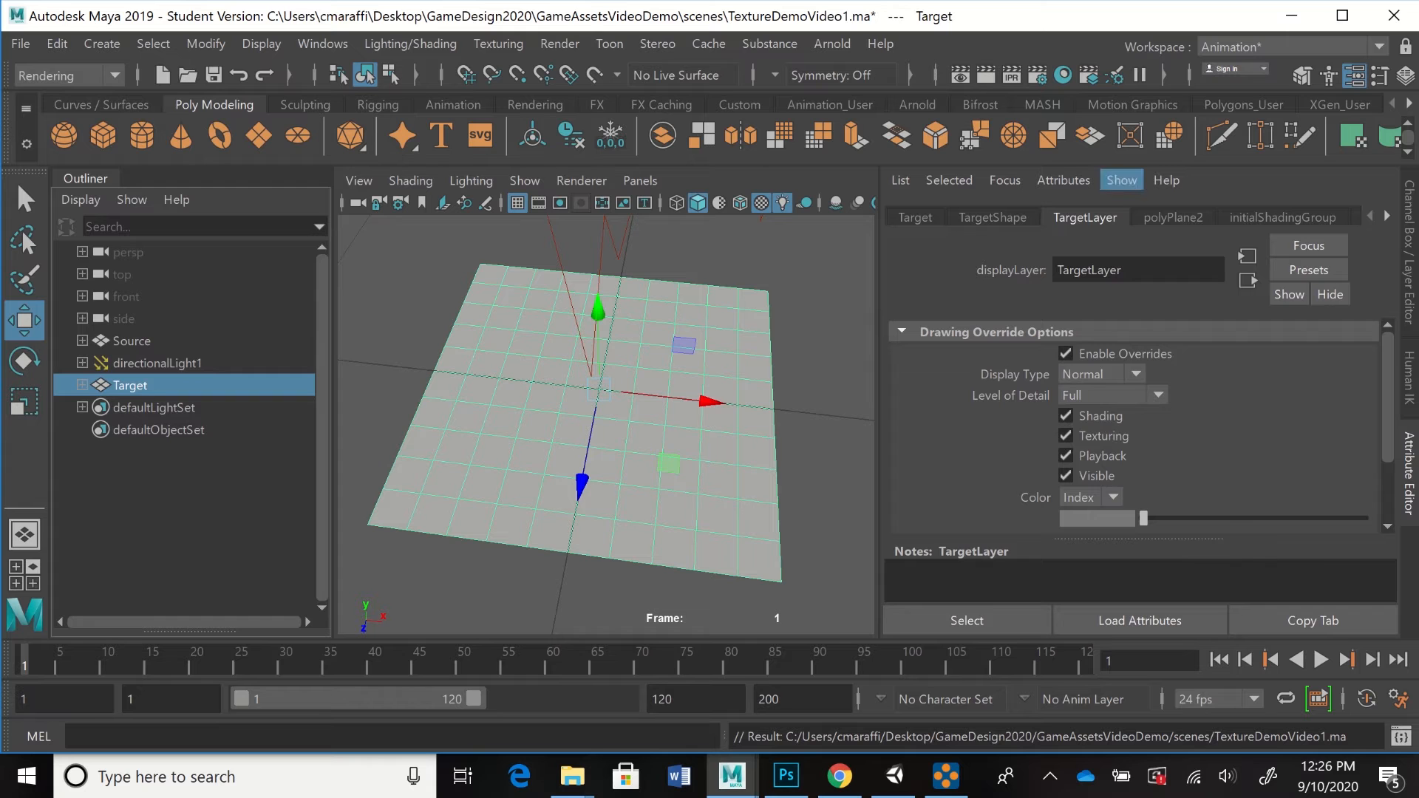
- Set the Target plane's Subdivisions Width and Subdivisions Height to 1 and make SourceLayer visible again
left_click(1173, 217)
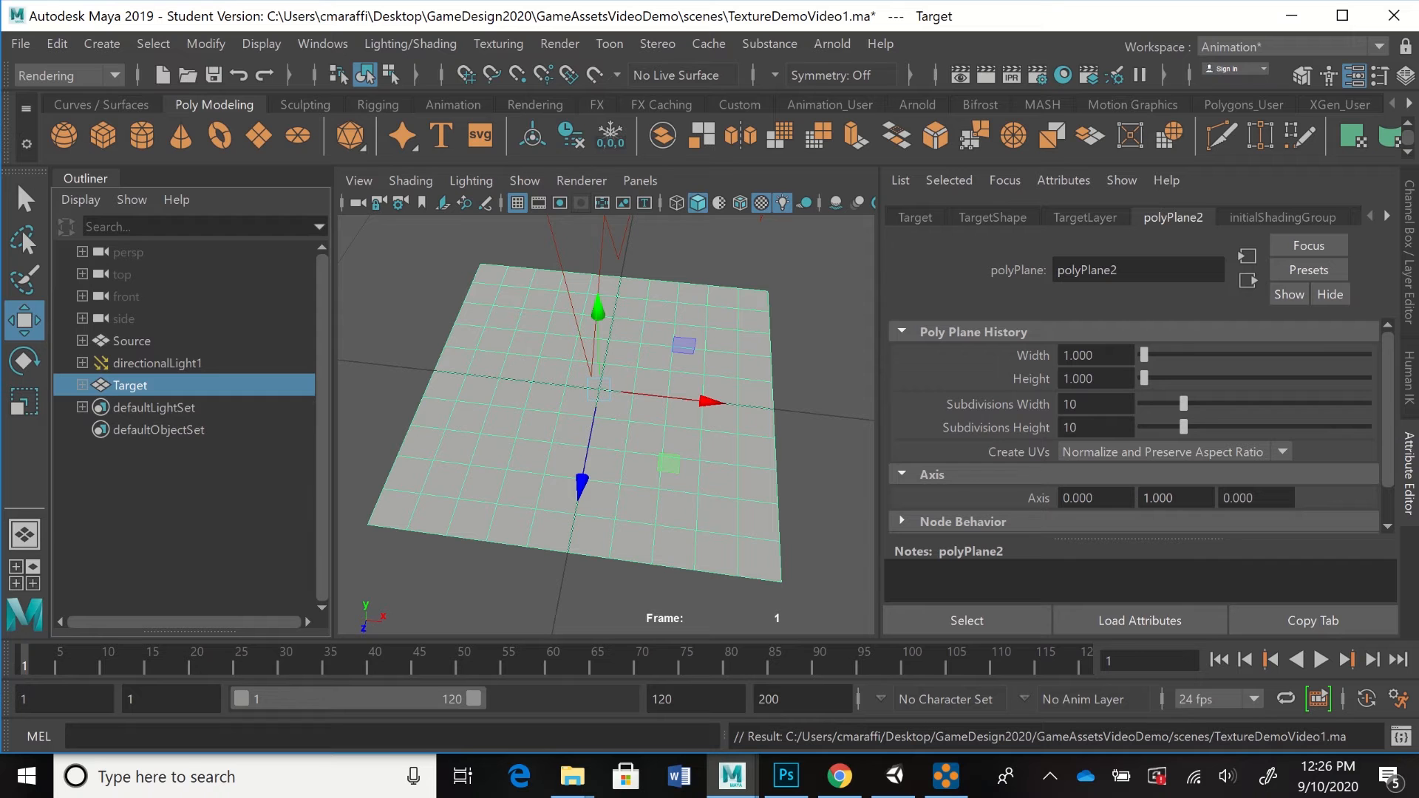
left_click_drag(1184, 403, 1142, 427)
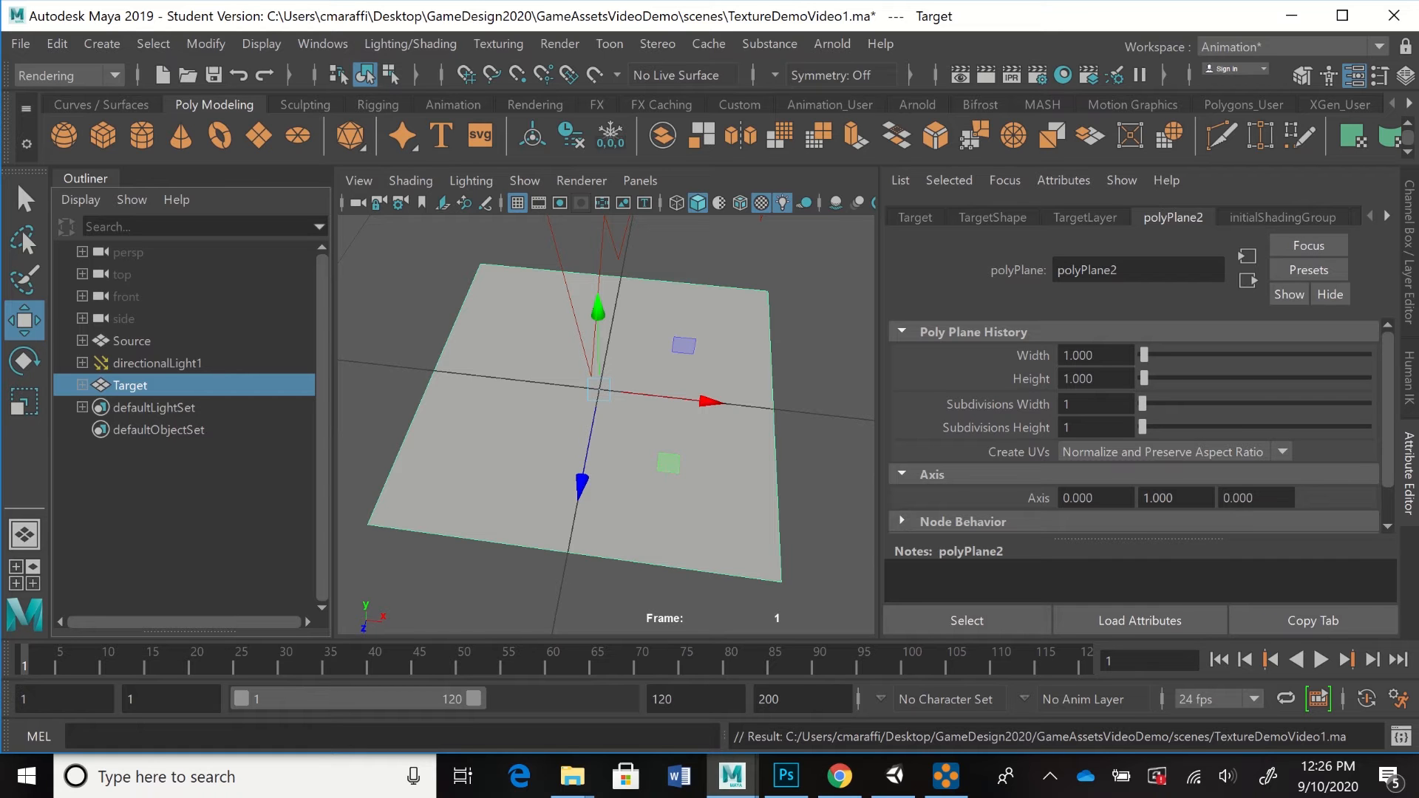
left_click(1386, 217)
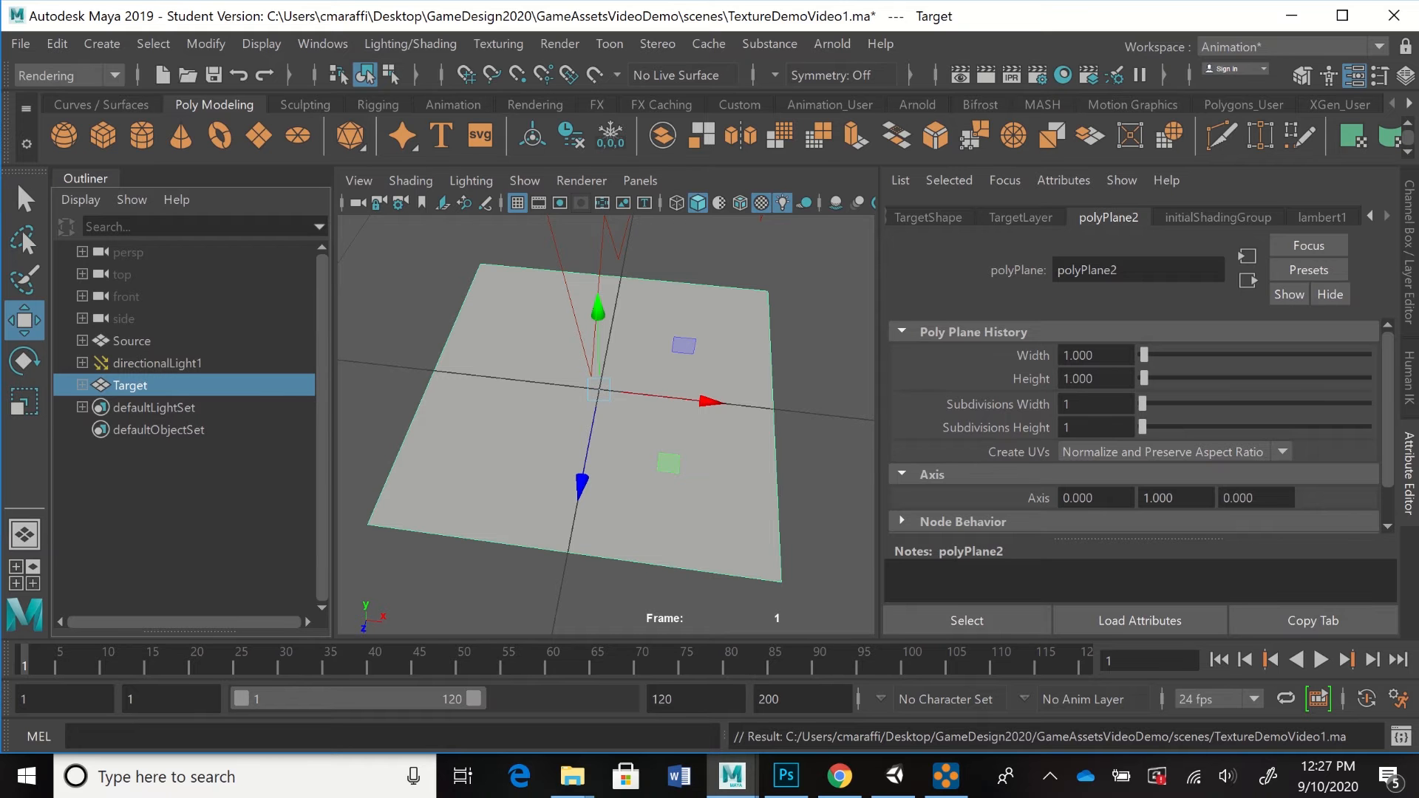
key("ctrl+a")
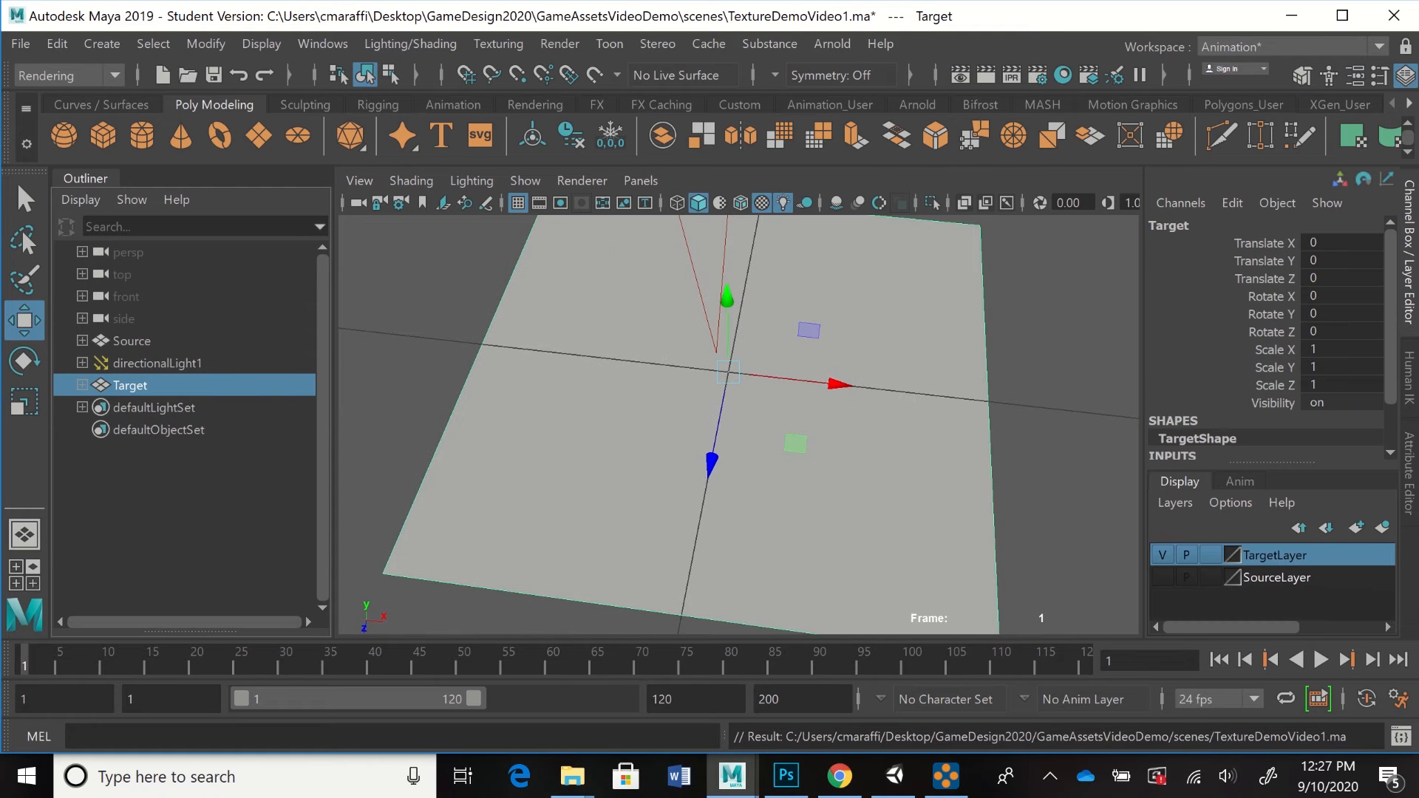
left_click(1163, 577)
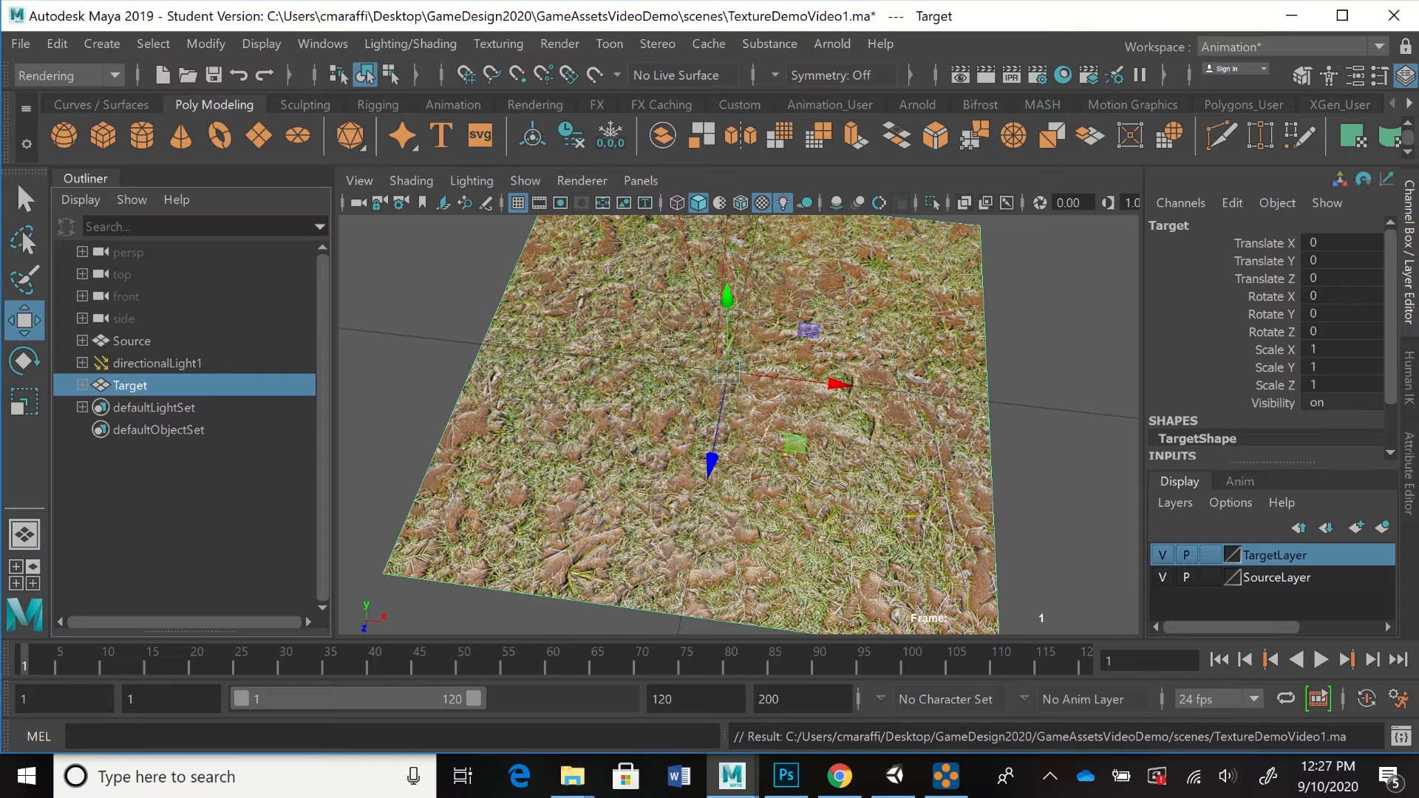
left_click(114, 75)
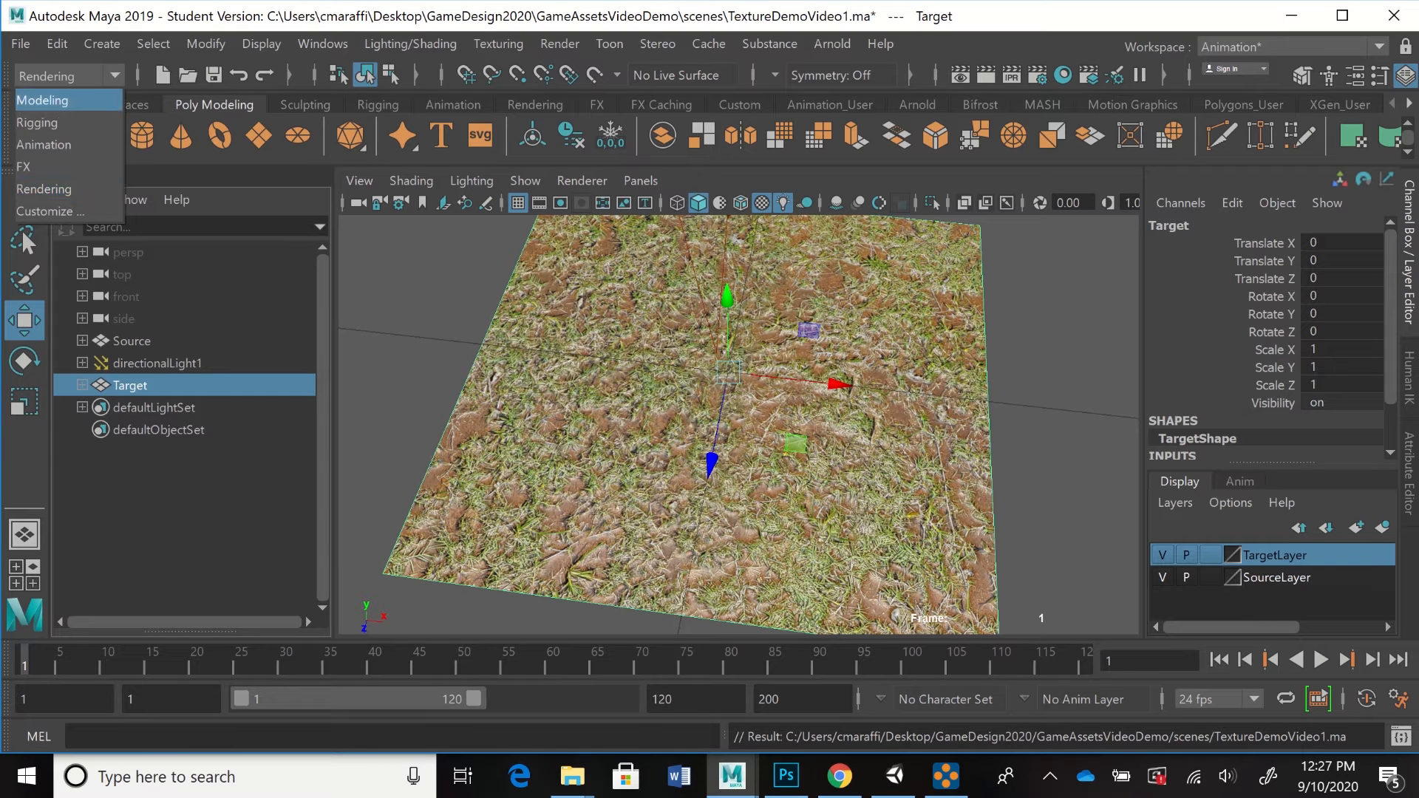
left_click(42, 100)
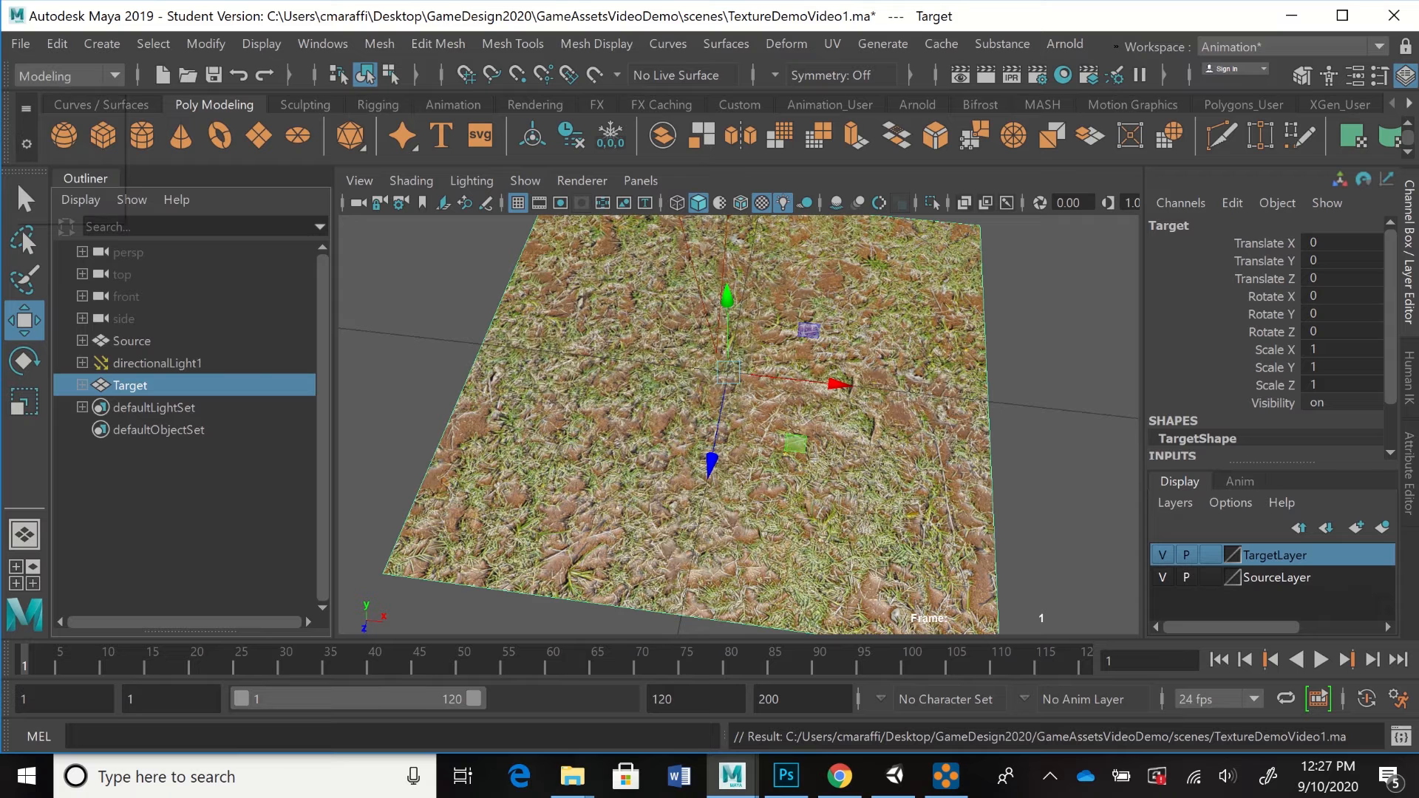
left_click(59, 76)
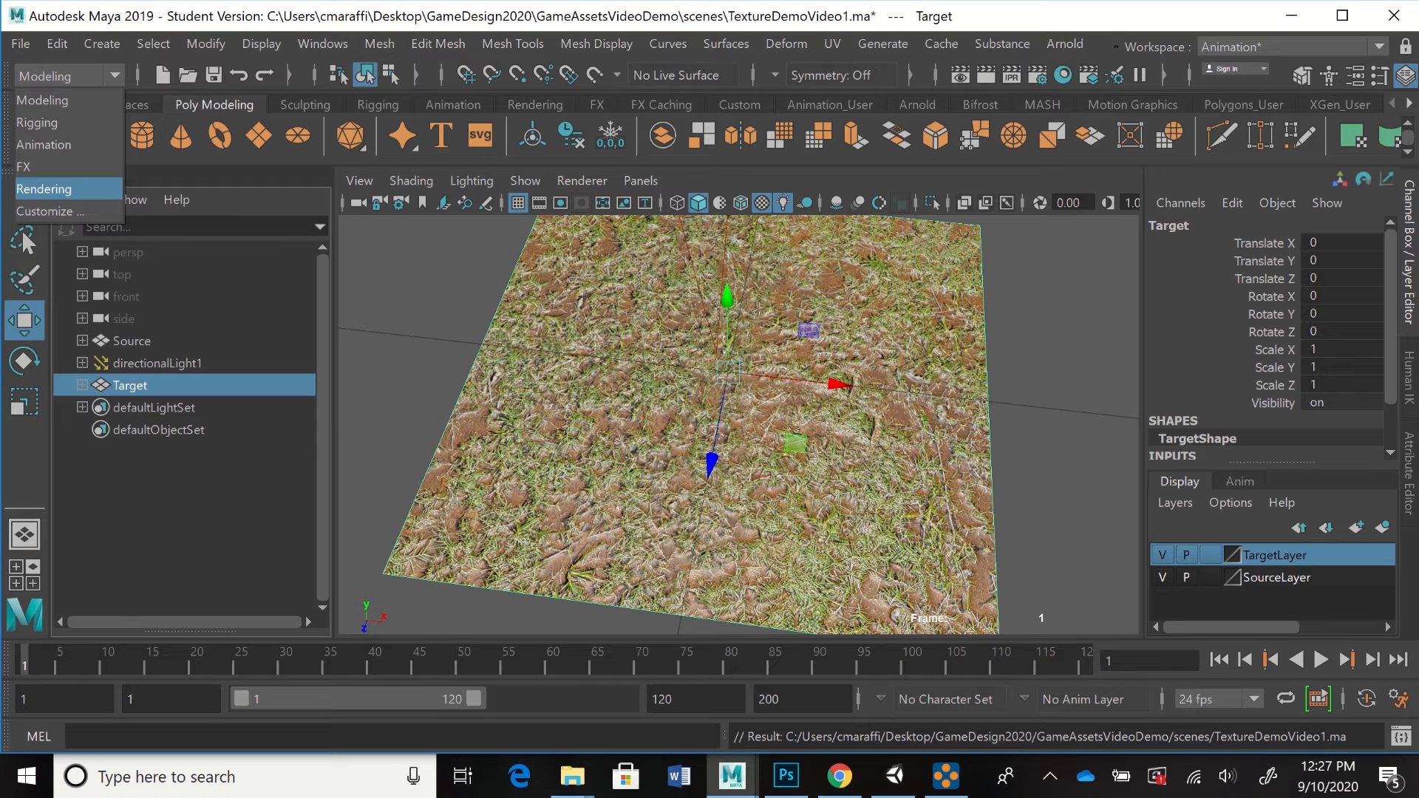
left_click(43, 188)
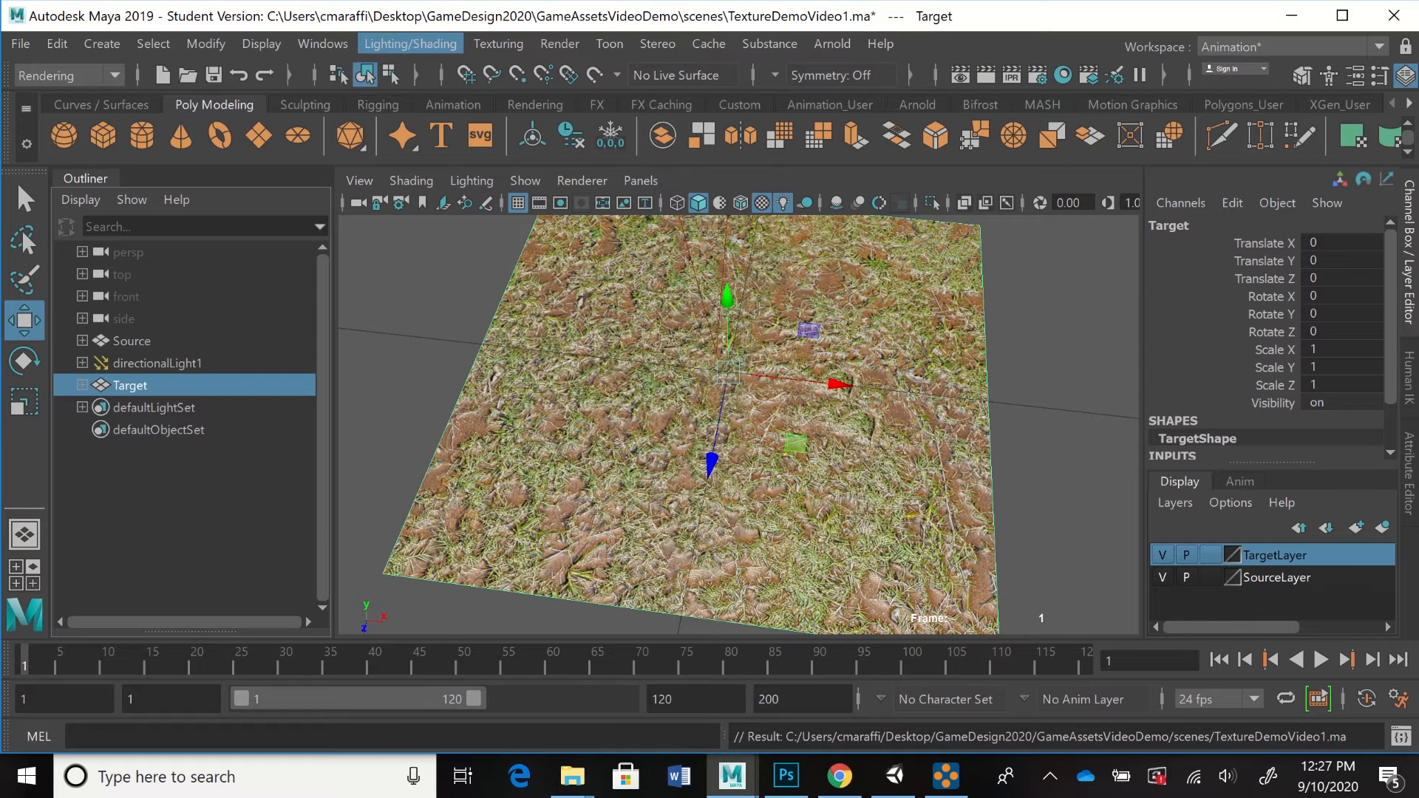
- Open Transfer Maps for the Target plane and remove the existing normal map from the output maps
left_click(410, 44)
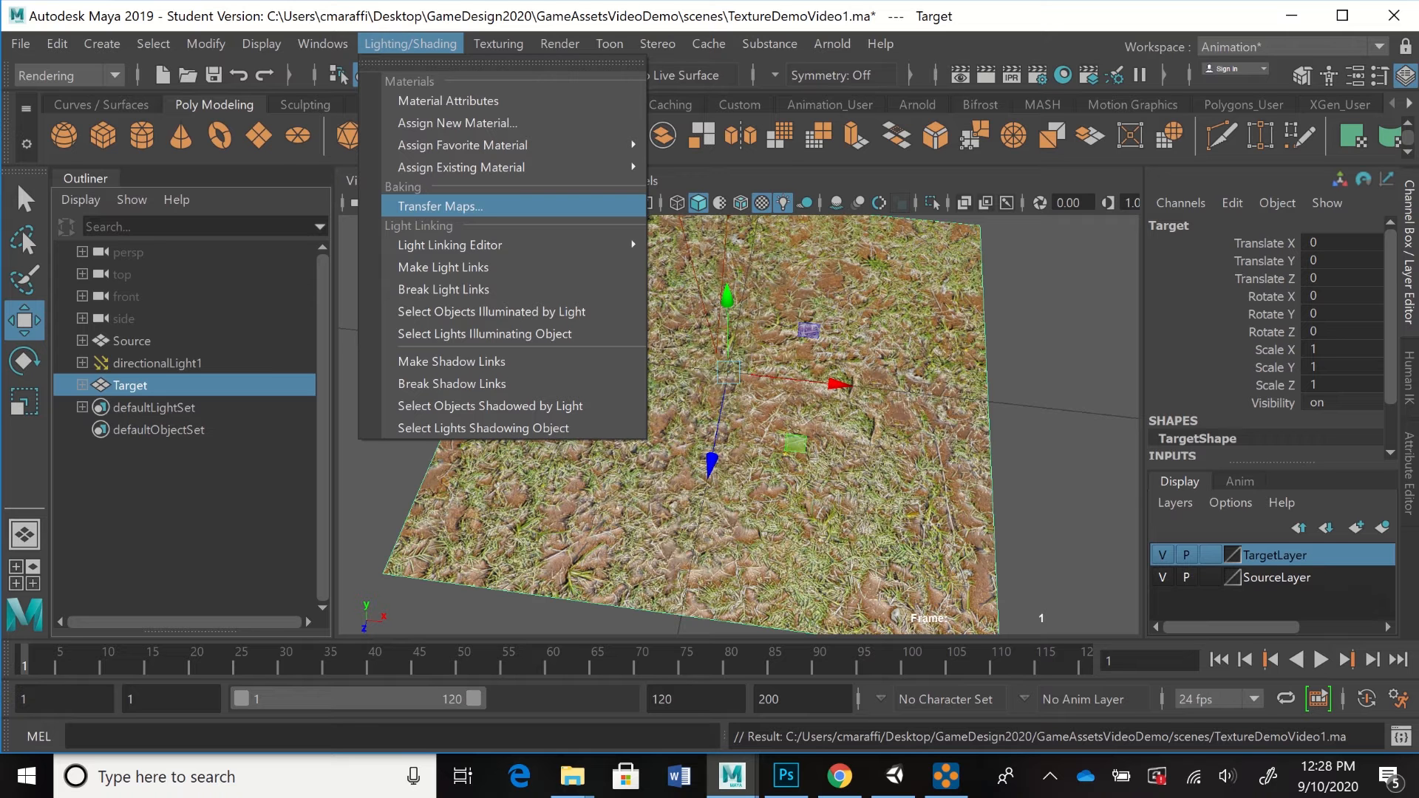
left_click(440, 206)
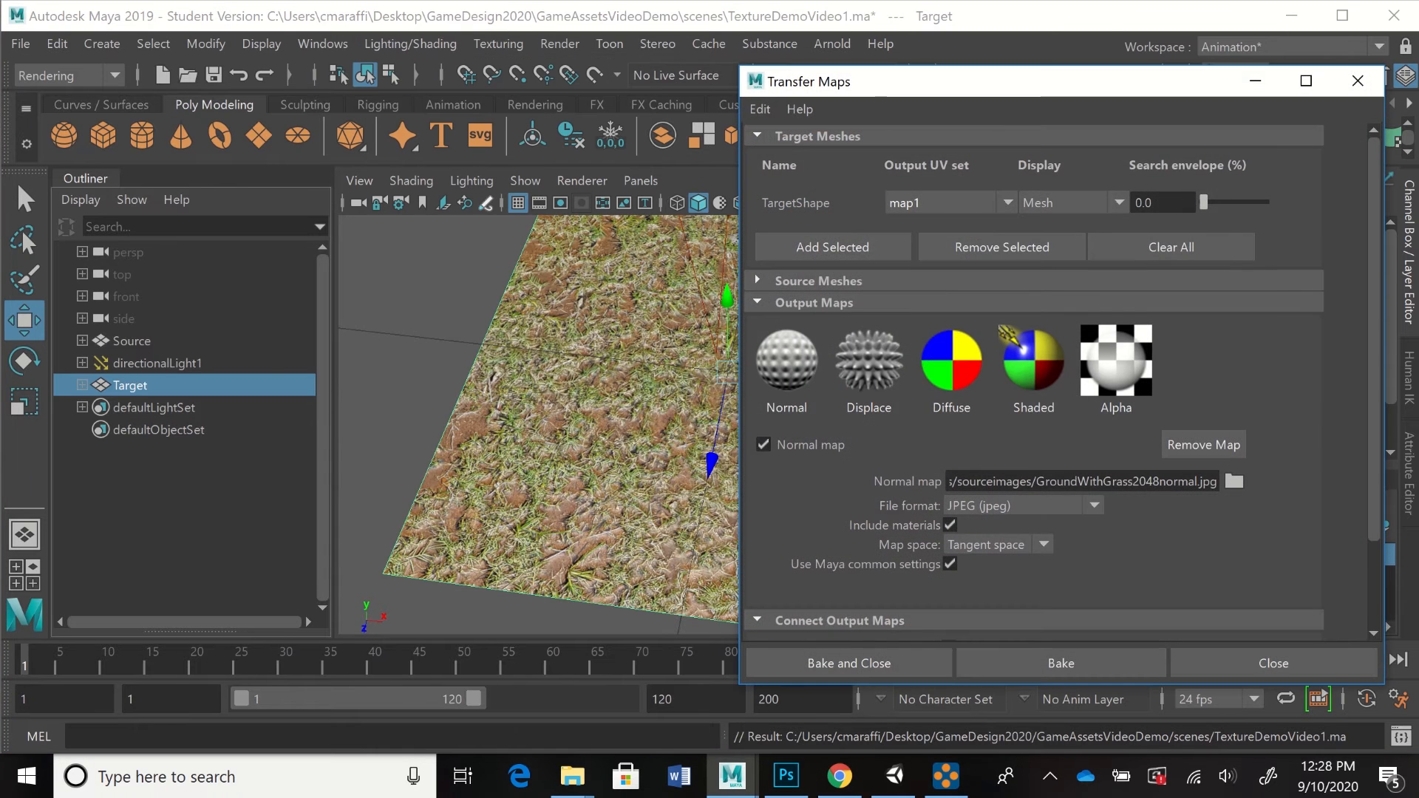
left_click_drag(991, 81, 863, 54)
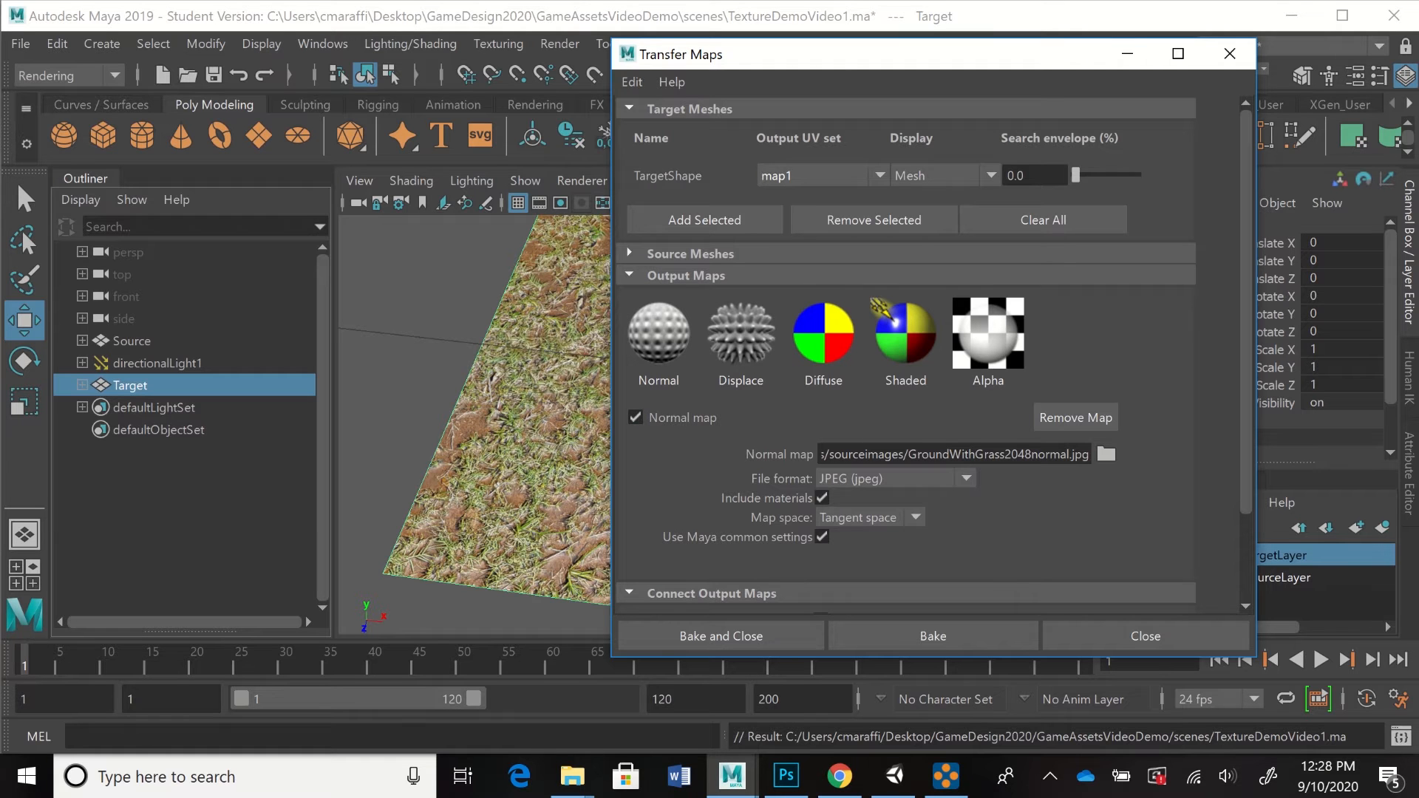
scroll(1076, 321, "down", 2)
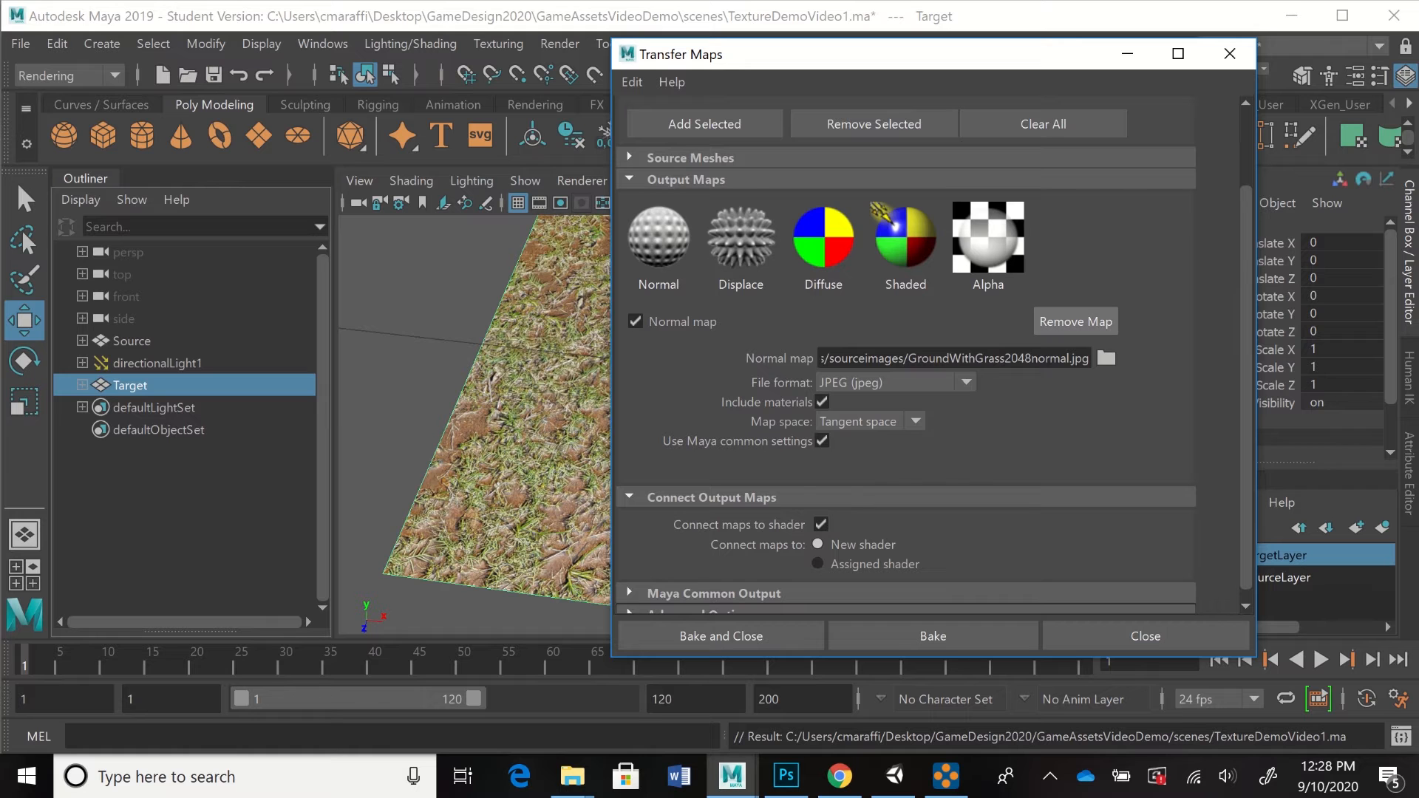
left_click(1075, 321)
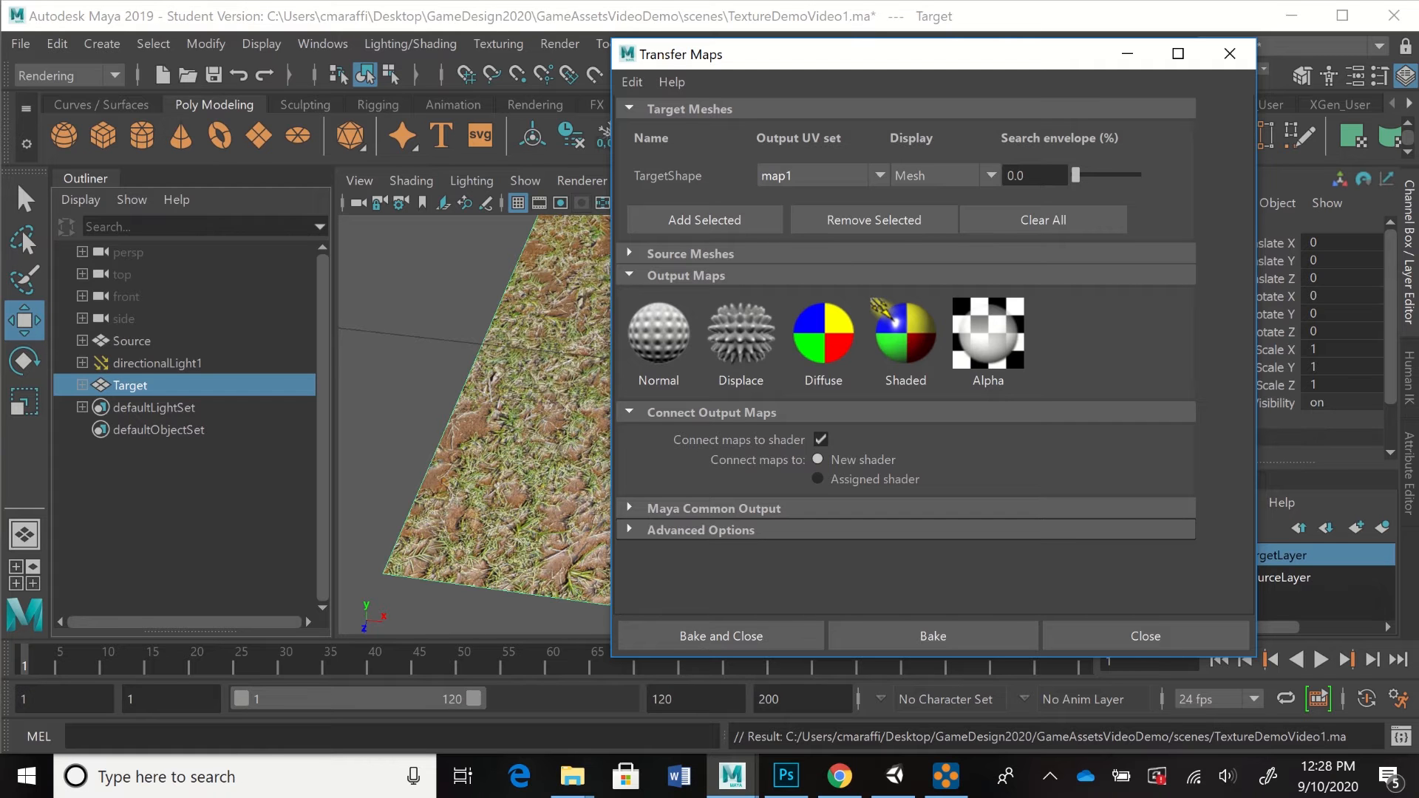
- Add the Source plane to the source meshes in Transfer Maps and reselect the Target plane
left_click(131, 342)
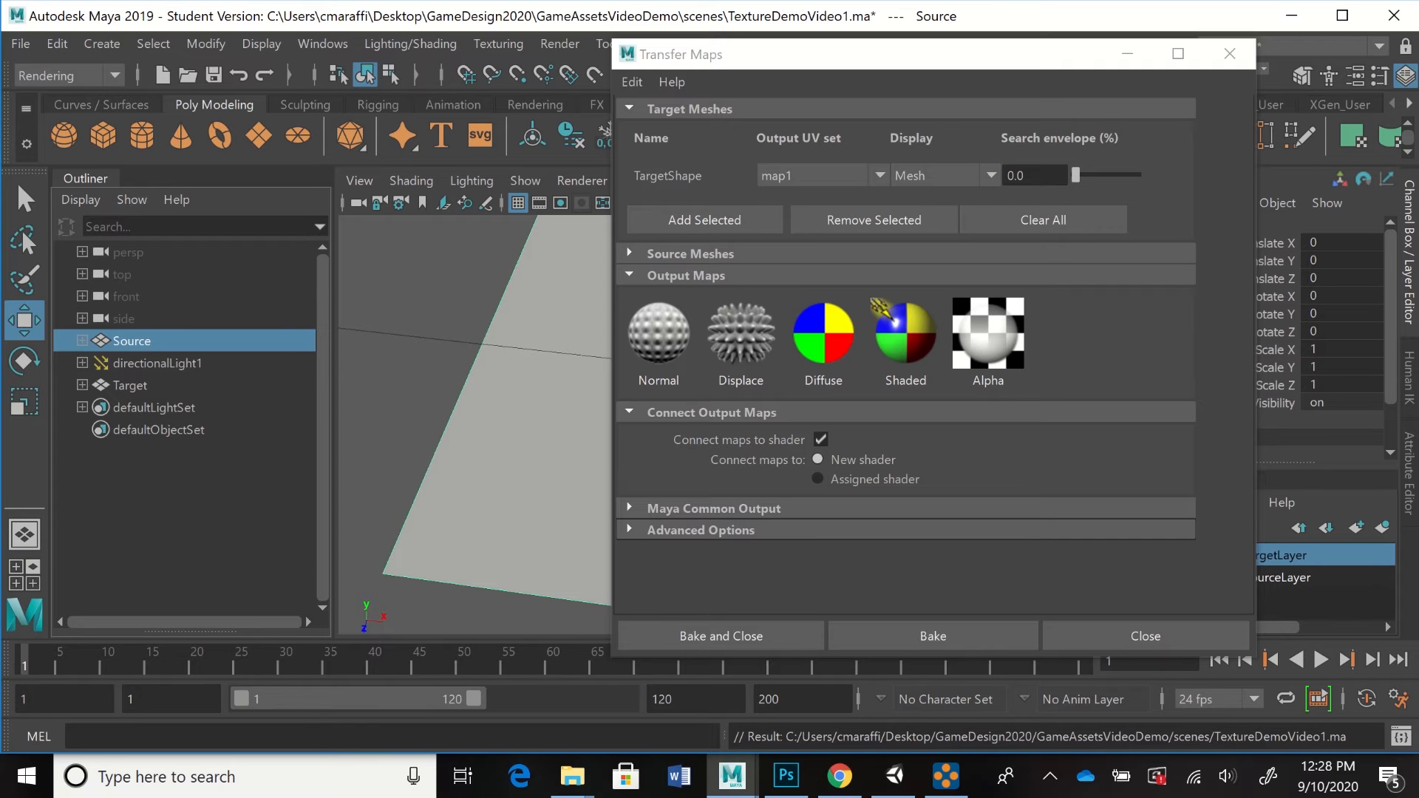
left_click(630, 254)
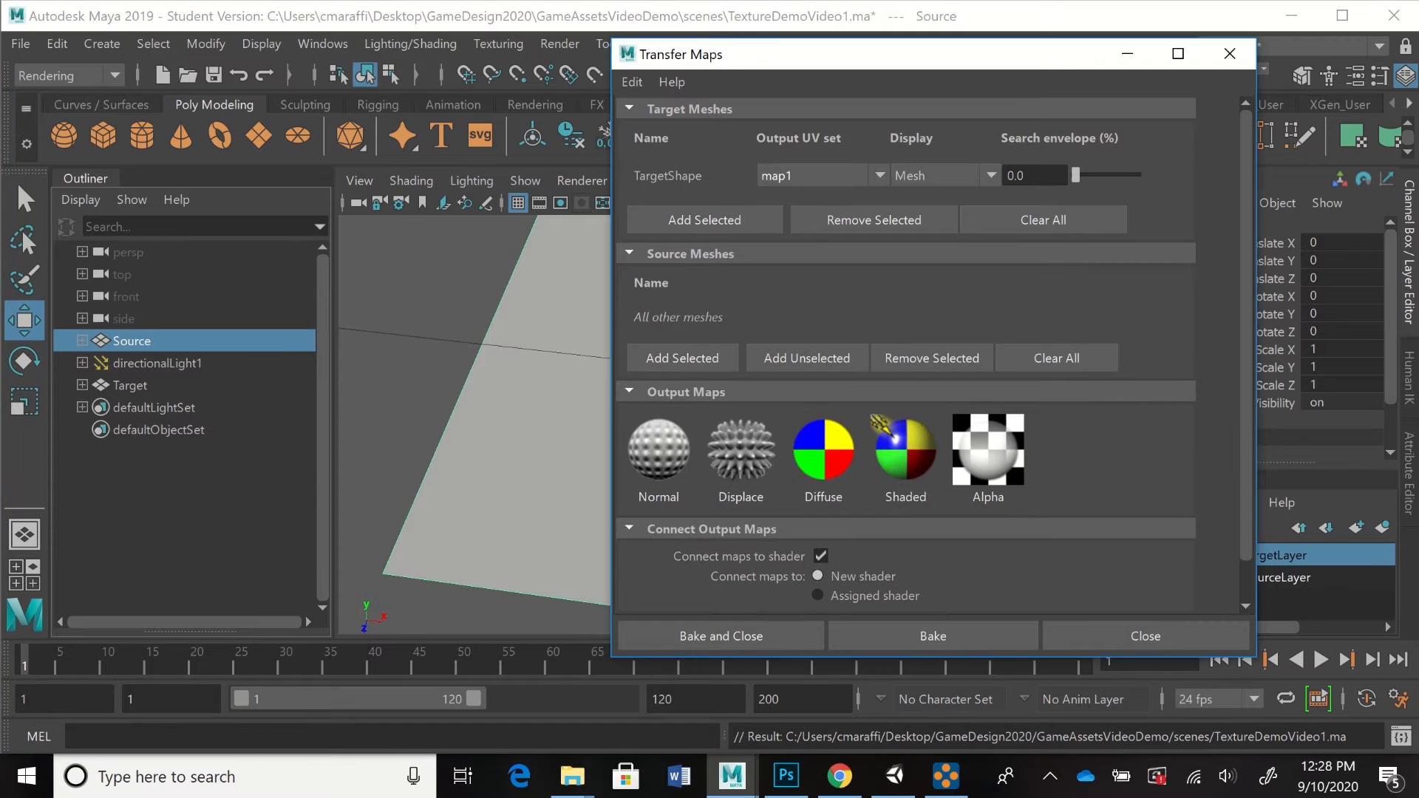
left_click(630, 253)
left_click(630, 254)
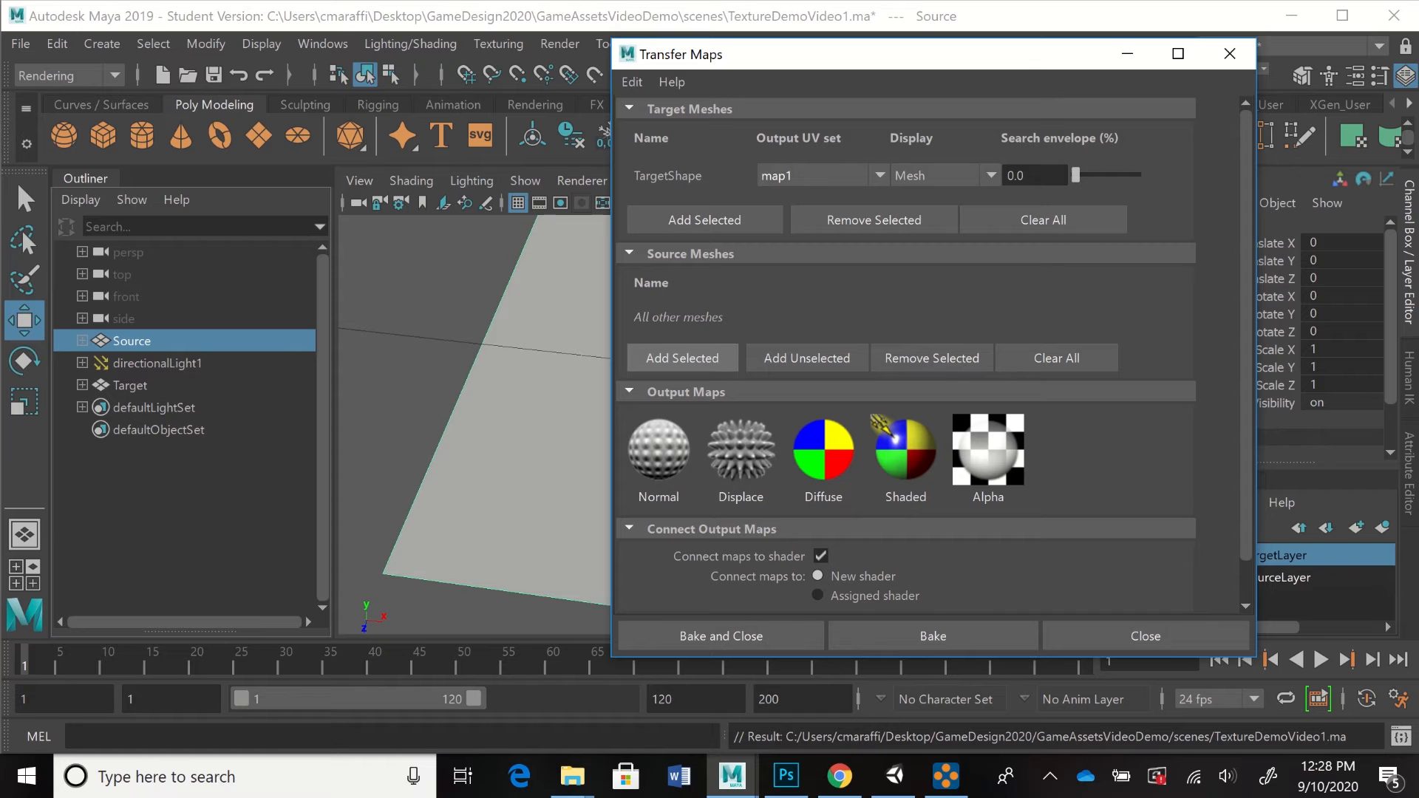
left_click(682, 358)
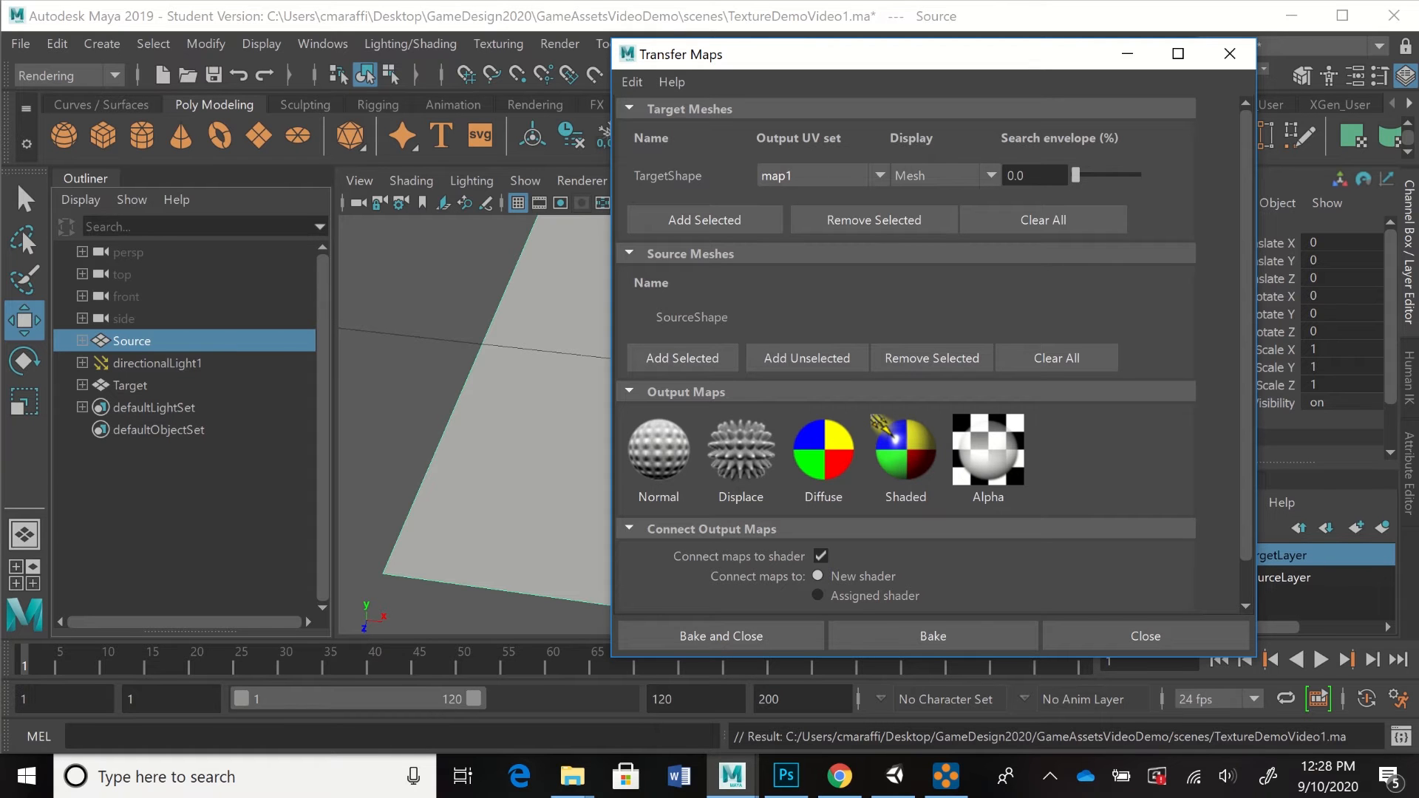
left_click(130, 385)
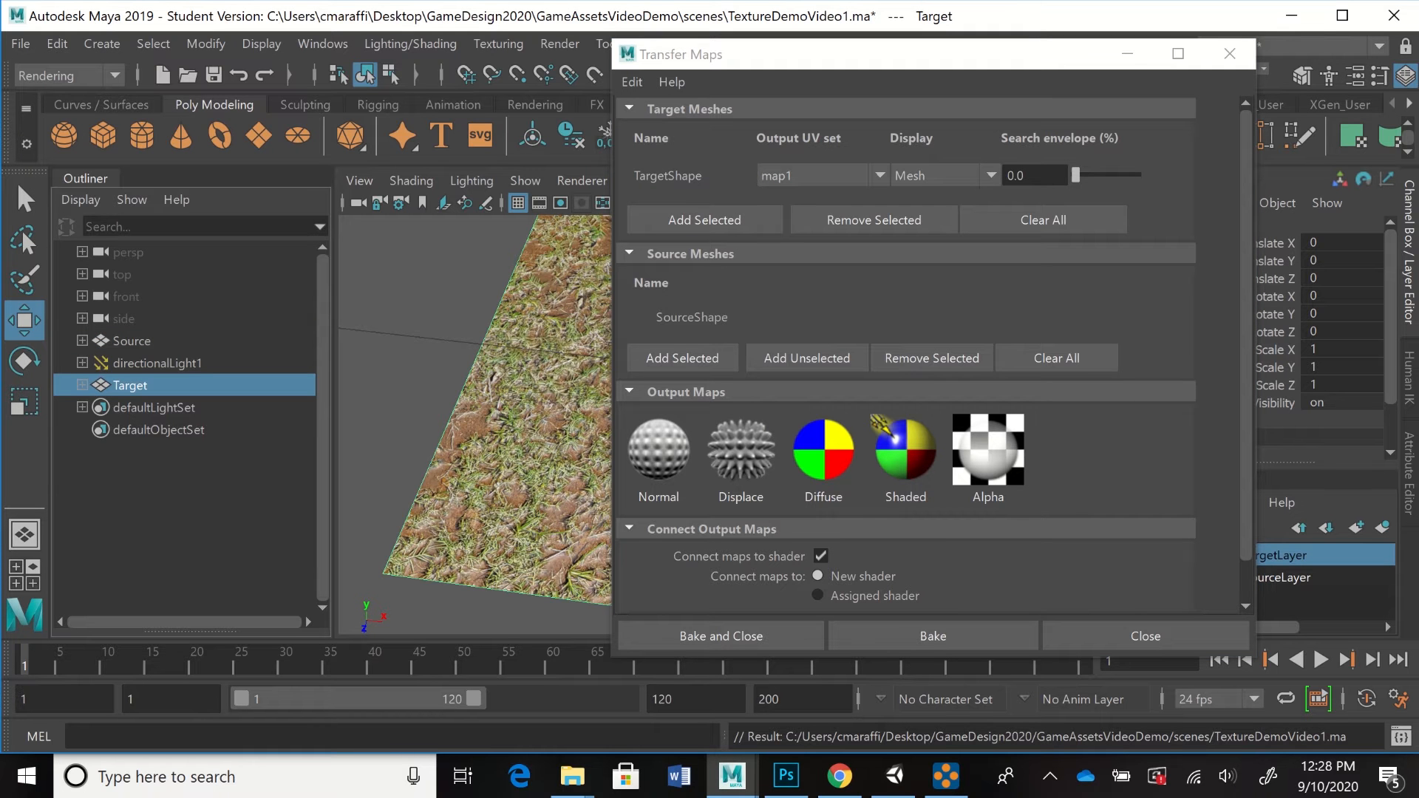
- Add the Target plane to the target meshes and add a normal map to the output maps
left_click(704, 220)
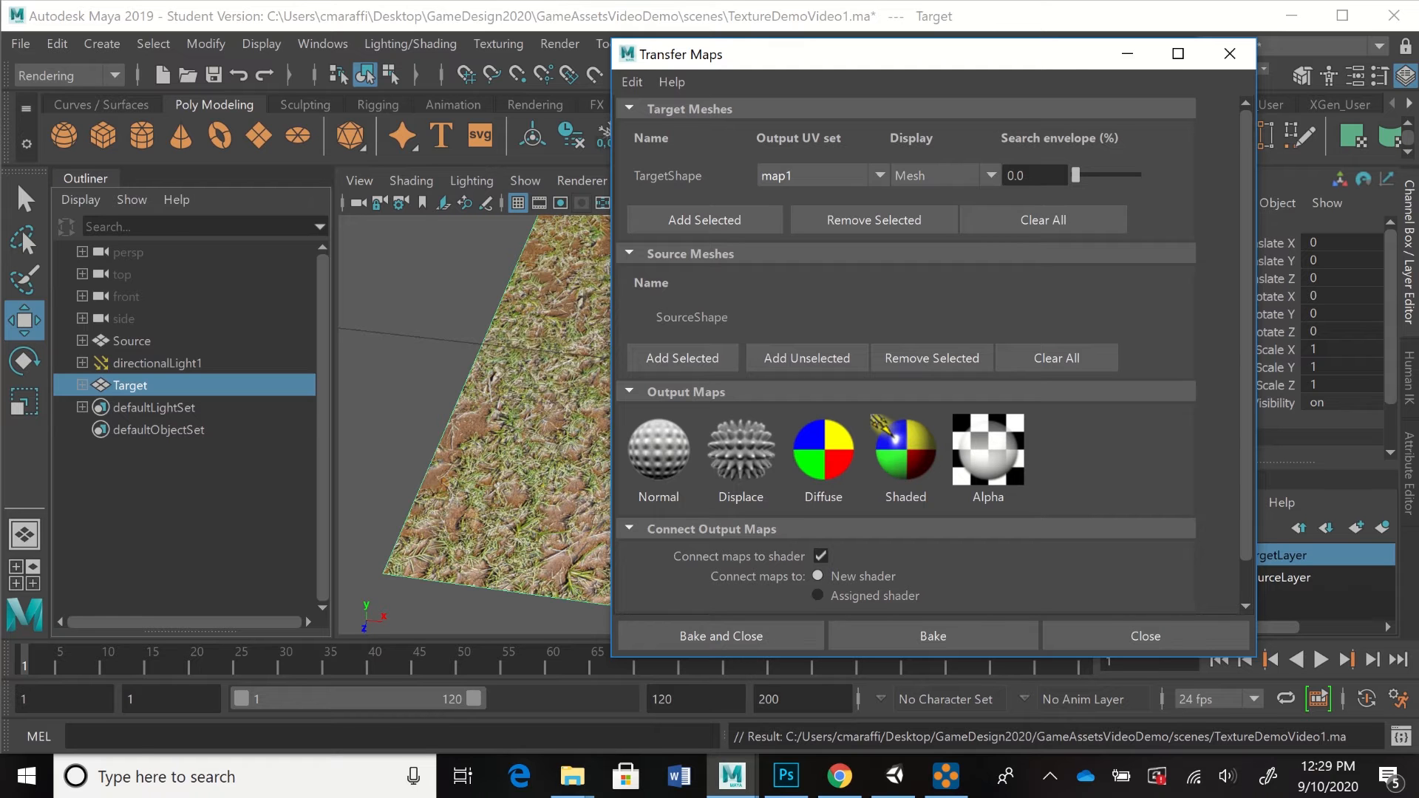
scroll(934, 353, "down", 1)
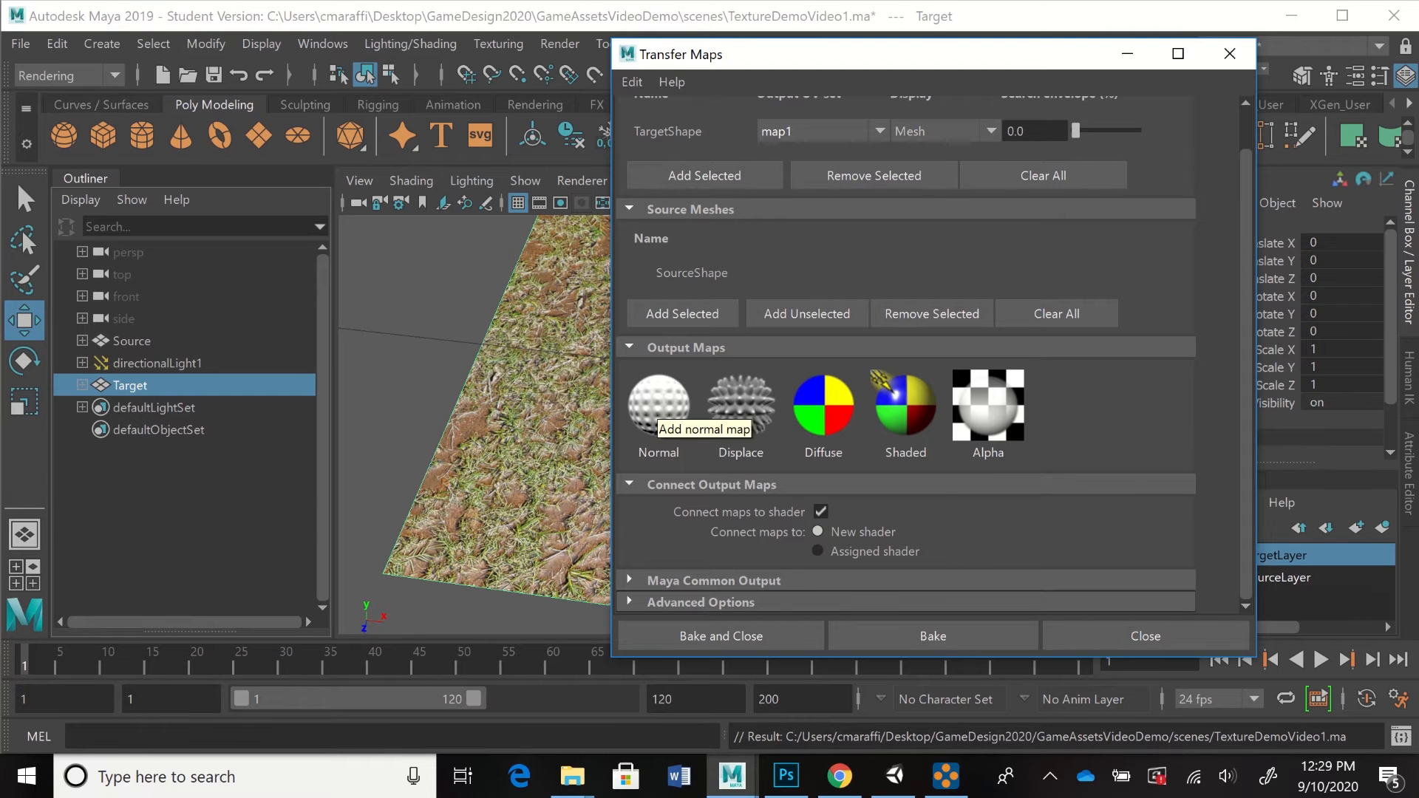
left_click(658, 407)
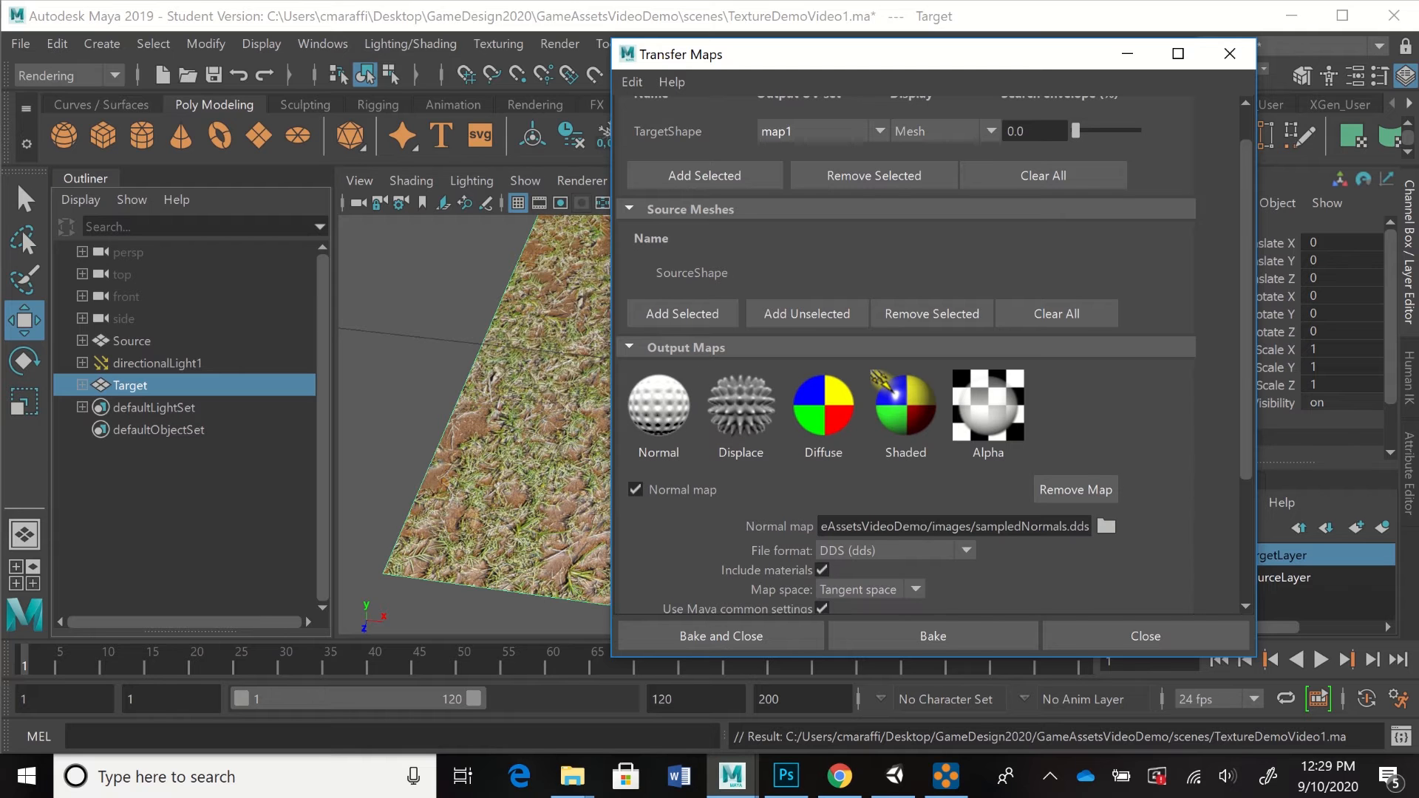
- Set the normal map's output file to GroundWithGrass2048normal in JPEG format in the project's sourceimages folder
scroll(932, 355, "down", 3)
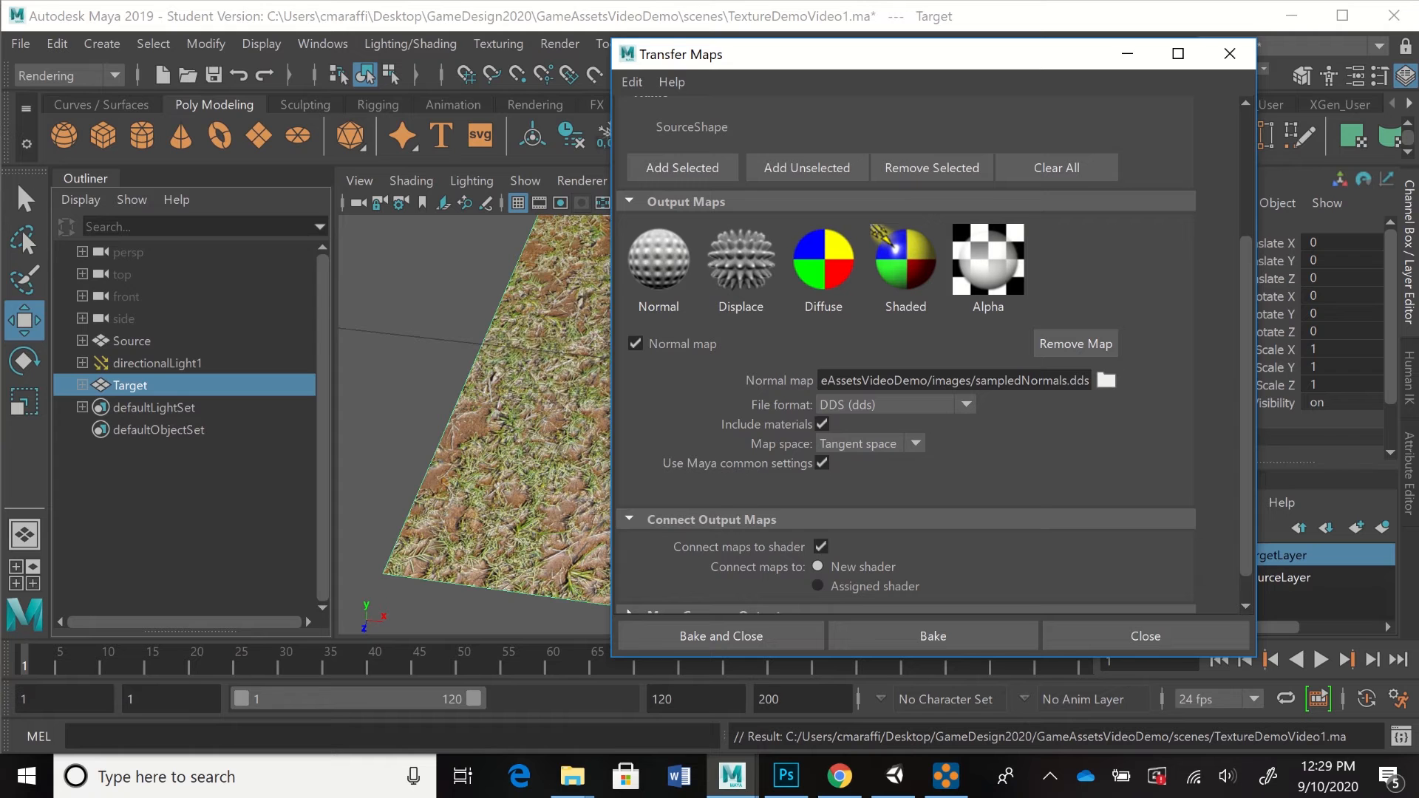
left_click(1107, 380)
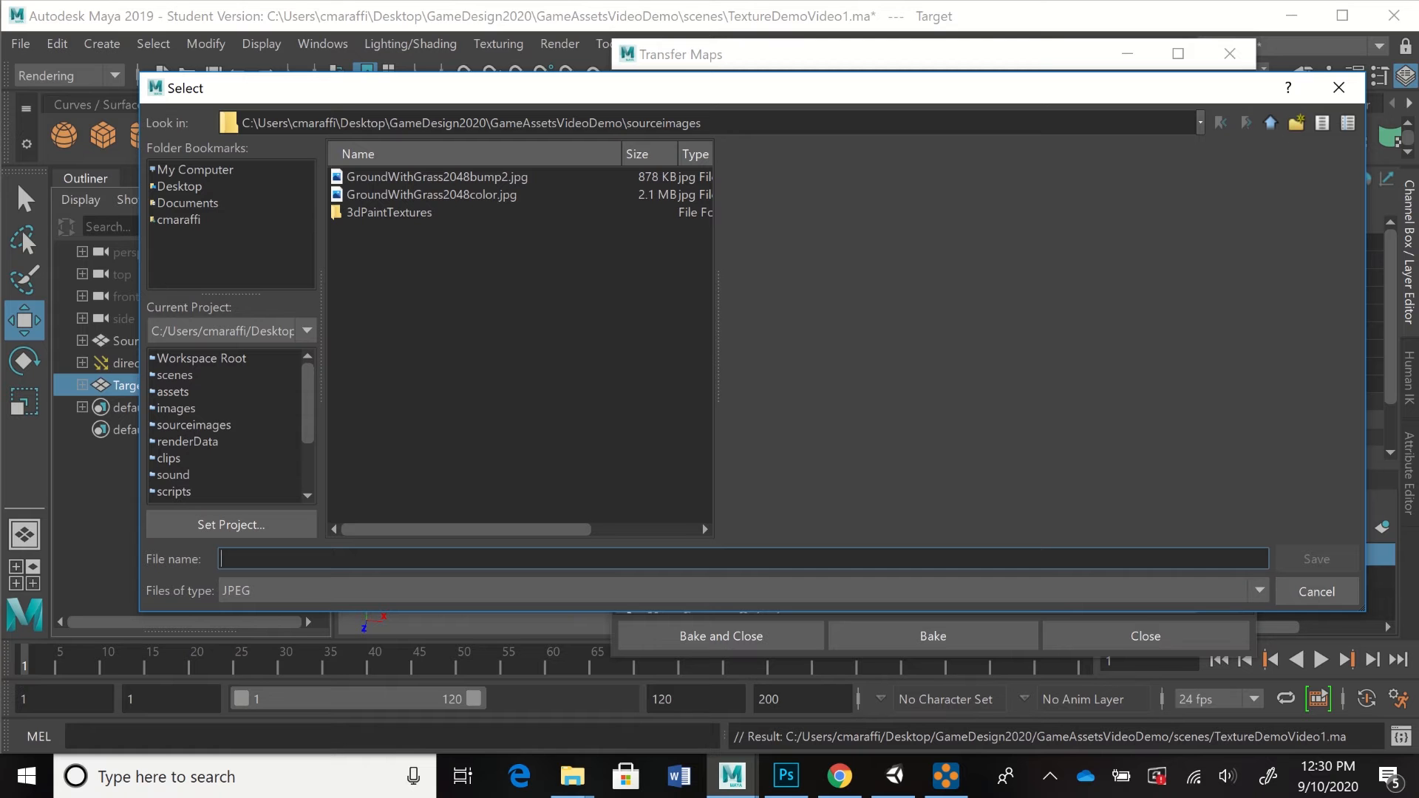
left_click(432, 196)
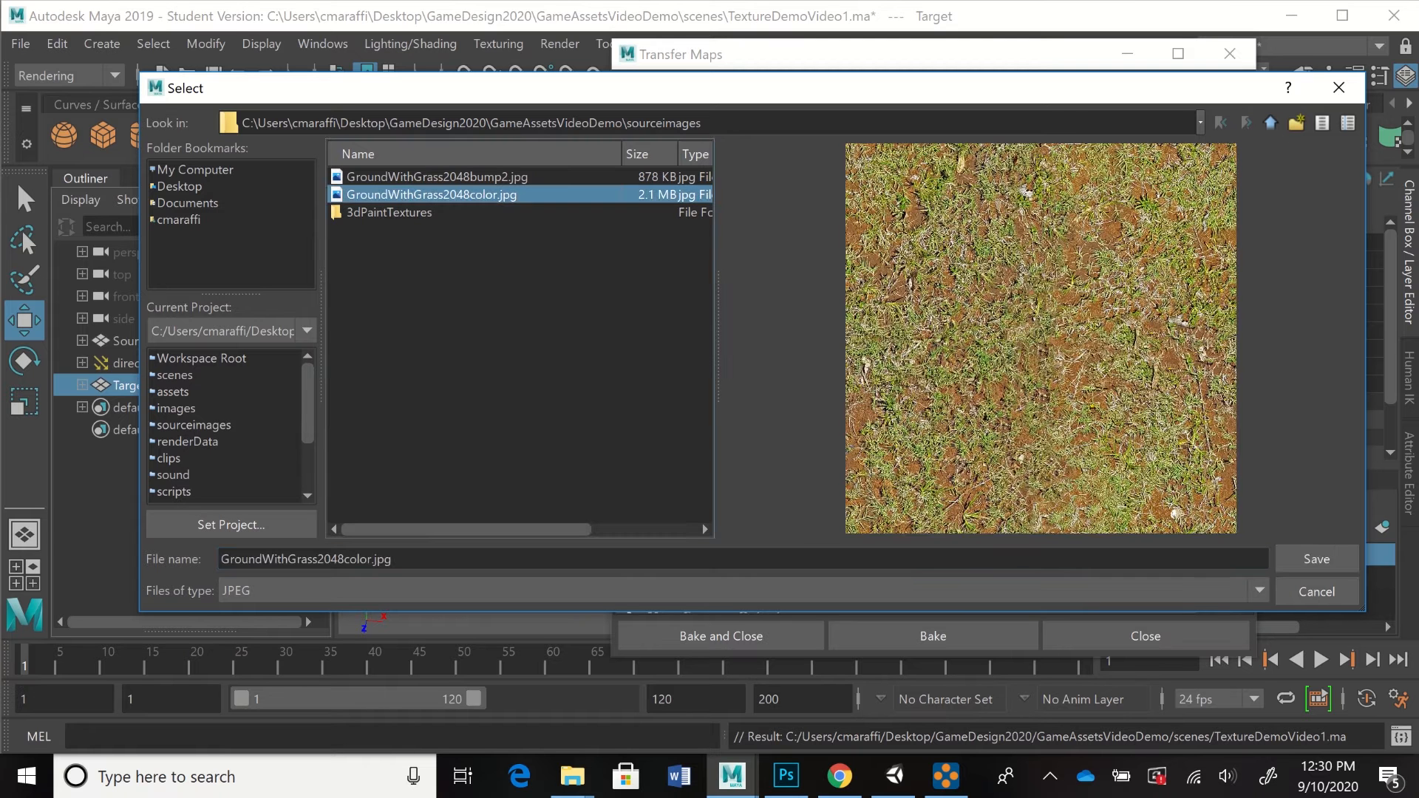
left_click(393, 559)
key("shift+Left")
key("shift+Left")
key("shift+Left")
key("shift+Left")
key("shift+Left")
key("shift+Left")
key("shift+Left")
key("shift+Left")
key("shift+Left")
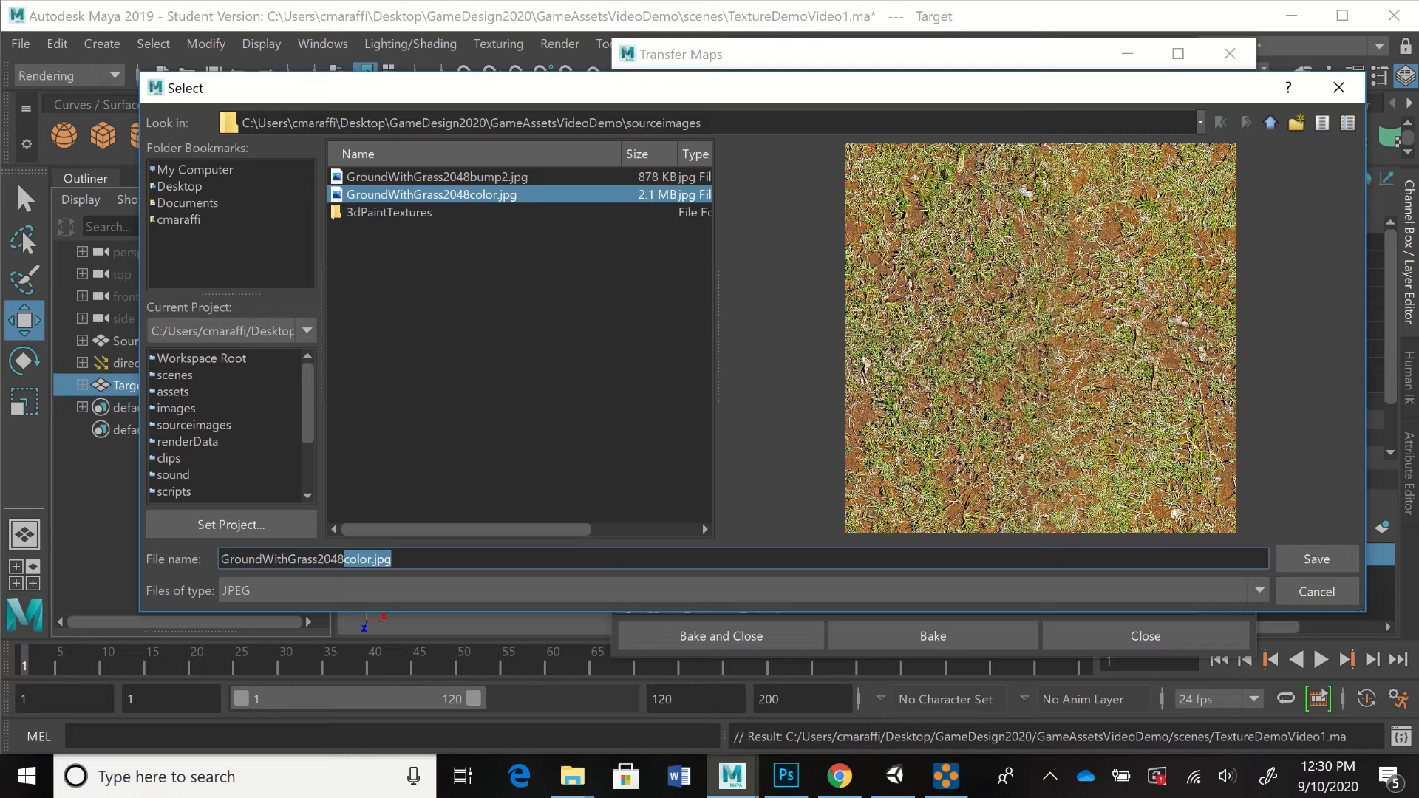
type("normal")
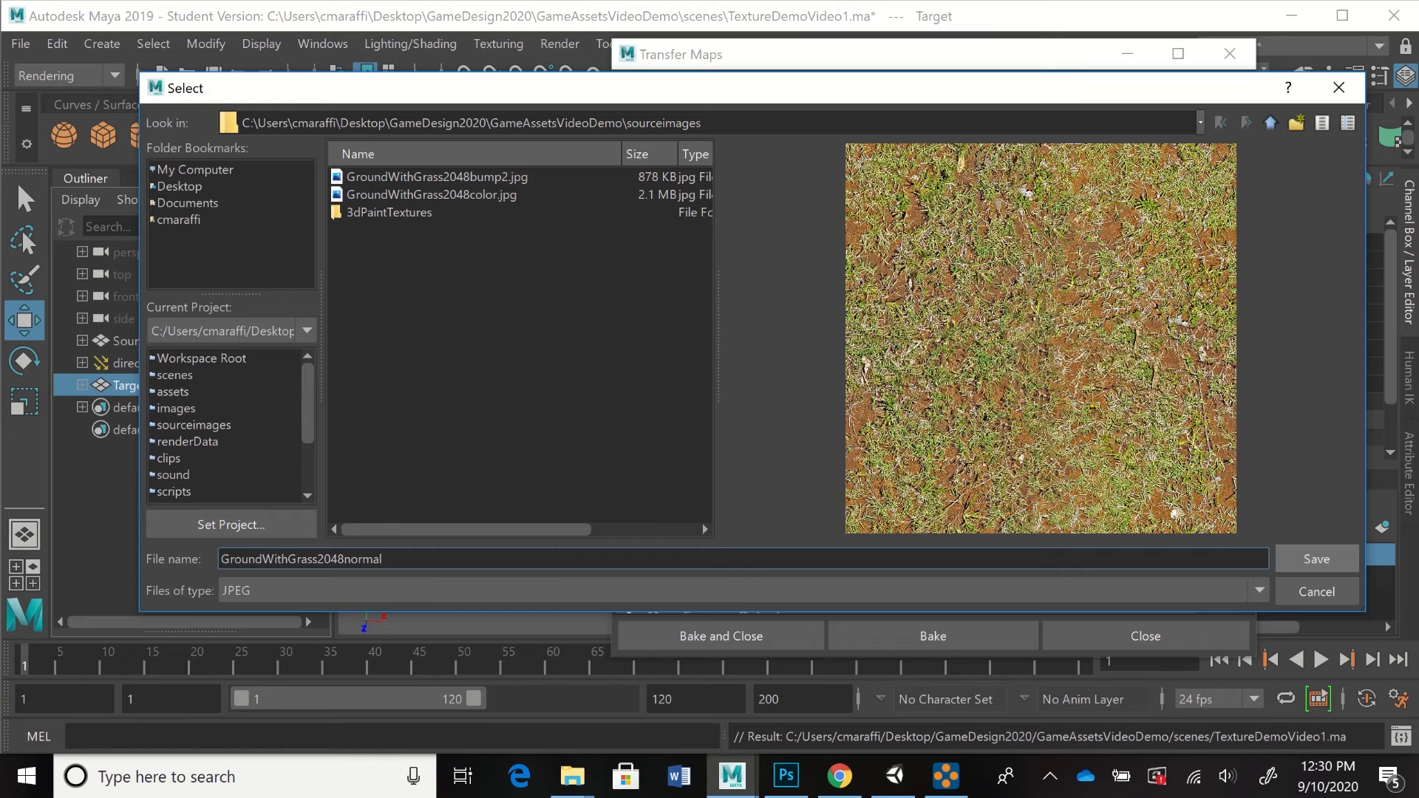
key("Return")
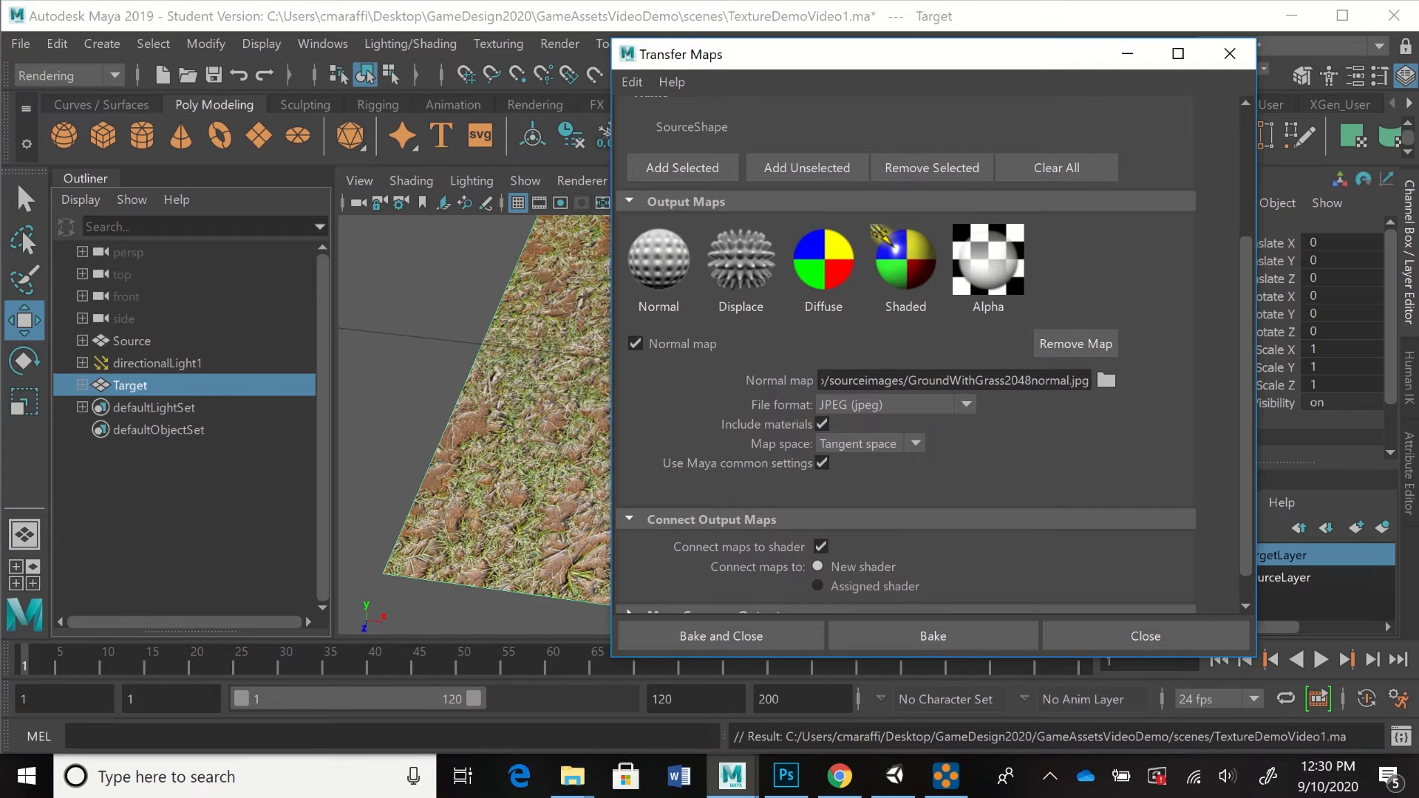
- Review the Maya Common Output settings, try a smaller map width and return it, and show the Advanced Options
left_click_drag(1246, 417, 1246, 444)
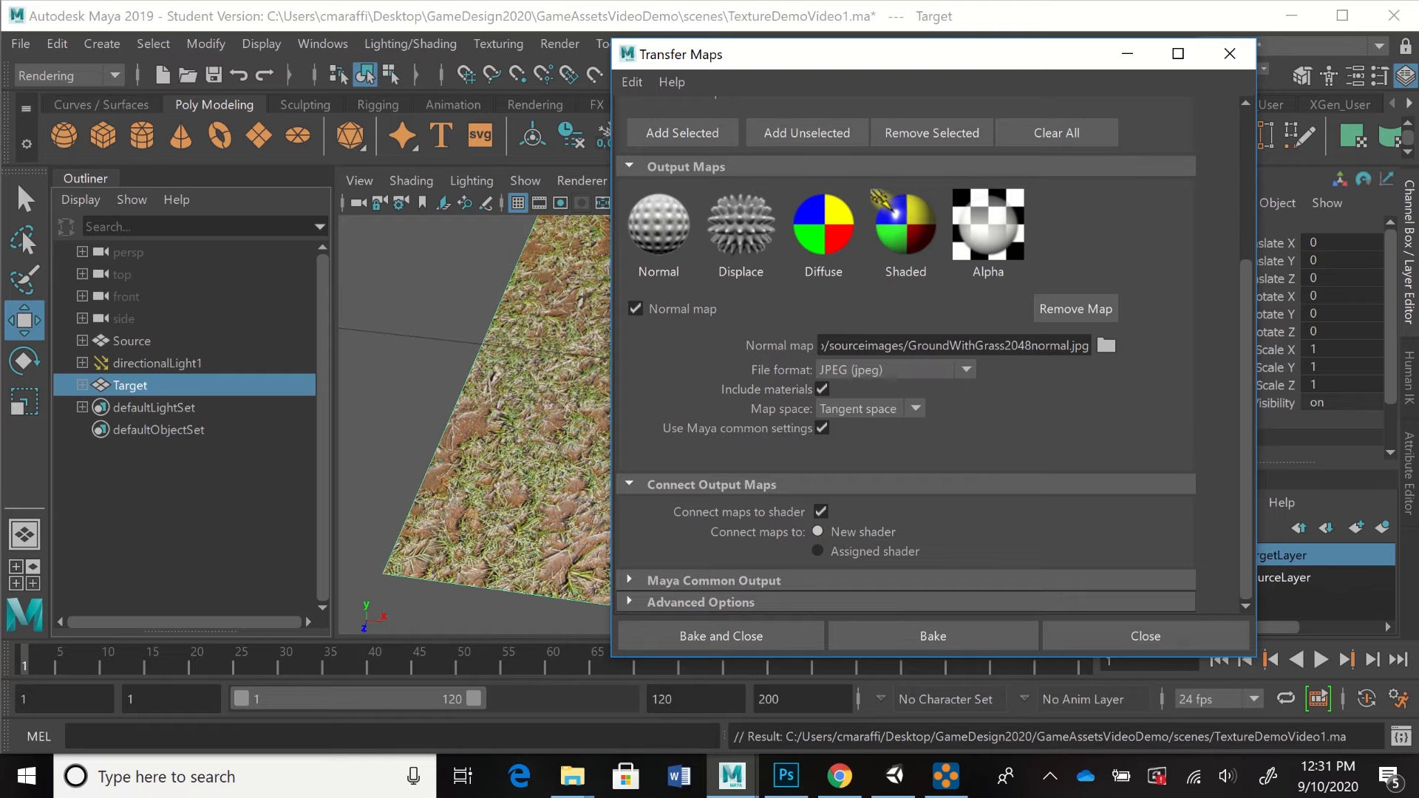
left_click(629, 580)
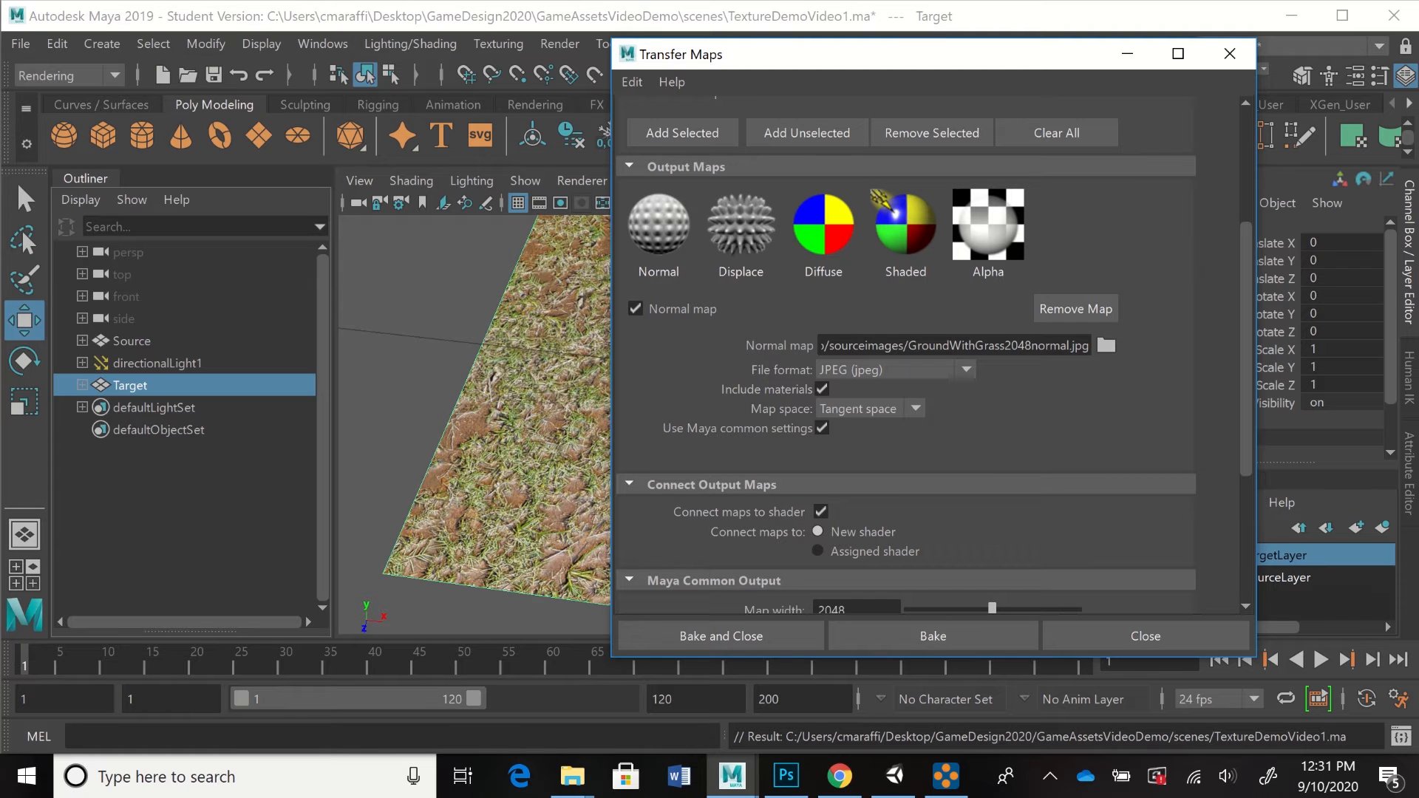
scroll(882, 200, "down", 5)
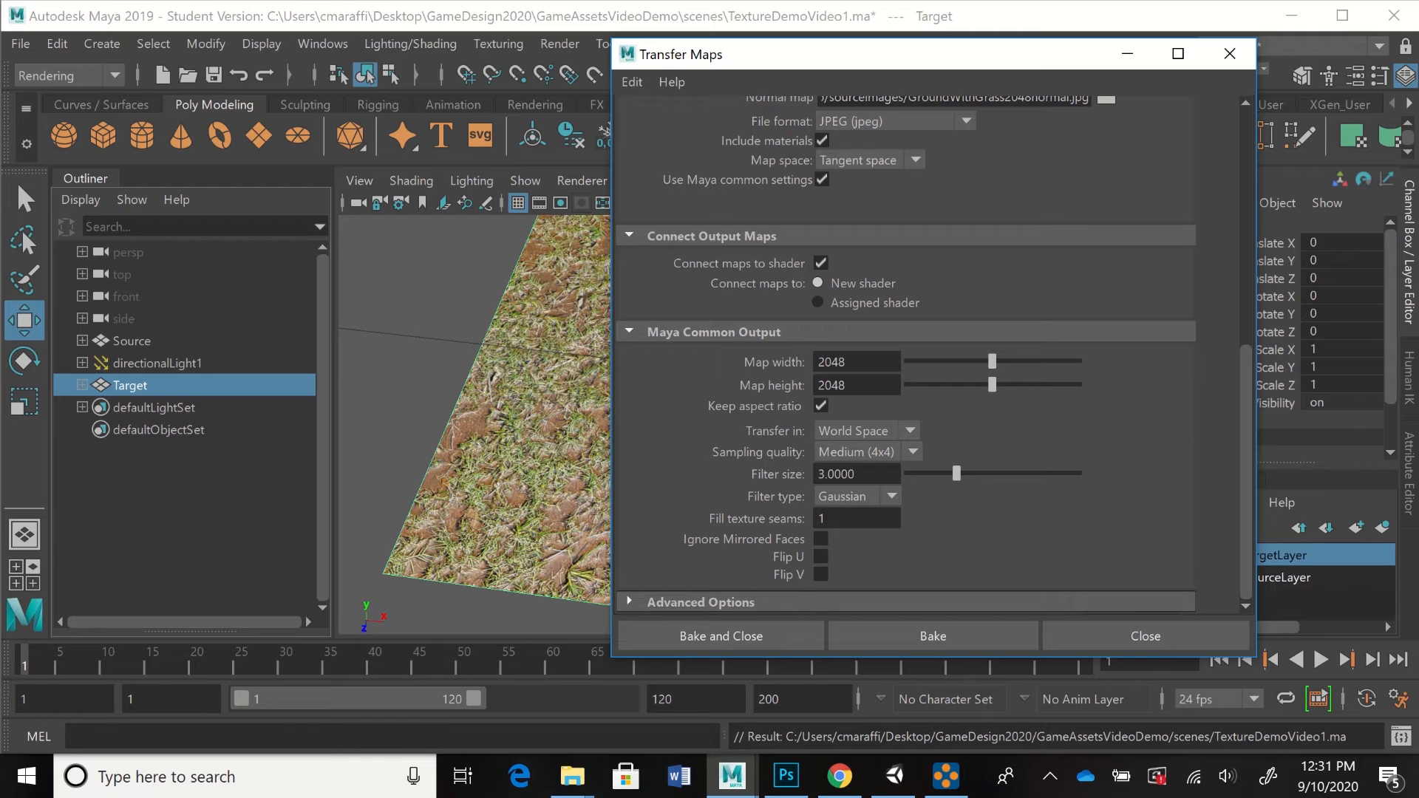
left_click_drag(991, 362, 951, 361)
left_click_drag(951, 361, 992, 361)
left_click(629, 602)
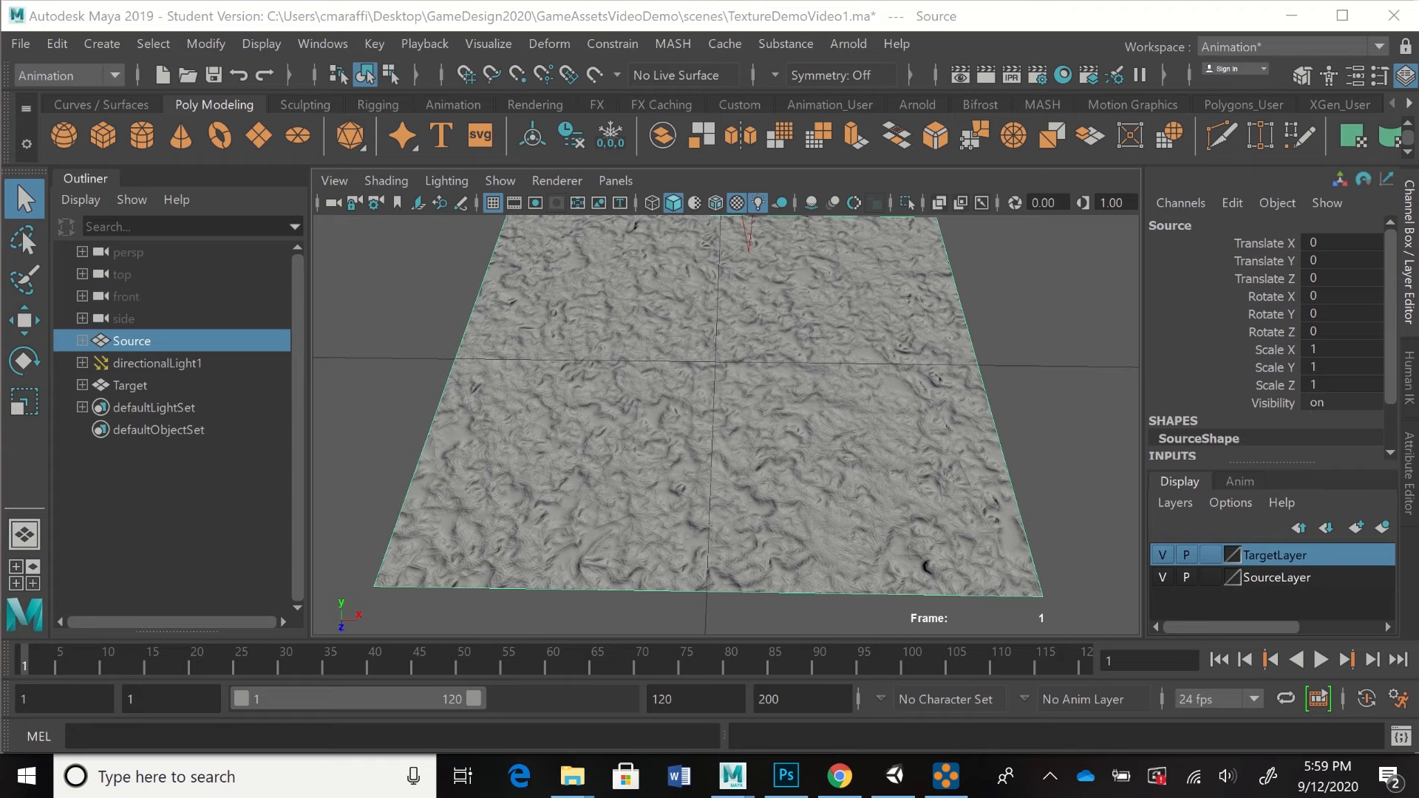
- Inspect the Source plane's displaced surface and the Target plane's grass surface from different angles
left_click_drag(724, 421, 810, 451, "alt")
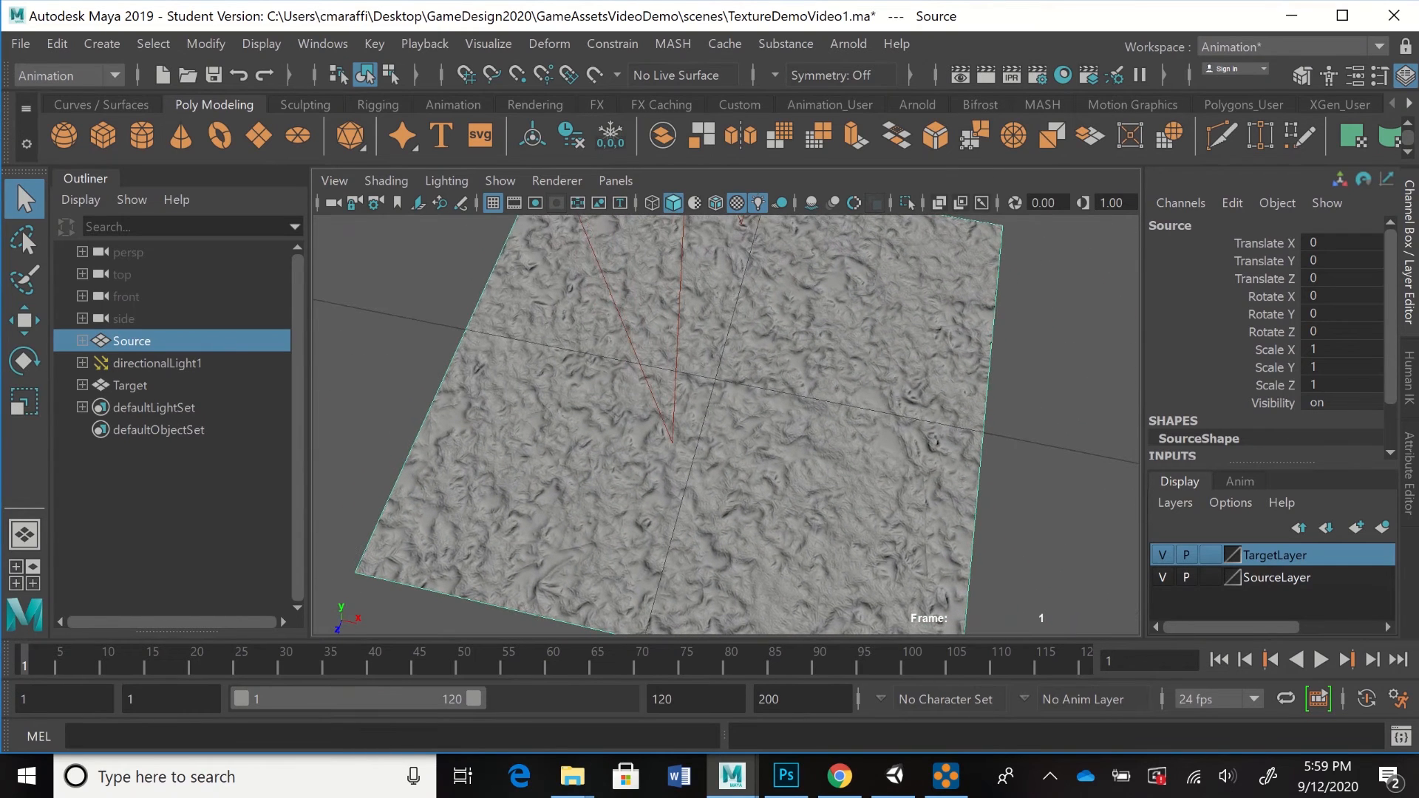
left_click(130, 385)
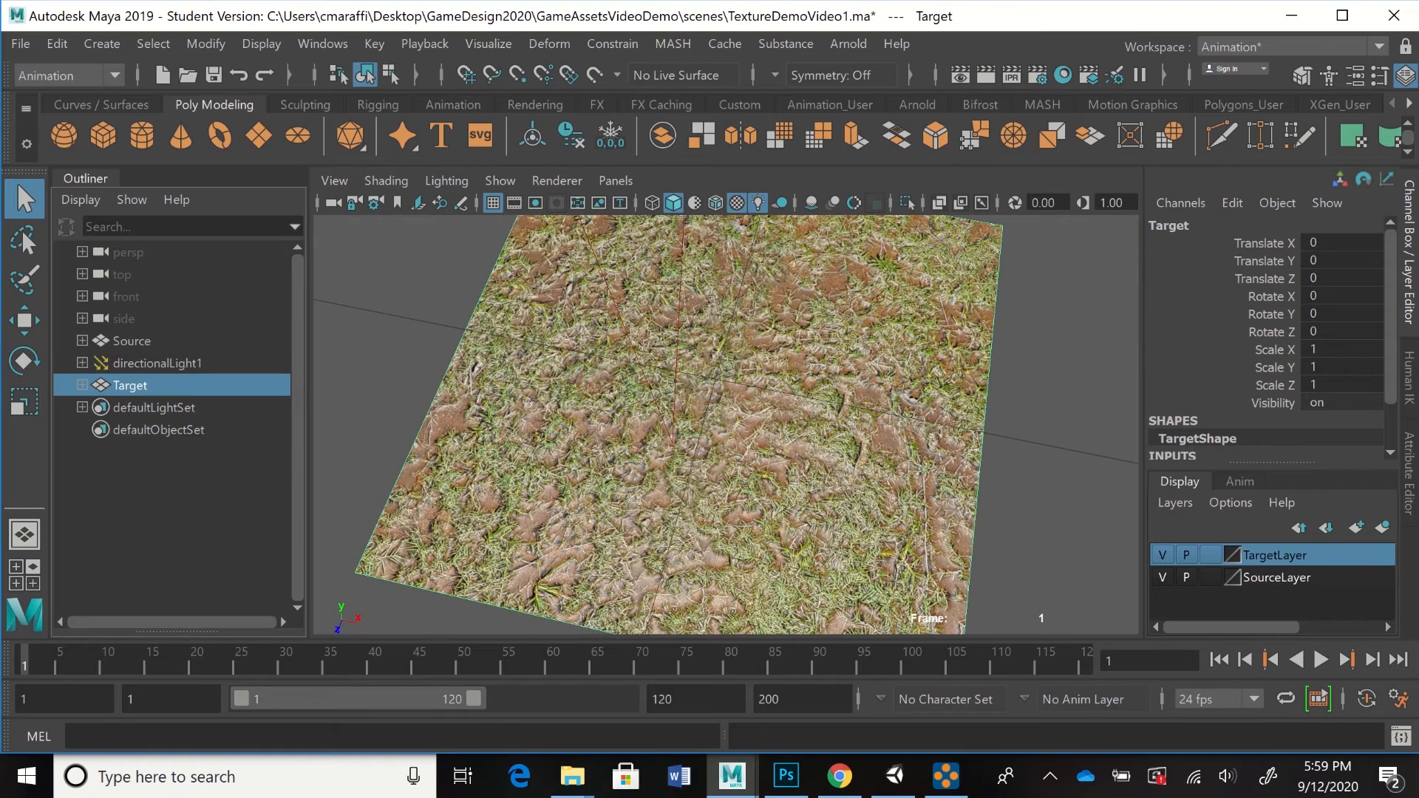
left_click_drag(702, 443, 987, 354, "alt")
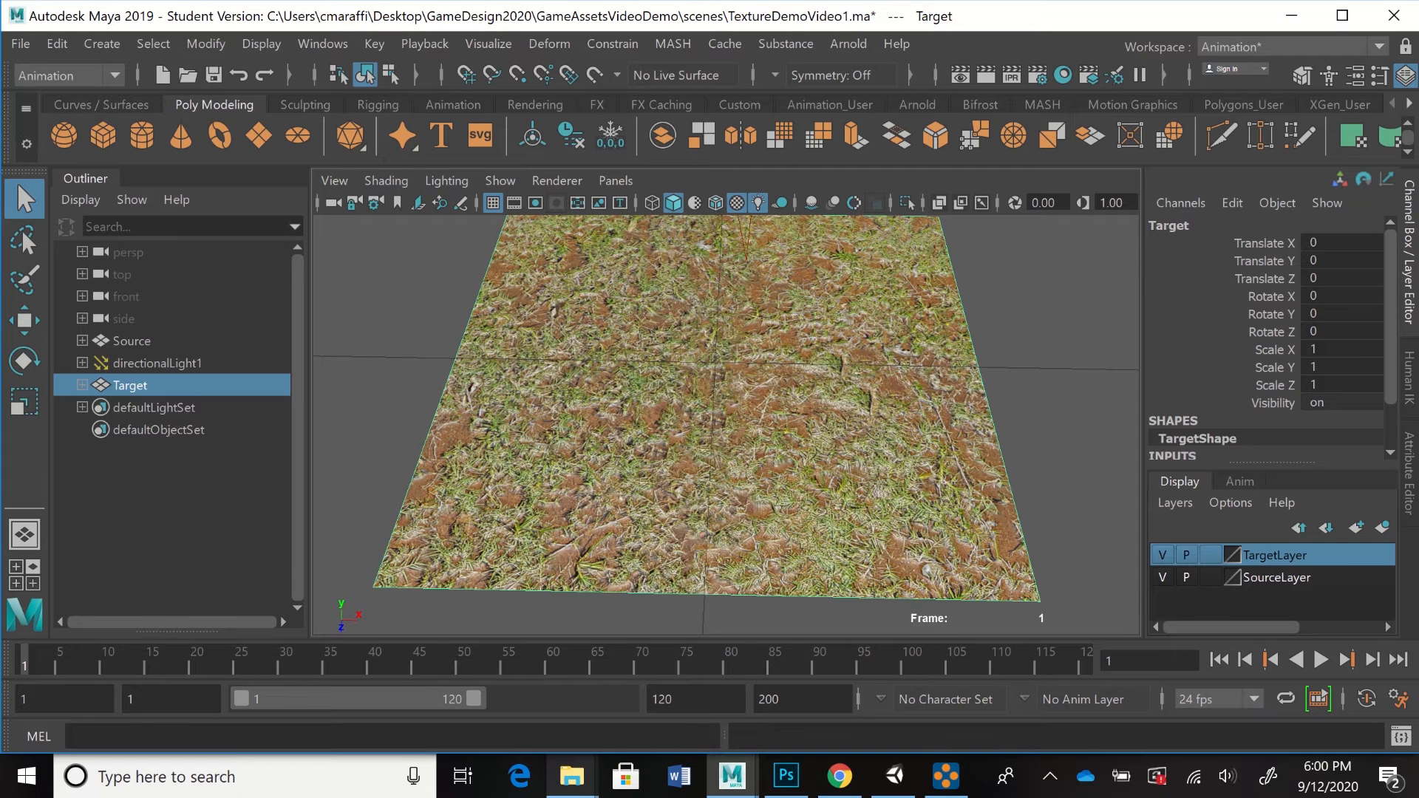
- Switch to the sourceimages folder in File Explorer and copy the GroundWithGrass2048color and GroundWithGrass2048normal images
mouse_move(571, 776)
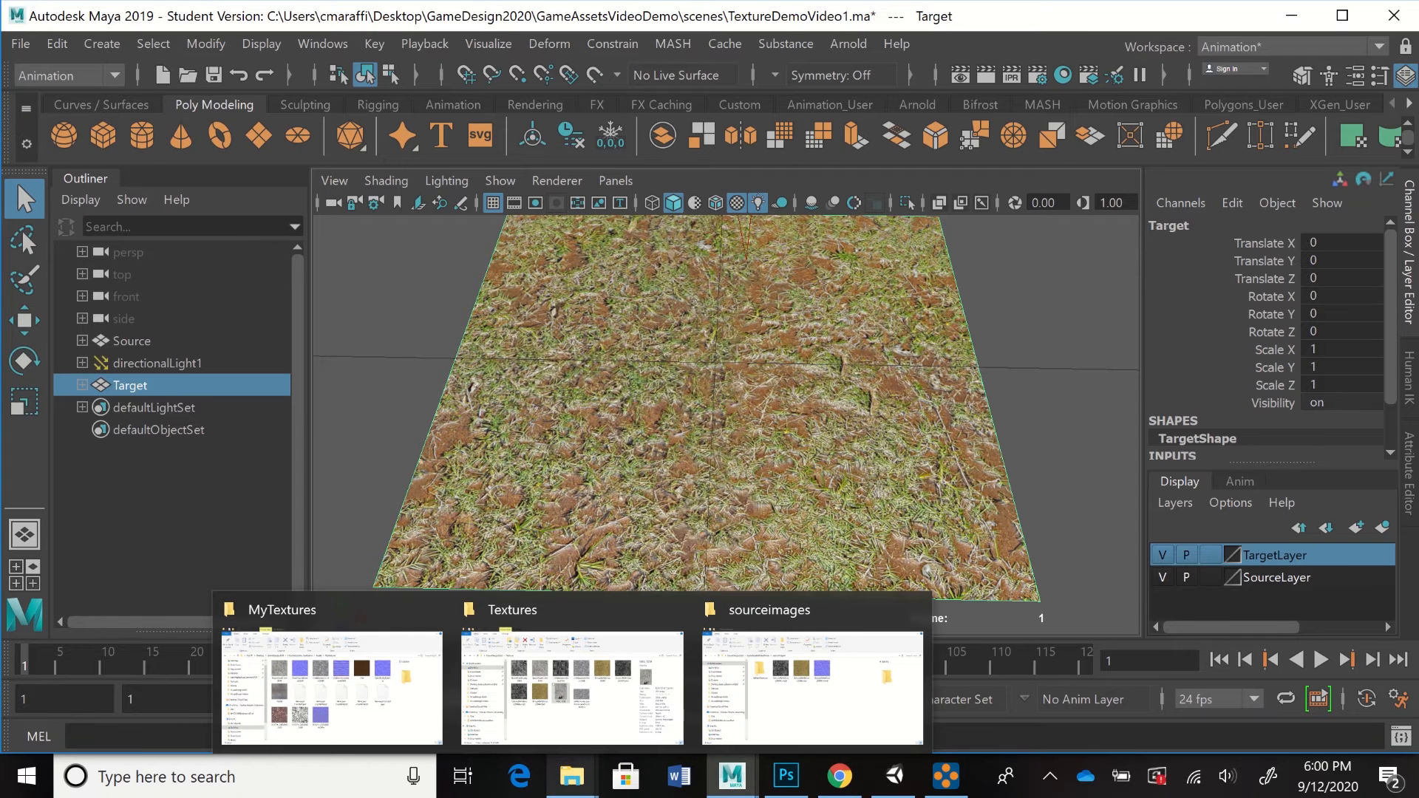
left_click(812, 688)
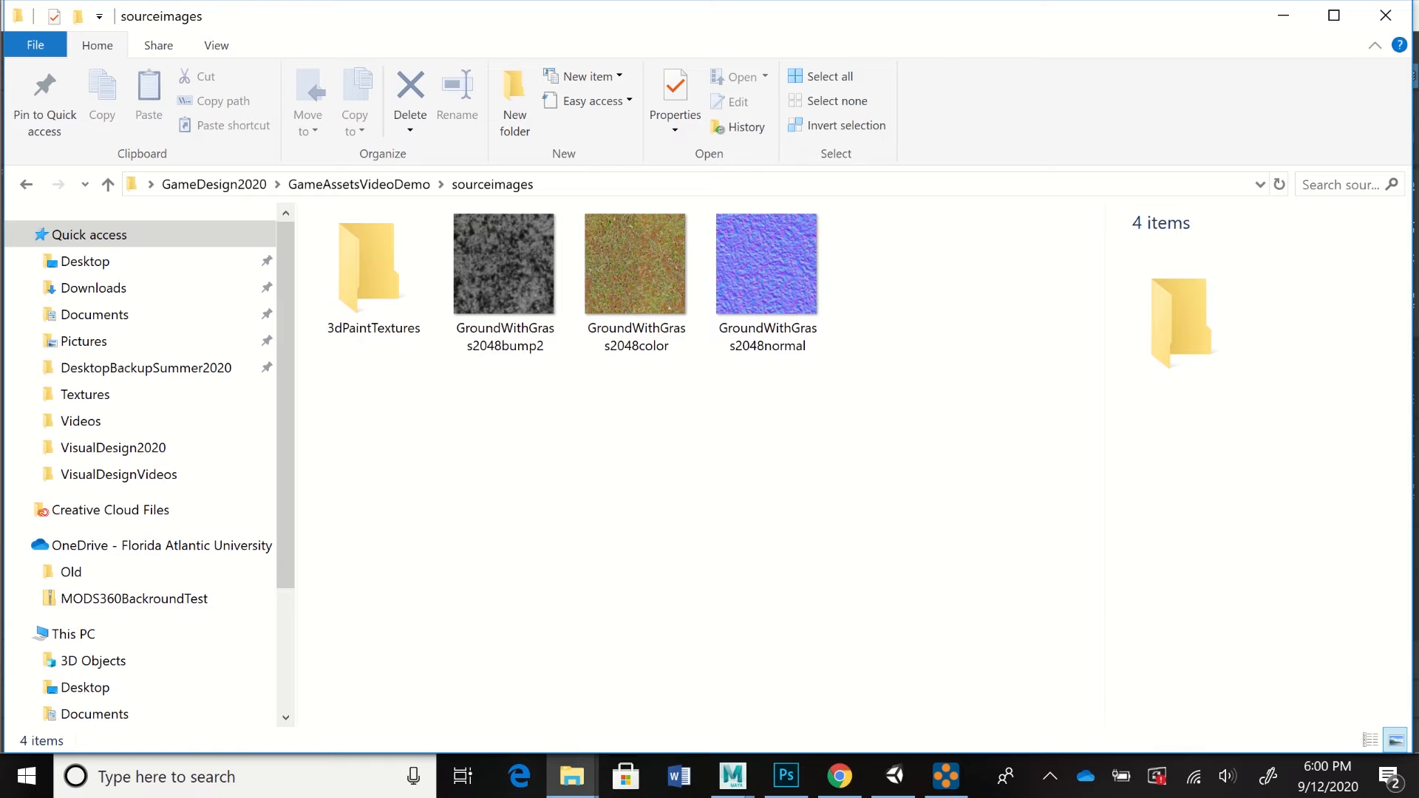
left_click_drag(859, 408, 614, 258)
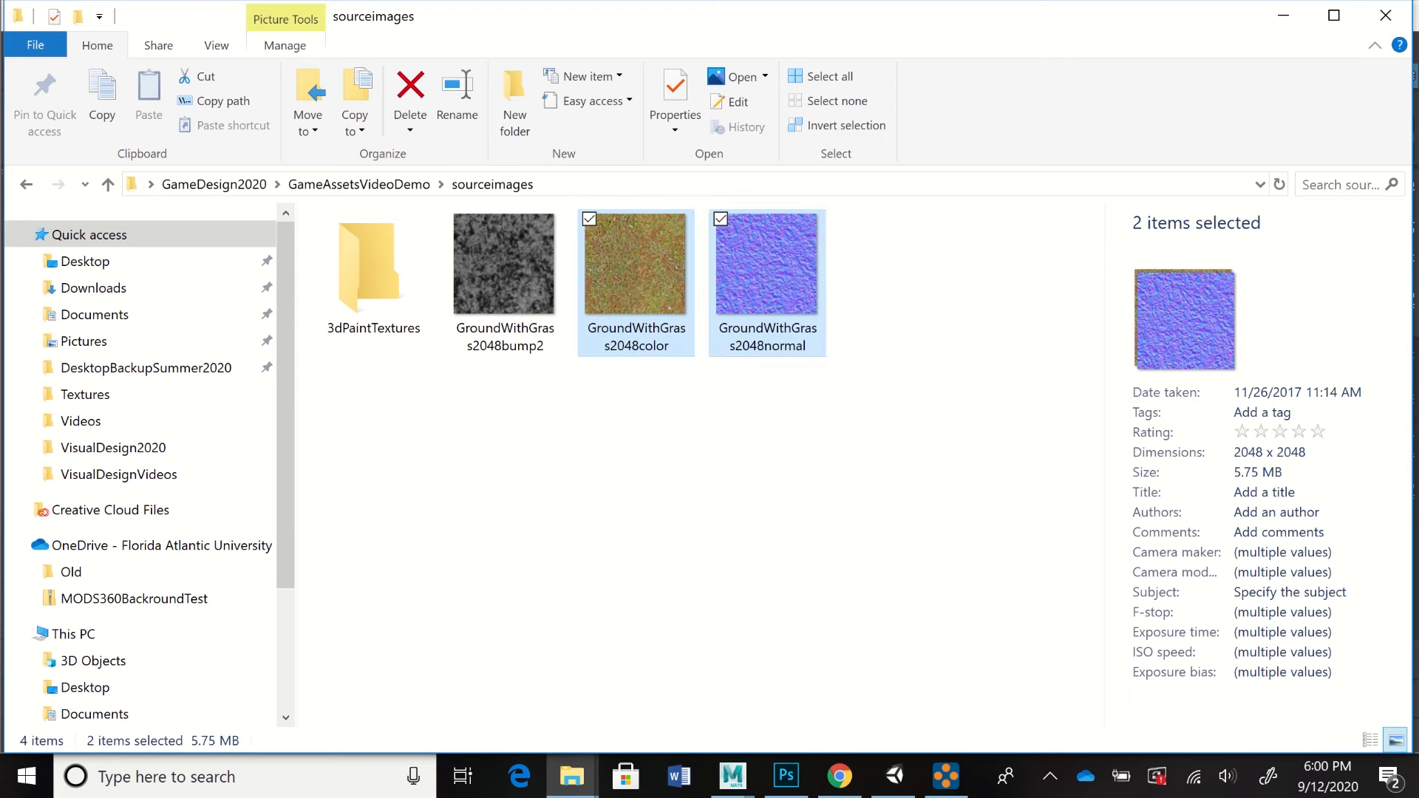
right_click(640, 280)
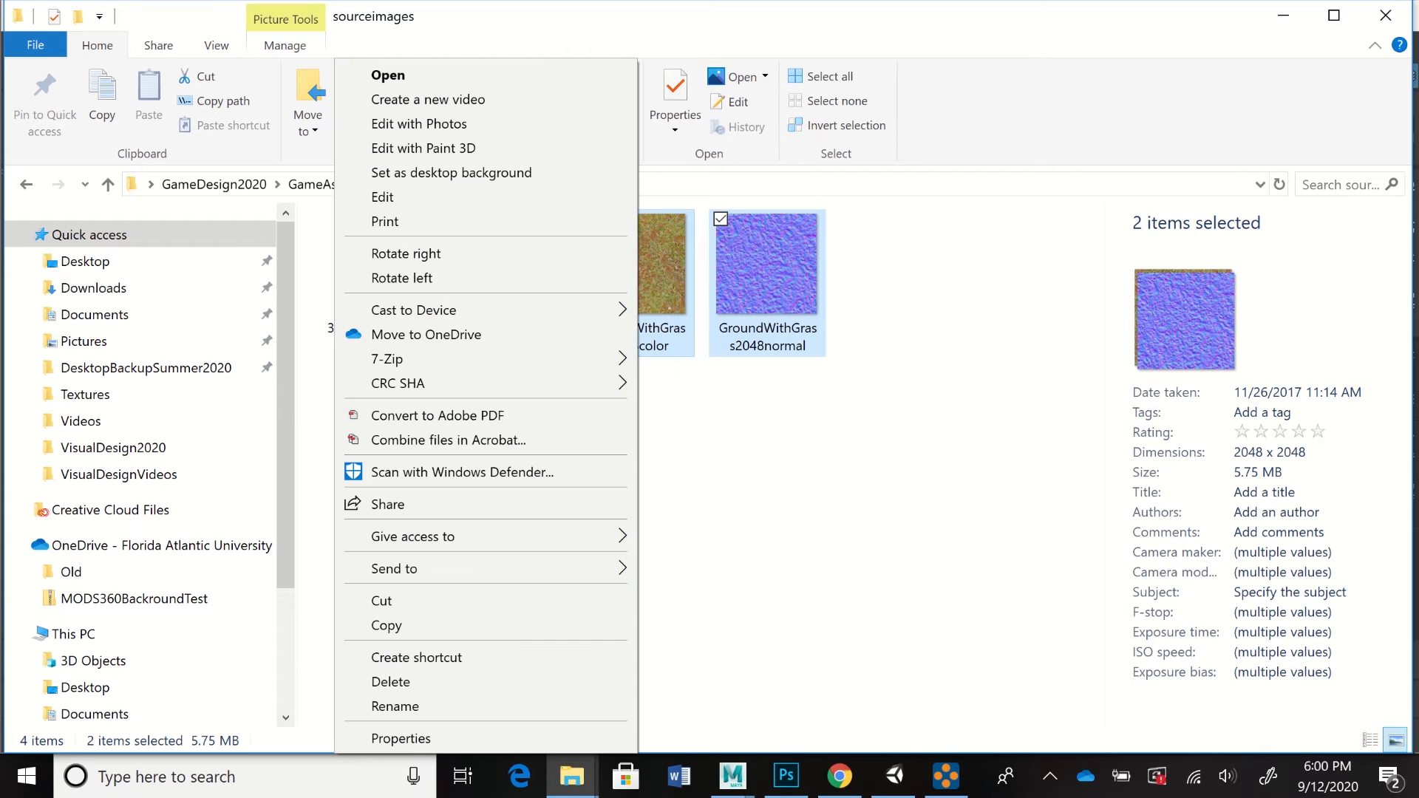
left_click(387, 626)
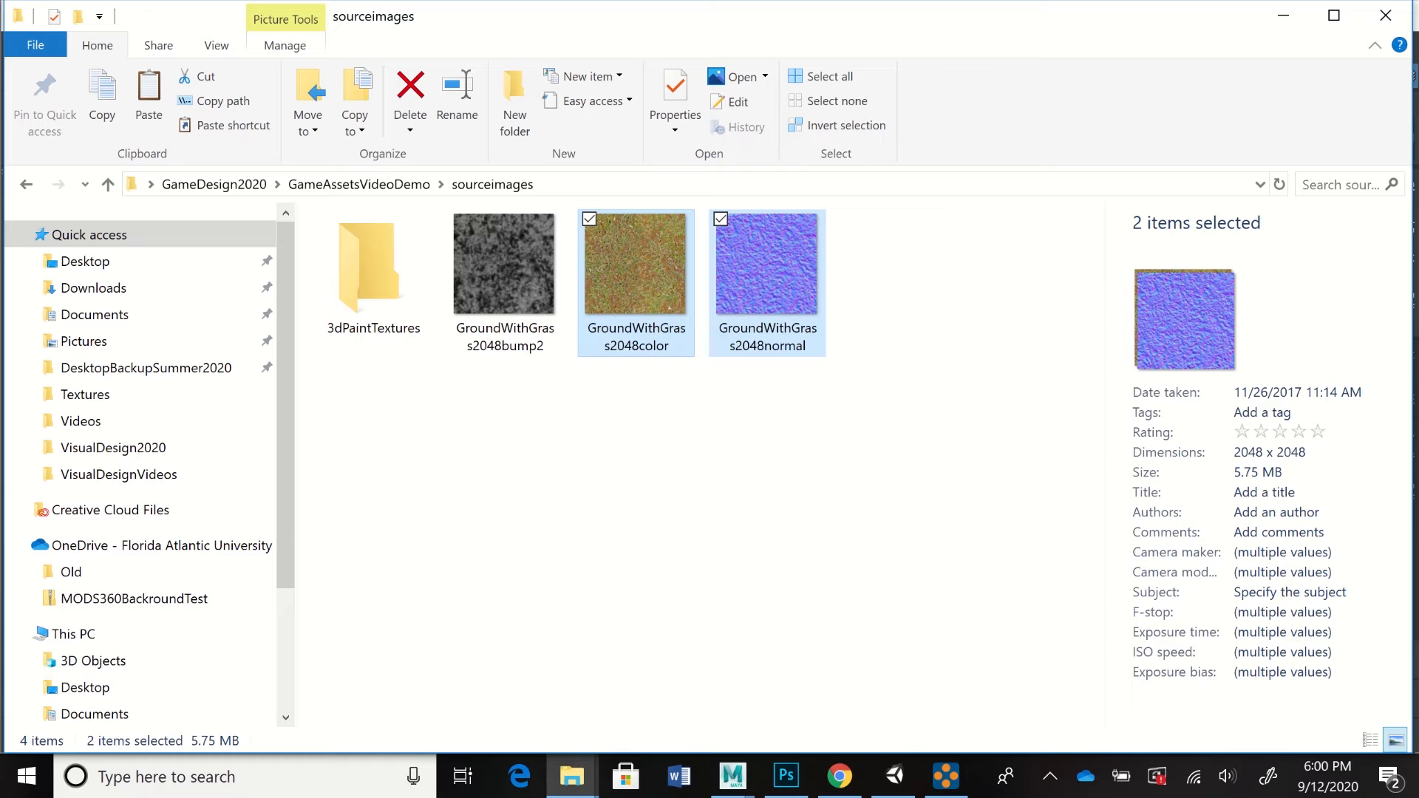
- Paste the two copied grass texture images into the MyTextures folder of the IntroUnityVideo_TankGame project
mouse_move(571, 776)
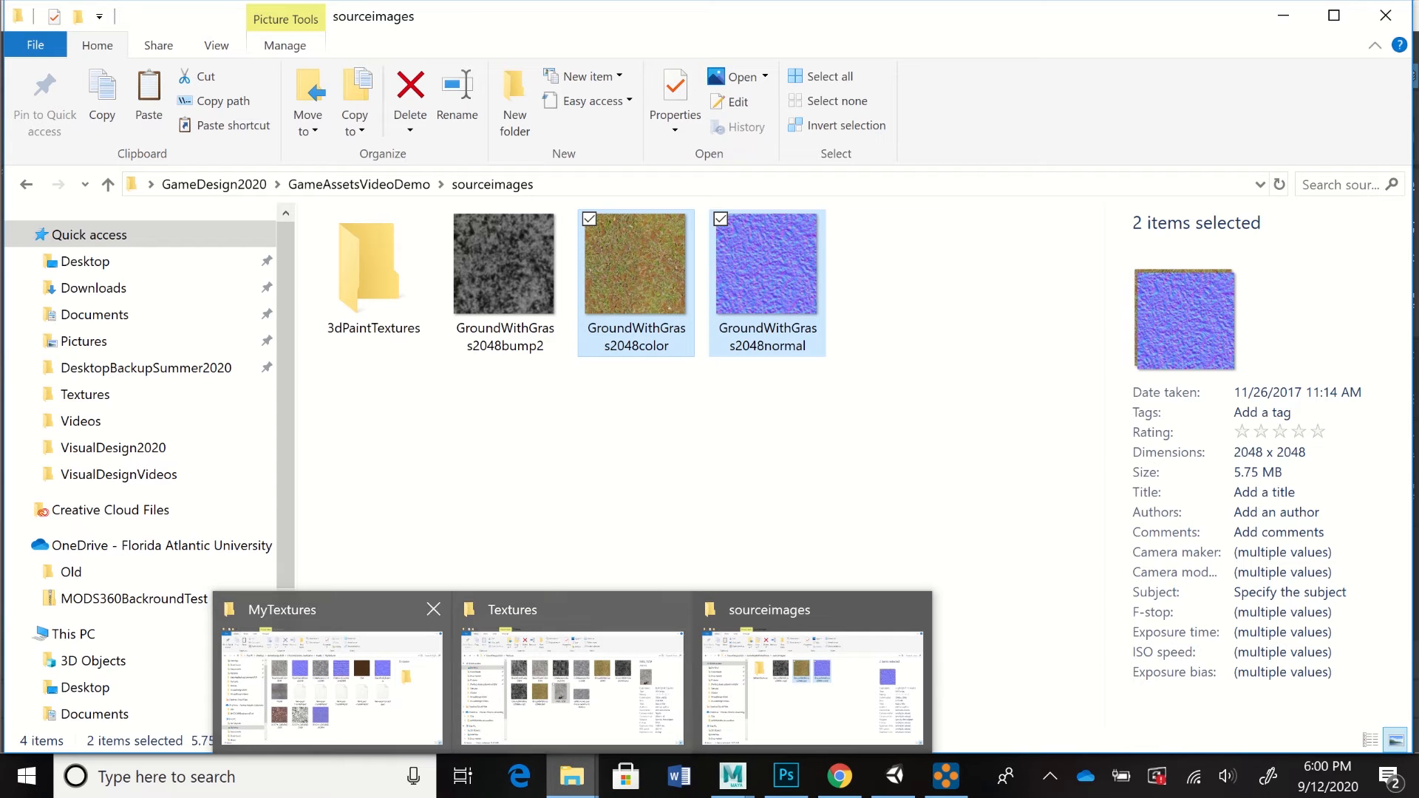
left_click(333, 687)
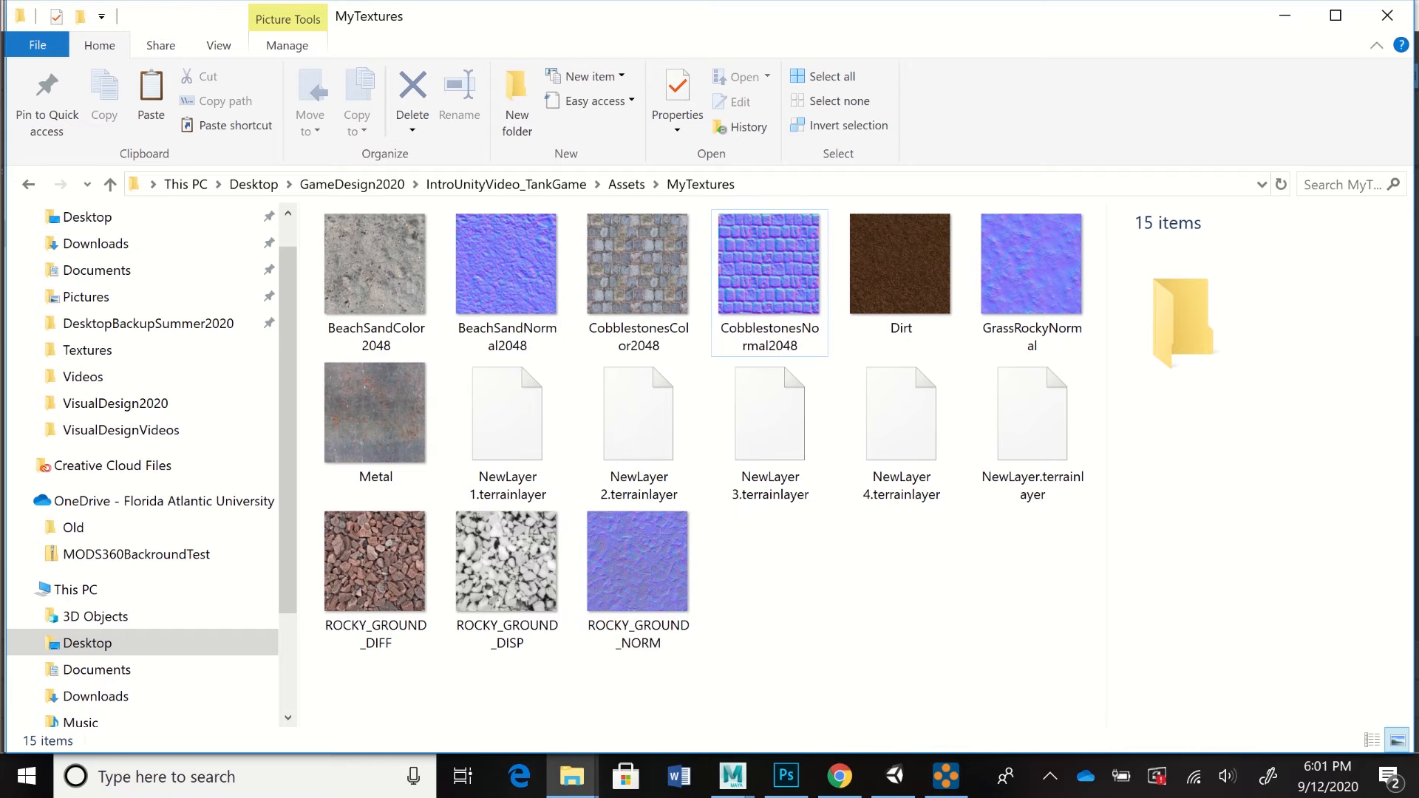
right_click(554, 244)
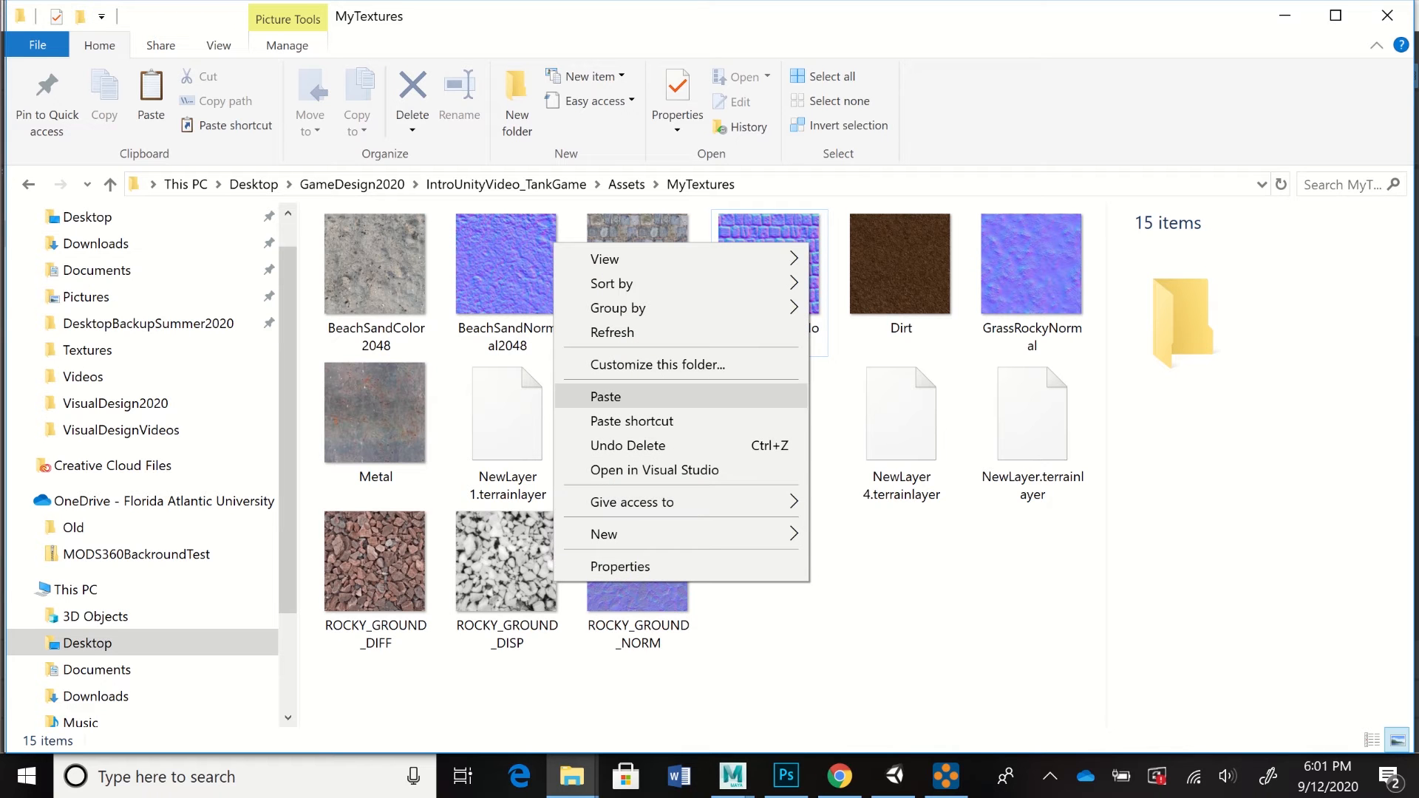
left_click(605, 396)
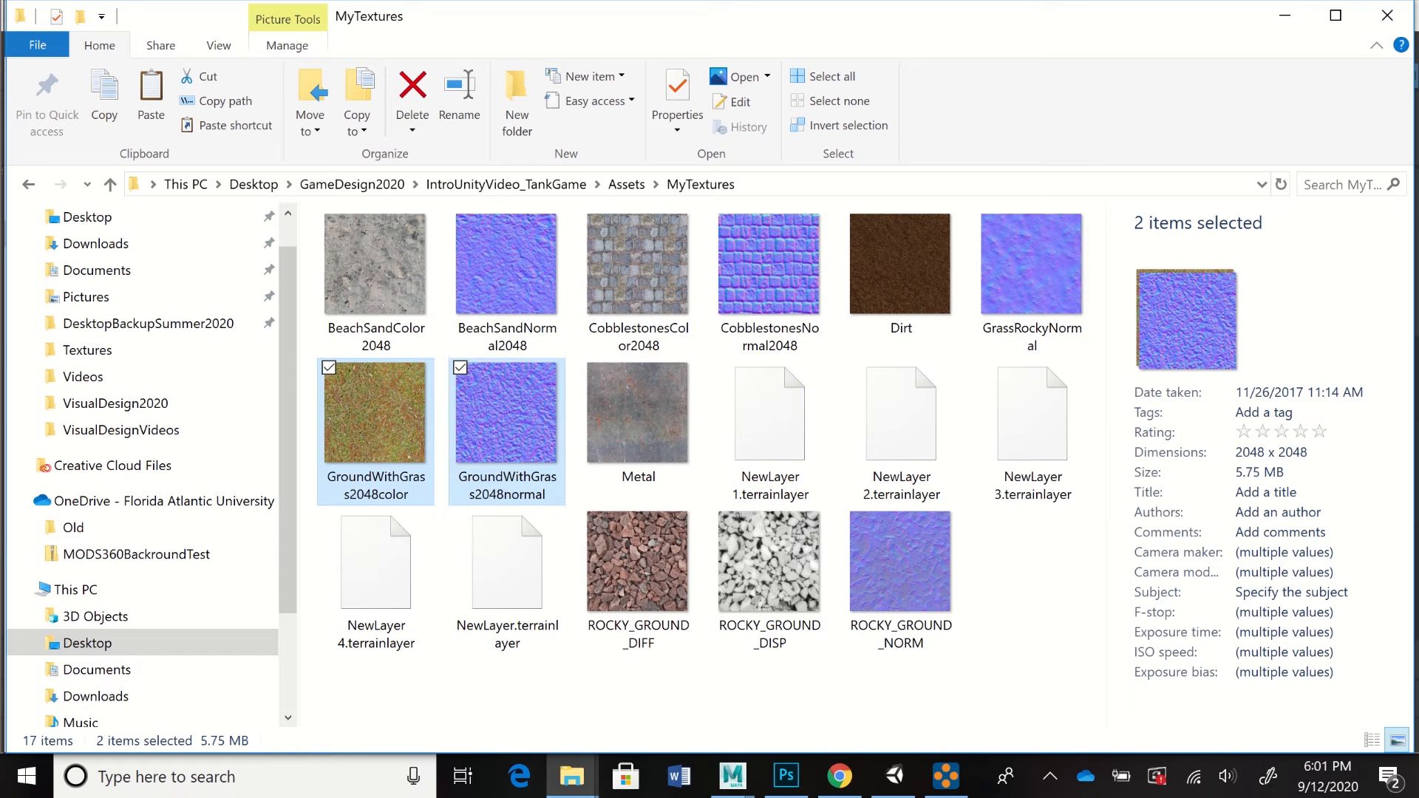
- Switch to Unity and select the GroundWithGrass2048color texture in the MyTextures assets folder
left_click(895, 776)
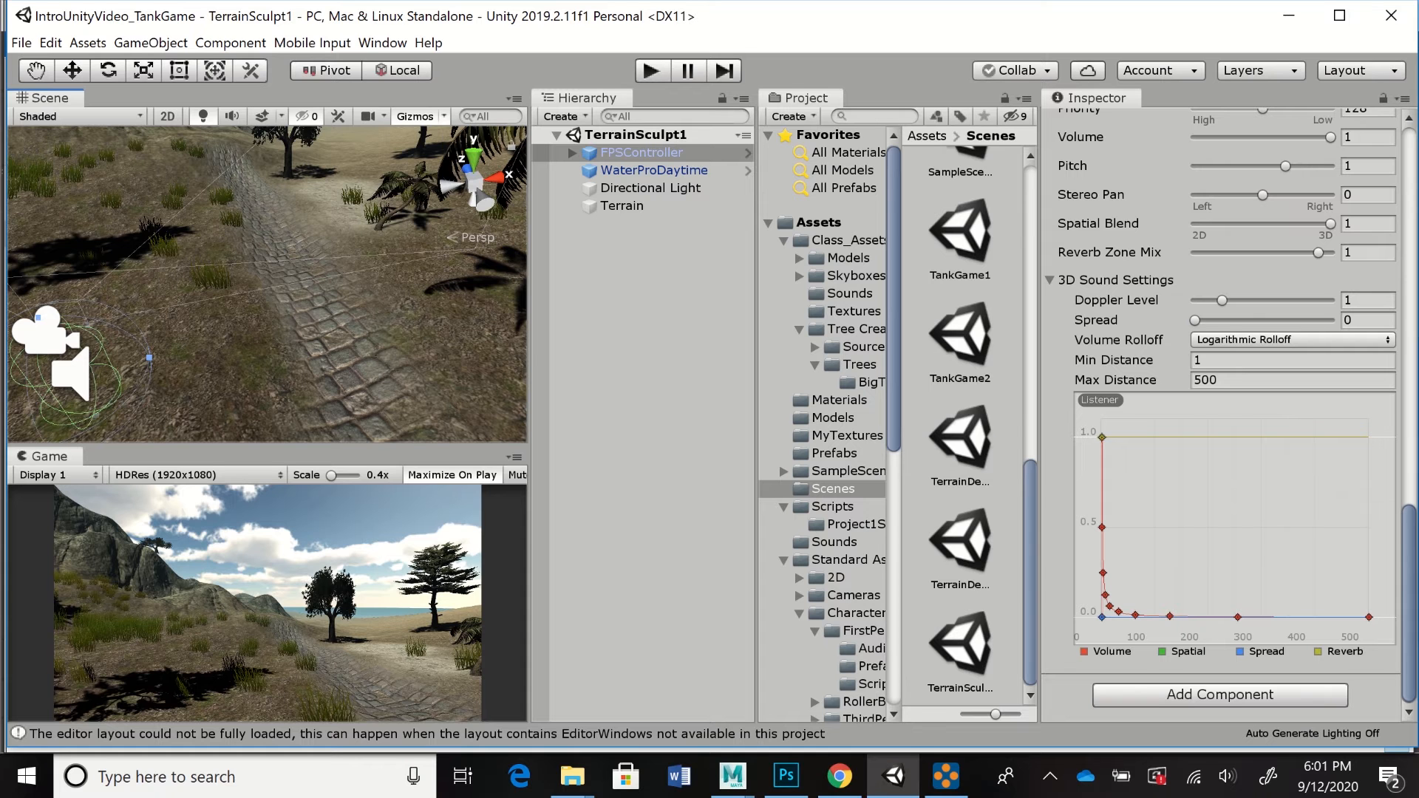
left_click(847, 435)
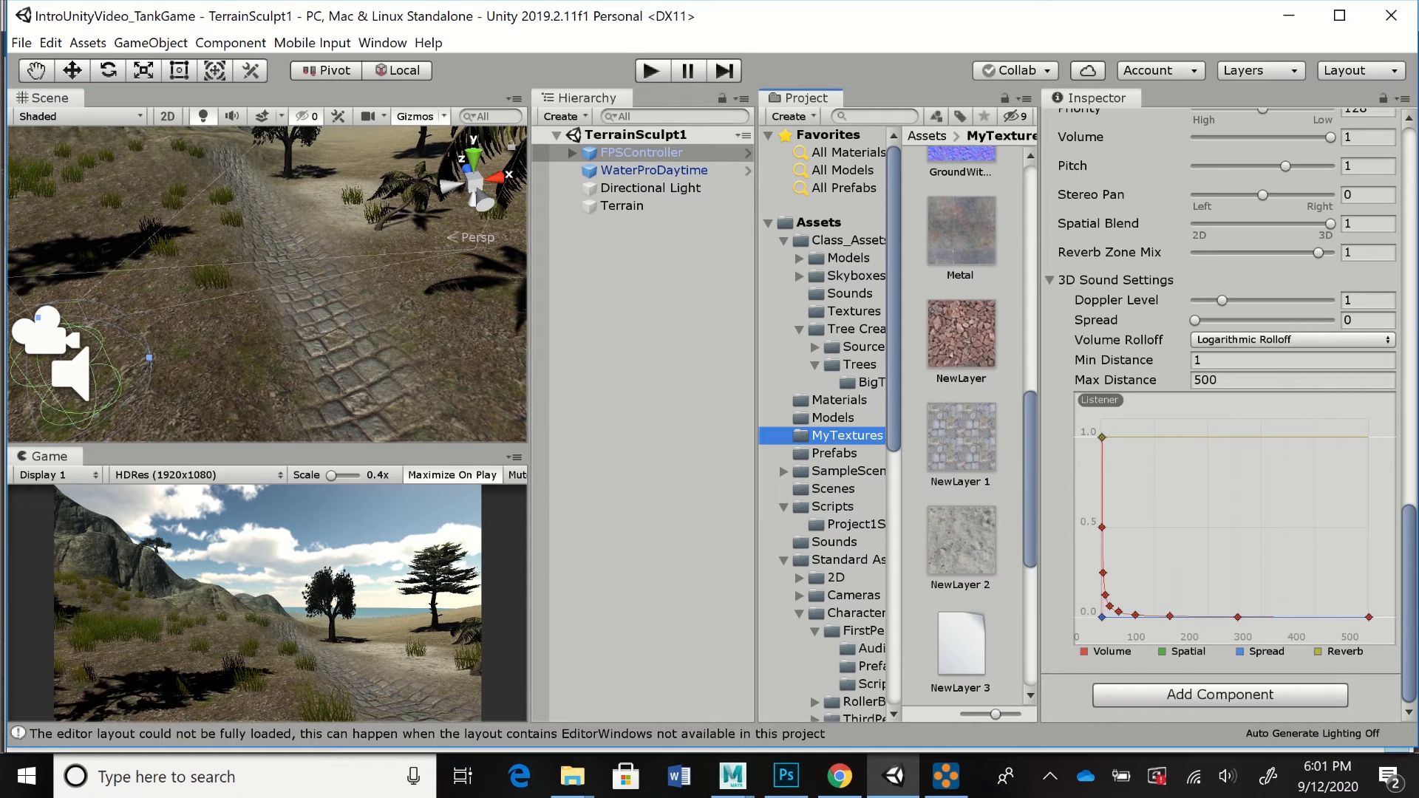
scroll(961, 425, "up", 5)
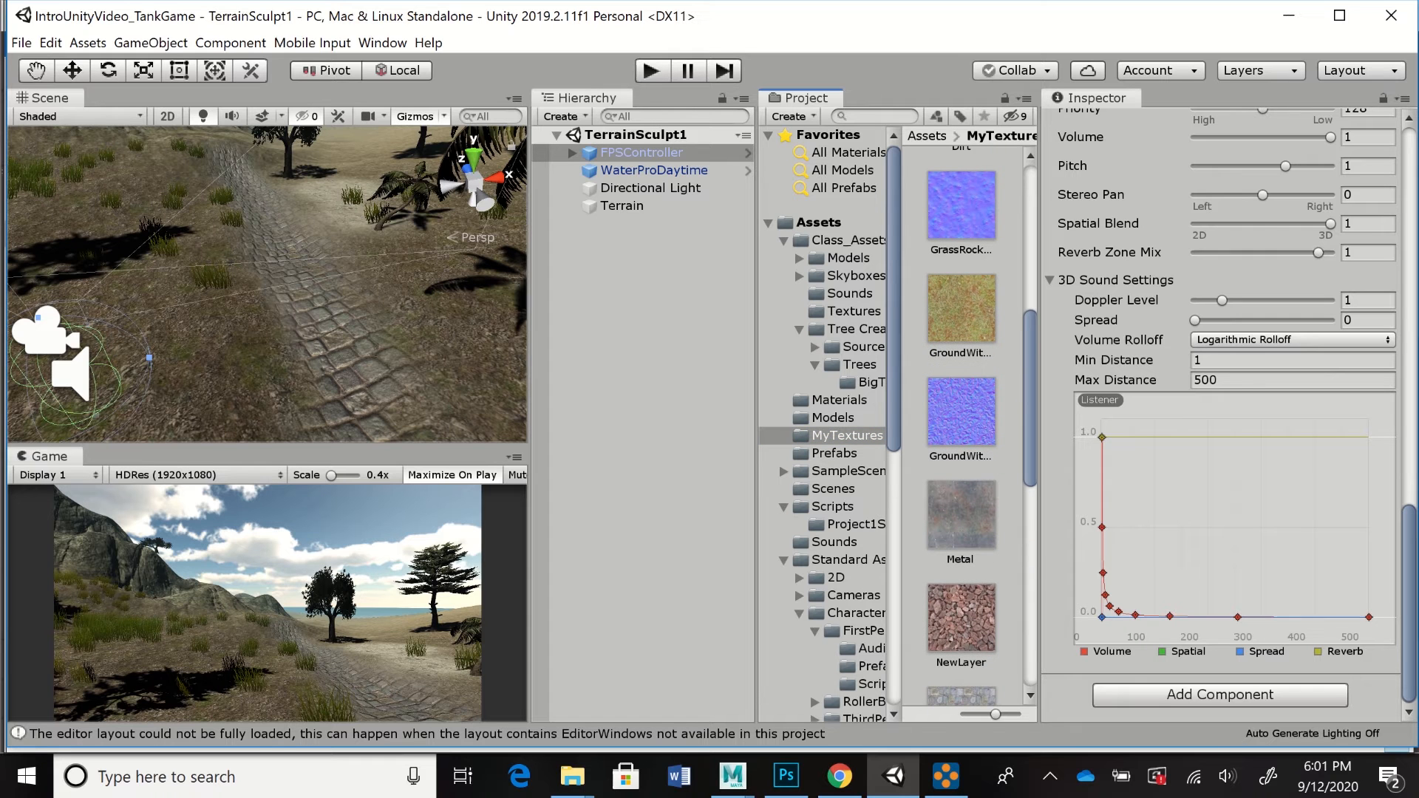
left_click(961, 309)
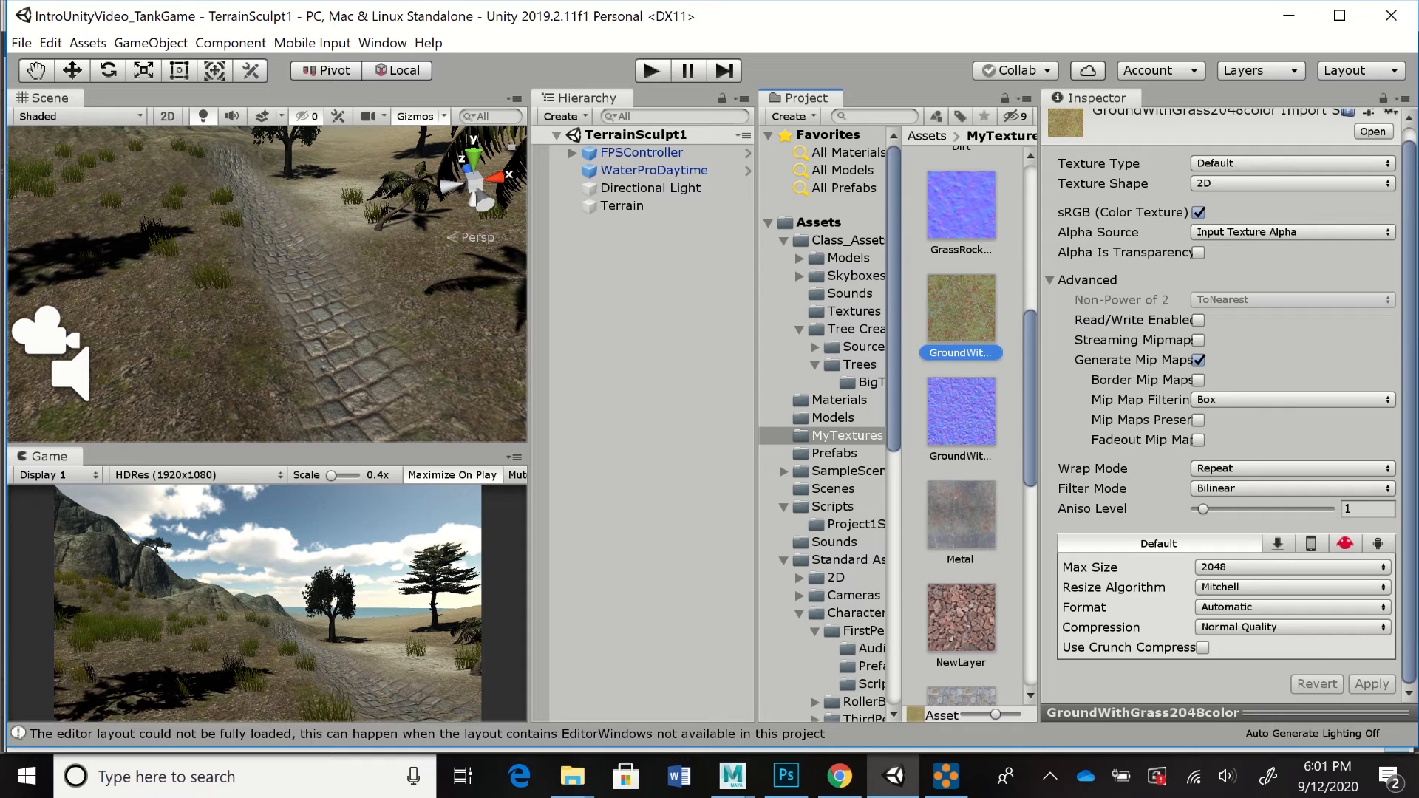
- Set the color texture's Aniso Level to 8, keep Max Size at 2048 and apply the import settings
left_click_drag(1409, 406, 1409, 393)
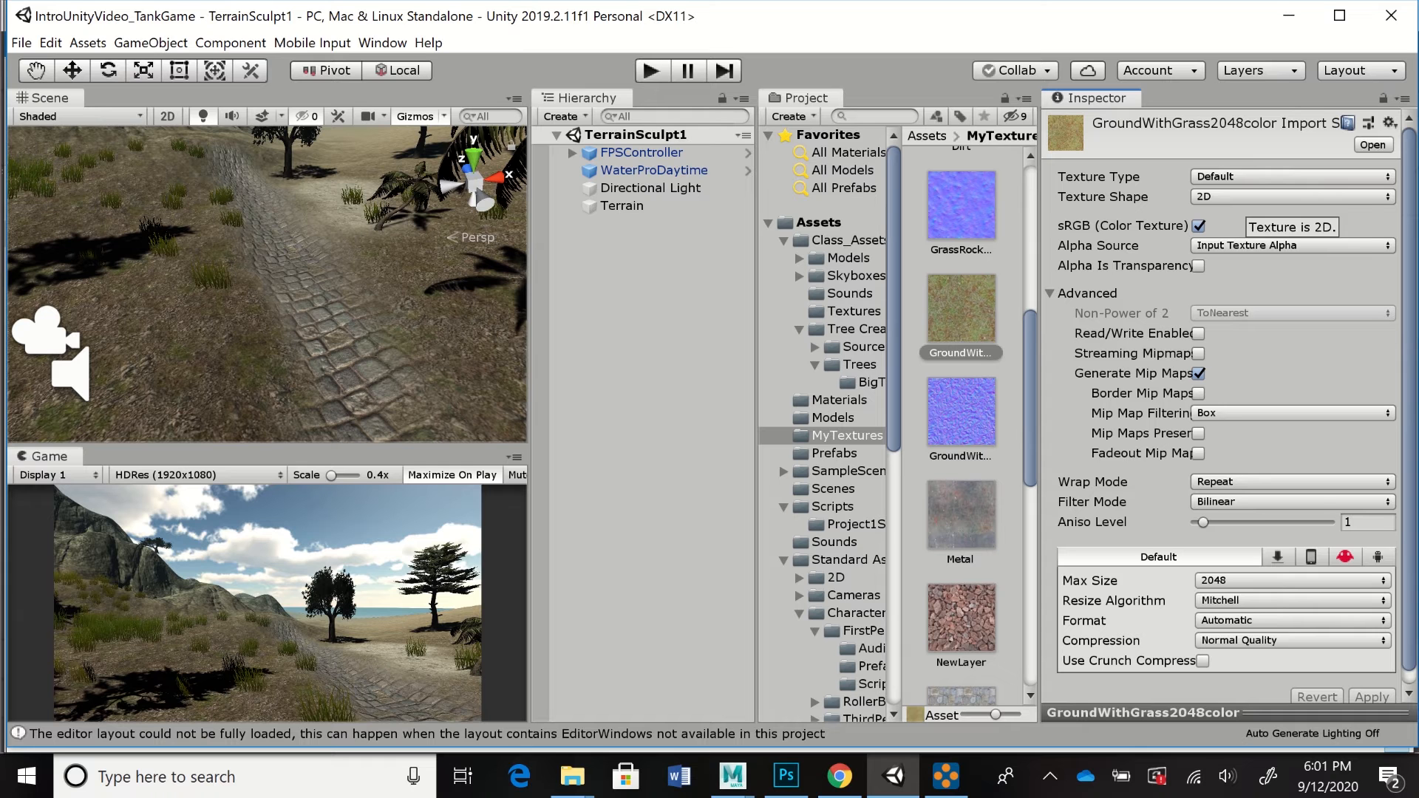
left_click_drag(1203, 522, 1262, 521)
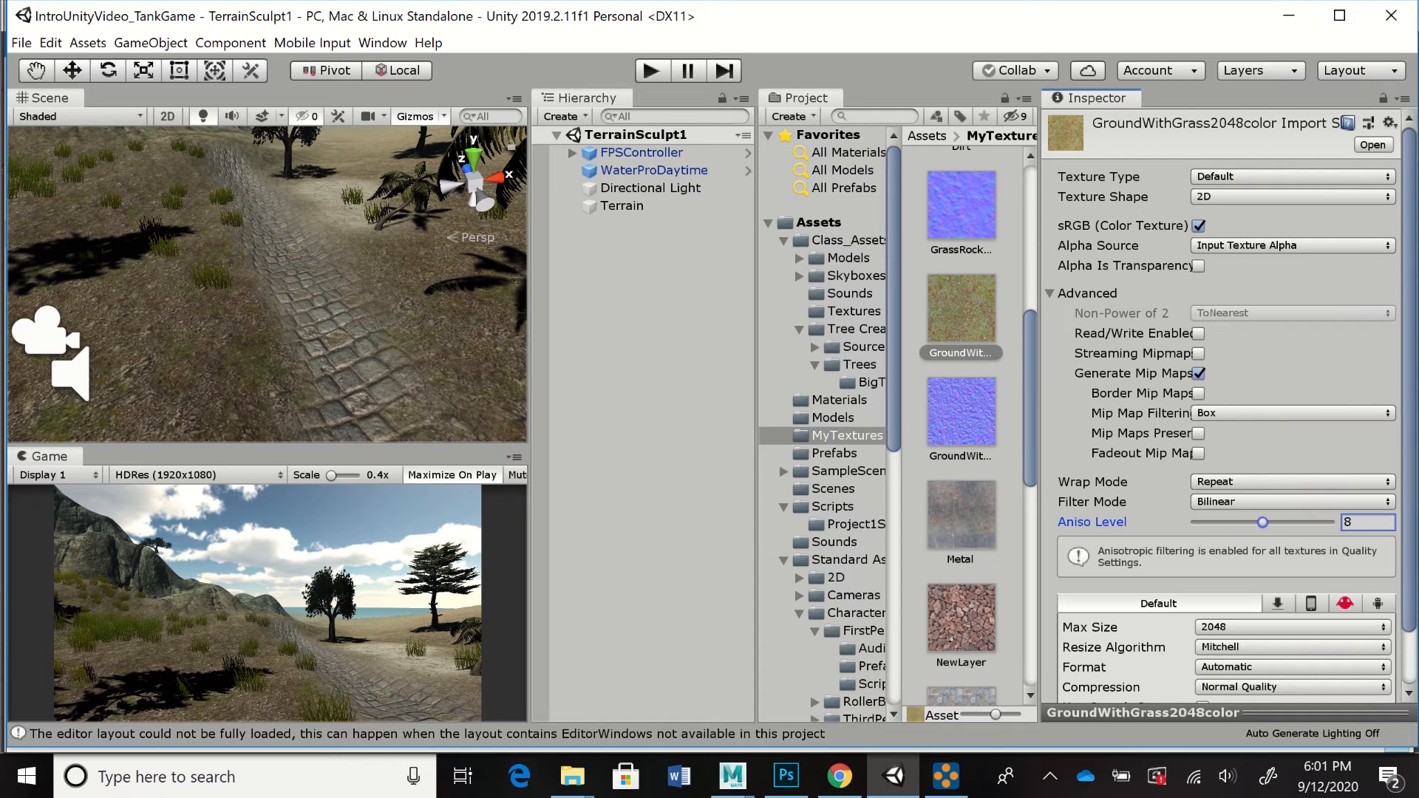
scroll(1227, 407, "down", 2)
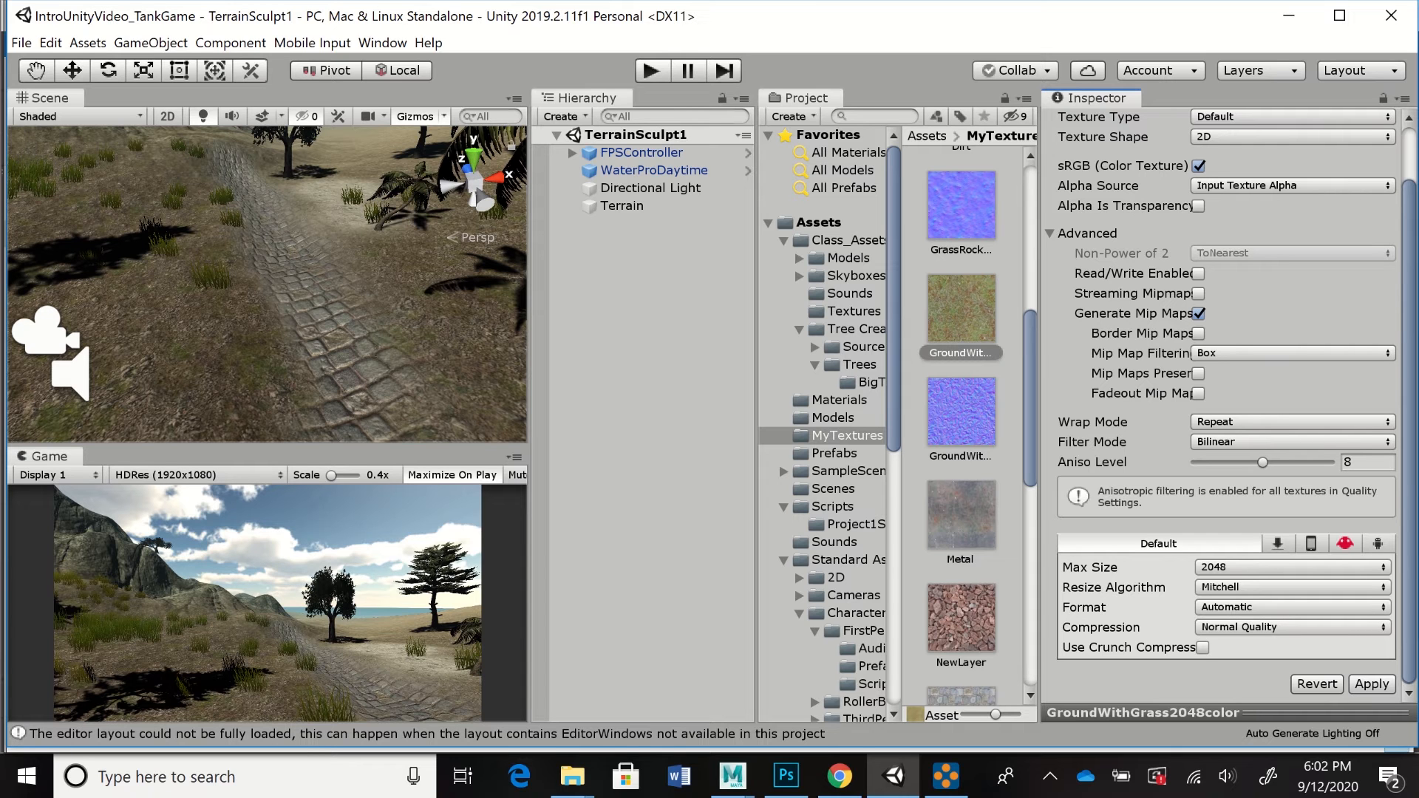
left_click(1292, 567)
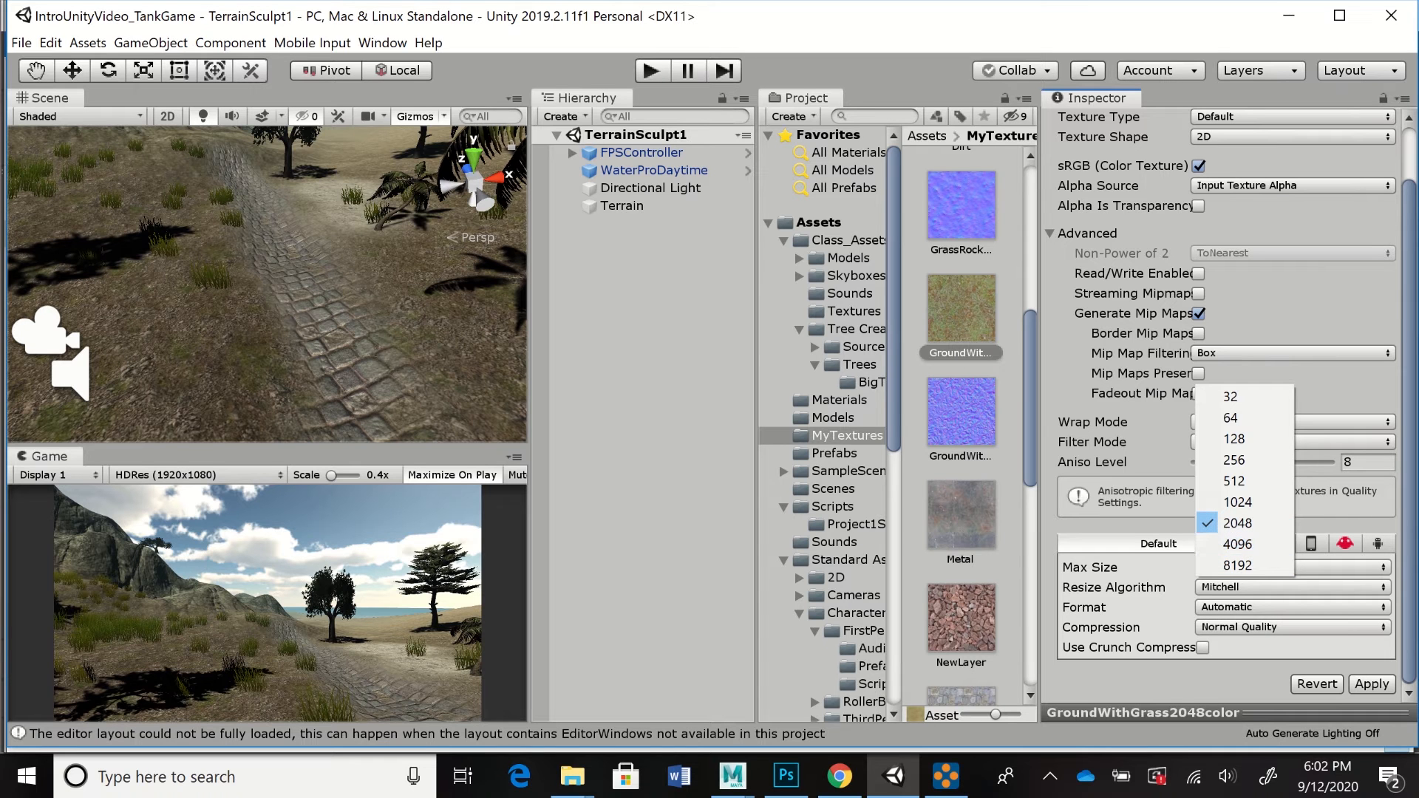
key("Escape")
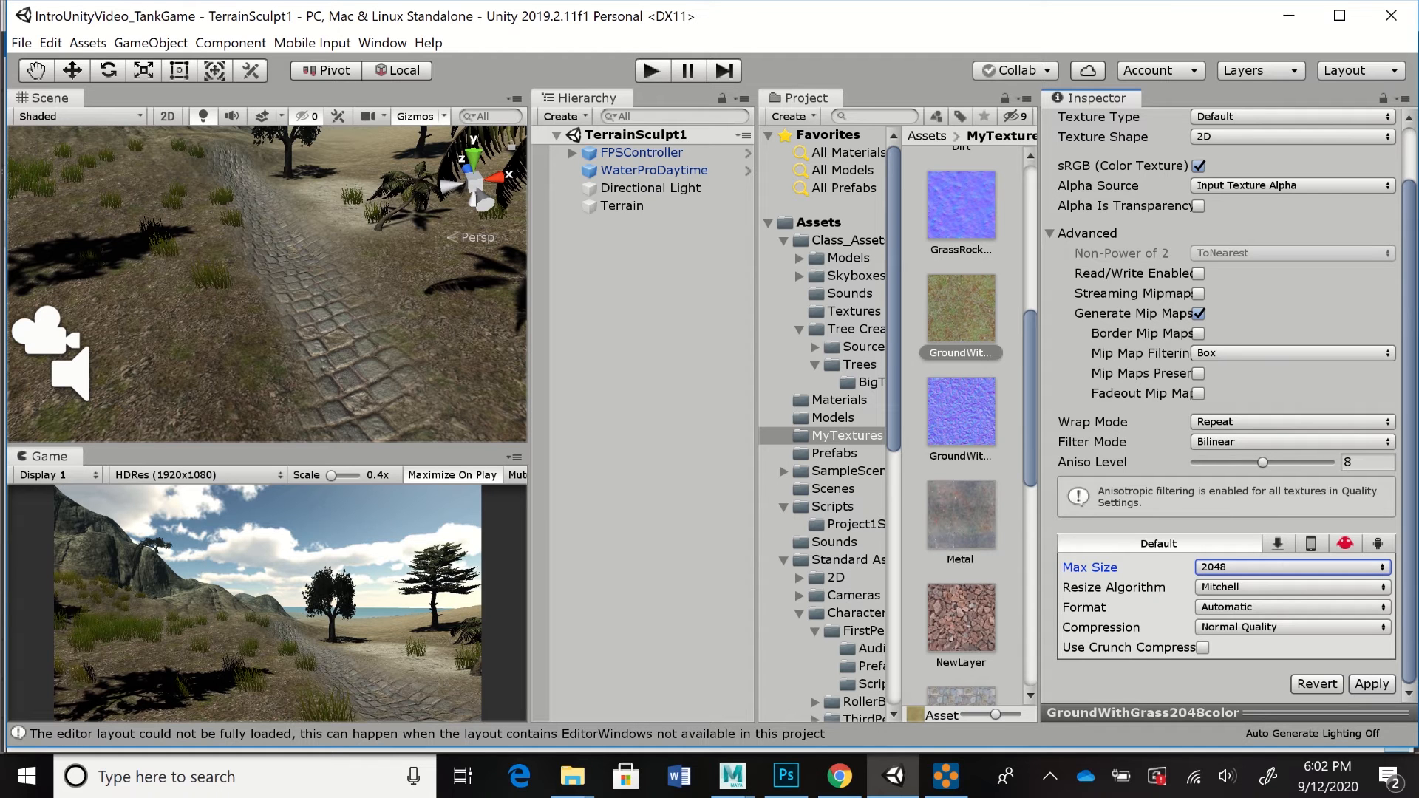
left_click(1372, 685)
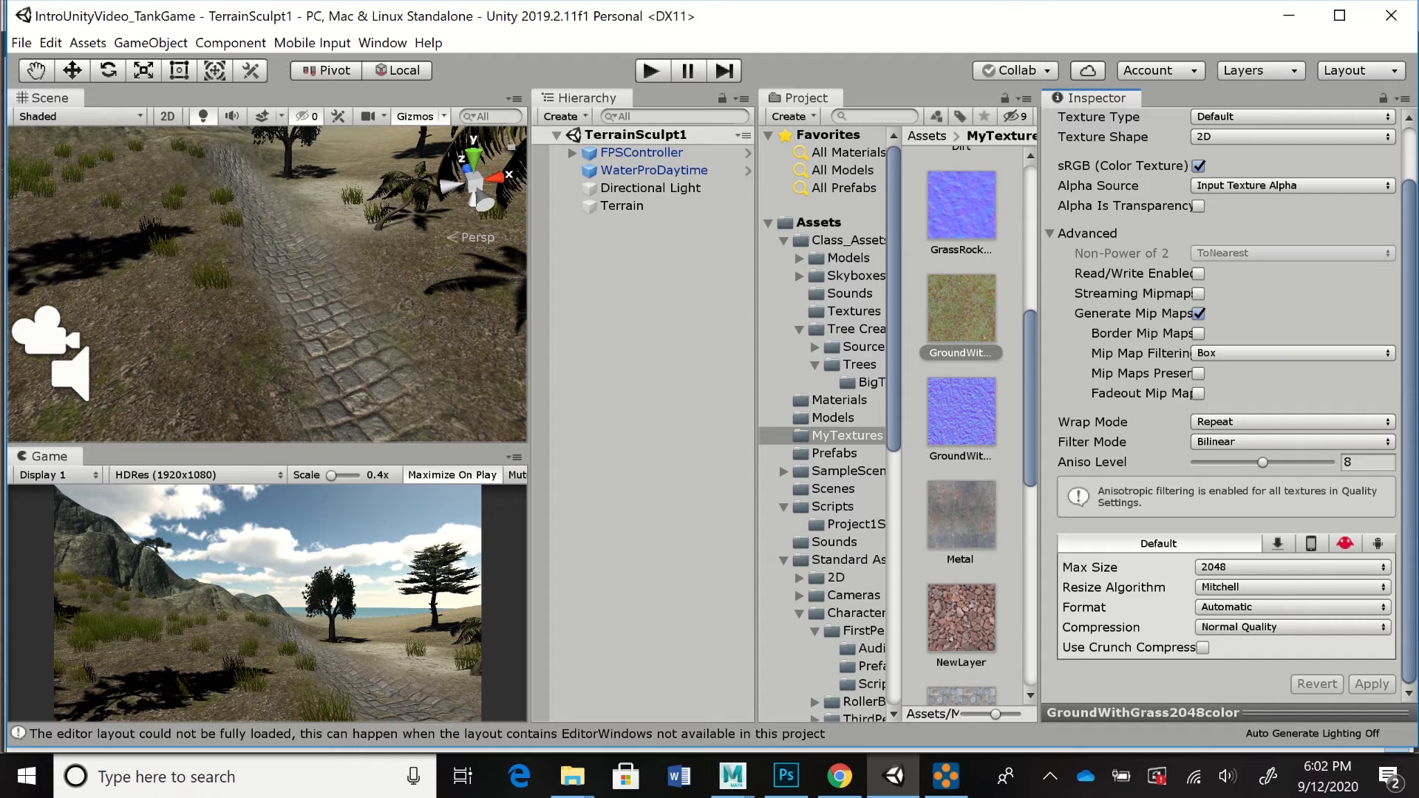
- Set the GroundWithGrass2048normal texture's type to Normal map with Aniso Level 8 and apply the import settings
left_click(961, 412)
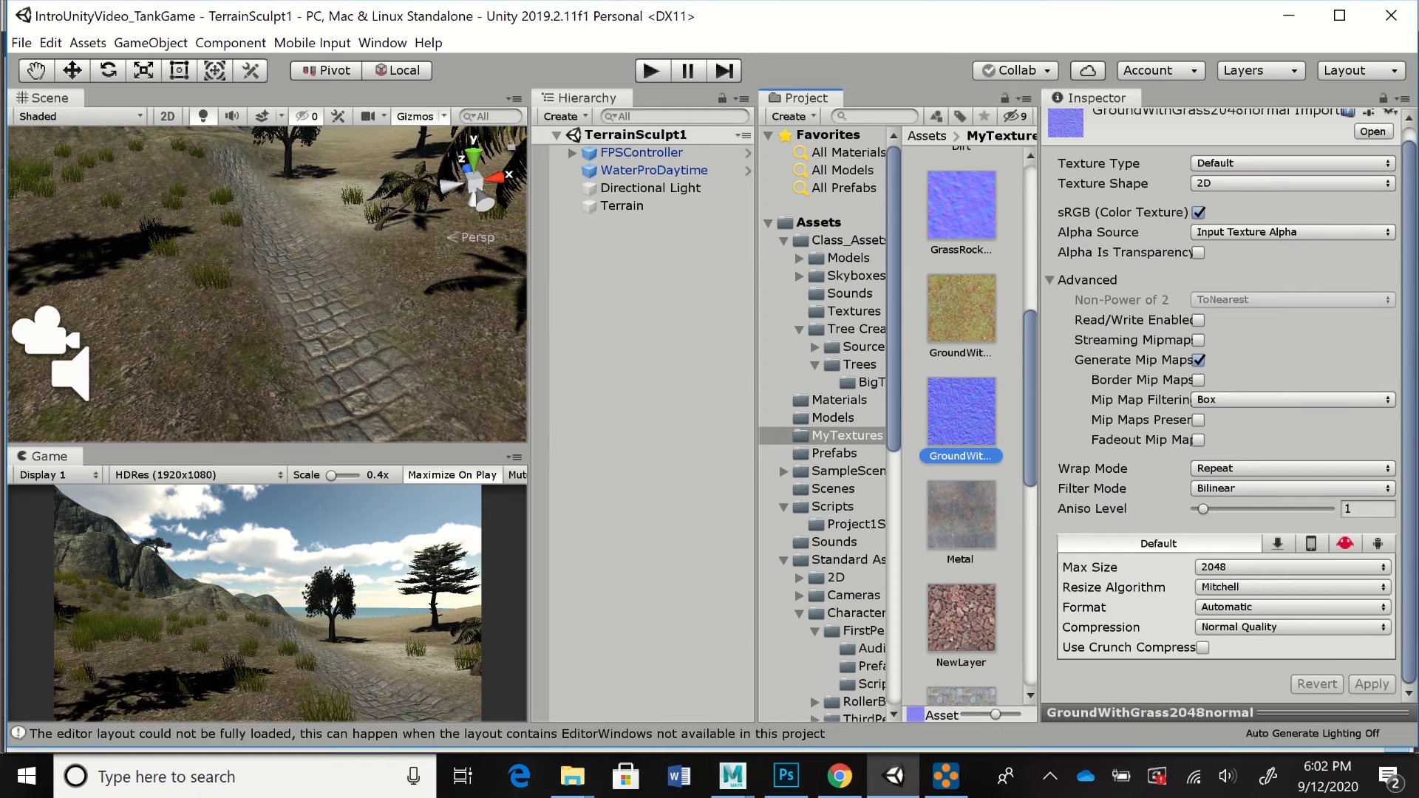
scroll(1227, 407, "up", 1)
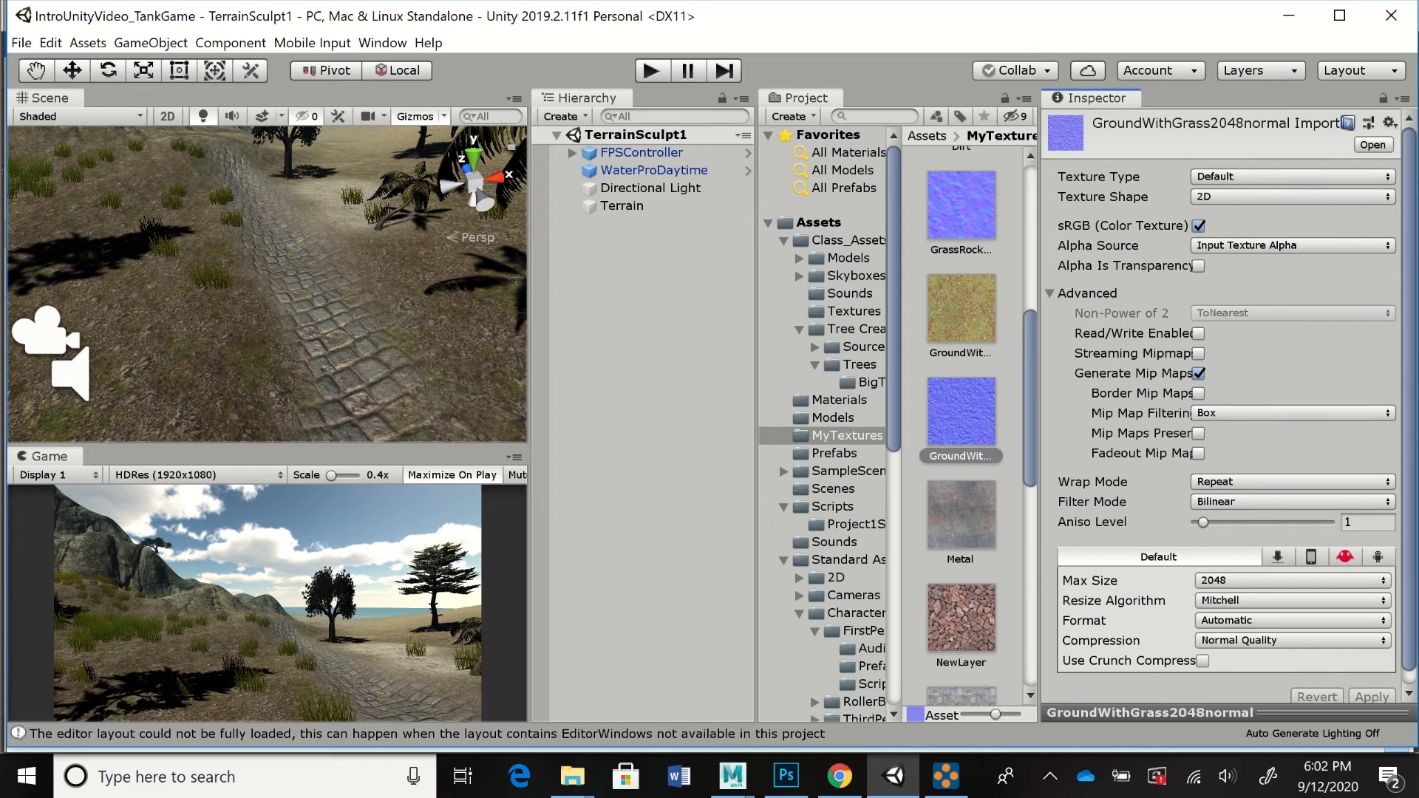
left_click(1292, 176)
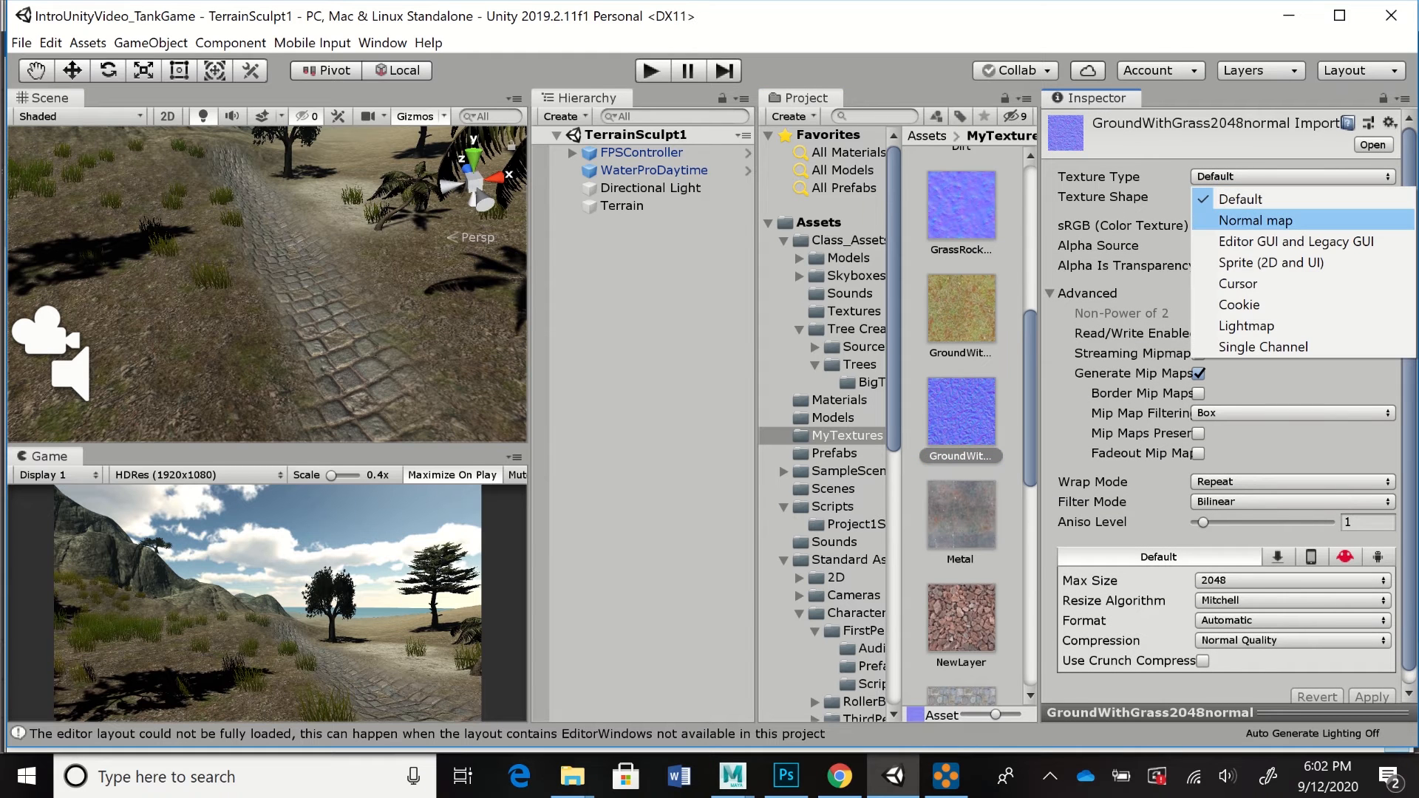
left_click(1256, 220)
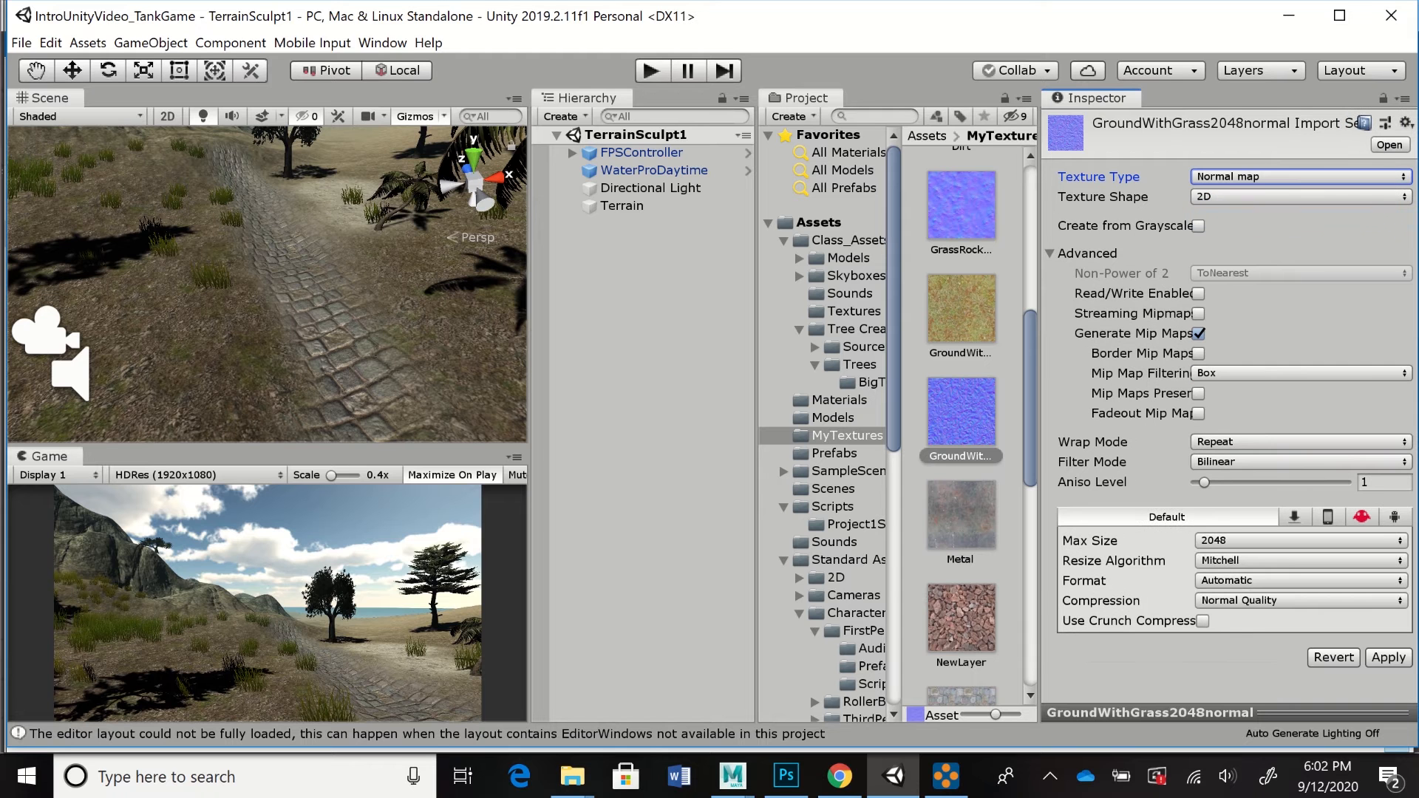
left_click_drag(1204, 482, 1262, 482)
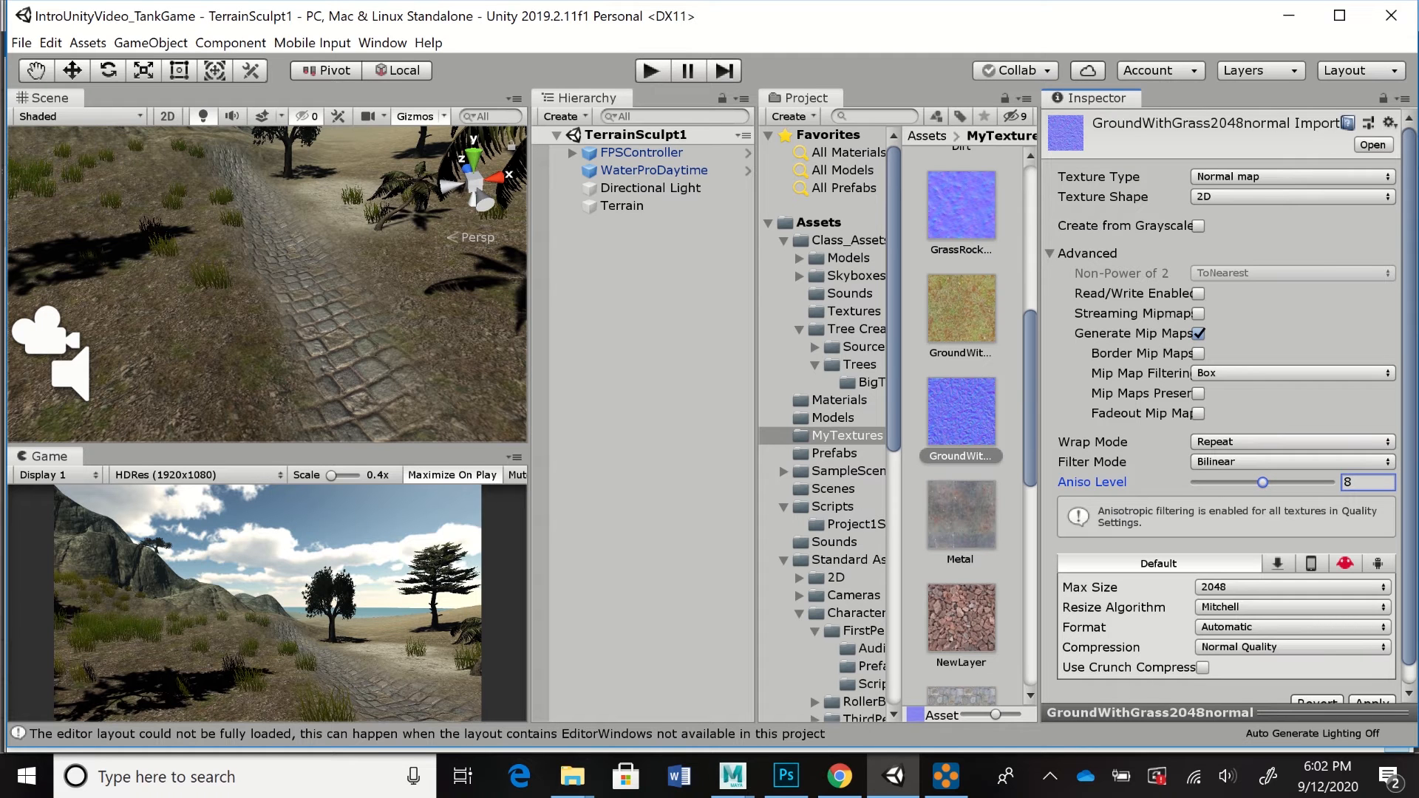
scroll(1229, 406, "down", 1)
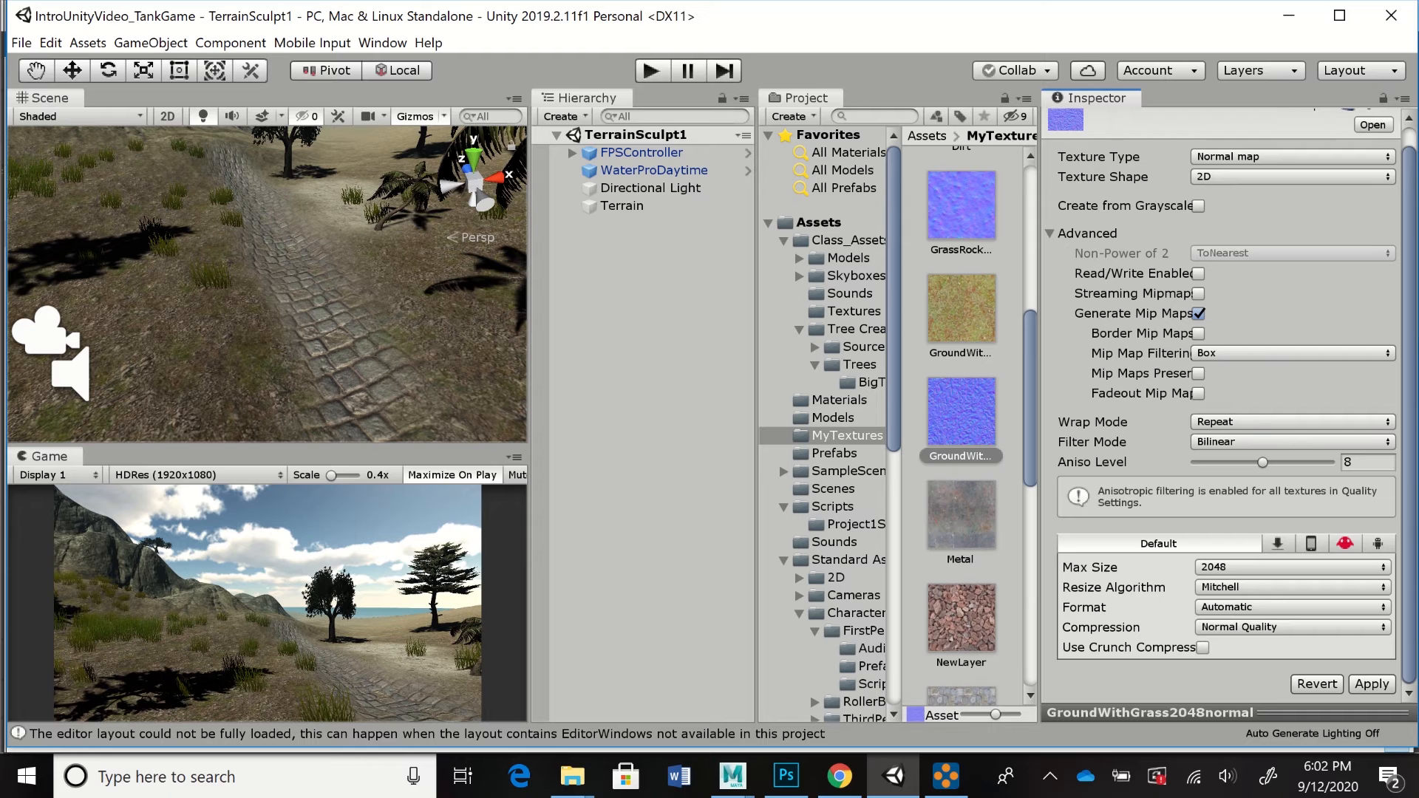
left_click(1372, 685)
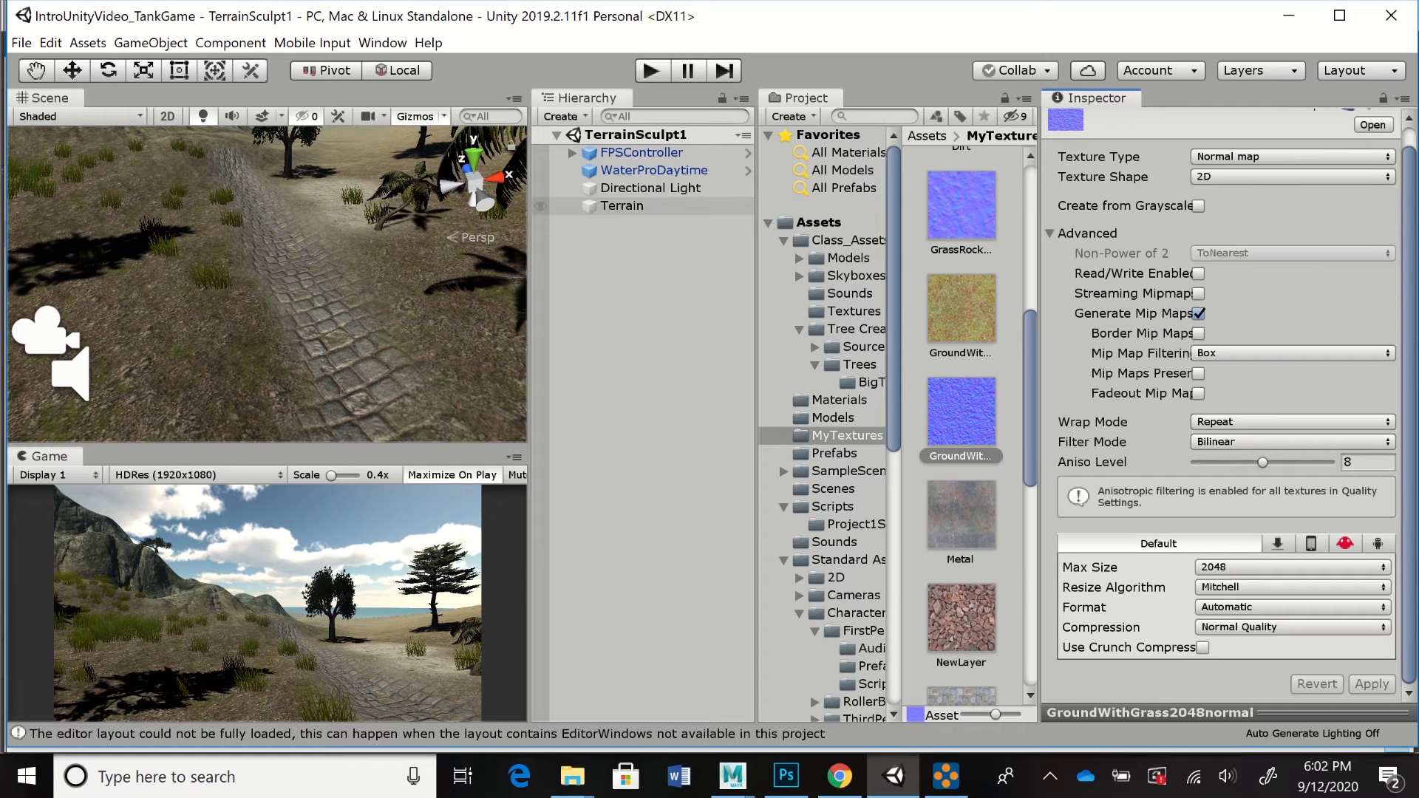
- Open the TerrainDemoVideo2 scene from the project's Scenes folder
left_click(622, 206)
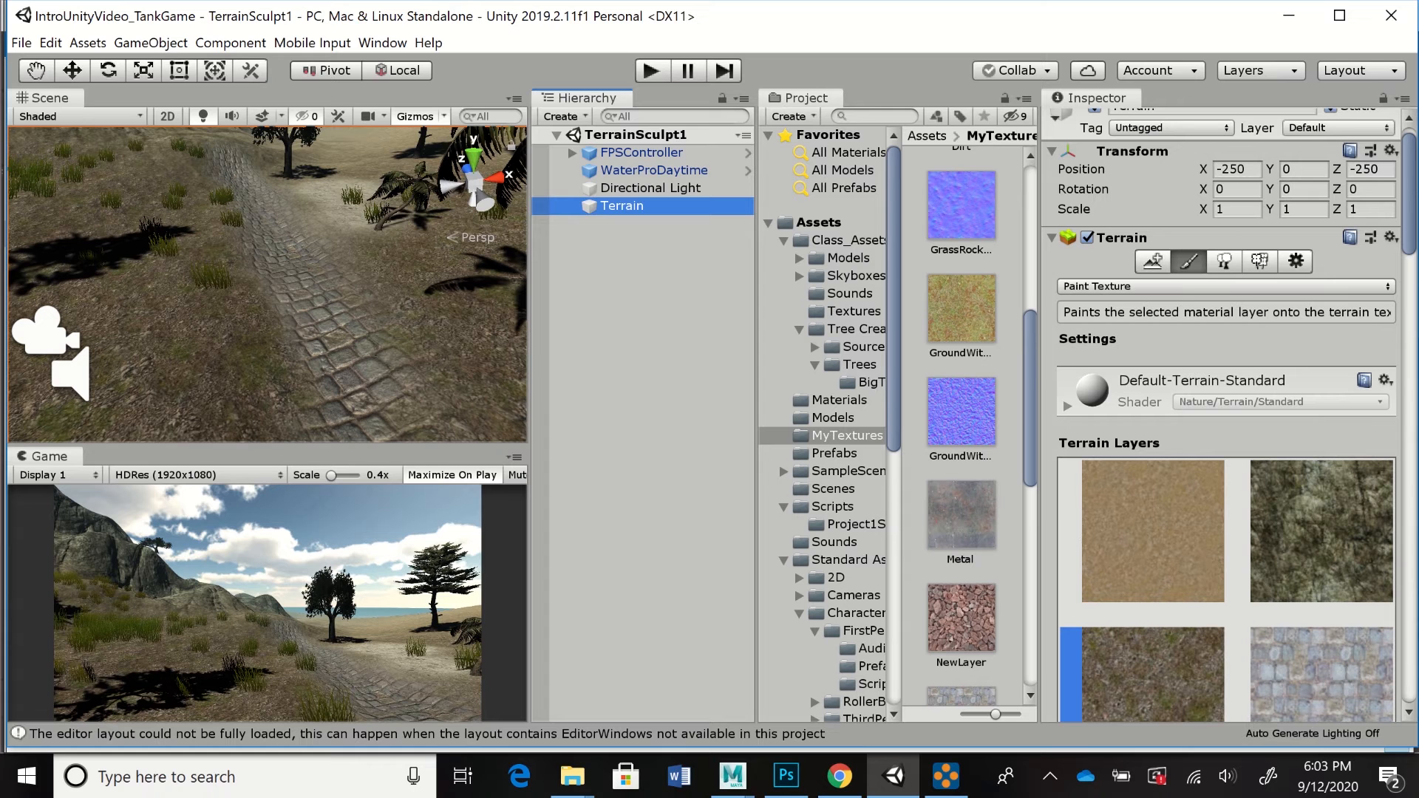
left_click(833, 488)
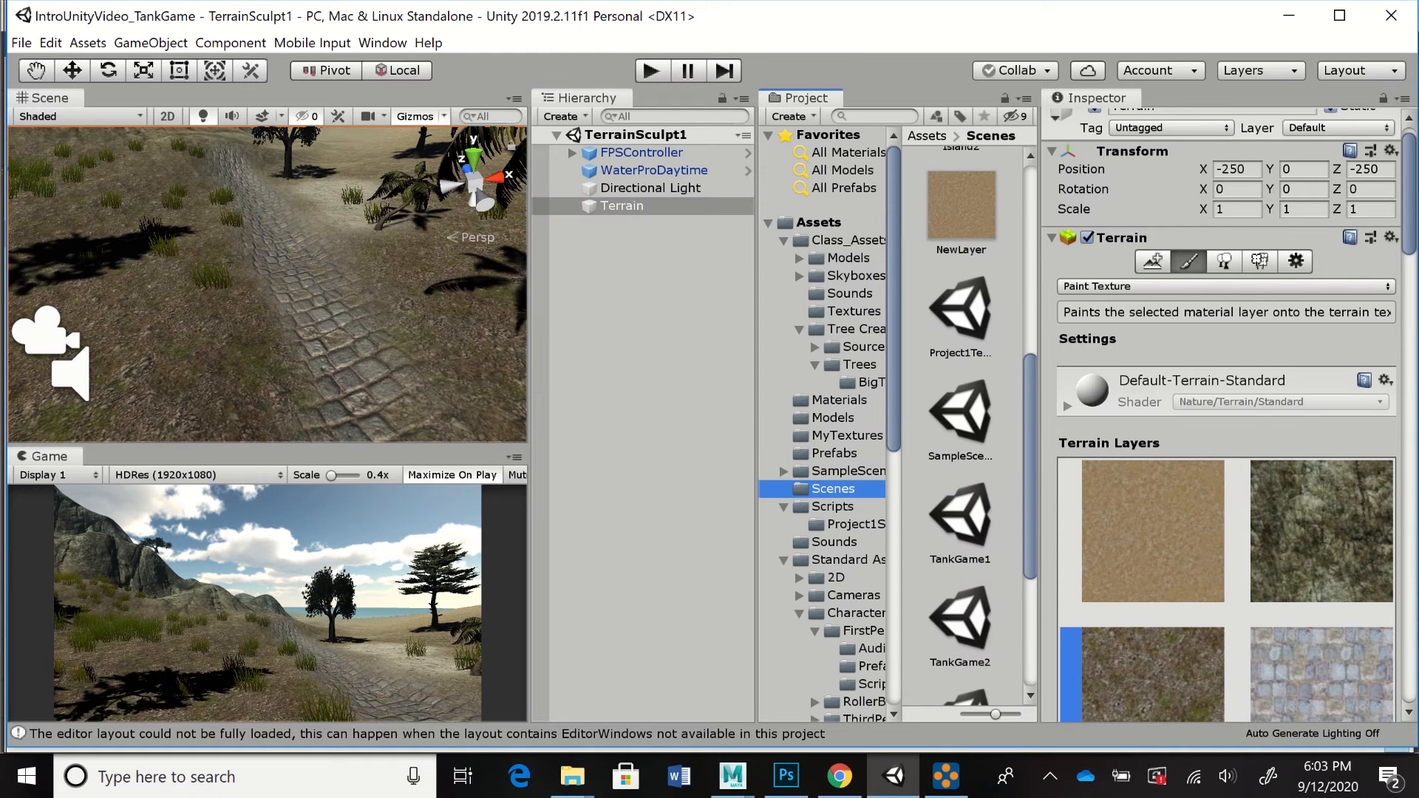
scroll(961, 429, "down", 5)
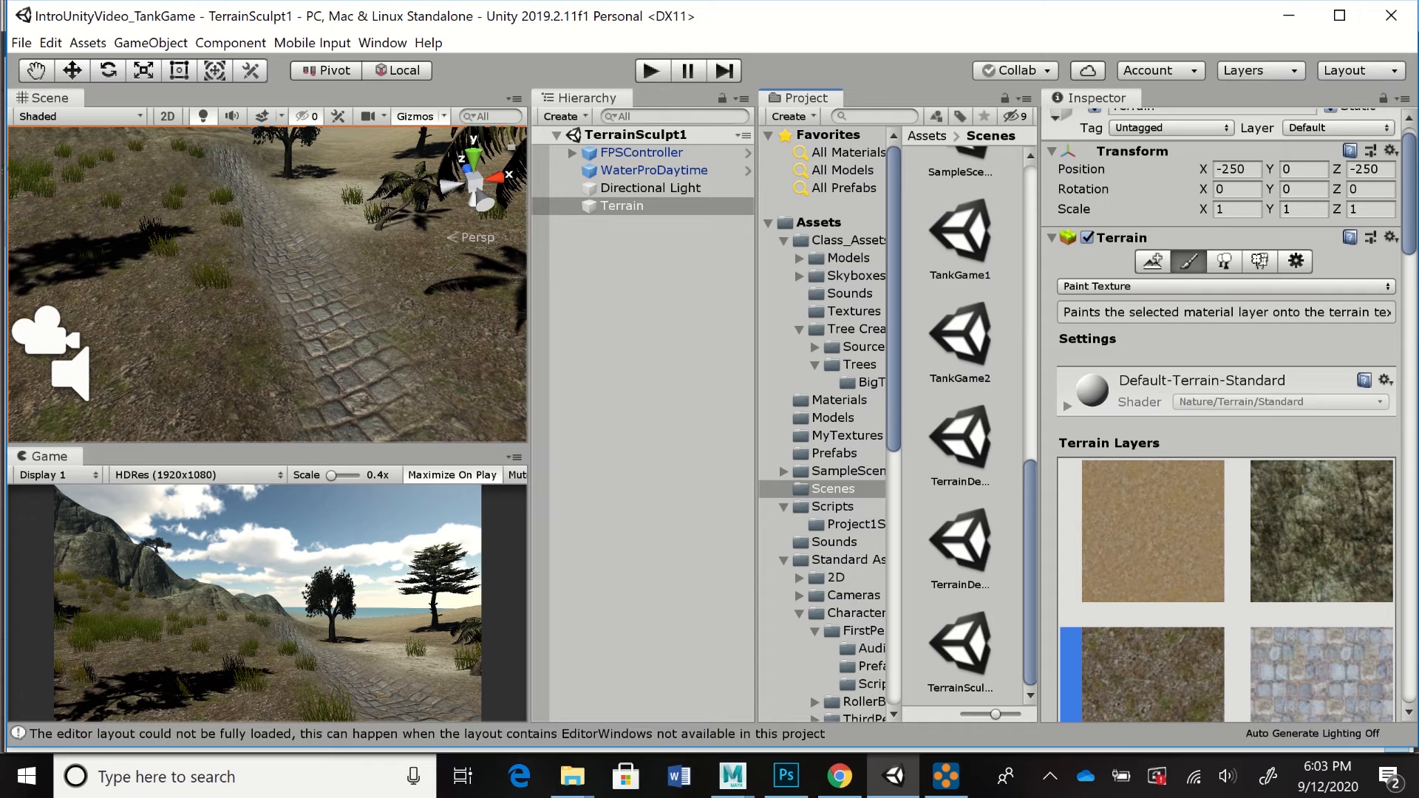
left_click(960, 542)
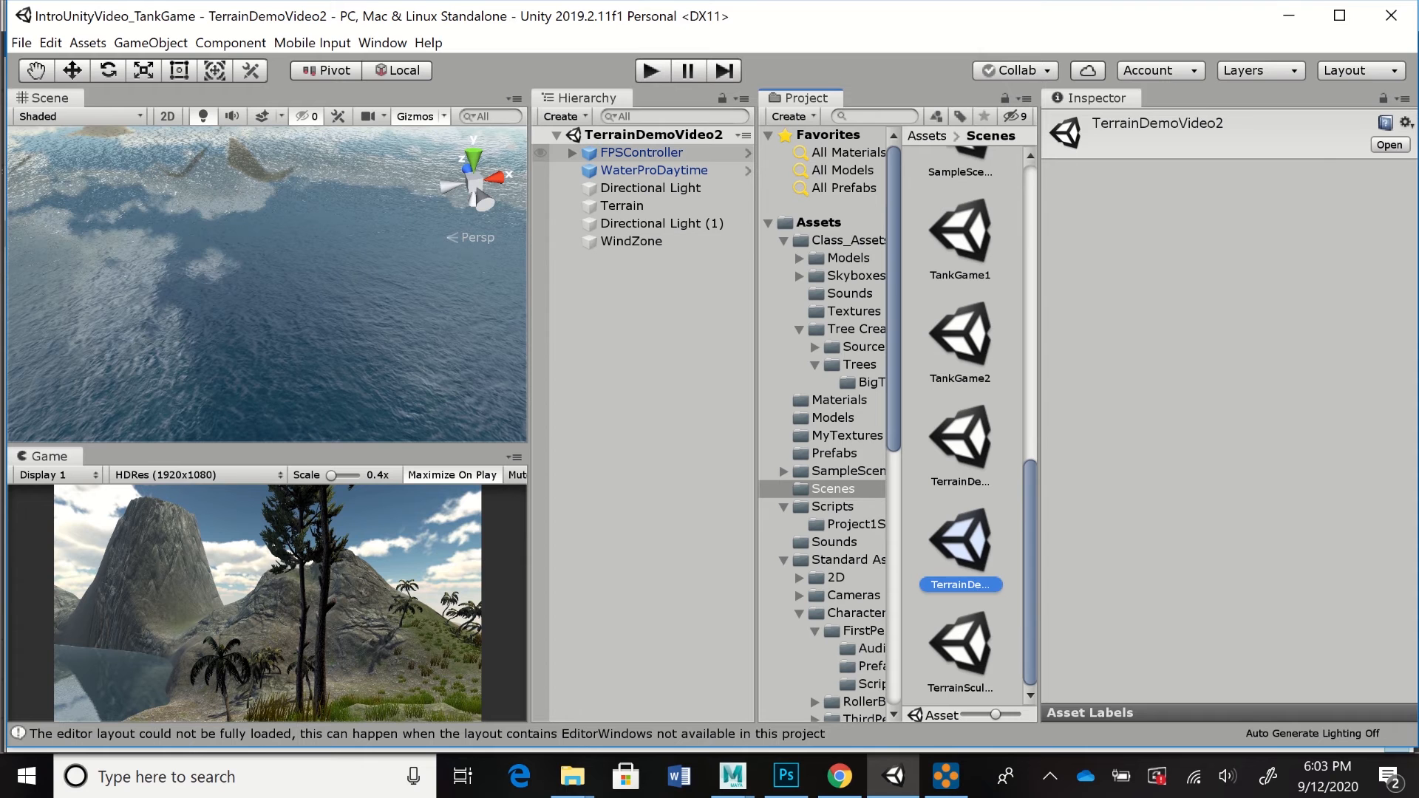
- Focus the scene view on the FPSController and examine the grassy terrain around it
double_click(642, 153)
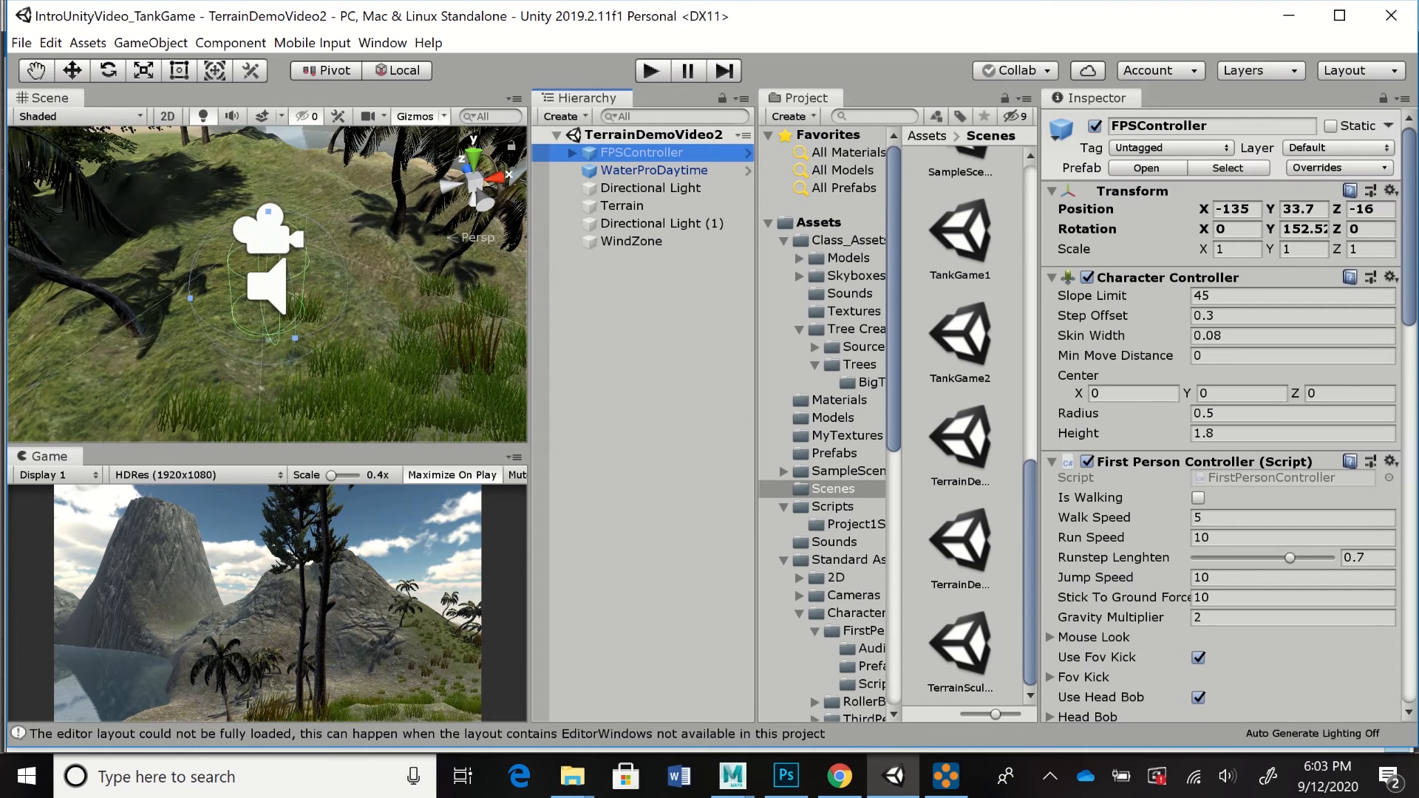
scroll(268, 284, "down", 14)
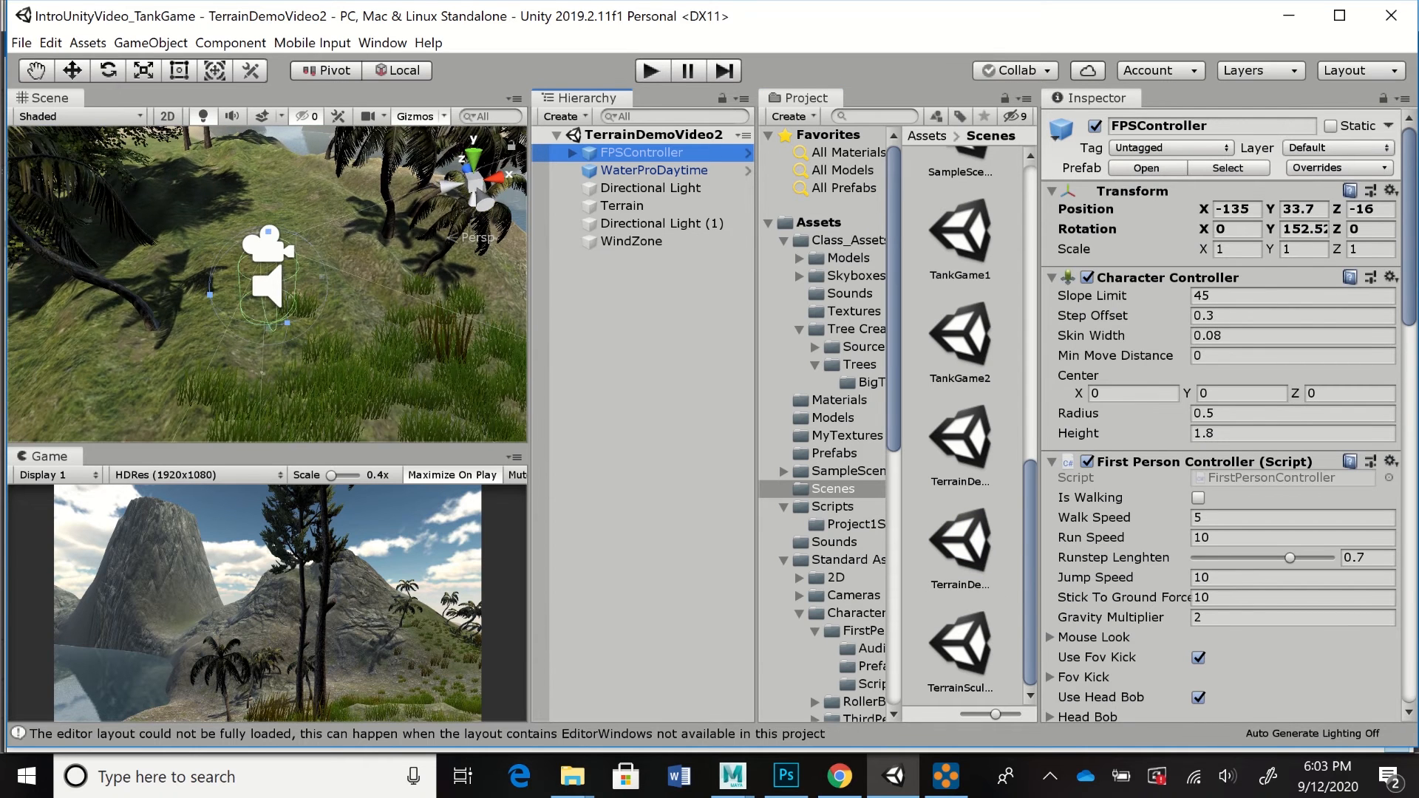
scroll(268, 285, "down", 5)
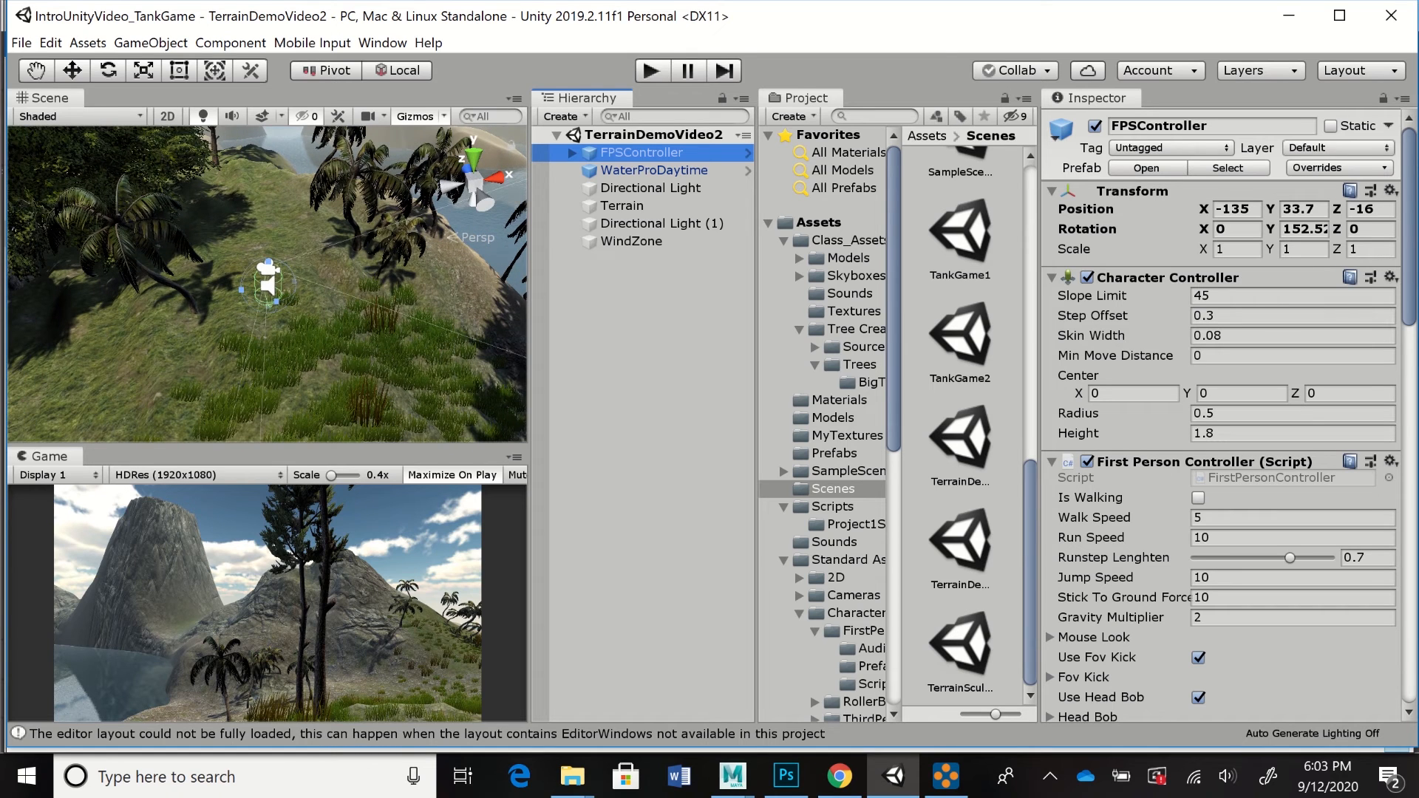
left_click_drag(311, 325, 281, 292, "alt")
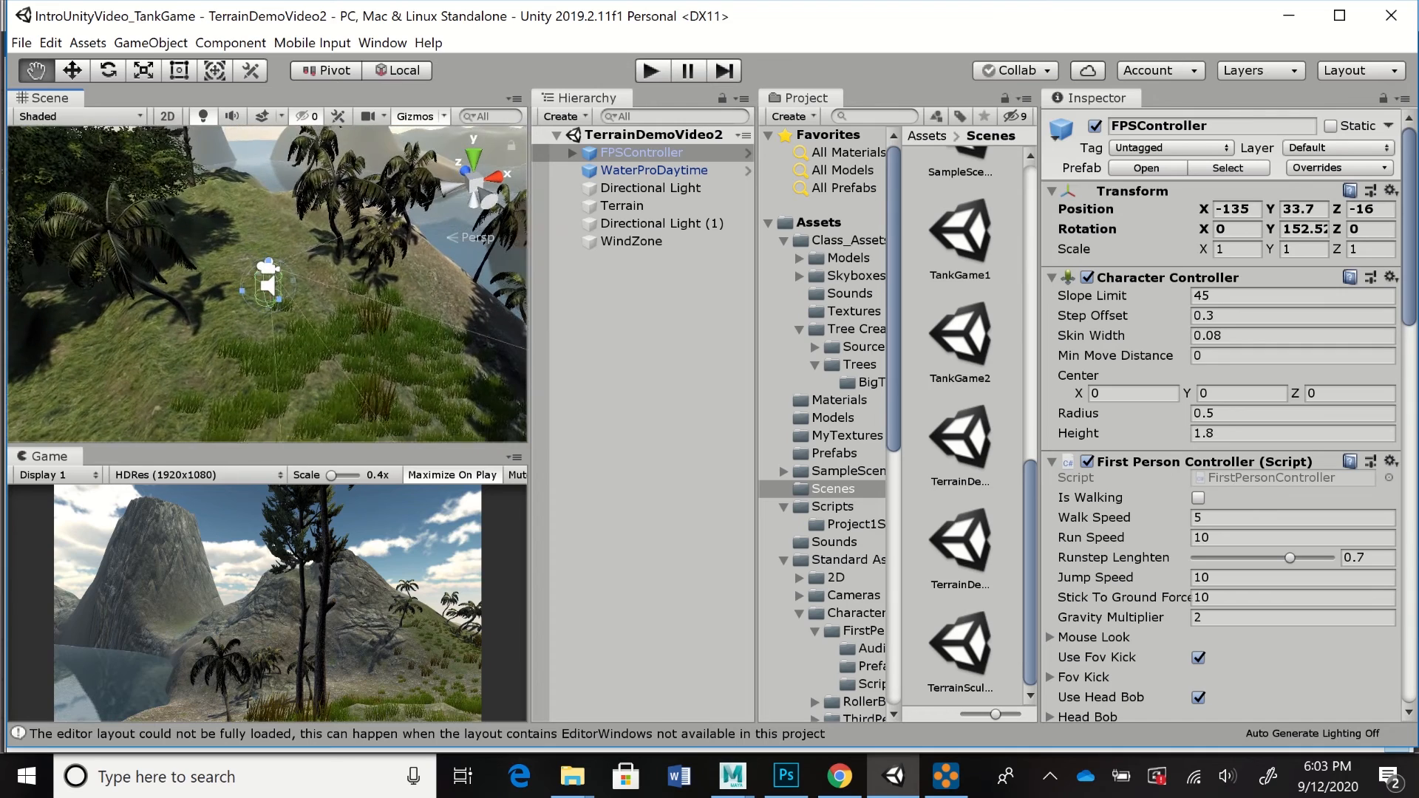
scroll(268, 285, "up", 5)
scroll(267, 284, "down", 3)
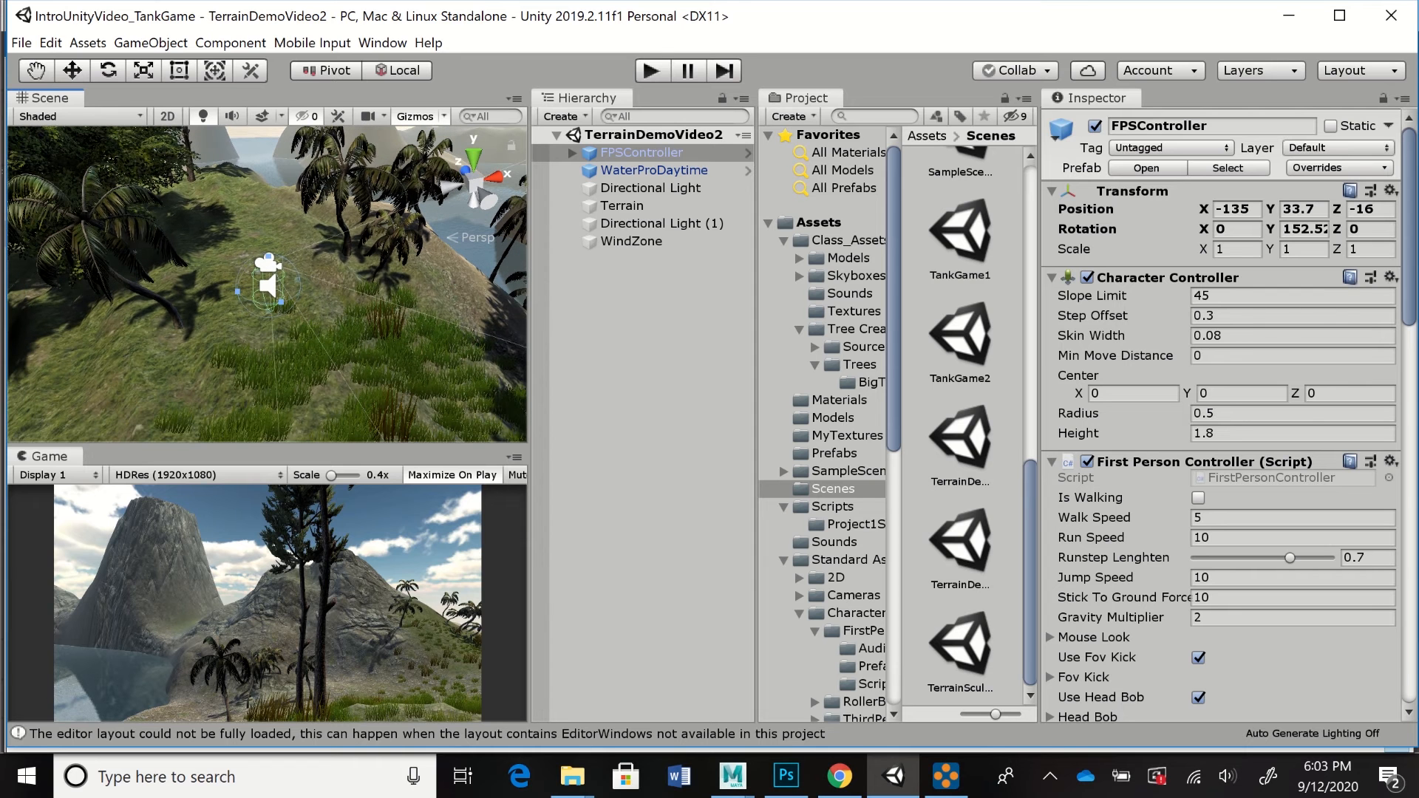
scroll(267, 284, "up", 4)
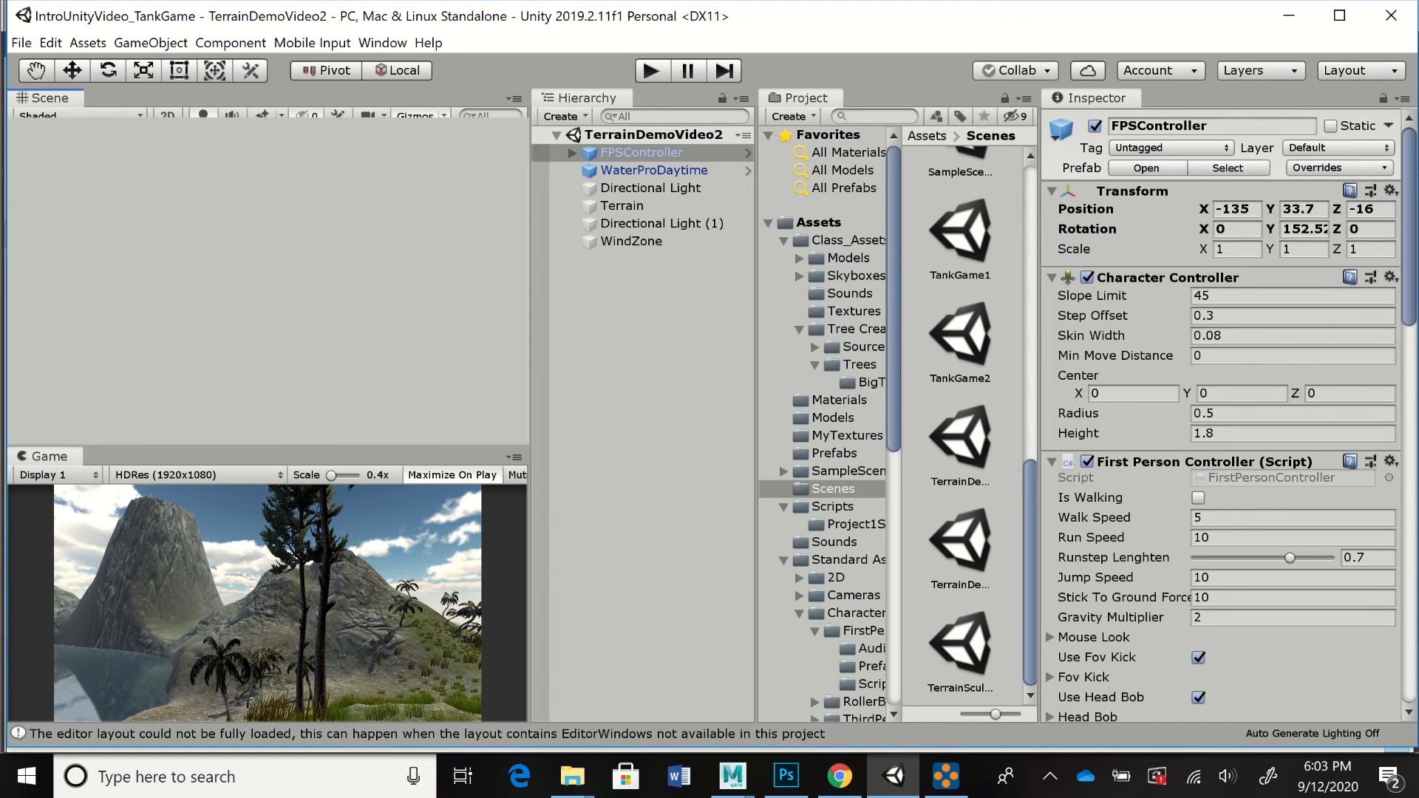
scroll(267, 285, "up", 3)
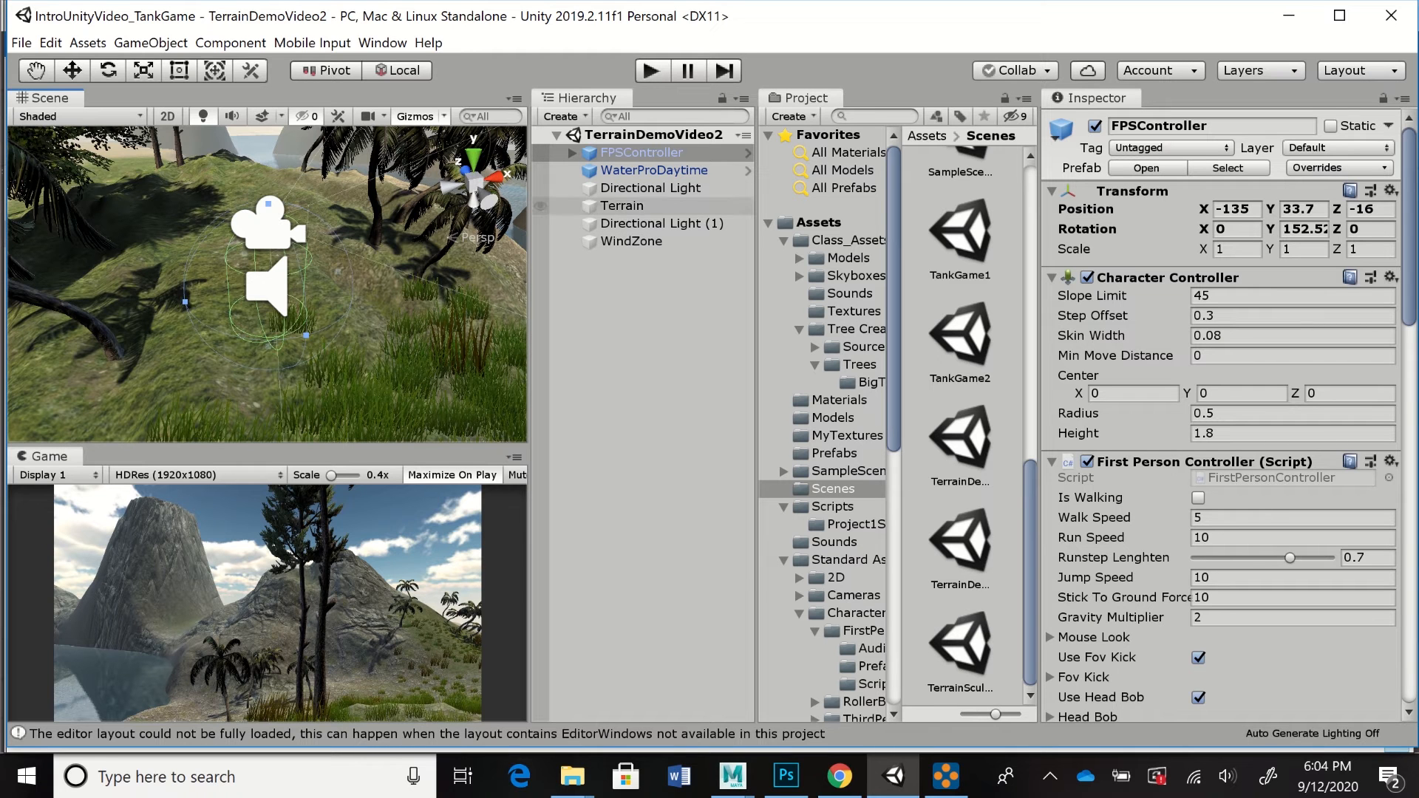
- Select the Terrain's green grass layer, NewLayer 2, and assign GroundWithGrass2048color as its diffuse texture
left_click(622, 207)
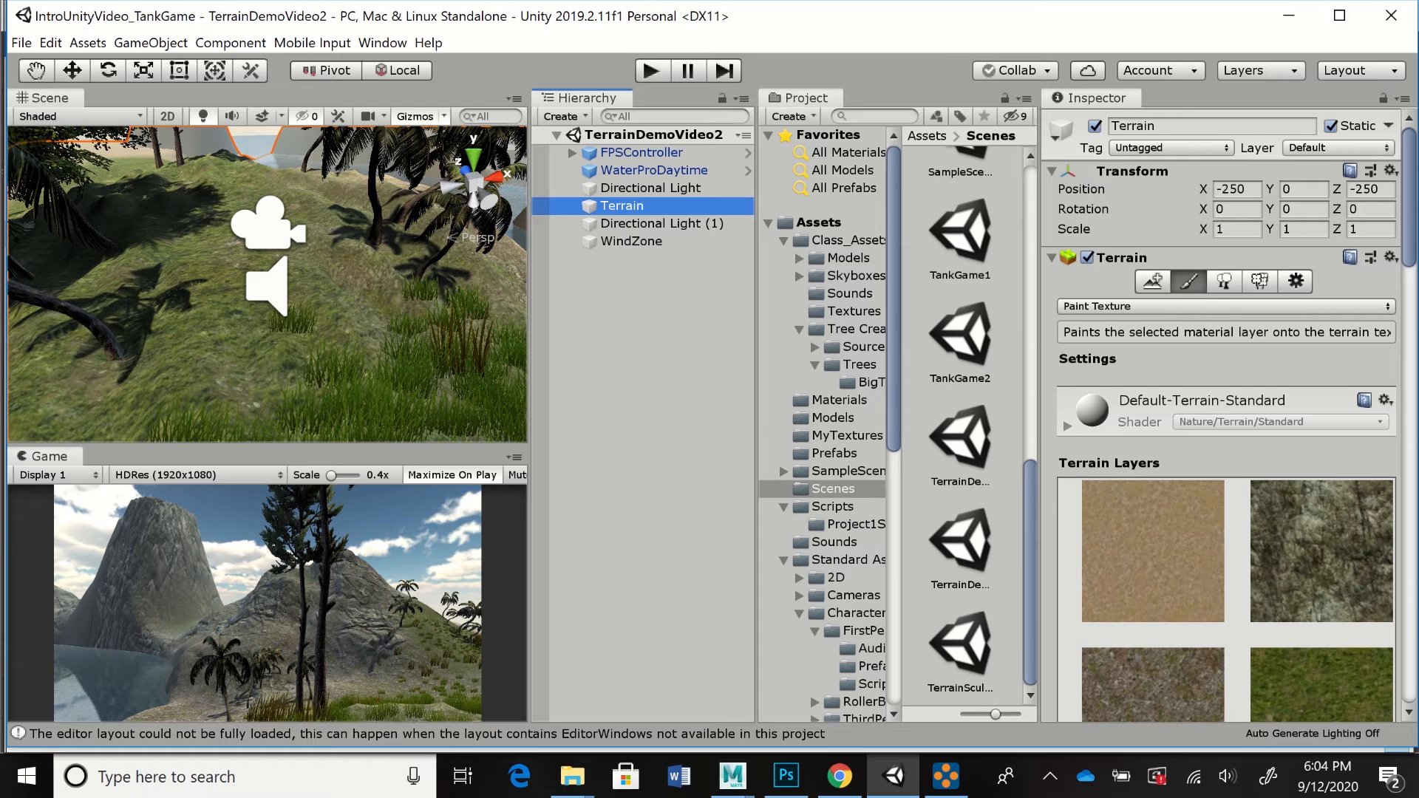
scroll(1227, 414, "down", 5)
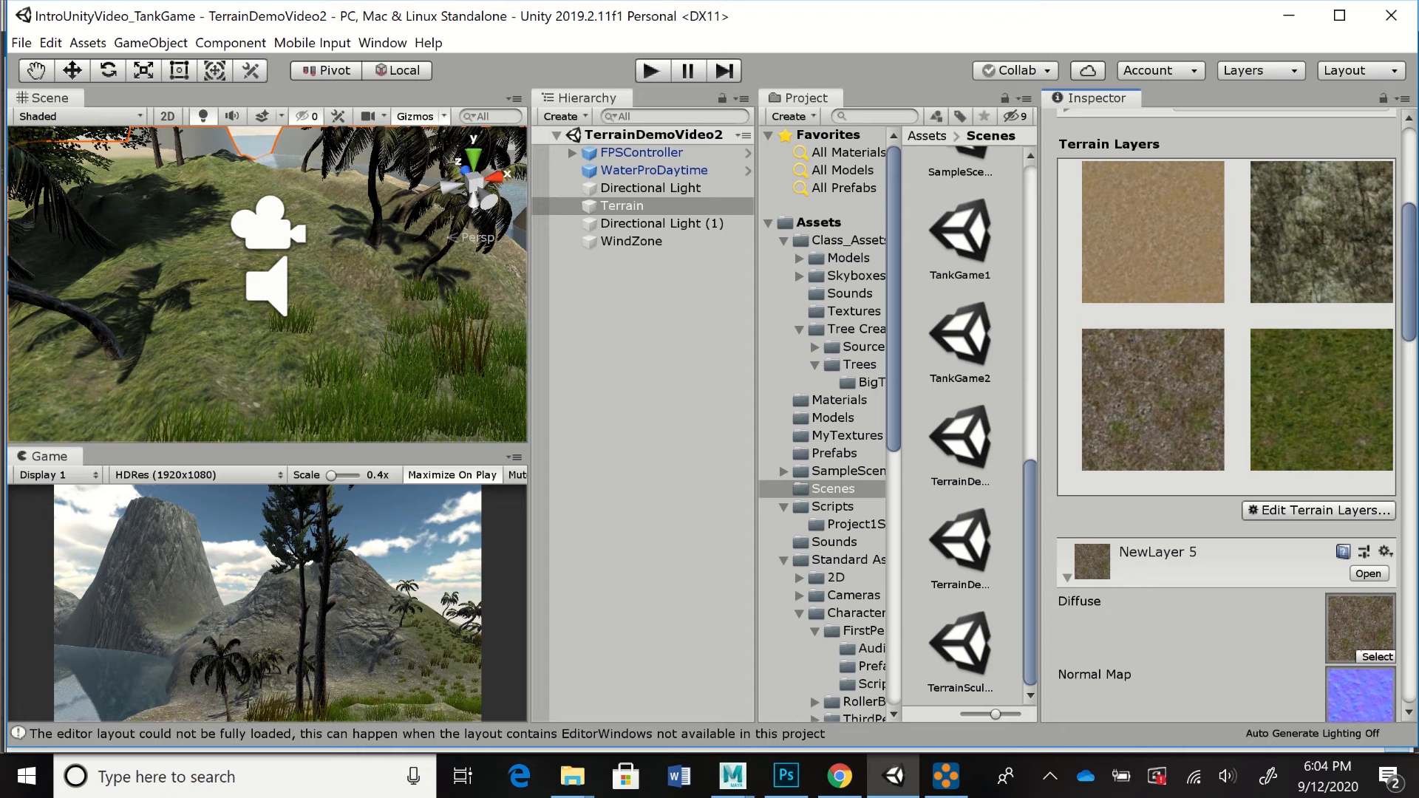
left_click(1153, 400)
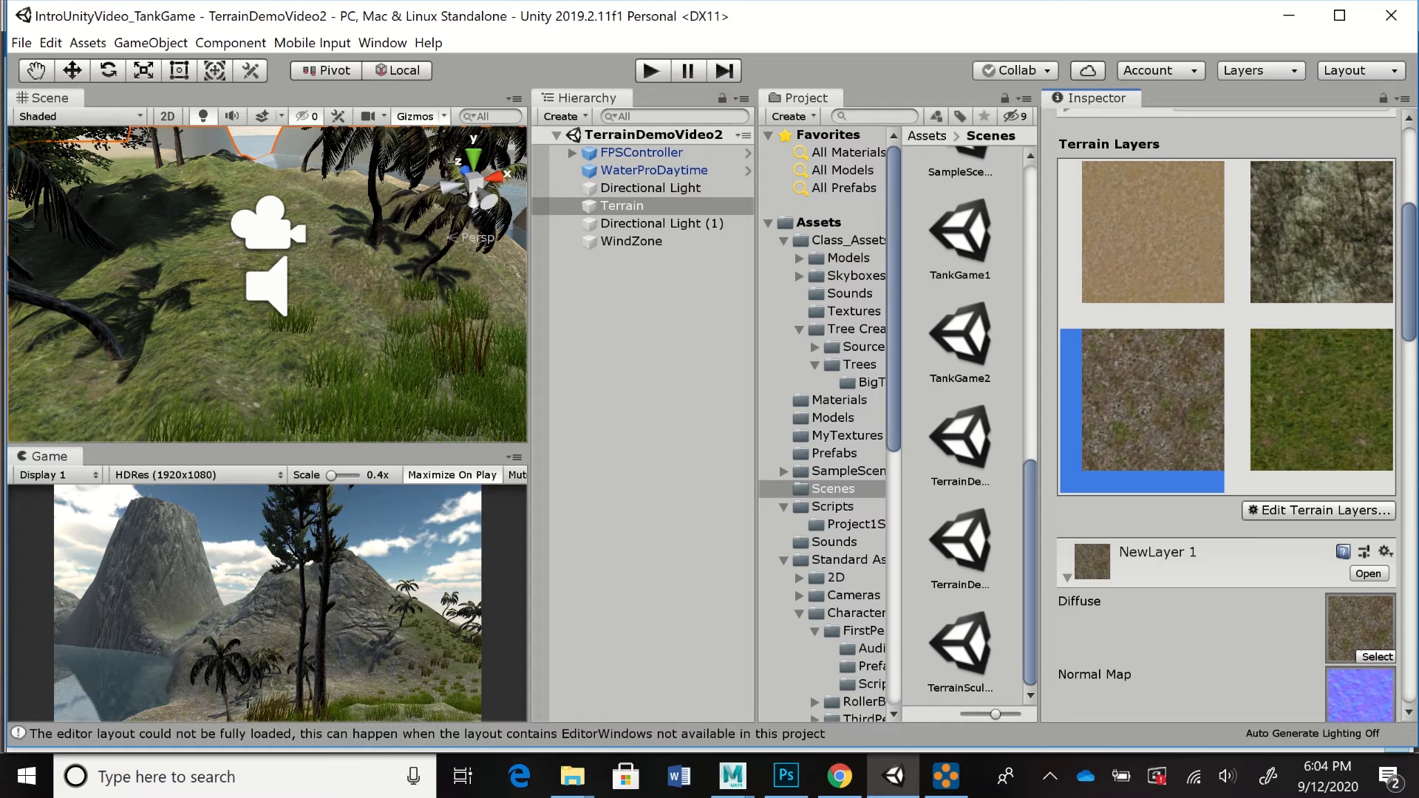
scroll(1227, 414, "down", 3)
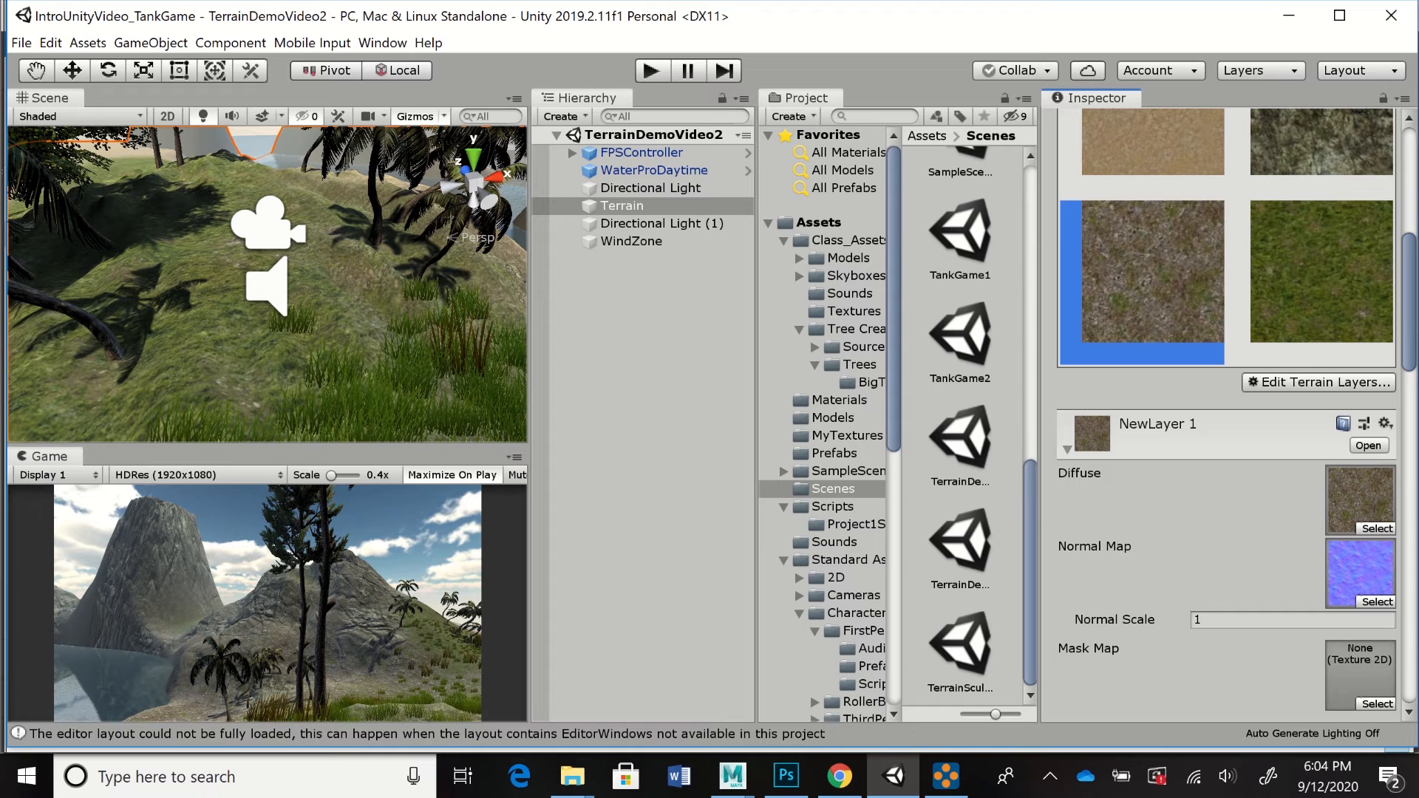
left_click(1320, 273)
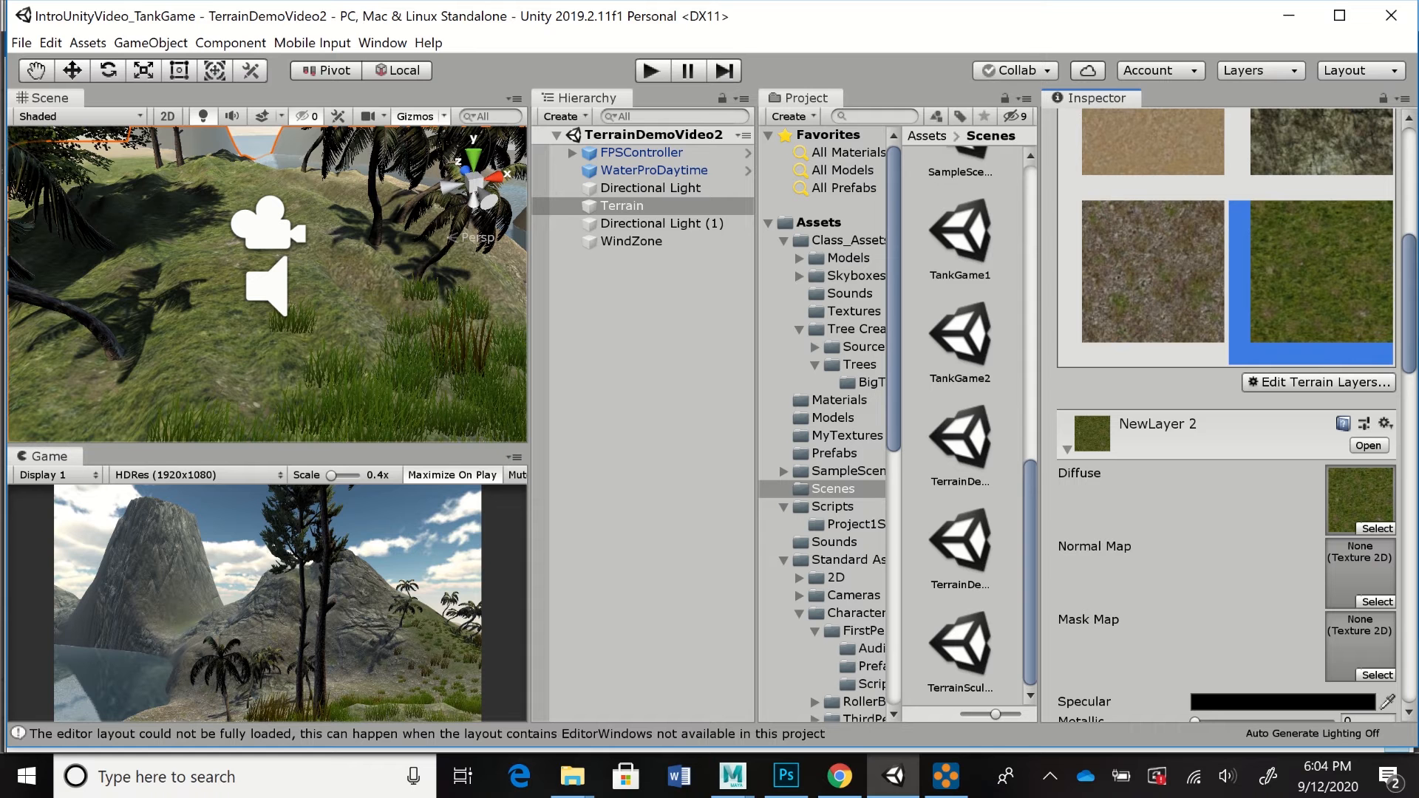
left_click(1377, 529)
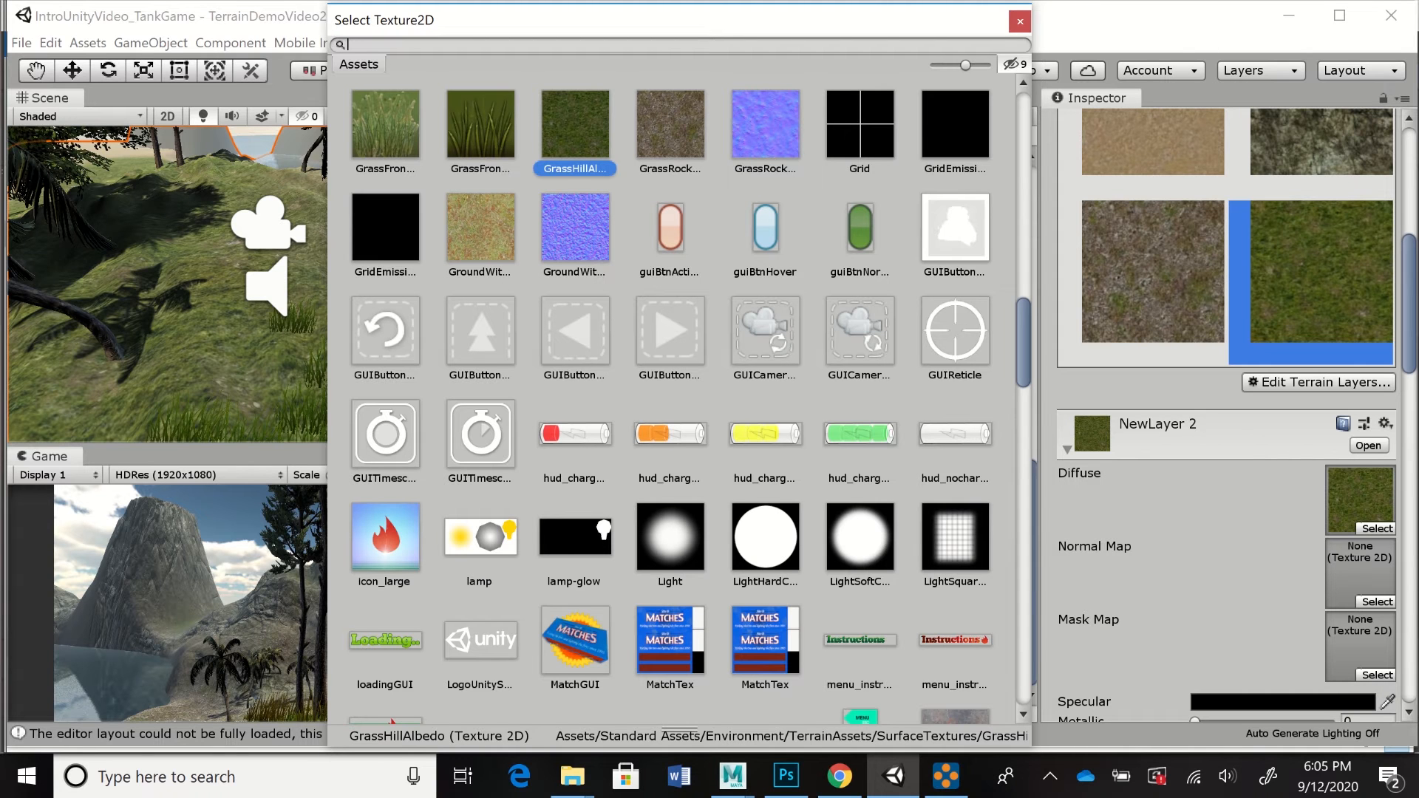
left_click(481, 228)
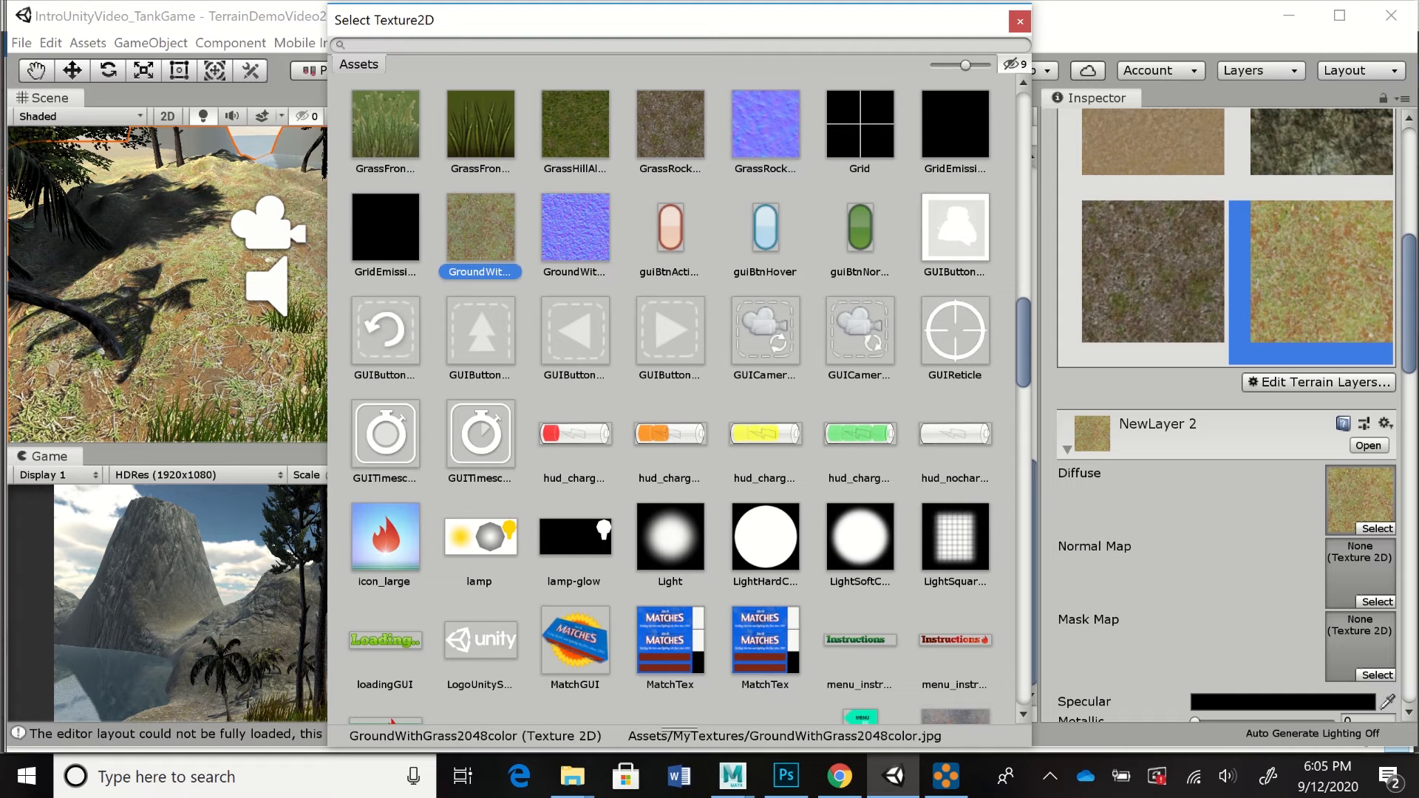
left_click_drag(628, 20, 692, 31)
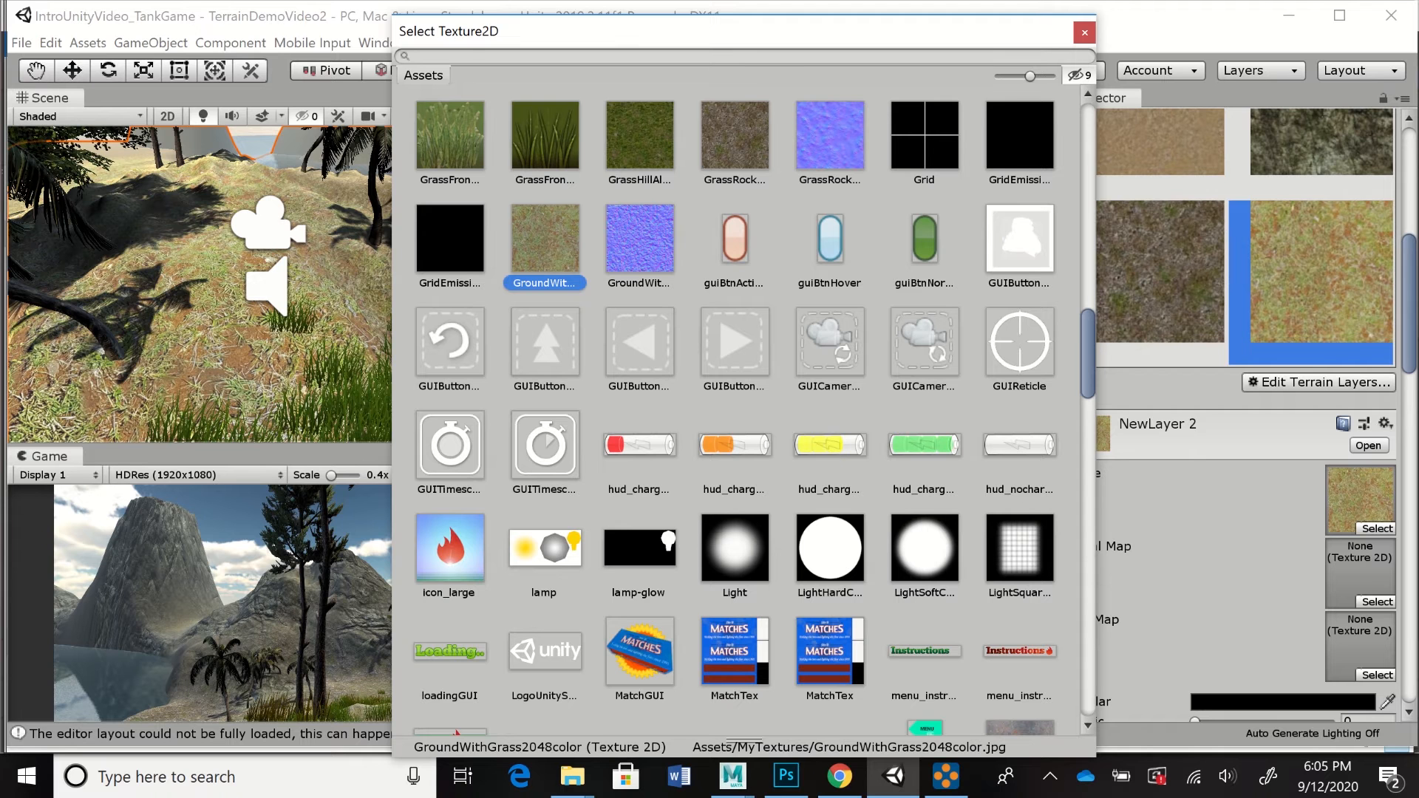
left_click_drag(739, 31, 634, 27)
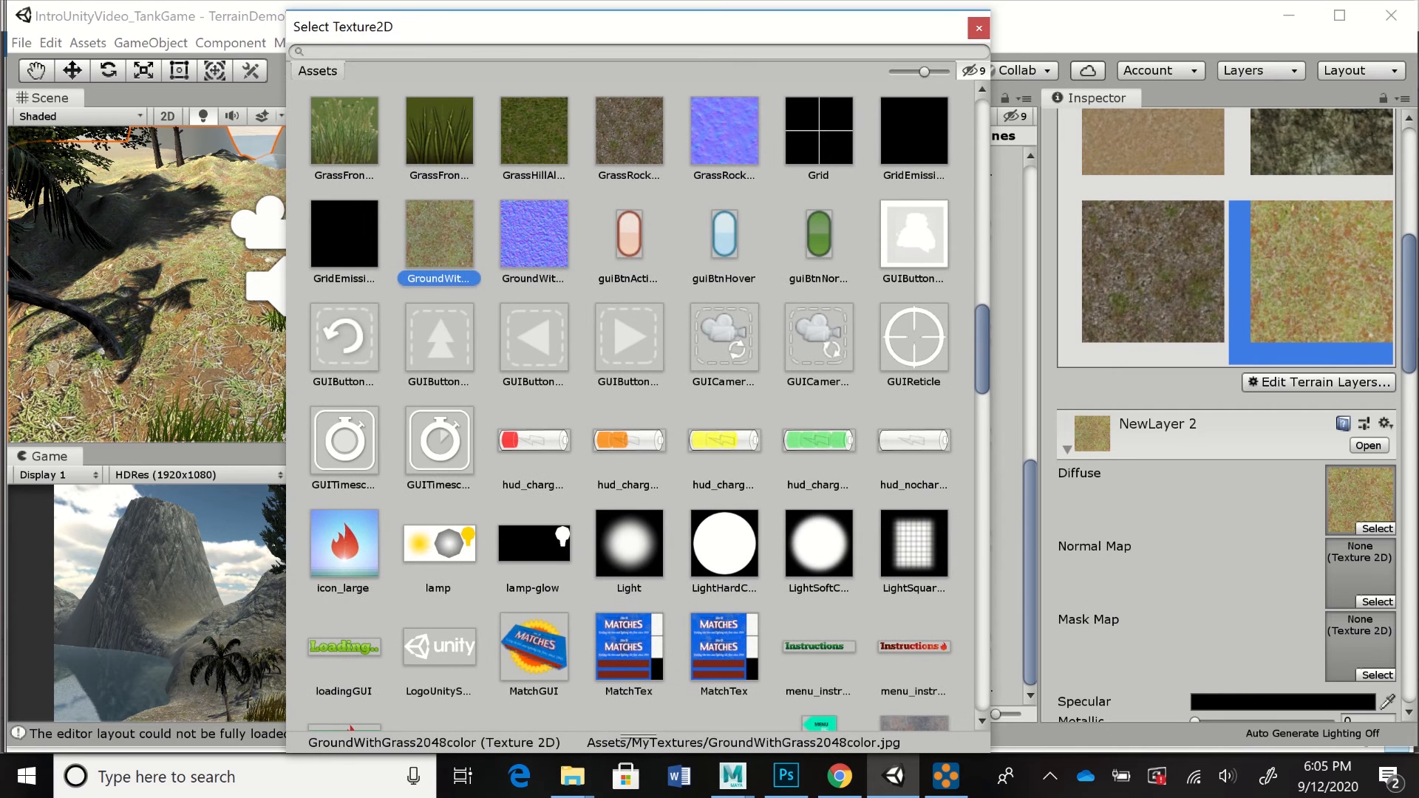
- Assign GroundWithGrass2048normal as the normal map of terrain layer NewLayer 2 and close the texture picker
left_click(1376, 602)
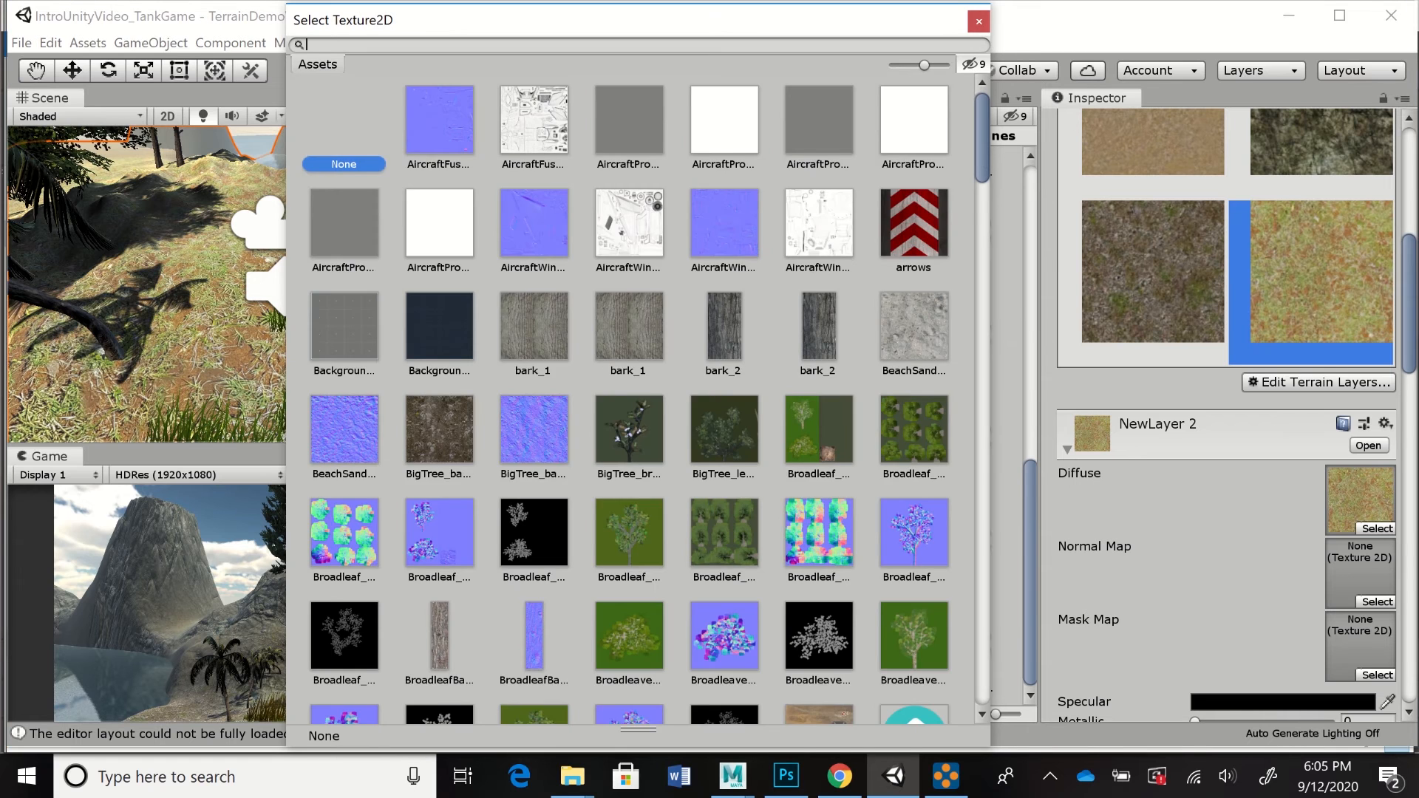
scroll(640, 399, "down", 10)
scroll(639, 400, "down", 10)
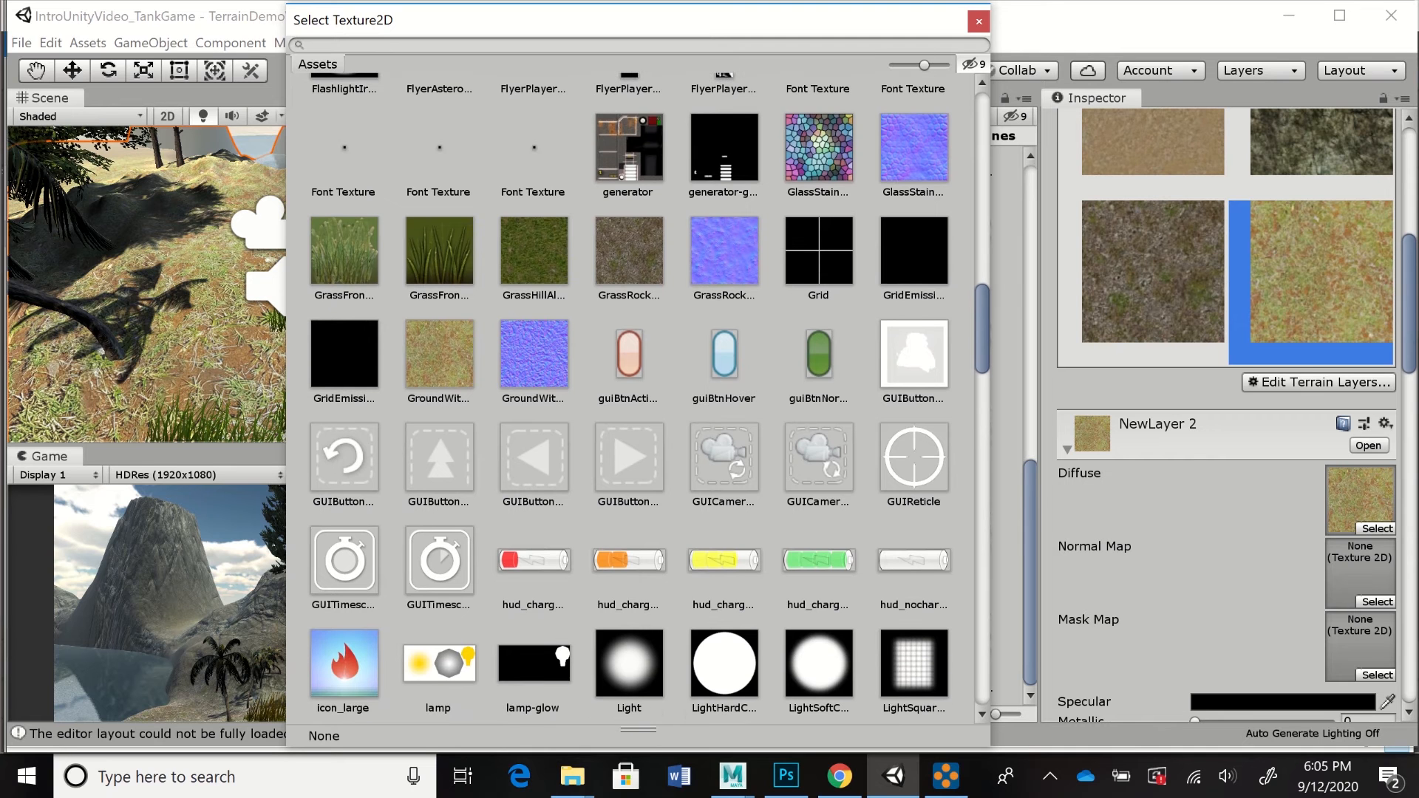
left_click(533, 355)
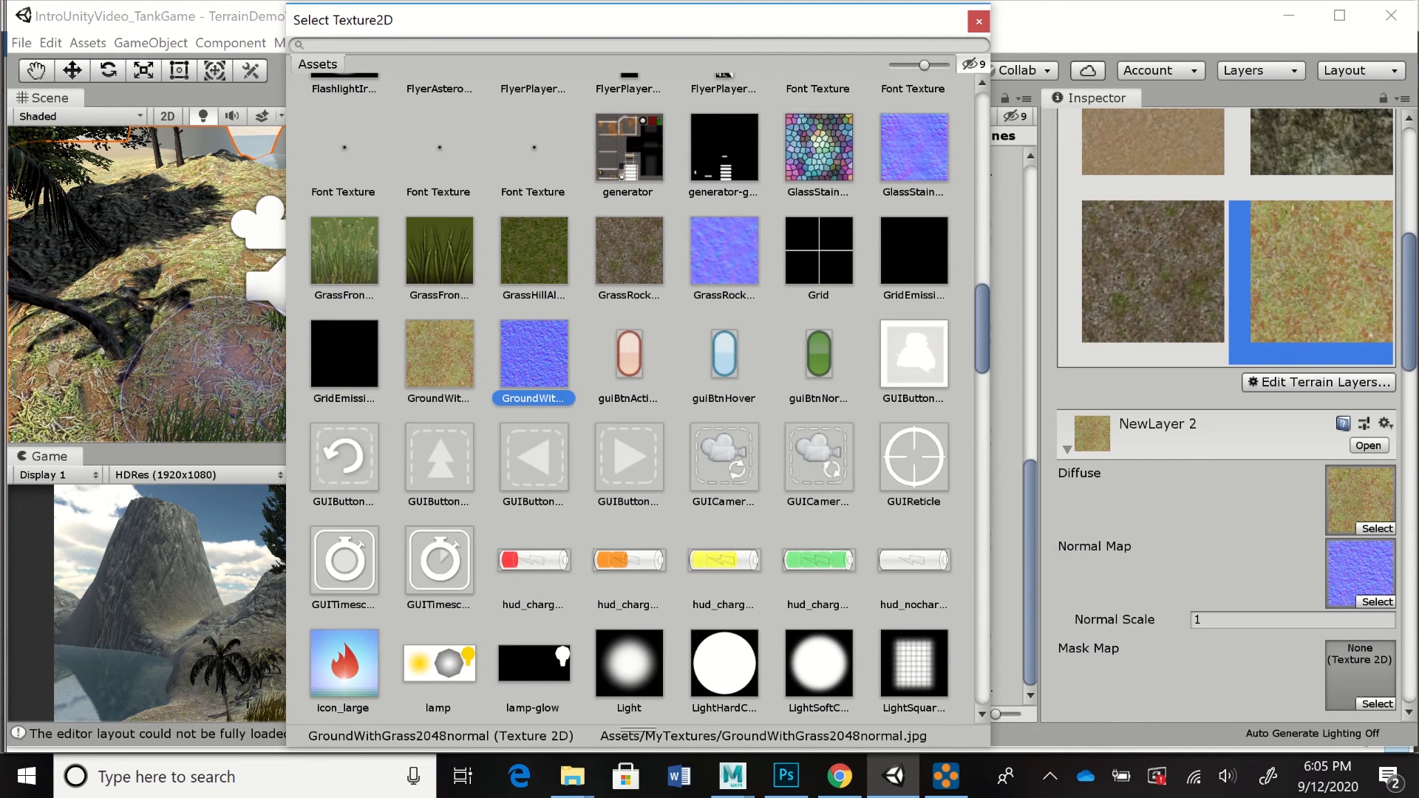
left_click_drag(592, 20, 709, 33)
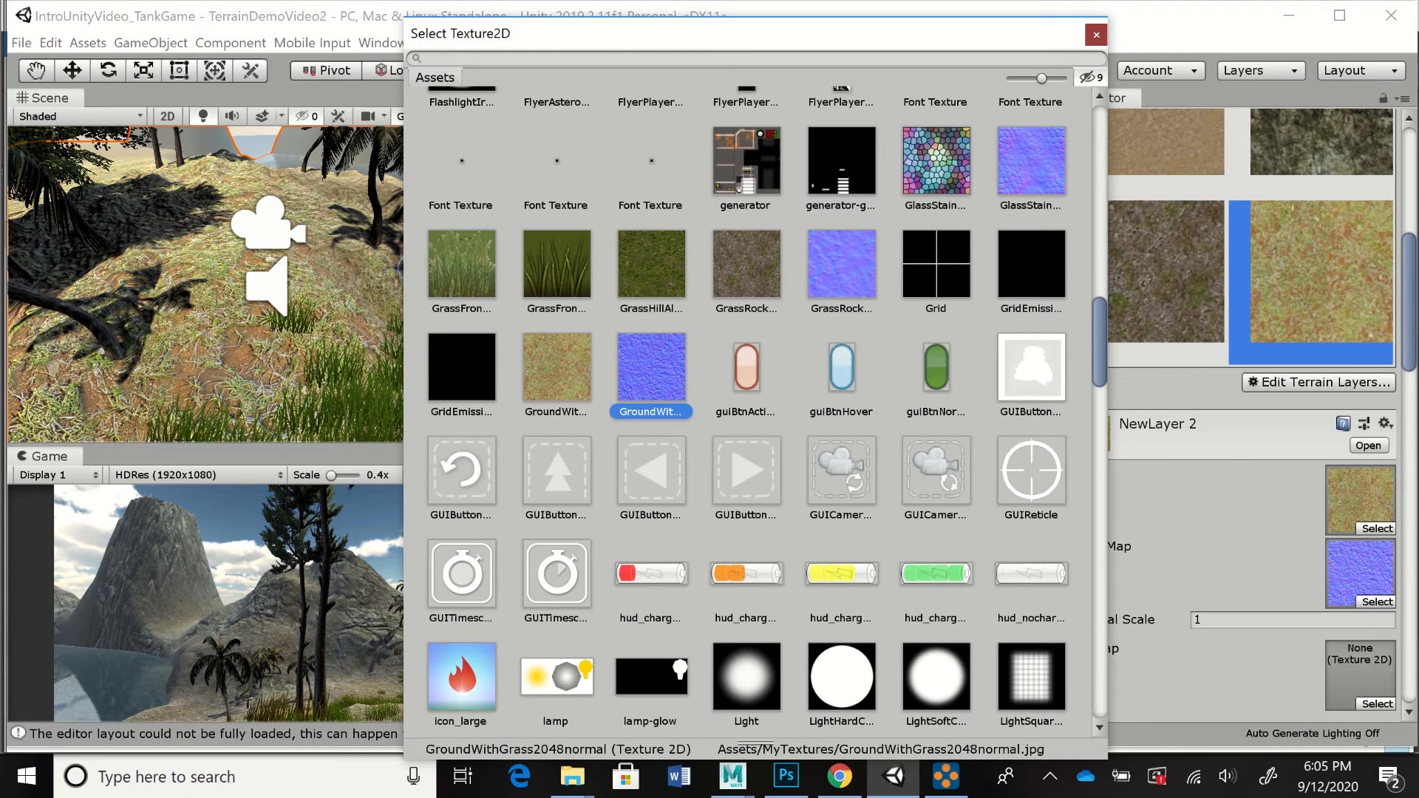
left_click(1096, 35)
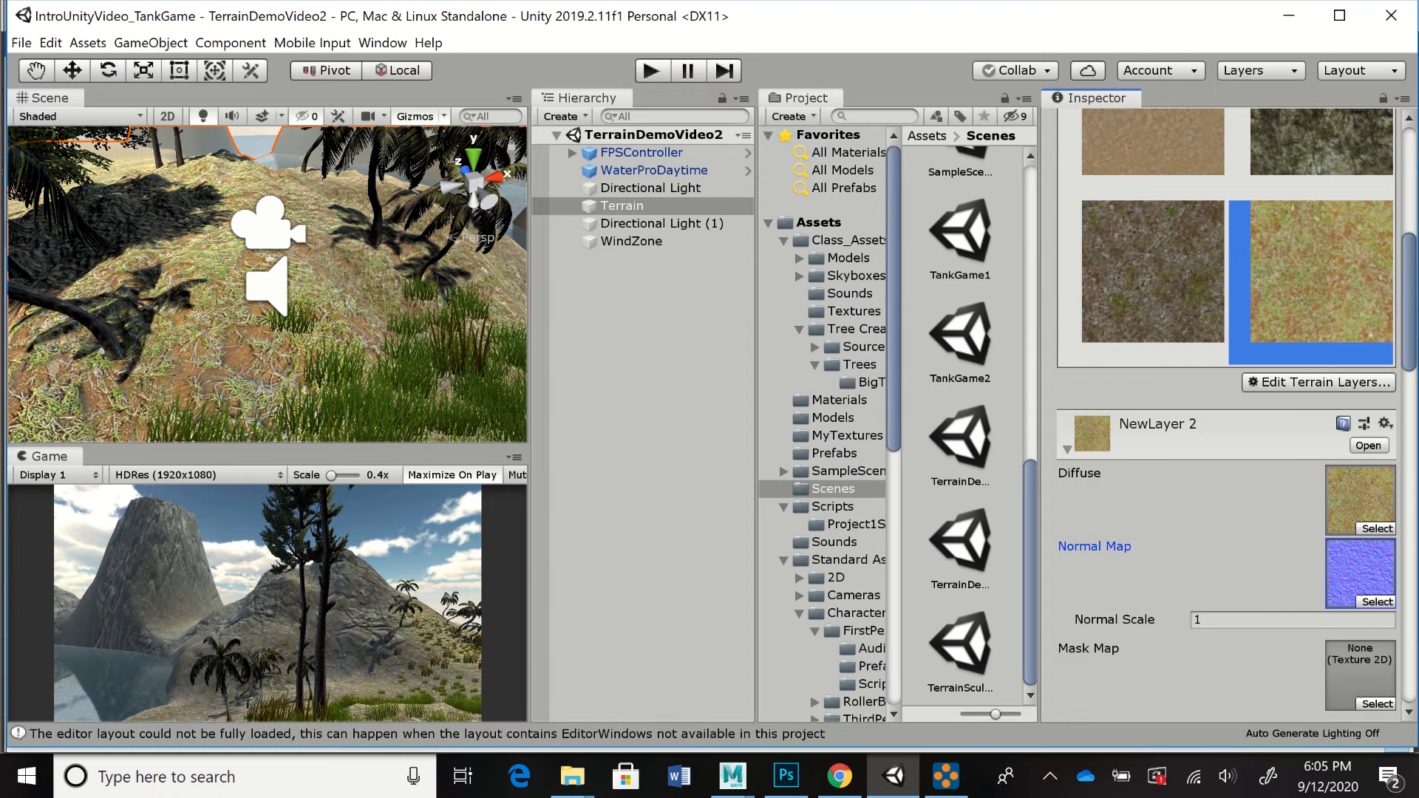
- Check the layer's tiling settings, then select the FPSController and inspect the retextured ground around it
scroll(1227, 414, "down", 6)
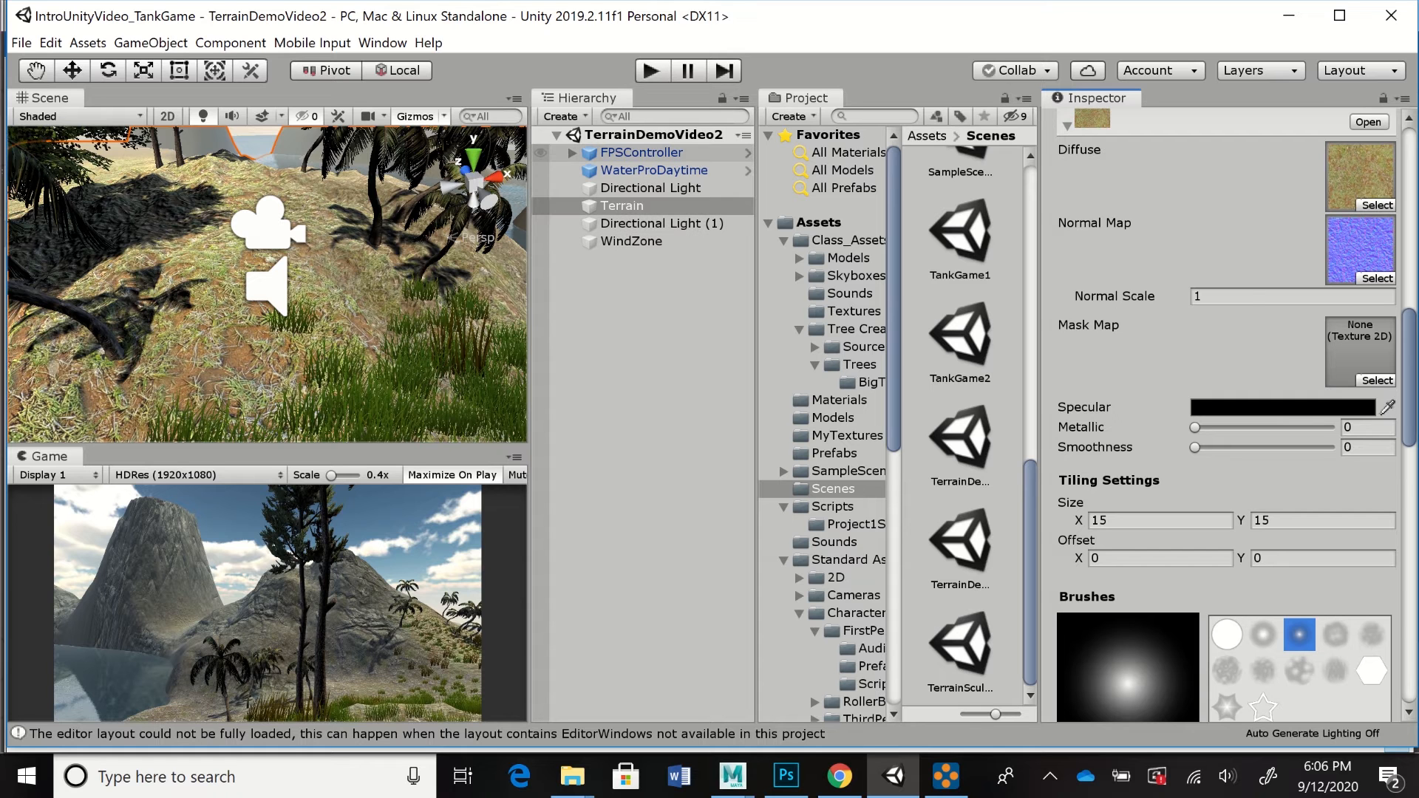
left_click(641, 152)
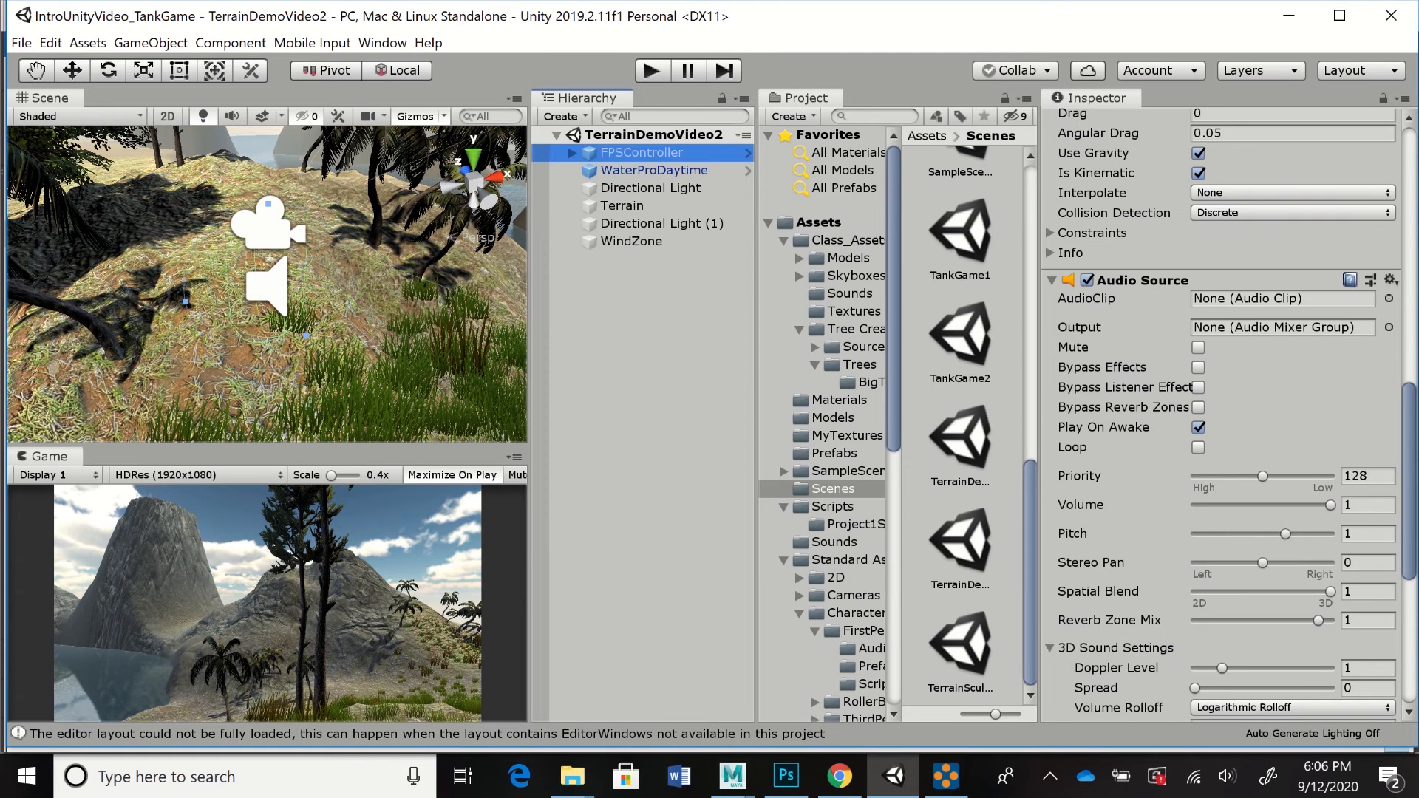
left_click_drag(318, 288, 347, 285, "alt")
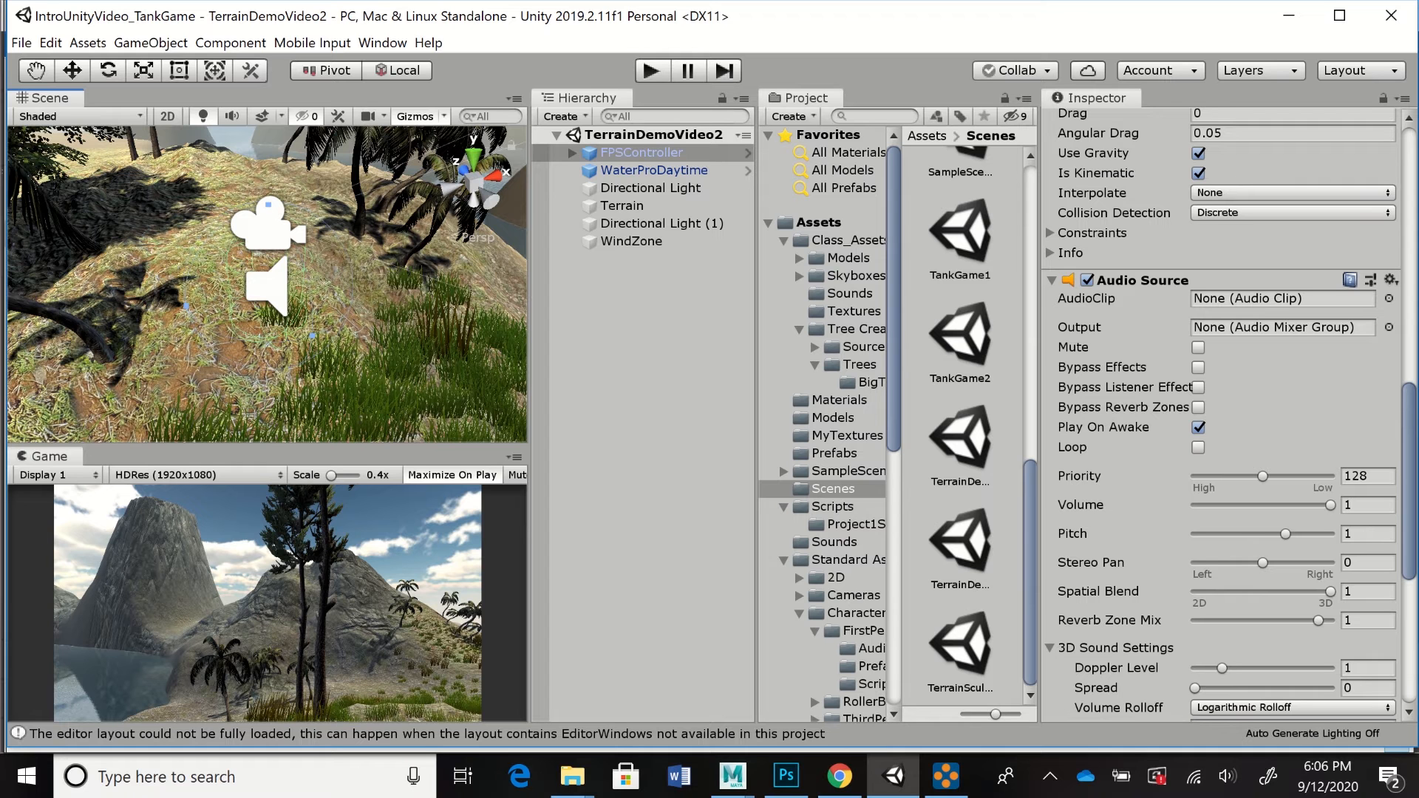
- Move the FPSController down close to the grassy slope and adjust its height above the ground
key("w")
left_click_drag(268, 198, 268, 307)
key("q")
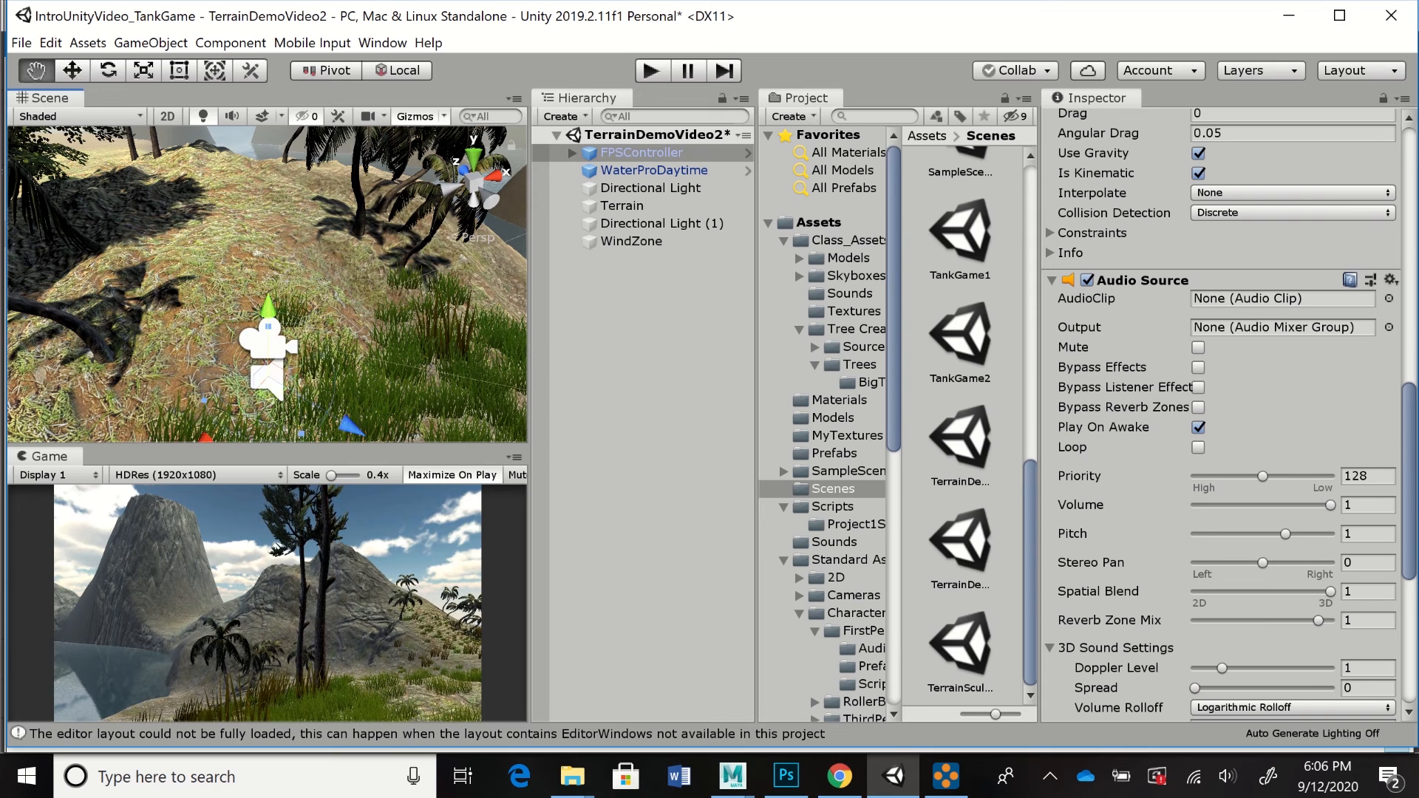
middle_click_drag(268, 307, 262, 166, "alt")
mouse_move(263, 159)
left_mouse_down()
mouse_move(262, 235)
mouse_move(263, 174)
left_mouse_up()
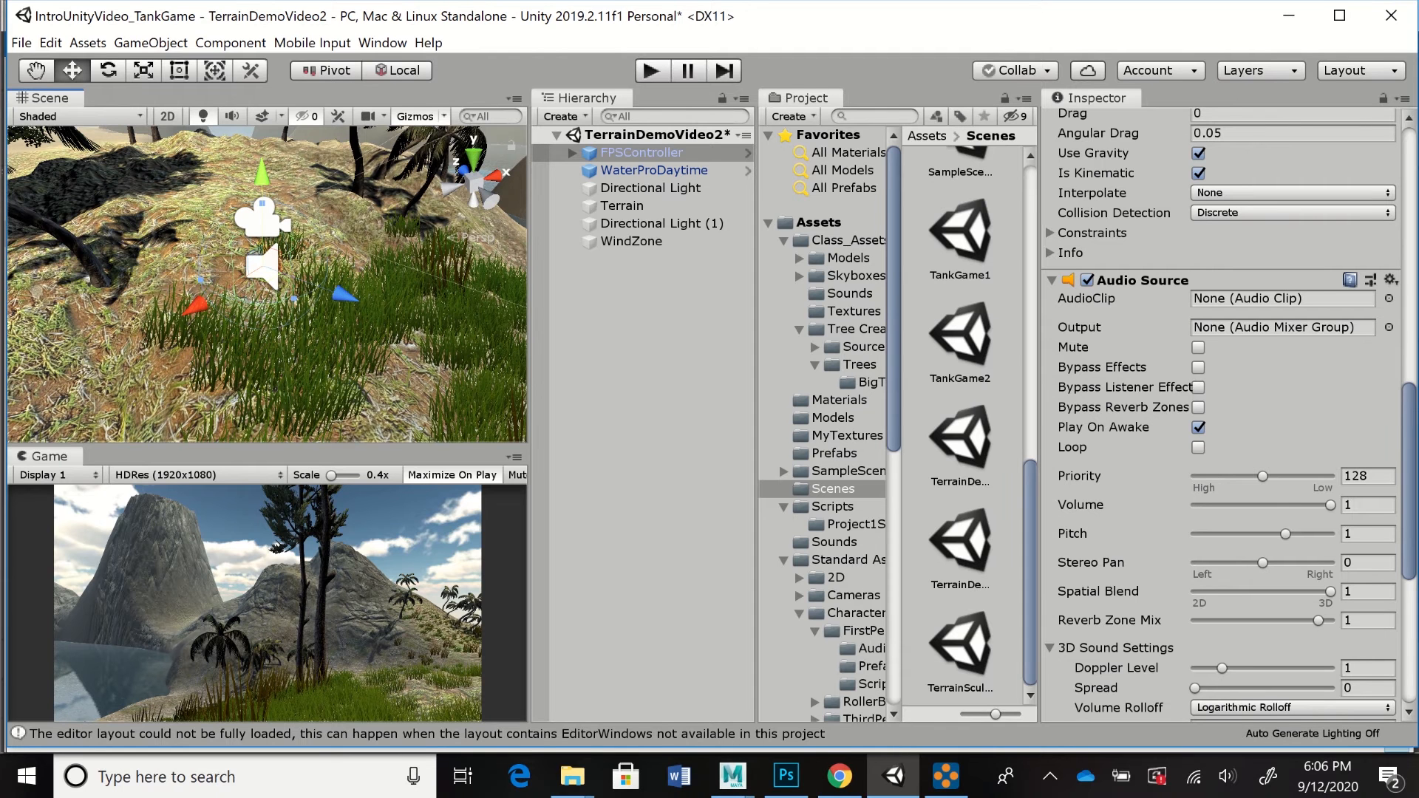
- Rotate the FPSController to about 22° on Y so it faces the palm-covered hill, and briefly play-test the scene
key("e")
left_click_drag(201, 281, 350, 271)
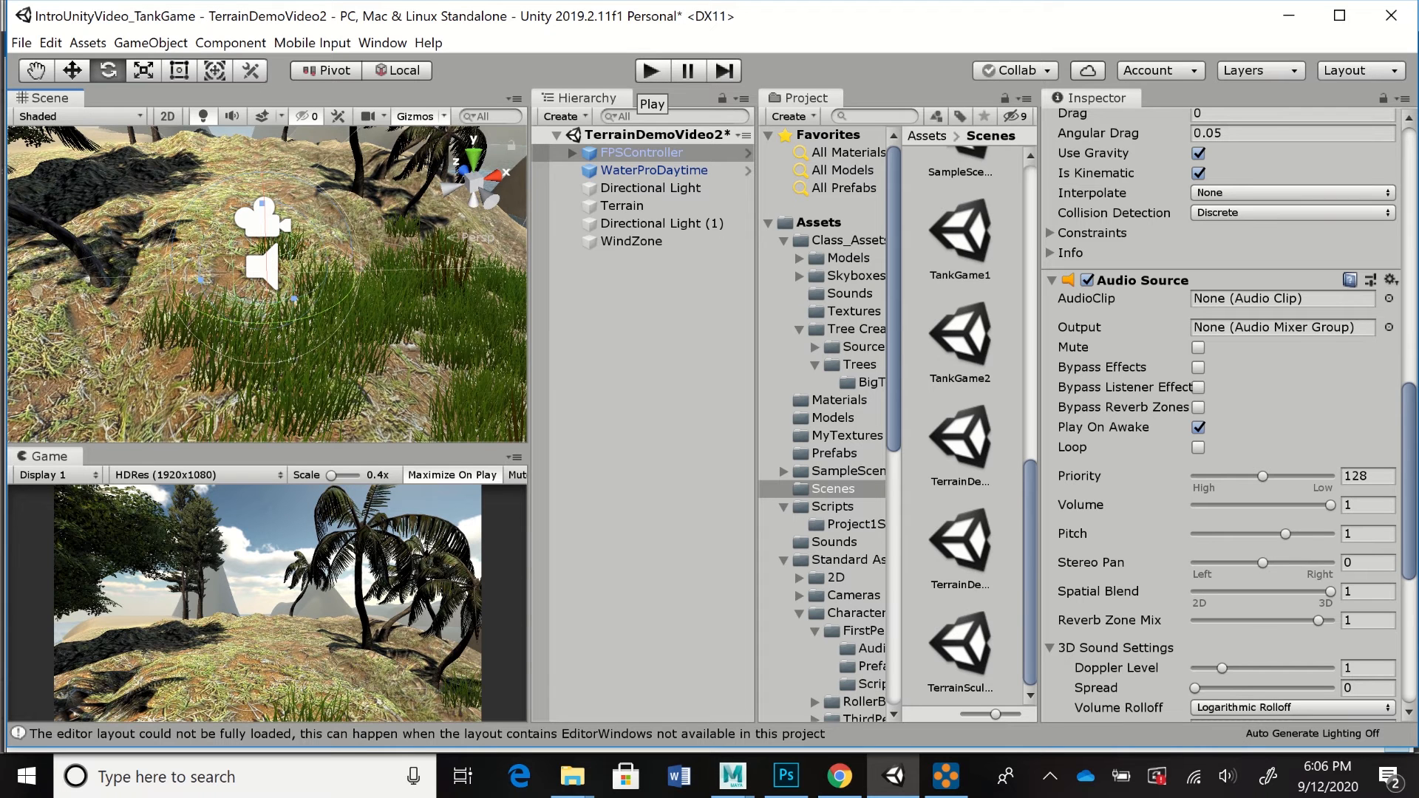
left_click(651, 70)
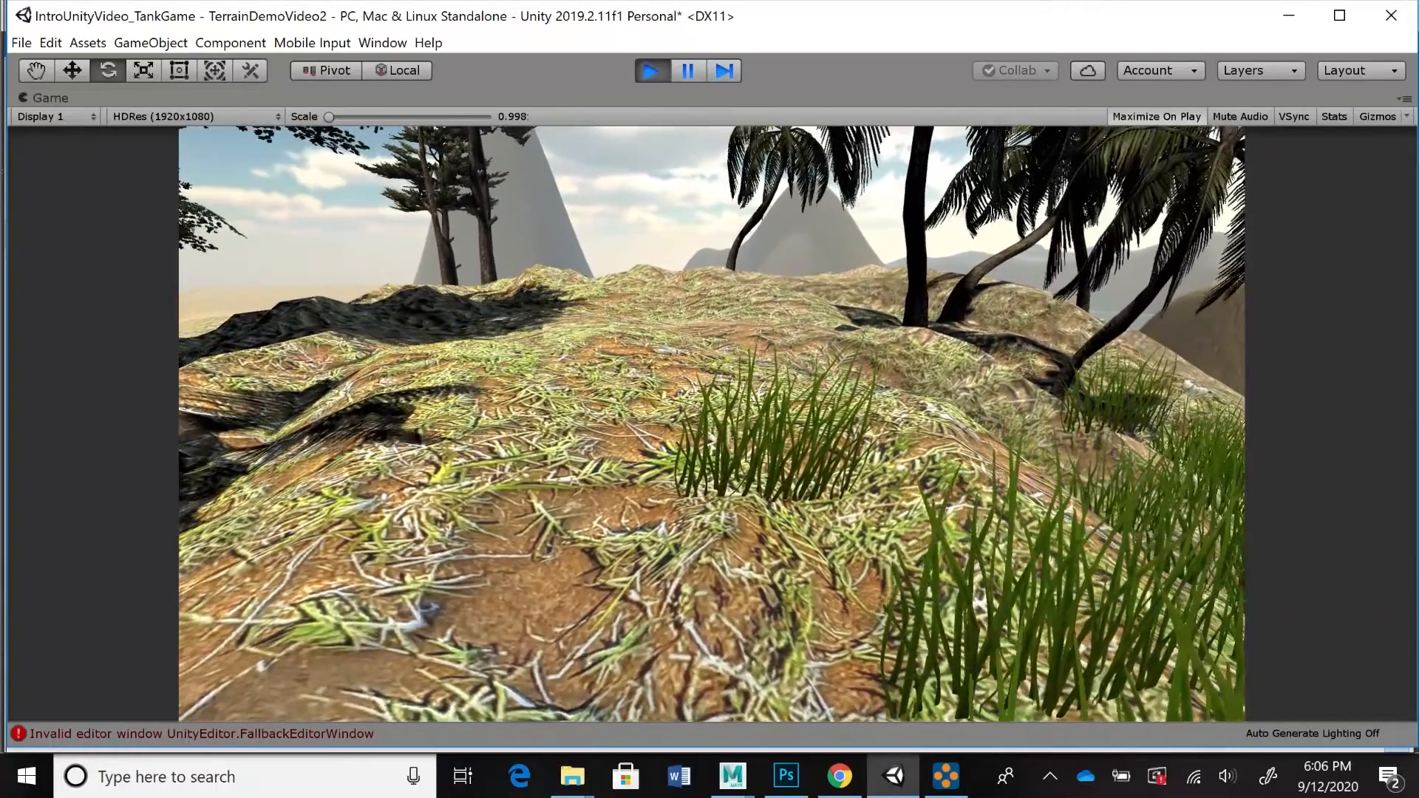
key("ctrl+p")
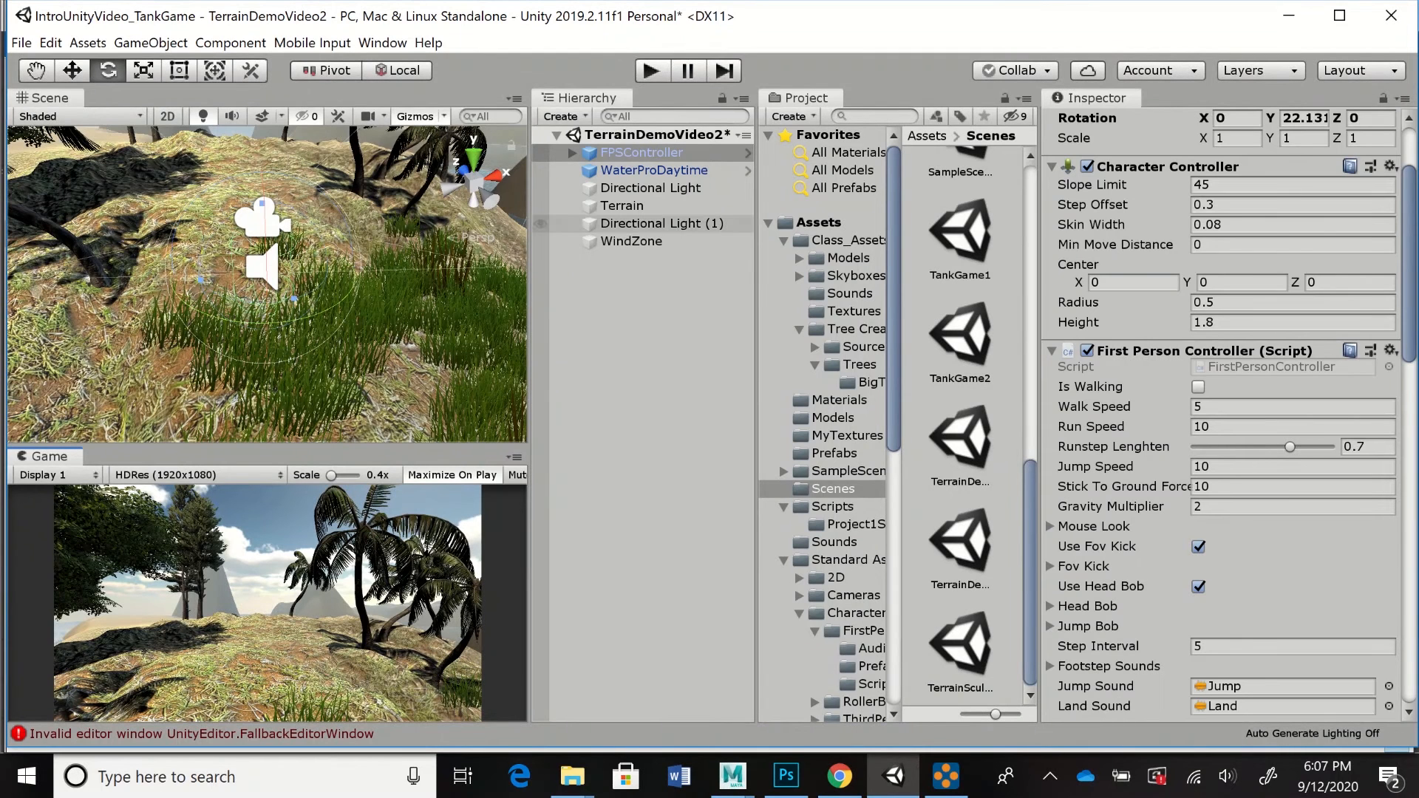
- Select the Terrain's paint tool and set the tiling size of grass layer NewLayer 2 to 25 by 25
left_click(623, 206)
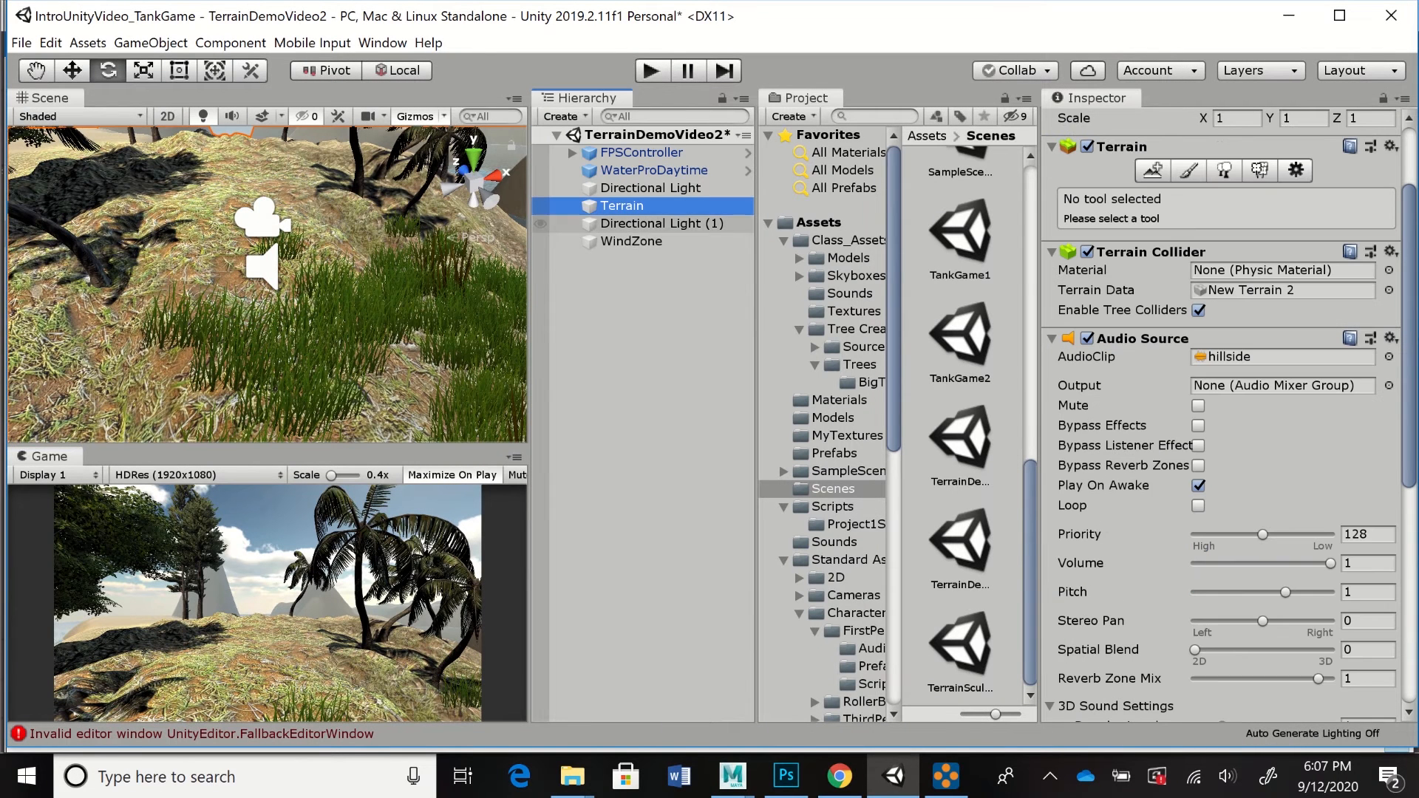
mouse_move(1410, 332)
left_mouse_down()
mouse_move(1410, 497)
mouse_move(1410, 331)
left_mouse_up()
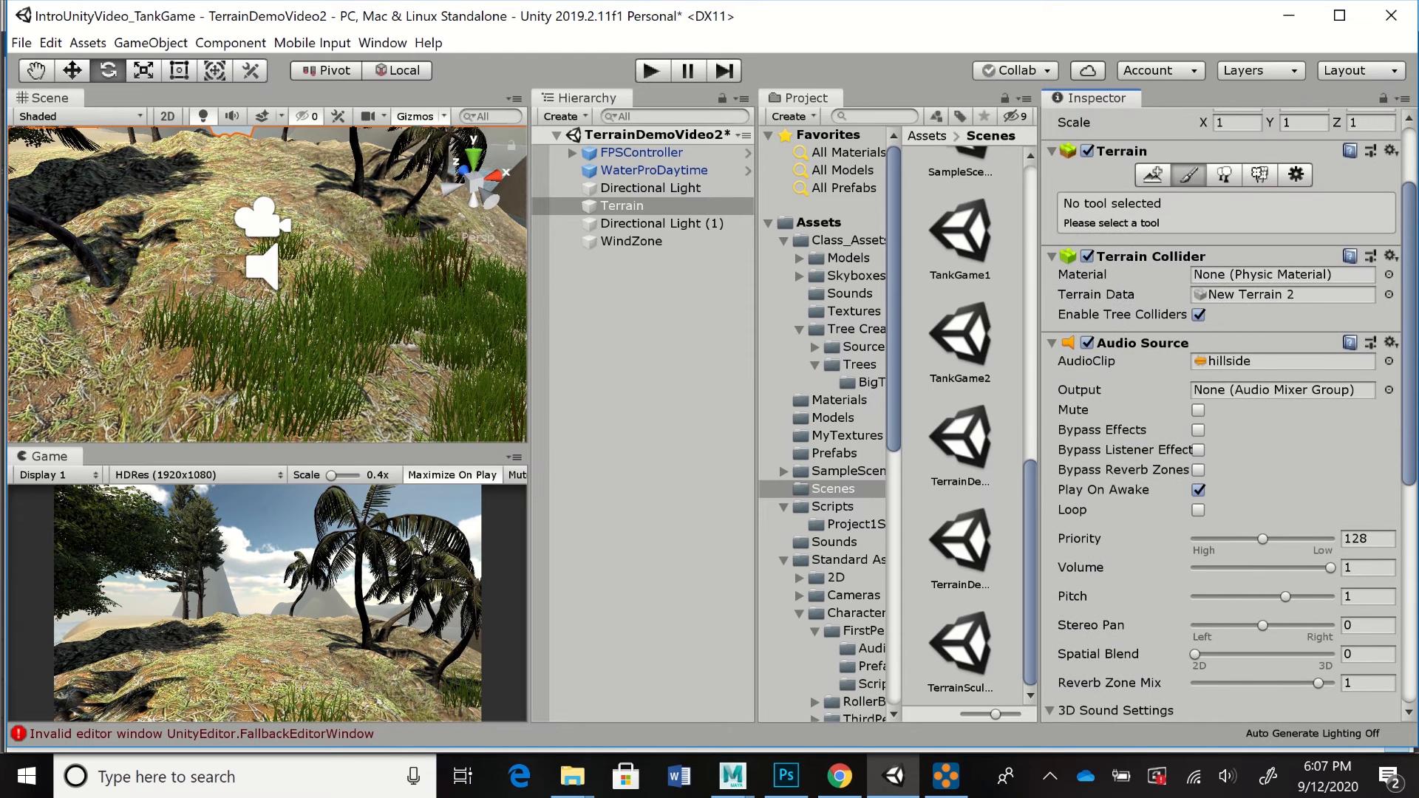
left_click(1188, 174)
scroll(1227, 414, "down", 4)
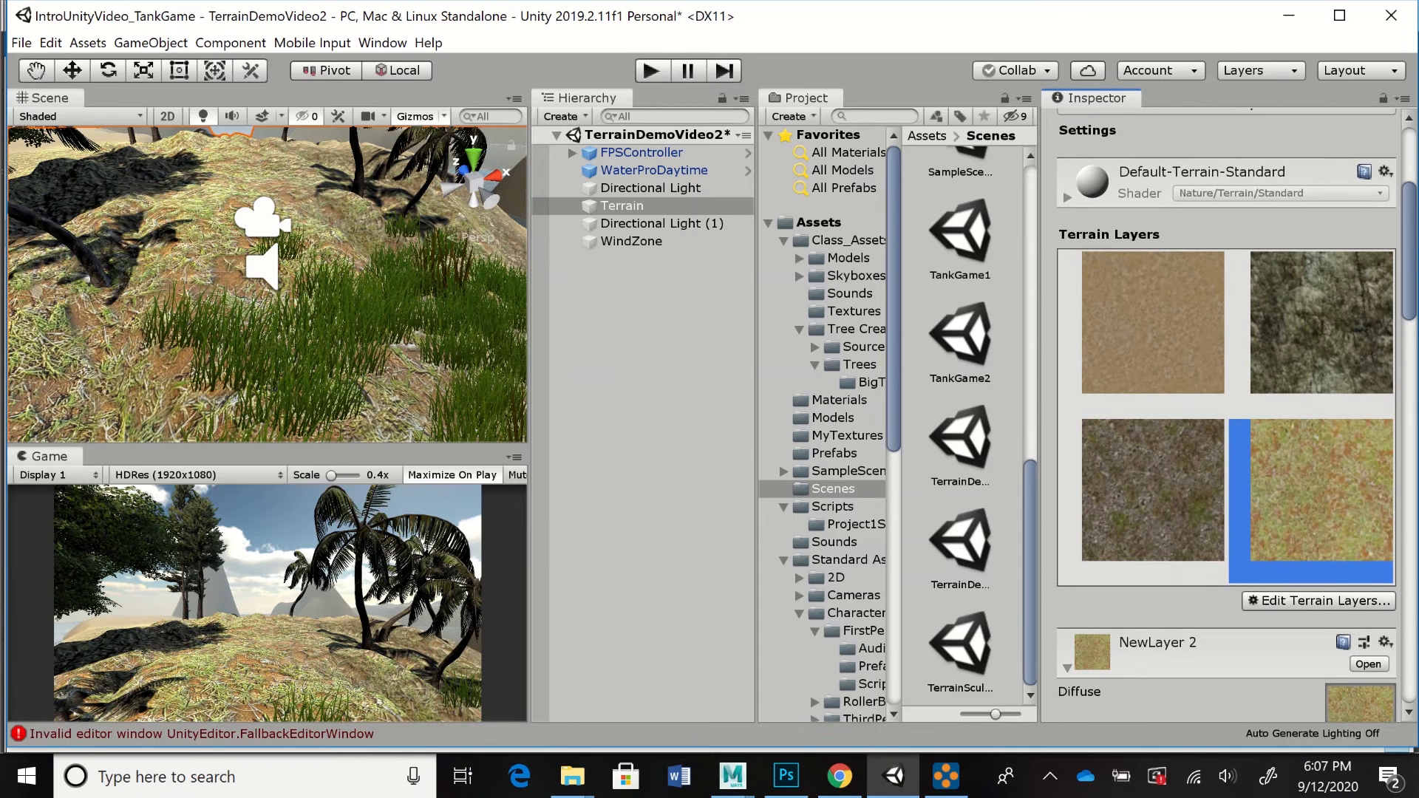
scroll(1227, 414, "down", 12)
scroll(1227, 414, "down", 1)
left_click(1139, 477)
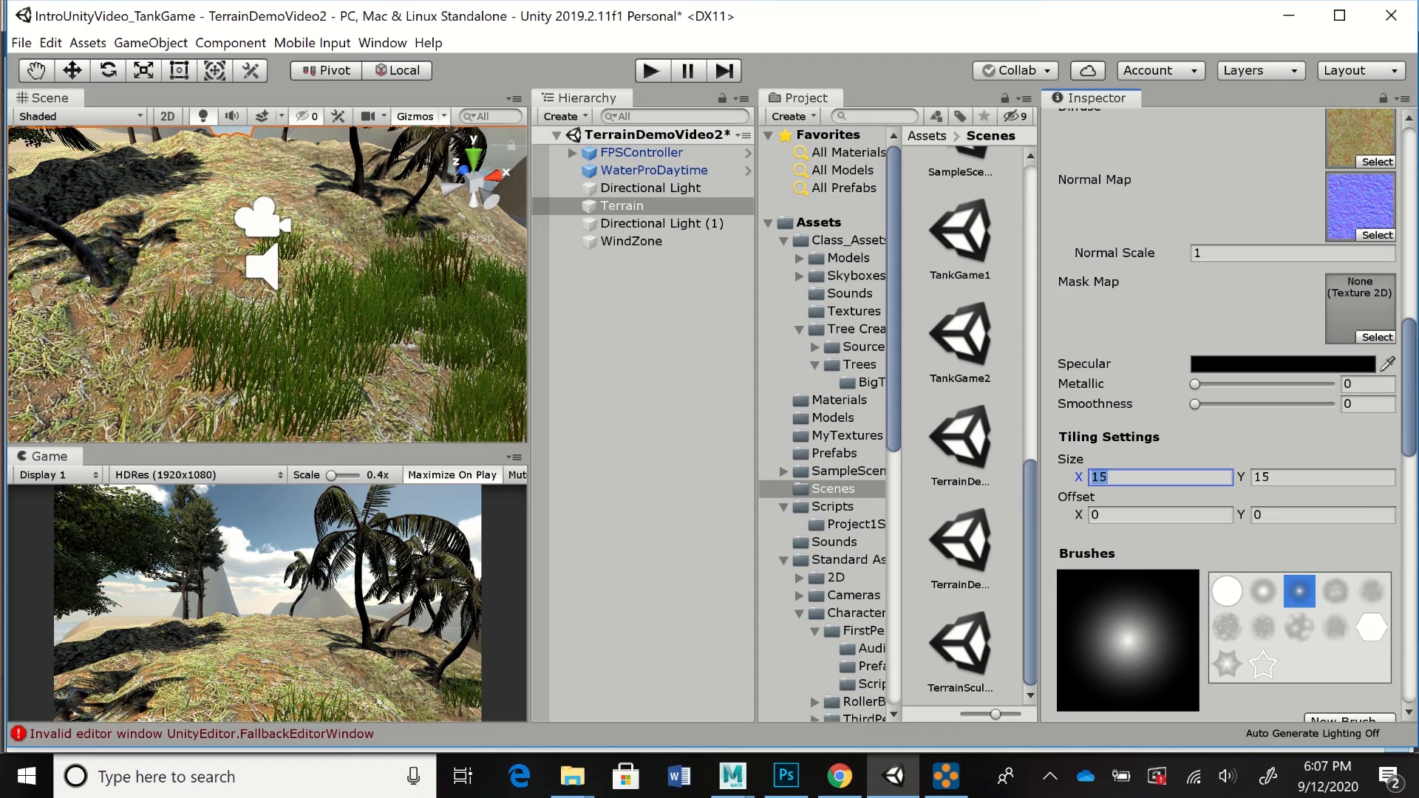
type("25")
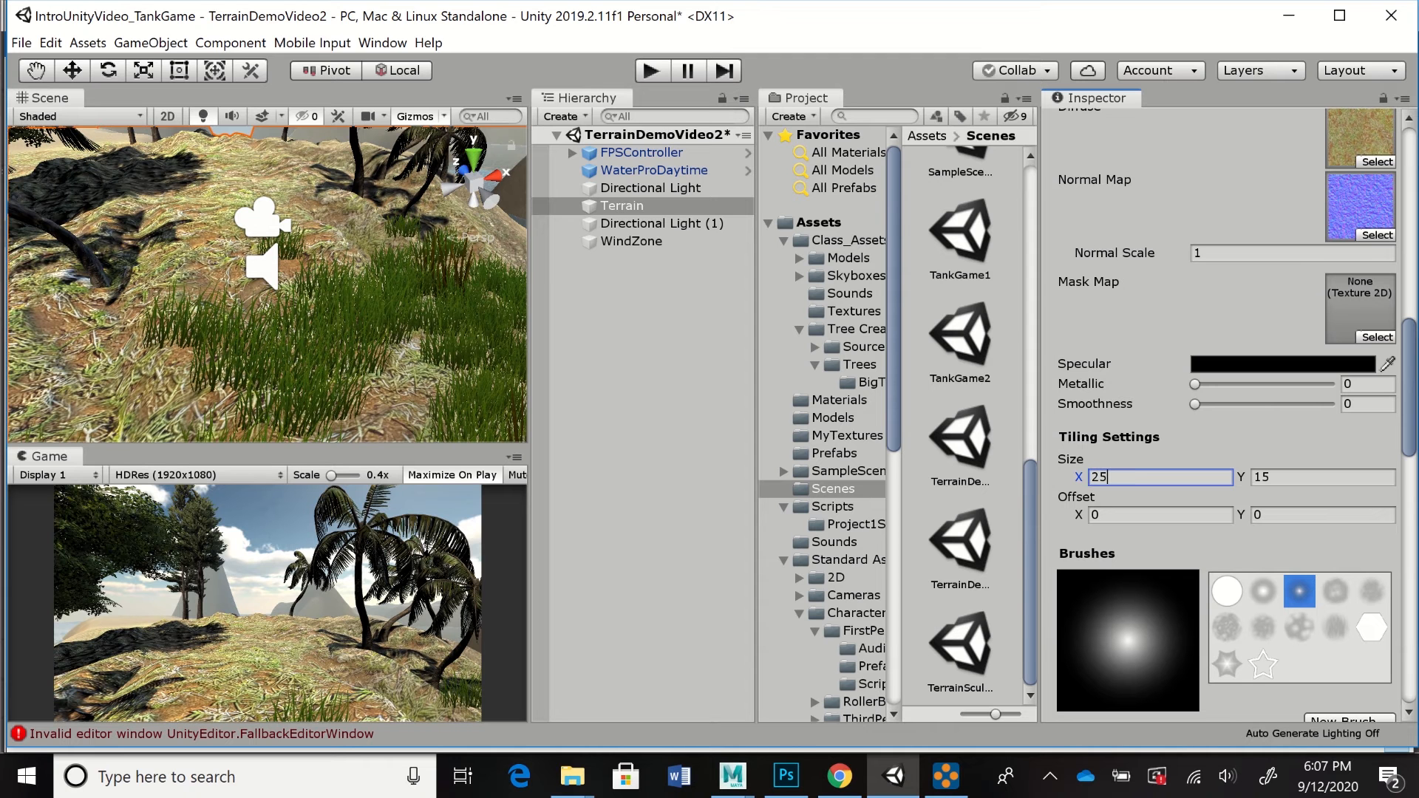
key("Tab")
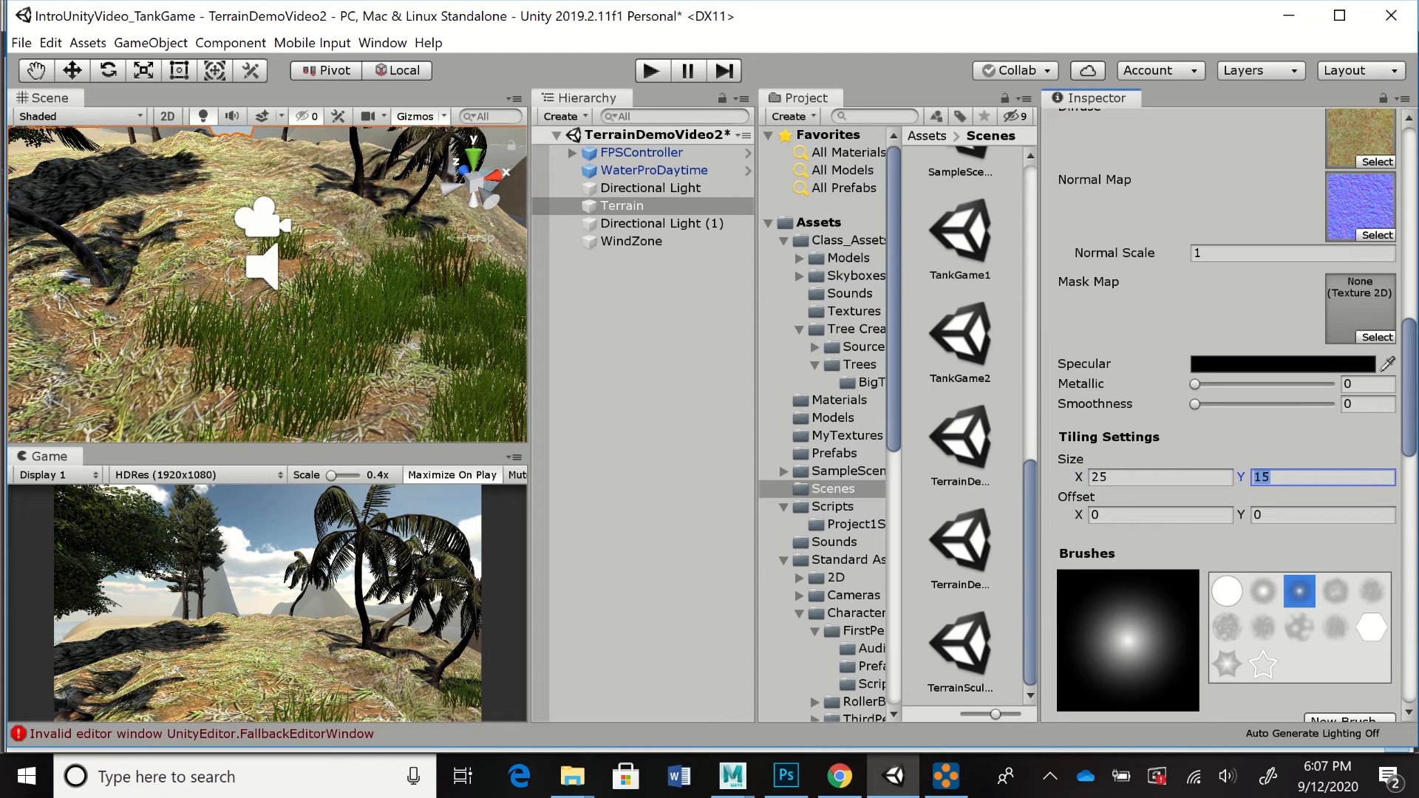
type("25")
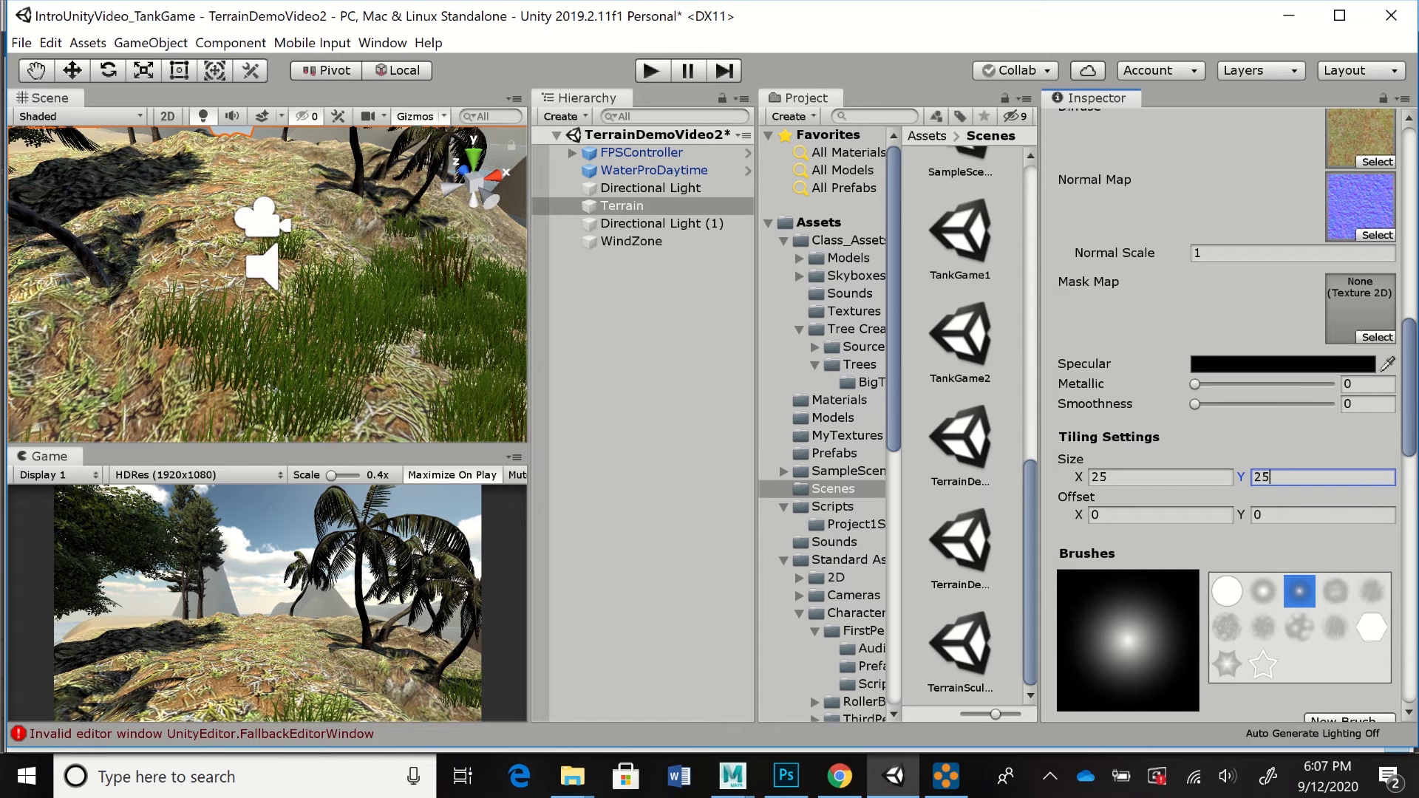
- Set the grass layer's tiling size to 10 by 10
left_click(1101, 477)
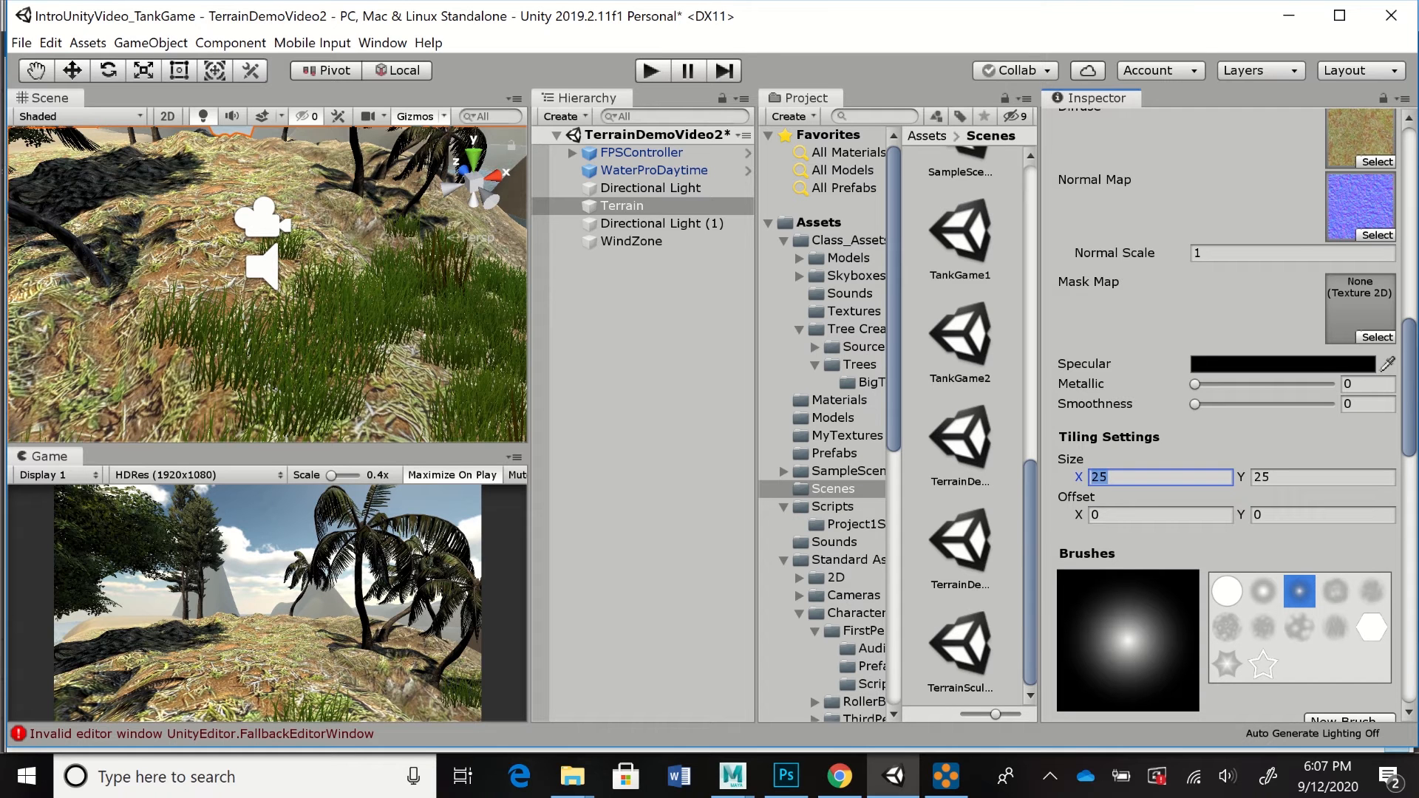
type("10")
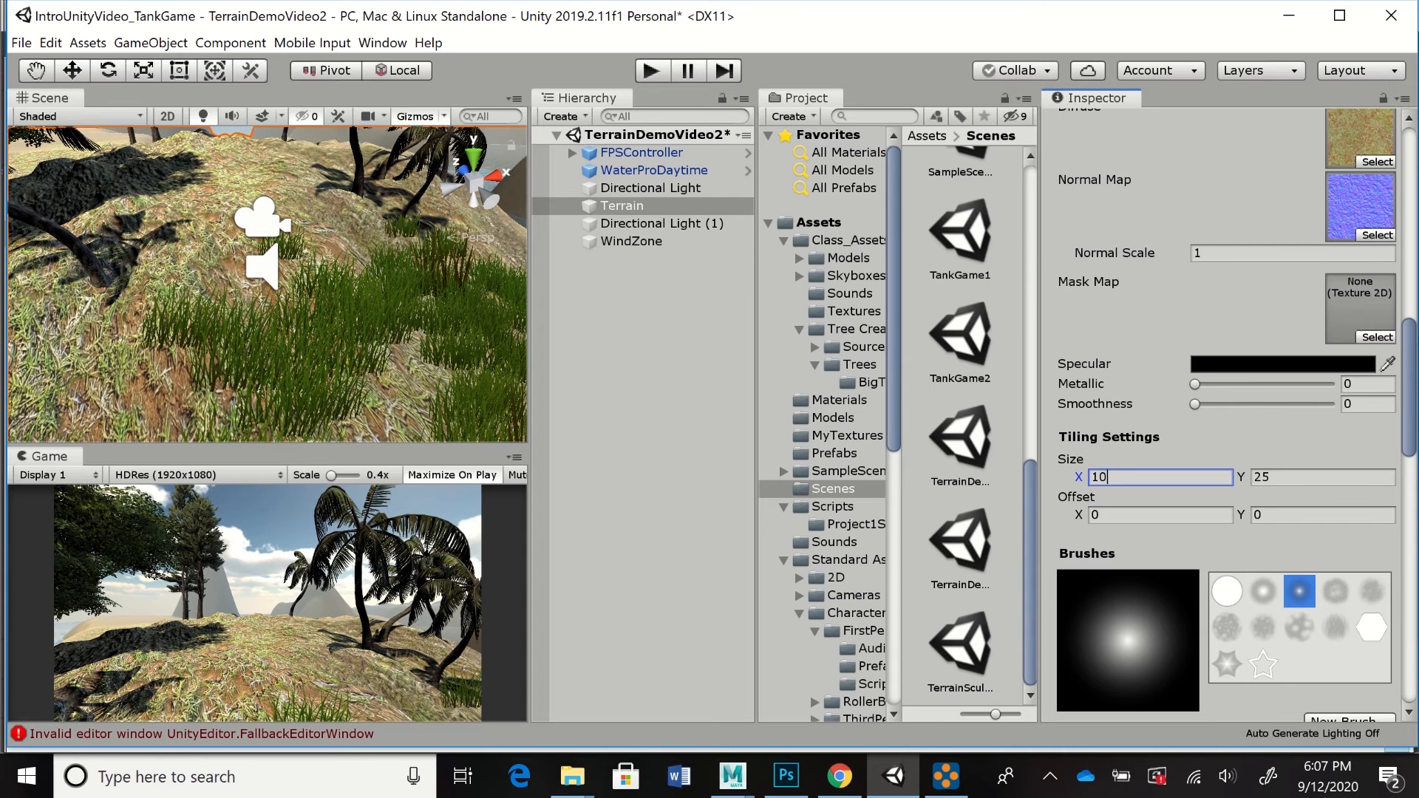
key("Tab")
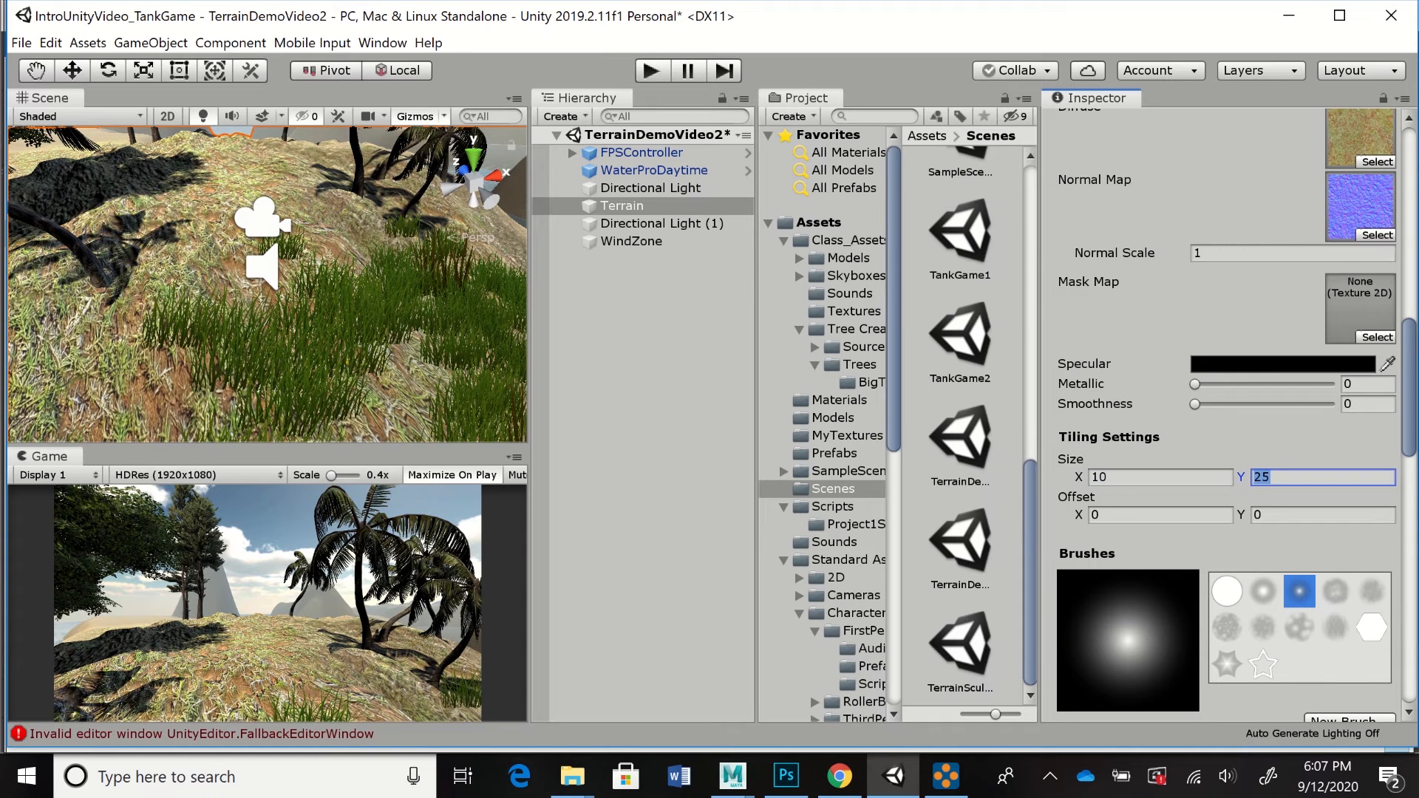
type("10")
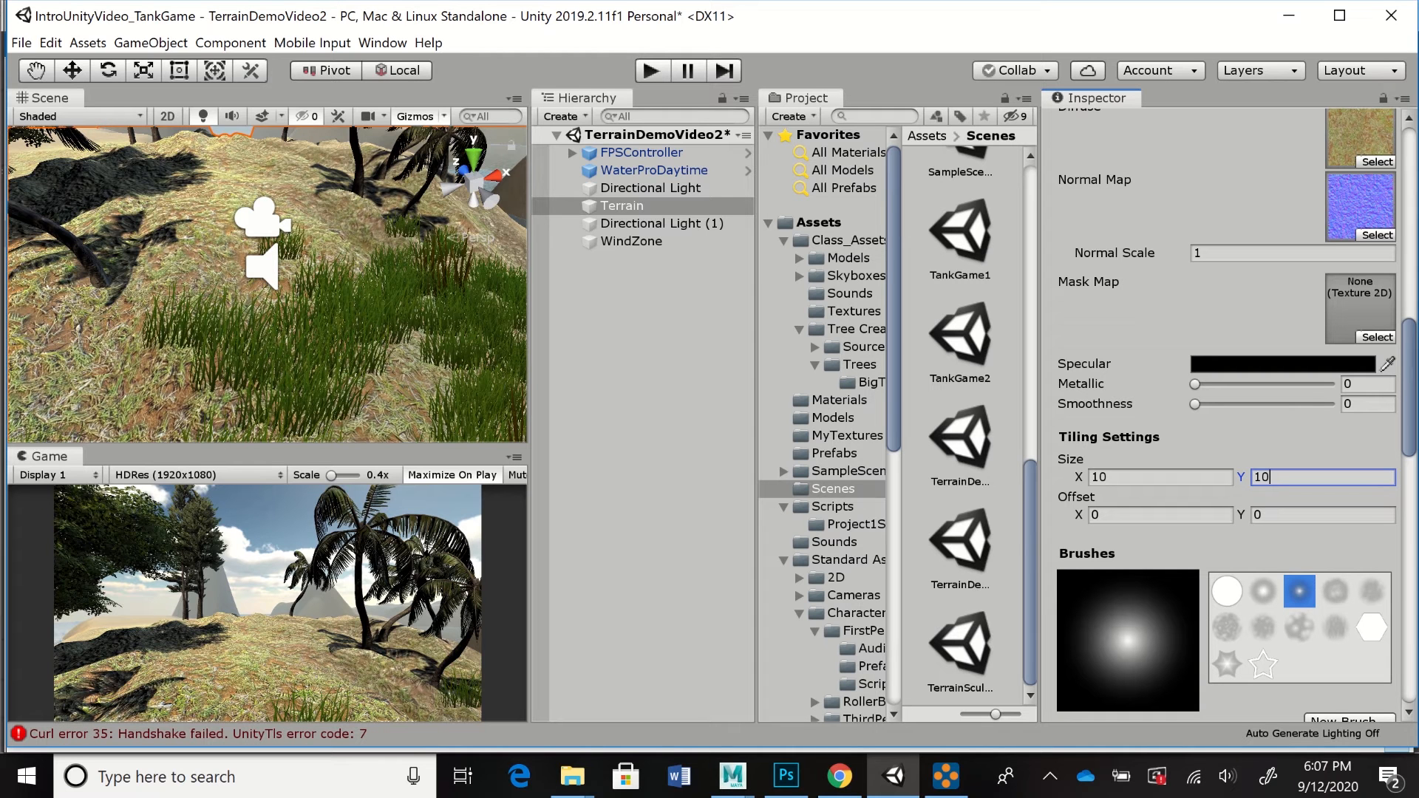
- Set the grass layer's tiling size to 7 by 7
left_click(1109, 477)
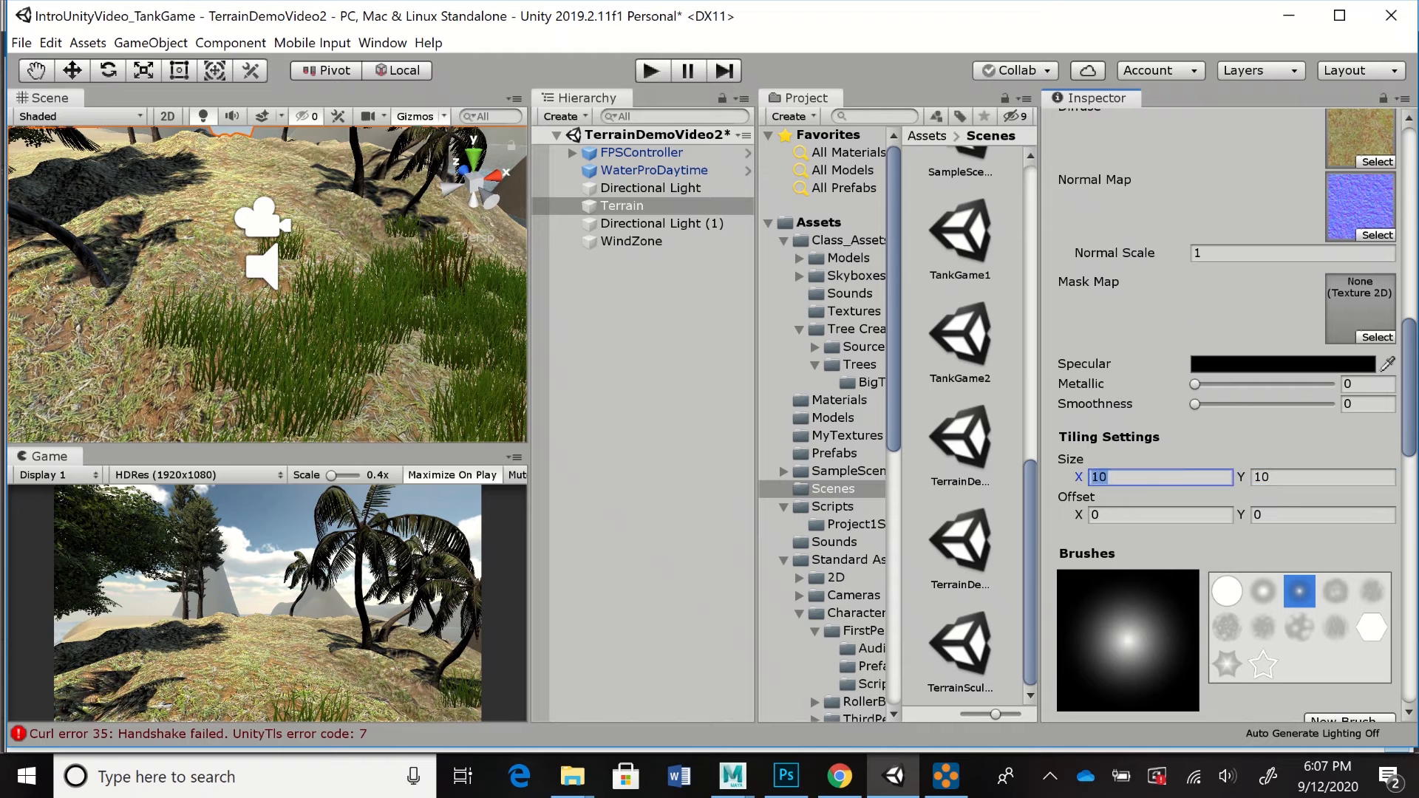
type("7")
key("Tab")
type("7")
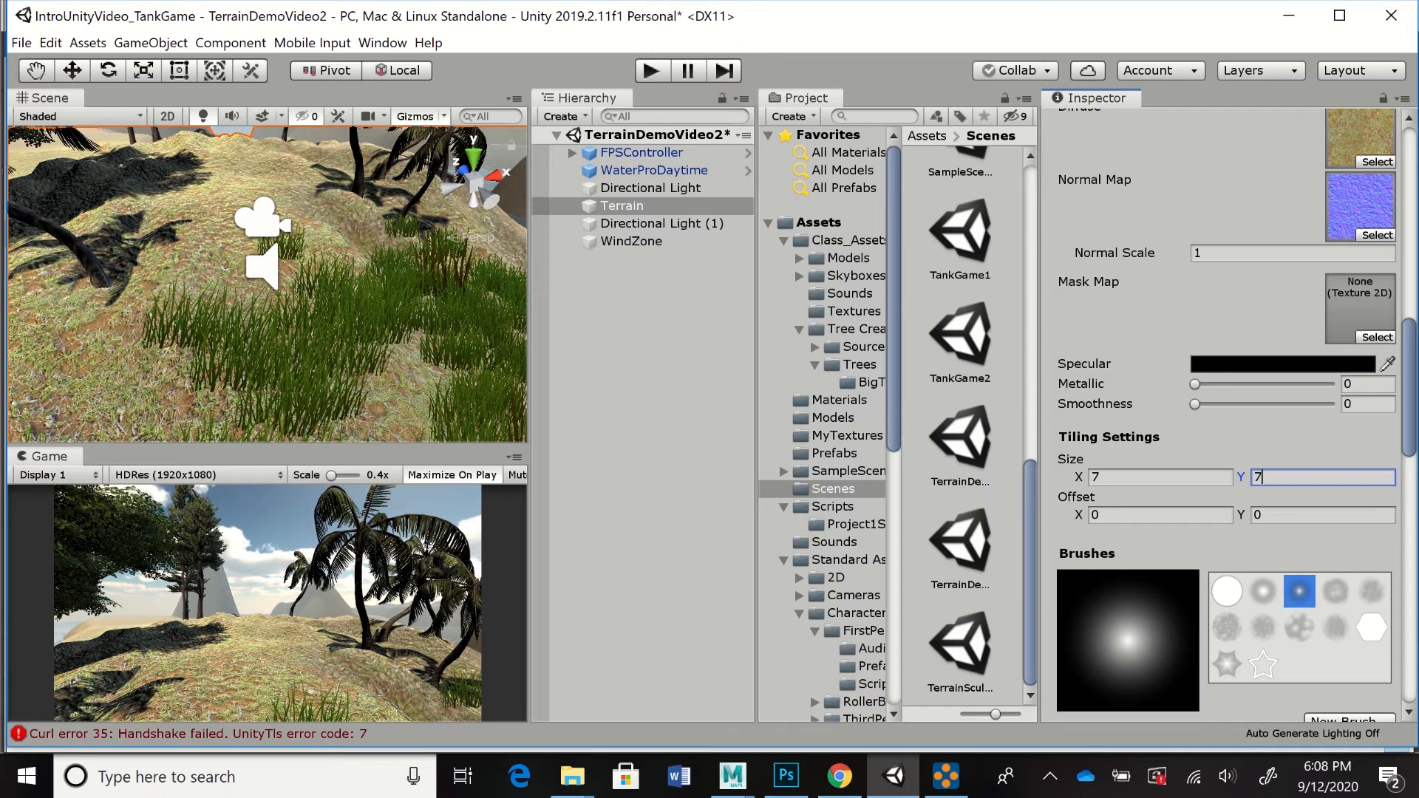
- Set the grass layer's smoothness to 0.139 and metallic to 0.115, and play-test the retextured terrain
mouse_move(1195, 405)
left_mouse_down()
mouse_move(1272, 404)
mouse_move(1195, 405)
mouse_move(1214, 404)
left_mouse_up()
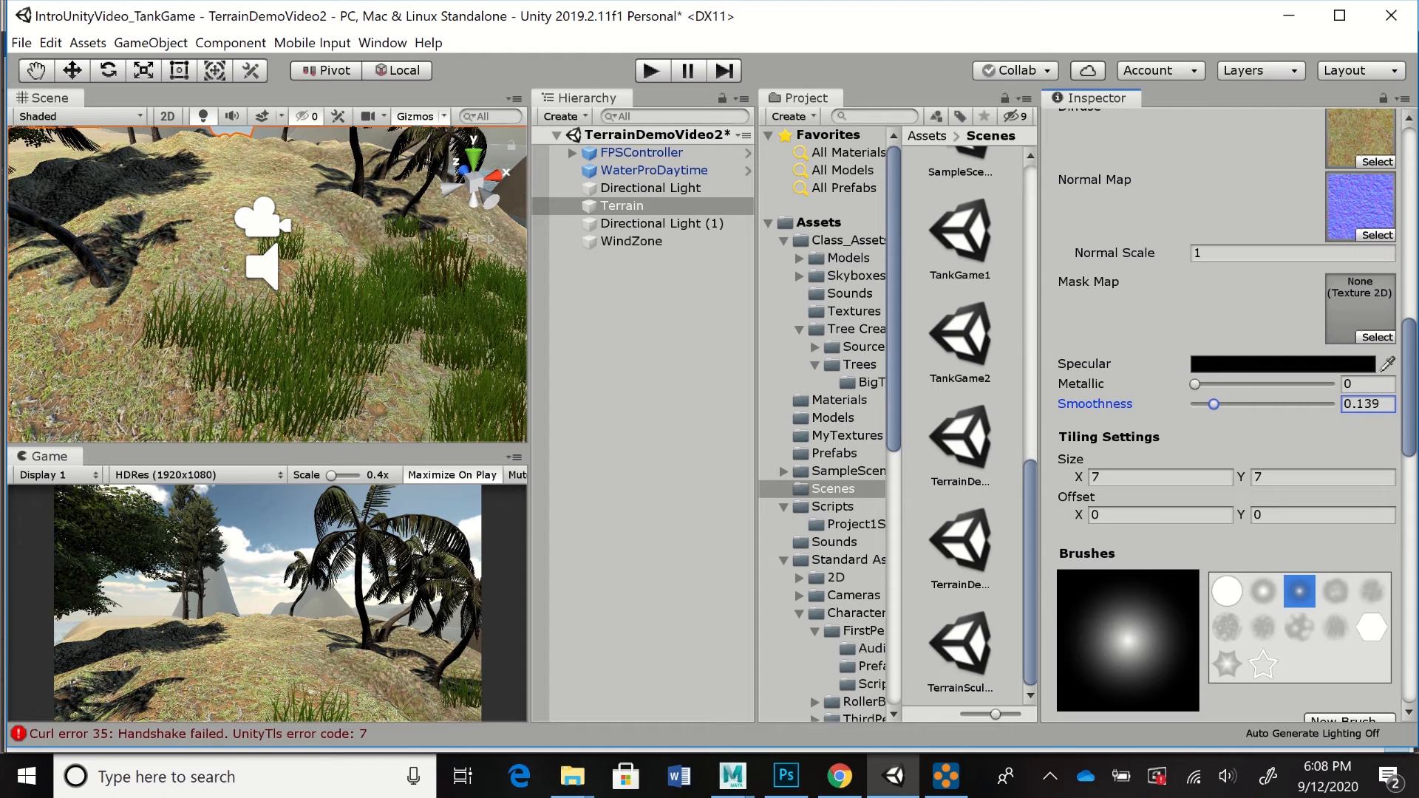
mouse_move(1195, 384)
left_mouse_down()
mouse_move(1252, 384)
mouse_move(1210, 384)
left_mouse_up()
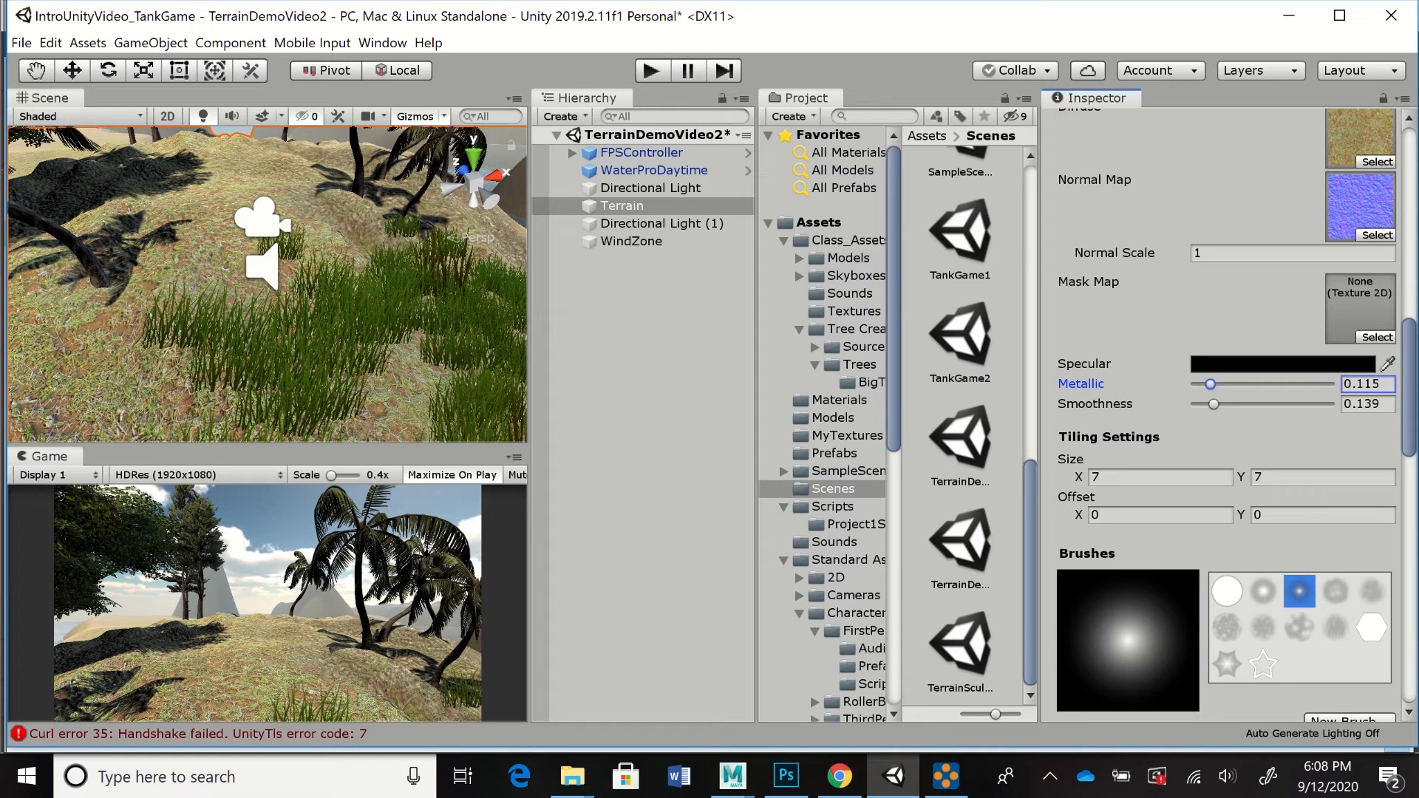
left_click(651, 71)
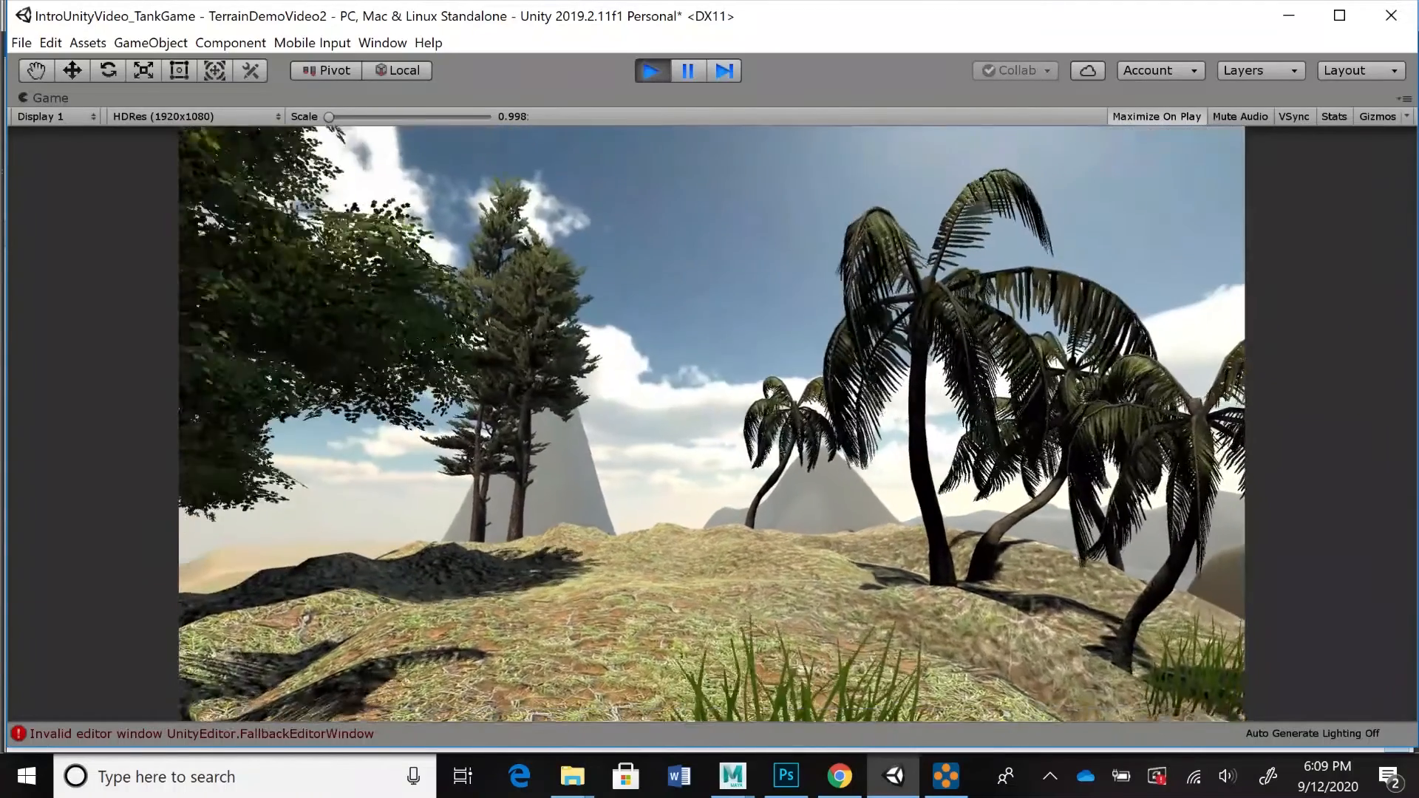
key("ctrl+p")
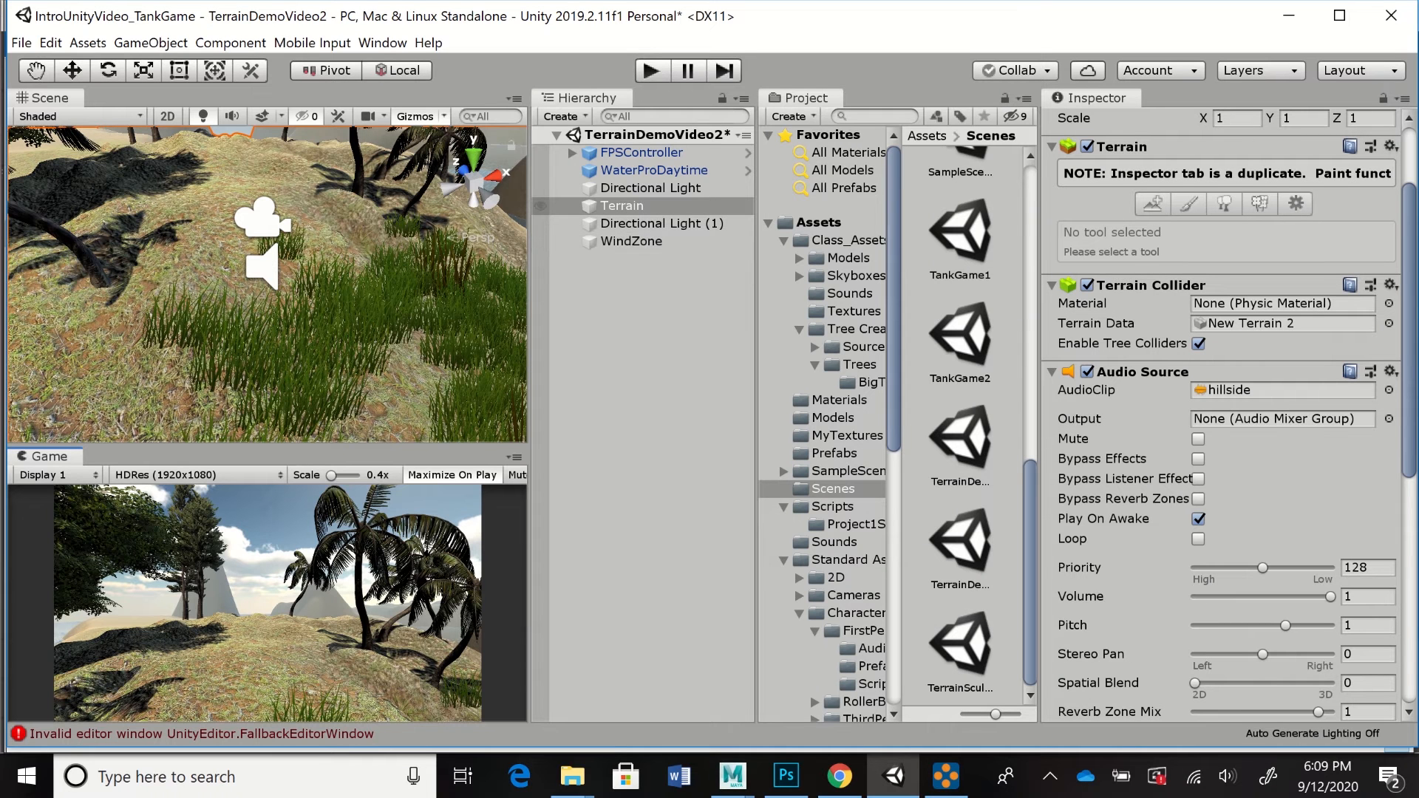
- Reselect the Terrain and set up Raise or Lower Terrain with brush size 5 and opacity 5.1
left_click(651, 189)
left_click(623, 206)
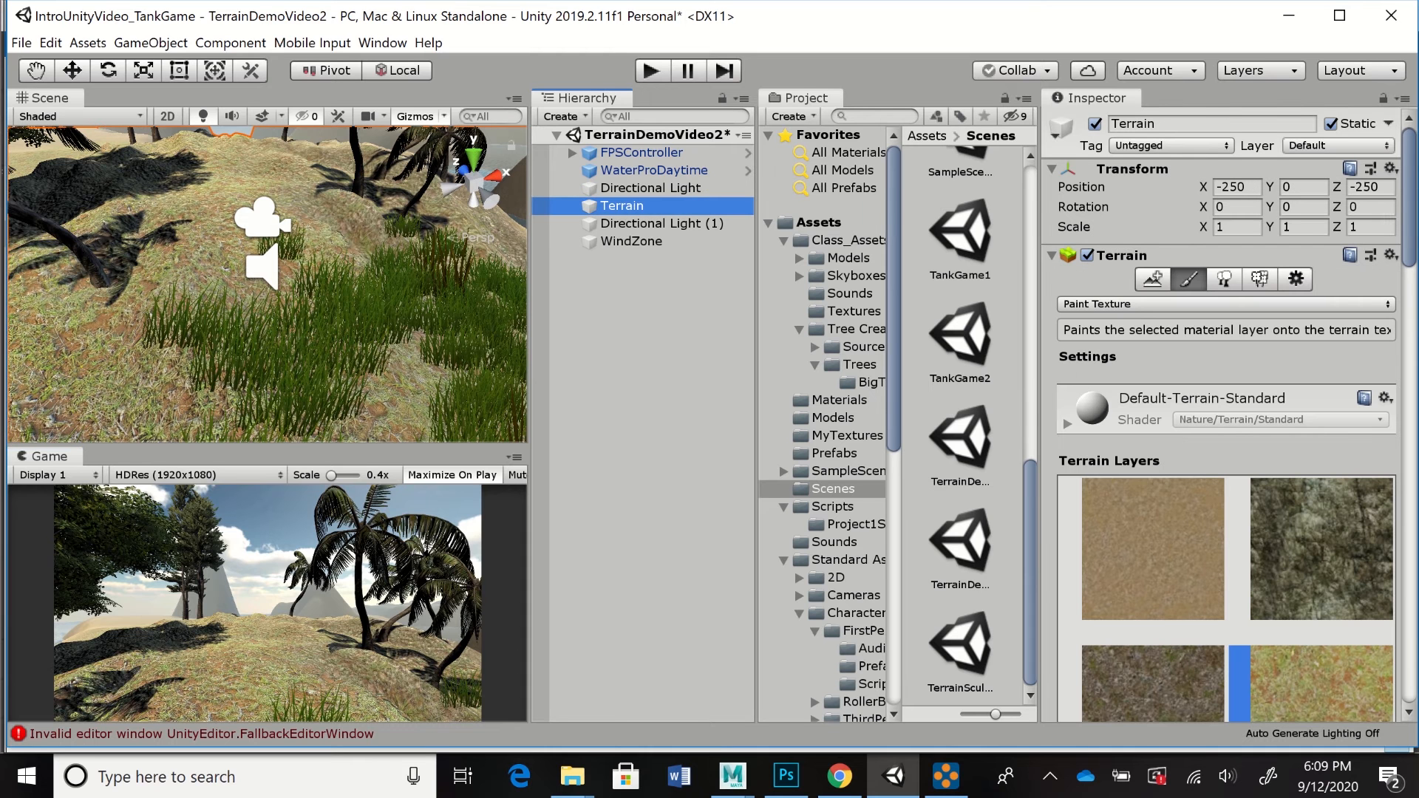
left_click(1149, 304)
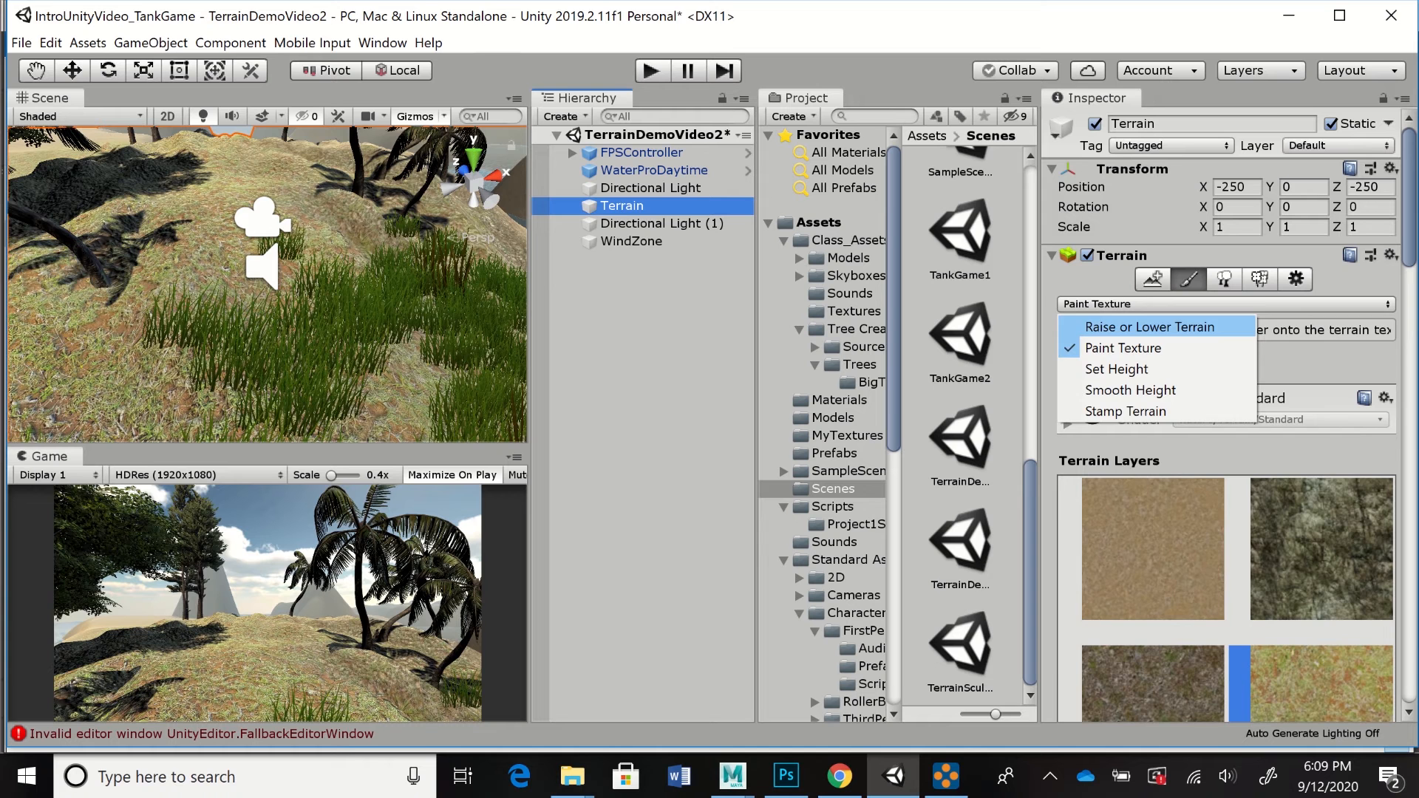
left_click(1149, 326)
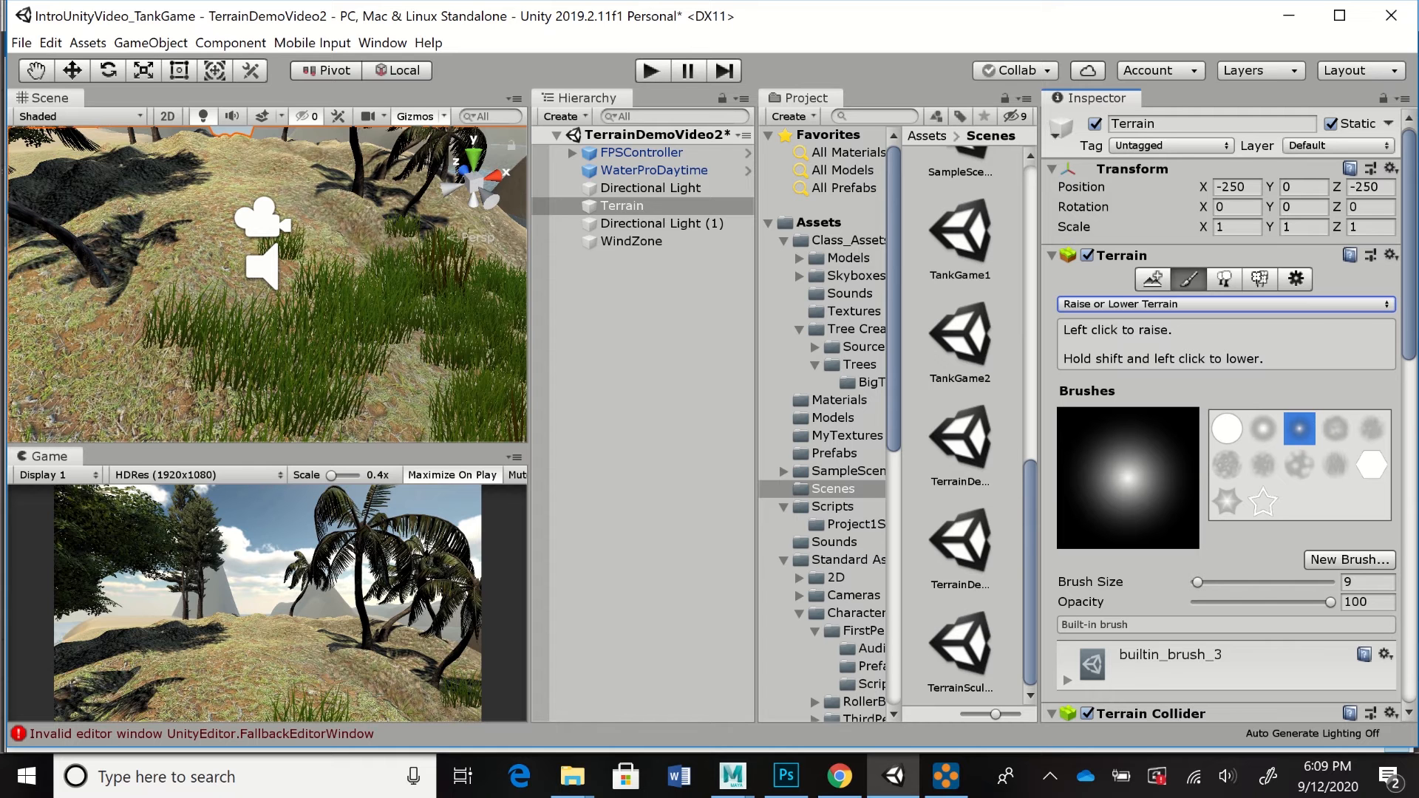
left_click_drag(1331, 602, 1202, 603)
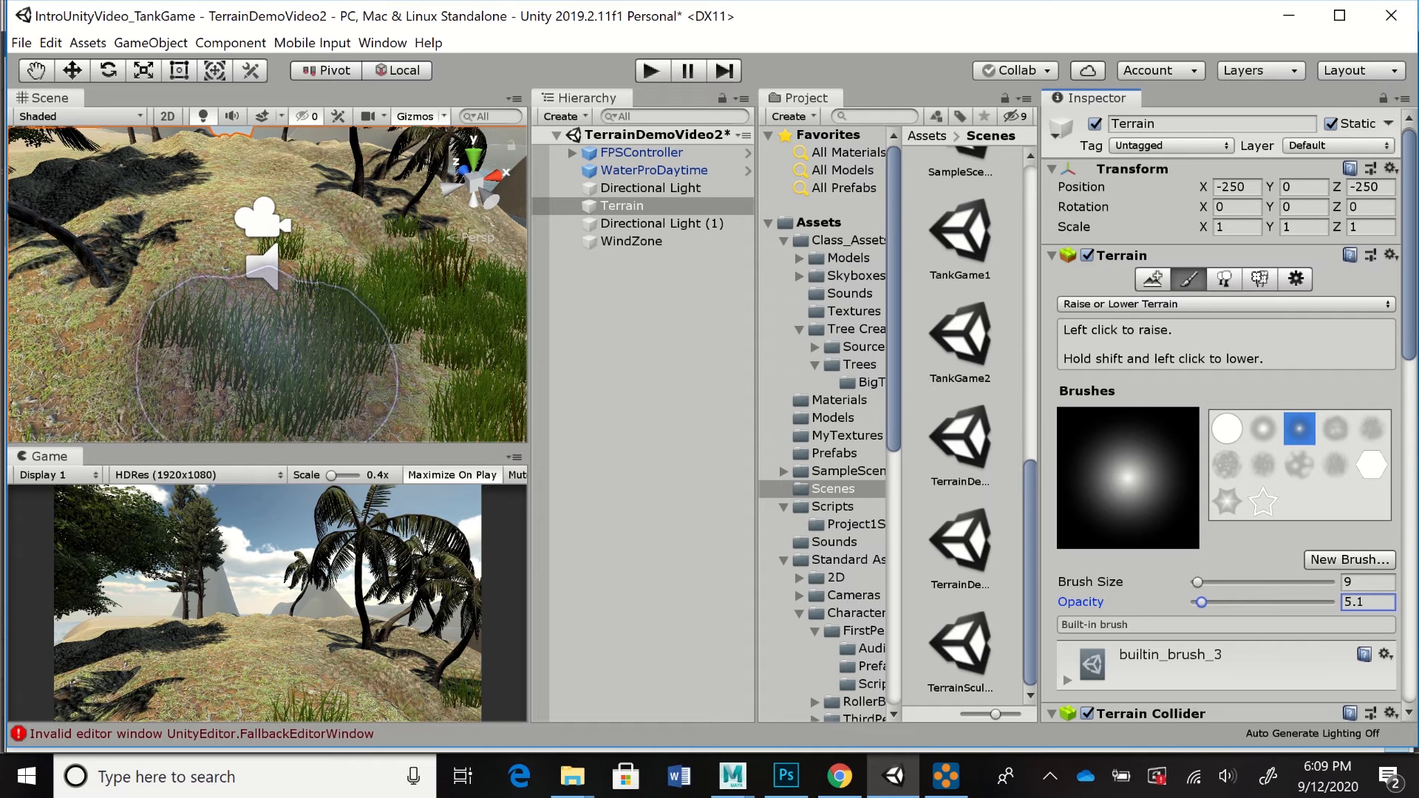
left_click(1197, 582)
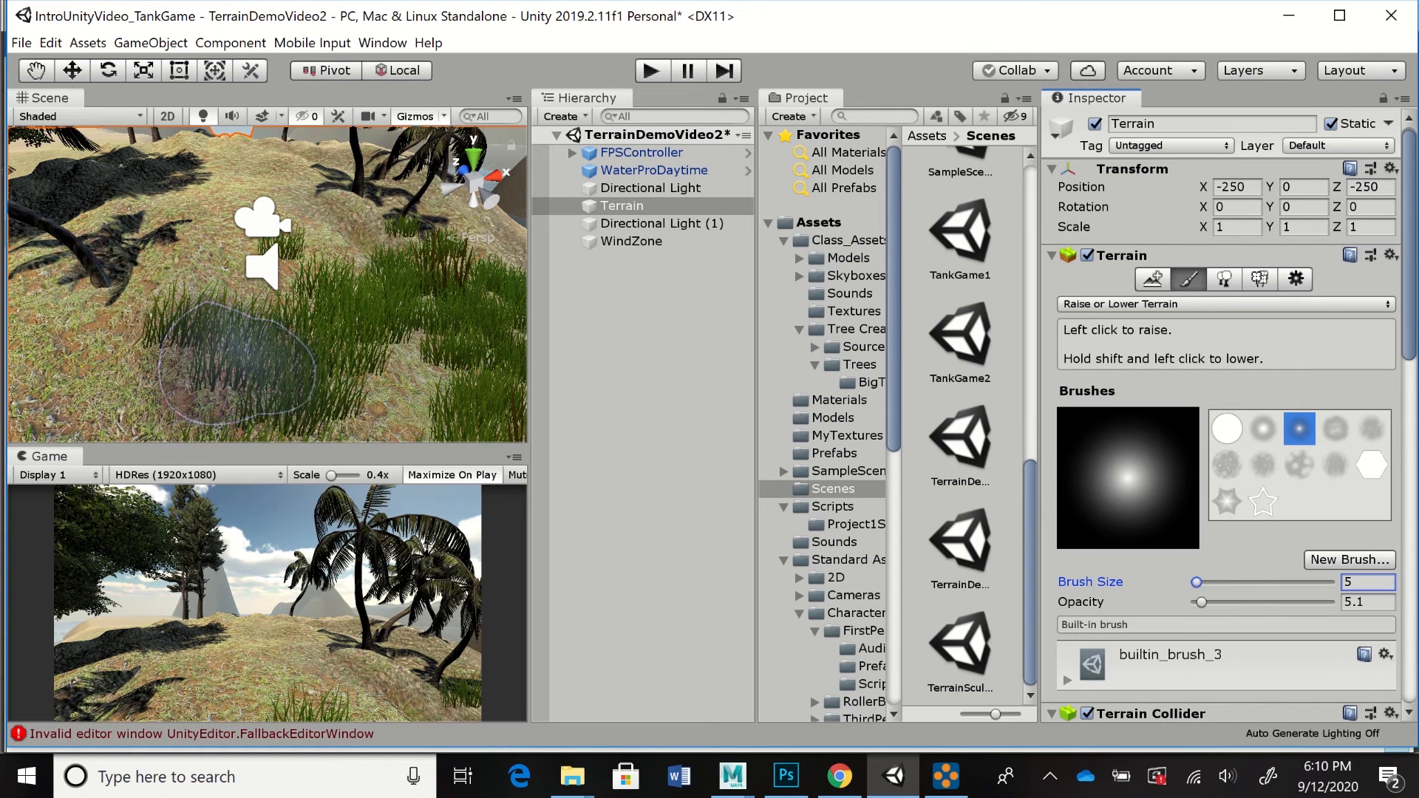
- Try raising the ground in the grass patch near the FPSController, and undo the stroke
left_click_drag(263, 380, 263, 375)
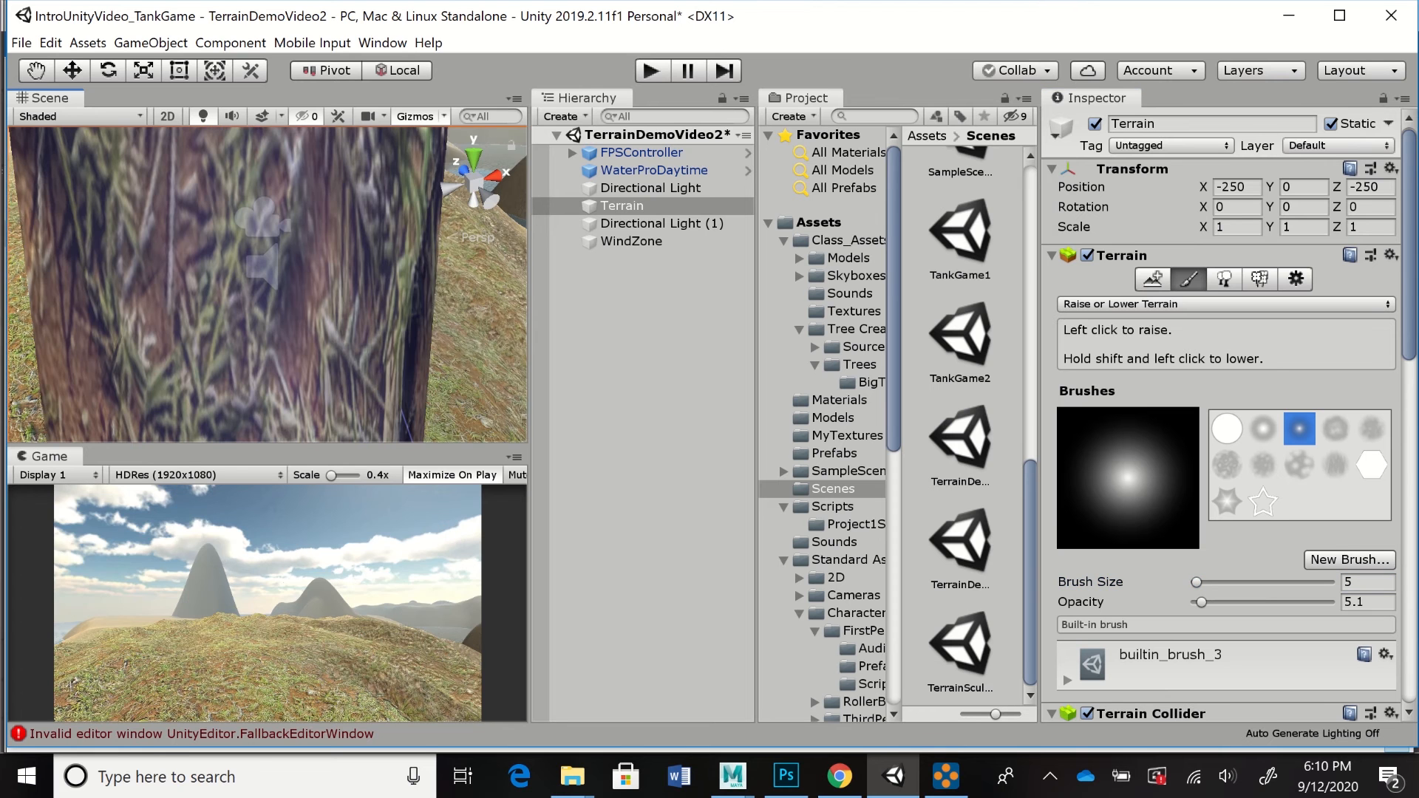
key("ctrl+z")
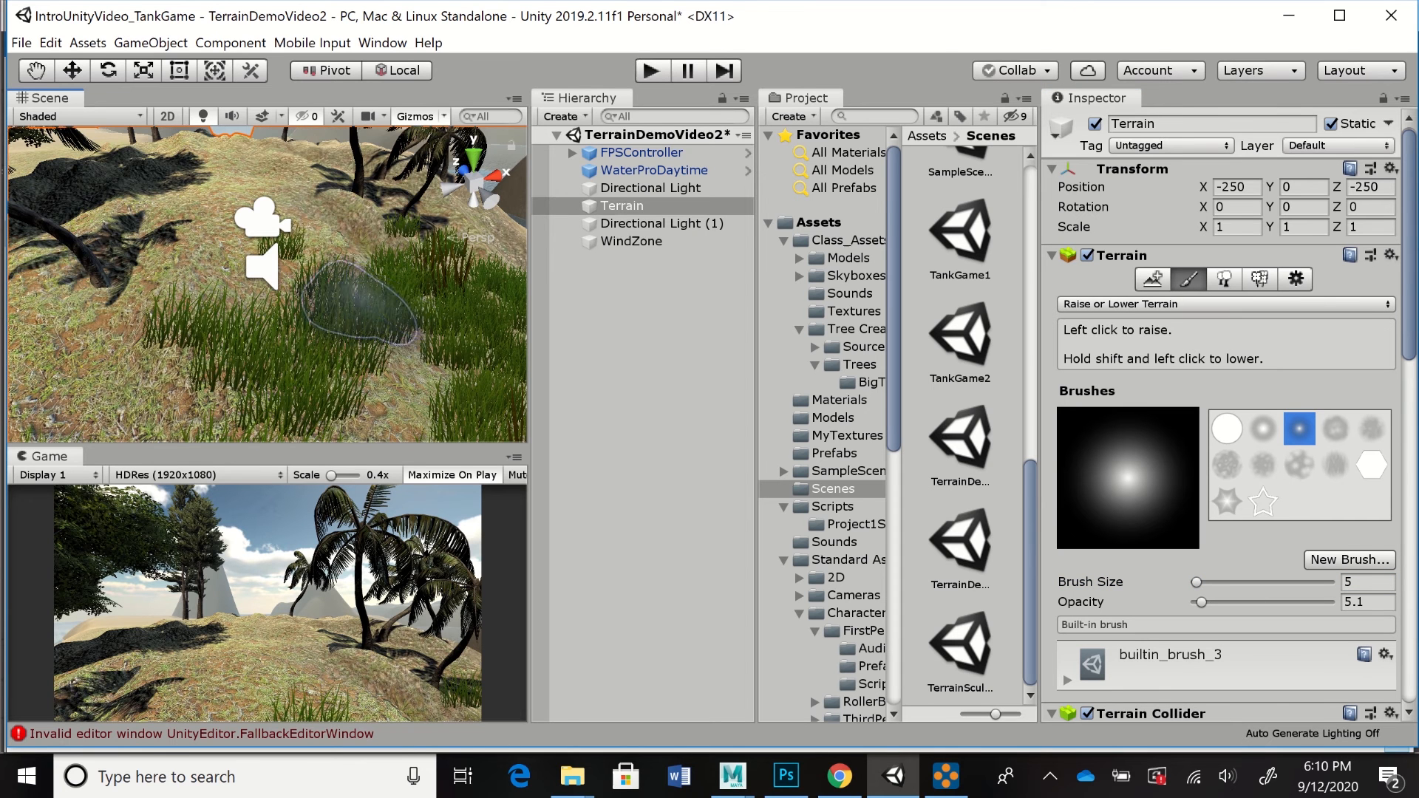
- Reduce the brush opacity to 1.8 and raise a low ridge from the grass patch up past the FPSController
left_click(1201, 602)
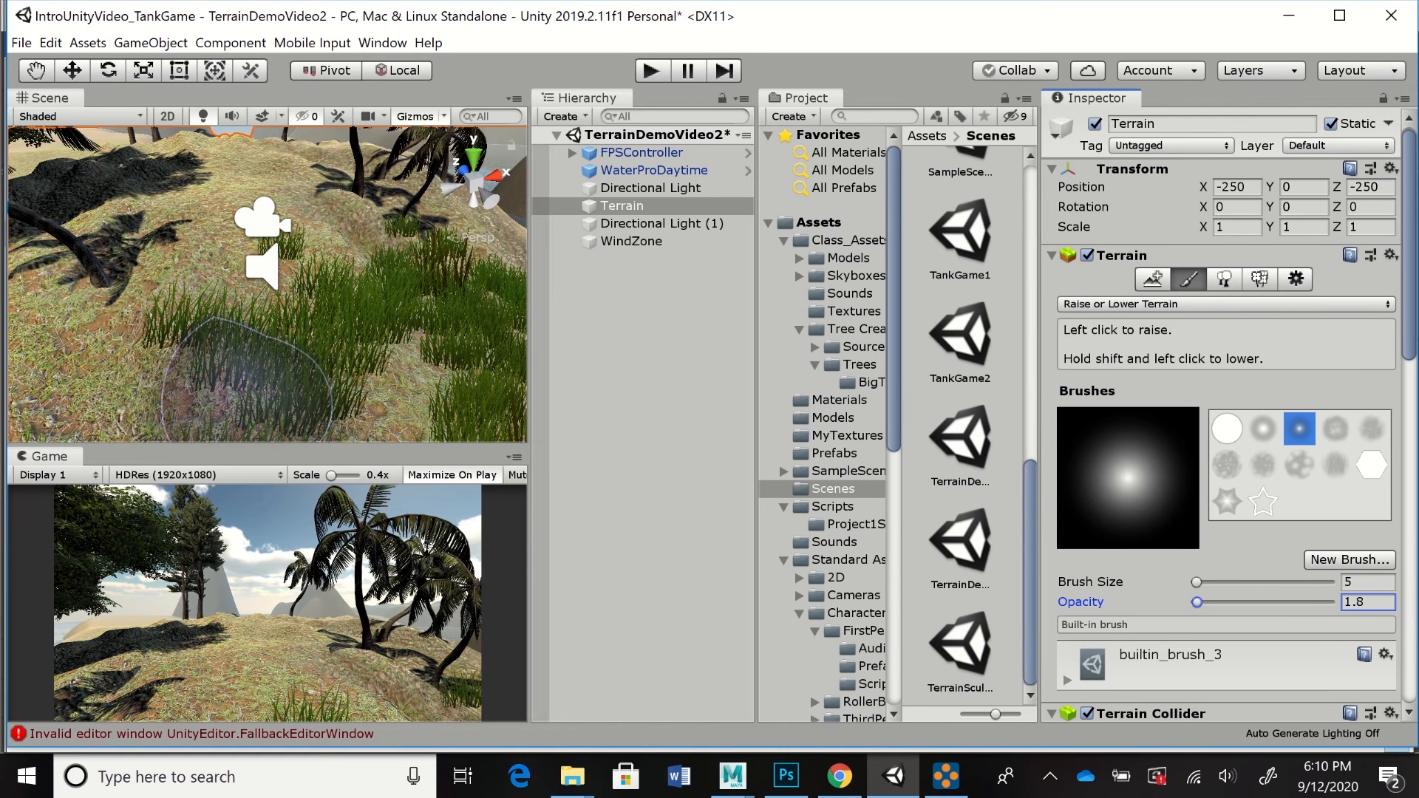
left_click_drag(248, 369, 244, 277)
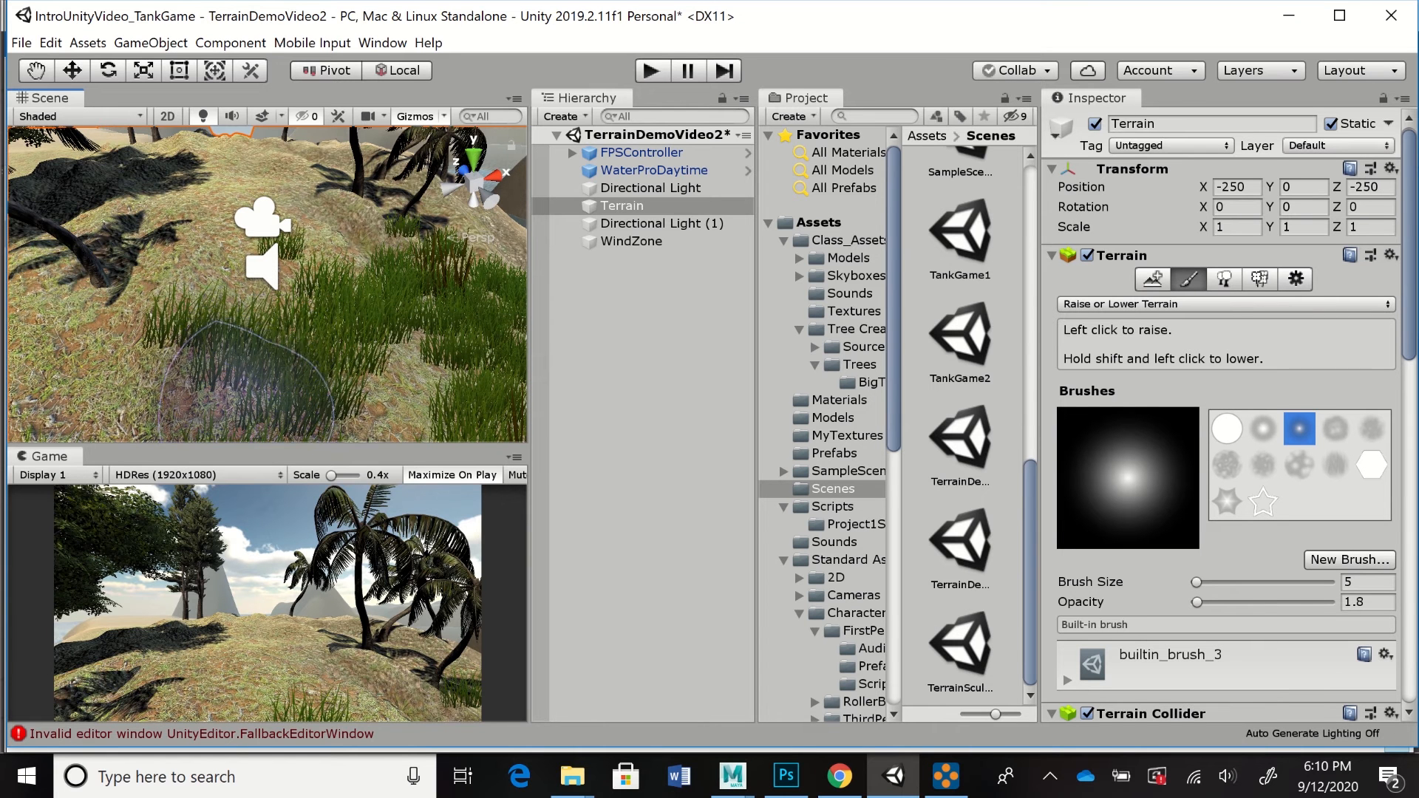
left_click_drag(259, 303, 260, 292)
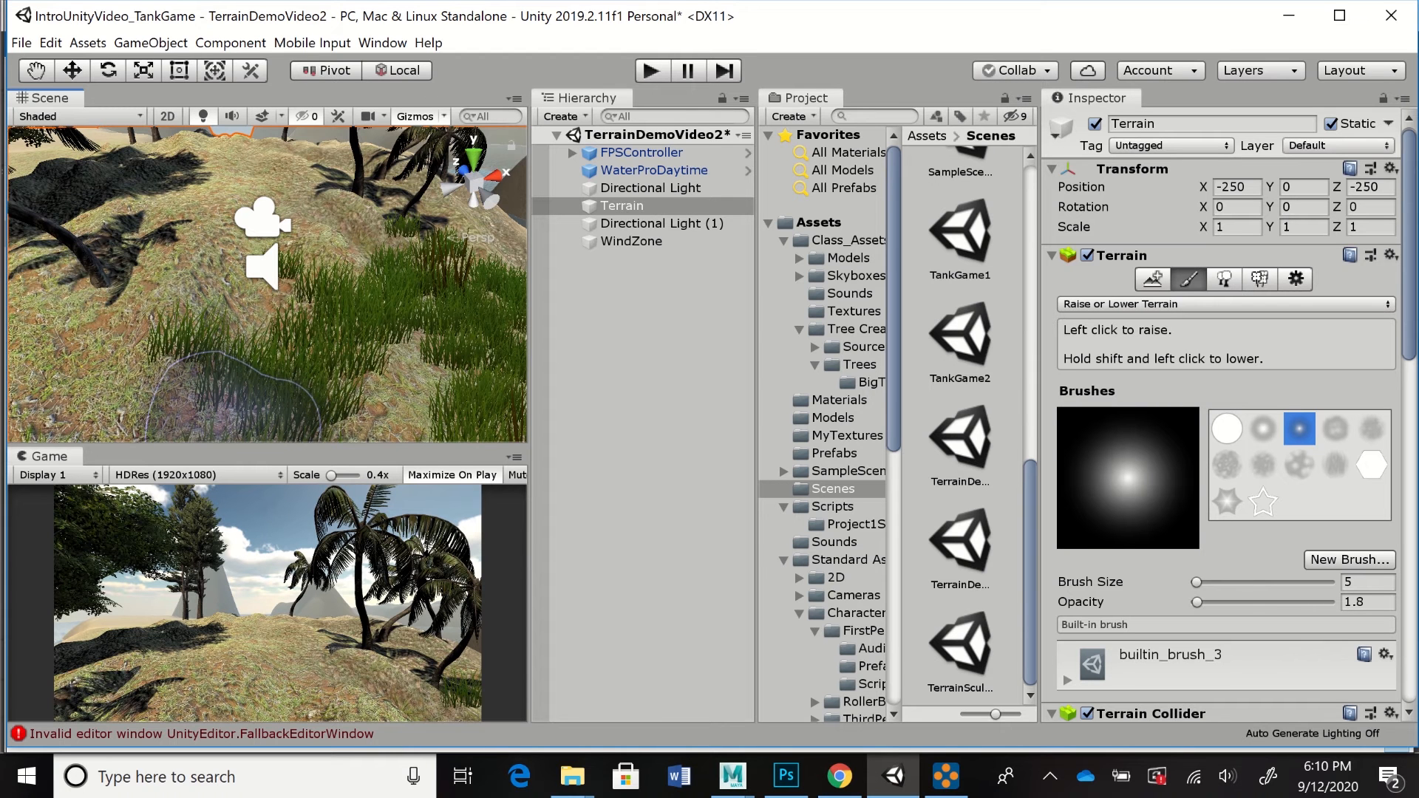
left_click_drag(240, 399, 284, 235)
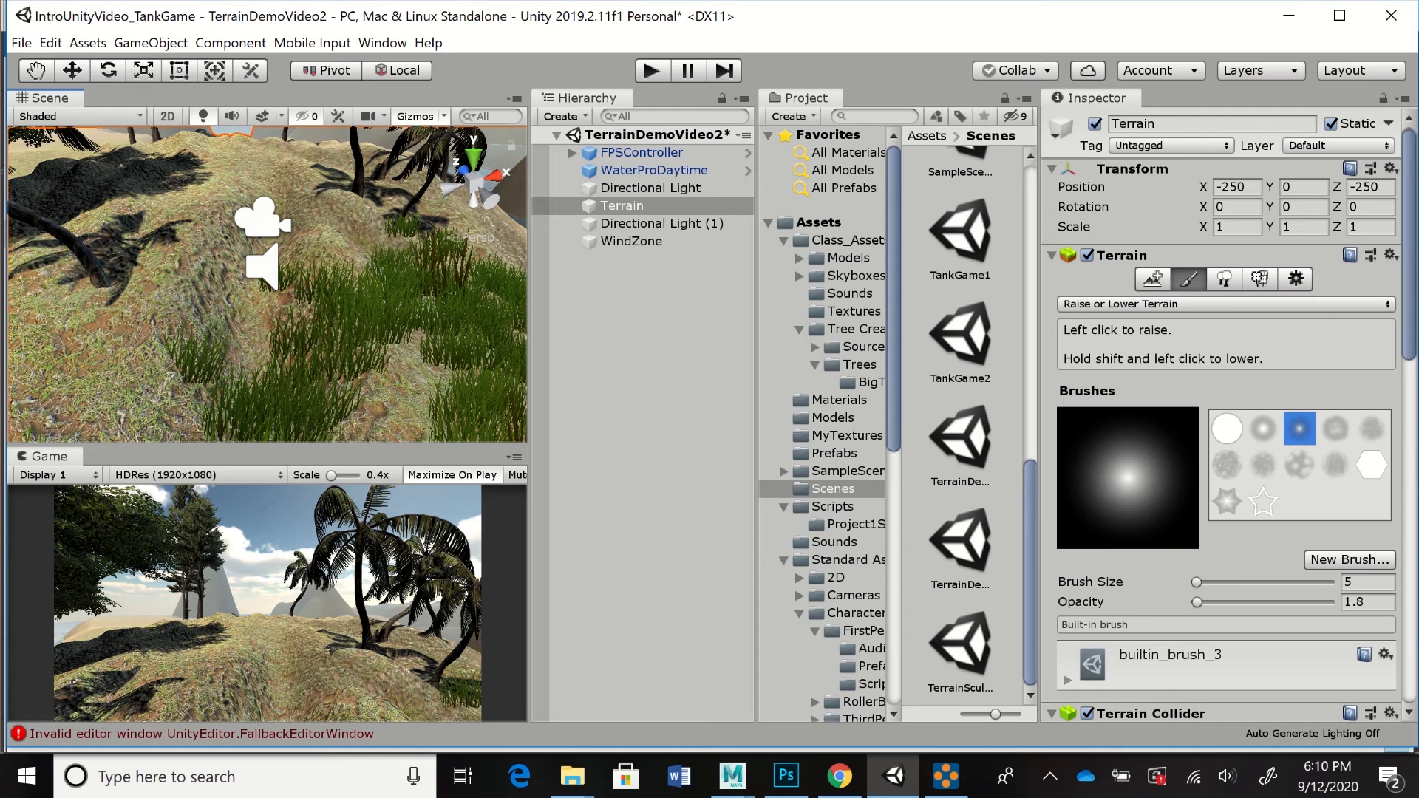
- Smooth the ridge from the grass patch up past the FPSController using Smooth Height at brush size 16 and opacity 60.7, then reduce opacity to 3.4
left_click(1131, 304)
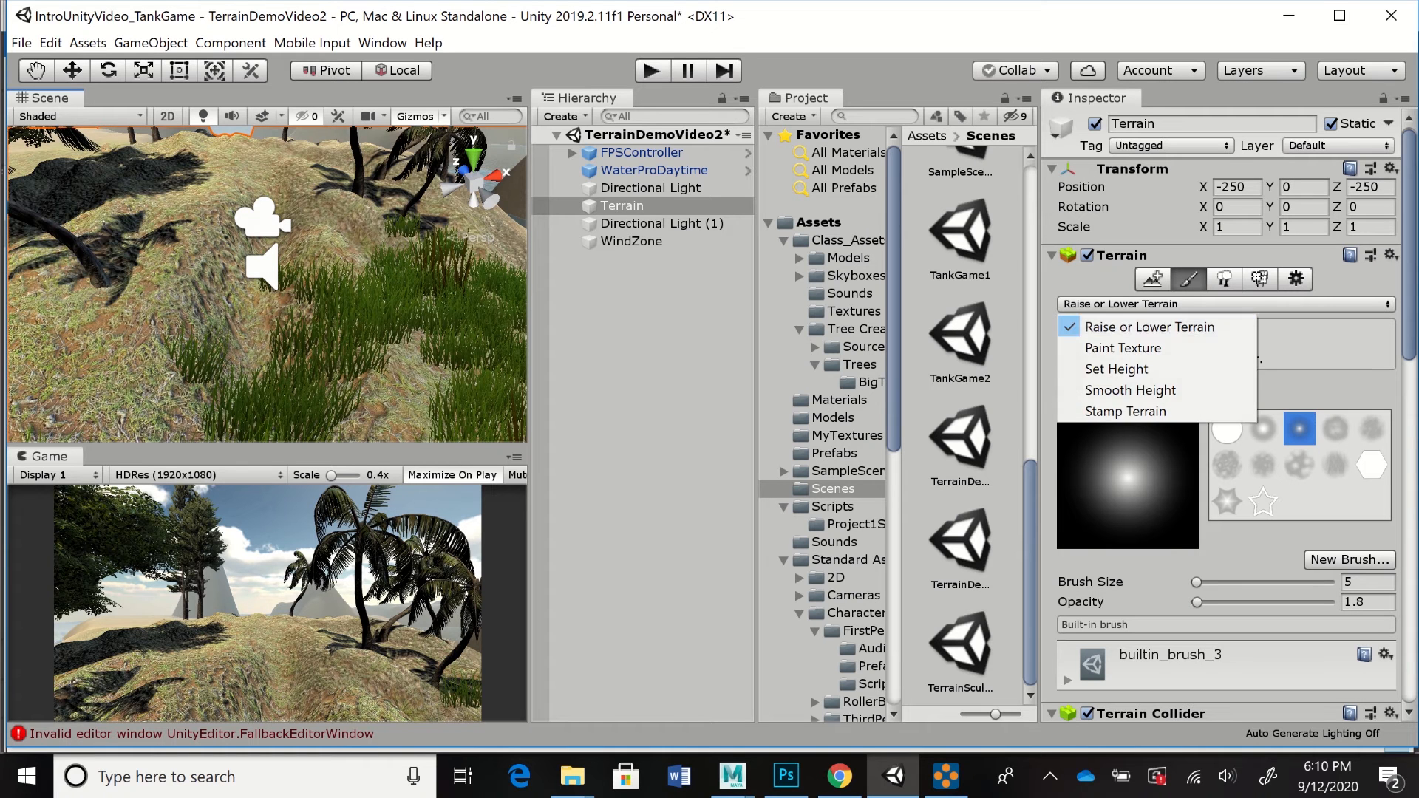
left_click(1130, 390)
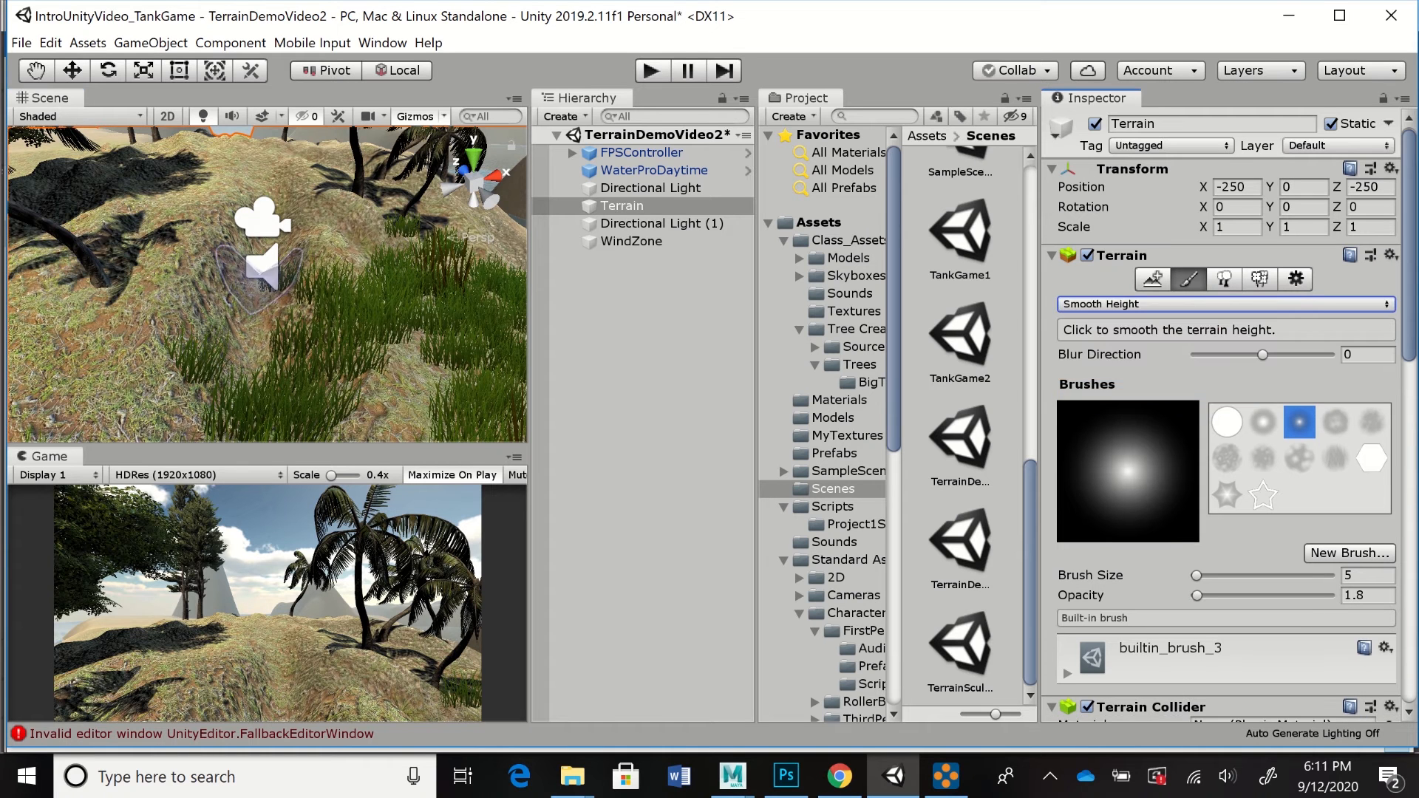
left_click_drag(1196, 576, 1198, 576)
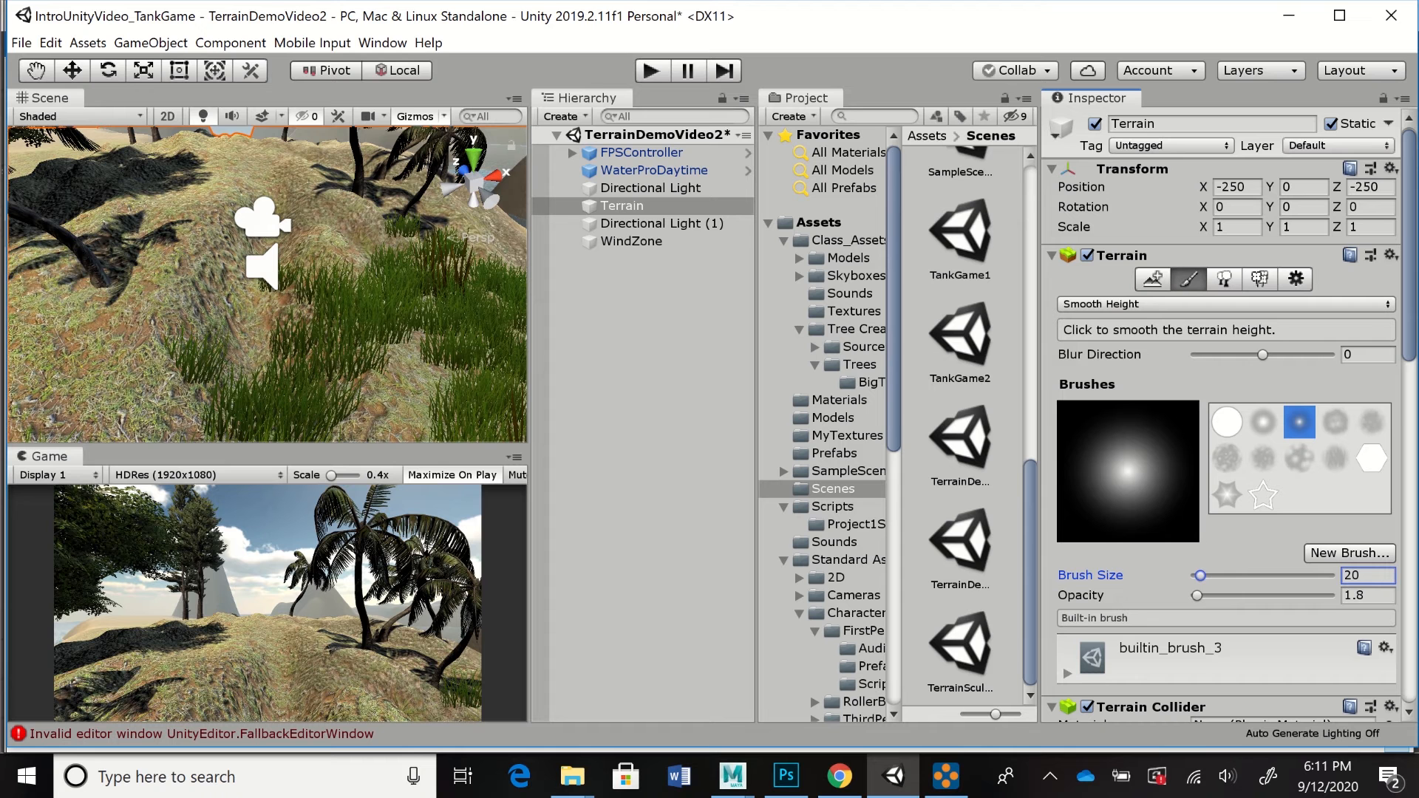
left_click_drag(1197, 595, 1276, 596)
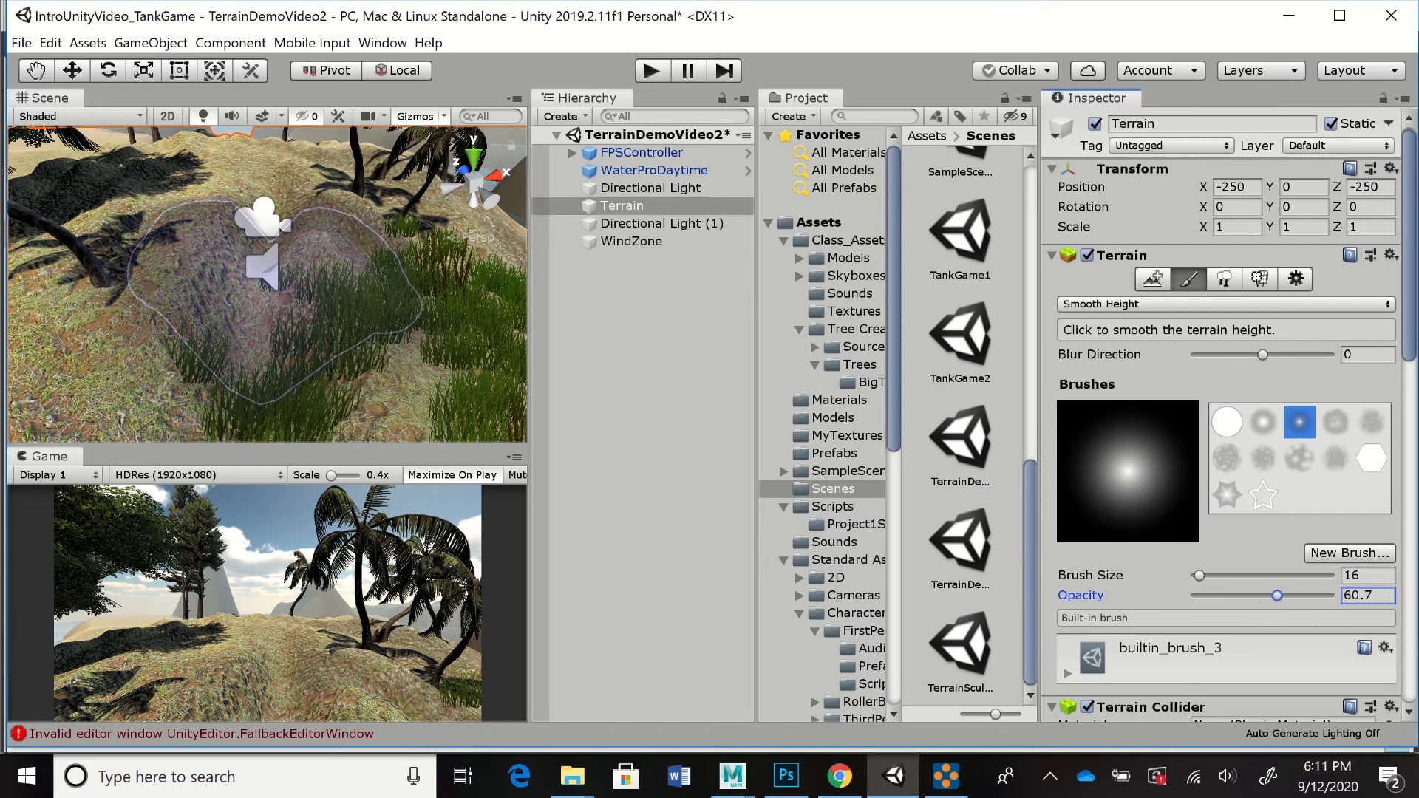
mouse_move(238, 336)
left_mouse_down()
mouse_move(263, 207)
mouse_move(275, 210)
left_mouse_up()
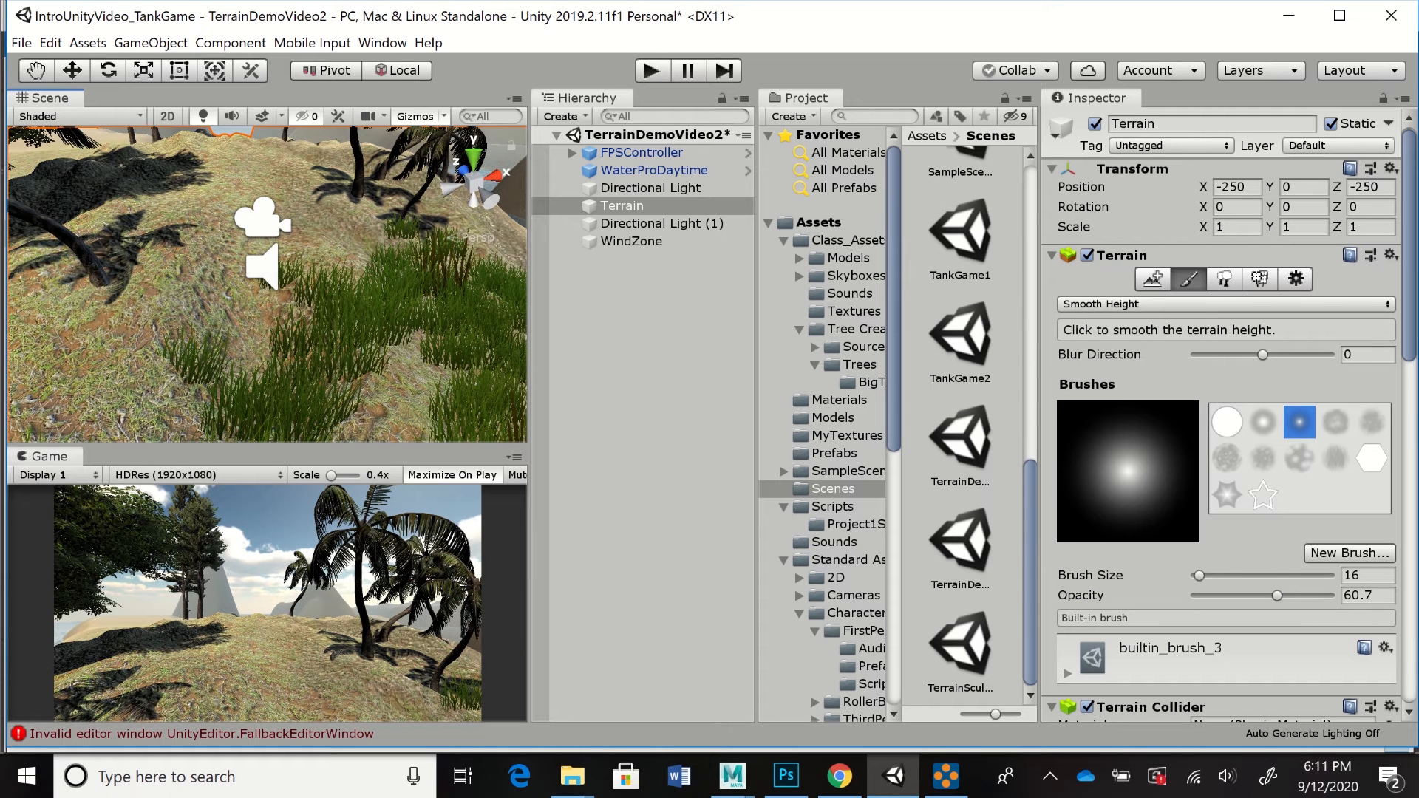
left_click_drag(1277, 595, 1198, 595)
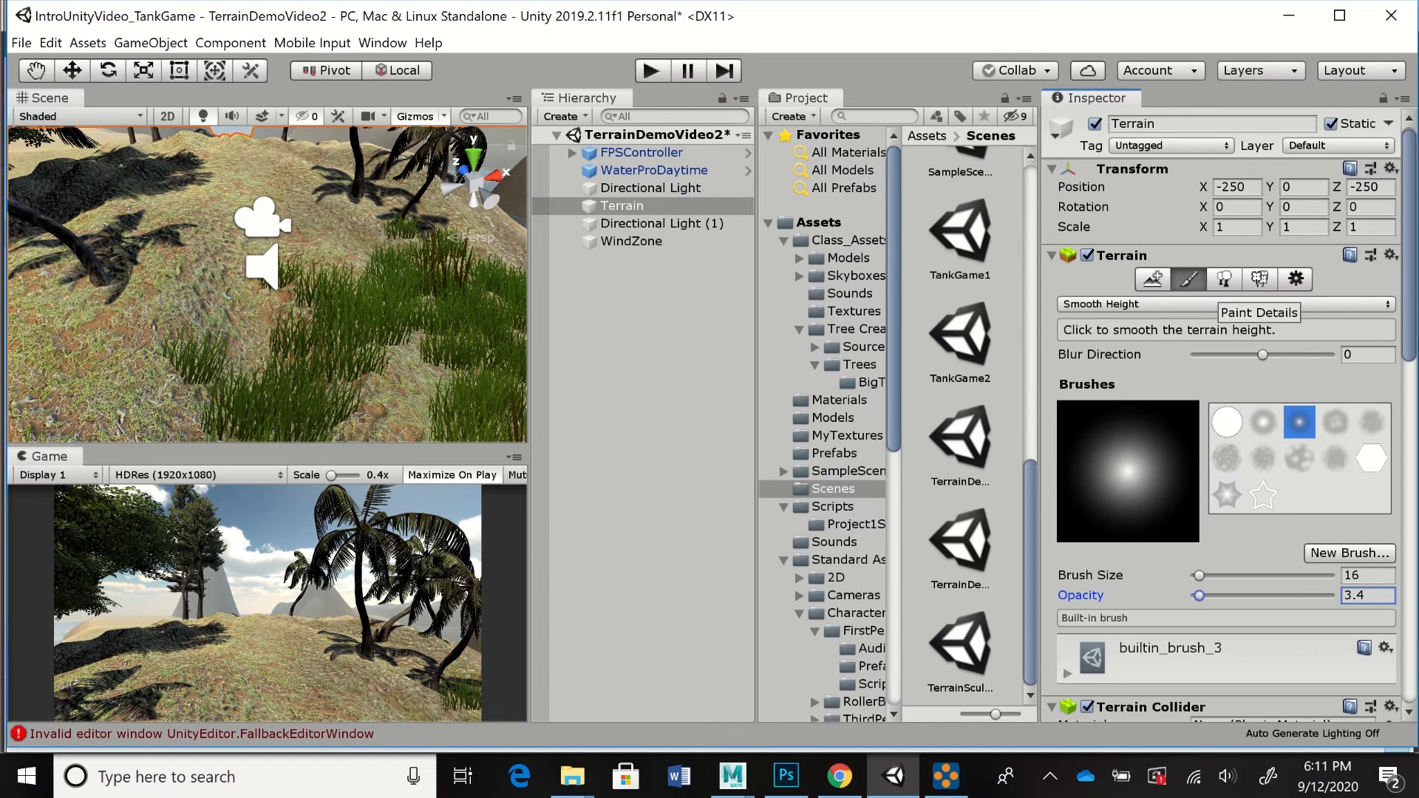
- Erase a strip of grass below the FPSController with Paint Details, using the first grass type, target strength 0.153 and brush size 3.8
left_click(1259, 278)
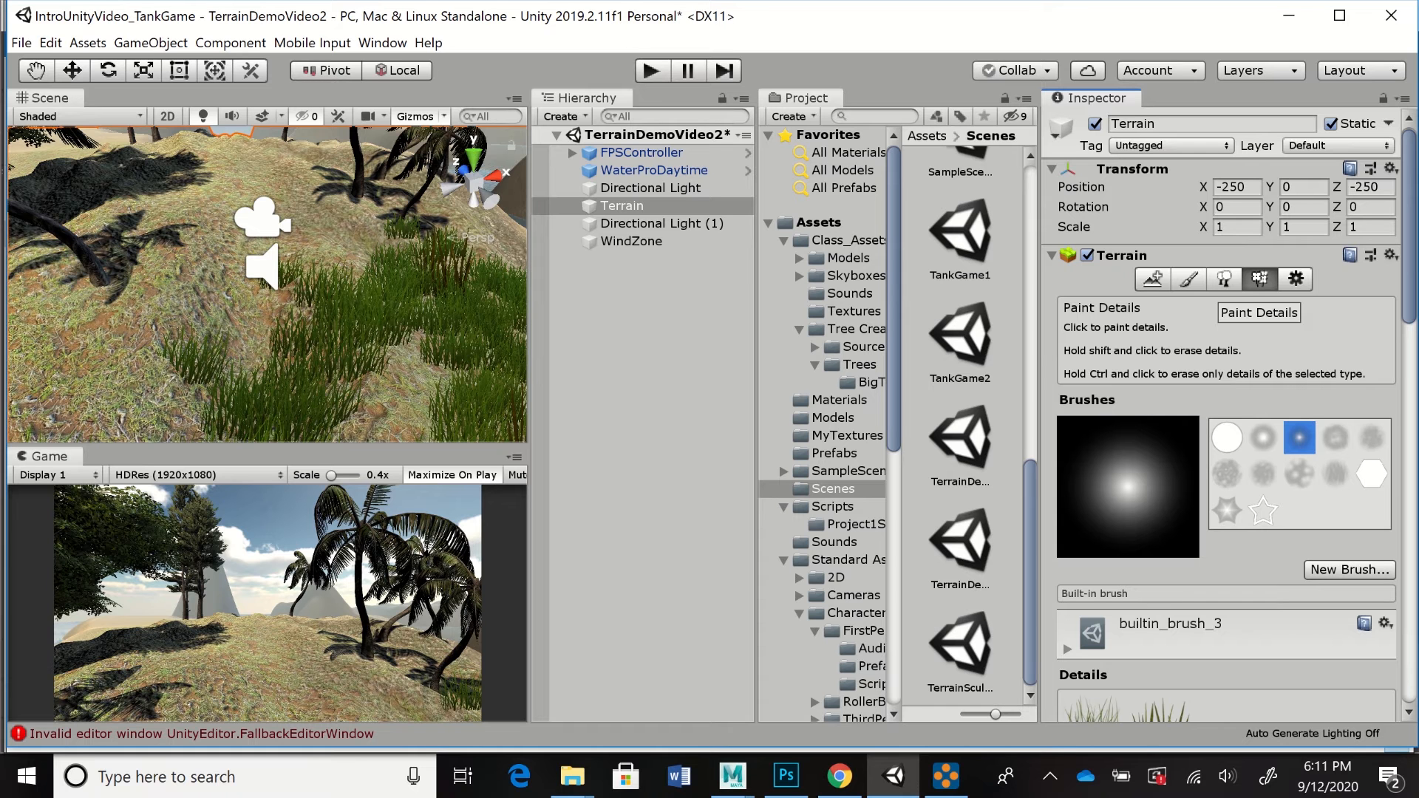
scroll(1227, 414, "down", 5)
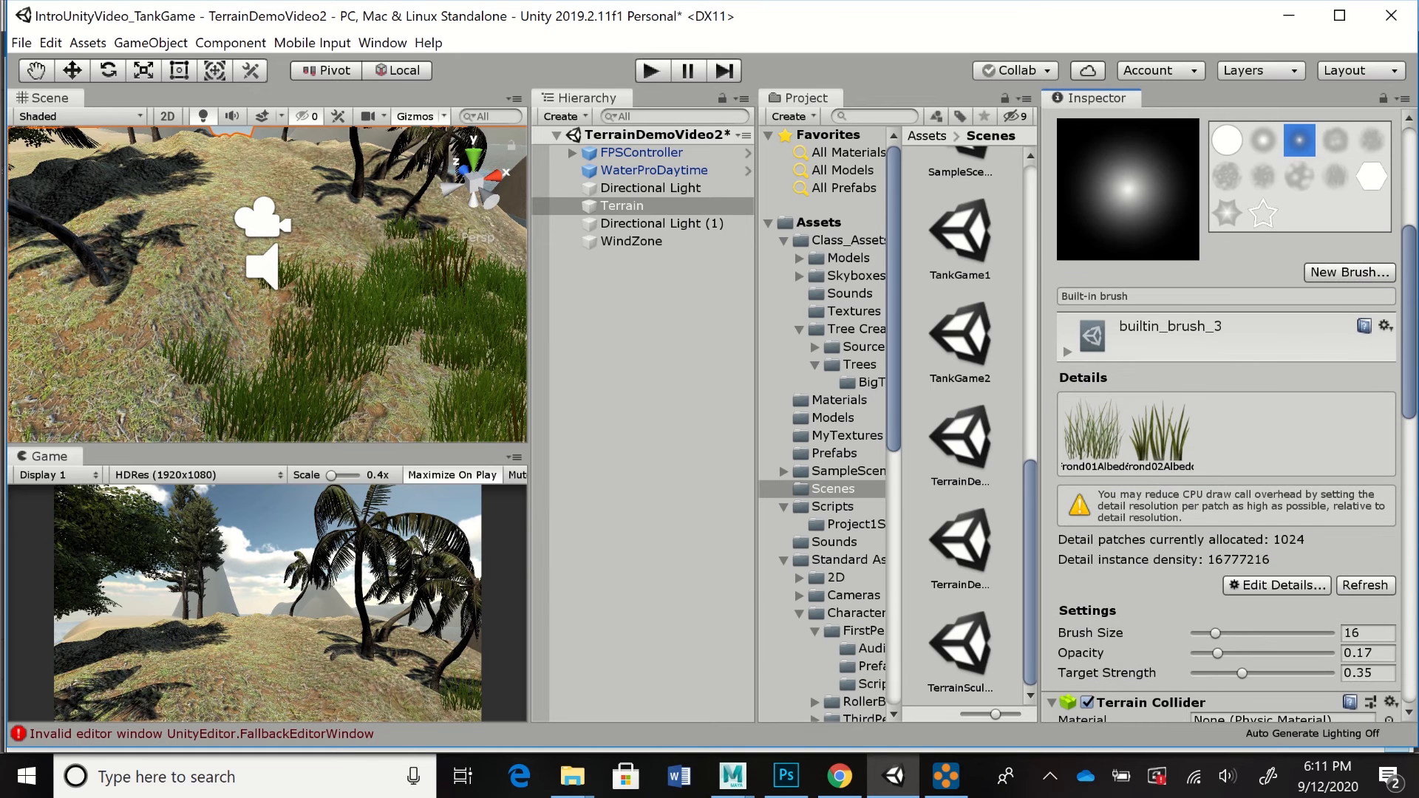
left_click(317, 370)
scroll(1226, 414, "down", 2)
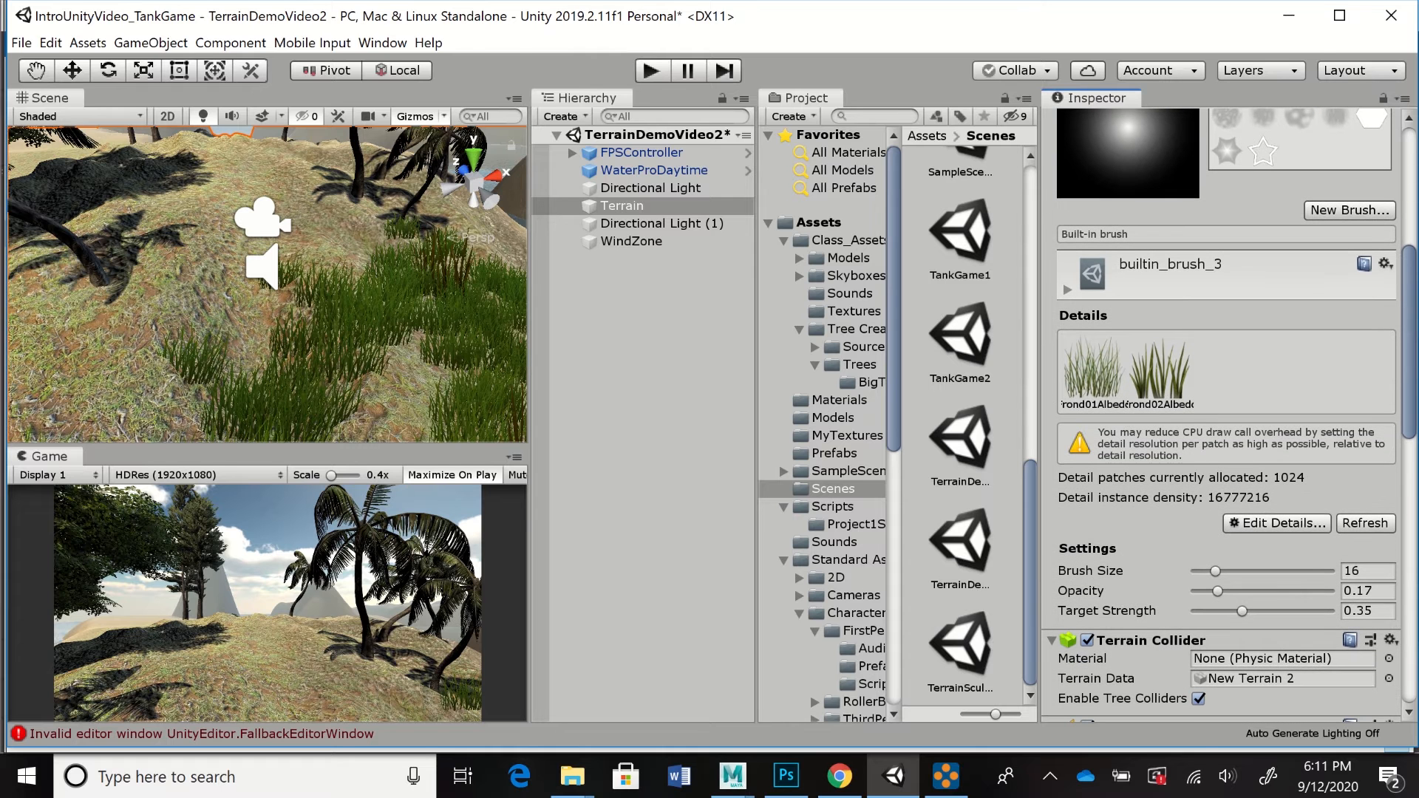
left_click(1094, 372)
scroll(1227, 414, "down", 12)
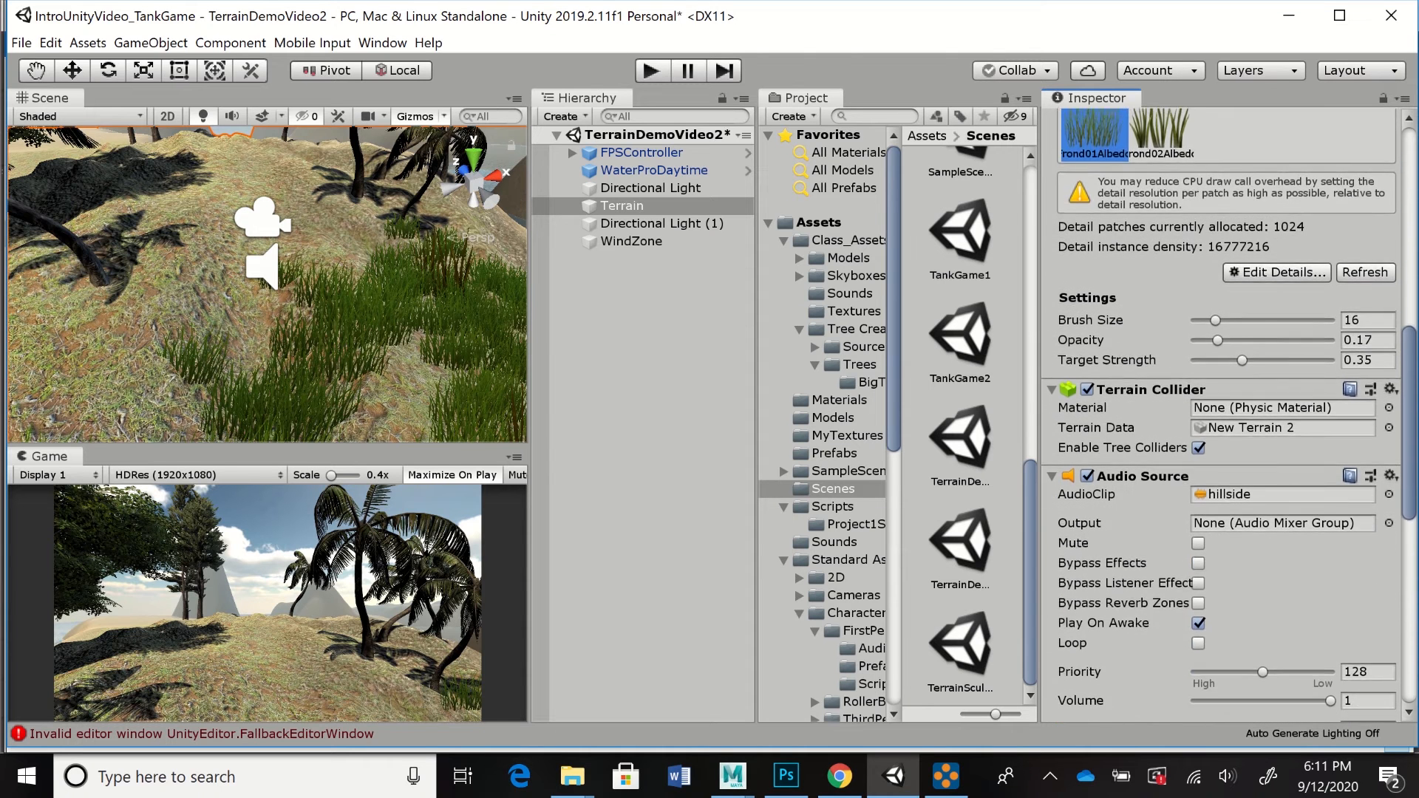
scroll(1227, 413, "up", 4)
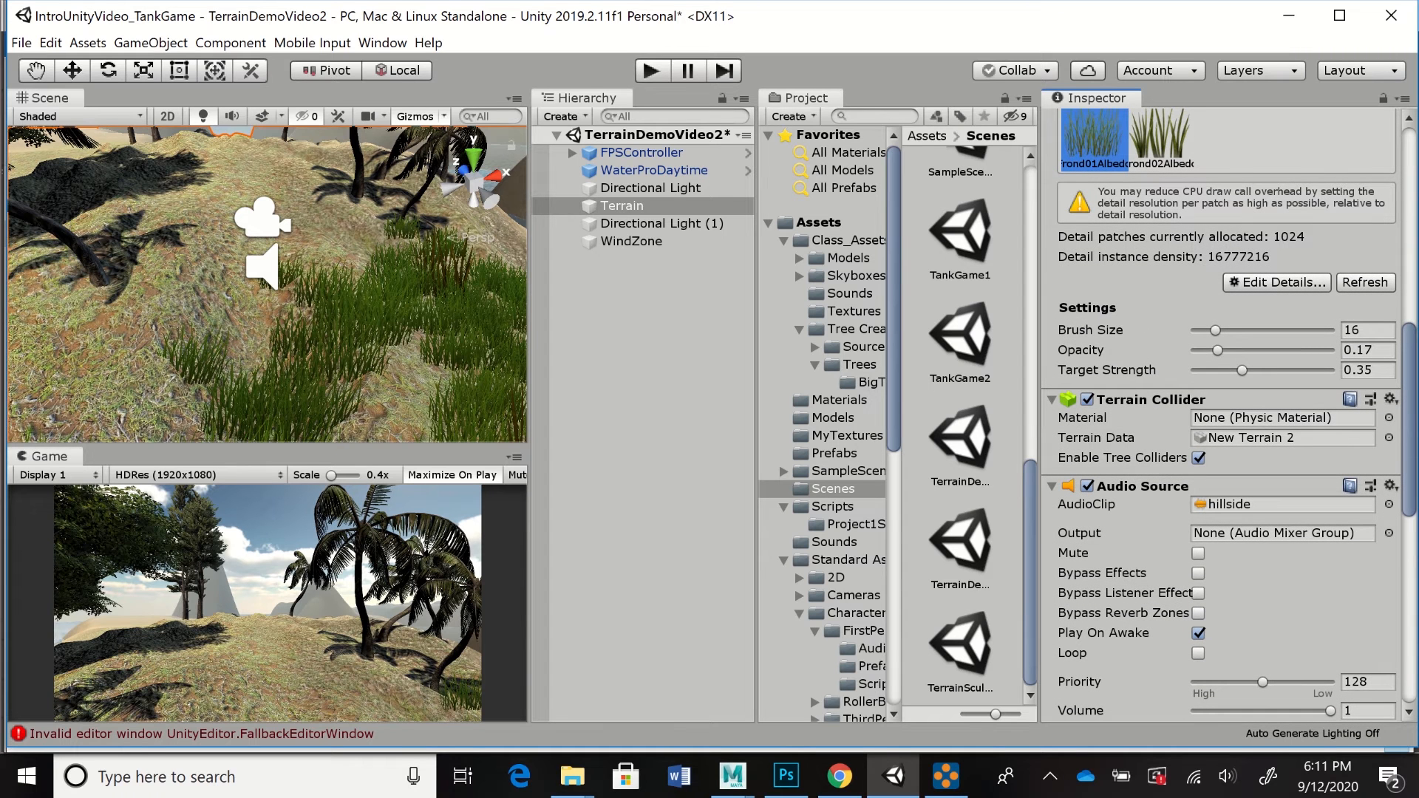
left_click_drag(1242, 370, 1215, 370)
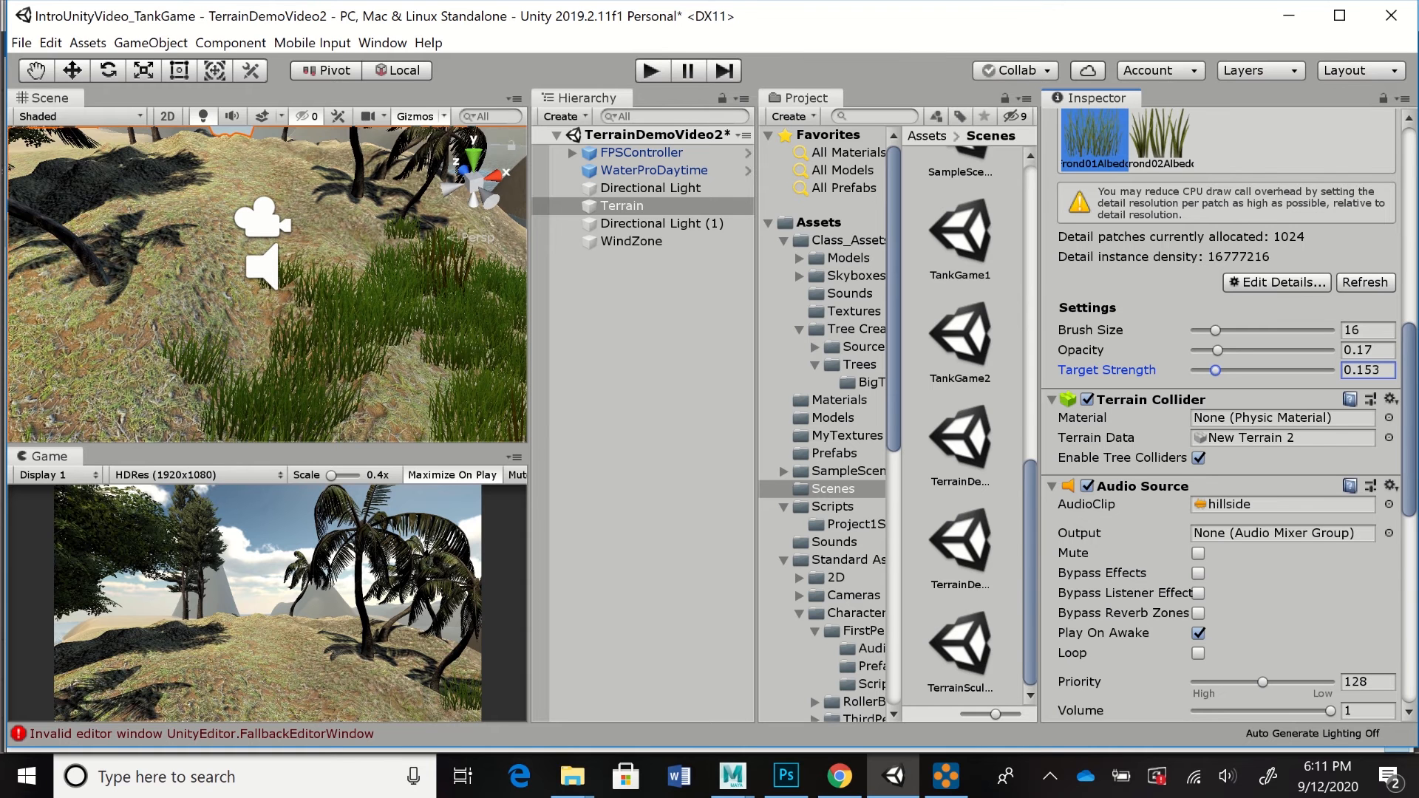
left_click_drag(1215, 330, 1199, 329)
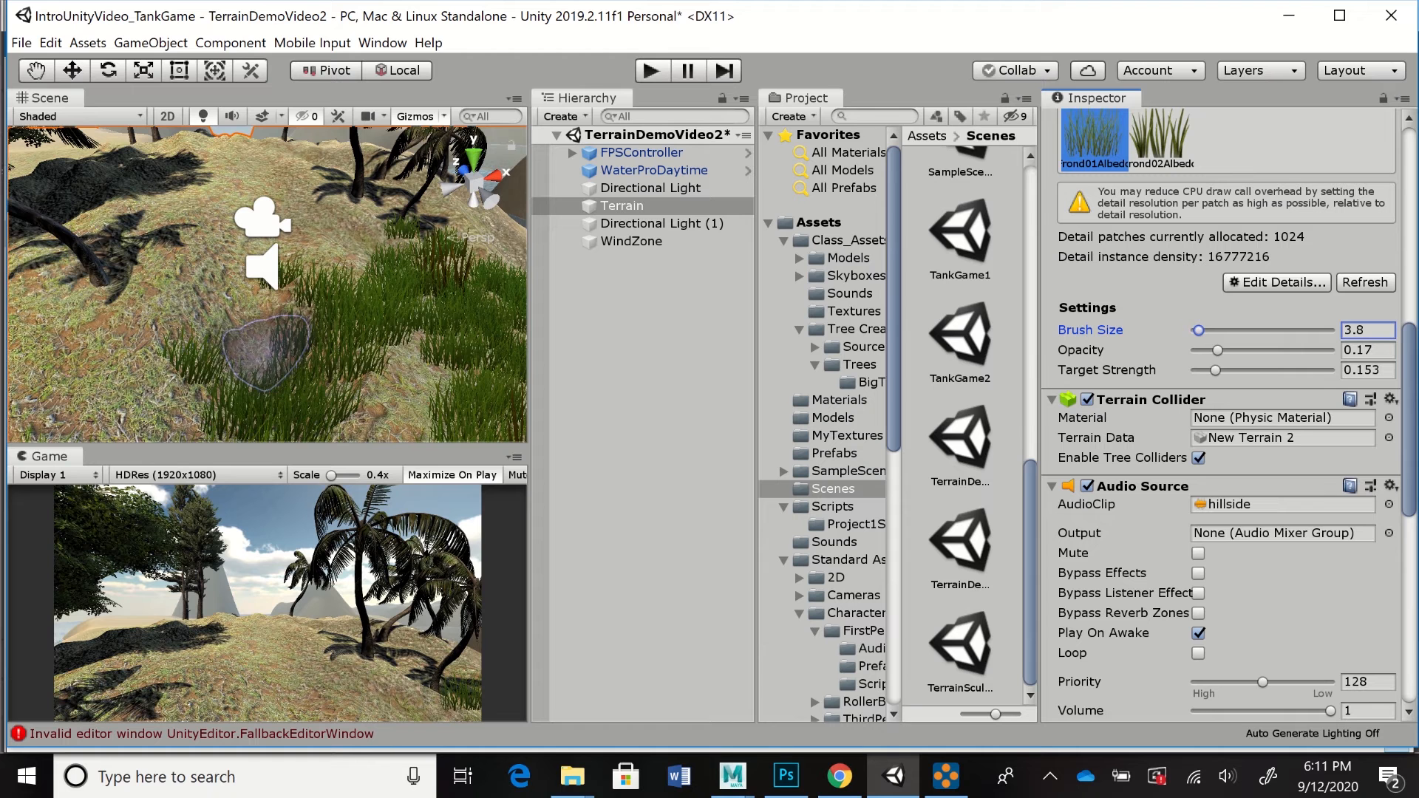
mouse_move(296, 388)
left_mouse_down("shift")
mouse_move(266, 380)
mouse_move(276, 309)
mouse_move(255, 423)
mouse_move(268, 378)
mouse_move(271, 435)
mouse_move(263, 384)
mouse_move(273, 417)
mouse_move(284, 377)
mouse_move(289, 422)
left_mouse_up("shift")
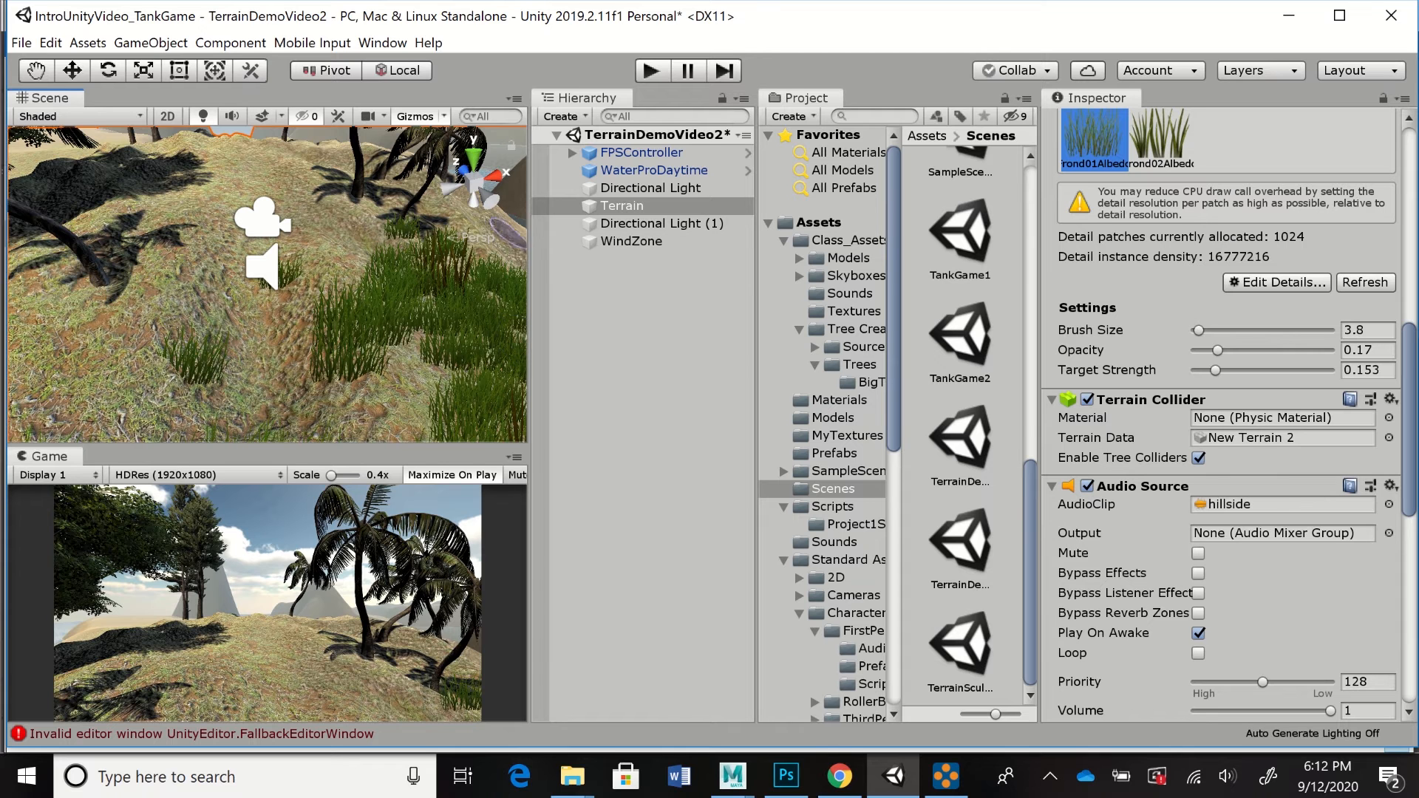
- Move the FPSController along its Z axis so the nearby grass clumps are in its camera view, and save the scene
left_click(641, 153)
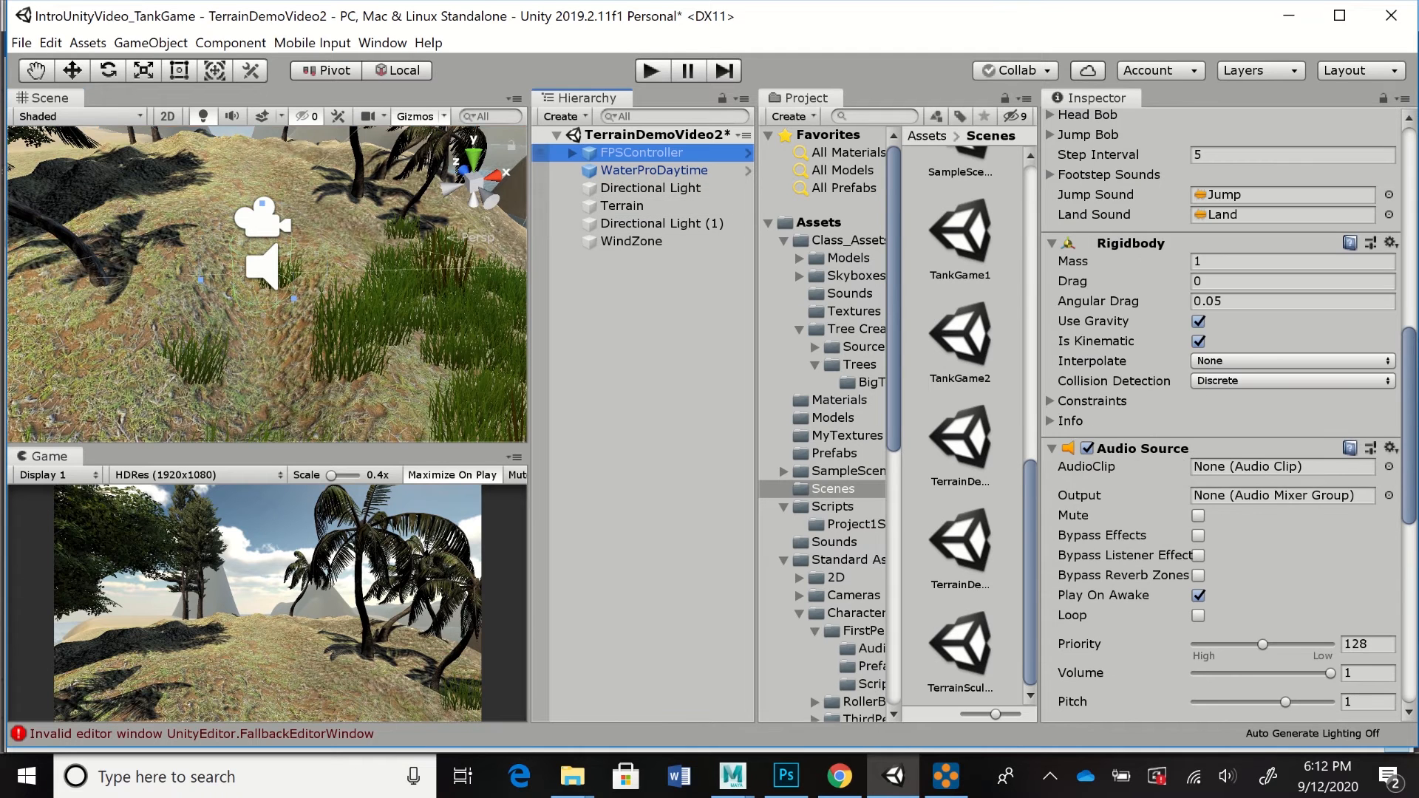
key("w")
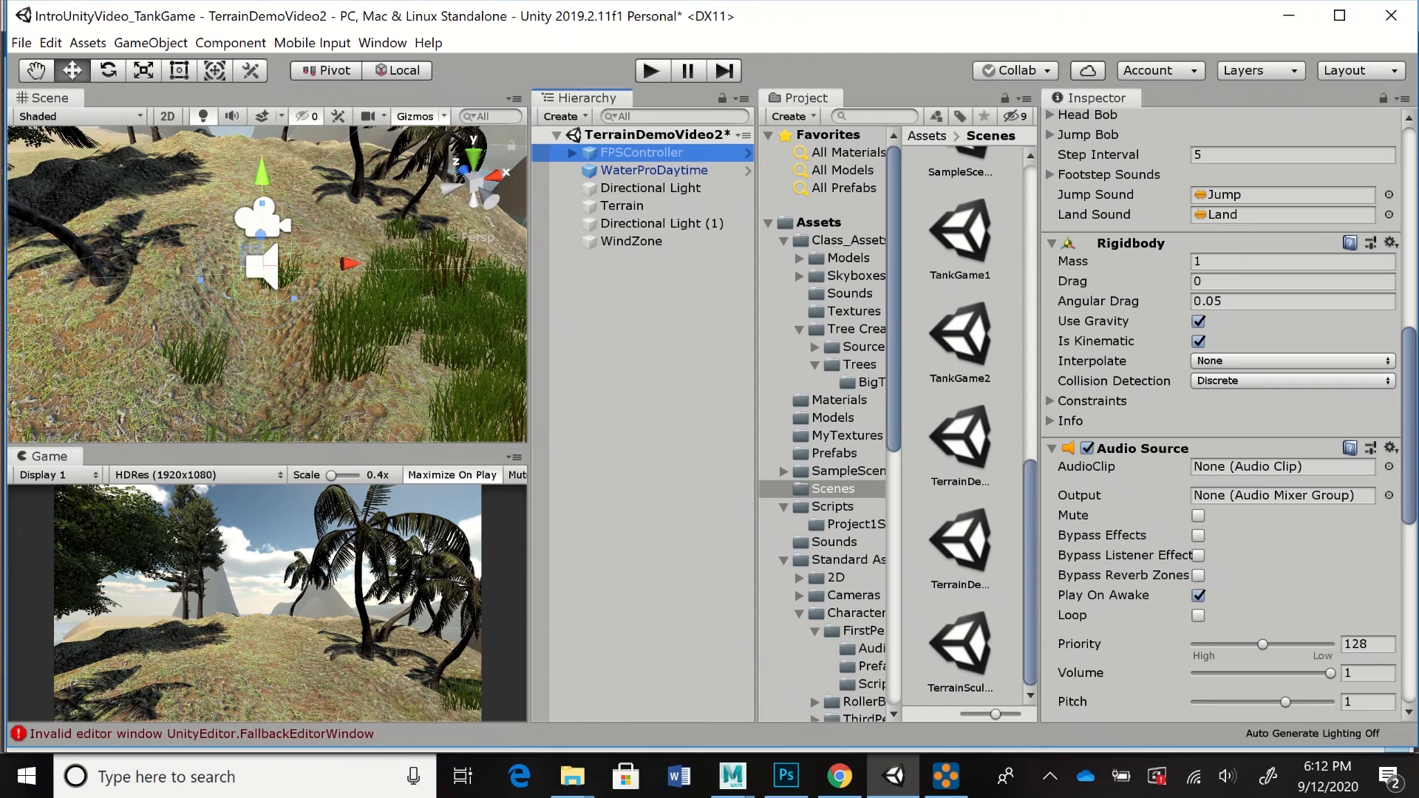
left_click_drag(370, 299, 196, 285, "alt")
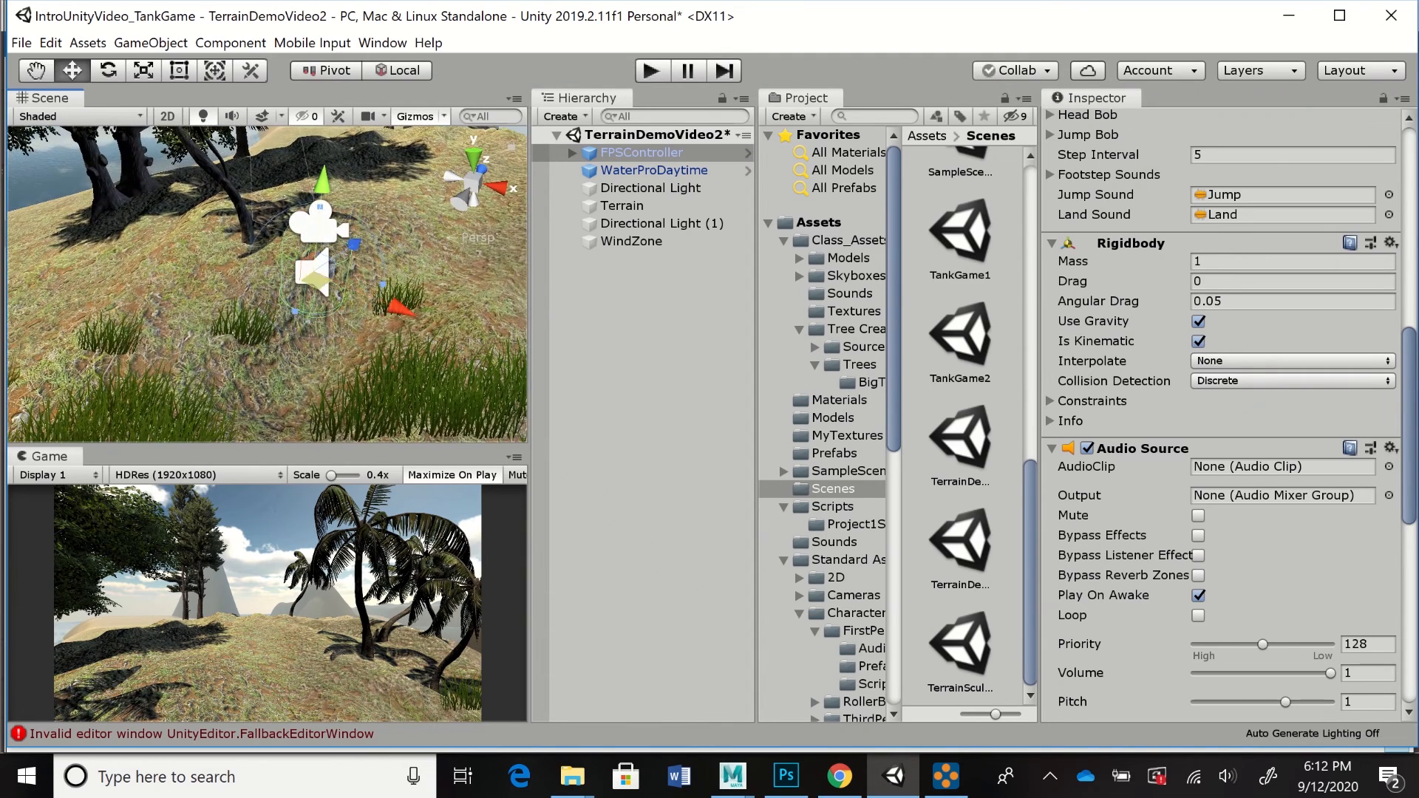
left_click_drag(354, 246, 191, 356)
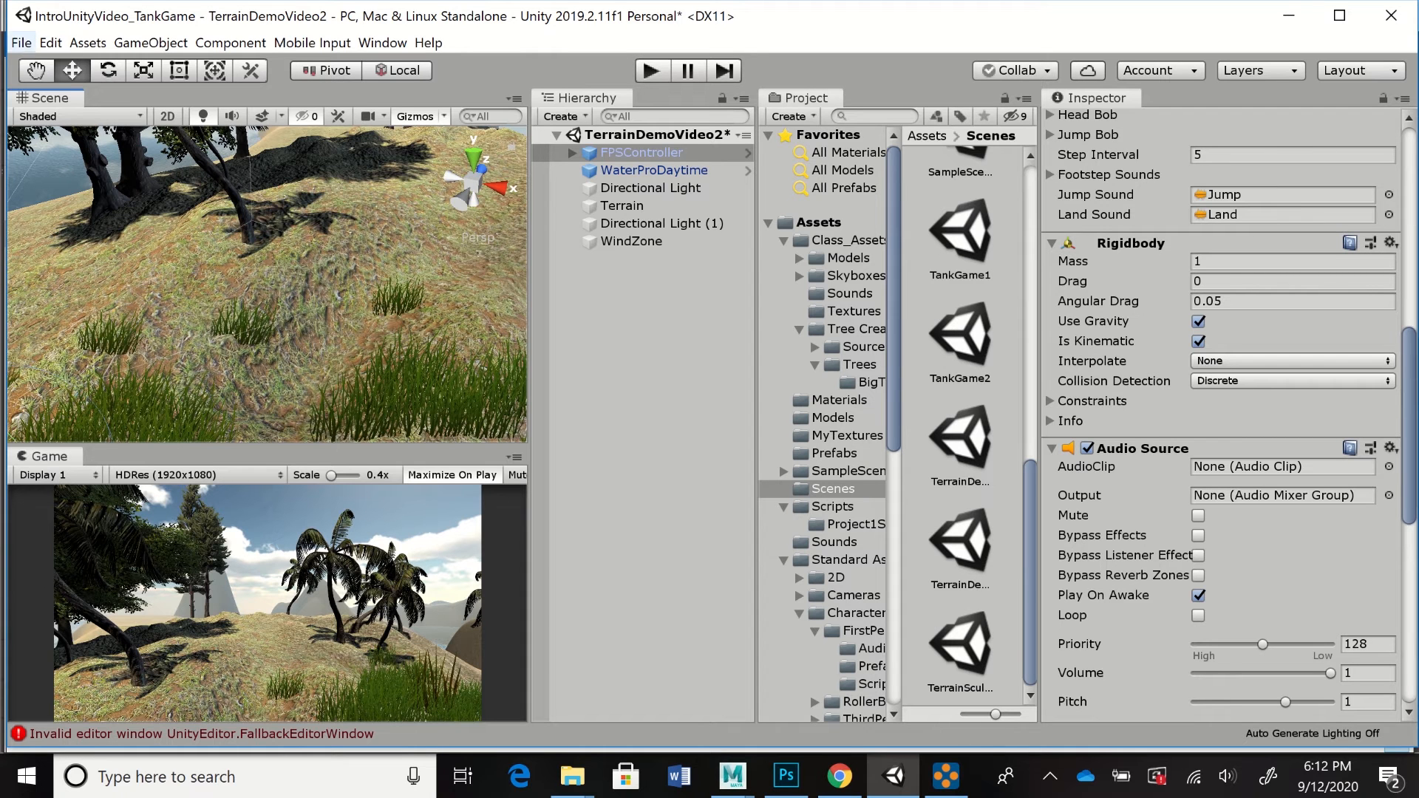
left_click(21, 43)
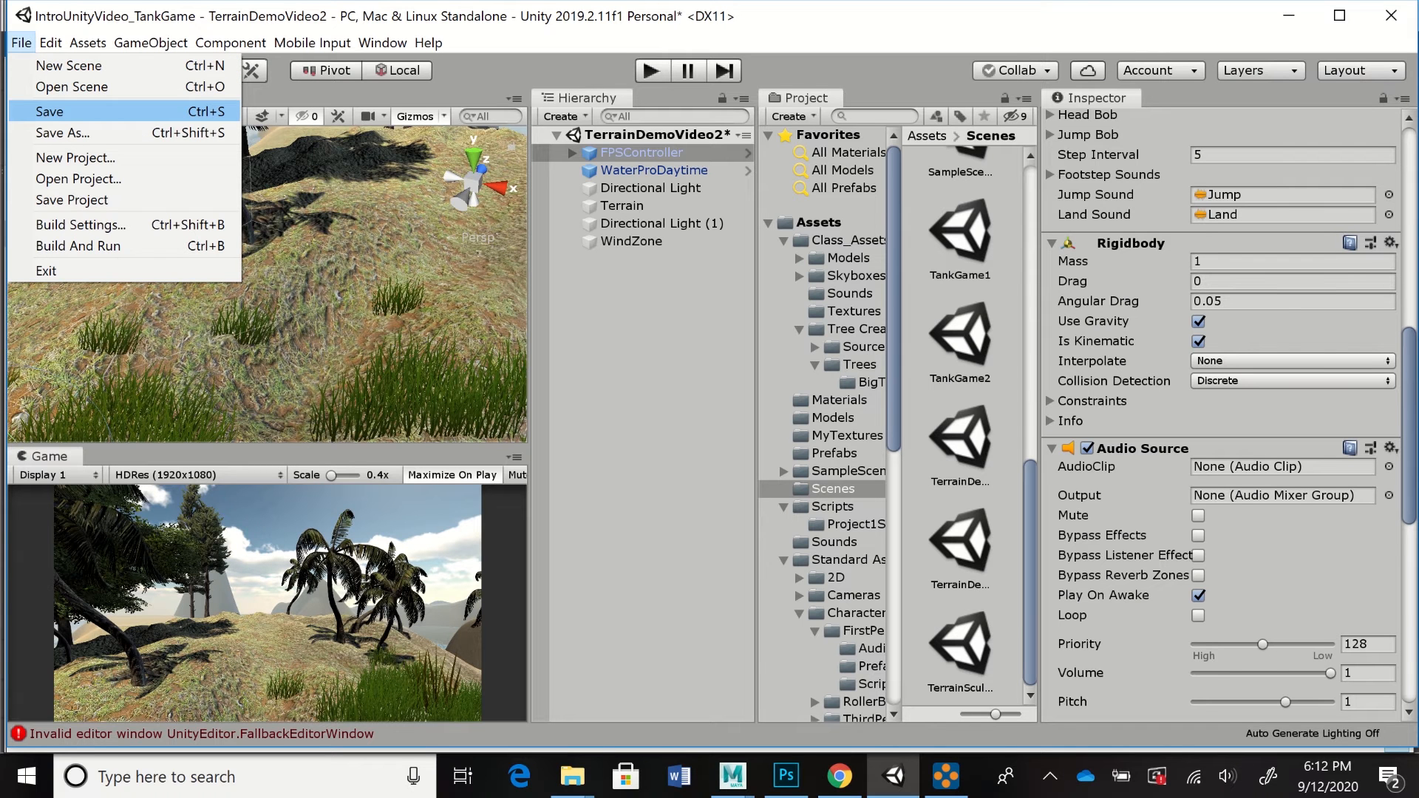
key("Return")
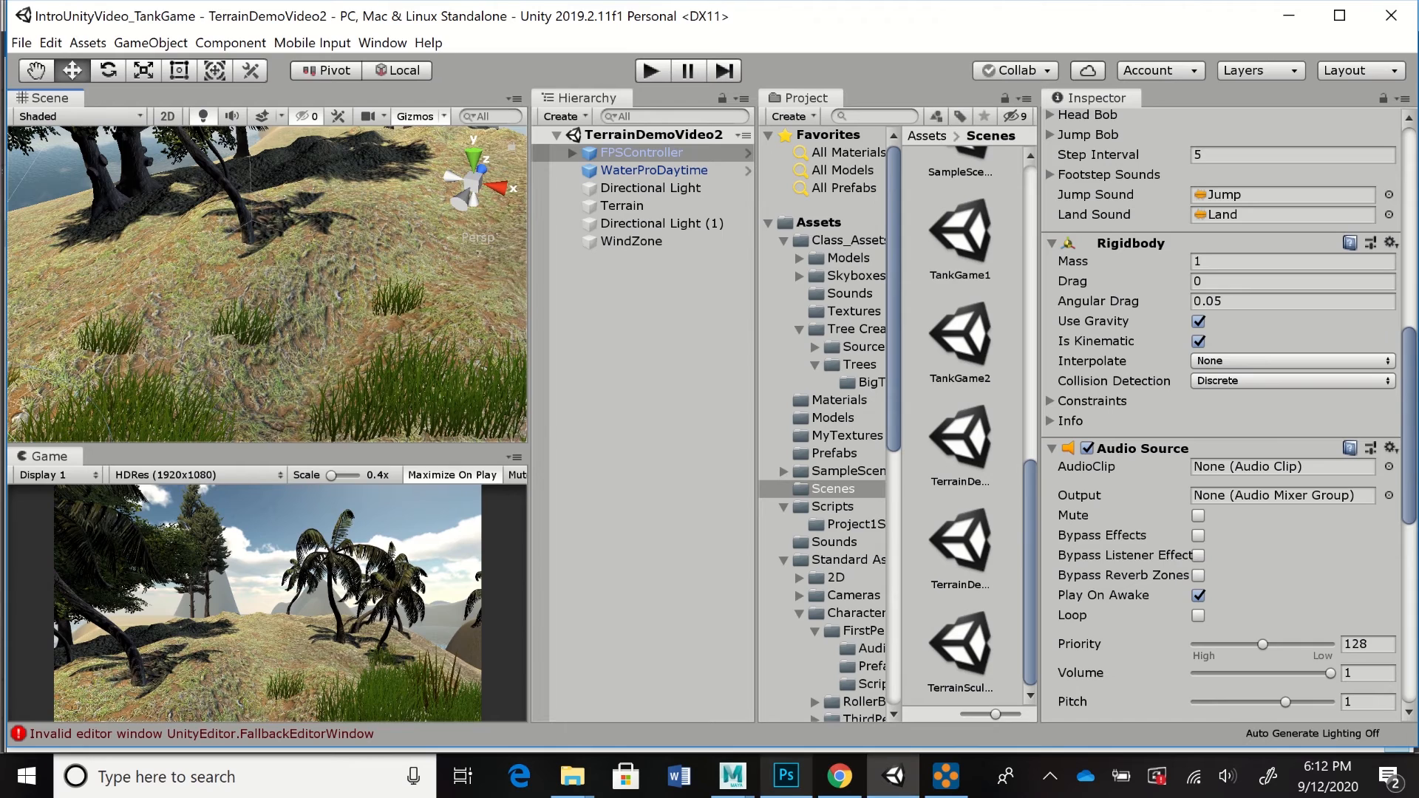
- Switch to Photoshop and set the image resolution of wildtextures_seamless-pavement-texture.jpg to 72 pixels/inch
left_click(787, 776)
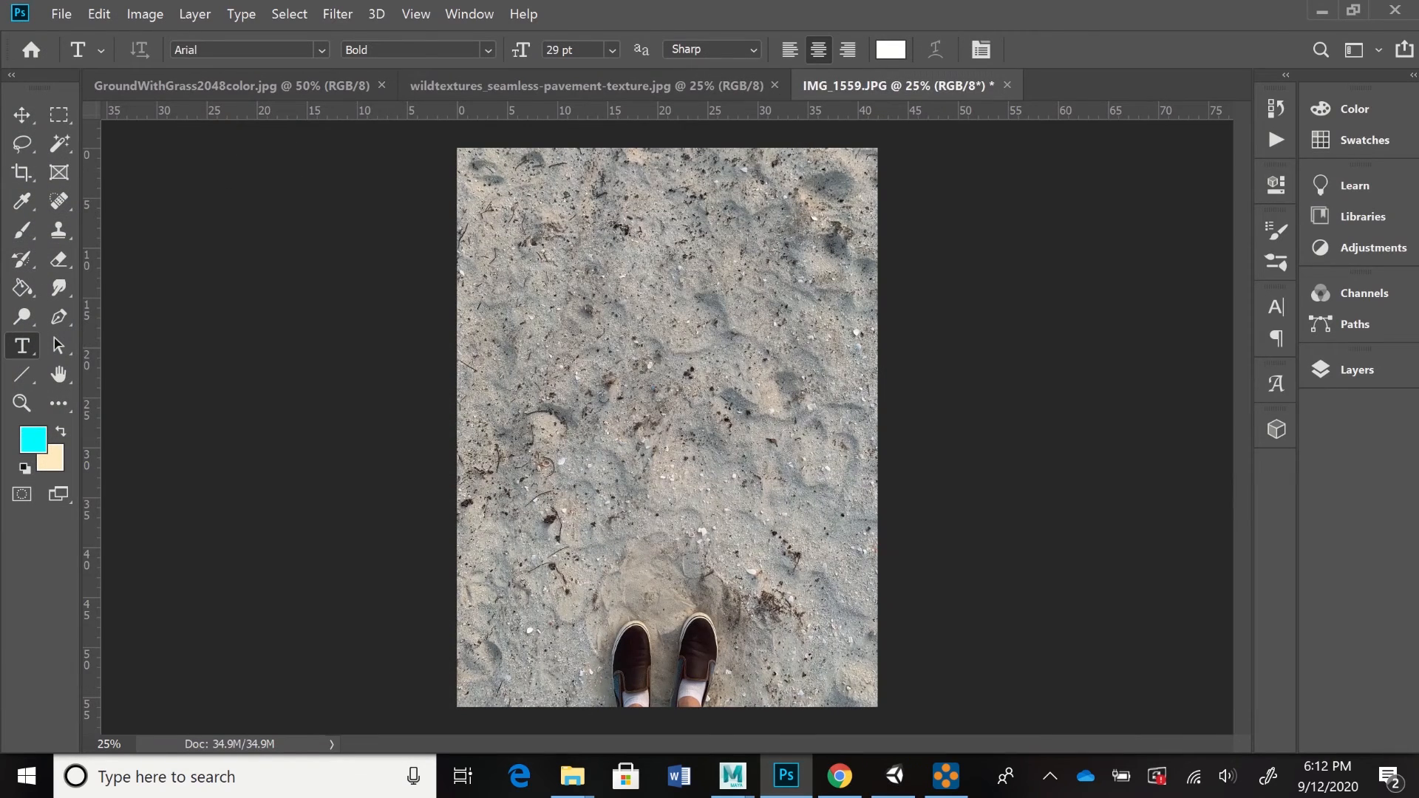
left_click(586, 86)
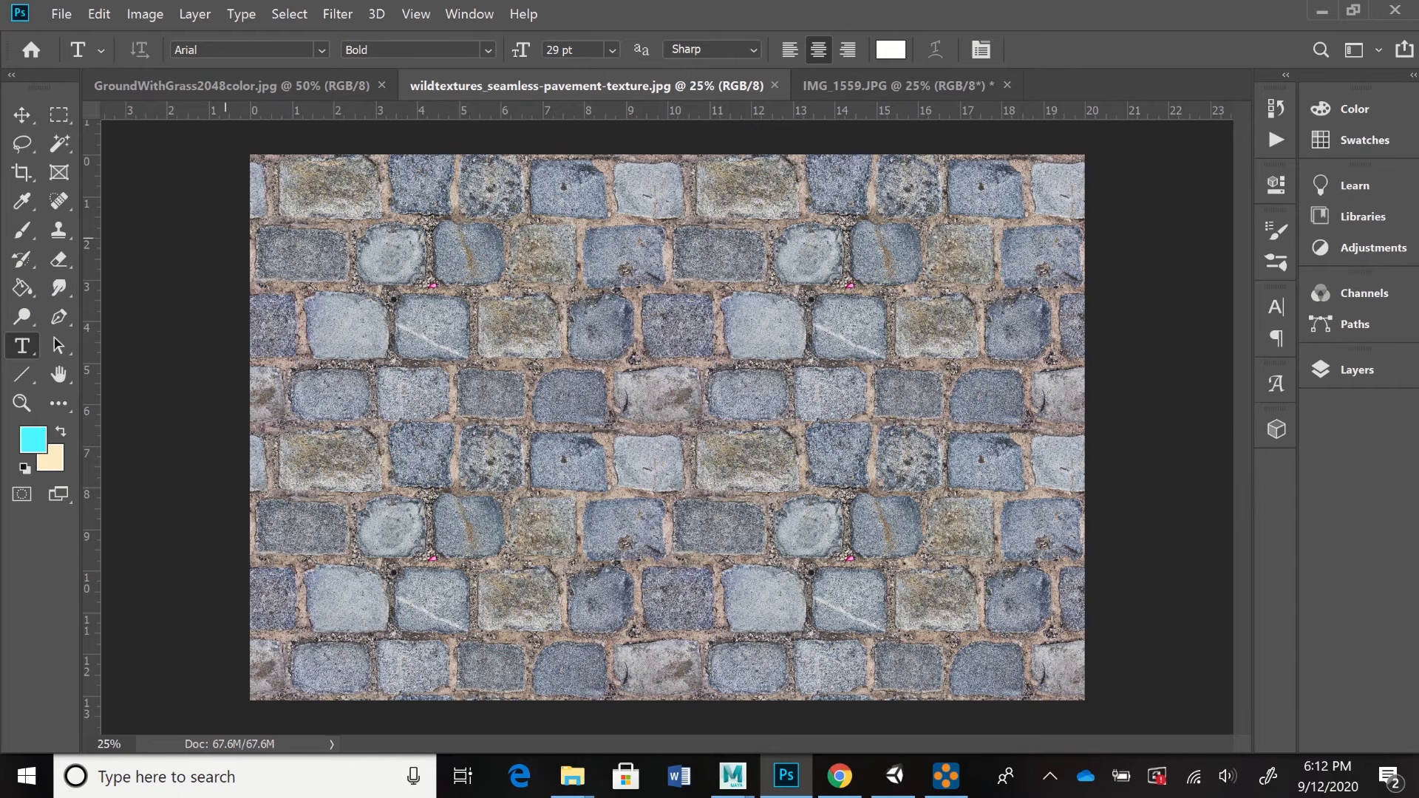
left_click(145, 14)
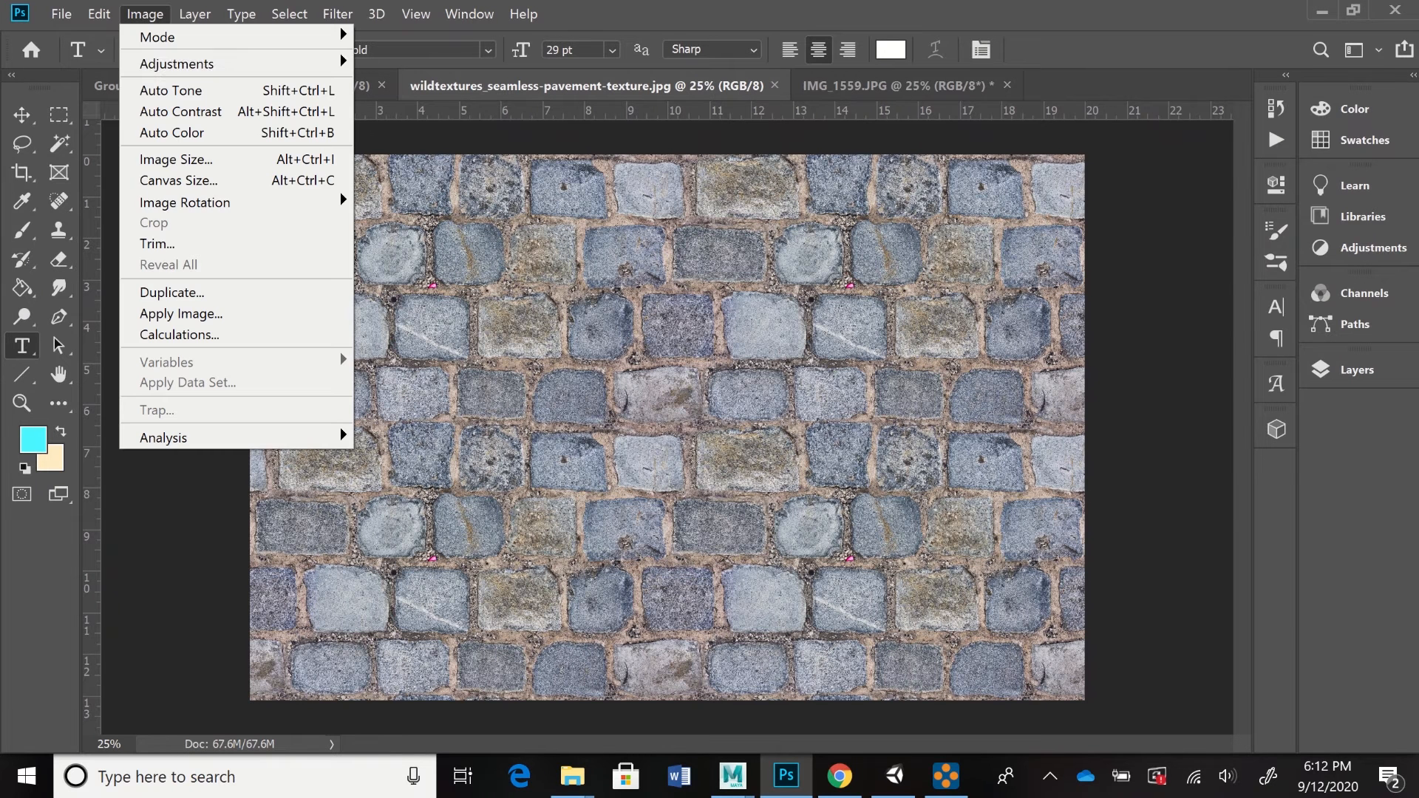
left_click(176, 158)
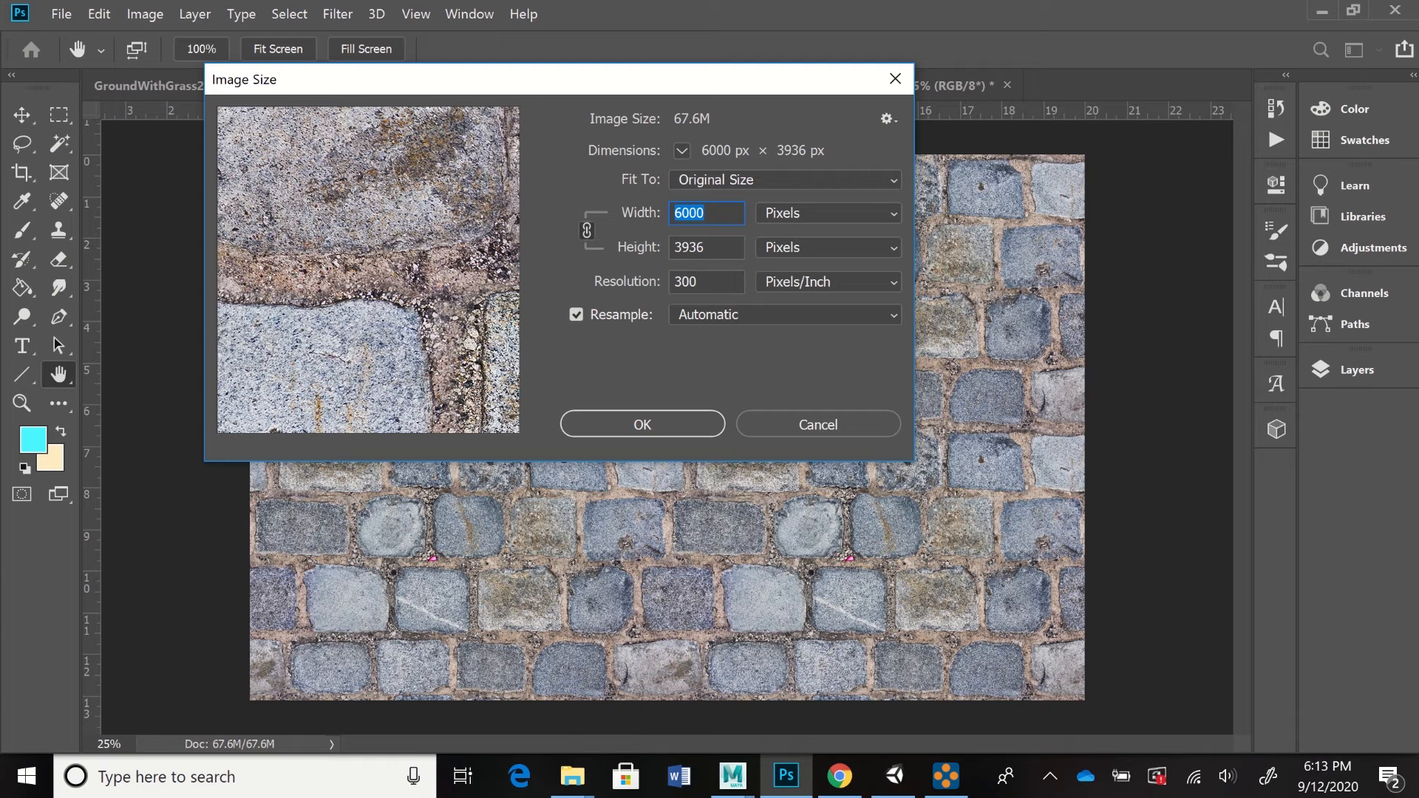
double_click(687, 282)
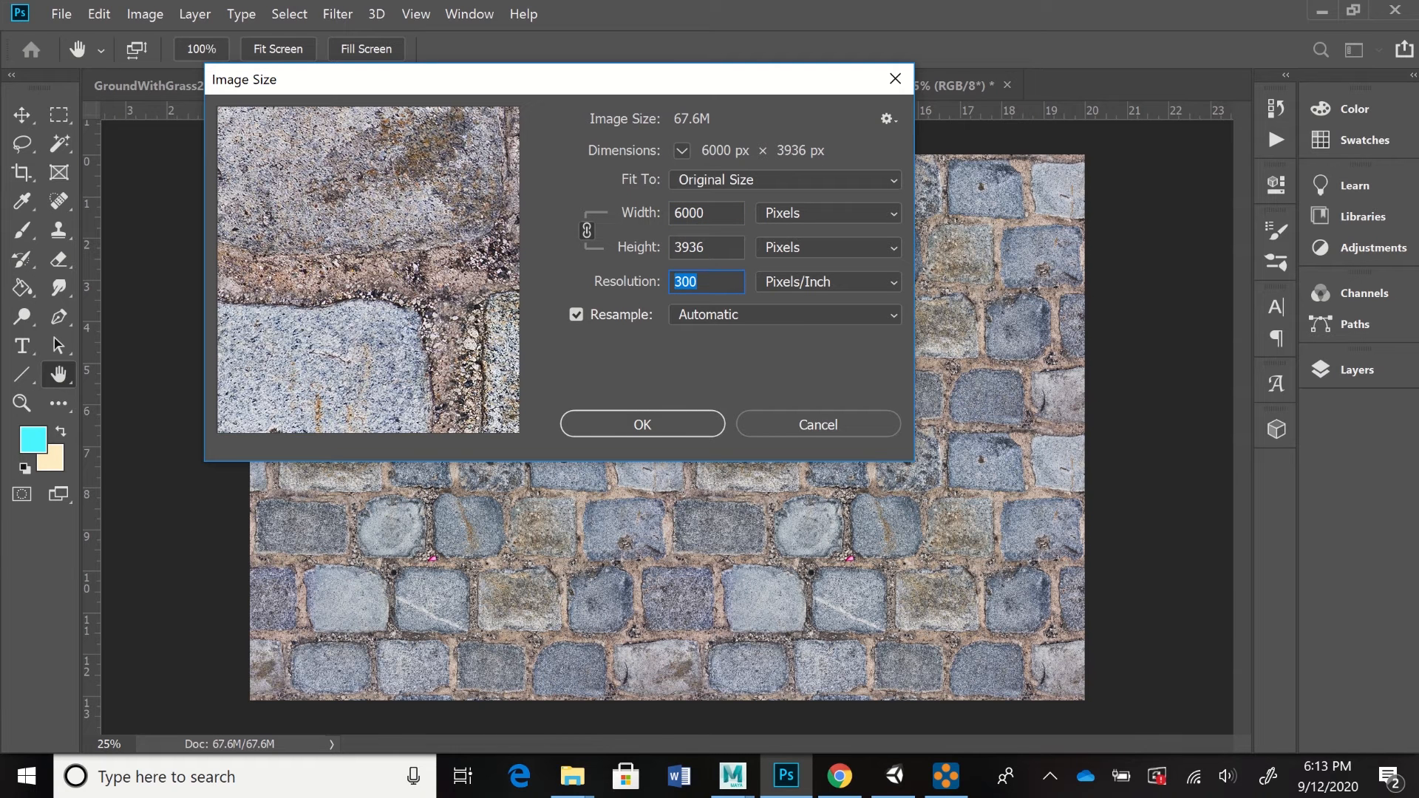
type("72")
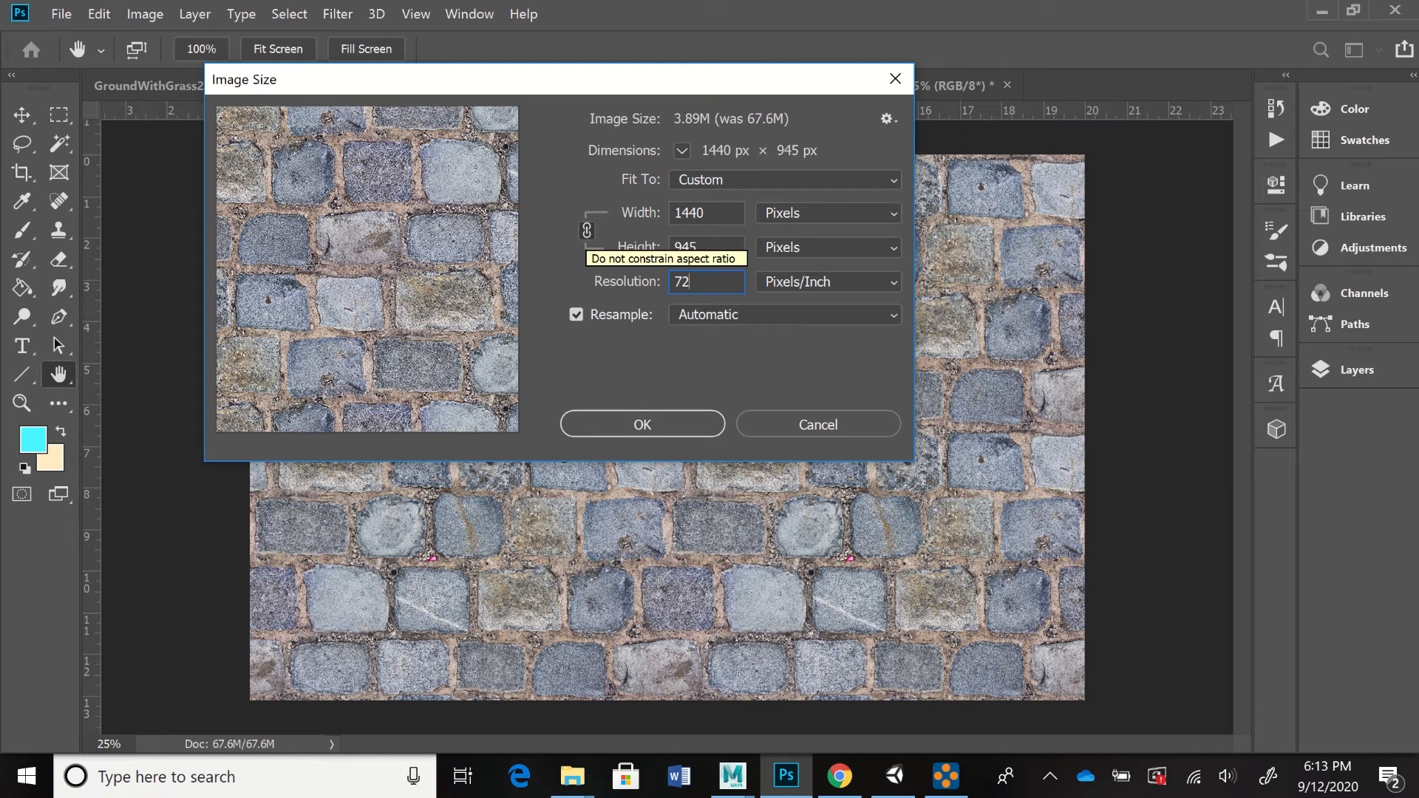
- Resize the pavement texture to 2048 by 2048 pixels with the aspect ratio unconstrained
left_click(702, 213)
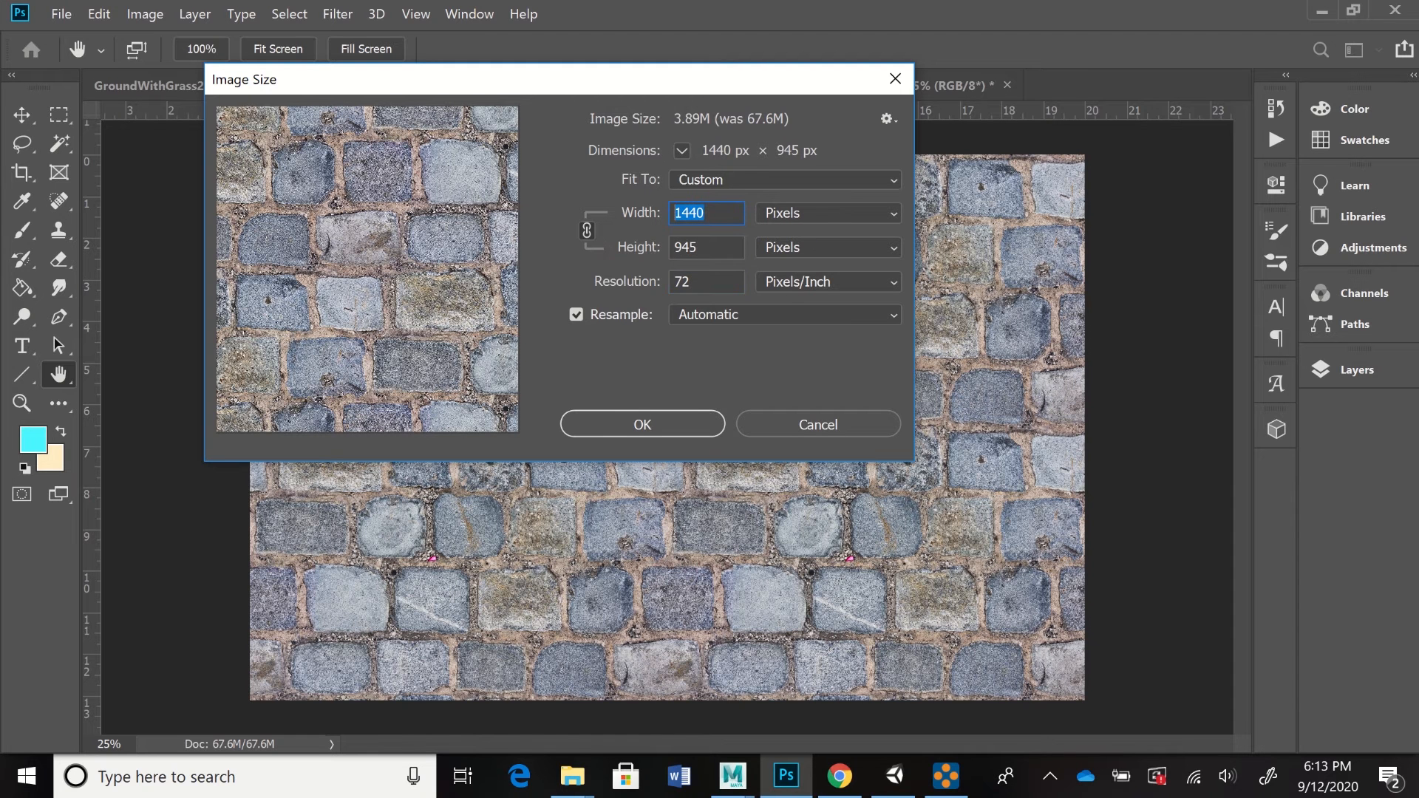
type("2048")
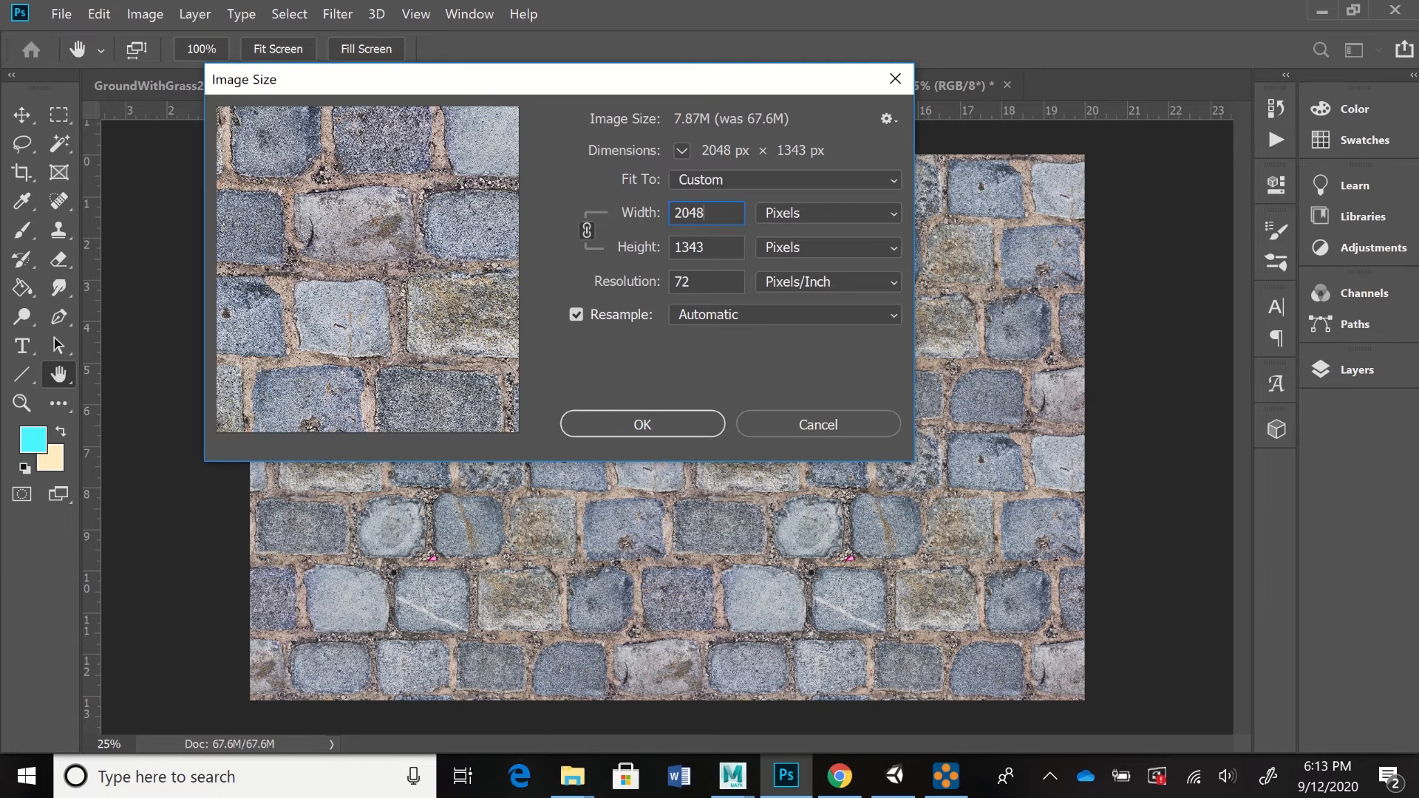
left_click(587, 231)
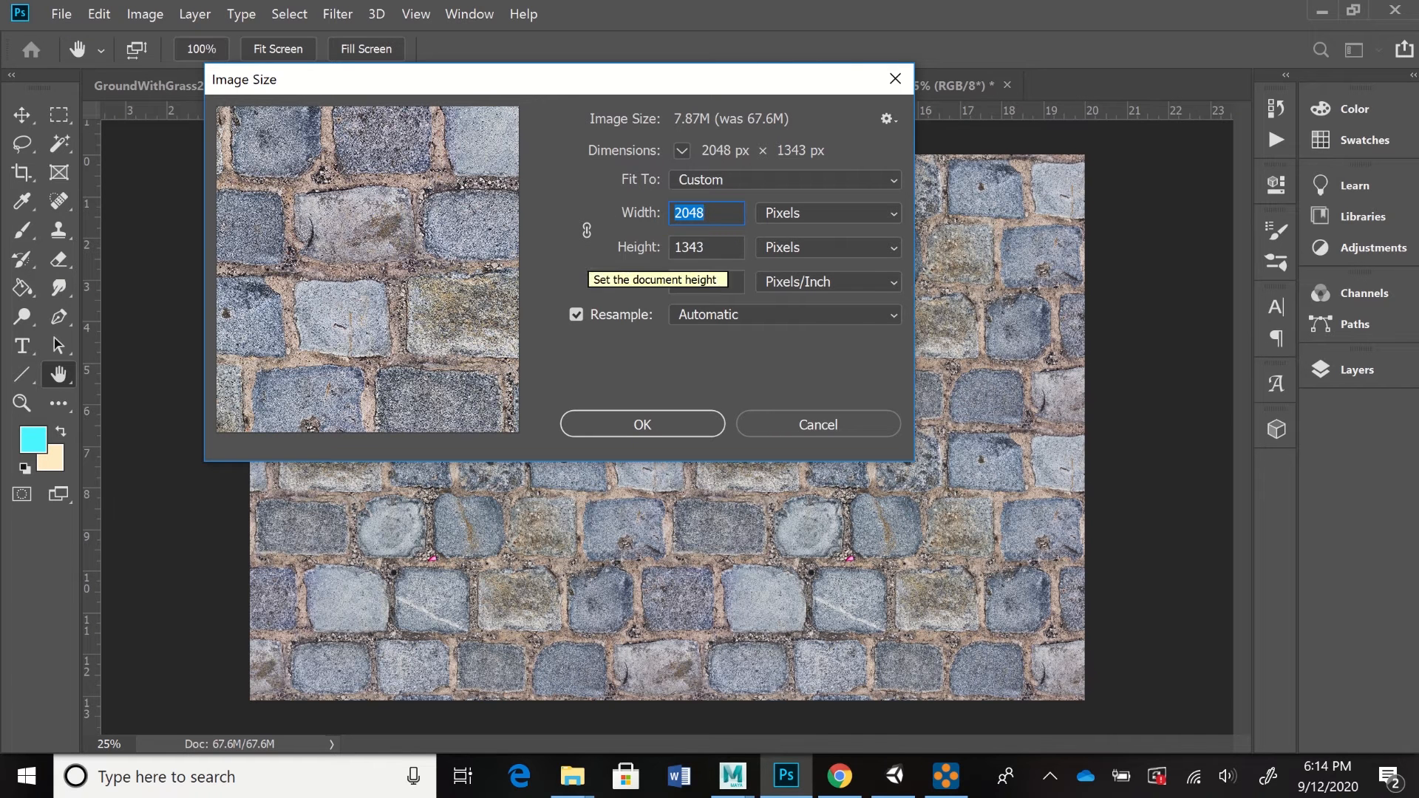
left_click(721, 247)
double_click(720, 247)
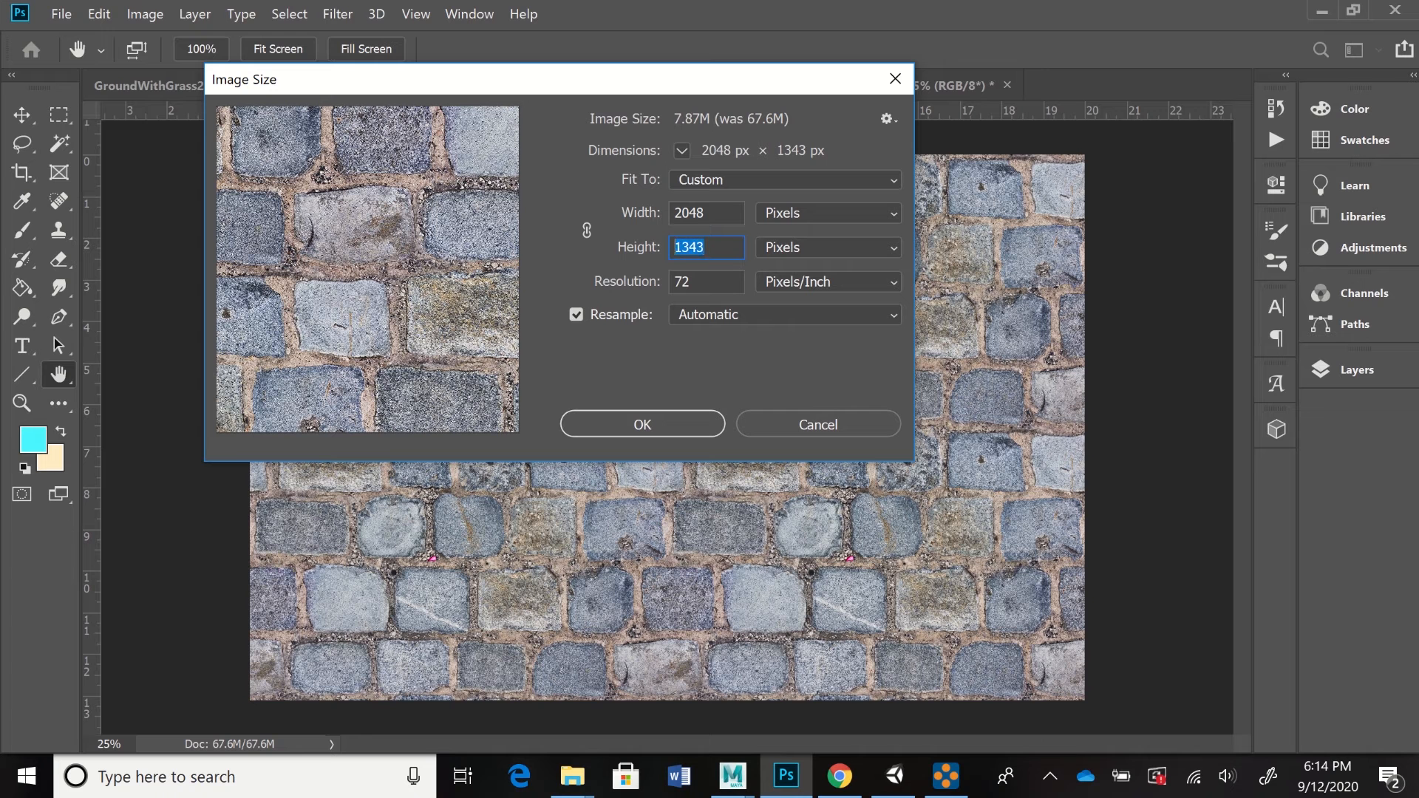
type("2048")
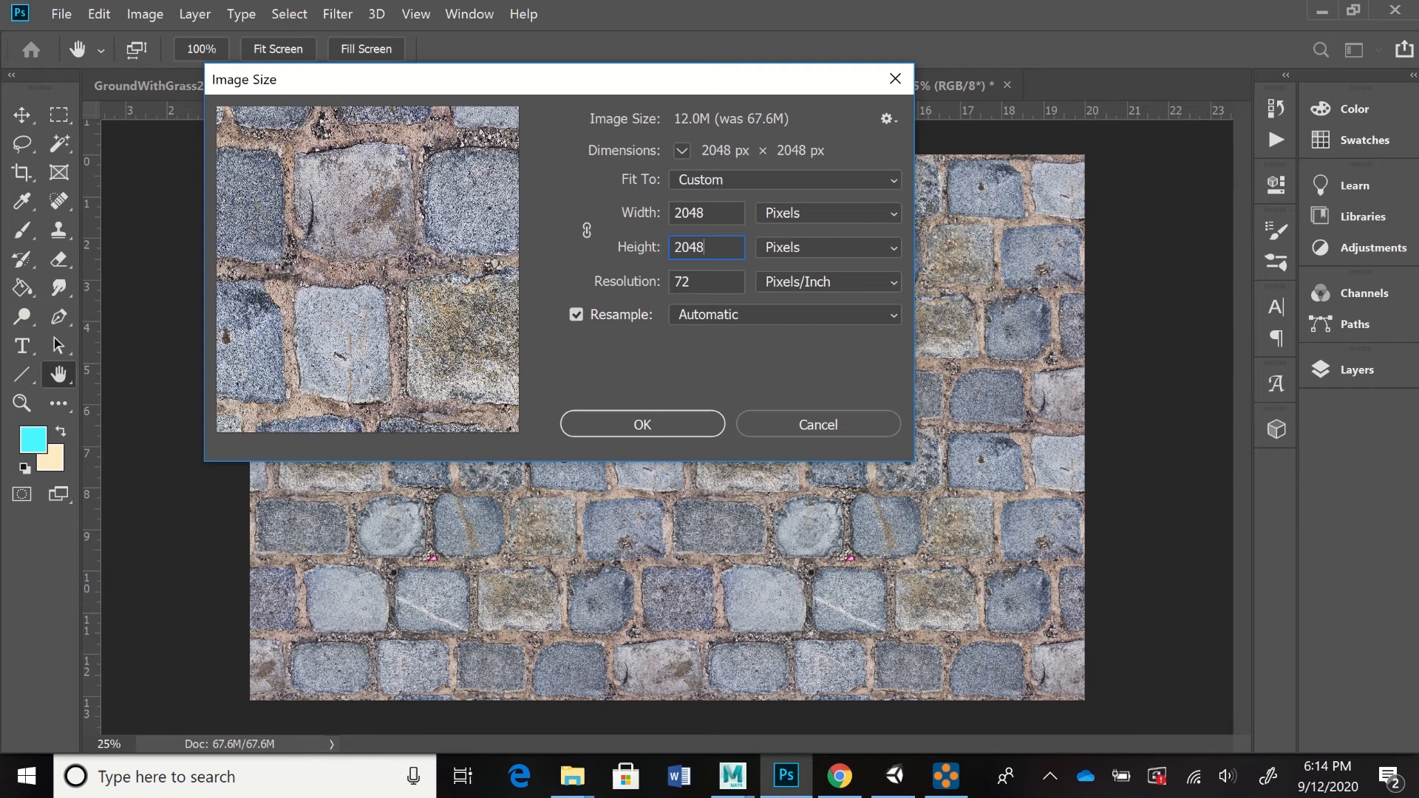
key("Return")
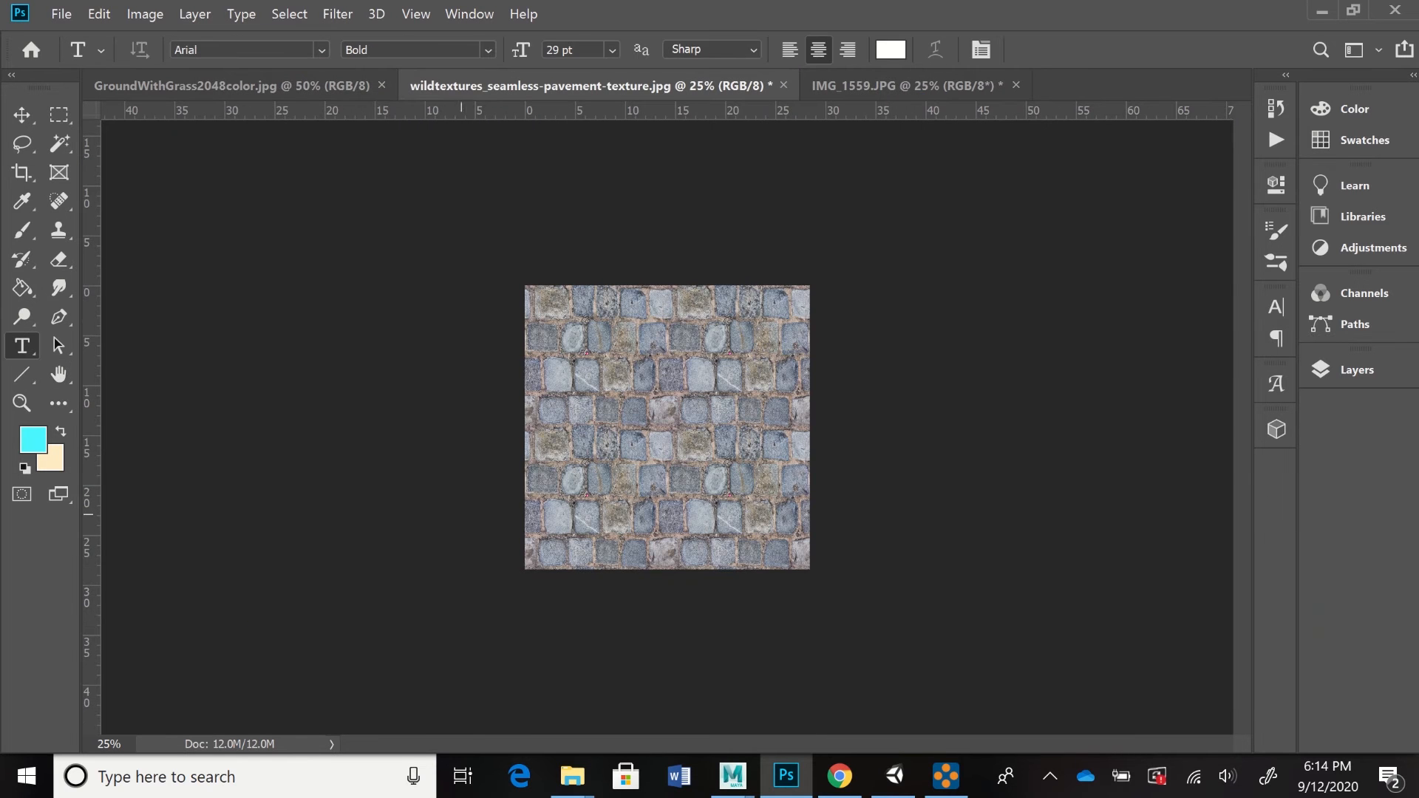
- Set up the Clone Stamp tool with a soft round brush of 67 px for retouching the pavement texture
left_click(22, 403)
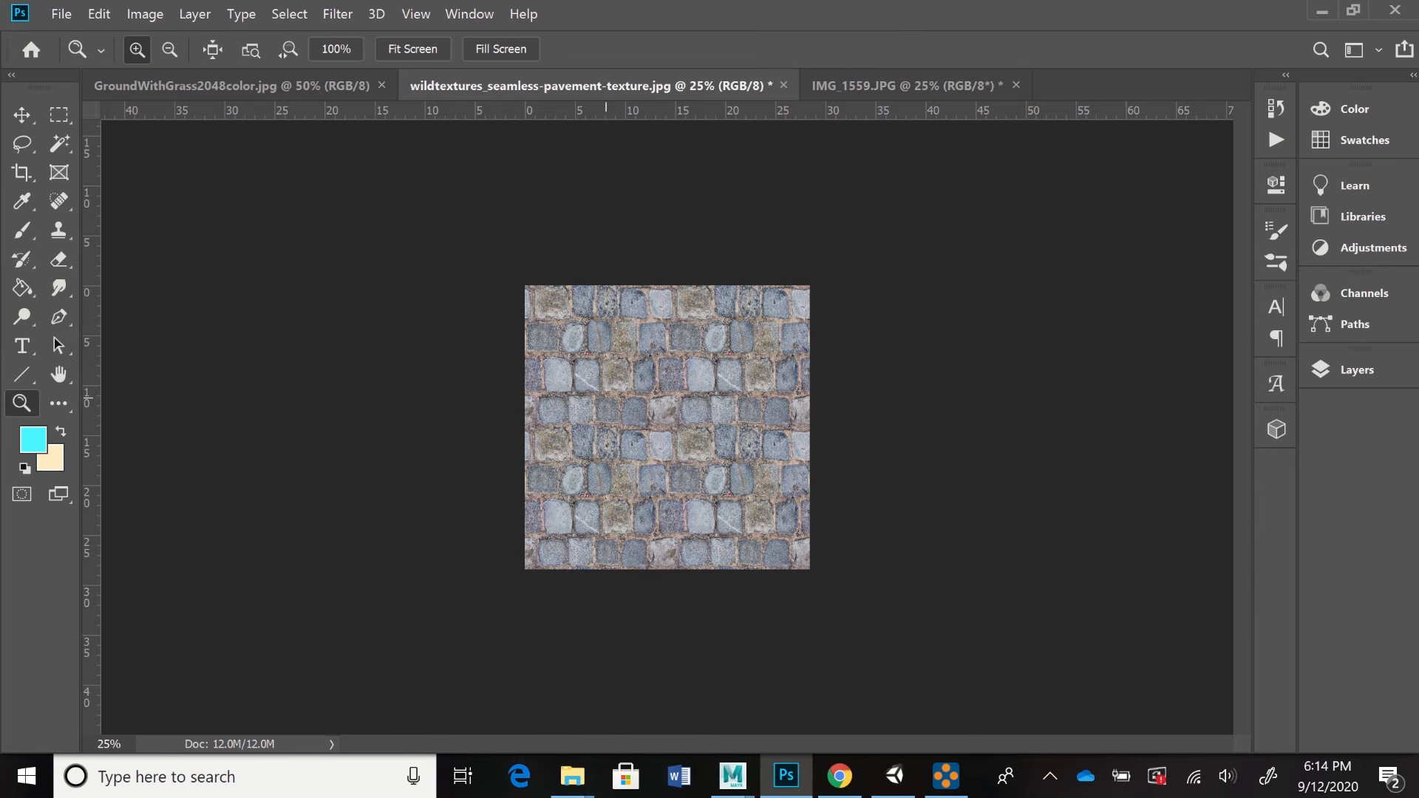
key("ctrl+plus")
key("ctrl+plus")
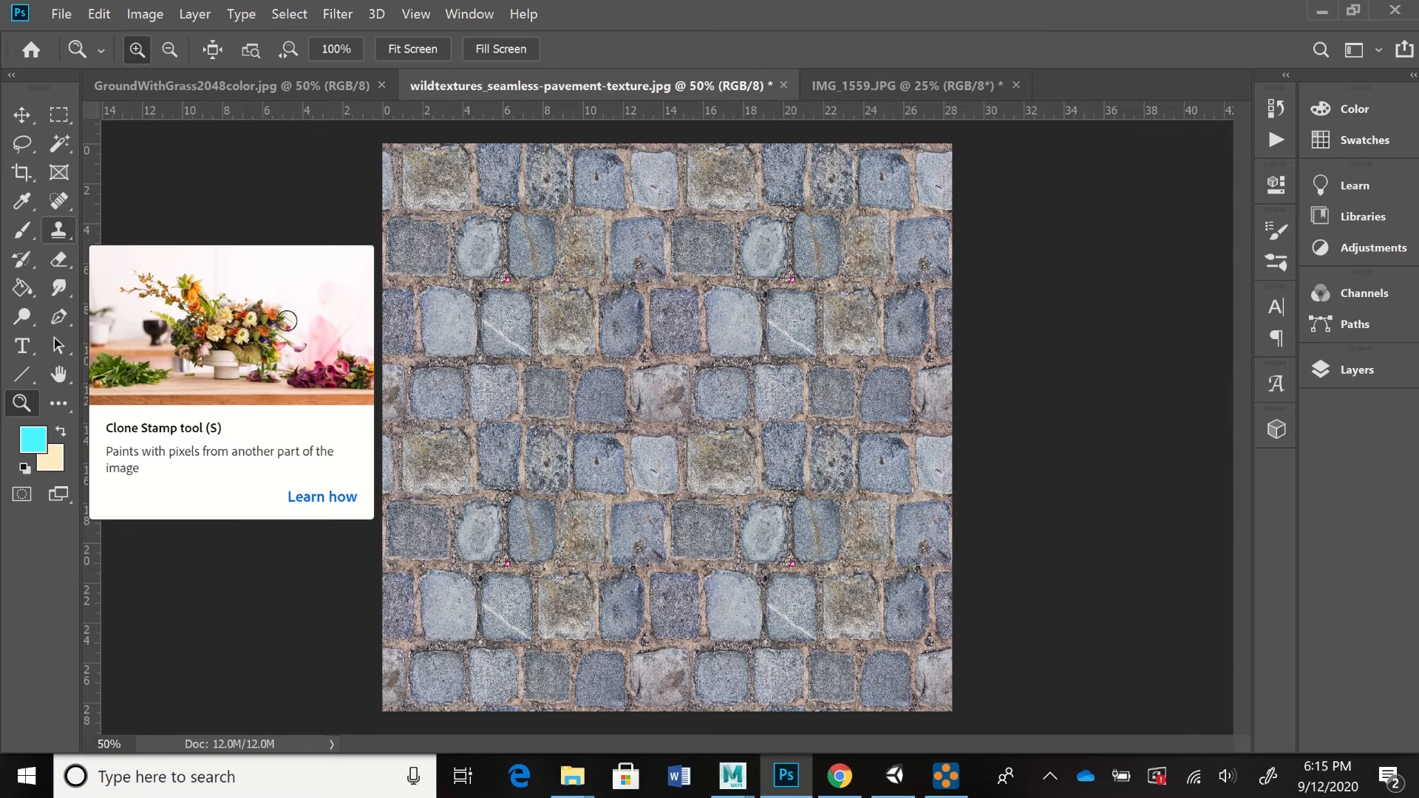
left_click(58, 230)
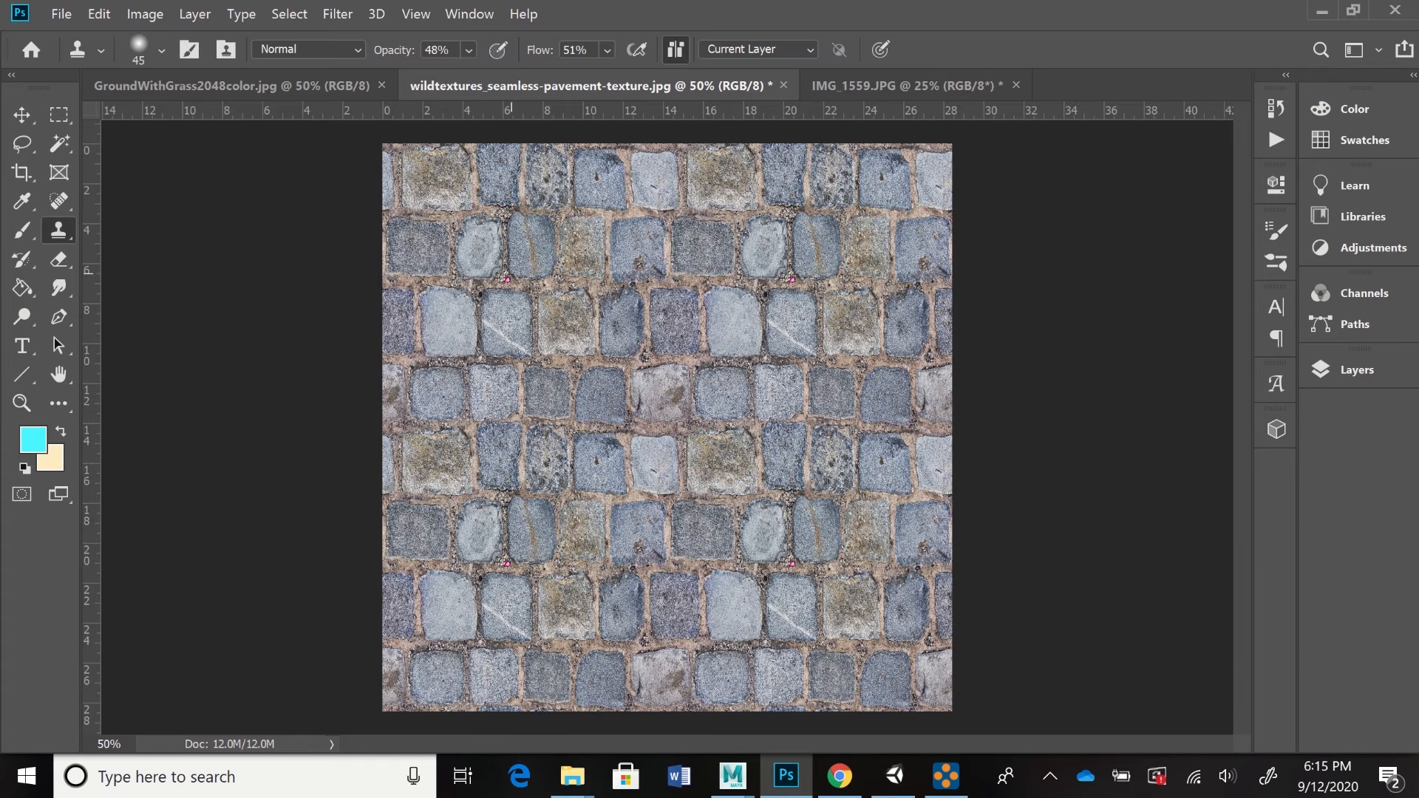
left_click(161, 50)
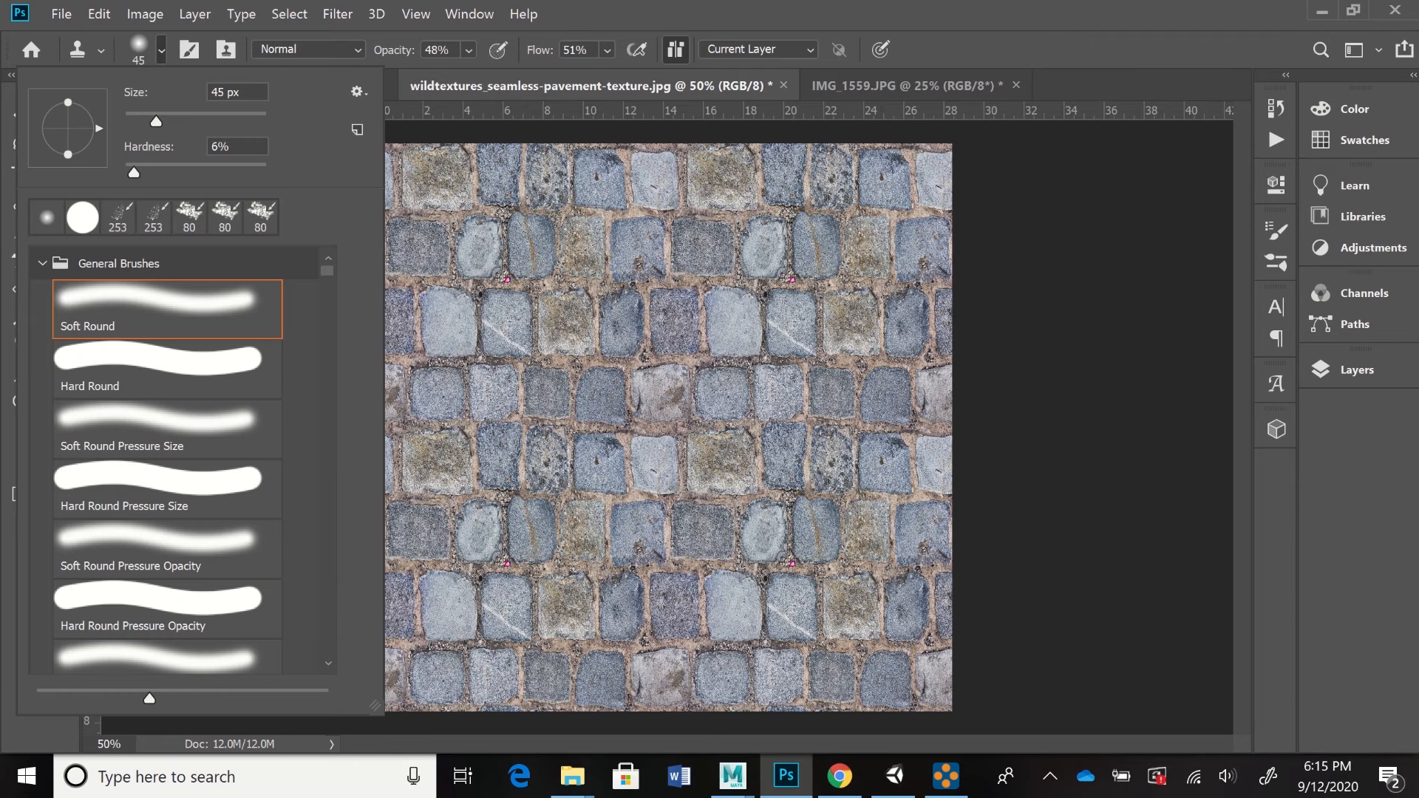
left_click_drag(156, 121, 169, 121)
left_click_drag(168, 121, 172, 122)
key("Return")
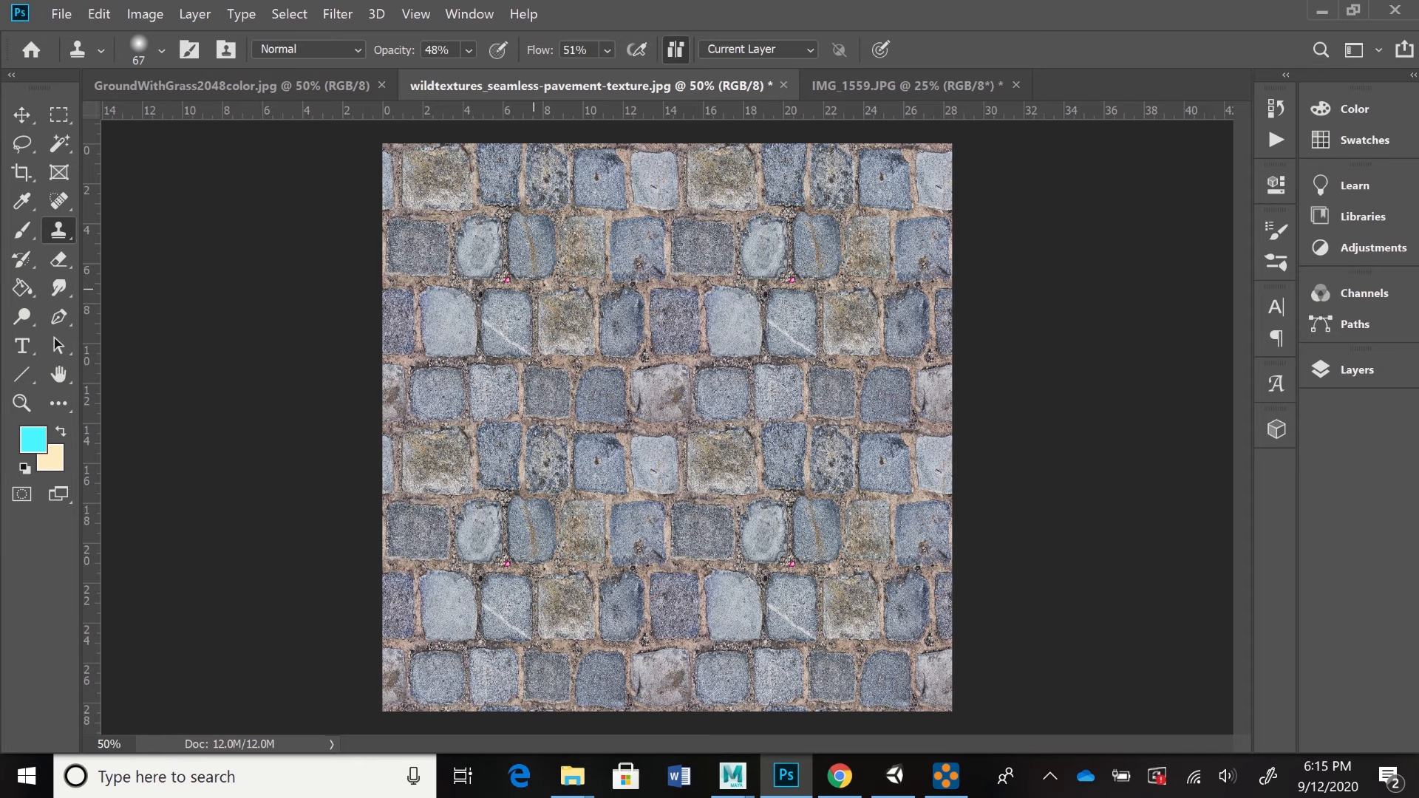
- Undo the trial clone stroke on the upper red speck and set the Clone Stamp's opacity and flow to 100%
left_click(508, 280)
key("ctrl+z")
left_click(467, 49)
left_click_drag(500, 75, 552, 76)
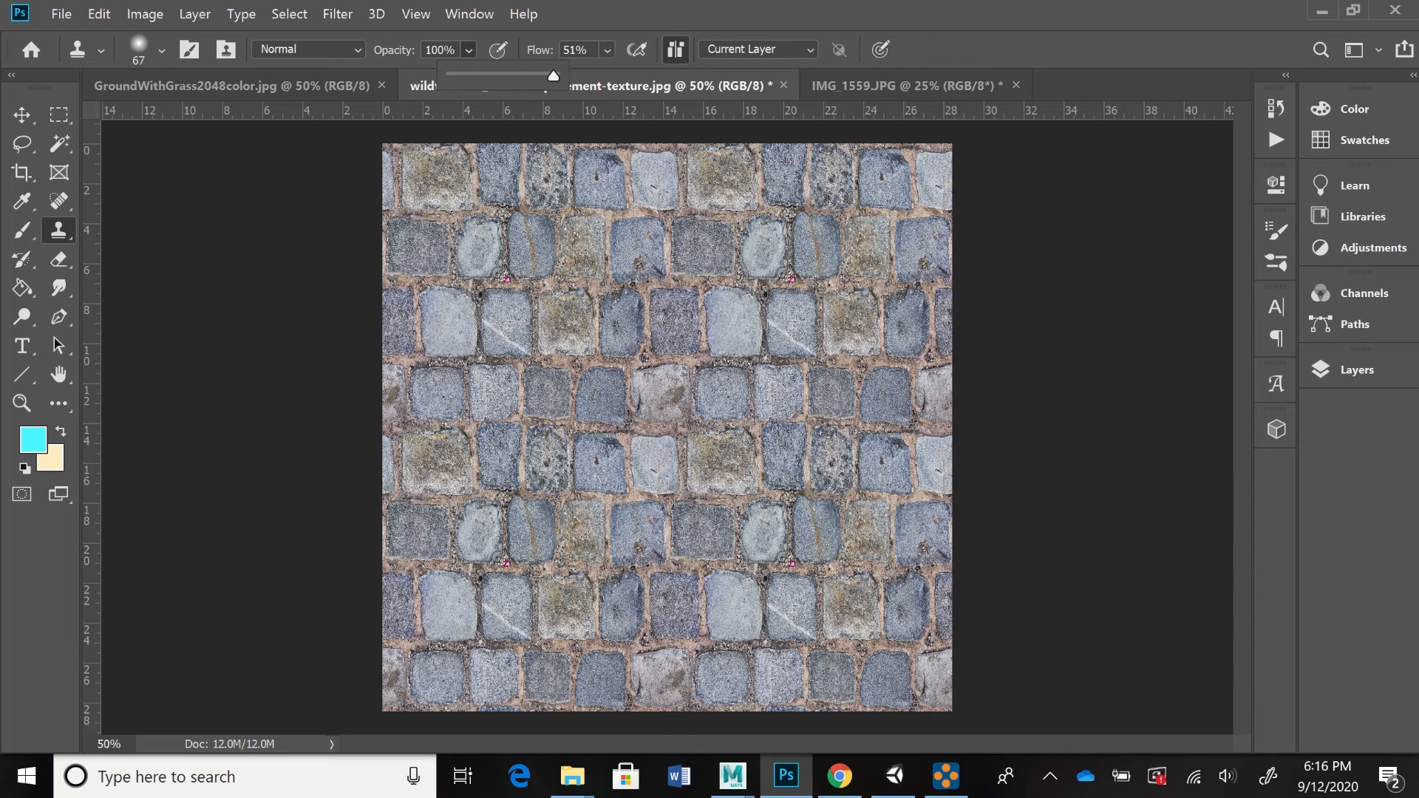
left_click(607, 49)
left_click_drag(640, 76, 689, 75)
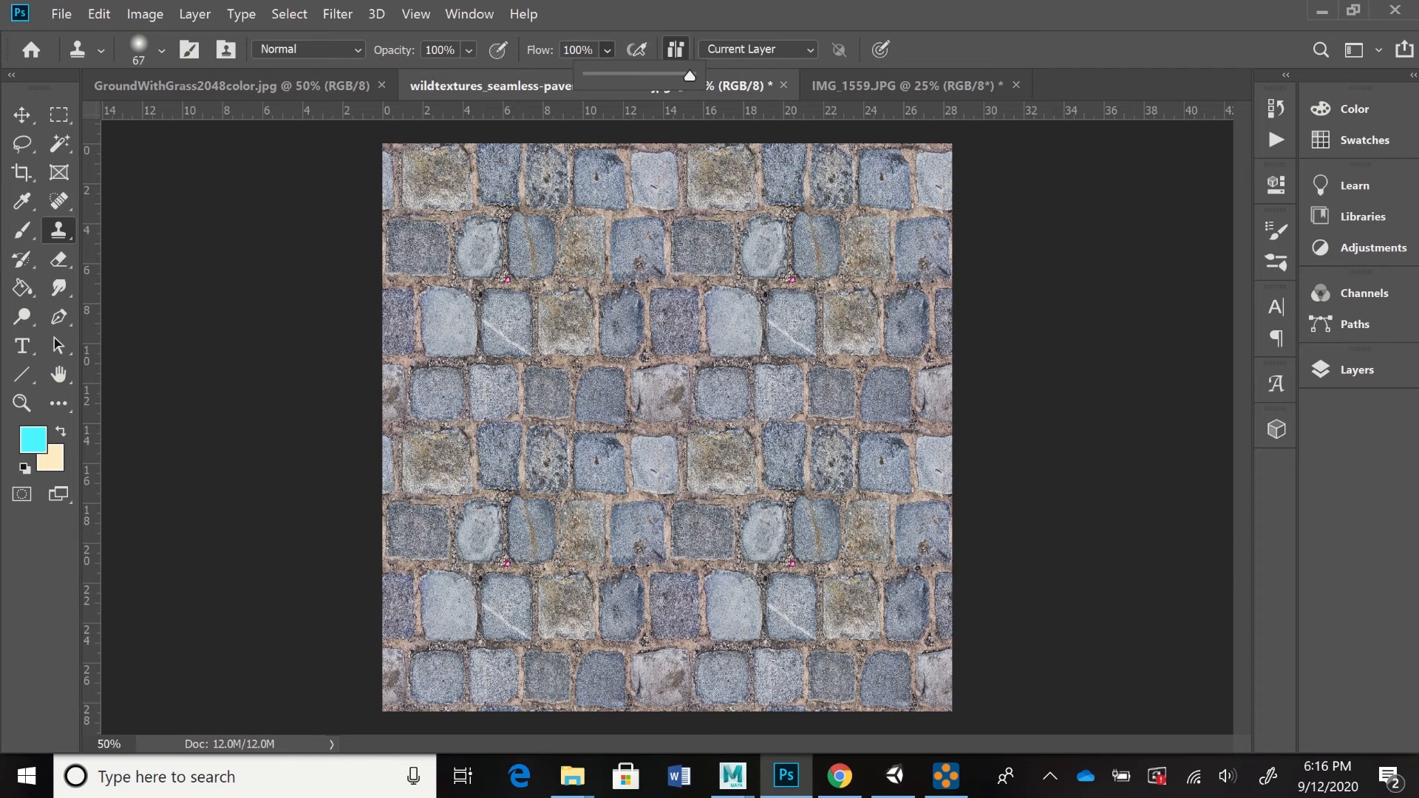
- Clone surrounding mortar over the two upper red specks and the lower-right red speck in the pavement, redoing the last stroke once
left_click(508, 280)
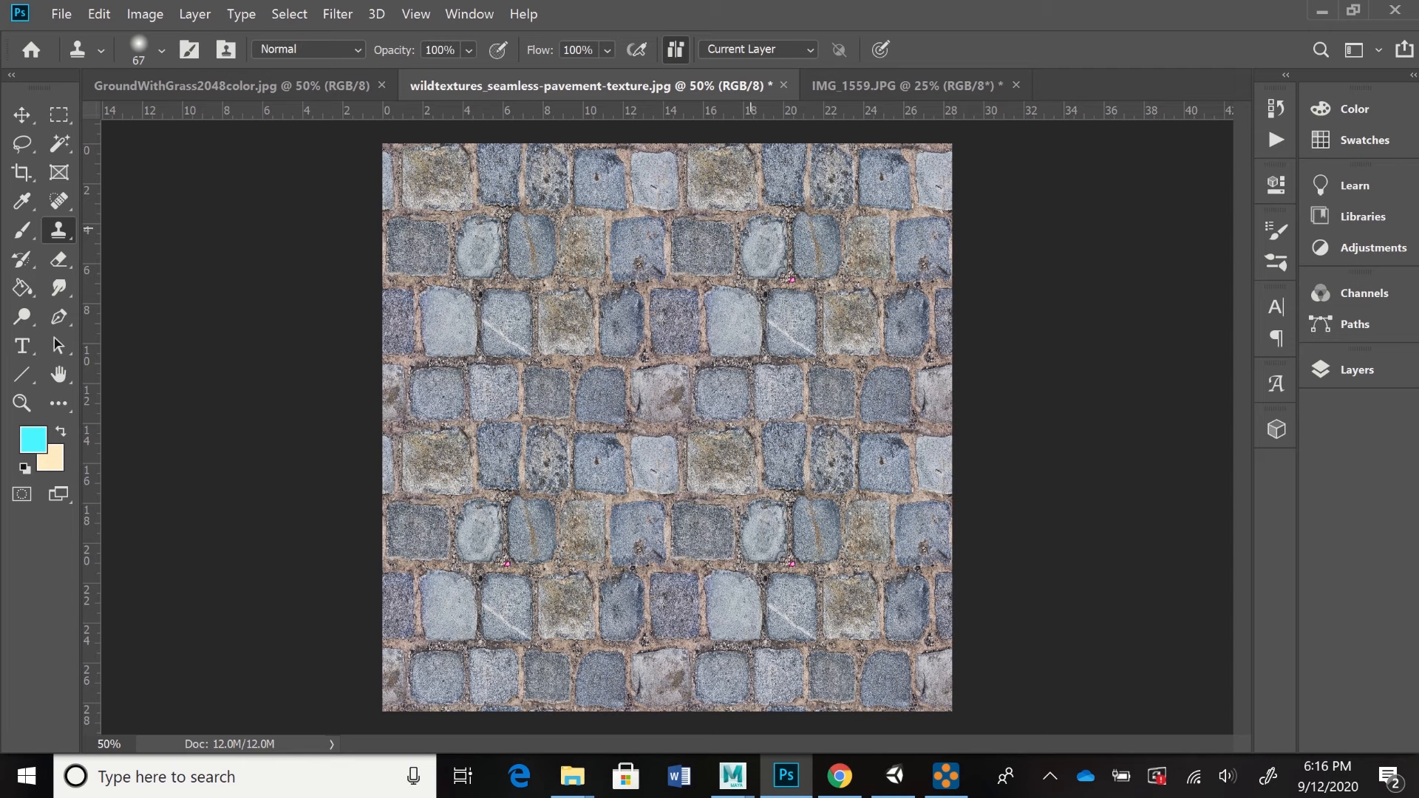
left_click(793, 278)
left_click(791, 563)
key("ctrl+z")
left_click(791, 563)
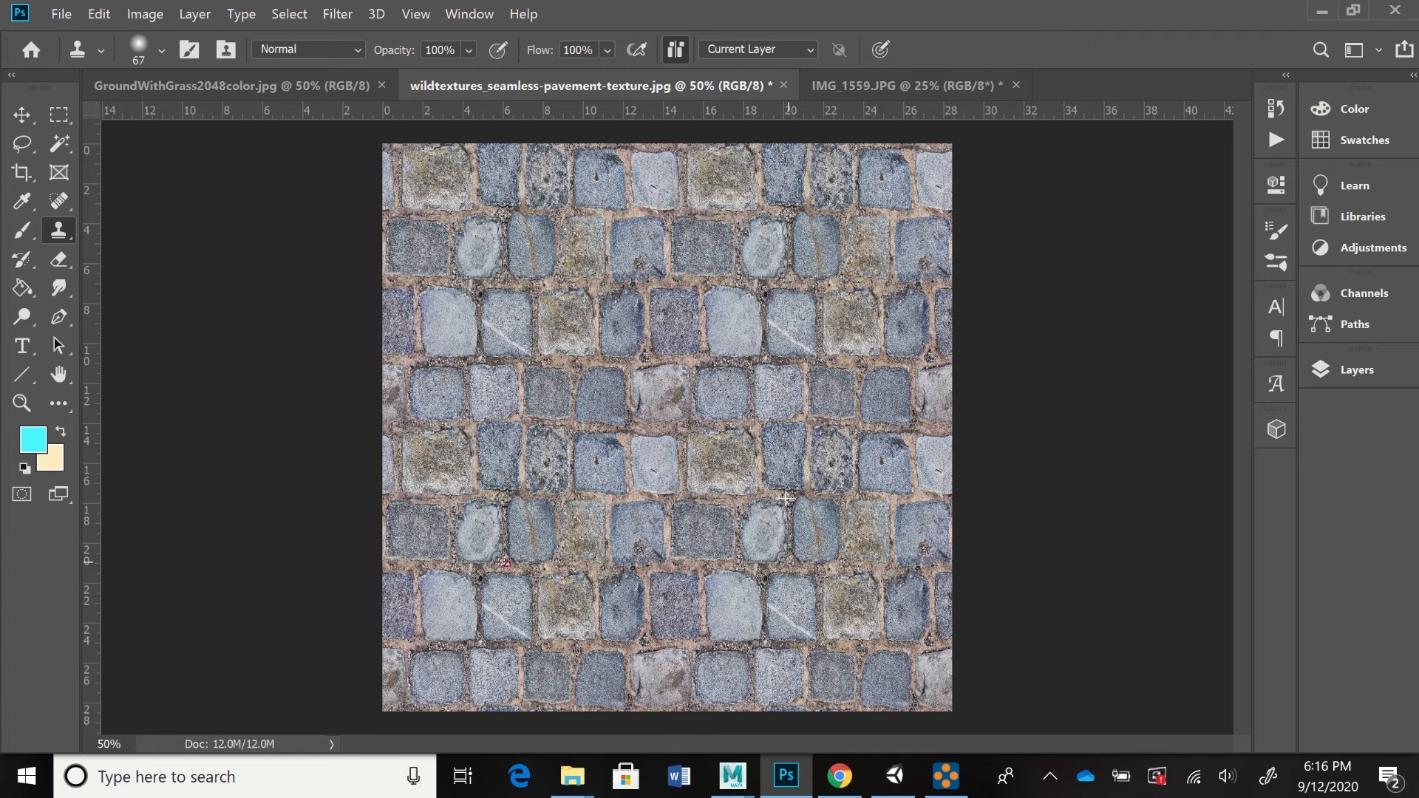
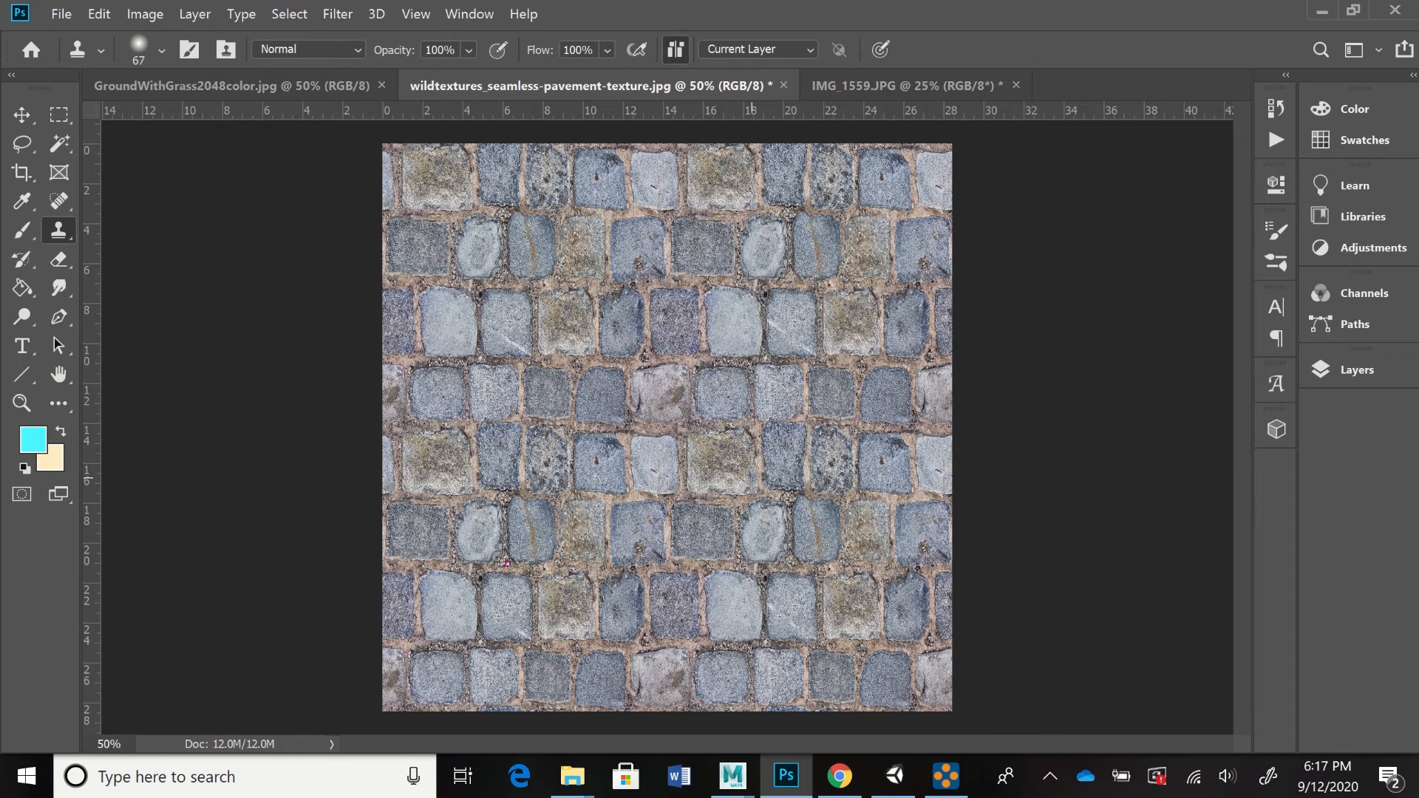
- Retouch the white scratches on the blue-grey stones with the Clone Stamp, undoing the unwanted last stroke
left_click(783, 616)
left_click(754, 479)
key("ctrl+z")
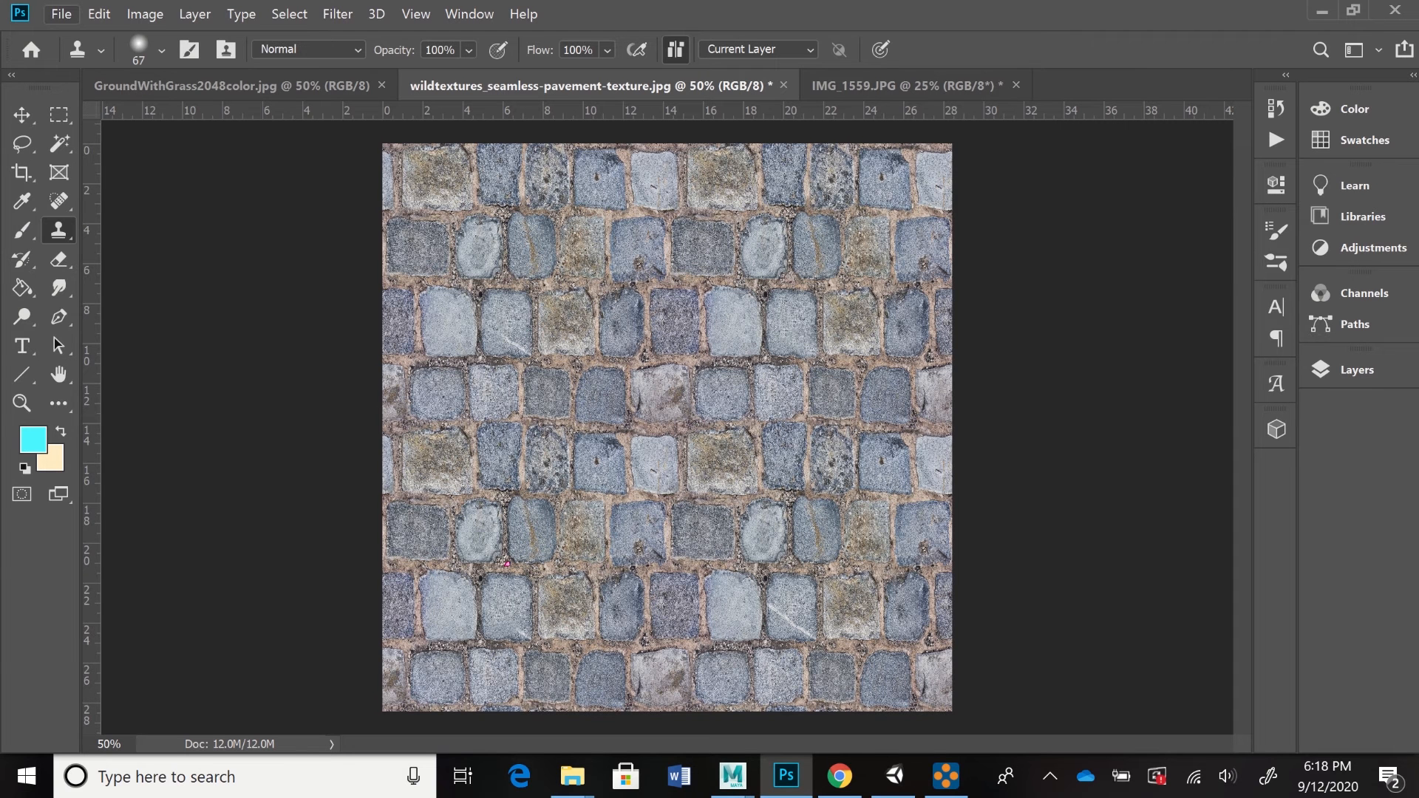
- Save the texture in the Textures folder as the JPEG Cobblstone2048color, with quality 12 (Maximum) and Baseline ("Standard") format
left_click(62, 14)
left_click(89, 252)
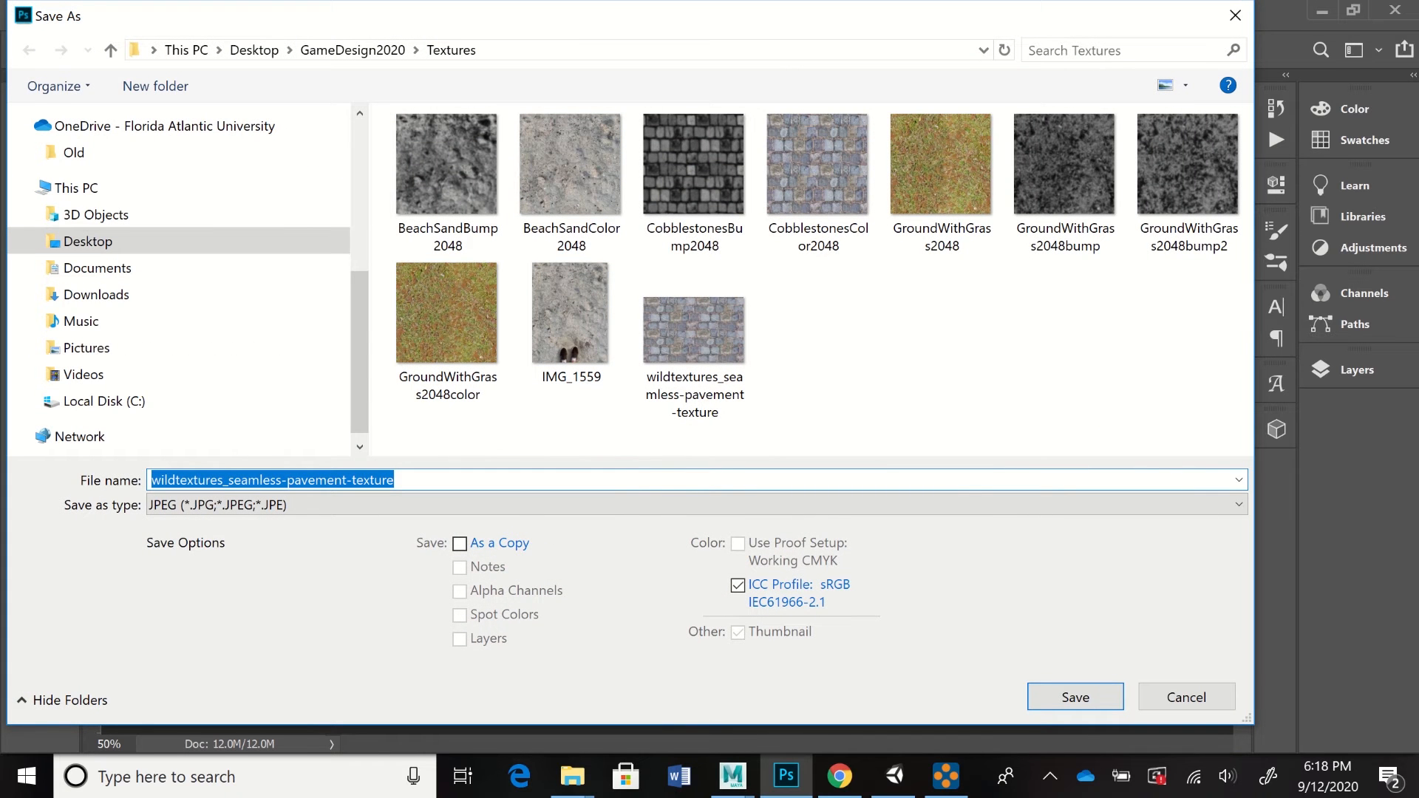
left_click_drag(404, 480, 149, 480)
type("Co")
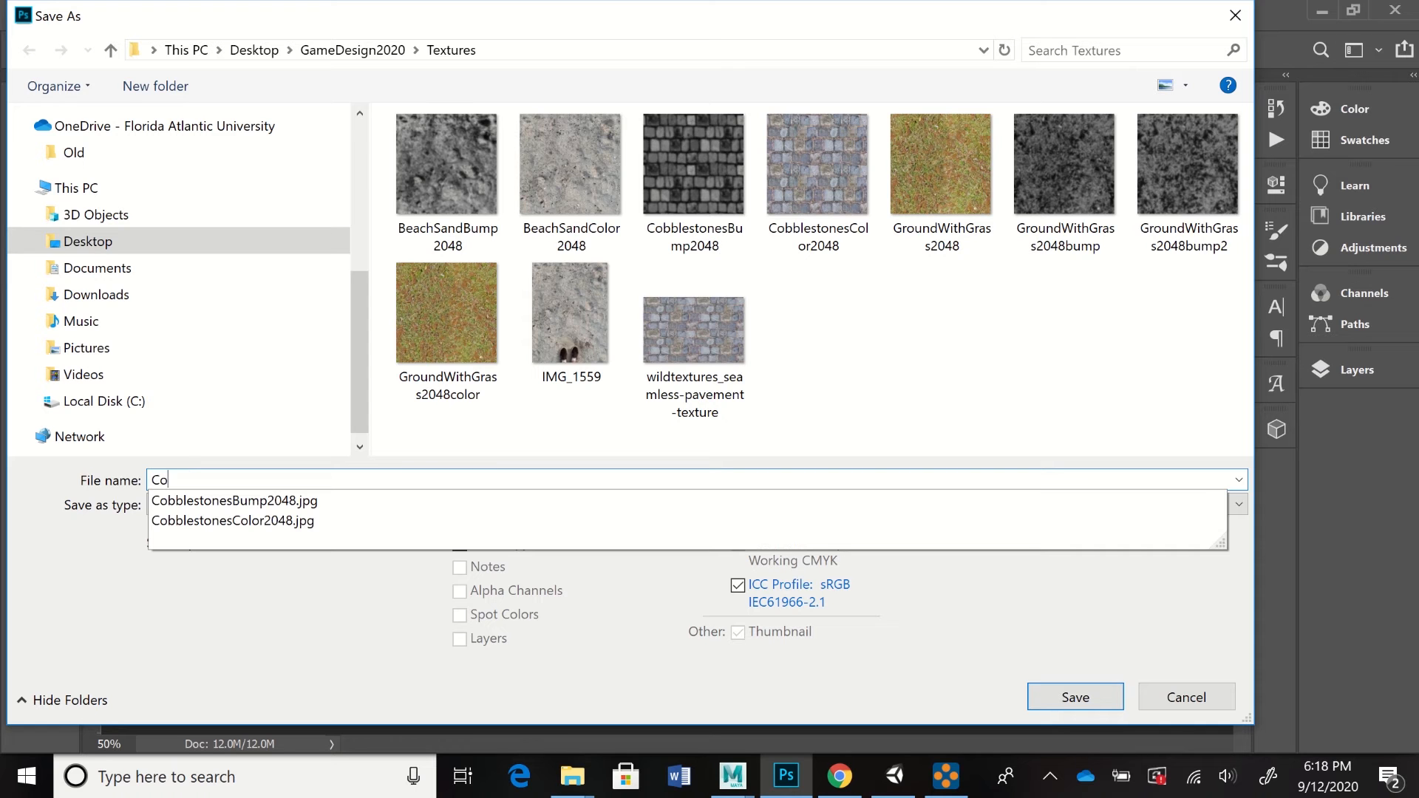
type("bblston")
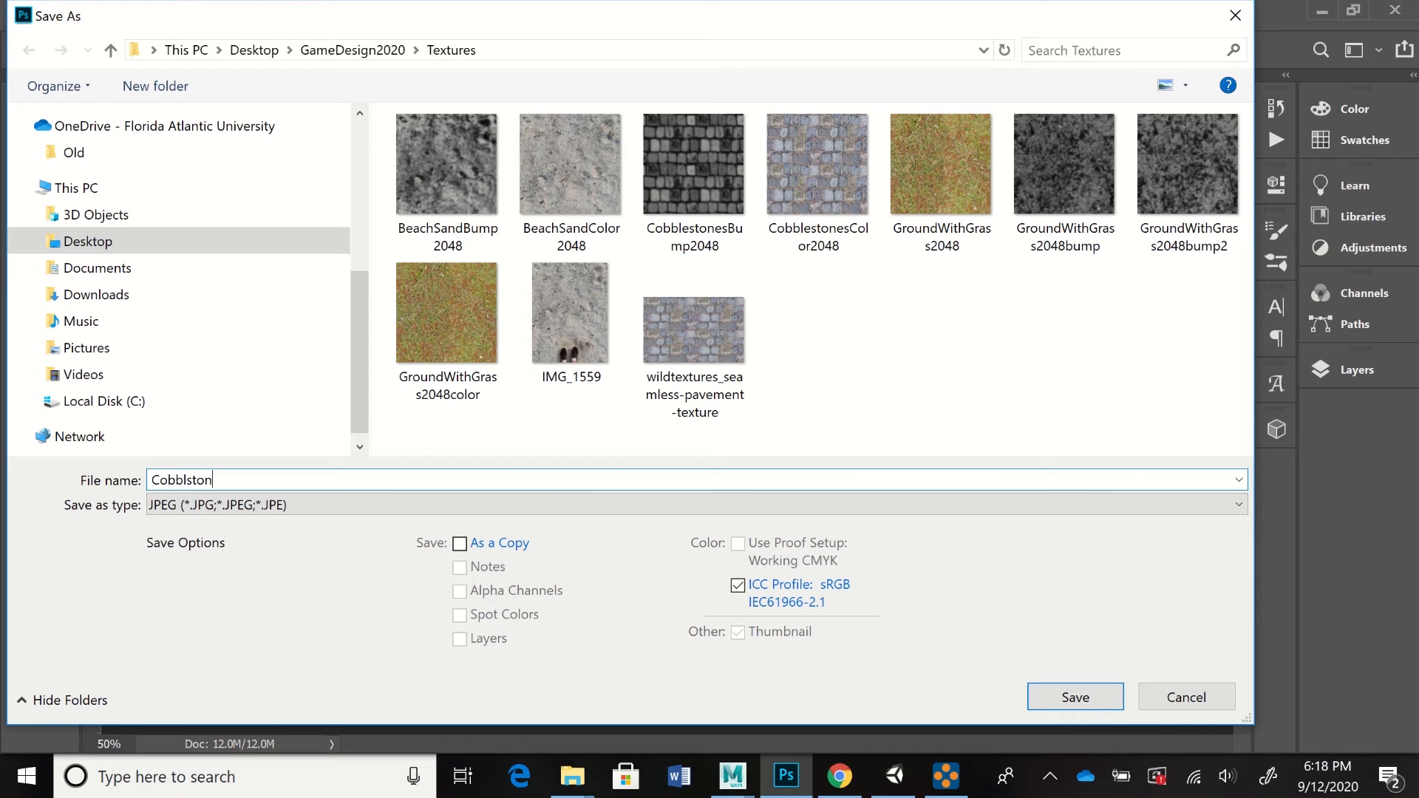
type("e2048color")
left_click(1076, 697)
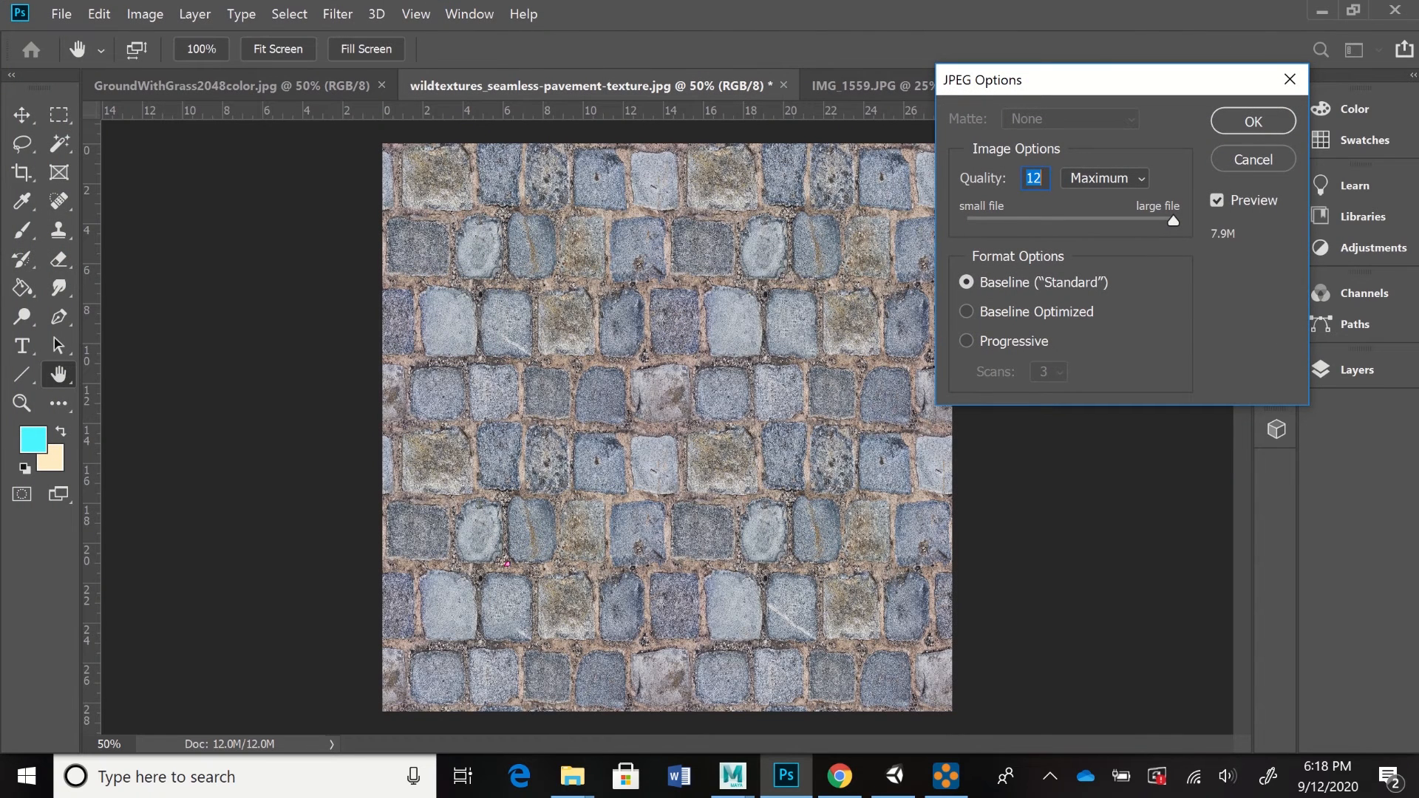
key("Return")
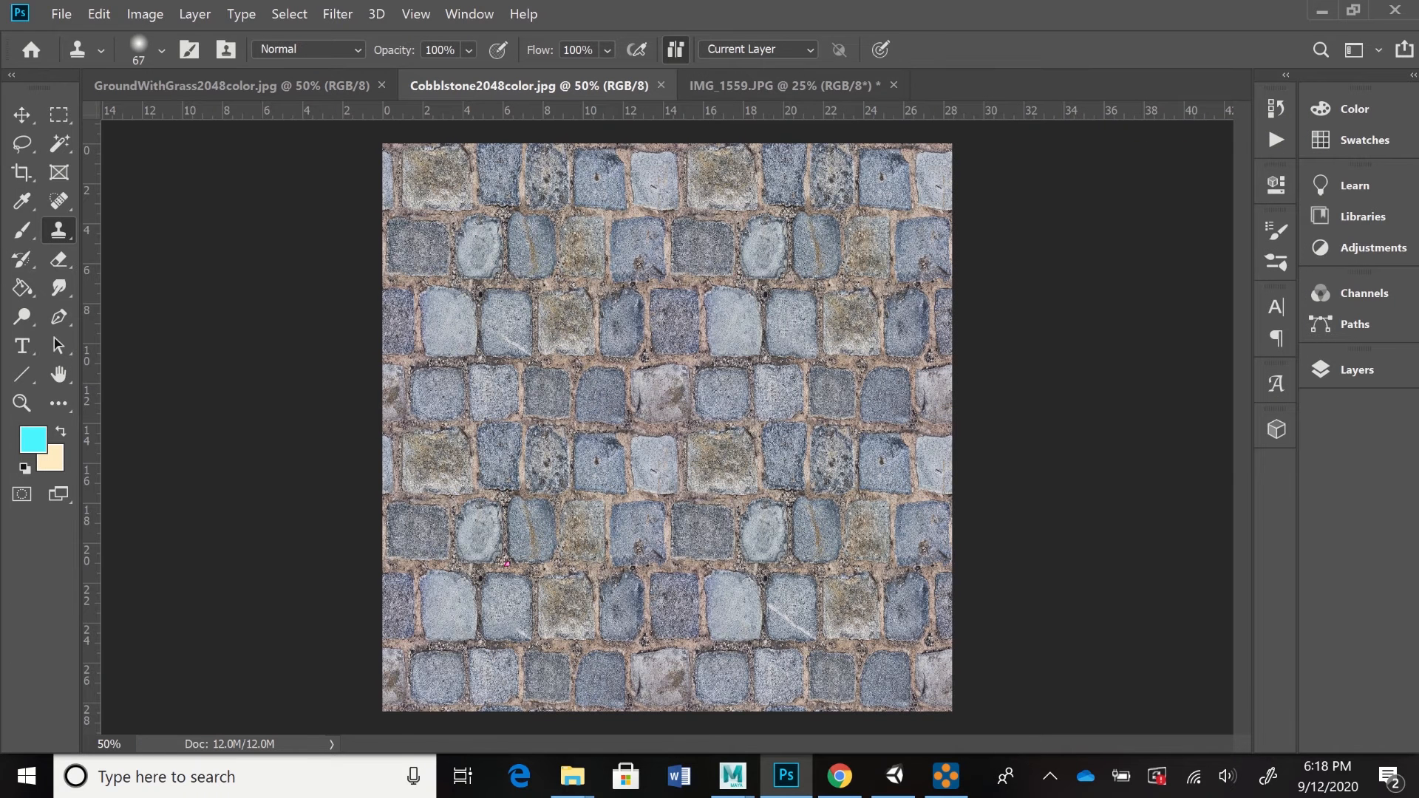
- Save Cobblstone2048color again over the existing JPEG, trying different quality levels in the JPEG options before accepting
left_click(61, 14)
key("Return")
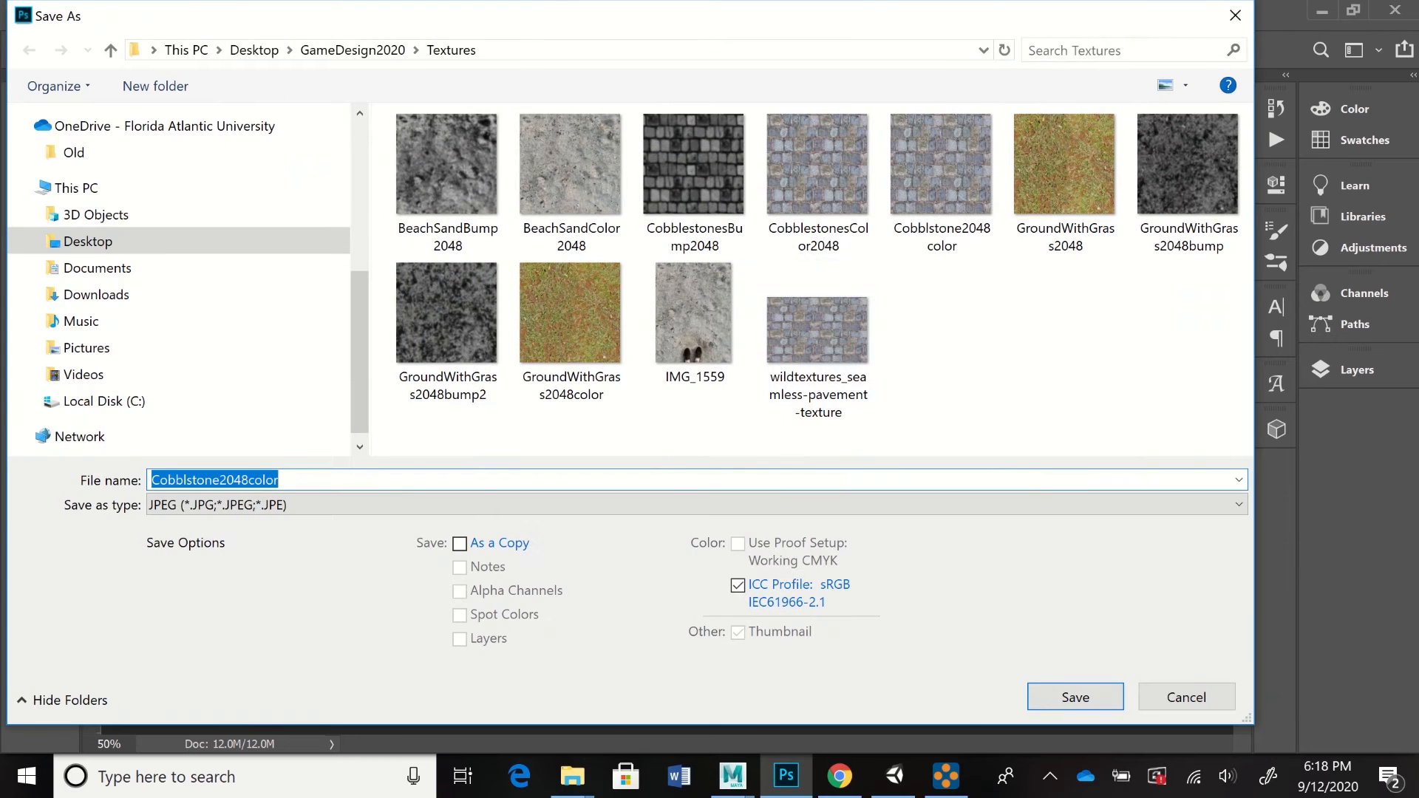
key("Return")
key("Left")
key("Return")
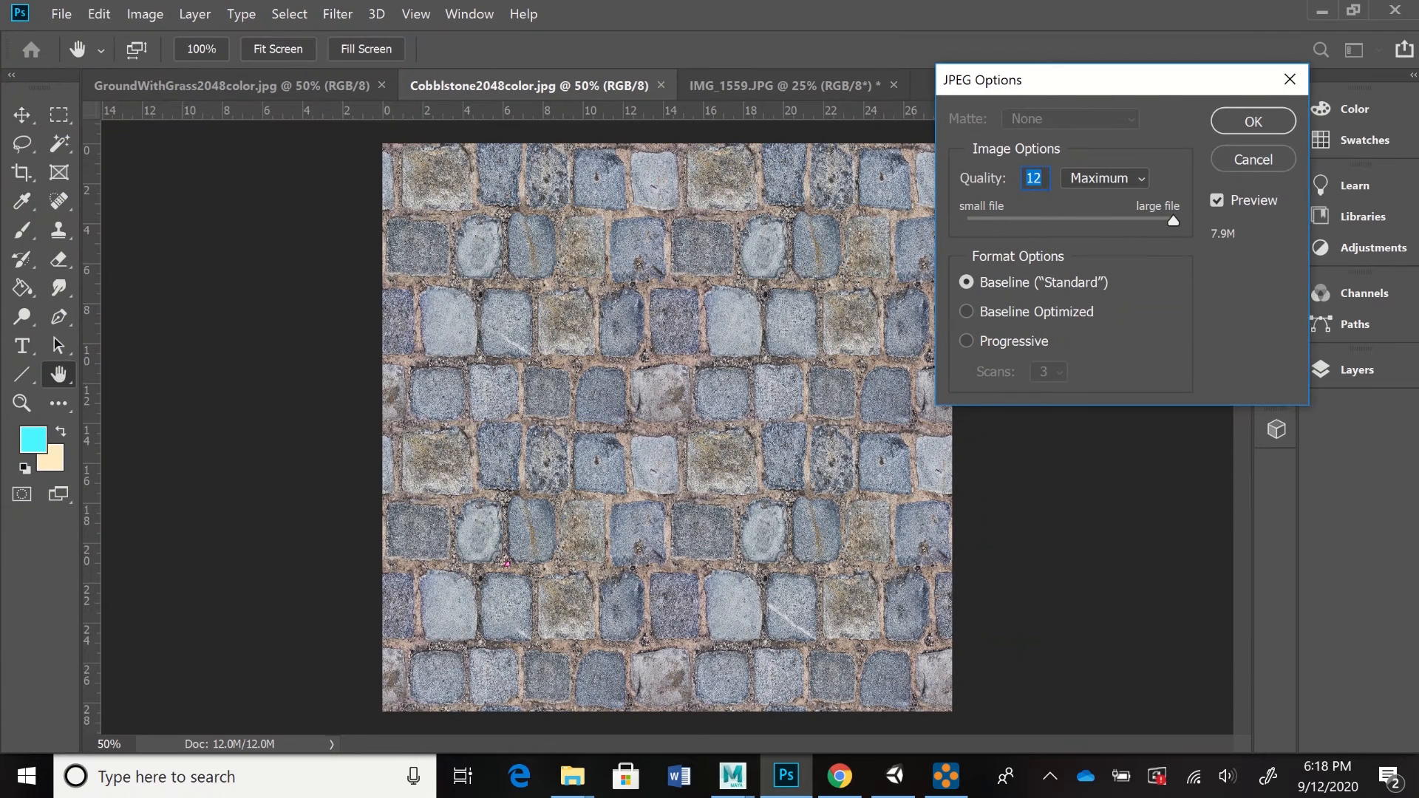
key("Down")
left_click_drag(1127, 220, 1128, 221)
key("Up")
key("Up")
key("Up")
key("Down")
key("Down")
key("Return")
key("s")
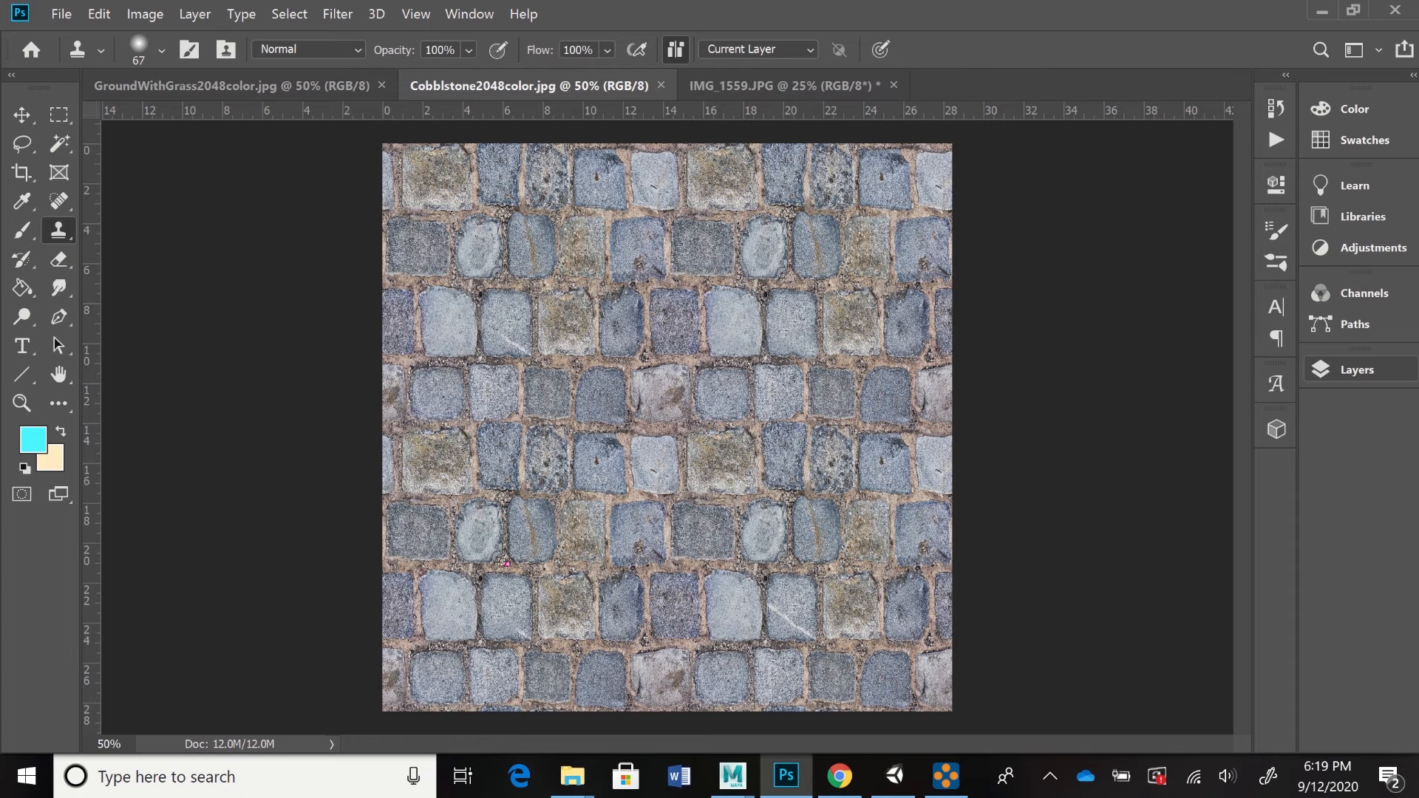
- Duplicate the Background layer within Cobblstone2048color.jpg as Background copy
left_click(1357, 369)
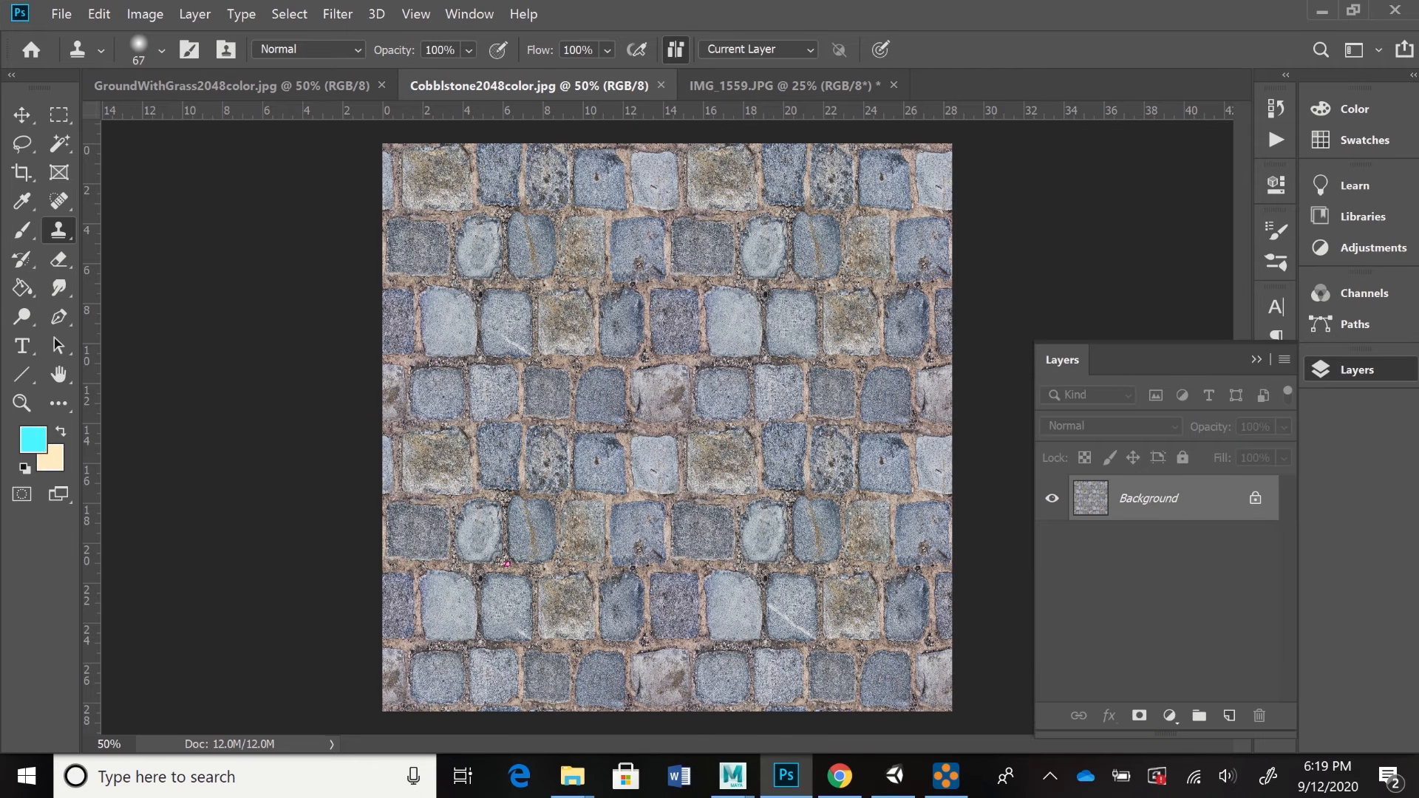
left_click(1284, 360)
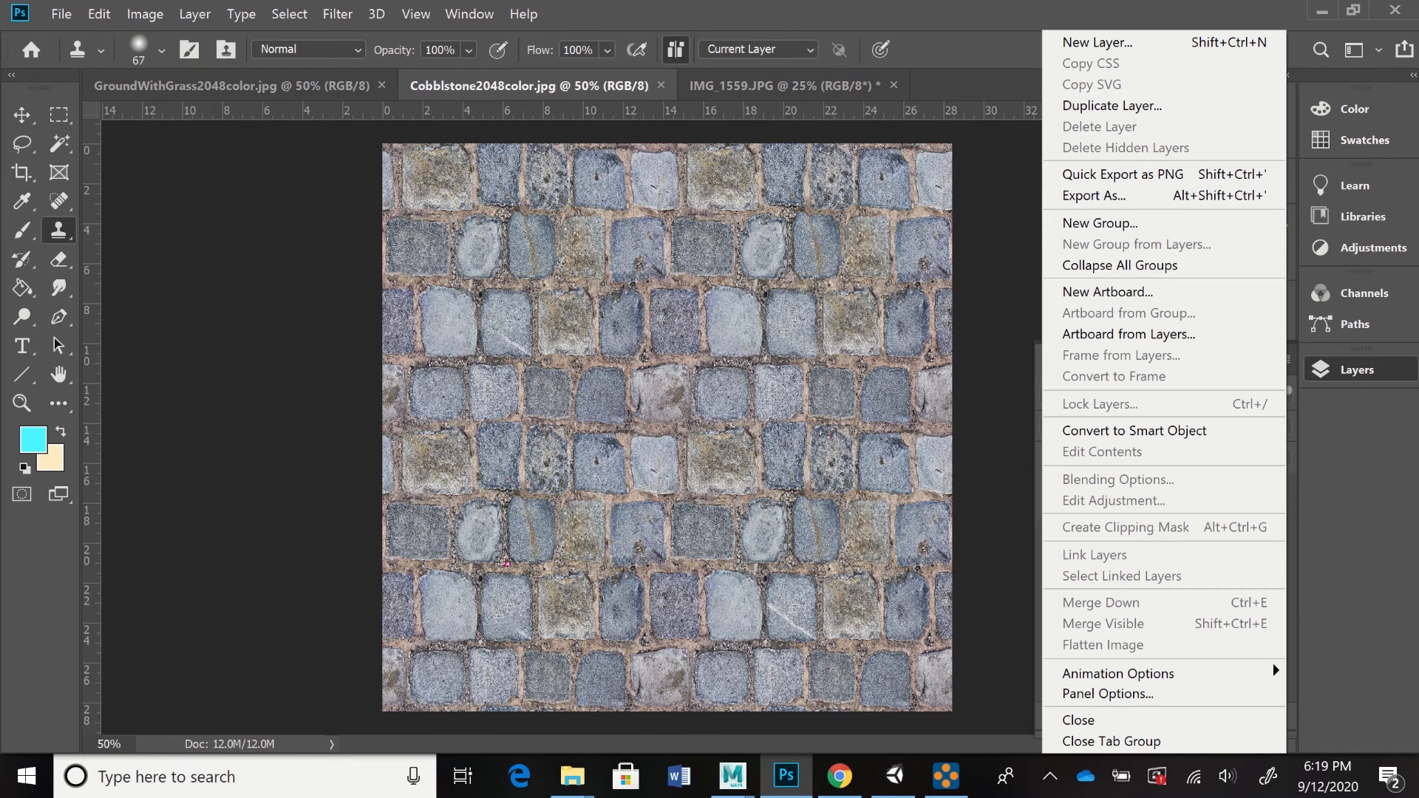
left_click(1072, 105)
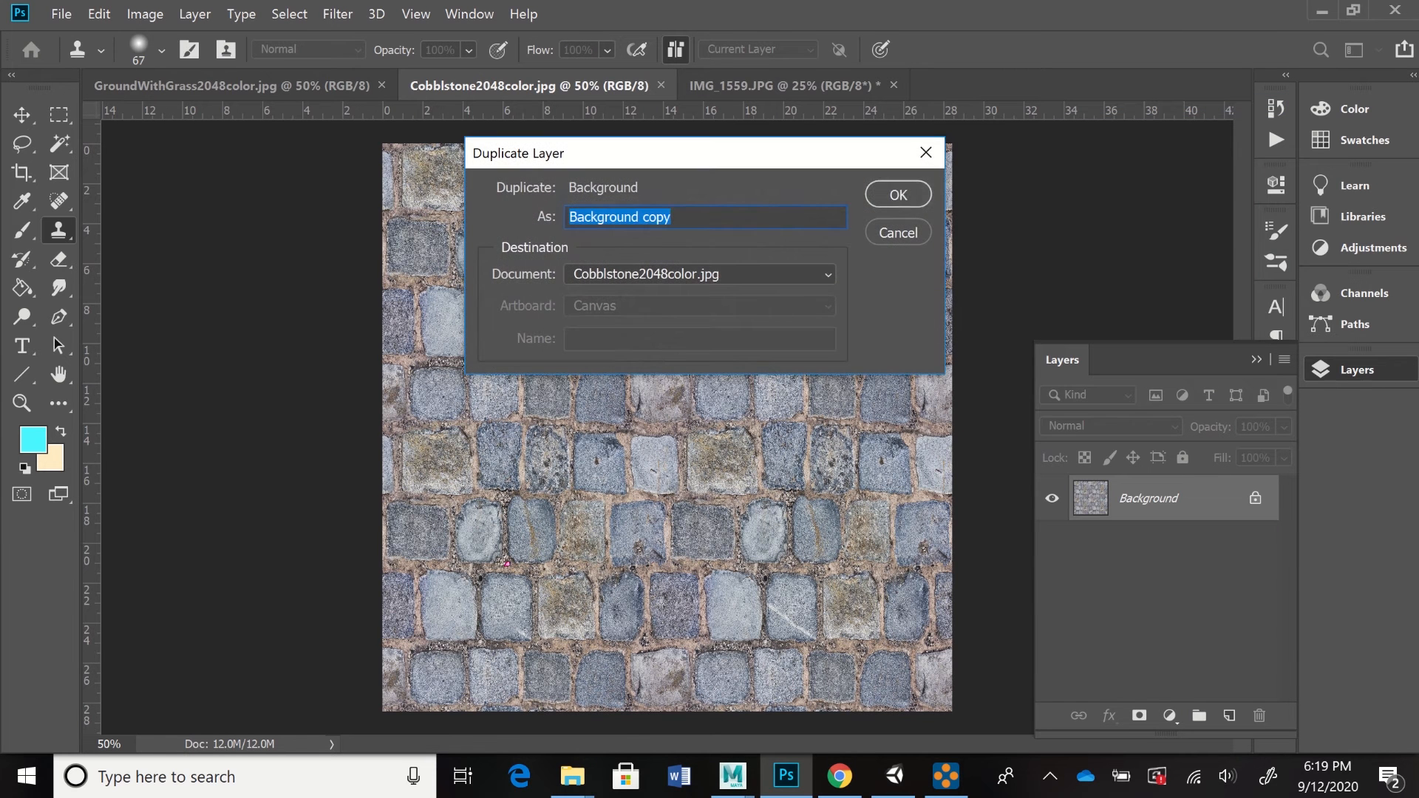
left_click(898, 194)
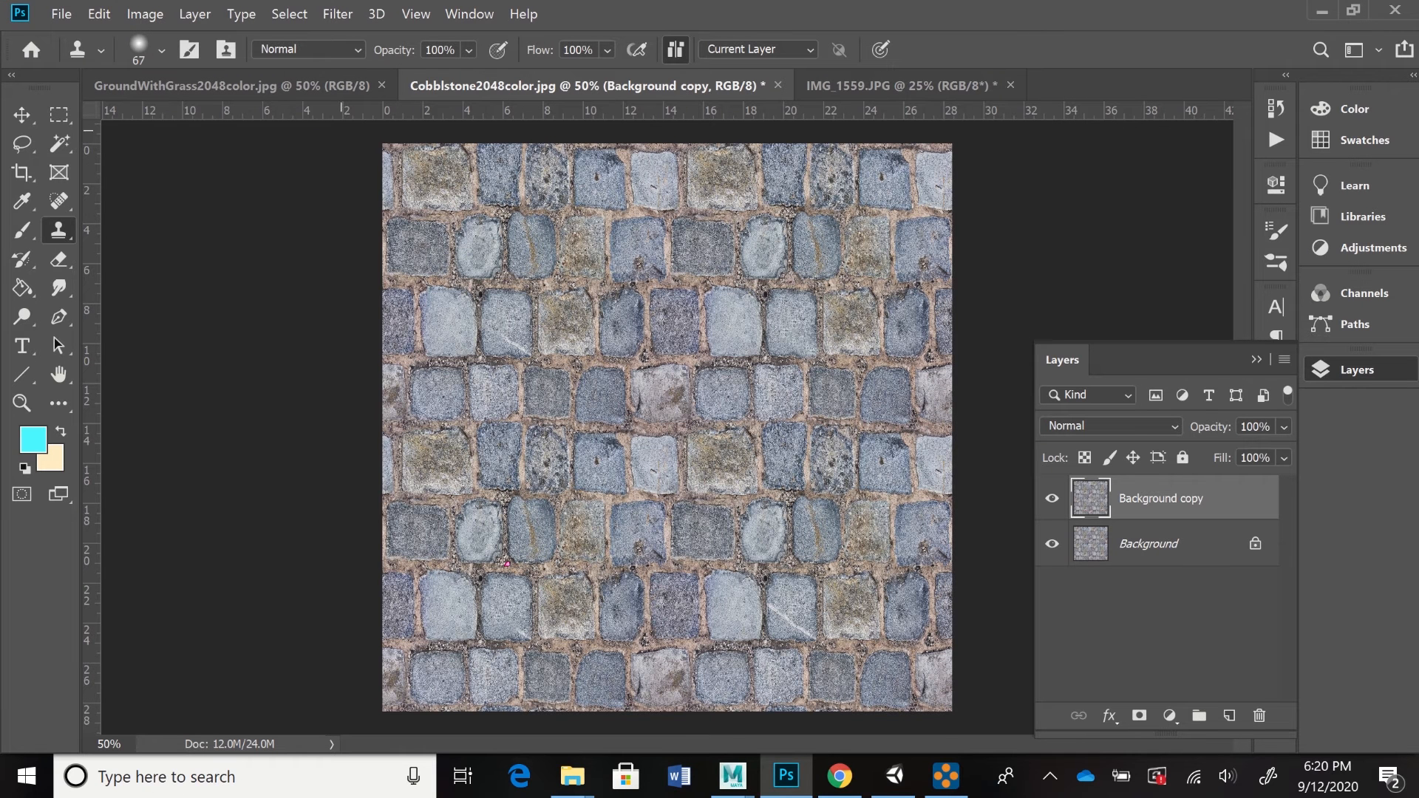
- Raise the saturation of the Background copy layer to +56 with a Hue/Saturation adjustment
left_click(145, 14)
mouse_move(177, 63)
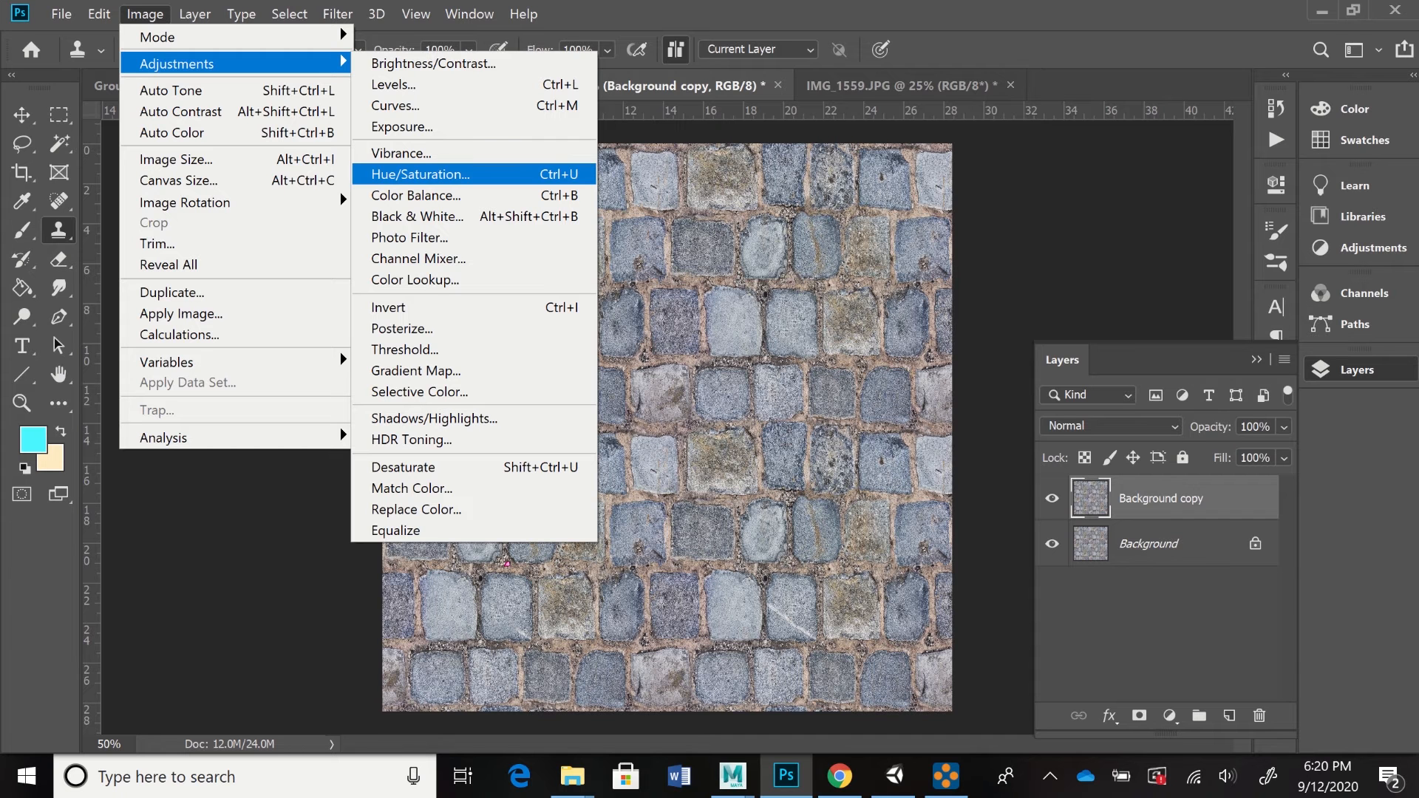
left_click(458, 173)
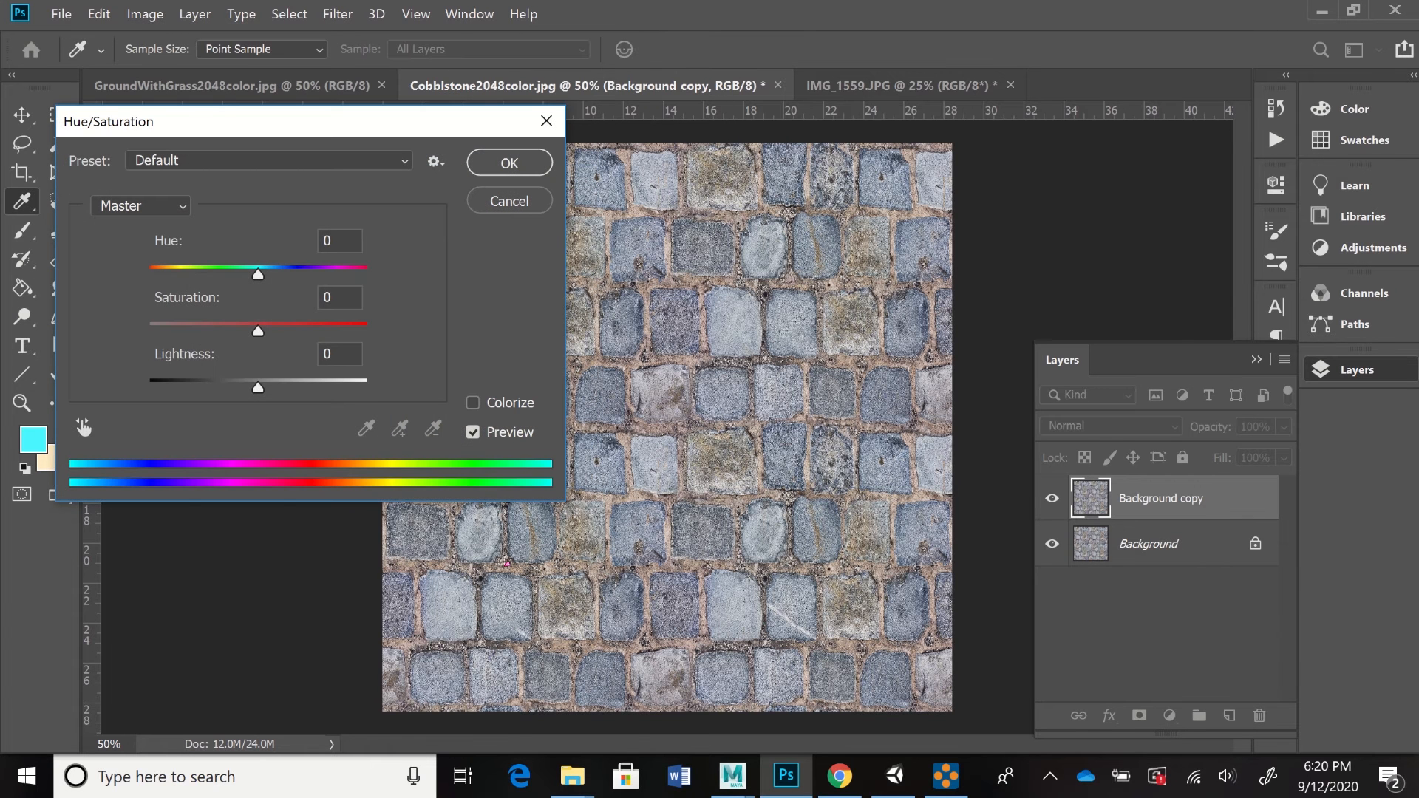
left_click_drag(258, 332, 319, 332)
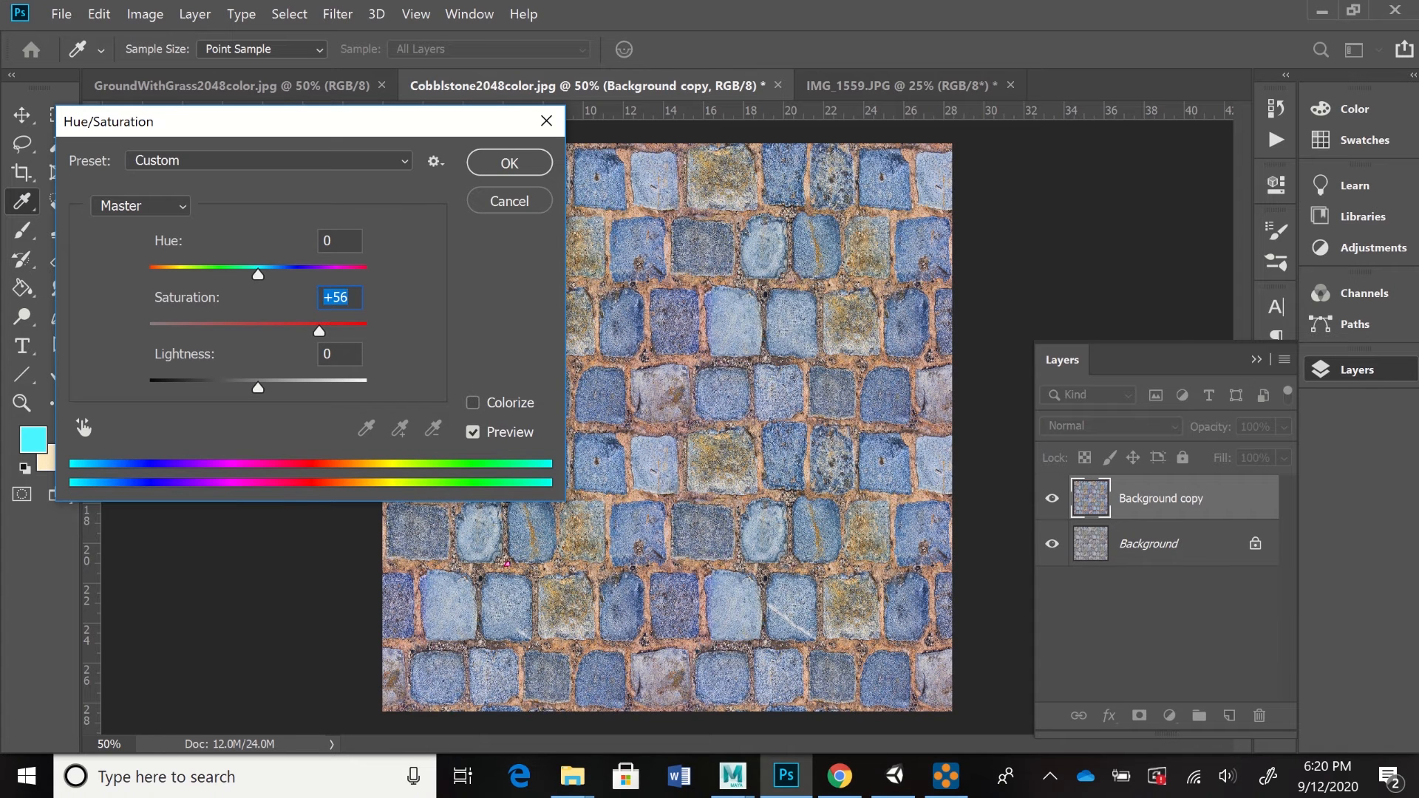
key("Return")
key("s")
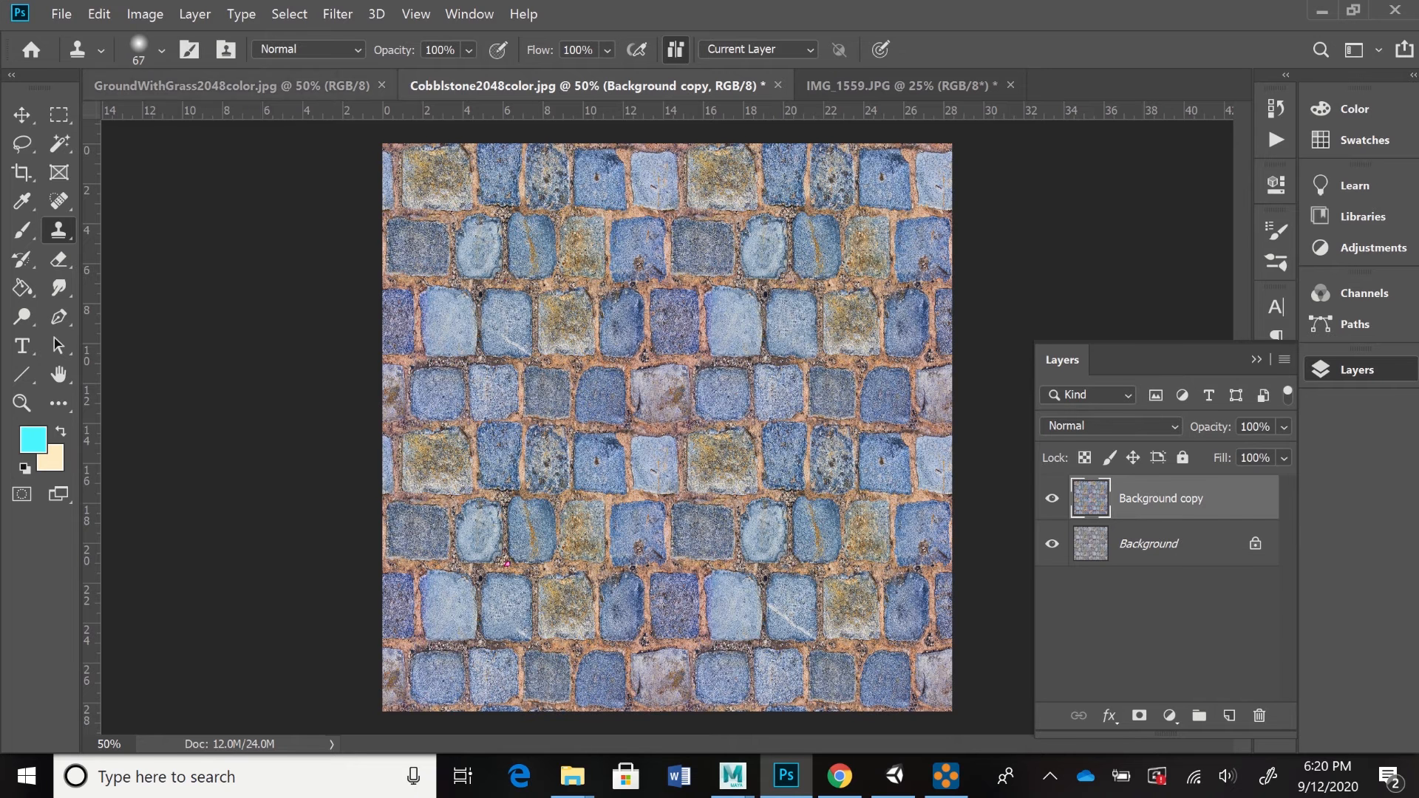
- Select the brown mortar between the stones on Background copy with Color Range, sampling its color and setting fuzziness to 70
left_click(289, 14)
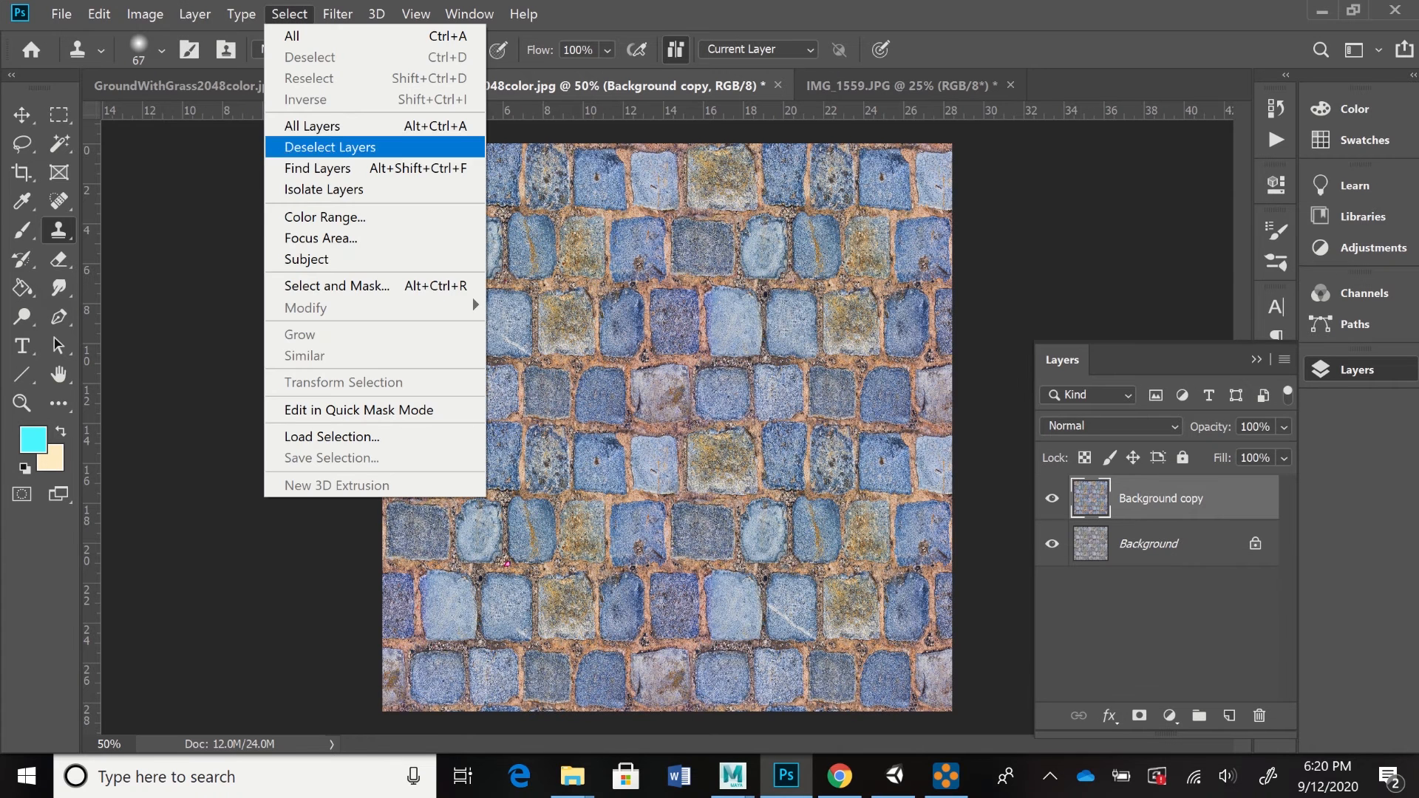
left_click(325, 216)
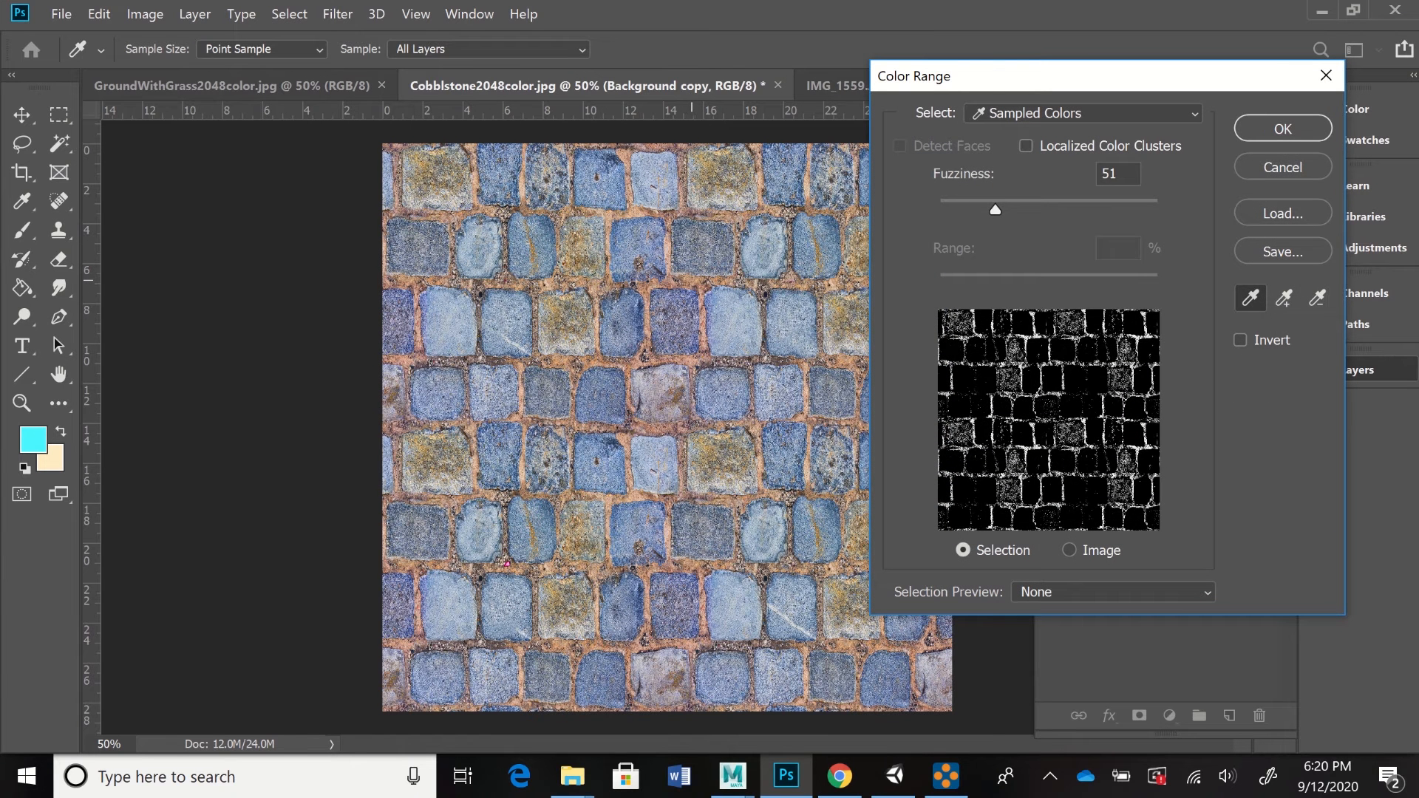
left_click(693, 281)
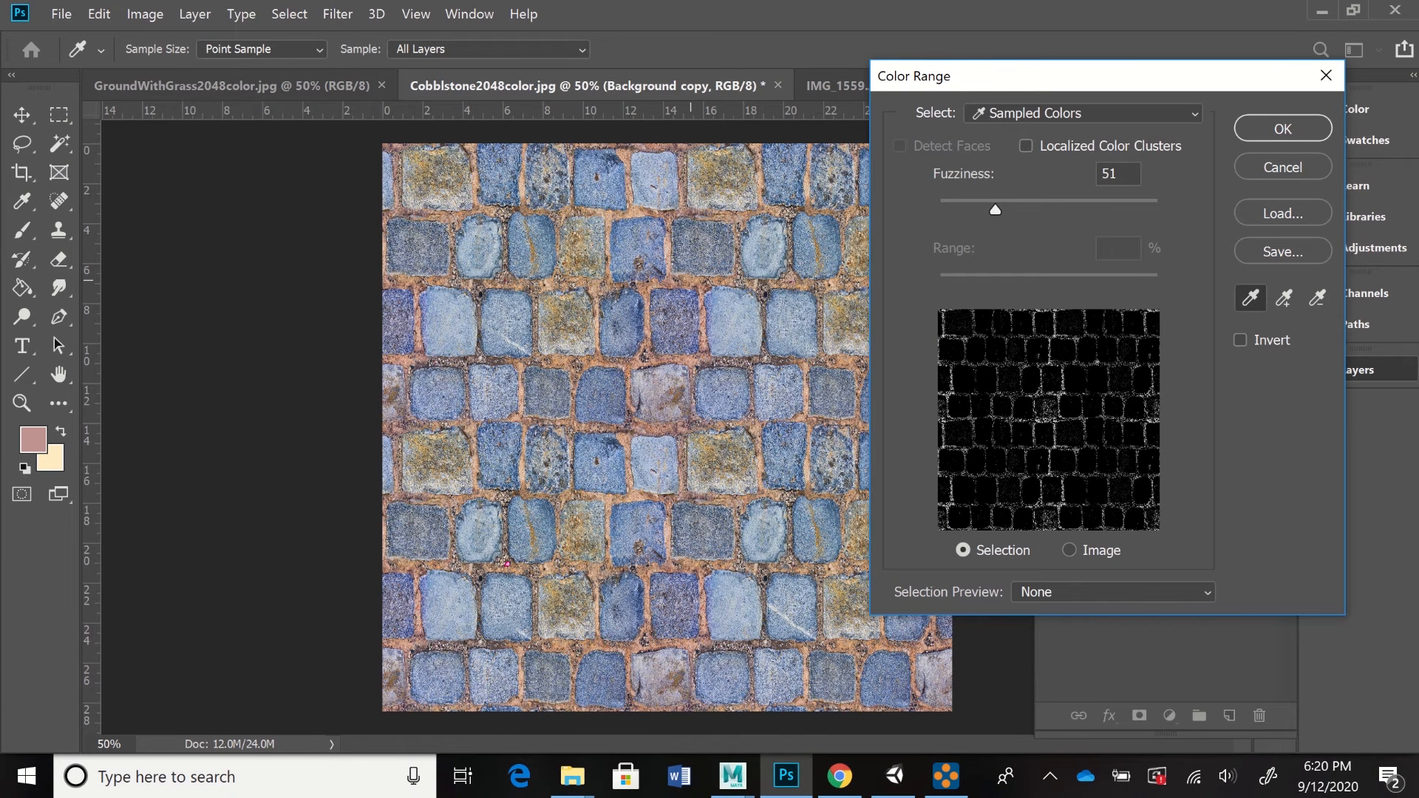
left_click(692, 282)
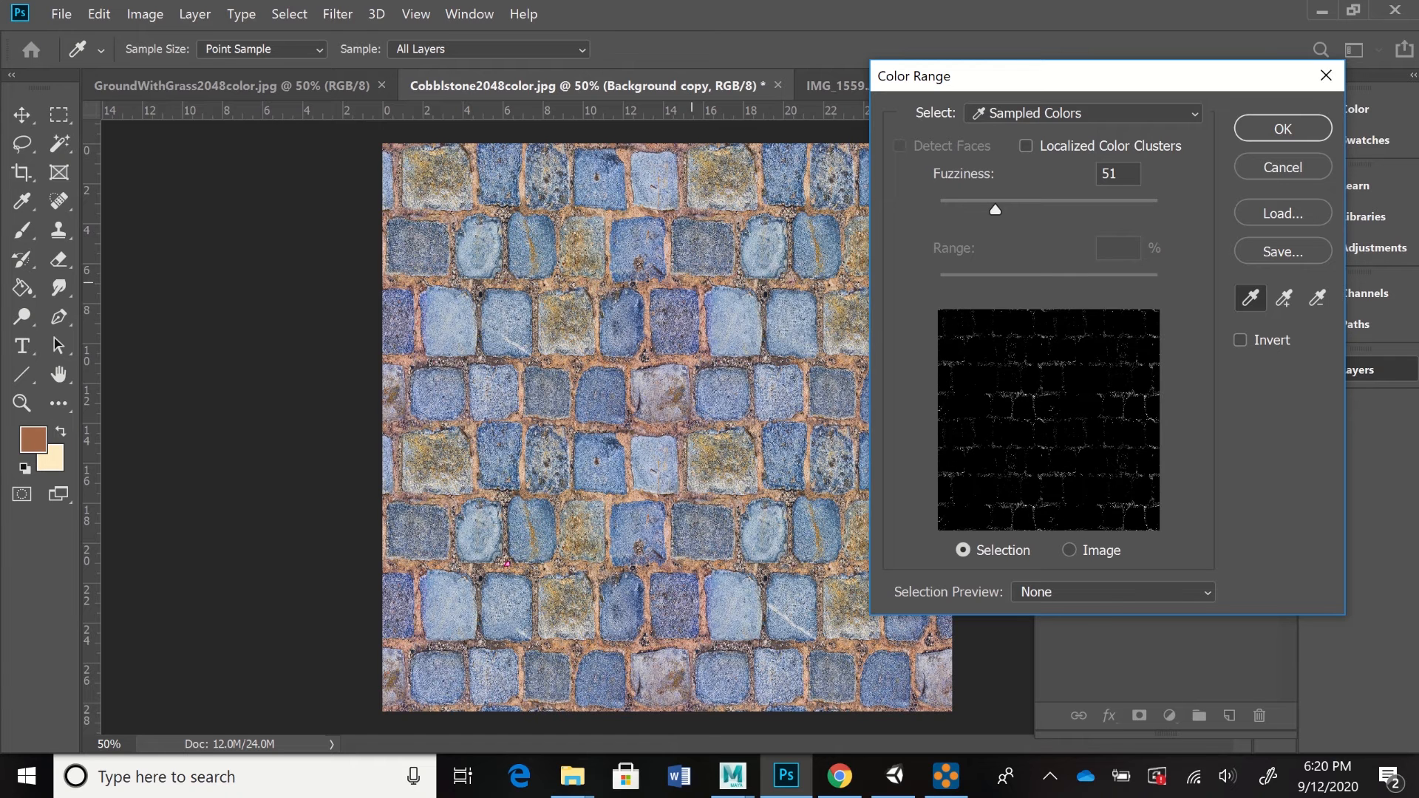
left_click(692, 282)
left_click(694, 281)
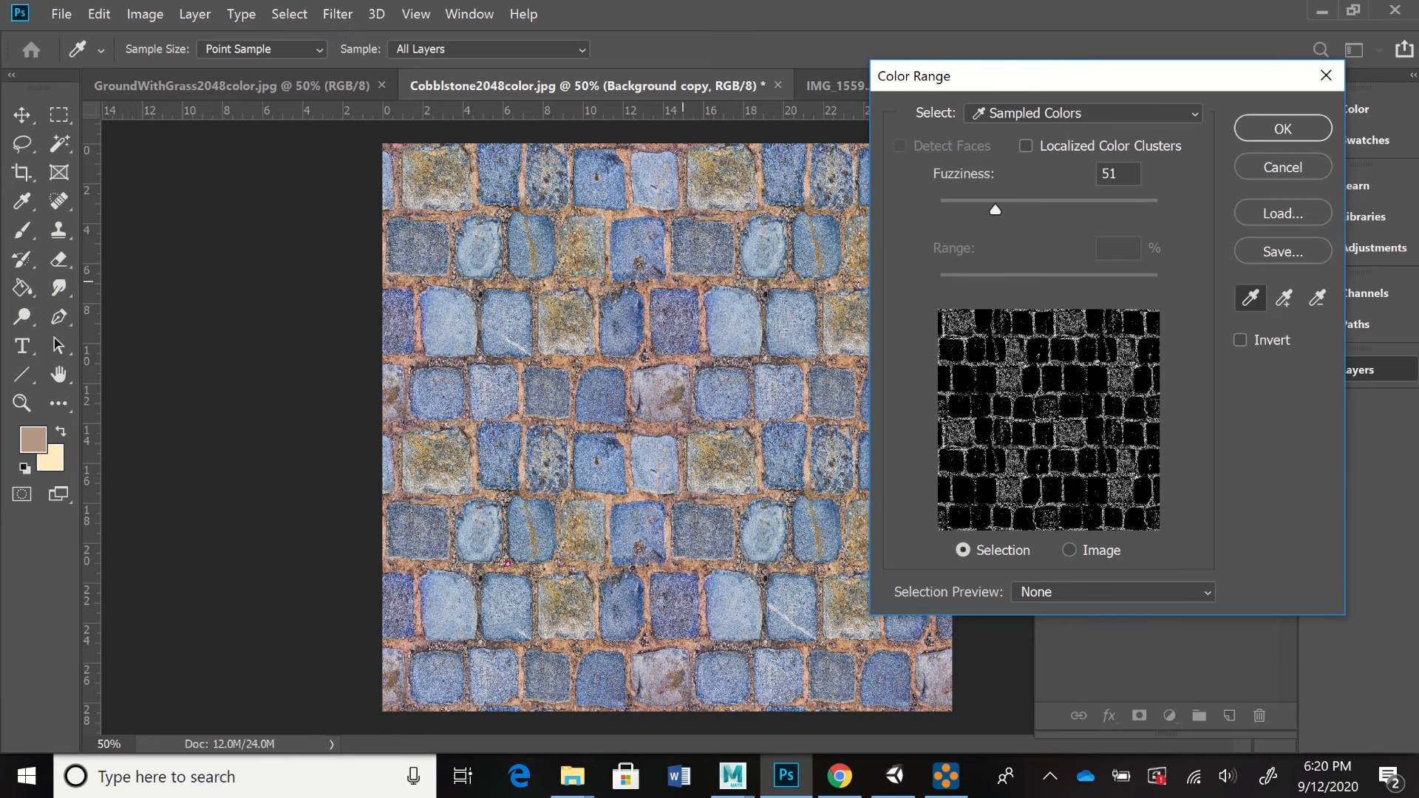
left_click(692, 281)
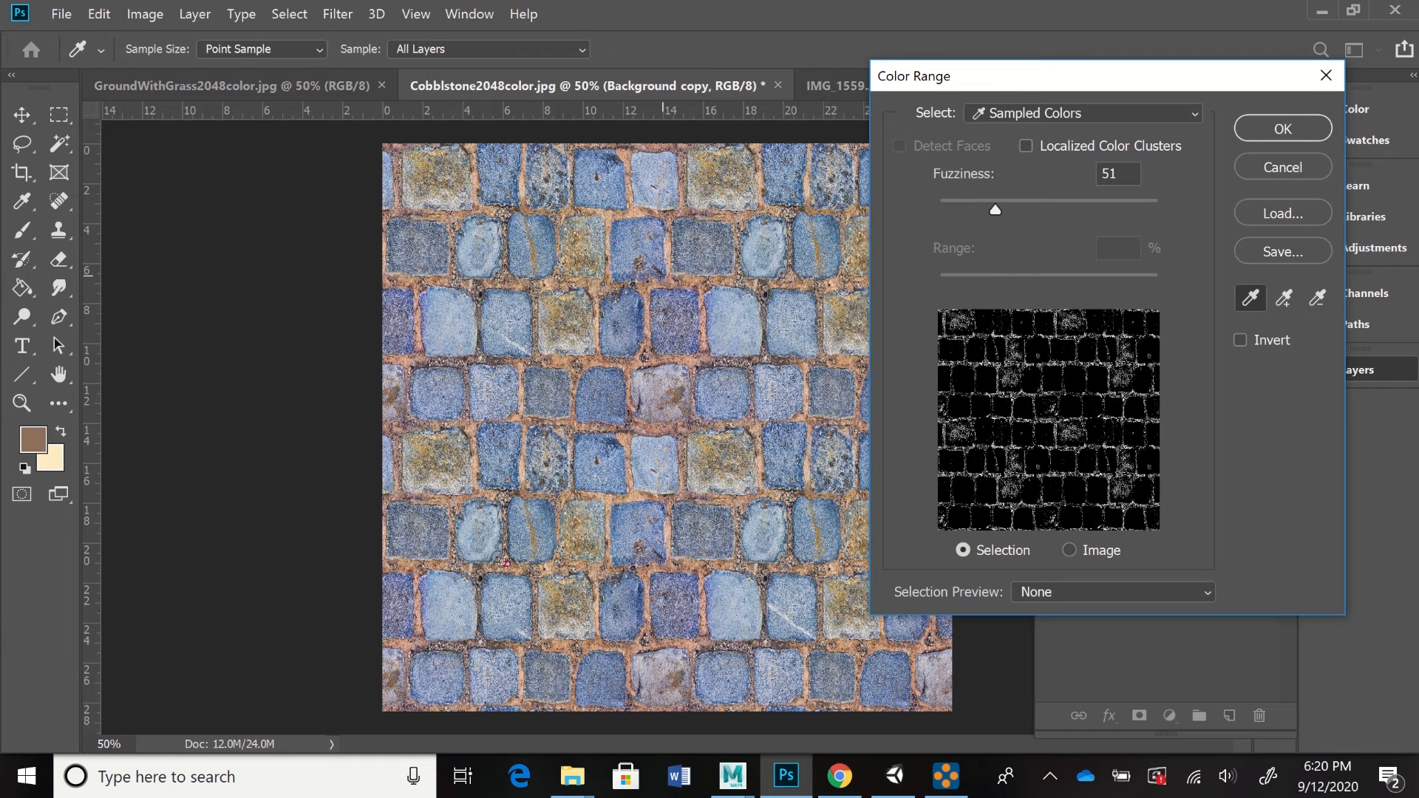
left_click(670, 252)
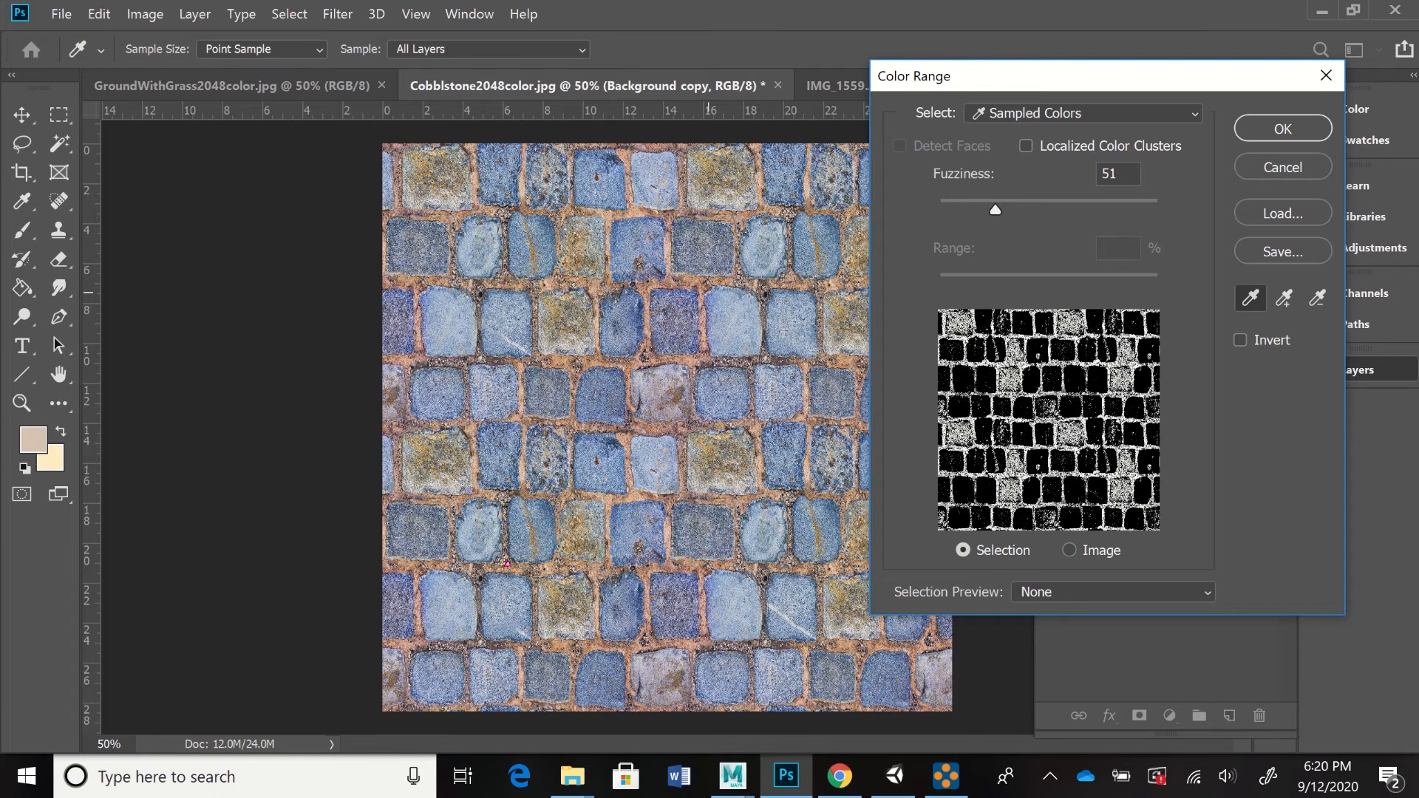
left_click(710, 293)
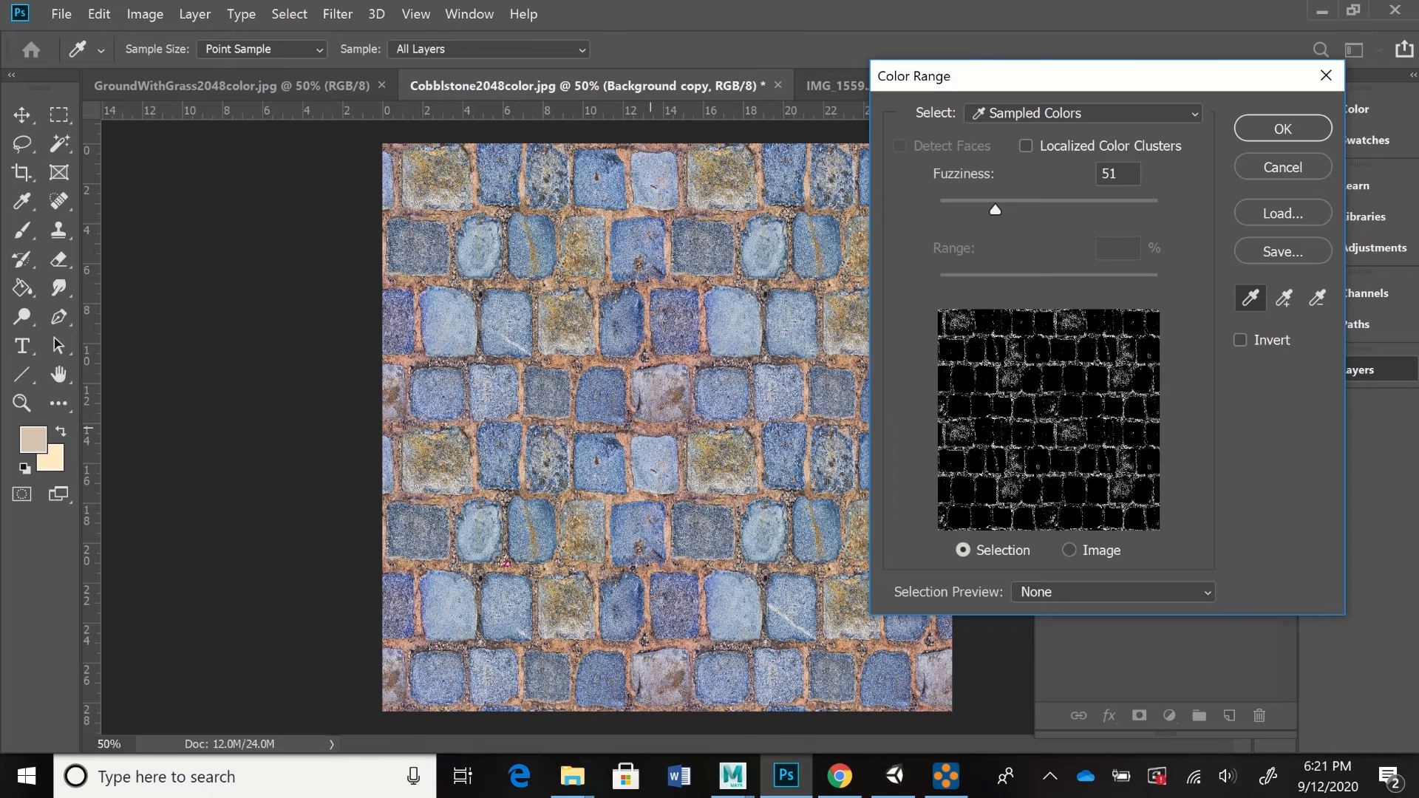
left_click(651, 429)
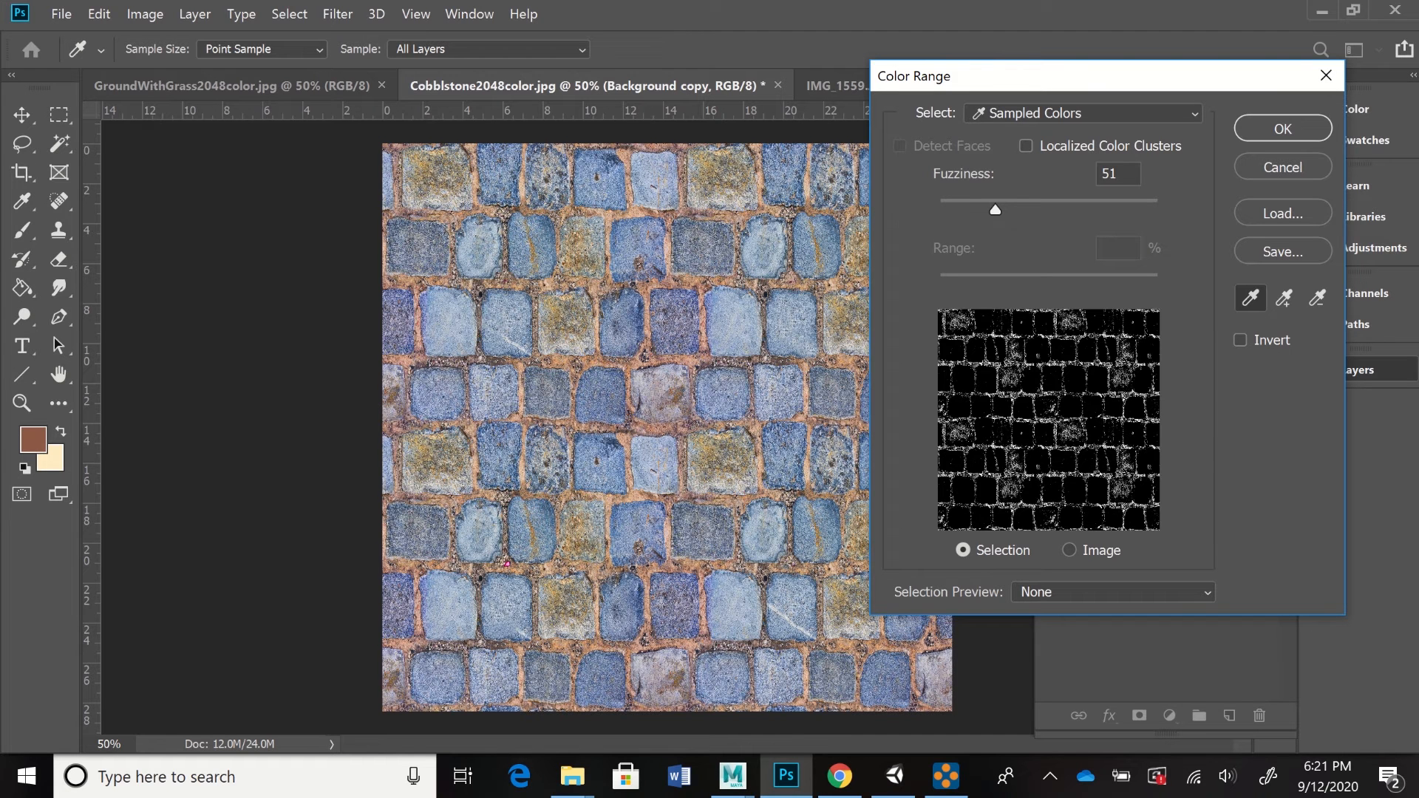
mouse_move(995, 210)
left_mouse_down()
mouse_move(1028, 209)
mouse_move(1016, 209)
left_mouse_up()
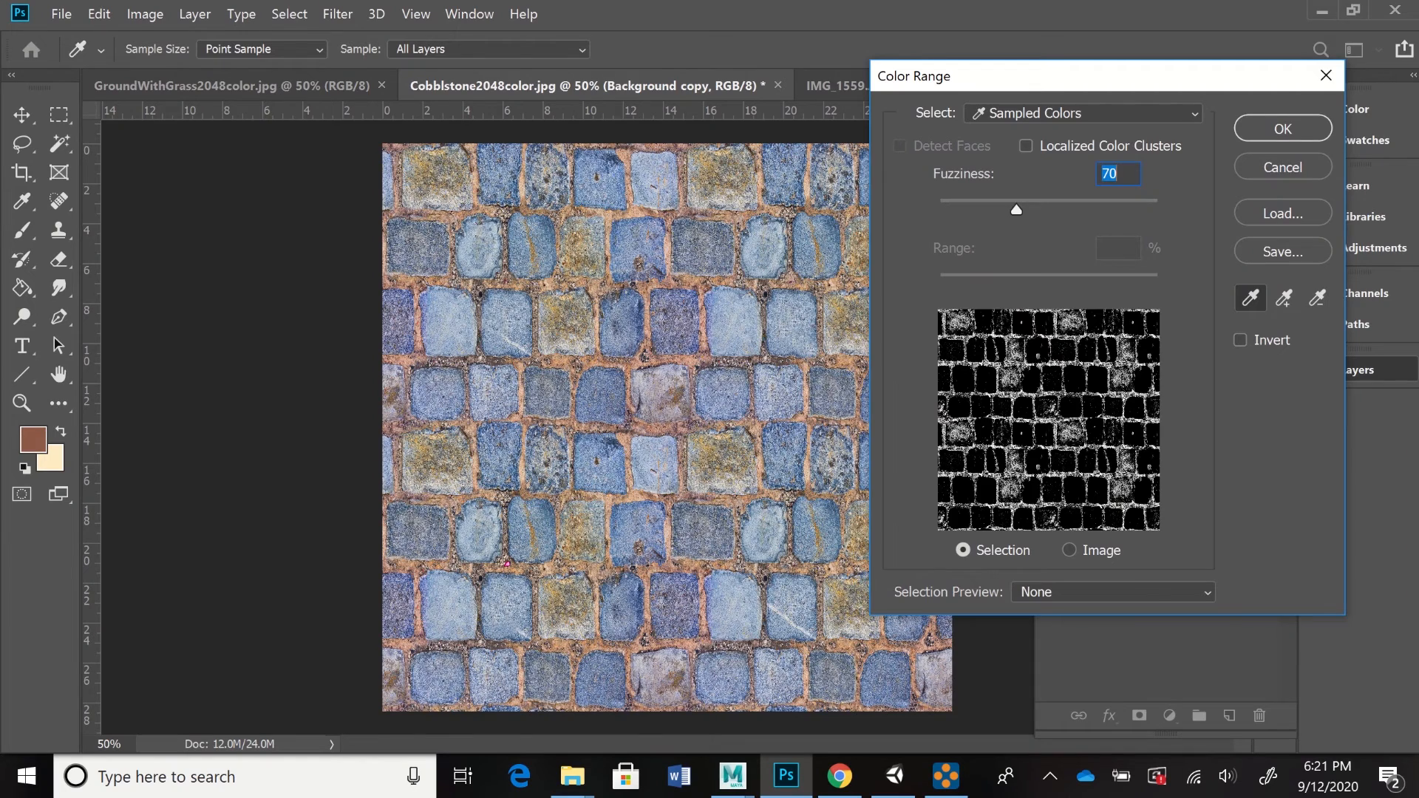
key("Return")
- Darken the selected mortar with a Hue/Saturation adjustment, setting the lightness to -55
left_click(145, 14)
mouse_move(176, 64)
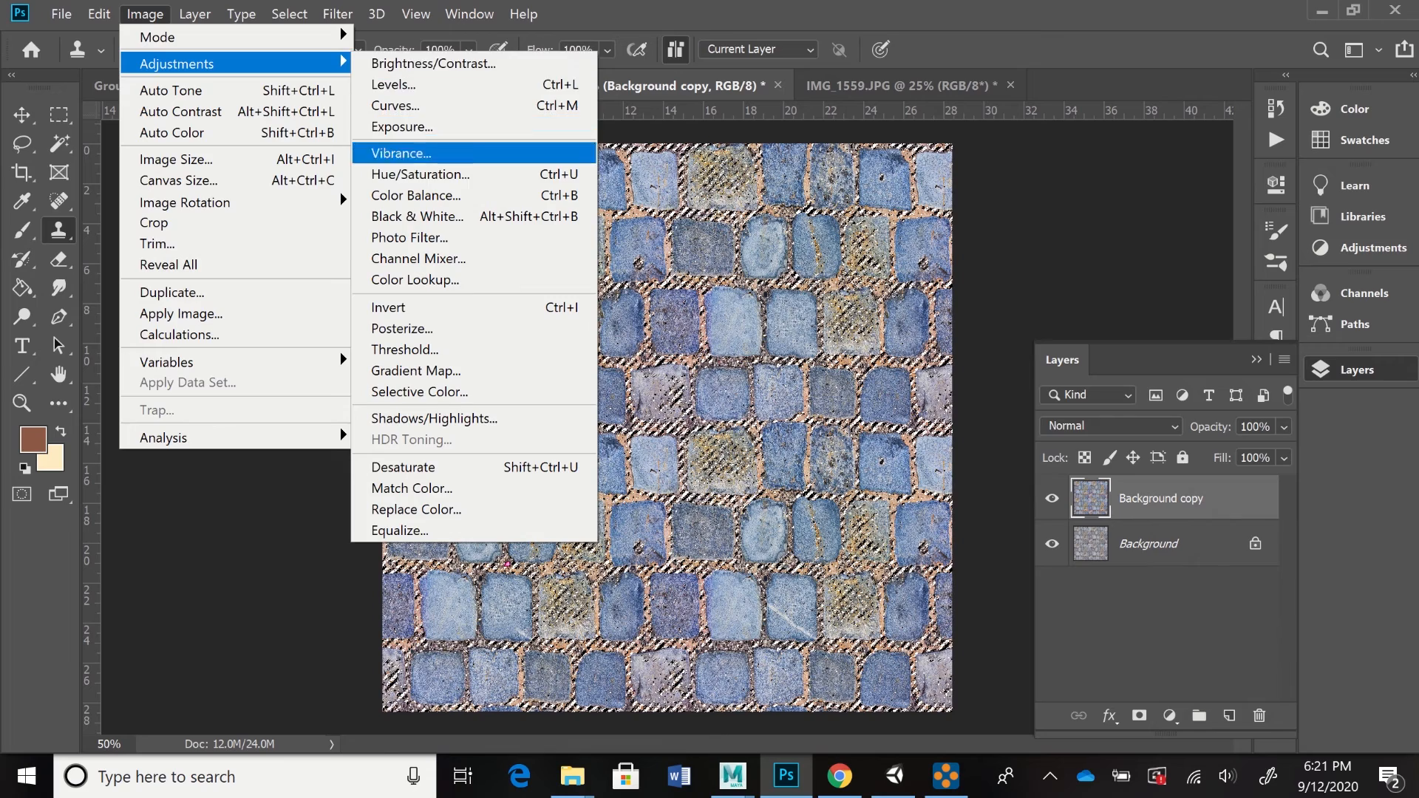
left_click(419, 174)
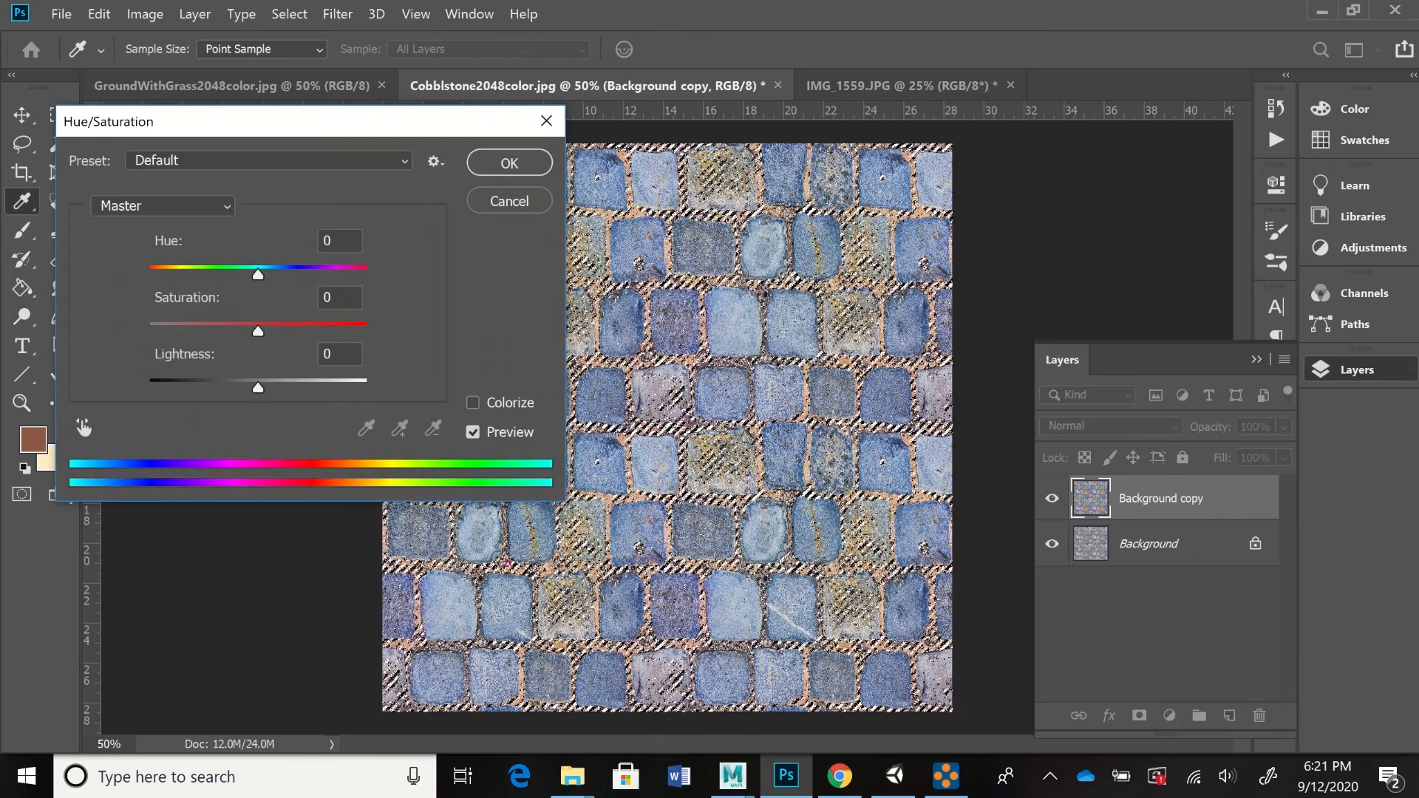
left_click_drag(258, 388, 198, 388)
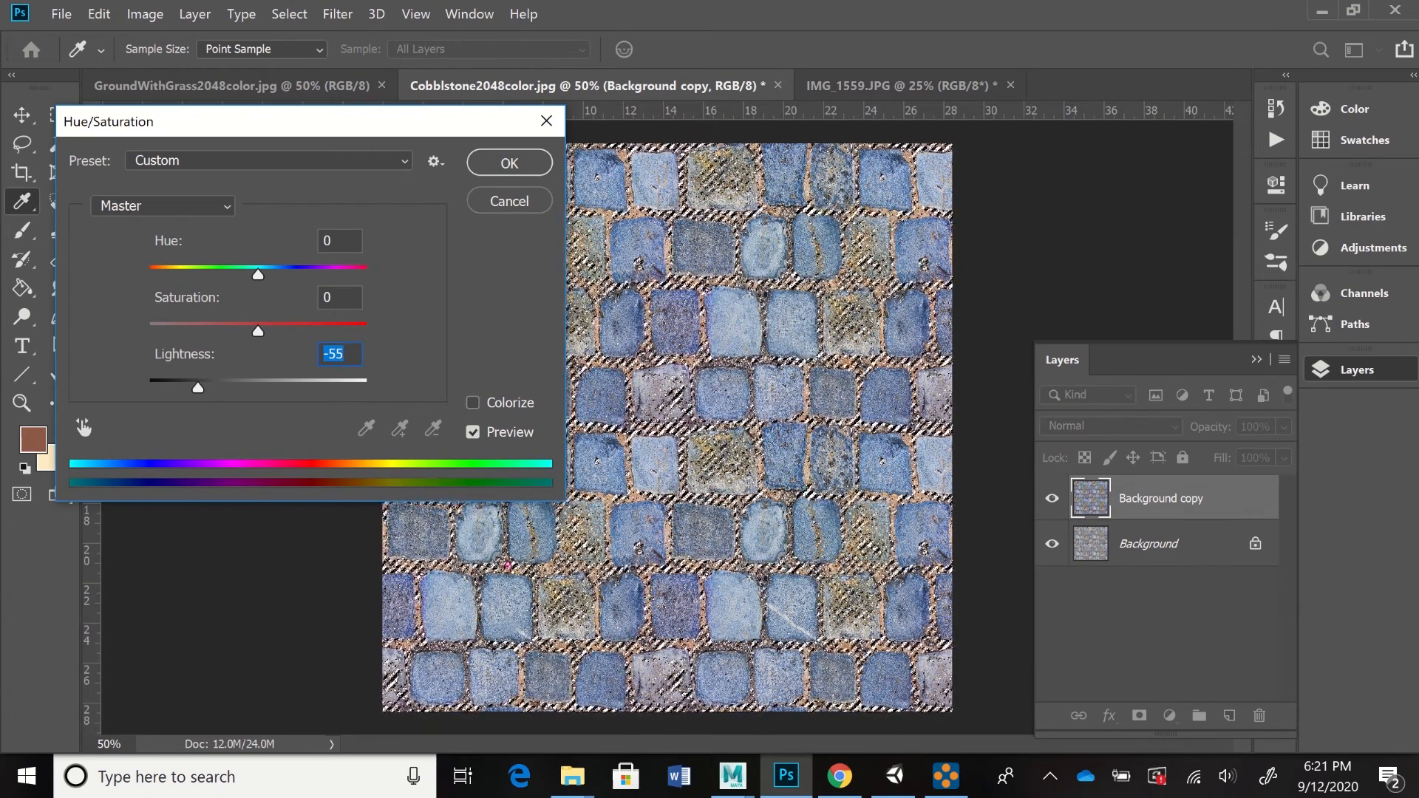
left_click(509, 163)
key("s")
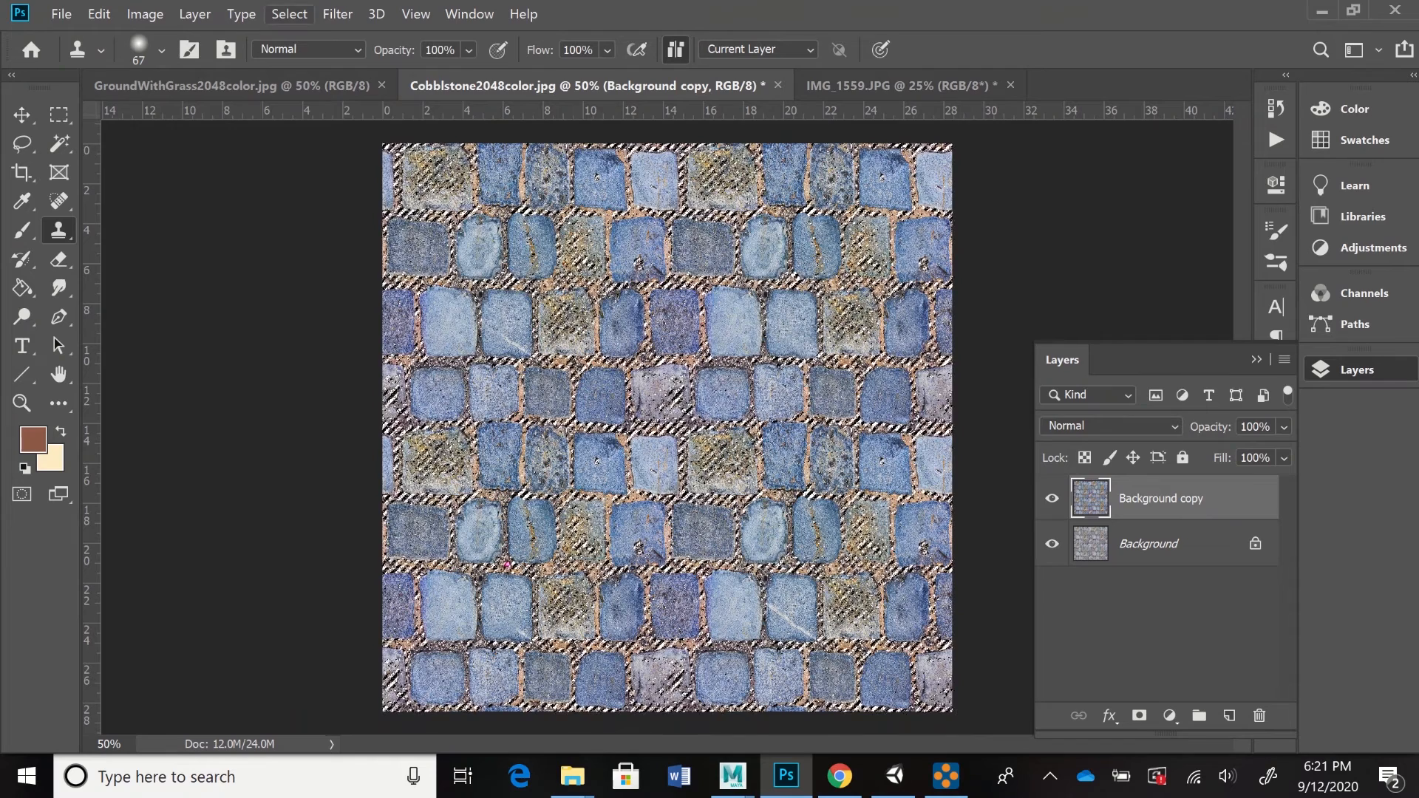
- Invert the selection to cover the stones and lighten them with Hue/Saturation at a lightness of +38
left_click(289, 14)
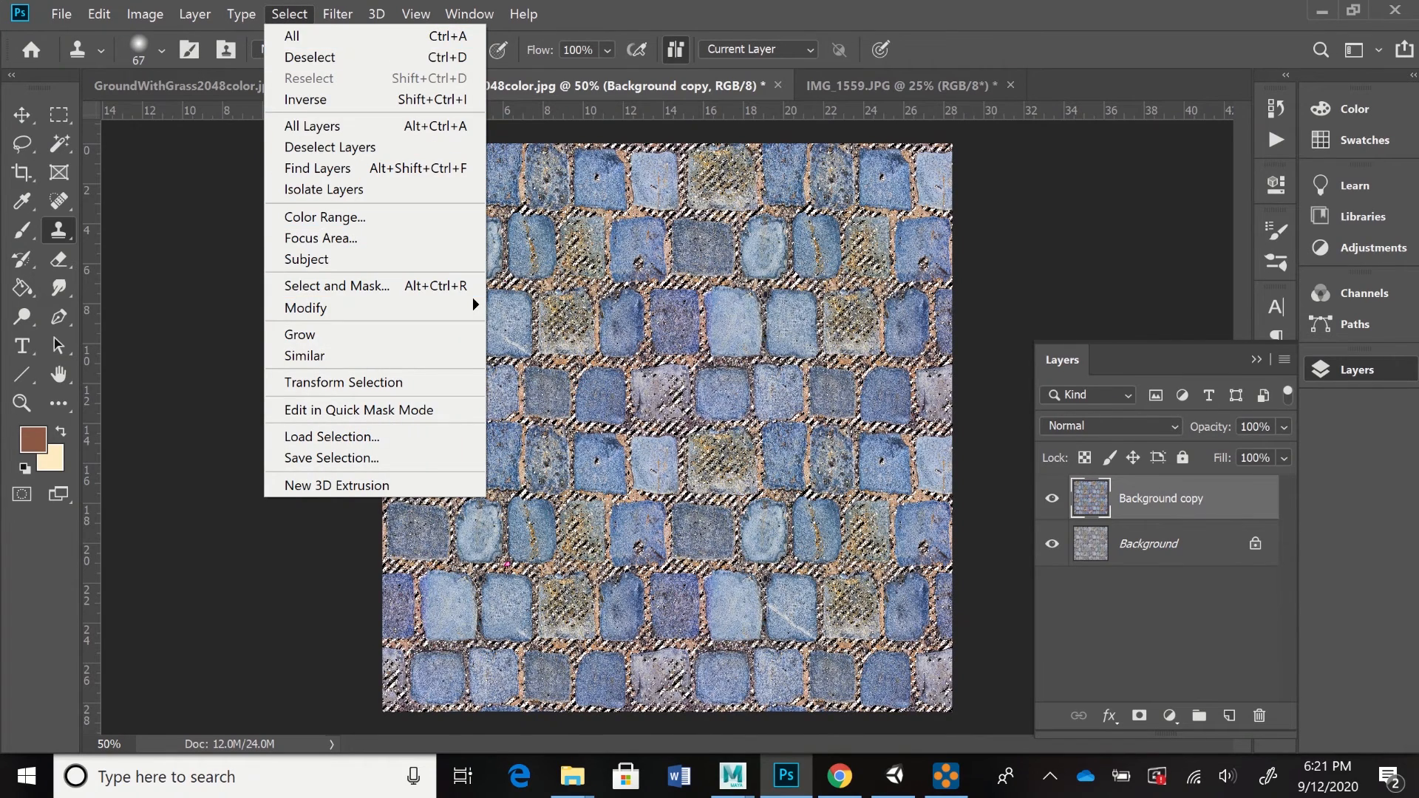
left_click(305, 100)
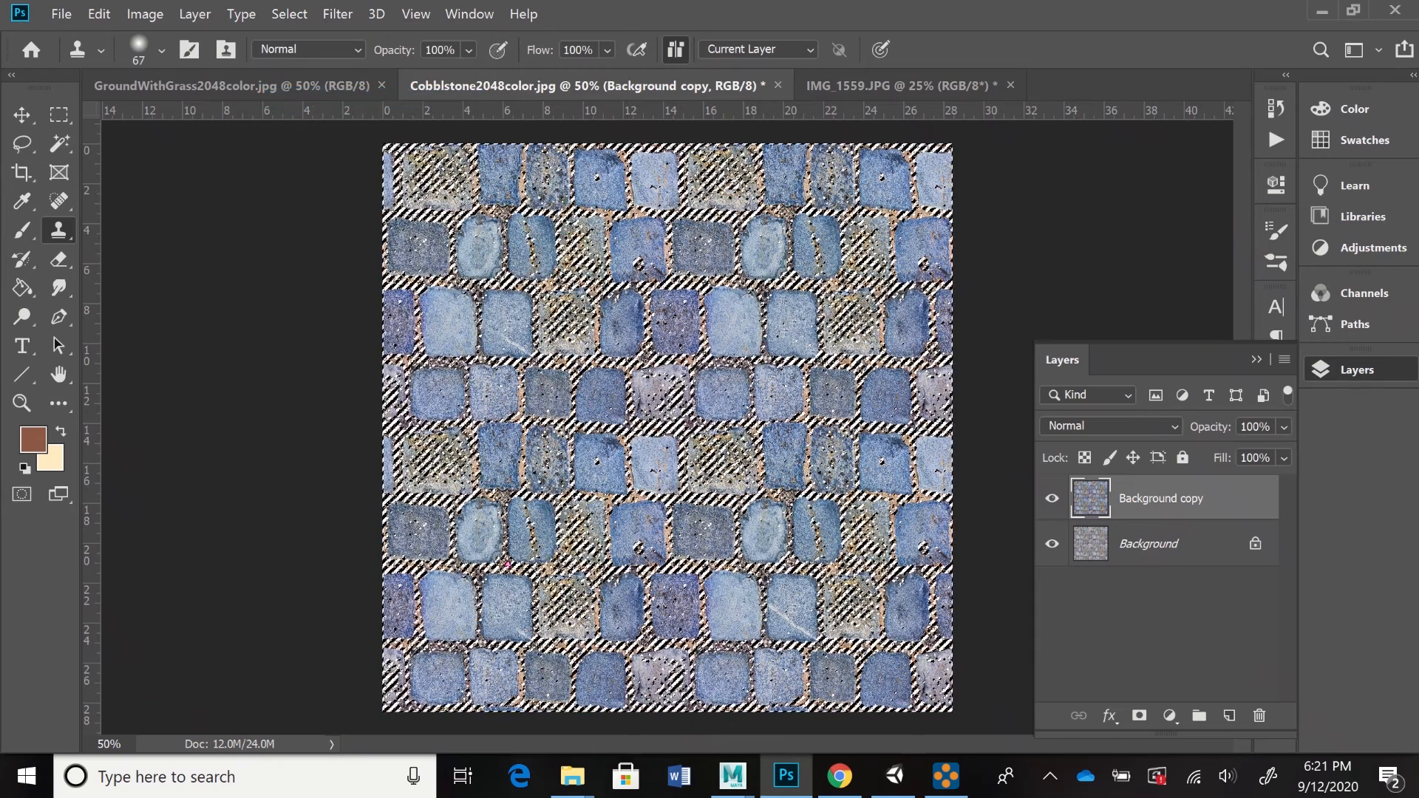
left_click(145, 14)
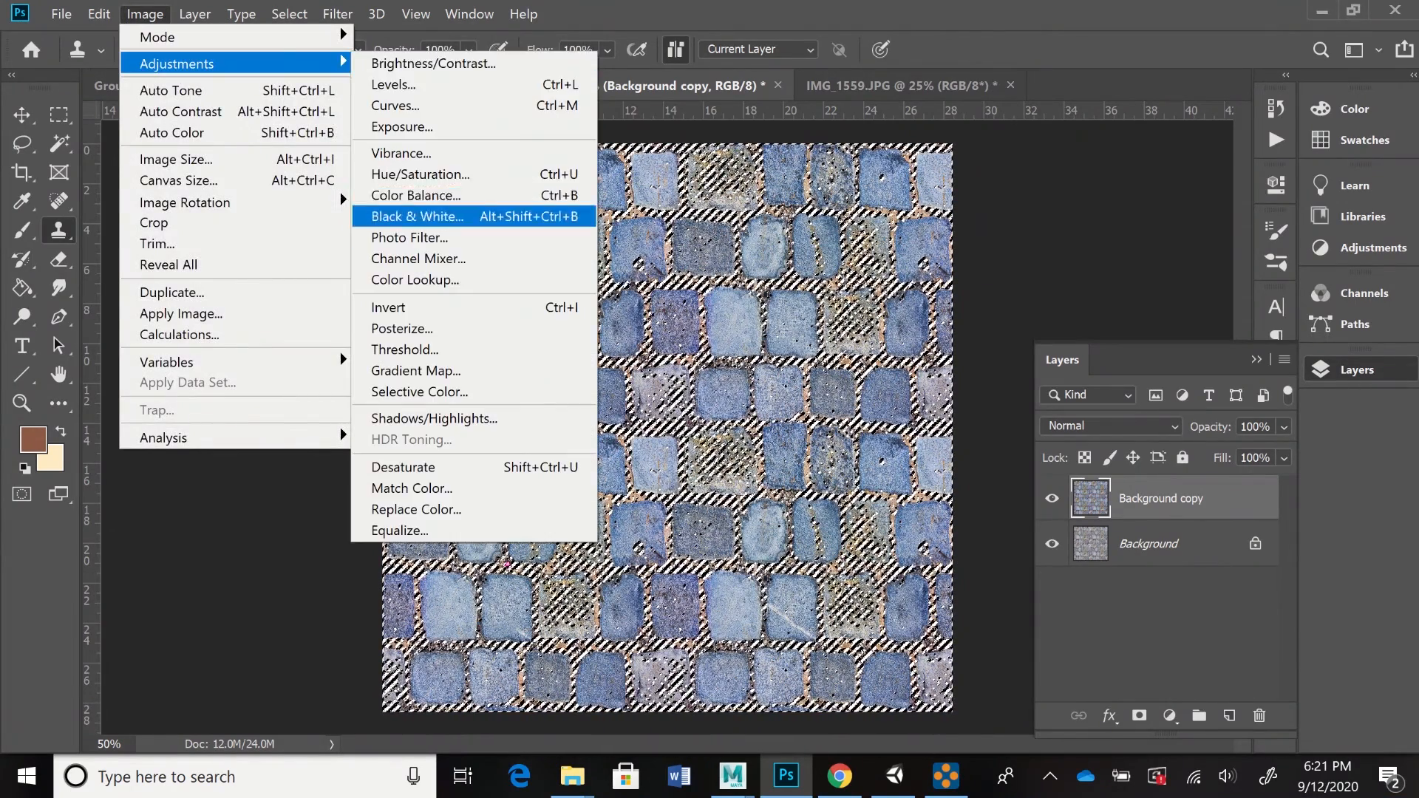
left_click(419, 174)
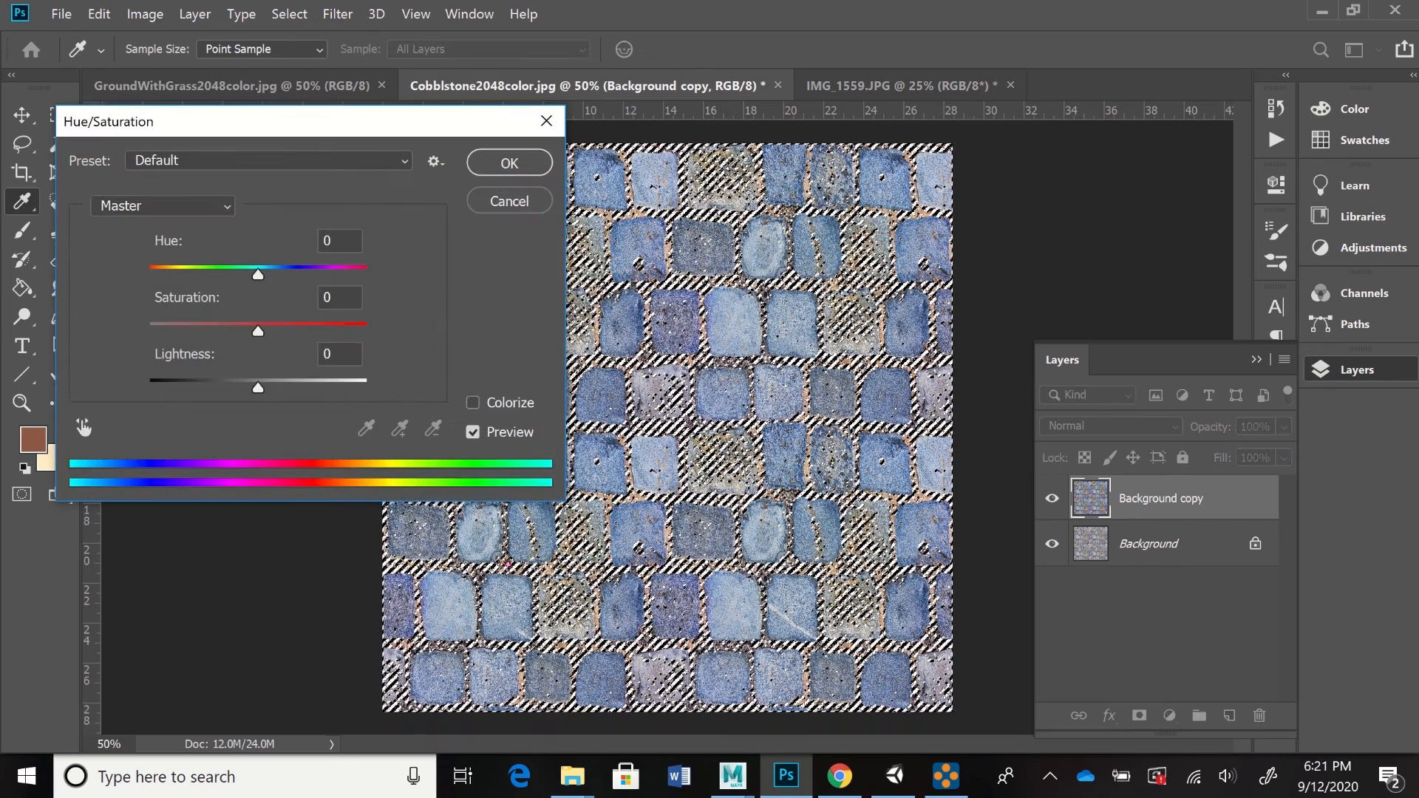
left_click_drag(258, 389, 299, 388)
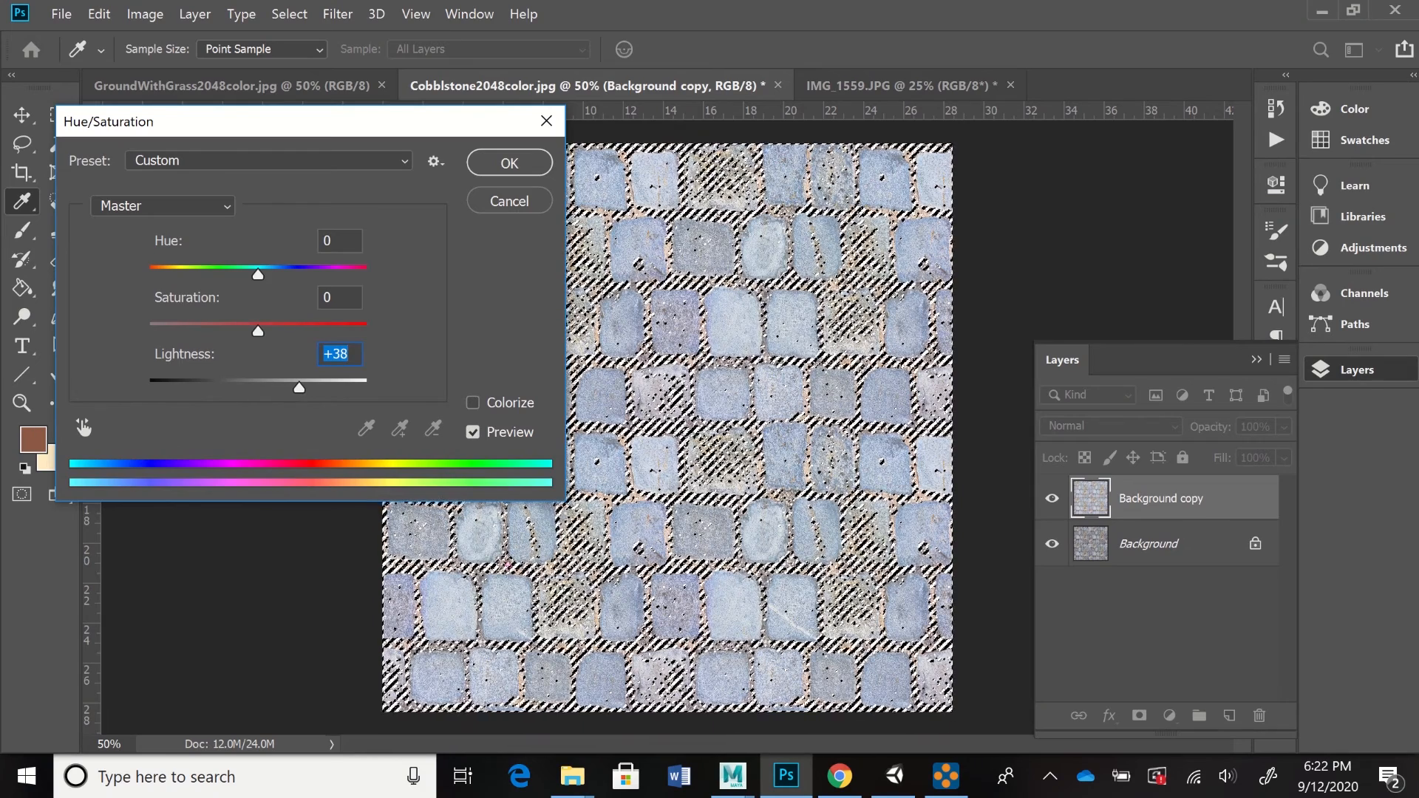
key("Return")
key("s")
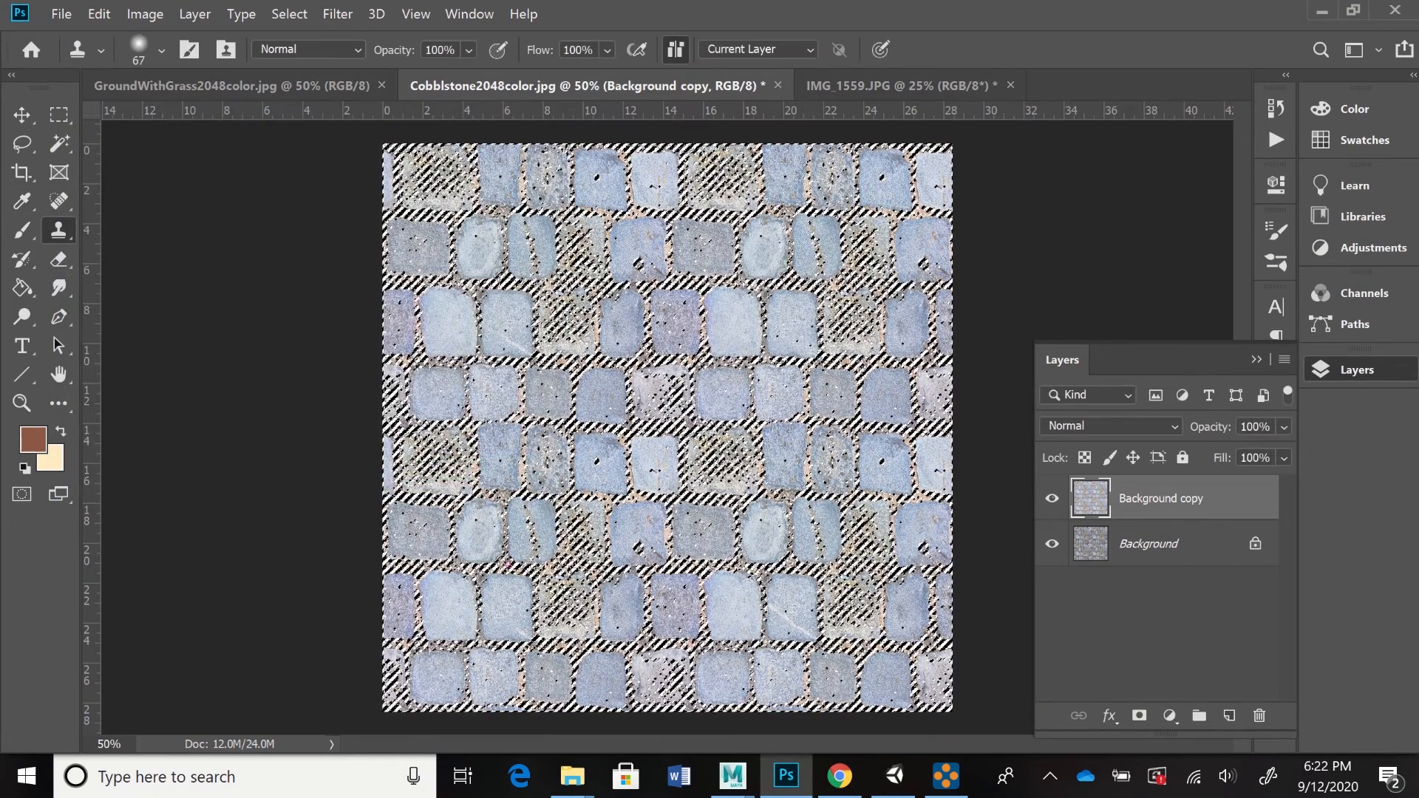
- Replace the selection with a Color Range selection of the pale blue-gray stones, sampled at a fuzziness of 52
left_click(289, 14)
left_click(310, 57)
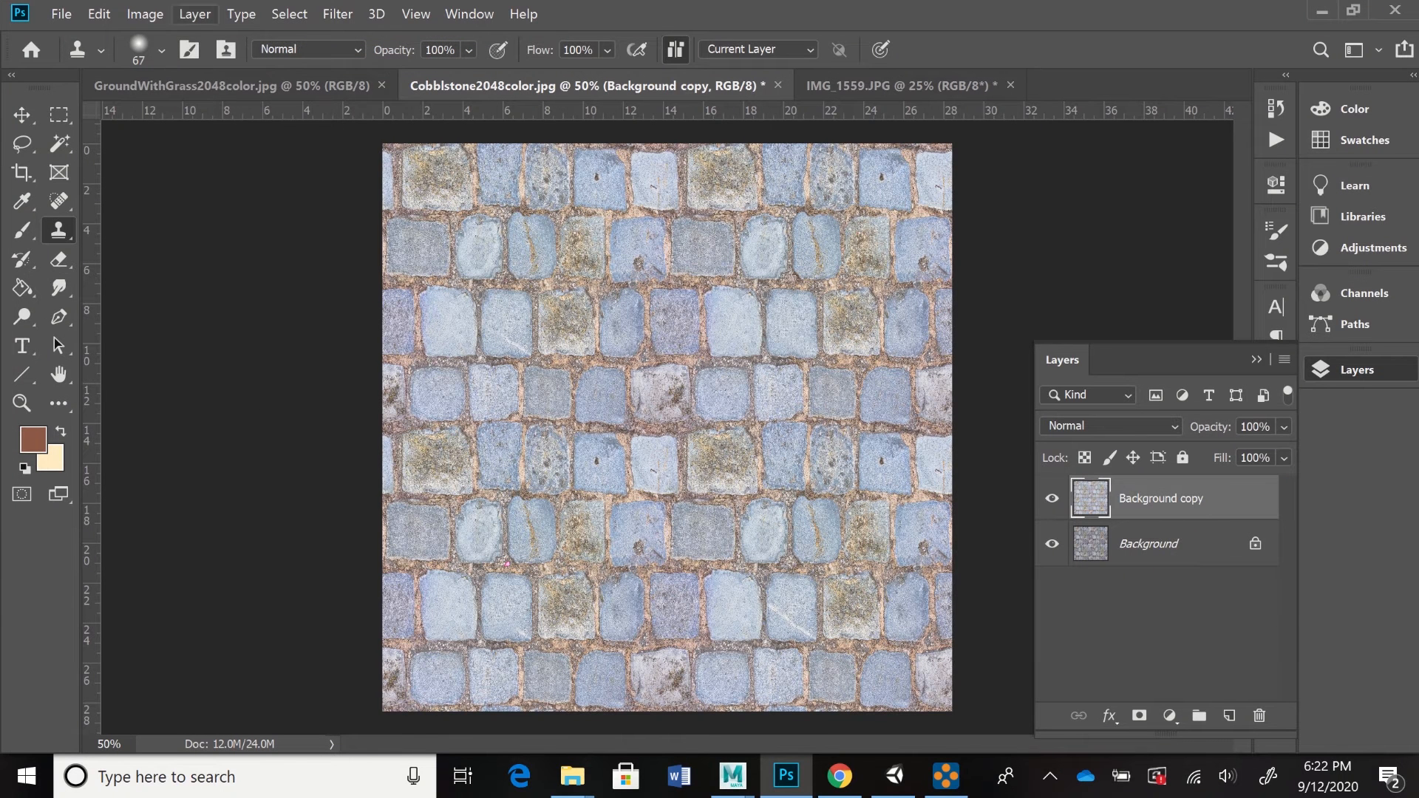
left_click(144, 14)
mouse_move(222, 63)
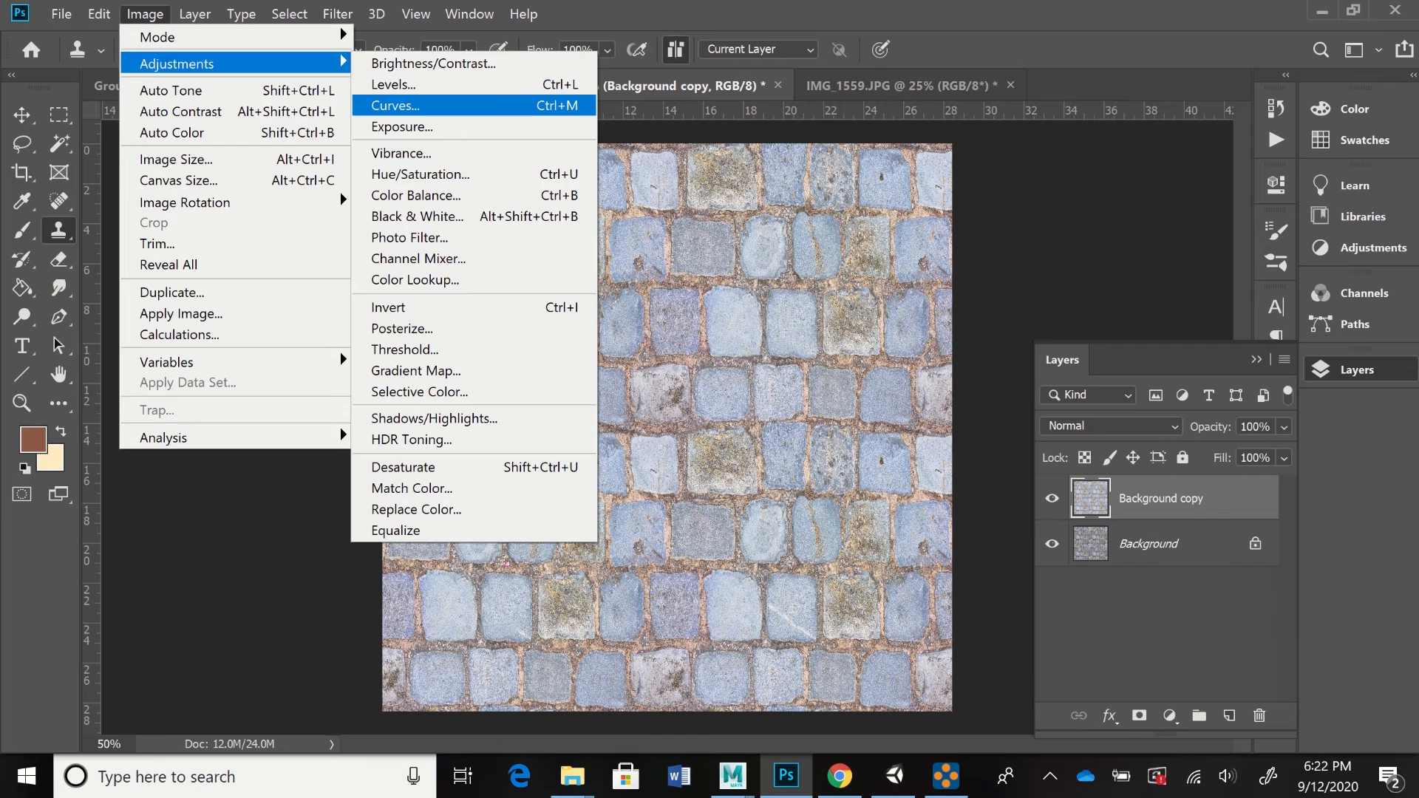
mouse_move(289, 14)
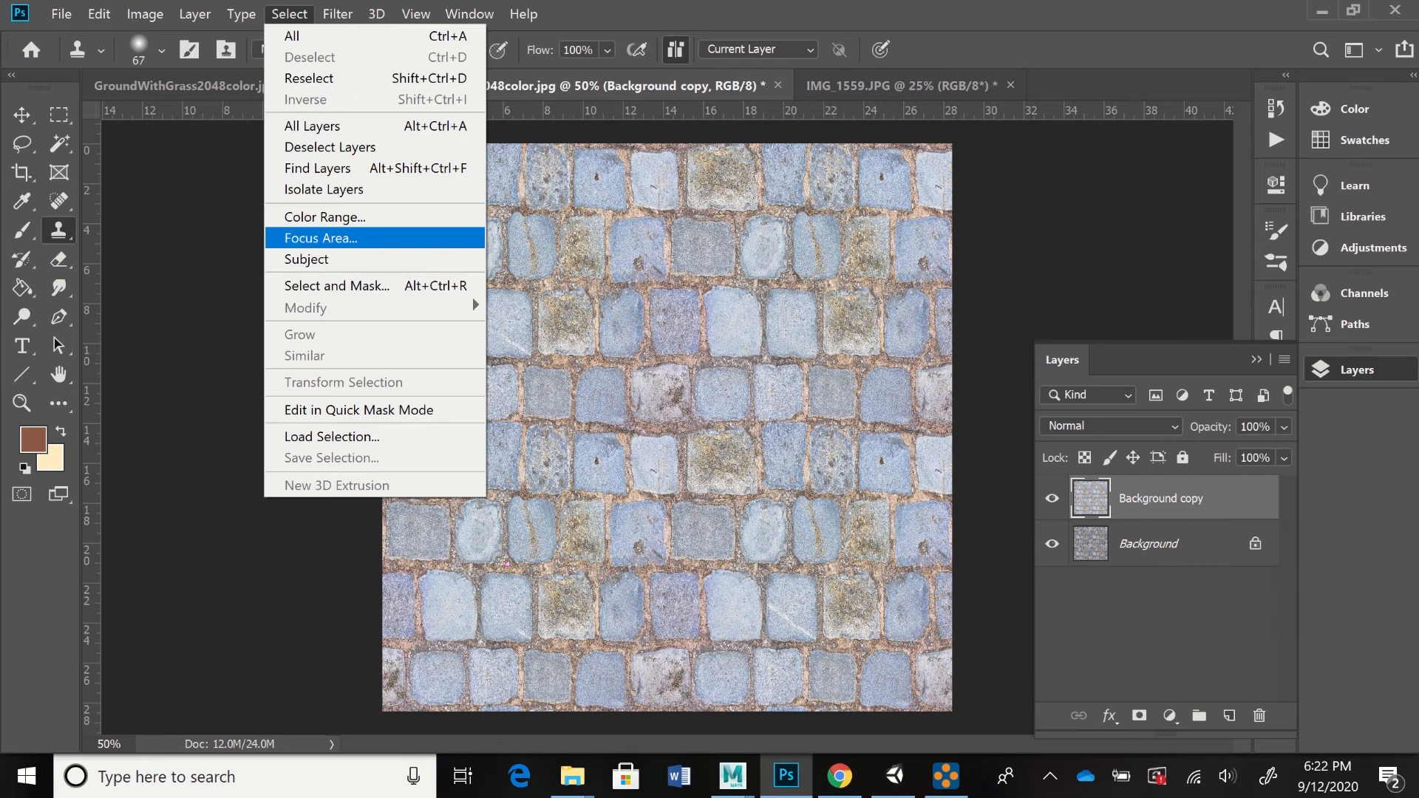
left_click(325, 217)
left_click(611, 195)
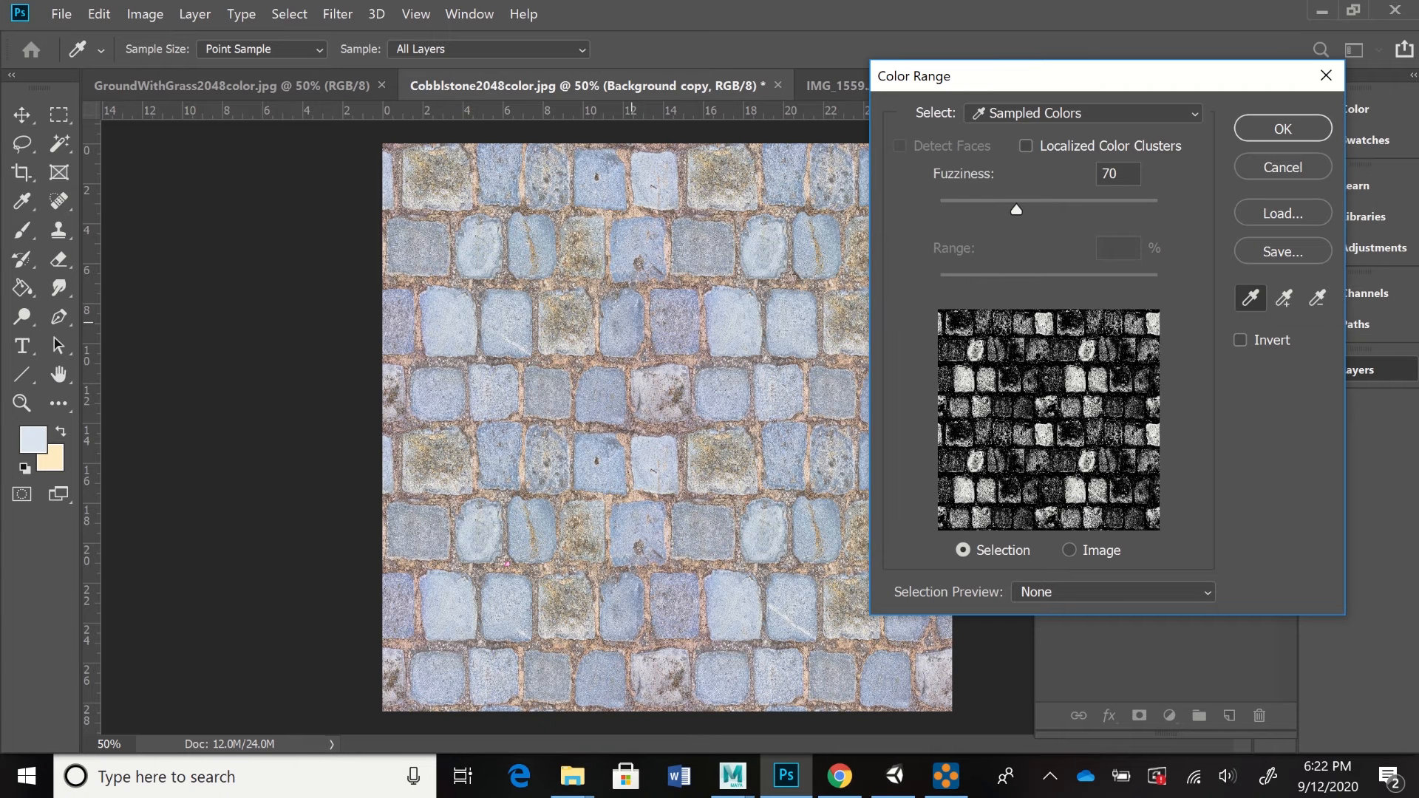
left_click(631, 323)
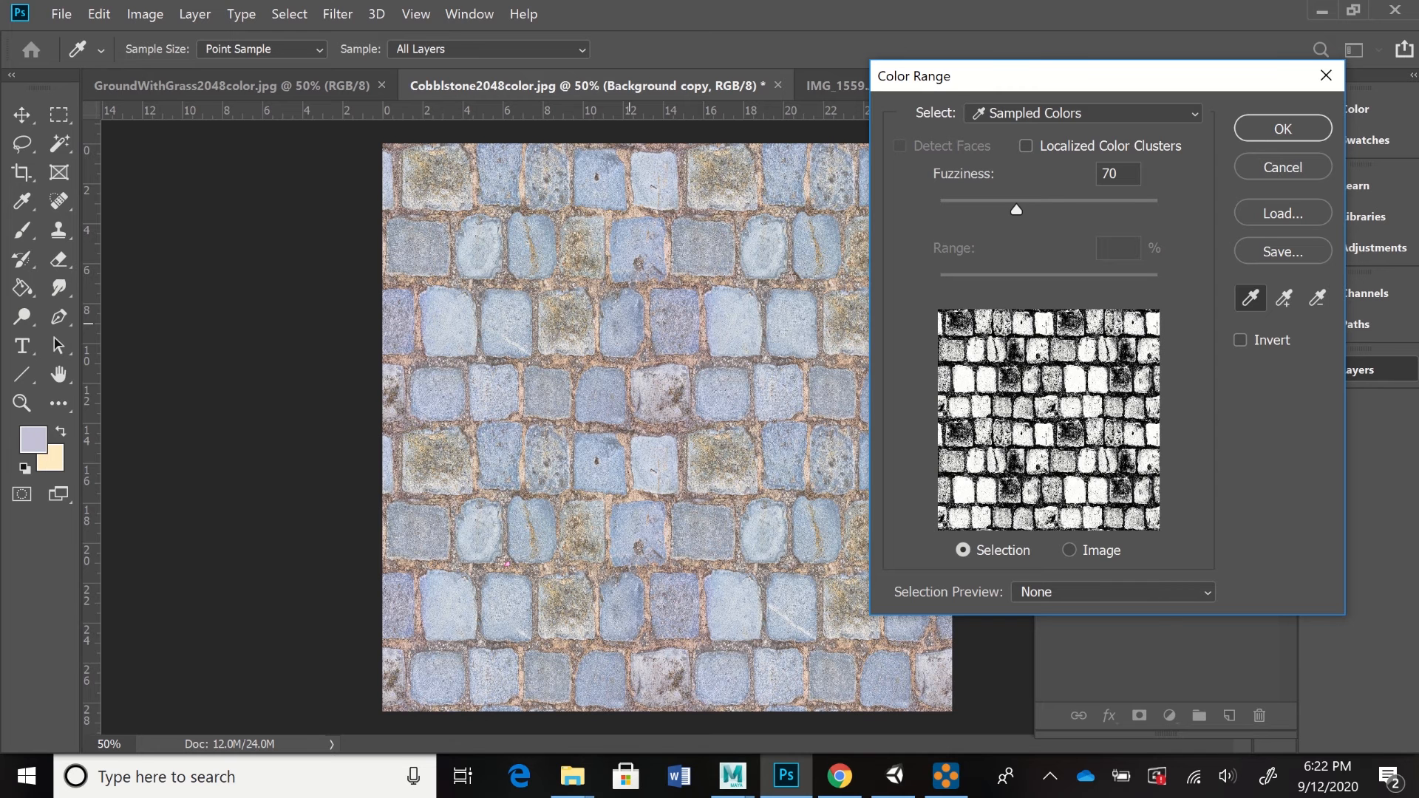
left_click_drag(1016, 210, 997, 210)
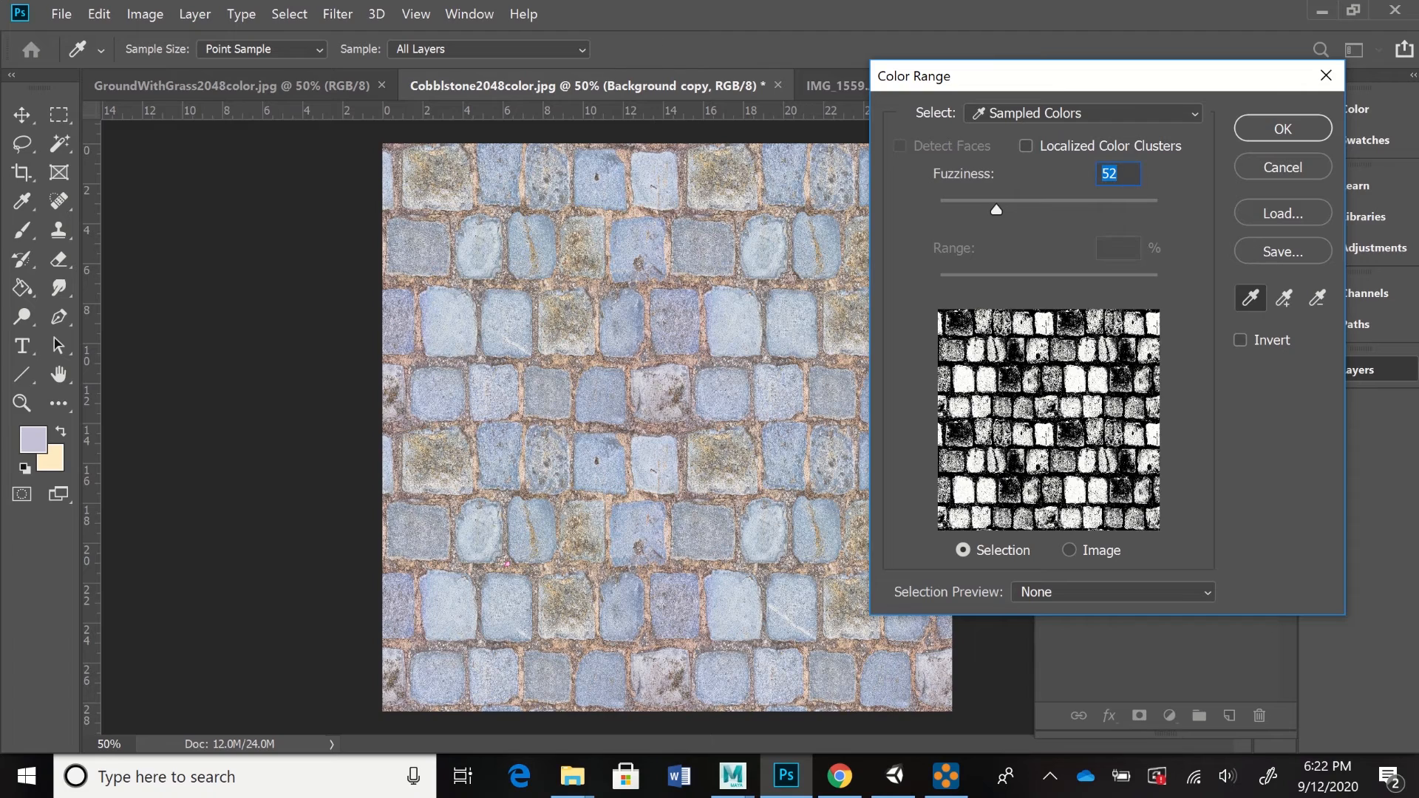
key("Return")
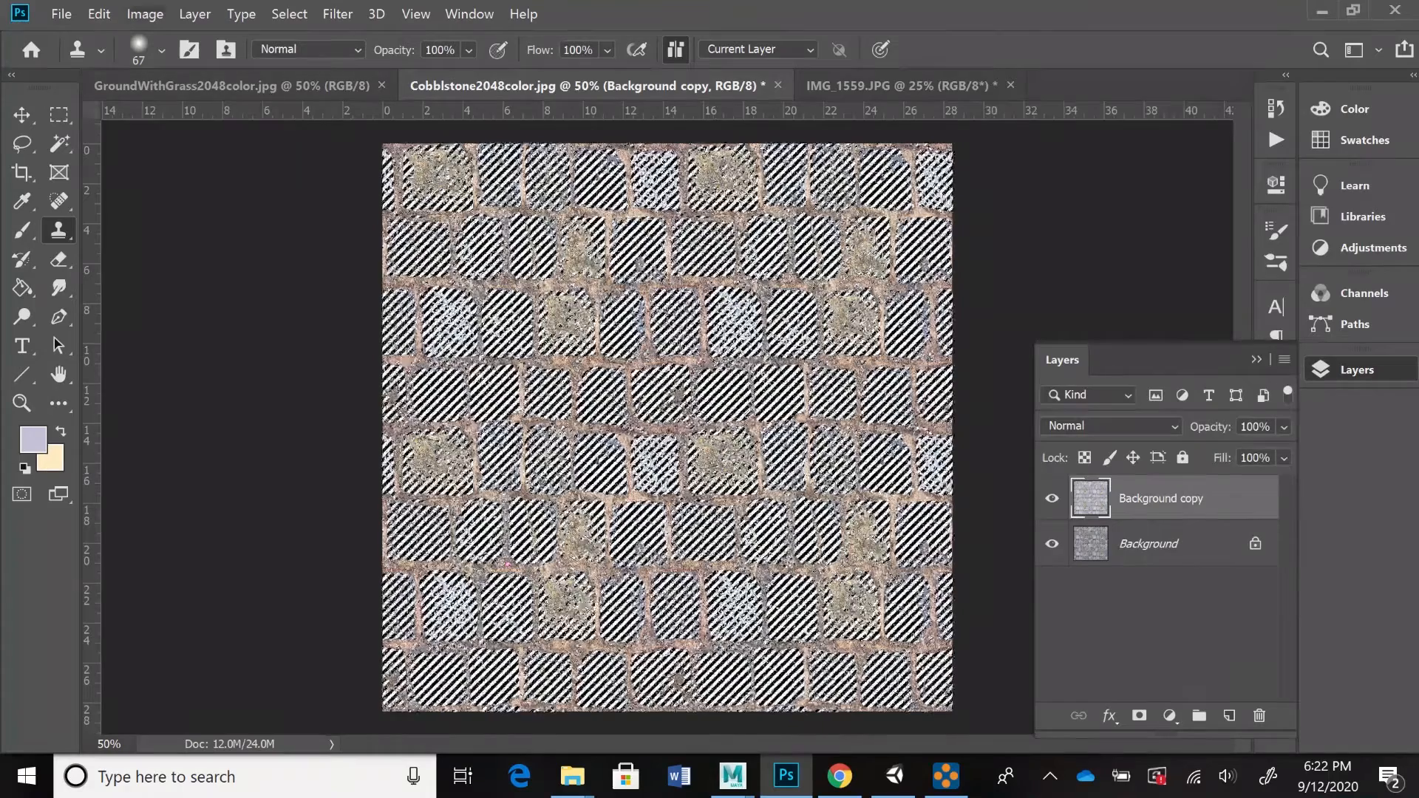
- Lighten the selected stones further with a Hue/Saturation adjustment, setting the lightness to +28
left_click(144, 14)
mouse_move(177, 64)
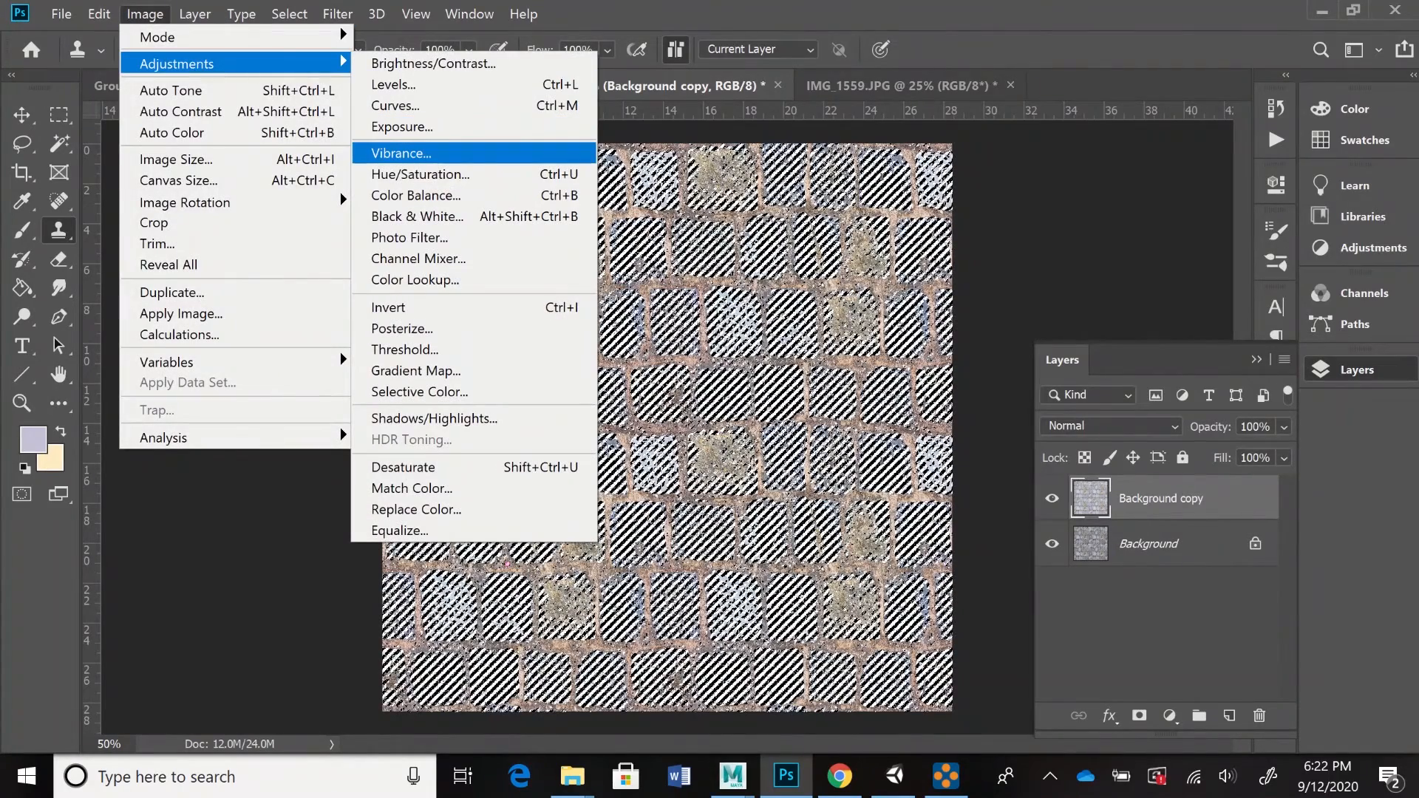
left_click(420, 175)
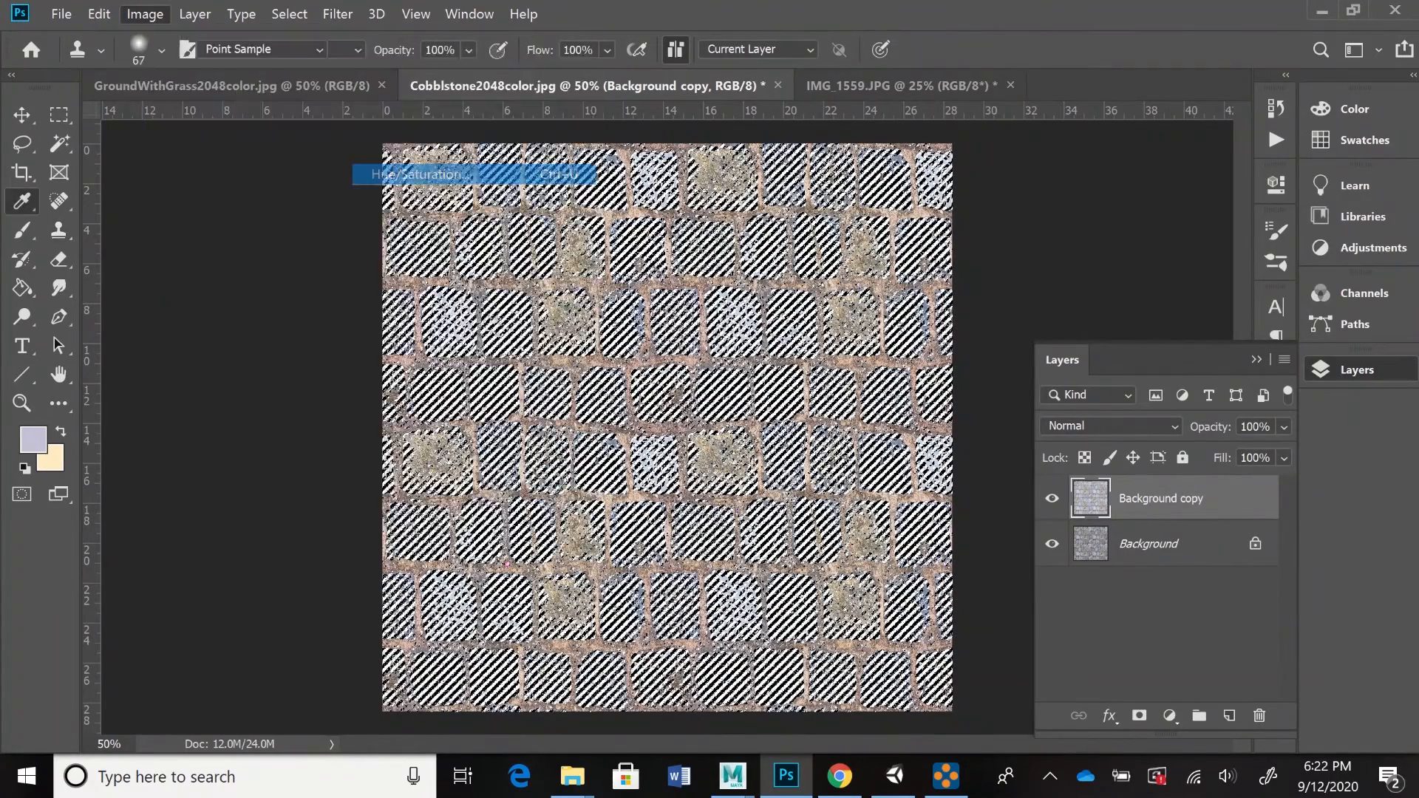
left_click_drag(258, 388, 282, 388)
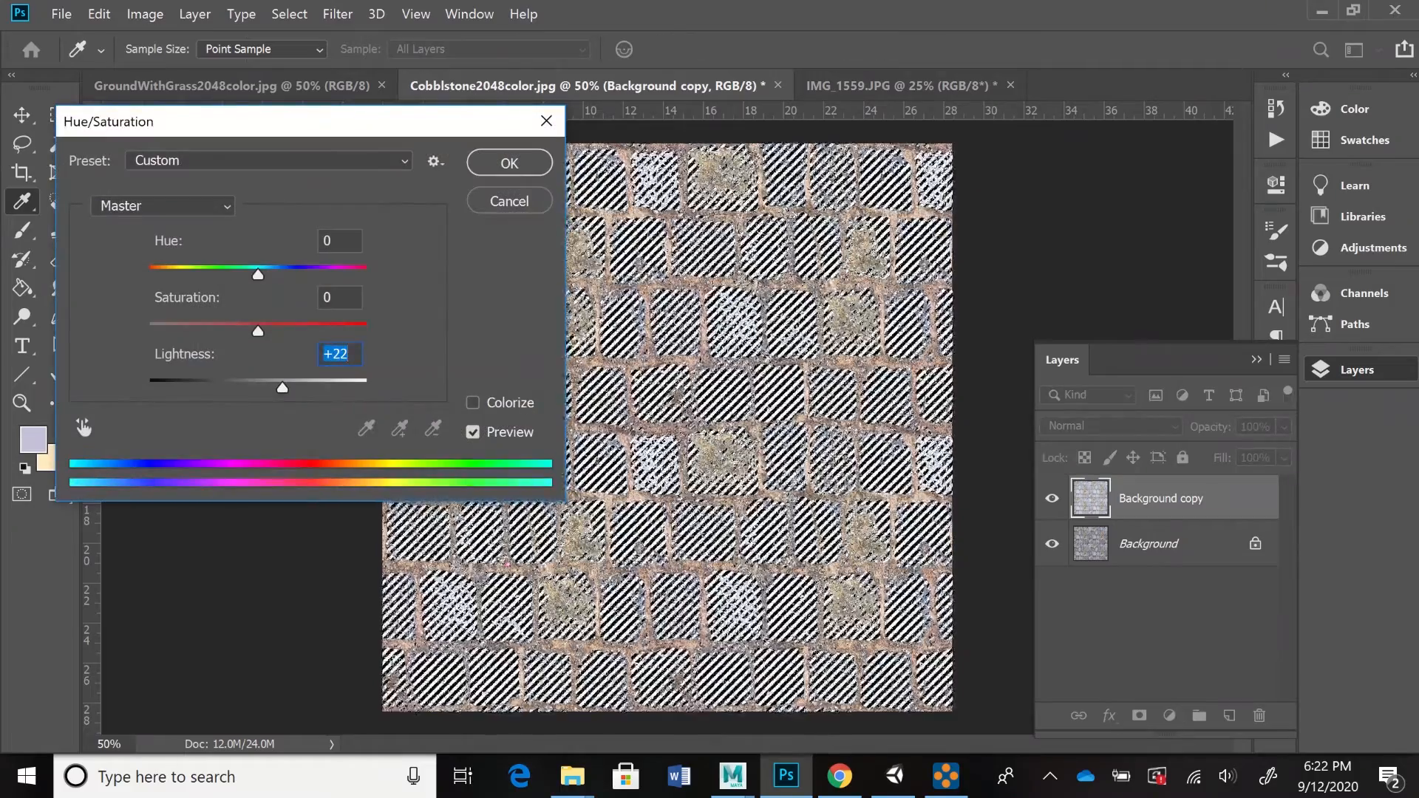
left_click_drag(282, 389, 288, 388)
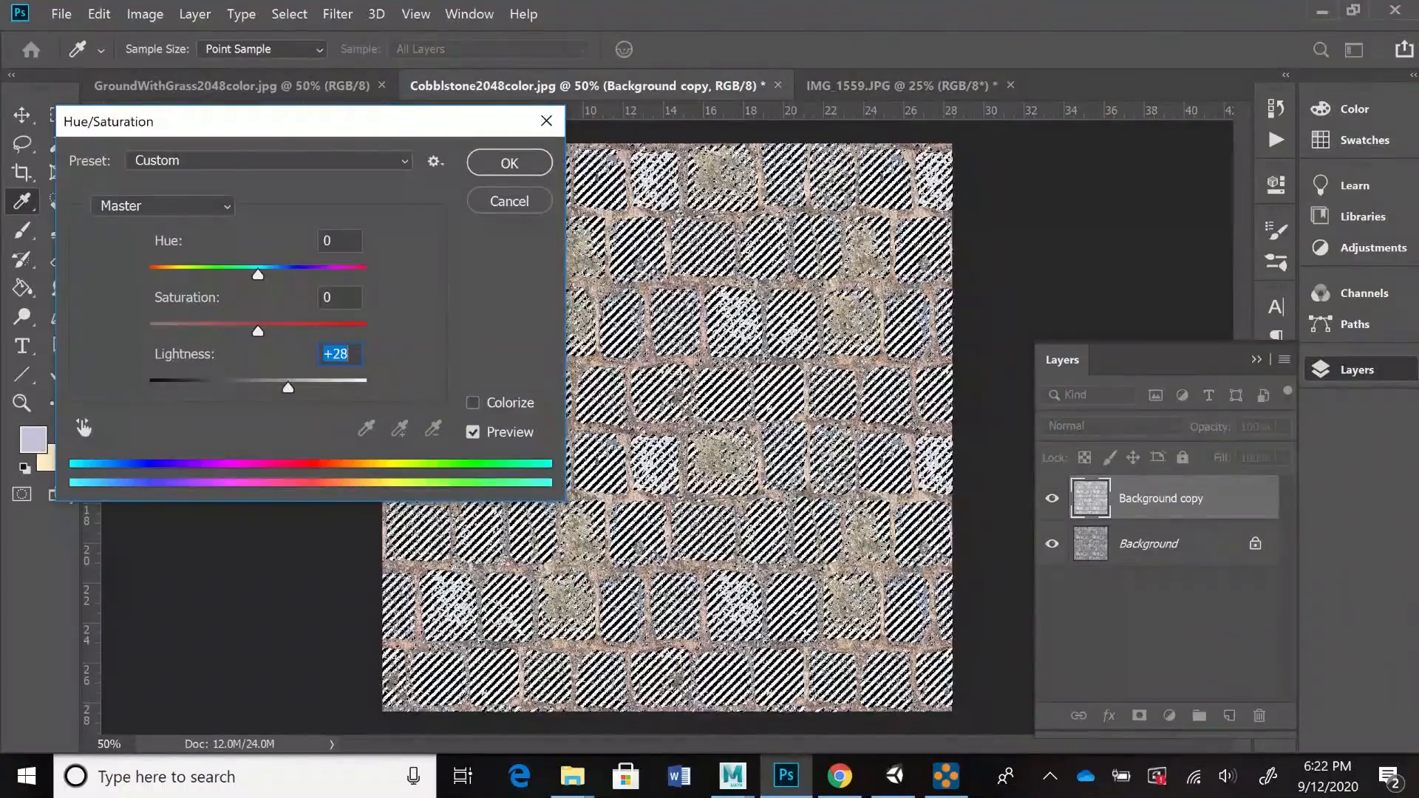
key("Return")
key("s")
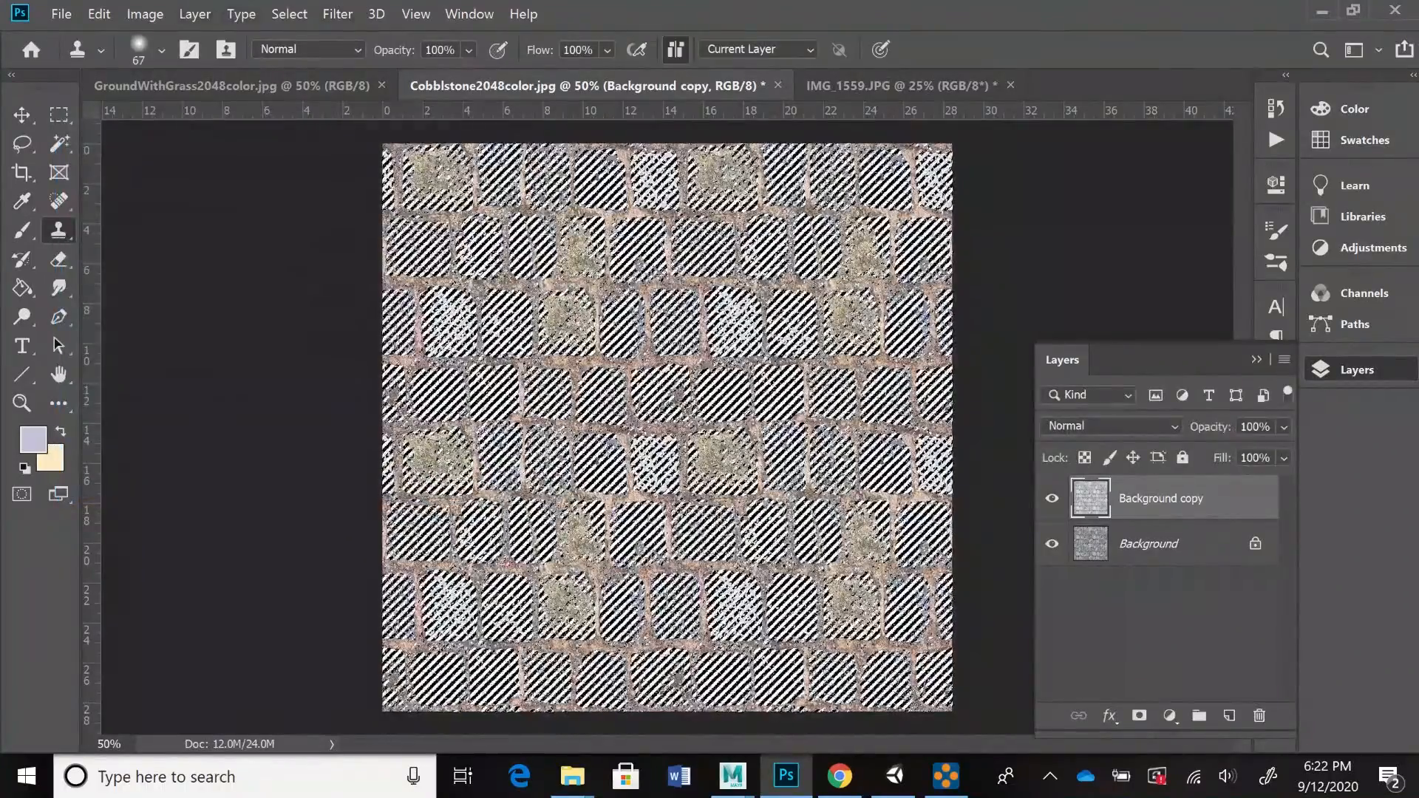
- Invert the selection, darken those areas with a Hue/Saturation lightness of -43, and clear the selection
left_click(145, 14)
mouse_move(177, 65)
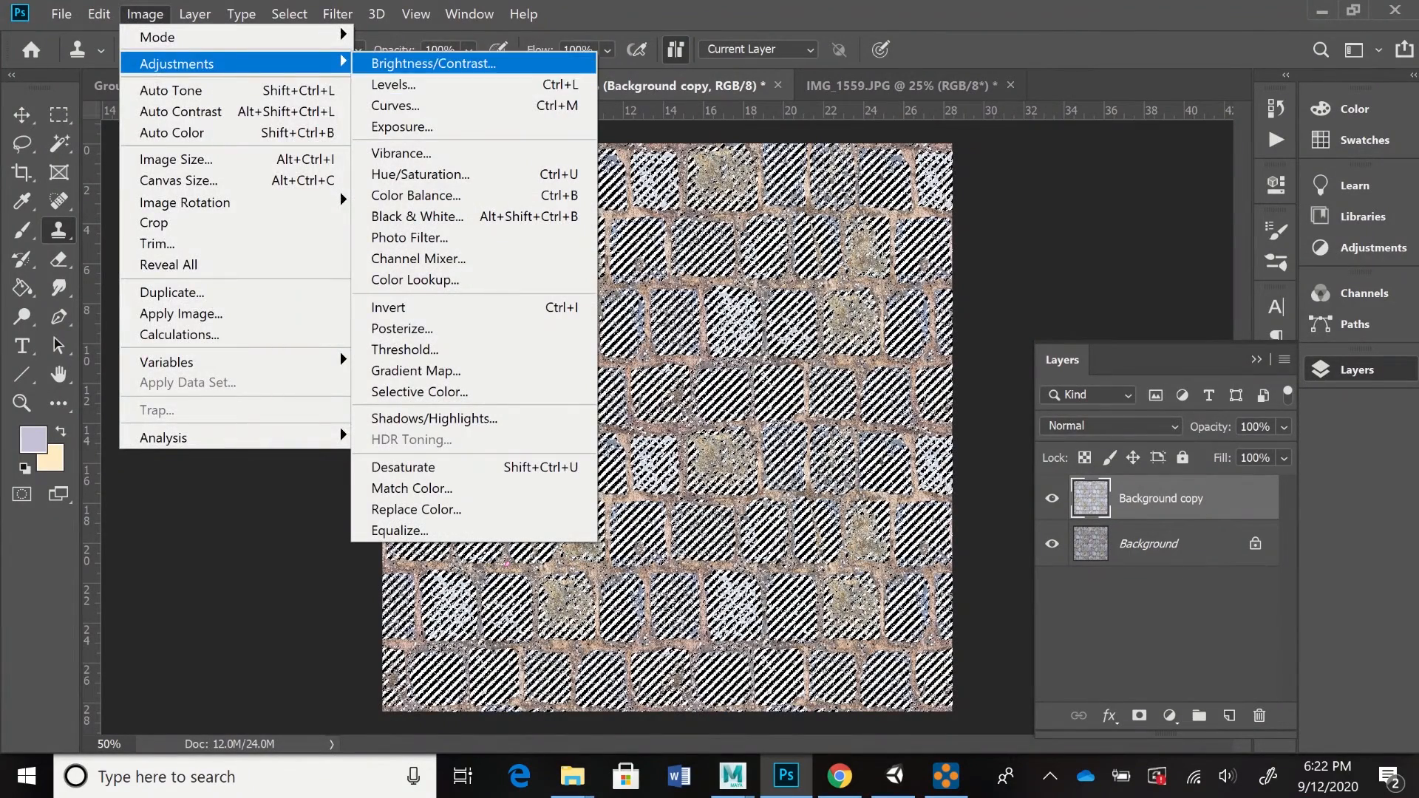
mouse_move(289, 14)
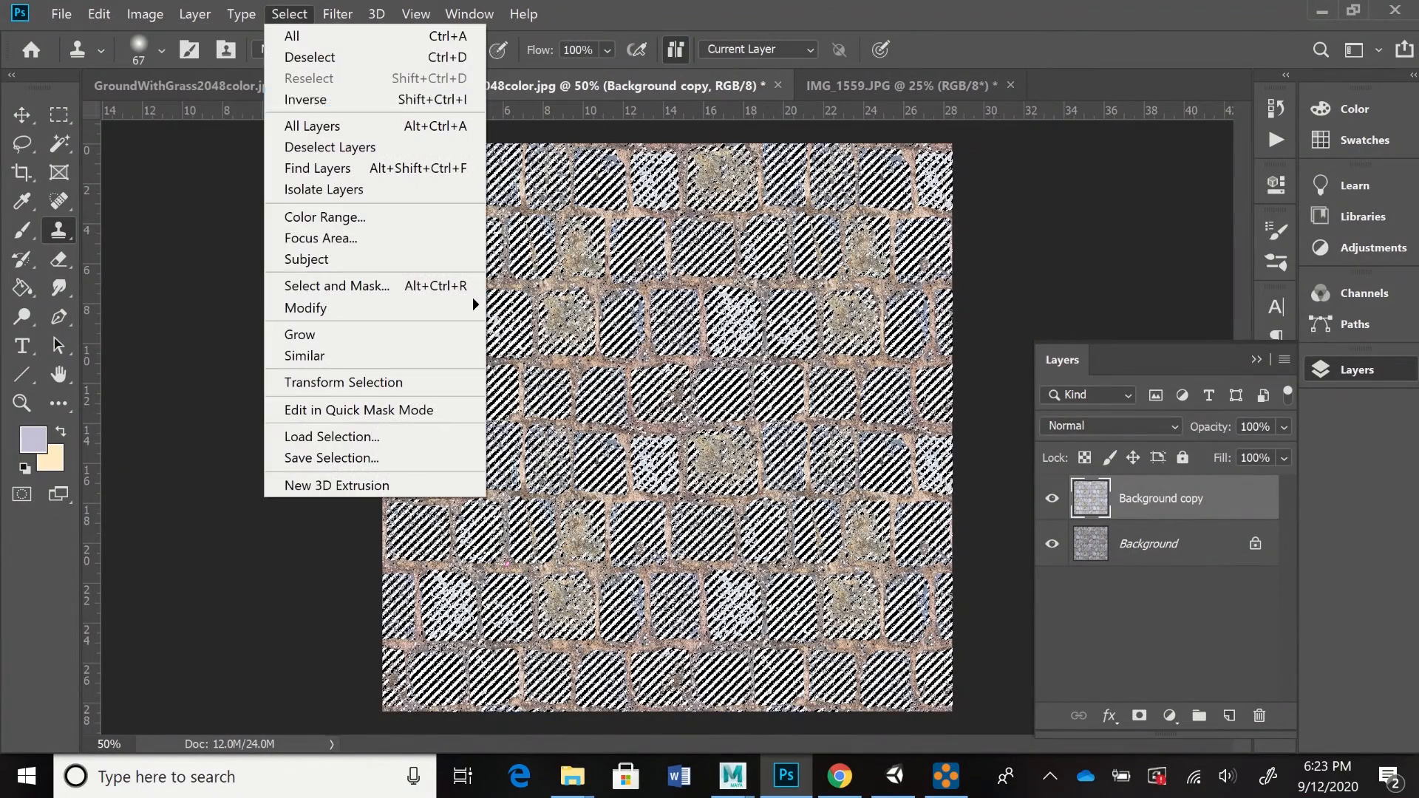
left_click(306, 100)
left_click(144, 14)
mouse_move(178, 64)
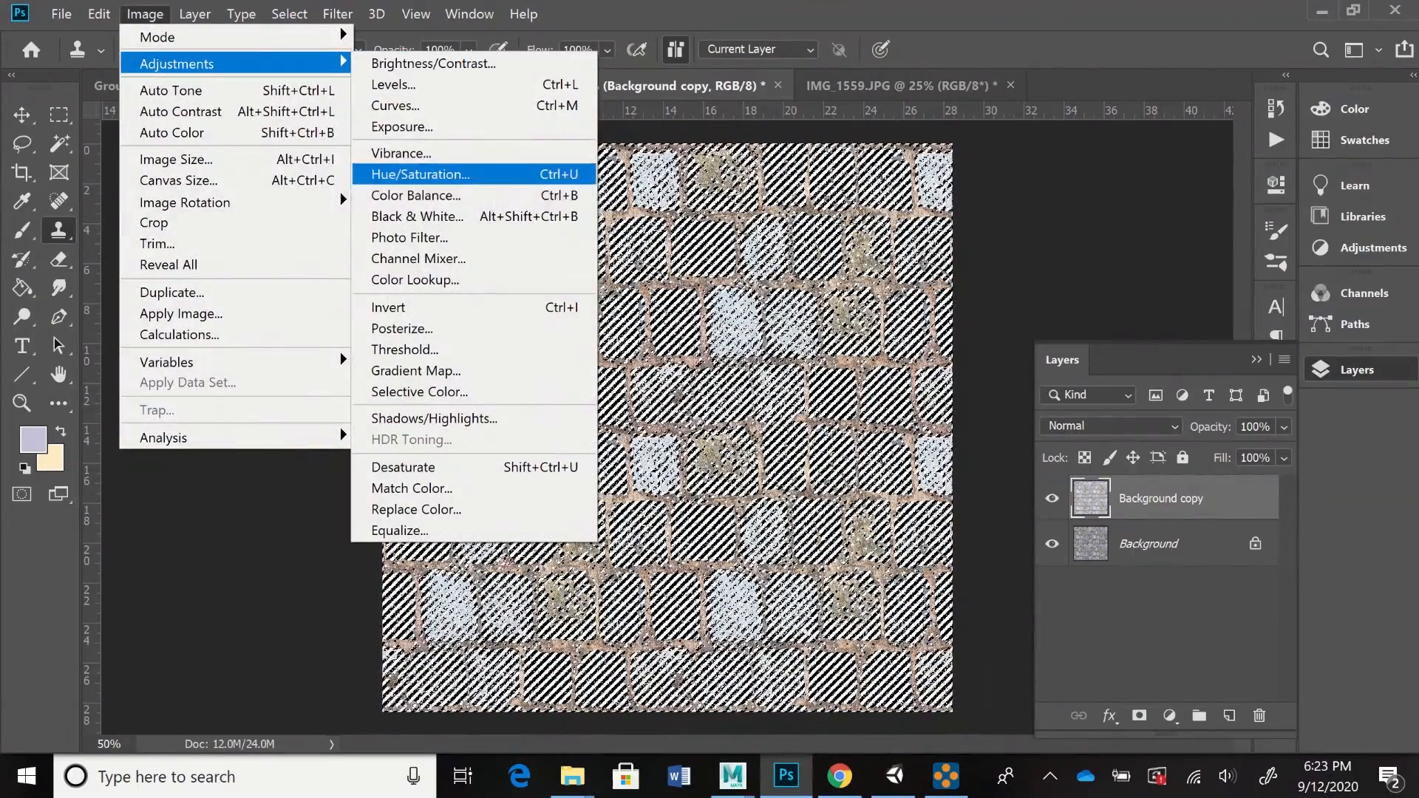
left_click(421, 174)
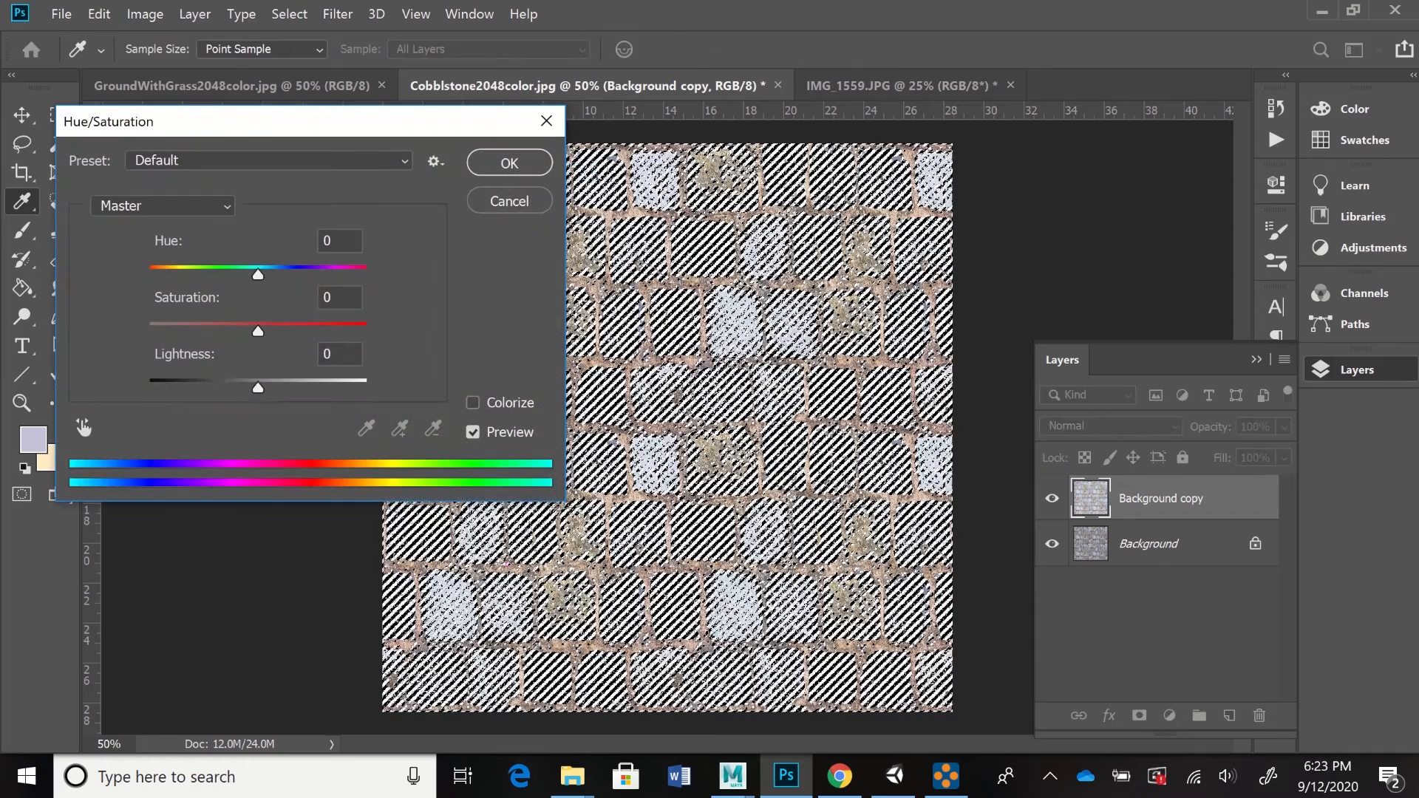
left_click_drag(258, 388, 211, 388)
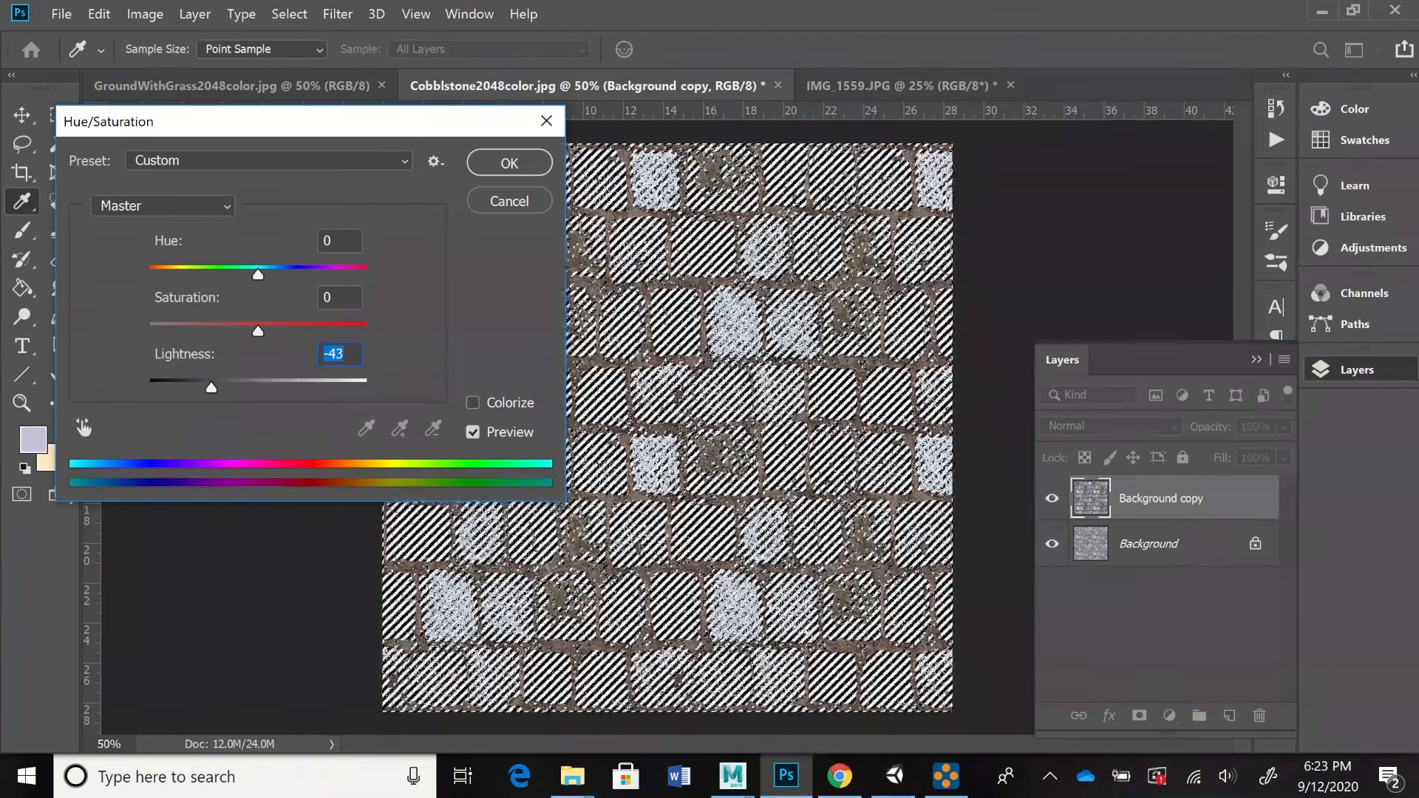
left_click(509, 163)
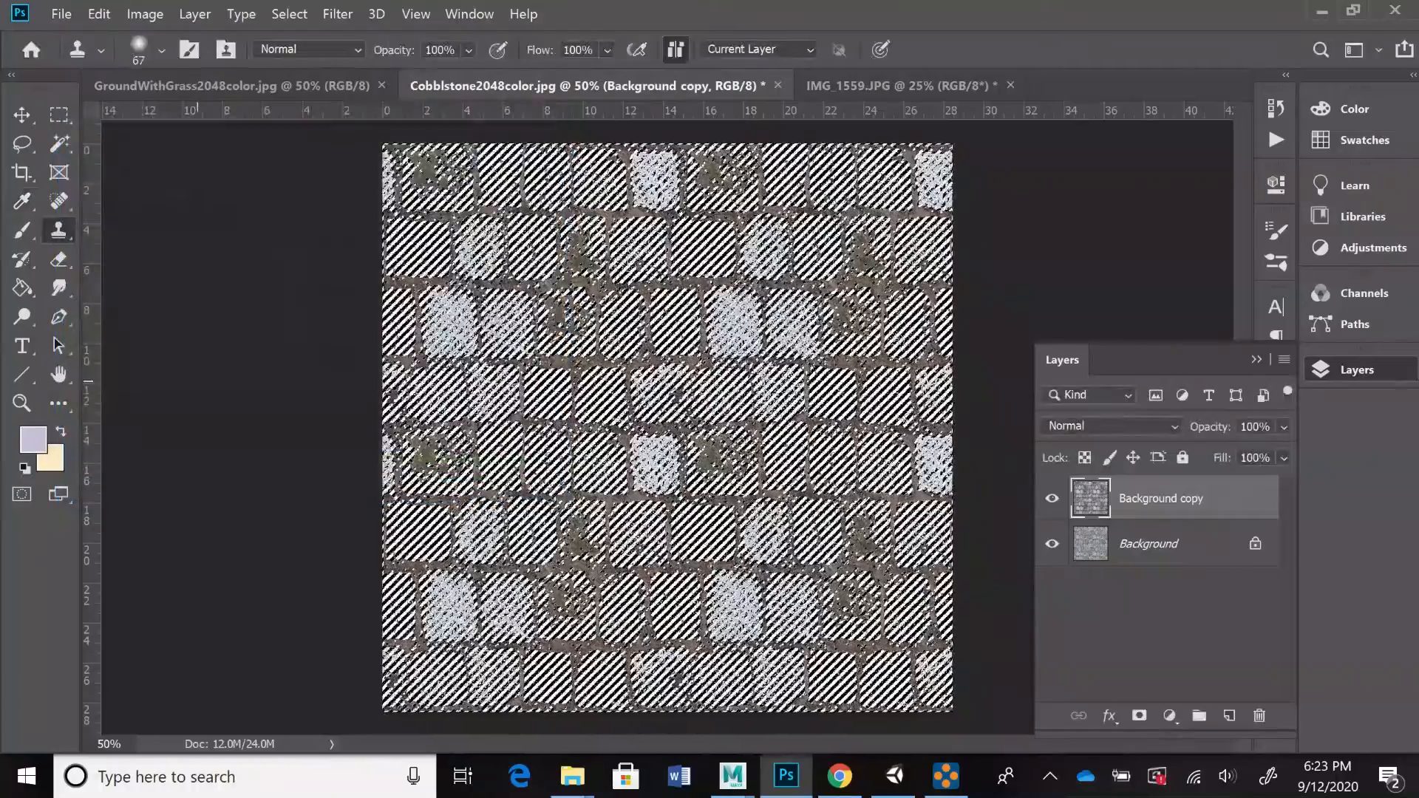
left_click(288, 14)
left_click(300, 54)
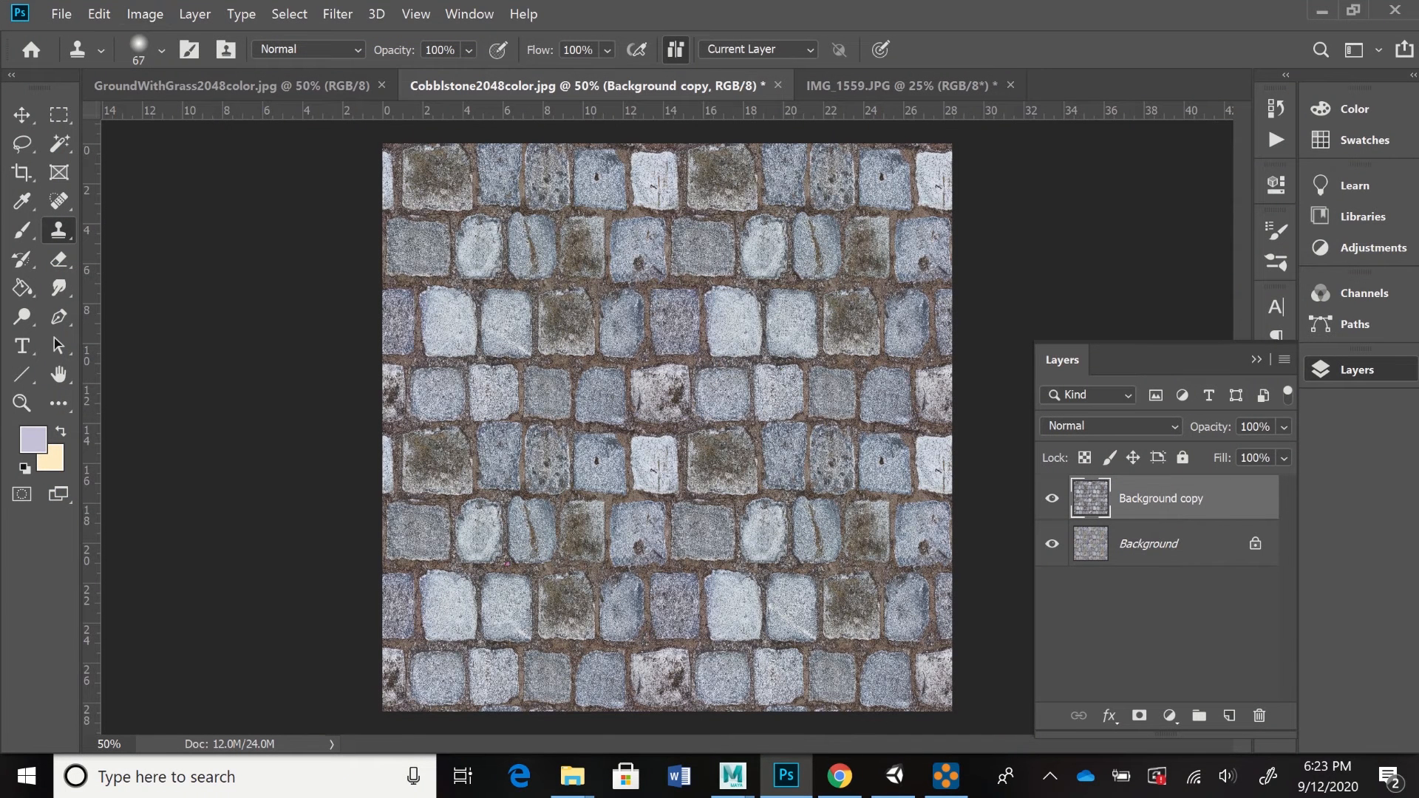
- Increase the duplicate layer's contrast to 44 with a Brightness/Contrast adjustment, comparing it with the unadjusted preview
left_click(145, 15)
mouse_move(177, 64)
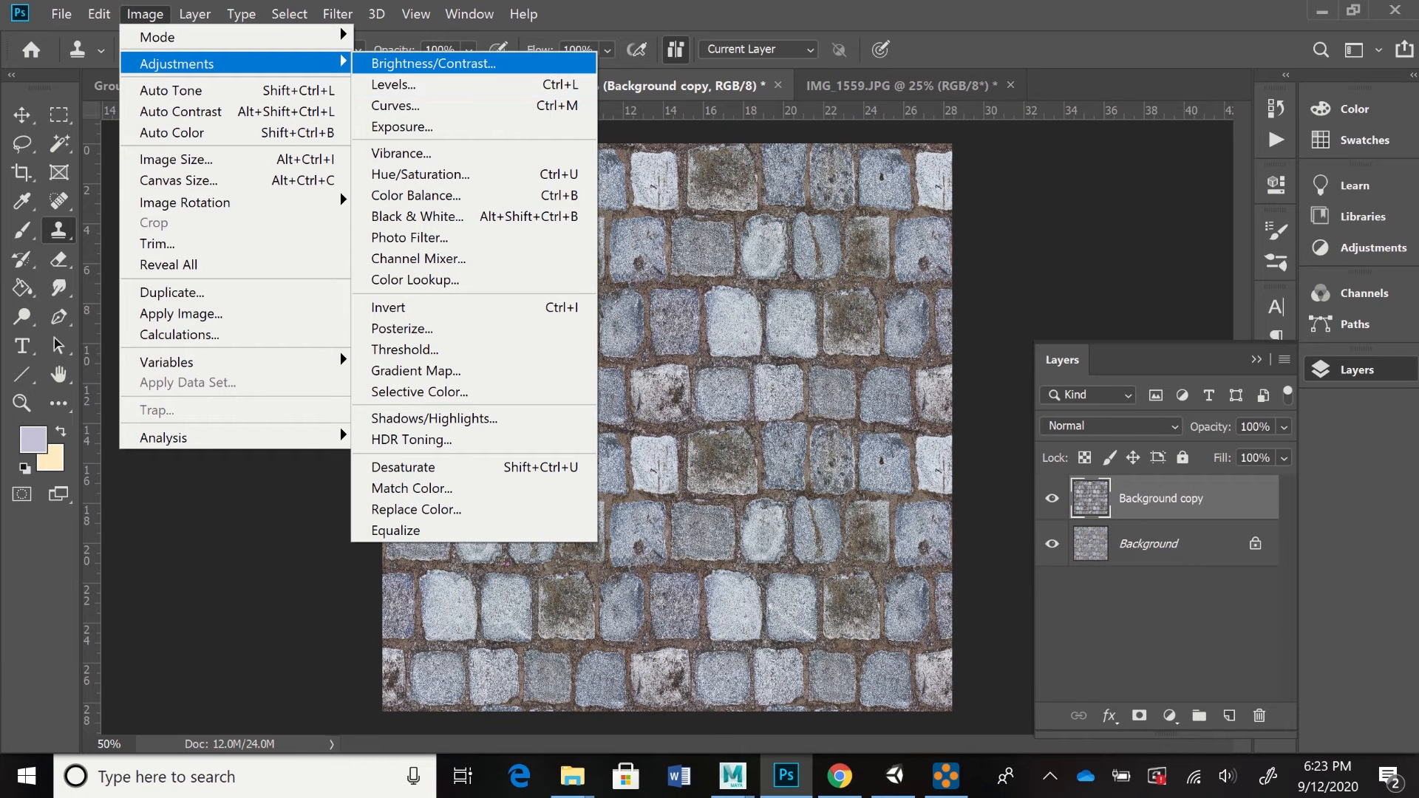
left_click(433, 63)
left_click_drag(1181, 229, 1228, 230)
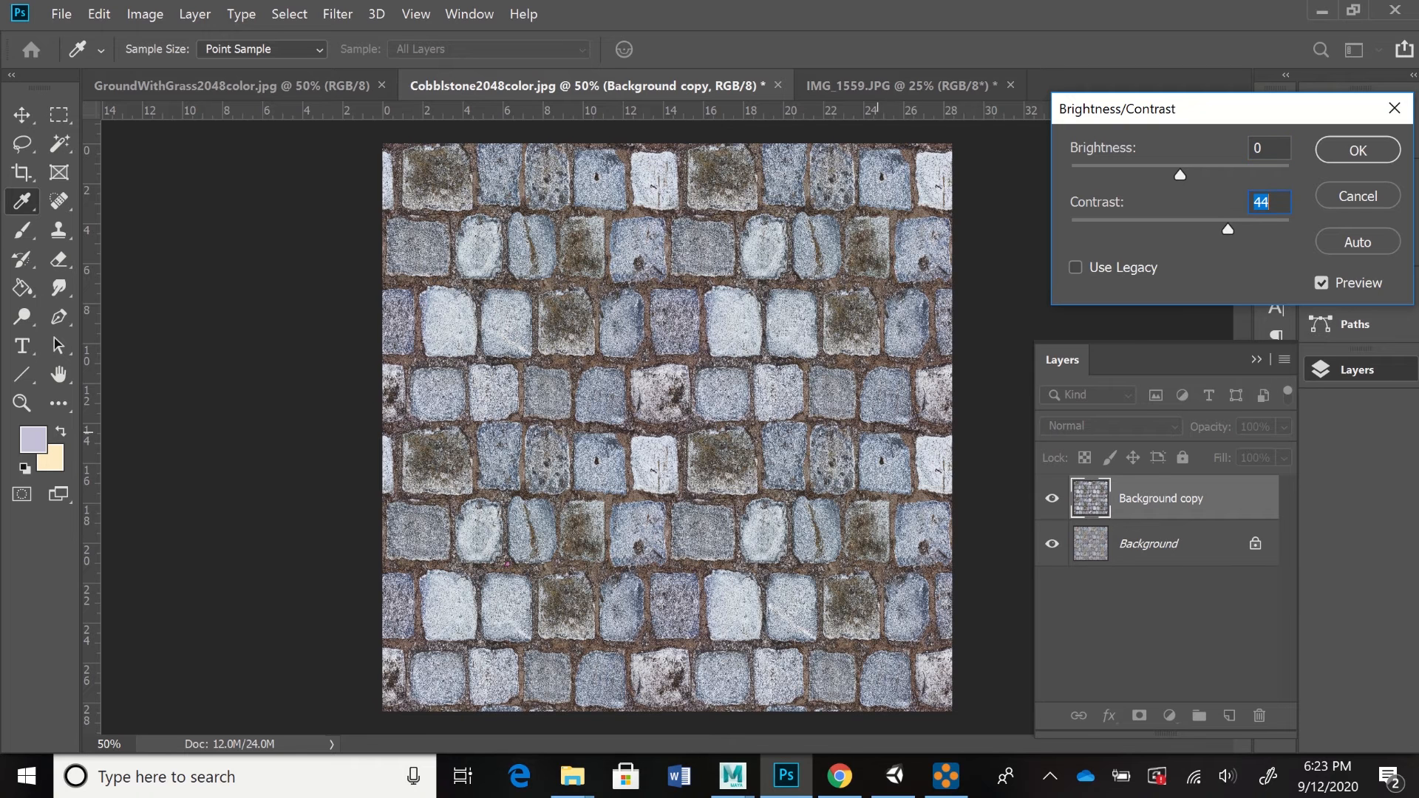
left_click(1320, 283)
left_click(1321, 283)
key("Return")
key("s")
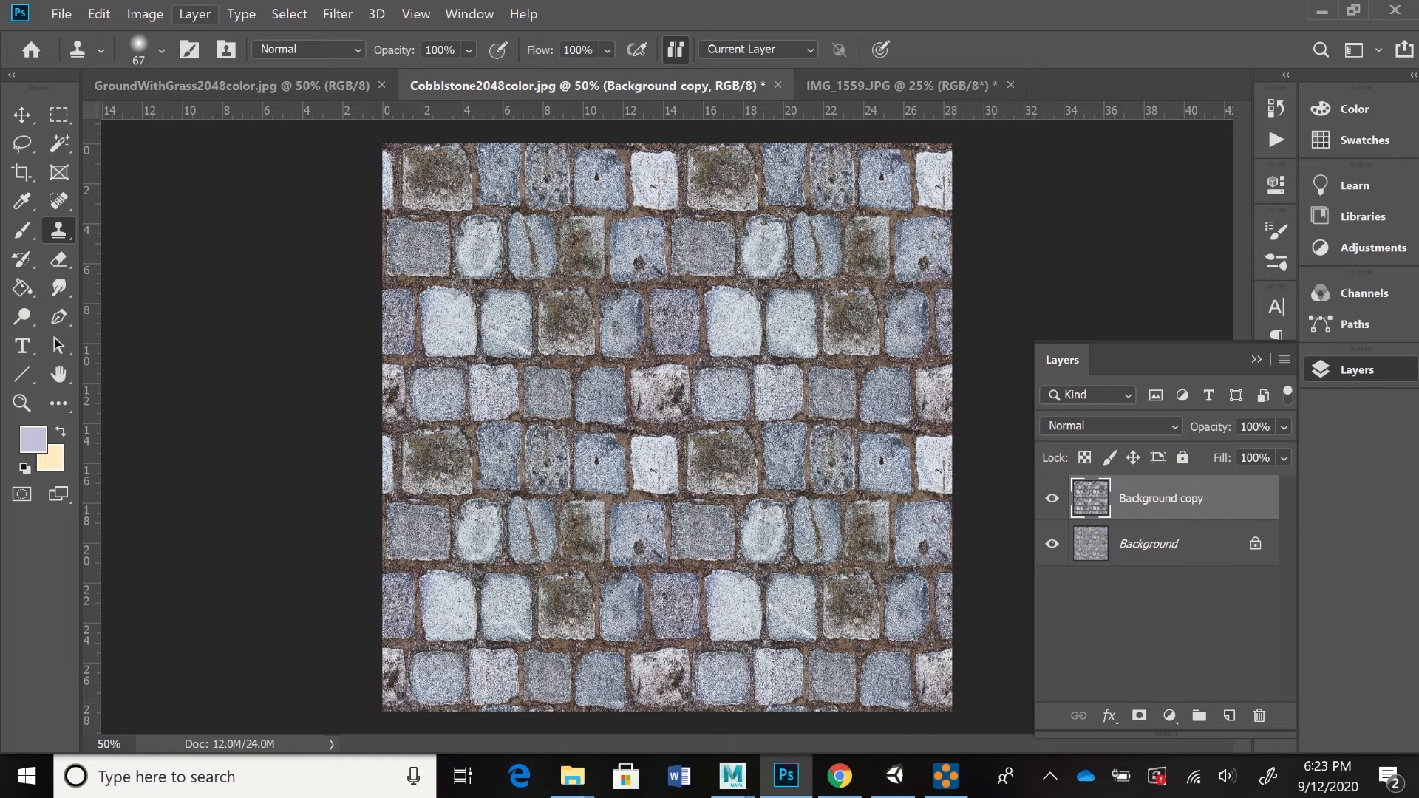
- Compare the adjusted duplicate layer with the original background by repeatedly hiding and showing the duplicate
left_click(1052, 498)
left_click(1052, 499)
left_click(1052, 498)
left_click(1051, 499)
left_click(1052, 498)
left_click(1051, 498)
left_click(1051, 498)
left_click(1051, 498)
- Convert the cobblestone image to grayscale without flattening its layers, discarding the color information
left_click(145, 13)
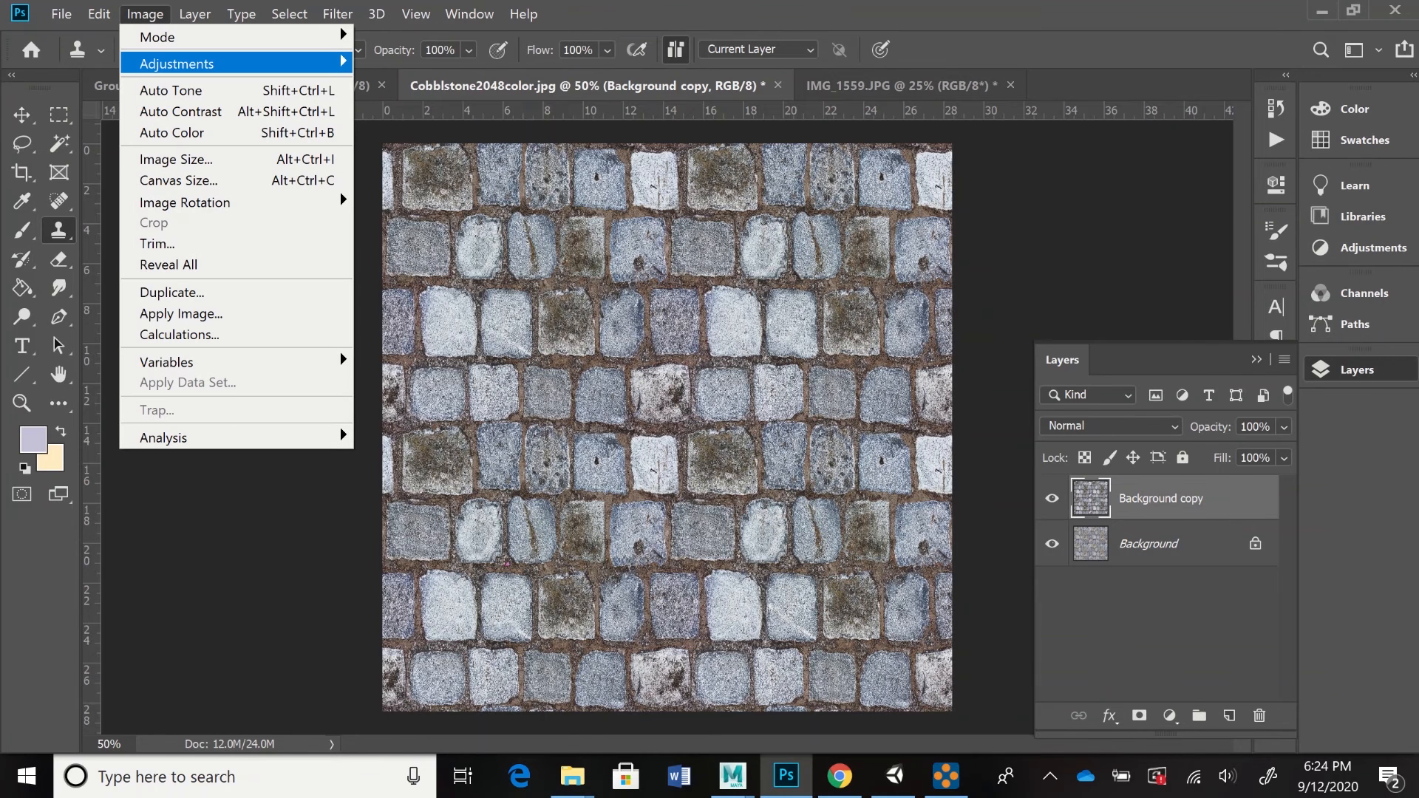
mouse_move(221, 64)
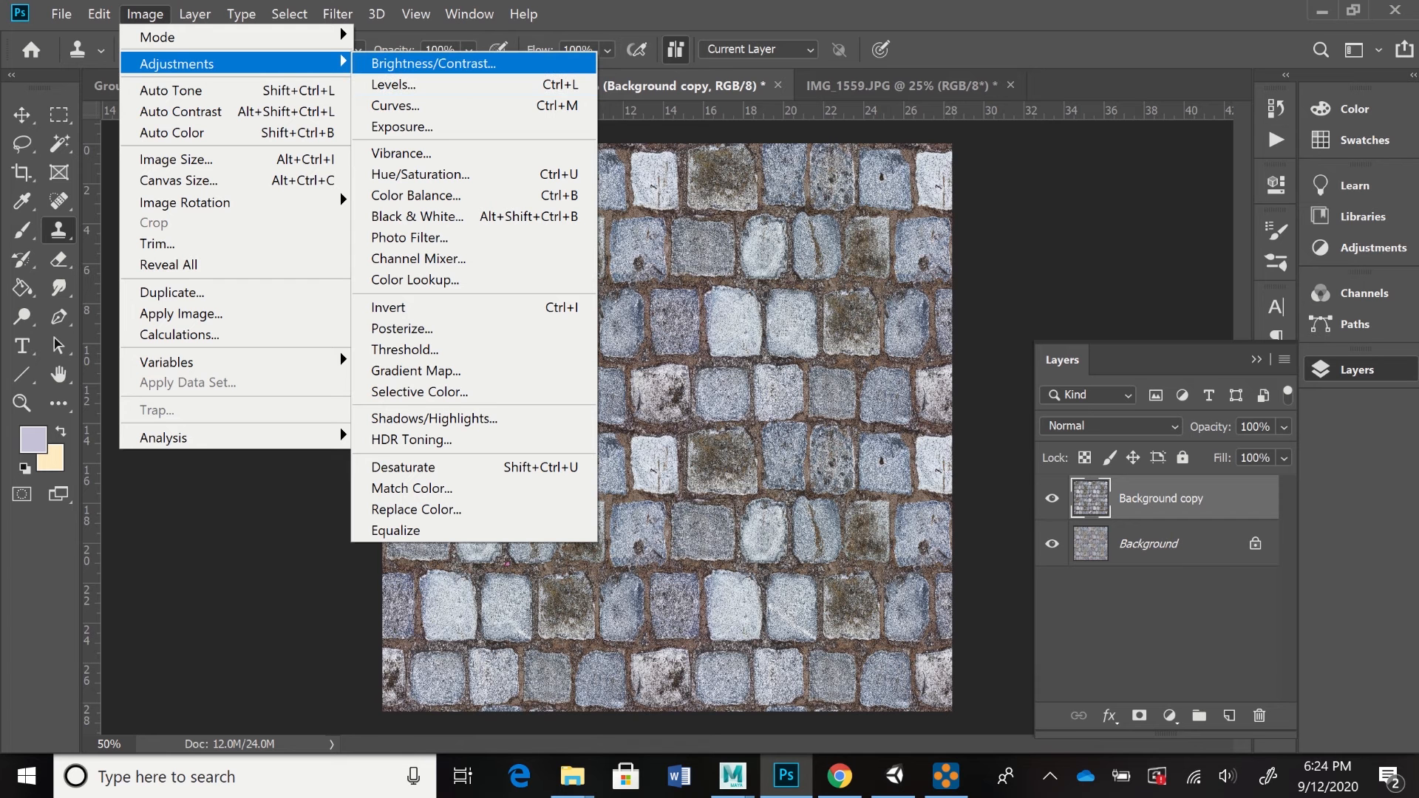
mouse_move(222, 37)
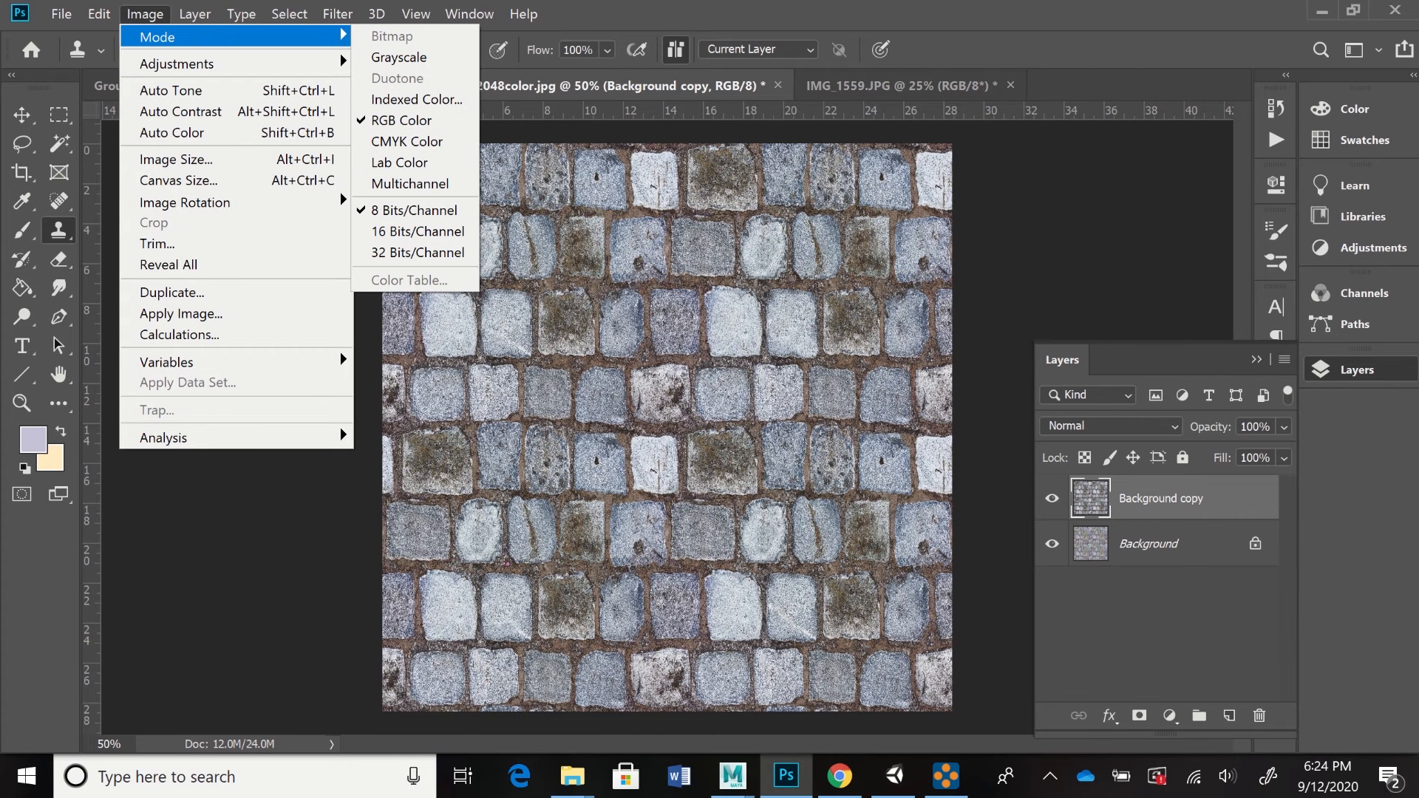
left_click(399, 57)
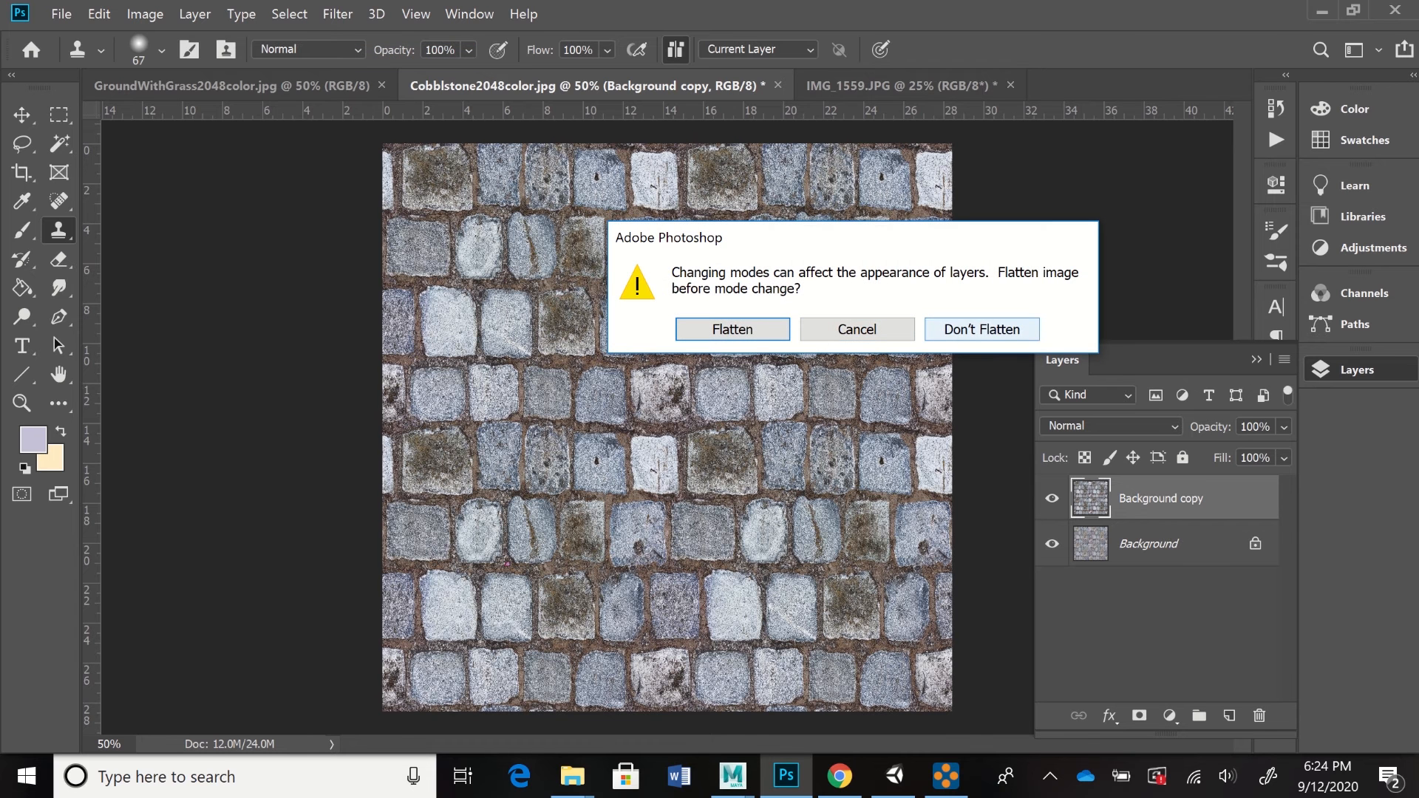
left_click(981, 329)
left_click(719, 362)
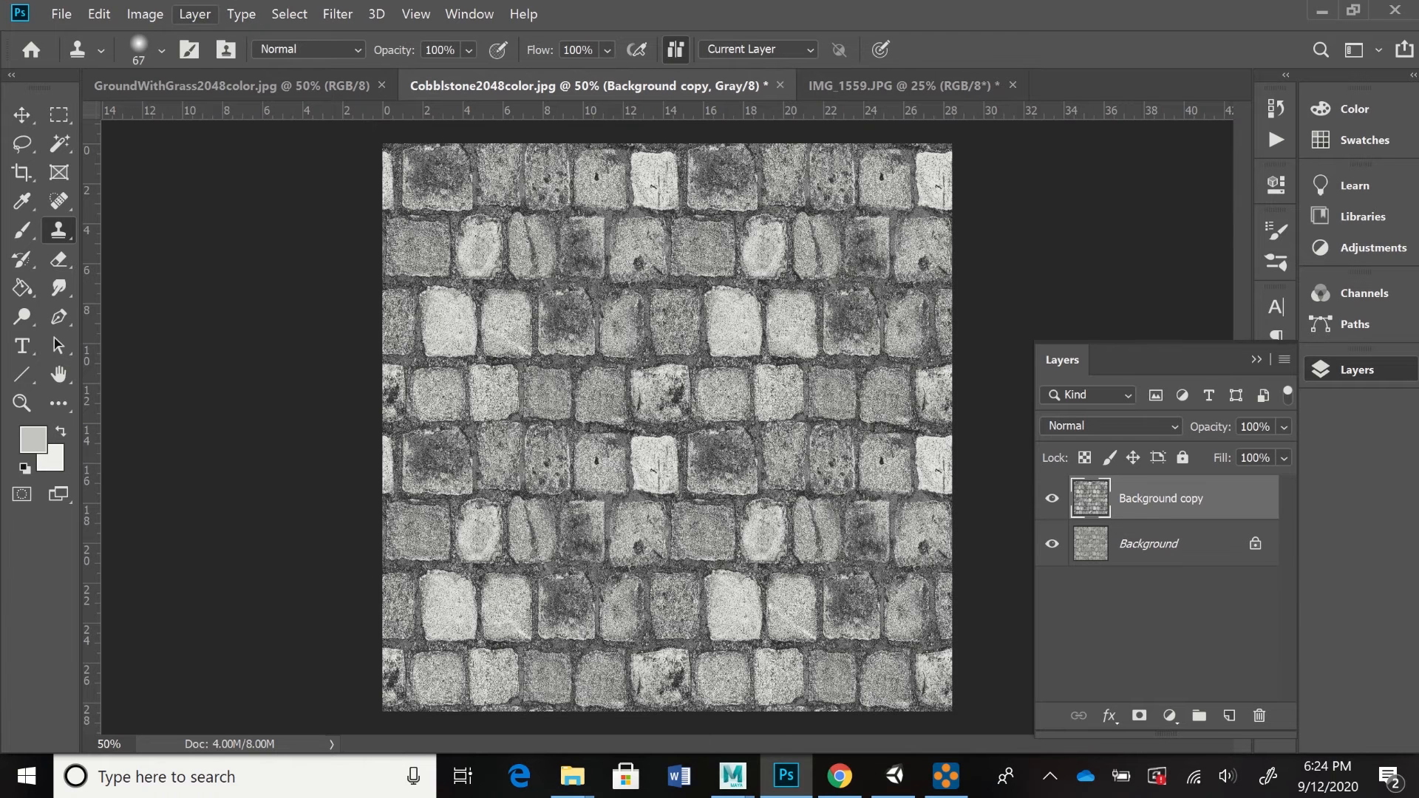
- Adjust the grayscale layer's Levels with input values of 6, 0.96 and 248
left_click(145, 14)
mouse_move(177, 64)
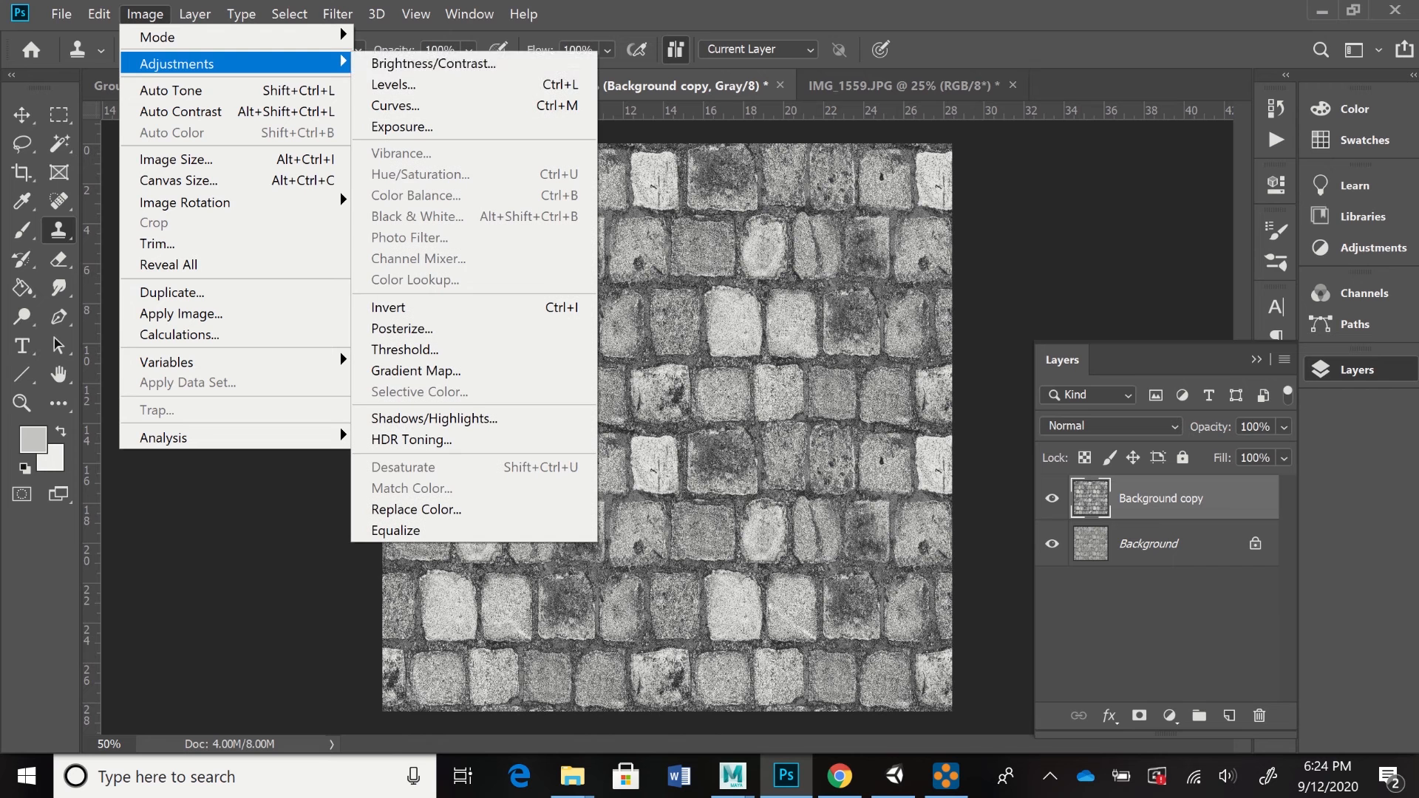
left_click(399, 84)
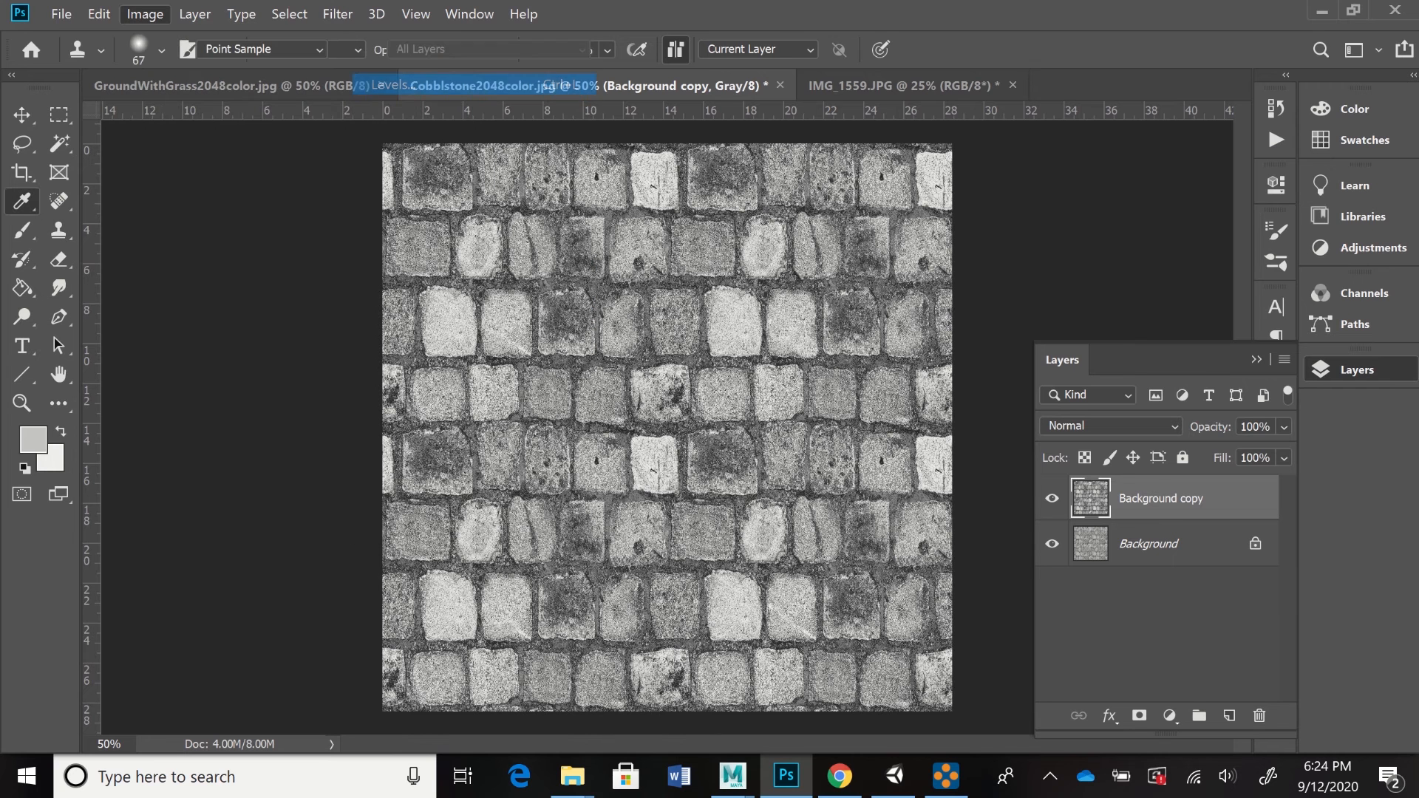
left_click_drag(961, 100, 1242, 55)
mouse_move(1252, 303)
left_mouse_down()
mouse_move(1227, 303)
mouse_move(1244, 303)
left_mouse_up()
left_click_drag(972, 303, 978, 303)
left_click(977, 303)
left_click_drag(1111, 303, 1115, 303)
key("Tab")
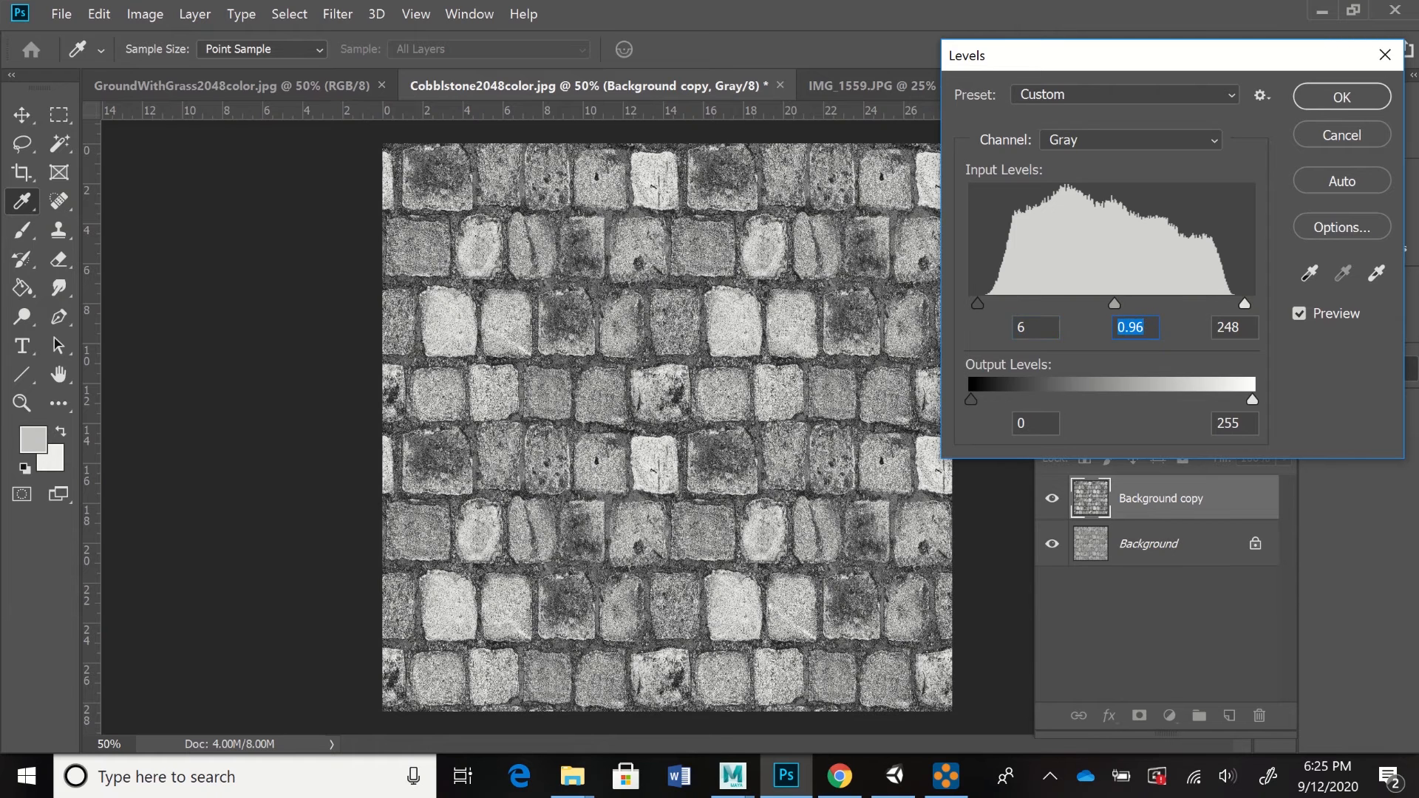
key("Return")
key("s")
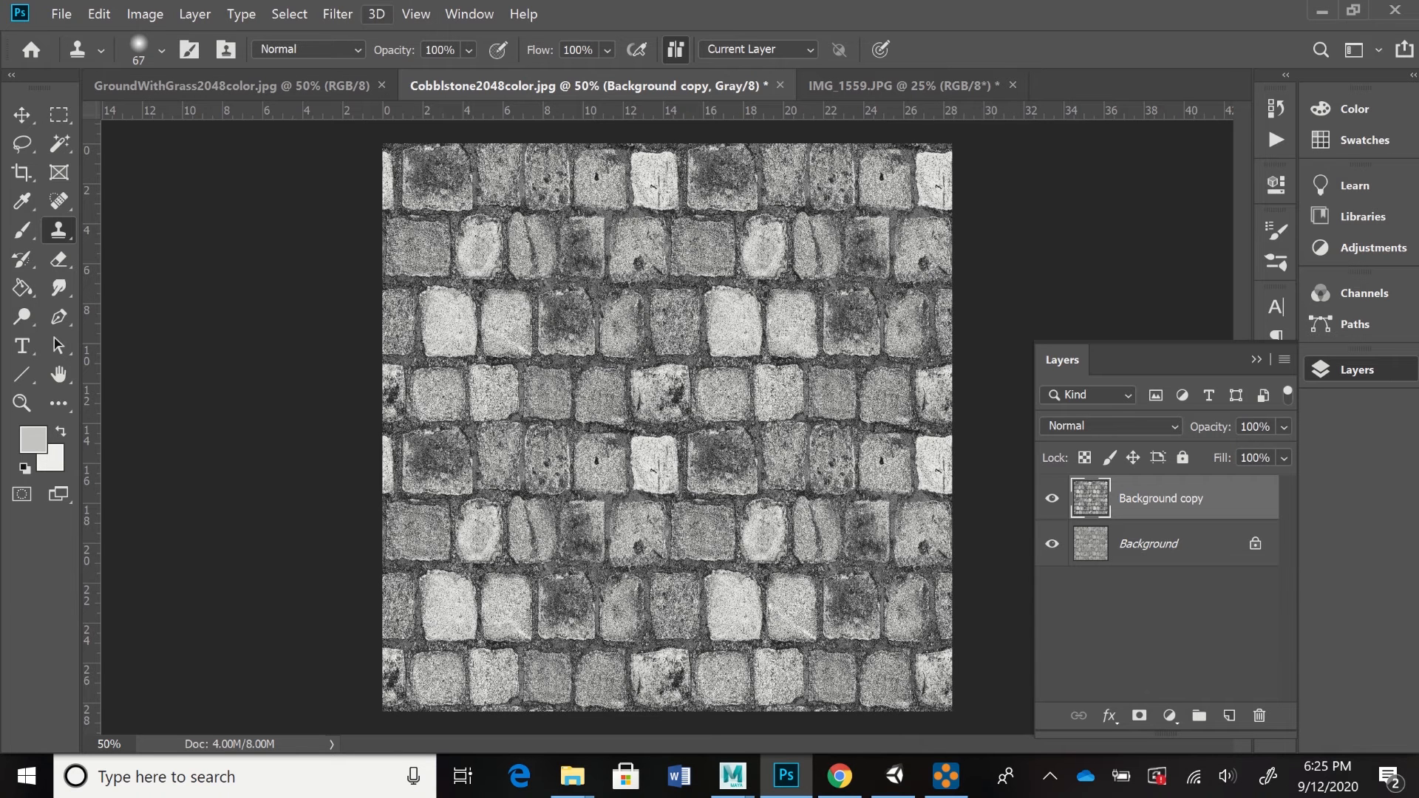
- Start the Generate Bump Map filter on the duplicate layer and set the low contrast detail to 13%, inspecting the sphere preview
left_click(337, 14)
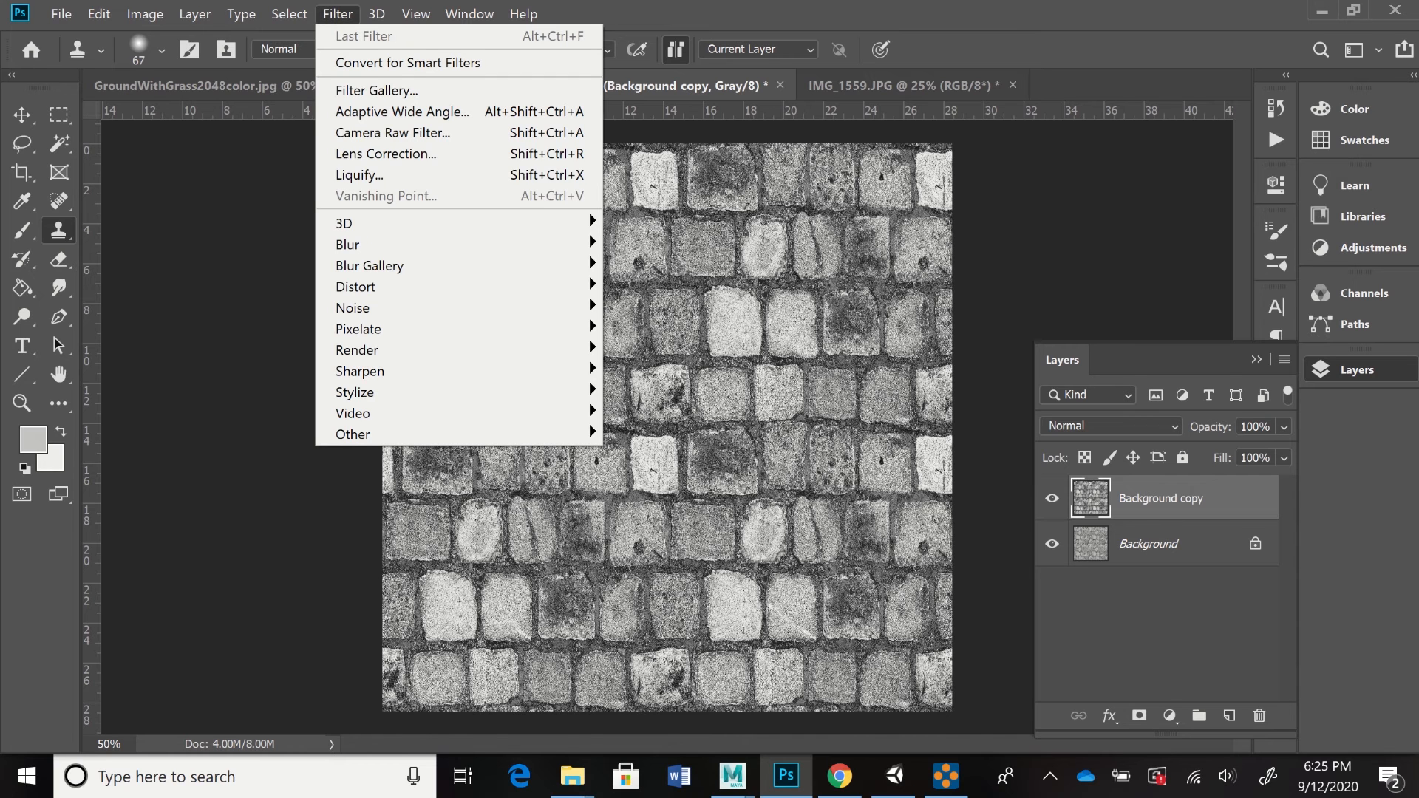
mouse_move(370, 223)
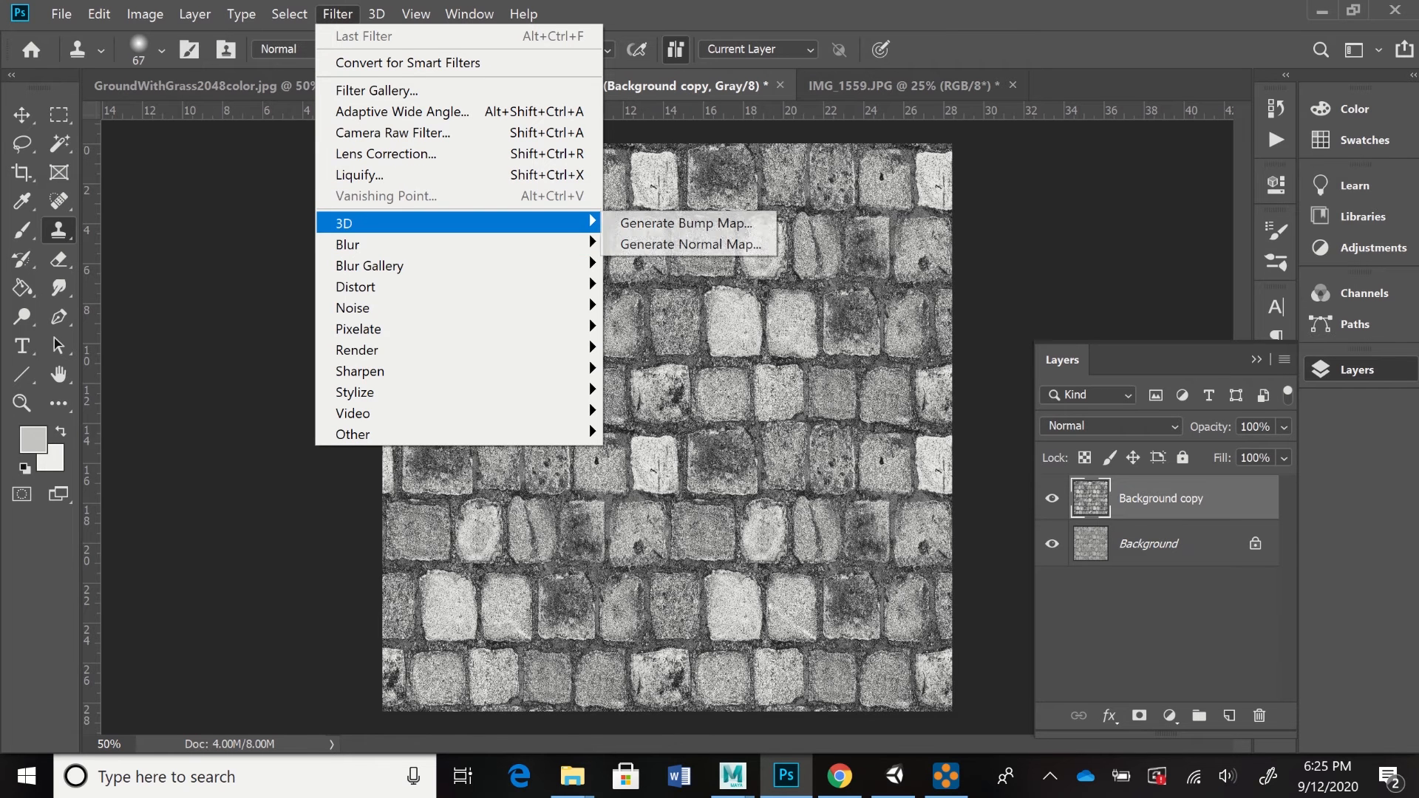
left_click(687, 223)
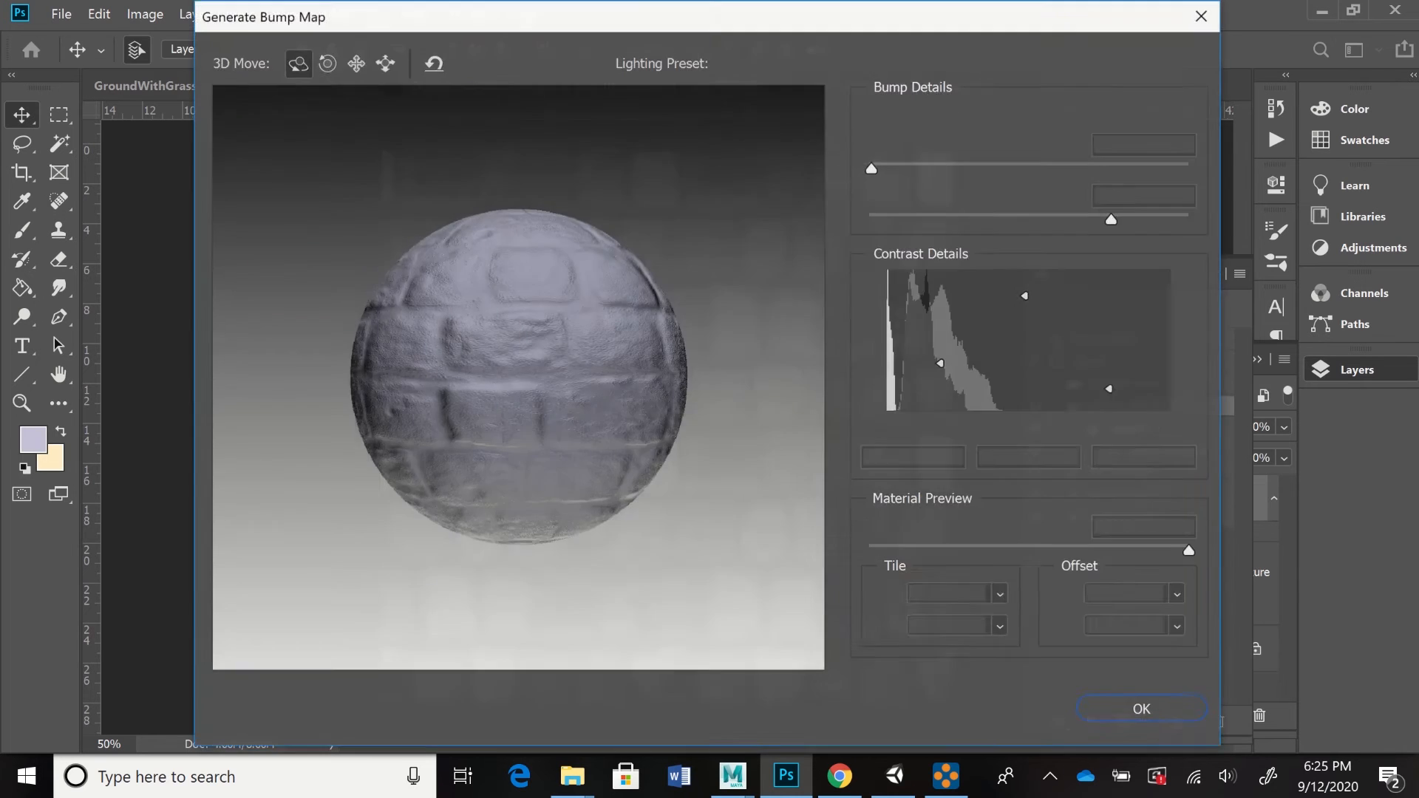
left_click_drag(495, 418, 537, 351)
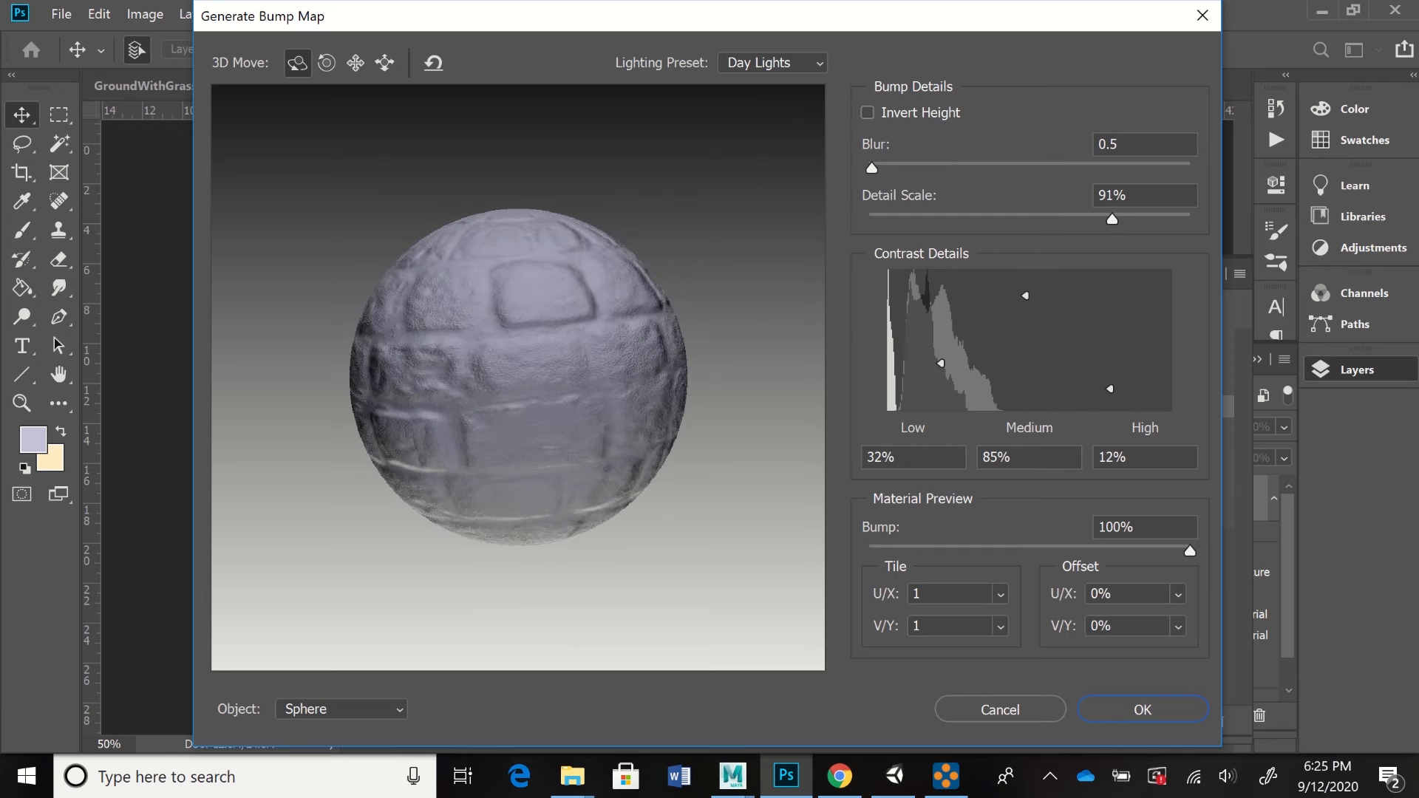
mouse_move(518, 377)
left_mouse_down()
mouse_move(518, 392)
mouse_move(502, 392)
mouse_move(520, 387)
left_mouse_up()
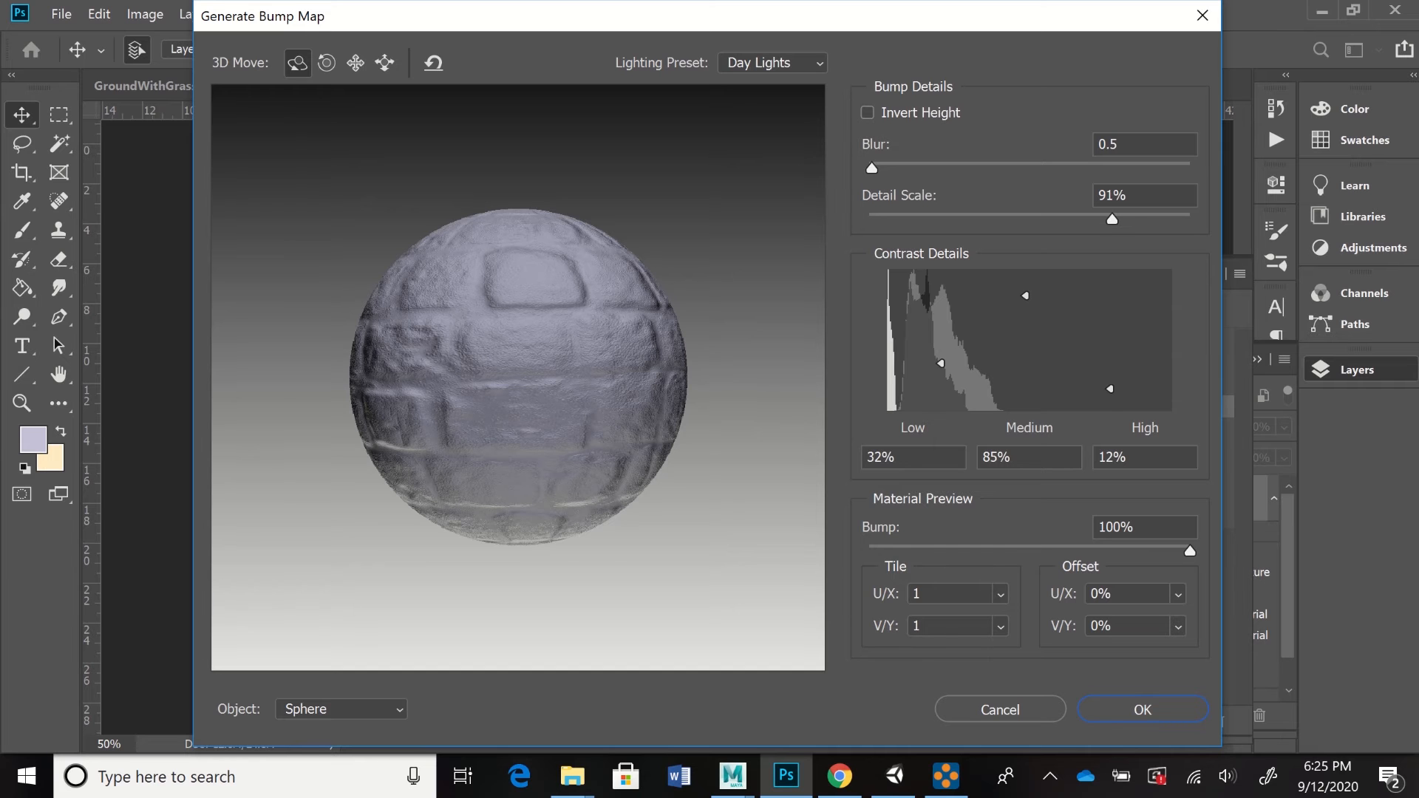
mouse_move(940, 363)
left_mouse_down()
mouse_move(940, 374)
mouse_move(940, 311)
mouse_move(940, 388)
left_mouse_up()
left_click_drag(518, 377, 479, 393)
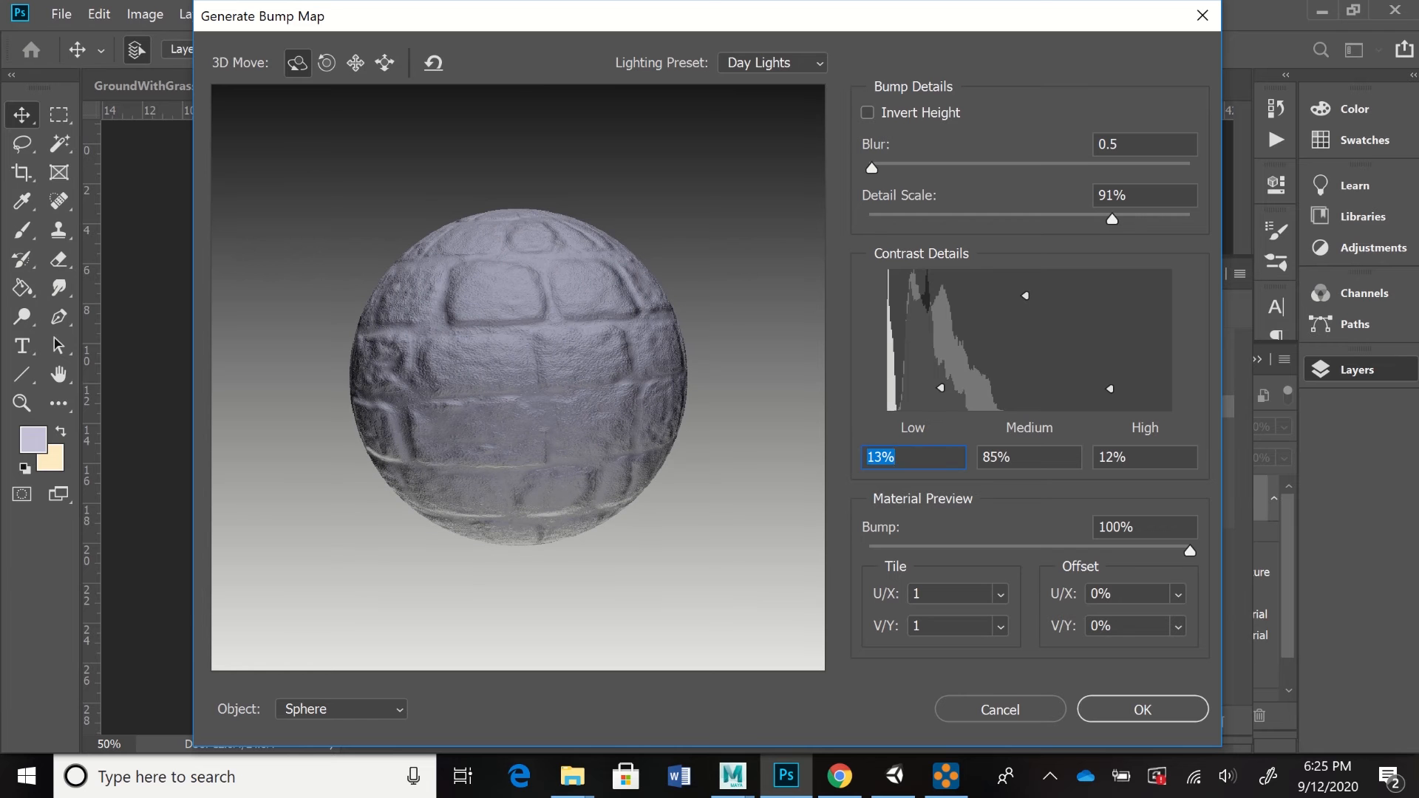
- Set the medium contrast detail to 83% and the high to 11%, and apply the bump map to the layer
mouse_move(1025, 295)
left_mouse_down()
mouse_move(1025, 373)
mouse_move(1026, 298)
left_mouse_up()
key("Tab")
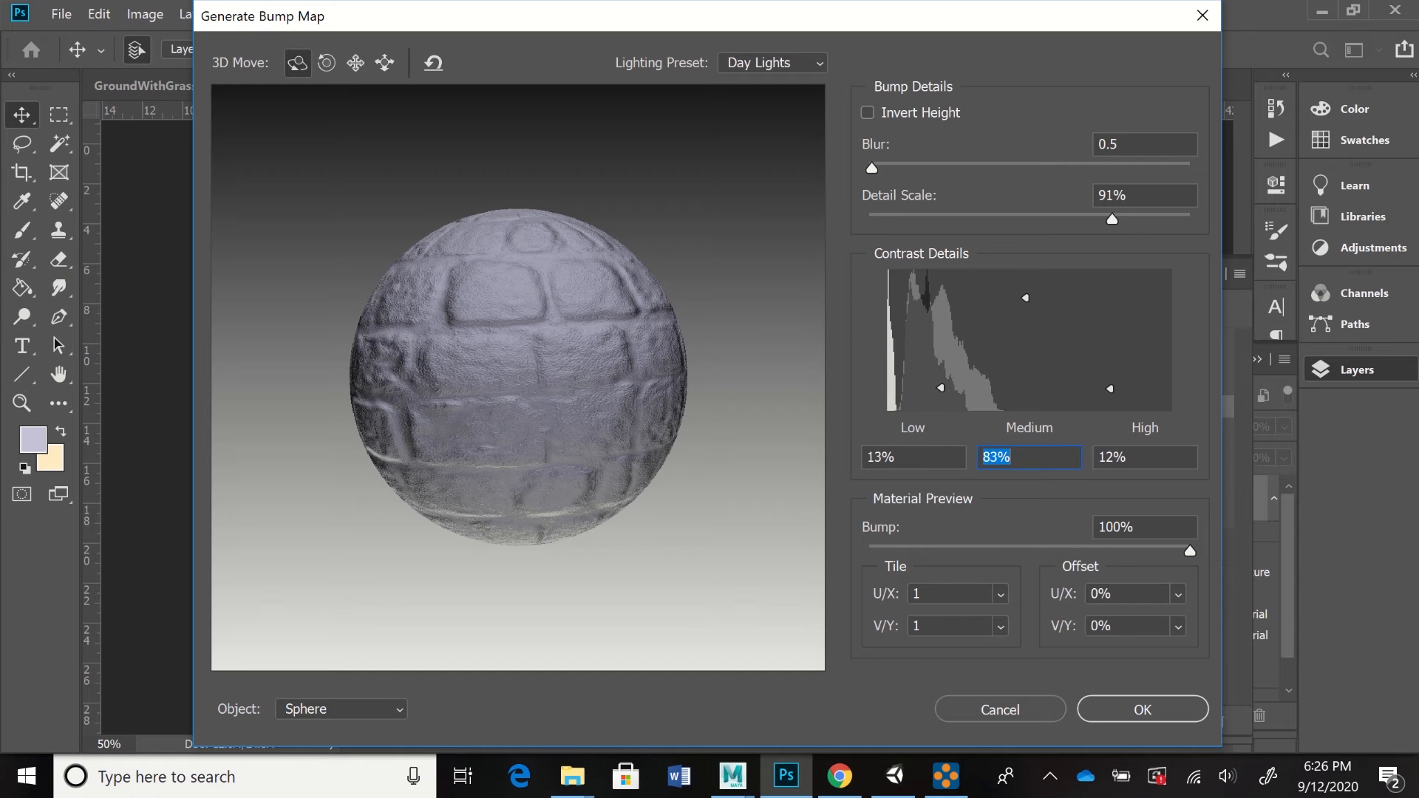
mouse_move(1109, 389)
left_mouse_down()
mouse_move(1109, 347)
mouse_move(1110, 385)
left_mouse_up()
key("Tab")
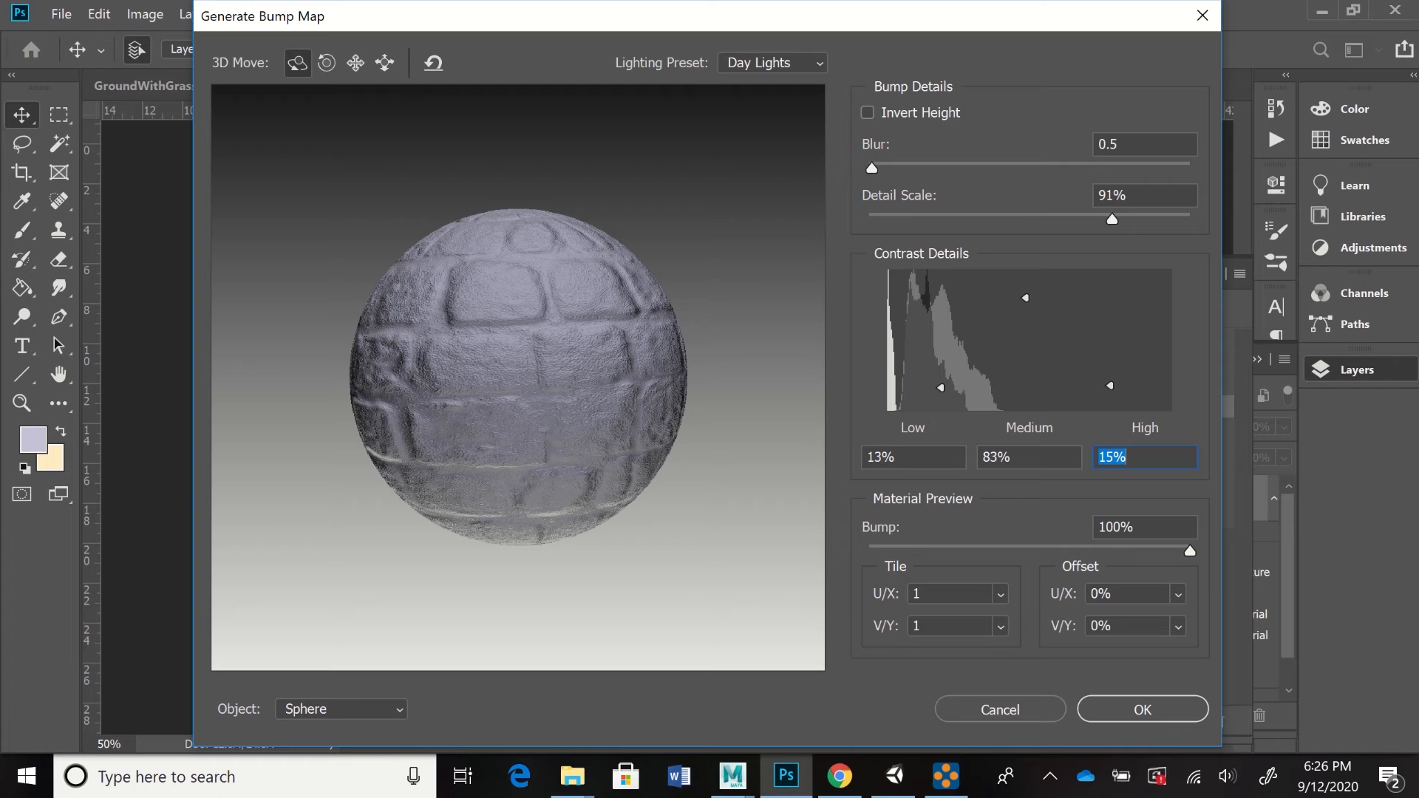
left_click_drag(517, 377, 505, 409)
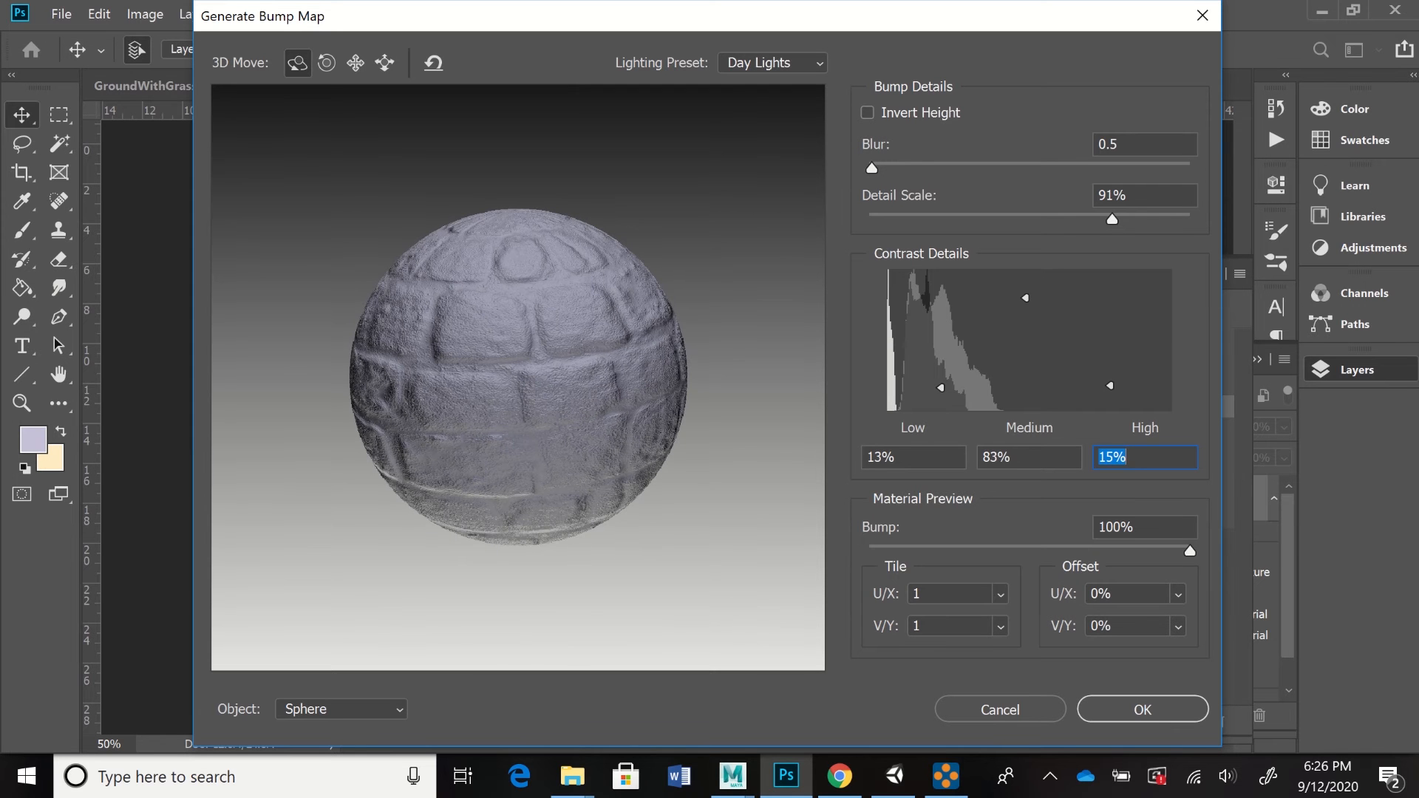
type("11")
key("Return")
left_click_drag(517, 376, 543, 433)
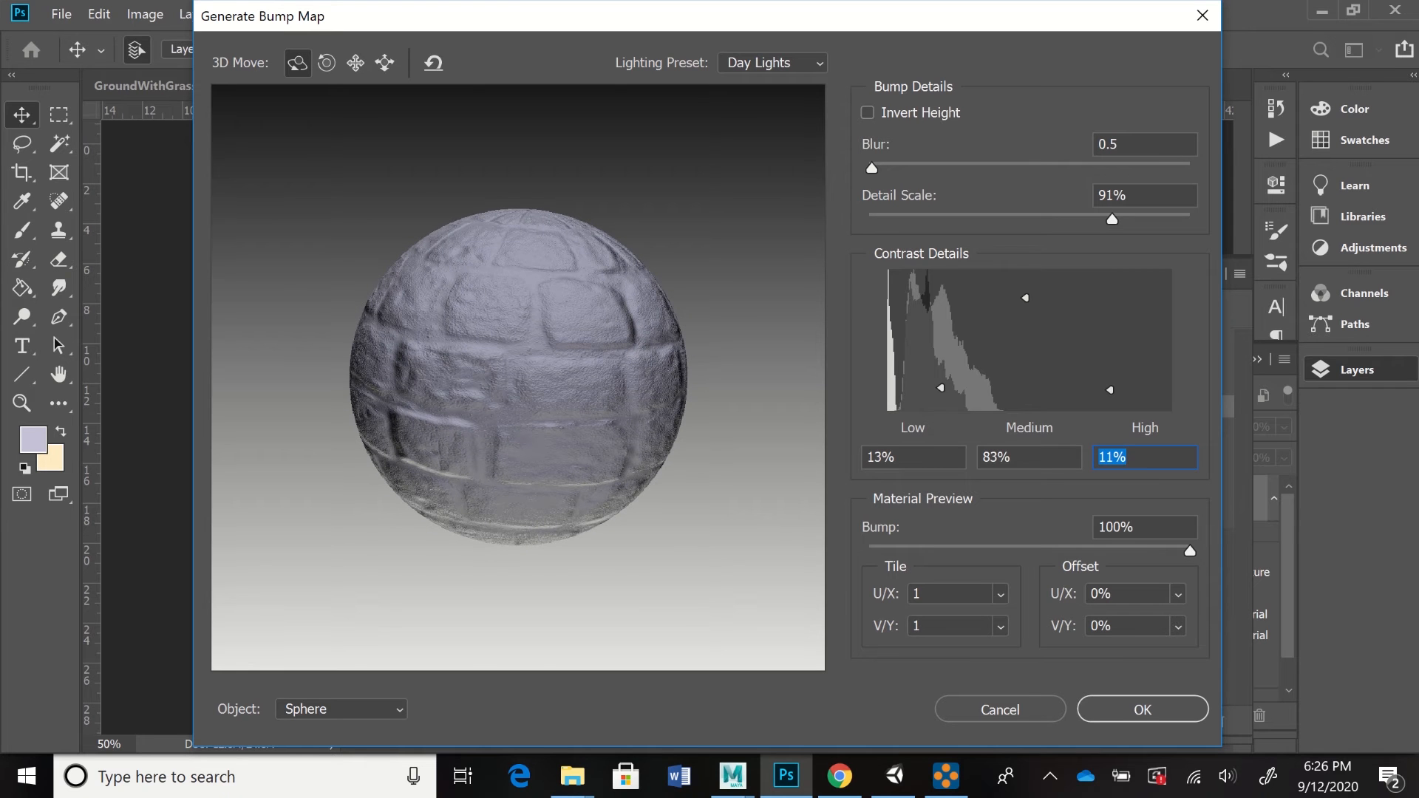
left_click(1142, 710)
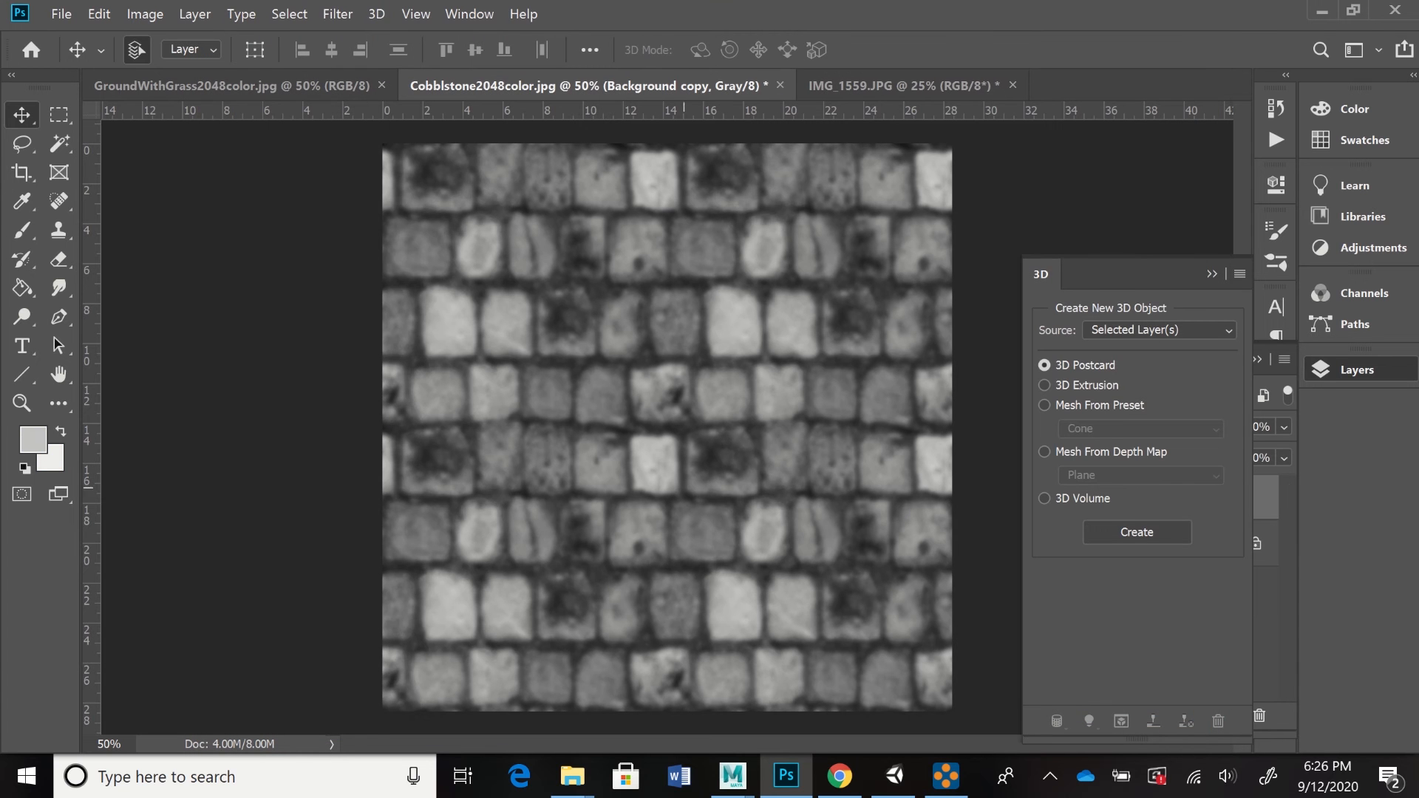
left_click(1212, 275)
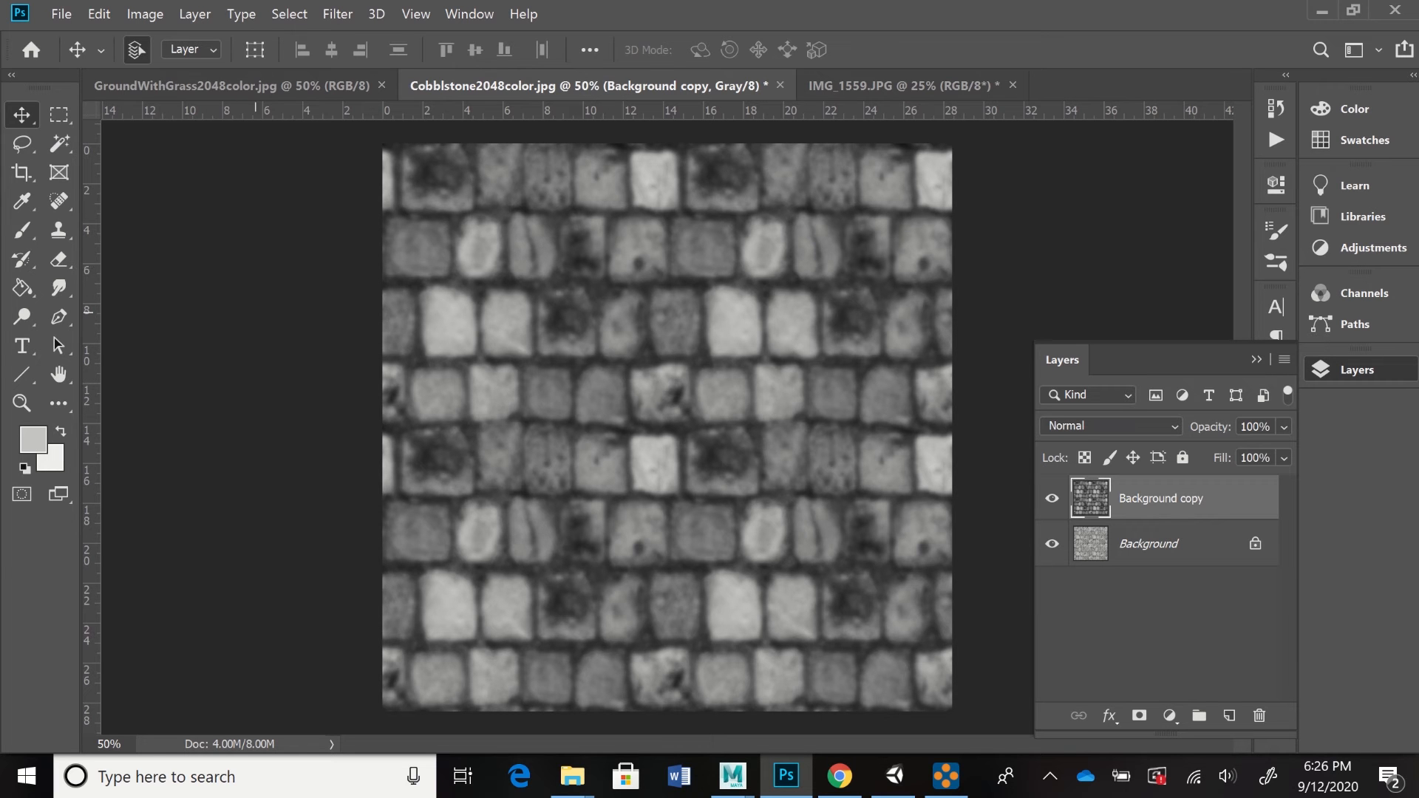
- Save the bump map as a JPEG named Cobblstone2048bump in the Textures folder, raising the image quality by two levels
left_click(62, 14)
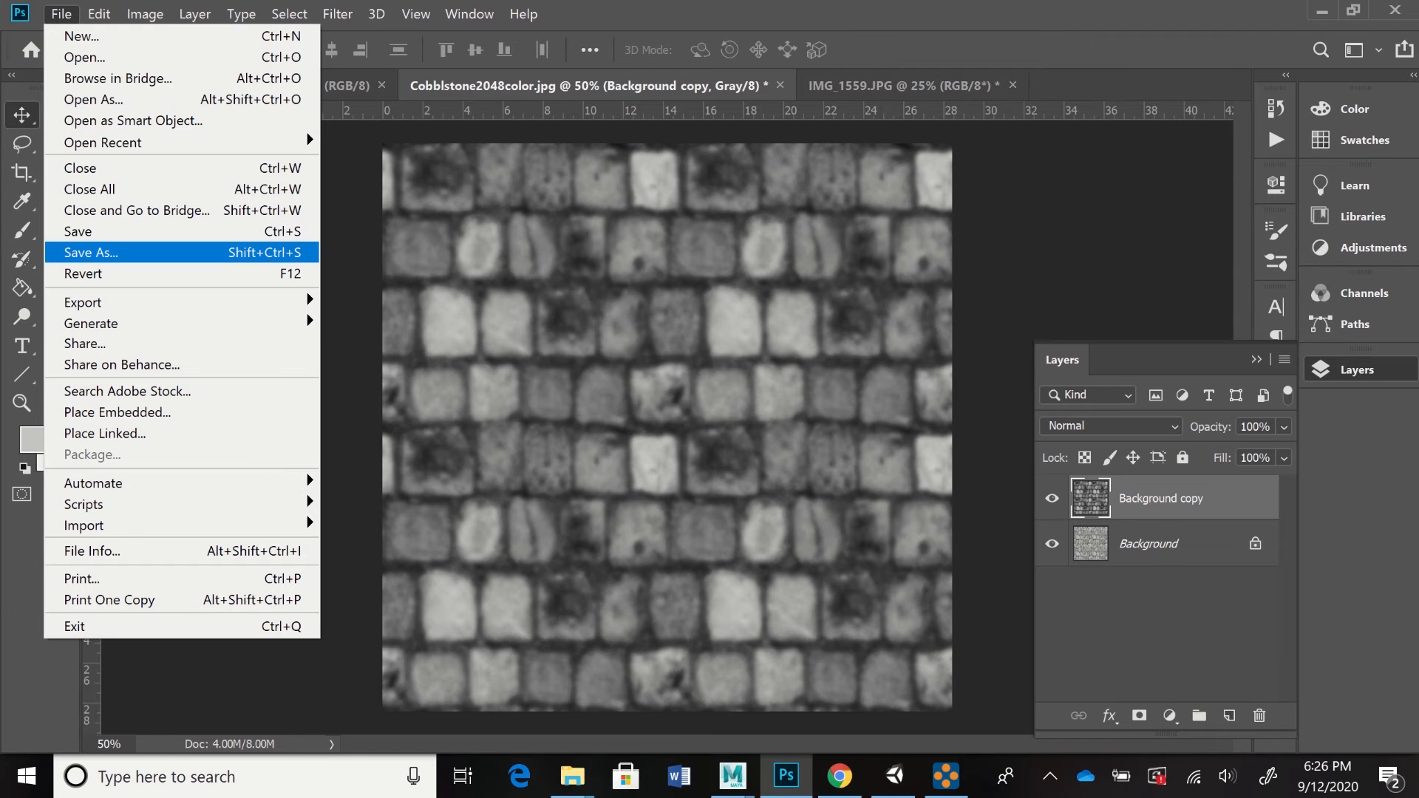
left_click(96, 252)
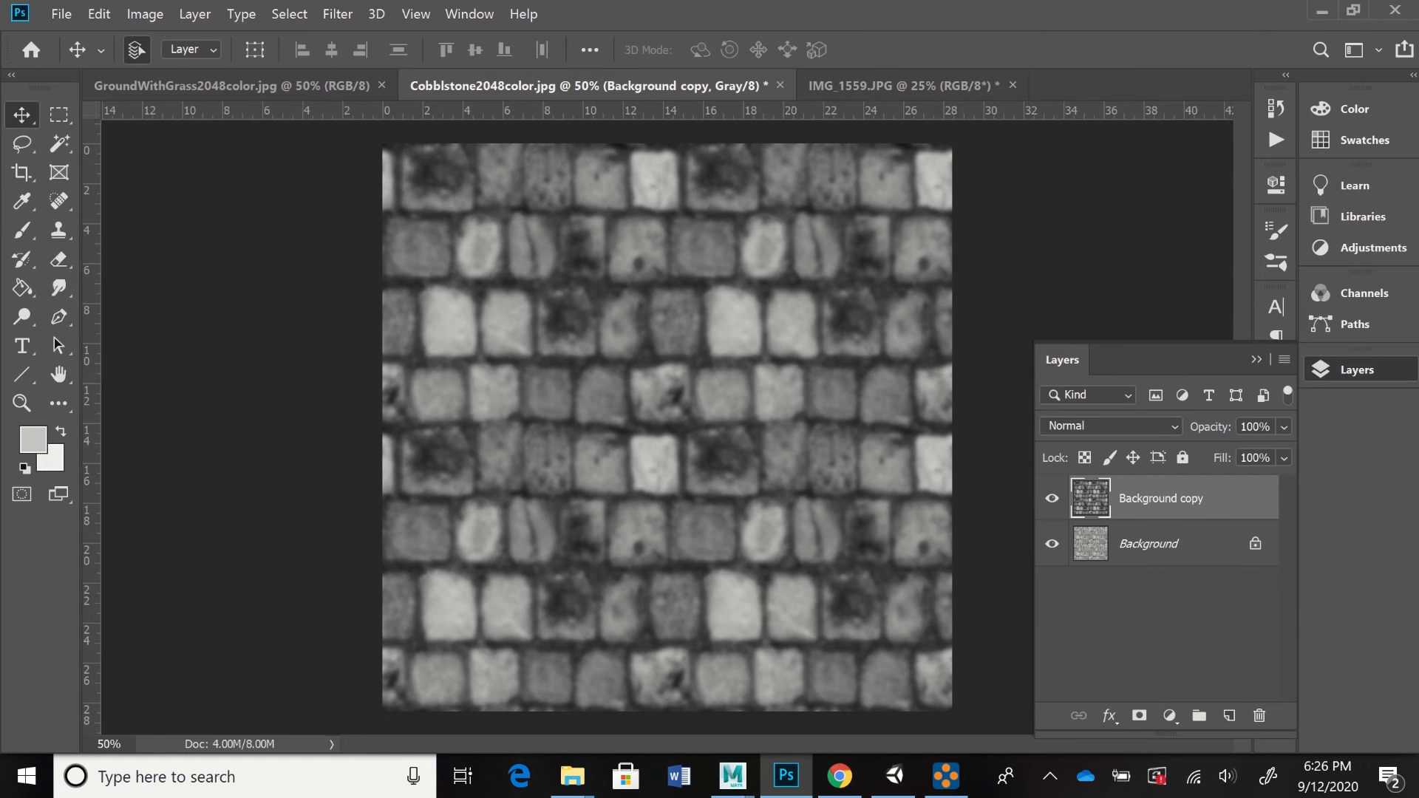
left_click(443, 505)
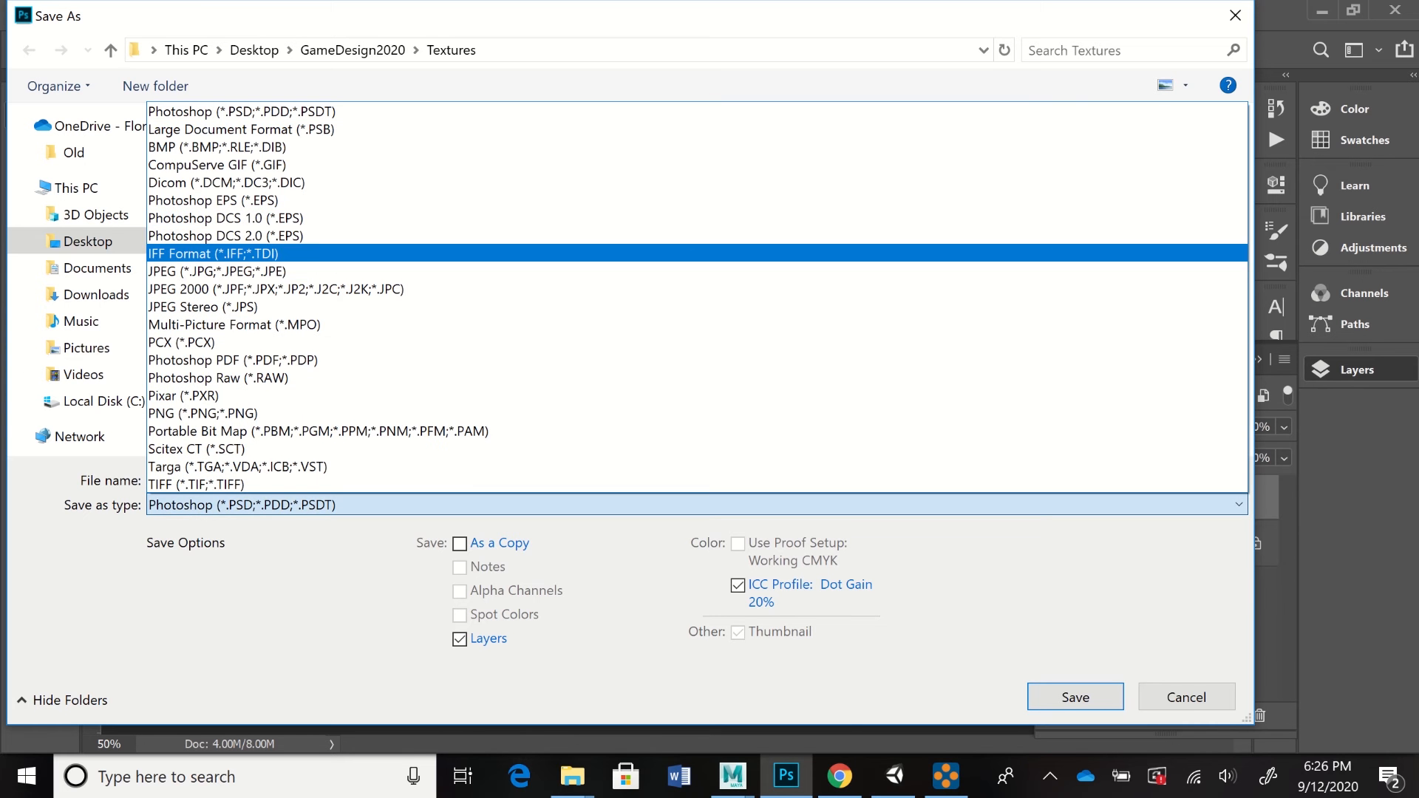
left_click(237, 272)
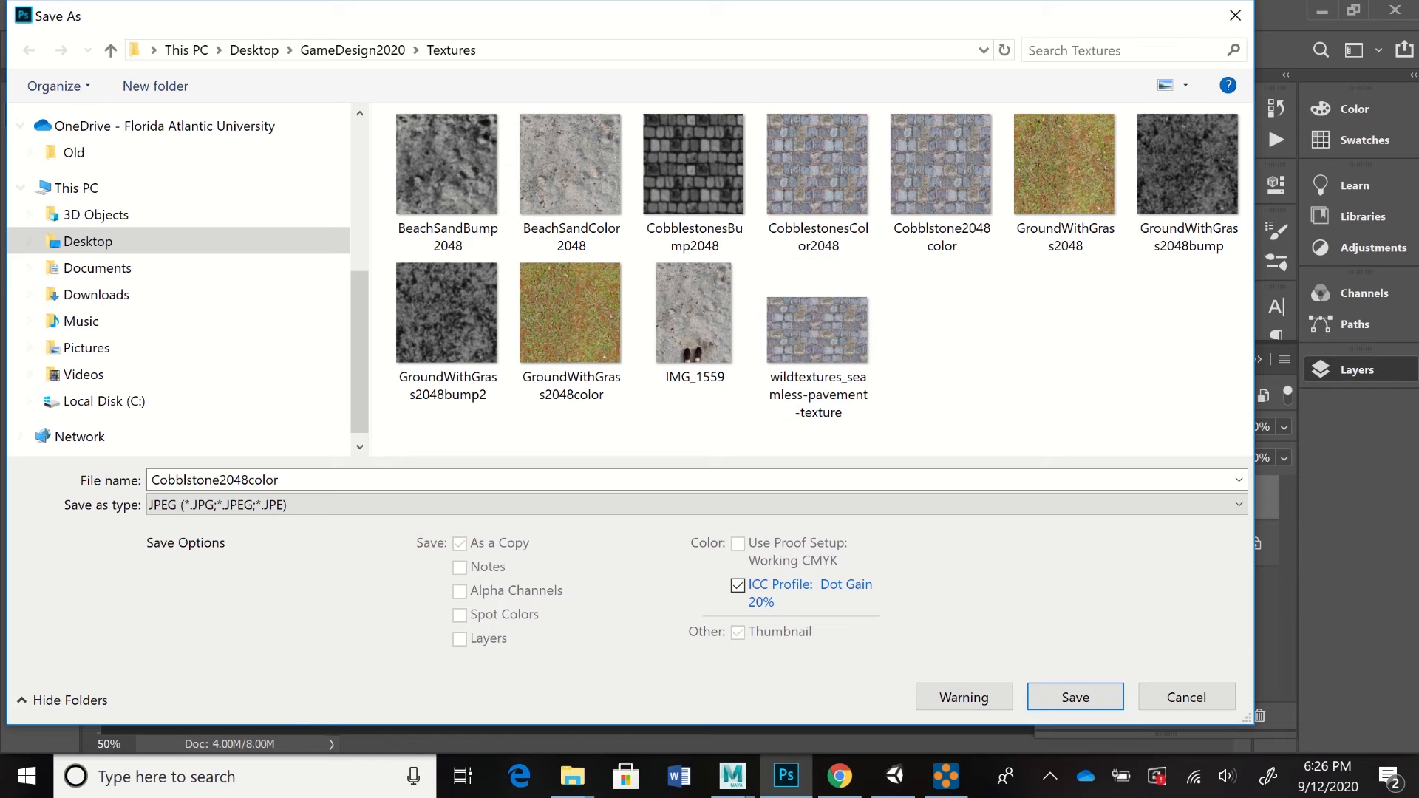
left_click(285, 481)
left_click_drag(281, 480, 249, 480)
type("bump")
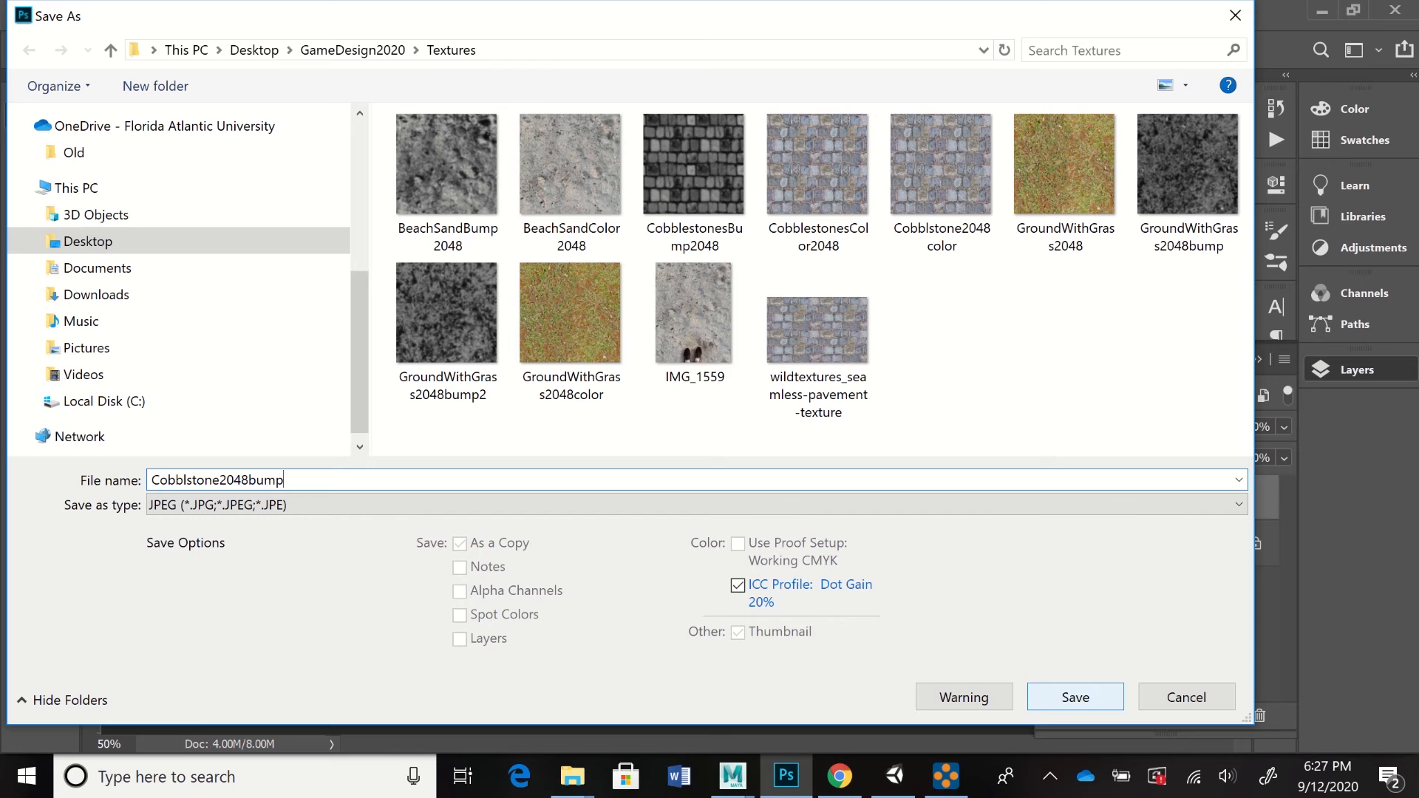
left_click(1075, 697)
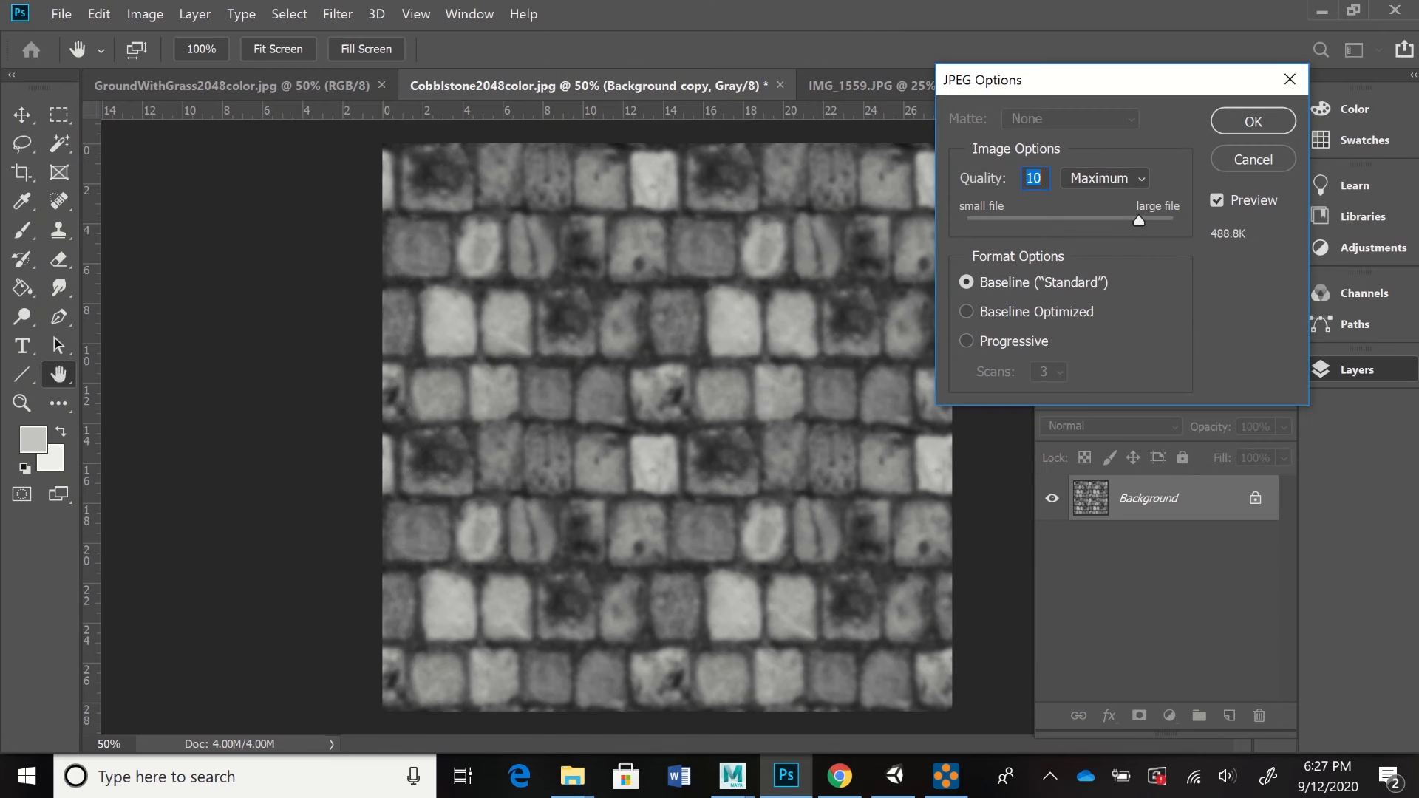
key("Up")
key("Up")
key("Return")
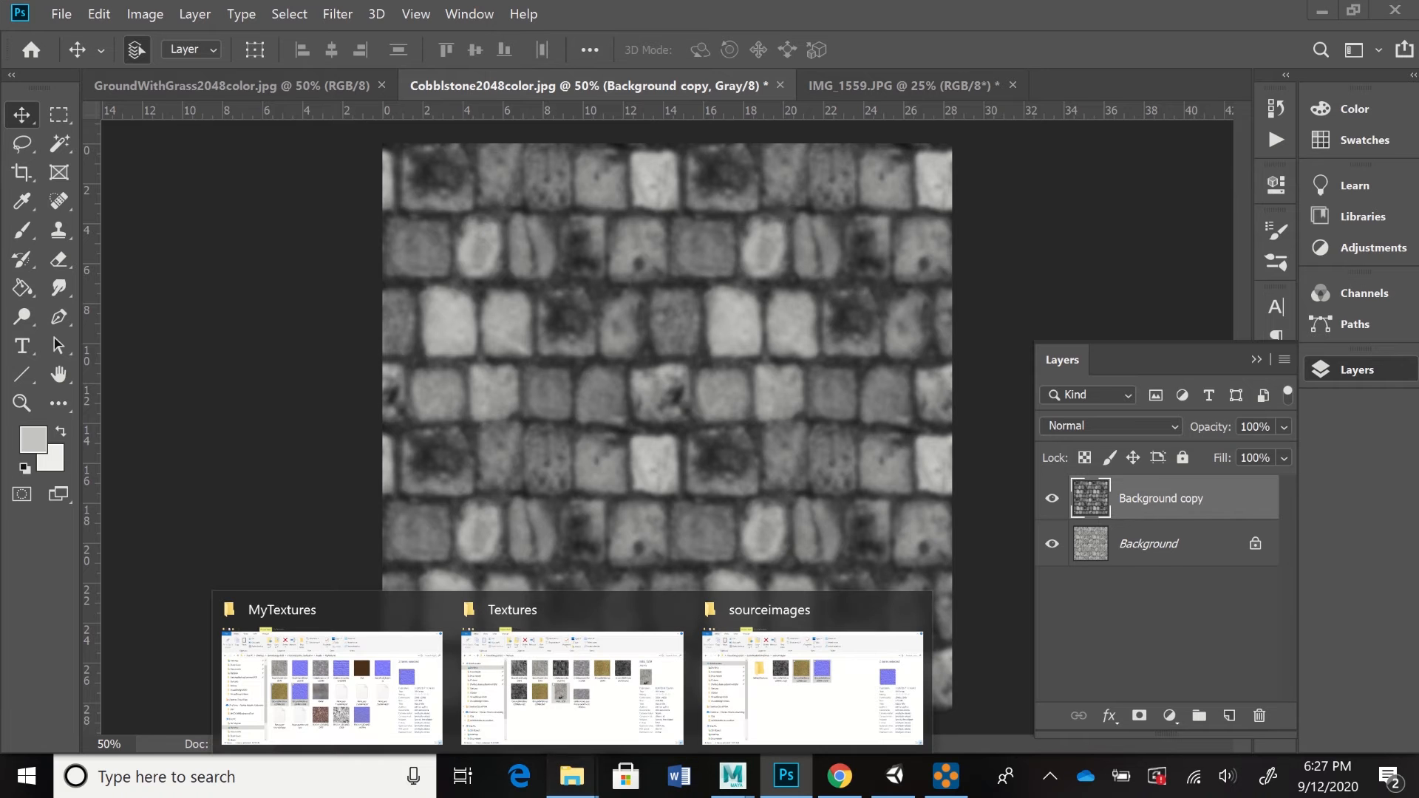
- Switch to File Explorer and copy Cobblstone2048bump and Cobblstone2048color from the Textures folder into the GameAssetsVideoDemo sourceimages folder
left_click(572, 776)
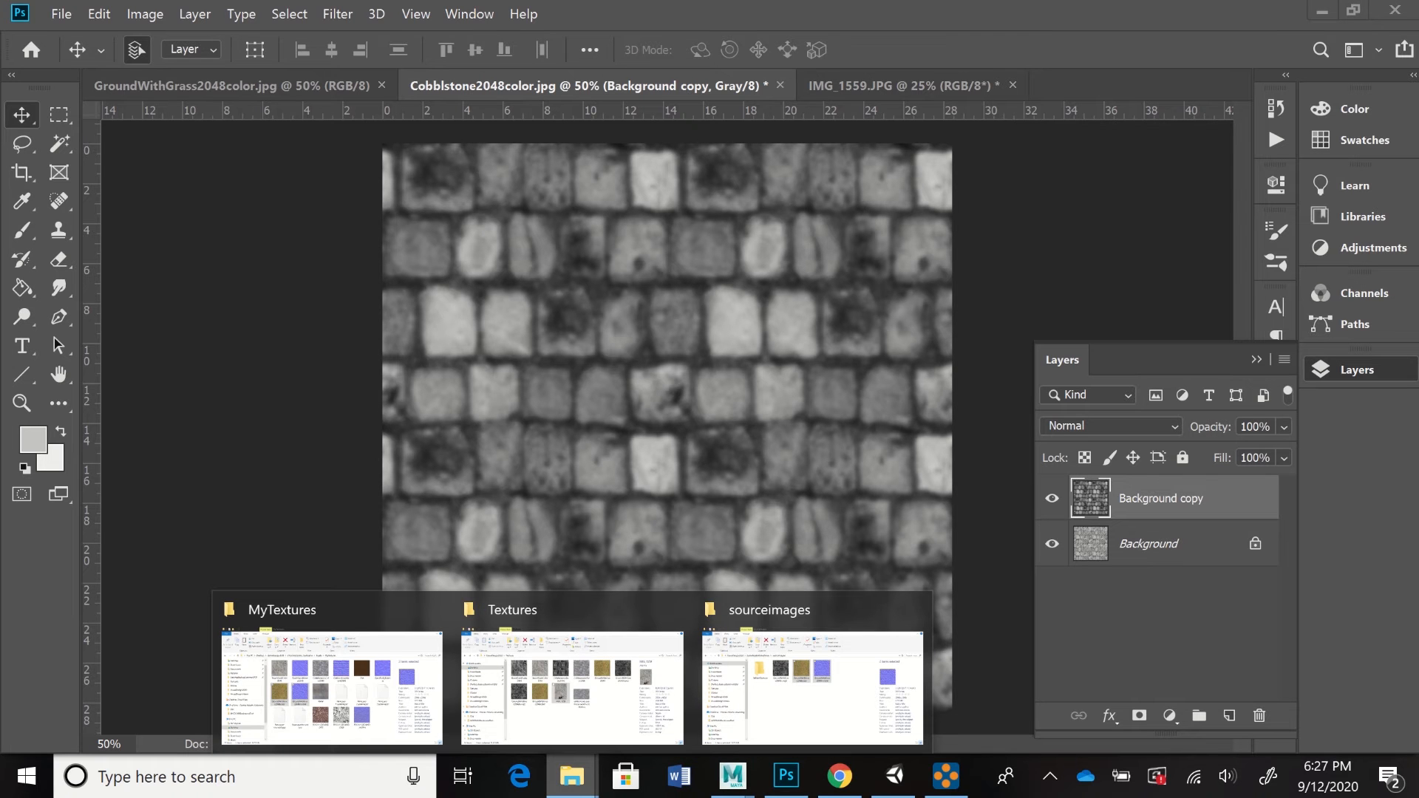
mouse_move(333, 687)
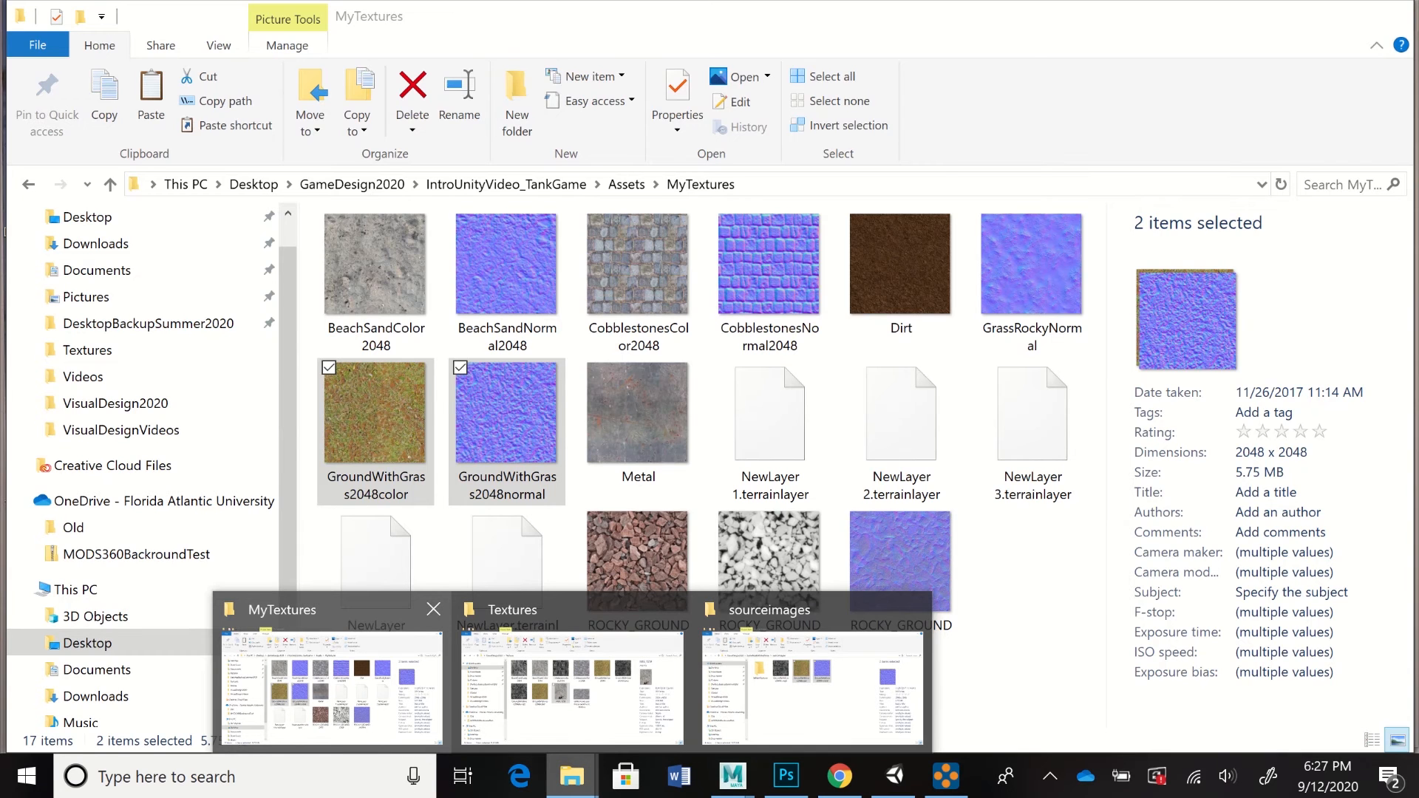
left_click(333, 687)
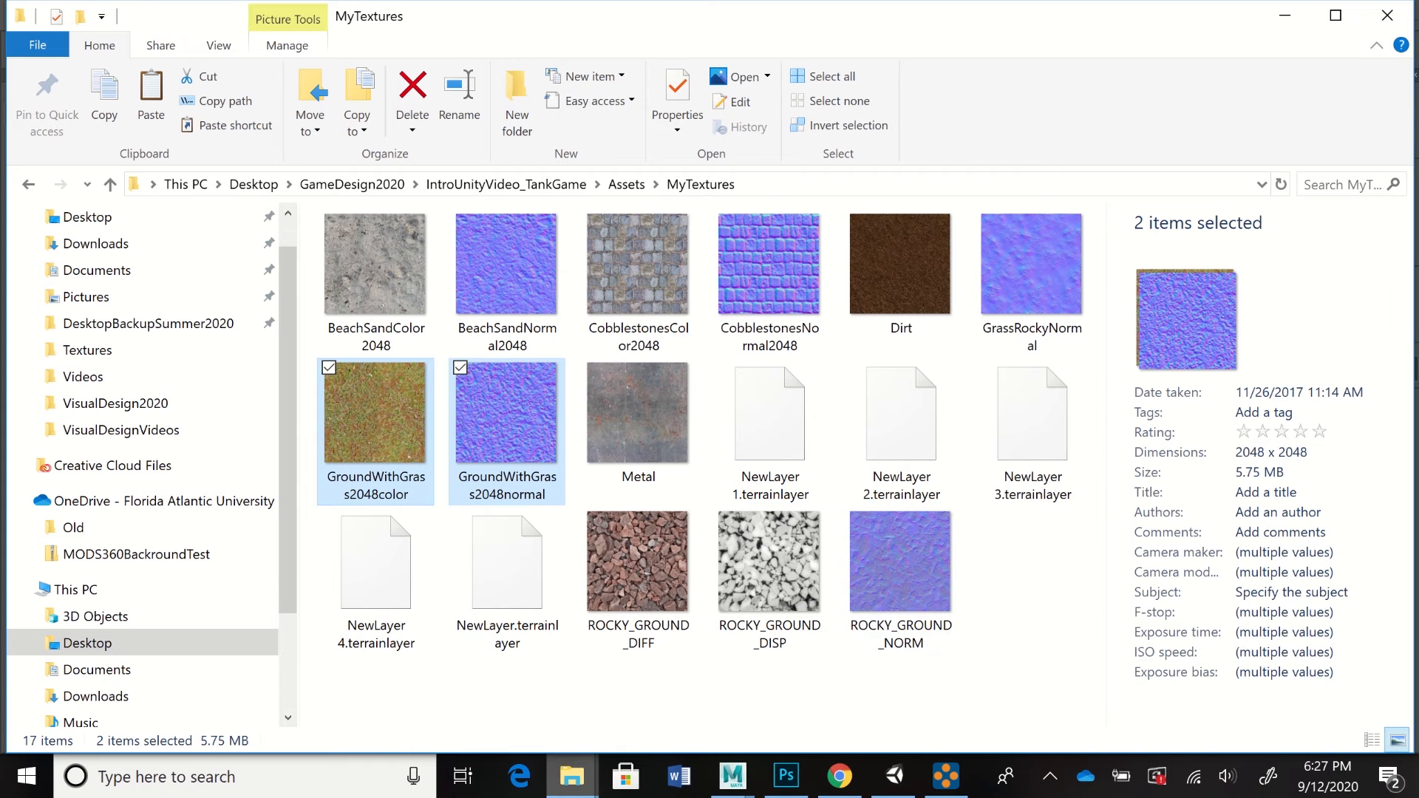
mouse_move(572, 776)
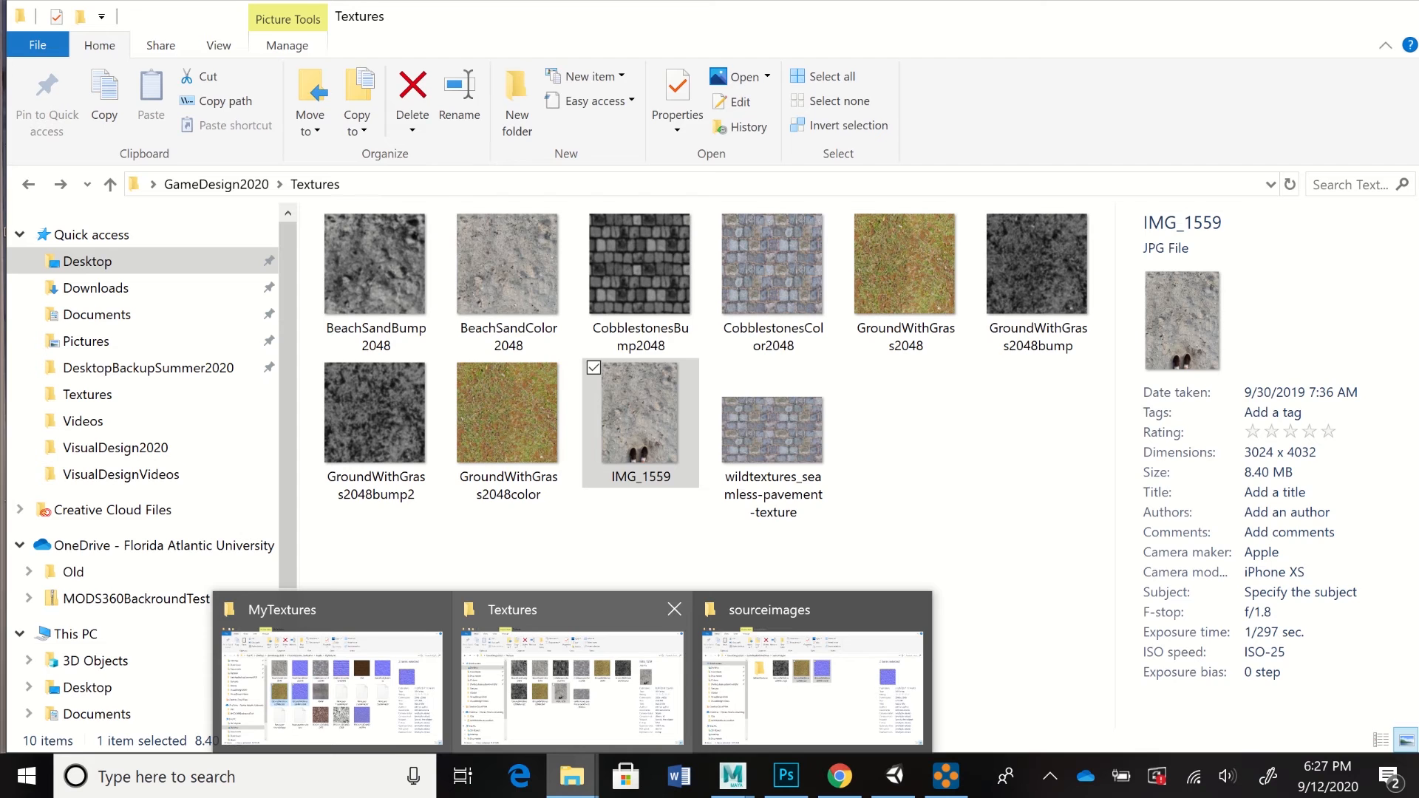
left_click(573, 687)
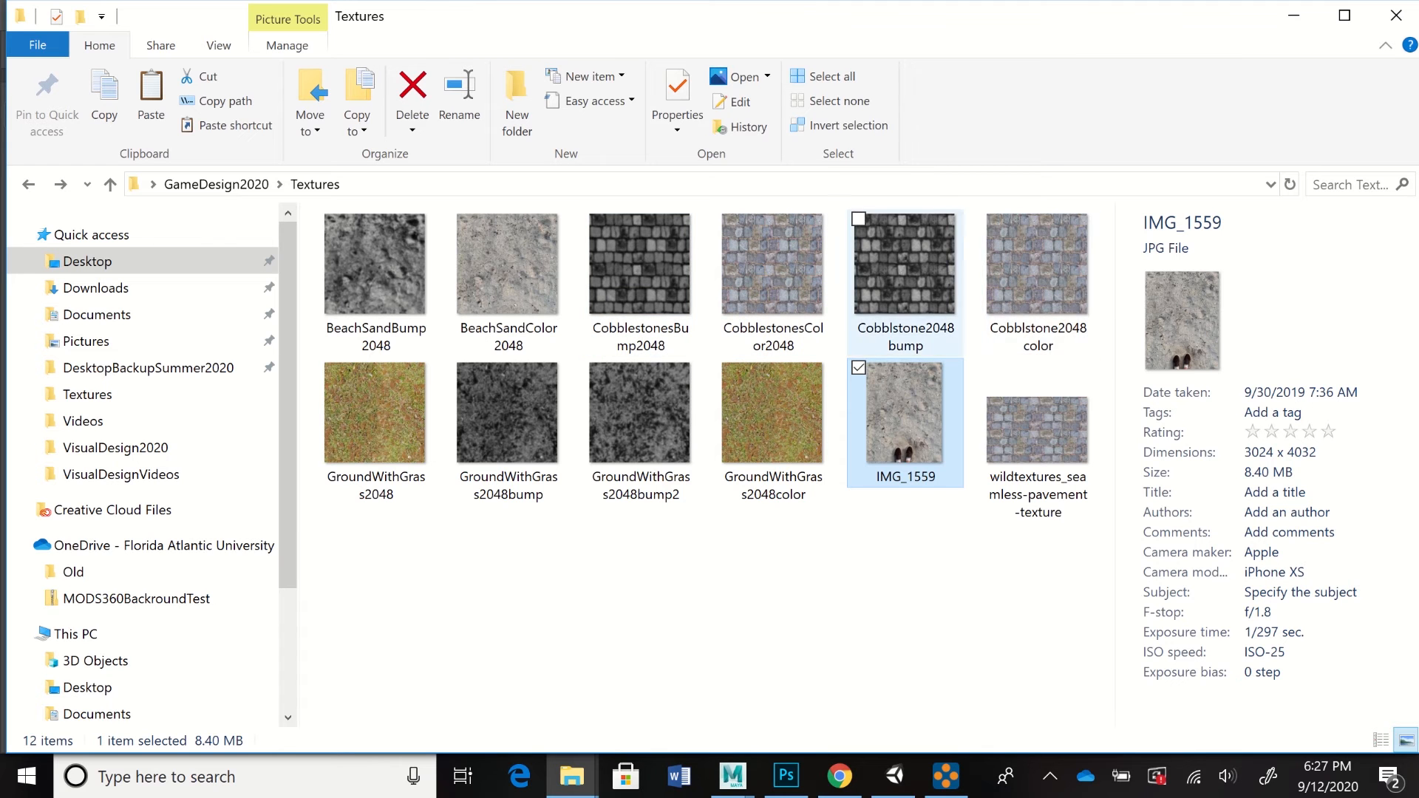
left_click(905, 283)
left_click(1038, 283, "ctrl")
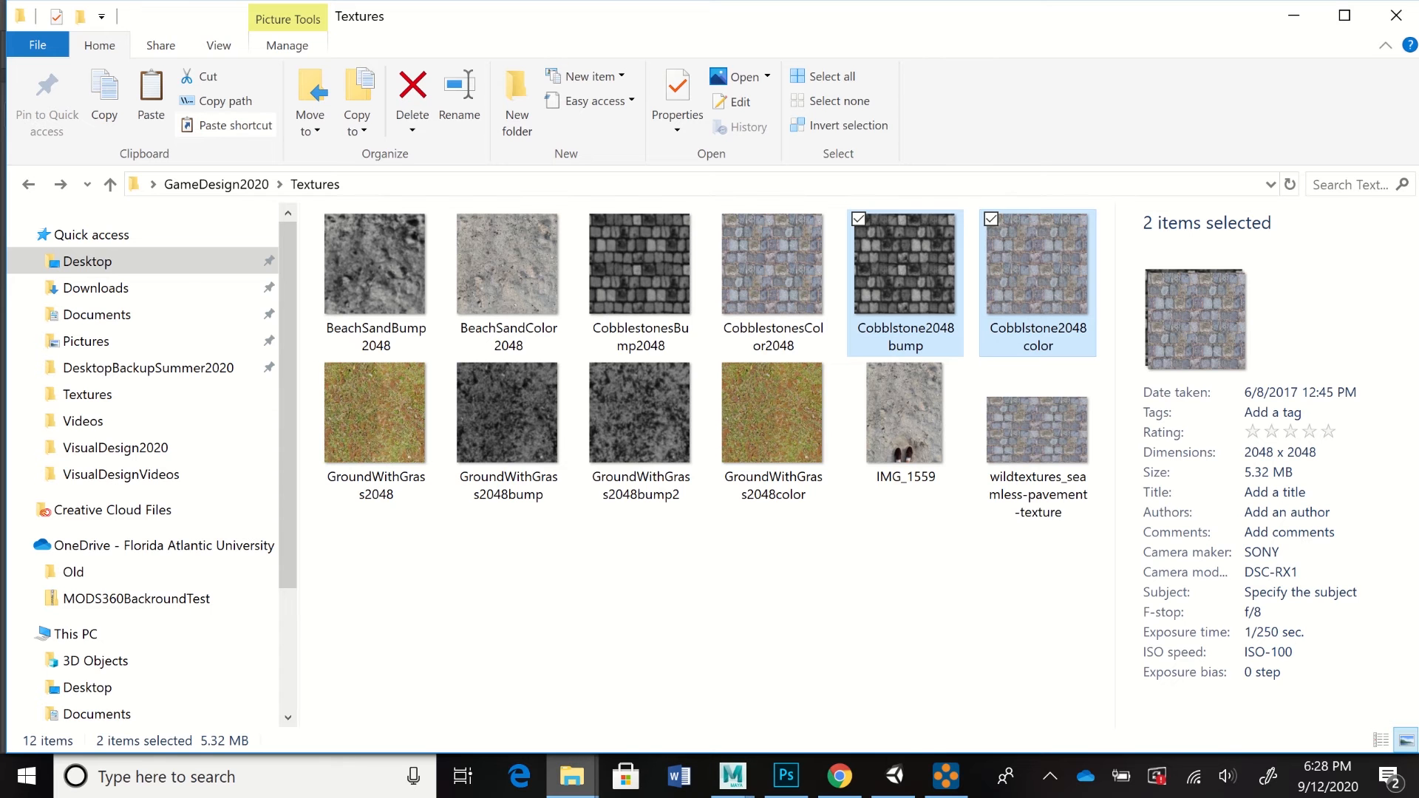
mouse_move(571, 776)
left_click(813, 672)
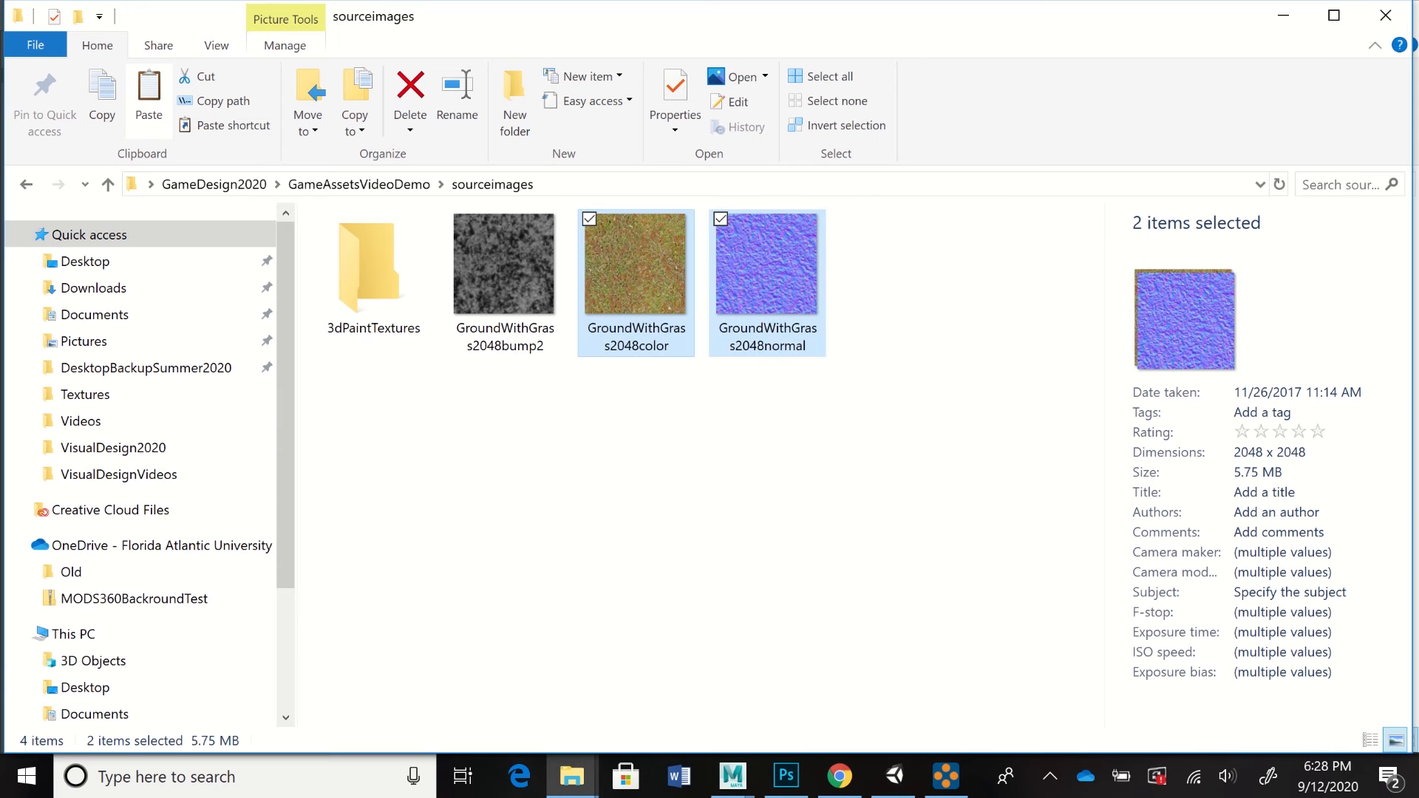
right_click(638, 521)
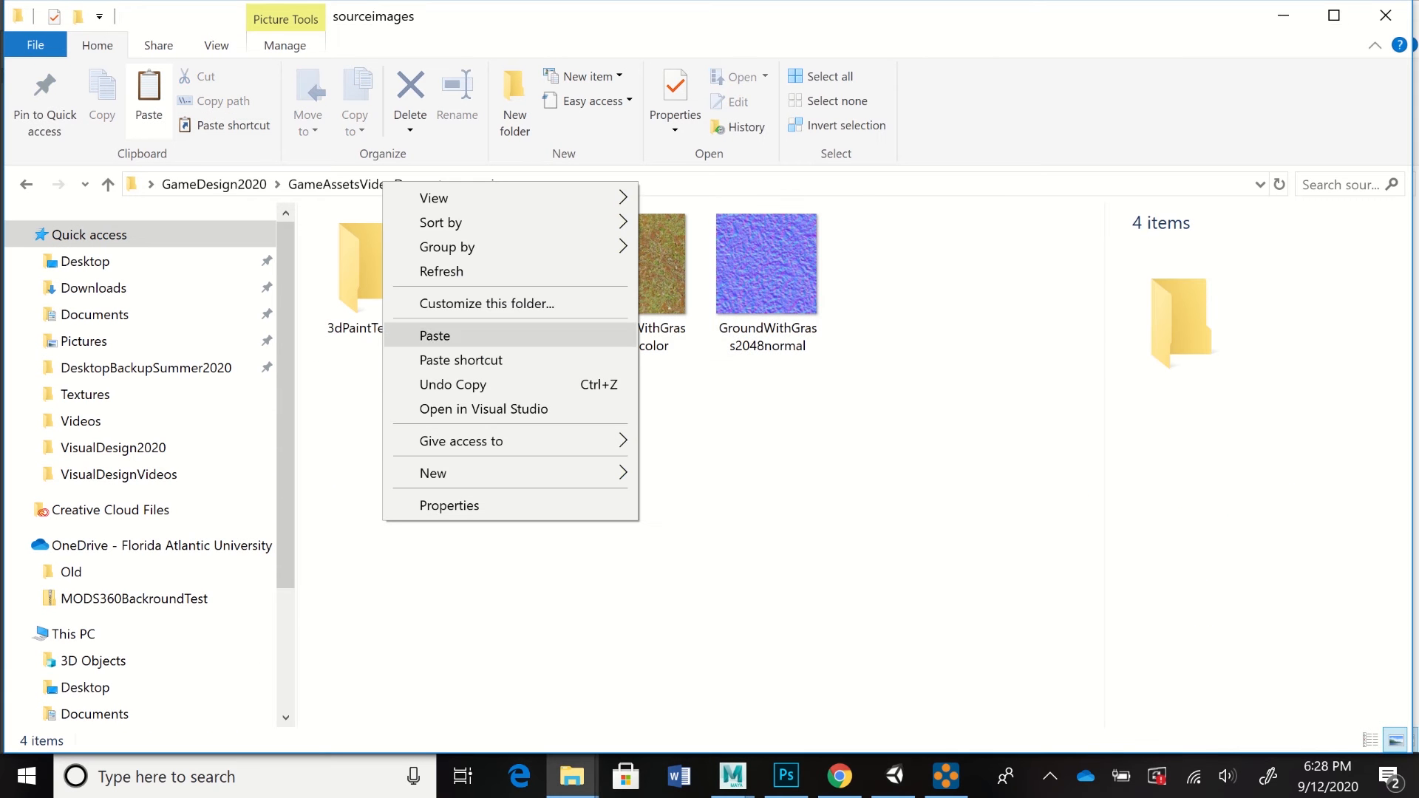
left_click(434, 336)
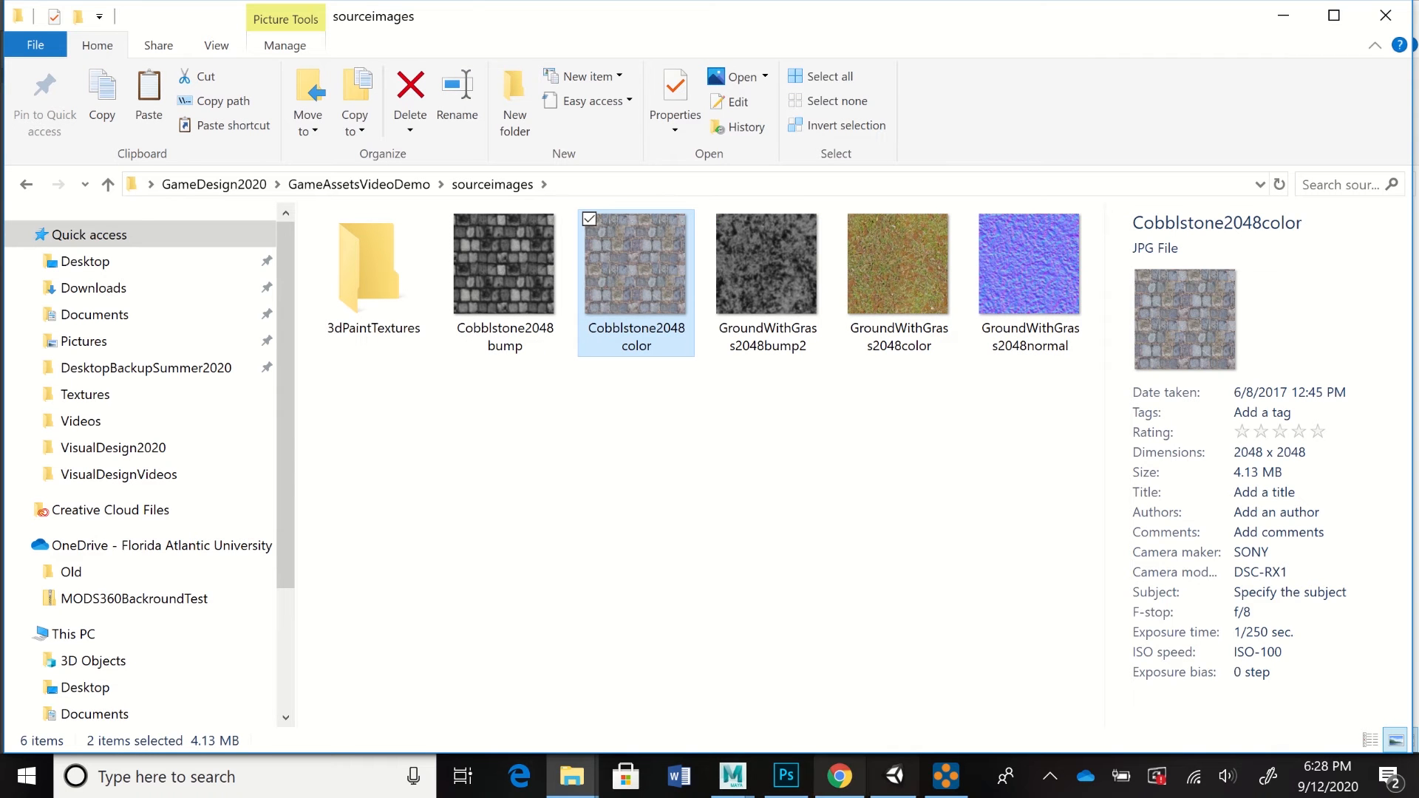
- Switch to the TextureDemoVideo1 scene in Maya and hide the SourceLayer so only the Target plane is displayed
left_click(732, 776)
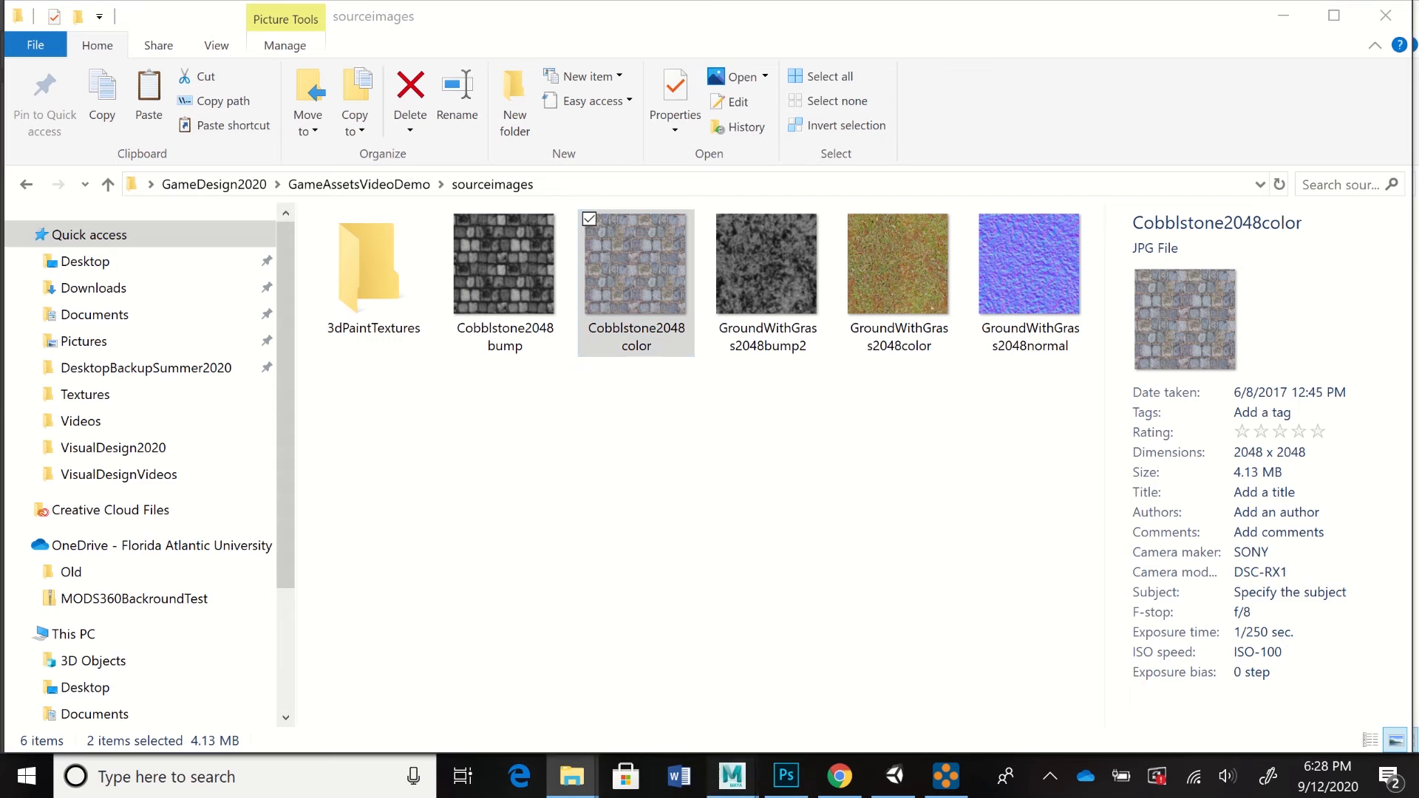
left_click(854, 672)
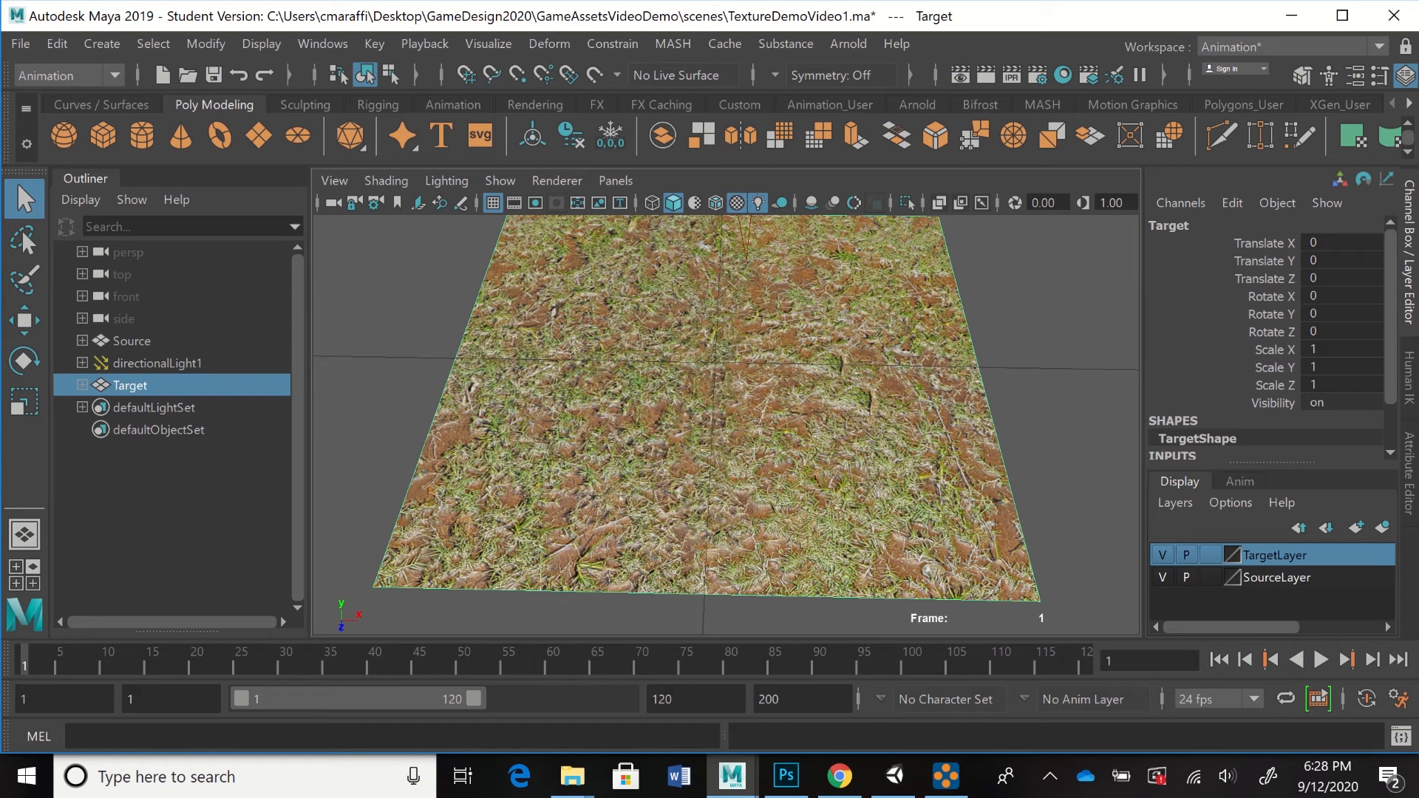
left_click(131, 340)
left_click(130, 385)
left_click(132, 341)
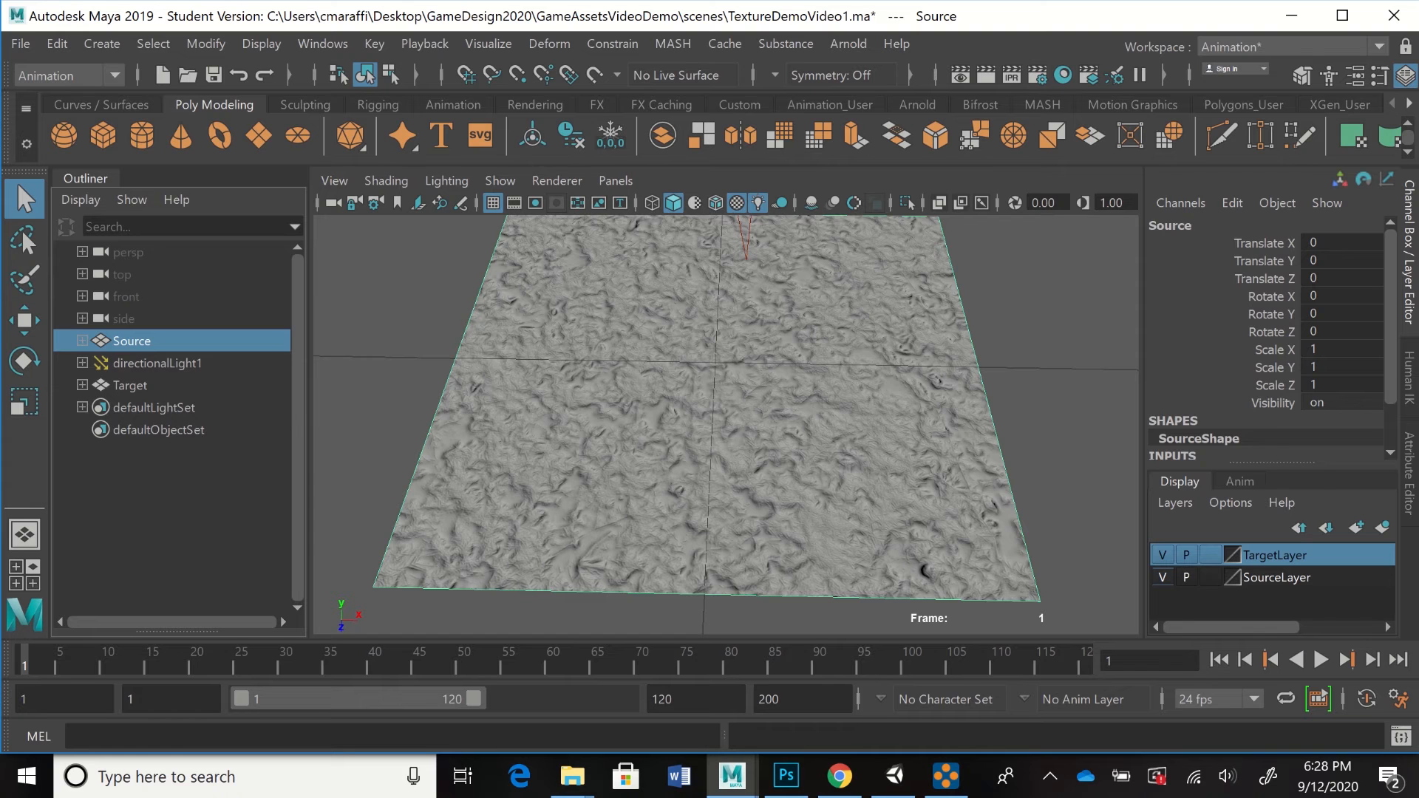
left_click(1162, 578)
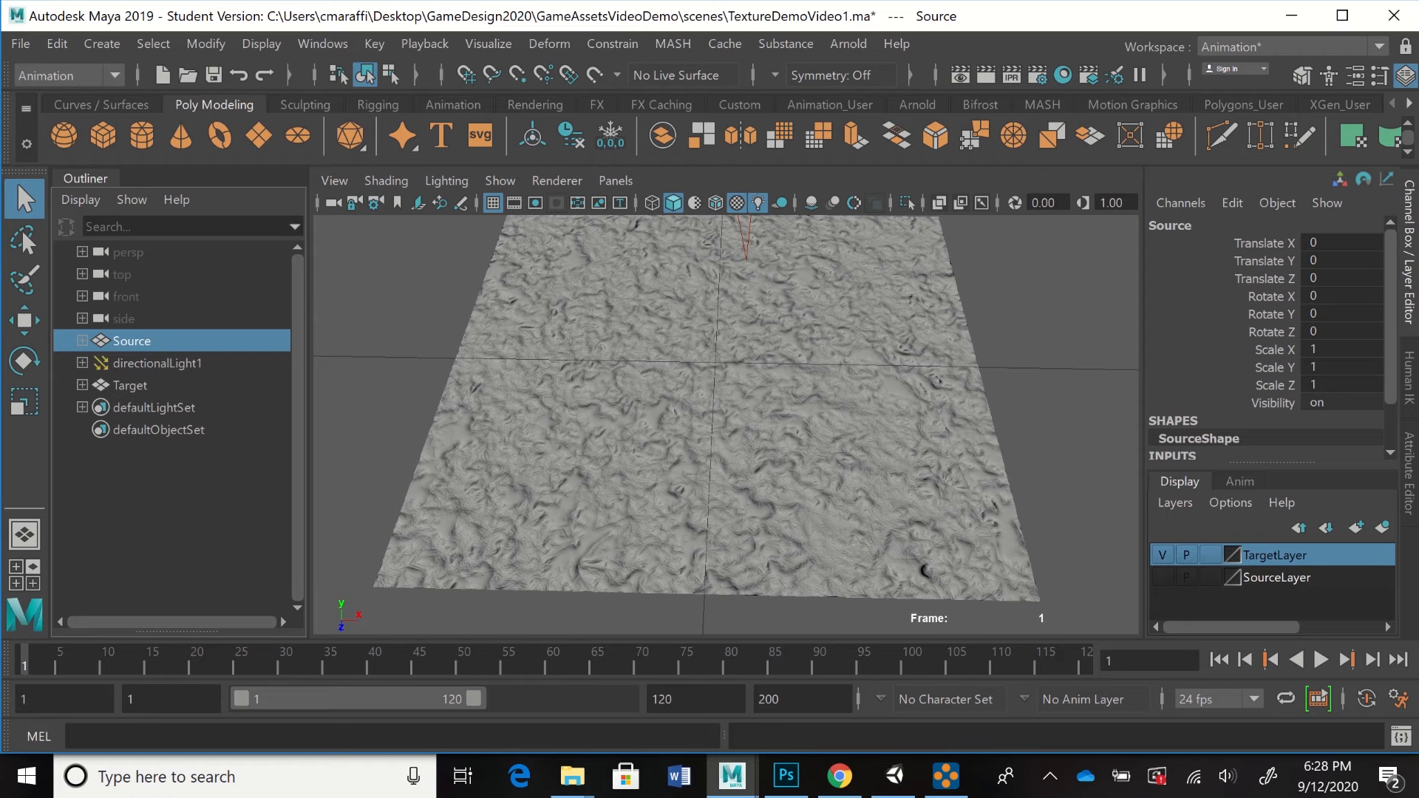
- Assign a new Blinn material to the Target plane in place of its textured one
left_click(713, 414)
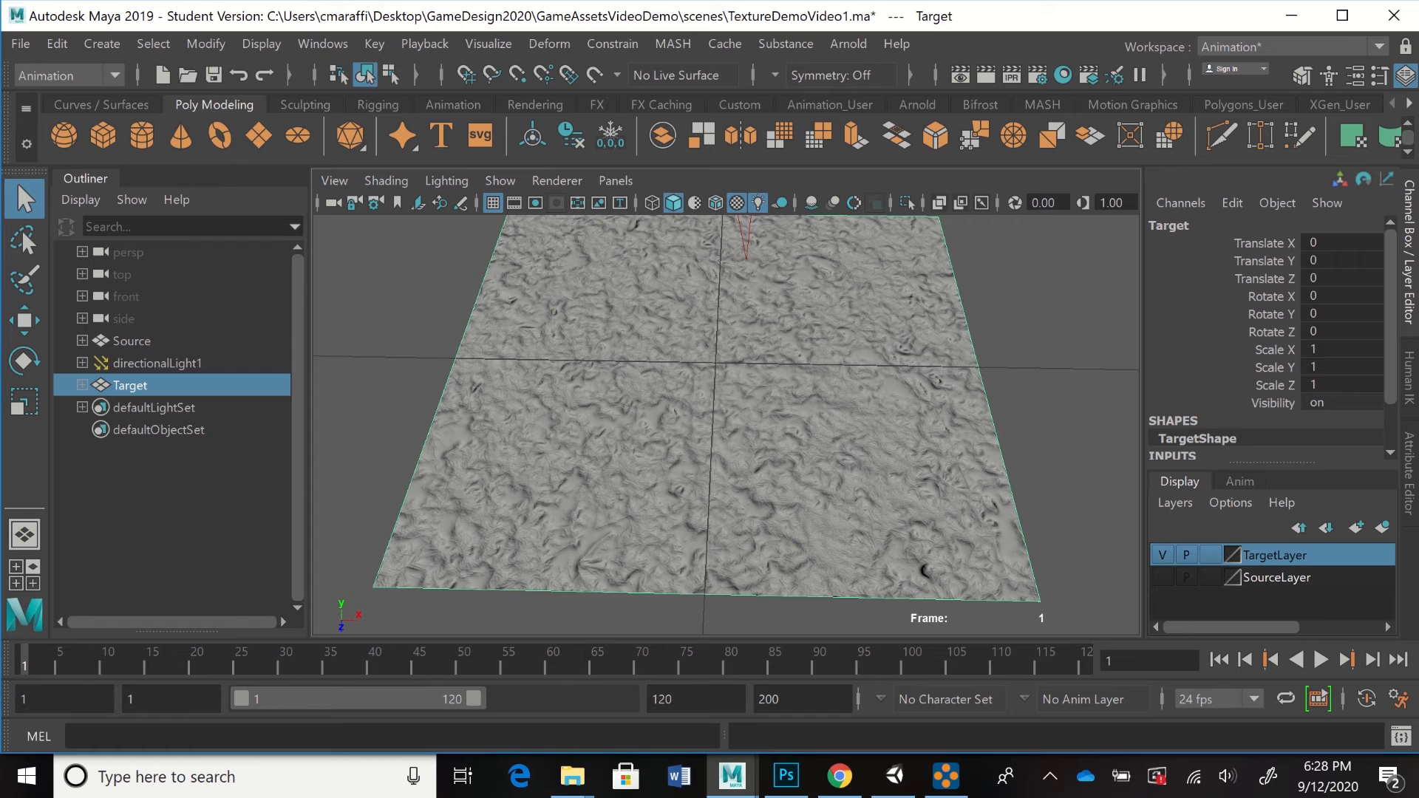
right_click(642, 419)
right_click(642, 419)
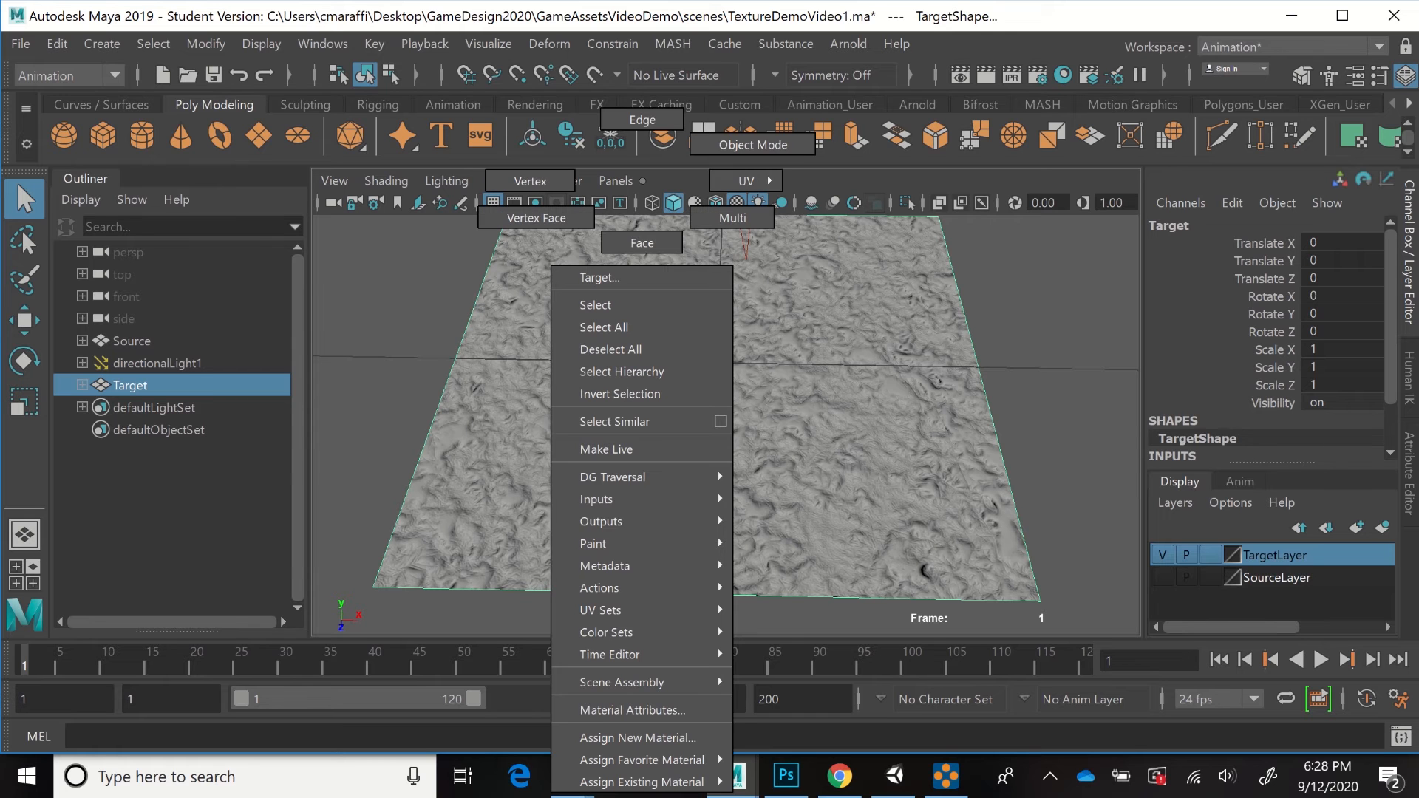
mouse_move(641, 760)
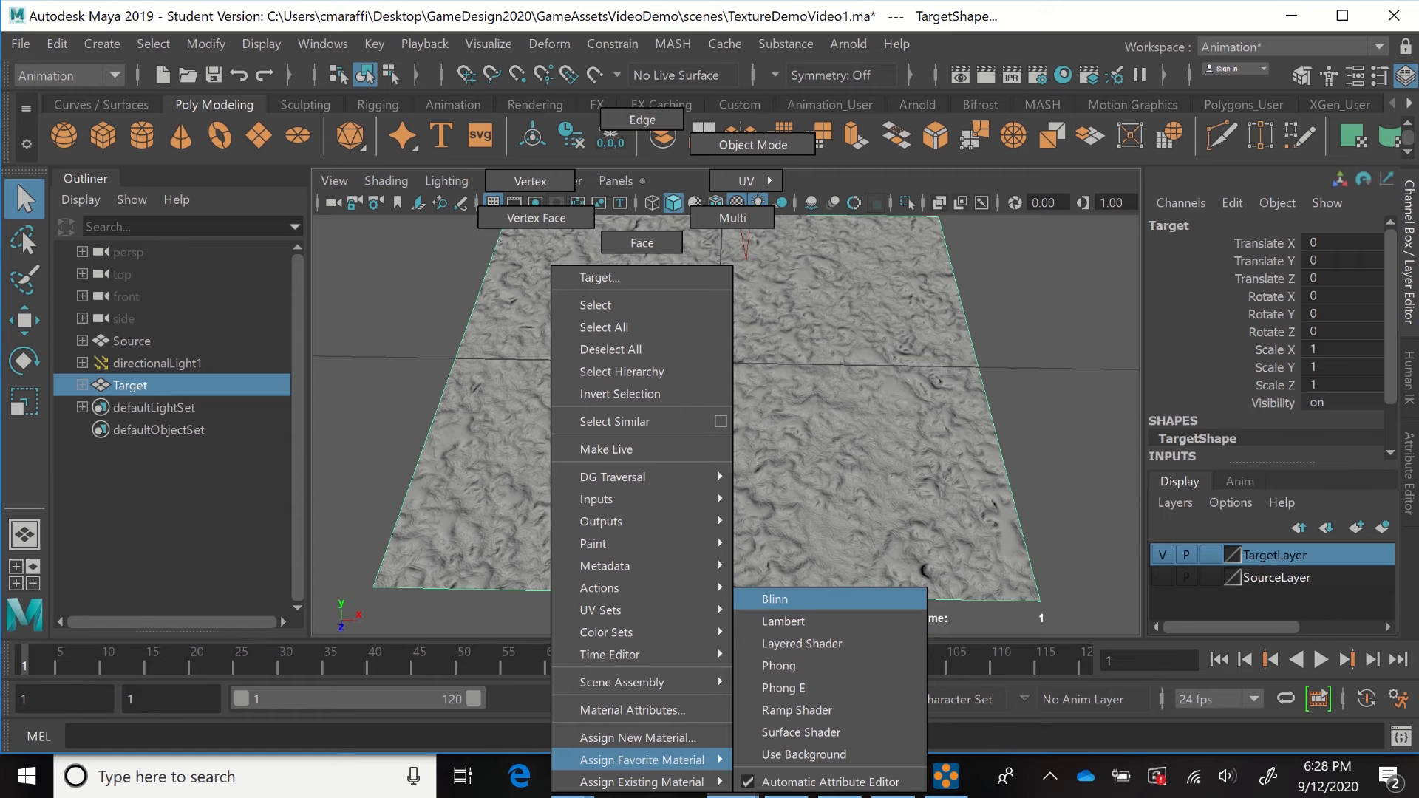
left_click(775, 599)
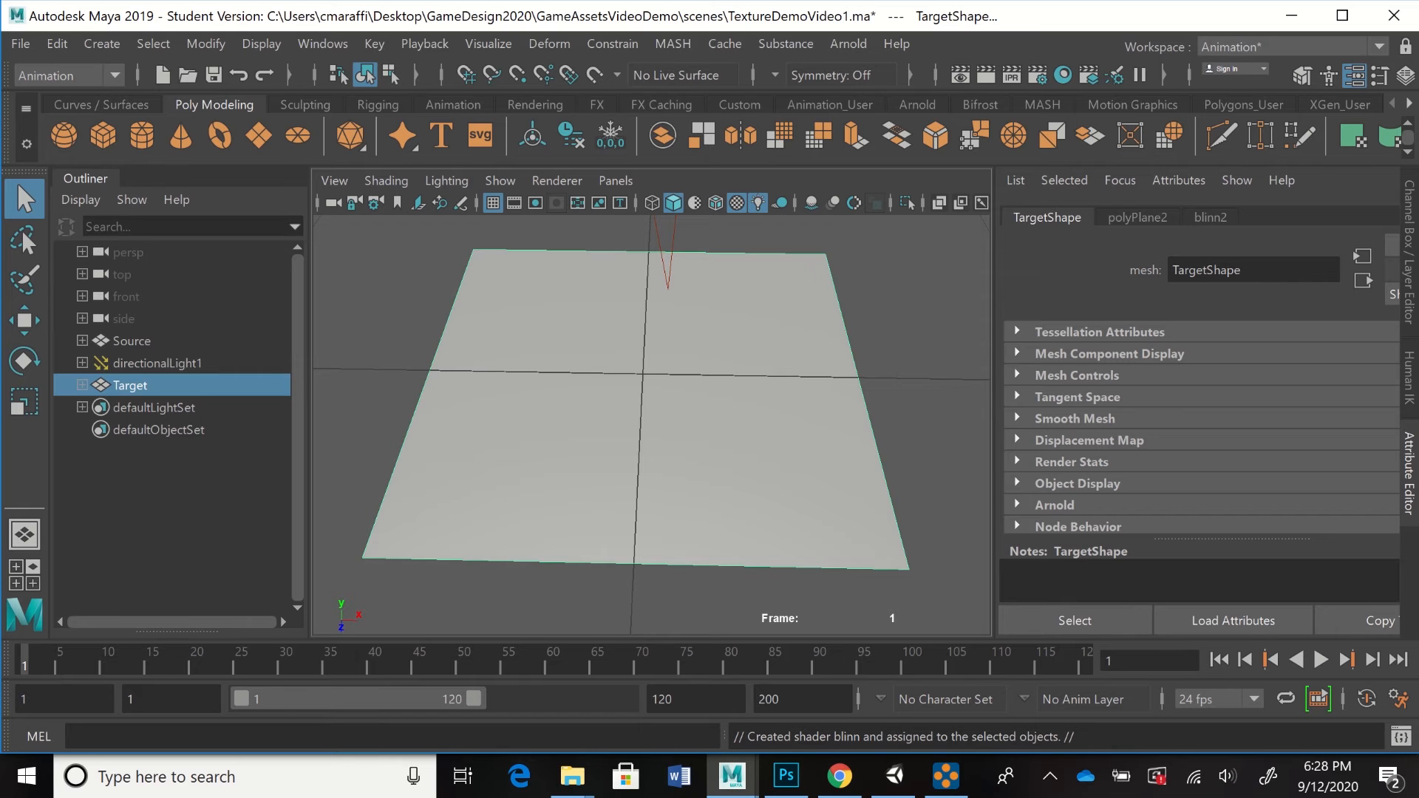
- Select the Source plane, show the SourceLayer and hide the TargetLayer
left_click(131, 341)
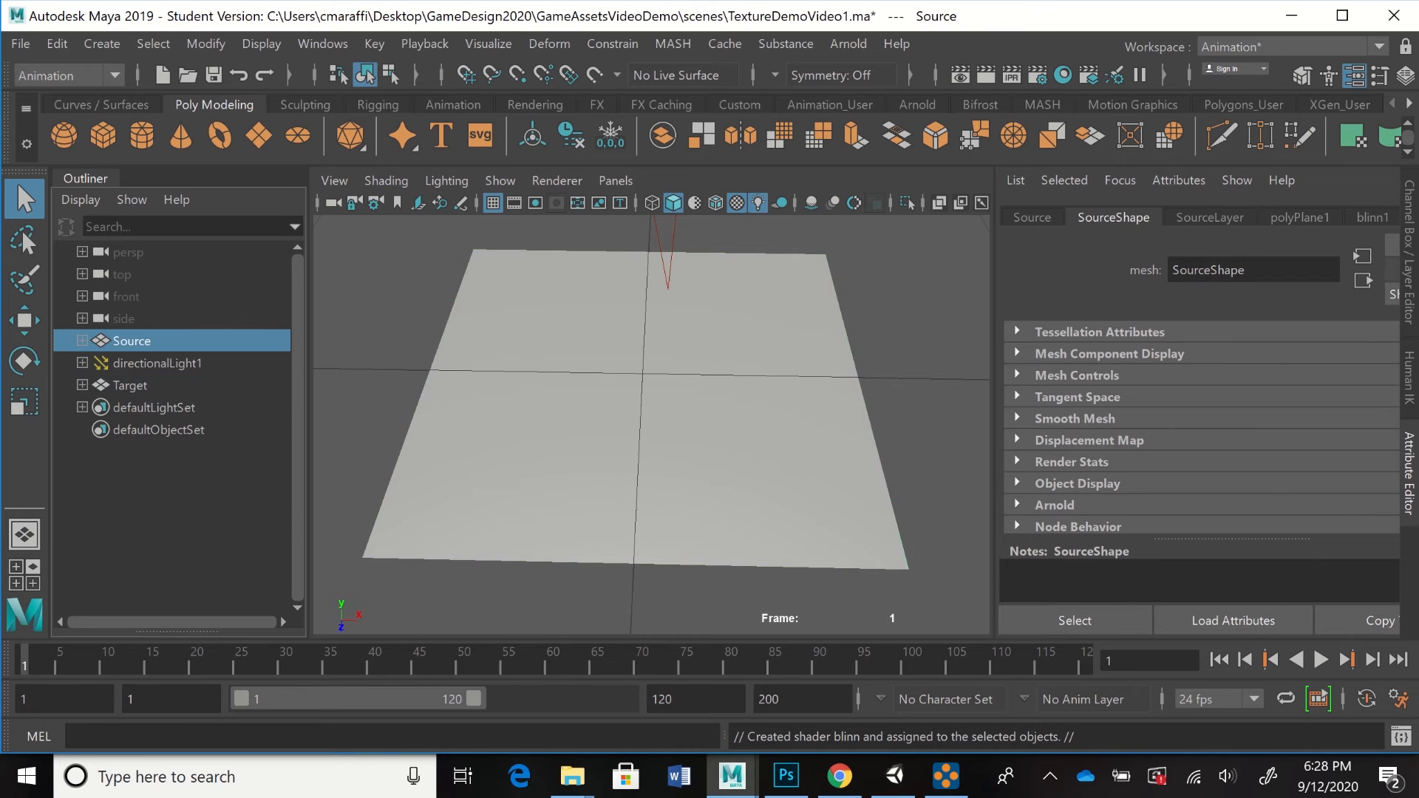
key("ctrl+a")
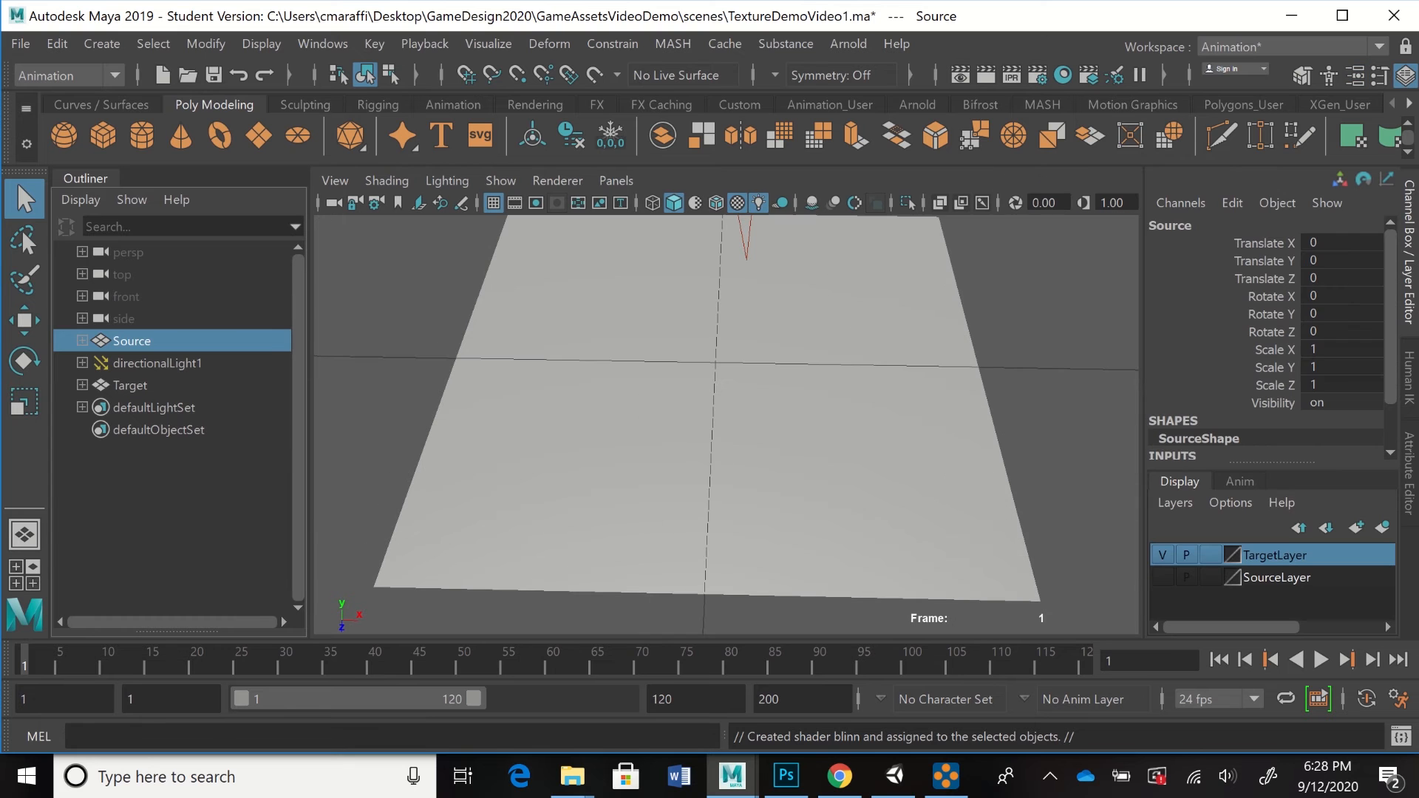
left_click(1162, 577)
left_click(1162, 555)
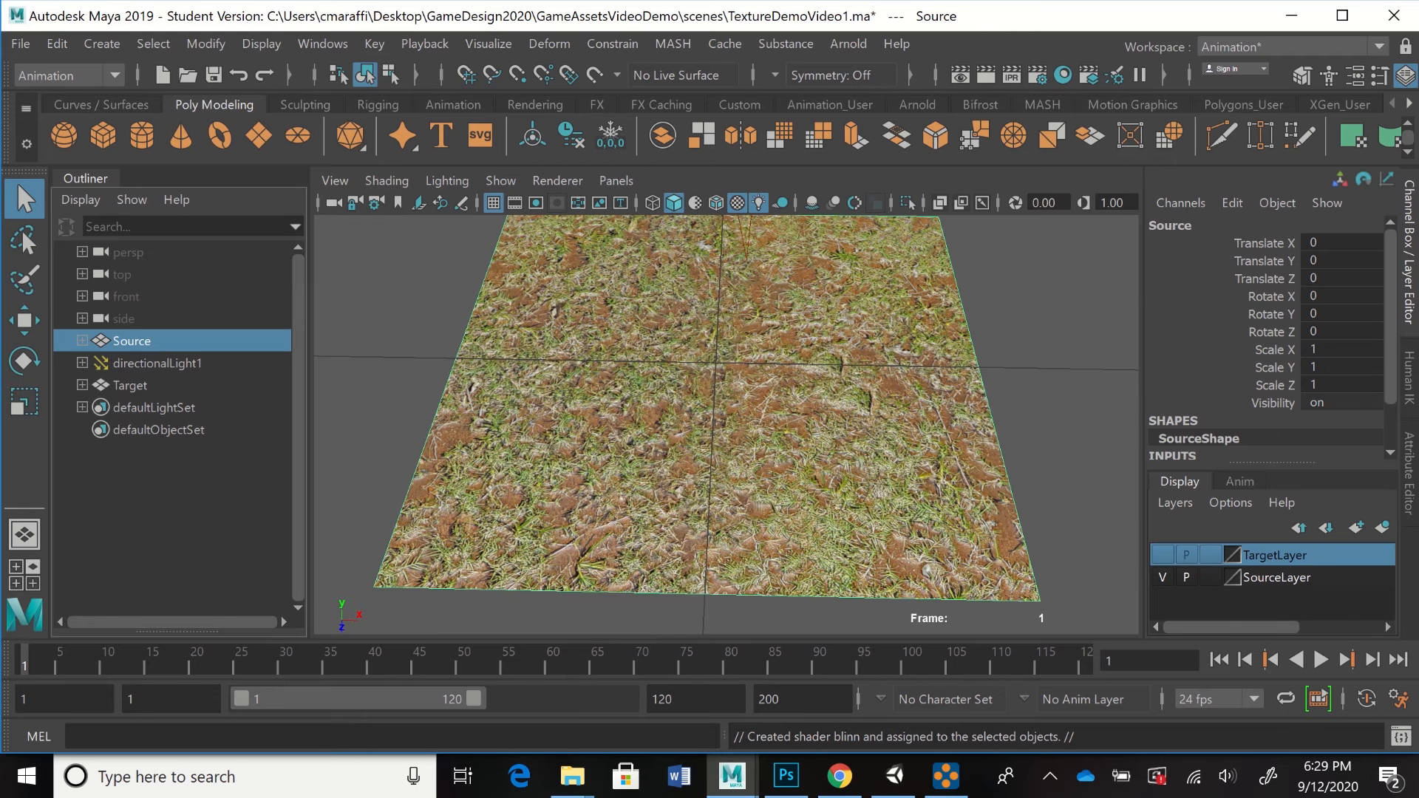
- Replace the color texture image of the Source plane's blinn1 material with Cobblstone2048color.jpg from sourceimages
key("ctrl+a")
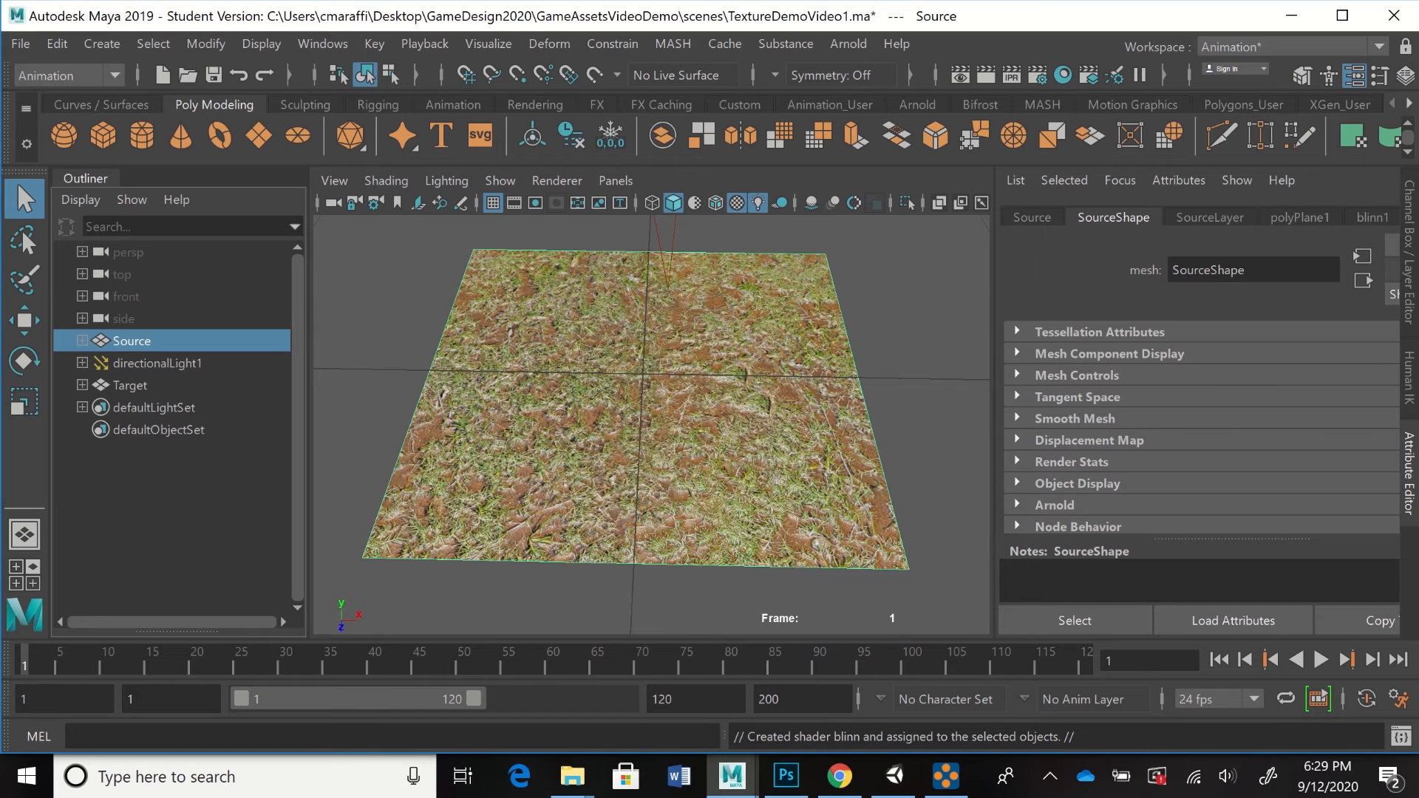
left_click(1372, 218)
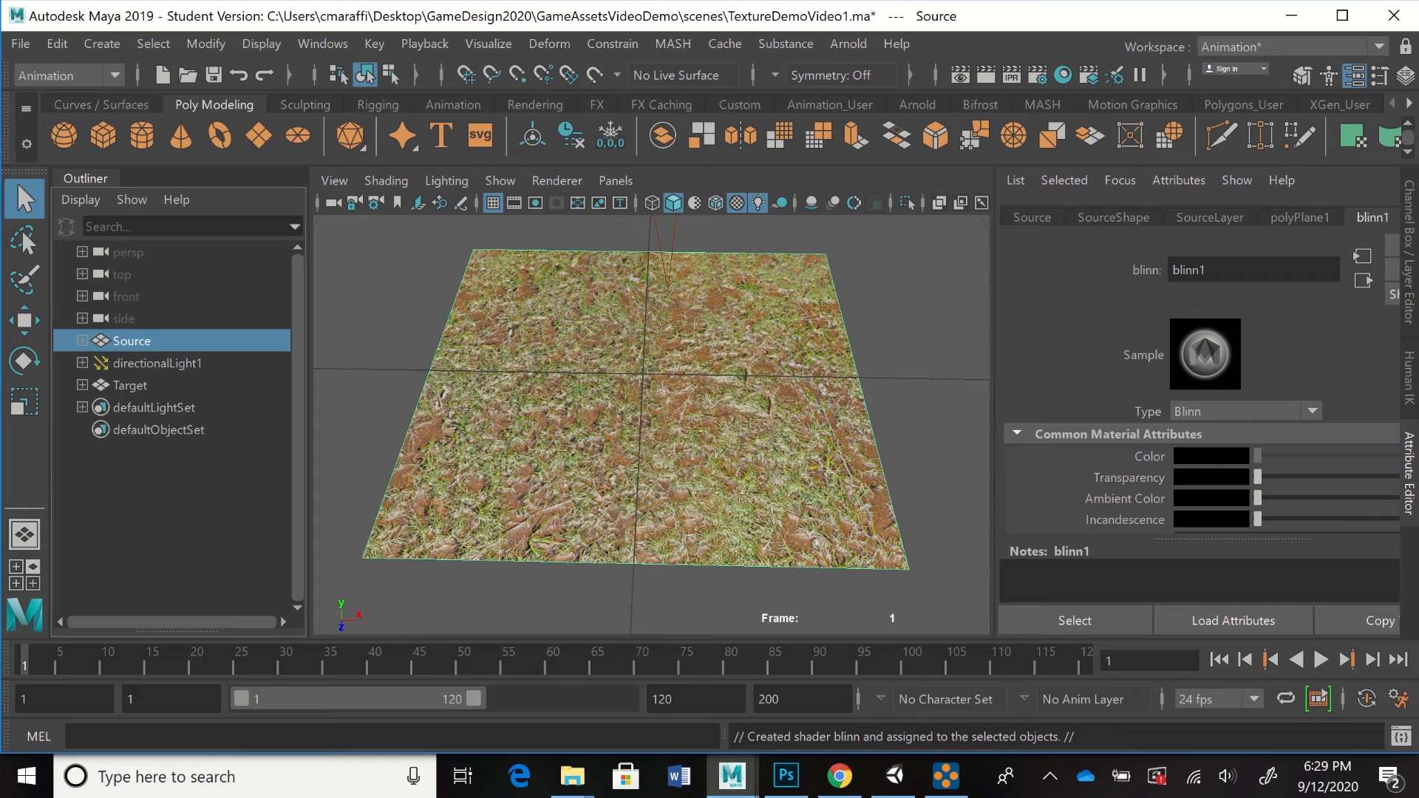
left_click_drag(995, 414, 861, 414)
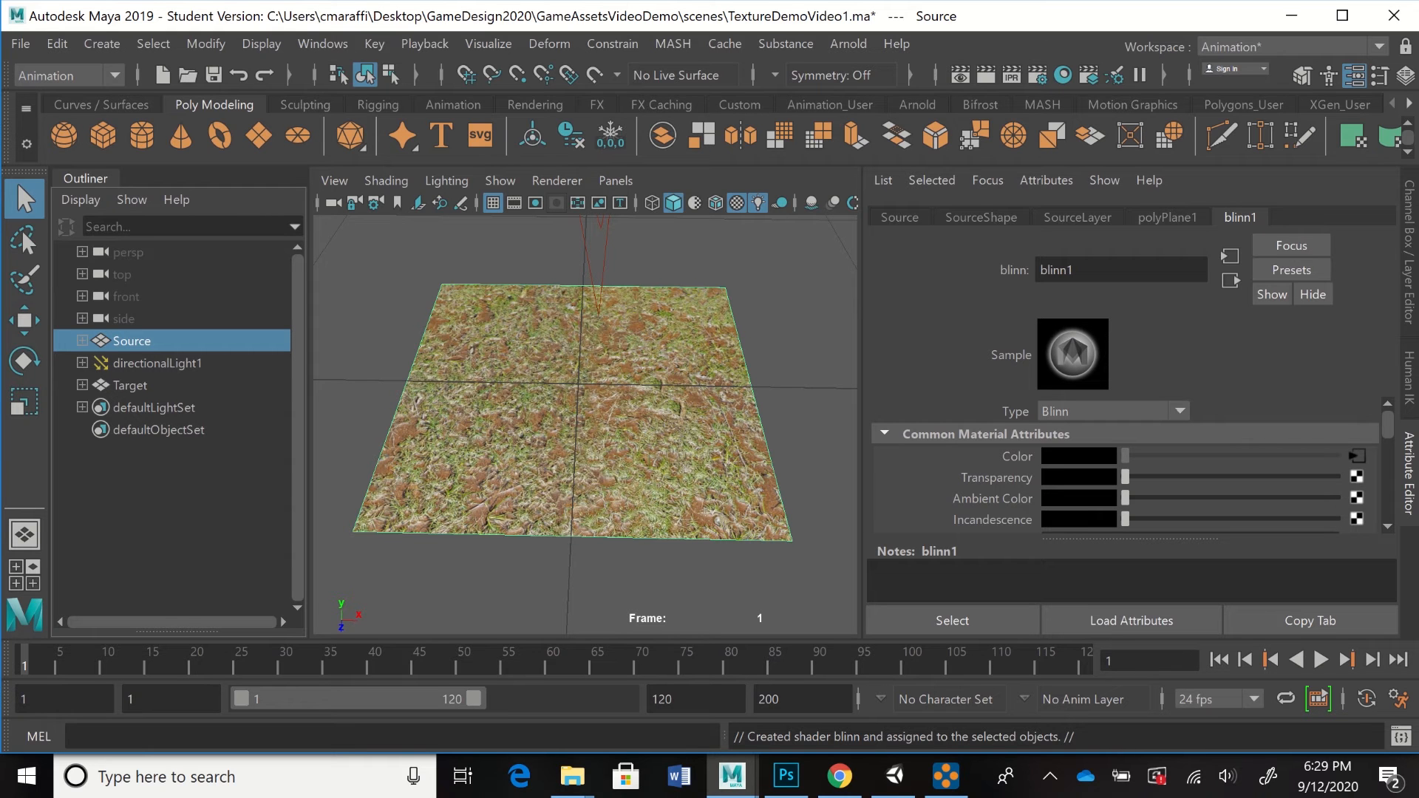
left_click(1357, 455)
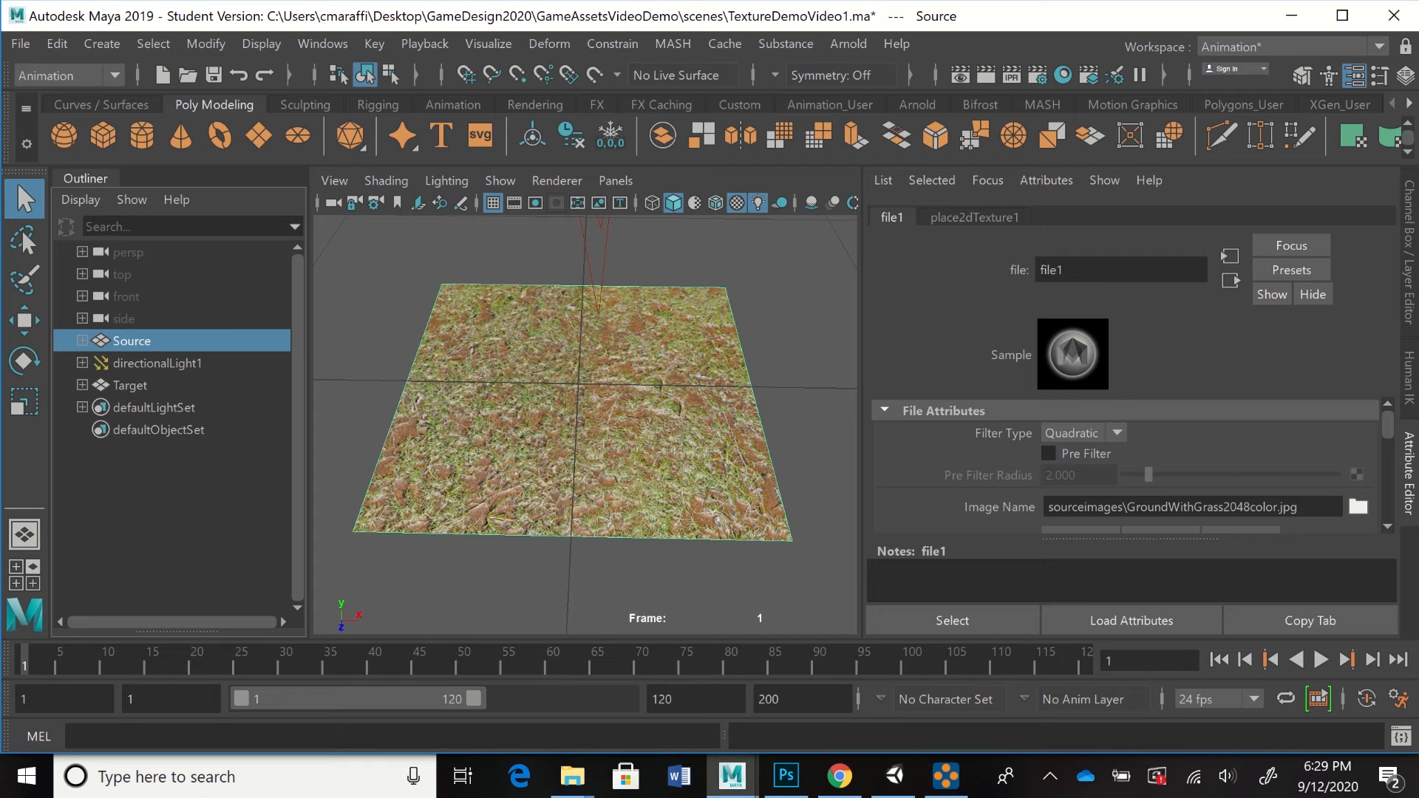
left_click(1359, 507)
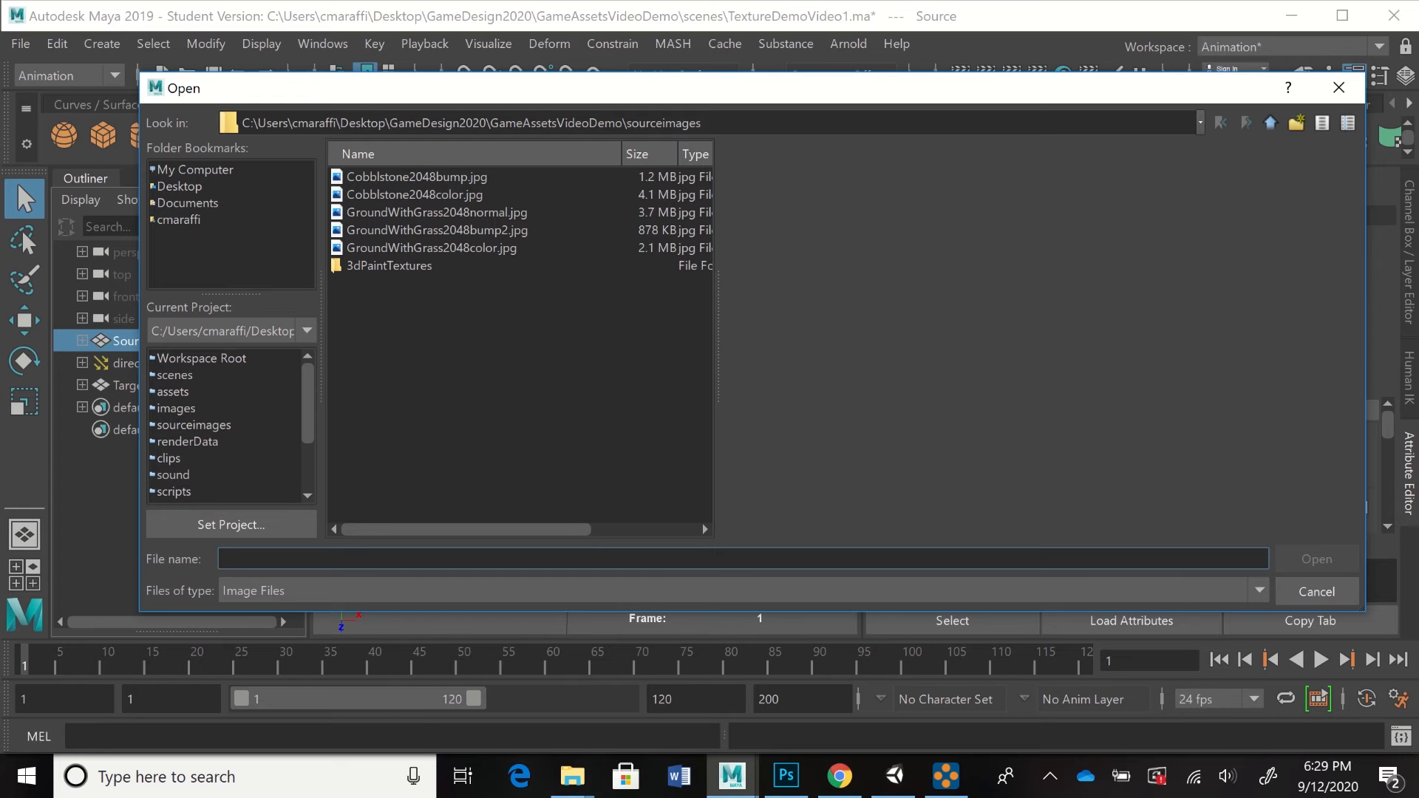
left_click(415, 195)
left_click(1316, 559)
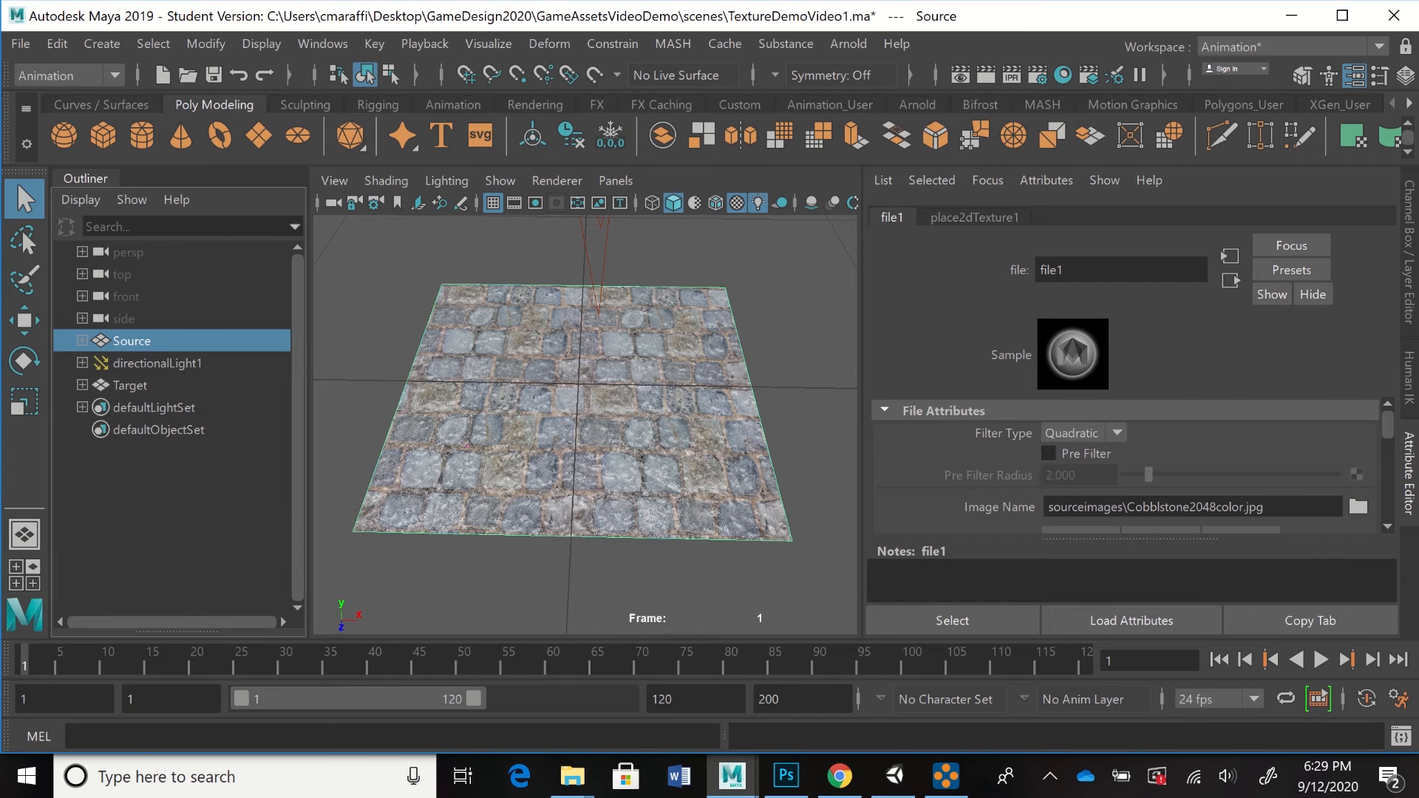
scroll(1131, 466, "down", 5)
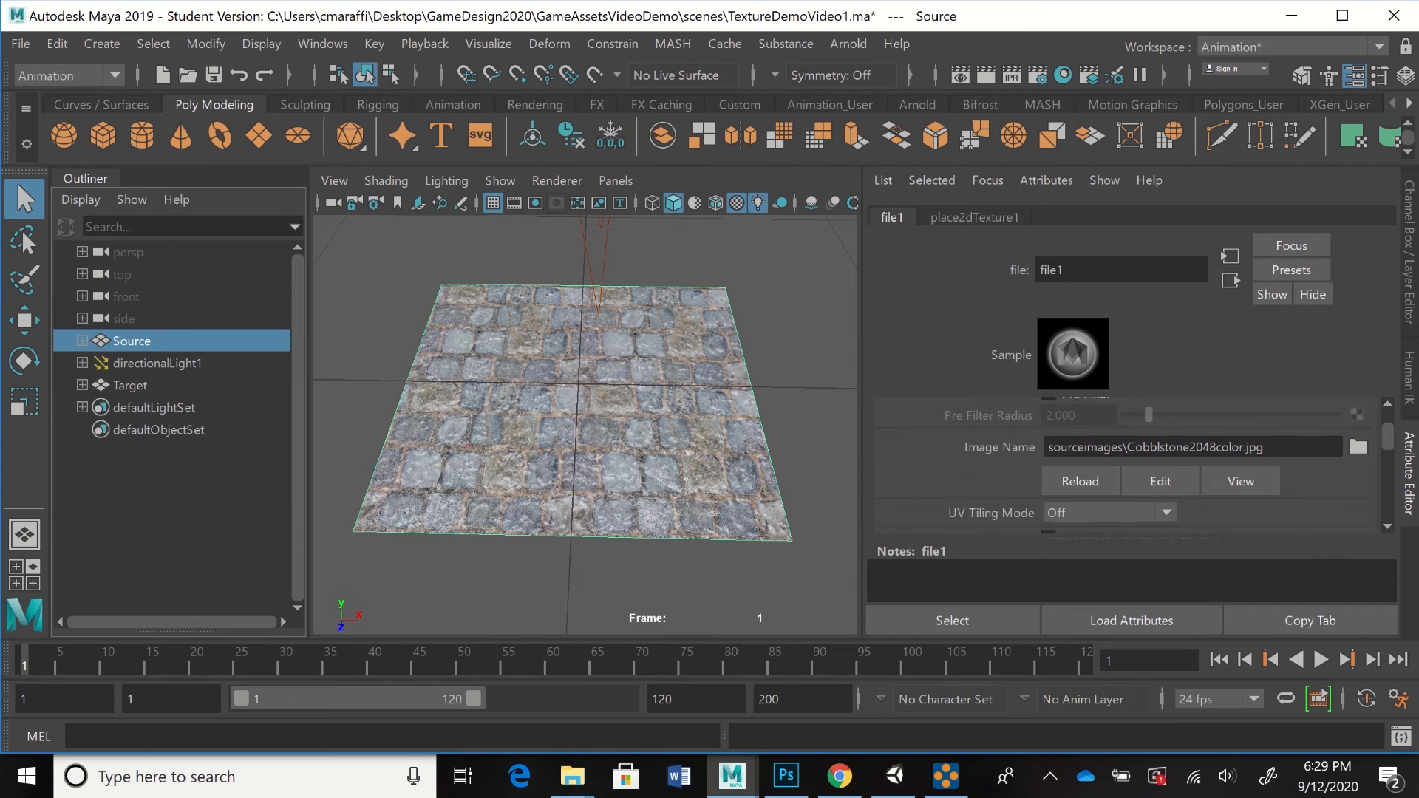
scroll(1131, 466, "down", 5)
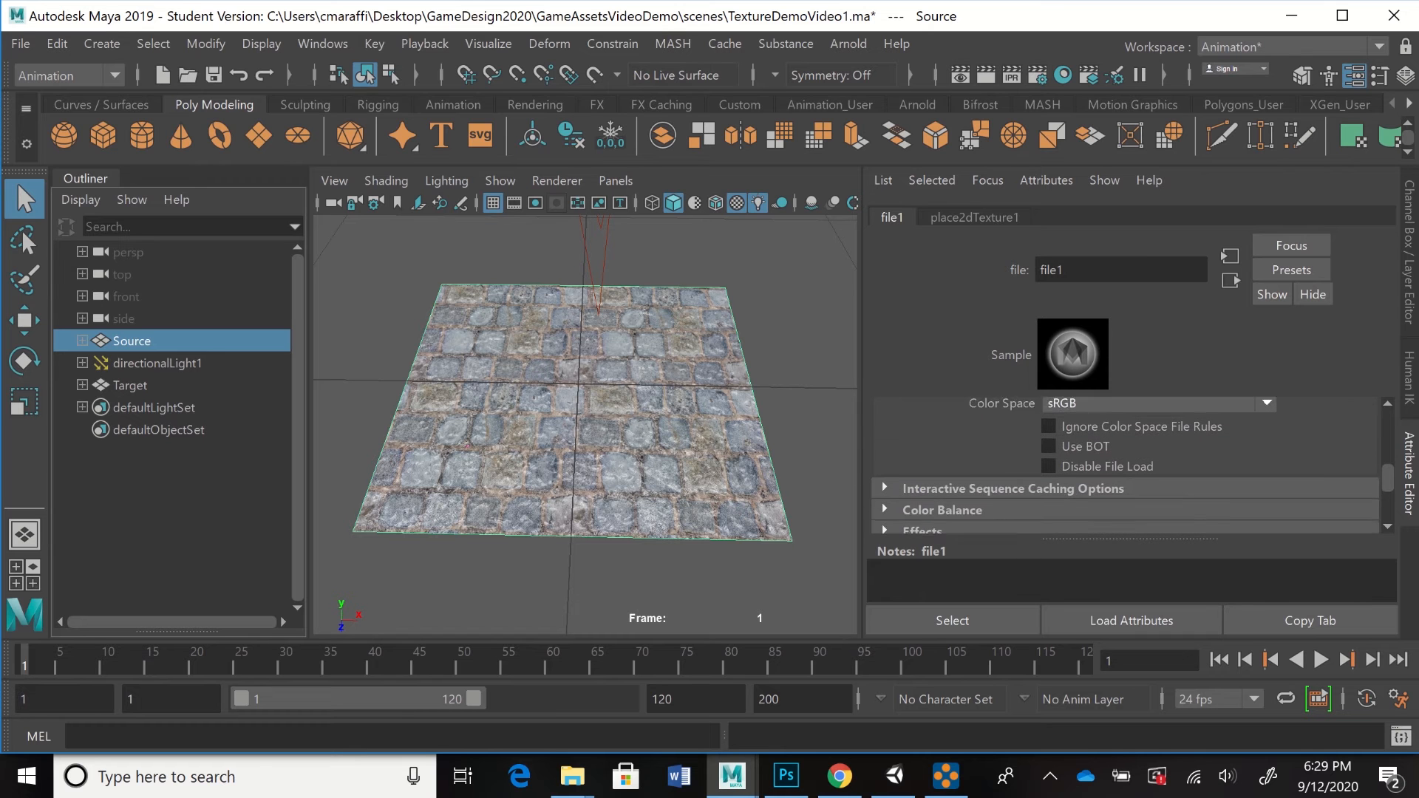
- Replace the bump map image of the Source plane's blinn1 material with Cobblstone2048bump.jpg from sourceimages
scroll(1131, 466, "up", 5)
scroll(1131, 466, "up", 3)
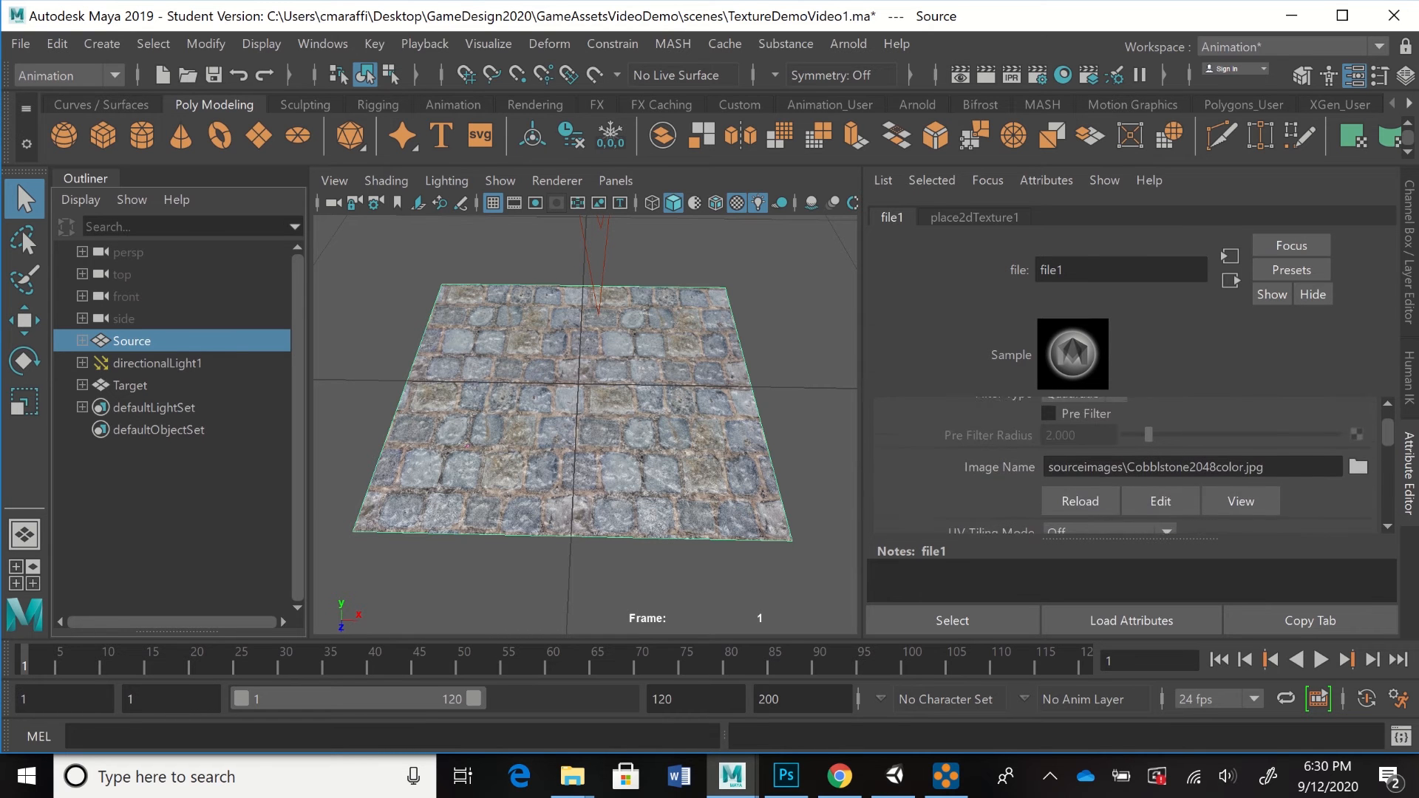
scroll(1131, 466, "up", 1)
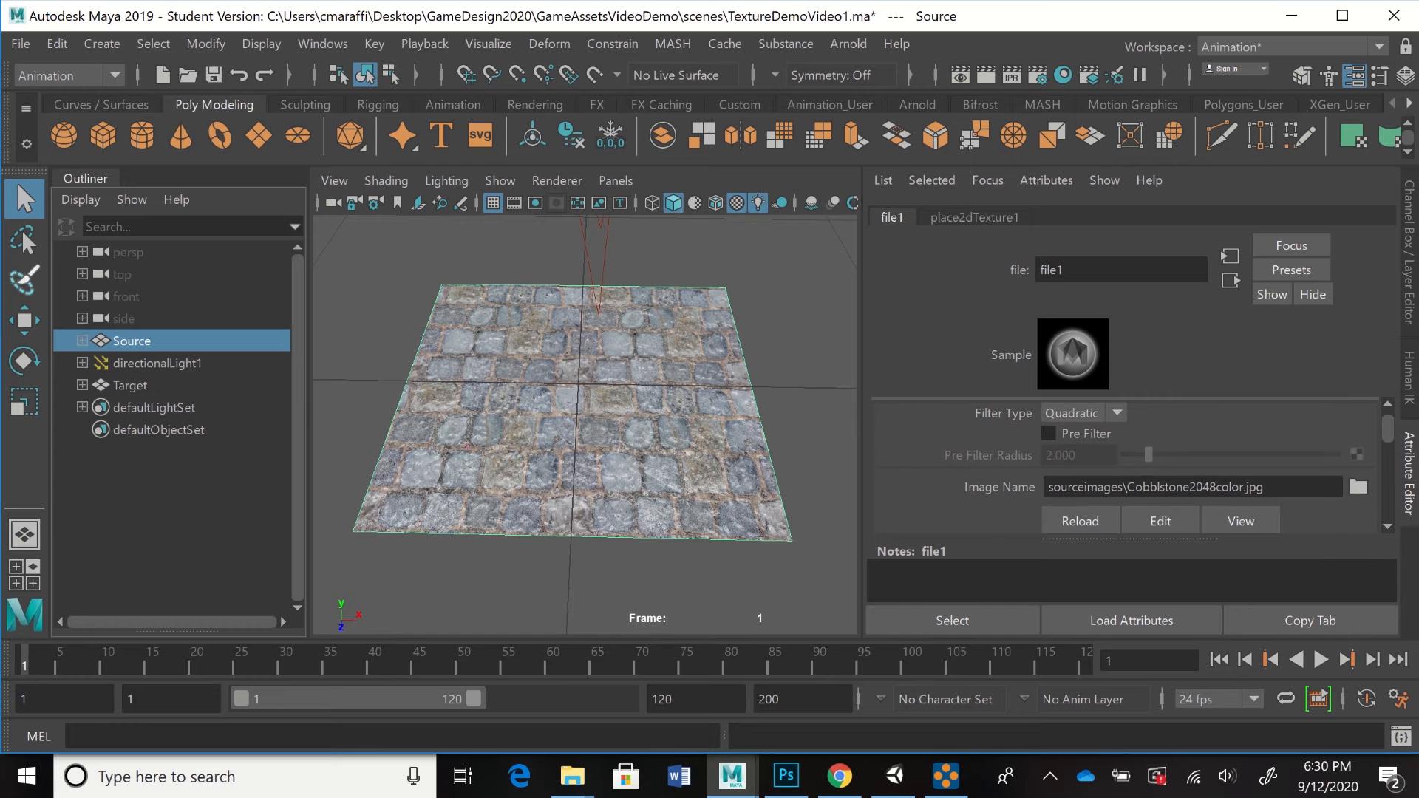
left_click(1230, 281)
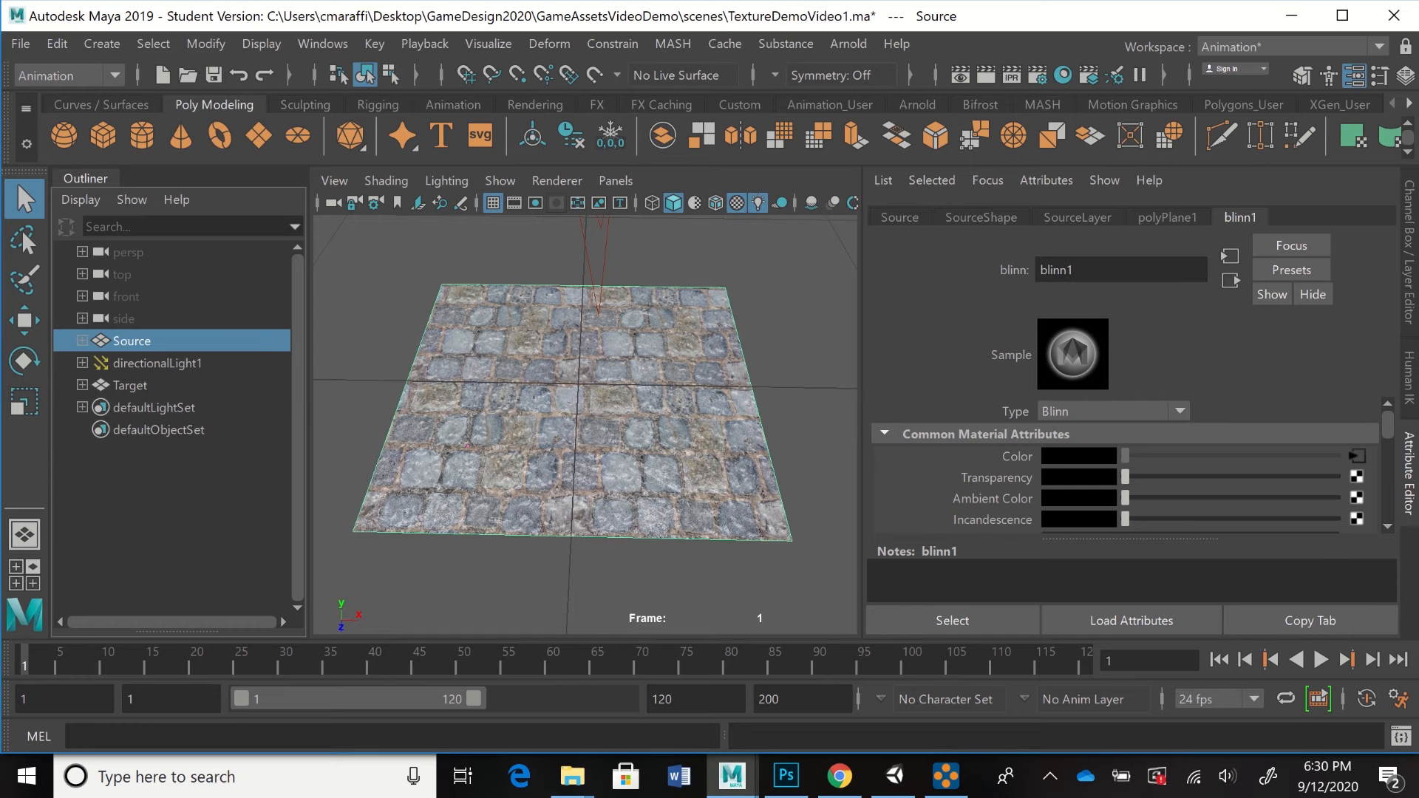
scroll(1130, 466, "down", 5)
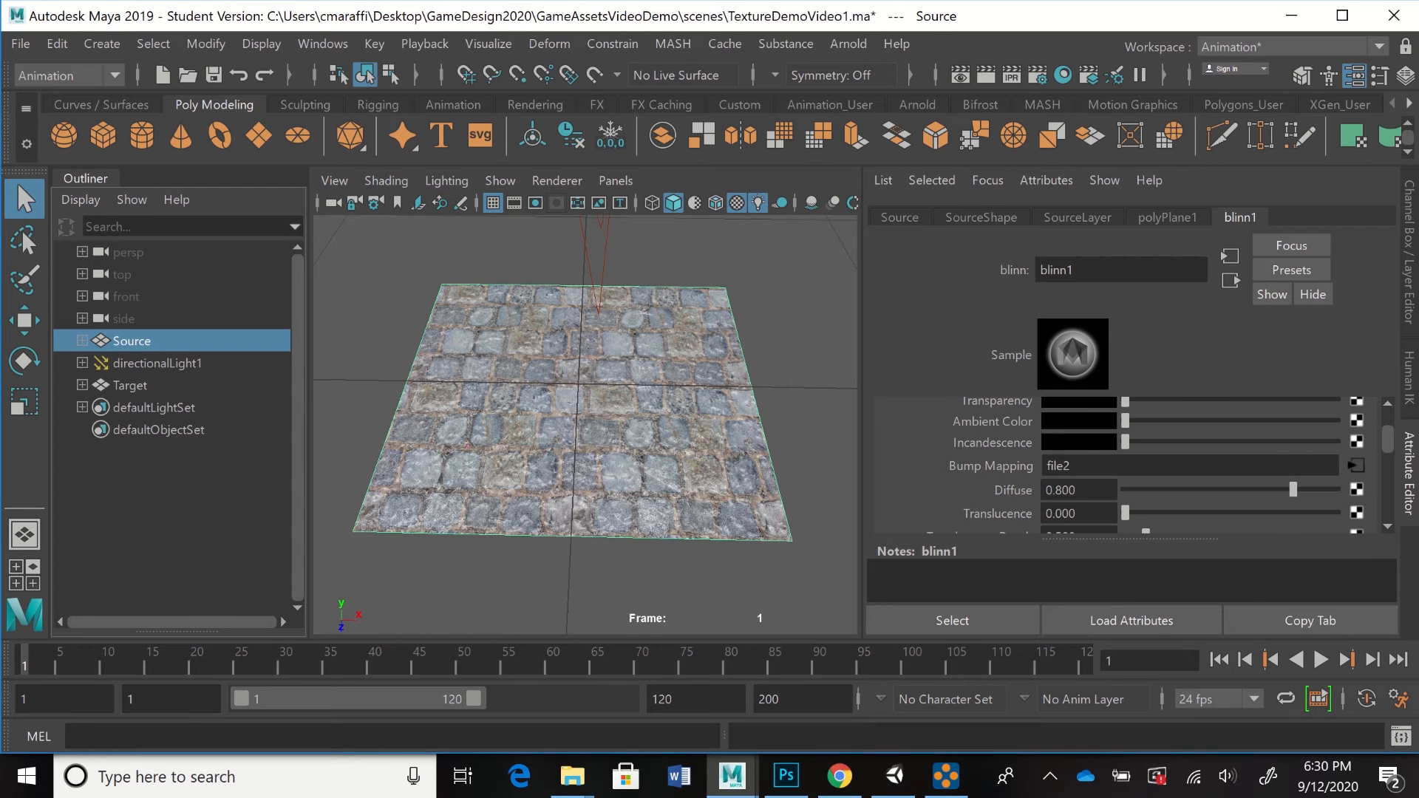
left_click(1356, 465)
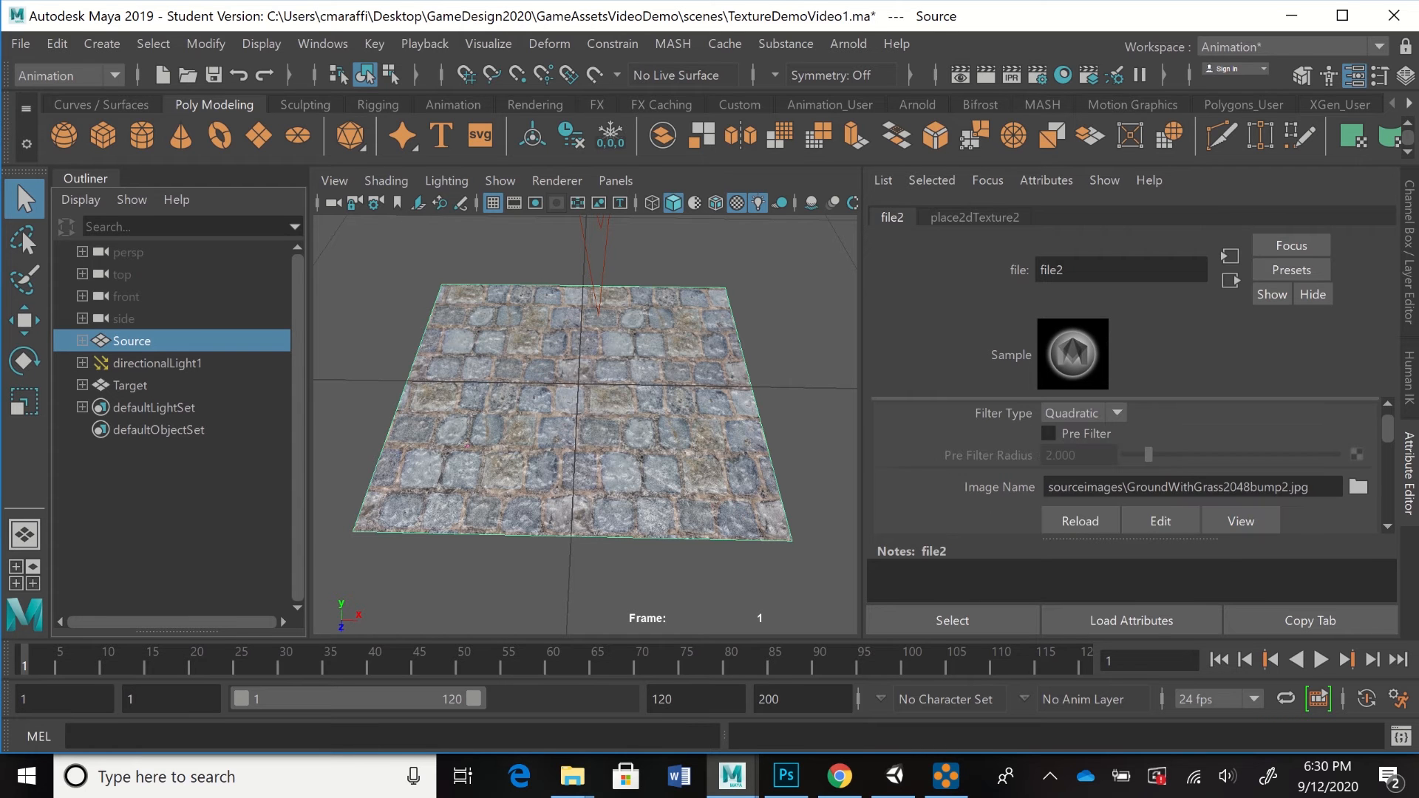
scroll(1241, 503, "down", 1)
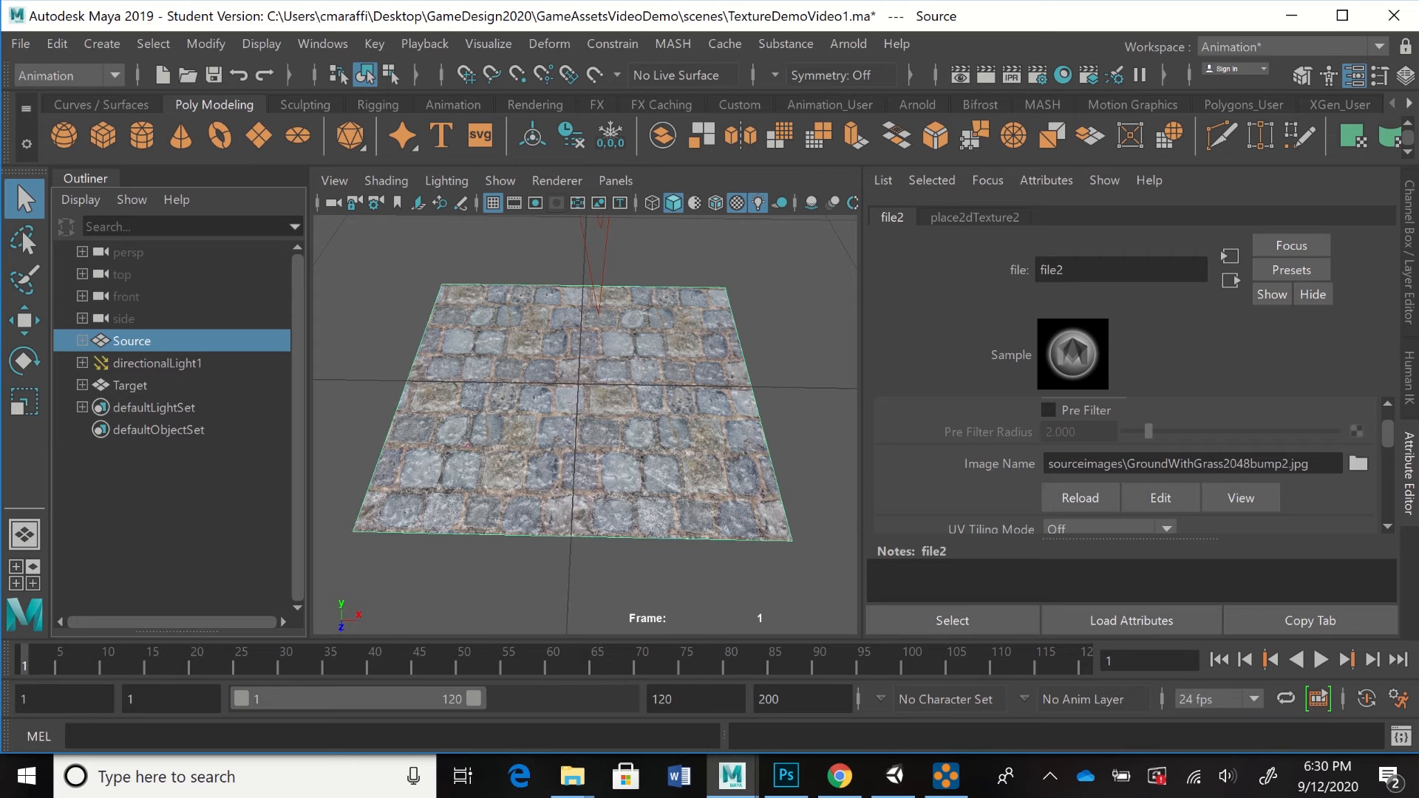
left_click(1359, 464)
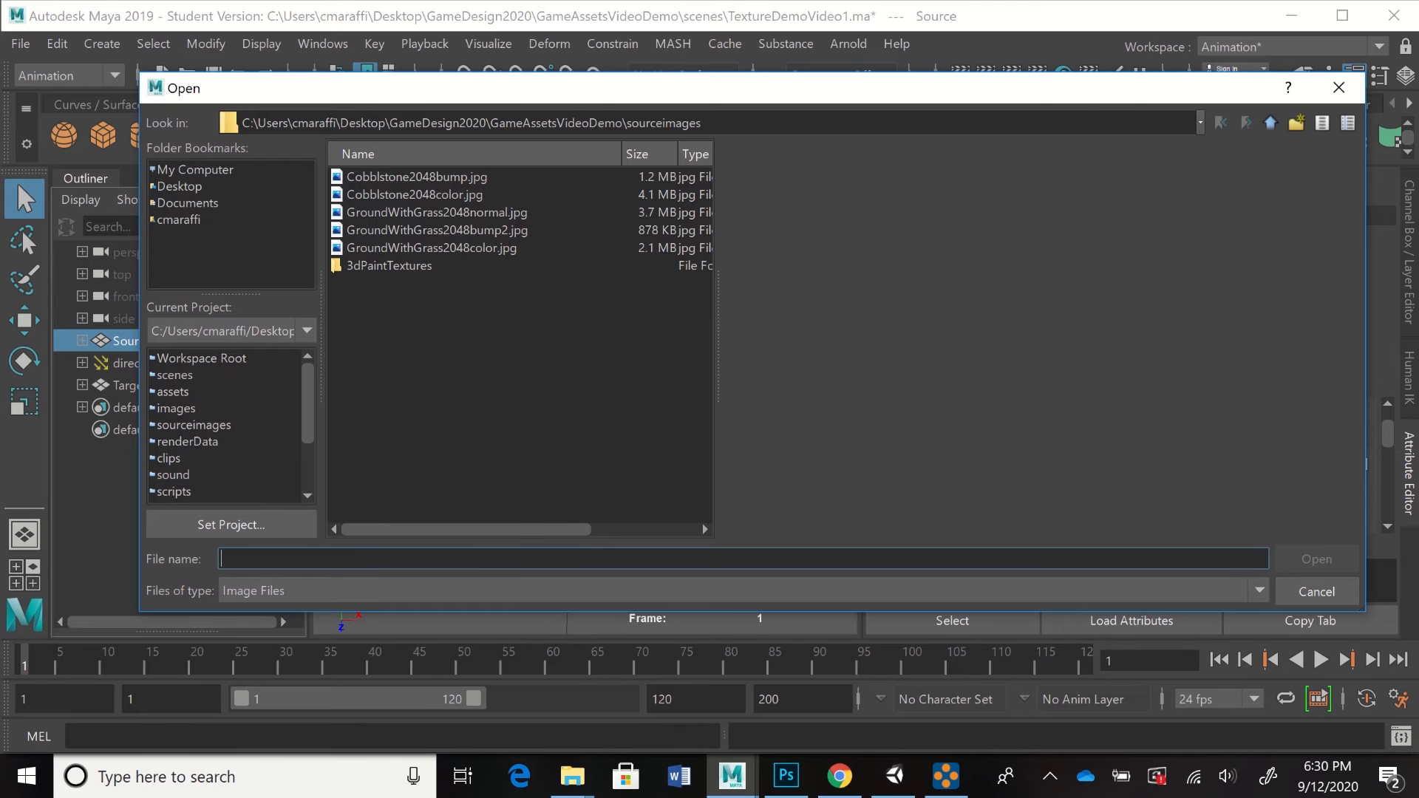
left_click(417, 177)
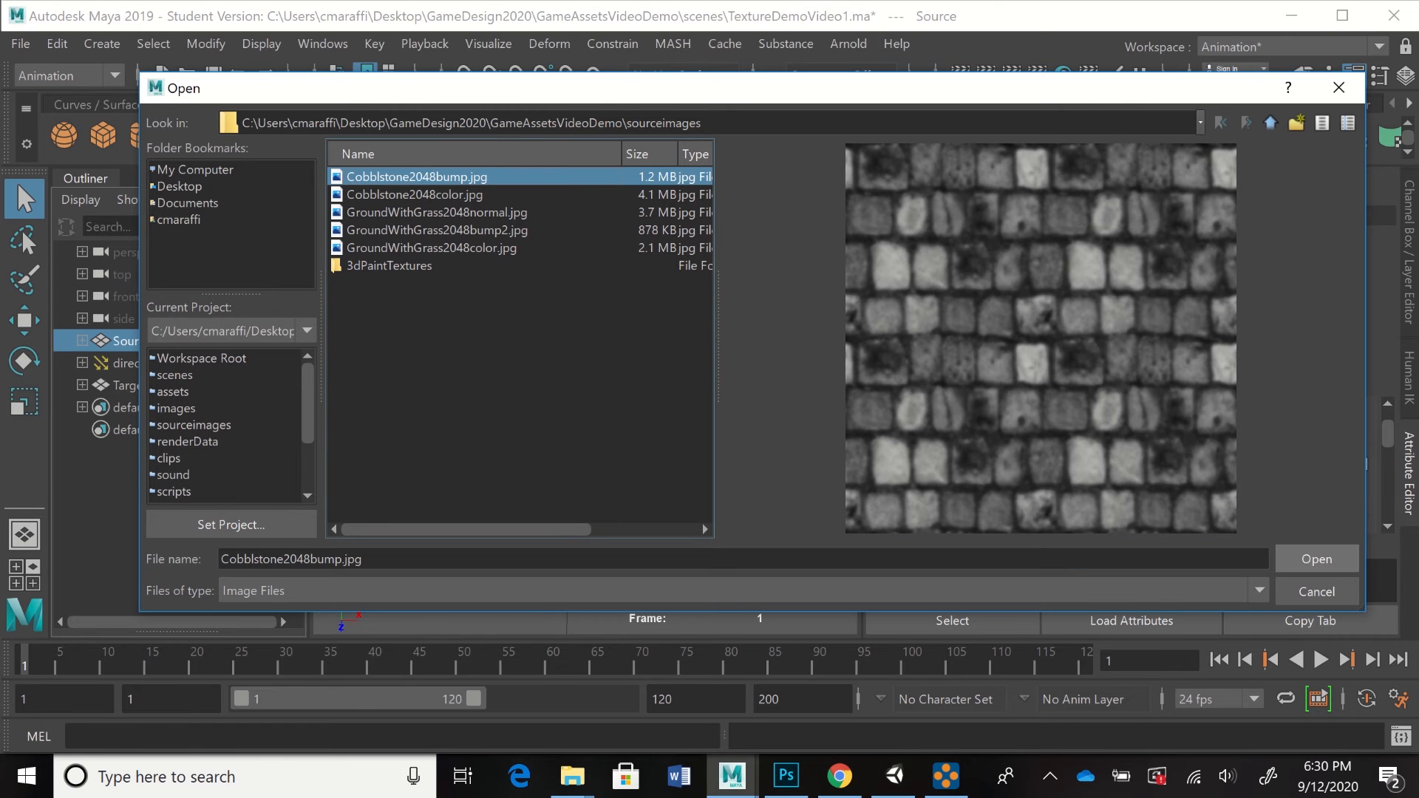
left_click(1316, 559)
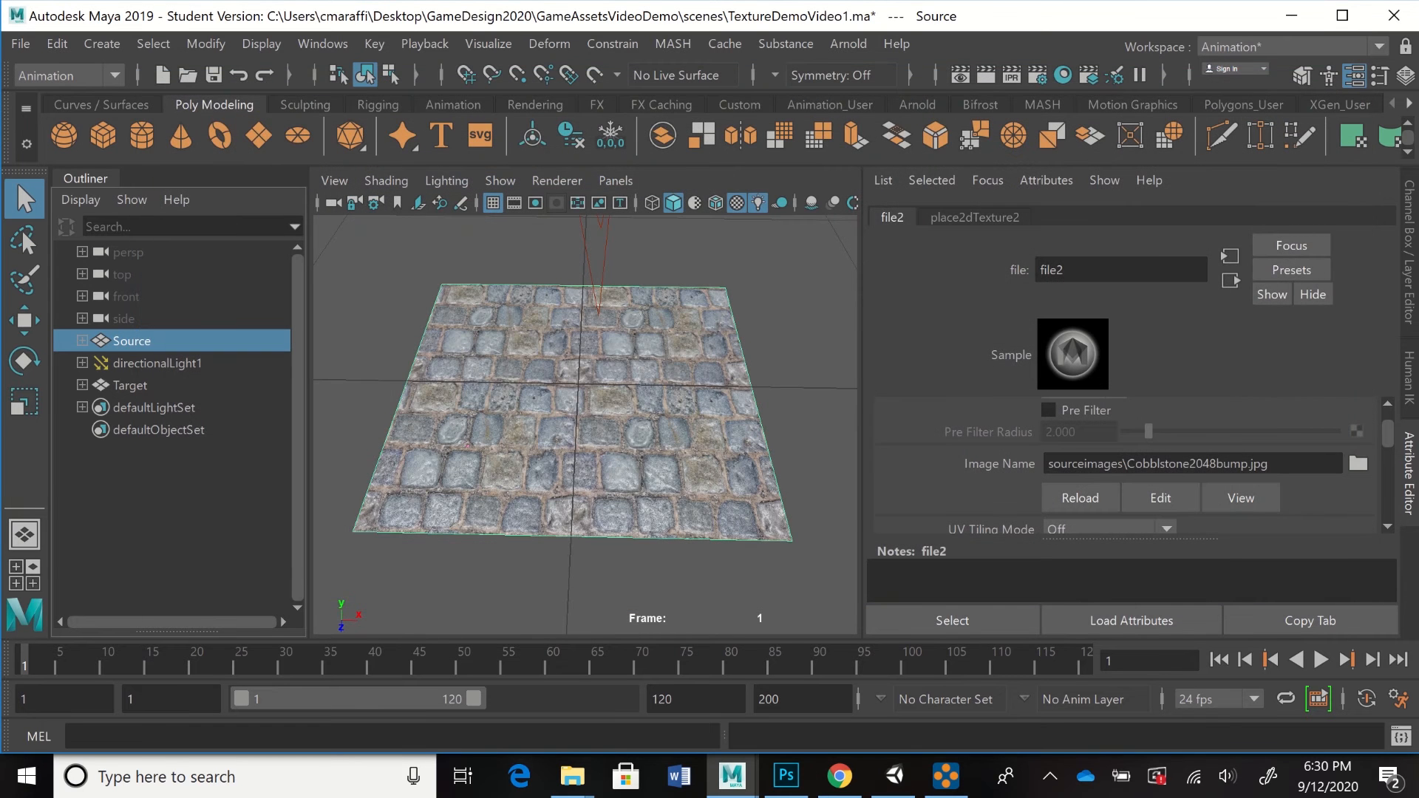
- Examine the bumped cobblestone surface of the Source plane up close and from a distance
scroll(585, 425, "up", 5)
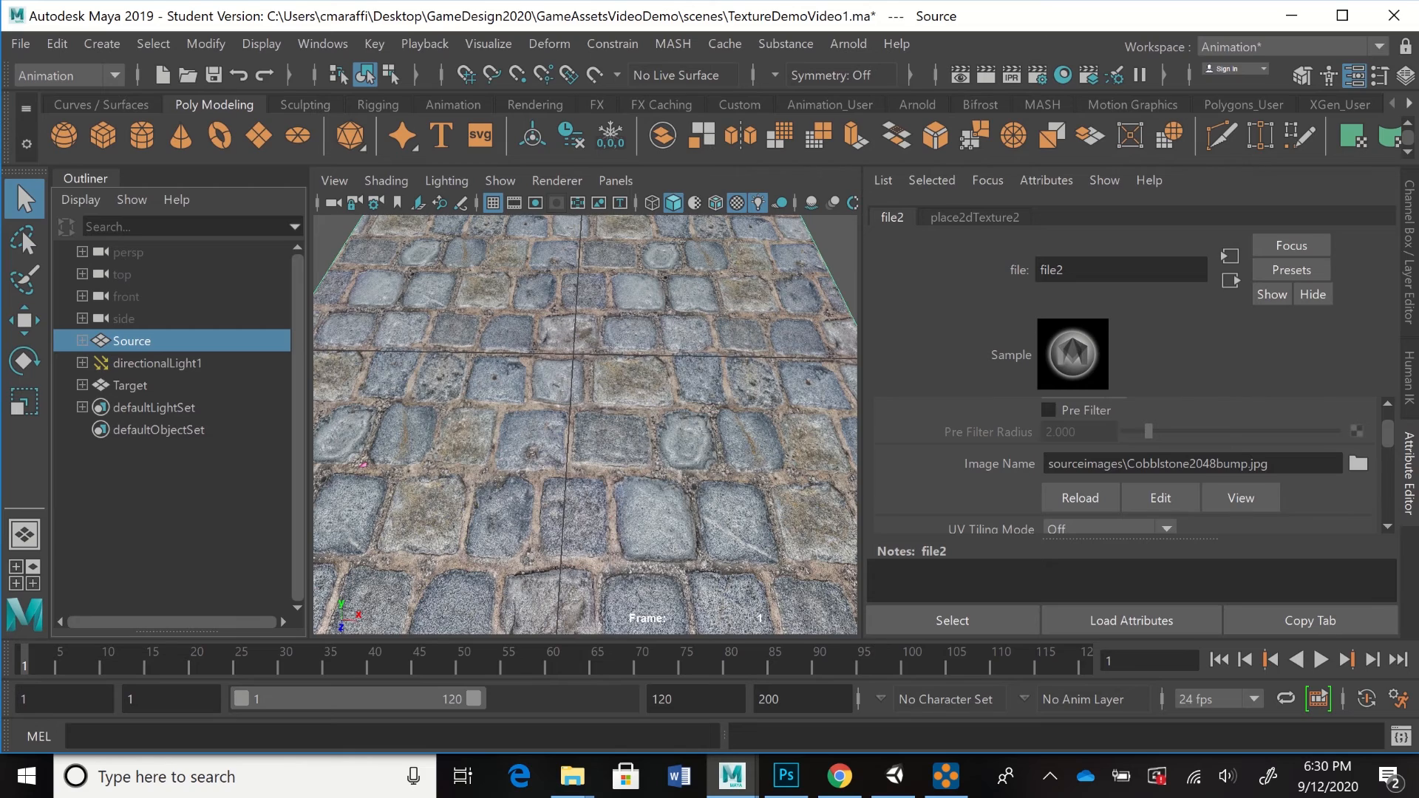
mouse_move(585, 425)
left_mouse_down("alt")
mouse_move(587, 369)
mouse_move(614, 356)
mouse_move(591, 462)
mouse_move(558, 488)
mouse_move(510, 461)
mouse_move(536, 395)
mouse_move(599, 377)
mouse_move(576, 422)
mouse_move(588, 425)
left_mouse_up("alt")
scroll(586, 425, "down", 3)
scroll(586, 425, "down", 3)
scroll(585, 425, "up", 3)
scroll(586, 425, "down", 3)
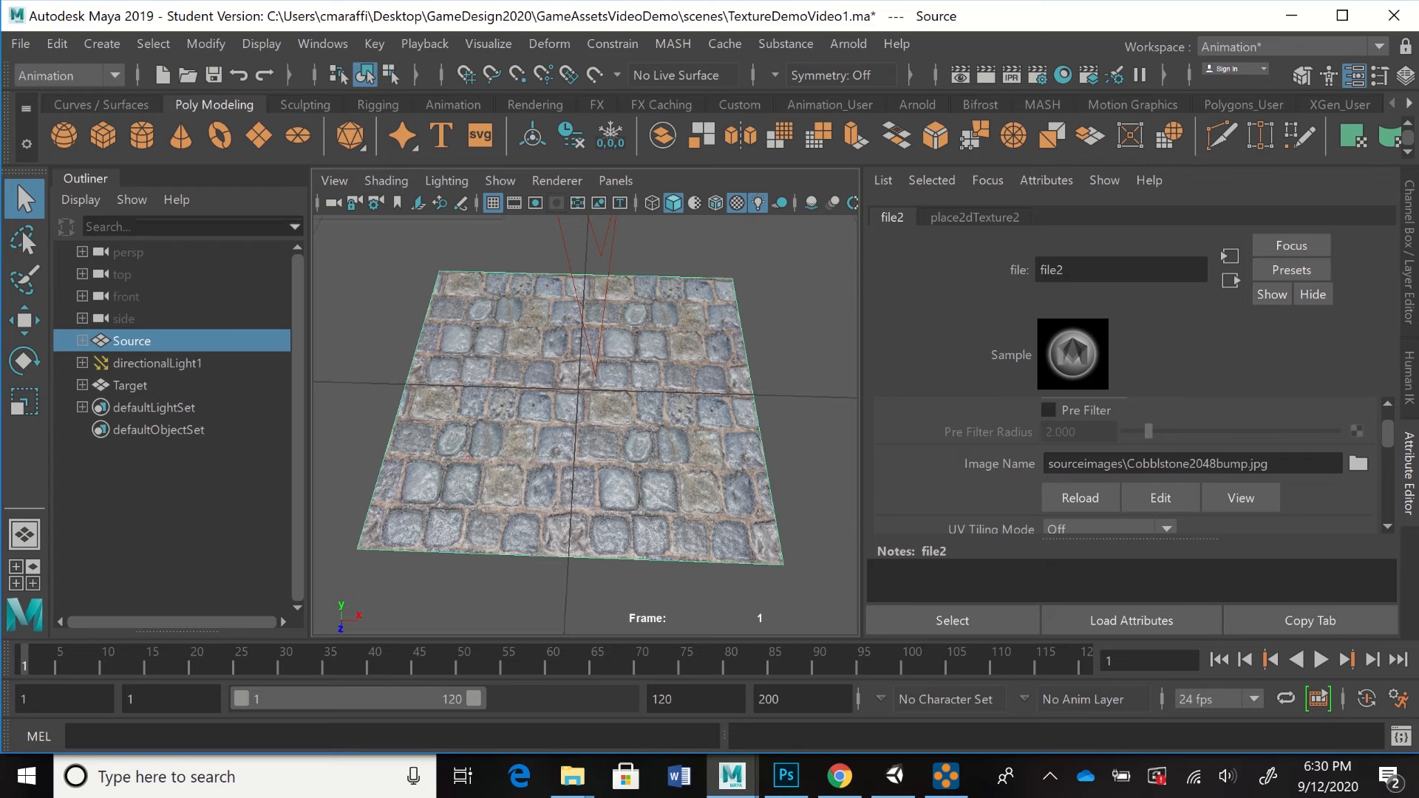
- Switch to the Rendering command set and open Transfer Maps with the Source plane selected
left_click(67, 76)
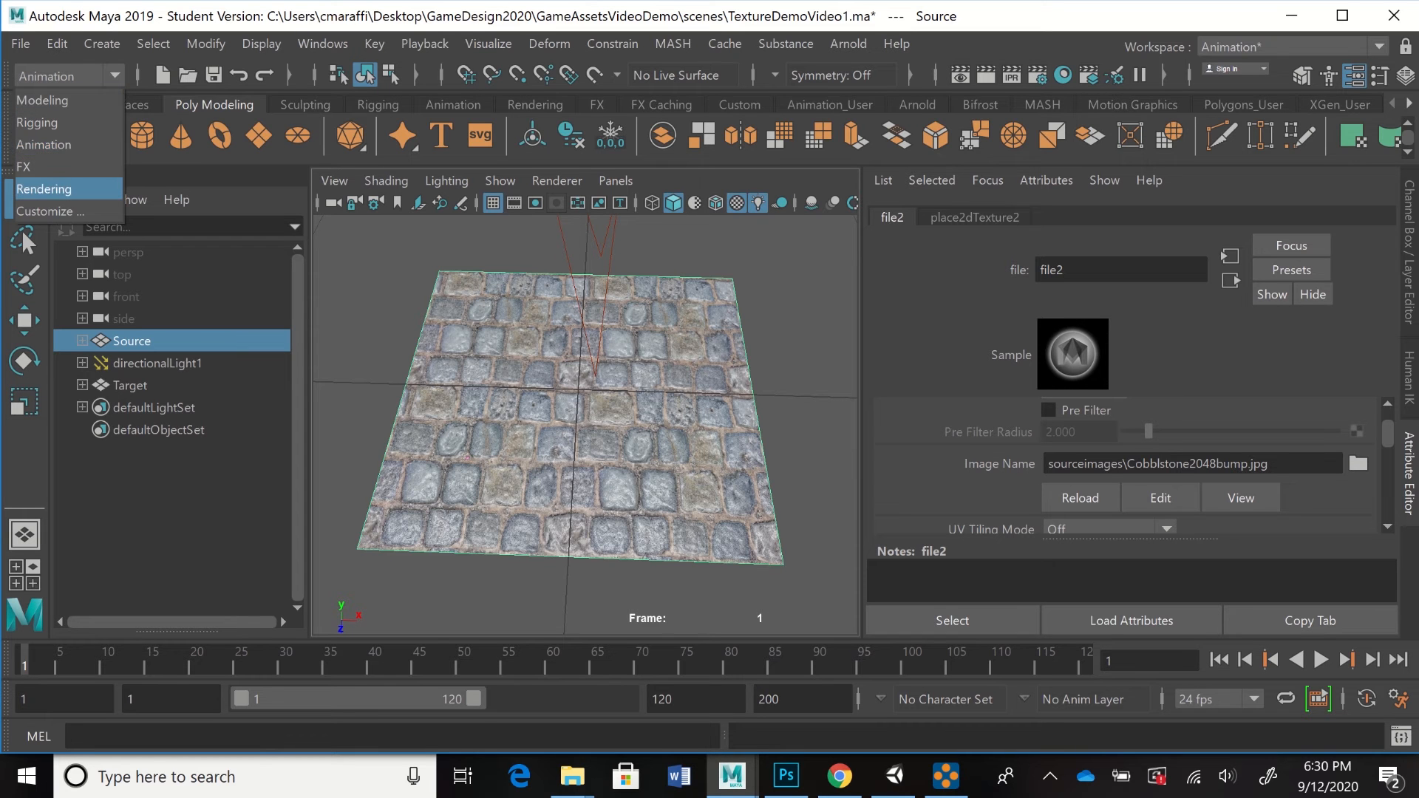
left_click(44, 189)
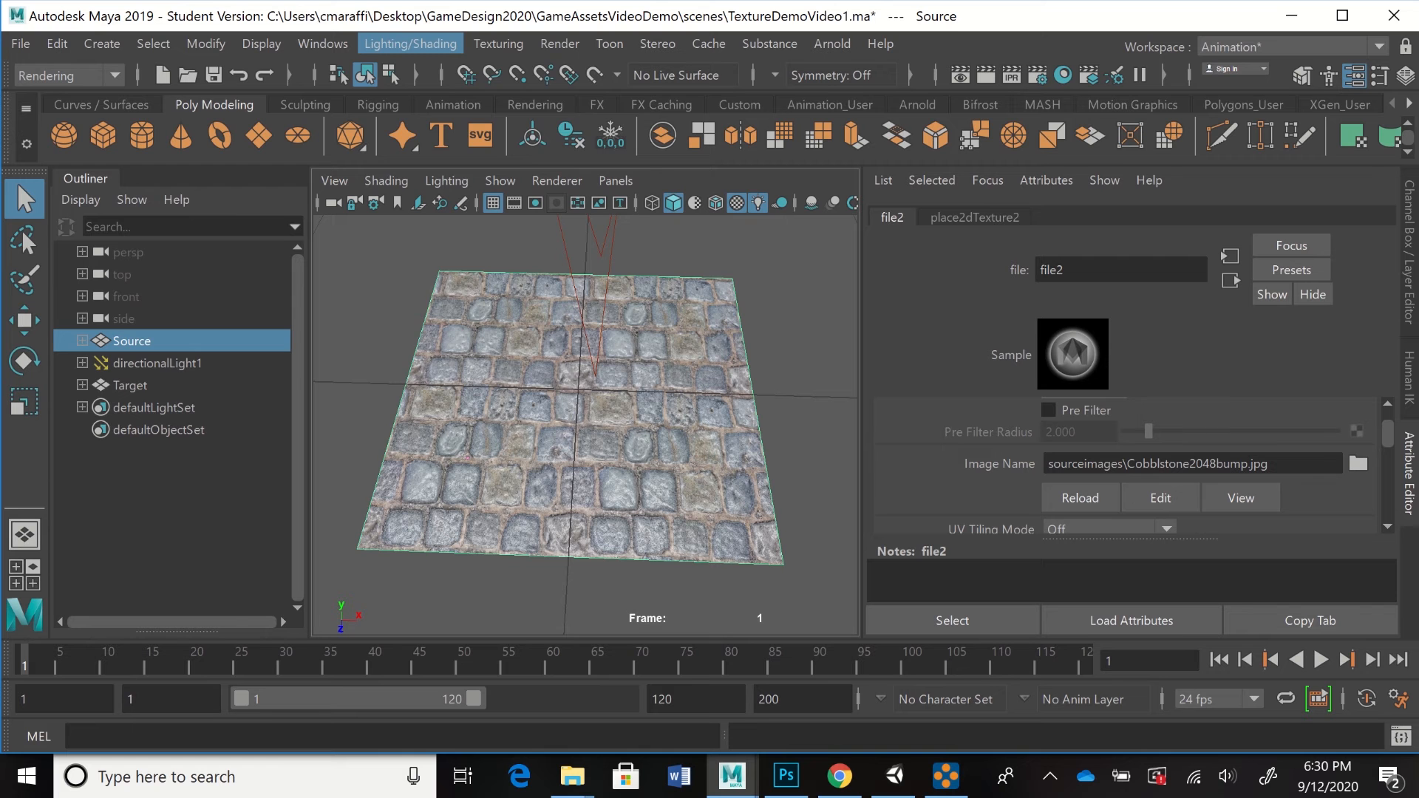
left_click(411, 43)
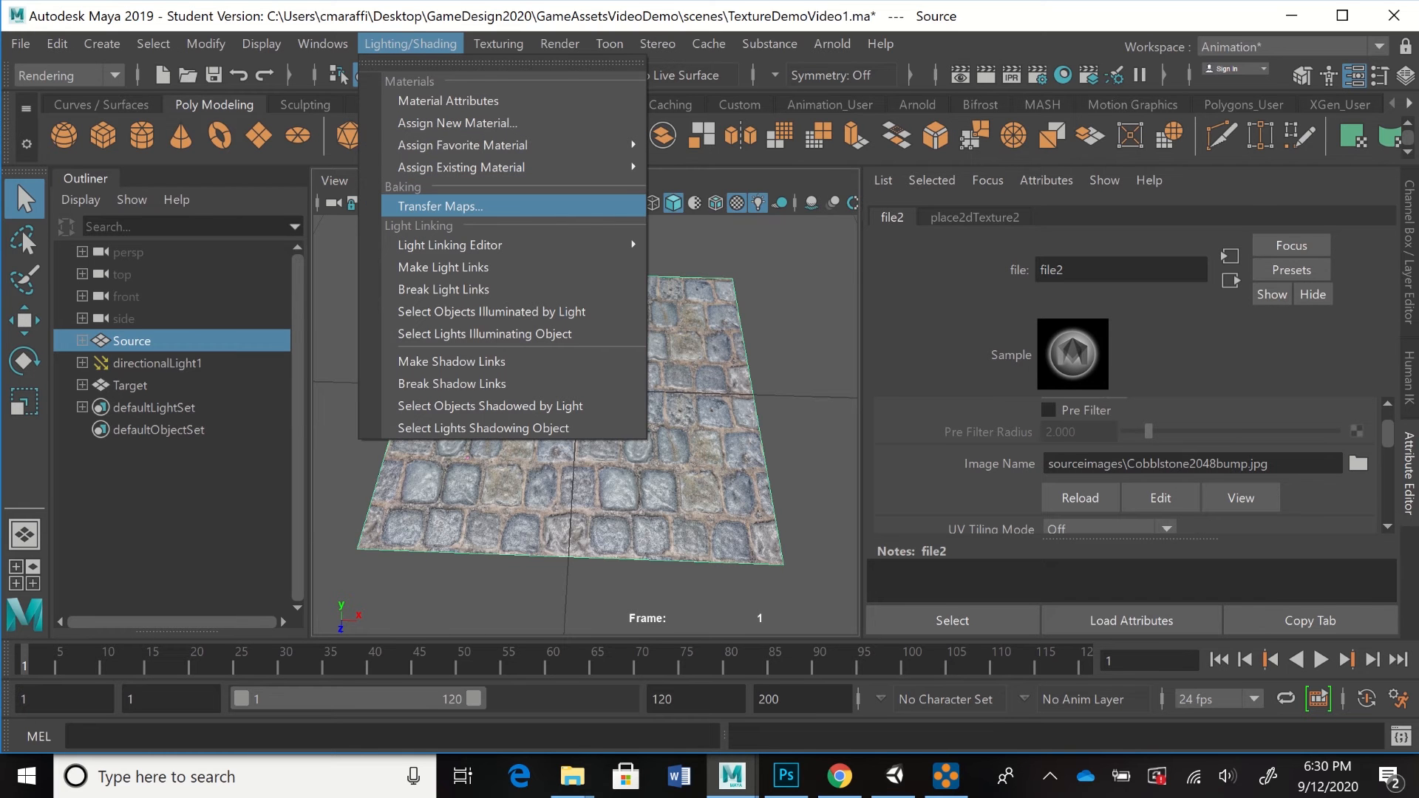
left_click(439, 205)
left_click_drag(813, 54, 490, 55)
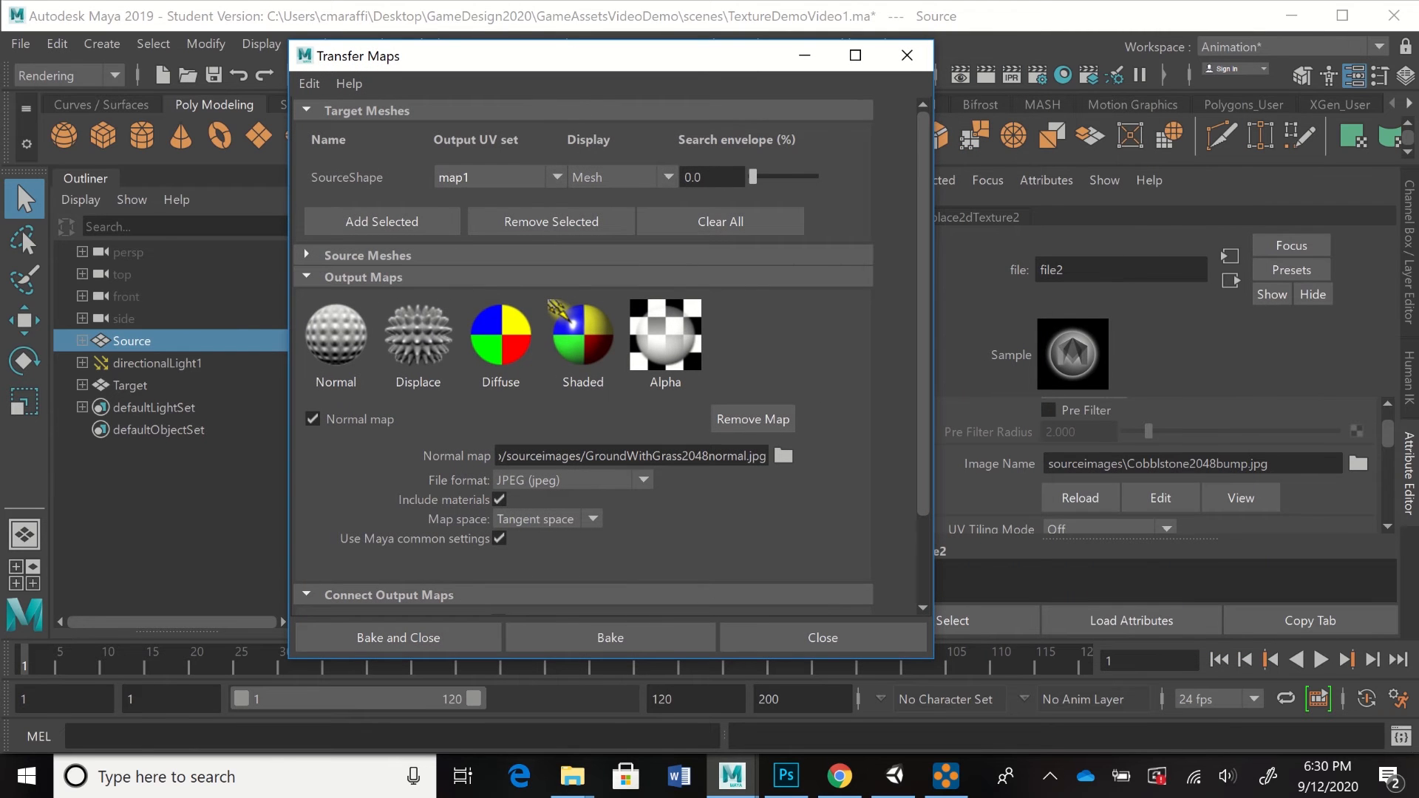
- Show the TargetLayer alongside the SourceLayer and move the Transfer Maps window clear of the Outliner
left_click(1408, 253)
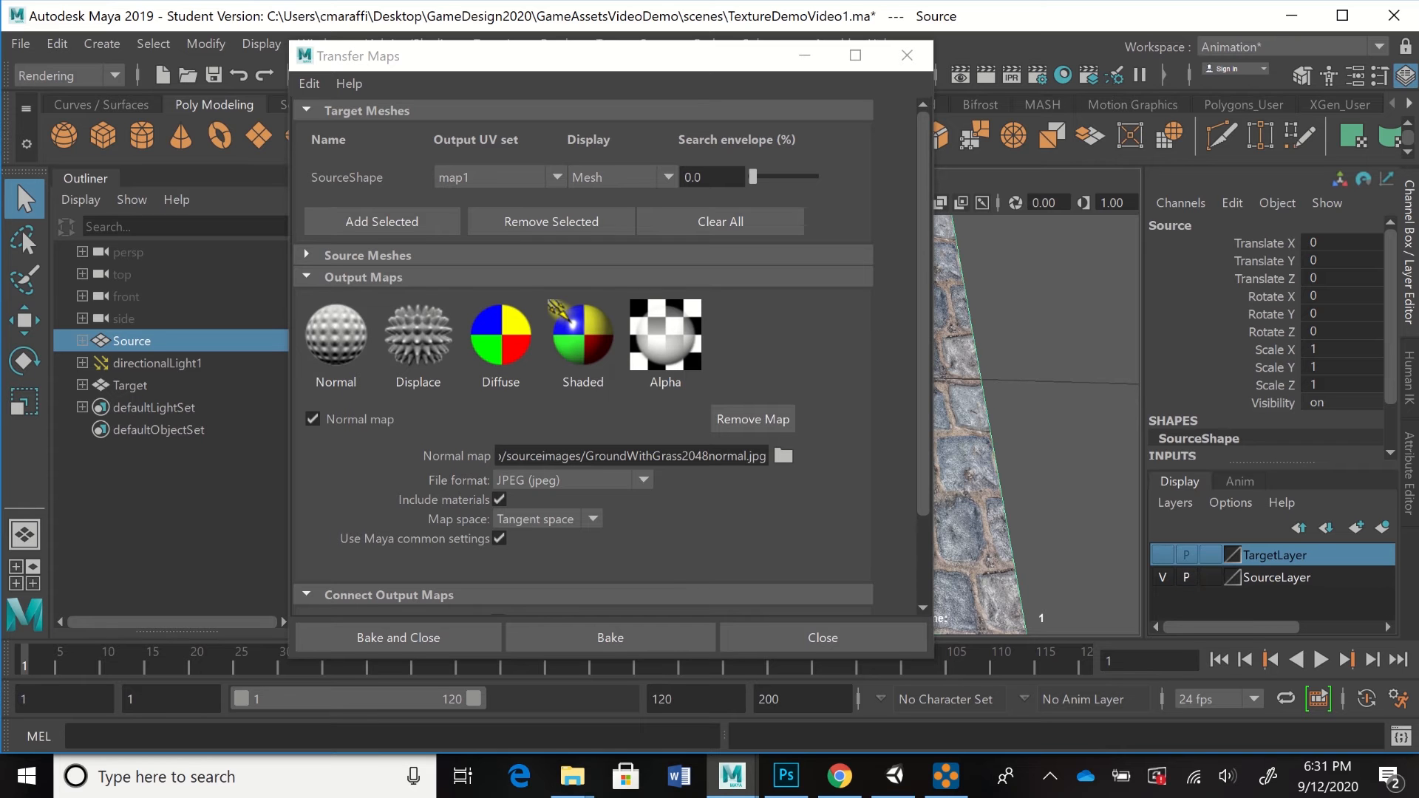
left_click(1163, 555)
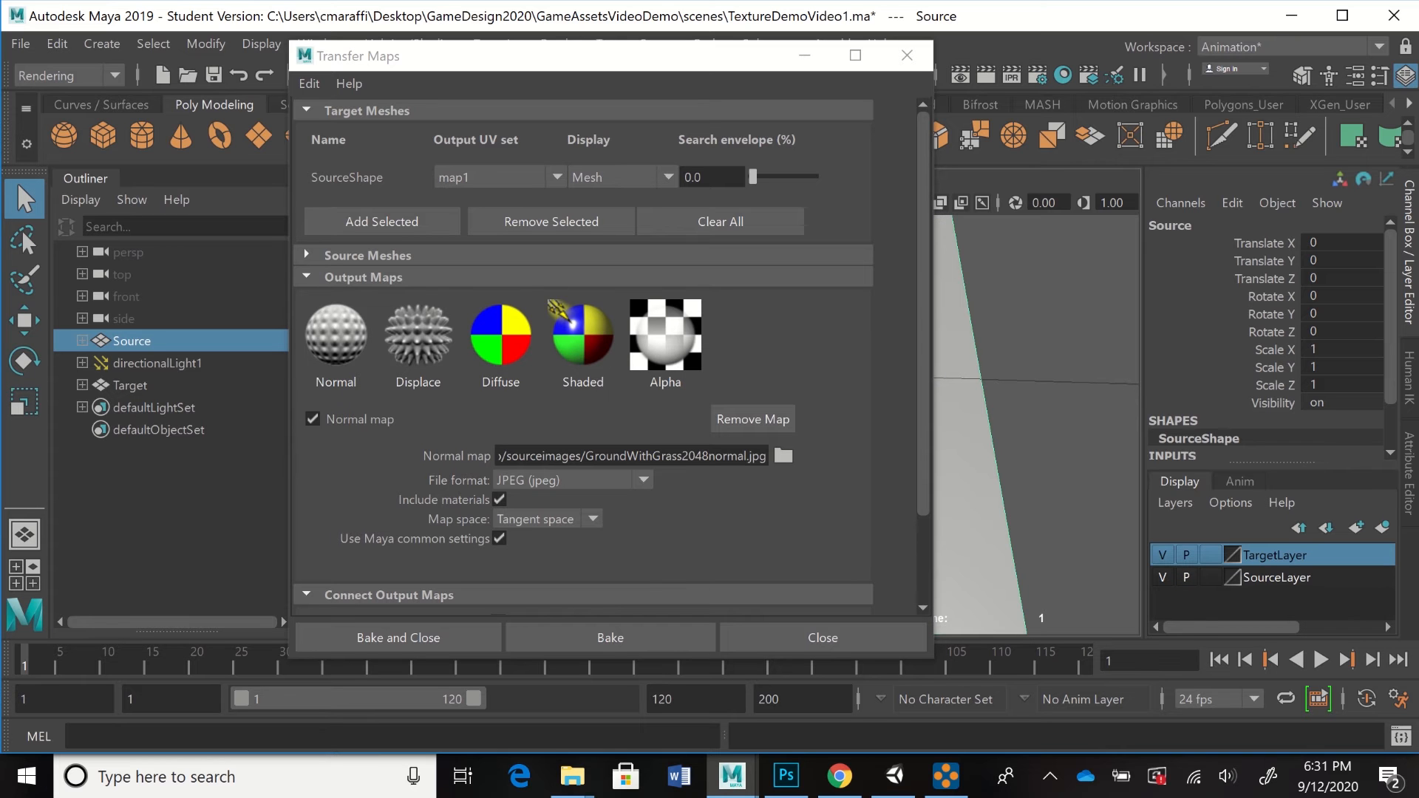
left_click_drag(606, 56, 1065, 58)
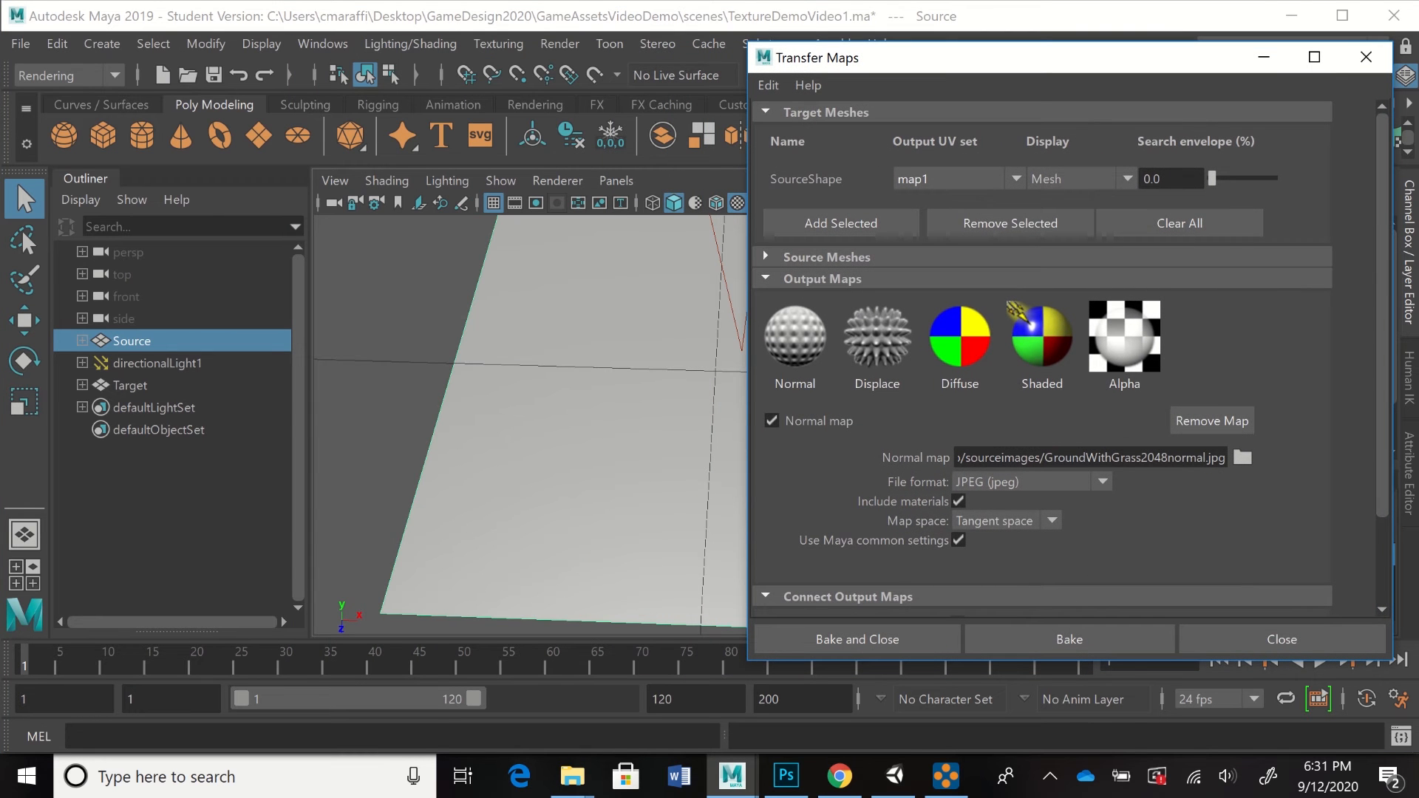
left_click_drag(1065, 57, 1067, 48)
- In Transfer Maps, assign the Source plane as the source mesh and the Target plane as the target mesh
left_click(130, 386)
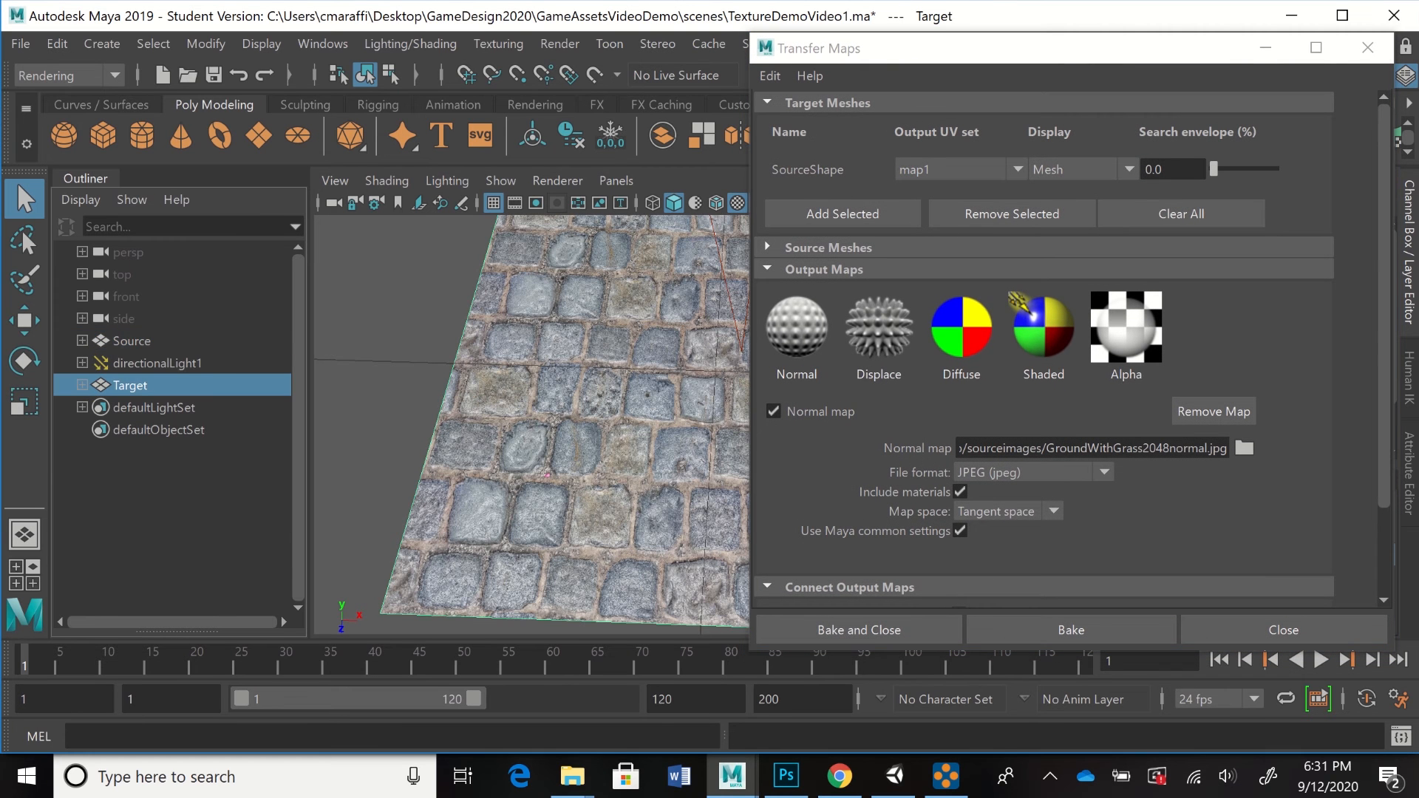
left_click(132, 342)
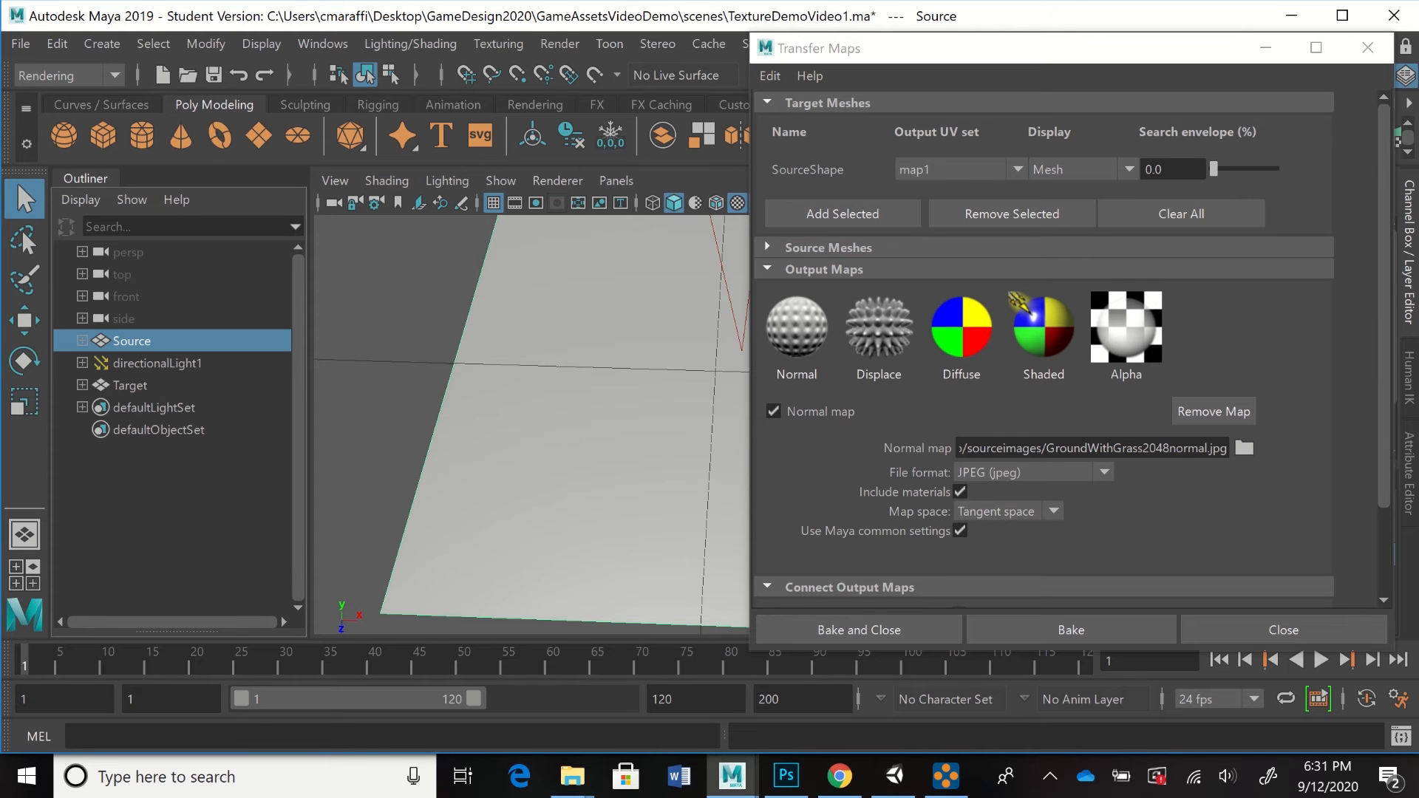
left_click(767, 247)
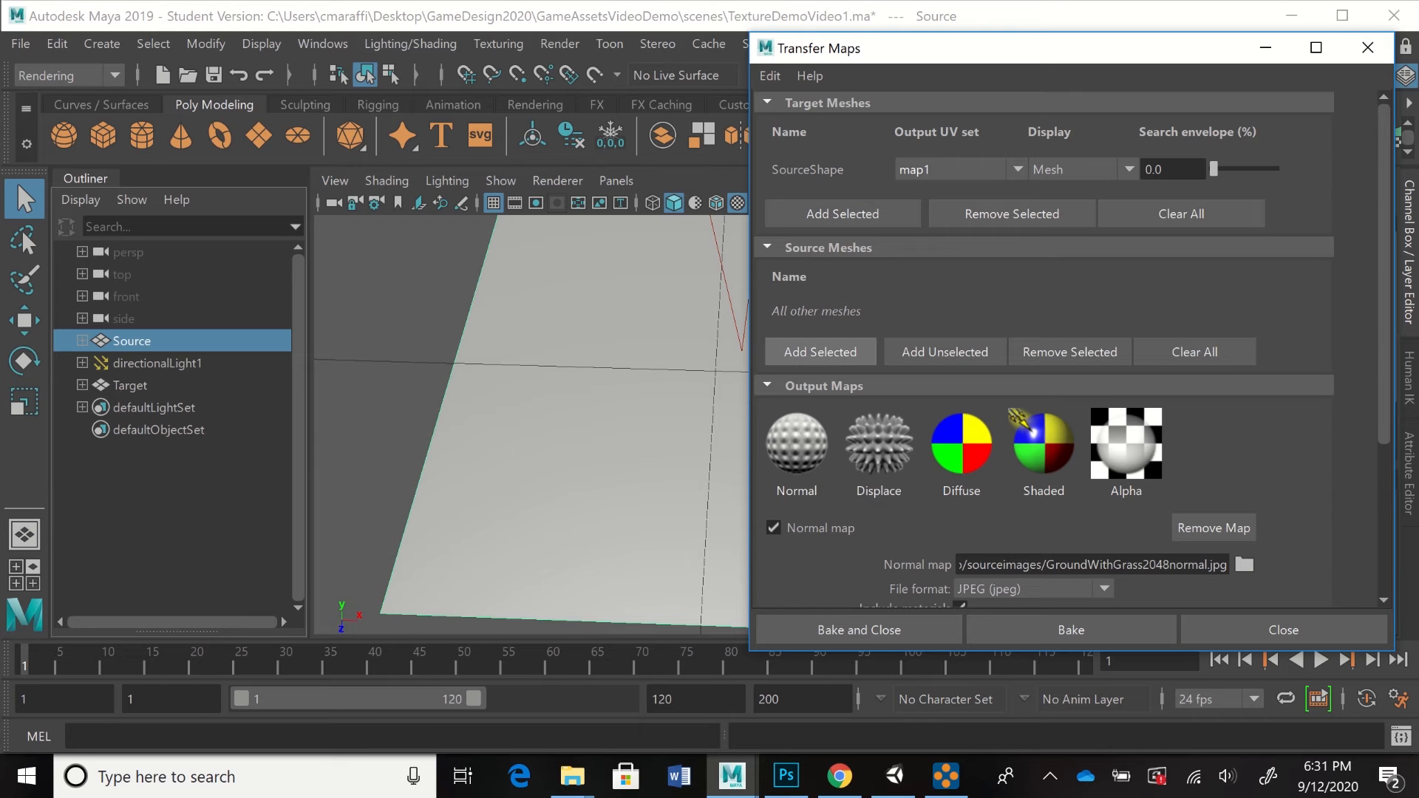
left_click(820, 352)
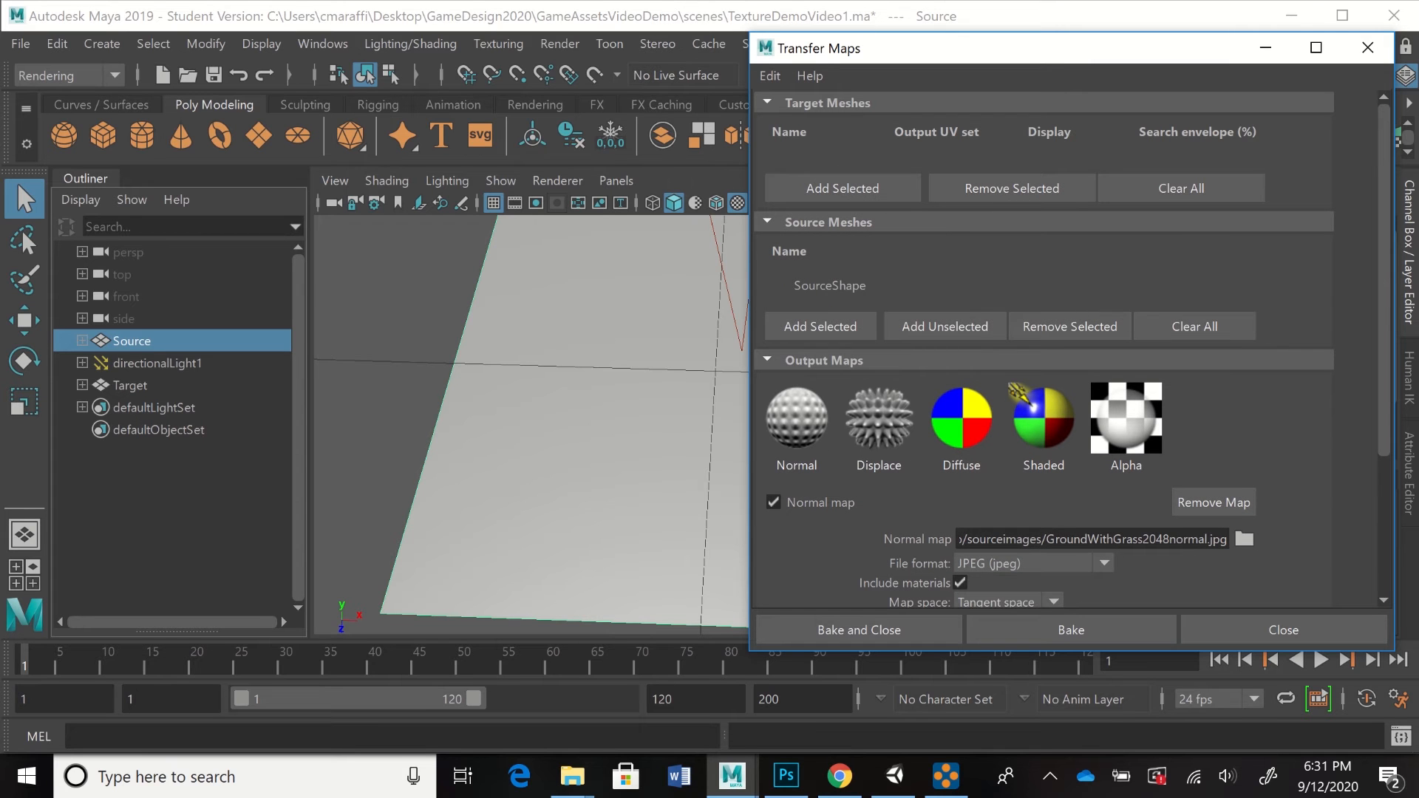
left_click(130, 385)
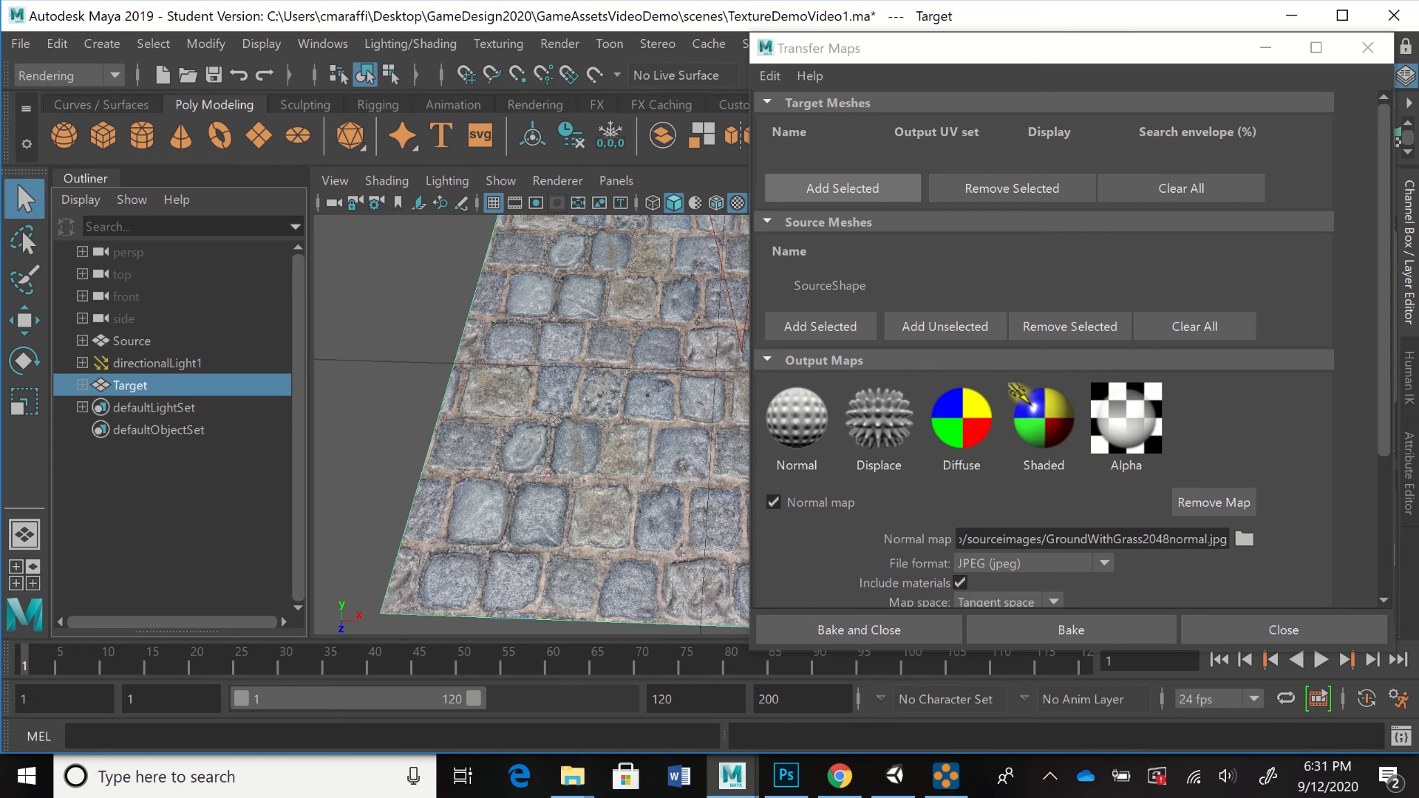
left_click(843, 188)
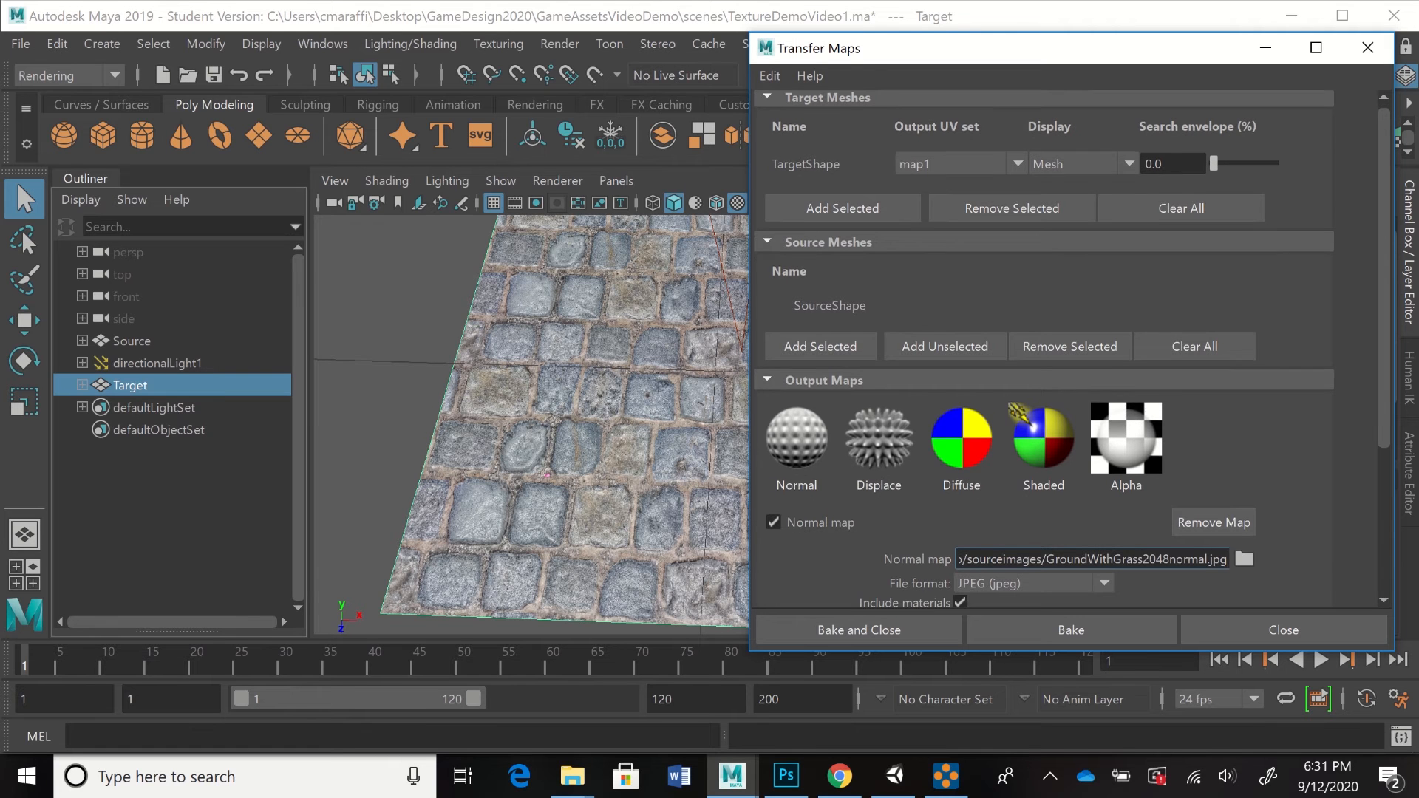
- Set the normal map output to a JPEG file named Cobblstone2048normal in the sourceimages folder
scroll(1072, 348, "down", 3)
scroll(1071, 347, "down", 2)
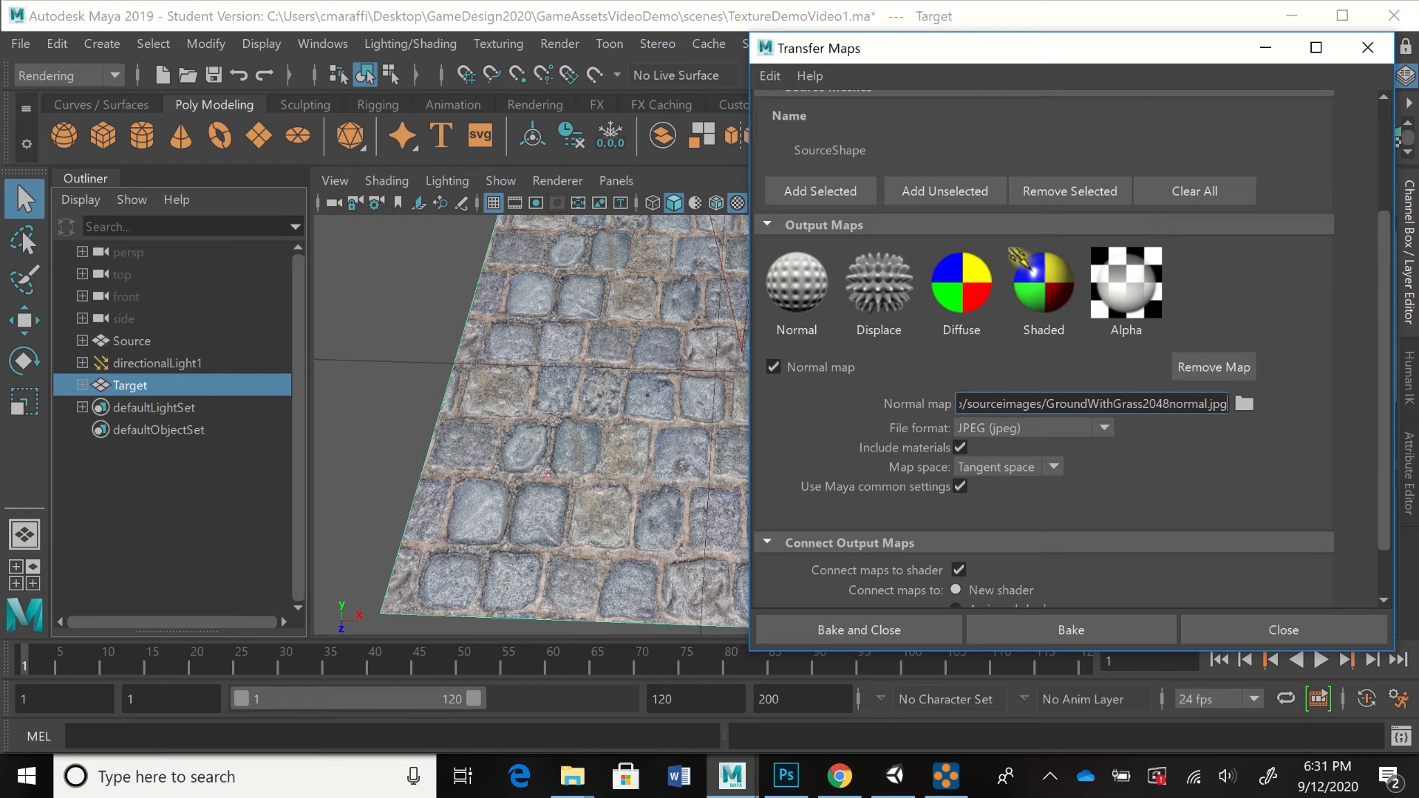
left_click(1244, 404)
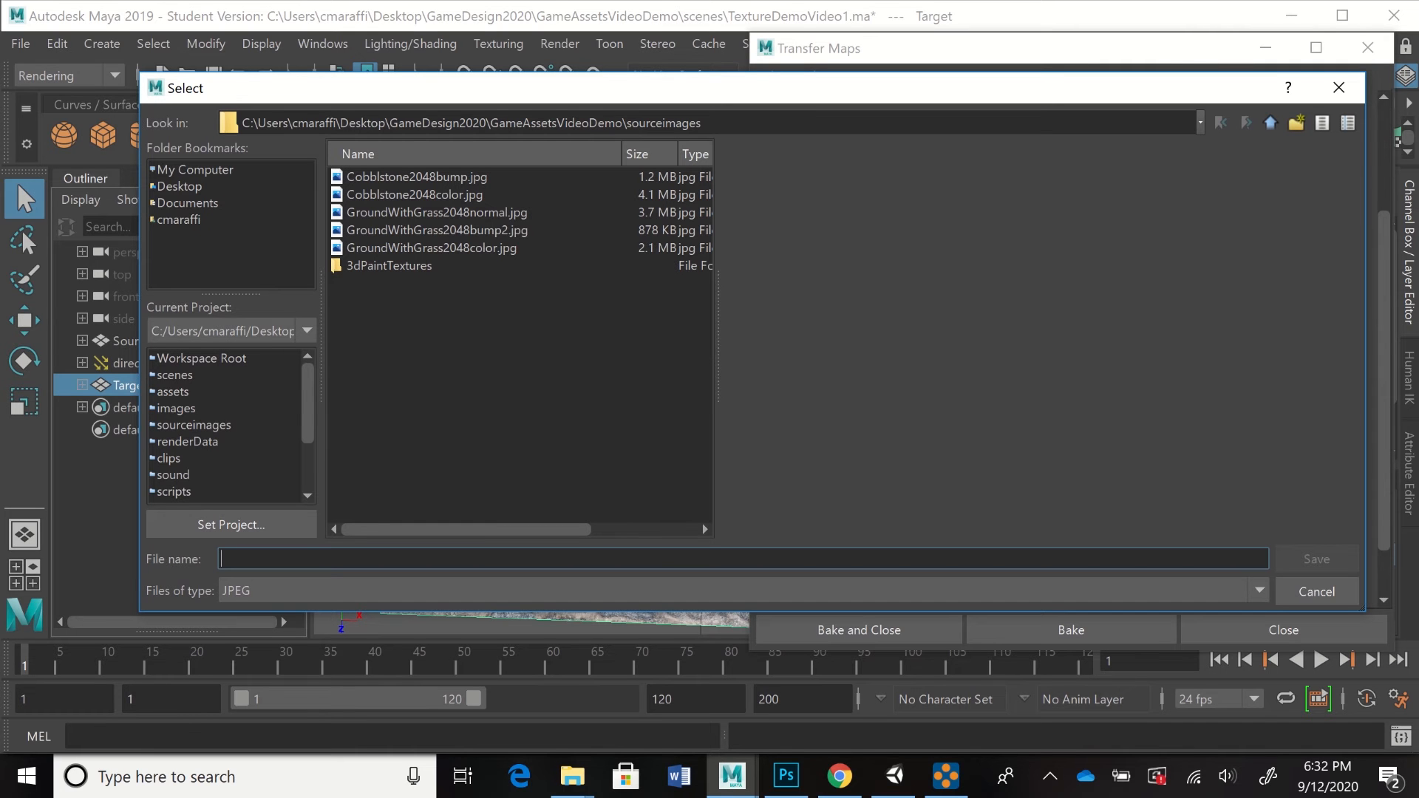
left_click(417, 178)
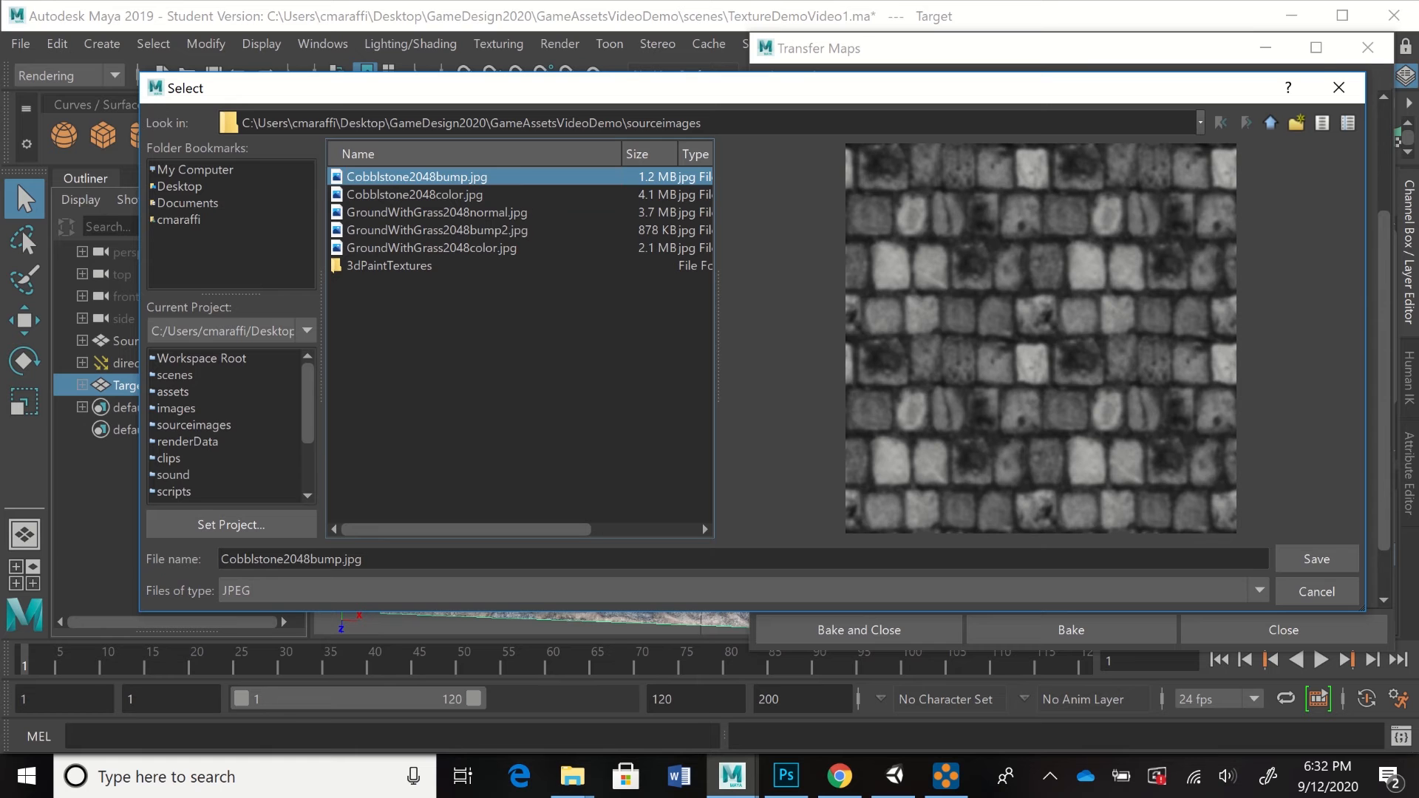
key("Tab")
key("shift+Left")
key("shift+Left")
key("shift+Left")
key("shift+Left")
key("shift+Left")
key("shift+Left")
key("shift+Left")
key("shift+Left")
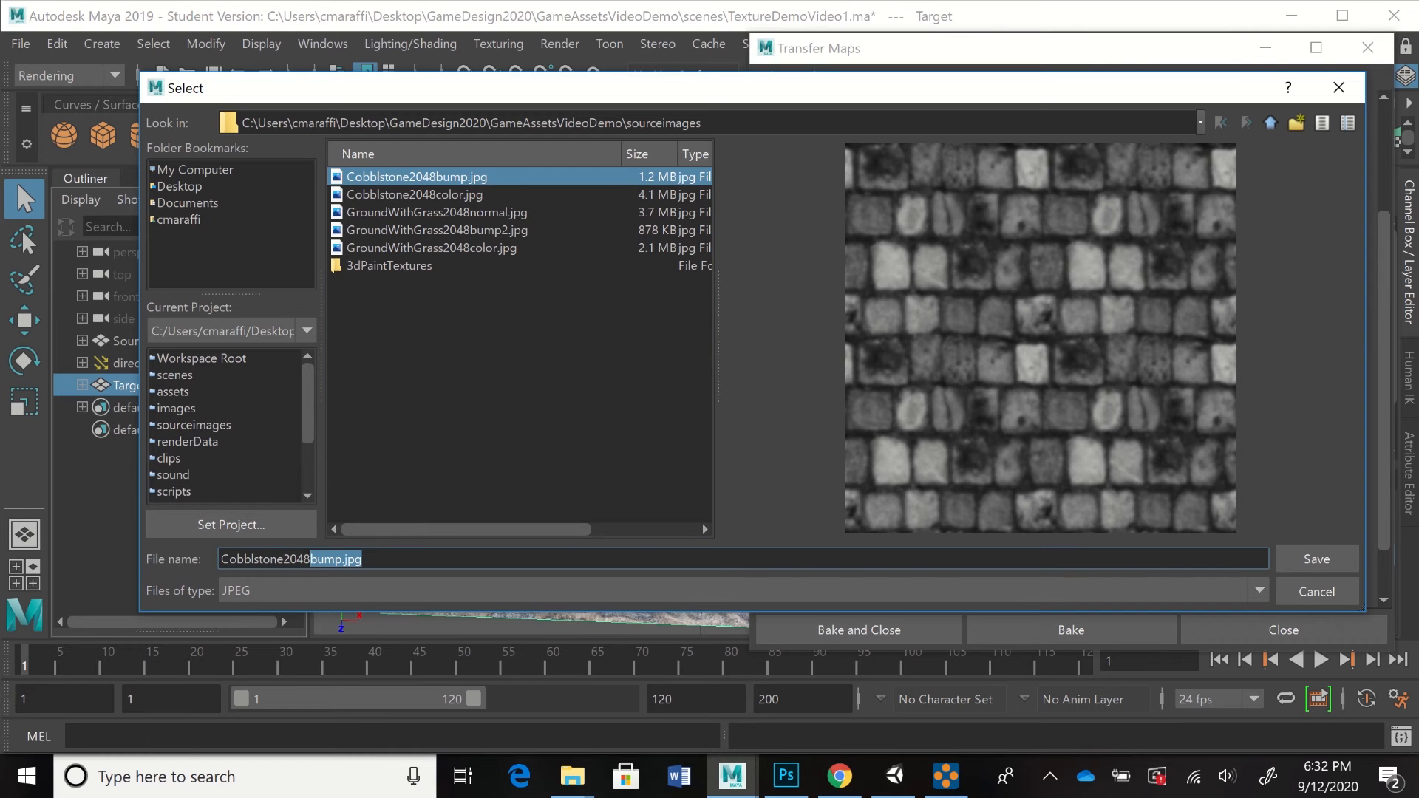
type("normal")
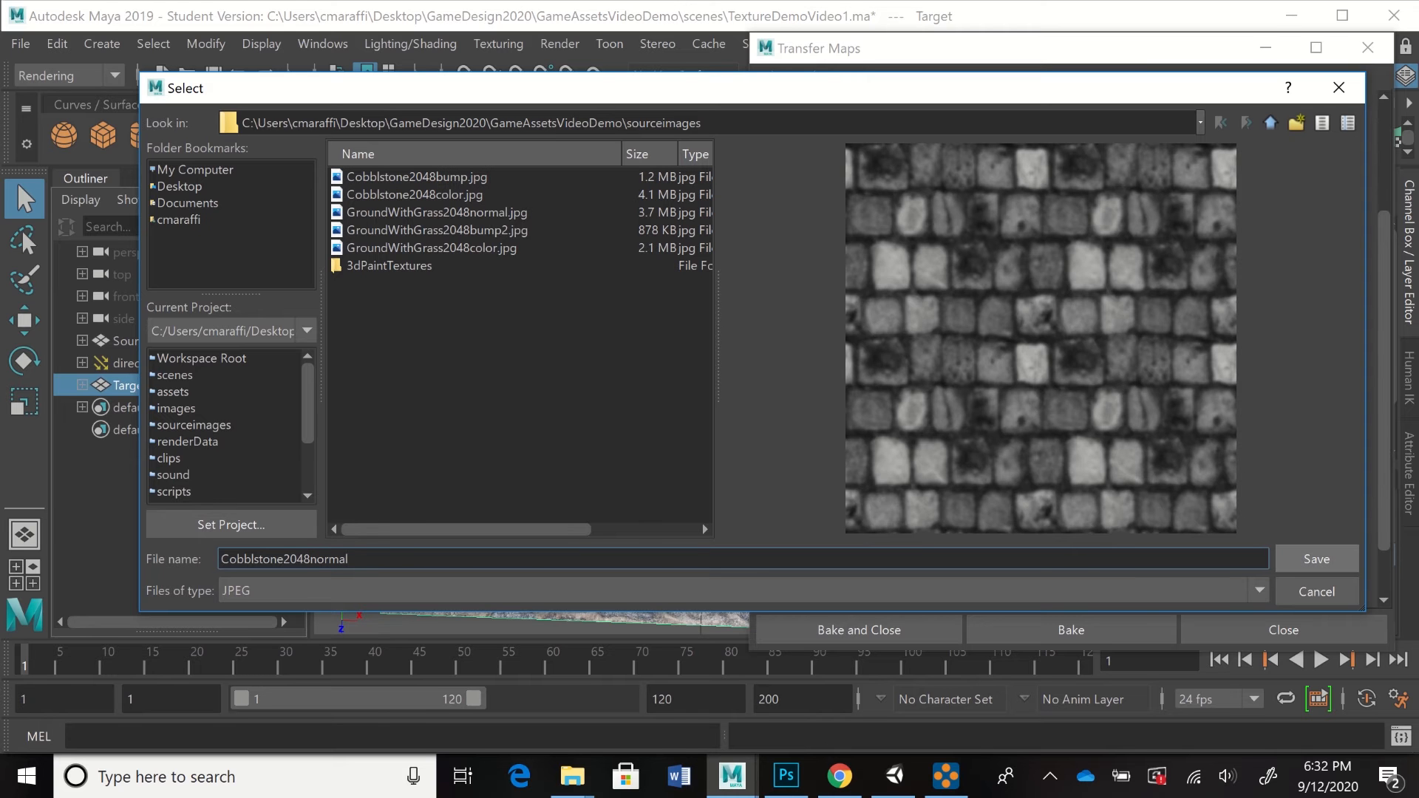
left_click(1317, 560)
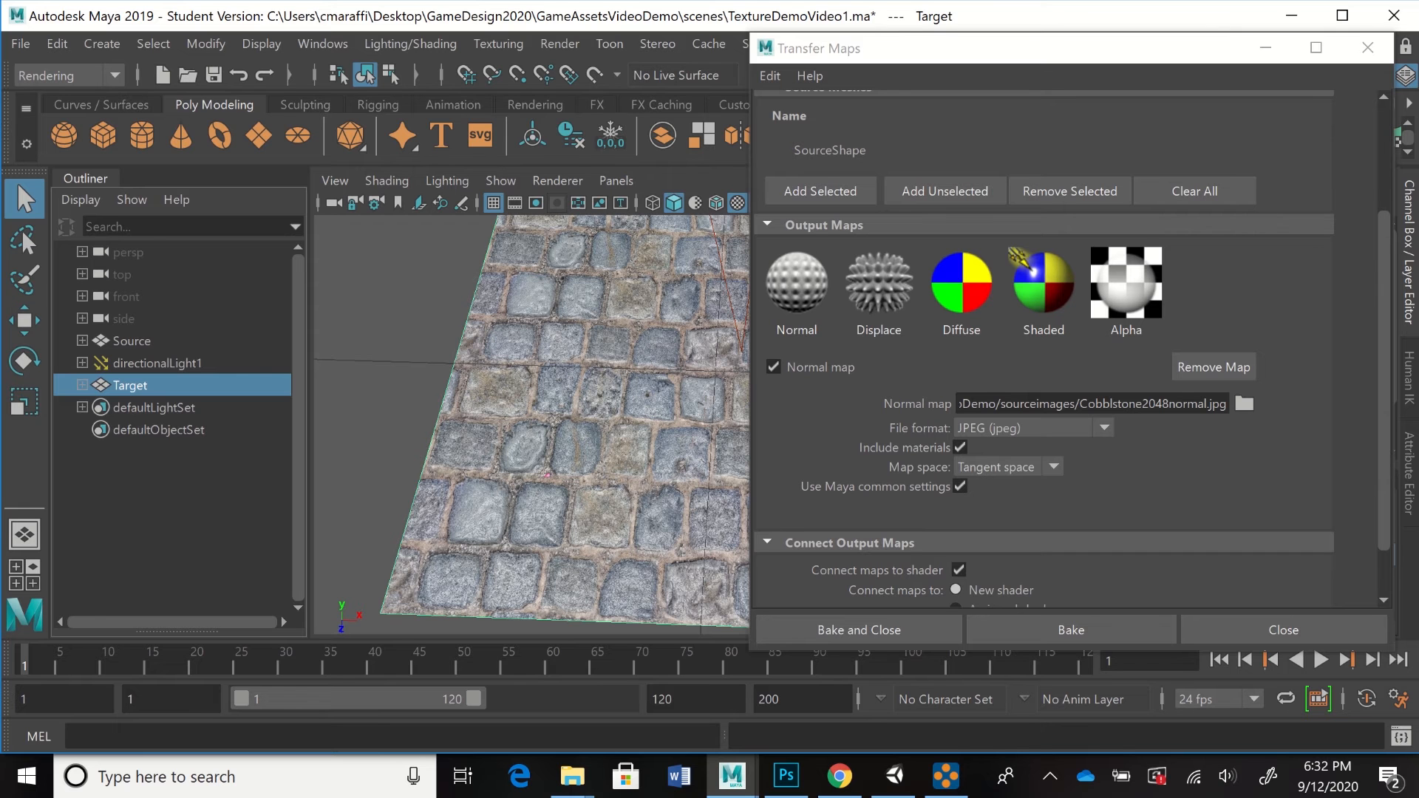
- Check the Maya Common Output settings for a 2048 x 2048 map, then bake the normal map and close Transfer Maps
scroll(1072, 369, "down", 3)
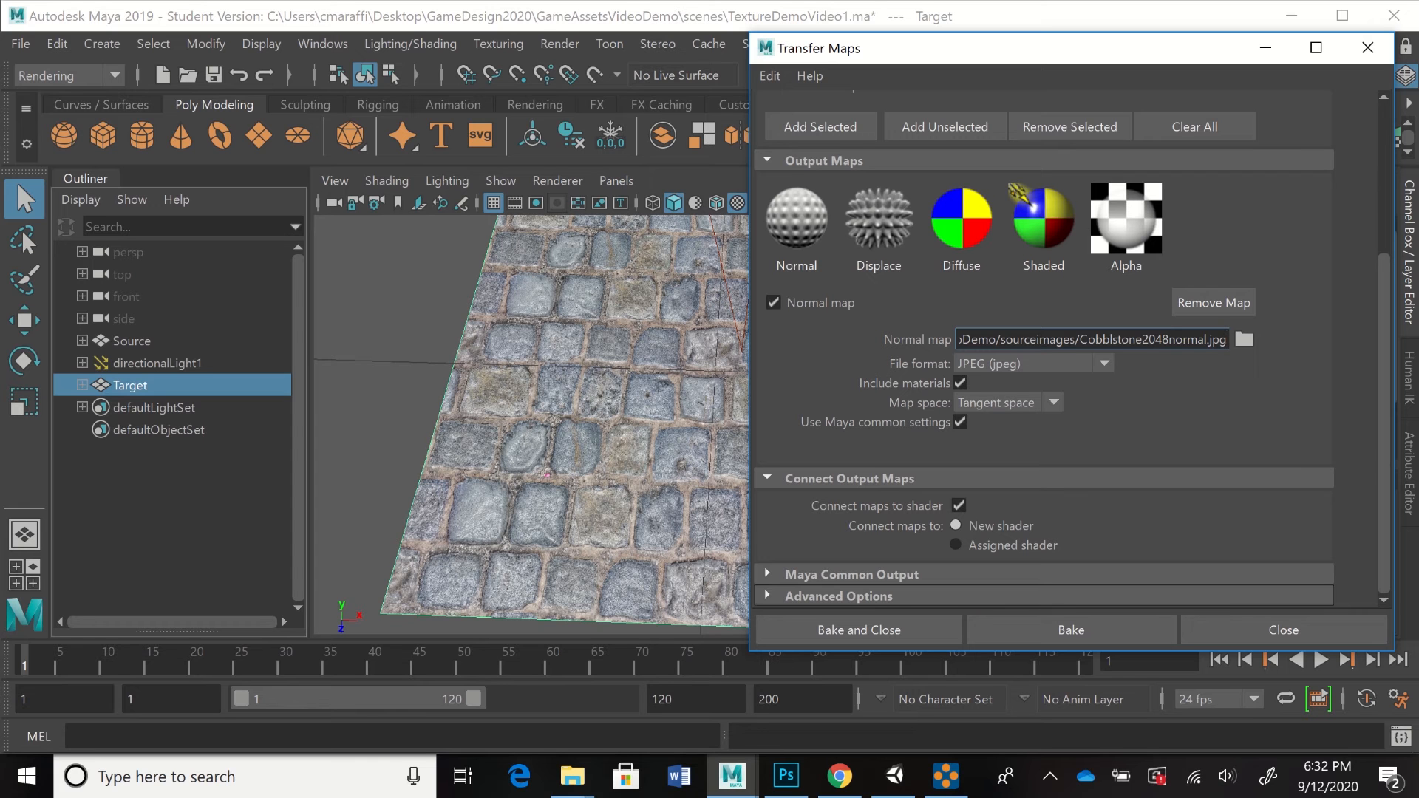
left_click(768, 574)
scroll(1072, 351, "down", 8)
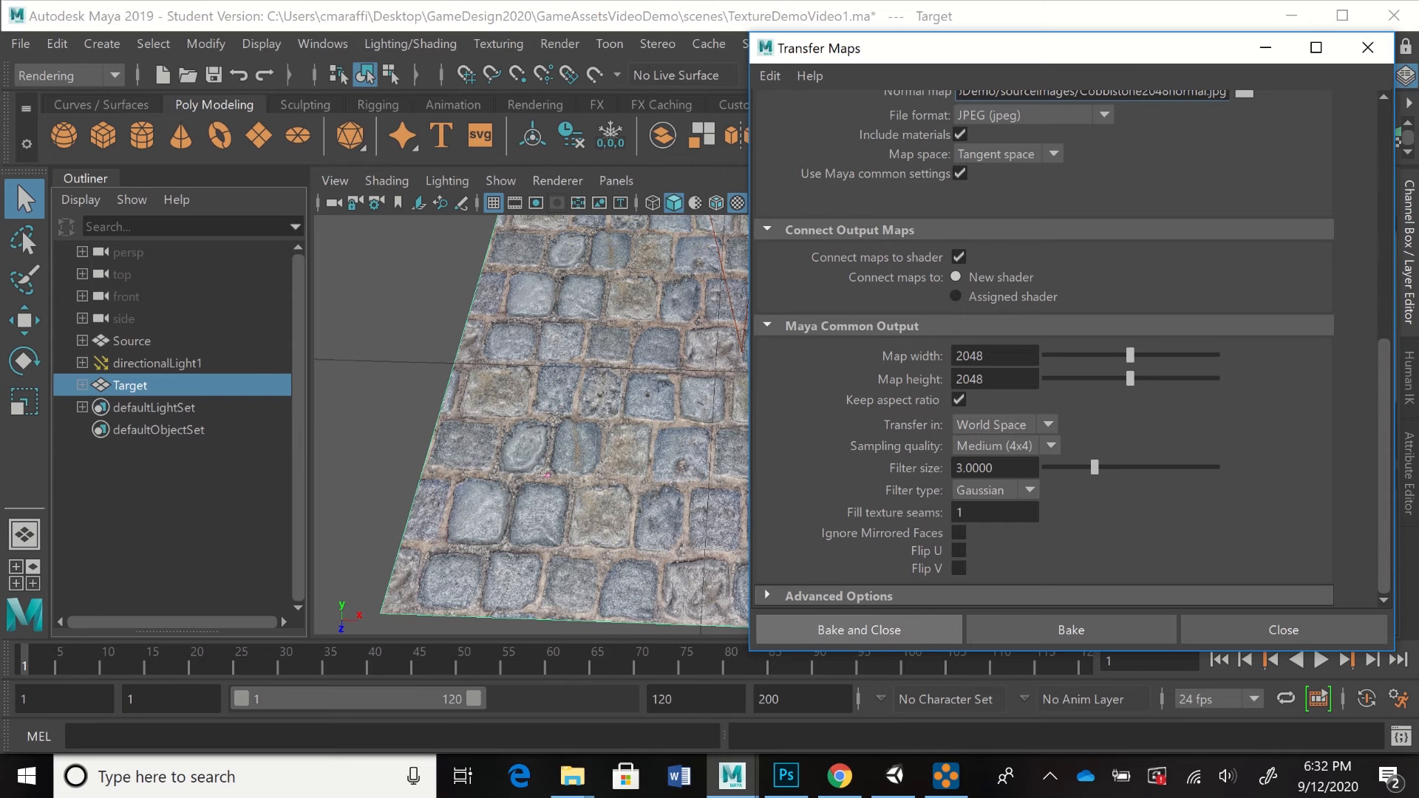
left_click(859, 631)
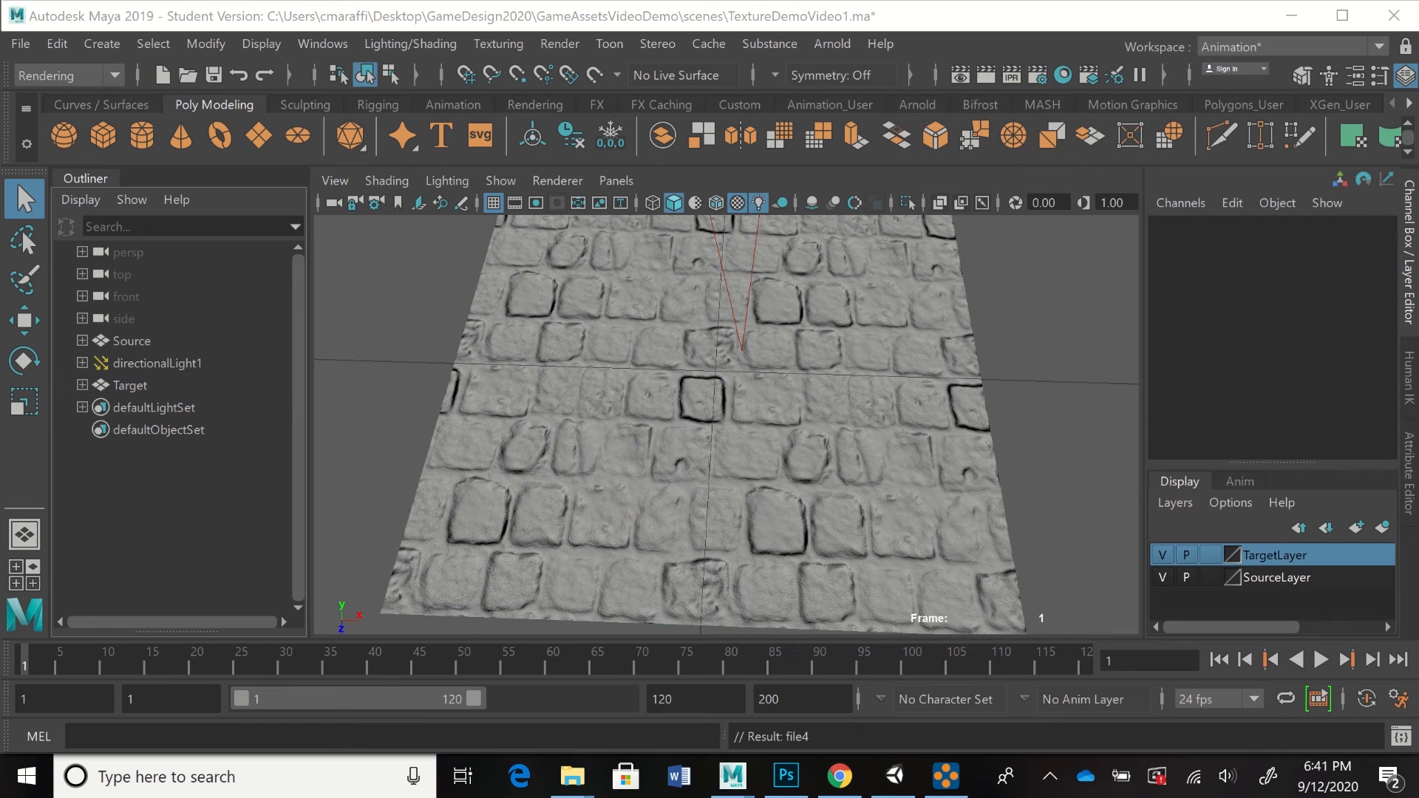
- Inspect the baked normal map on the Target plane from several angles and select that plane
mouse_move(728, 425)
left_mouse_down("alt")
mouse_move(676, 354)
mouse_move(721, 436)
mouse_move(710, 473)
mouse_move(735, 433)
left_mouse_up("alt")
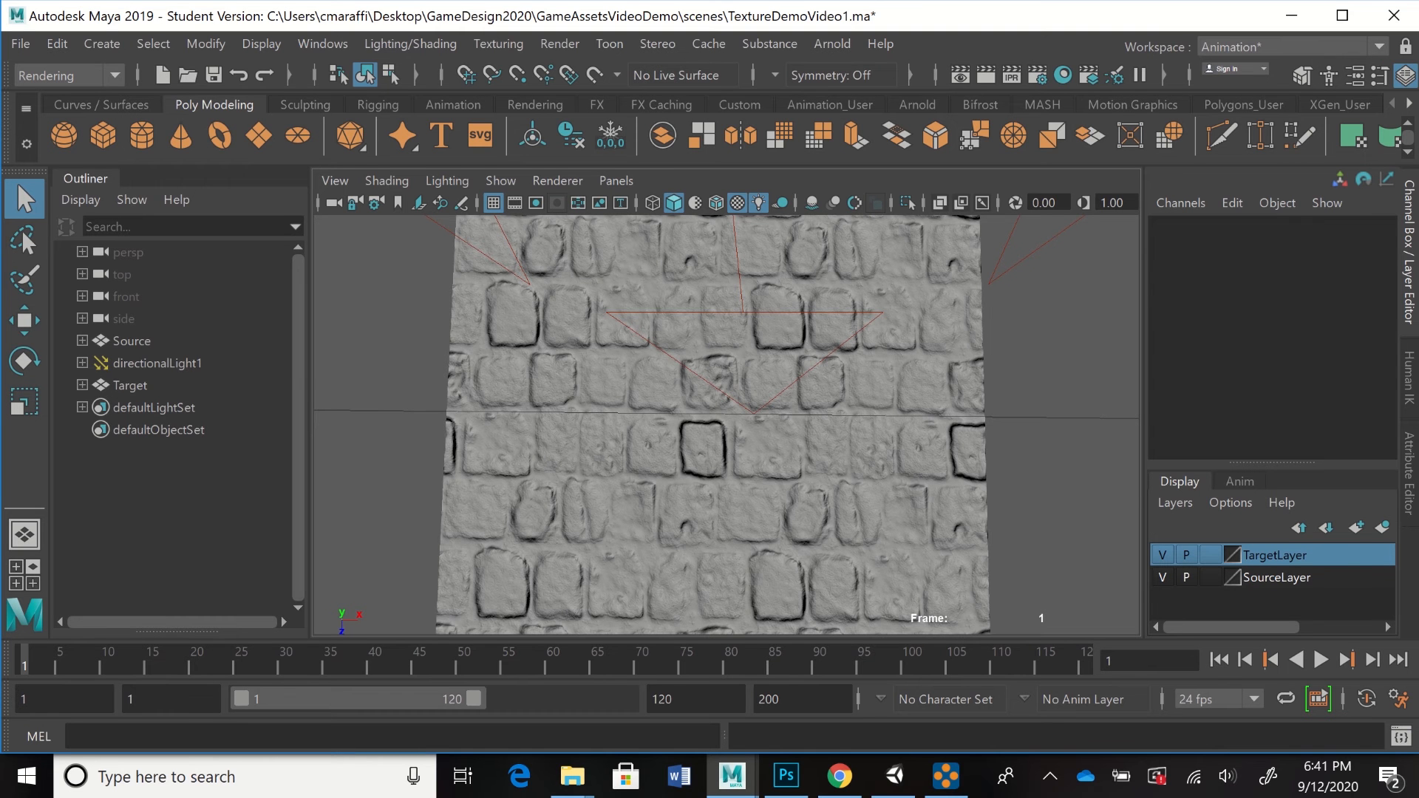
left_click(130, 385)
left_click_drag(728, 425, 695, 429, "alt")
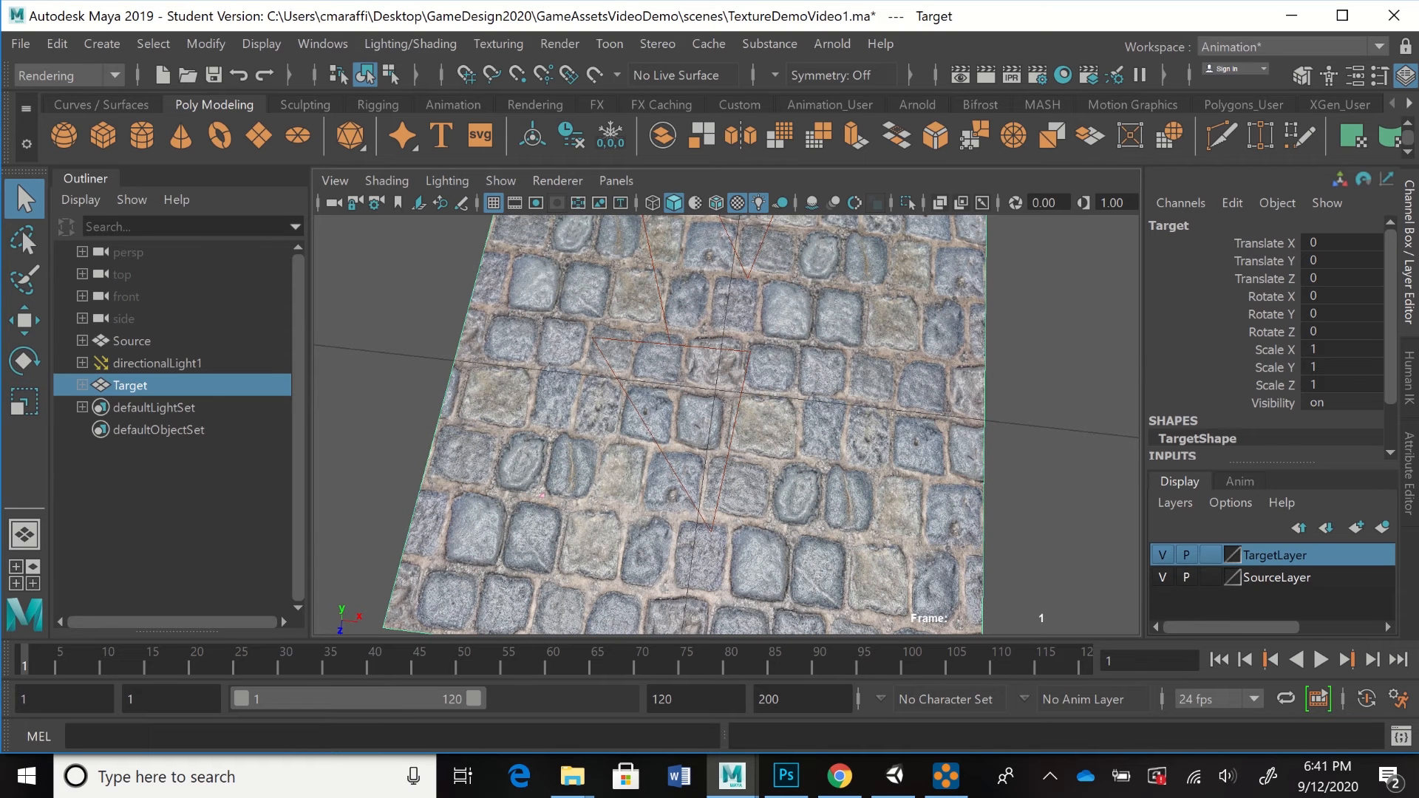
- Switch to the sourceimages folder window in File Explorer
mouse_move(572, 776)
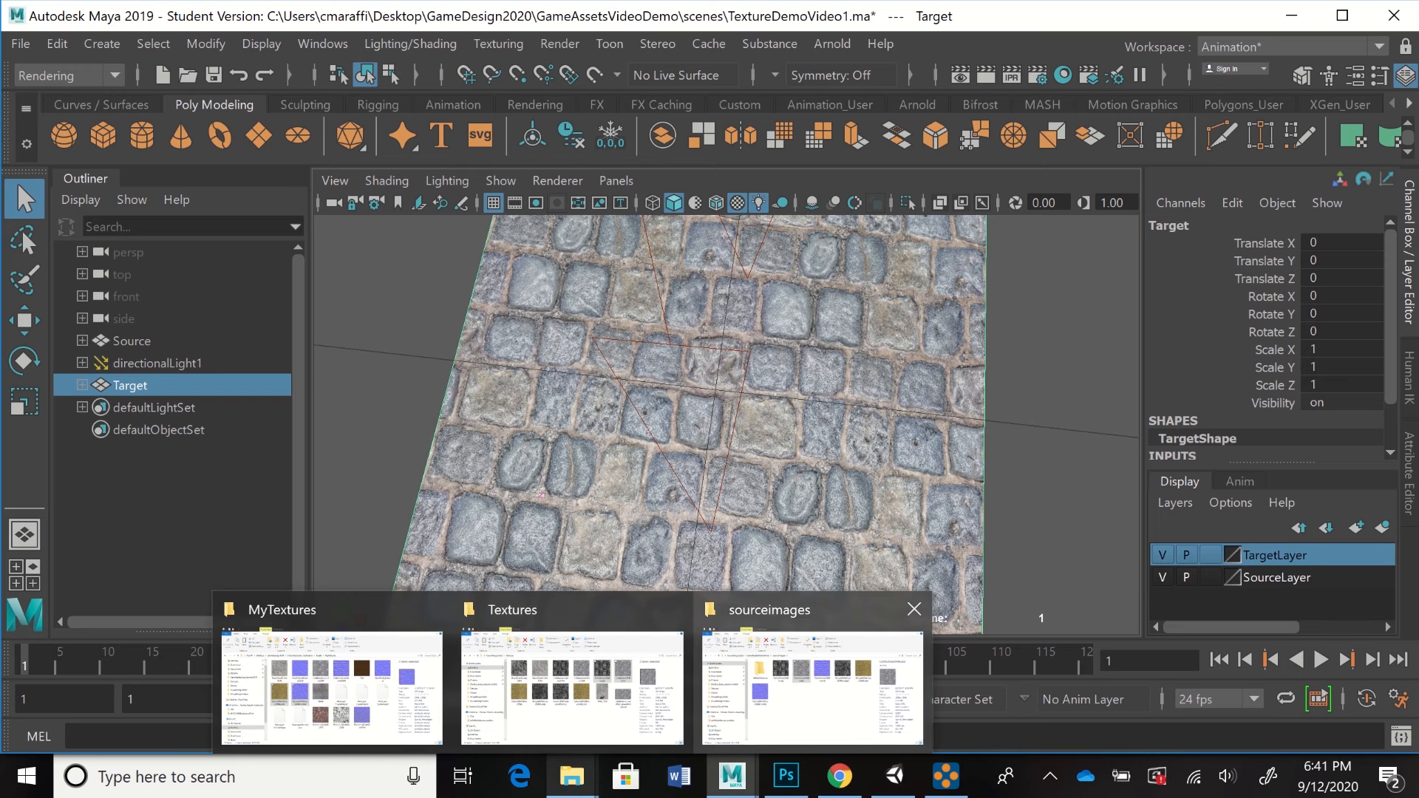
- Copy the Cobblstone2048color and Cobblstone2048normal images from the sourceimages folder
left_click(813, 665)
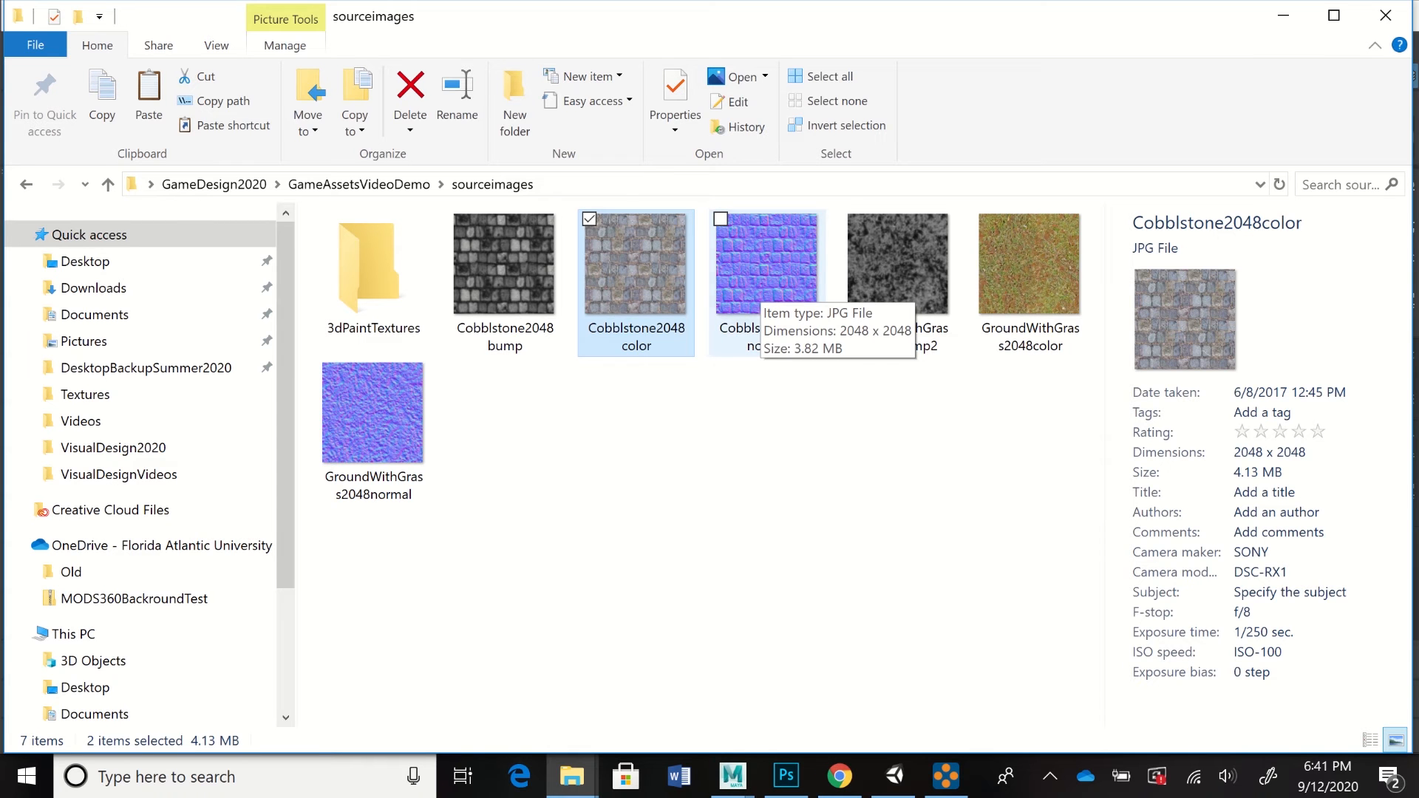
left_click(761, 288)
left_click(636, 285)
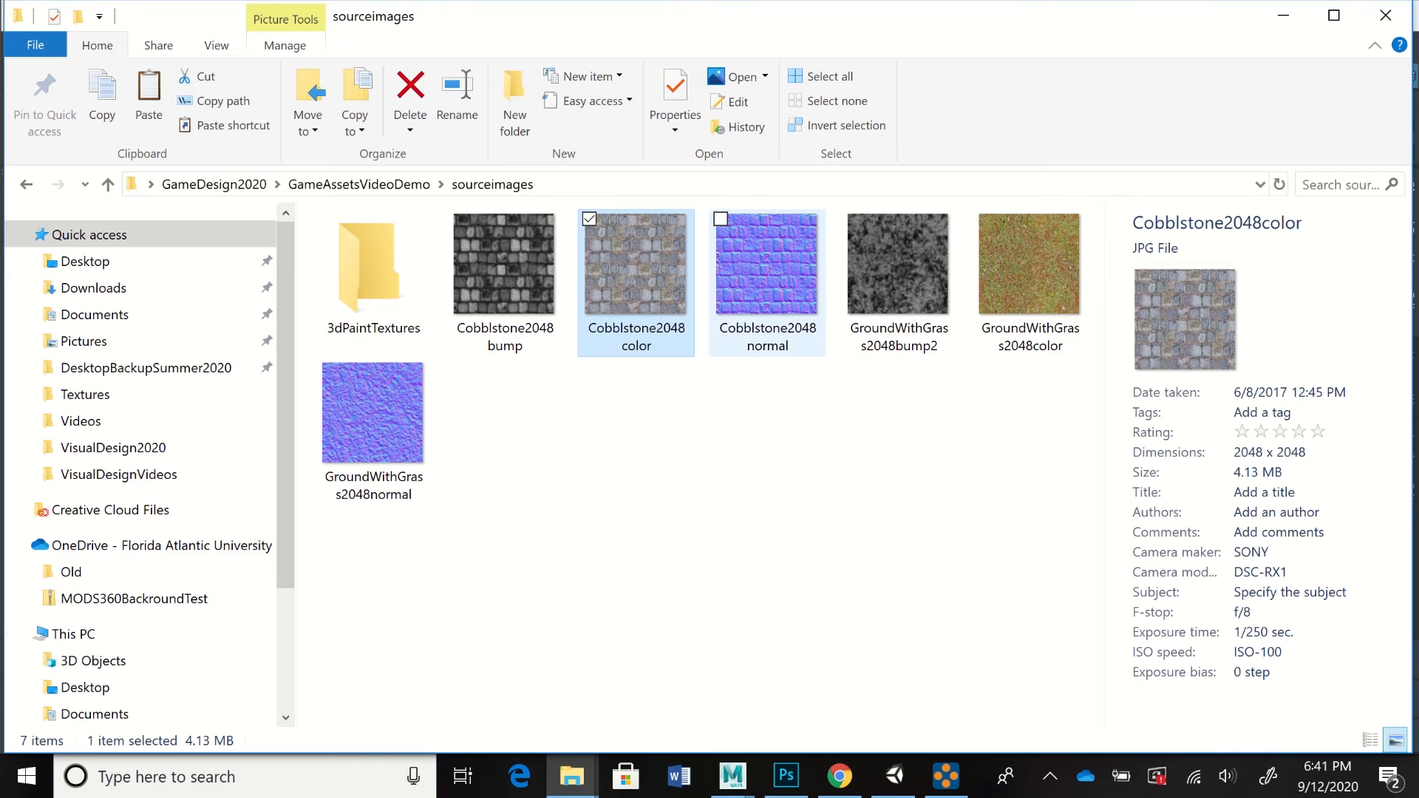
left_click(767, 281, "ctrl")
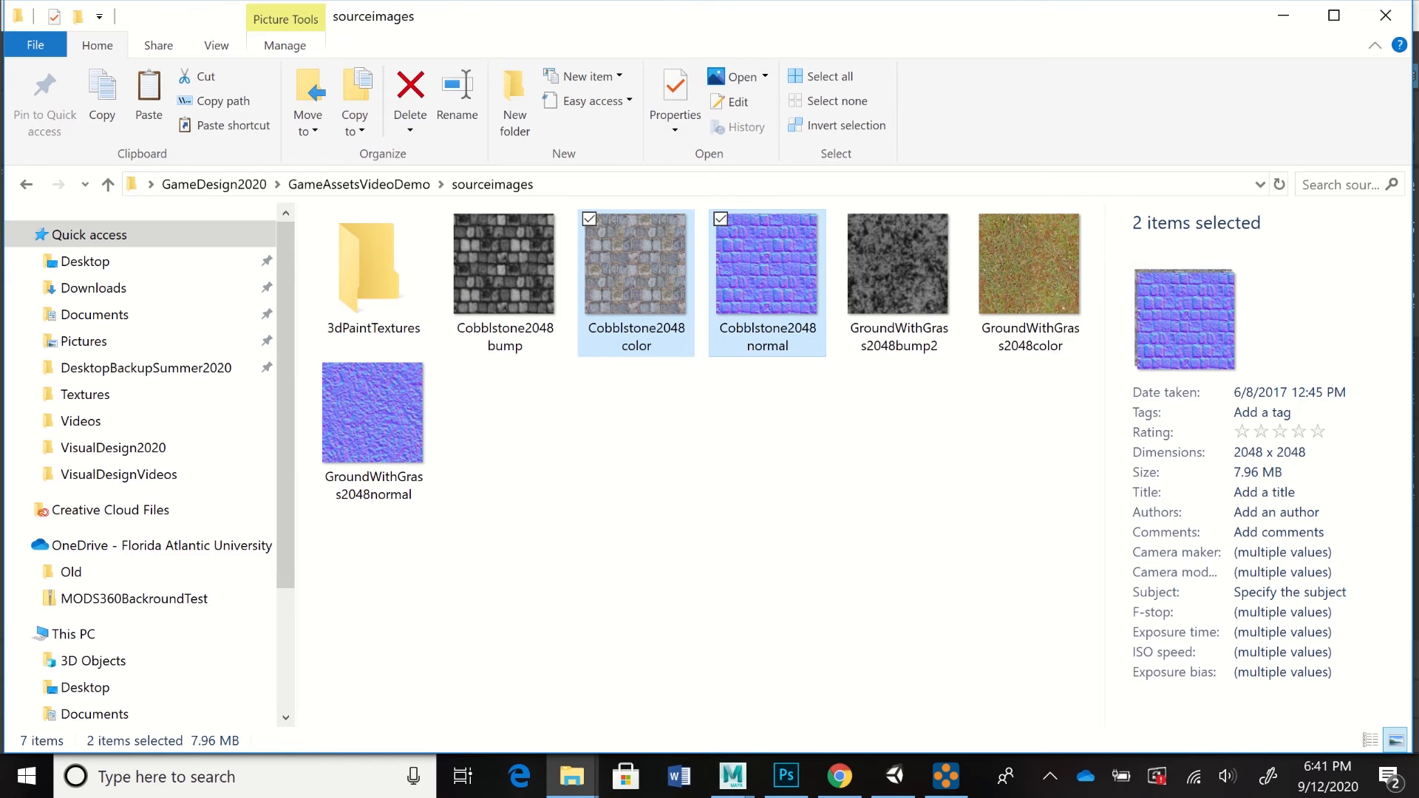
right_click(763, 281)
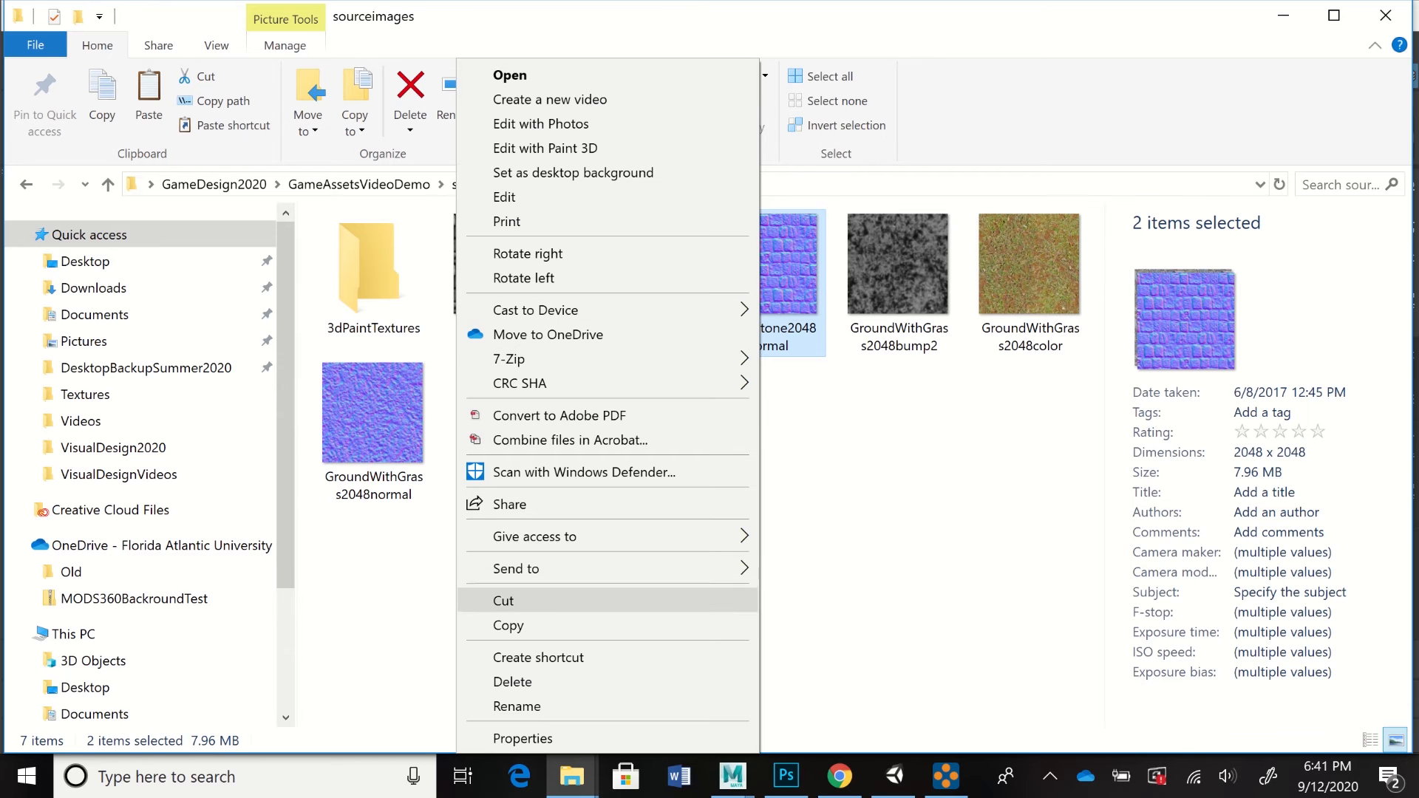
left_click(508, 626)
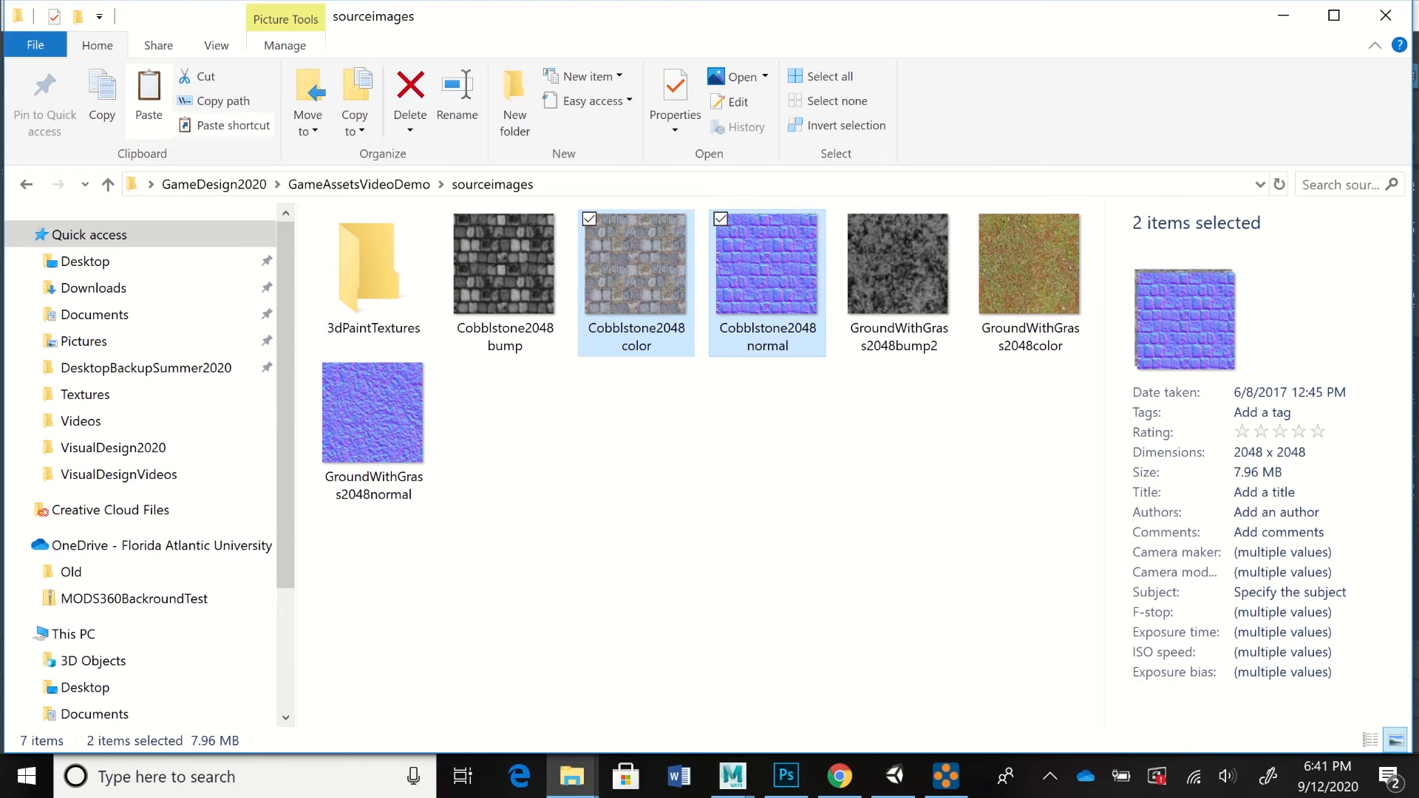
- Paste the copied cobblestone images into the MyTextures folder of the IntroUnityVideo_TankGame project's Assets
left_click(571, 776)
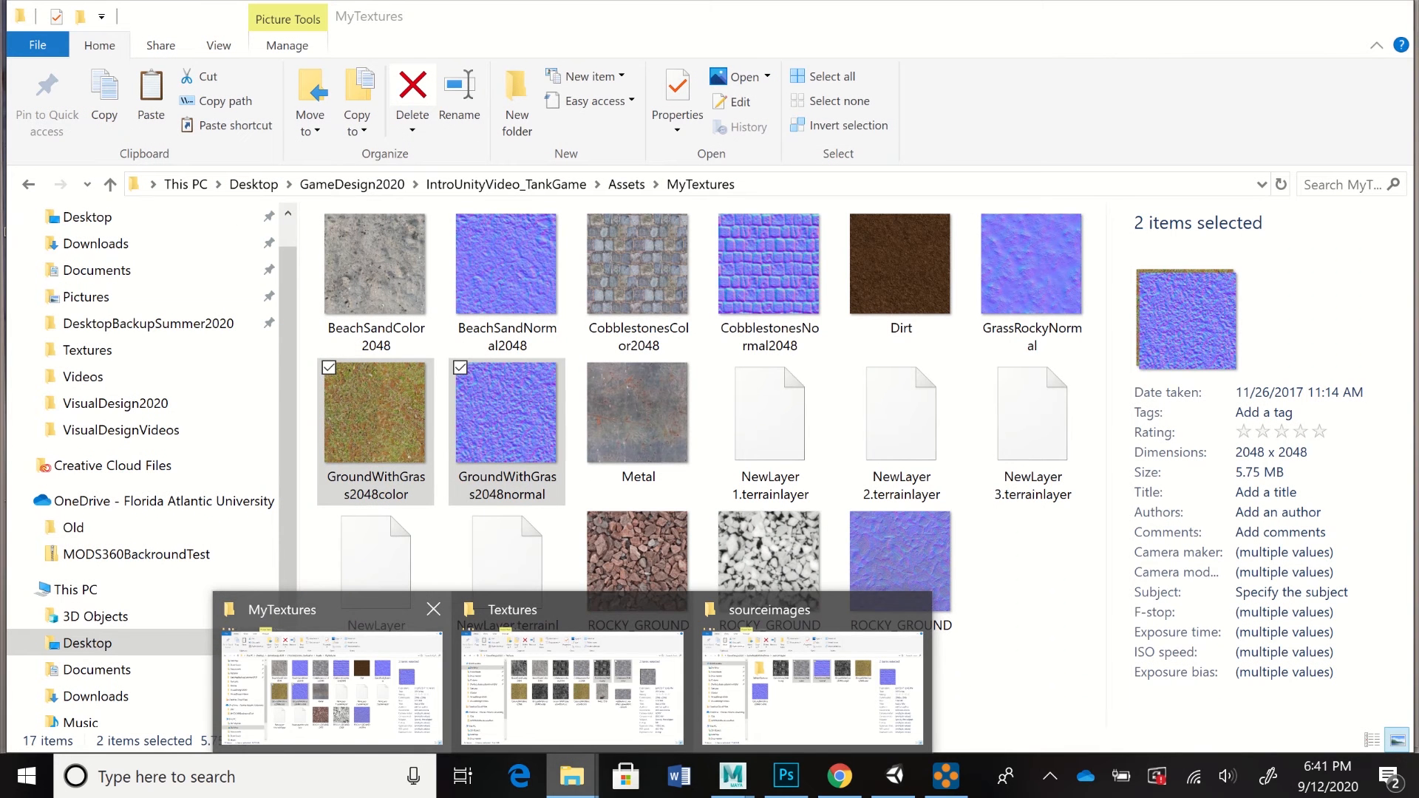
left_click(333, 673)
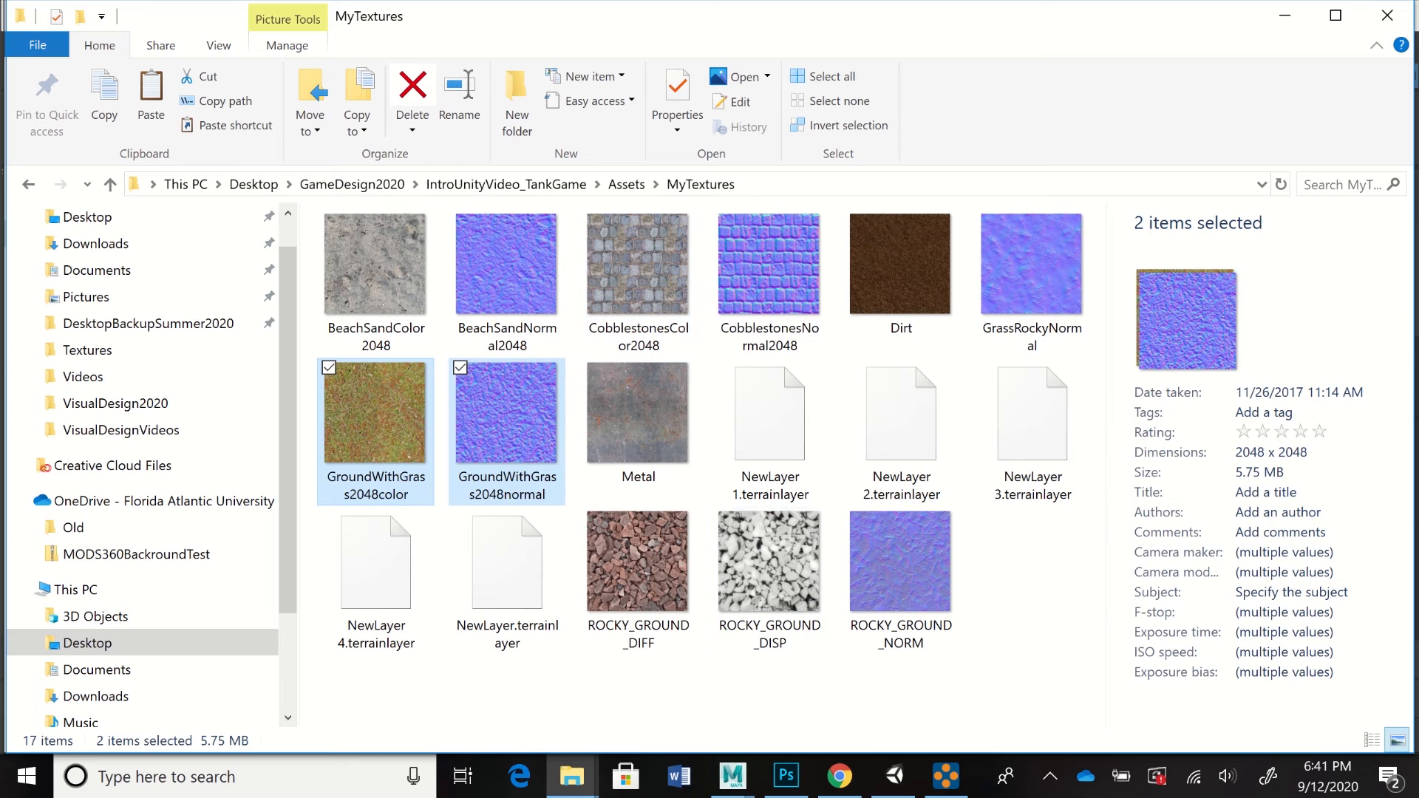
right_click(418, 352)
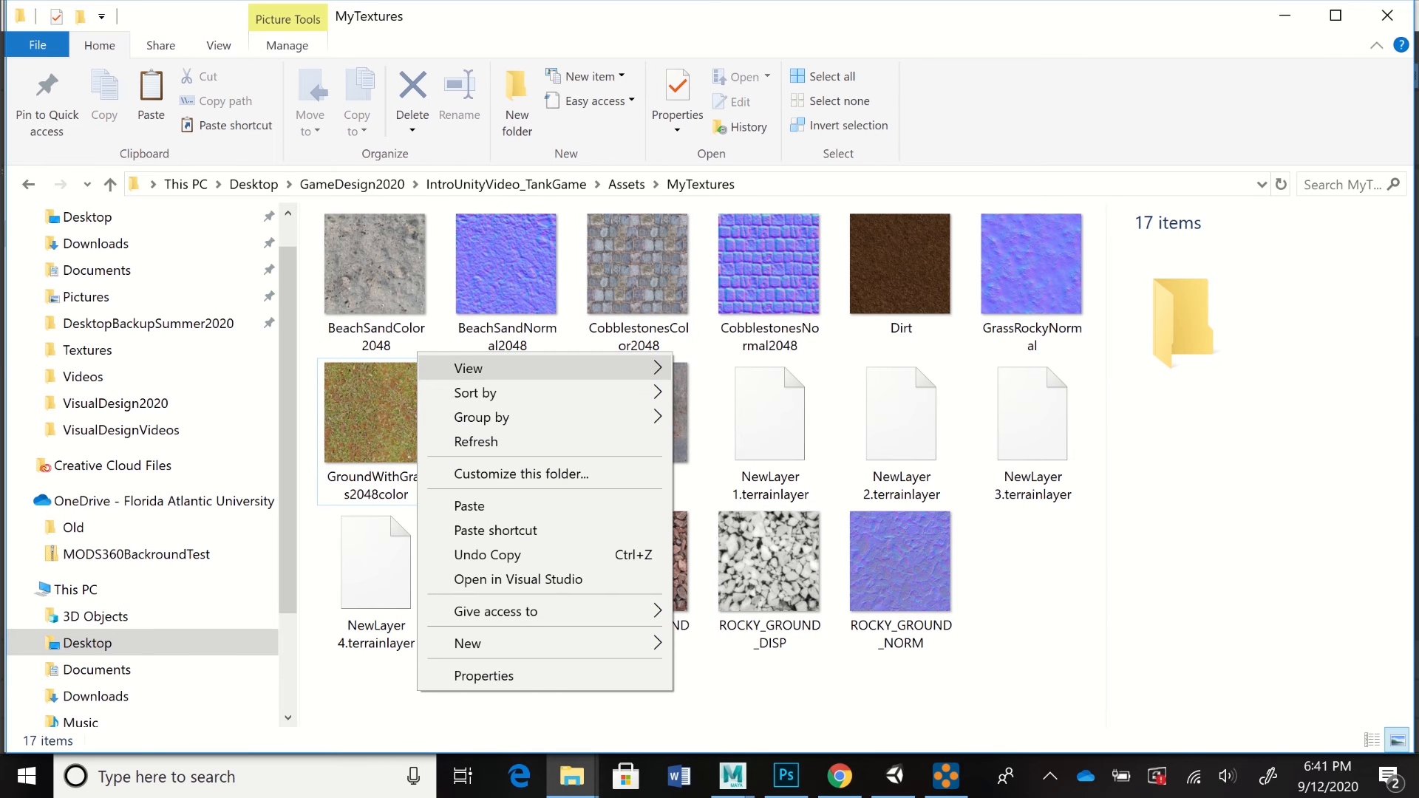
mouse_move(518, 392)
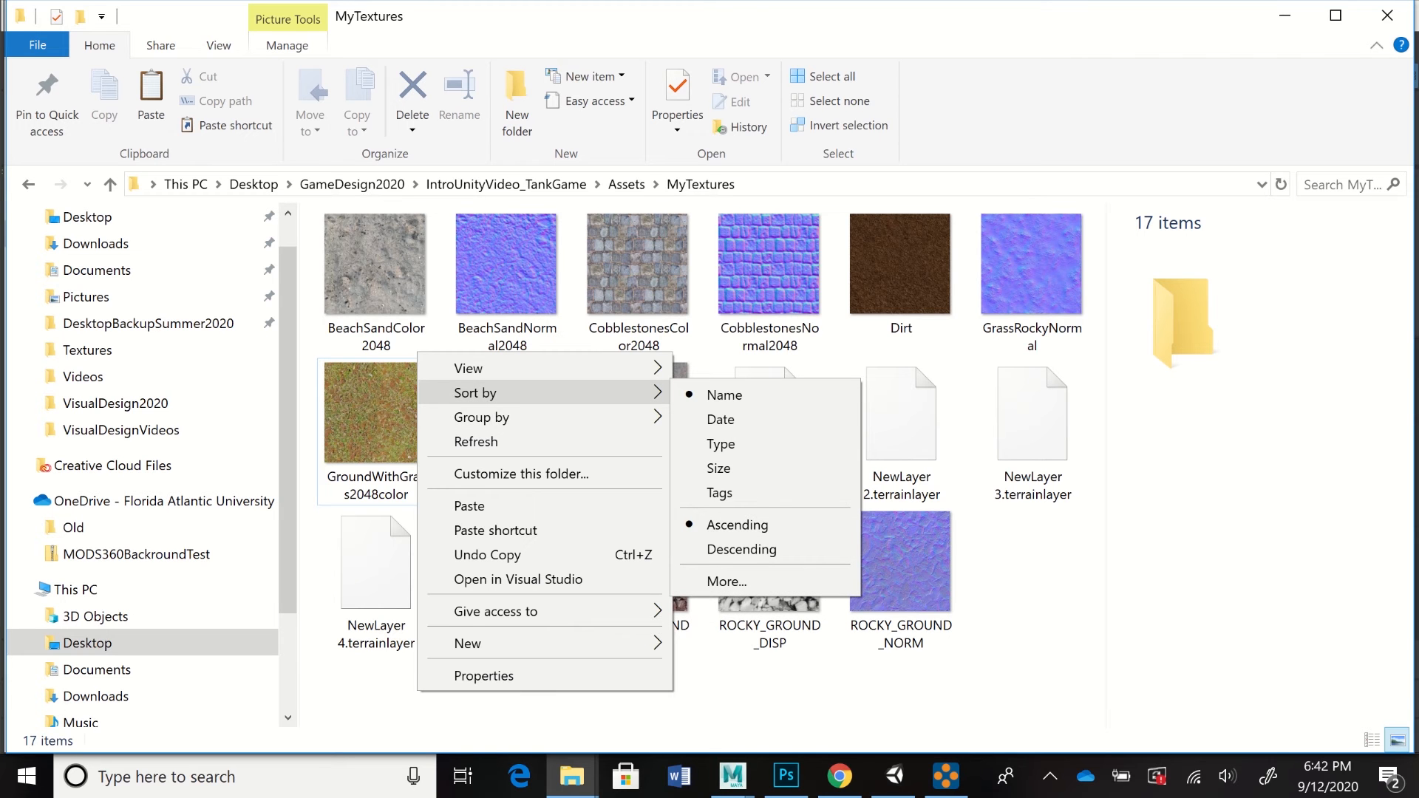
left_click(473, 506)
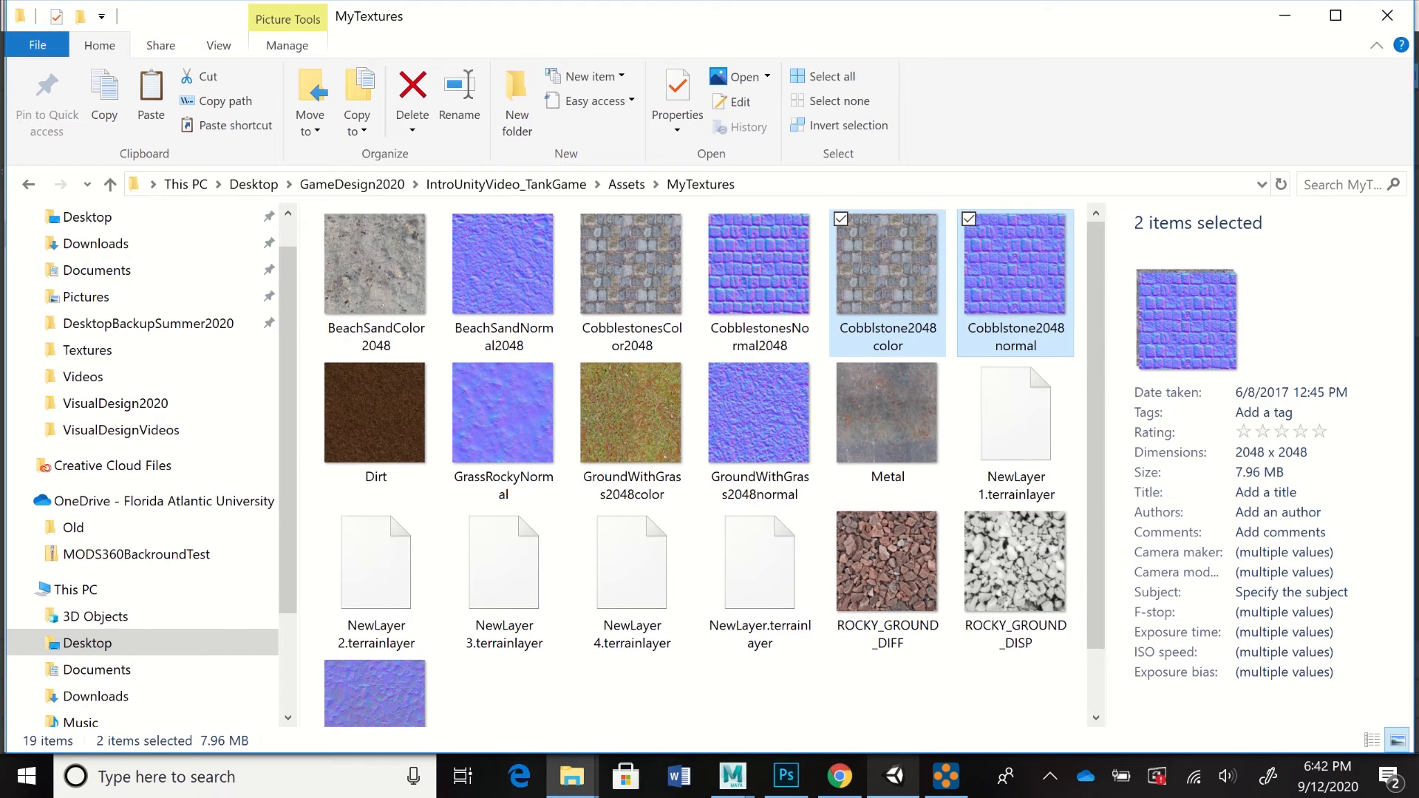
- Switch to Unity, look over the grassy hillside in the scene, and select the Terrain object
left_click(894, 776)
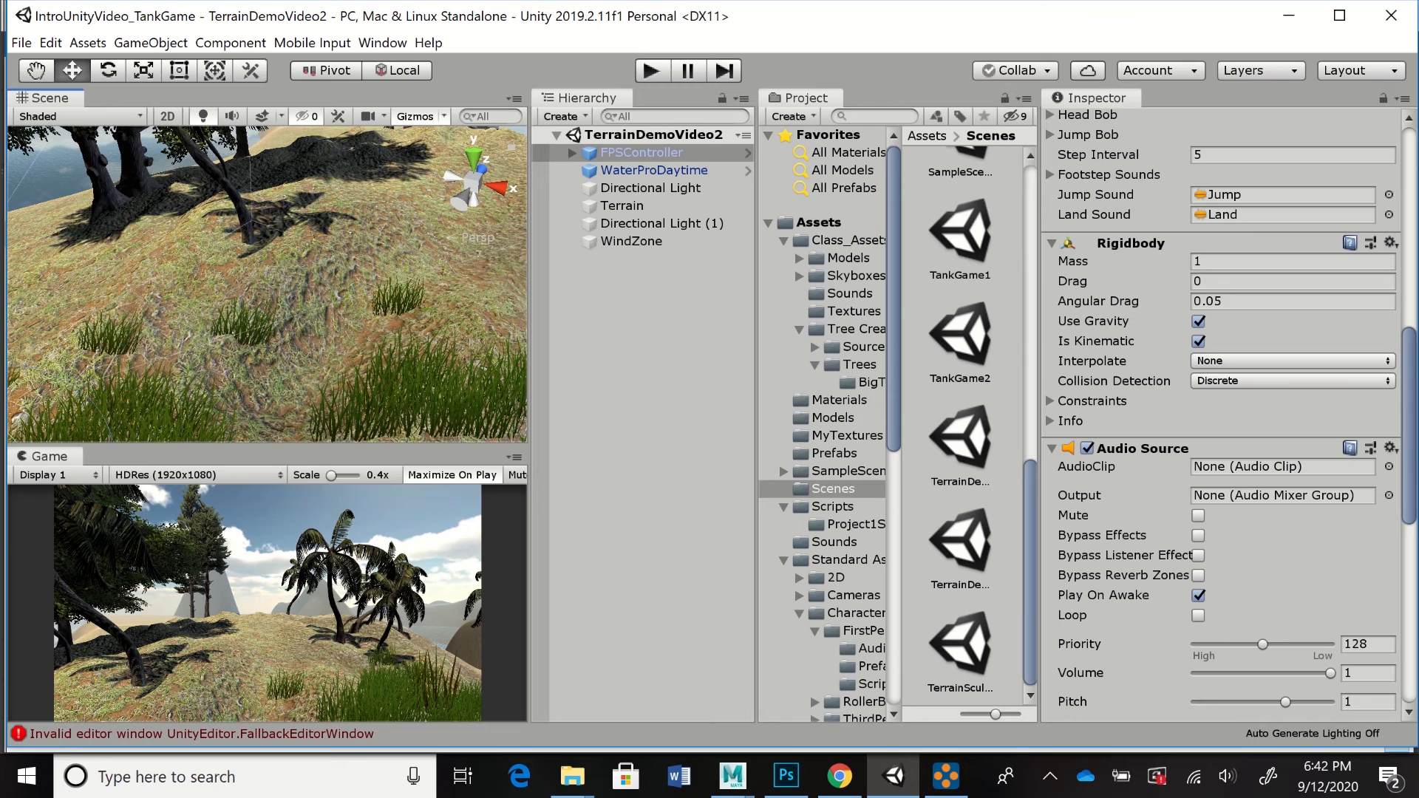
left_click_drag(251, 318, 425, 181, "alt")
middle_click_drag(296, 296, 297, 285, "alt")
right_click_drag(297, 284, 248, 288, "alt")
left_click_drag(247, 288, 249, 304, "alt")
scroll(267, 285, "down", 2)
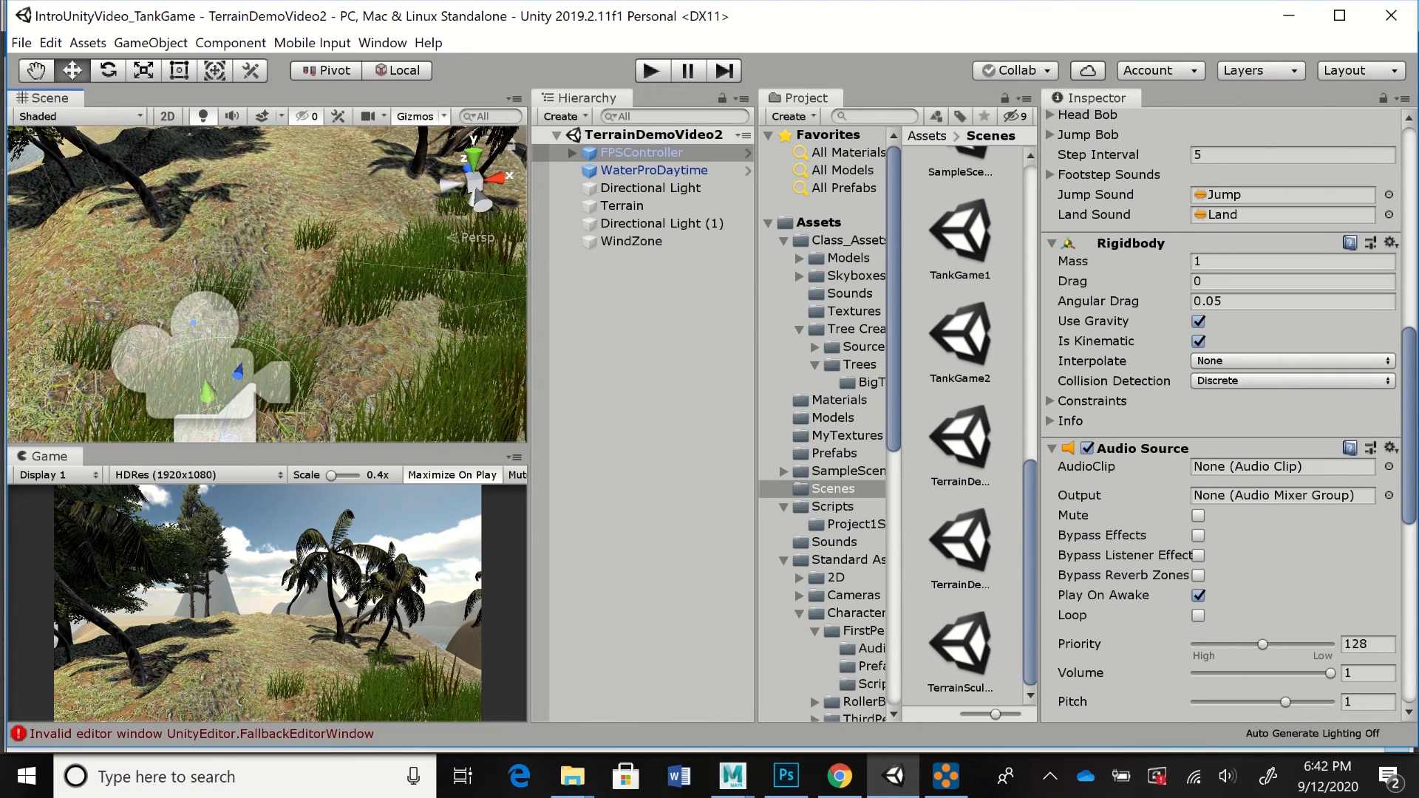
scroll(266, 284, "up", 2)
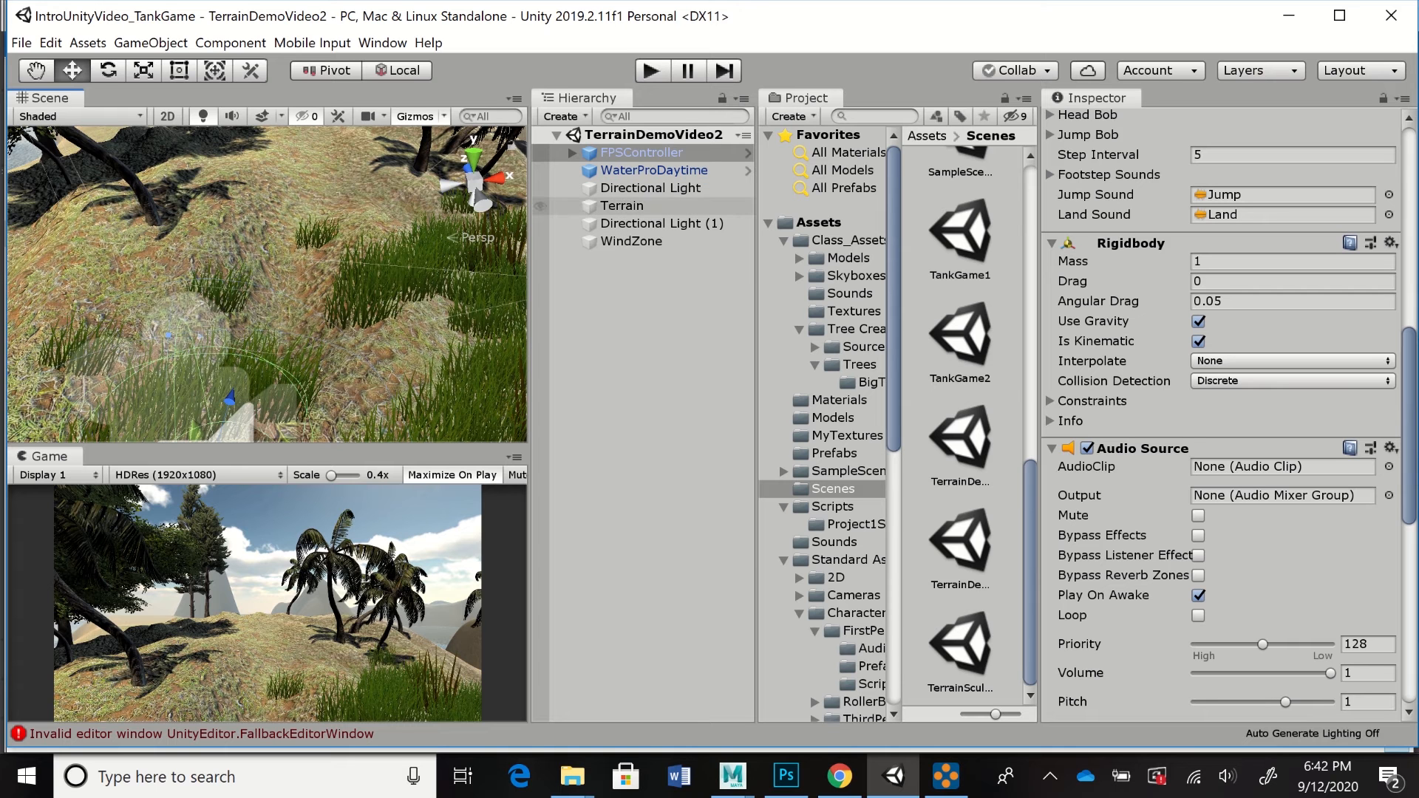
left_click(622, 207)
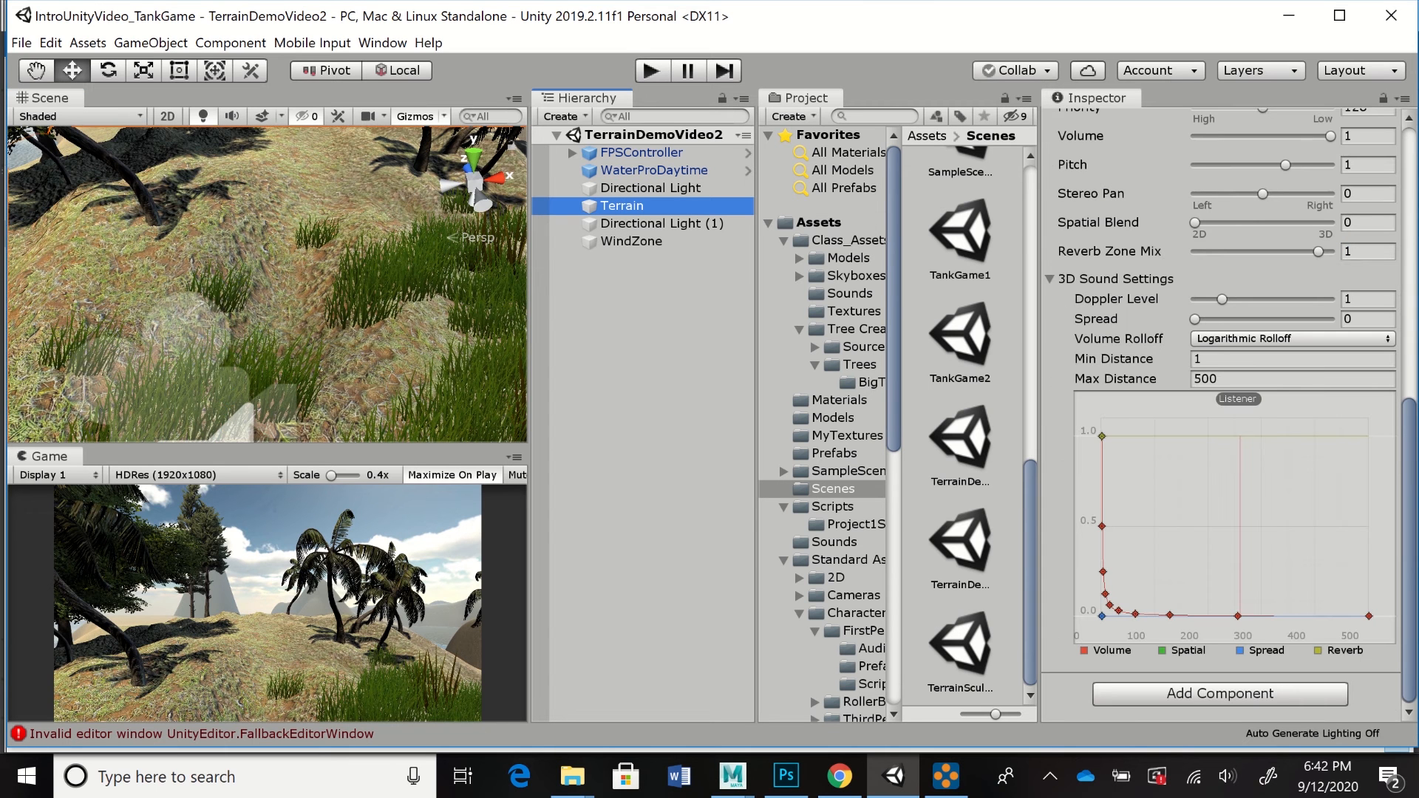
- Open the project's MyTextures folder and locate the imported Cobblstone2048 color and normal textures
left_click(847, 436)
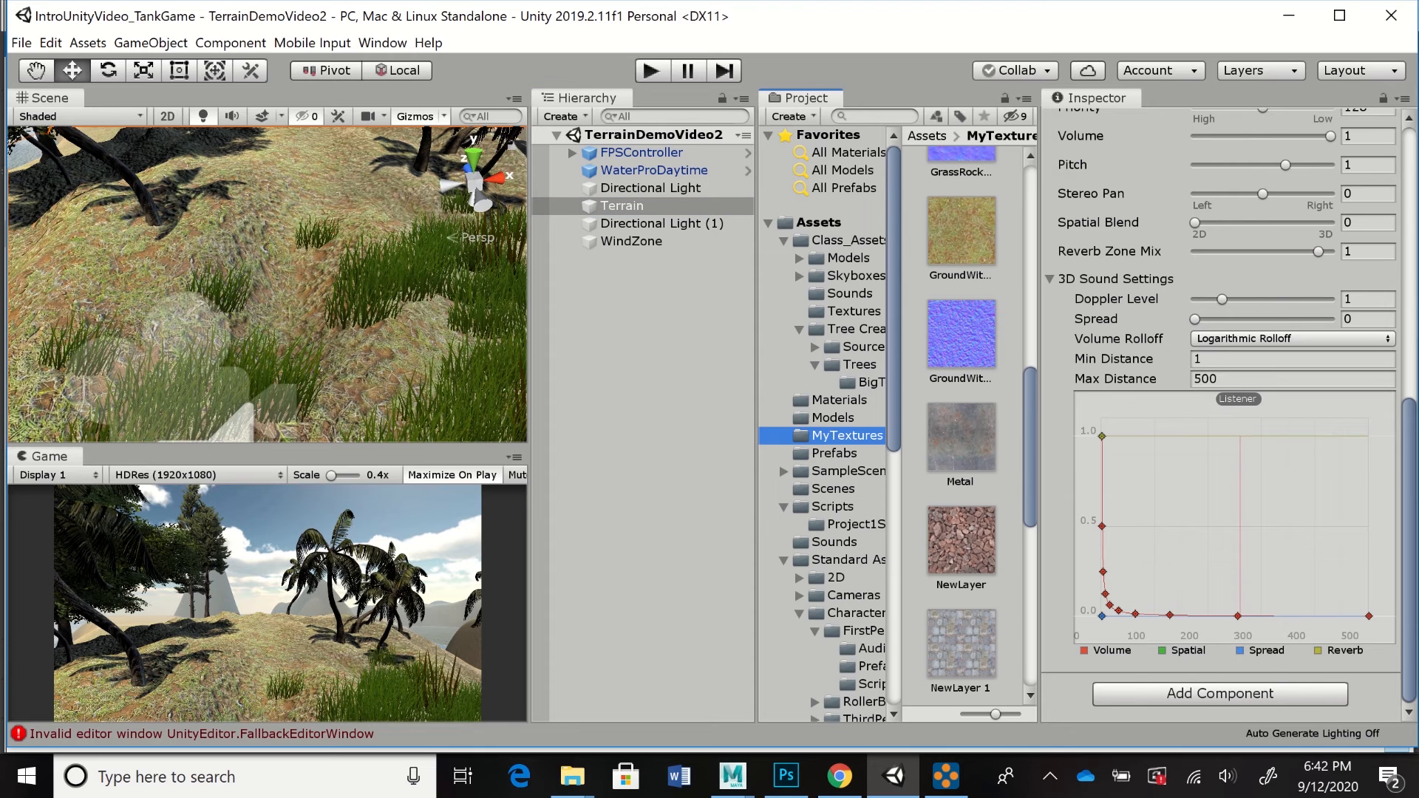
scroll(961, 426, "up", 8)
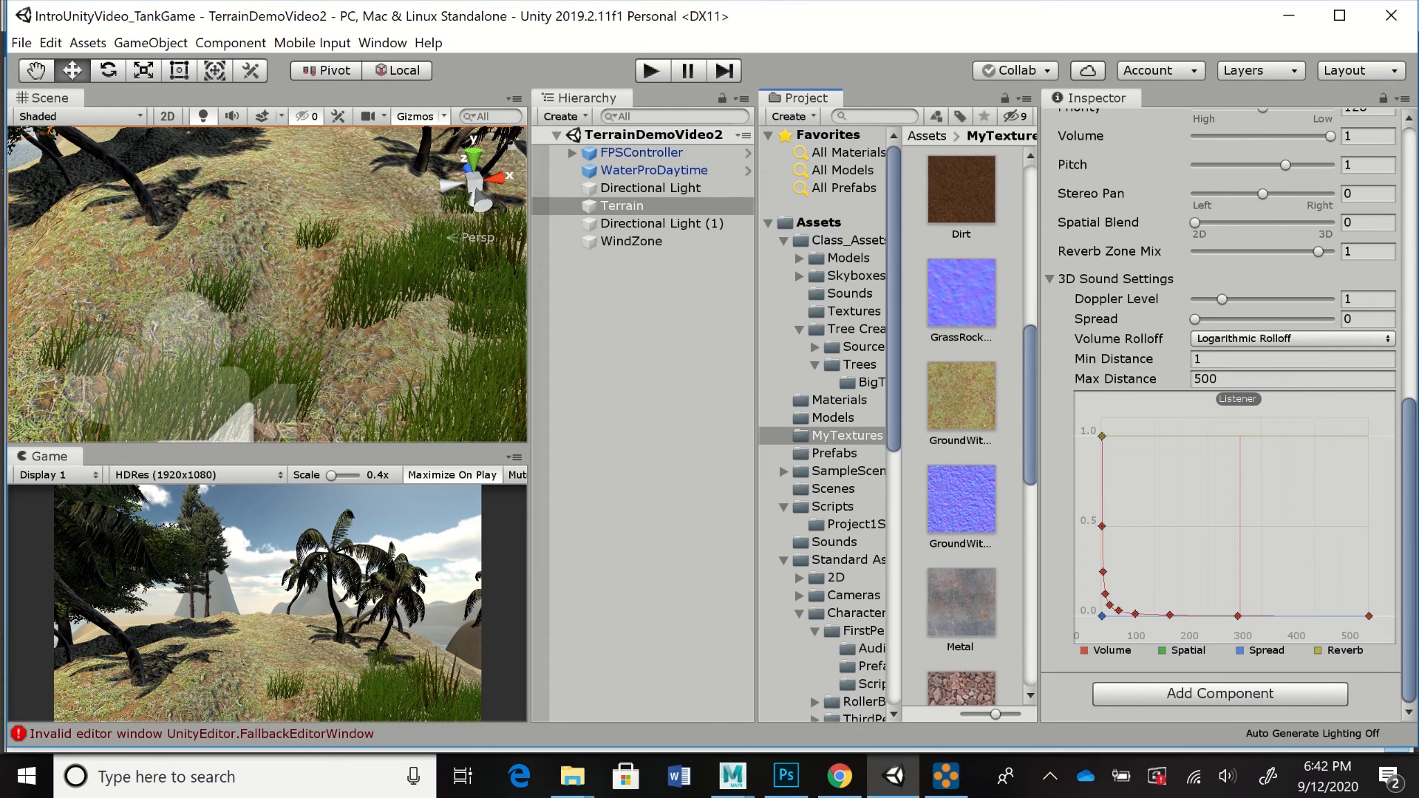
scroll(961, 426, "up", 2)
scroll(961, 426, "down", 3)
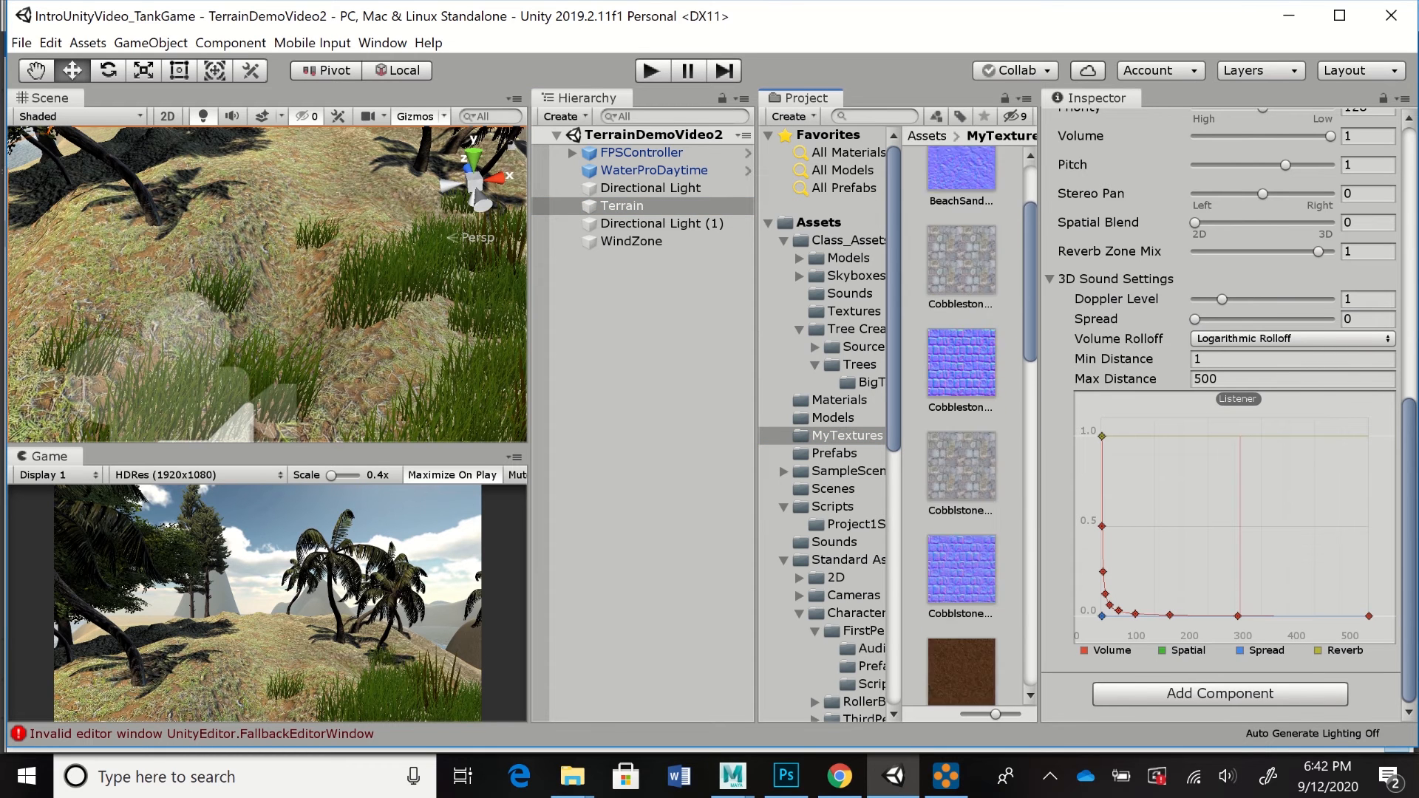
scroll(961, 427, "down", 2)
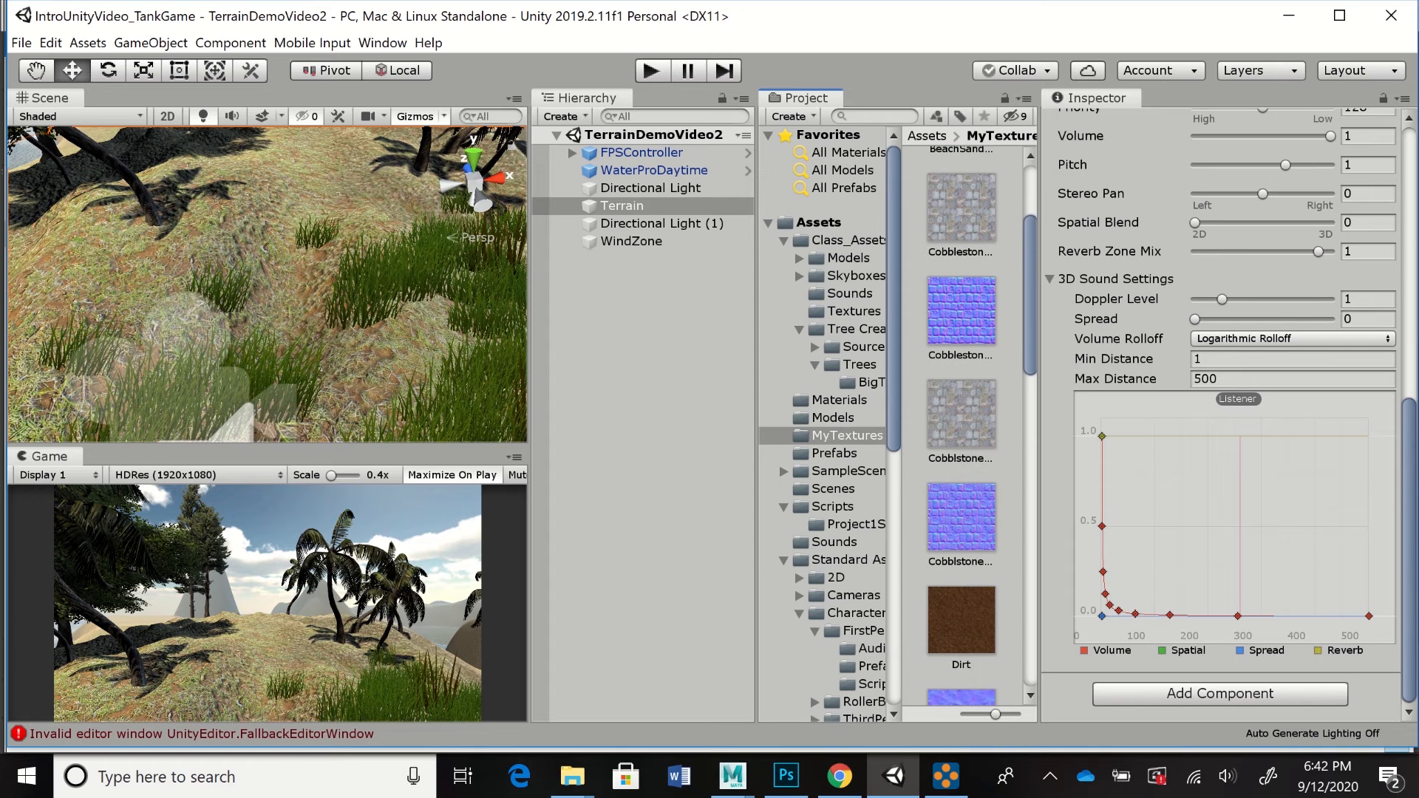
scroll(961, 427, "down", 2)
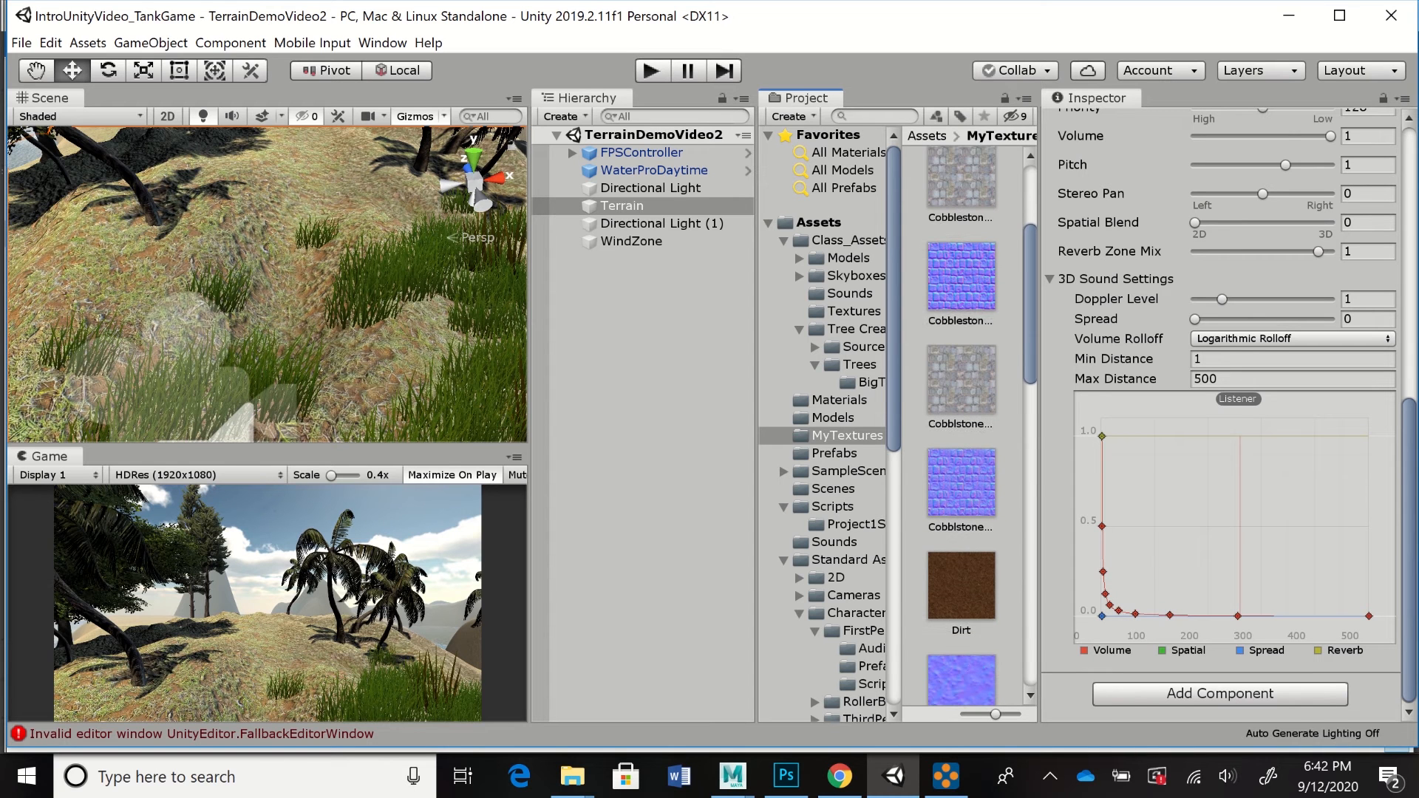
- Set the Aniso Level of the Cobblstone2048color texture to 8 and apply the import settings
left_click(961, 399)
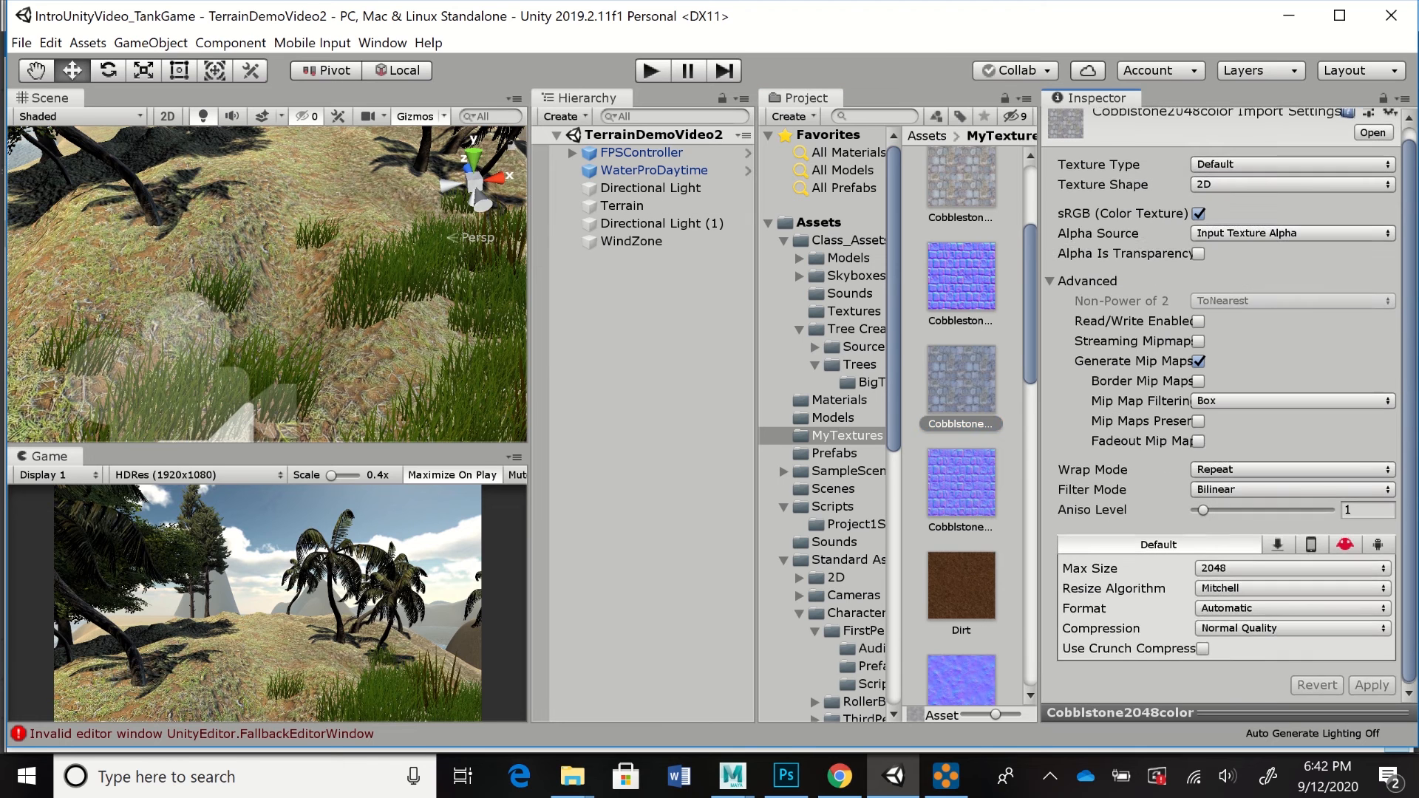
scroll(1226, 407, "up", 1)
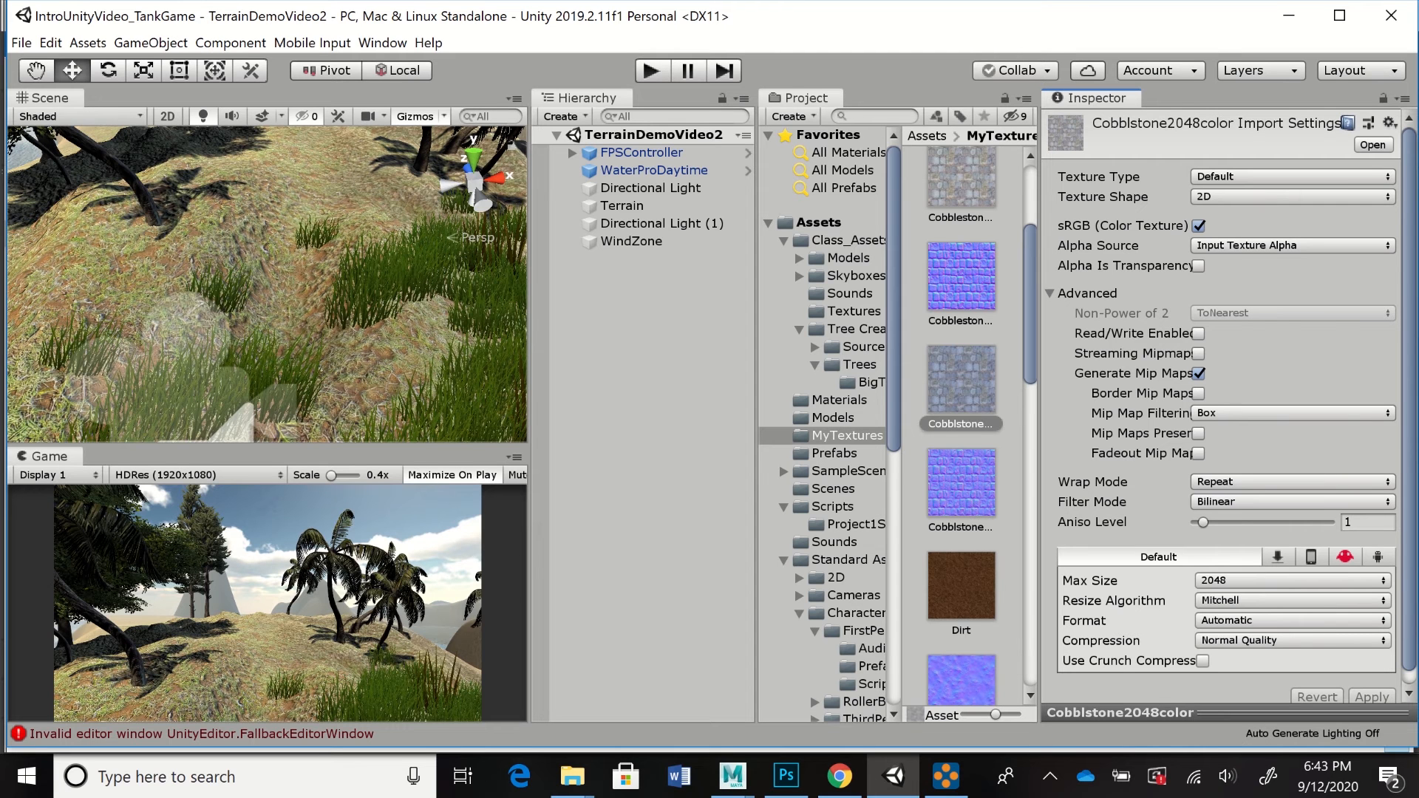
left_click_drag(1203, 522, 1263, 522)
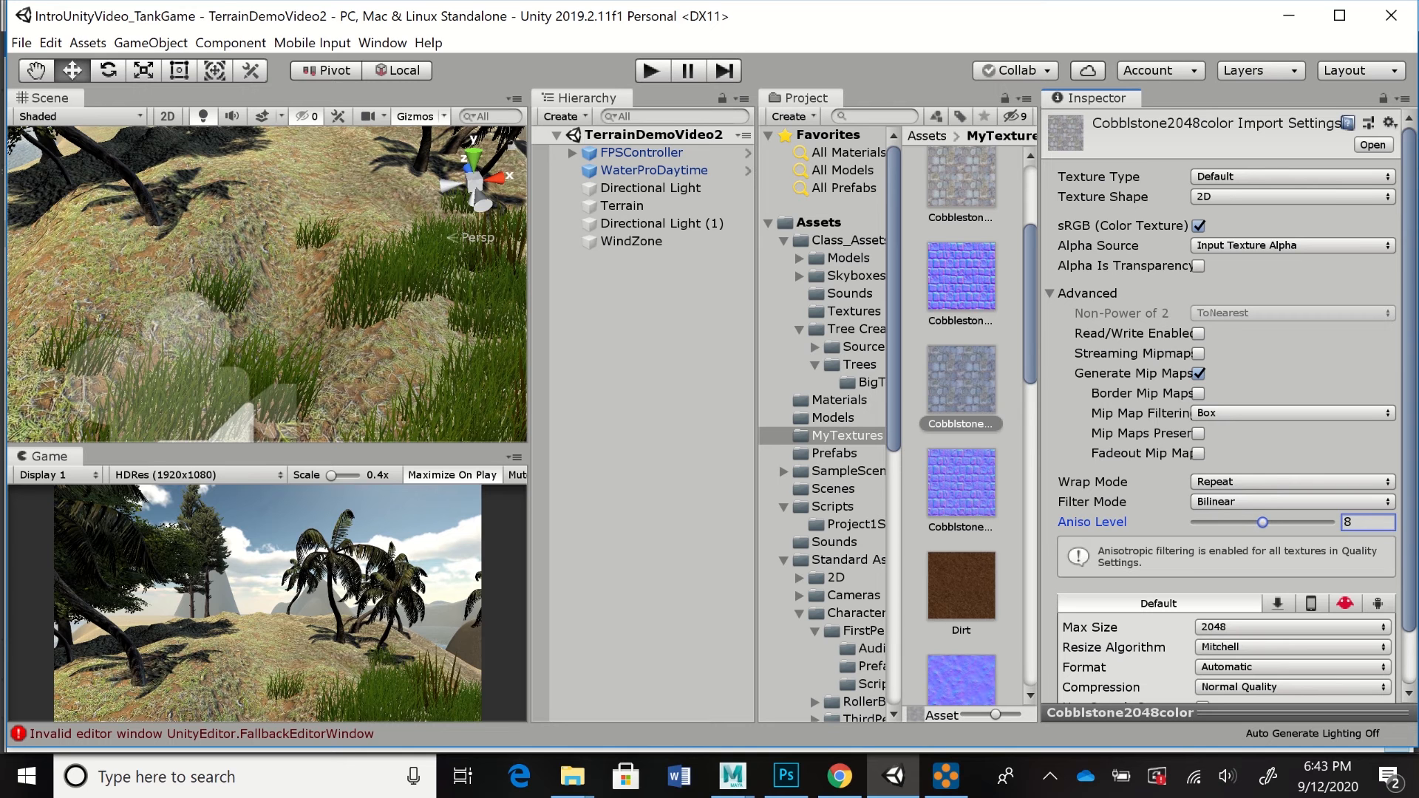
scroll(1227, 407, "down", 2)
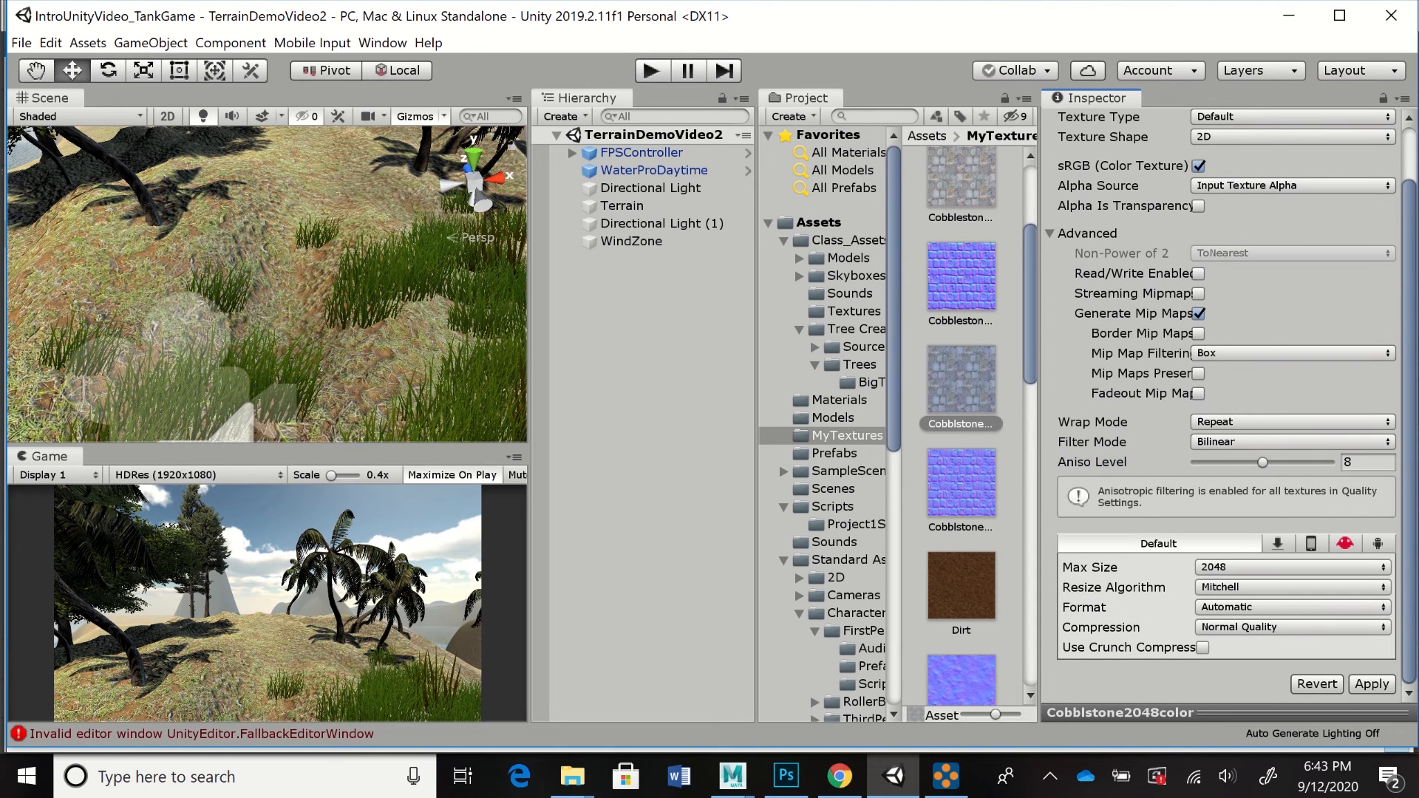
left_click(1371, 684)
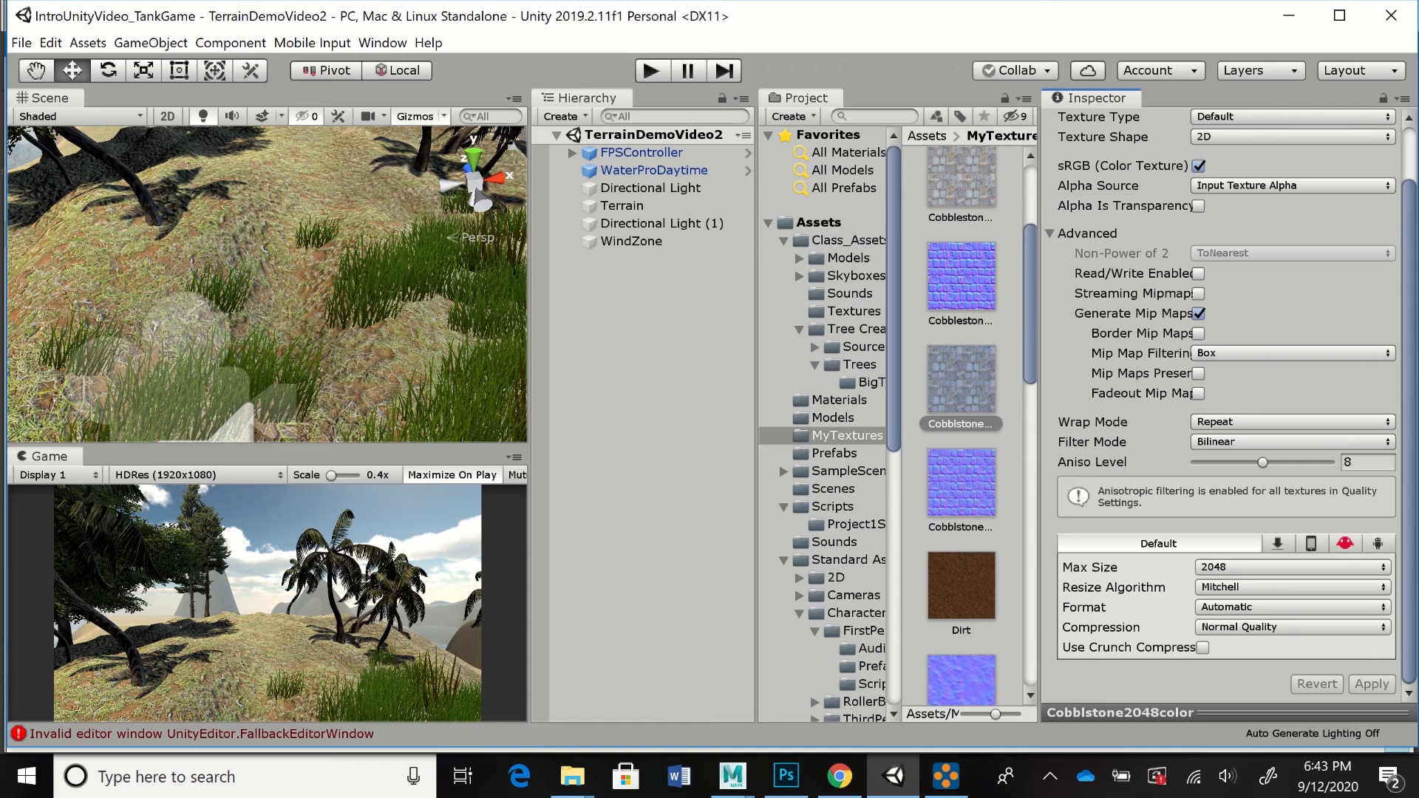
- Set the Cobblstone2048normal texture's Aniso Level to 8 and its texture type to Normal map, and apply the import settings
left_click(962, 483)
left_click_drag(1409, 407, 1409, 391)
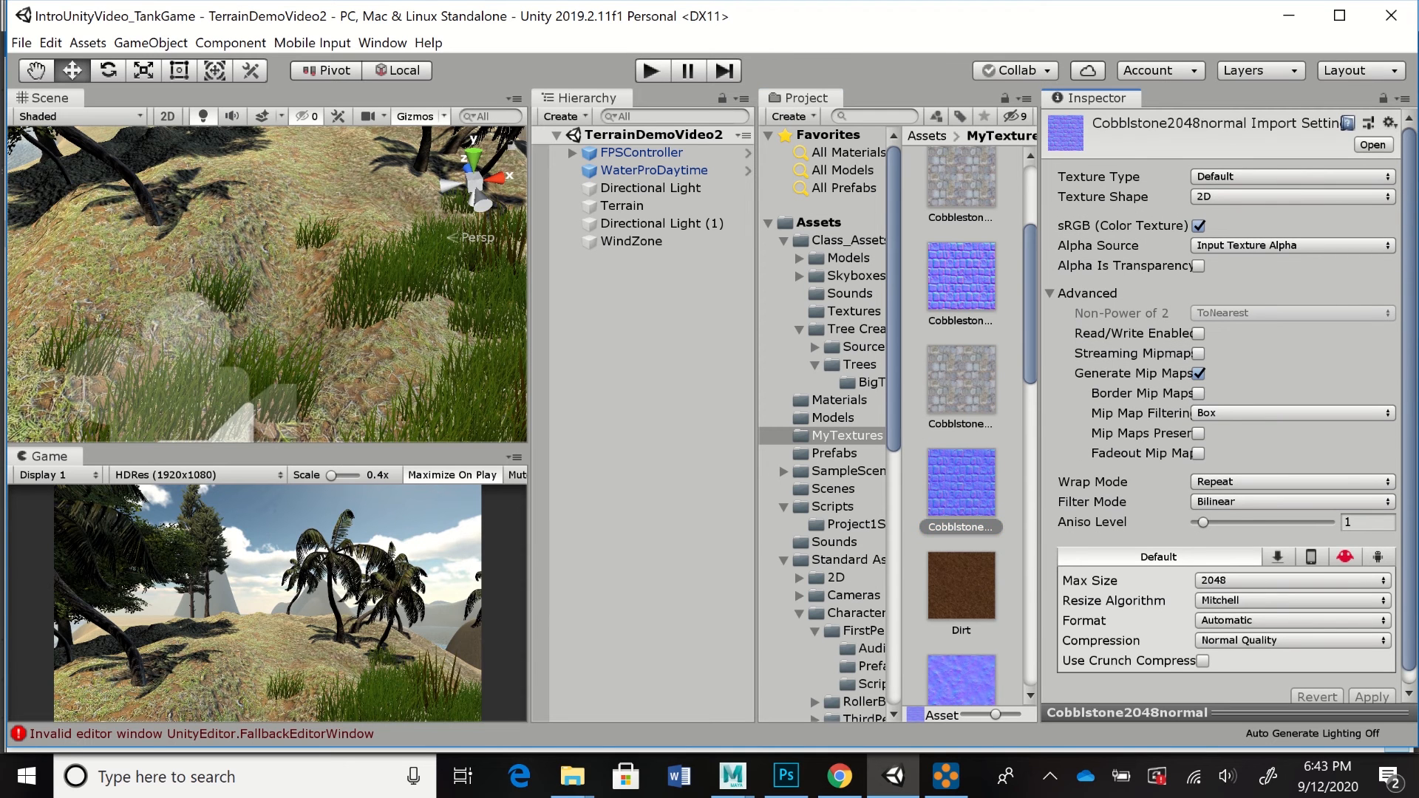
left_click_drag(1203, 523, 1262, 522)
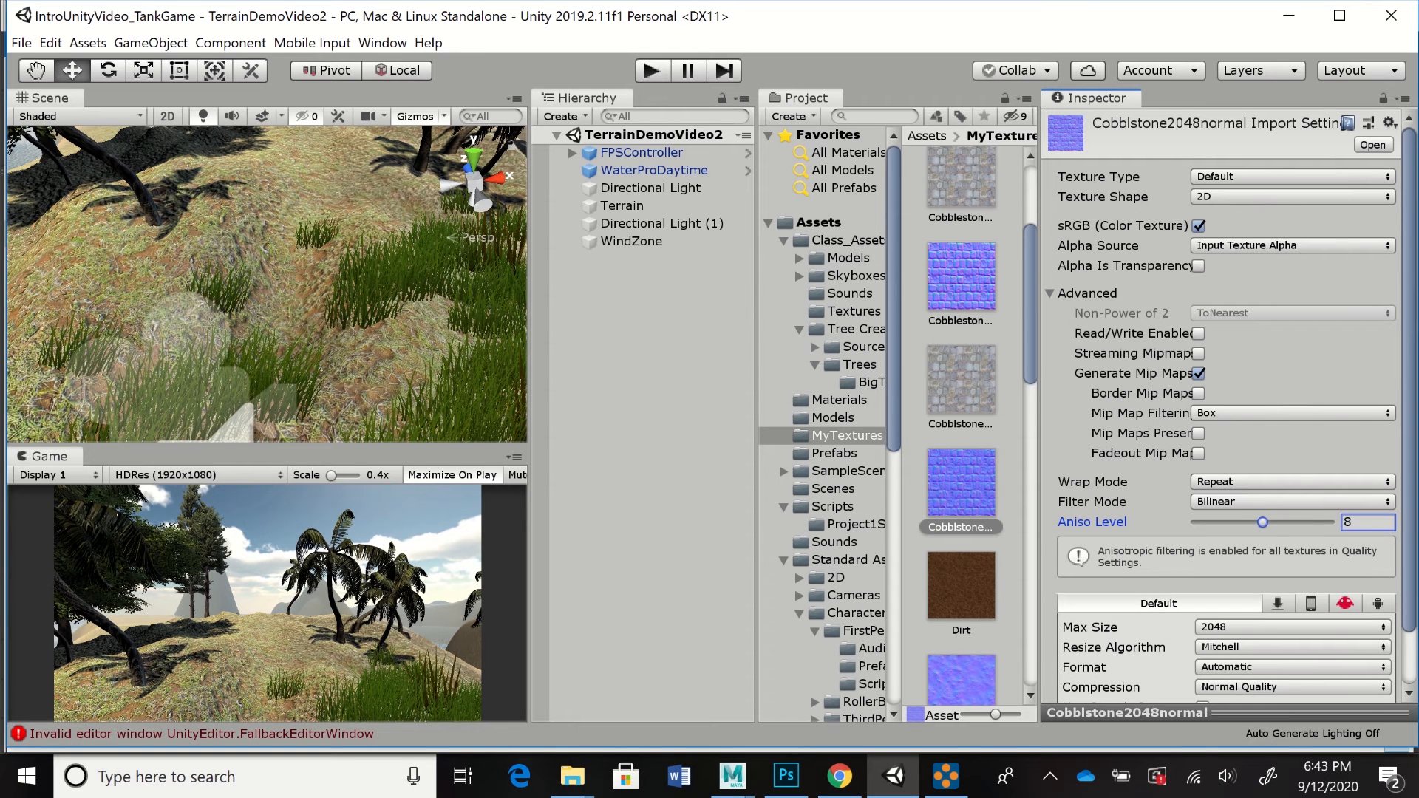
left_click(1292, 176)
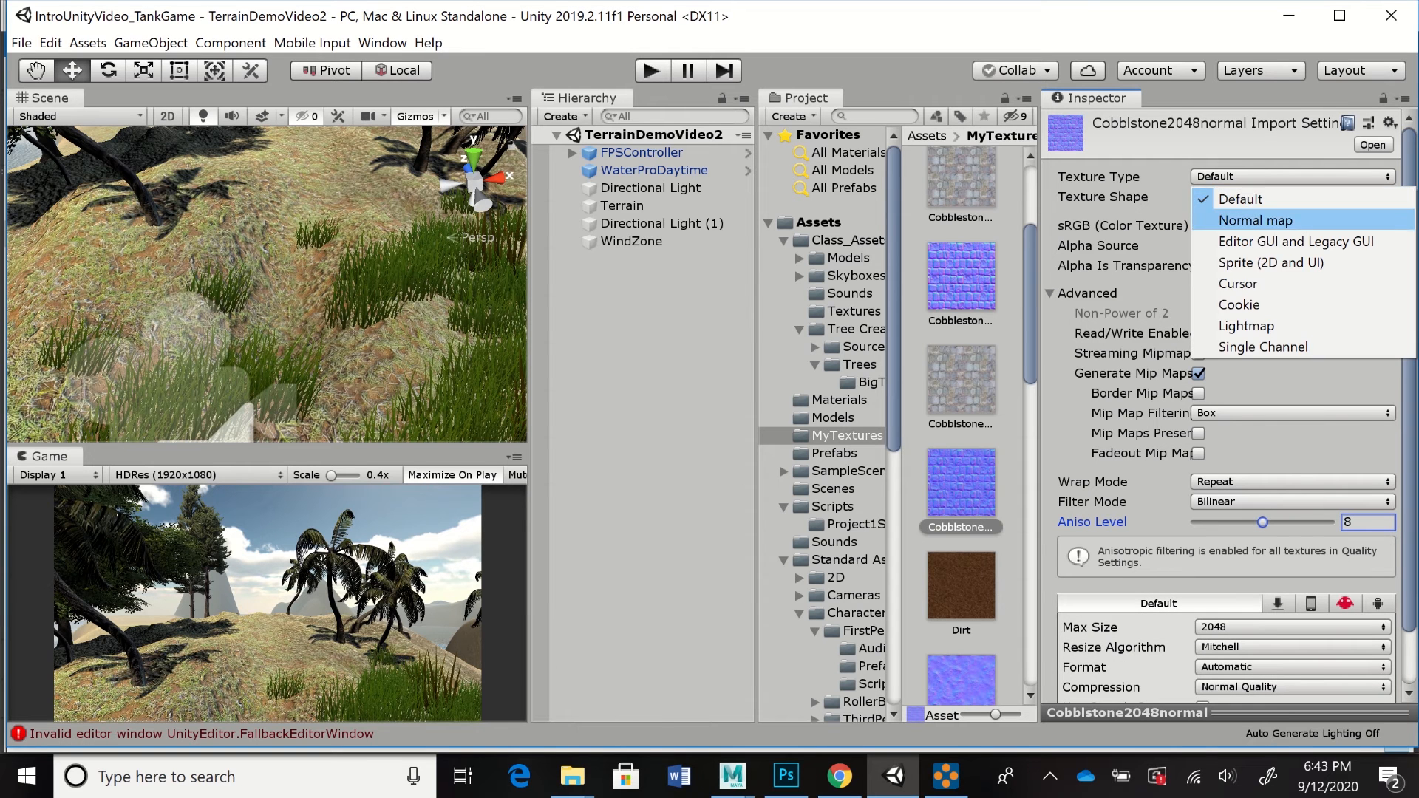
left_click(1250, 214)
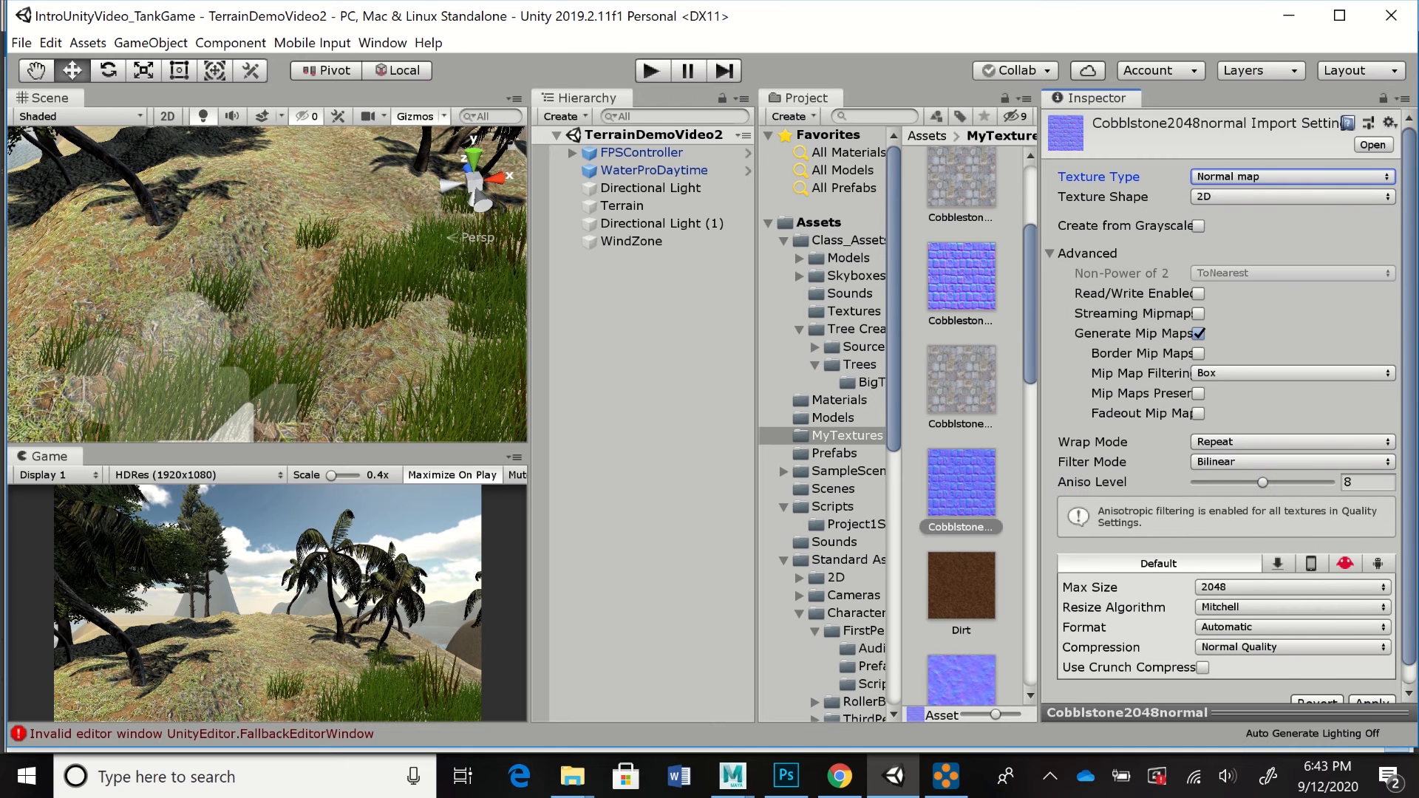
scroll(1227, 406, "down", 1)
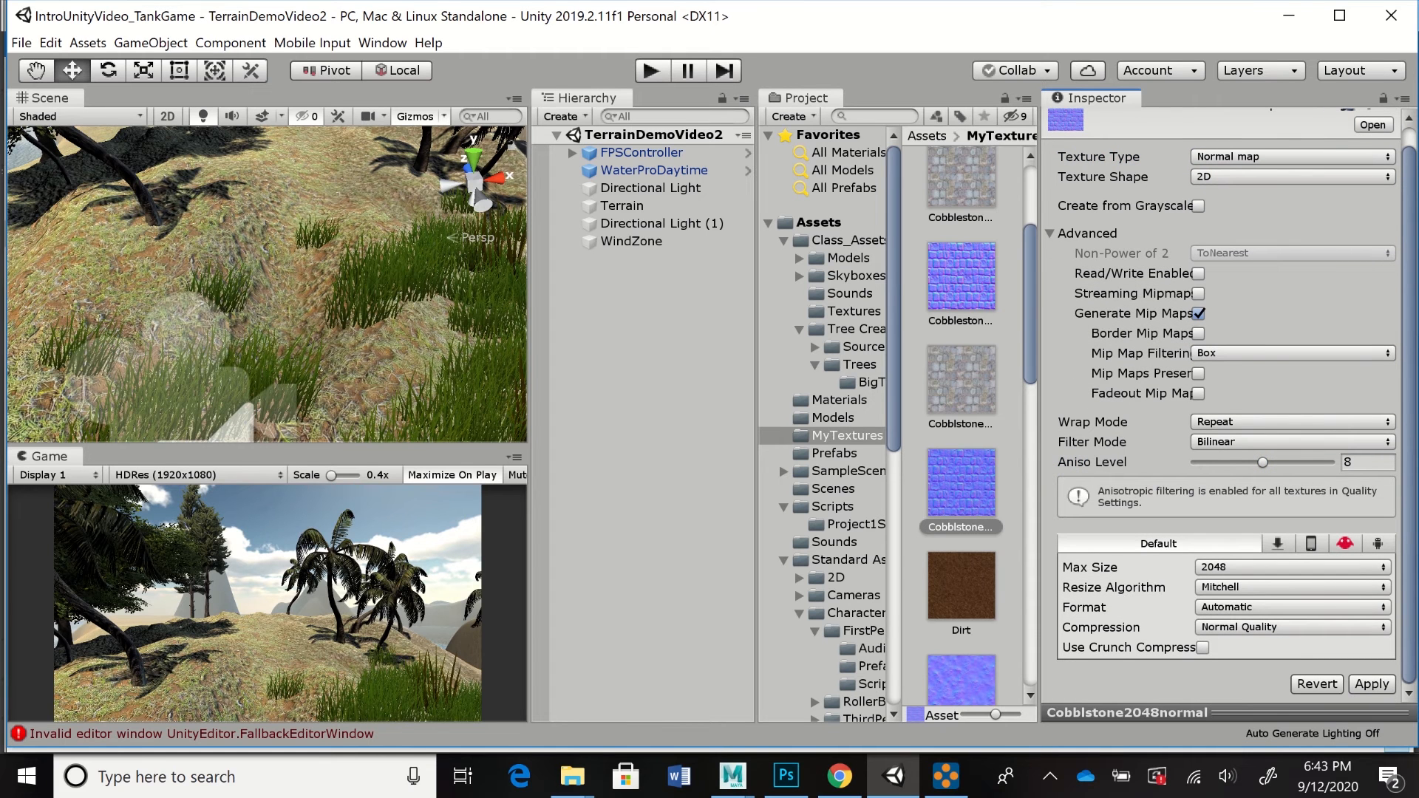
left_click(1372, 684)
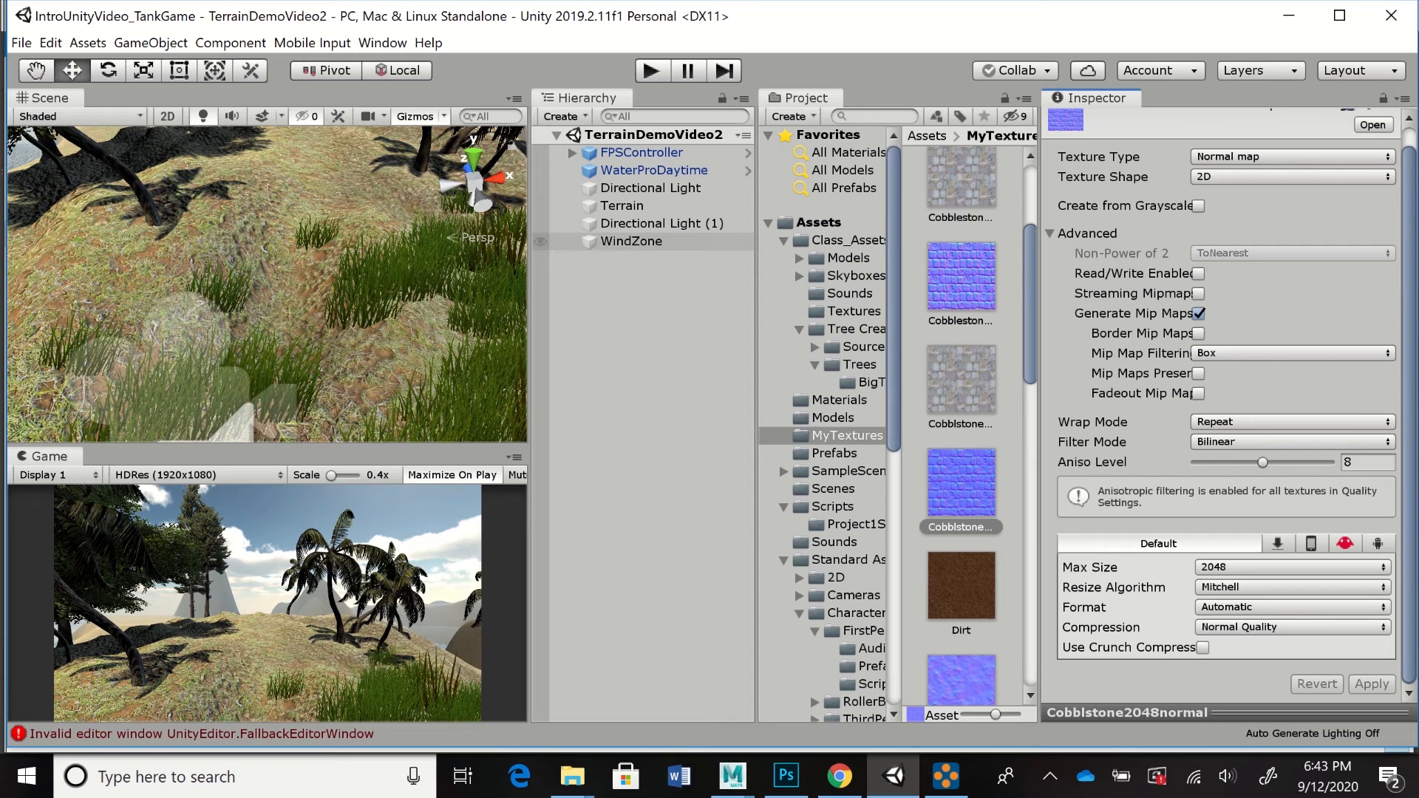
- Select the Terrain, set its terrain painting tool to Paint Texture, and bring up its terrain layer settings
left_click(623, 206)
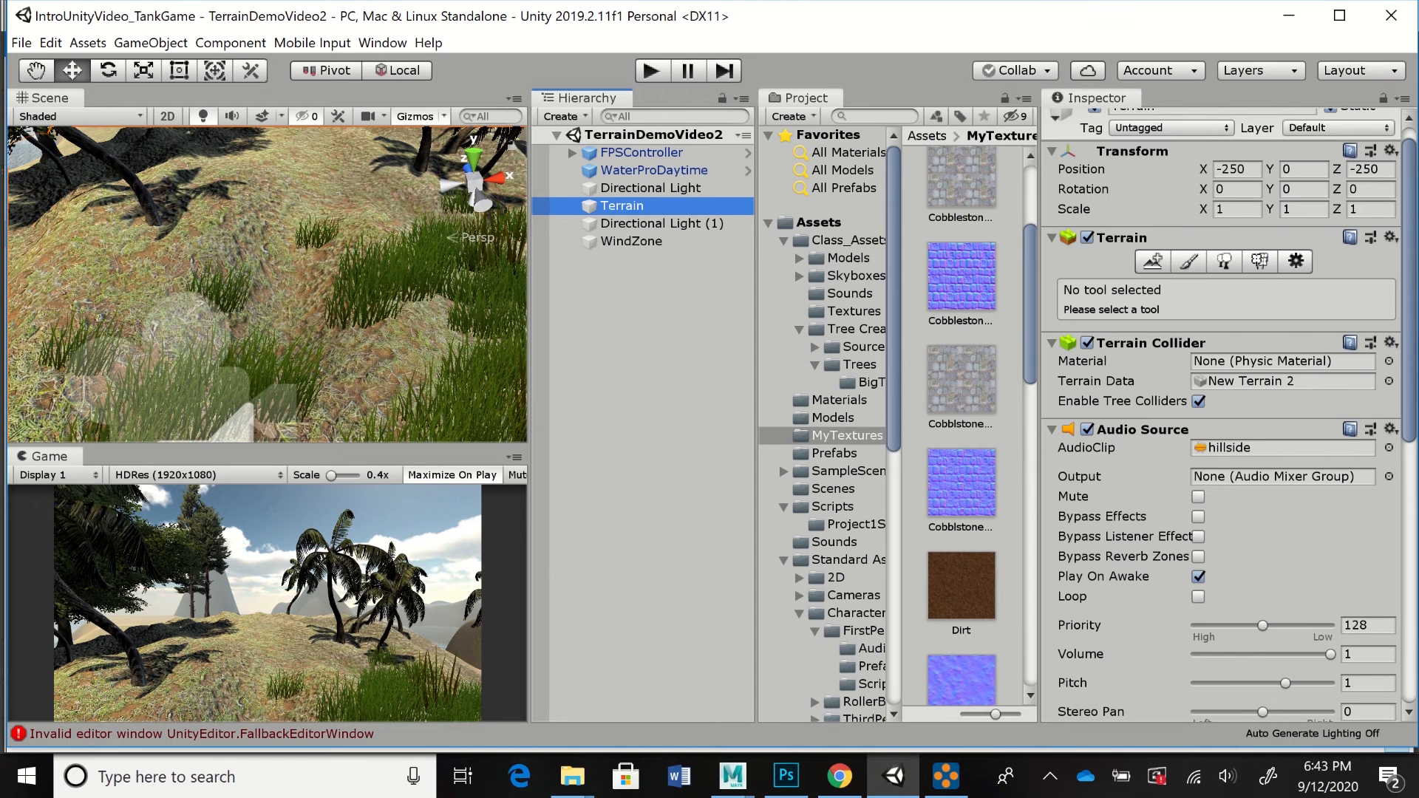
left_click(1189, 261)
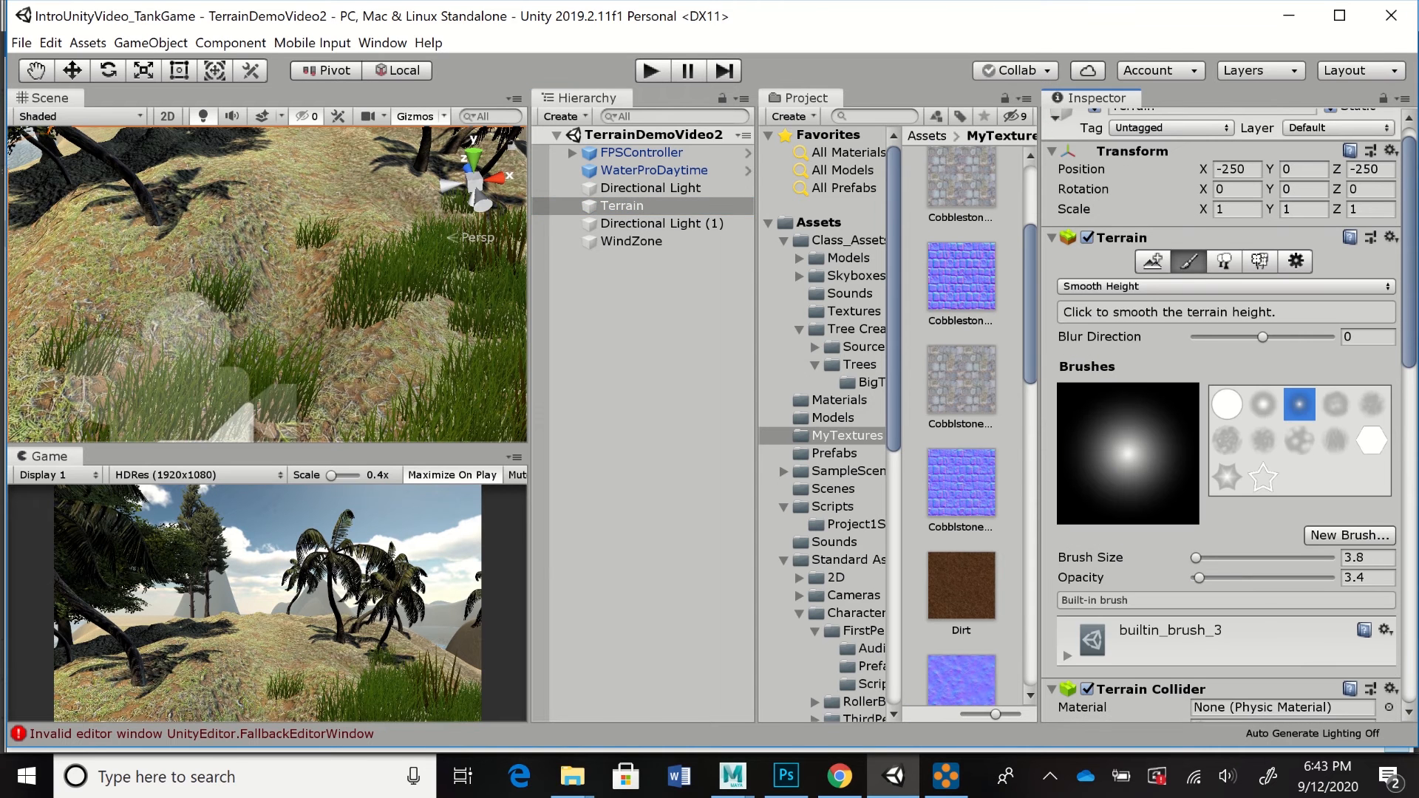
scroll(1227, 414, "down", 1)
left_click(1225, 255)
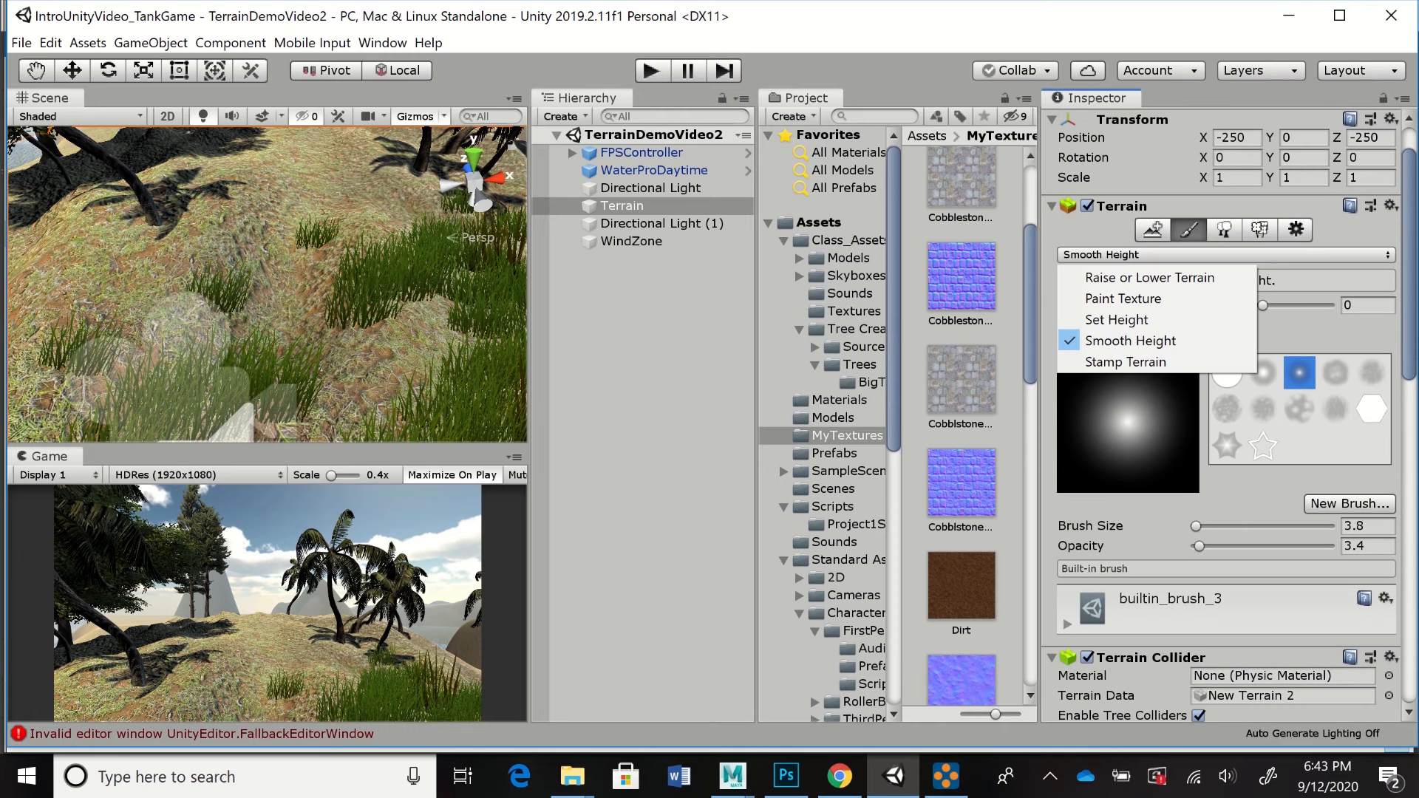
left_click(1123, 299)
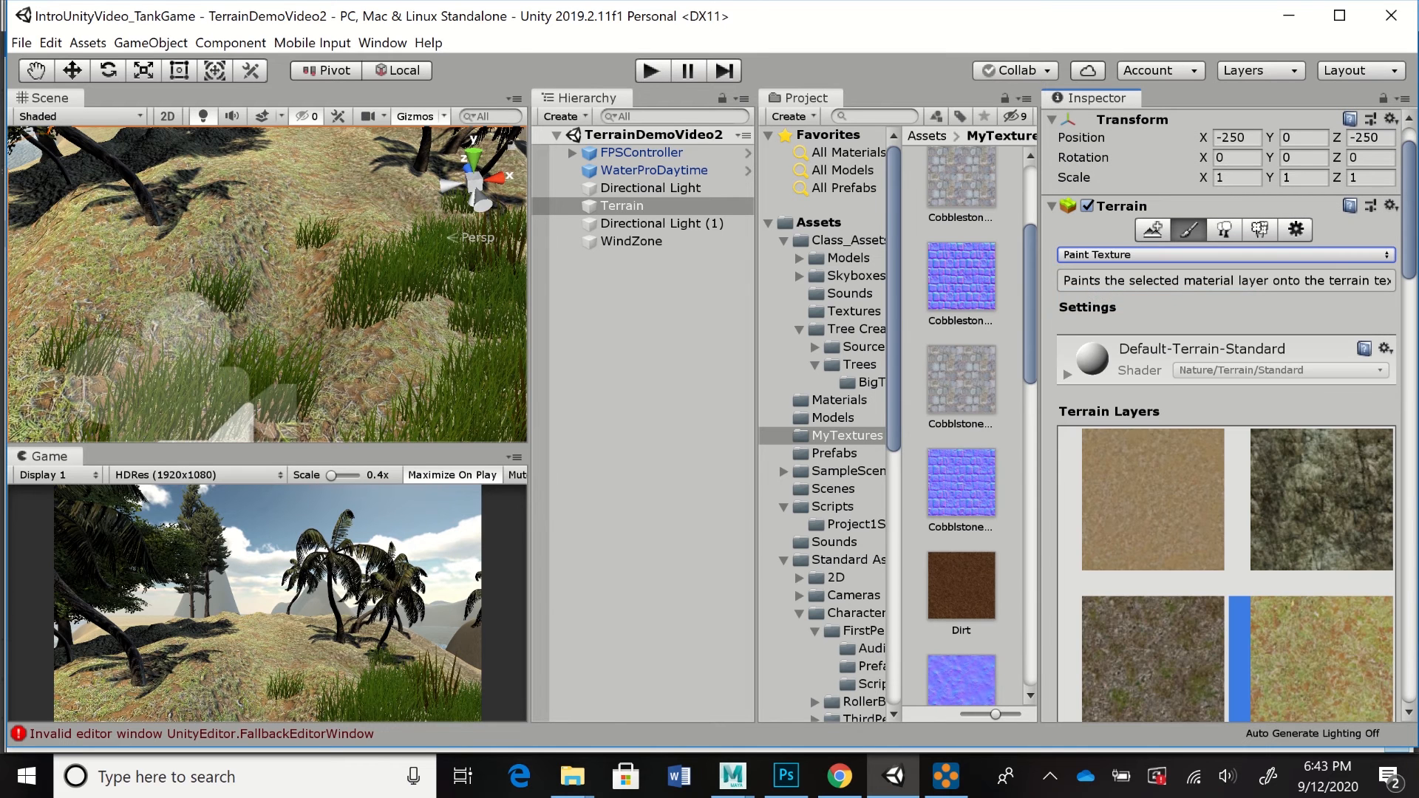
scroll(1227, 414, "down", 10)
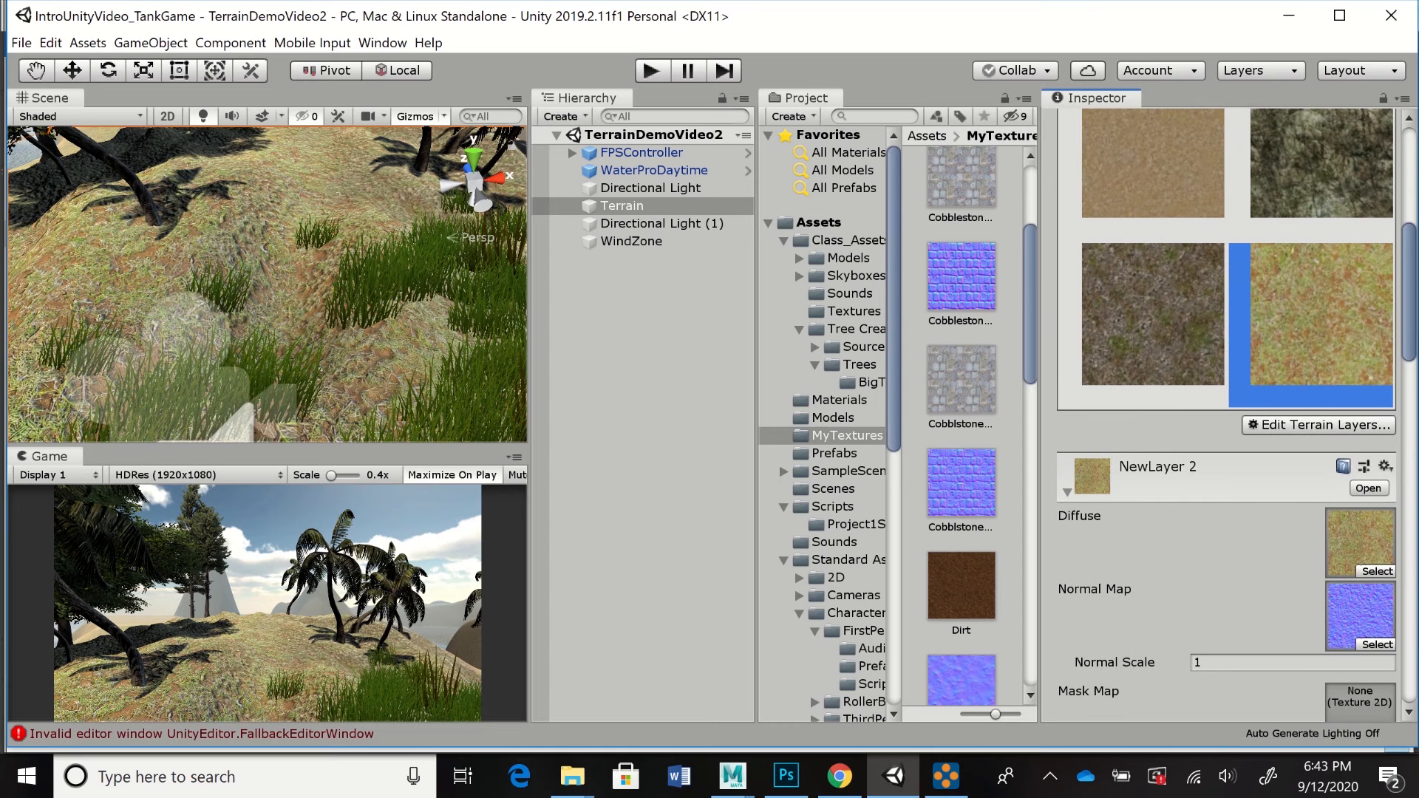
- Create a new terrain layer on the Terrain from the Cobblstone2048color texture
scroll(1227, 414, "up", 3)
left_click(1318, 515)
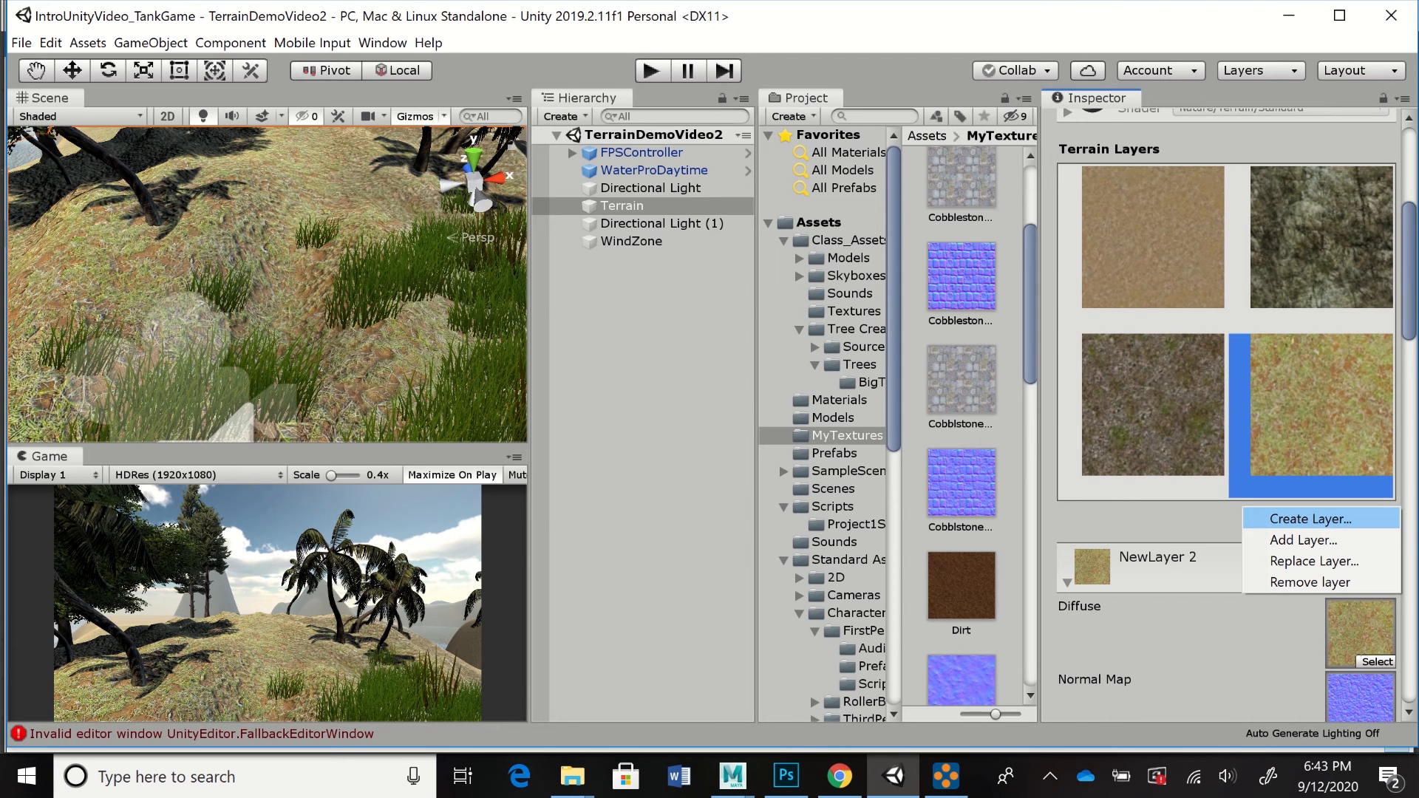
left_click(1311, 519)
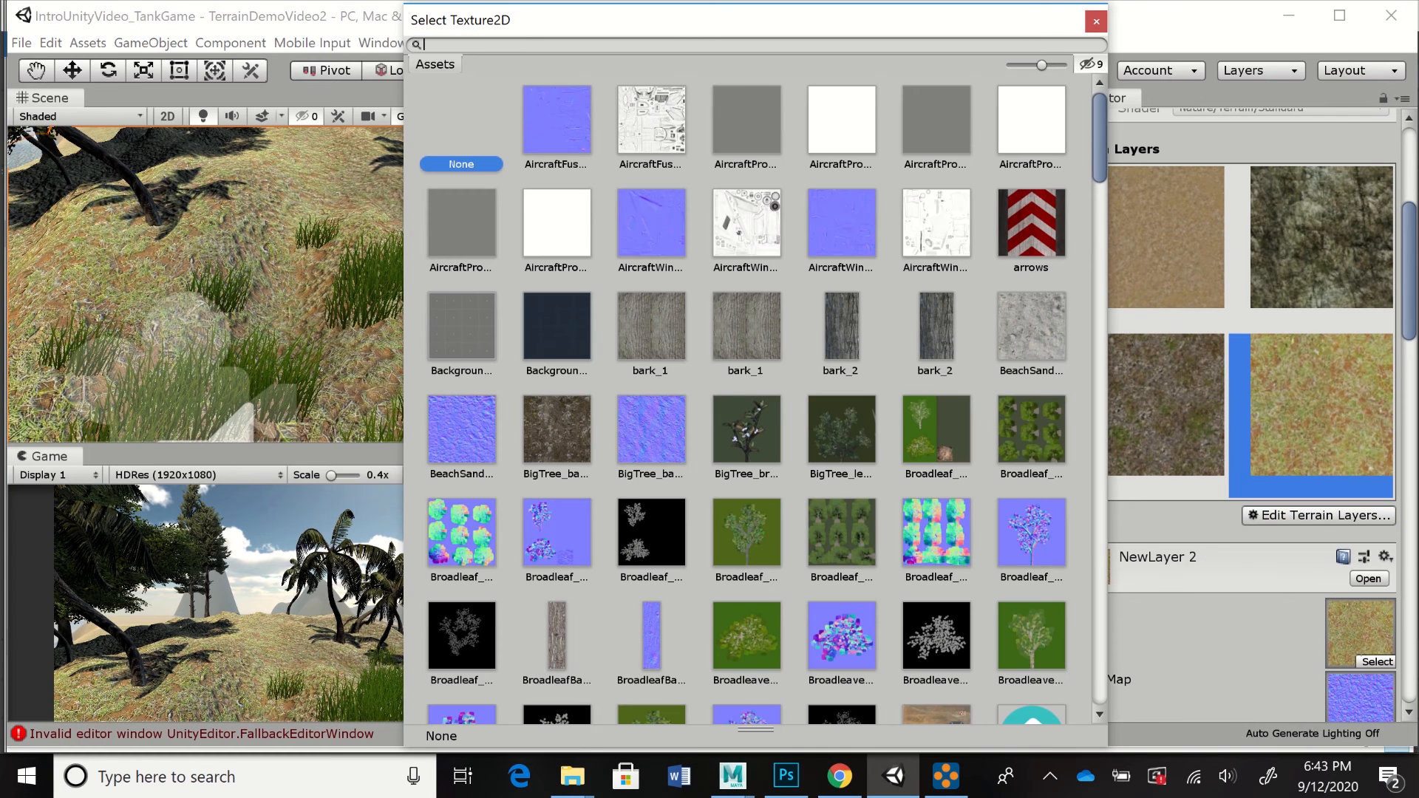
scroll(753, 385, "down", 5)
scroll(754, 385, "down", 5)
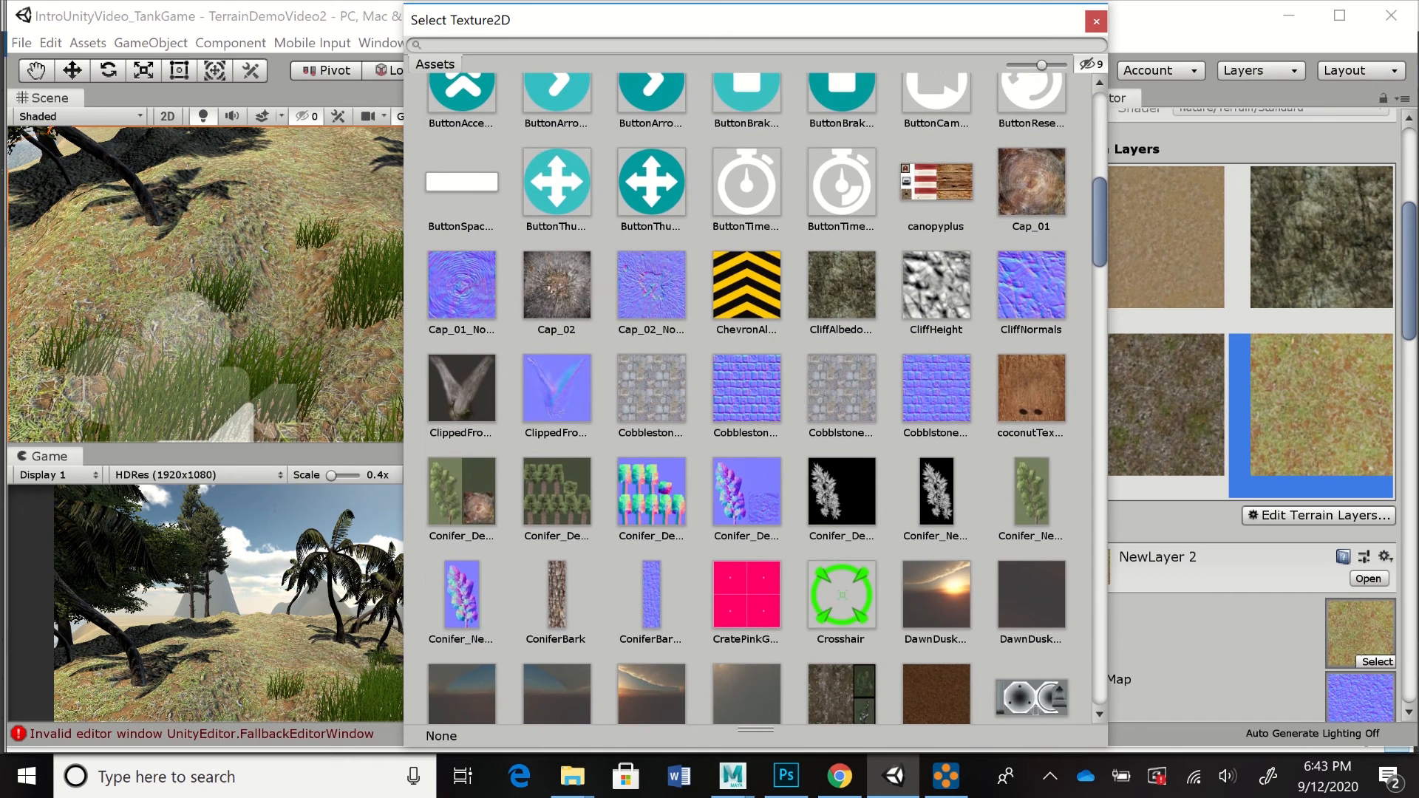
double_click(842, 389)
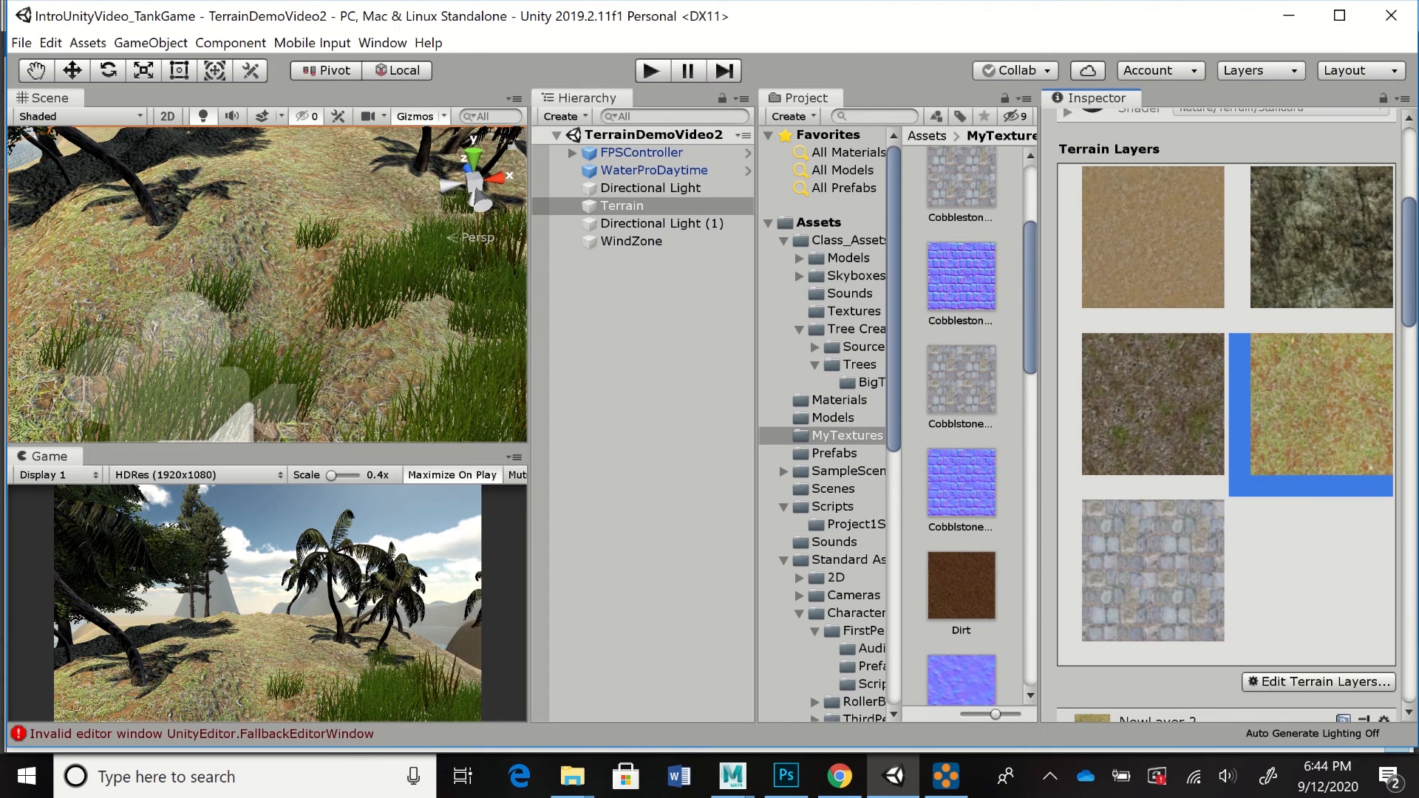
- Select the new cobblestone terrain layer and assign the Cobblstone2048normal texture as its normal map
scroll(1227, 414, "down", 5)
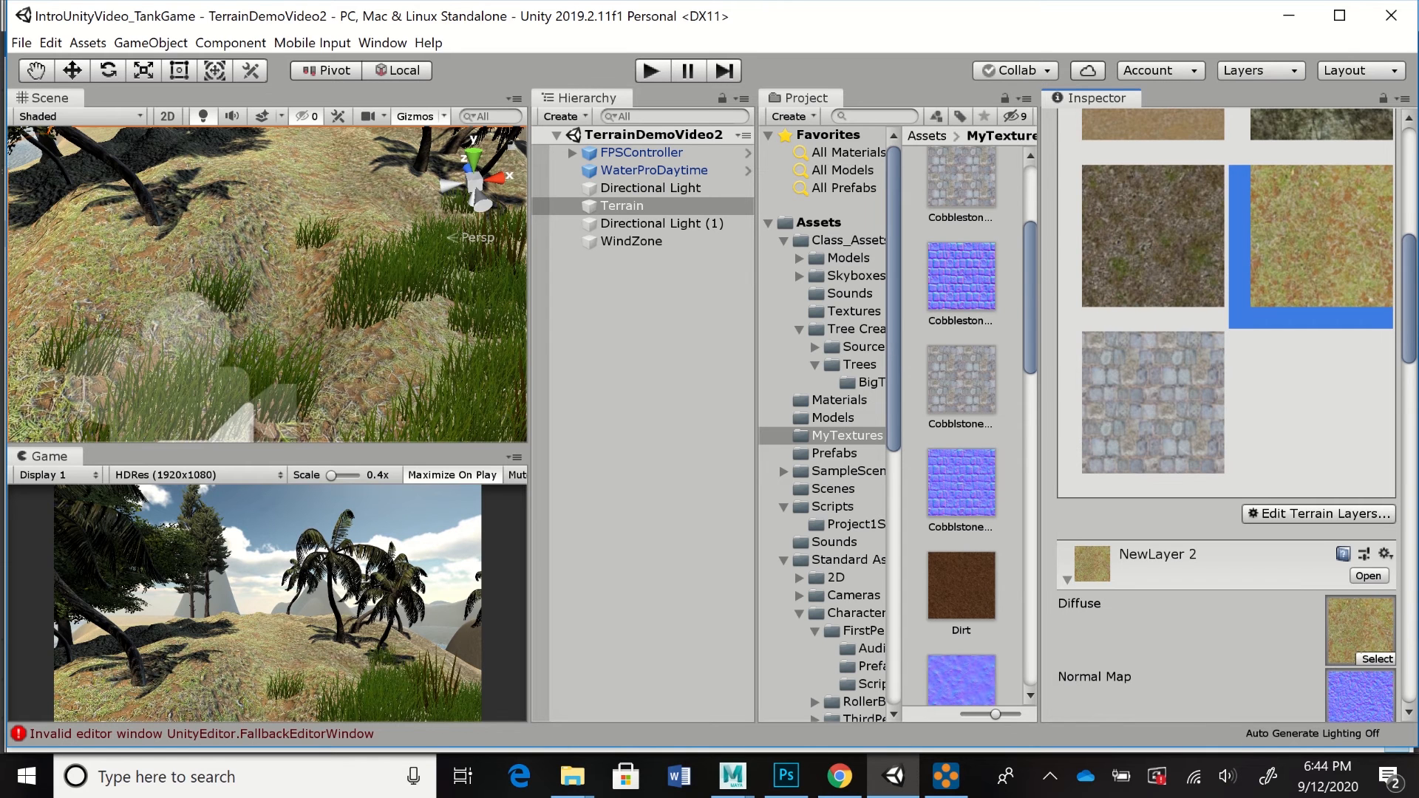
scroll(1227, 413, "down", 1)
left_click(1153, 372)
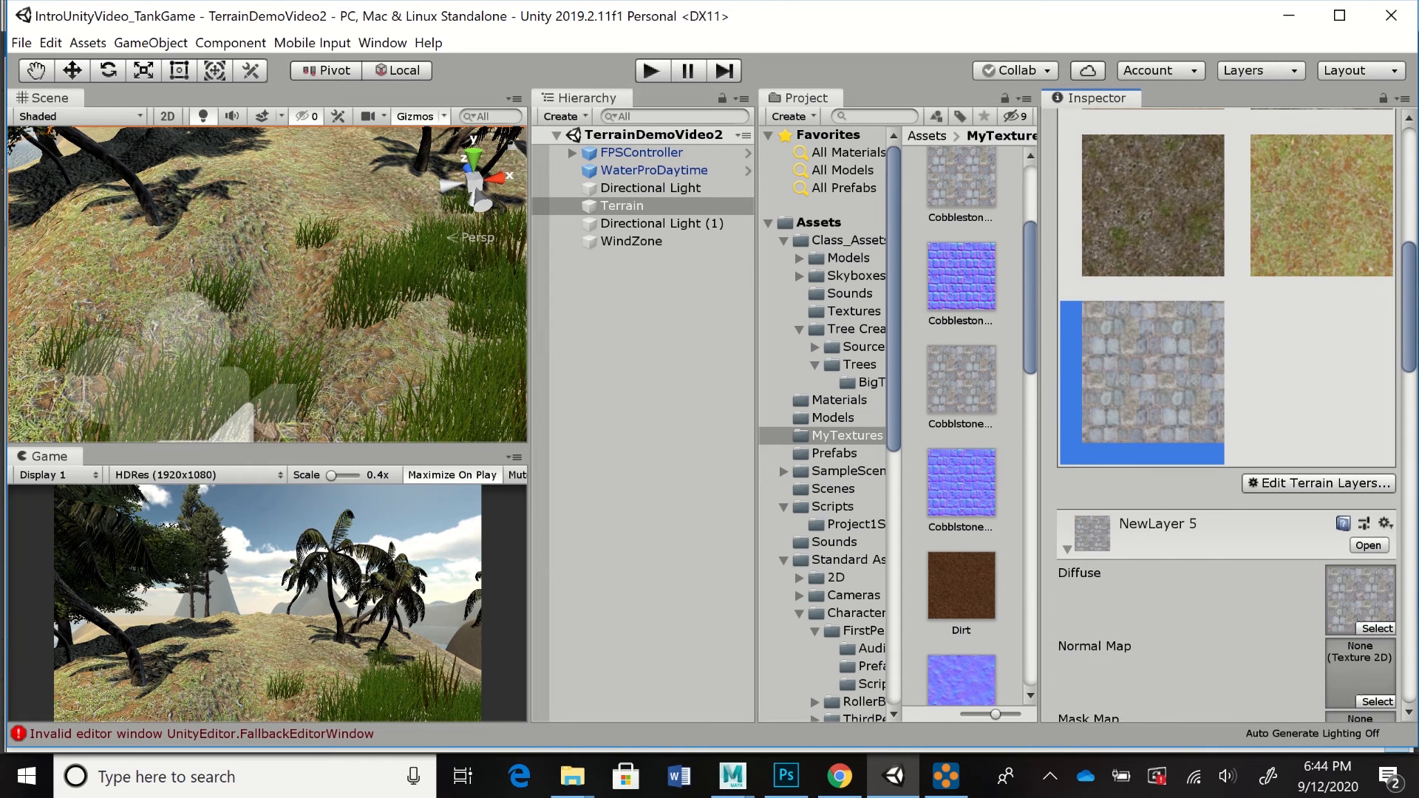
scroll(1227, 414, "down", 6)
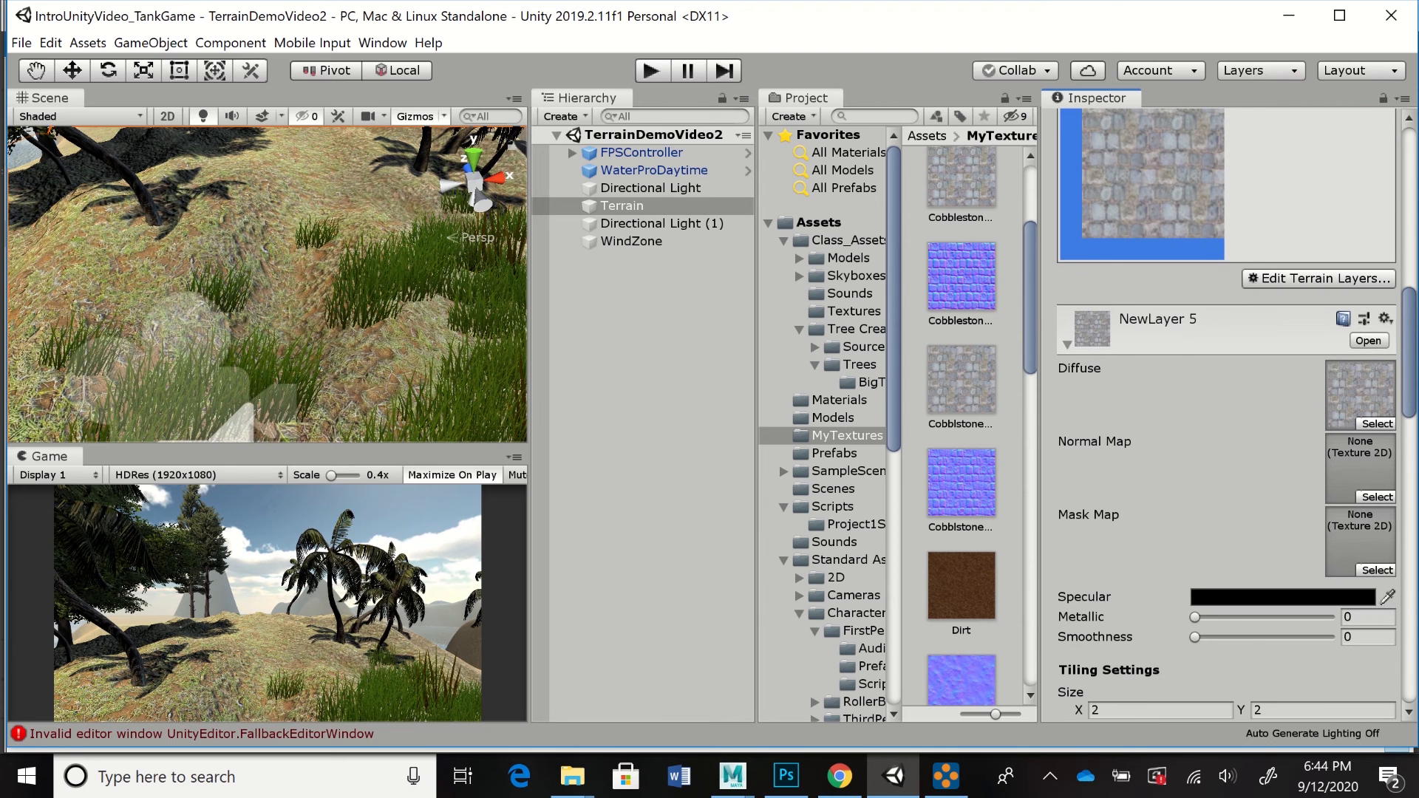
left_click(1377, 498)
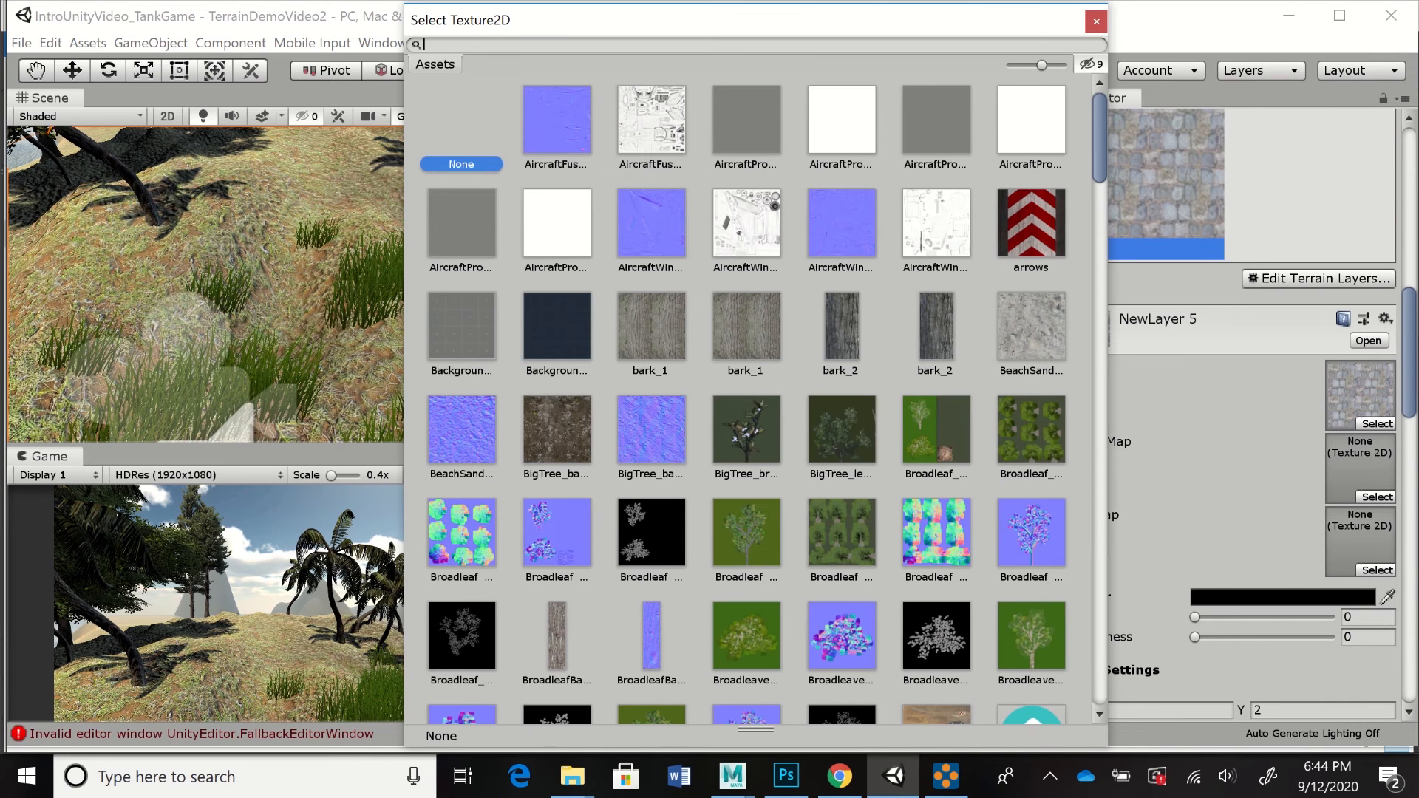
scroll(746, 399, "down", 15)
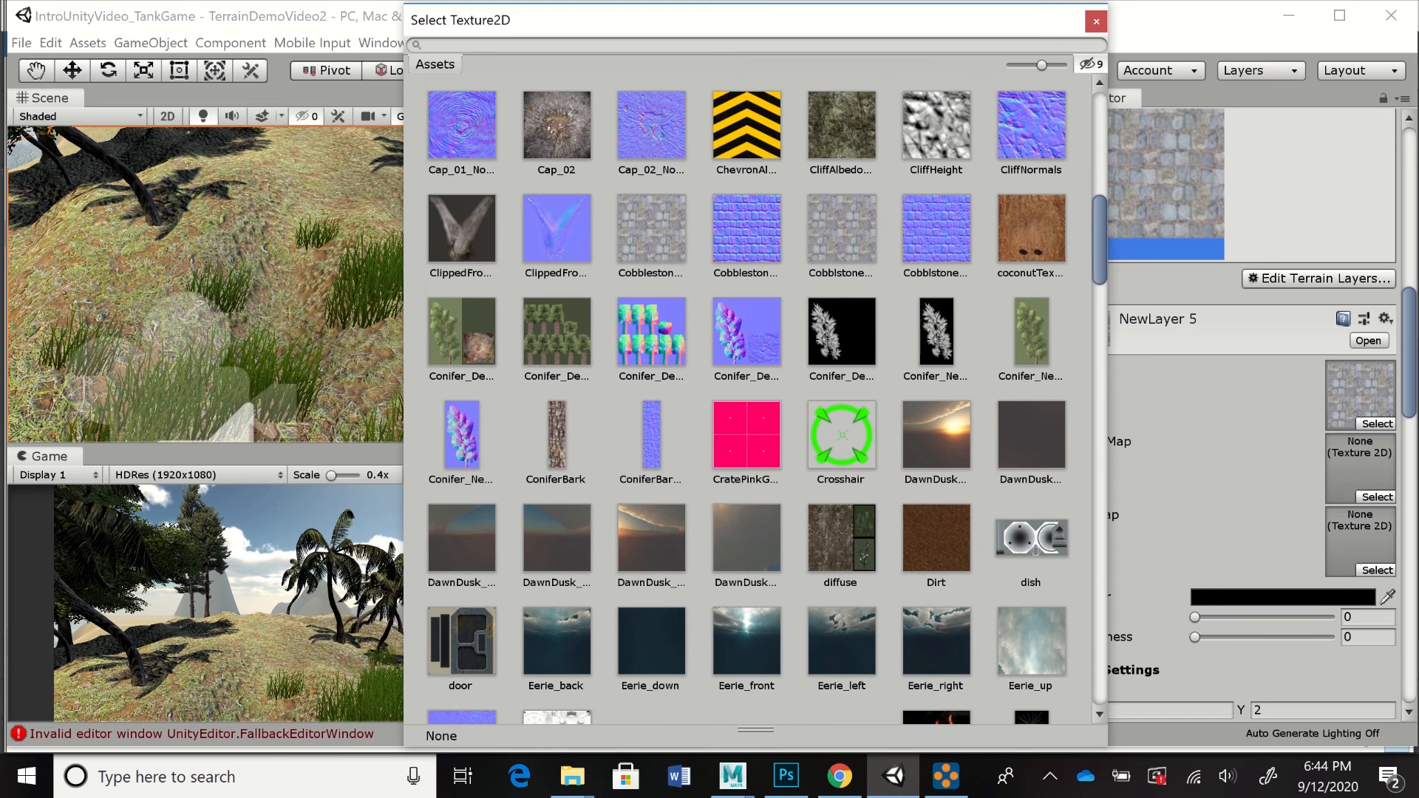
left_click(936, 231)
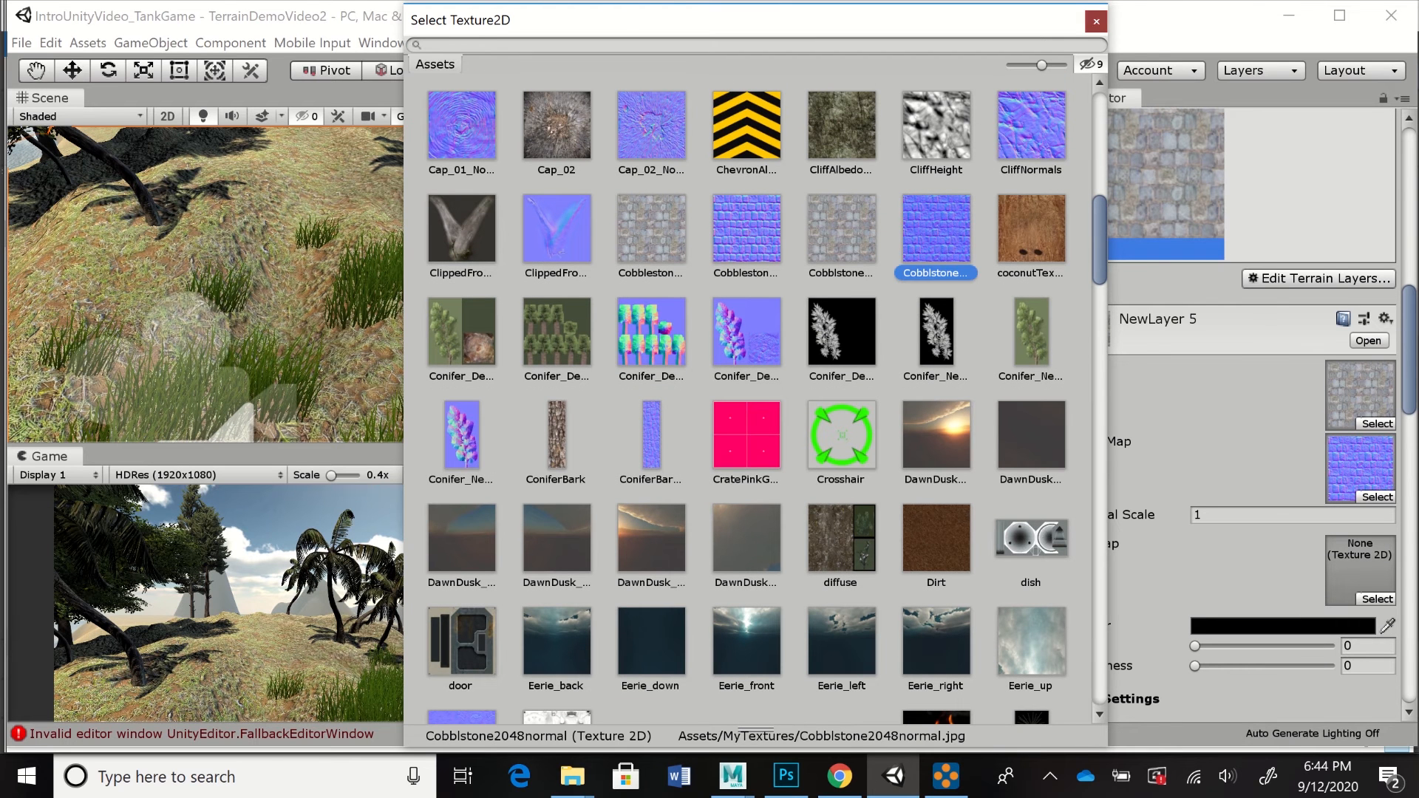
left_click(1096, 21)
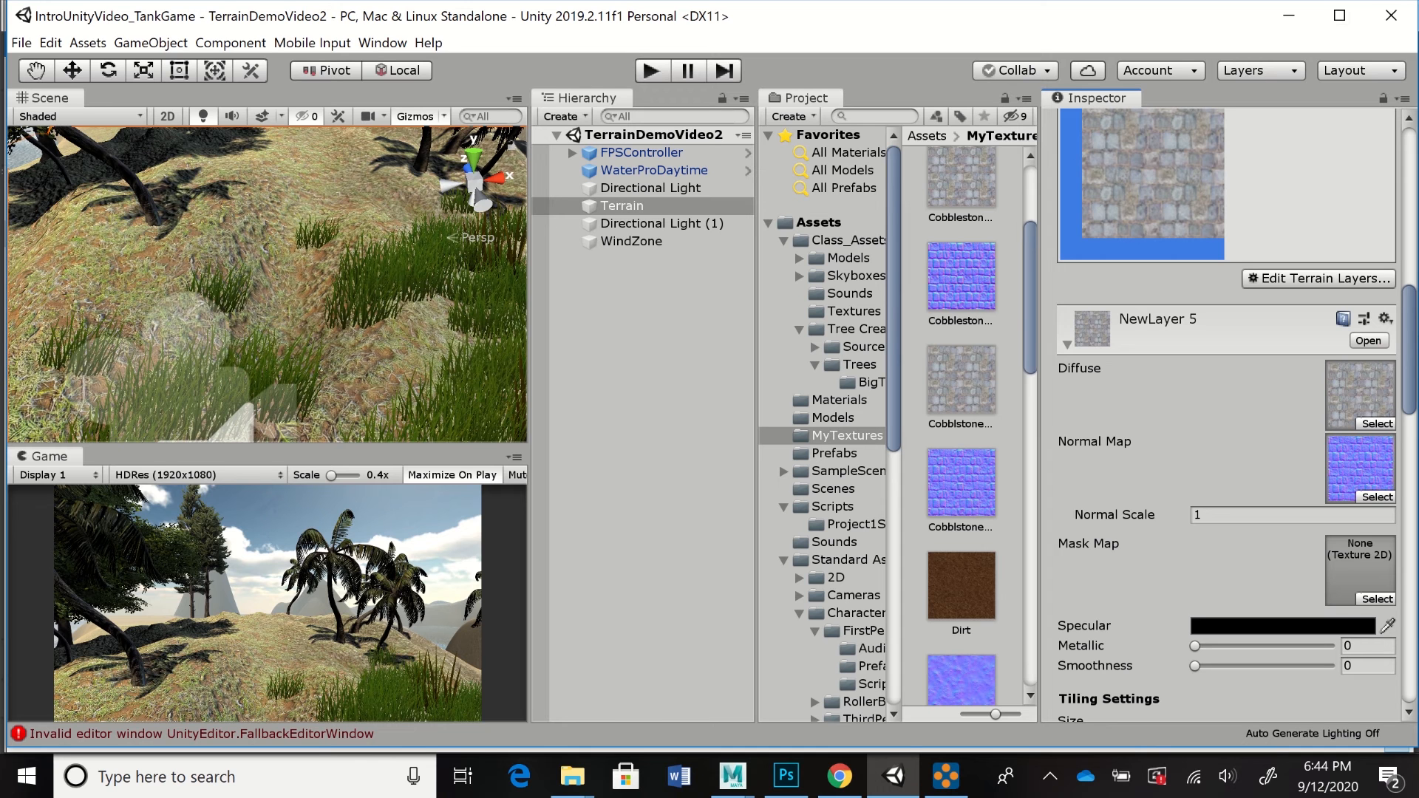
- Set the cobblestone layer's tiling size to 10 in both X and Y
scroll(1227, 414, "down", 5)
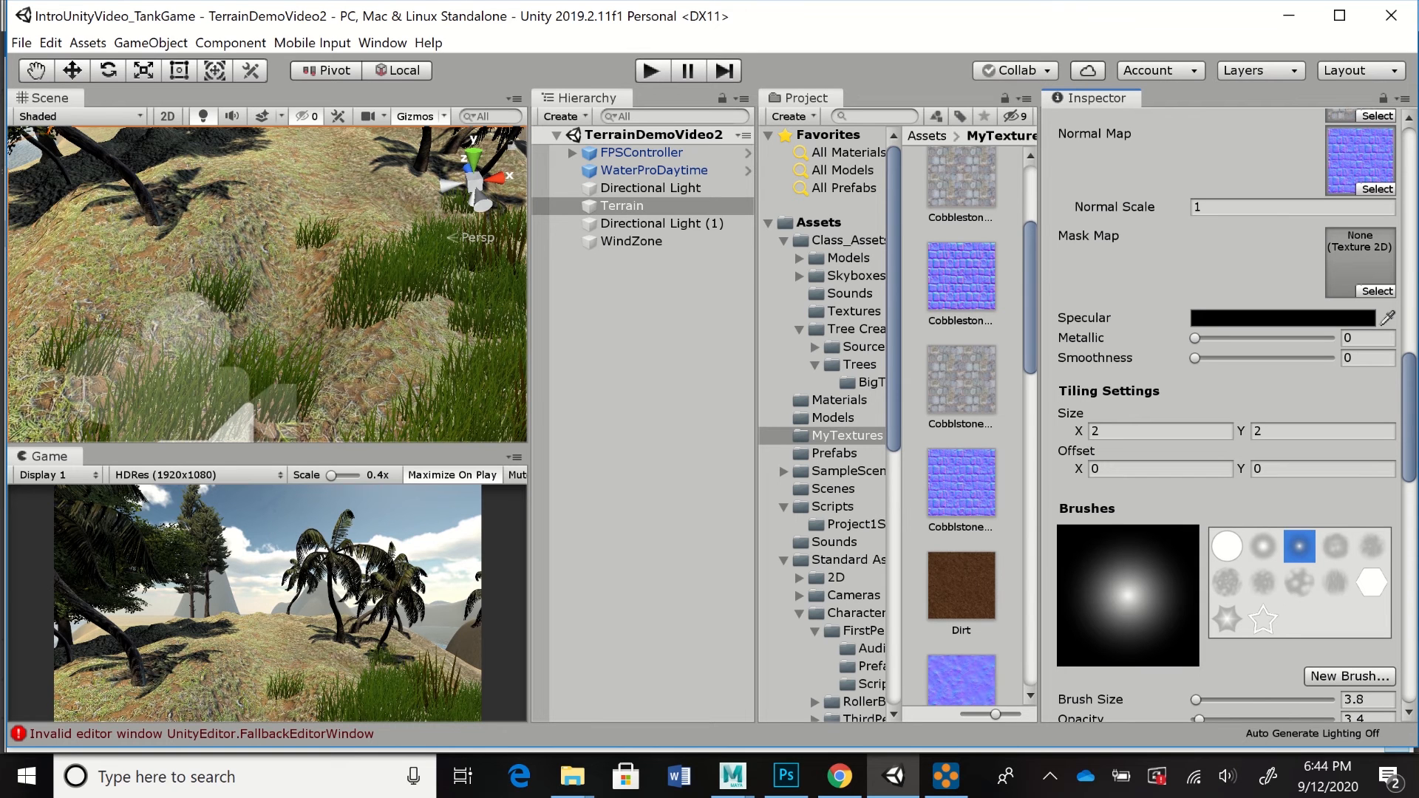
left_click(1161, 431)
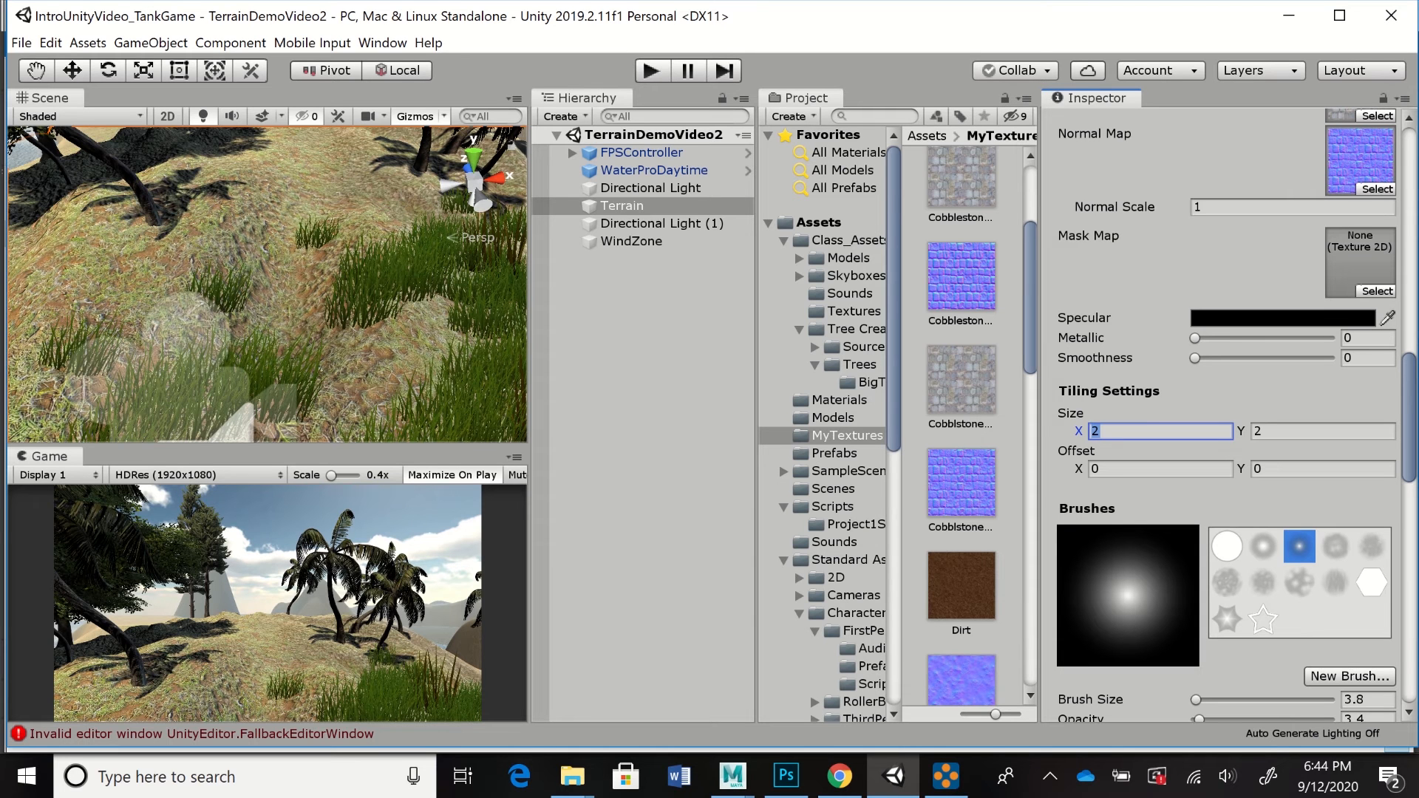
type("10")
key("Tab")
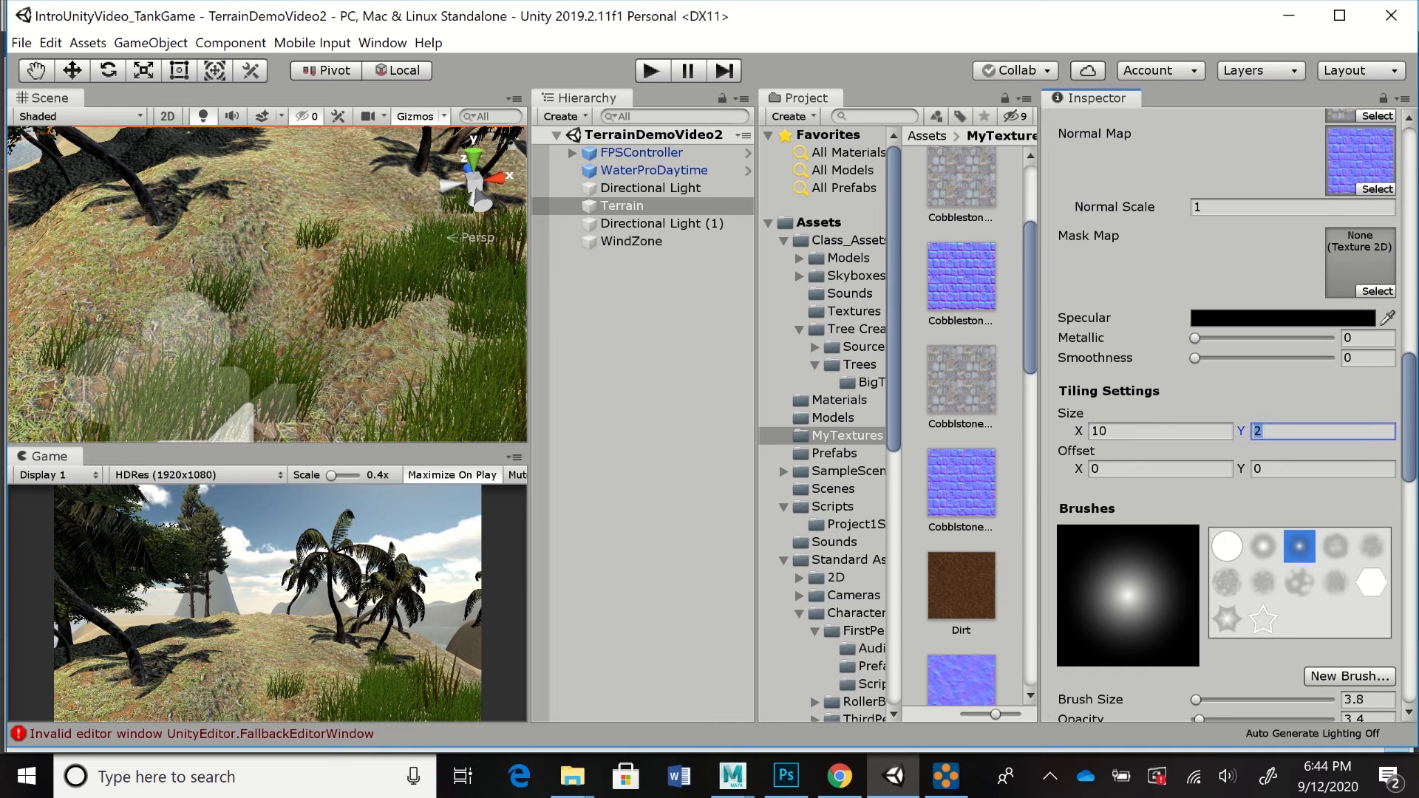
type("10")
key("Return")
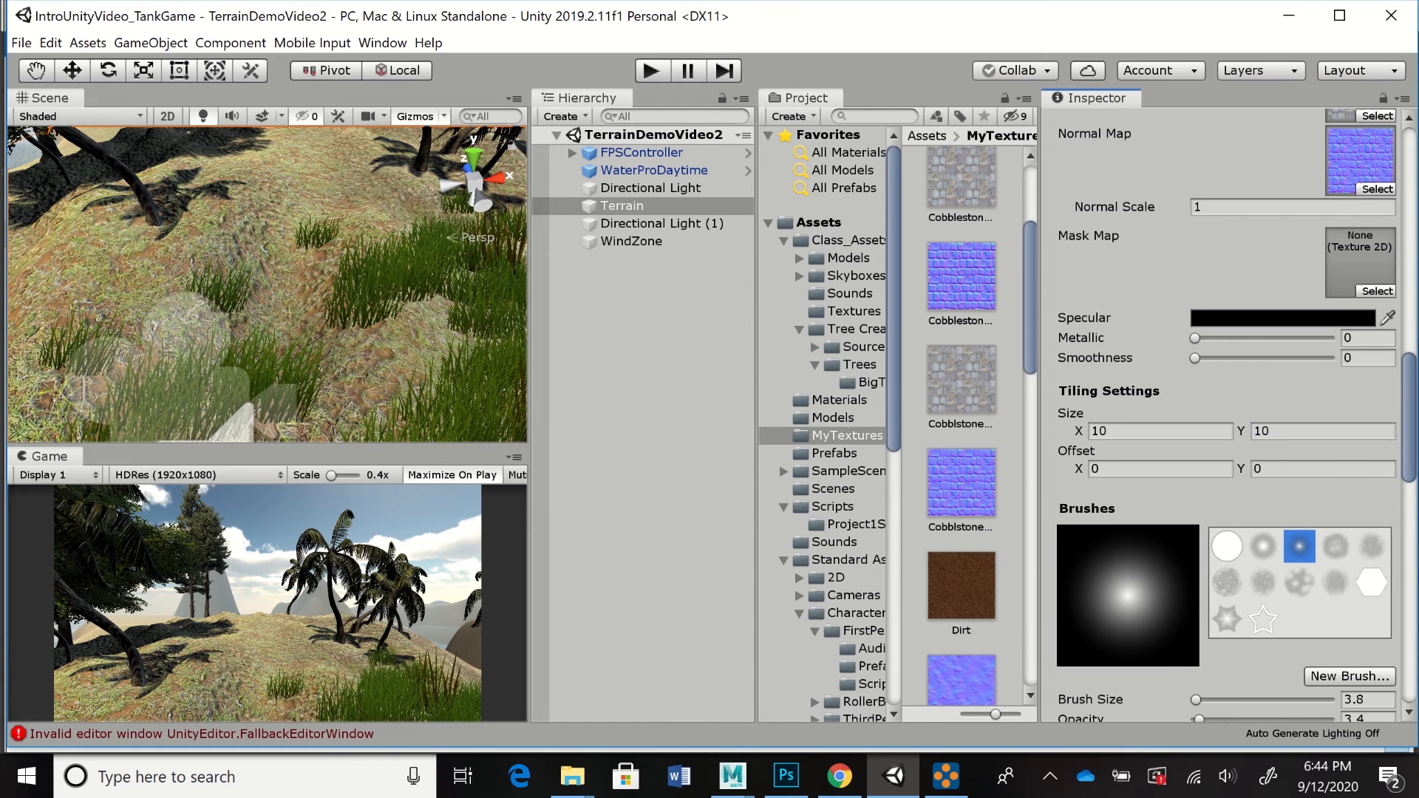
- Set the brush opacity to 46.8 and paint a cobblestone path up over the grassy hill between the palm trees
scroll(1220, 414, "down", 3)
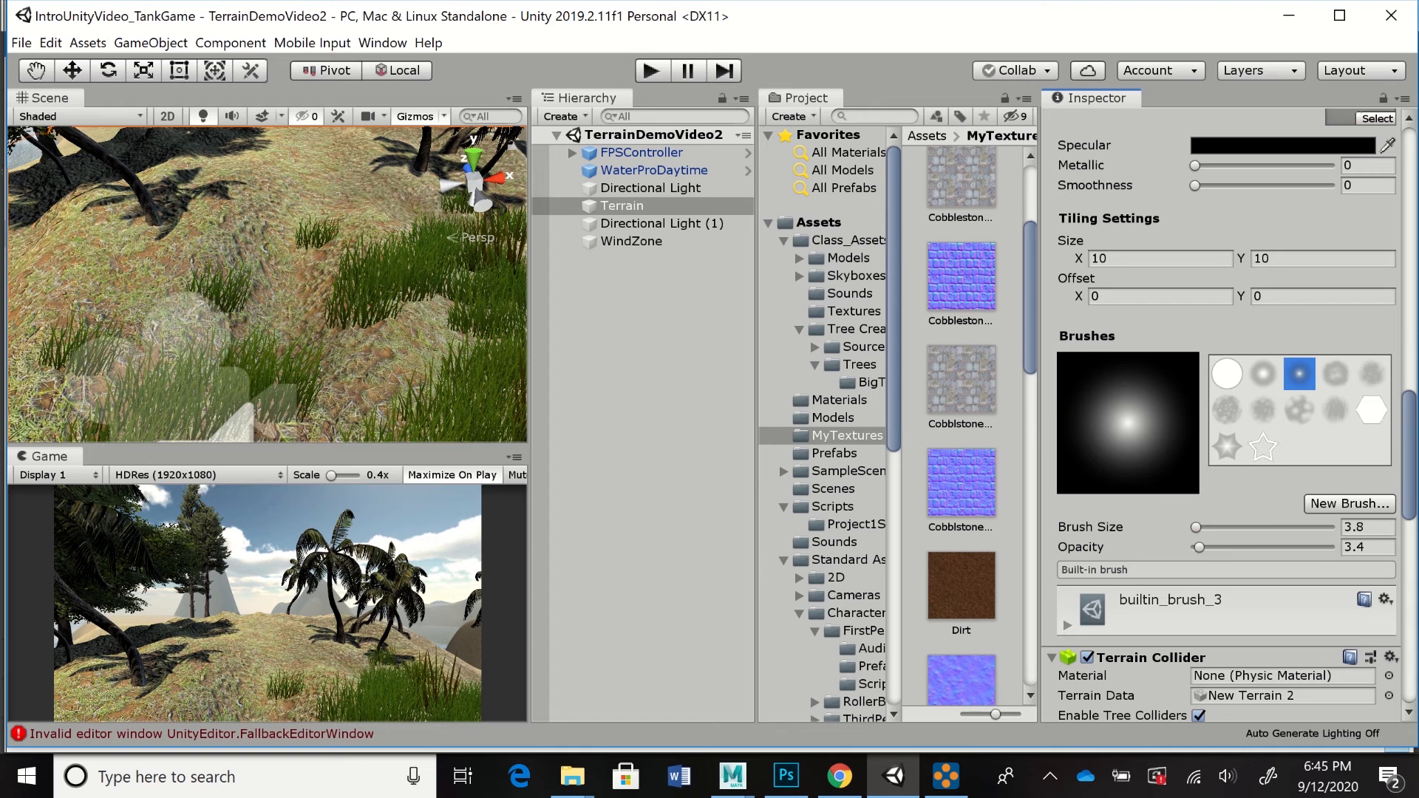
mouse_move(1199, 547)
left_mouse_down()
mouse_move(1273, 547)
mouse_move(1258, 547)
left_mouse_up()
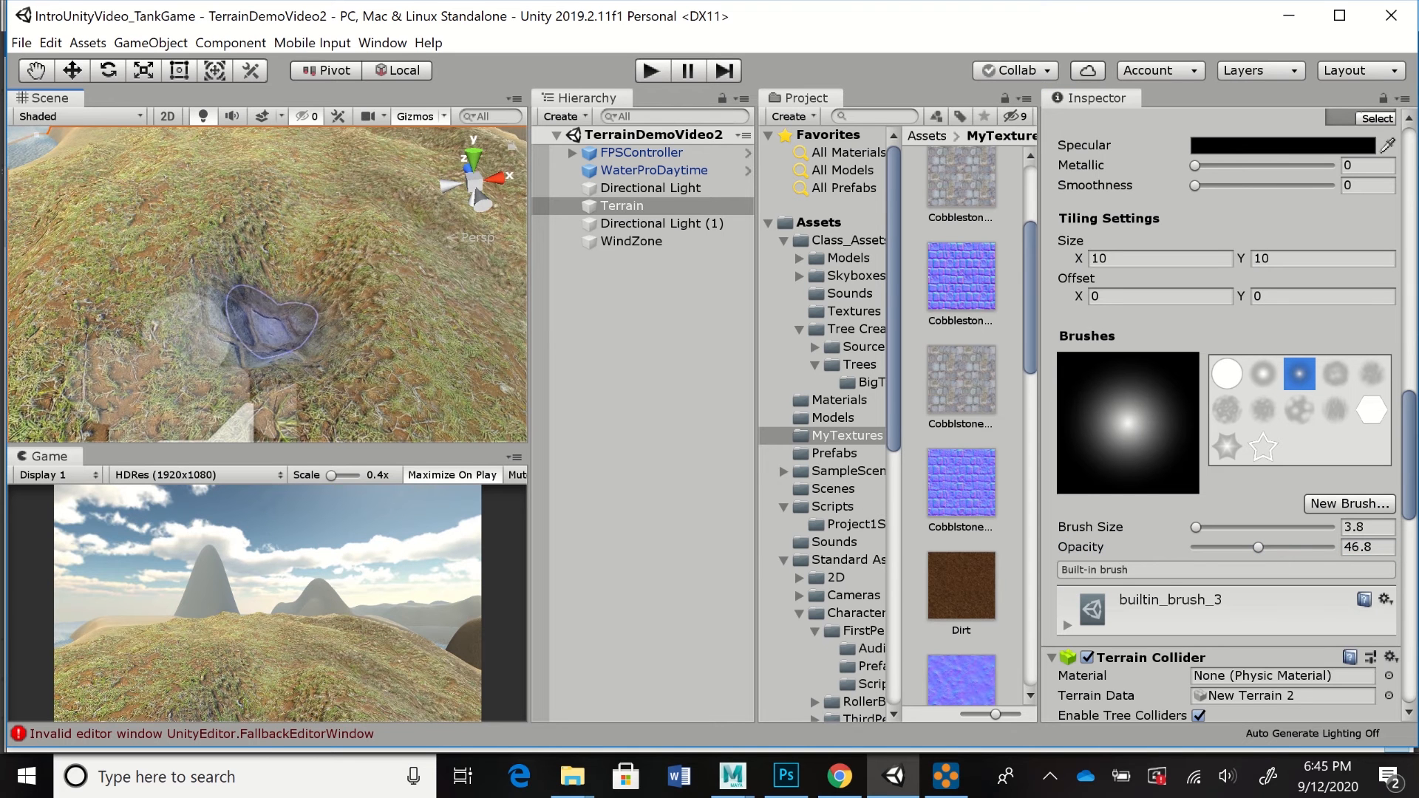
mouse_move(243, 318)
left_mouse_down()
mouse_move(289, 281)
mouse_move(342, 166)
left_mouse_up()
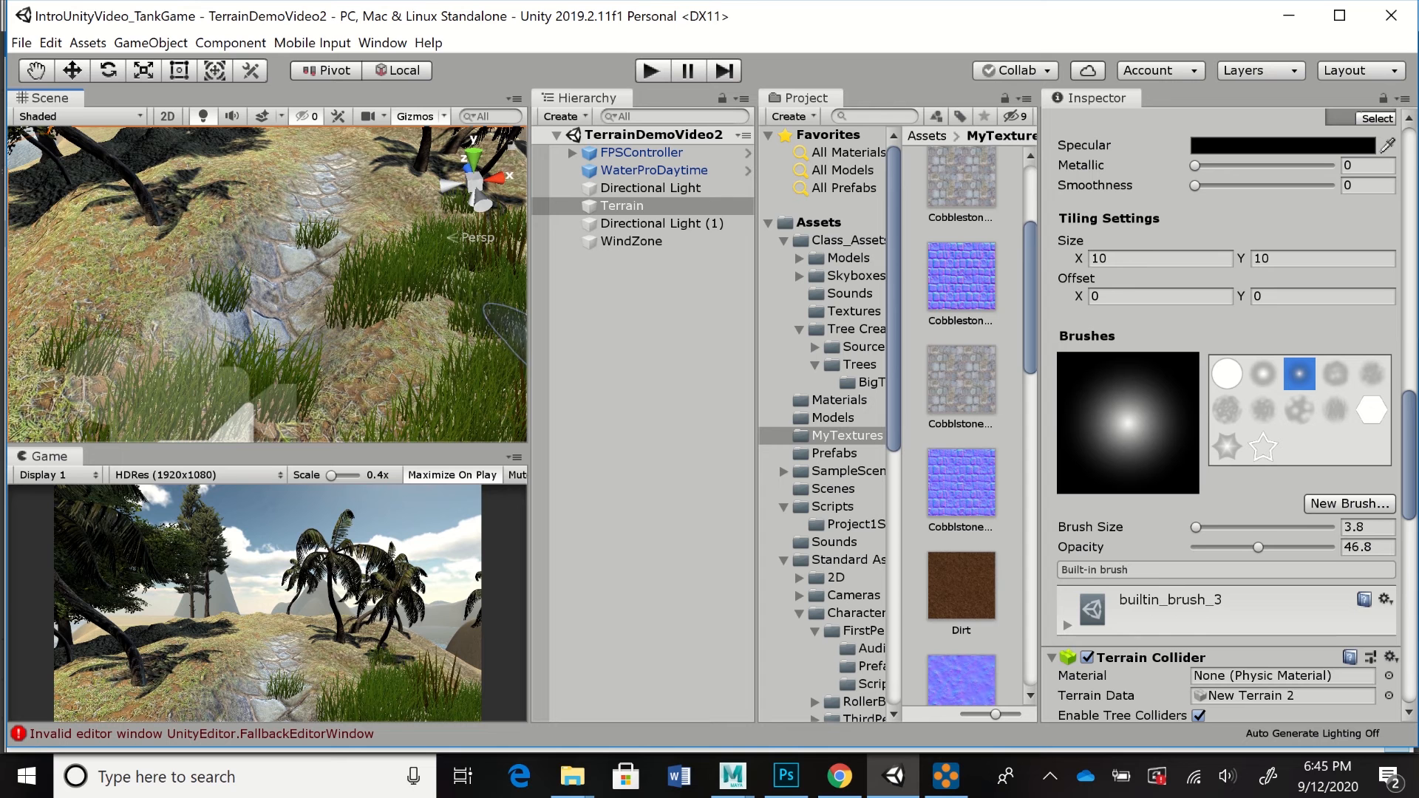
left_click_drag(342, 148, 333, 141)
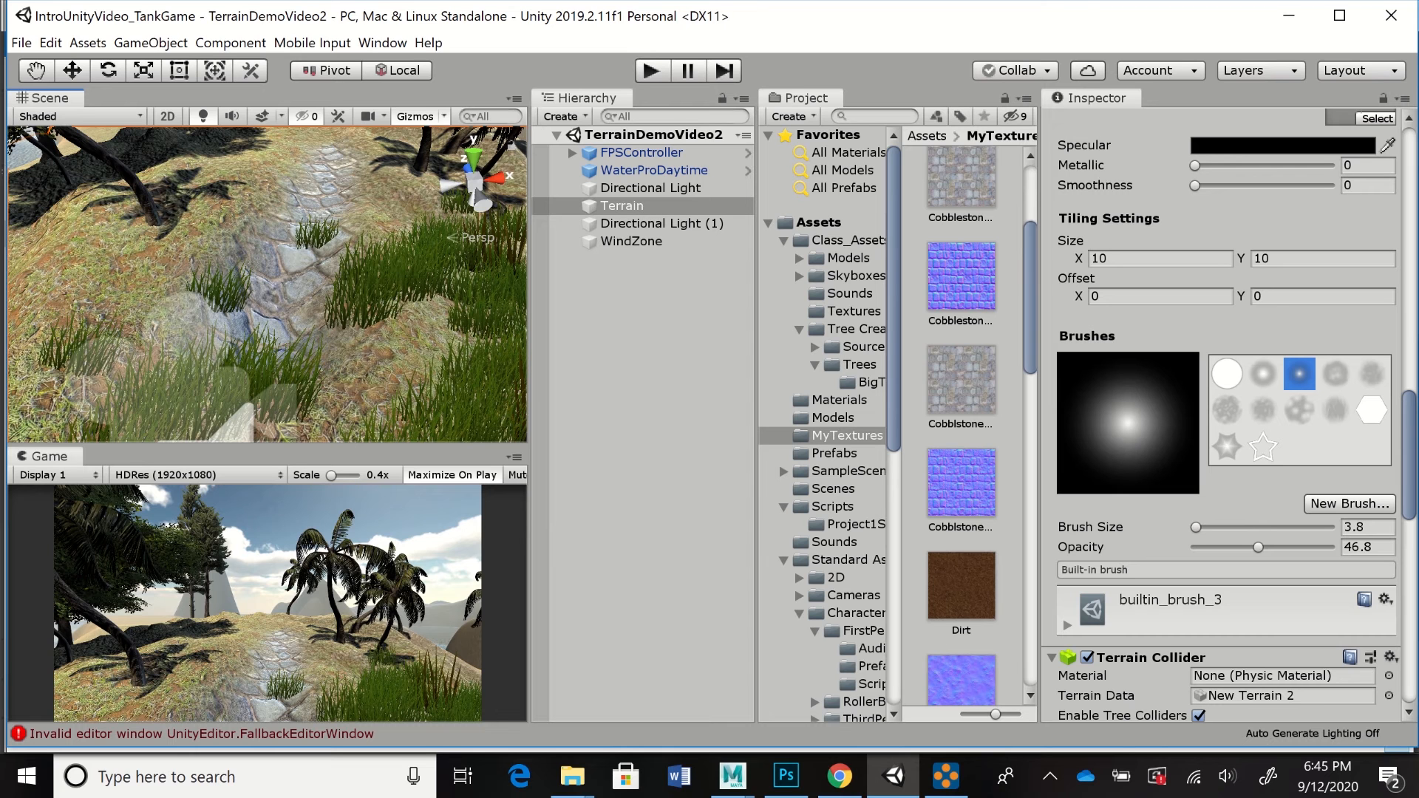
- Set the cobblestone layer's tiling size to 5 in both X and Y and touch up the painted path
left_click_drag(1113, 259, 1088, 259)
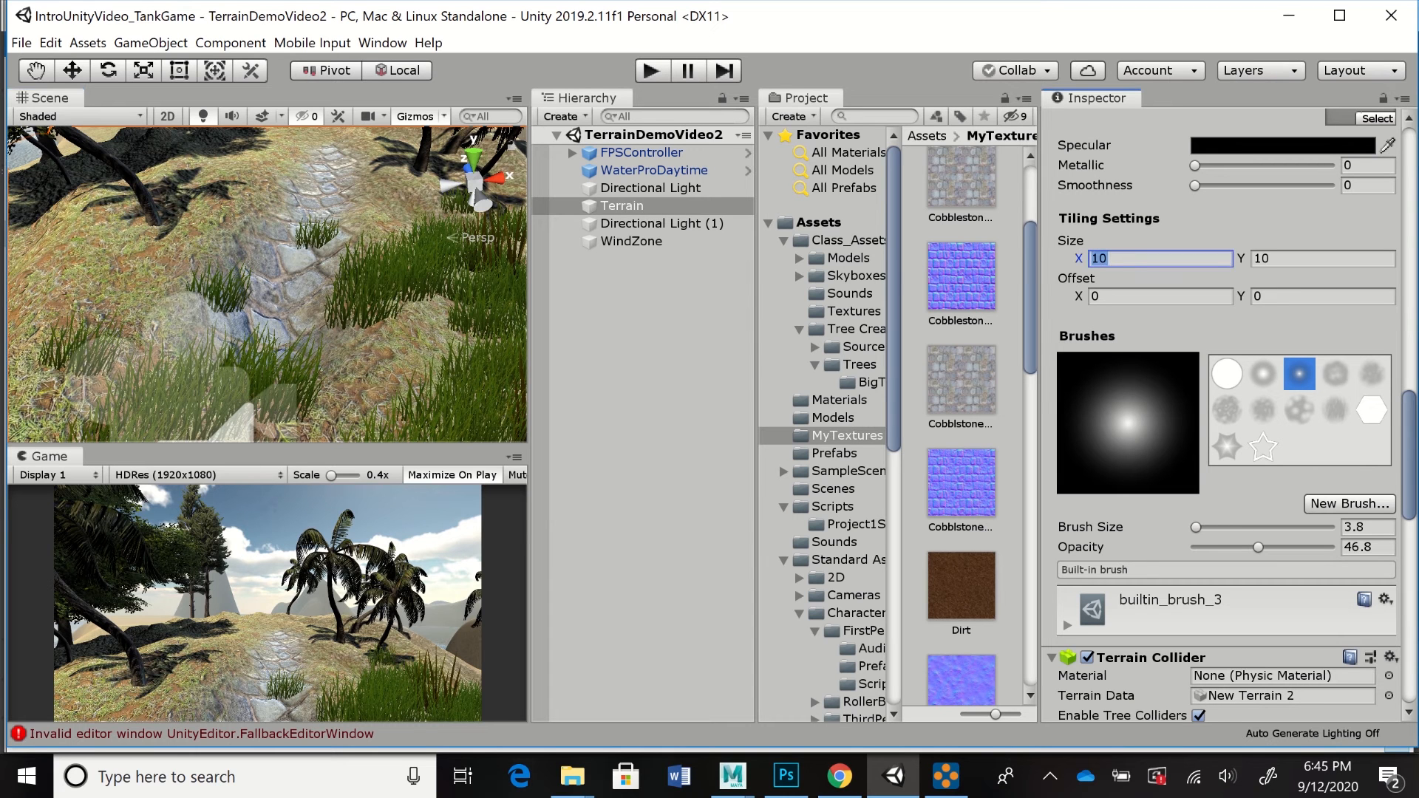
type("5")
key("Tab")
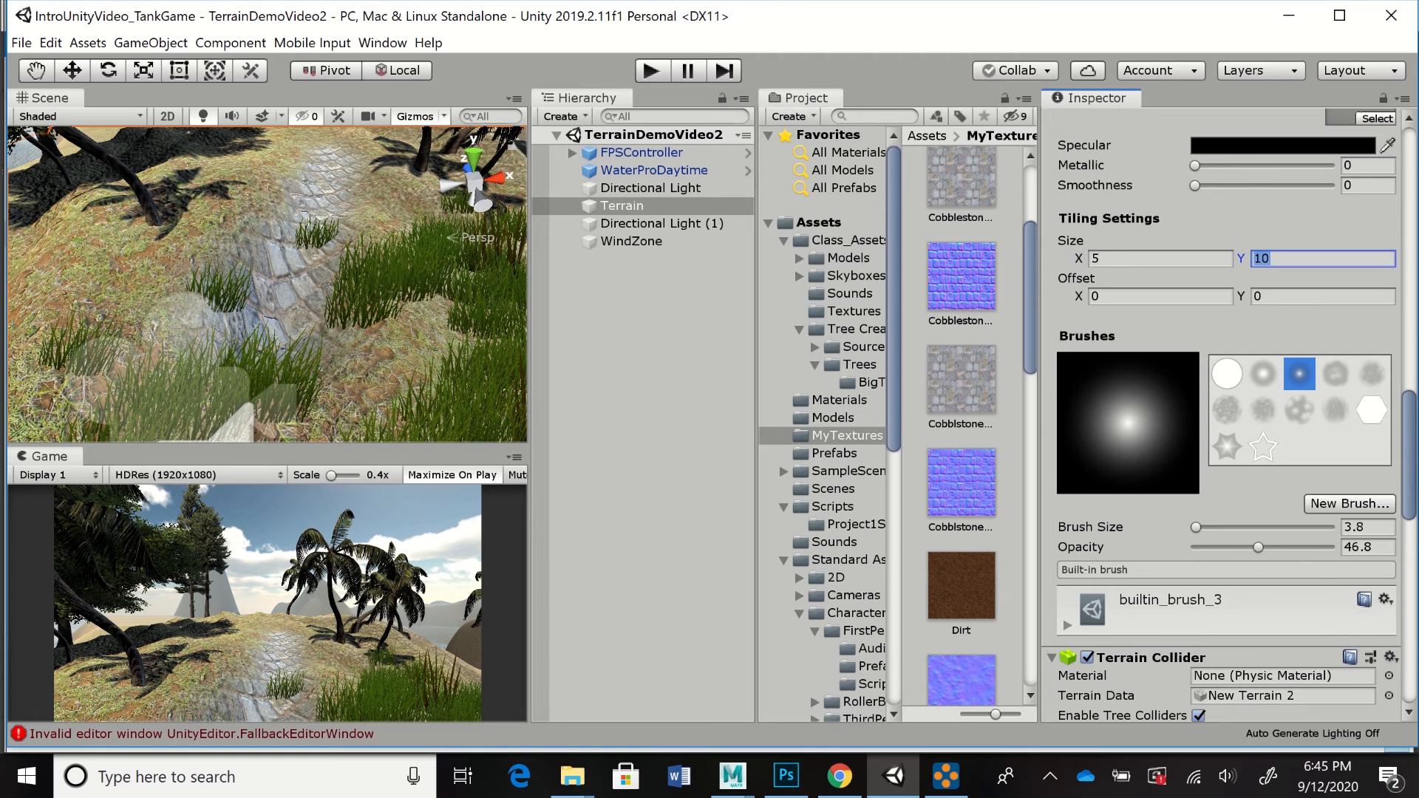
type("5")
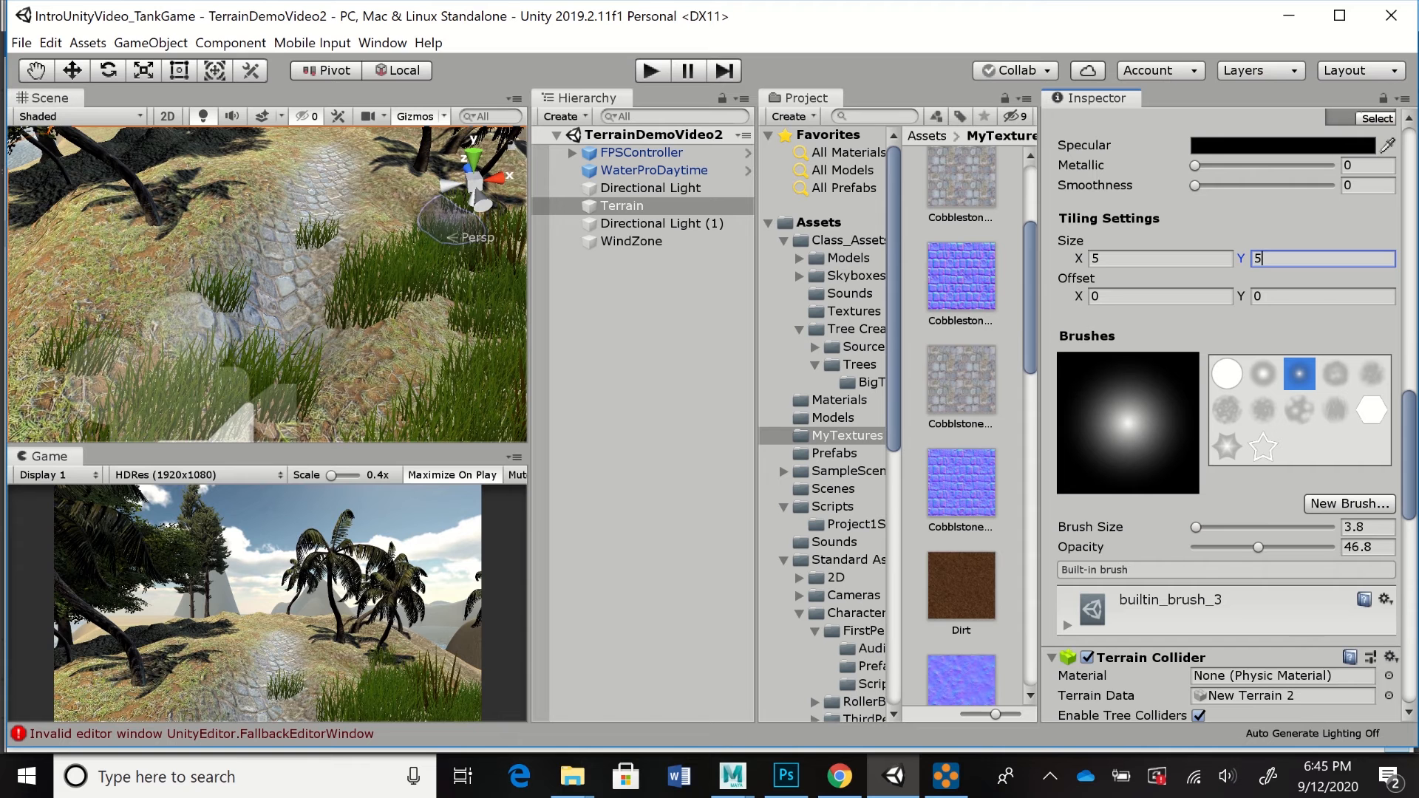
mouse_move(316, 137)
left_mouse_down()
mouse_move(296, 198)
mouse_move(329, 209)
left_mouse_up()
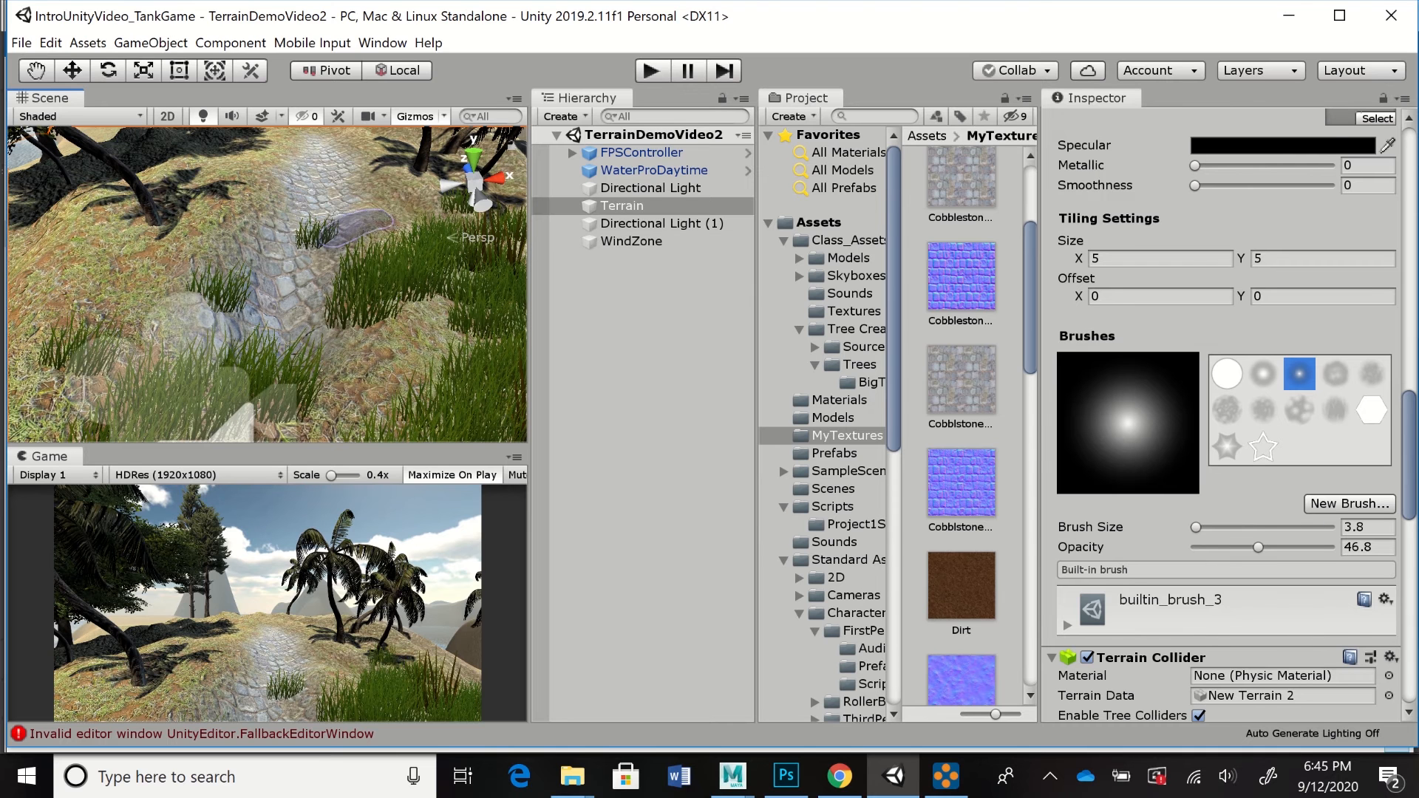
- Examine the cobblestone path up close in the scene, play the game to walk along it, and stop playing
key("q")
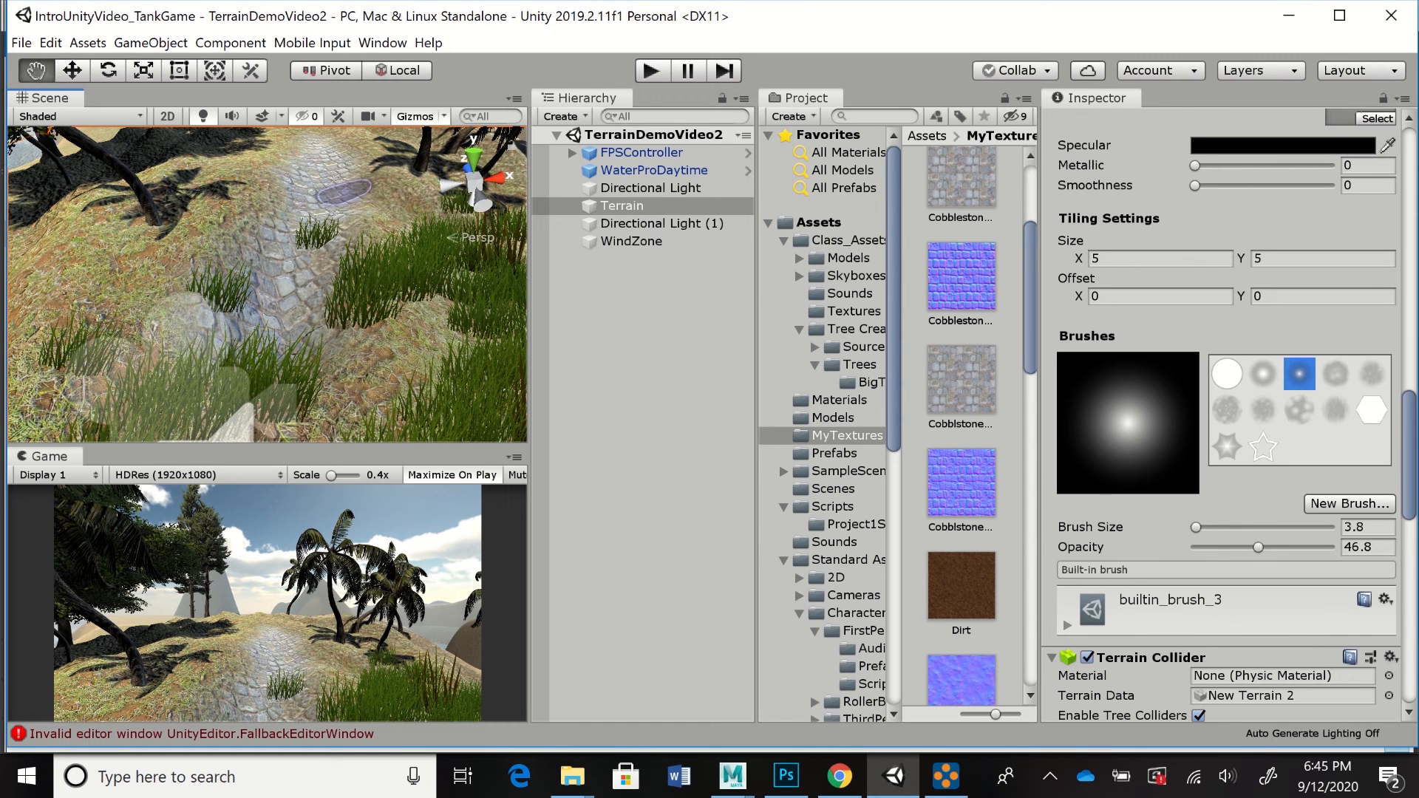
middle_click_drag(344, 211, 260, 386, "alt")
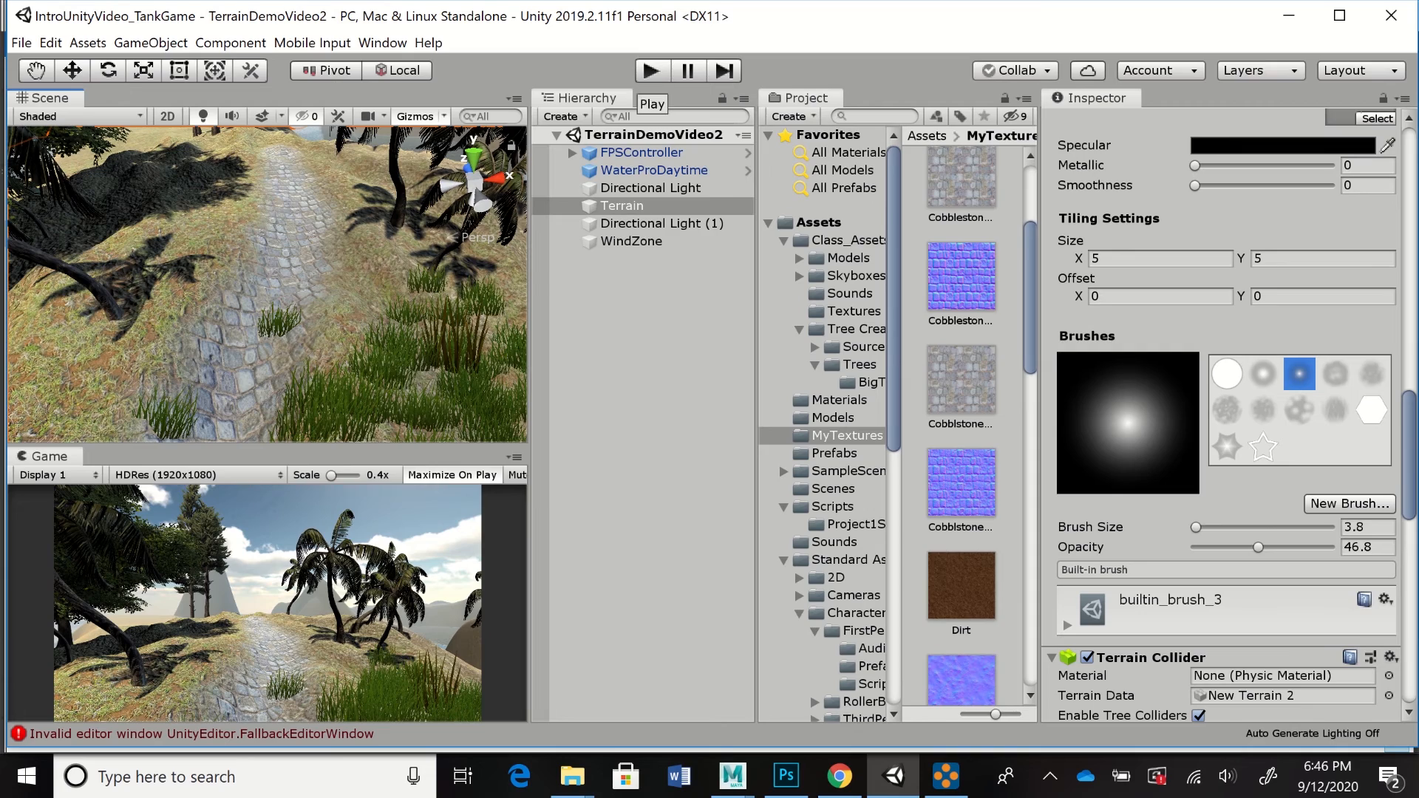
left_click(650, 70)
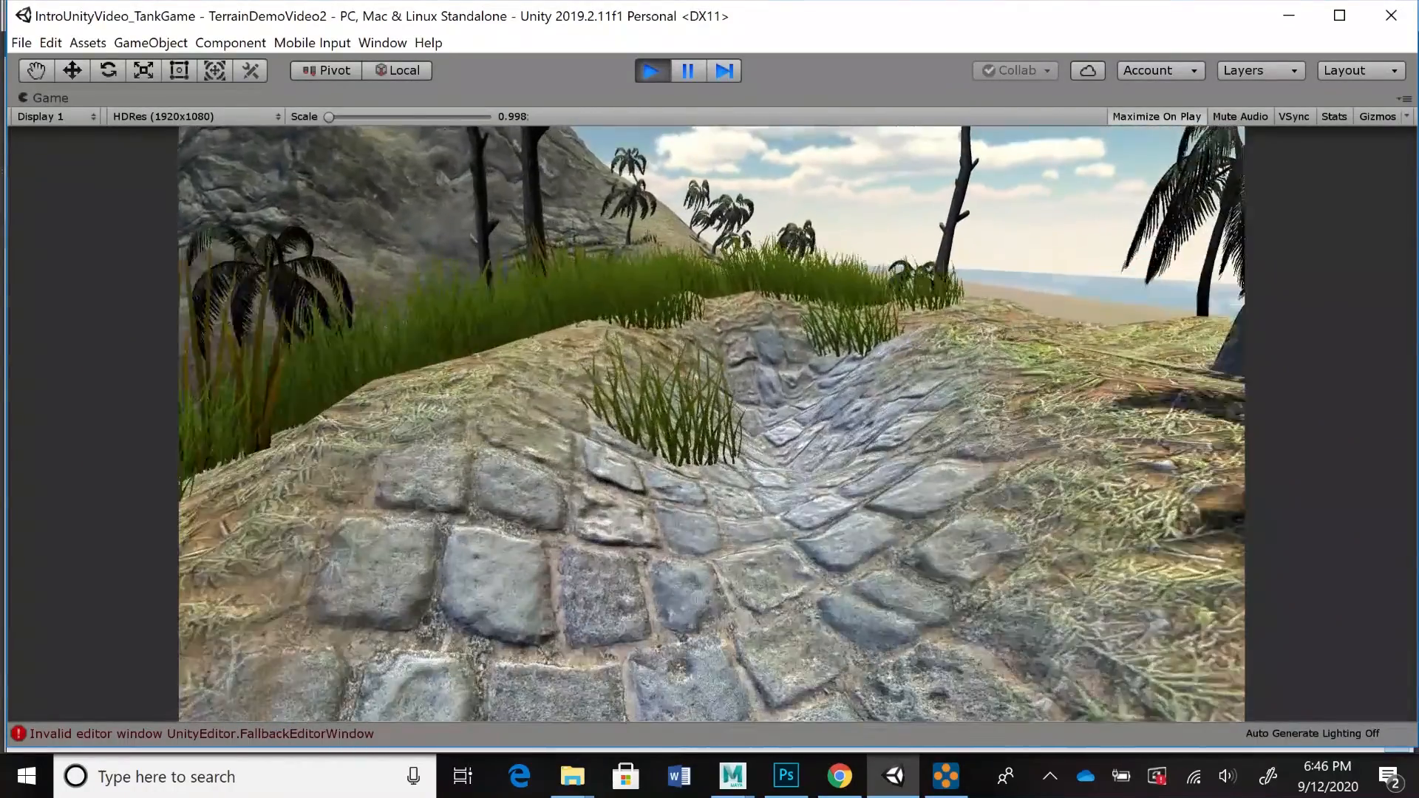
key("w")
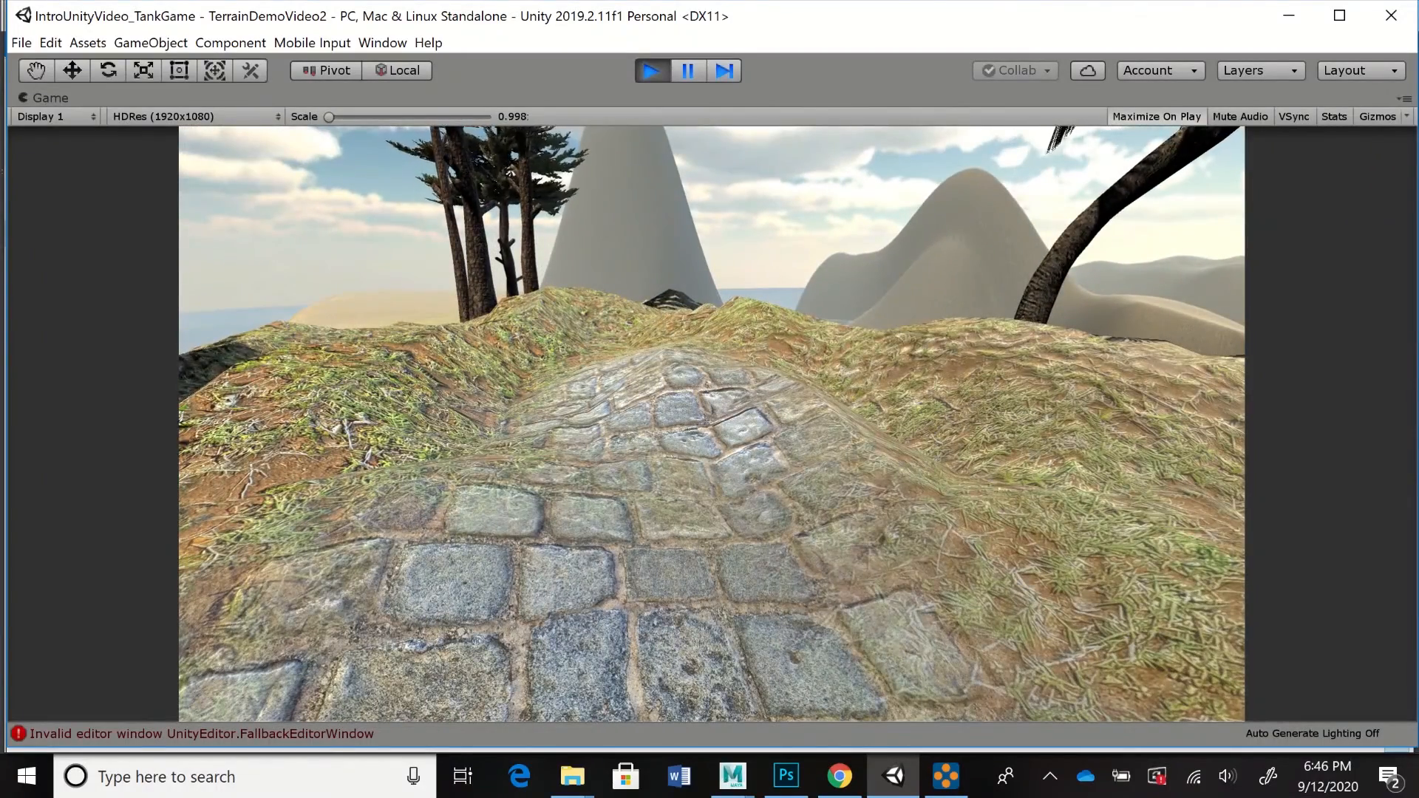
key("w")
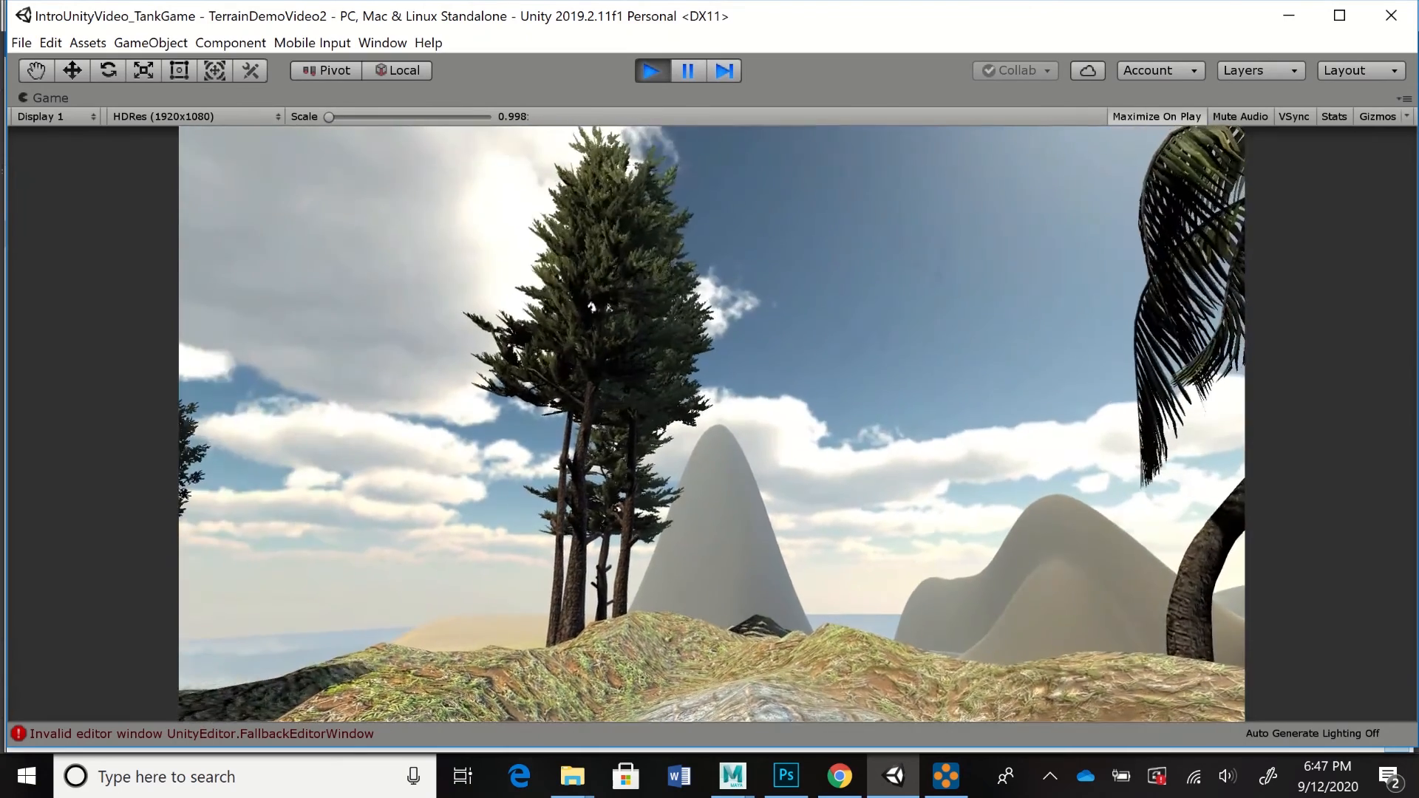
key("ctrl+p")
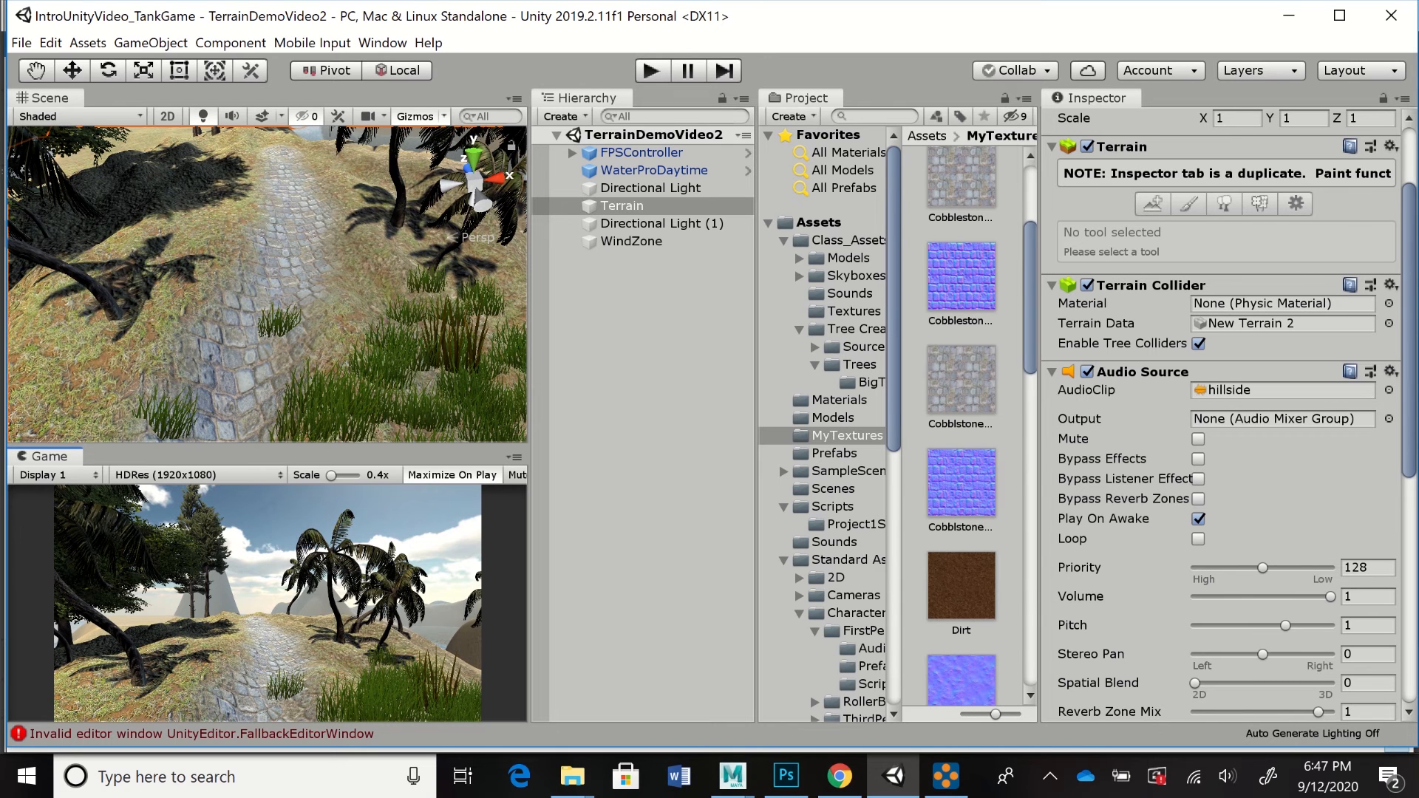
- Reselect the Terrain and set the cobblestone layer's Smoothness to 0.18 and its Metallic to a low value above zero
left_click(650, 189)
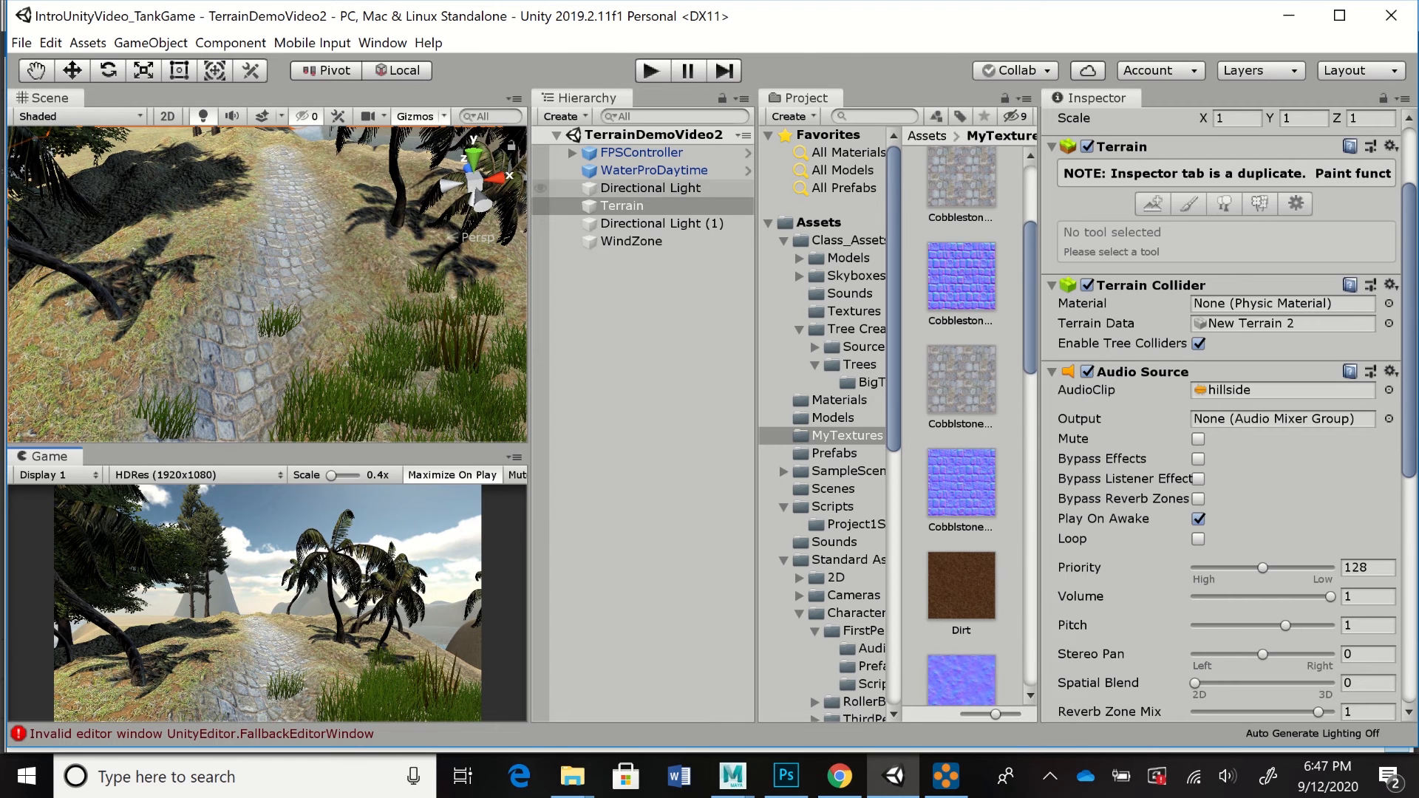
left_click(622, 206)
left_click_drag(1409, 198, 1408, 386)
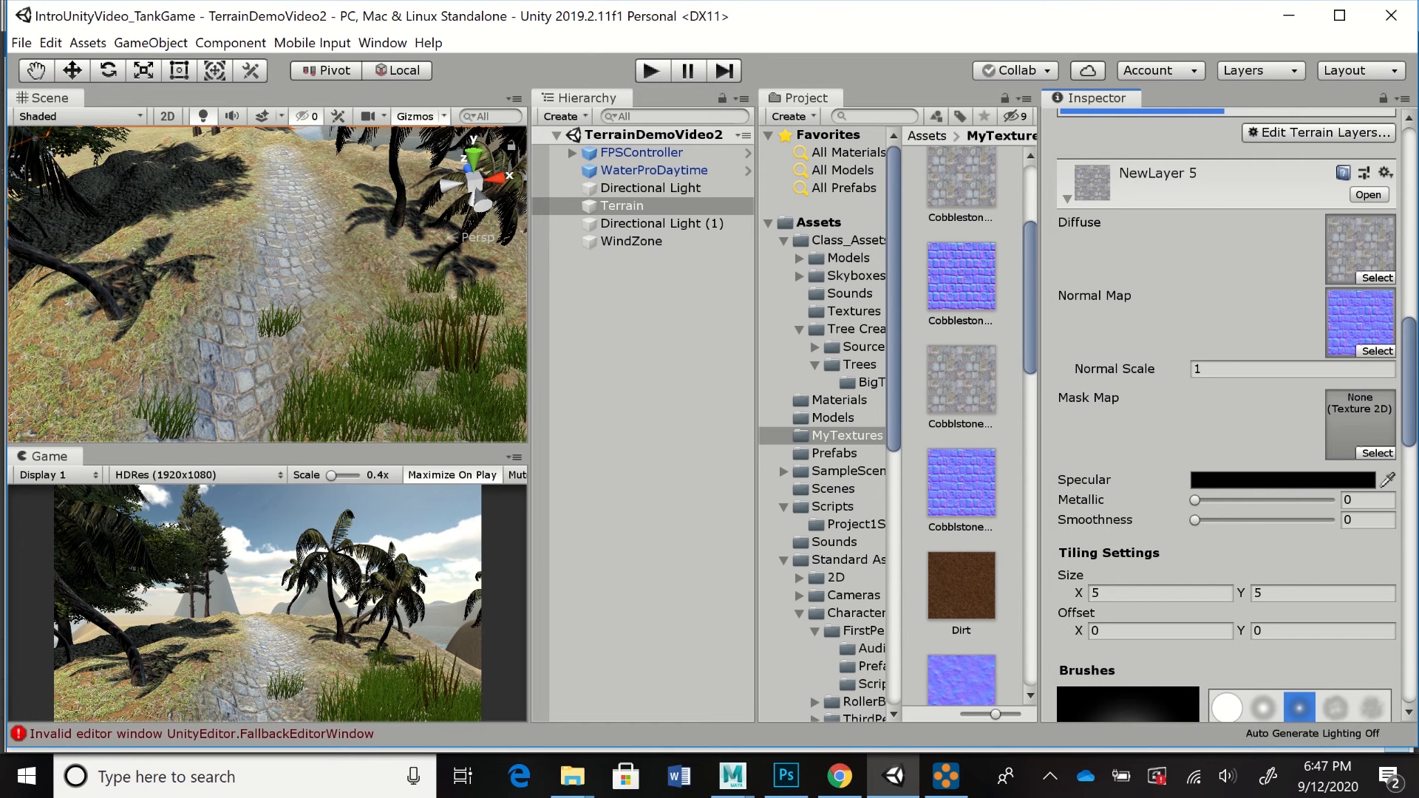
left_click_drag(1195, 521, 1216, 521)
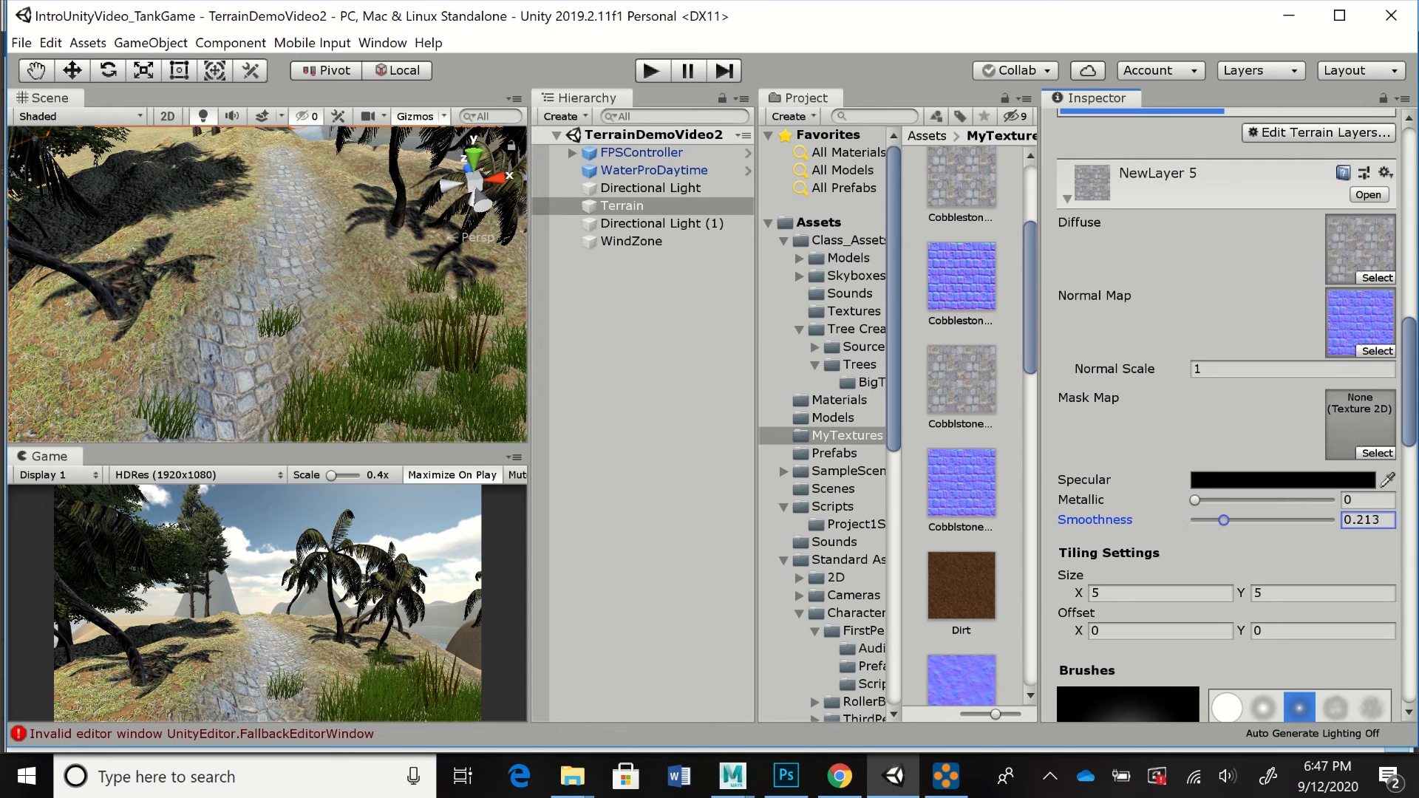
left_click_drag(1213, 521, 1211, 521)
left_click_drag(1195, 500, 1224, 500)
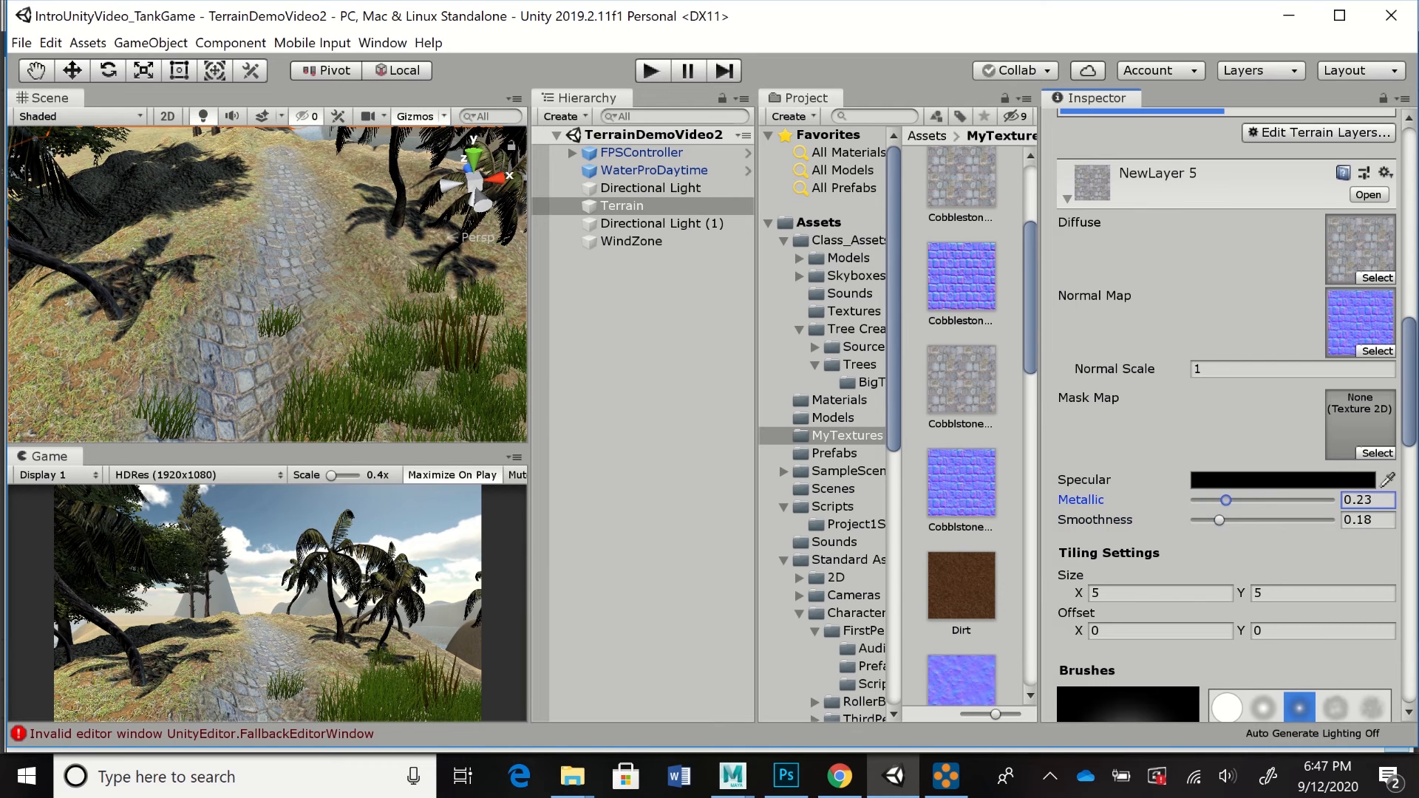
mouse_move(1234, 500)
left_mouse_down()
mouse_move(1251, 501)
mouse_move(1202, 501)
mouse_move(1221, 521)
mouse_move(1210, 500)
left_mouse_up()
- Play the game, walk up the cobblestone path to check its shine from both directions, and stop playing
key("ctrl+p")
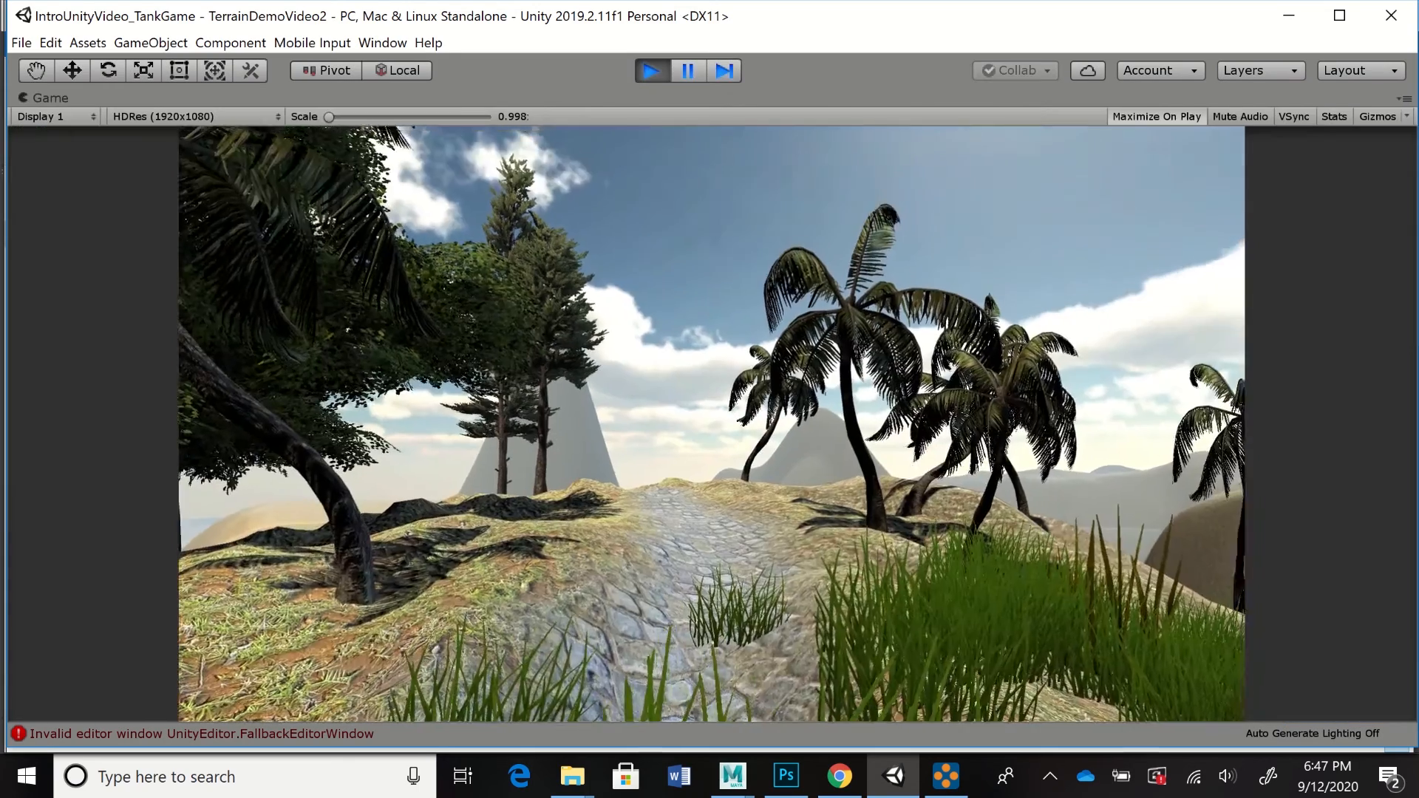
key("w")
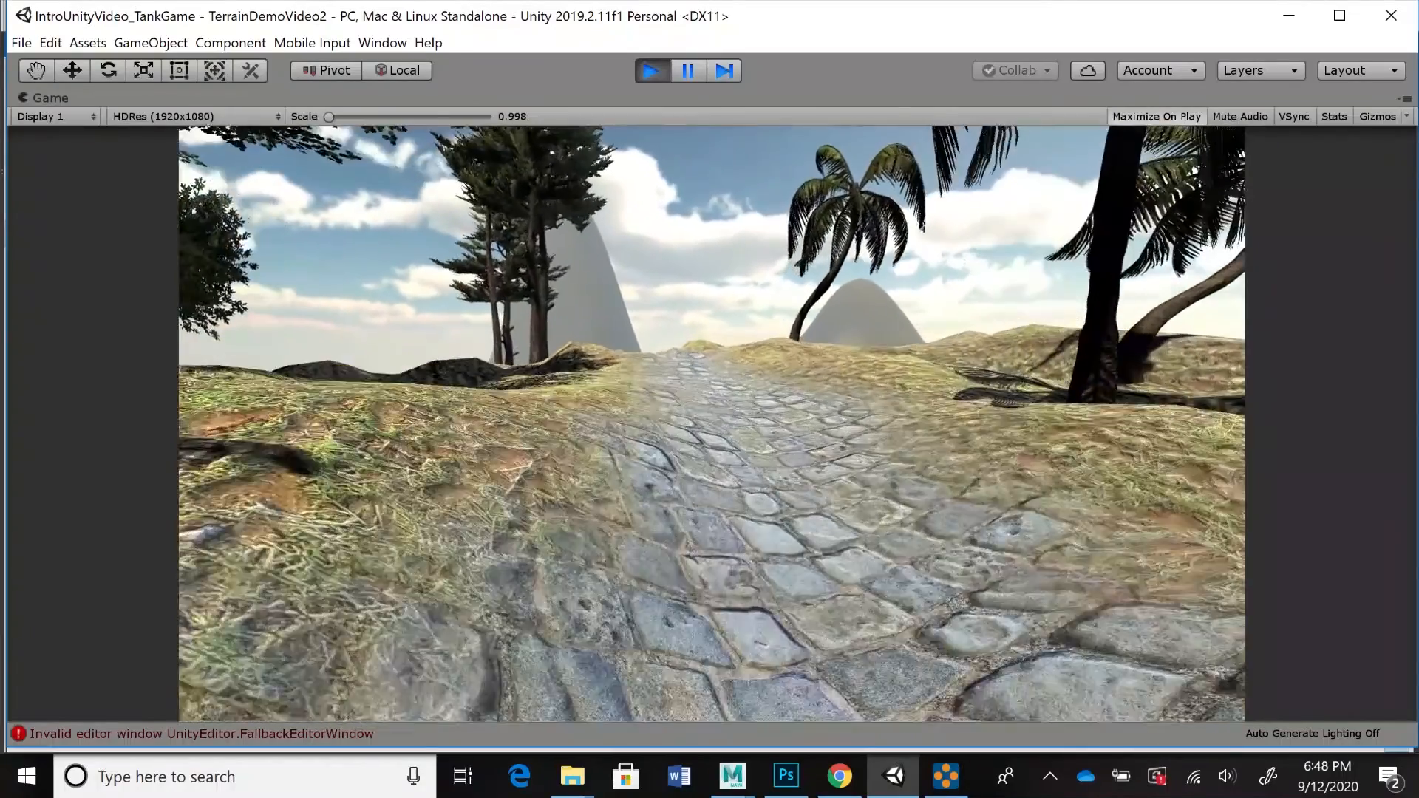
key("w")
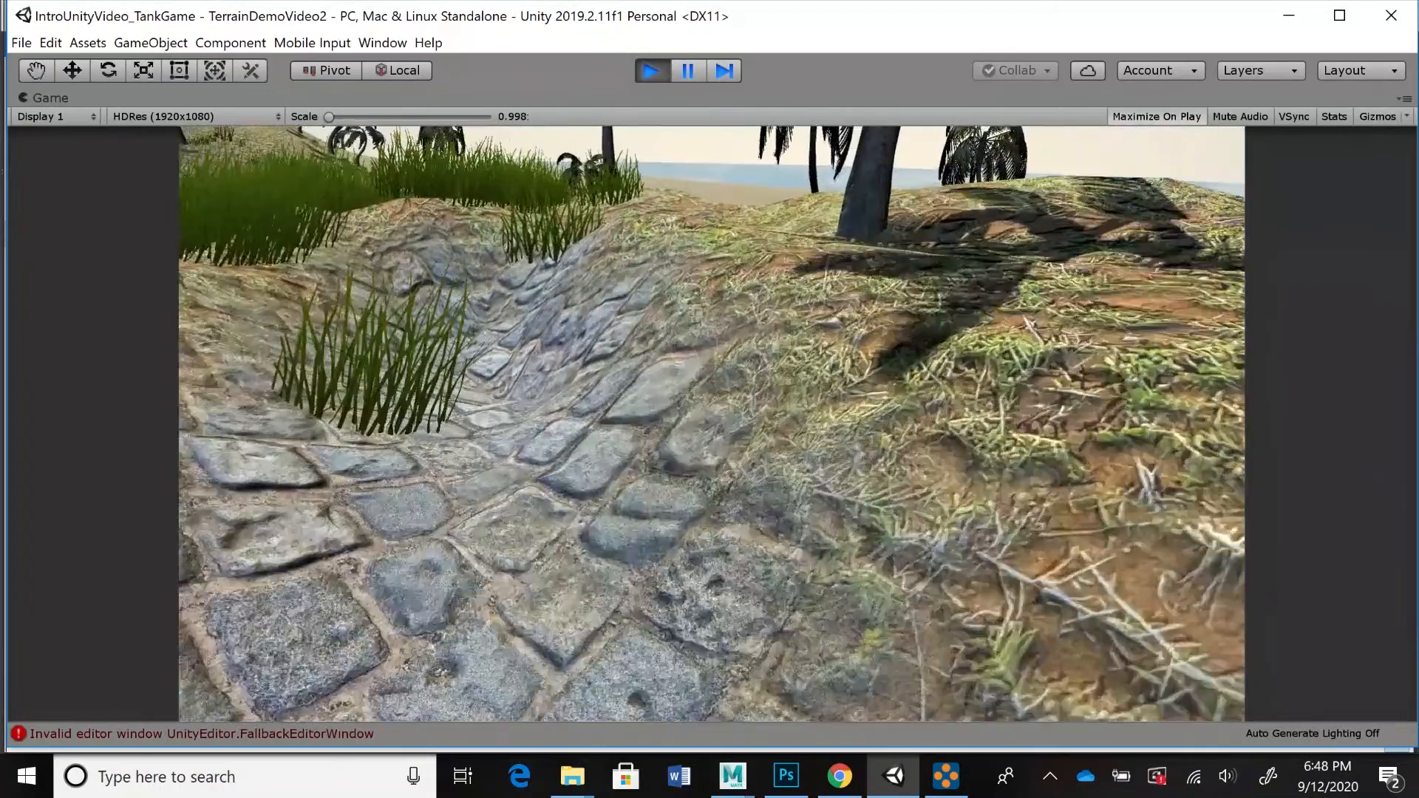
key("ctrl+p")
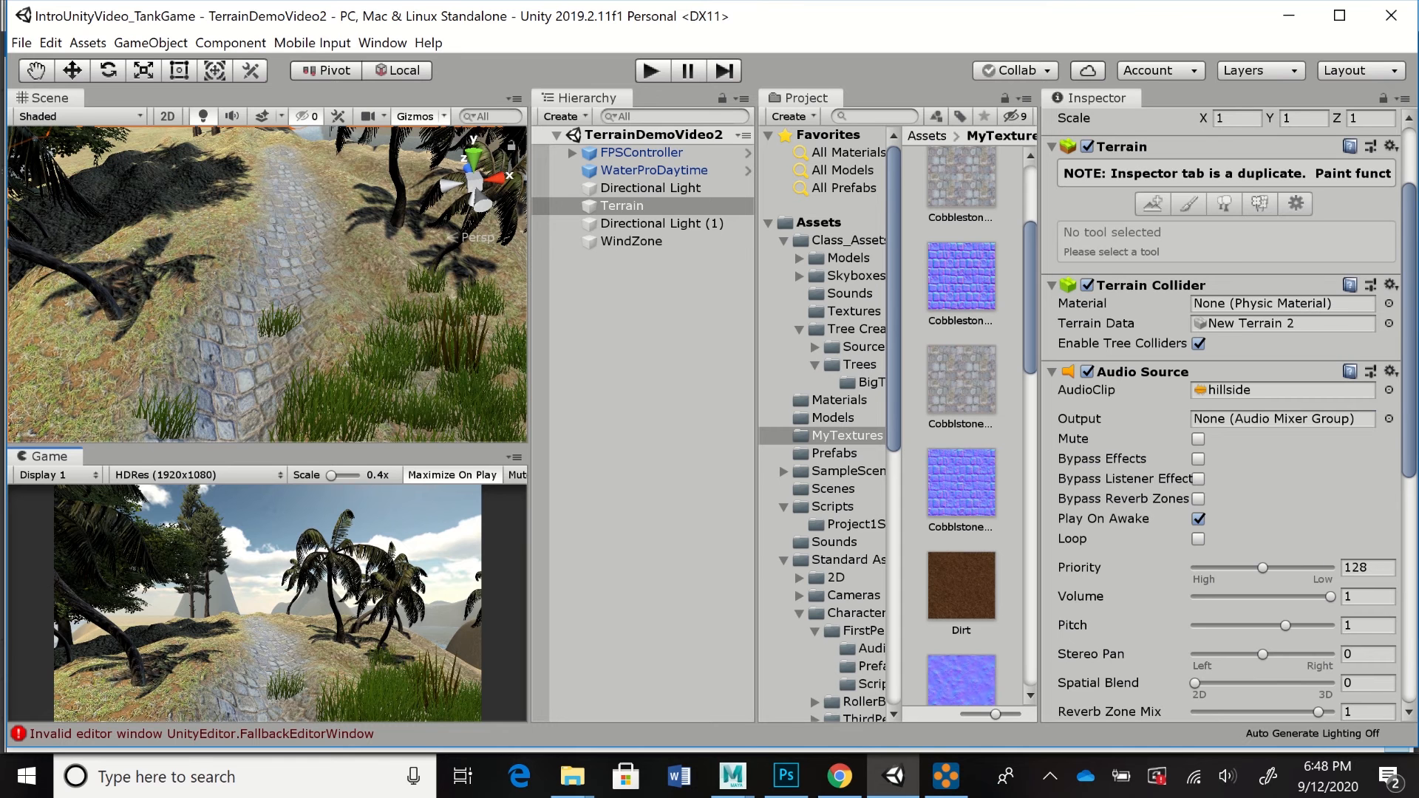
- Reselect the Terrain and set the cobblestone layer's Specular color to a pale tan, hex DBD0AD
left_click(651, 188)
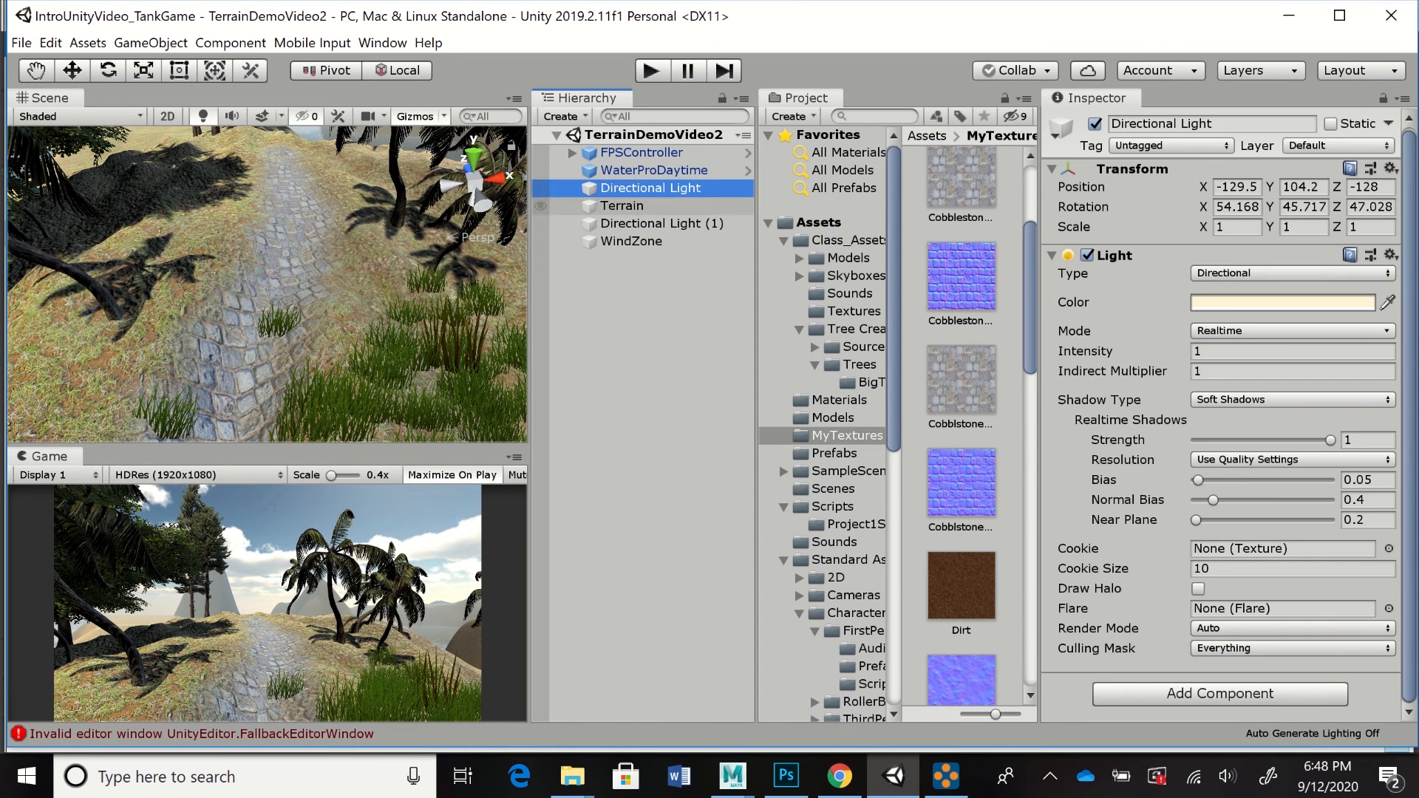
left_click(622, 206)
scroll(1227, 414, "down", 10)
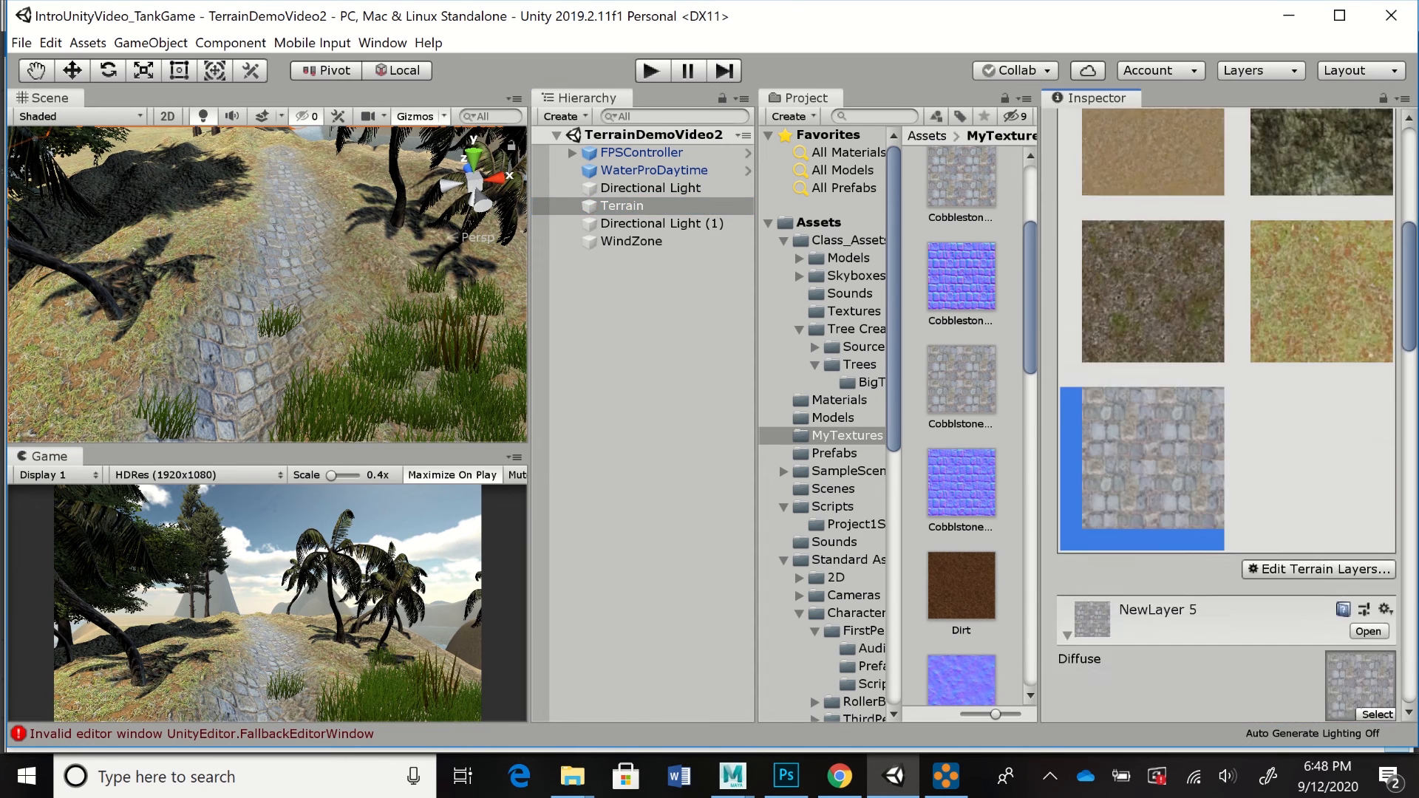
scroll(1227, 414, "down", 3)
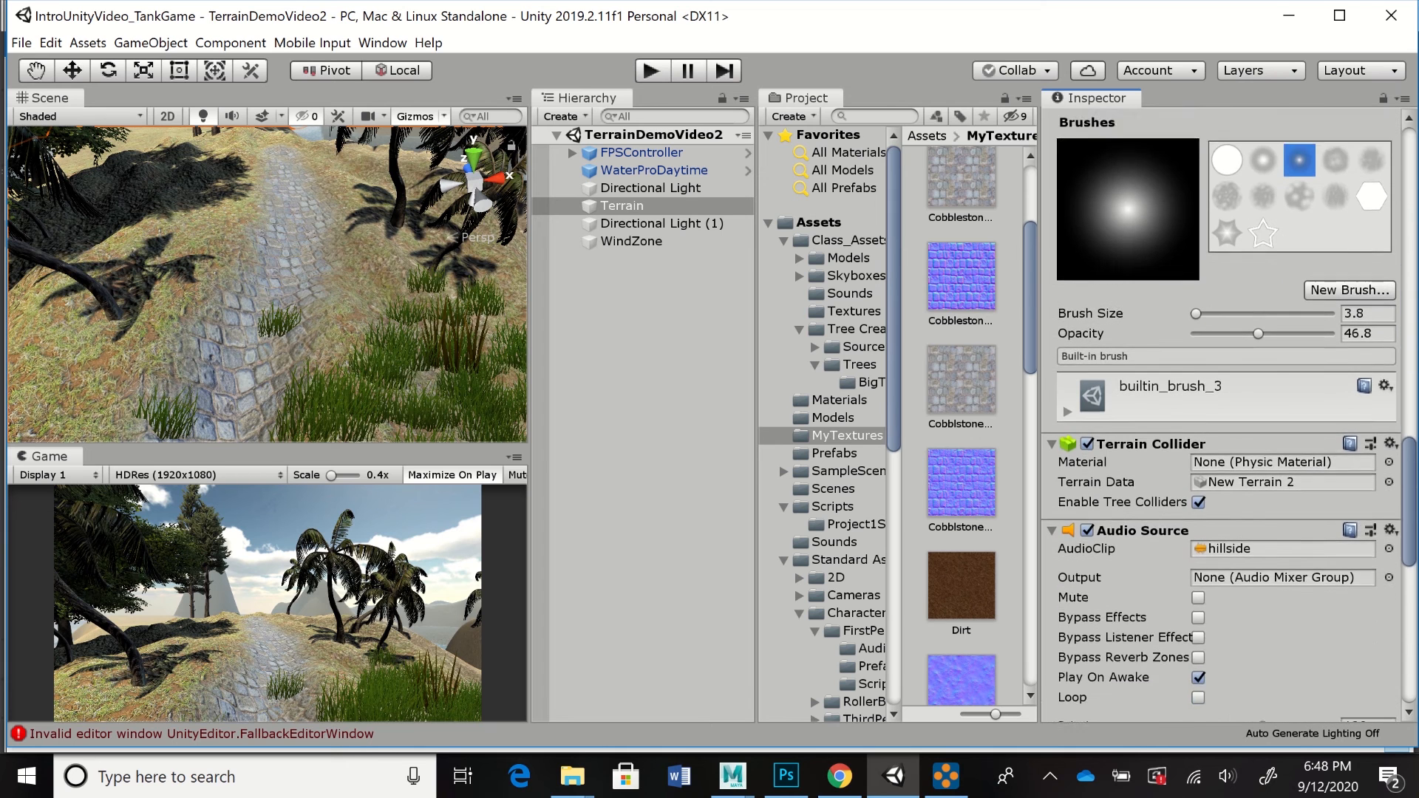
scroll(1227, 414, "up", 8)
scroll(1227, 414, "up", 9)
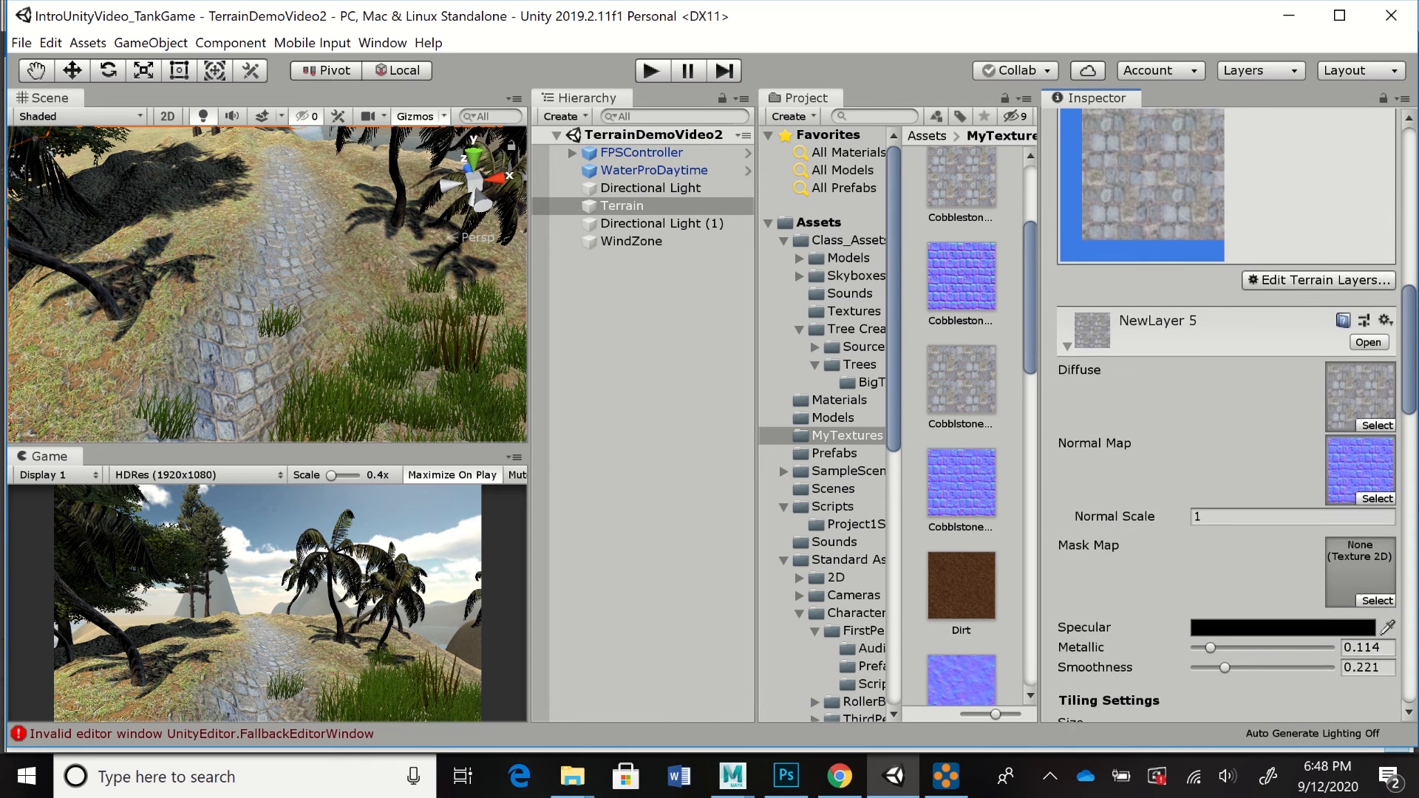
scroll(1227, 414, "down", 10)
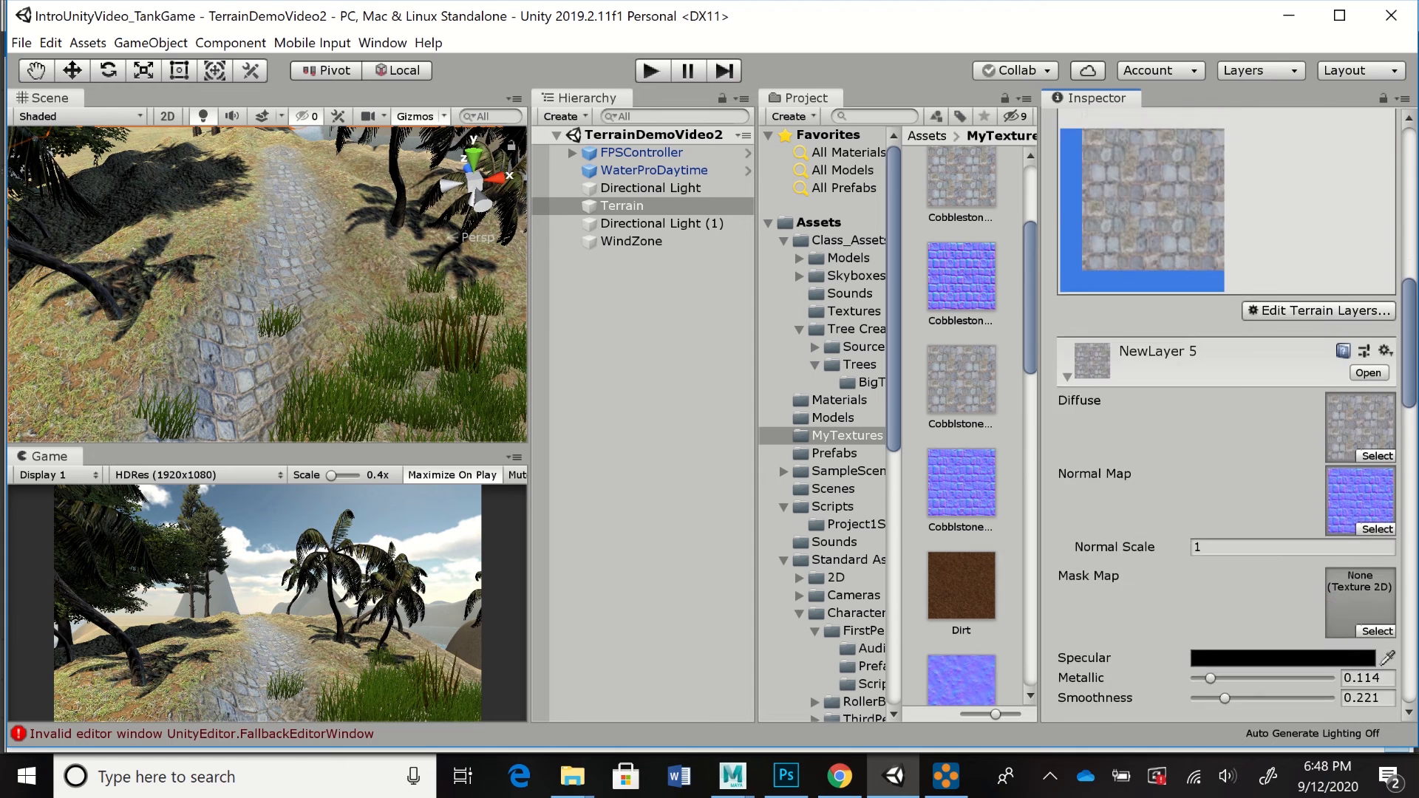
left_click(1283, 424)
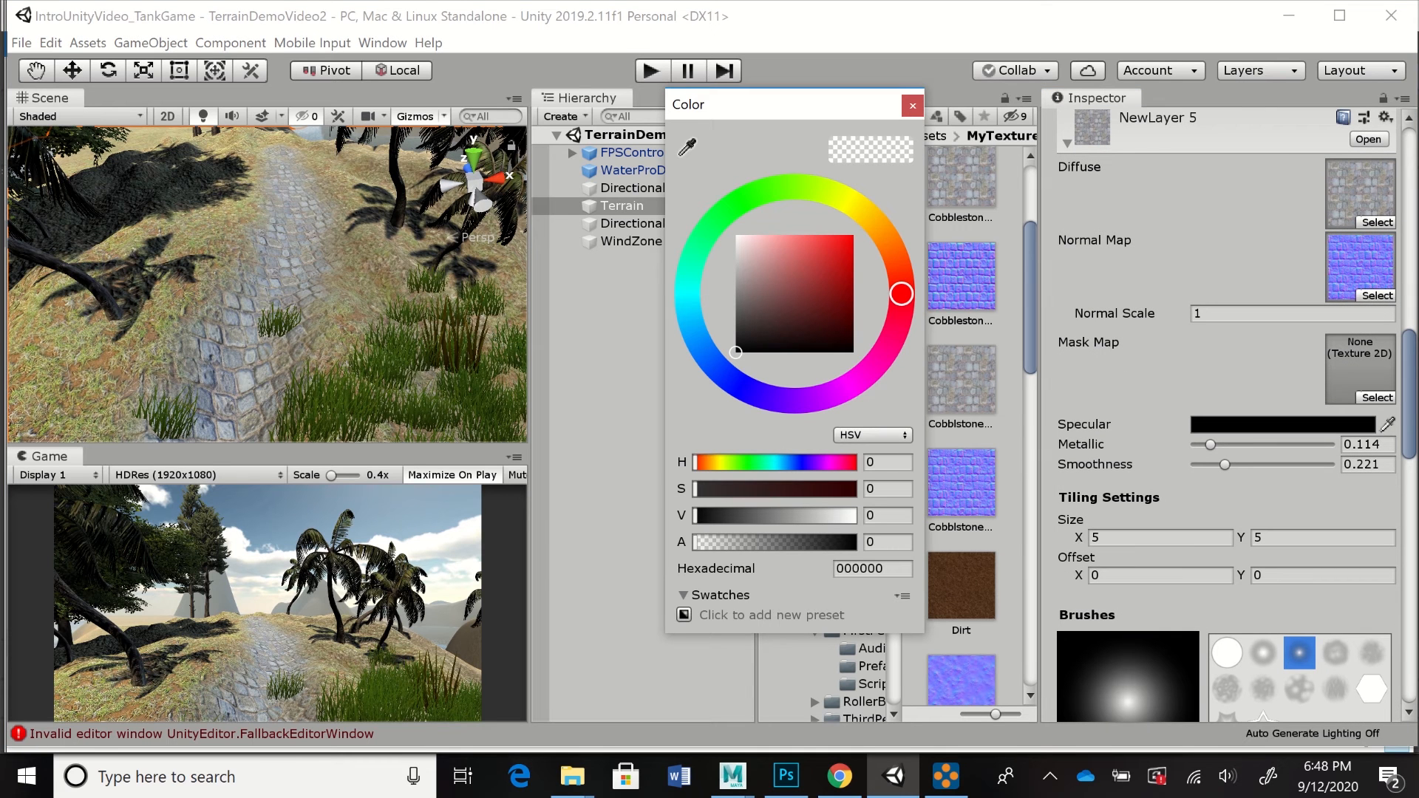
left_click_drag(735, 353, 737, 240)
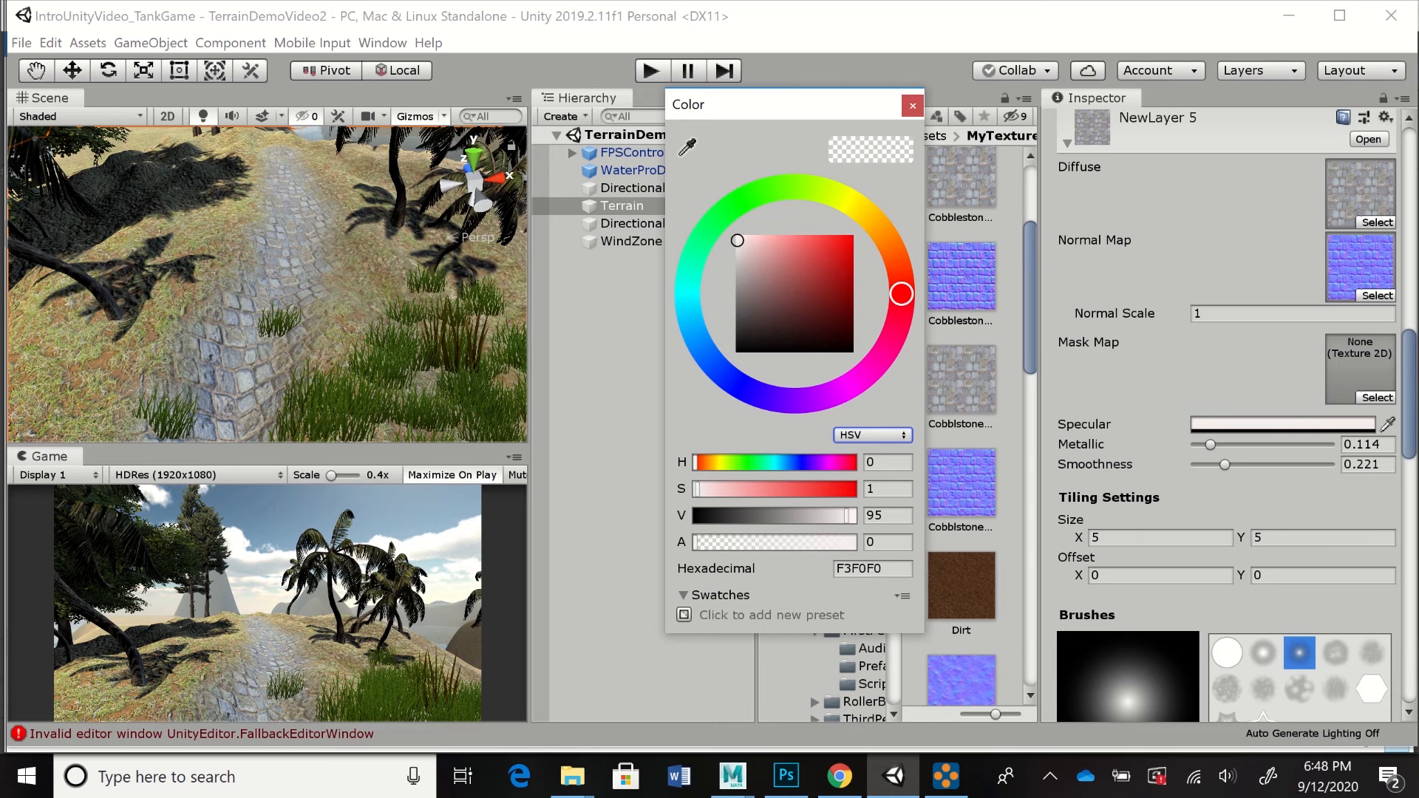
left_click_drag(737, 240, 745, 255)
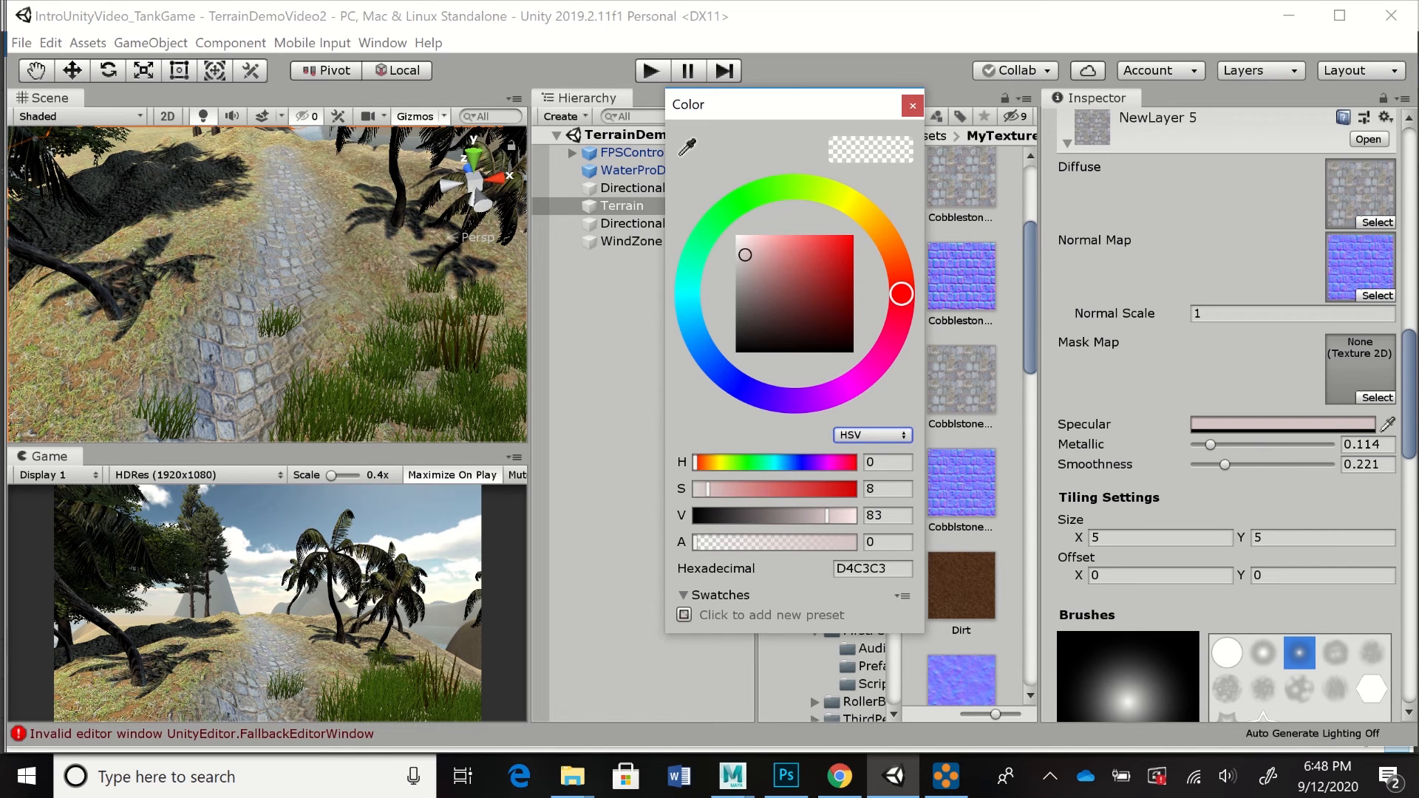
left_click_drag(901, 294, 869, 218)
left_click_drag(745, 255, 761, 251)
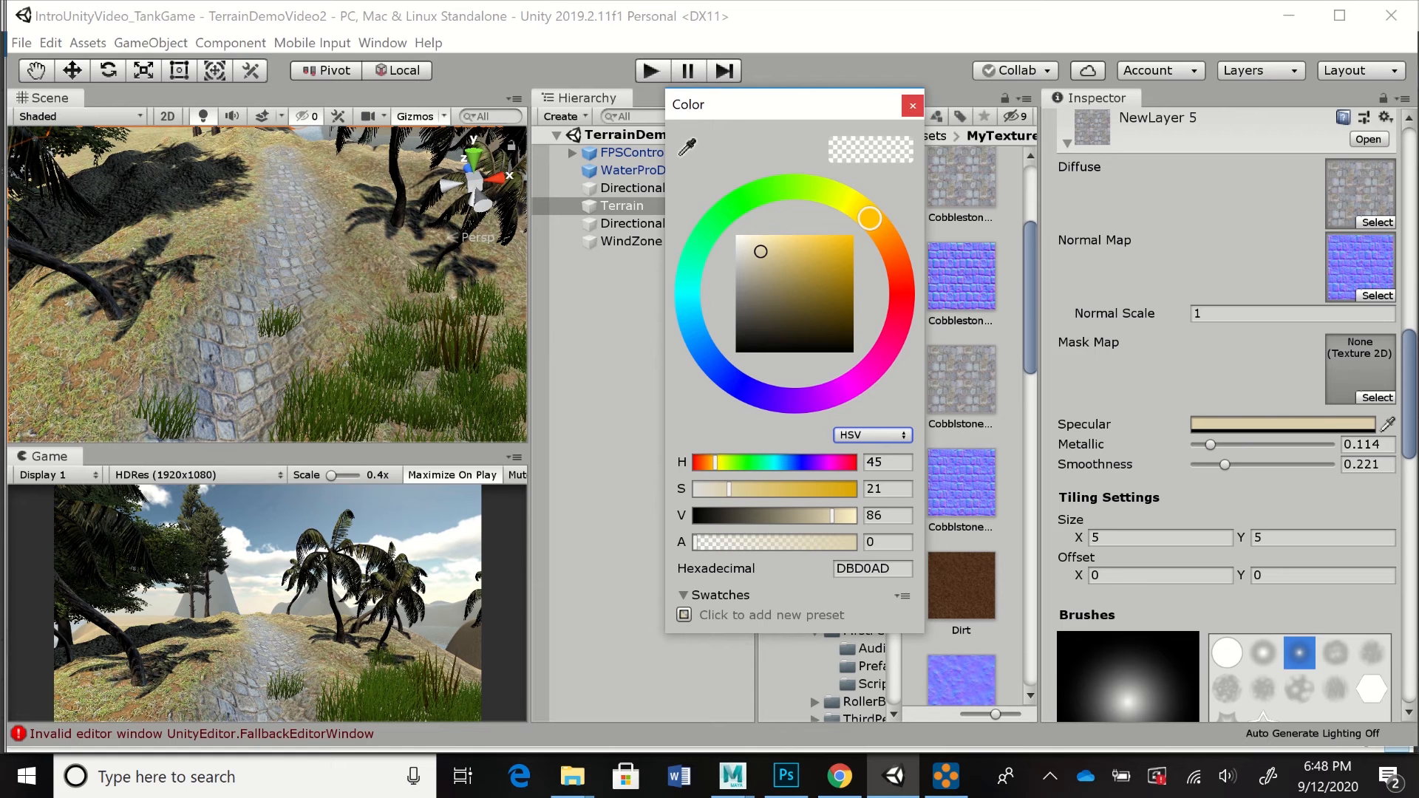
left_click(913, 105)
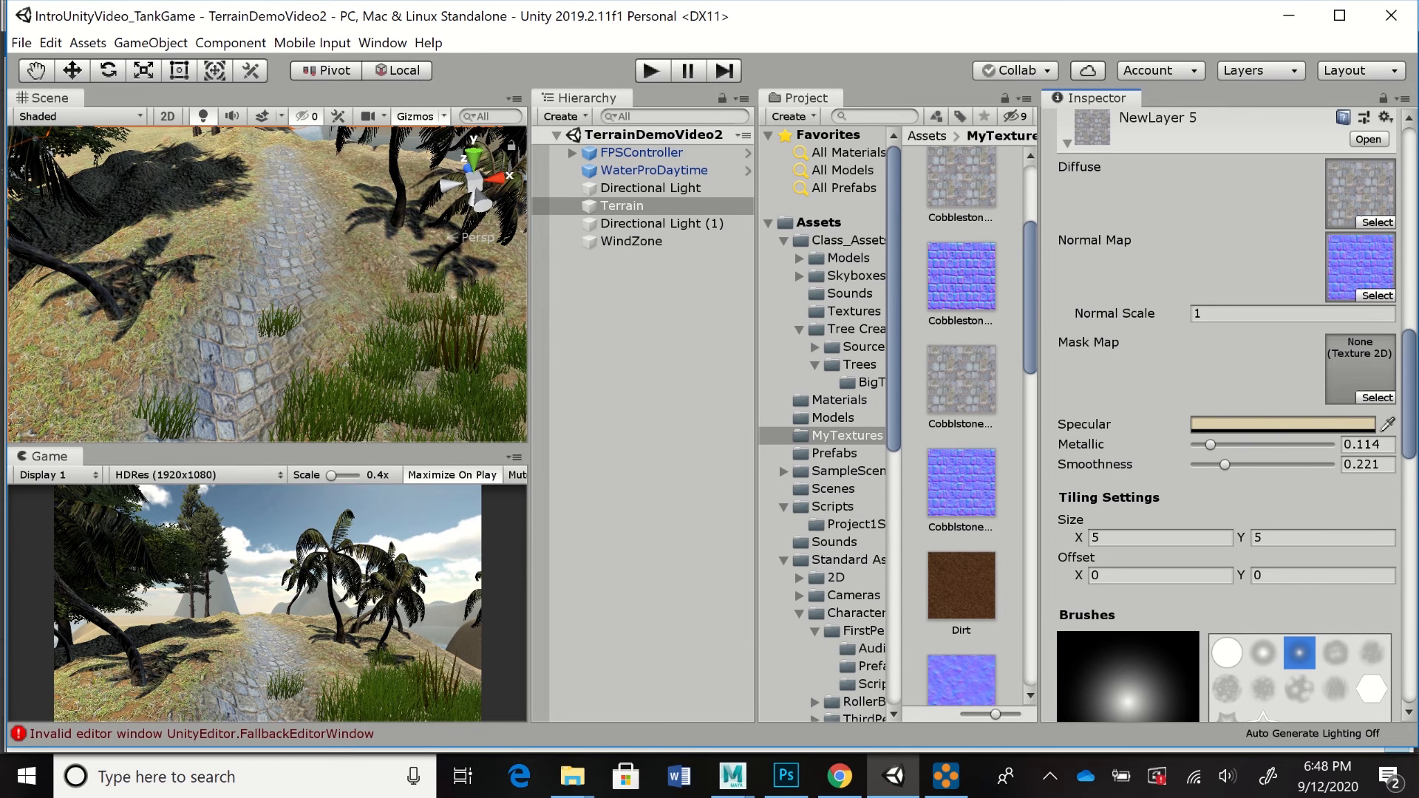
- Play the game again to examine the cobblestone path with the tan specular color, and stop playing
left_click(651, 71)
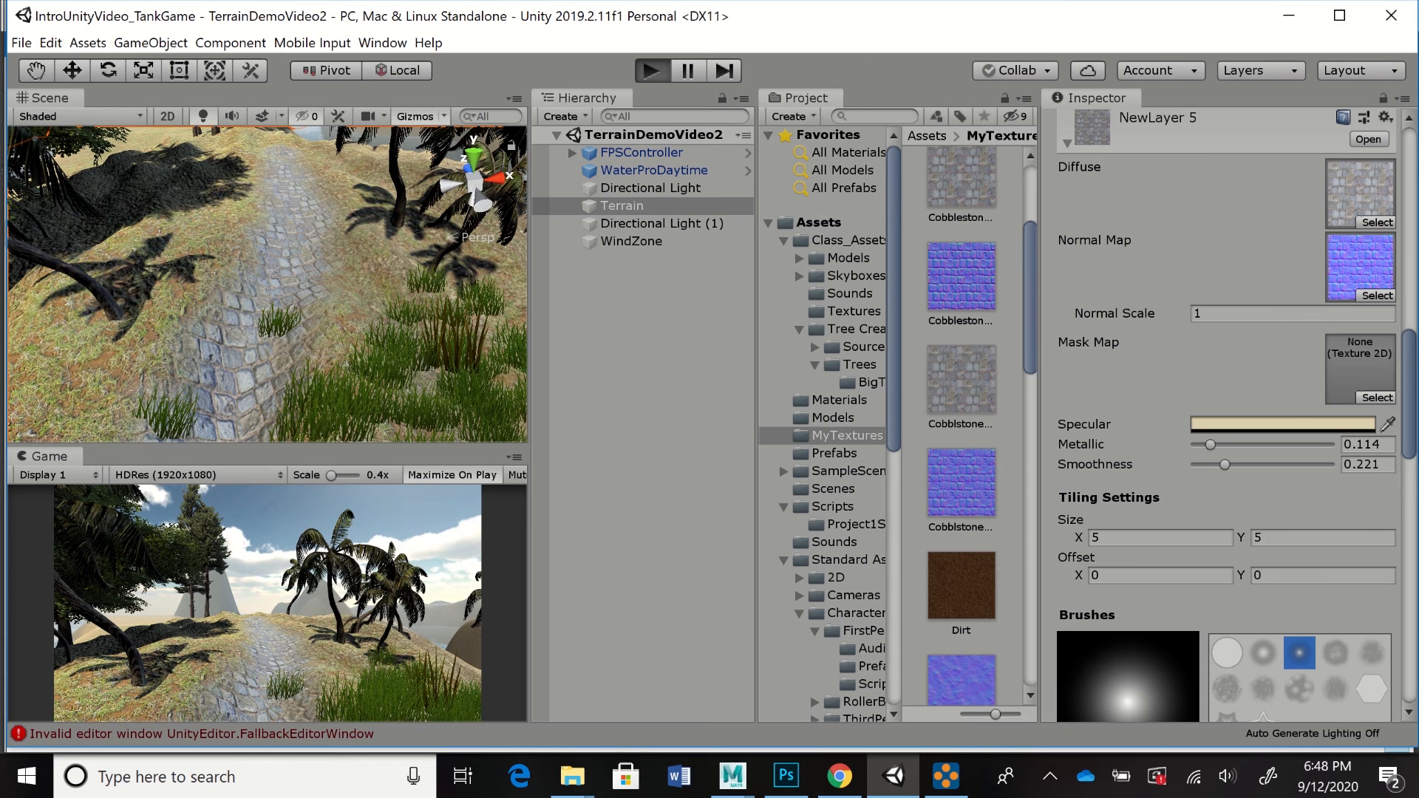
key("w")
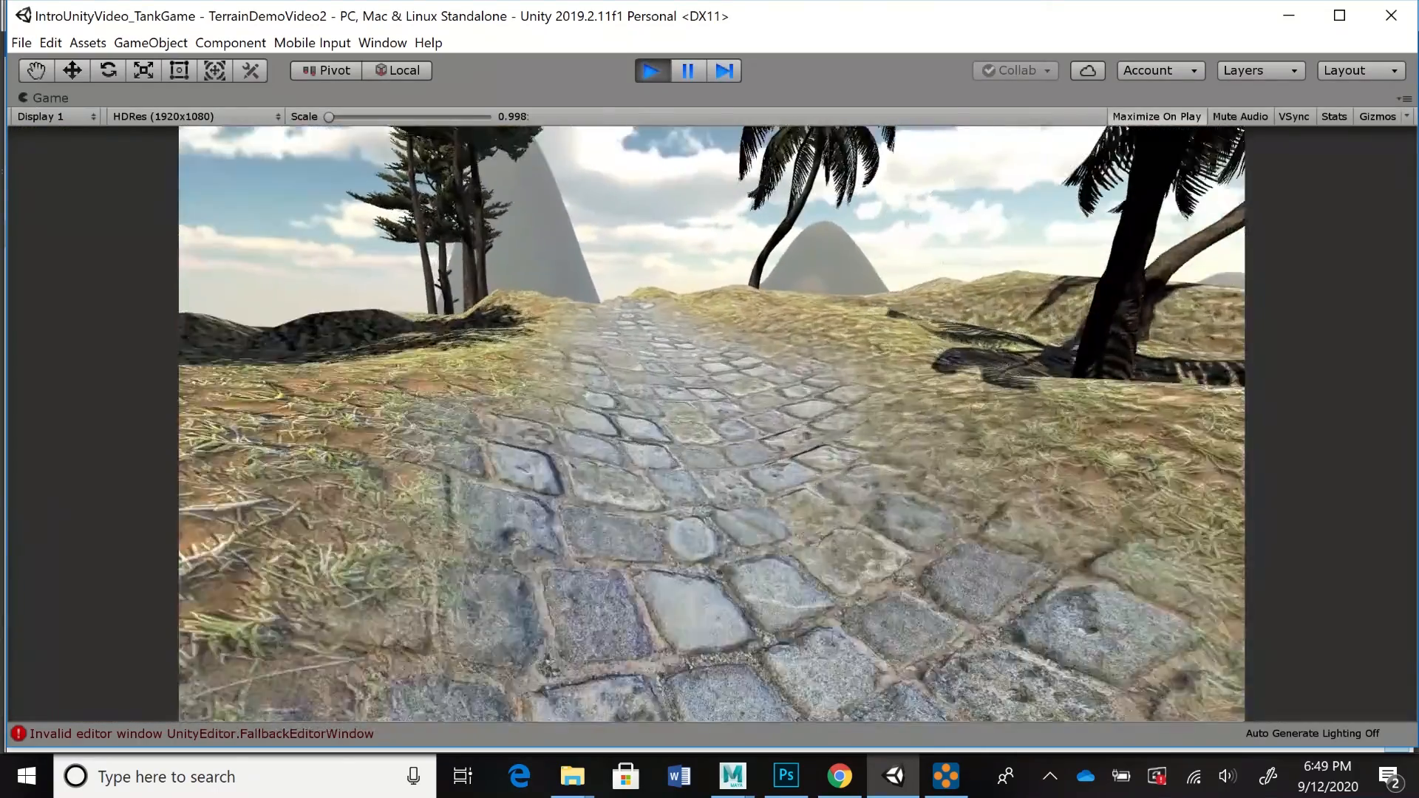
key("w")
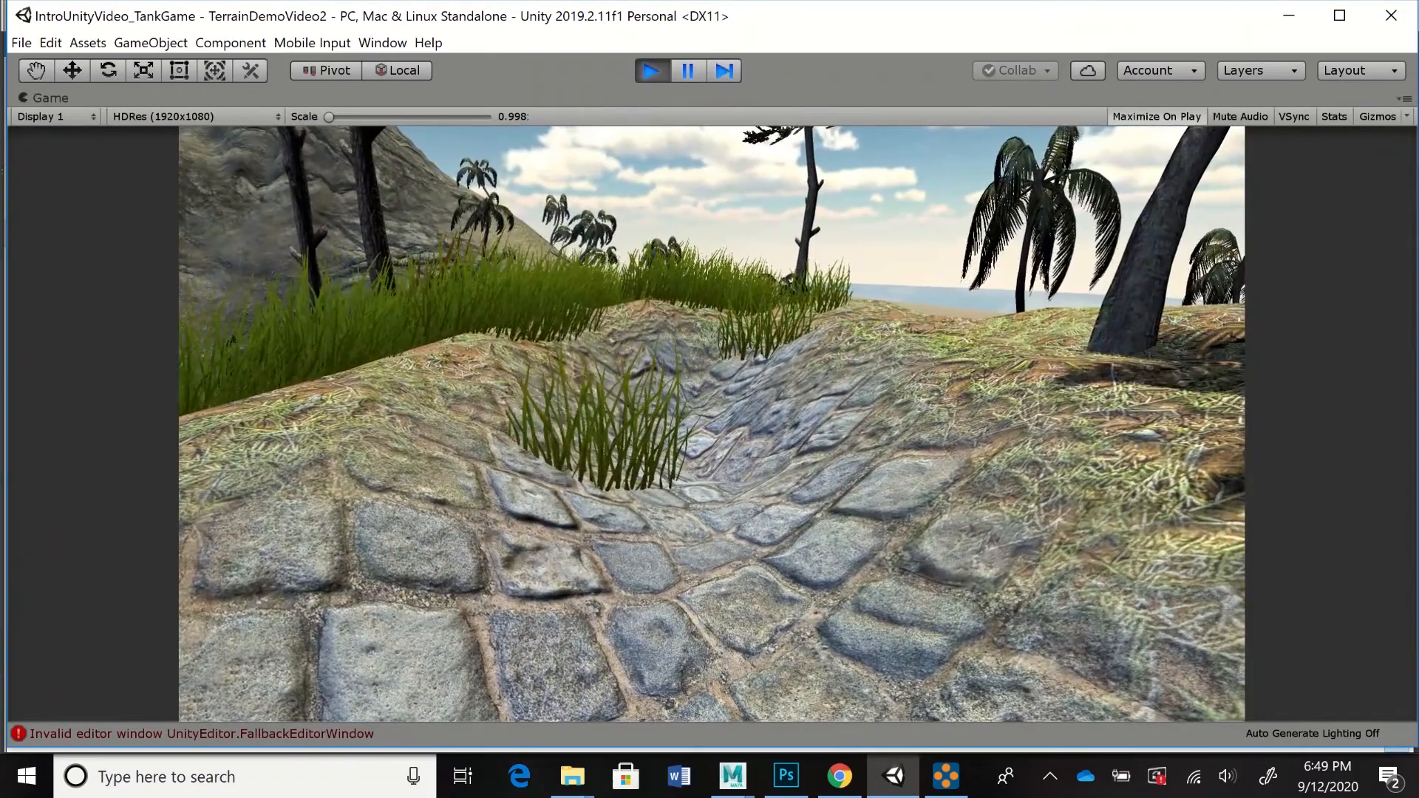
key("ctrl+p")
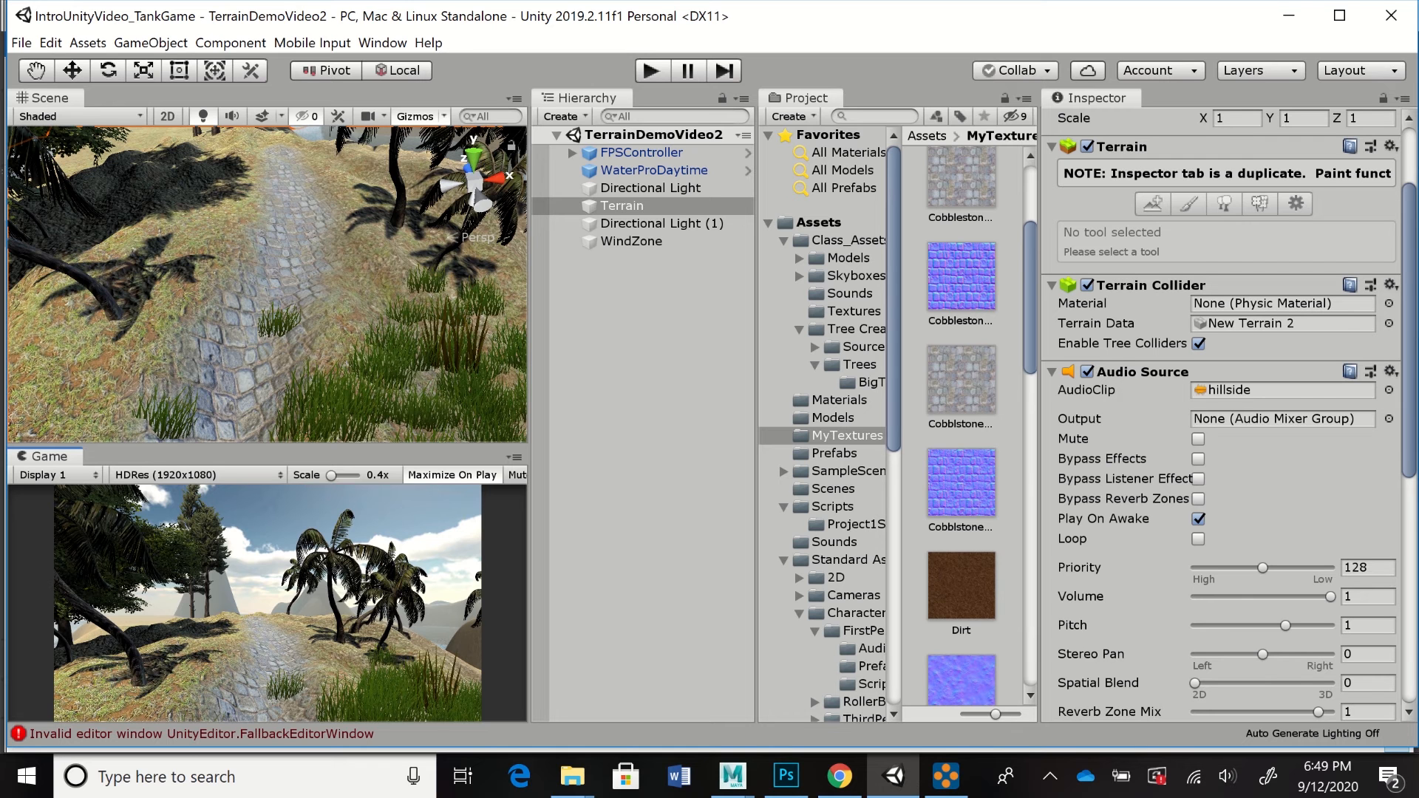
- Switch to Photoshop and, in the sand photo IMG_1559.JPG, place guides along the image's top and left edges
left_click(786, 776)
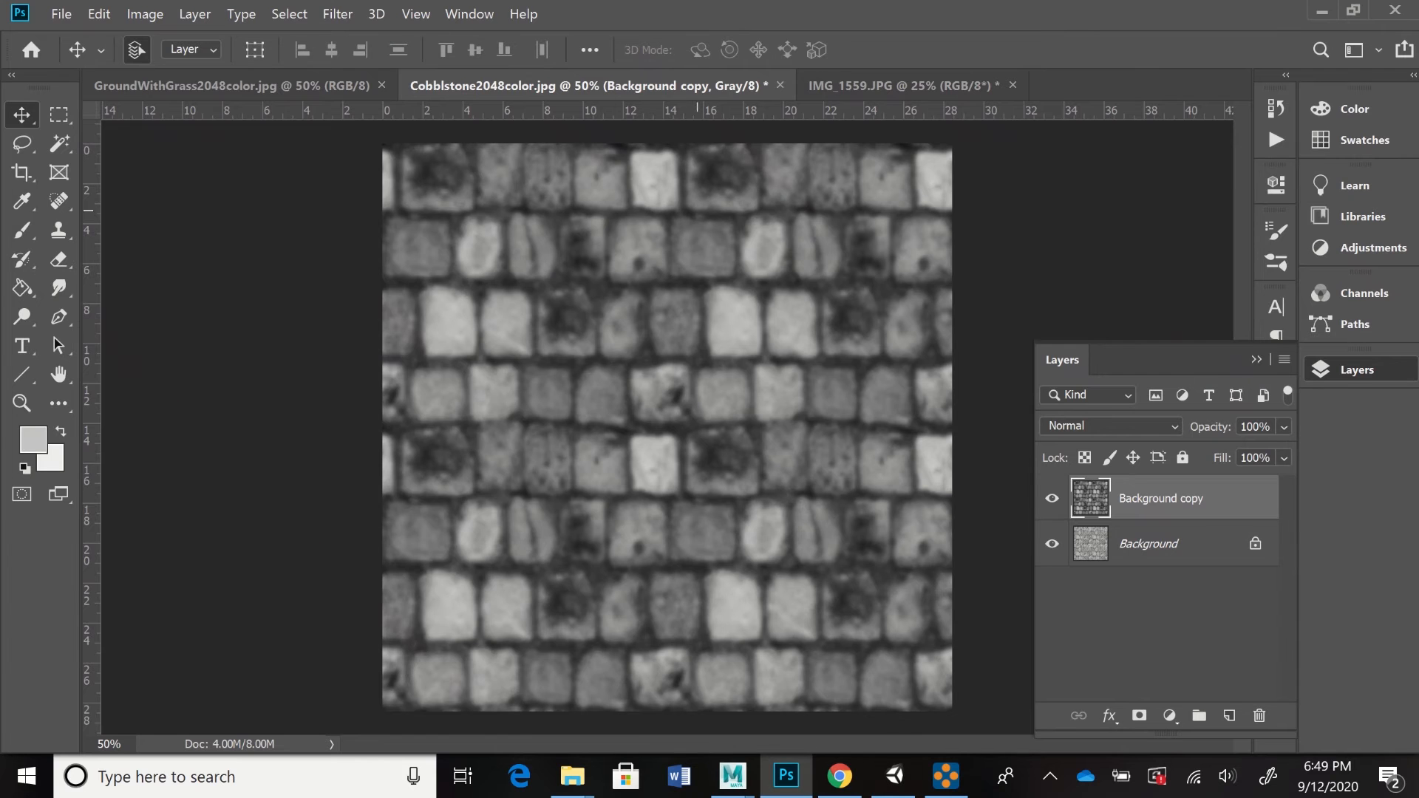
left_click(903, 86)
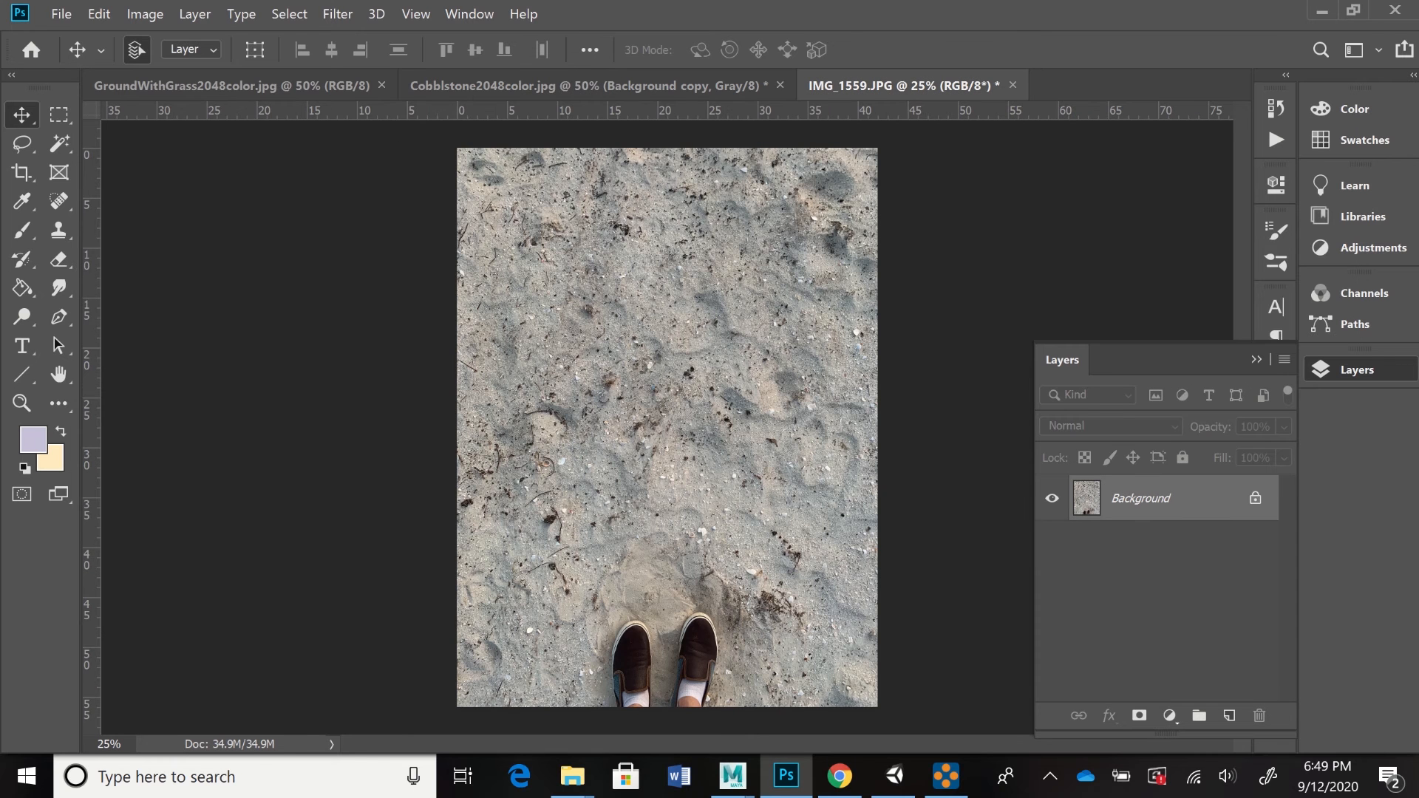
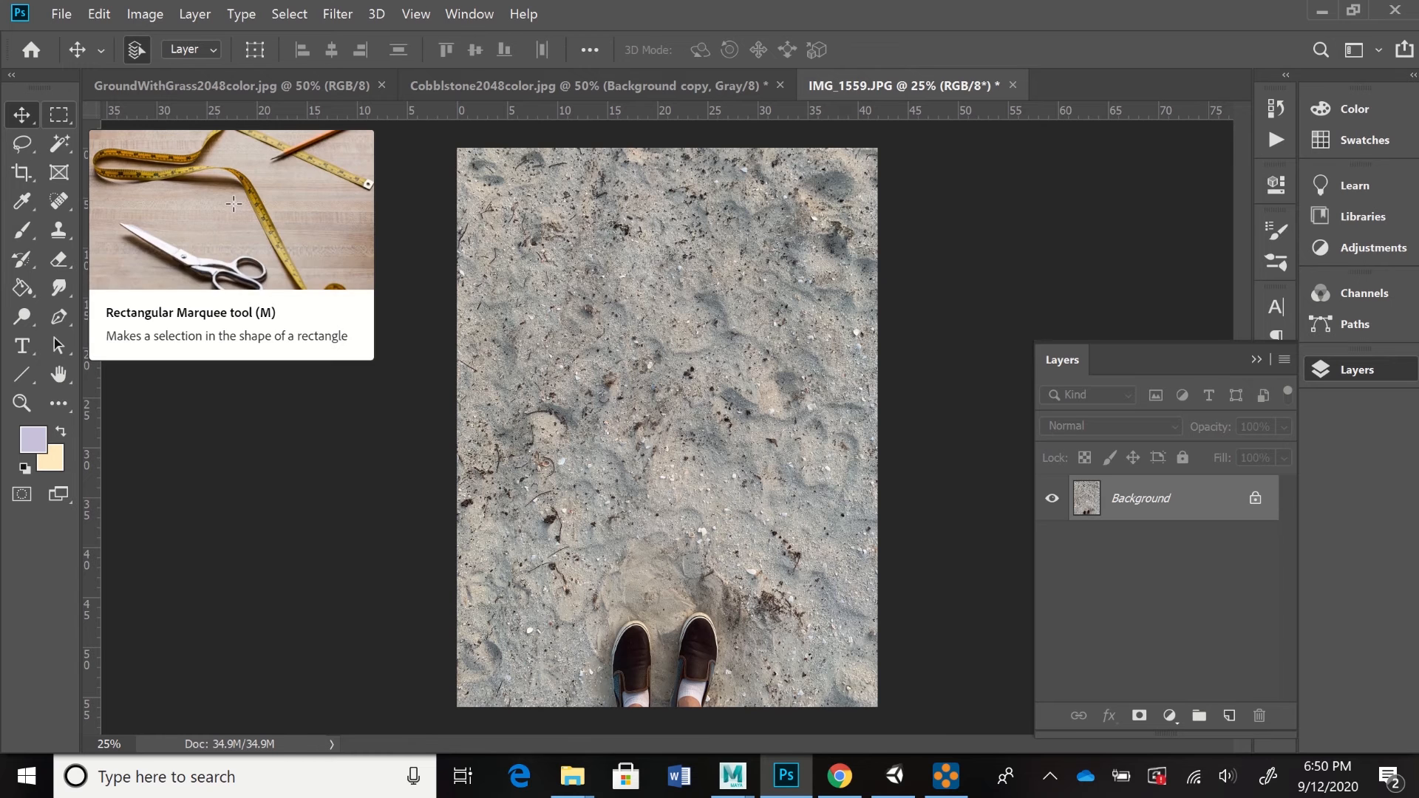
left_click(59, 114)
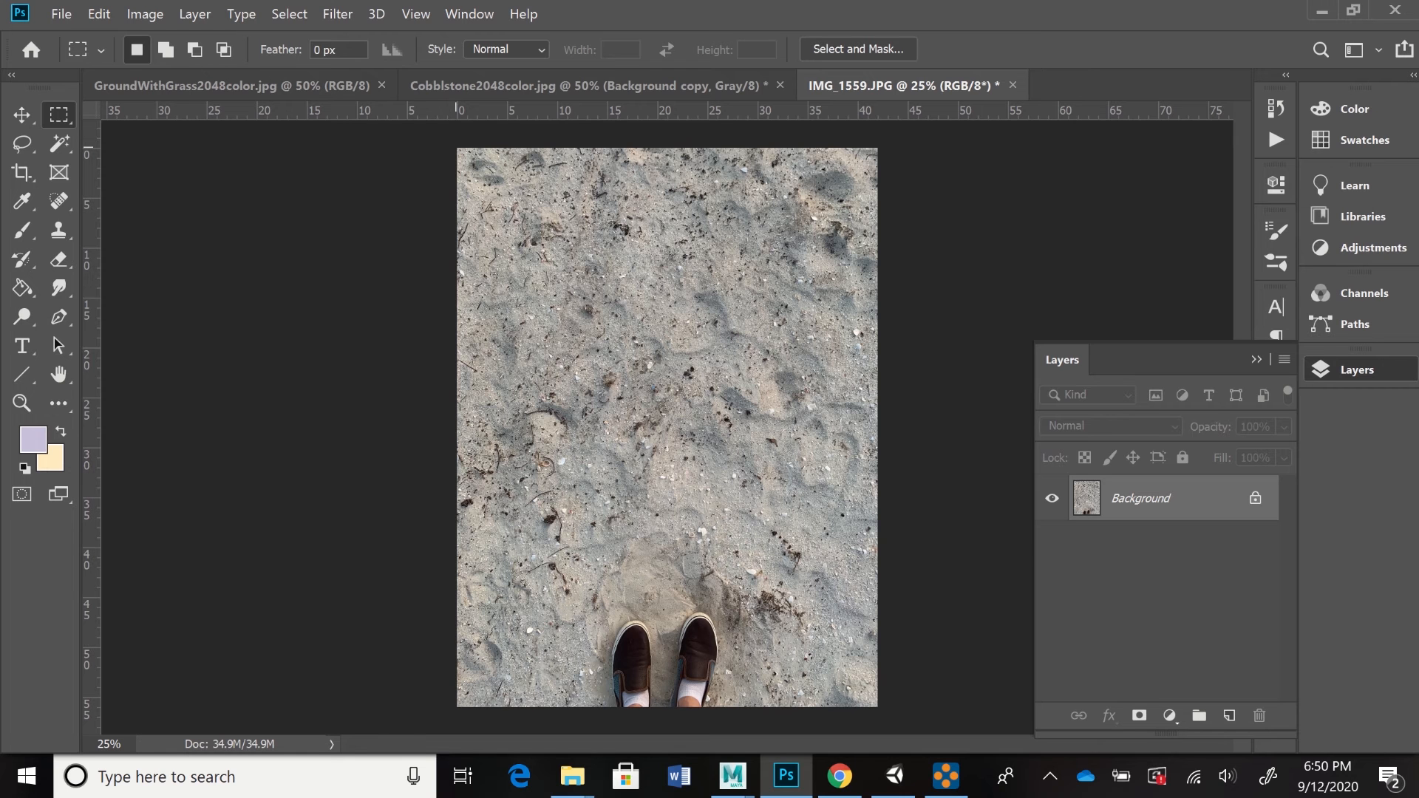
left_click_drag(495, 110, 484, 148)
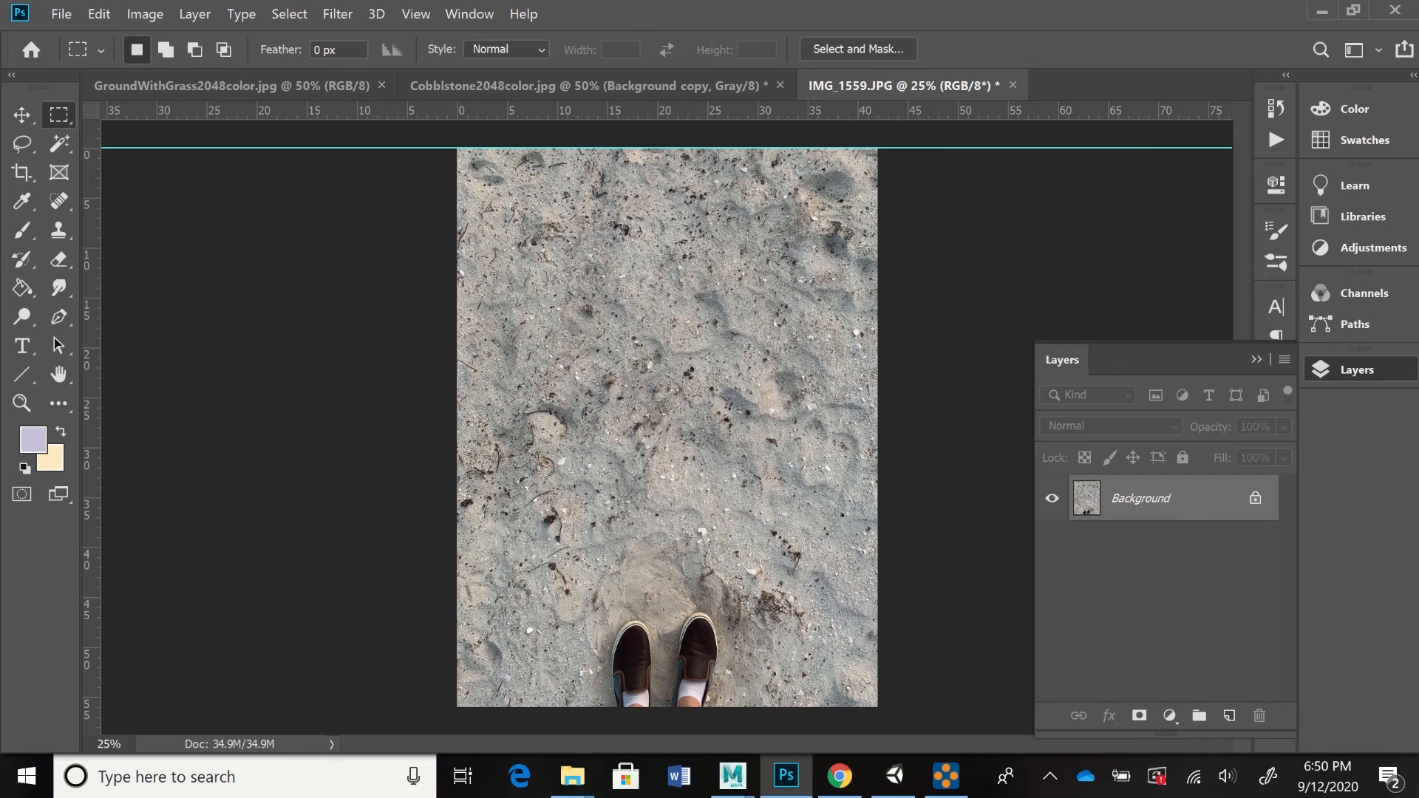
left_click(416, 14)
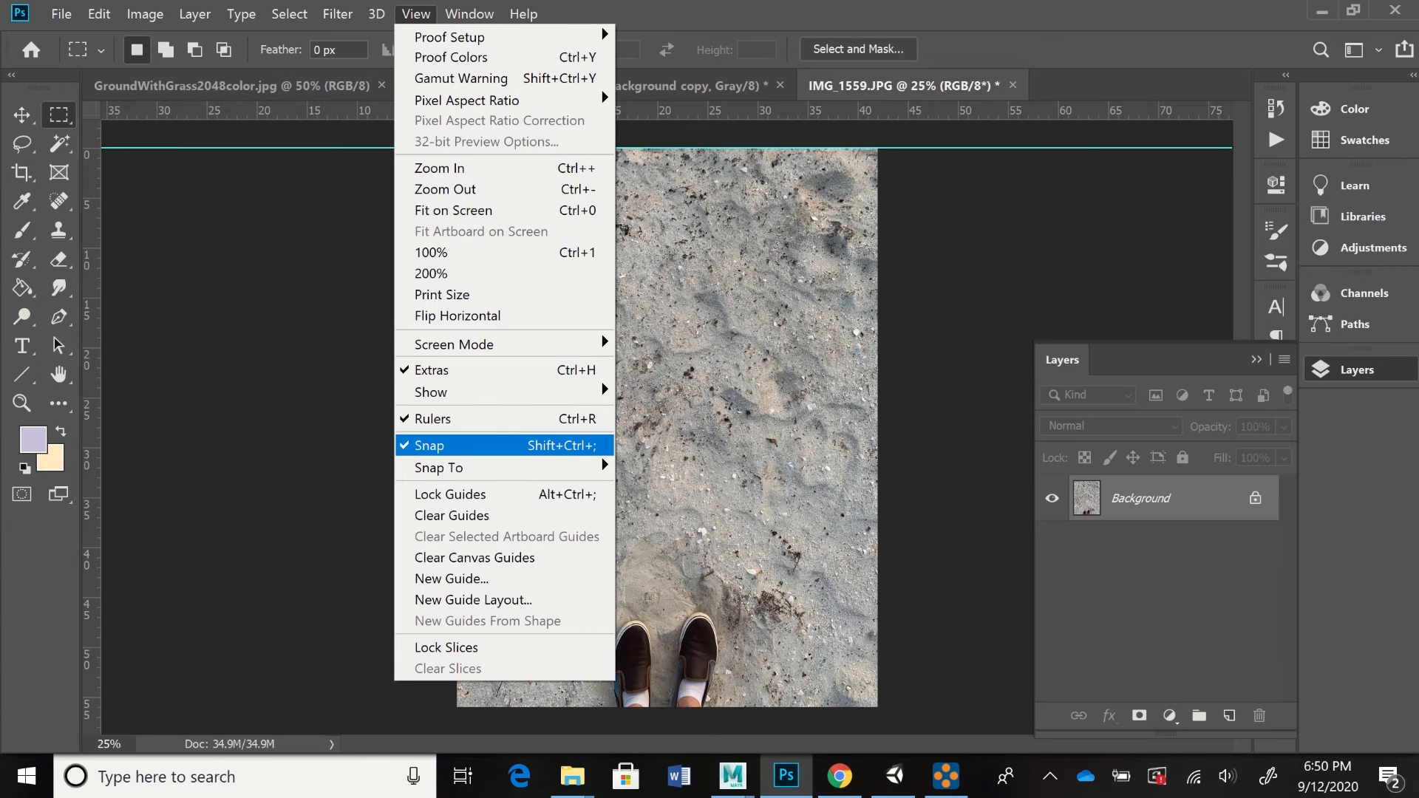
key("Escape")
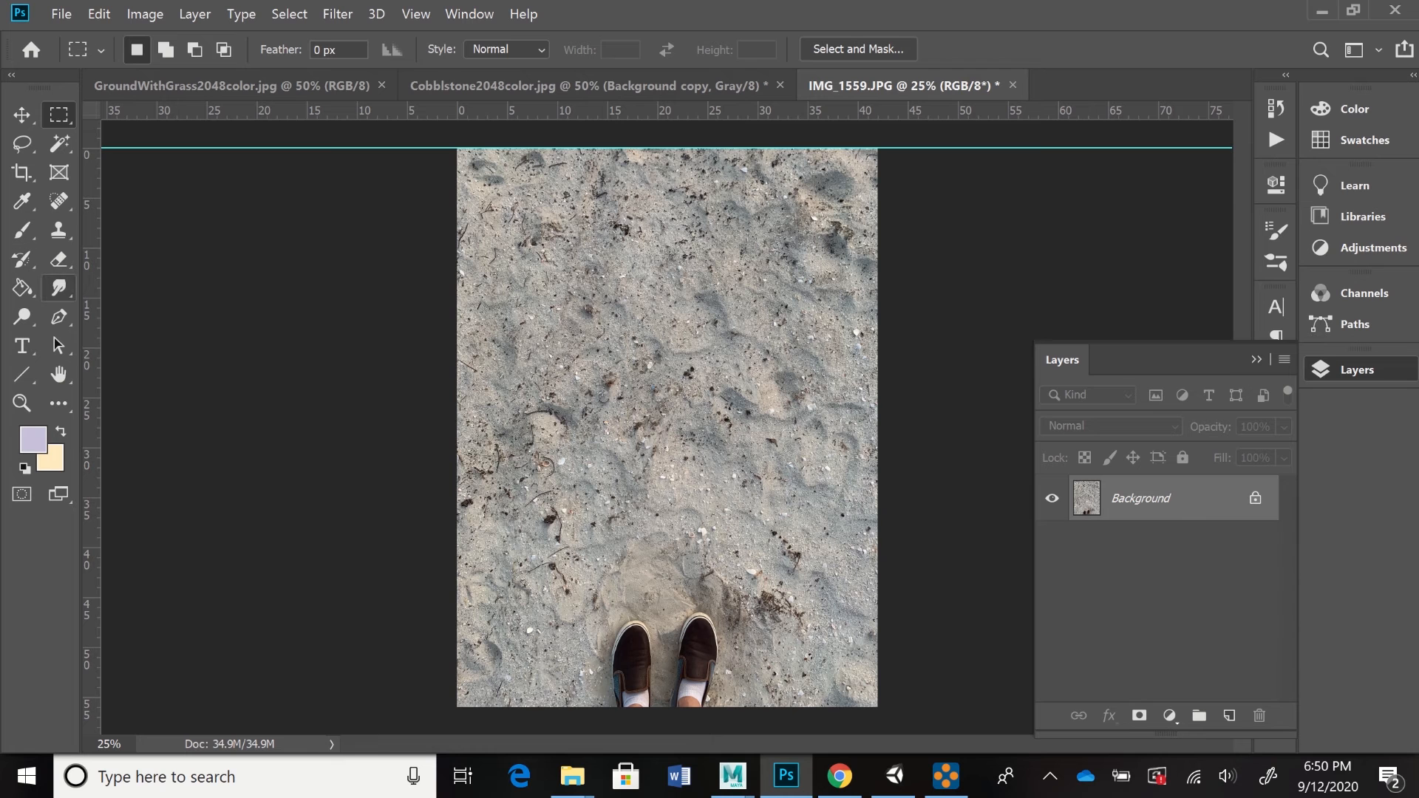
left_click_drag(89, 262, 456, 275)
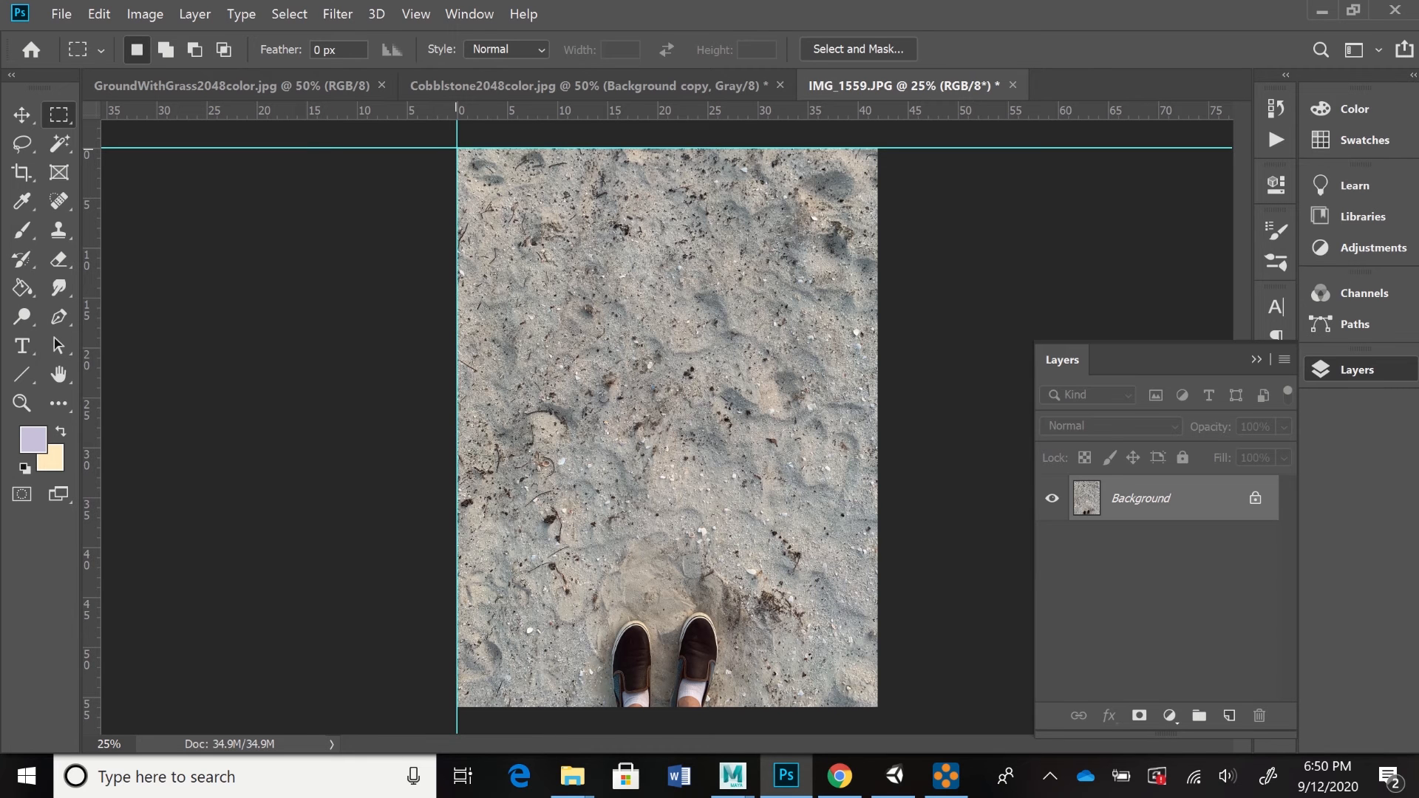
- Select a square of about 3024 px across the photo's full width from its upper-left corner, excluding the shoes, and crop to it
left_click_drag(457, 149, 878, 568, "shift")
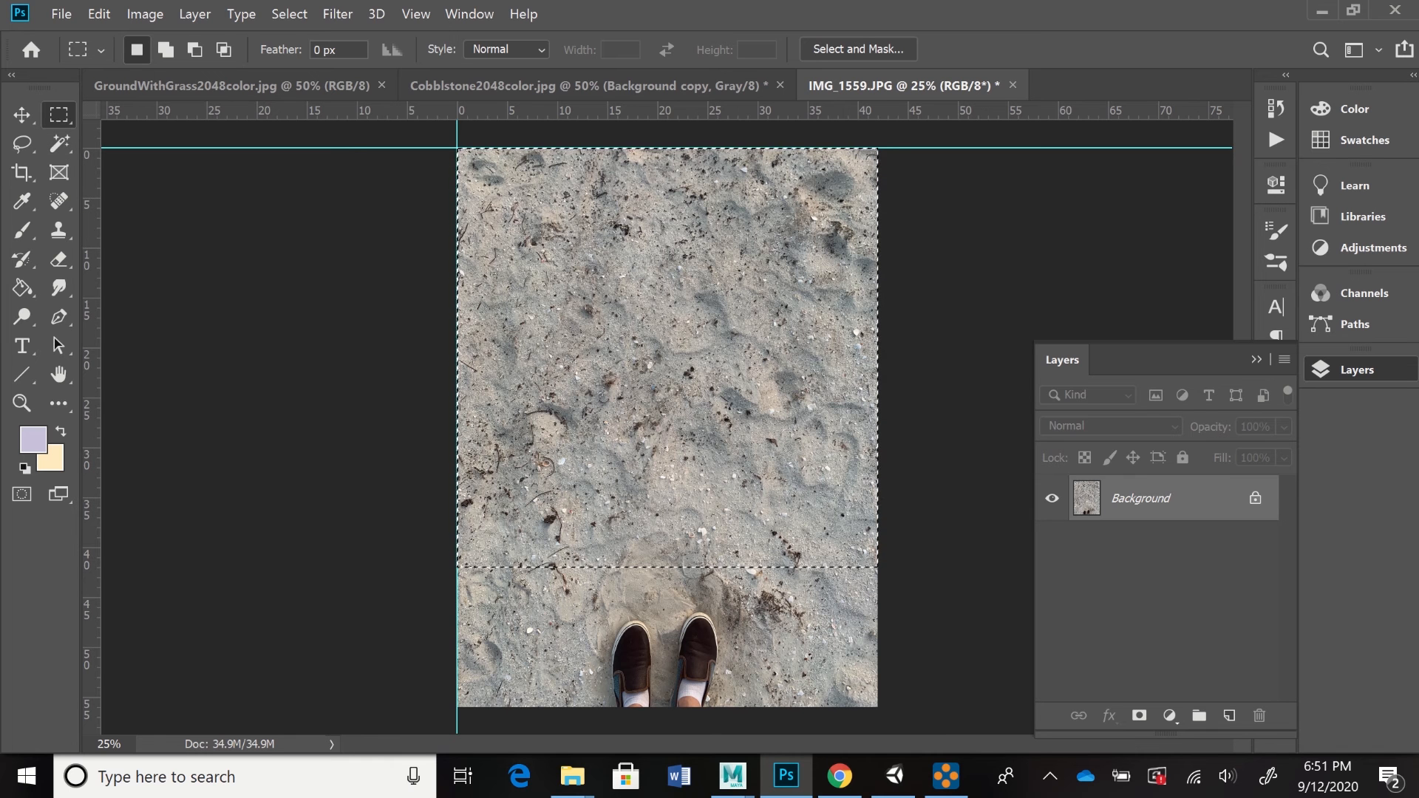
left_click(145, 14)
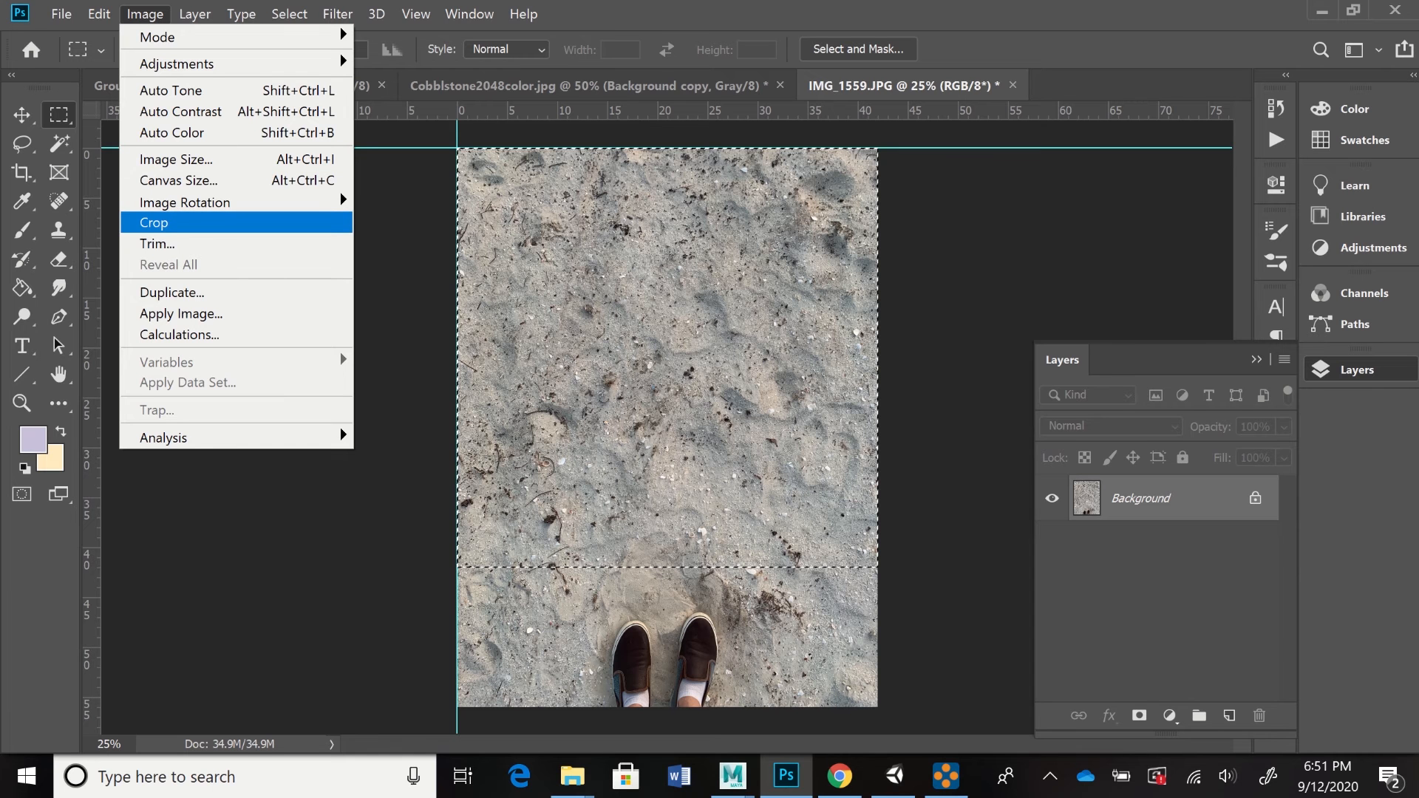
left_click(154, 223)
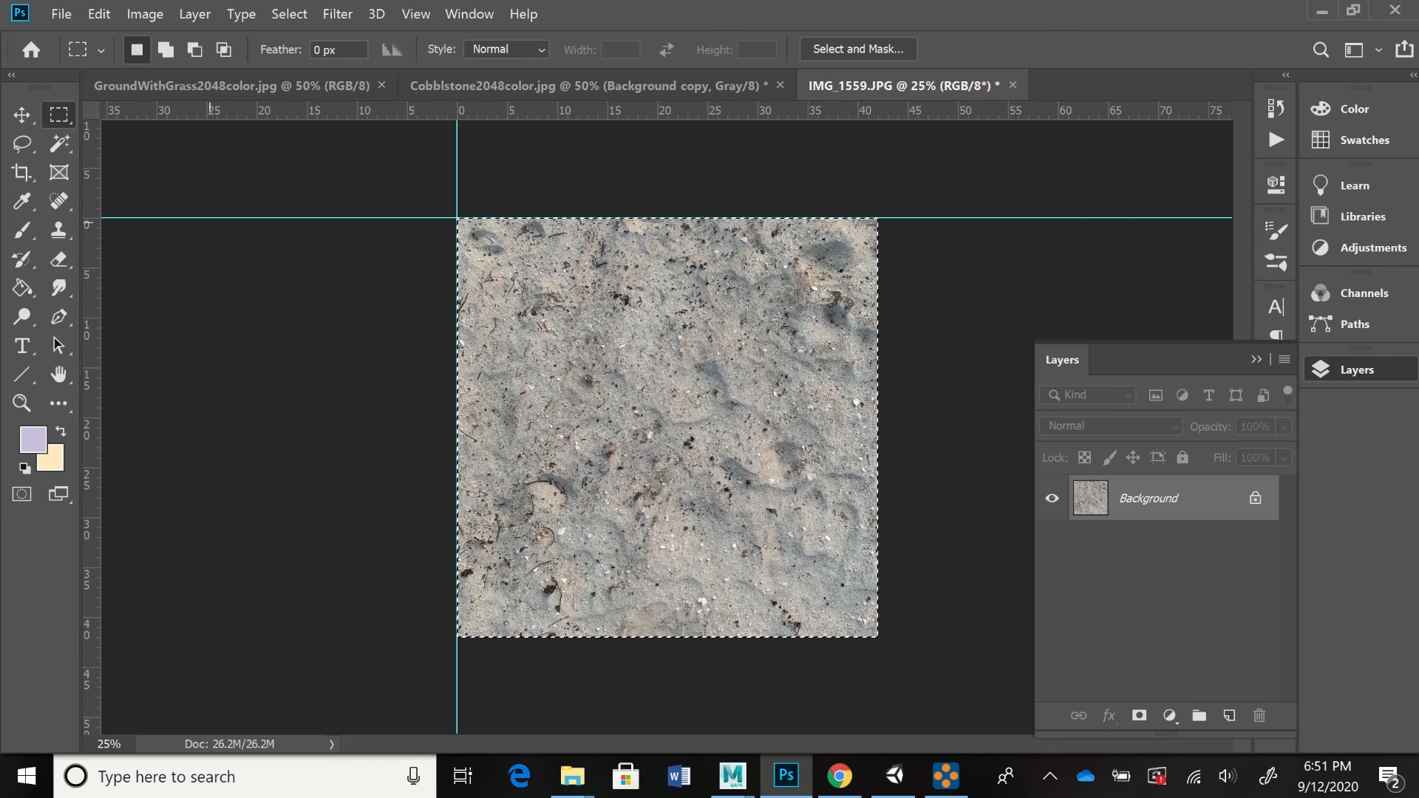
- Remove both guides from the cropped sand image and deselect the selection
key("v")
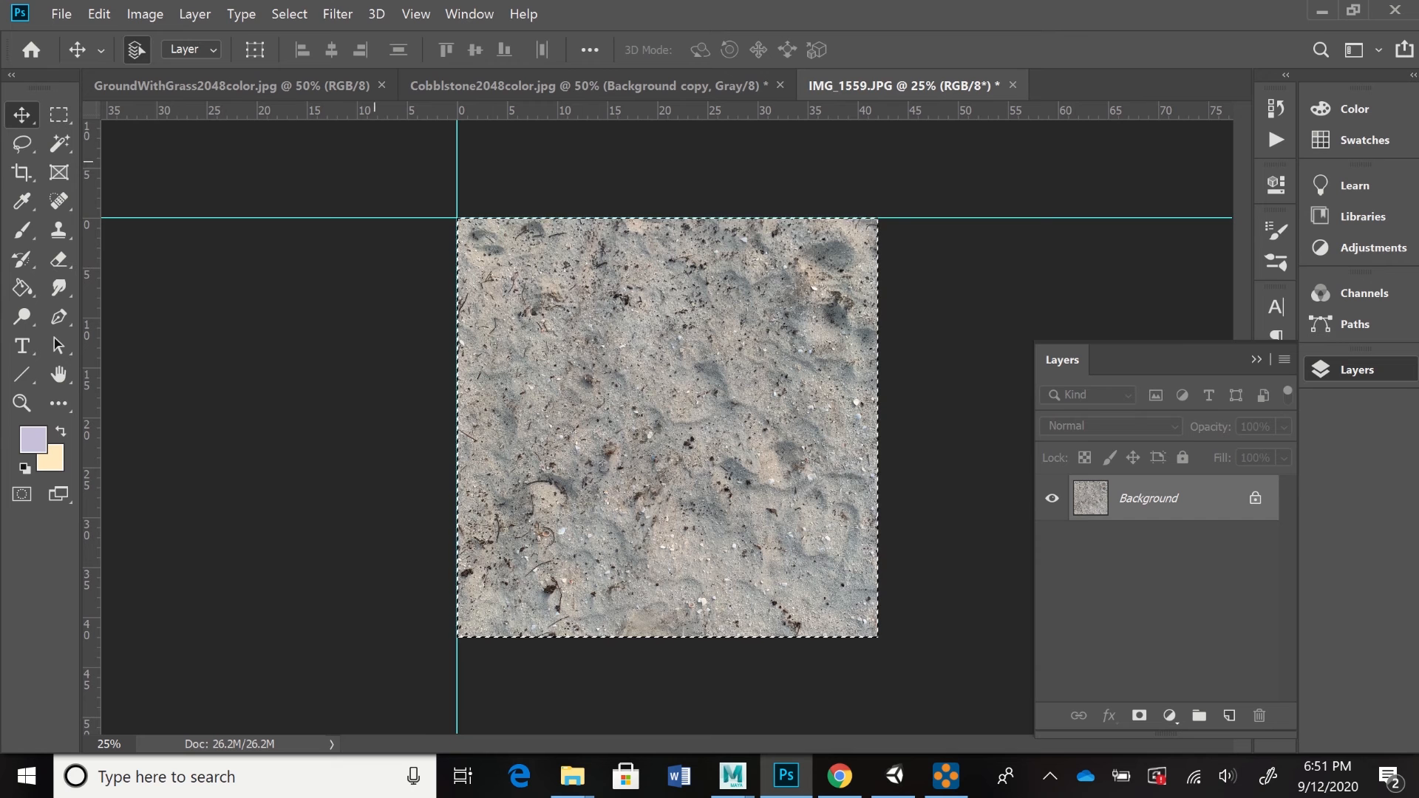
left_click_drag(457, 161, 74, 162)
left_click_drag(336, 217, 337, 103)
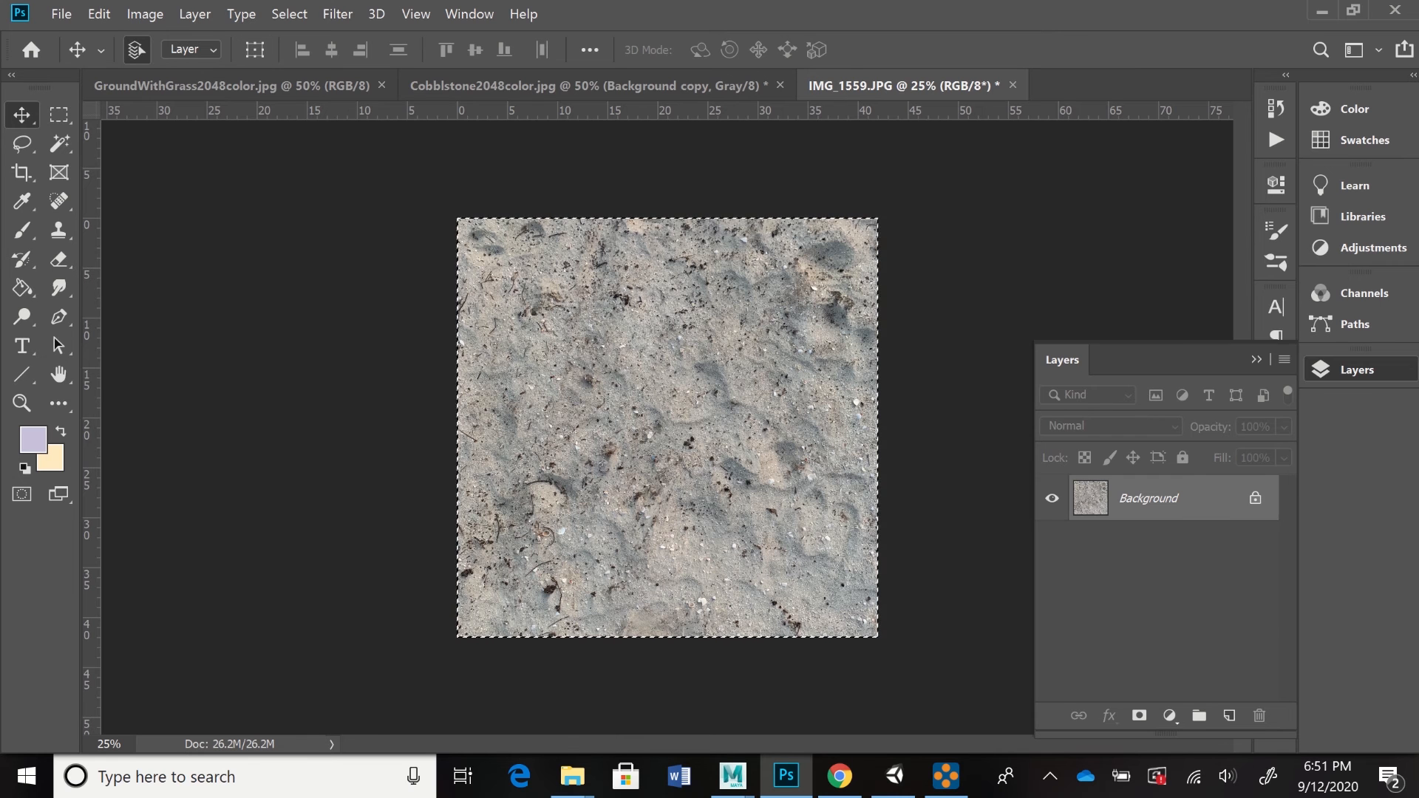
left_click(289, 14)
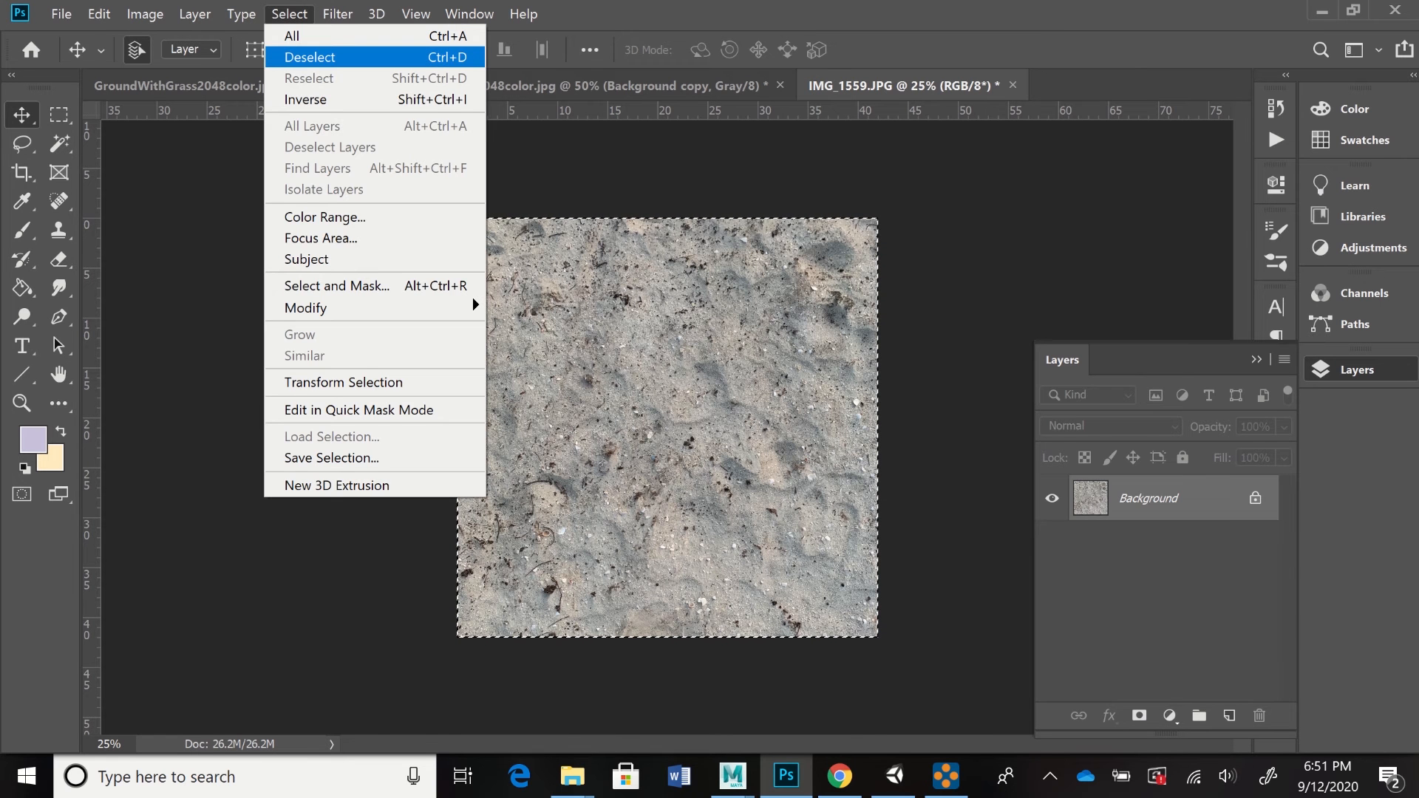
left_click(310, 57)
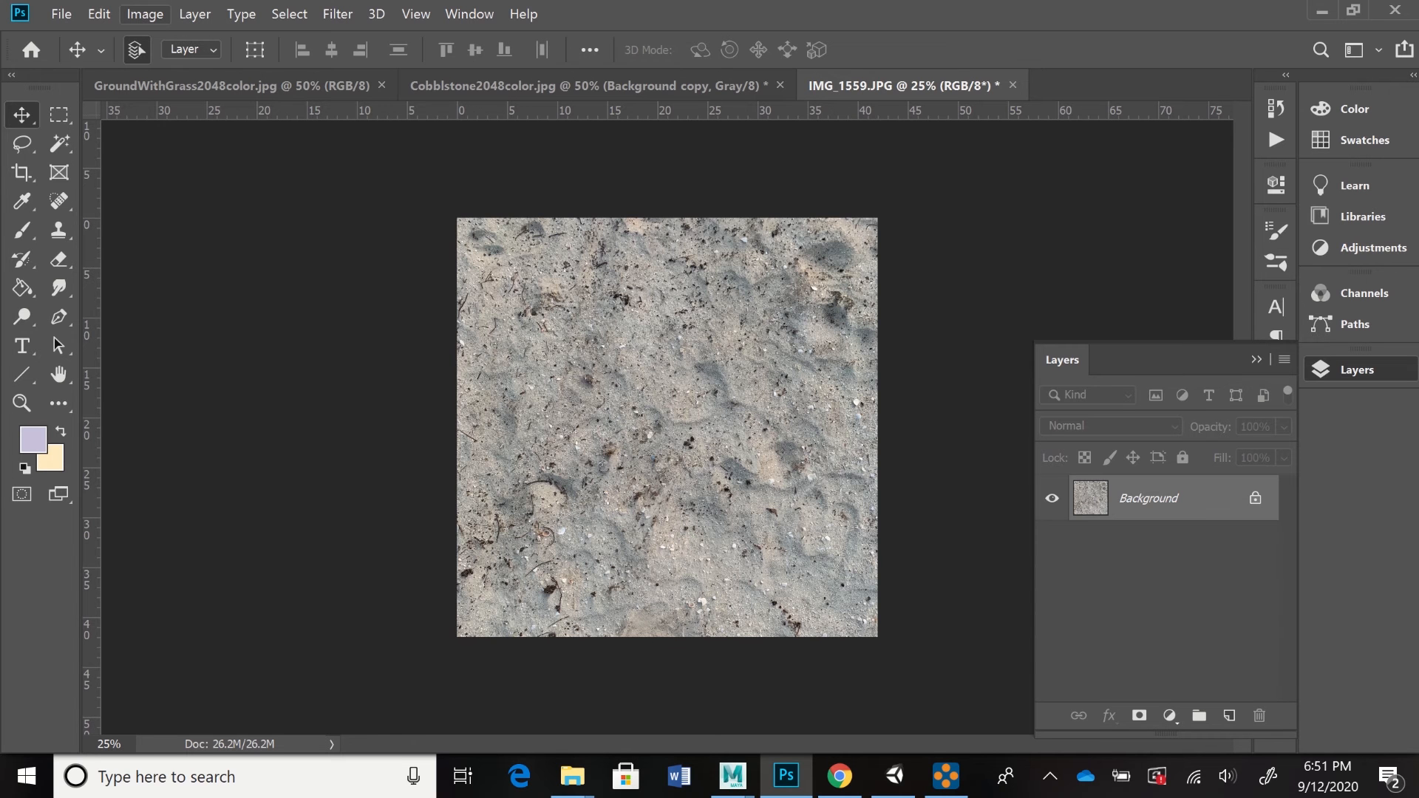
- Resize the sand image to 2048 × 2048 pixels with its width and height linked
left_click(145, 14)
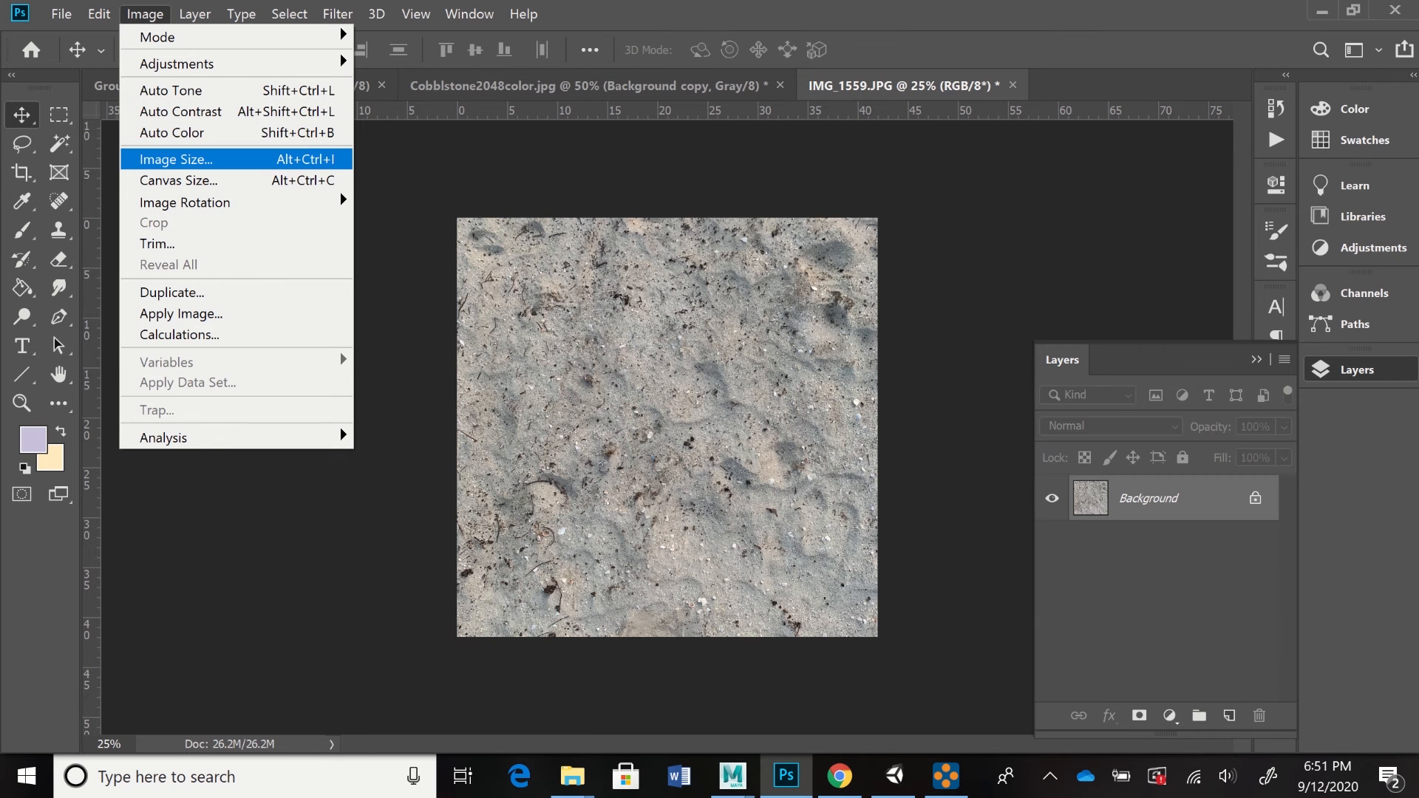
left_click(176, 159)
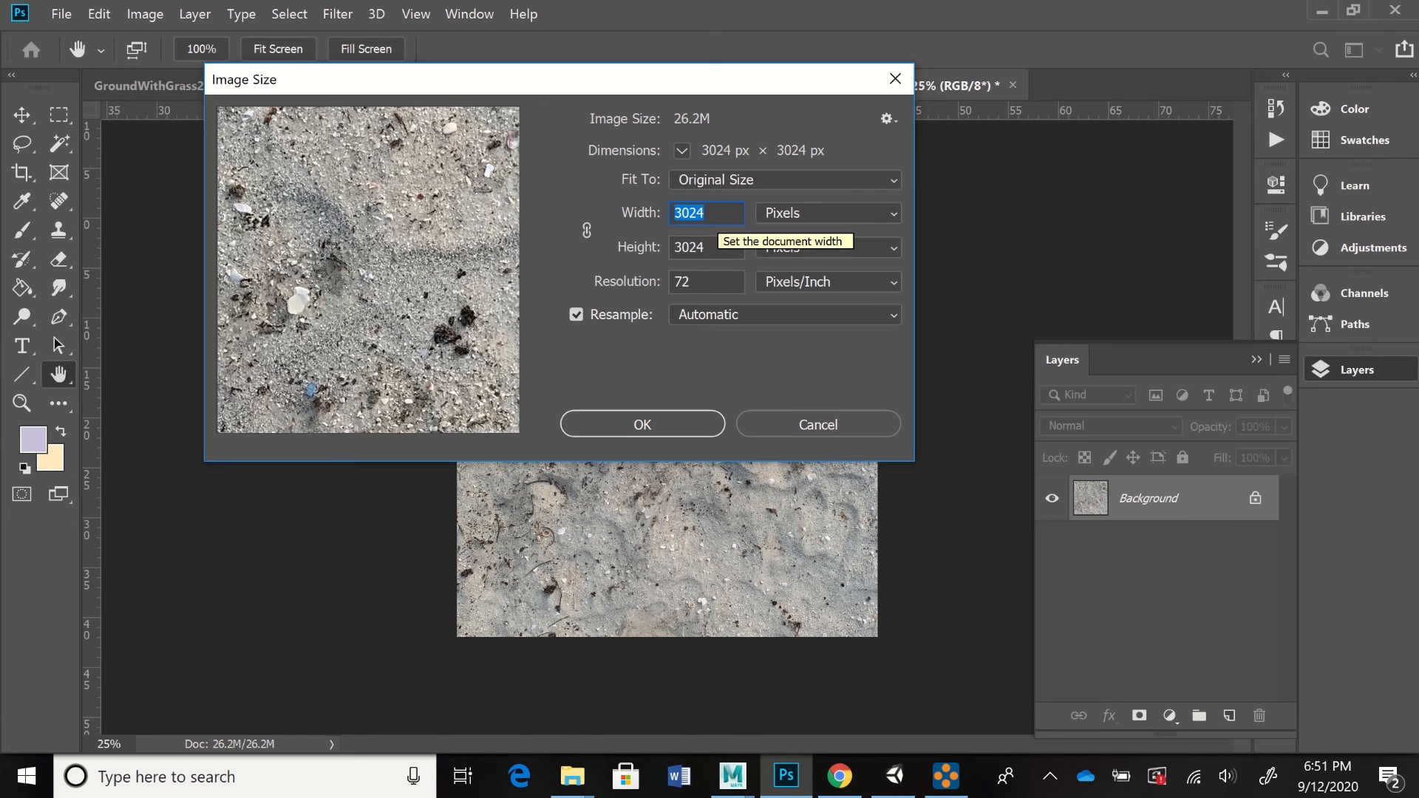
type("2")
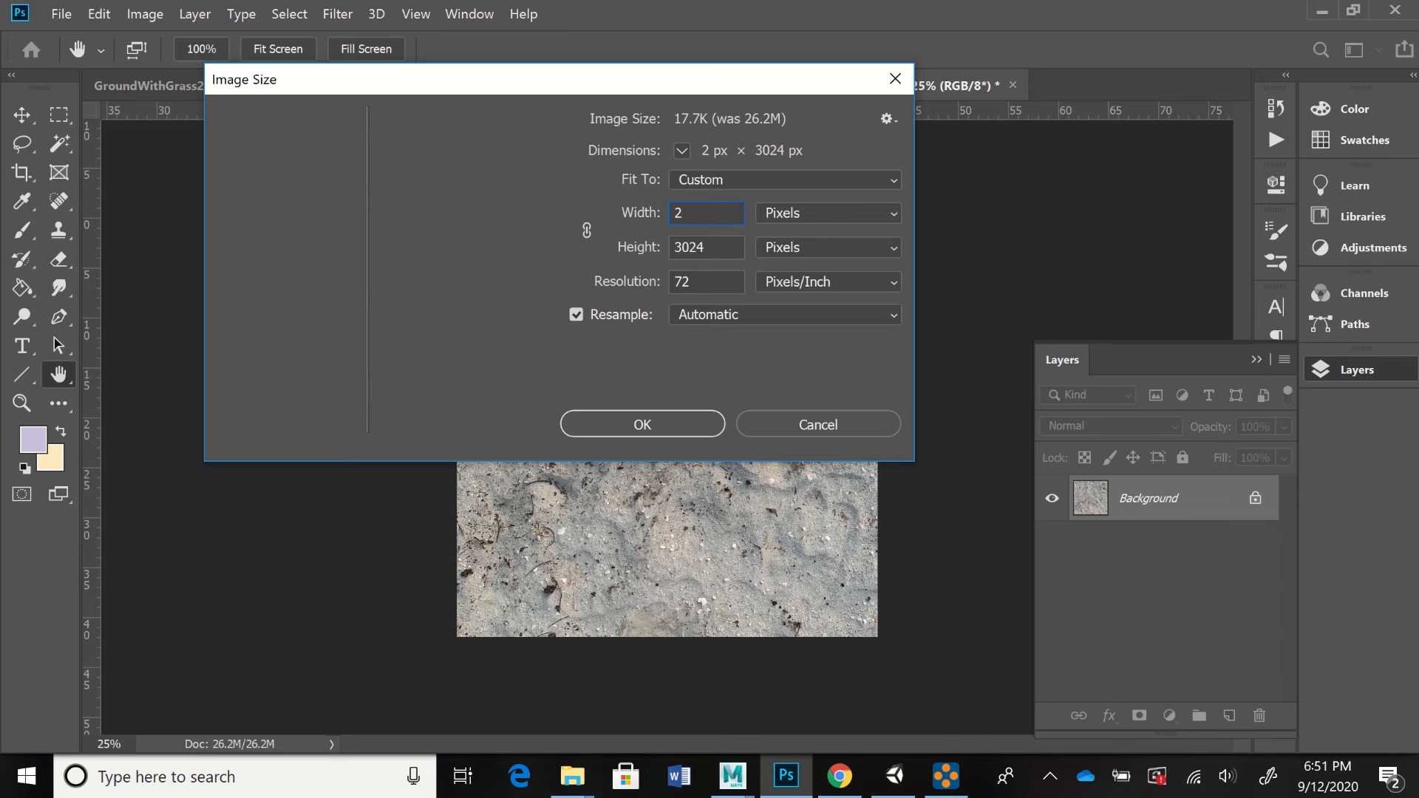
left_click(587, 231)
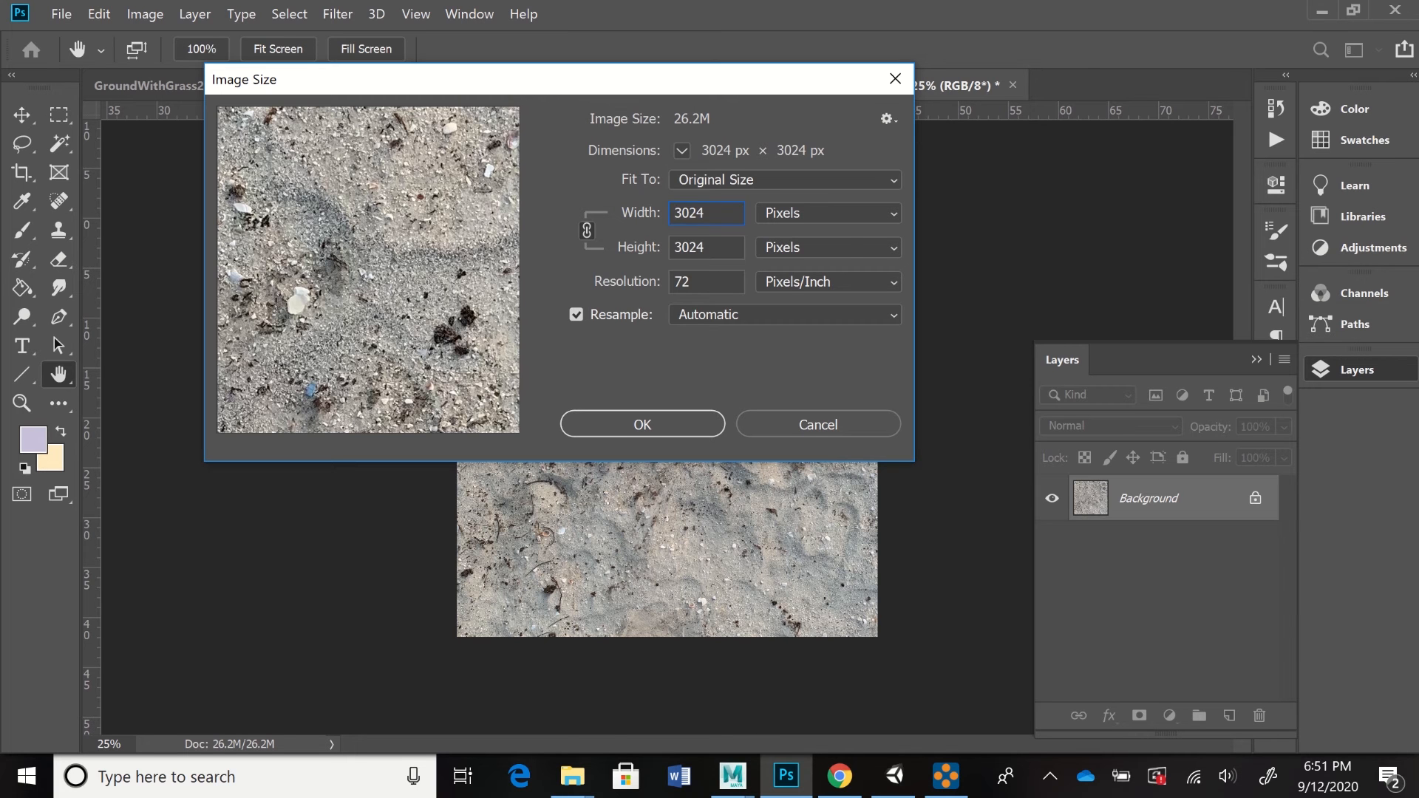
double_click(689, 213)
type("2048")
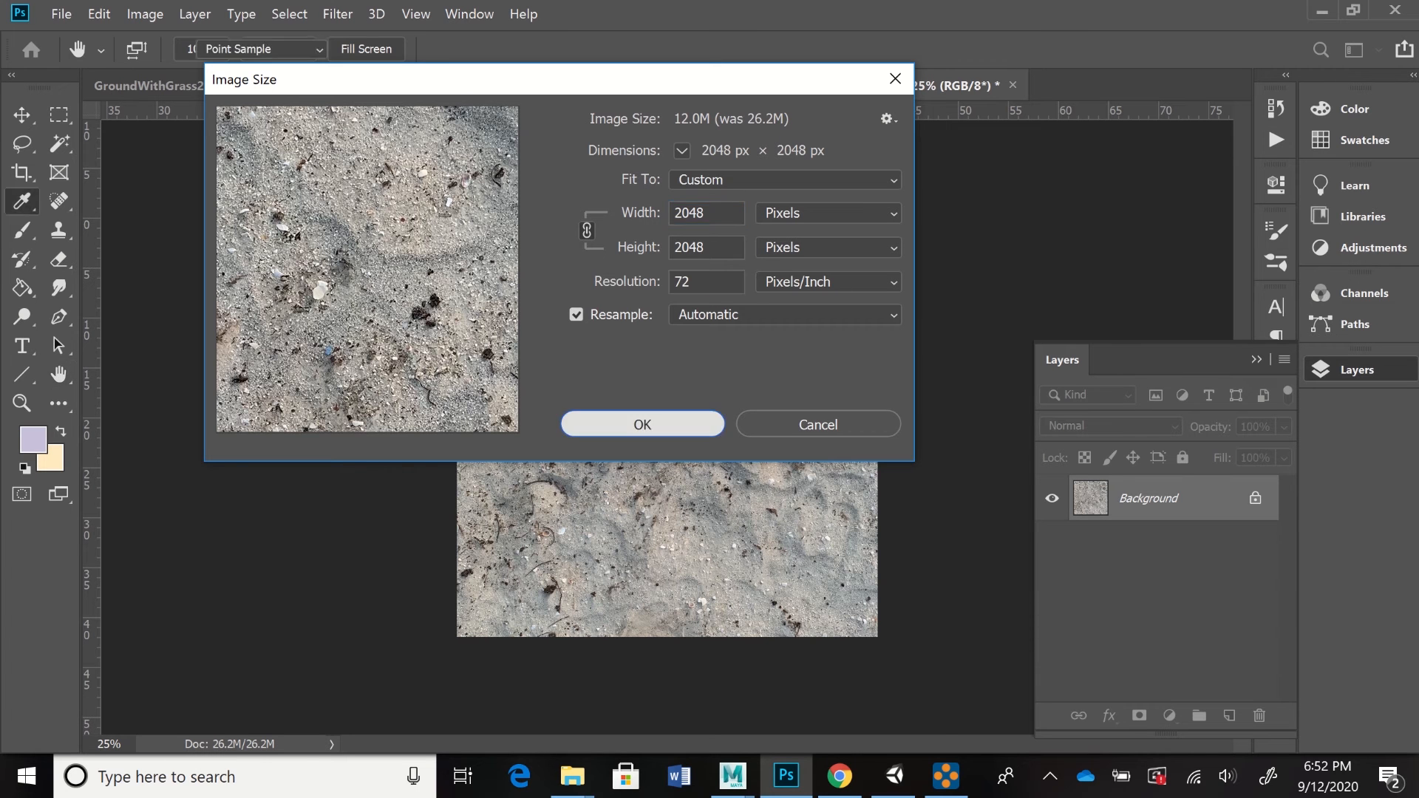
left_click(670, 420)
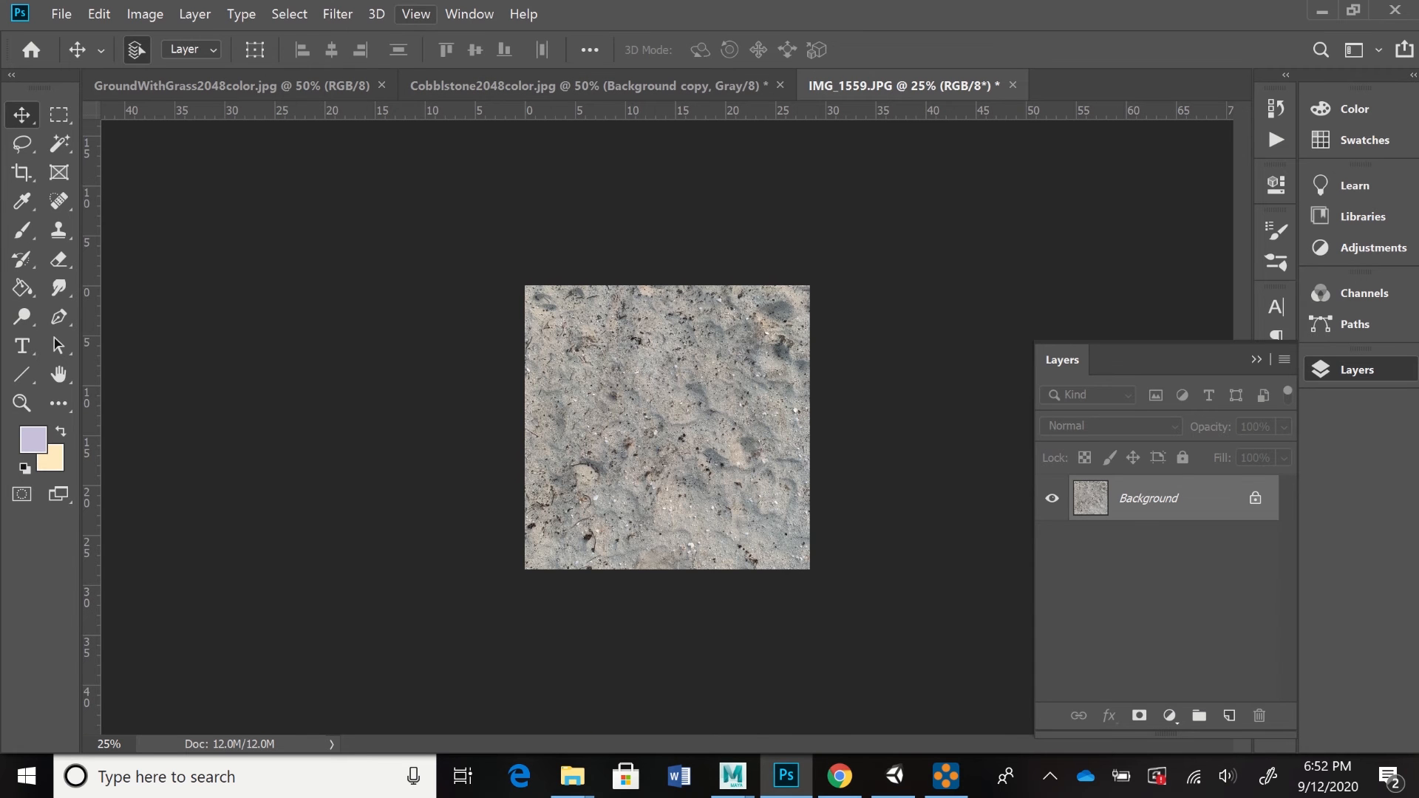
left_click(415, 15)
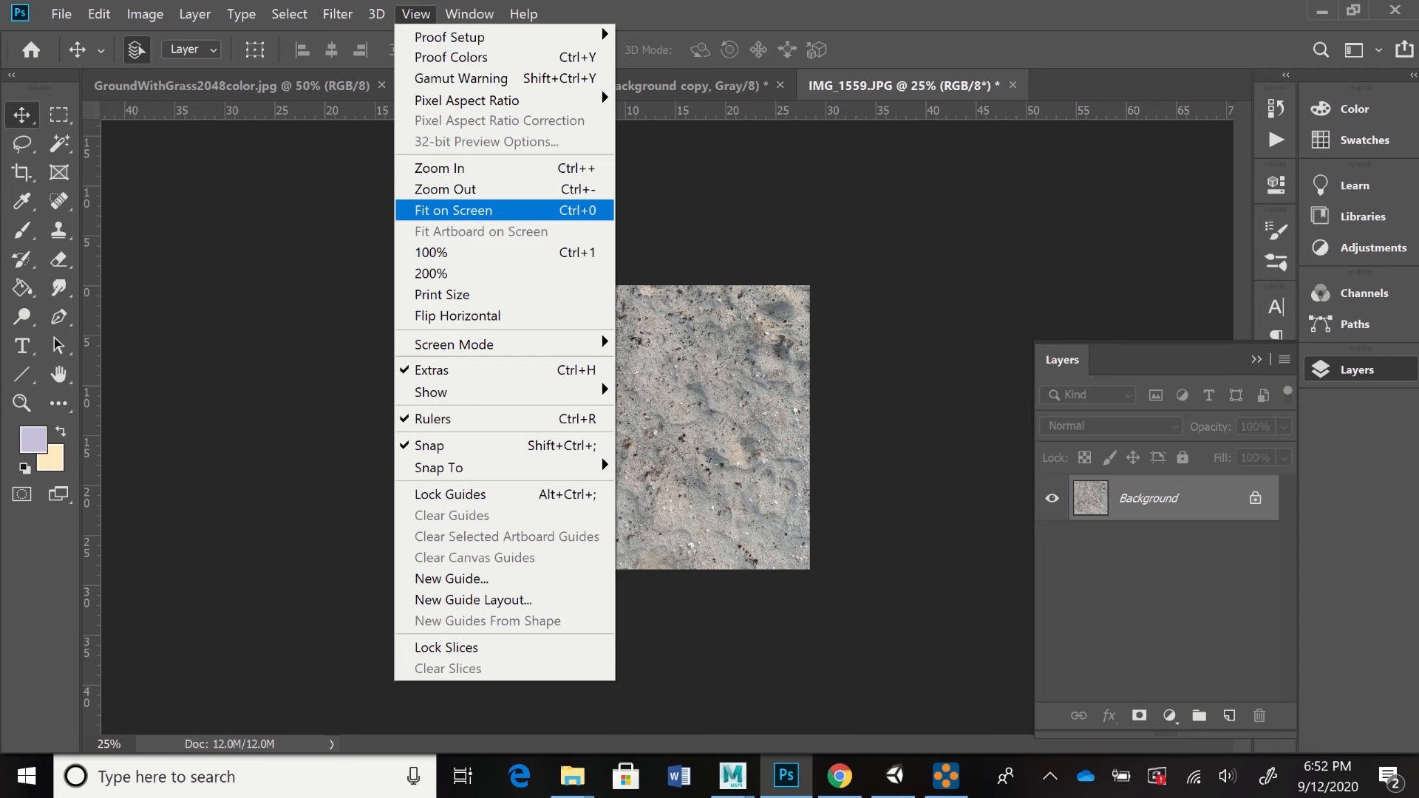
left_click(453, 210)
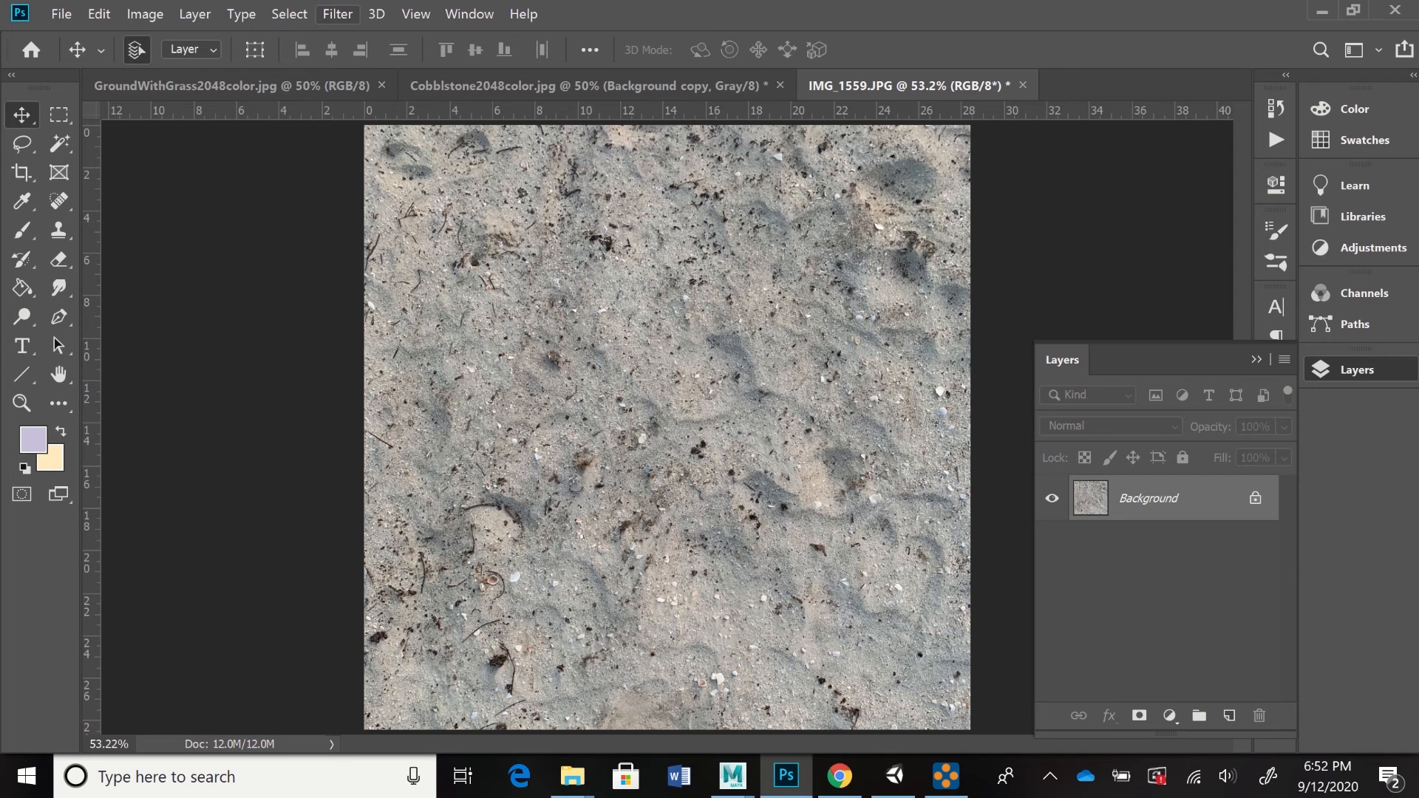
left_click(337, 14)
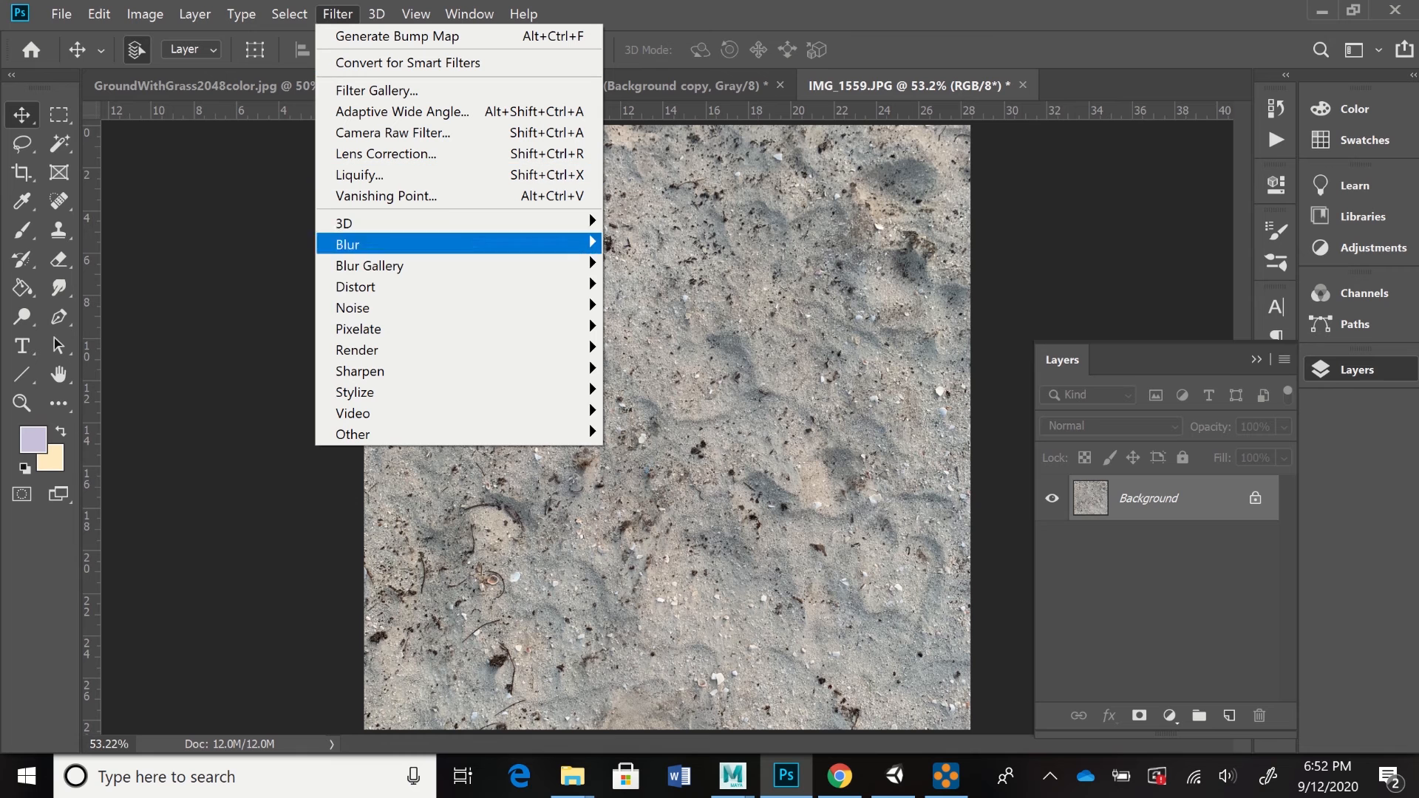
mouse_move(384, 435)
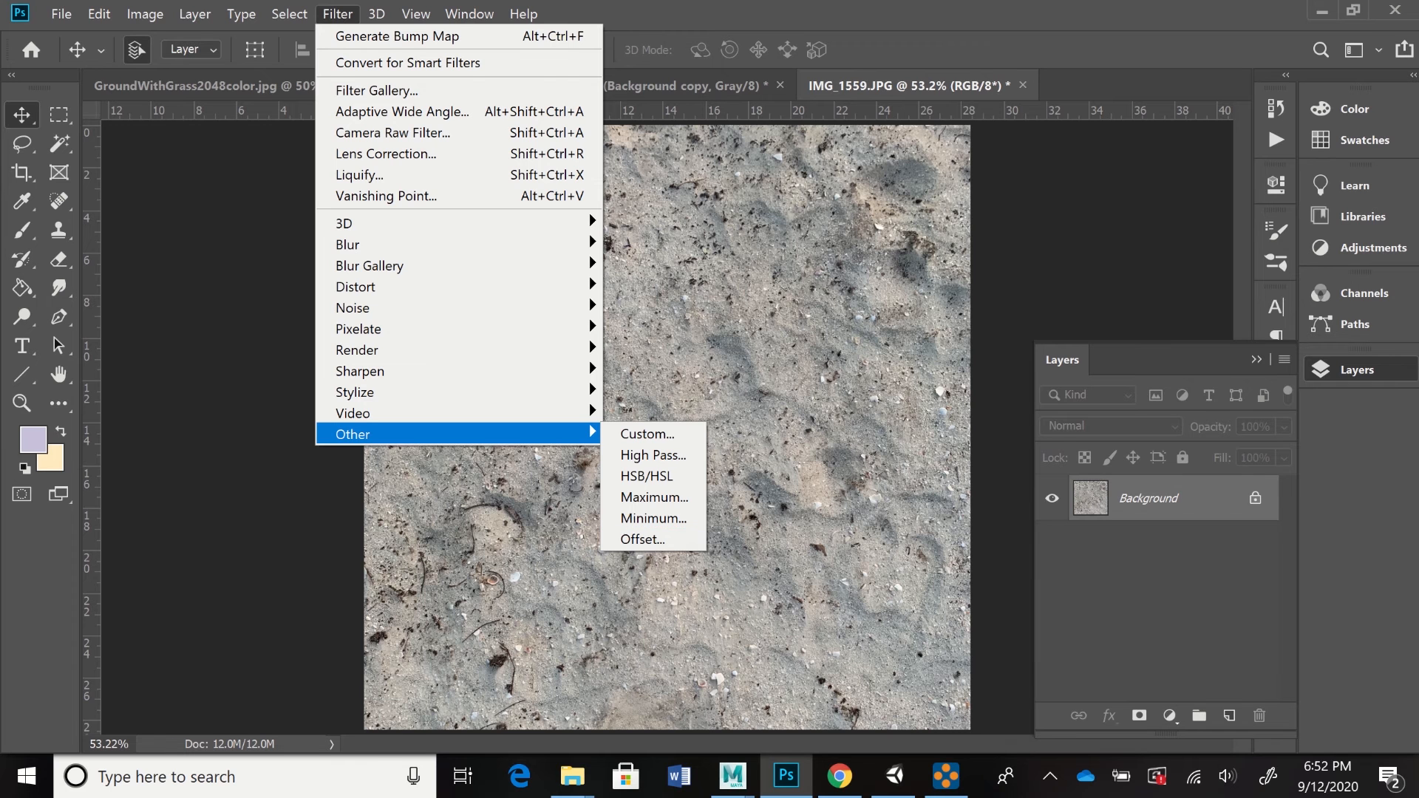
left_click(643, 539)
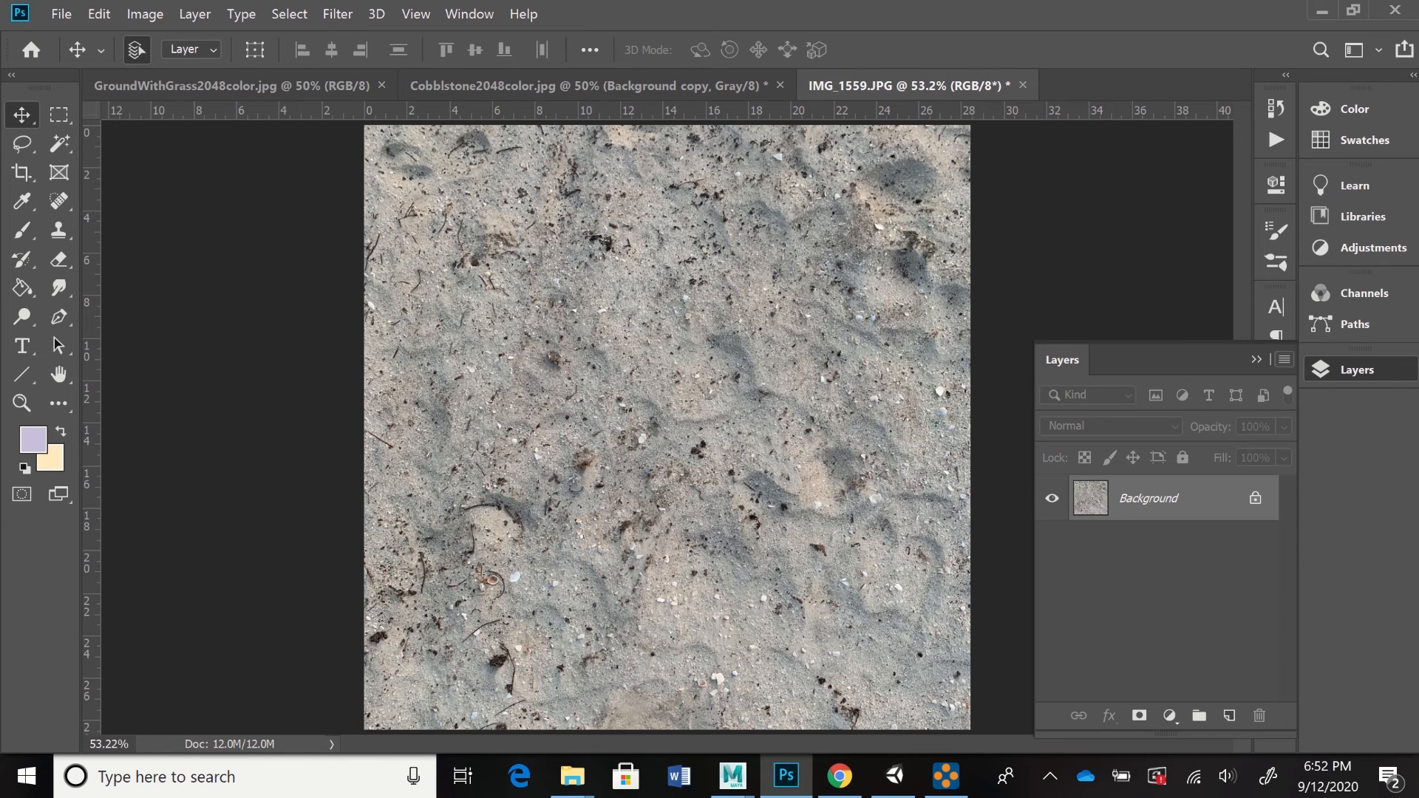
- Duplicate the Background layer of the sand image, keeping the default layer name
left_click(1285, 359)
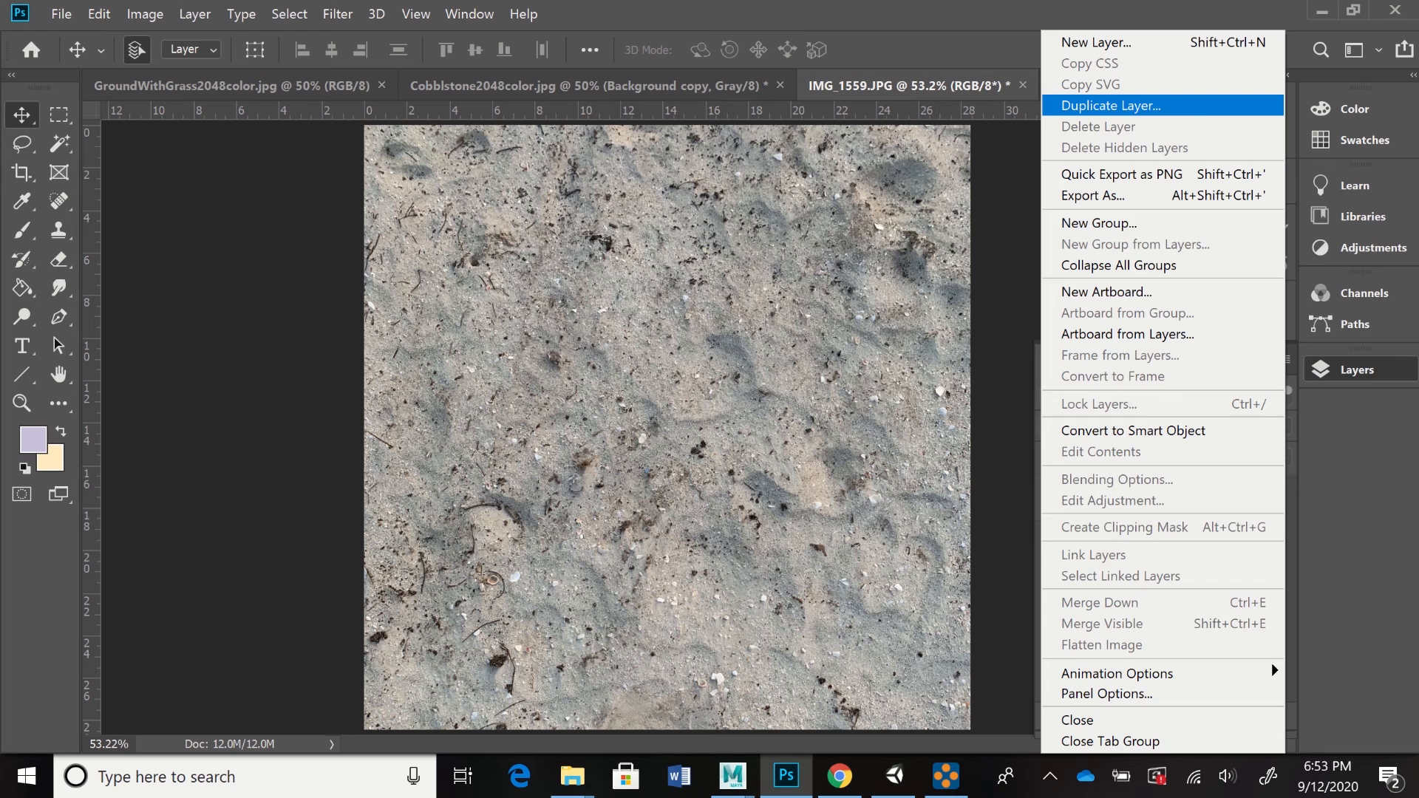
left_click(1111, 106)
key("Return")
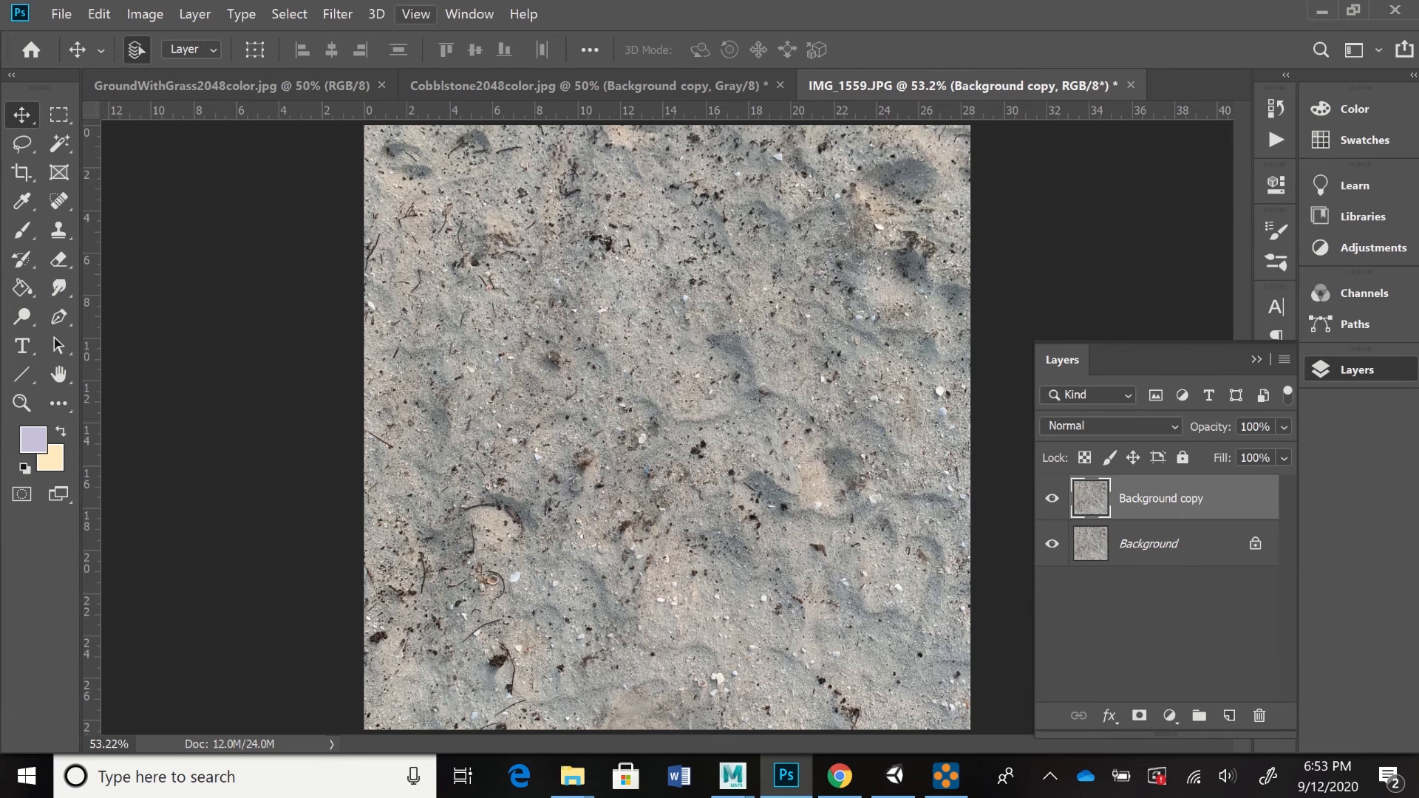
- Apply the Offset filter to the duplicated layer with 1024 pixels horizontally and 1024 pixels vertically, using Wrap Around
left_click(338, 14)
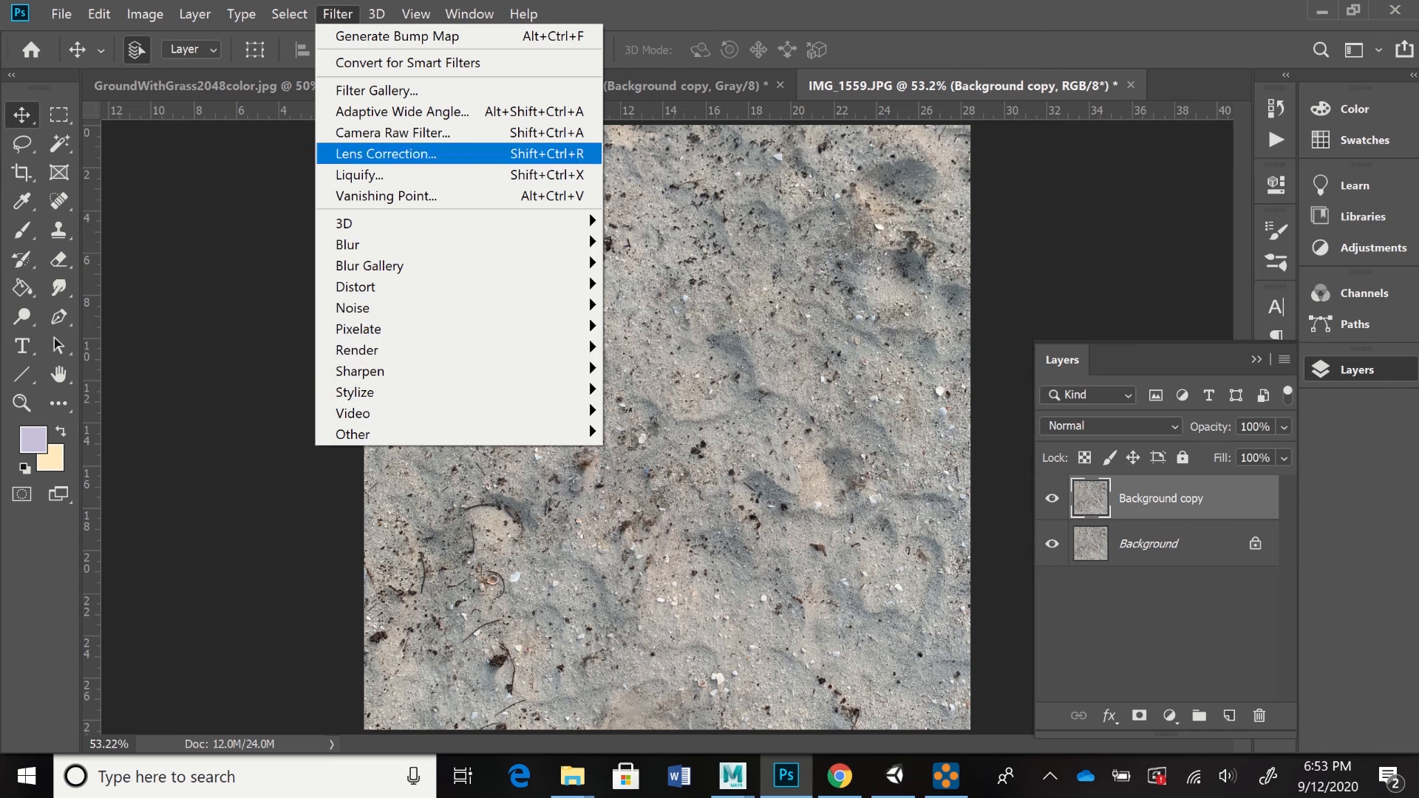
mouse_move(459, 434)
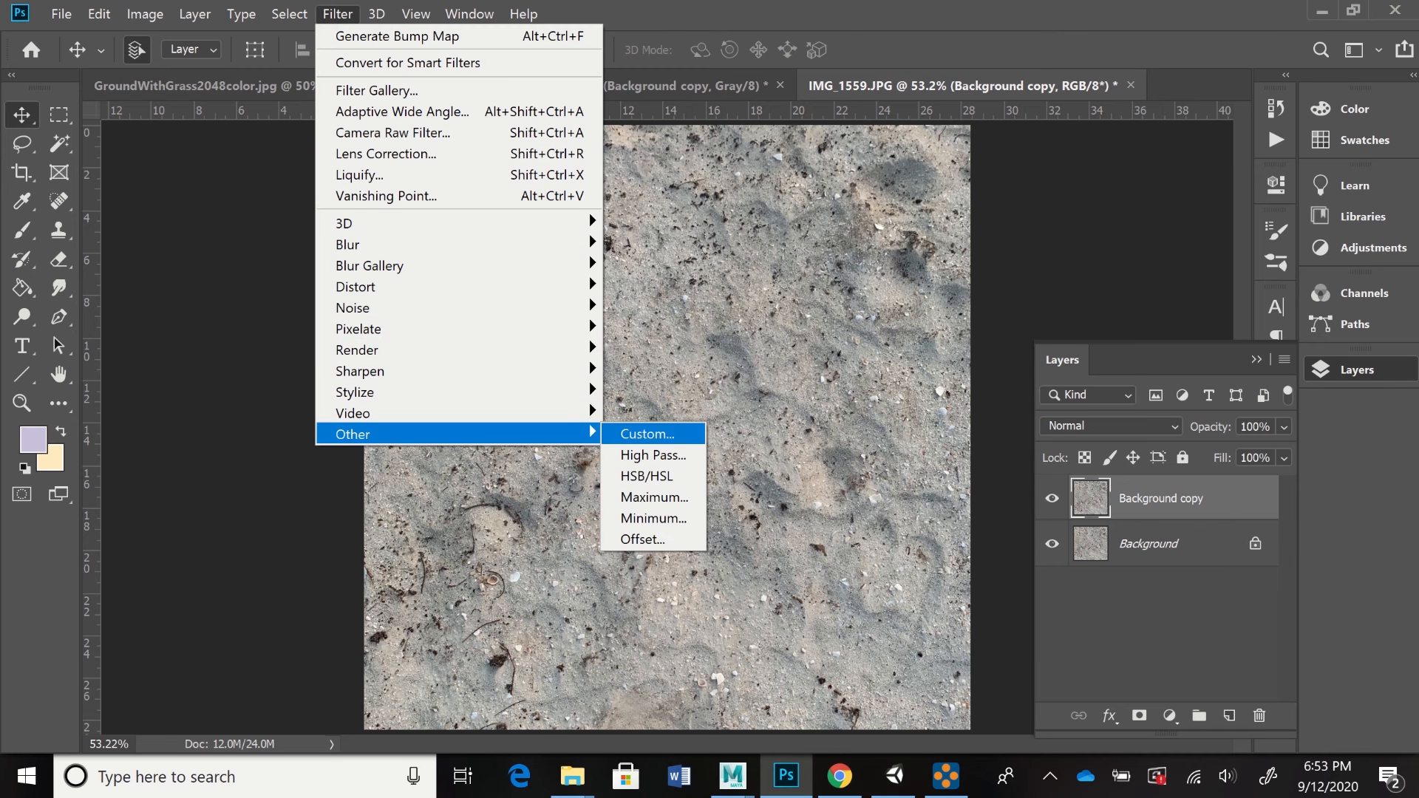
left_click(651, 538)
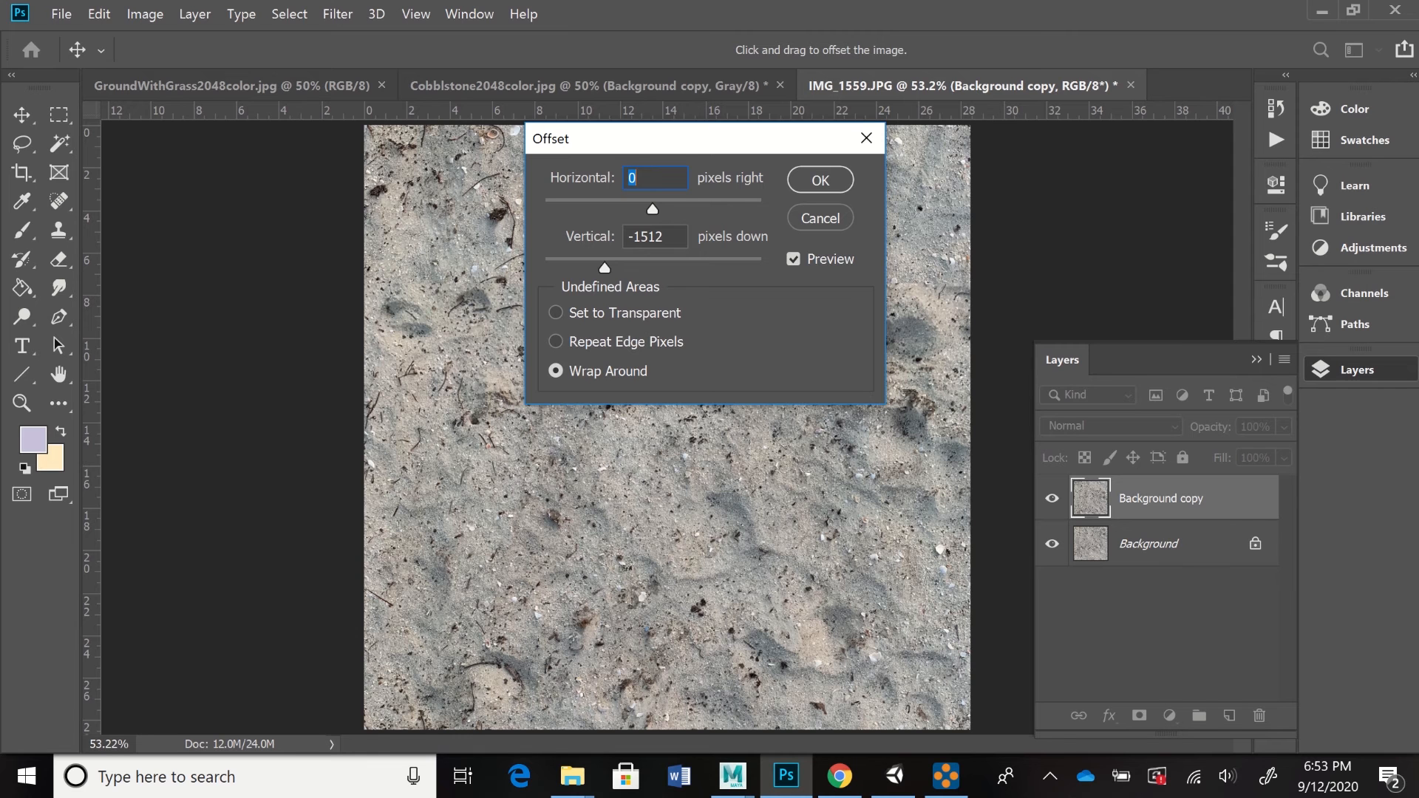
key("Tab")
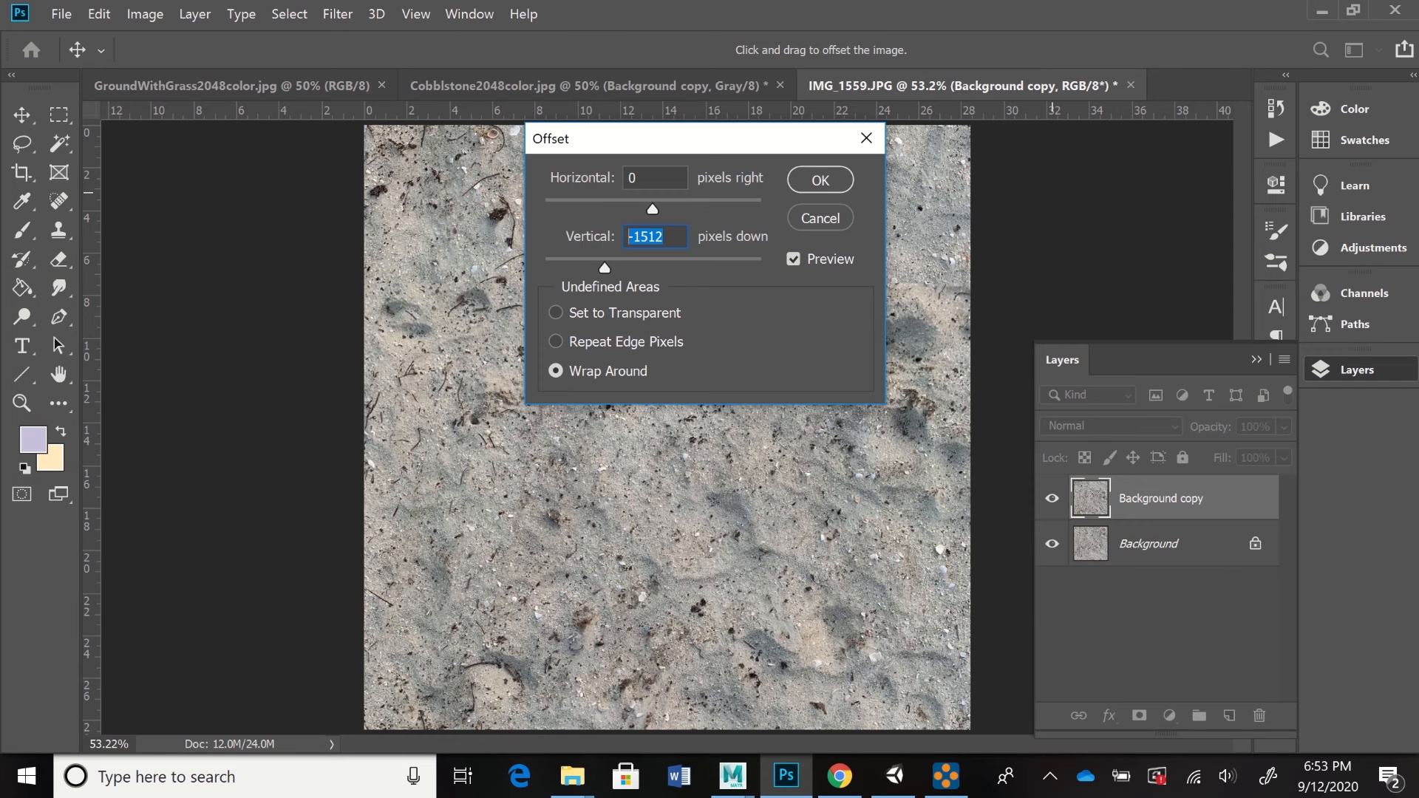
type("1024")
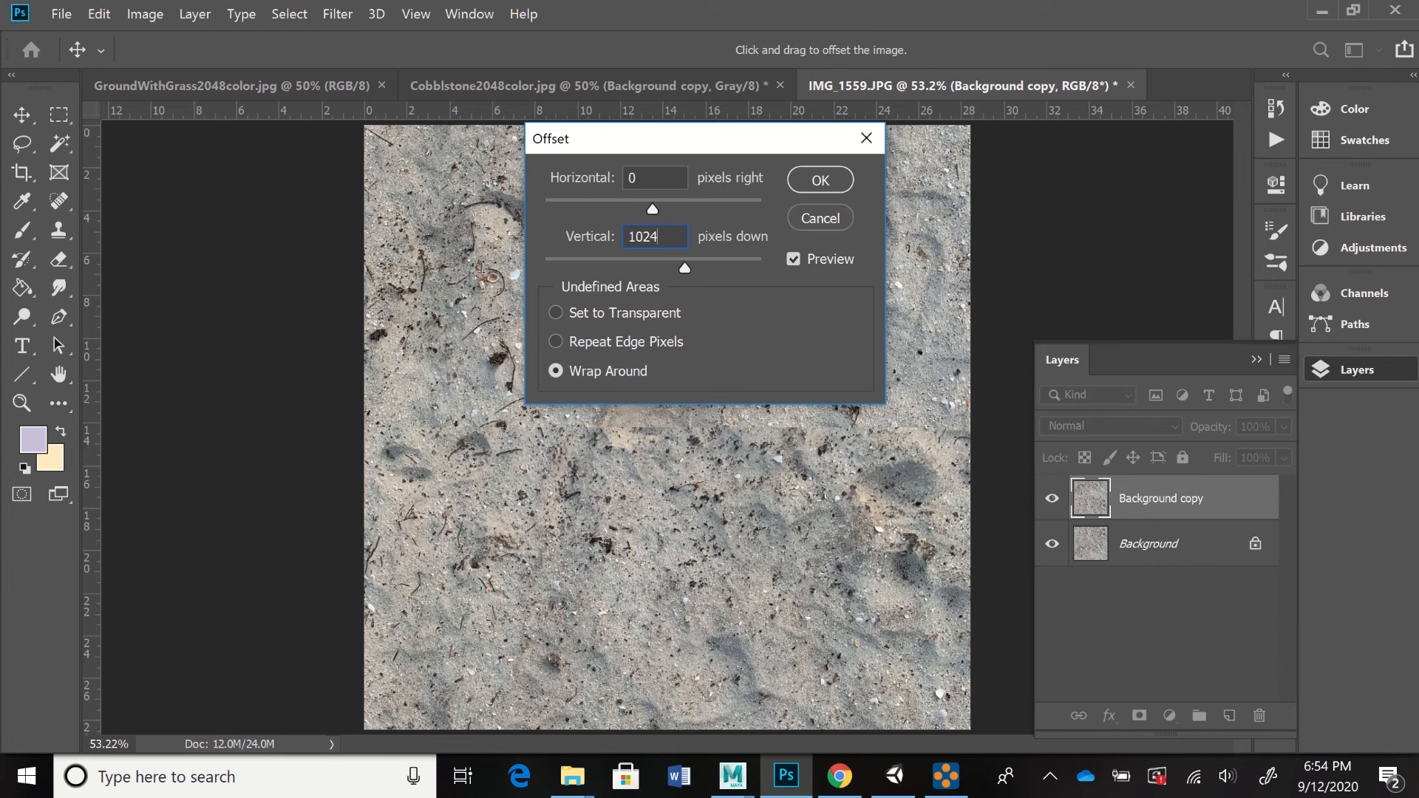
key("Tab")
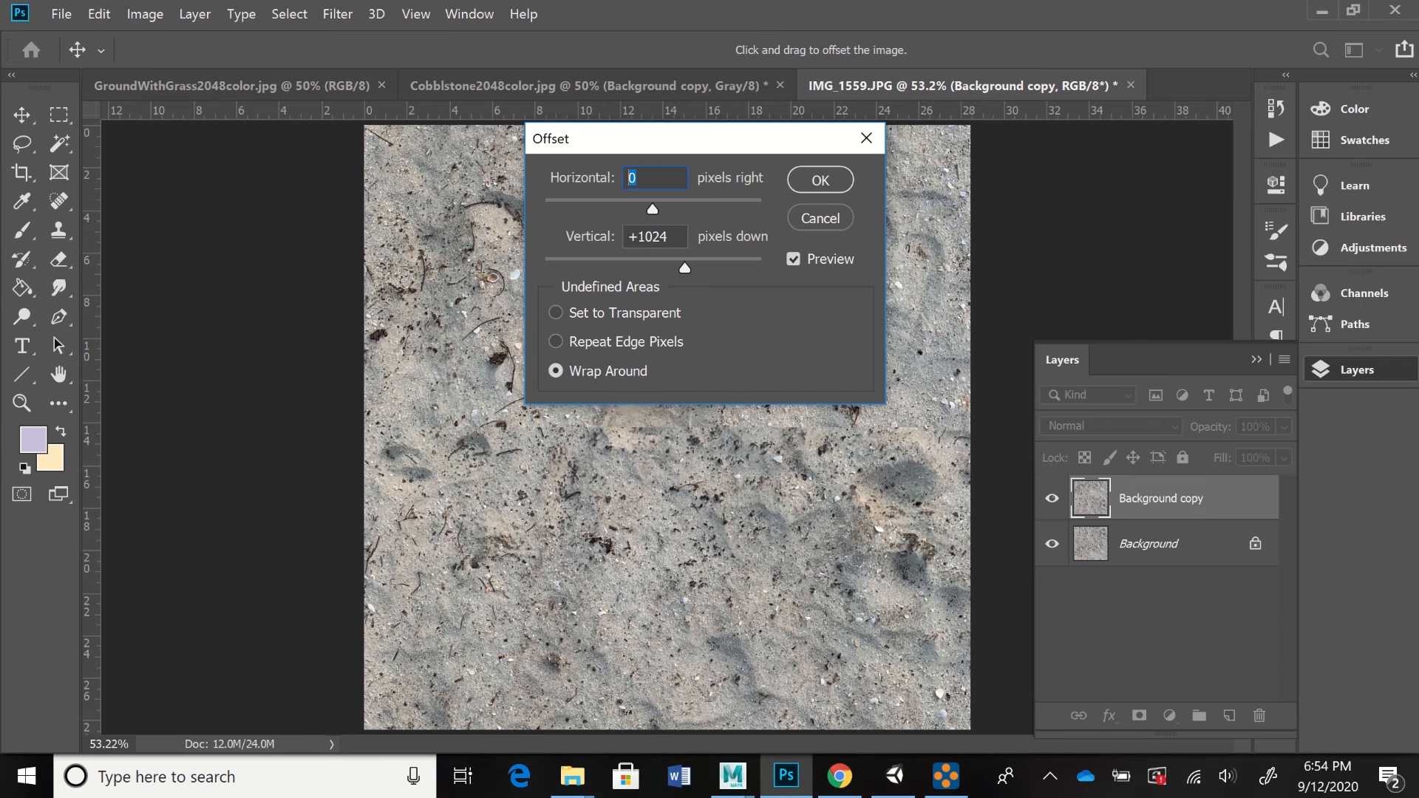
type("1024")
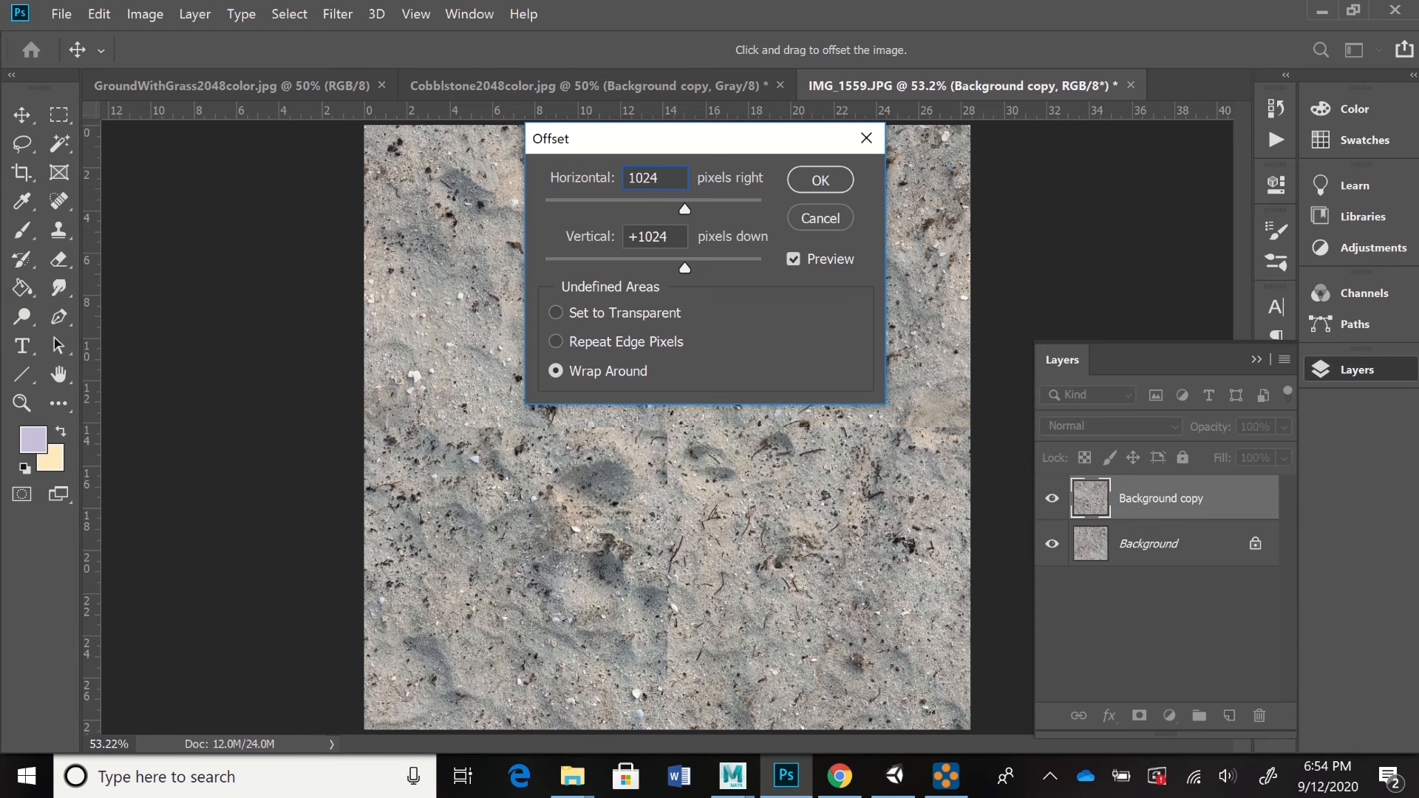
key("Return")
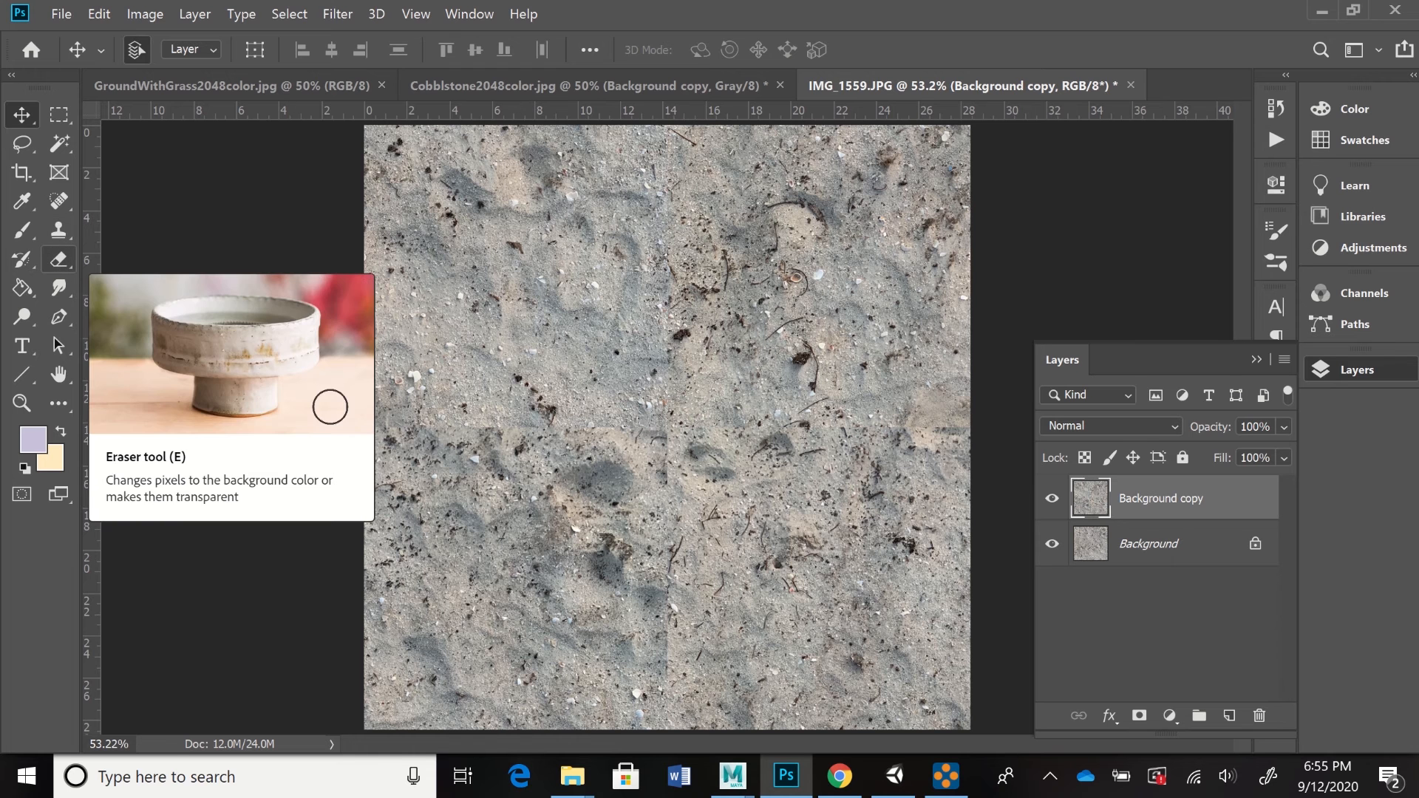
- Switch to the Clone Stamp tool and set its soft round brush size to 136 px
left_click(58, 230)
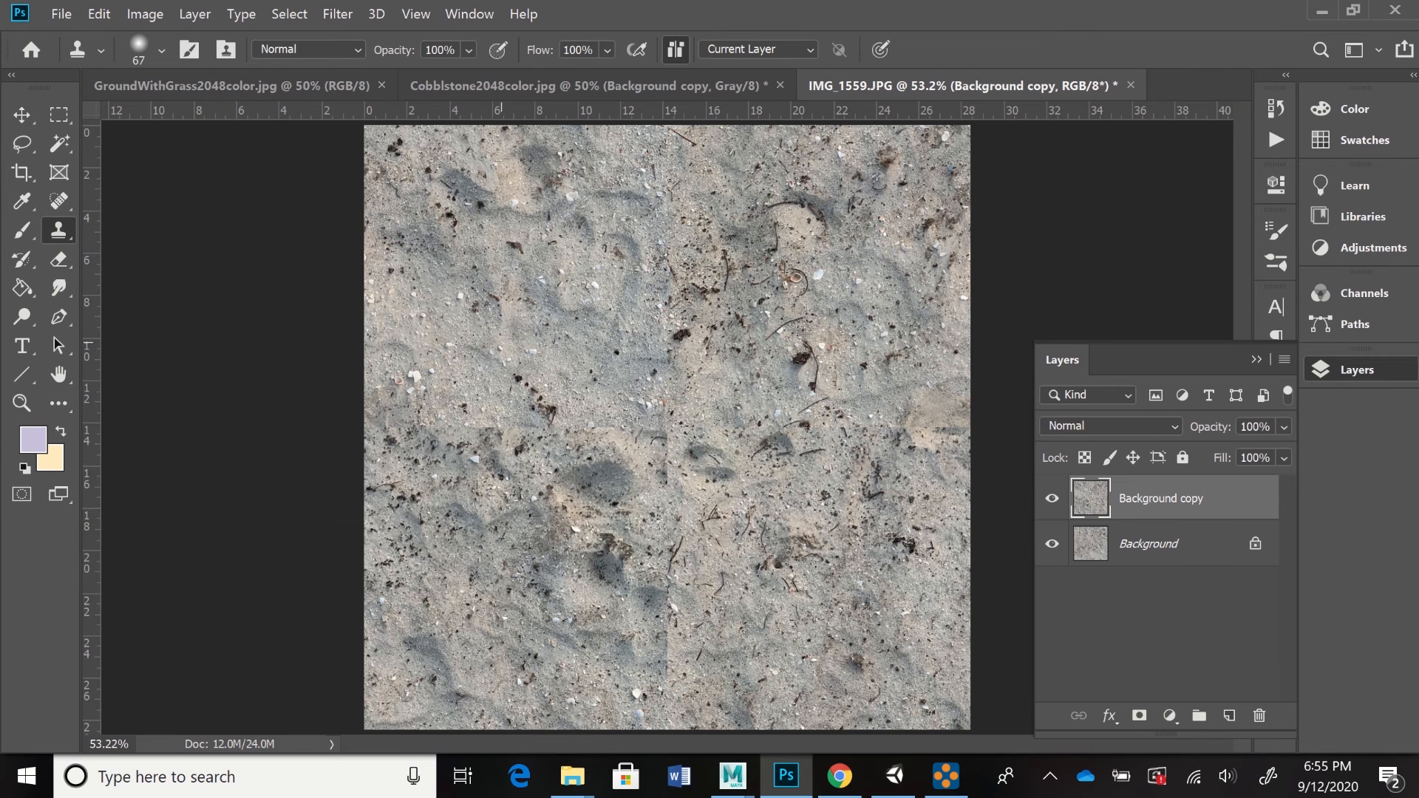
left_click(161, 49)
key("shift+Up")
key("shift+Up")
key("shift+Up")
key("shift+Up")
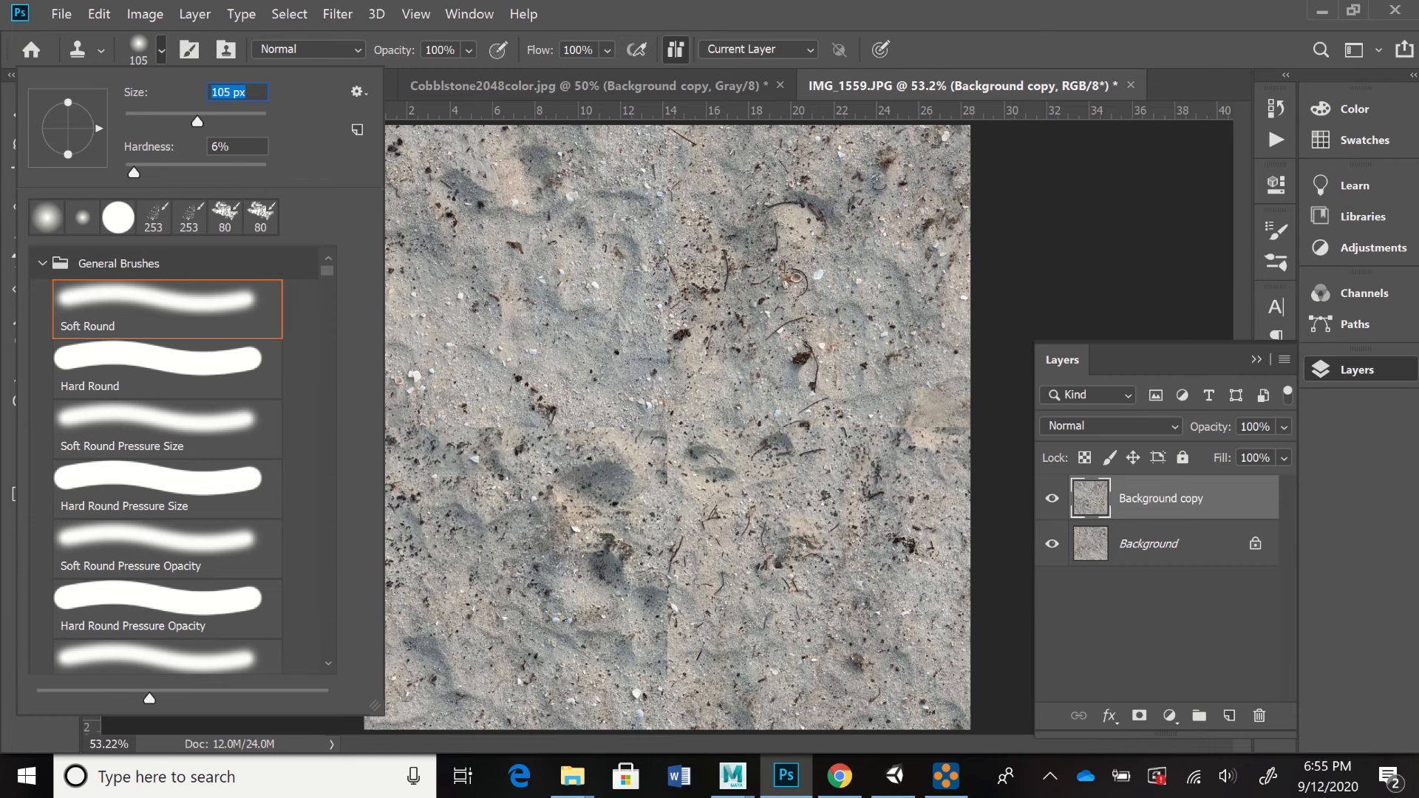
key("shift+Up")
key("shift+Up")
key("Up")
key("Up")
key("Up")
key("Up")
key("Up")
key("Up")
key("Up")
key("Up")
key("Up")
key("Up")
key("Up")
key("Up")
key("Up")
key("Up")
key("Up")
key("Up")
key("Return")
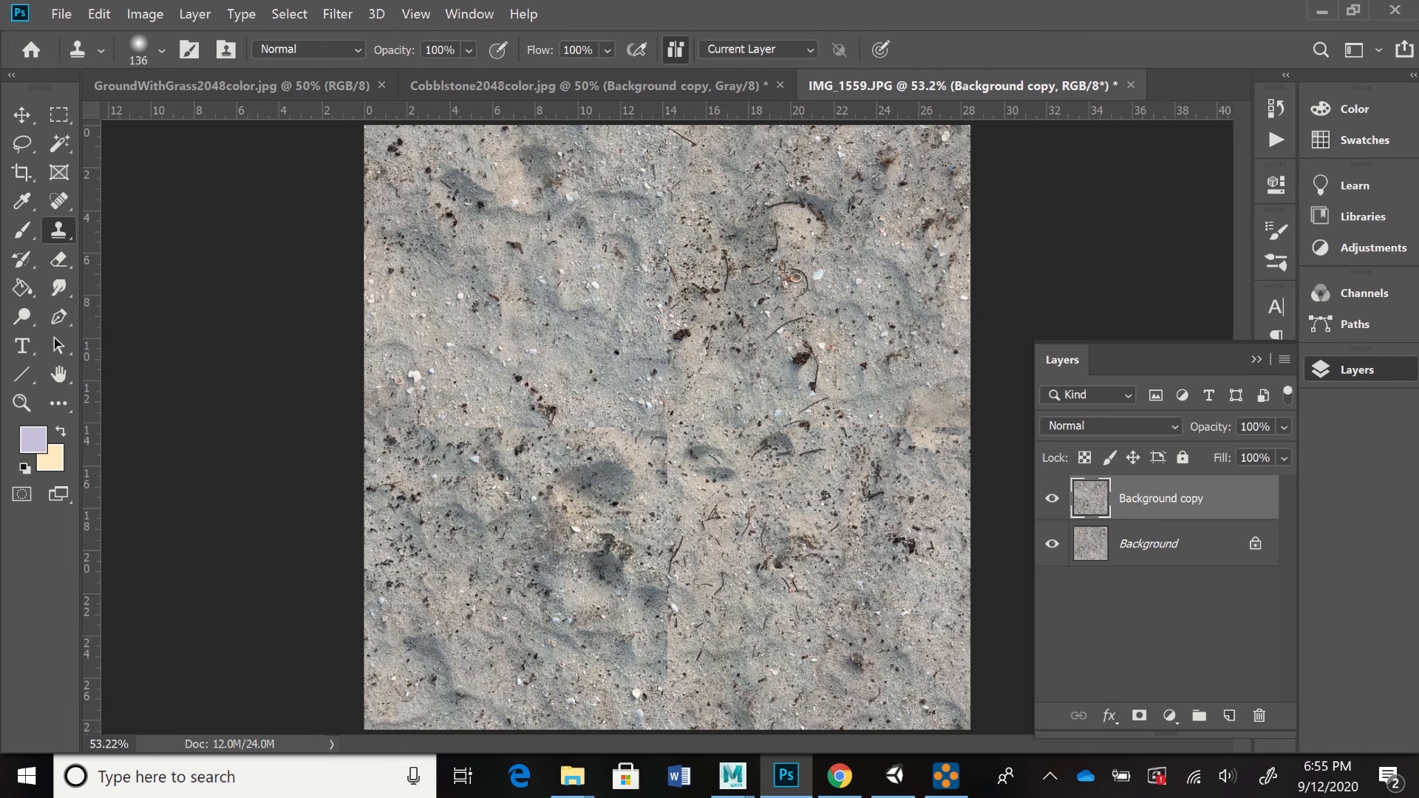
- Lower the Clone Stamp's opacity and flow to 60% each
left_click(469, 50)
left_click_drag(526, 76, 485, 75)
left_click(607, 50)
left_click_drag(669, 75, 623, 75)
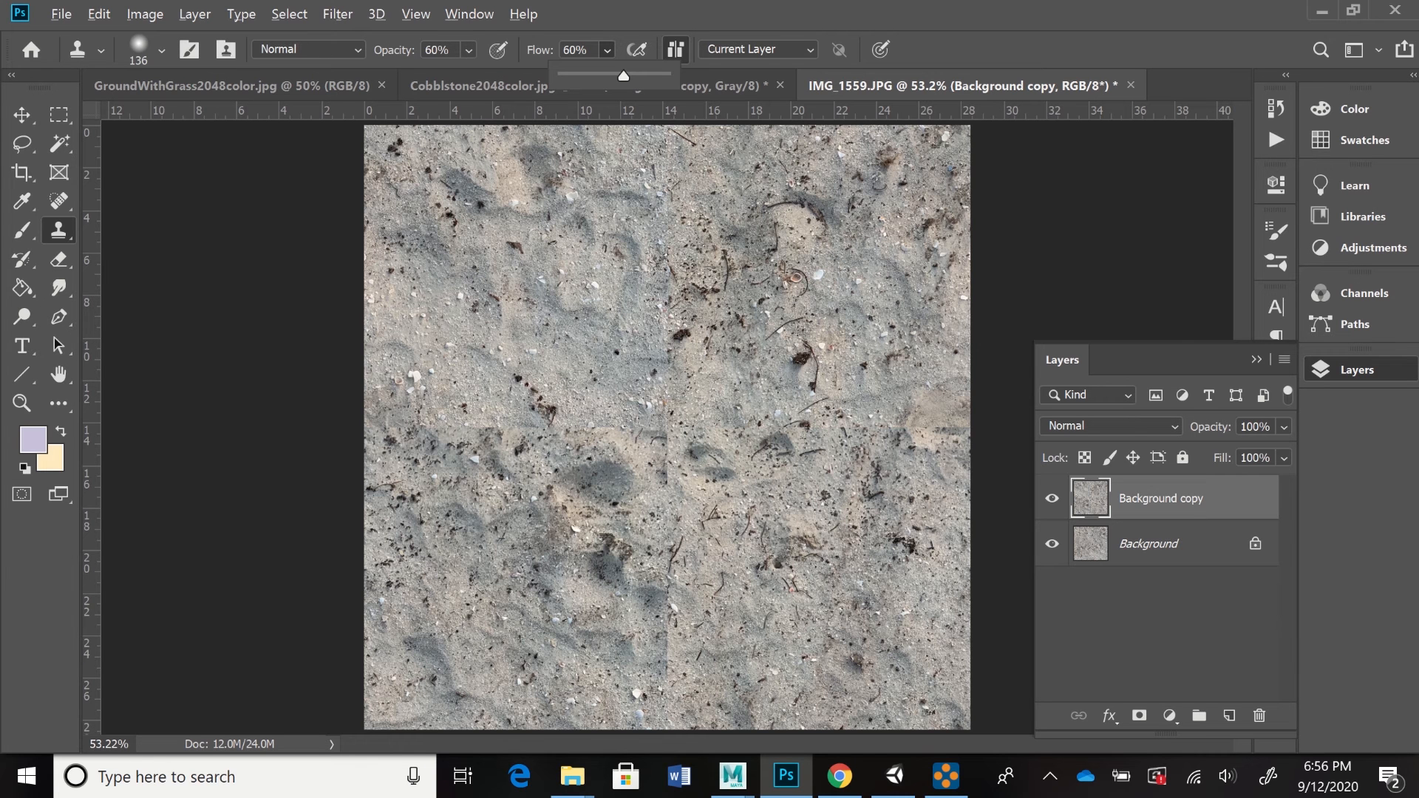
- Sample clean sand and clone it over the horizontal and vertical seams crossing the middle of the image
left_click(486, 406, "alt")
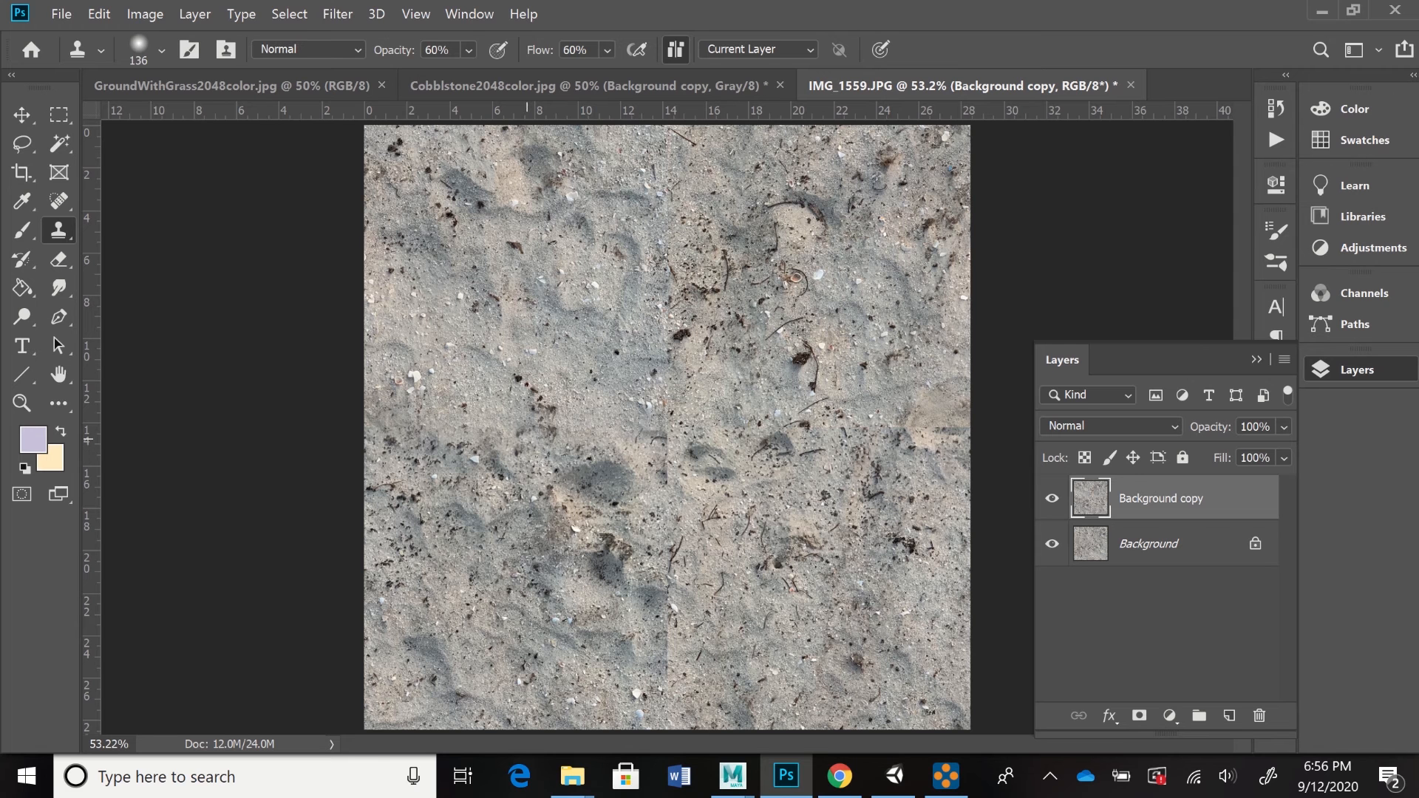
mouse_move(526, 432)
left_mouse_down()
mouse_move(631, 433)
mouse_move(413, 427)
left_mouse_up()
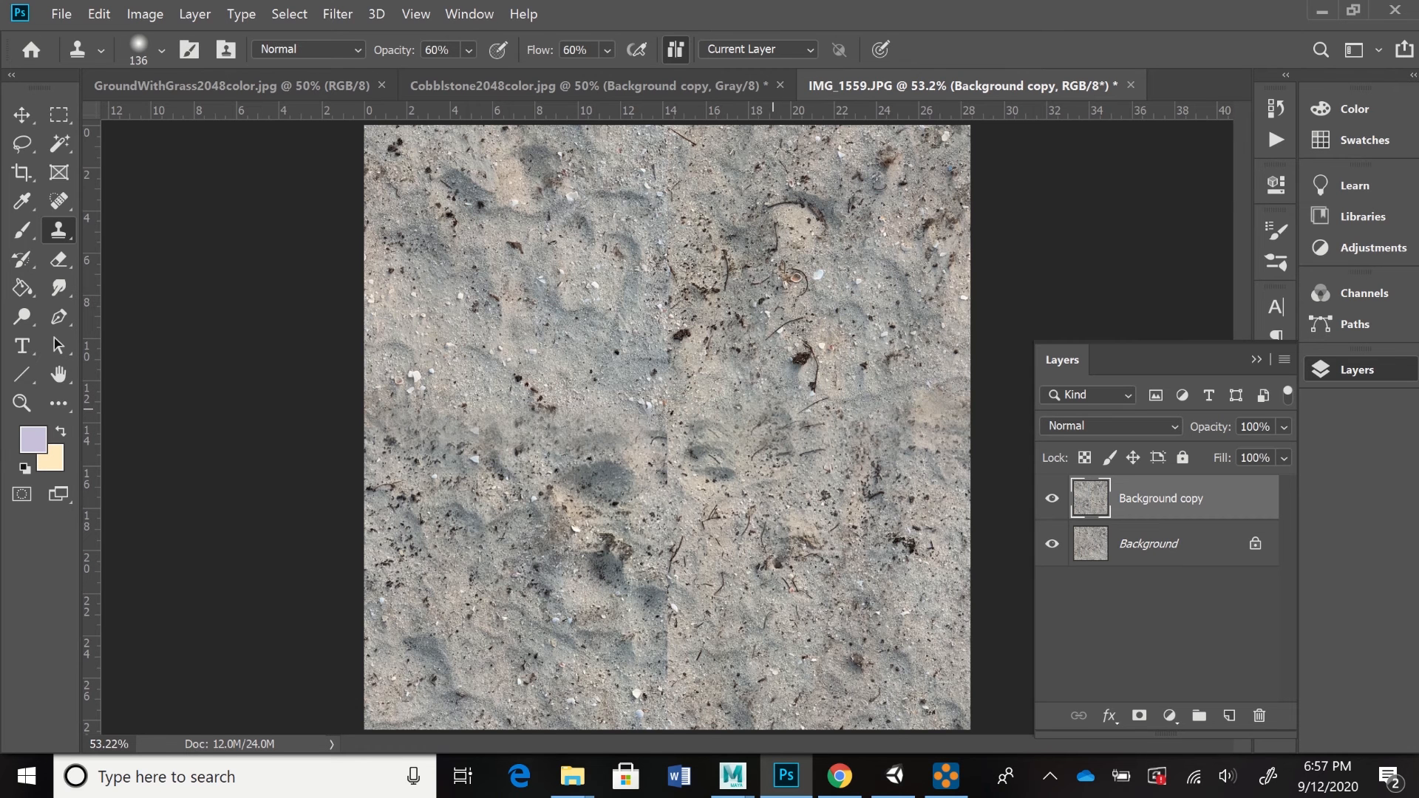
left_click_drag(890, 430, 935, 429)
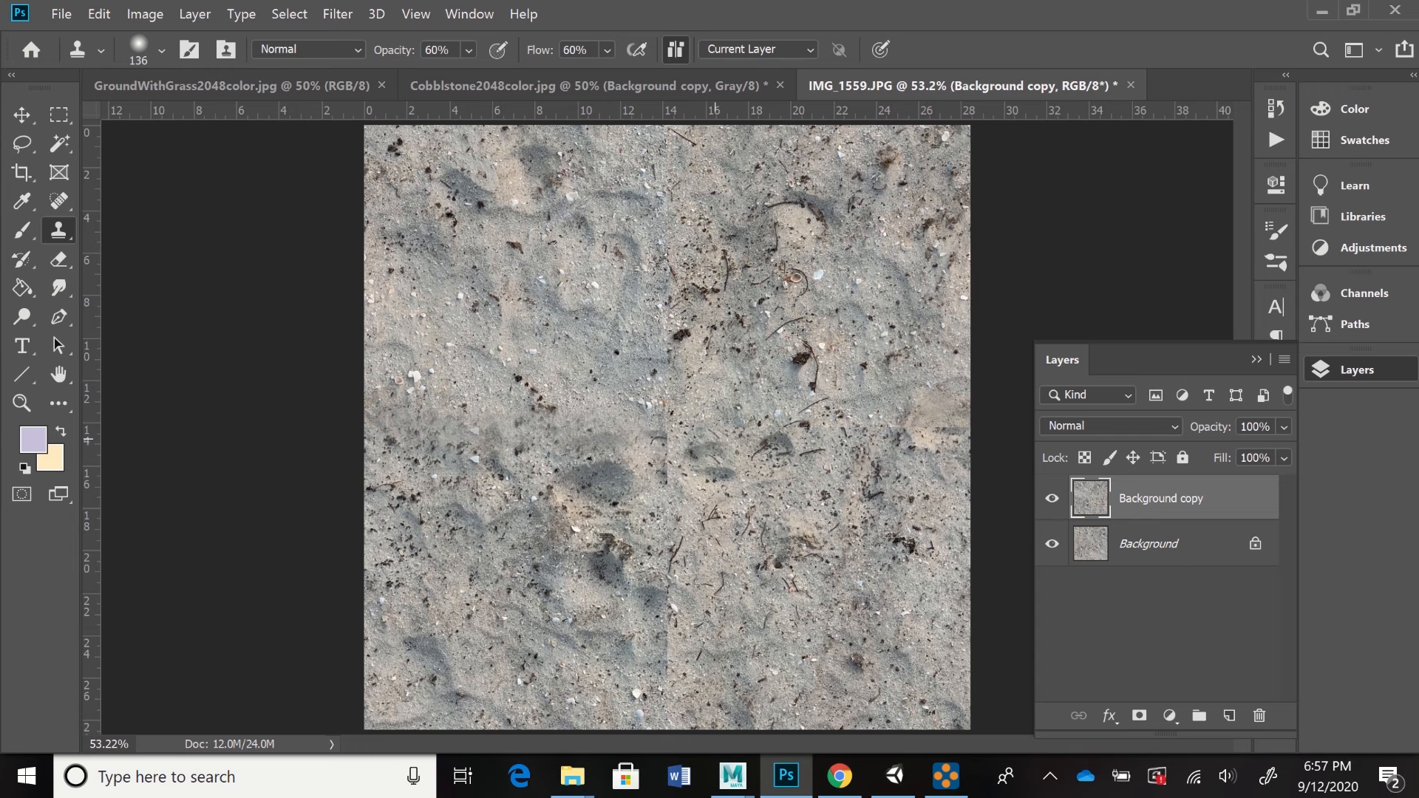
left_click_drag(715, 428, 948, 425)
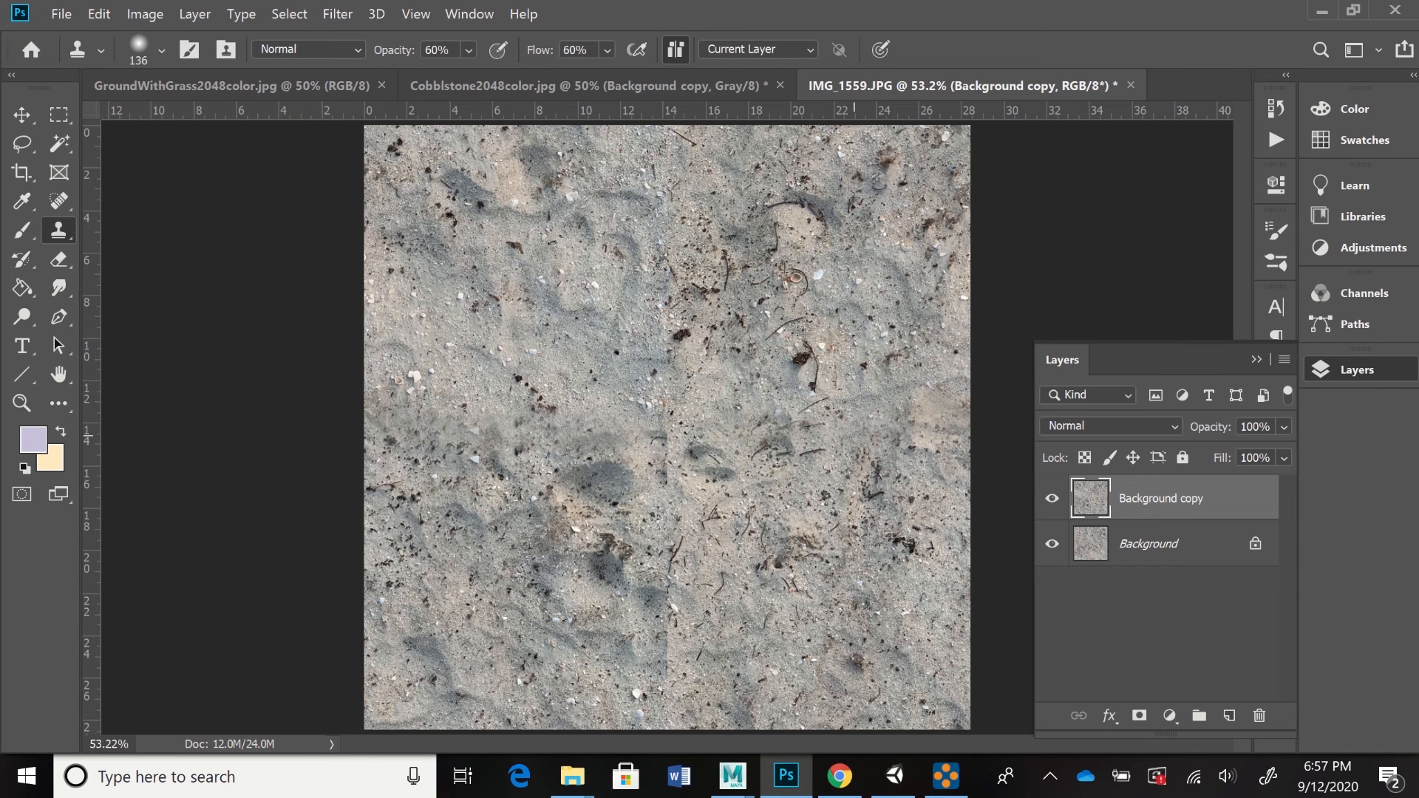
left_click_drag(900, 442, 752, 443)
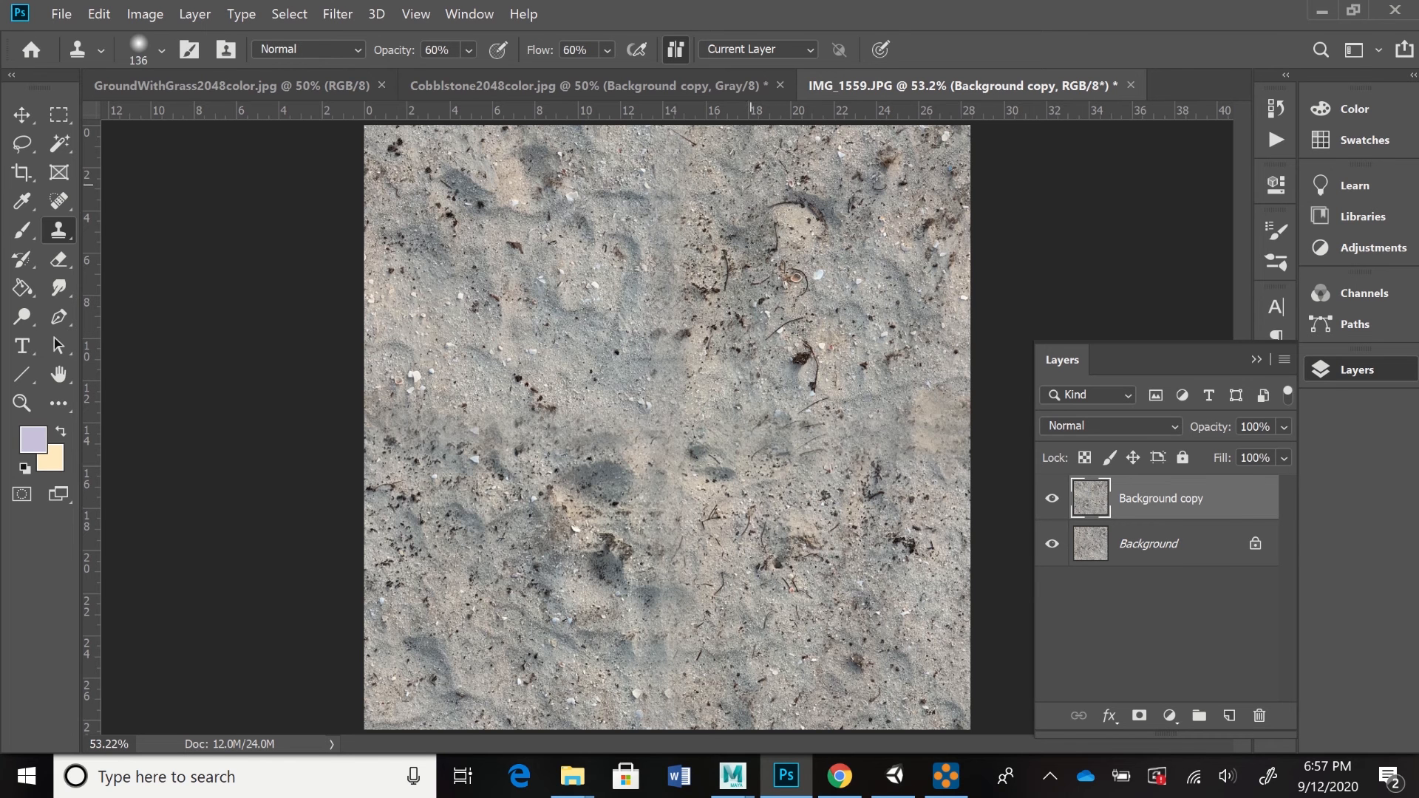
- Raise the Clone Stamp's flow and opacity to 100% each
left_click(606, 50)
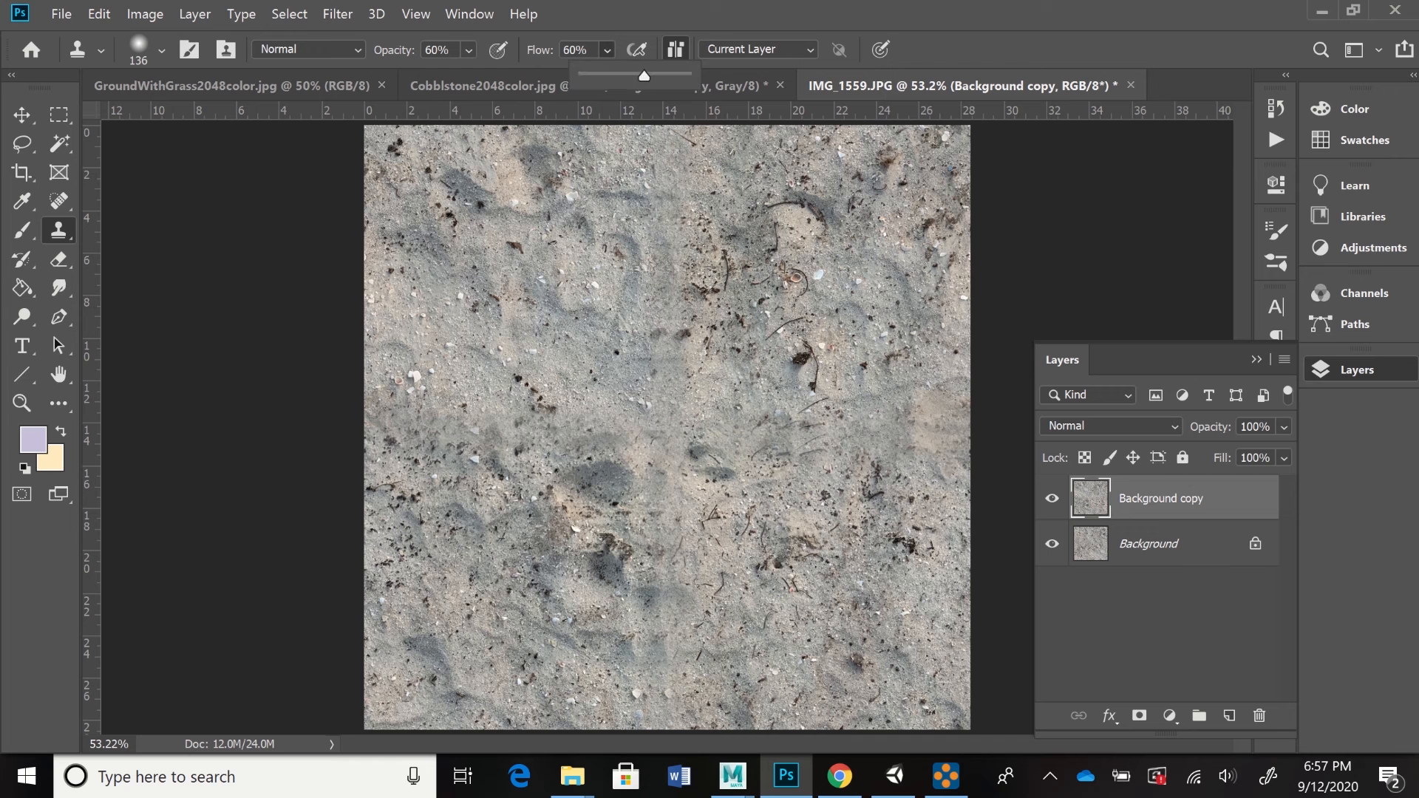
left_click_drag(644, 76, 685, 76)
left_click(469, 50)
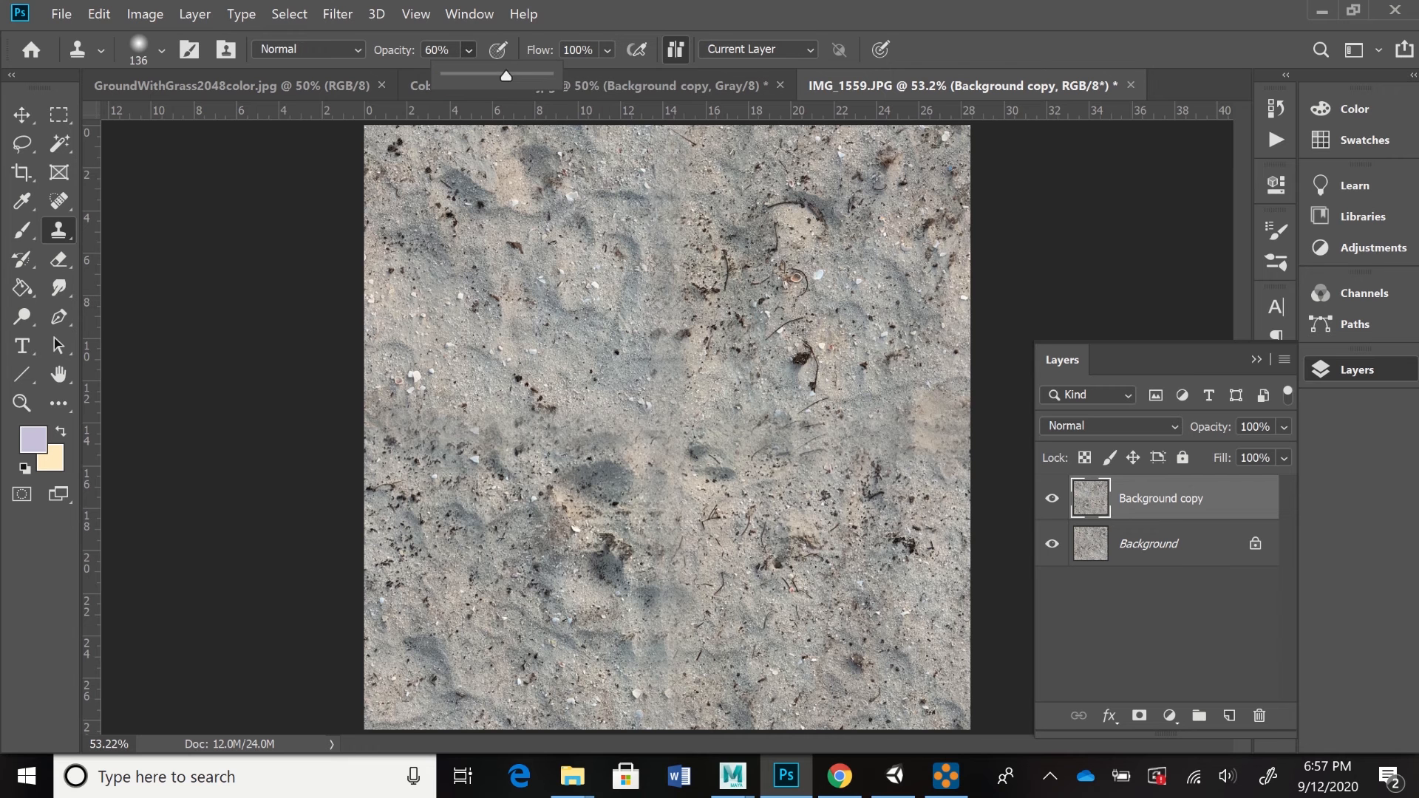
left_click_drag(506, 76, 547, 76)
- Clone newly sampled sand over the remaining seam traces around the image's center and along the horizontal seam at full strength
left_click(571, 343)
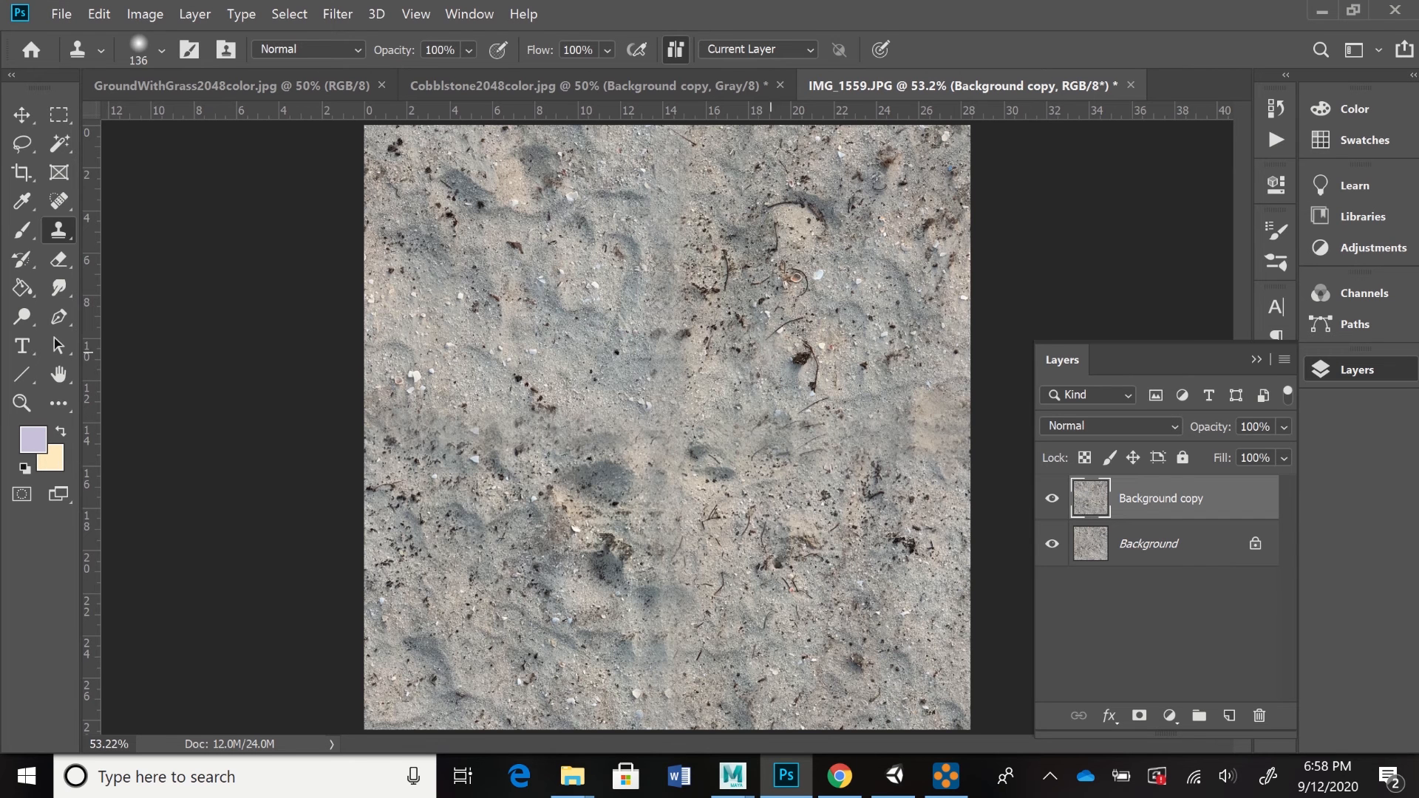
left_click(776, 362, "alt")
left_click(659, 335)
left_click(551, 374, "alt")
mouse_move(813, 444)
left_mouse_down()
mouse_move(650, 410)
mouse_move(680, 421)
left_mouse_up()
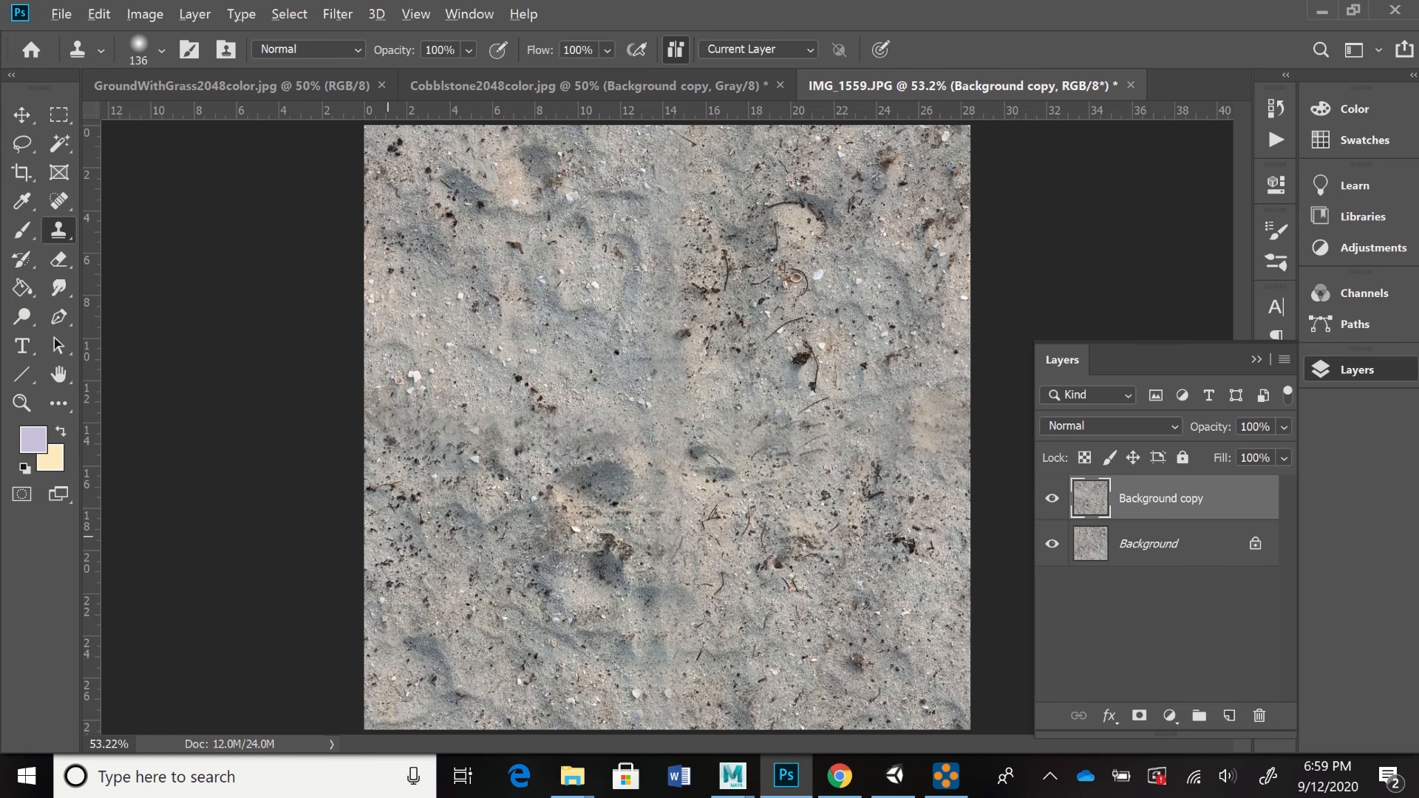
left_click_drag(484, 441, 501, 453)
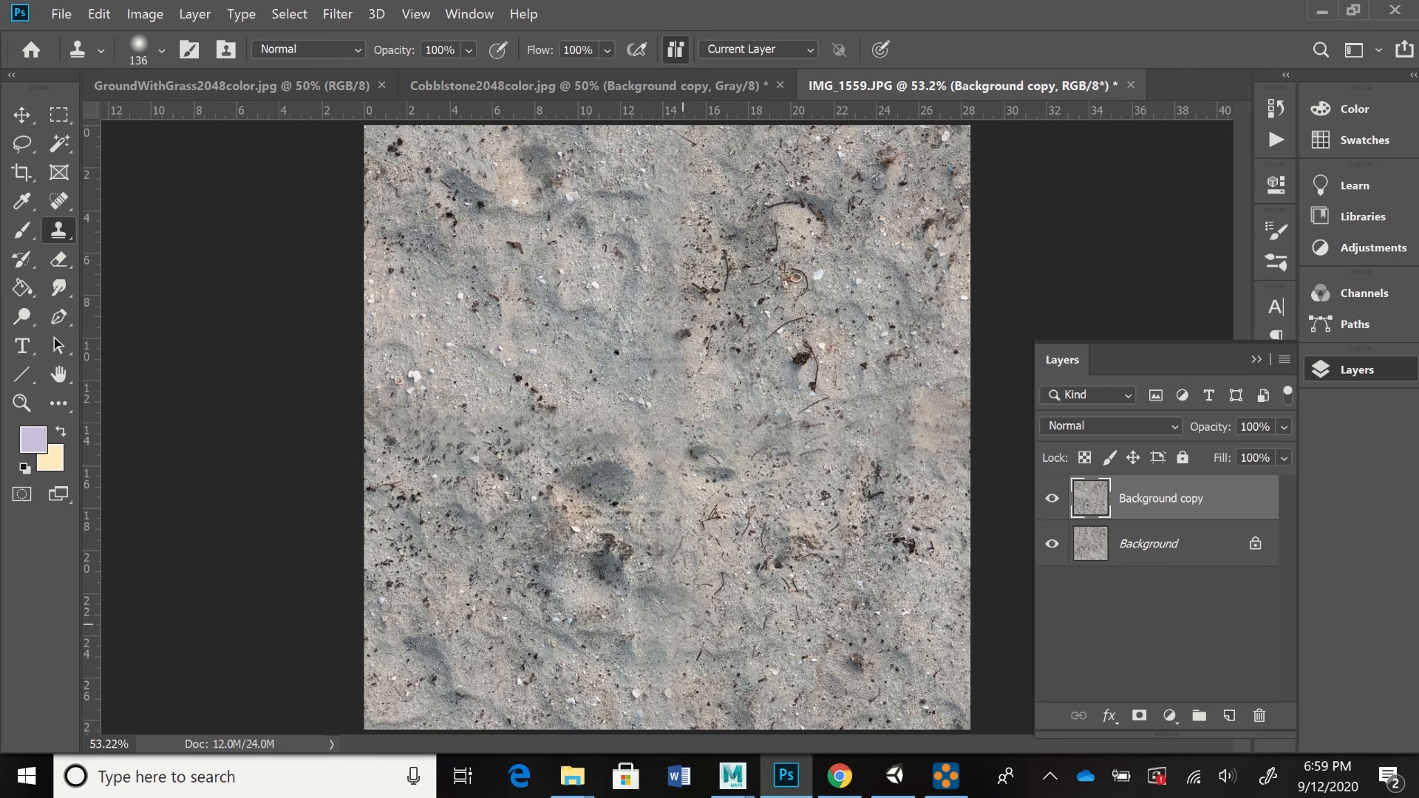
- Clone newly sampled sand over the remaining seam traces and dark hollow around and just below the image's center
mouse_move(674, 648)
left_mouse_down()
mouse_move(657, 660)
mouse_move(668, 654)
left_mouse_up()
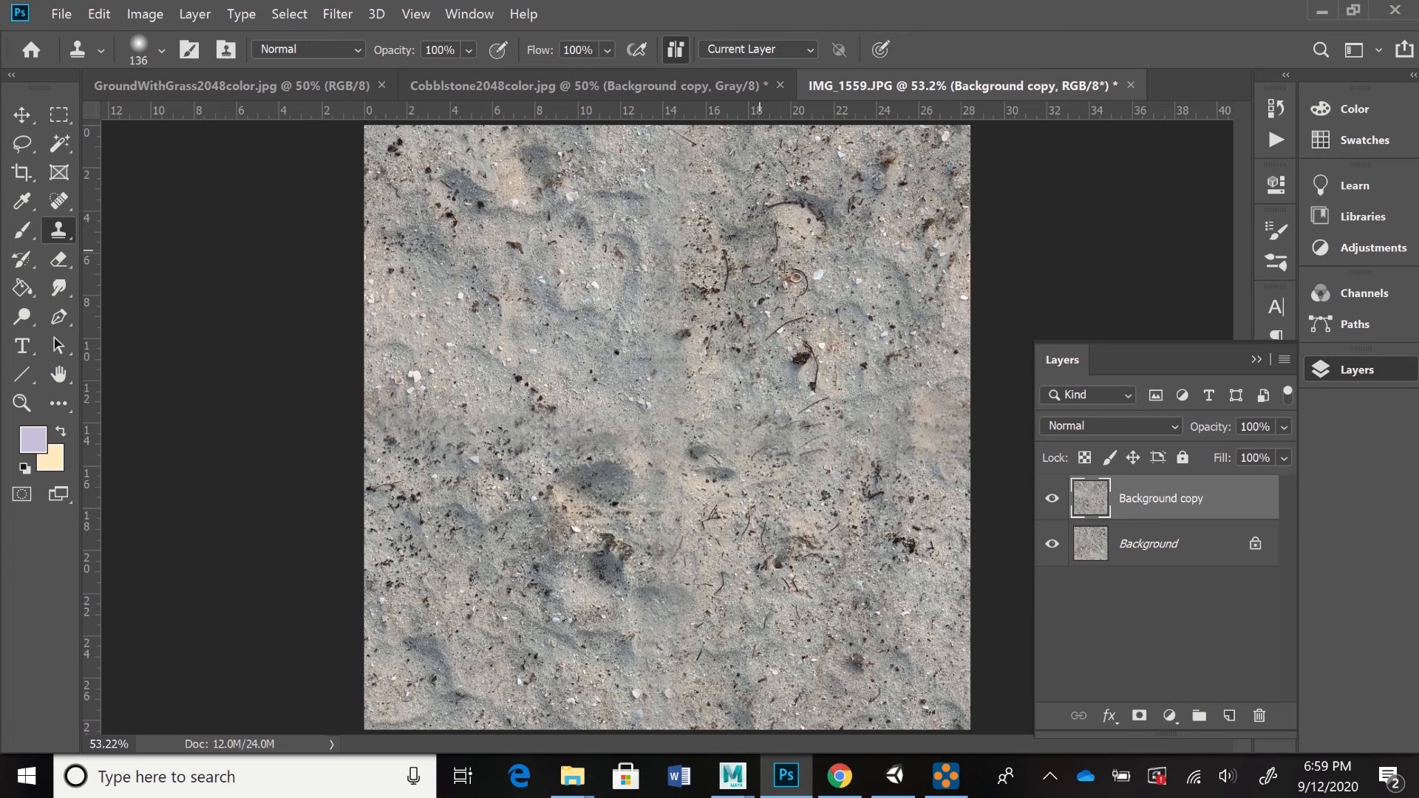
left_click(760, 250, "alt")
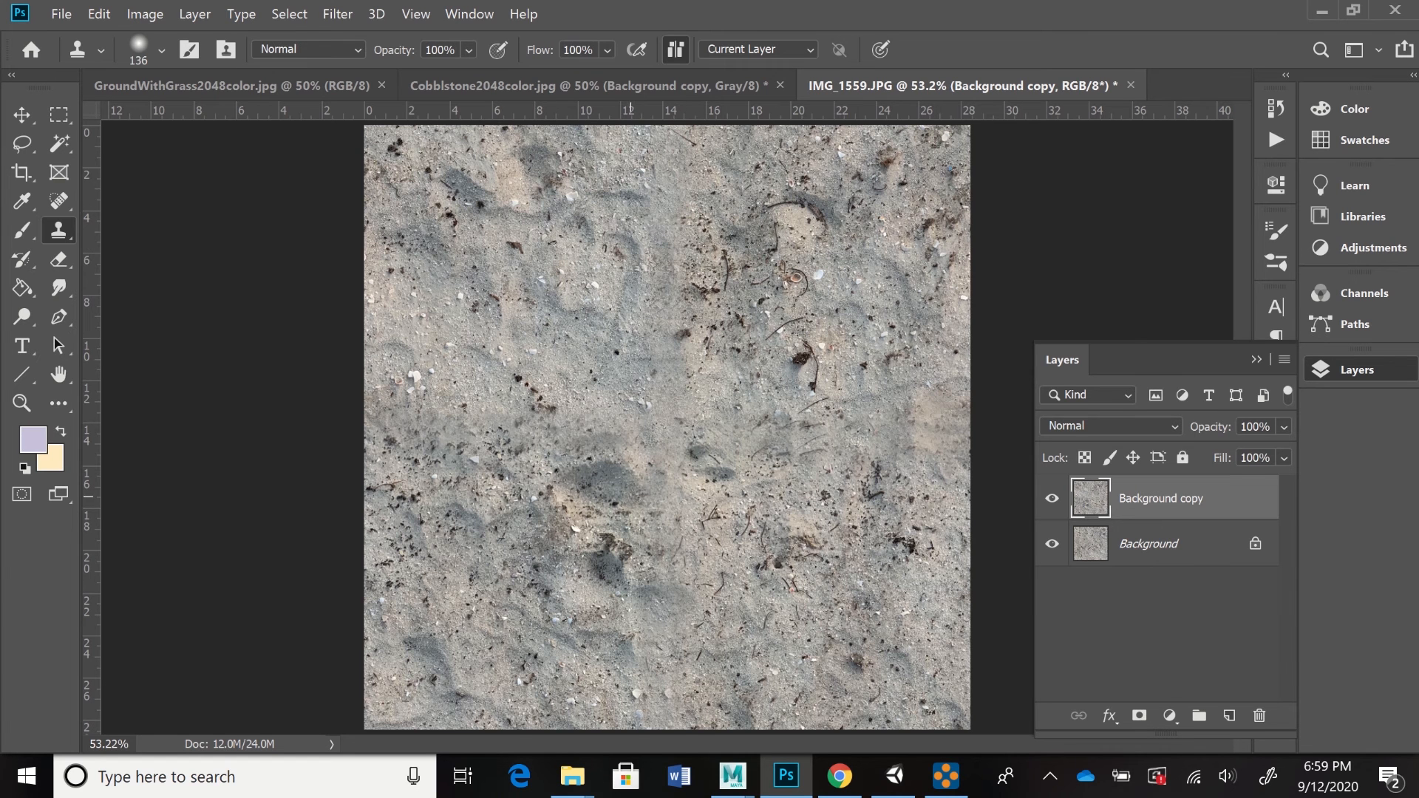
left_click(634, 498)
left_click_drag(633, 499, 640, 515)
left_click(850, 402, "alt")
mouse_move(646, 473)
left_mouse_down()
mouse_move(668, 464)
mouse_move(695, 480)
left_mouse_up()
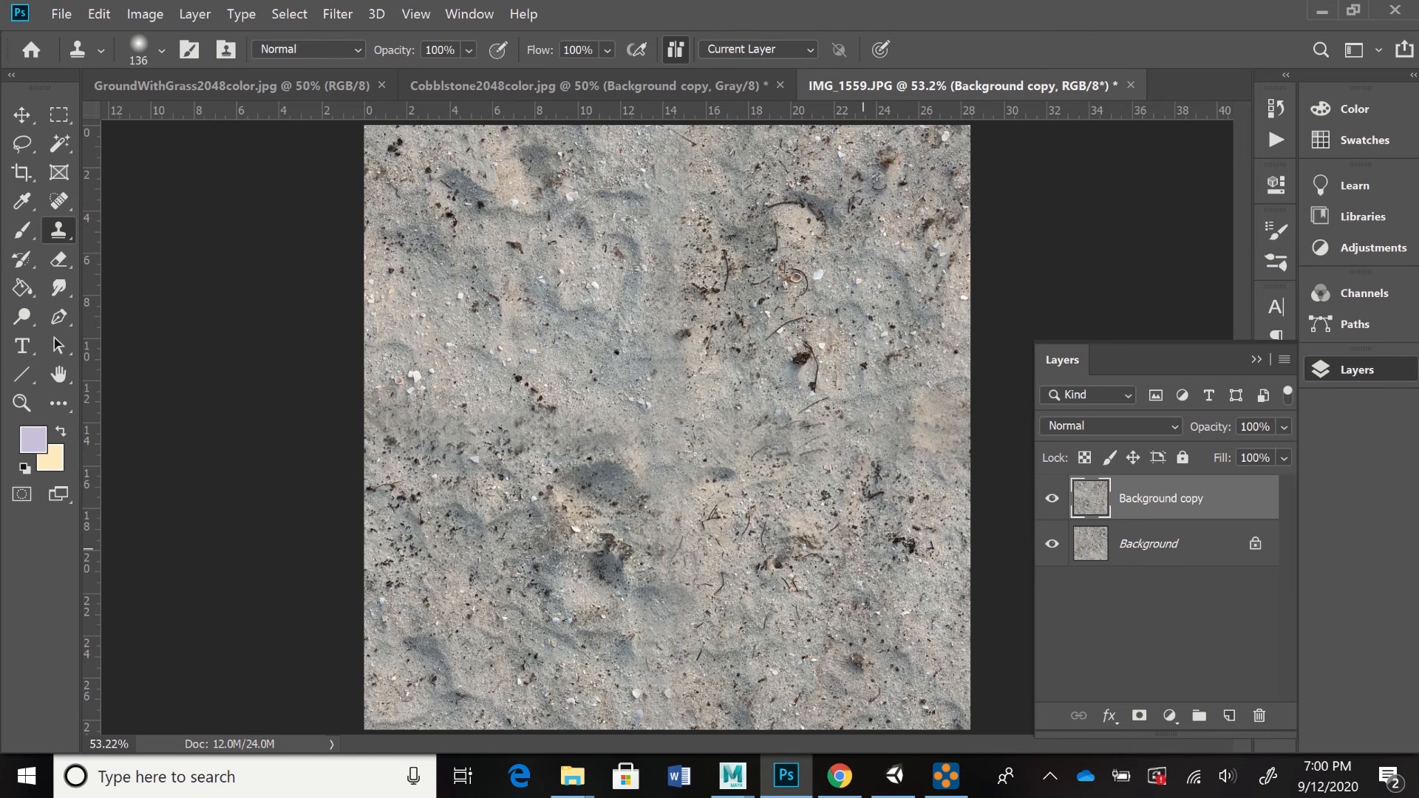
- Clone matching sand over the horizontal seam's discolored patches near the image's right and left edges
left_click_drag(922, 442, 946, 421)
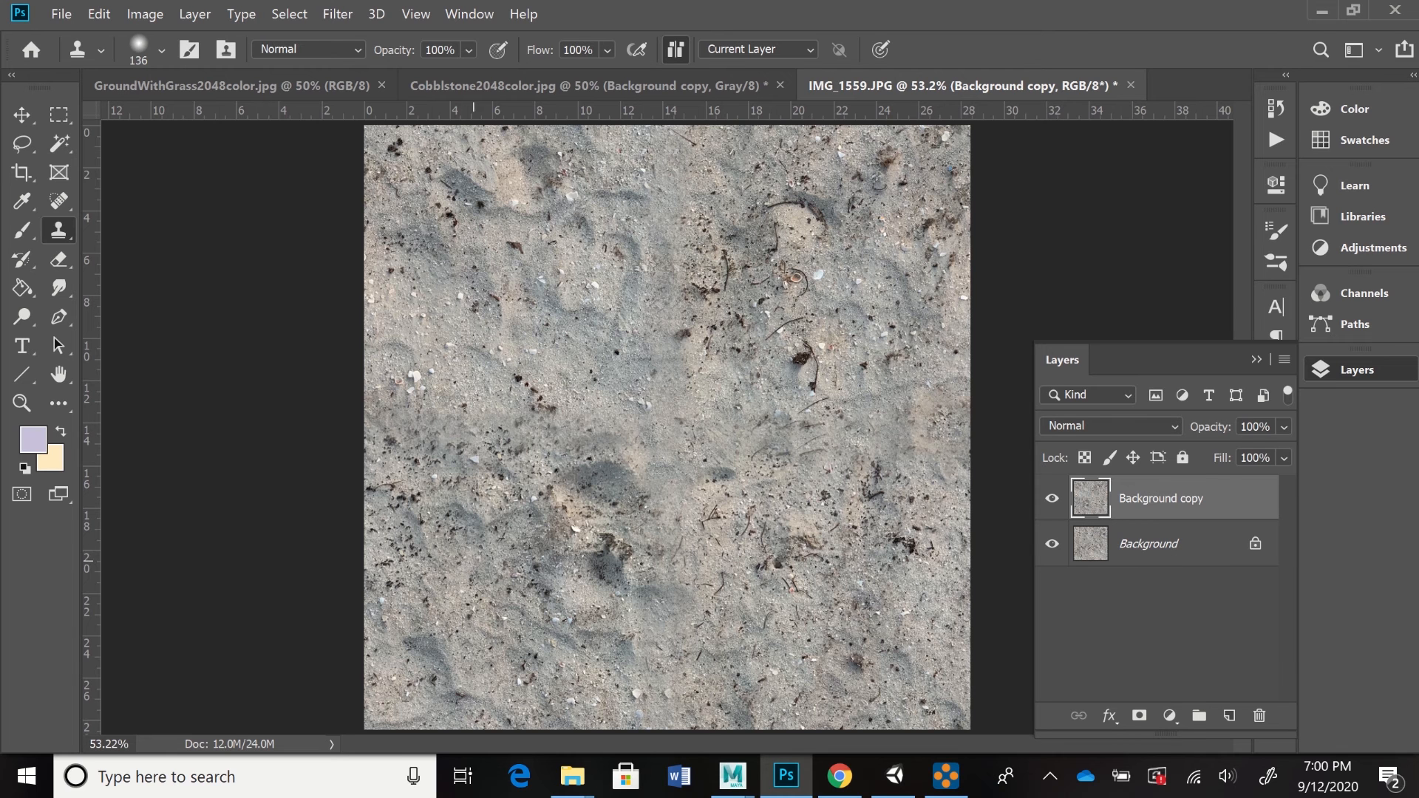
left_click(438, 531, "alt")
left_click_drag(382, 428, 401, 430)
left_click(419, 431)
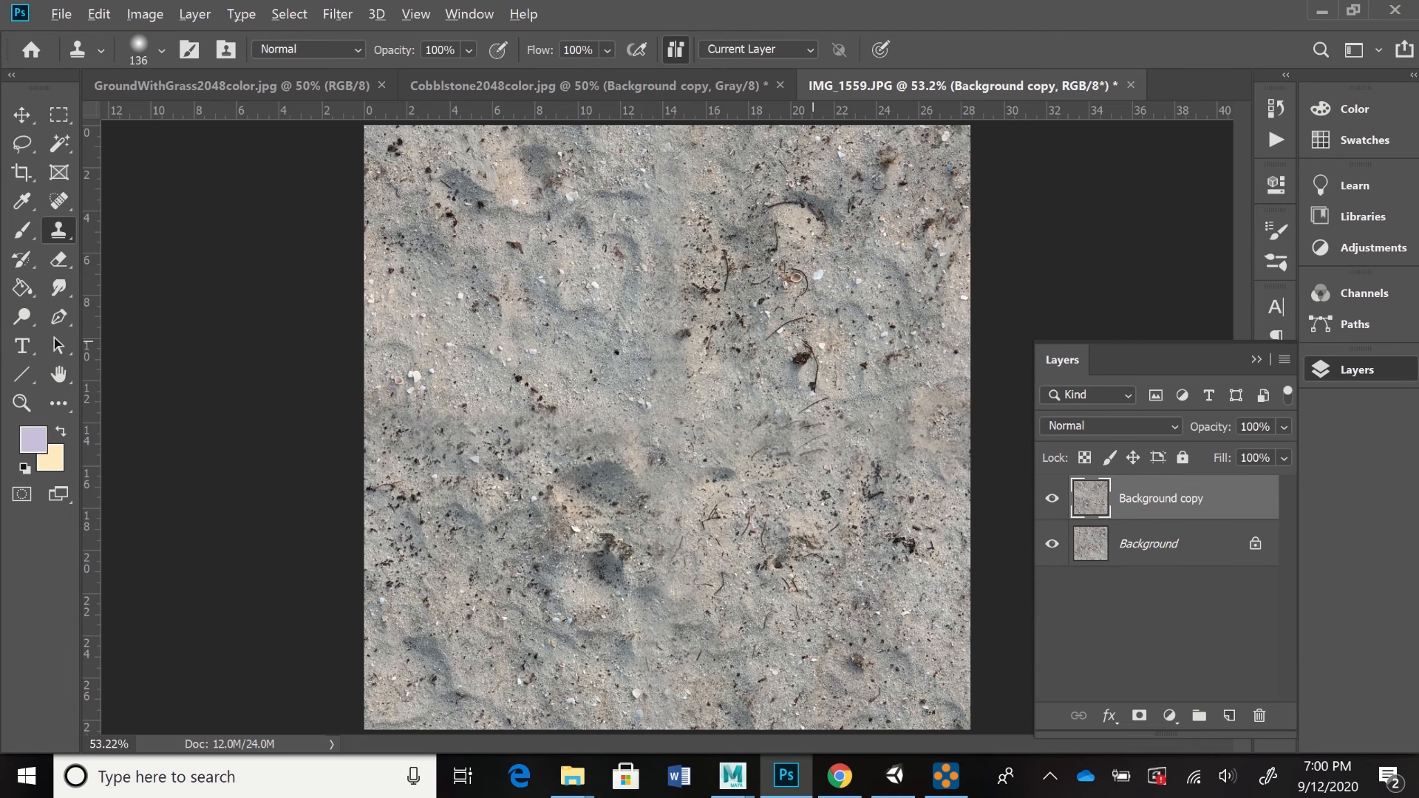
- Clone over the distracting dark debris spots above the image's center and in its upper-left area
left_click(650, 384)
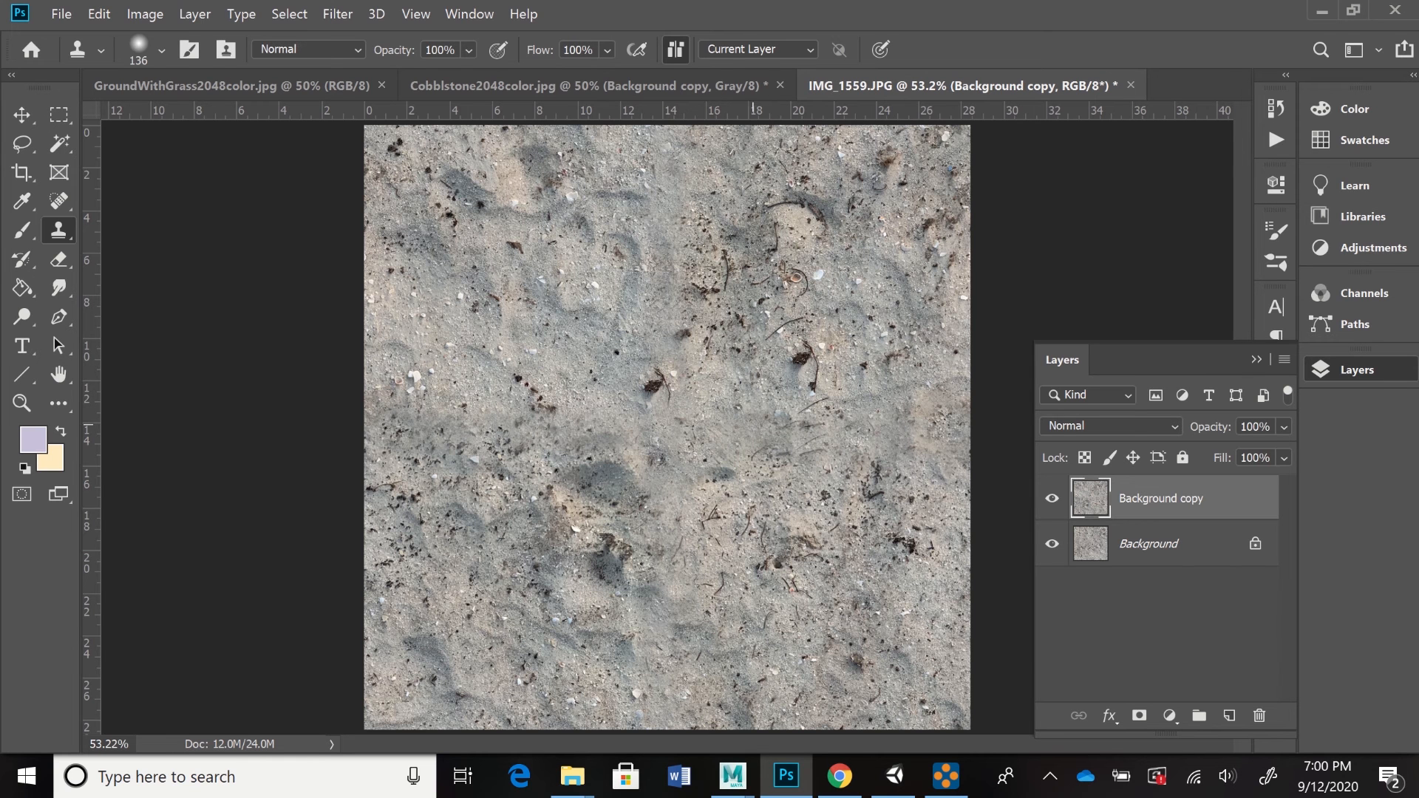
left_click(651, 386)
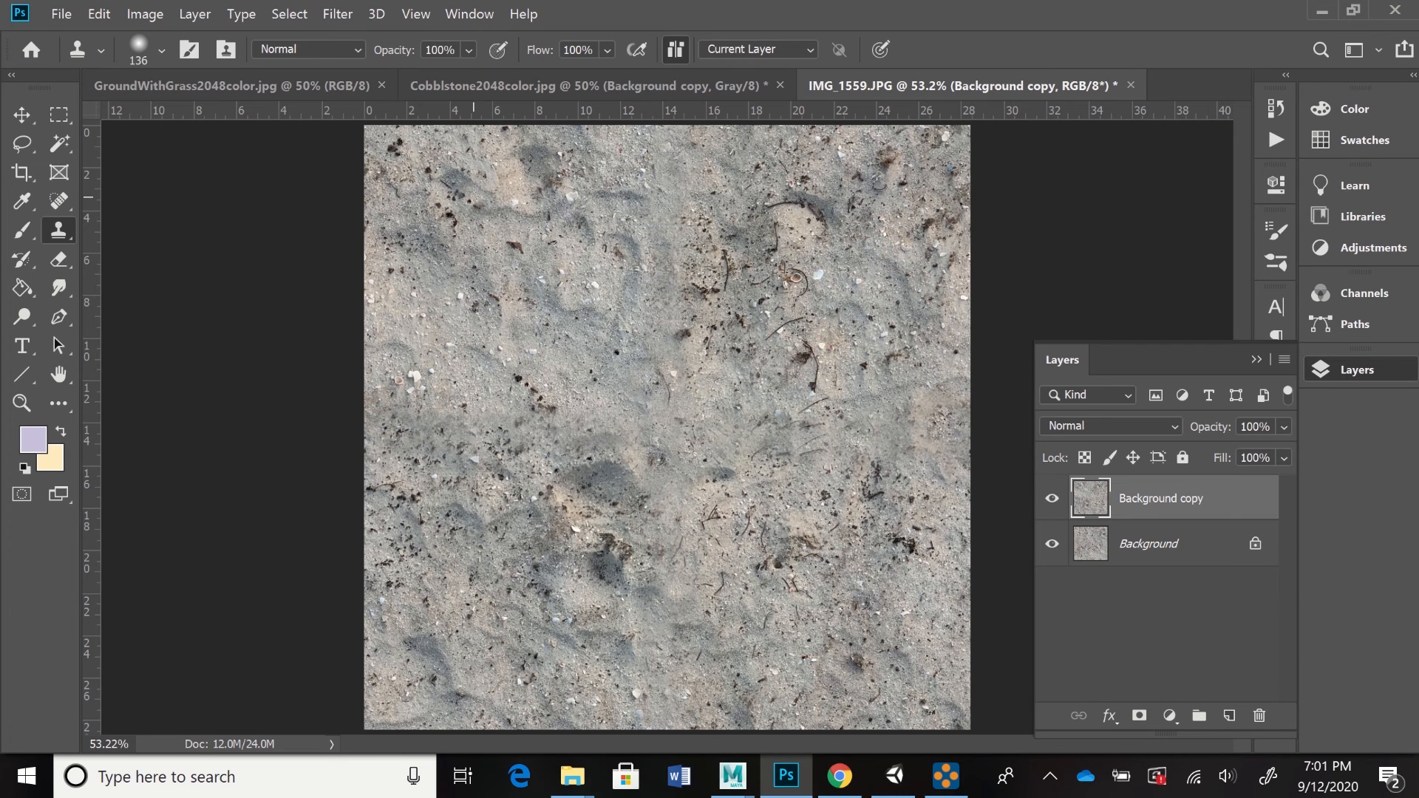
left_click(477, 196)
- Apply the Offset filter with -1024 pixels horizontally and -1024 pixels vertically, using Wrap Around
left_click(337, 14)
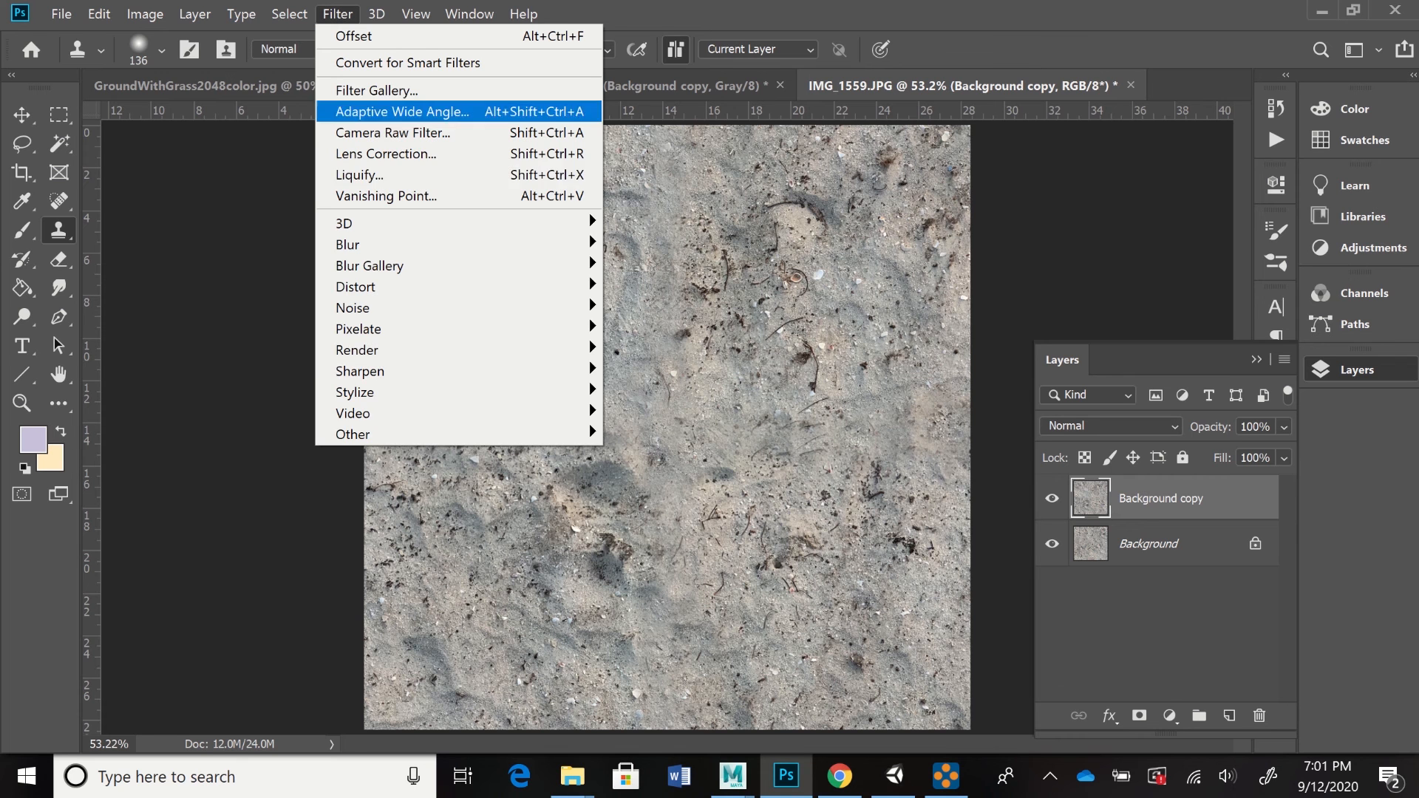
mouse_move(458, 434)
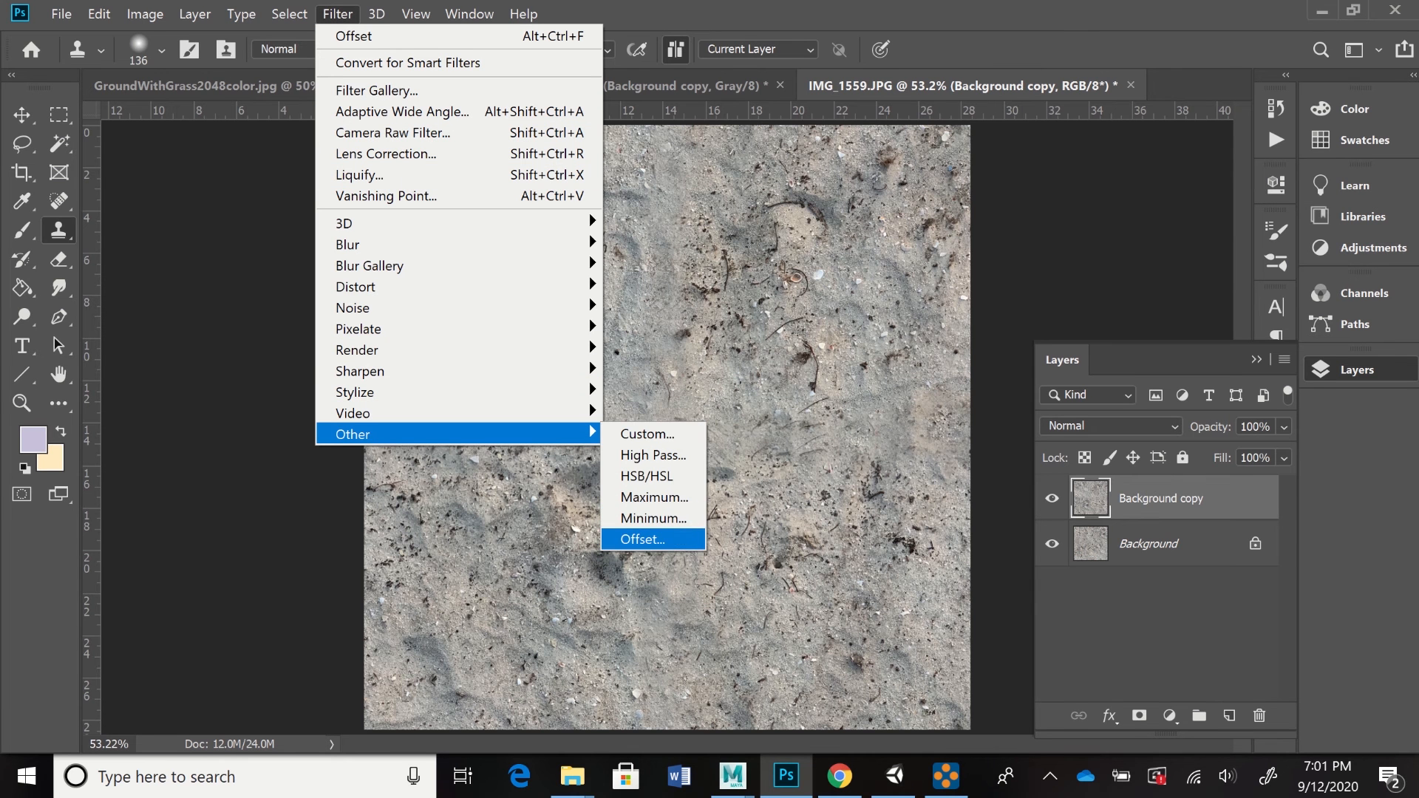
left_click(643, 540)
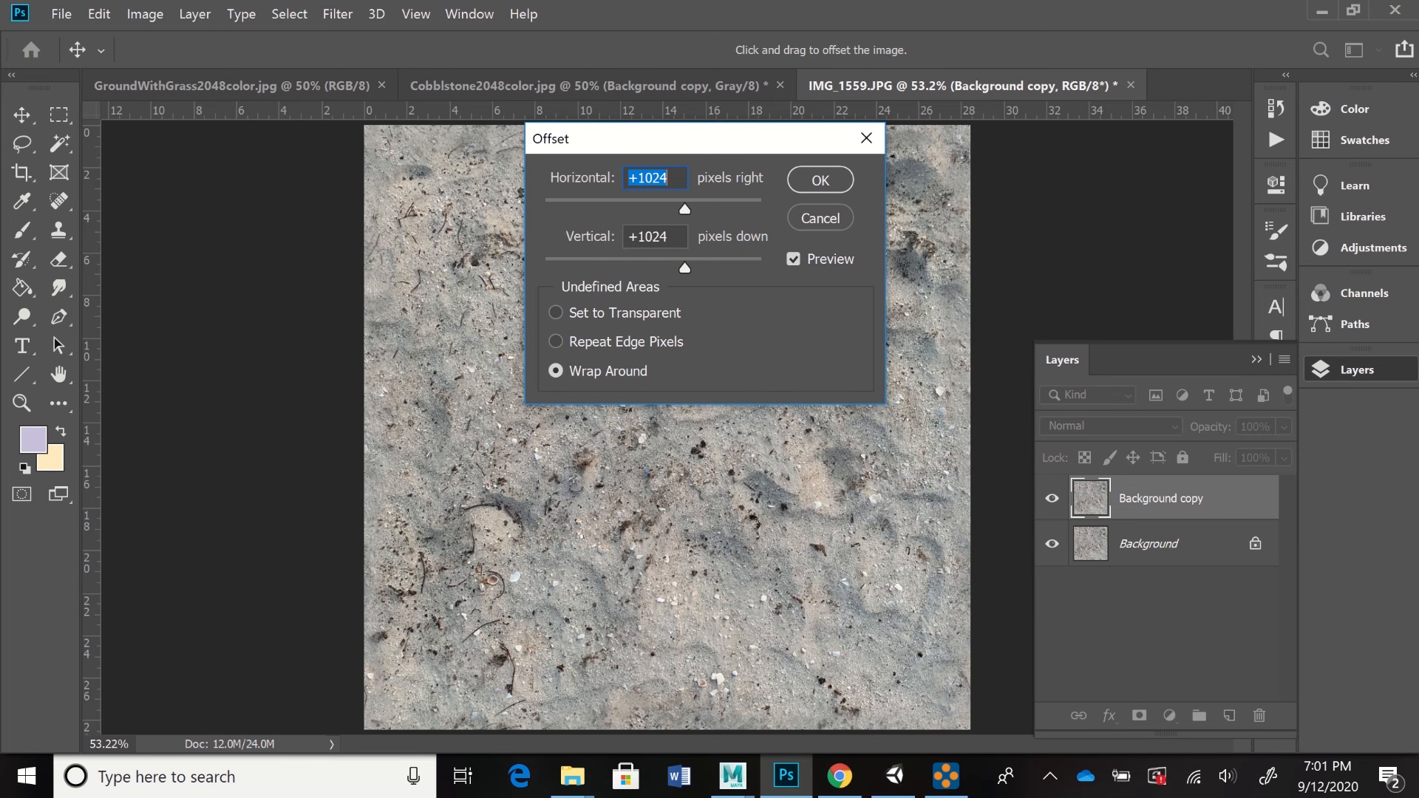
left_click(638, 178)
left_click_drag(639, 179, 628, 178)
type("-")
left_click_drag(637, 237, 629, 237)
type("-")
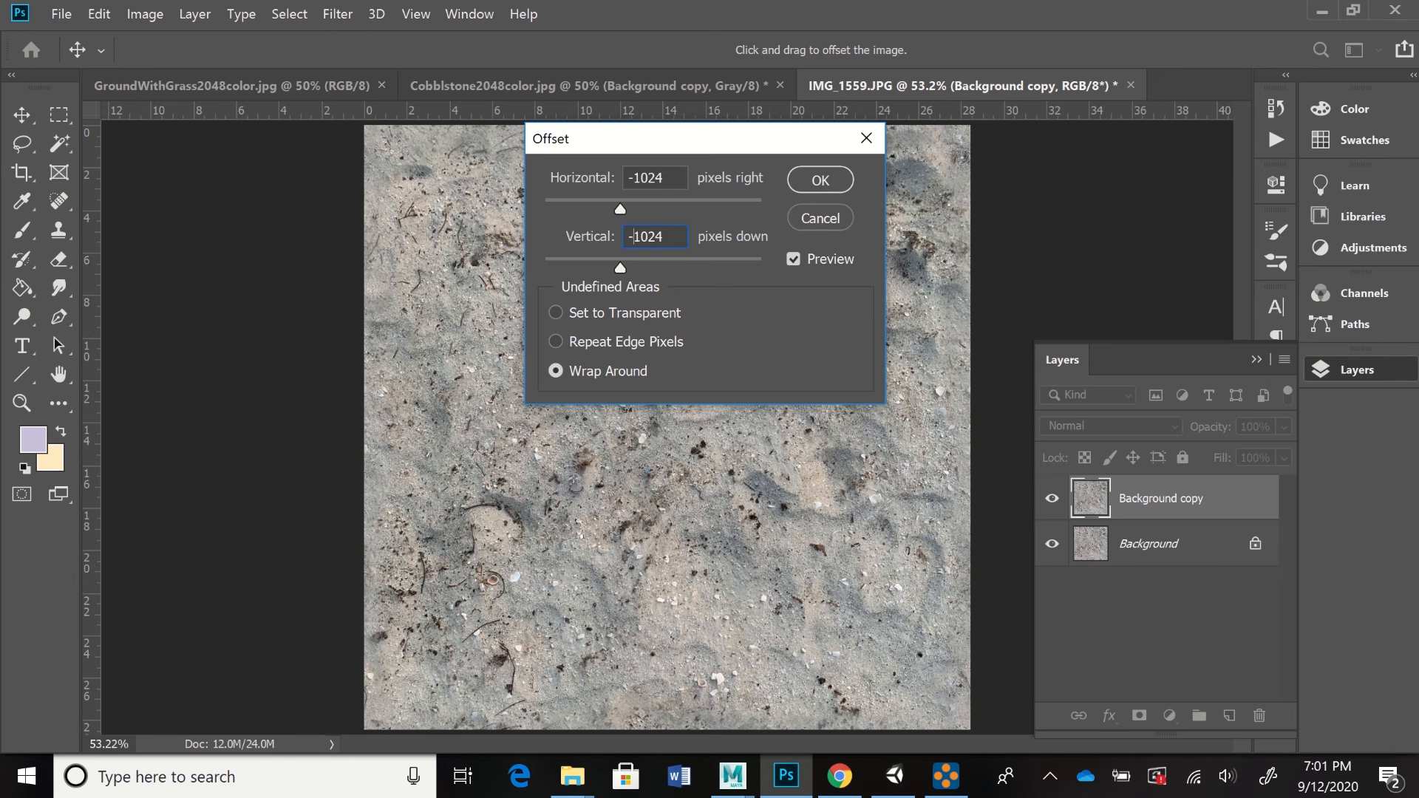
key("Return")
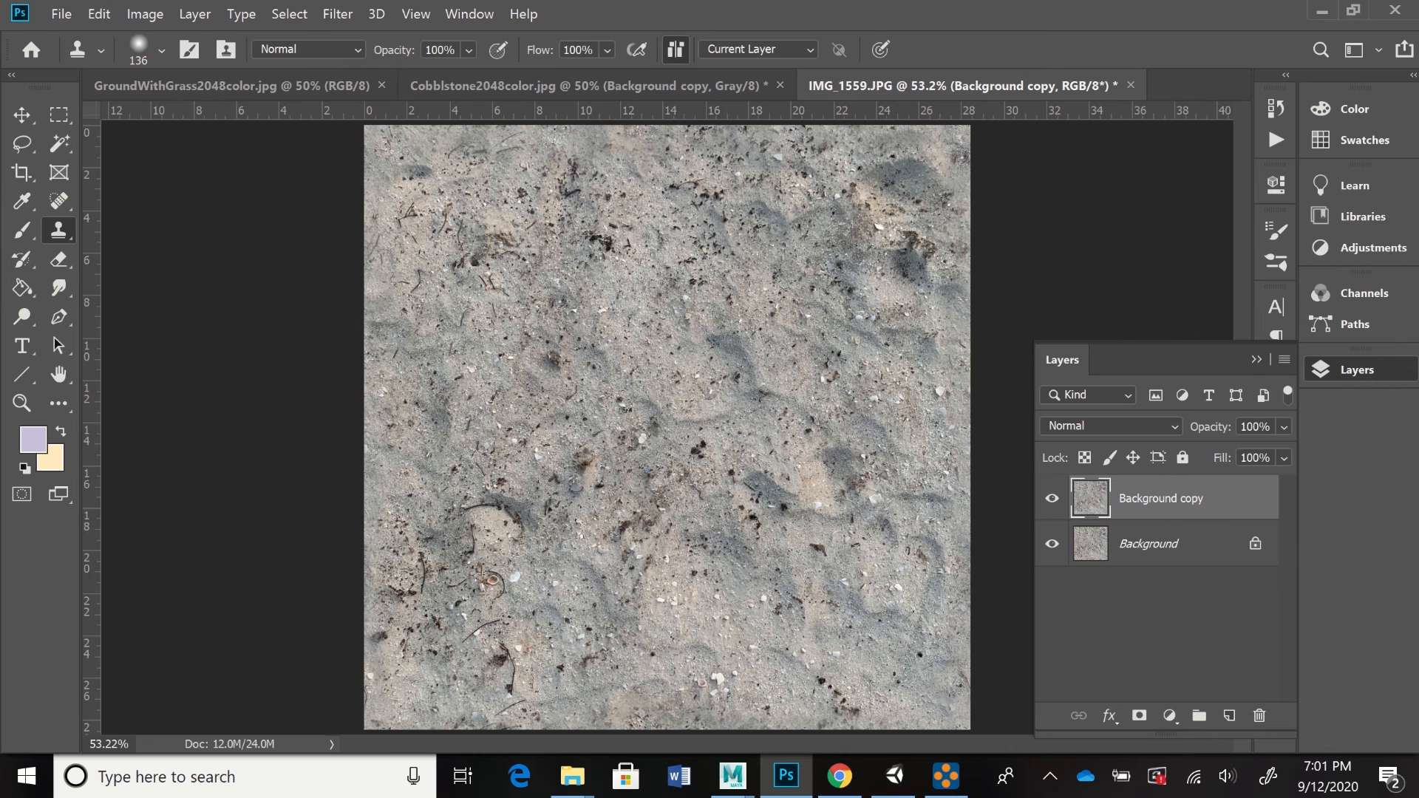
- Compare the retouched copy with the original background by repeatedly hiding and showing the copy layer
left_click(145, 14)
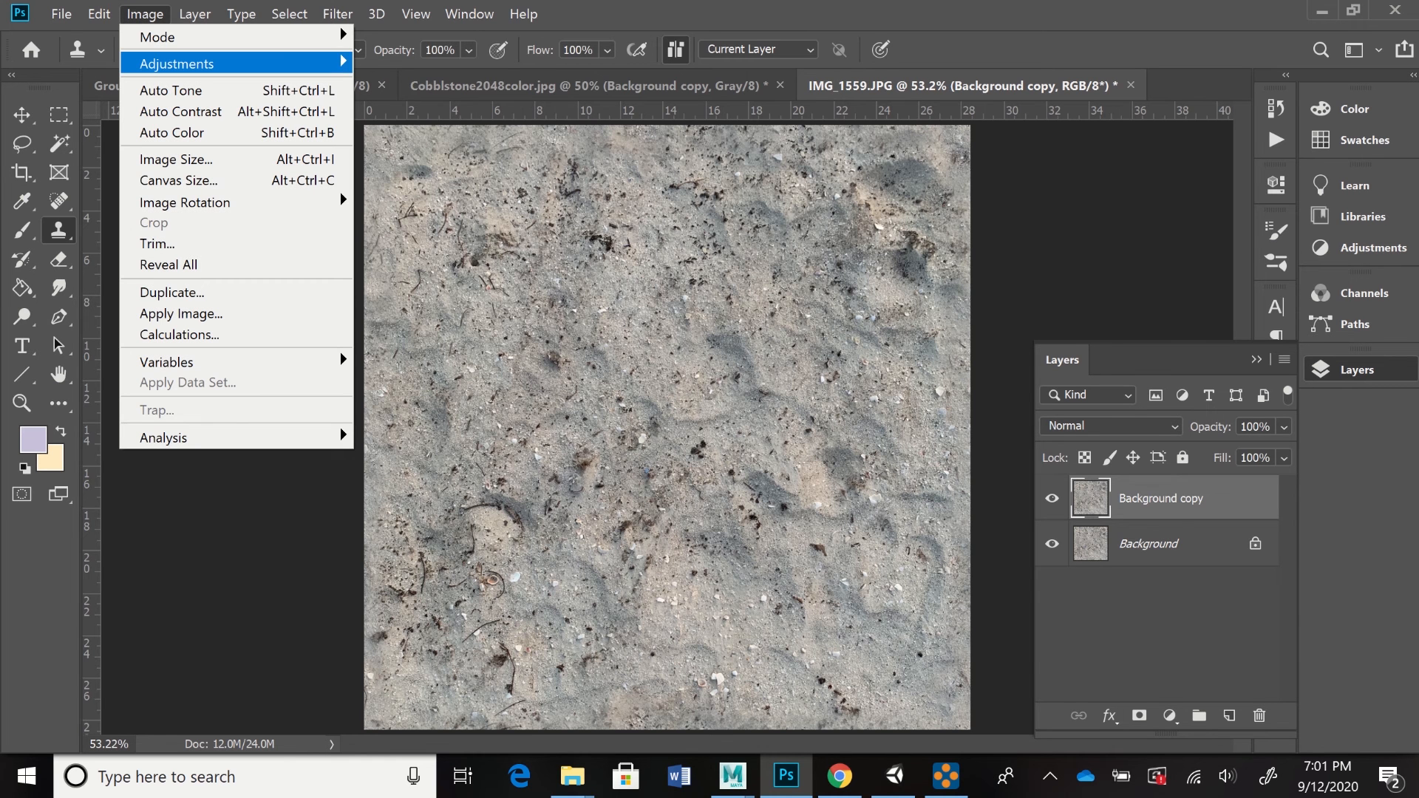
mouse_move(222, 64)
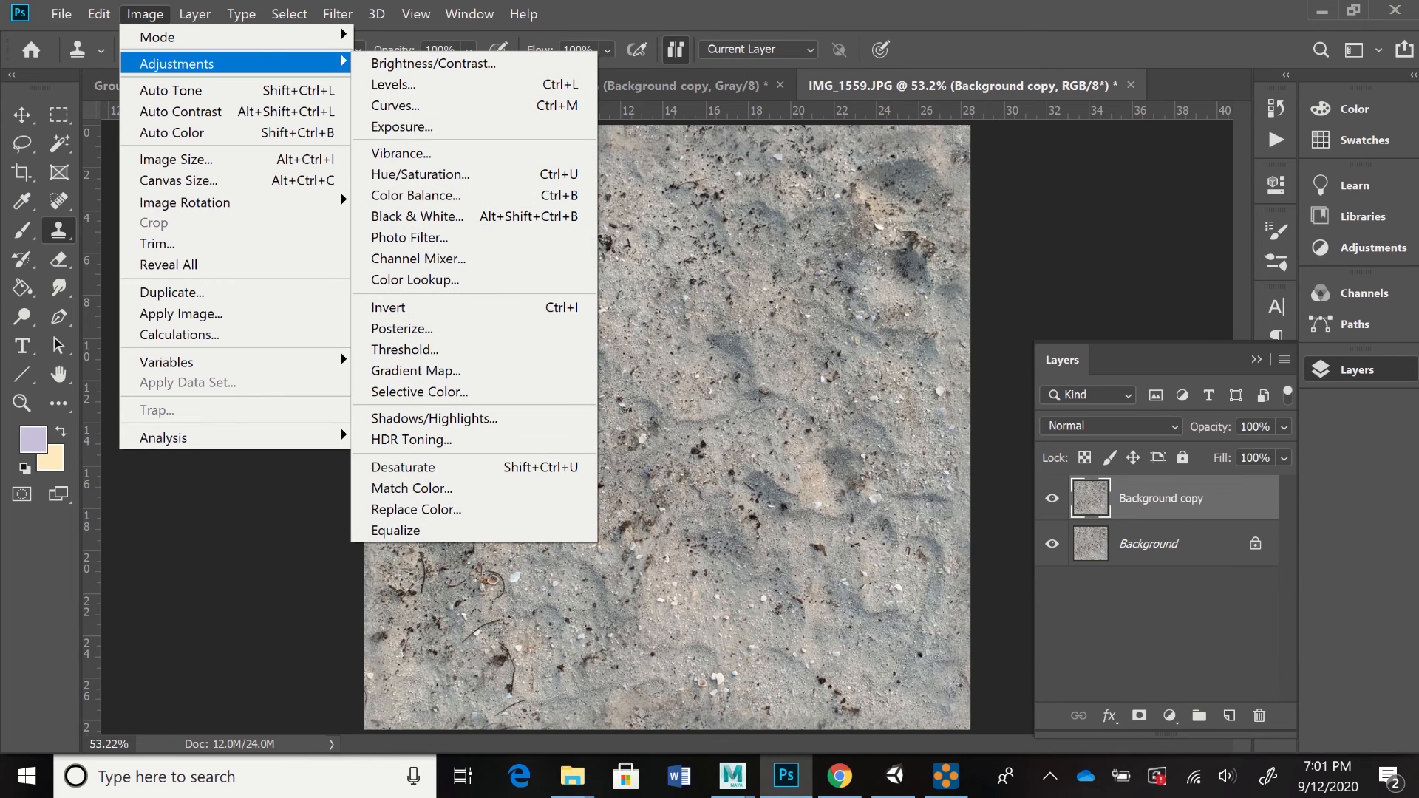
left_click(1052, 499)
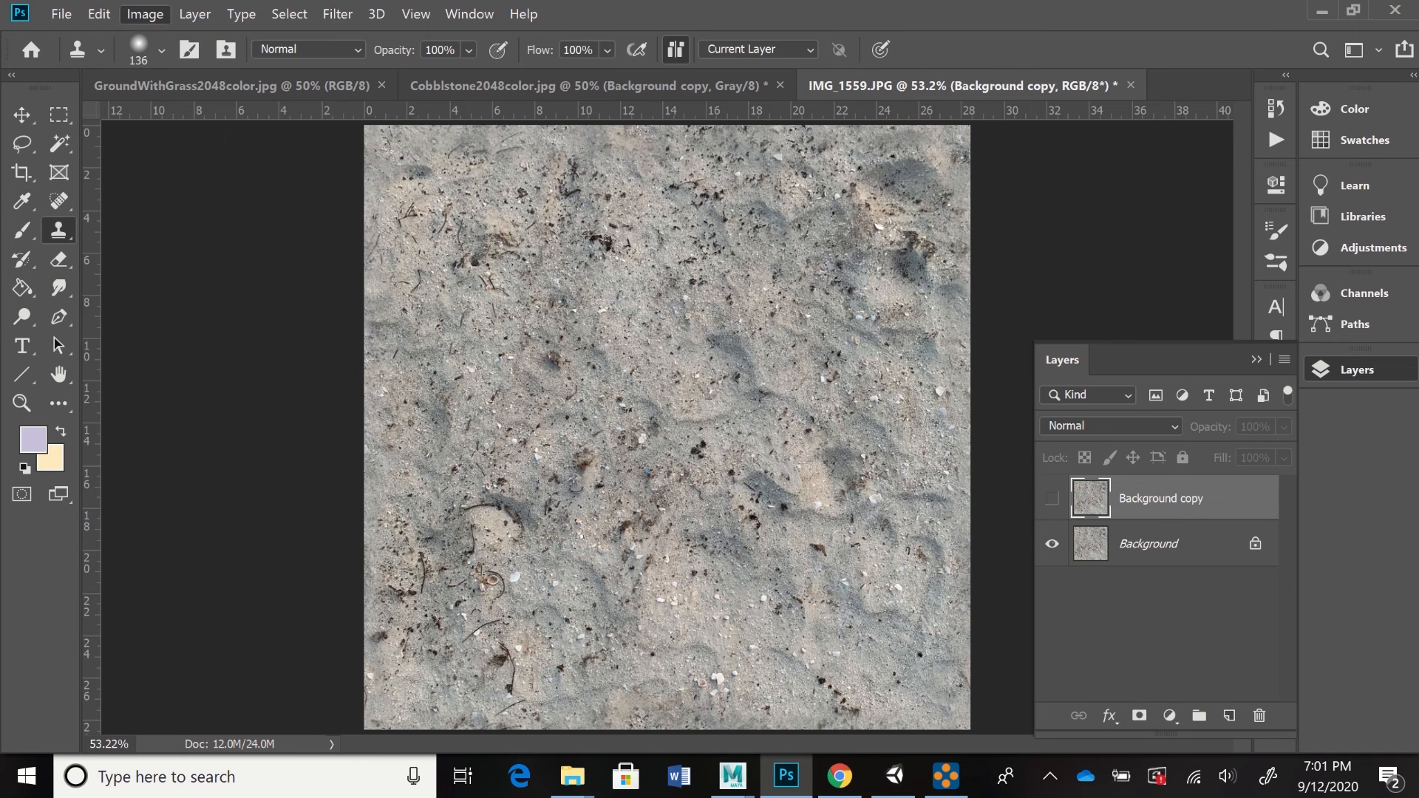
left_click(1052, 499)
left_click(1052, 499)
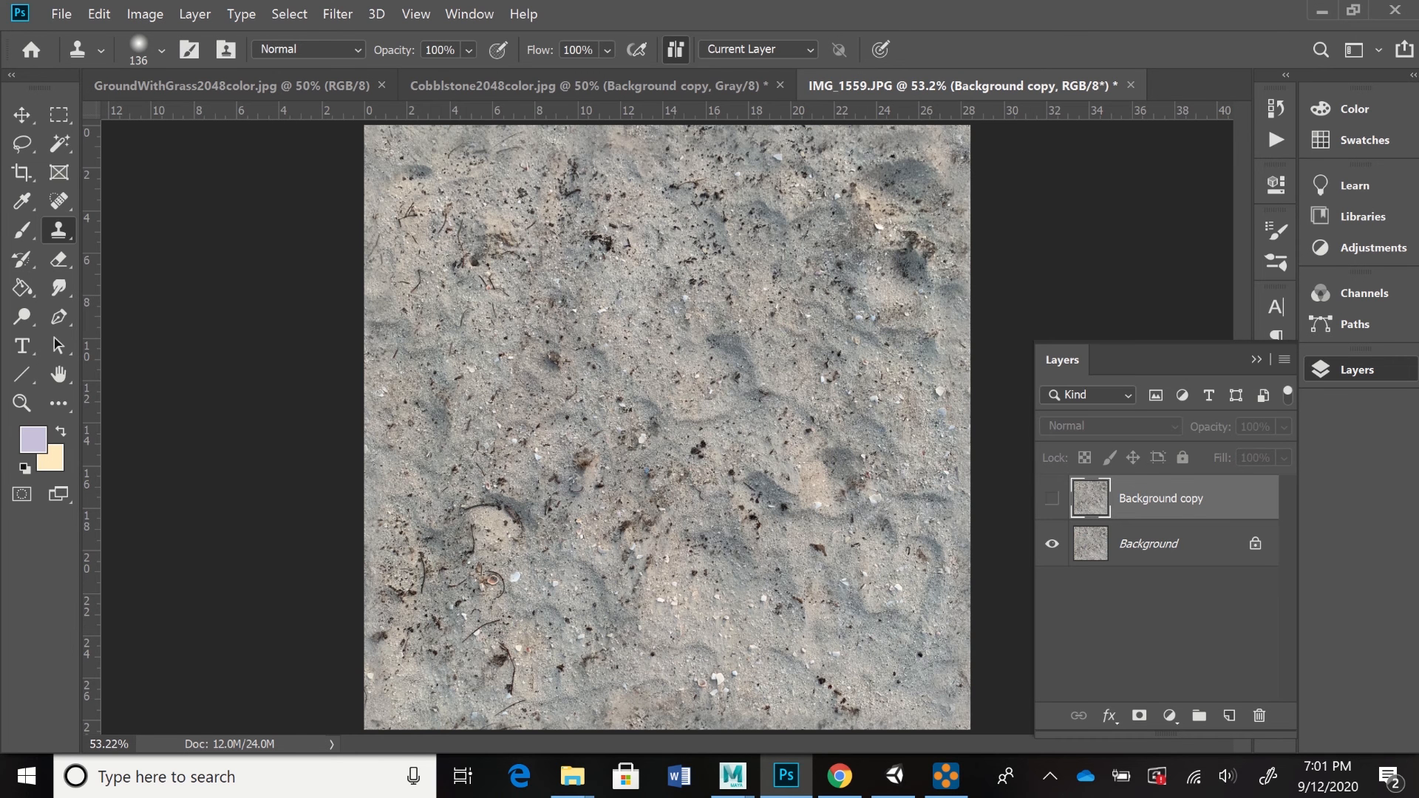
left_click(1052, 499)
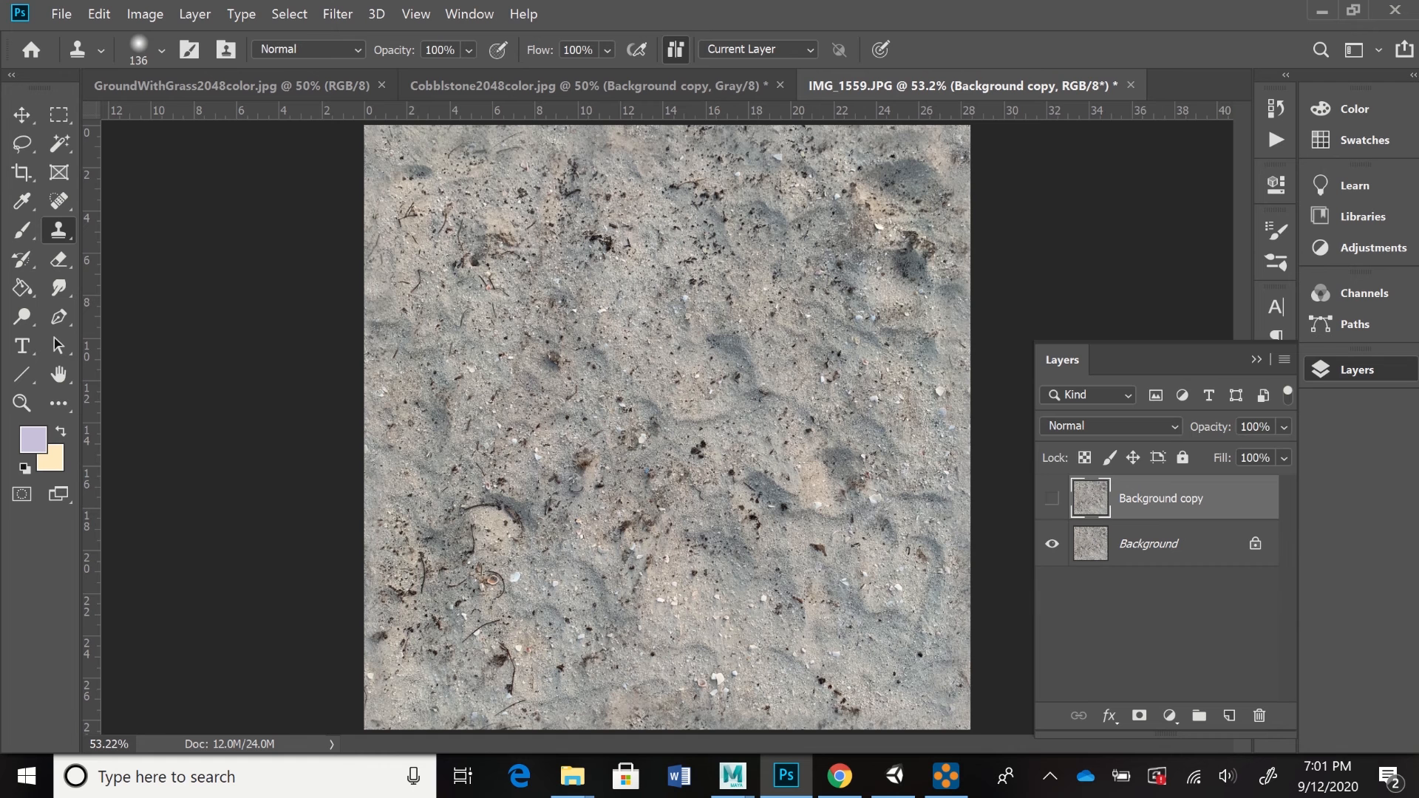
left_click(1052, 499)
left_click(1051, 499)
left_click(1052, 499)
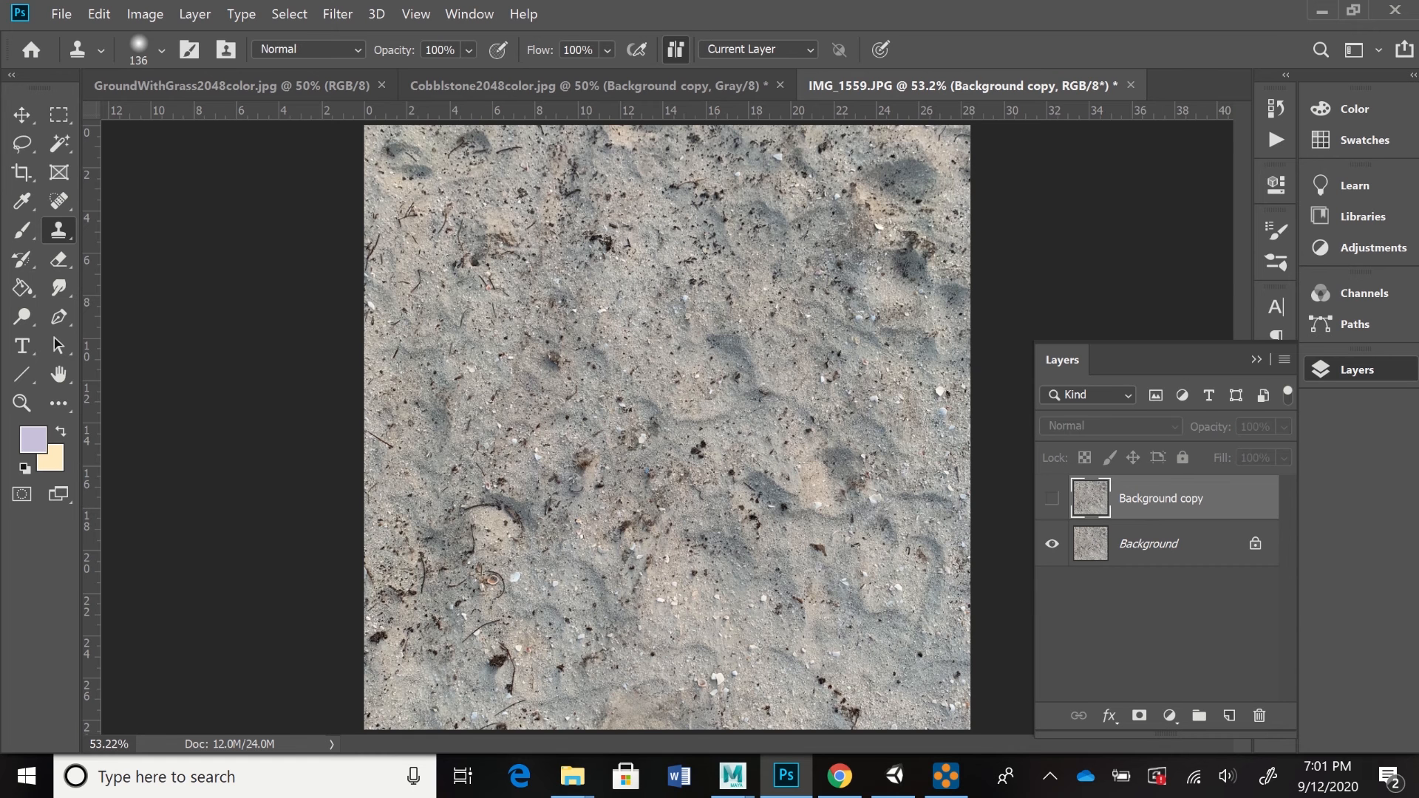
left_click(1051, 499)
left_click(1052, 498)
left_click(1051, 498)
left_click(1051, 499)
left_click(1051, 499)
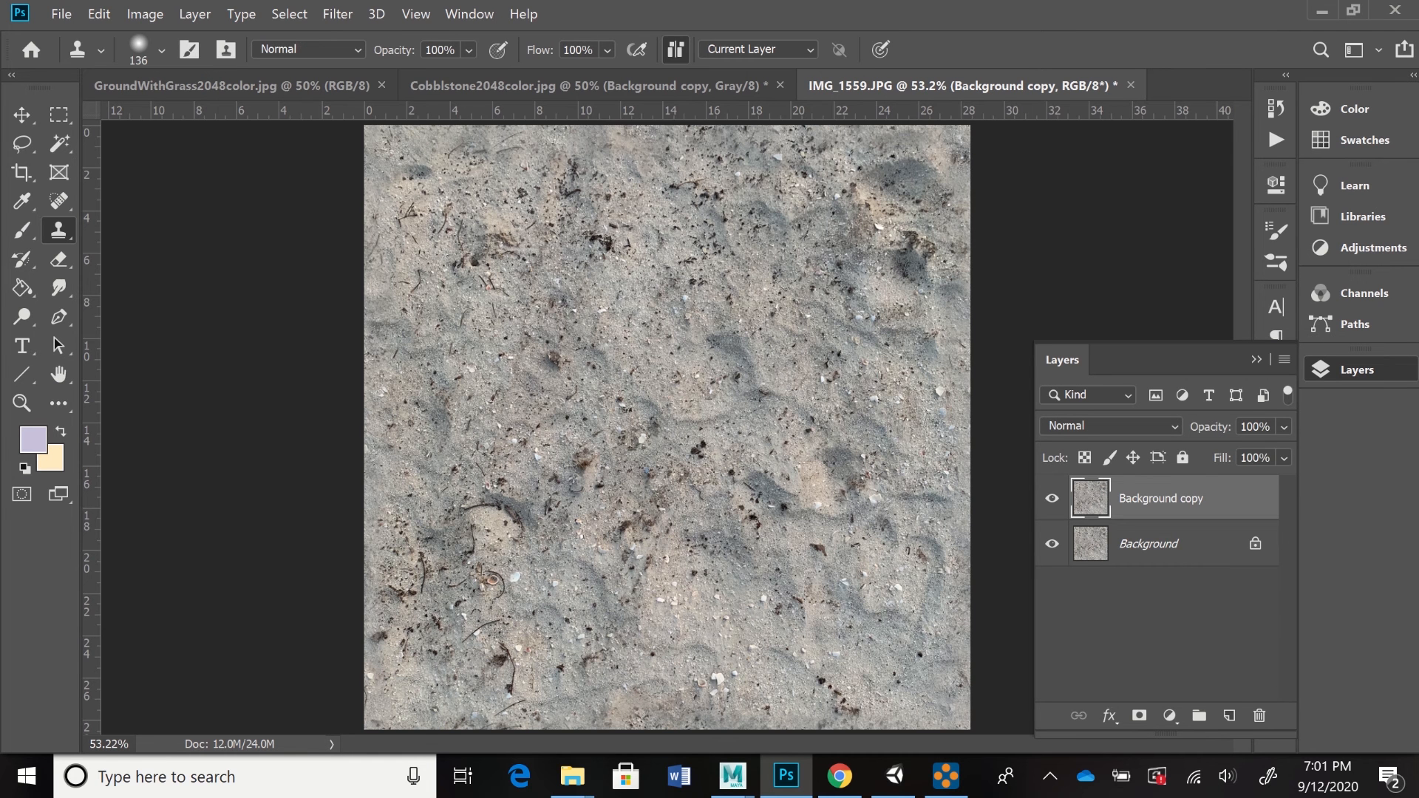
- Merge the retouched copy down into the background layer
left_click(1284, 360)
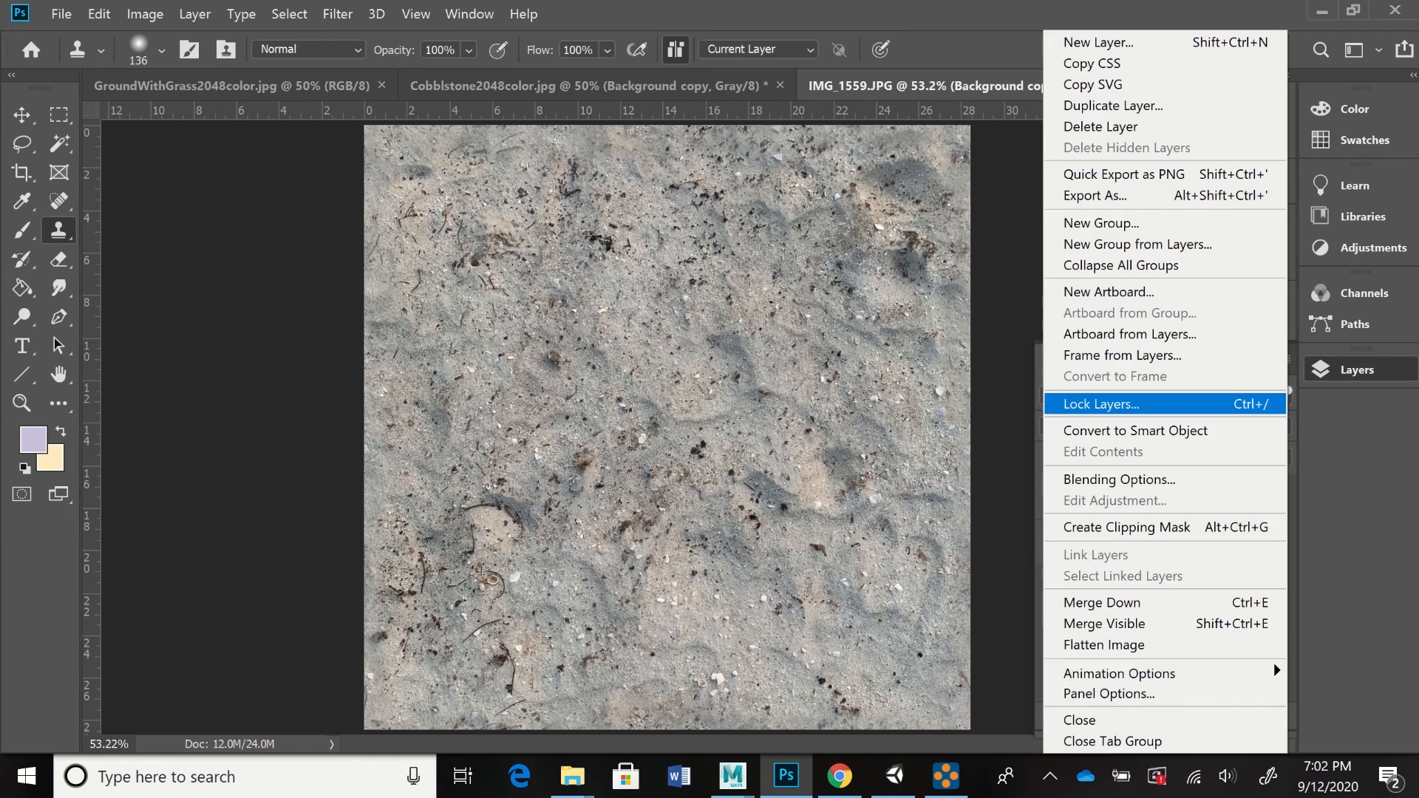
left_click(1102, 602)
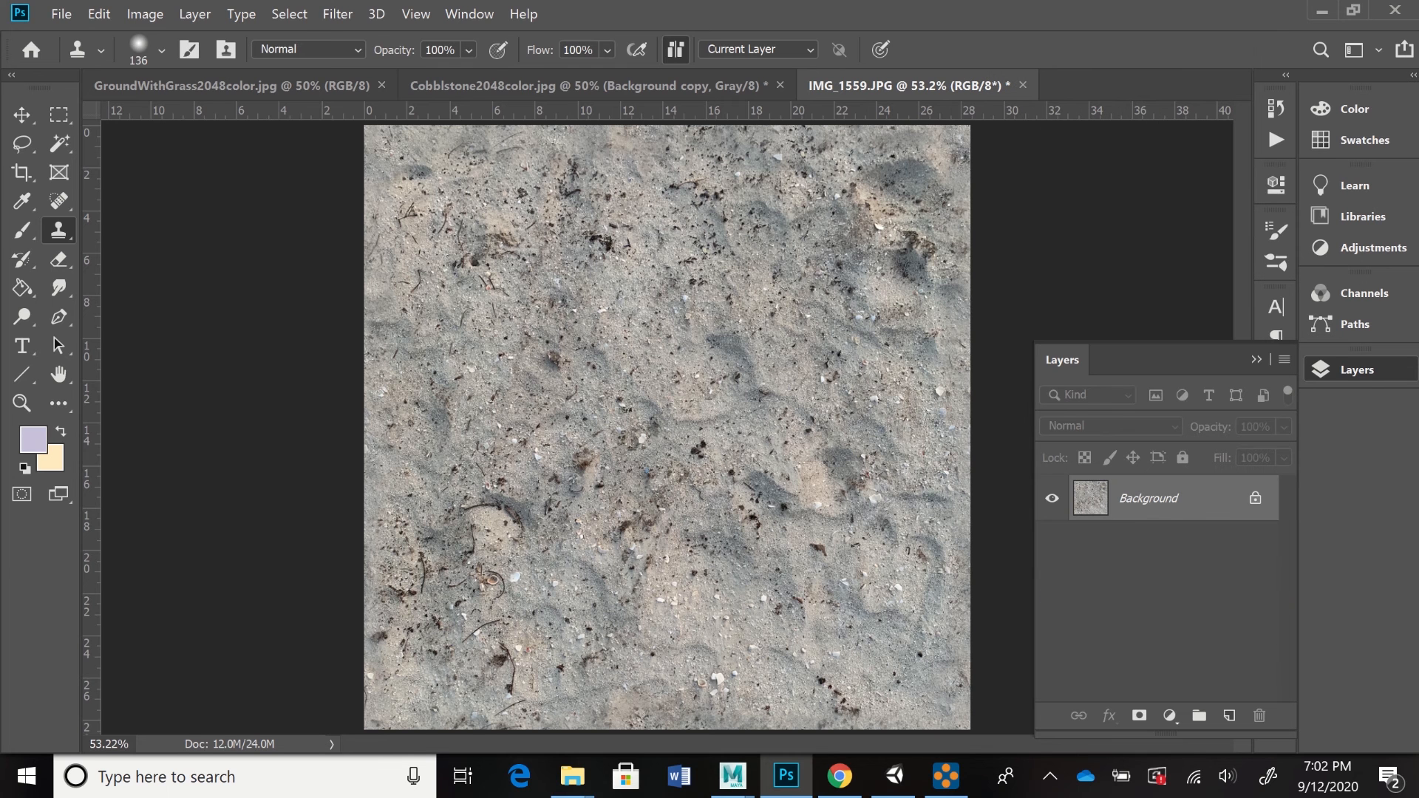
- Set up a Shadows/Highlights adjustment with shadows amount 27%, highlights amount 11%, color +20 and midtone +5
left_click(145, 14)
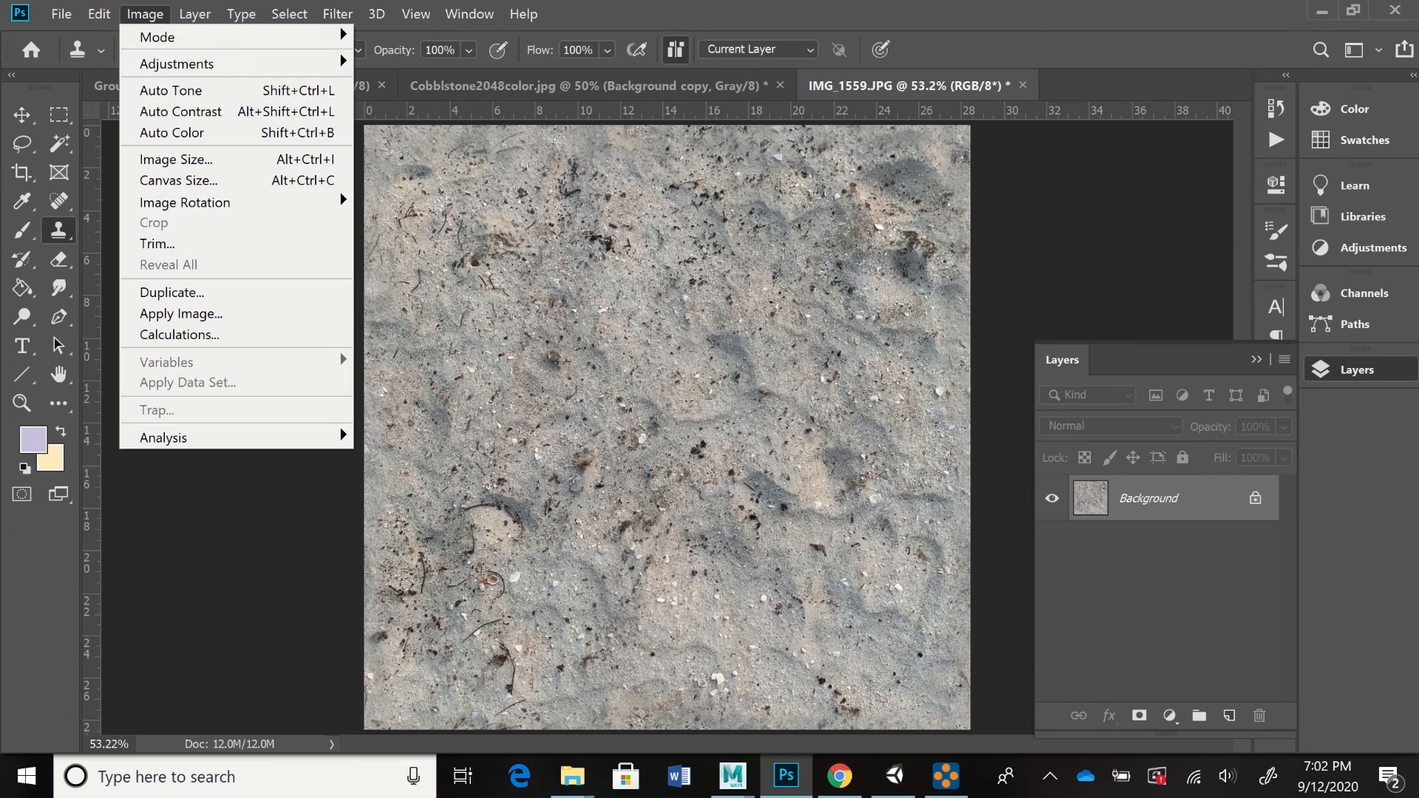
mouse_move(178, 63)
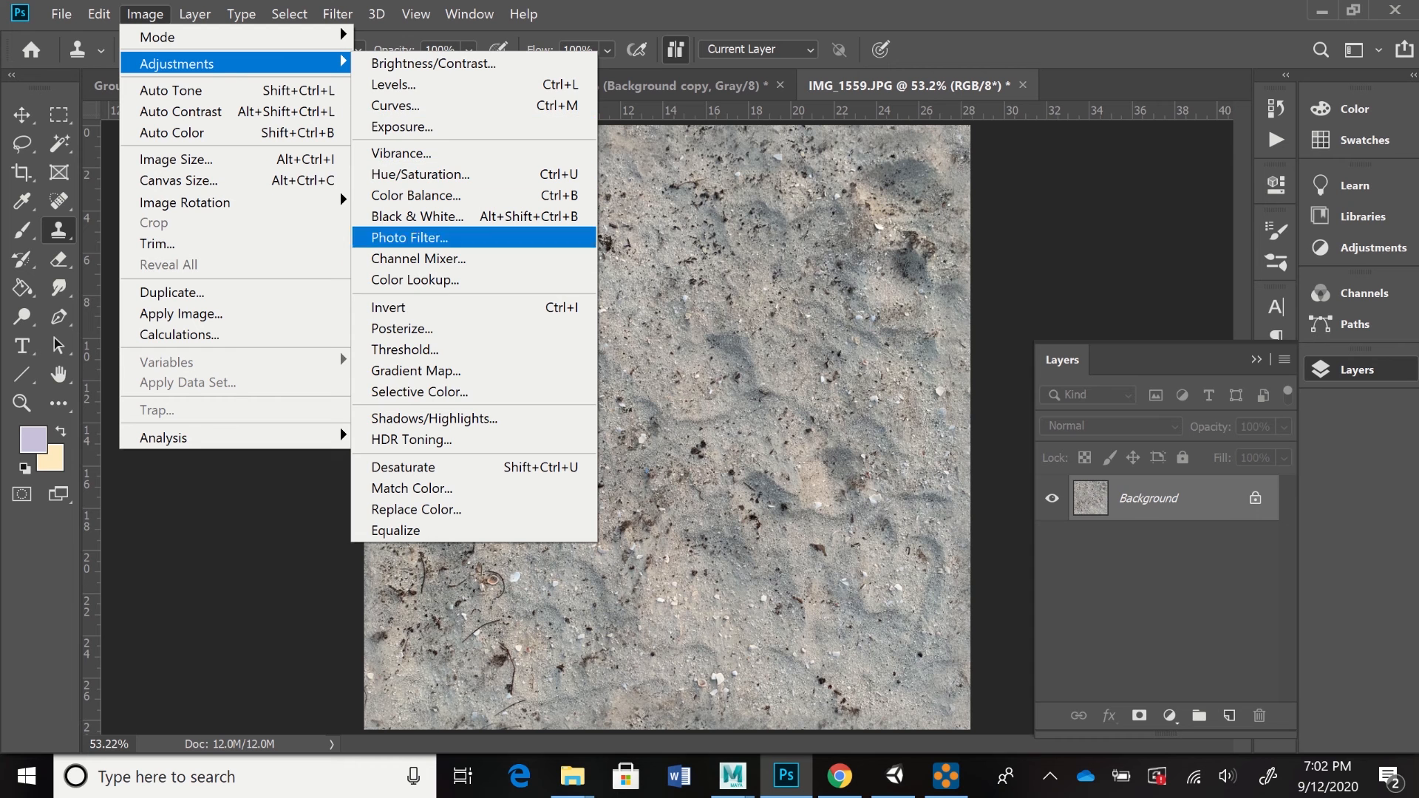
left_click(434, 418)
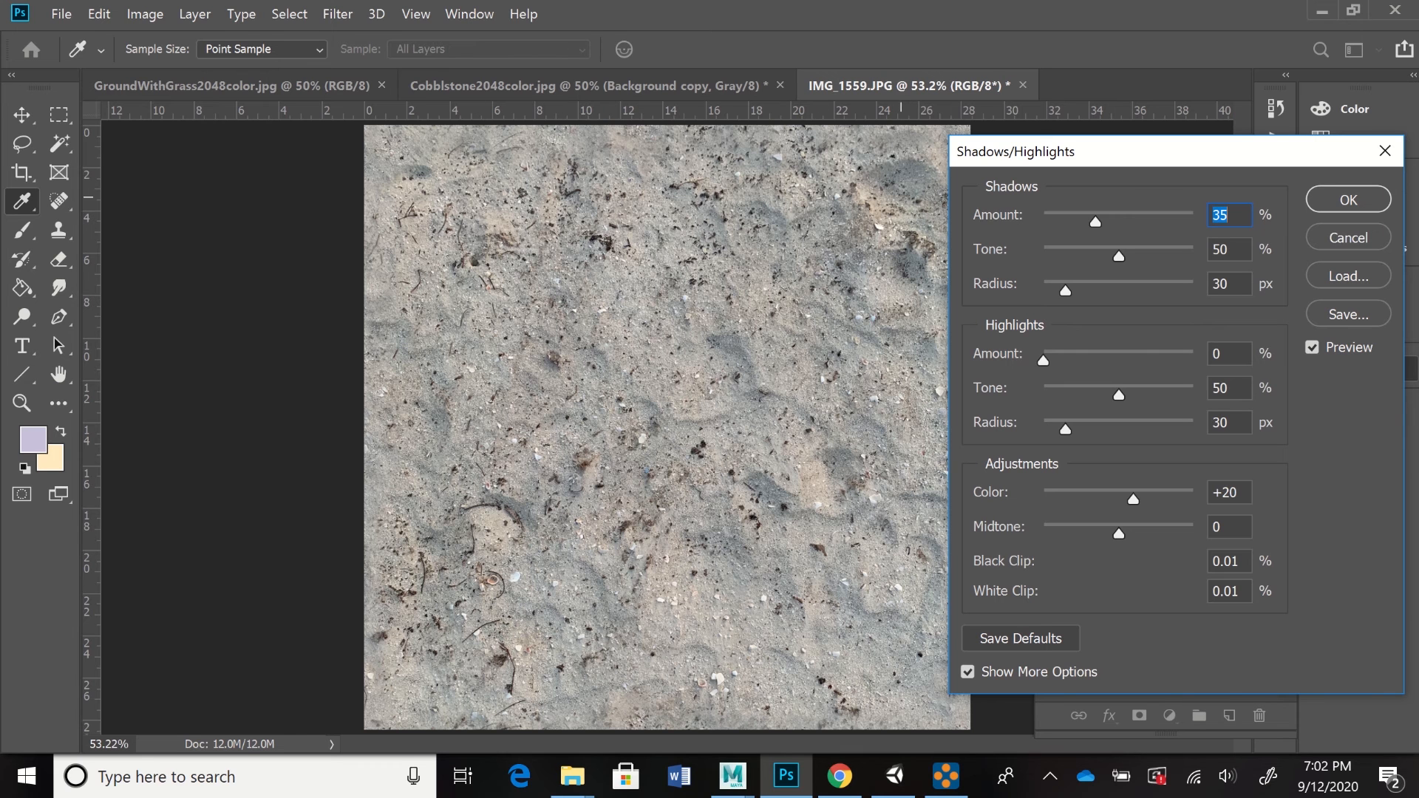
left_click_drag(1043, 360, 1059, 360)
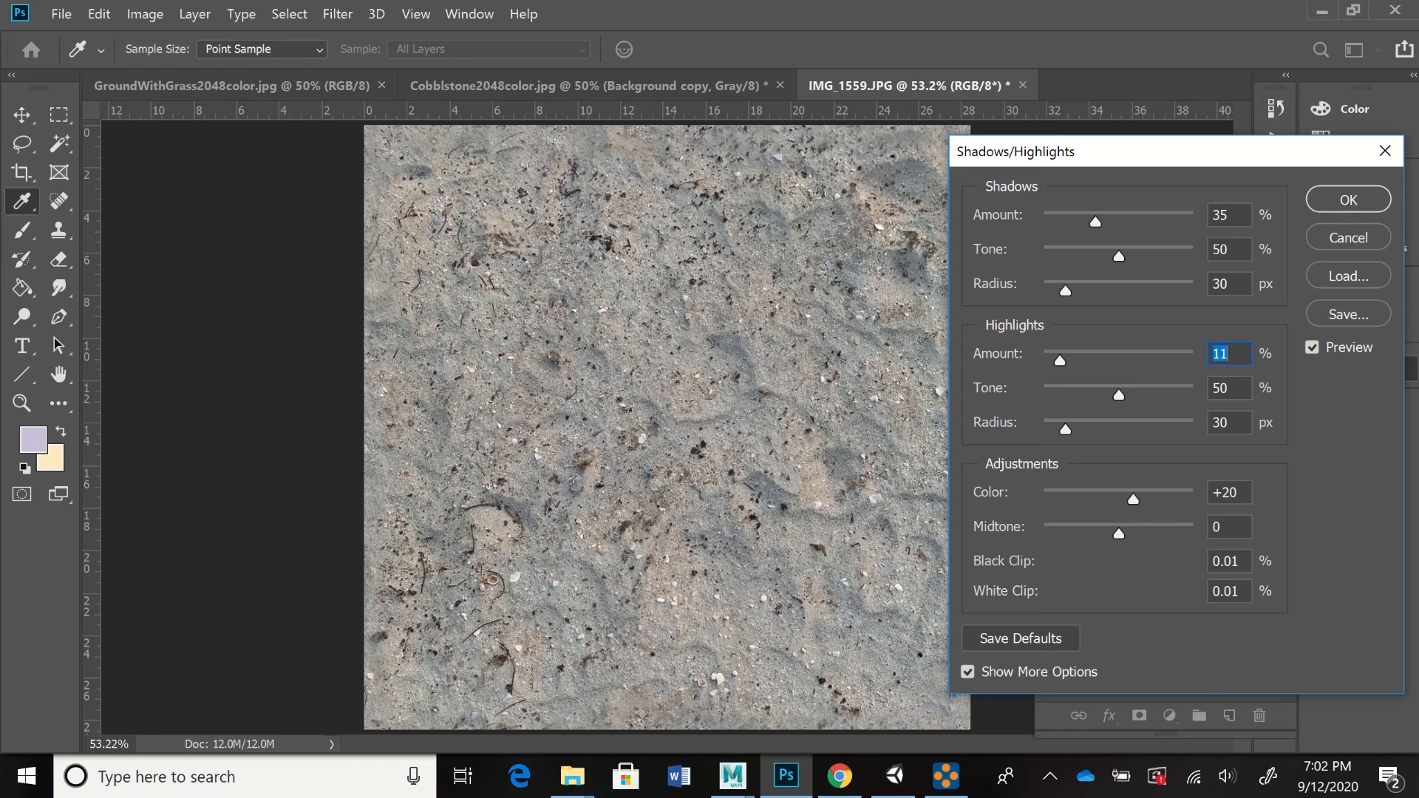
mouse_move(1096, 222)
left_mouse_down()
mouse_move(1049, 222)
mouse_move(1082, 222)
left_mouse_up()
left_click_drag(1082, 222, 1083, 222)
left_click_drag(1133, 500, 1122, 533)
type("0")
left_click(1228, 526)
- Compare the sand with and without the Shadows/Highlights preview, and apply the adjustment
left_click(1312, 348)
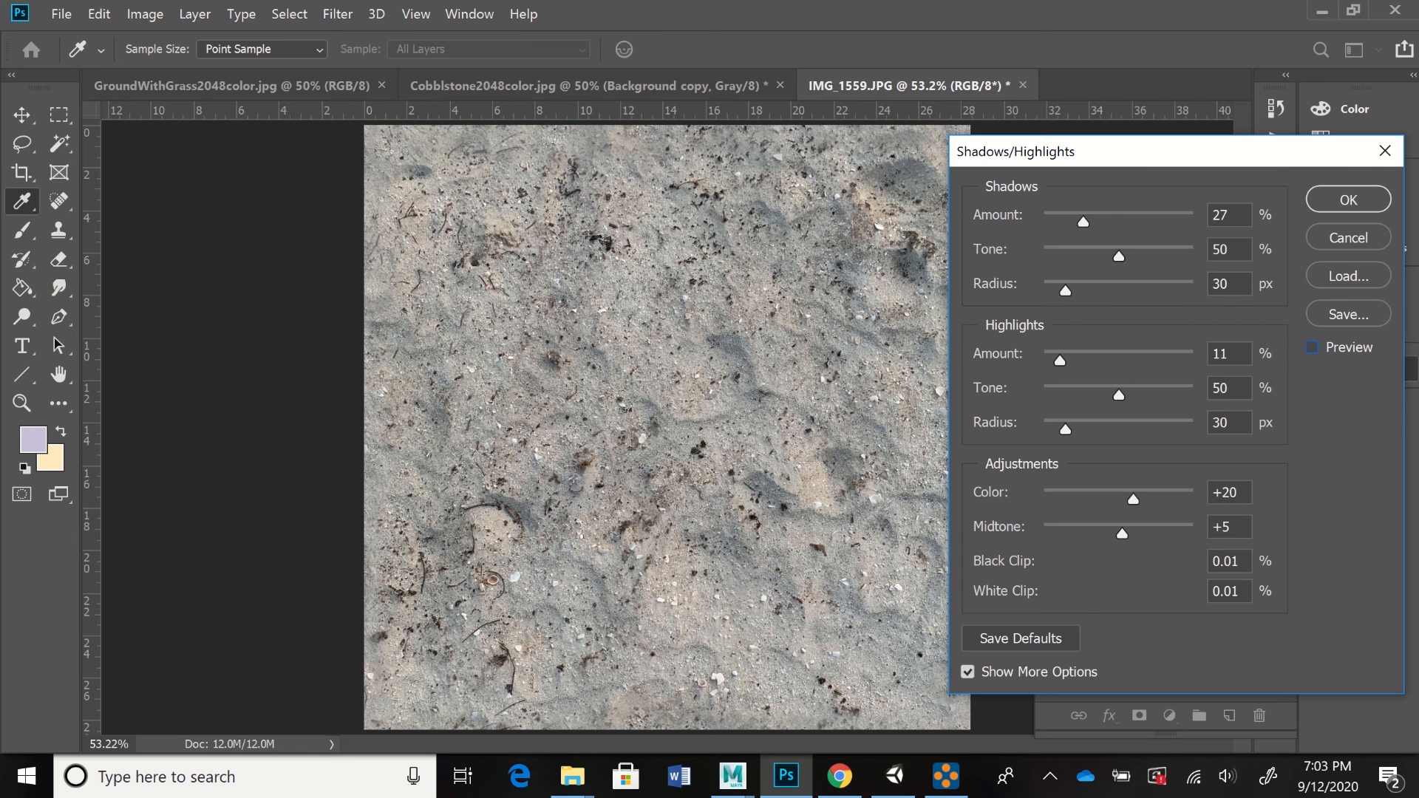
left_click(1311, 347)
left_click(1312, 347)
left_click(1312, 347)
left_click(1312, 348)
left_click(1312, 347)
left_click(1312, 347)
left_click(1312, 347)
left_click(1312, 348)
left_click(1312, 347)
left_click(1312, 347)
left_click(1312, 348)
left_click(1312, 348)
left_click(1313, 348)
left_click(1313, 349)
left_click(1313, 347)
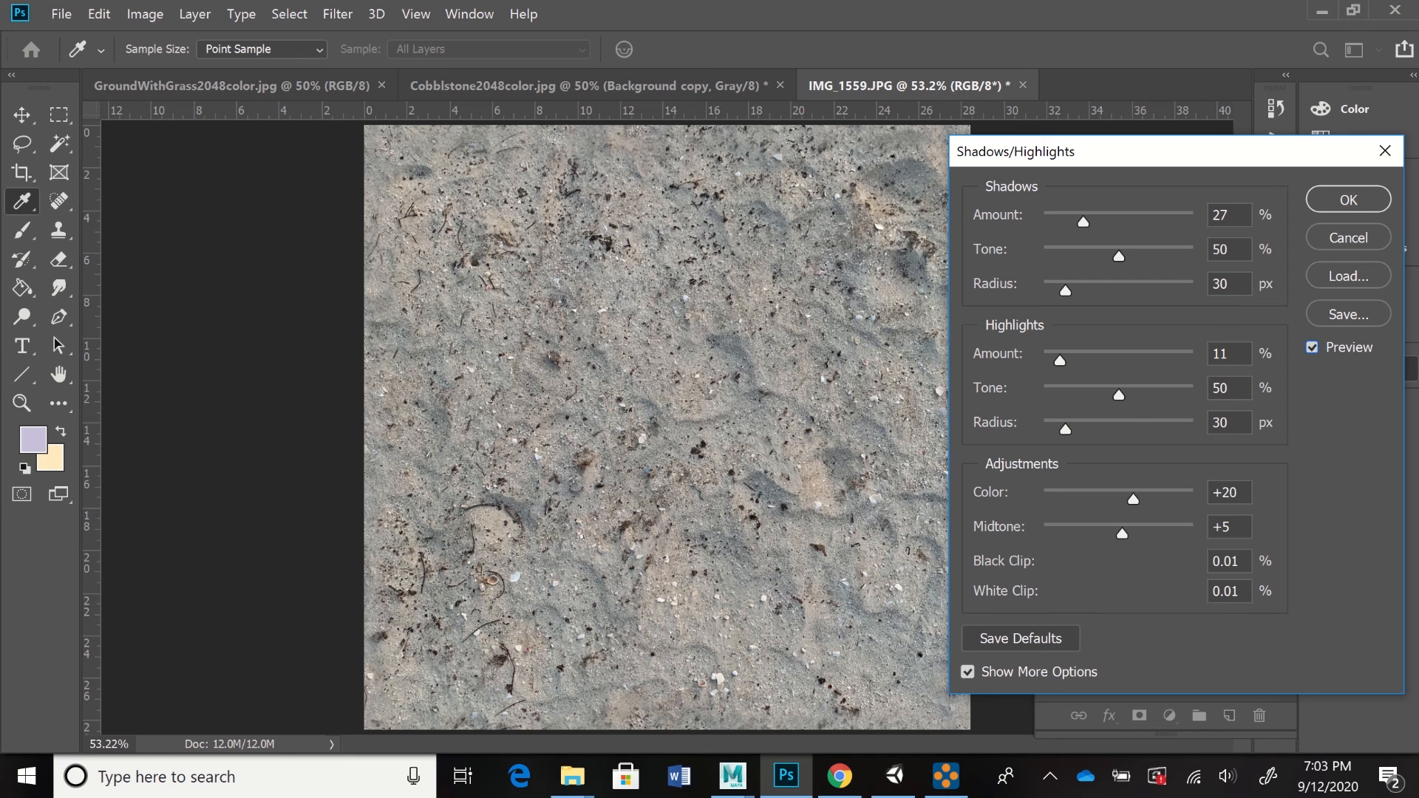
key("Return")
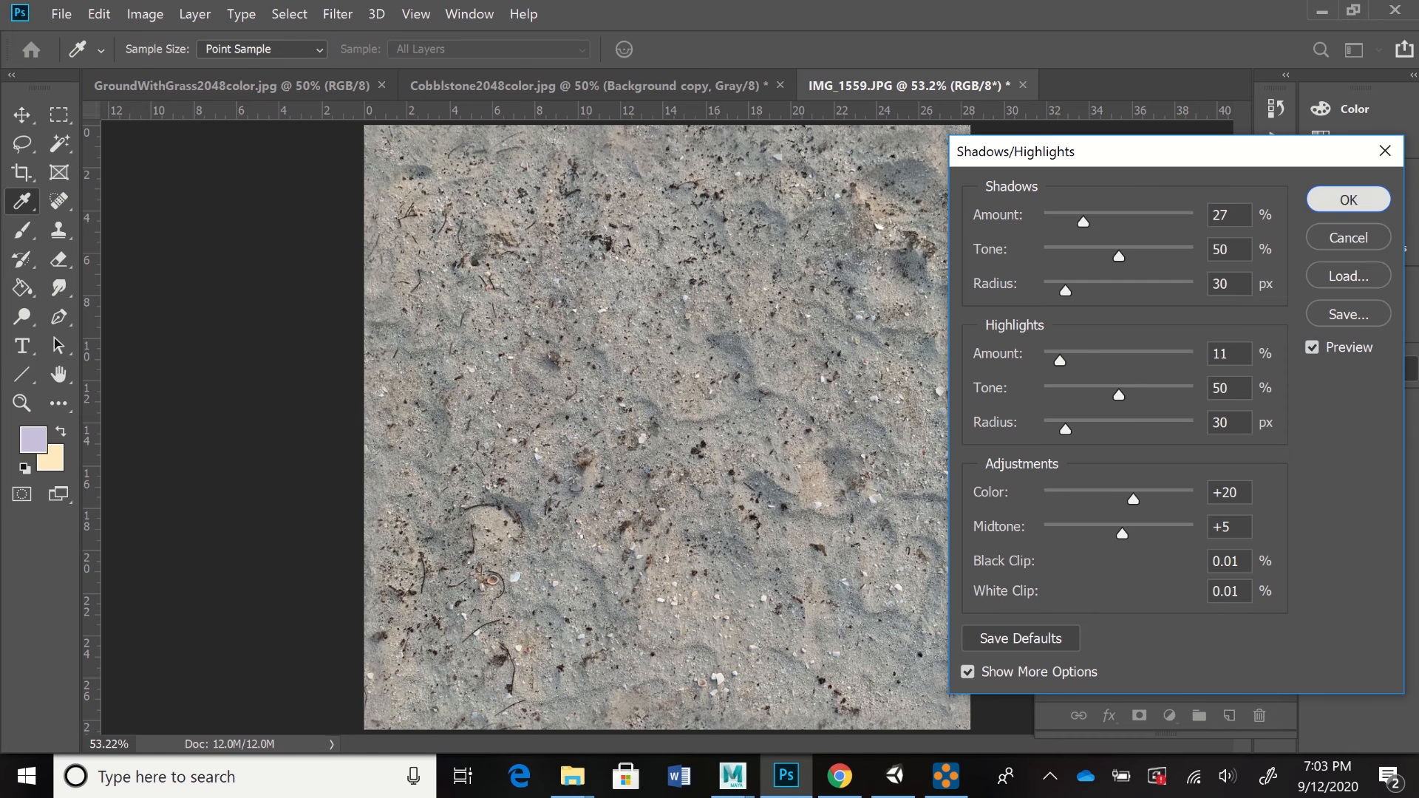
key("s")
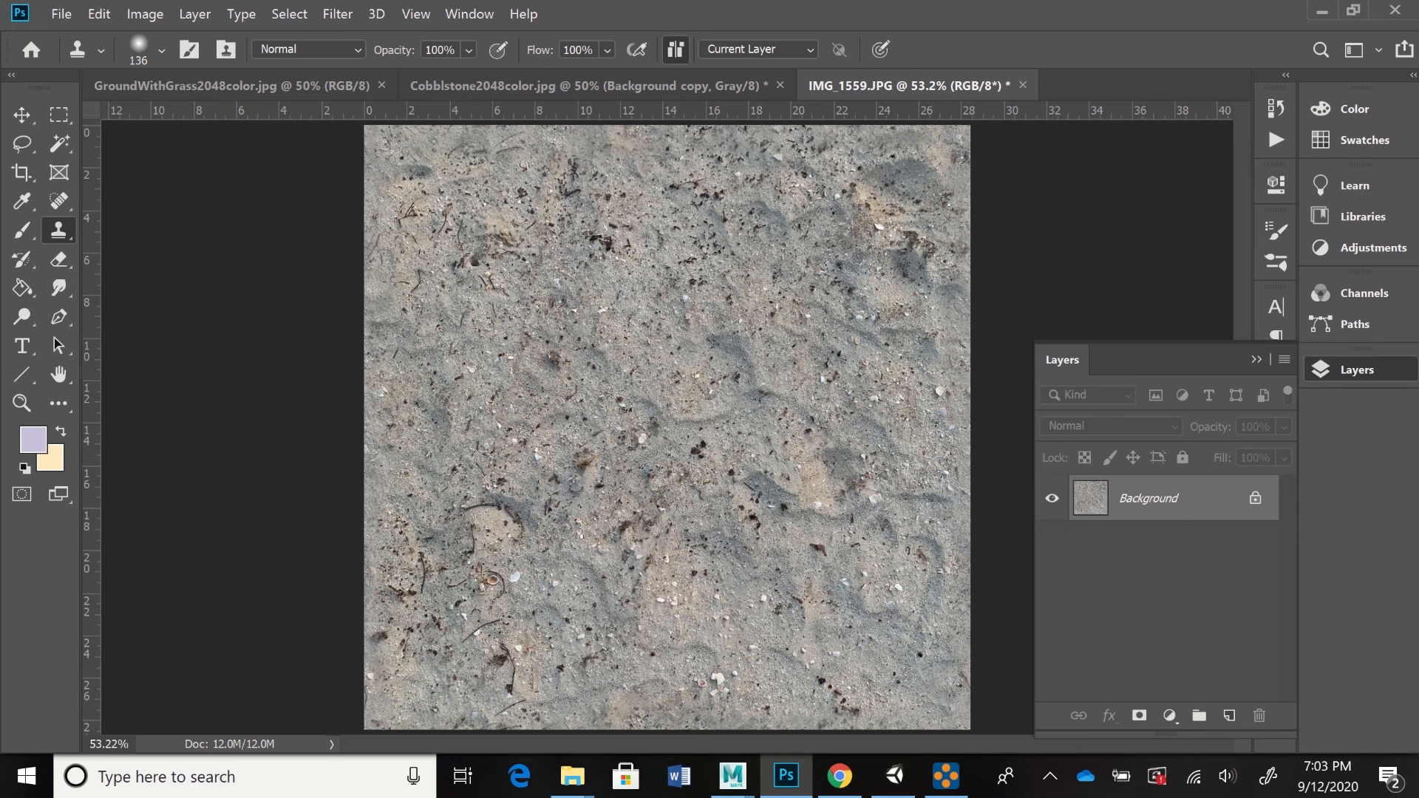
- Save the image as a JPEG named SandBeachcolor in the Textures folder, with quality 10 and Baseline ("Standard") format
left_click(61, 14)
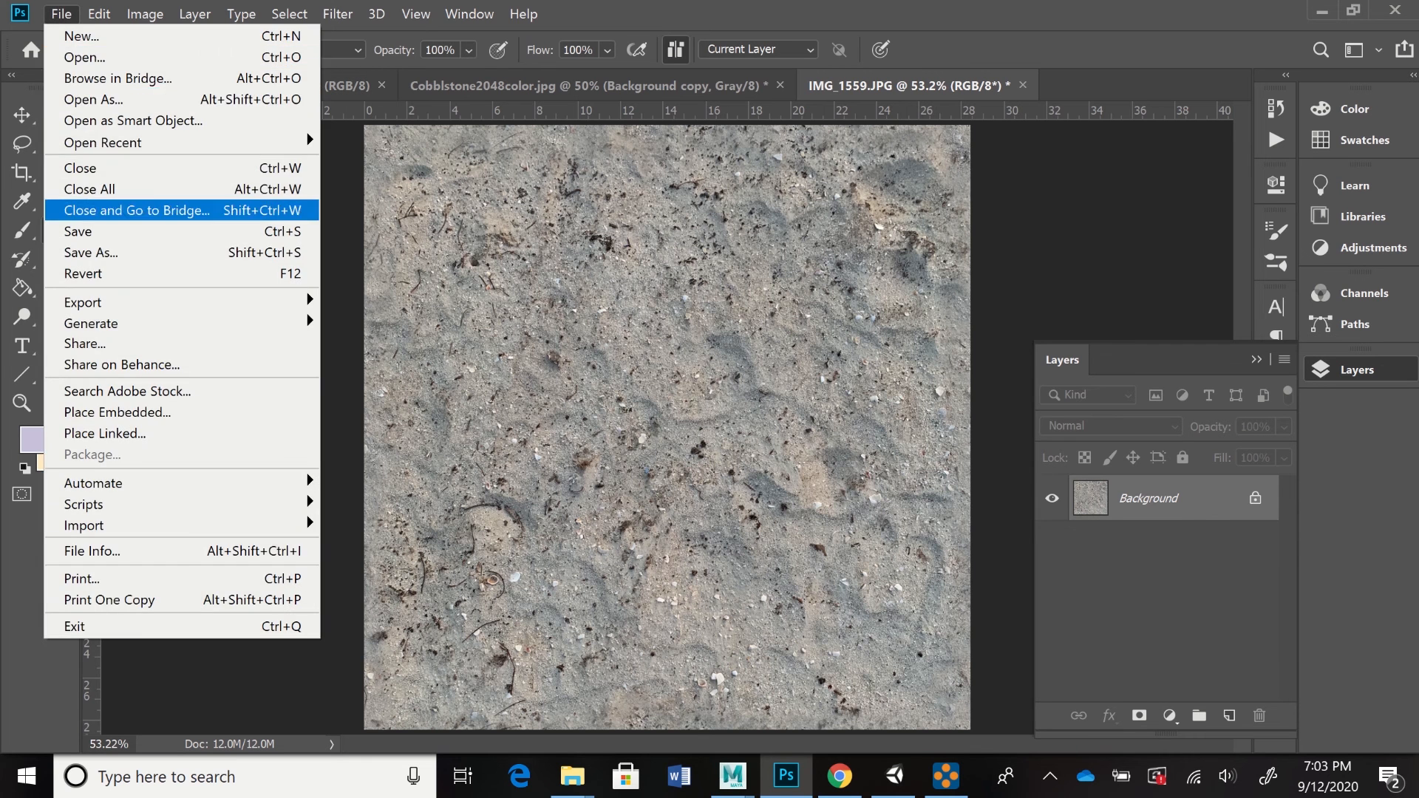
left_click(91, 252)
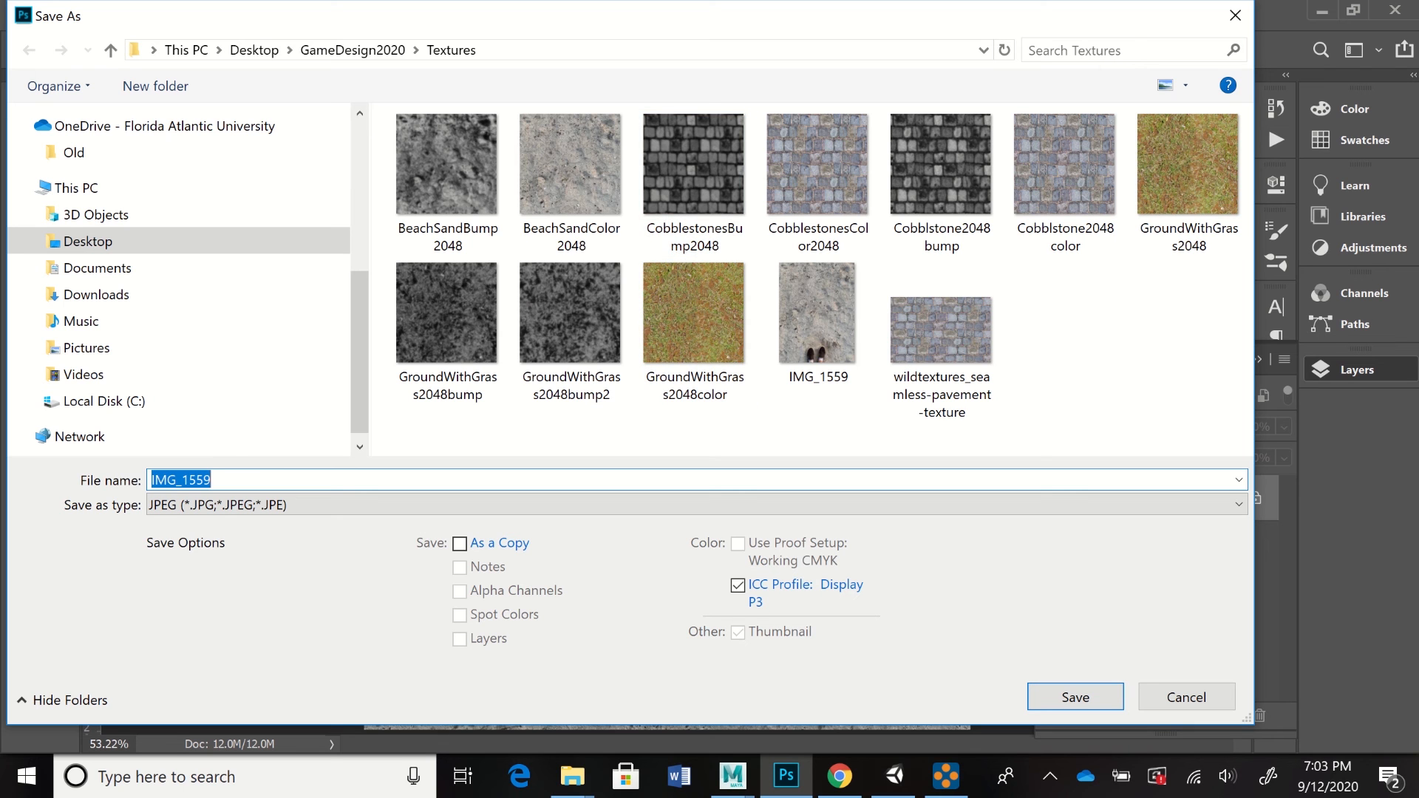
type("Sand")
type("Beach")
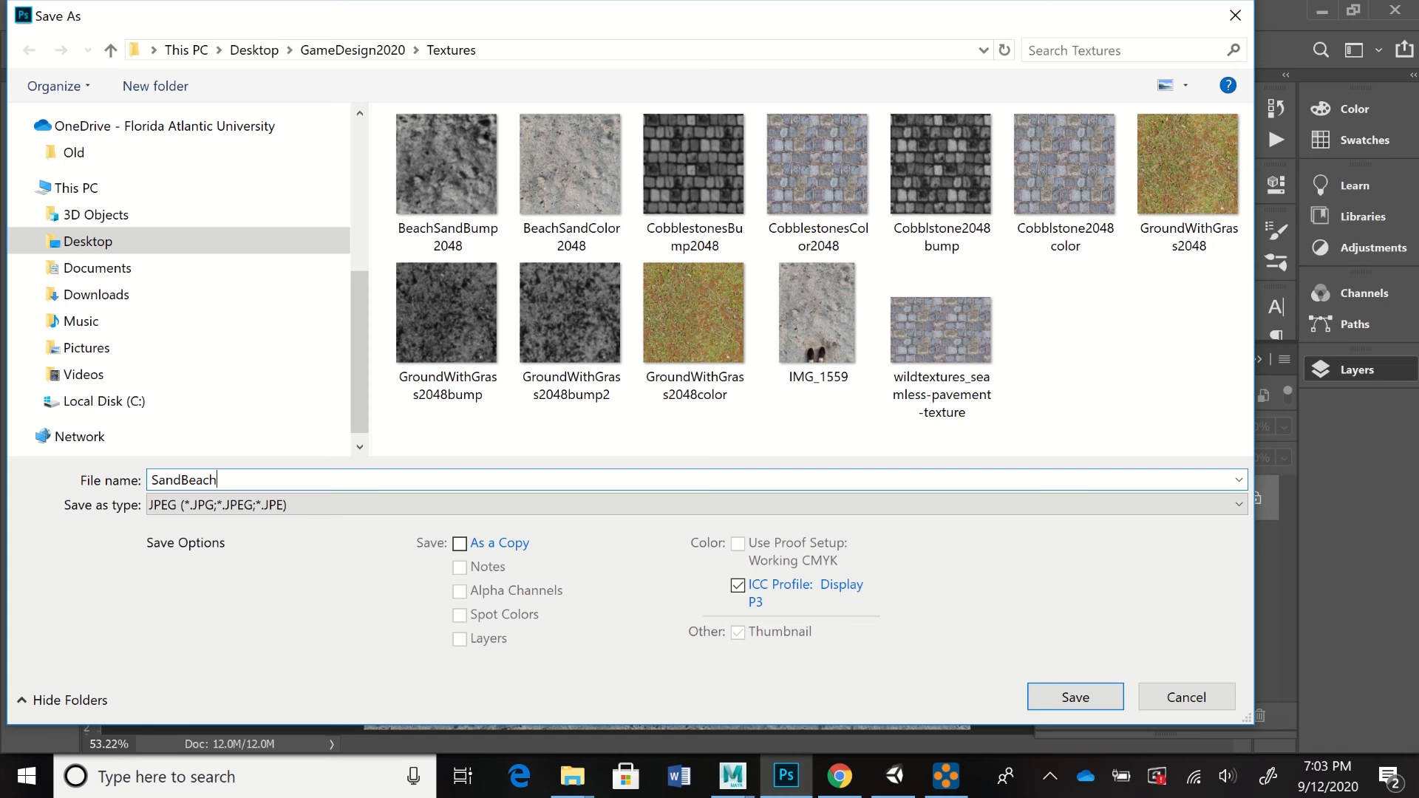
type("color")
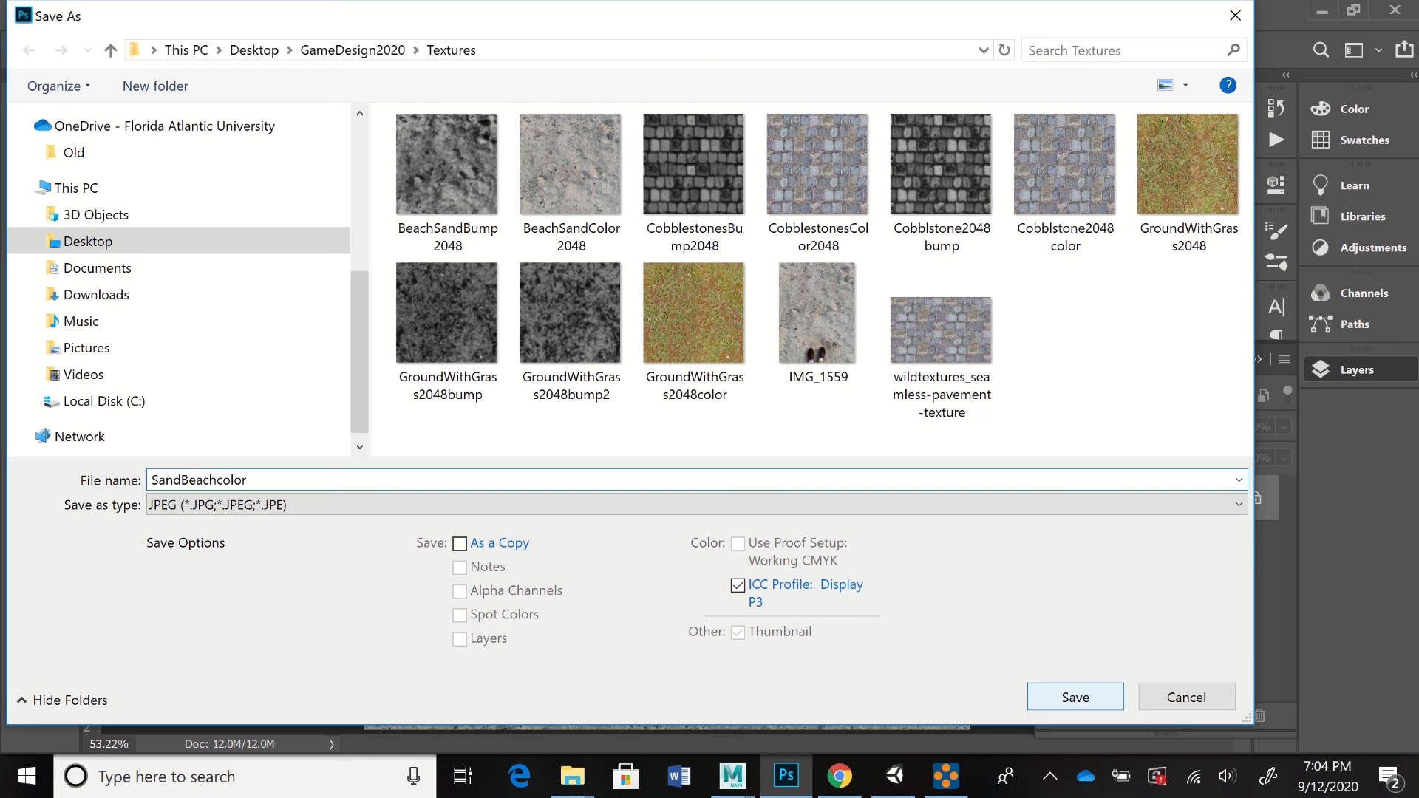
left_click(1076, 697)
key("Down")
key("Down")
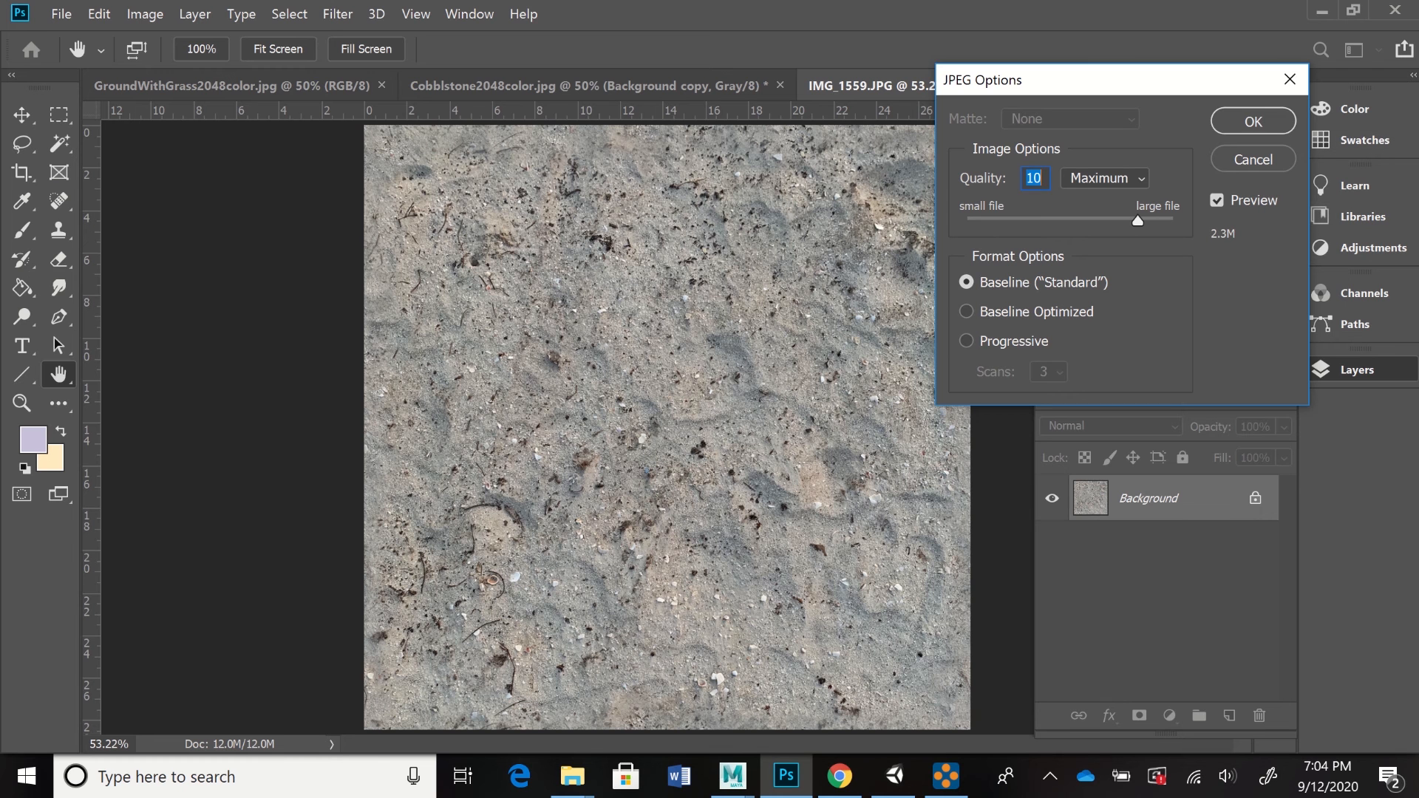
key("Return")
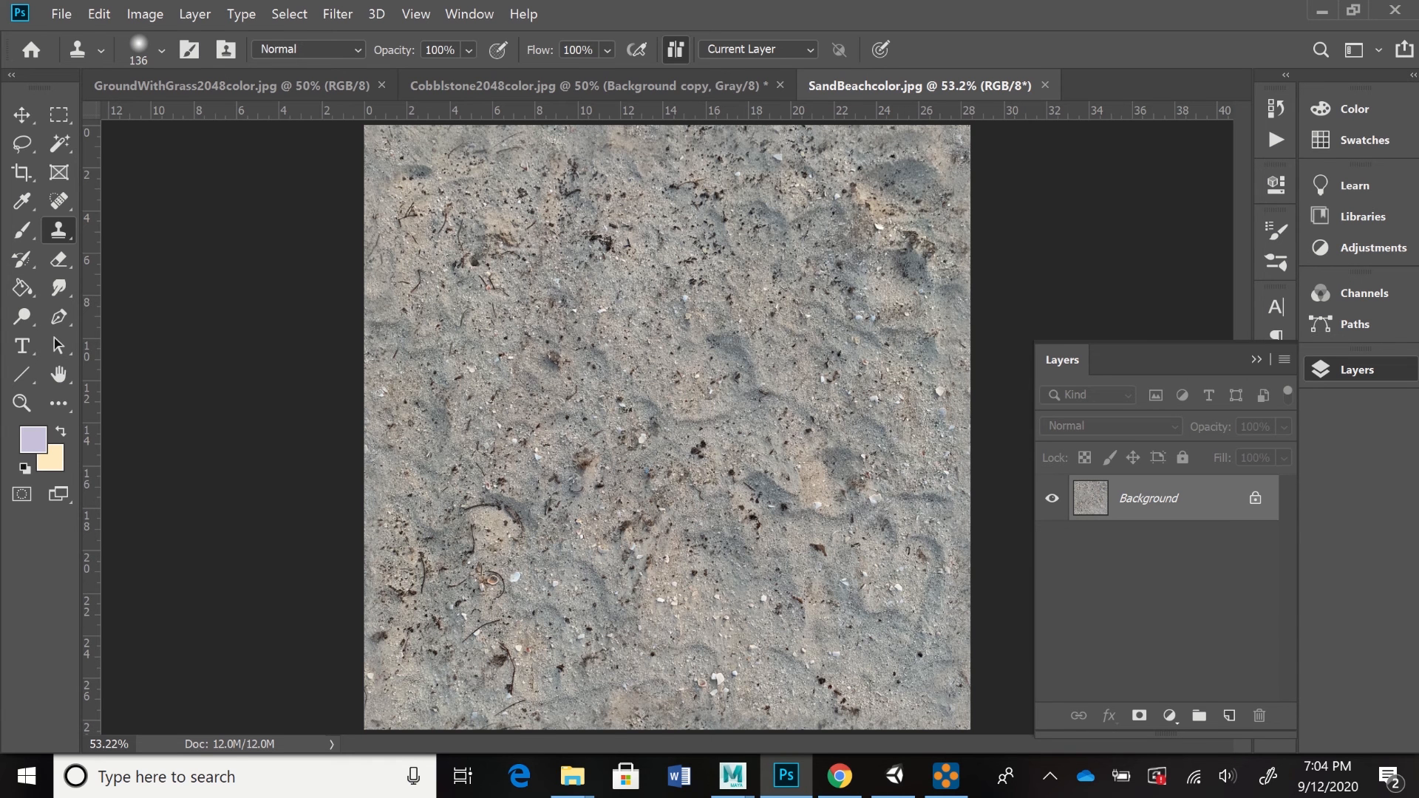
- Duplicate the Background layer of SandBeachcolor under the name Background copy
left_click(1285, 360)
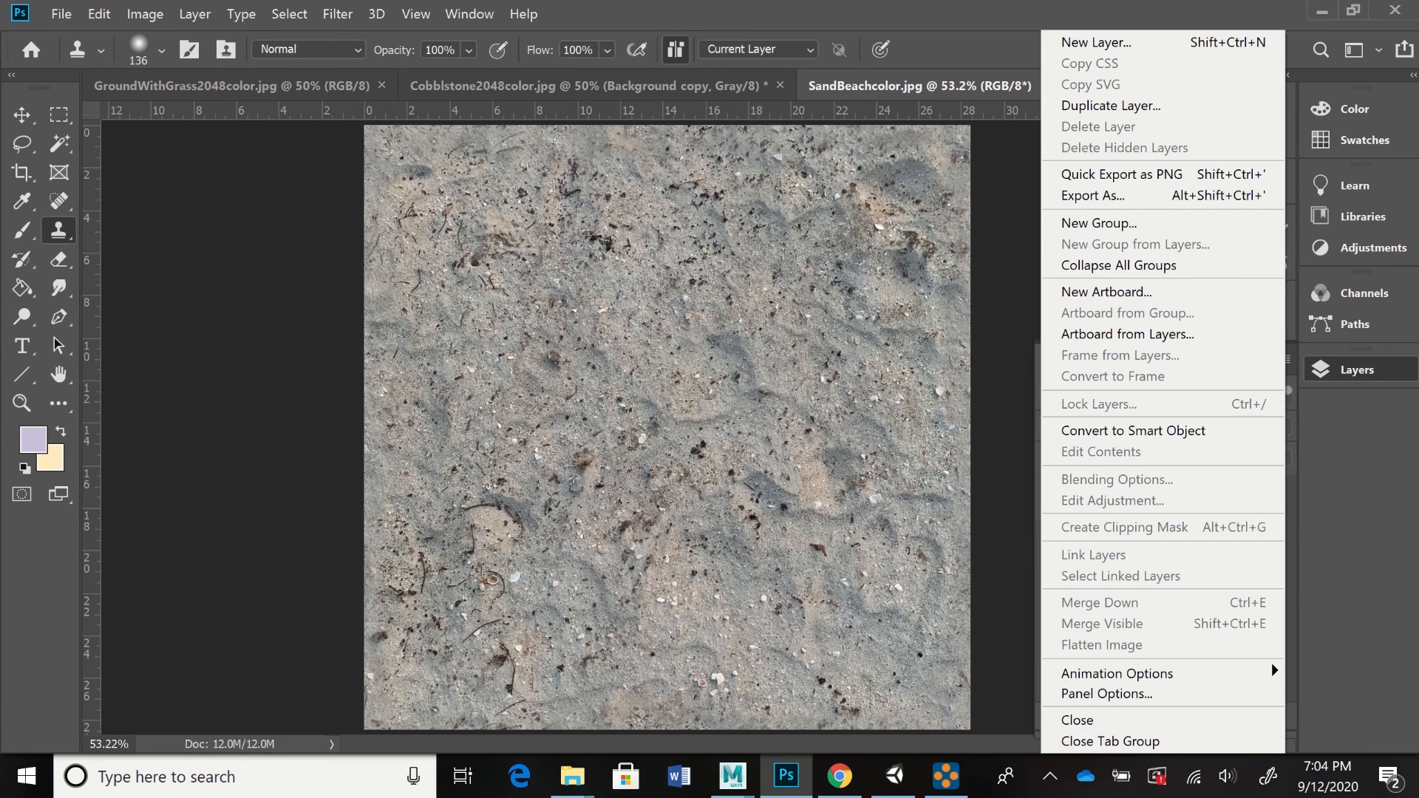
left_click(1111, 105)
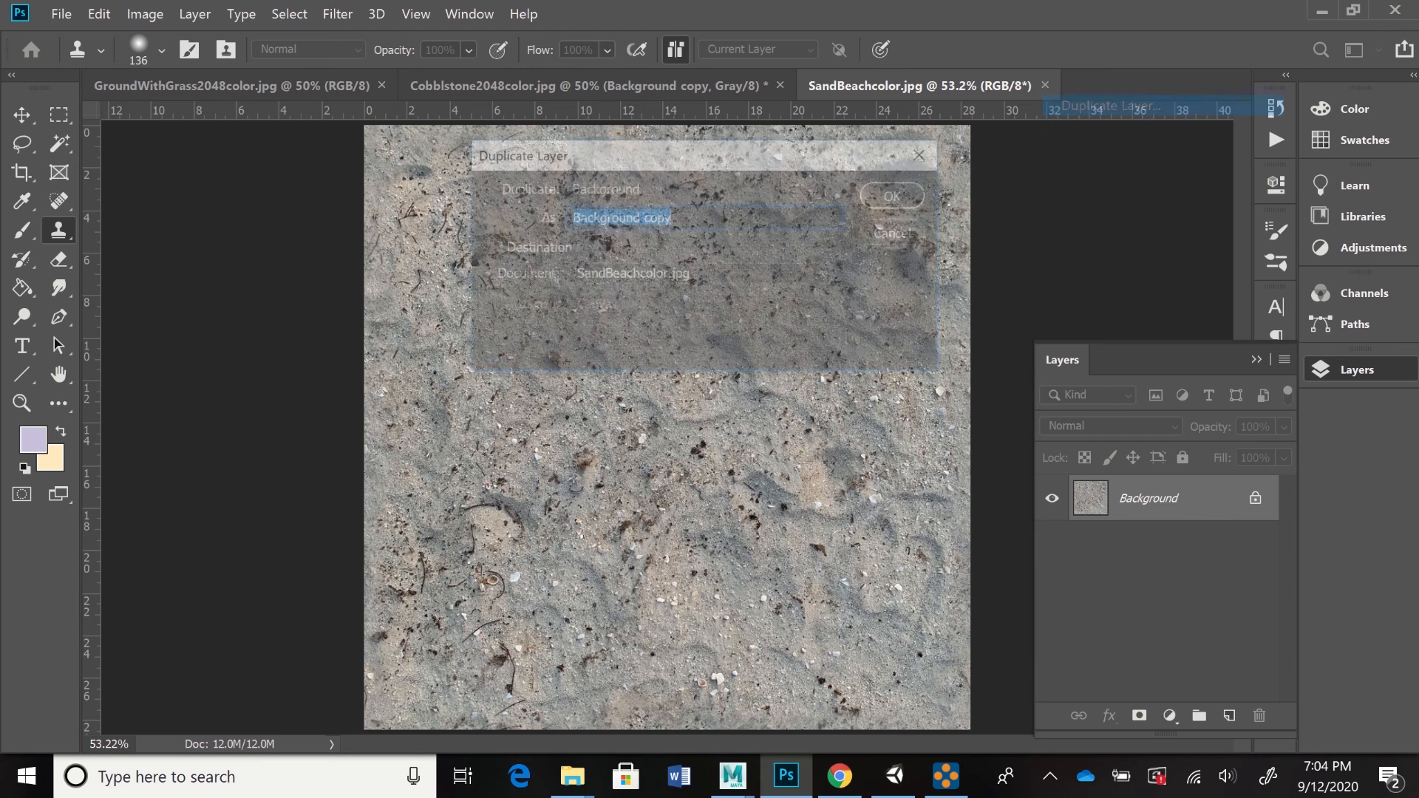
key("Return")
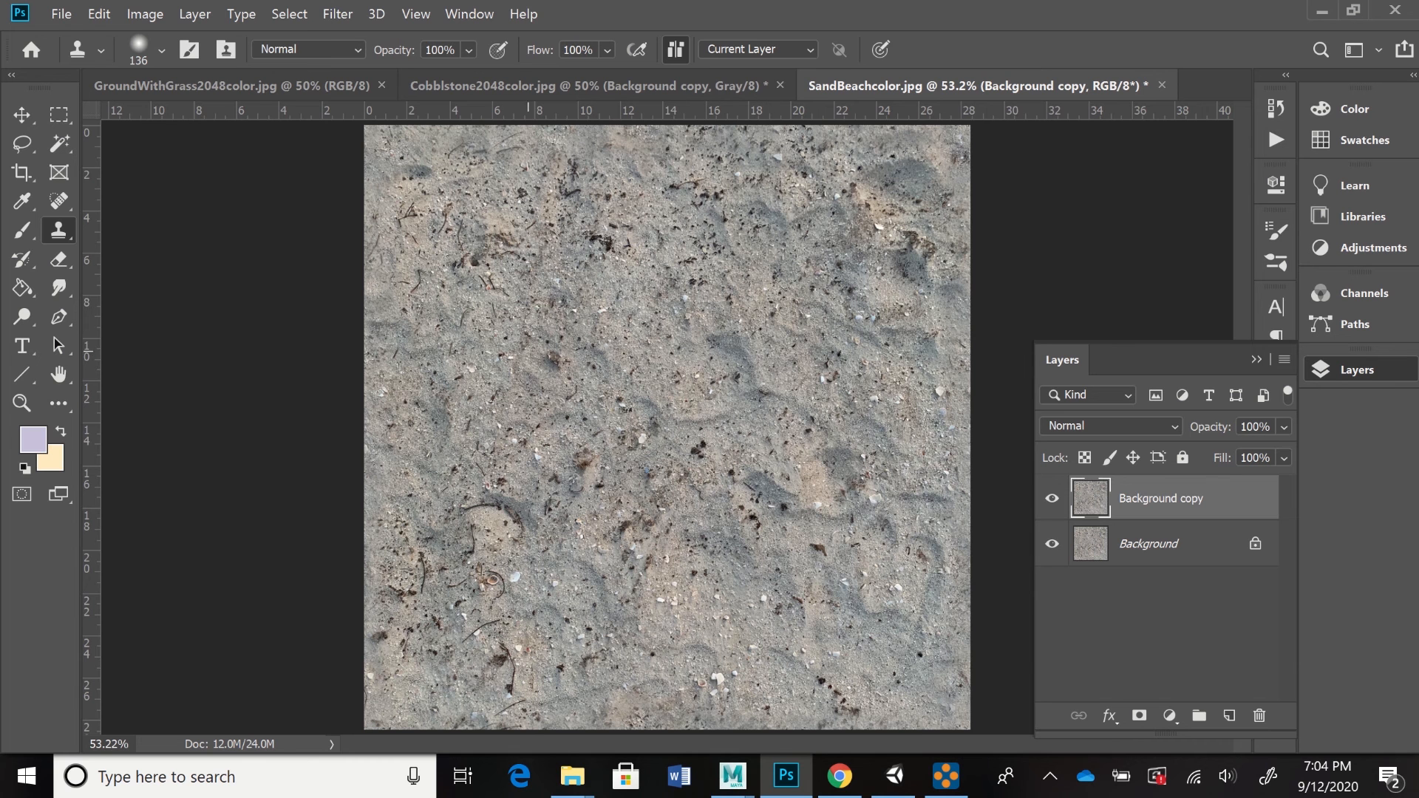
left_click(289, 14)
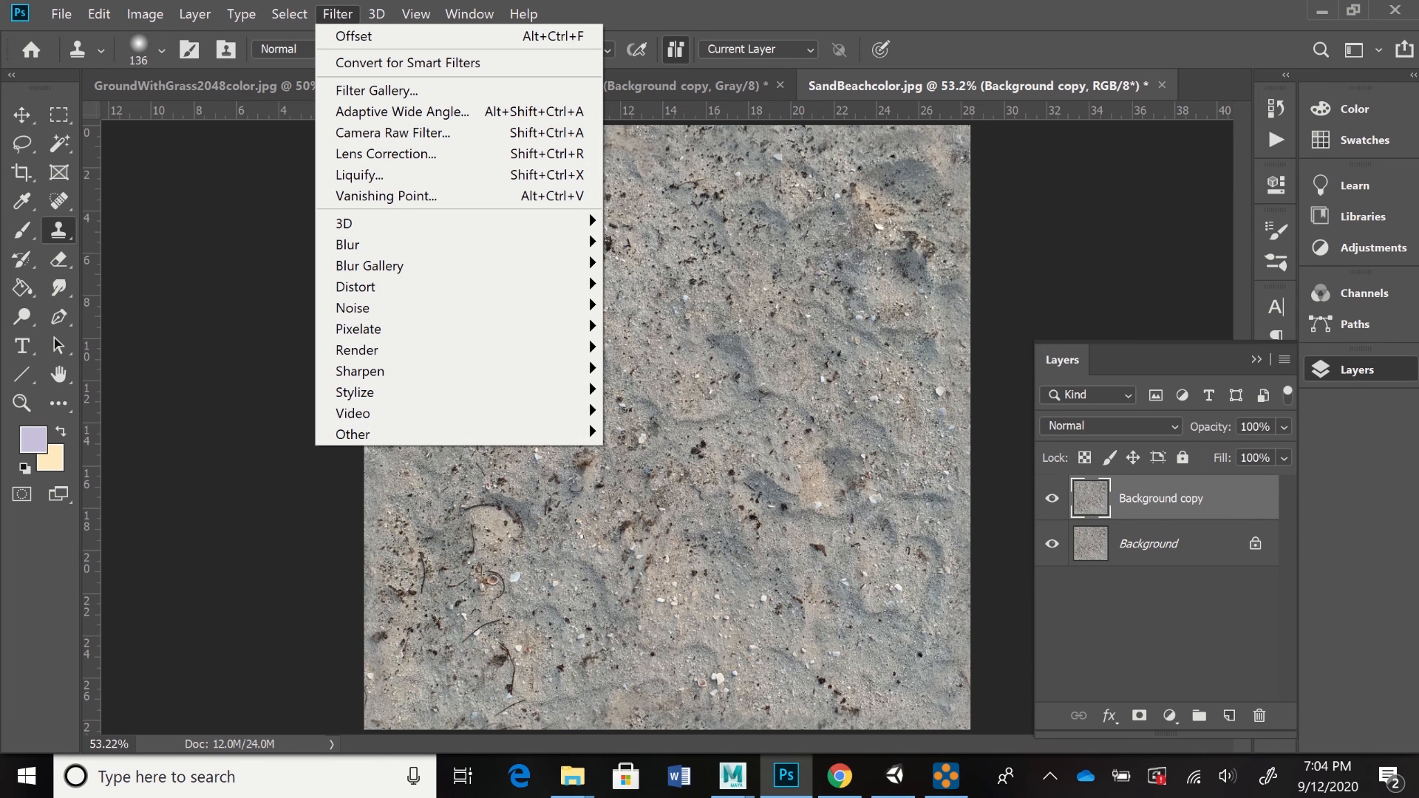
mouse_move(194, 14)
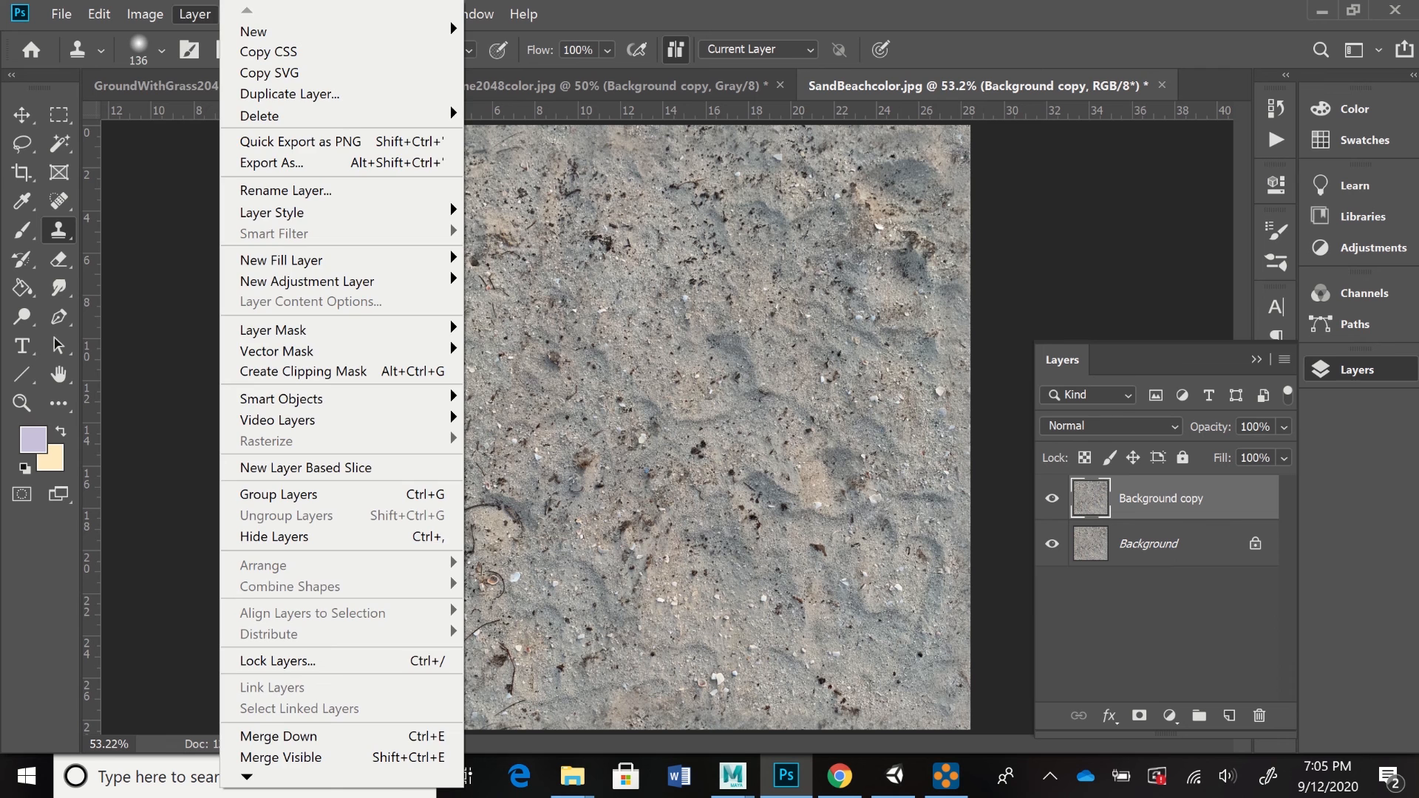
mouse_move(145, 14)
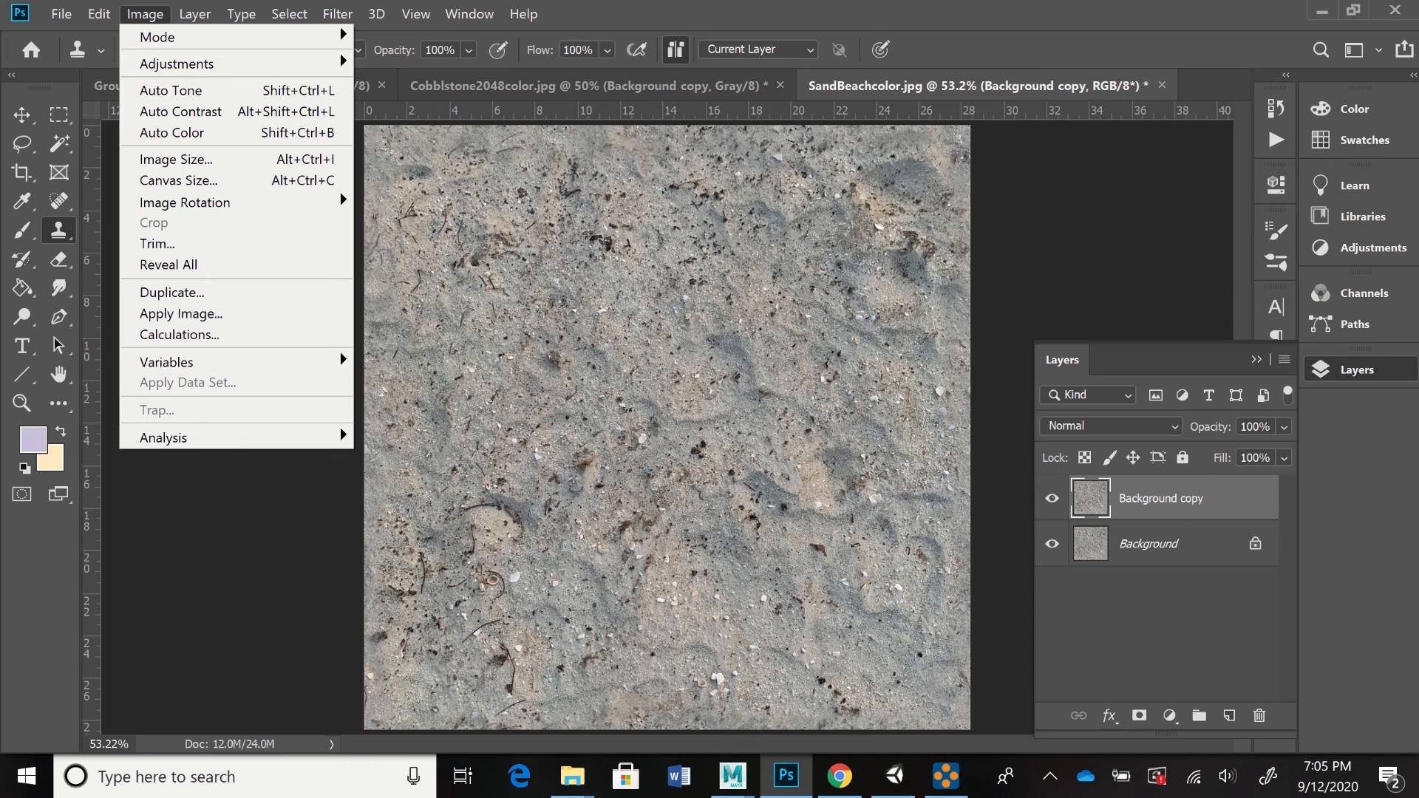
key("Escape")
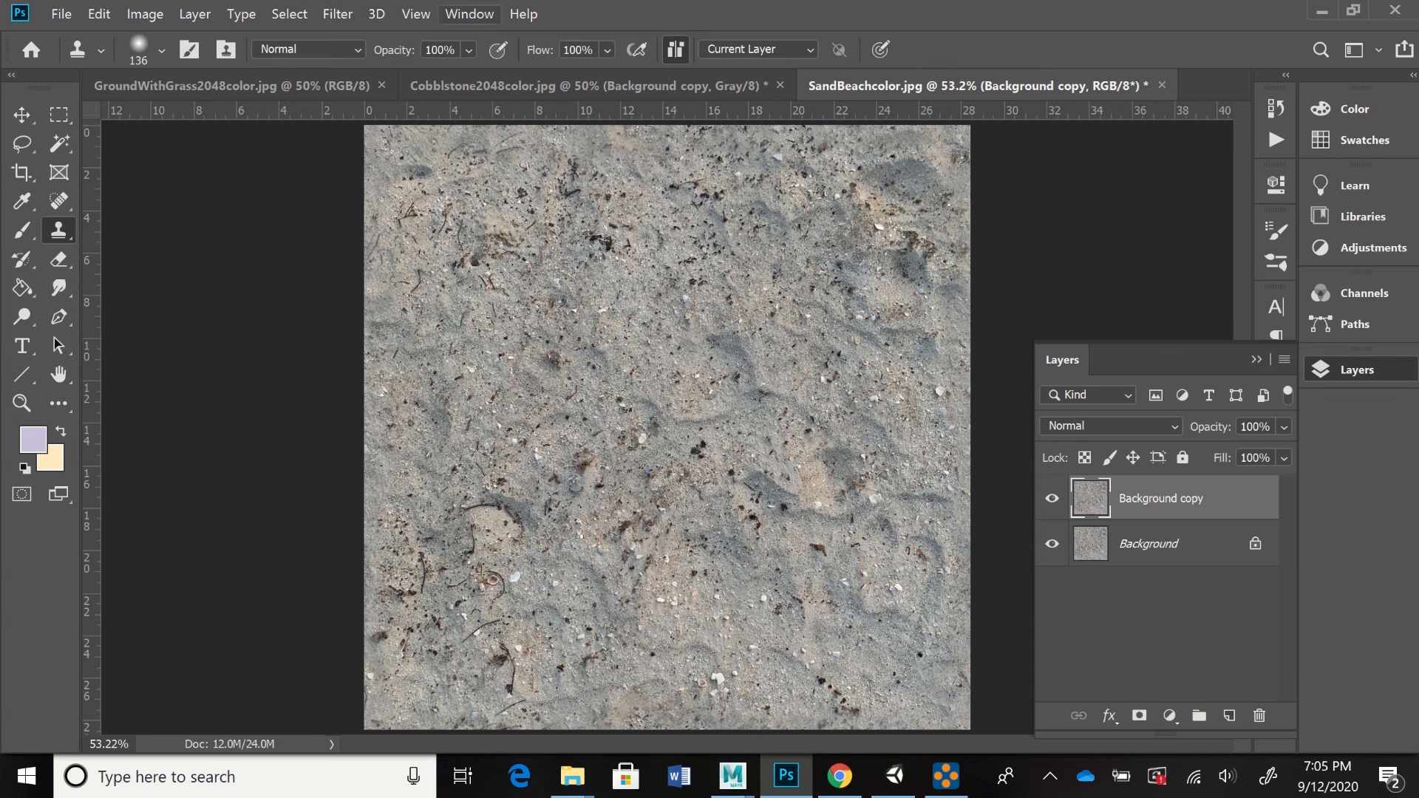
- Select the light sand areas by Color Range, sampling the pale patch inside the curved hollow, with fuzziness 62
left_click(289, 14)
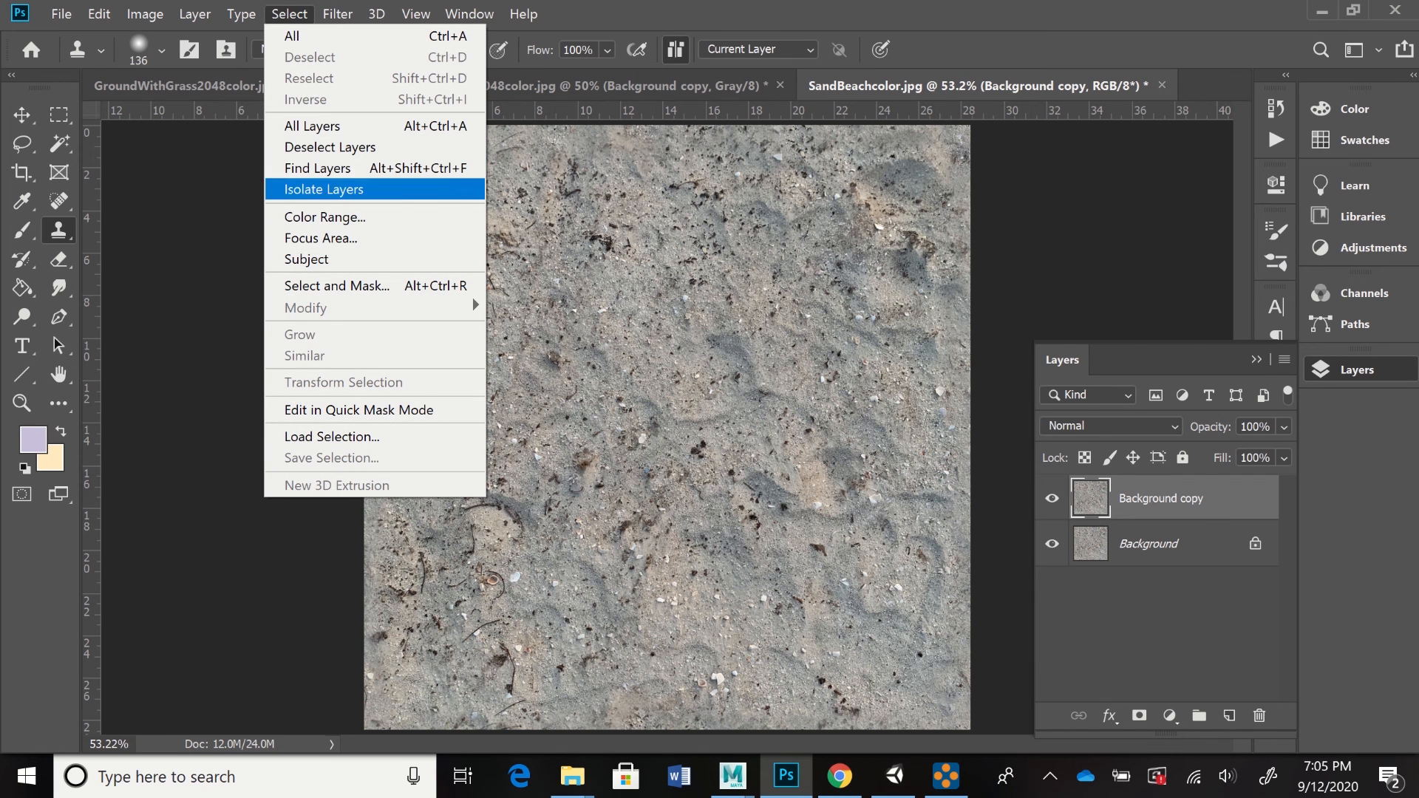
key("Return")
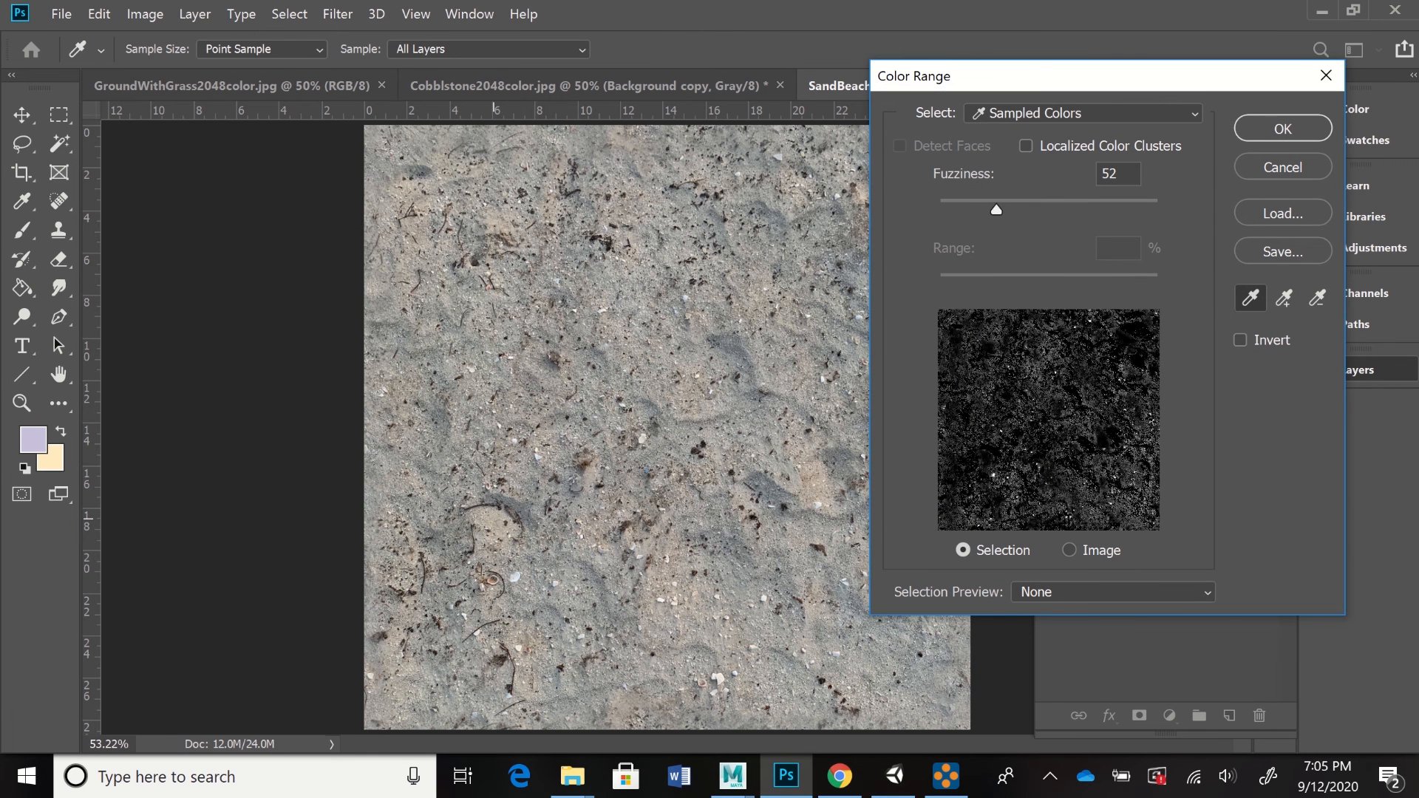
left_click(493, 521)
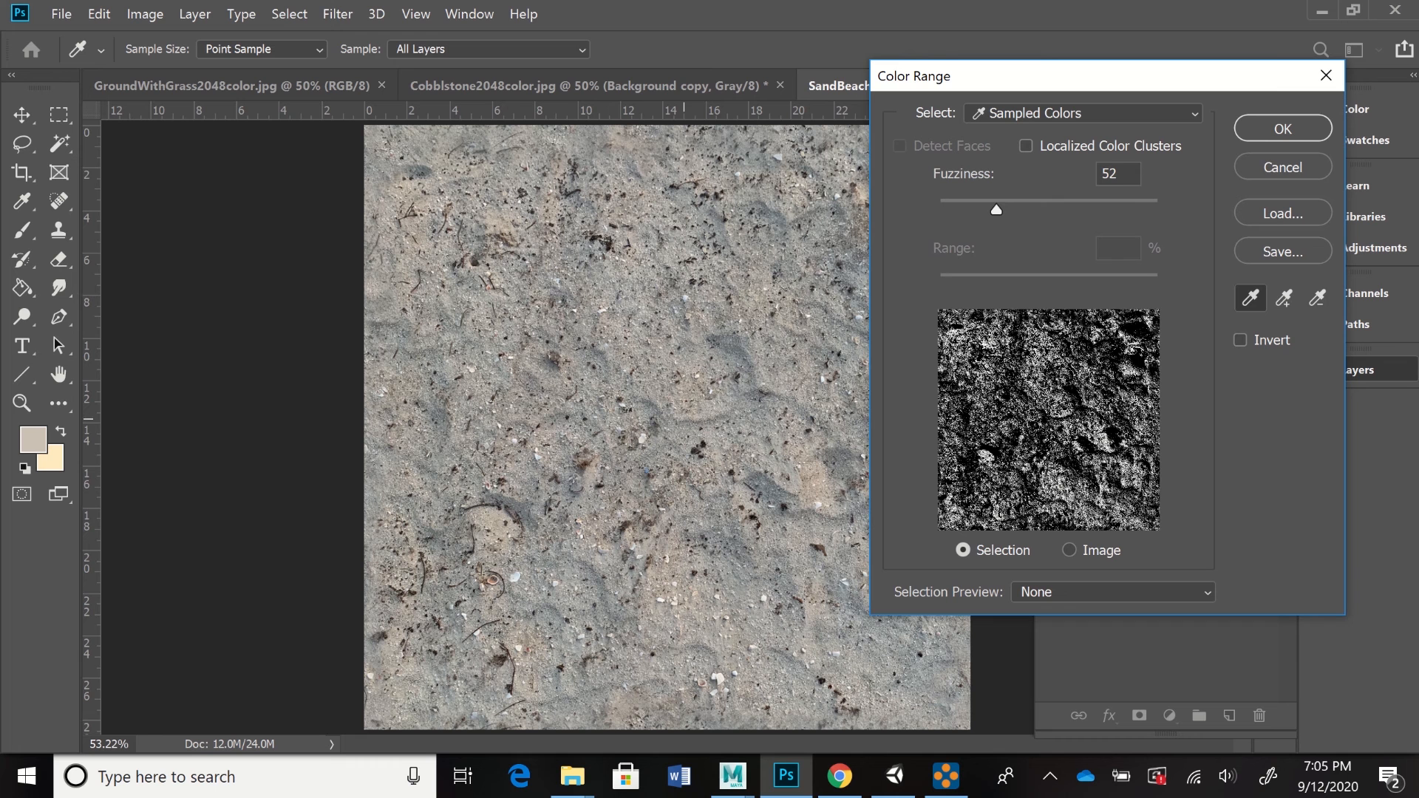
mouse_move(996, 209)
left_mouse_down()
mouse_move(978, 209)
mouse_move(1007, 209)
left_mouse_up()
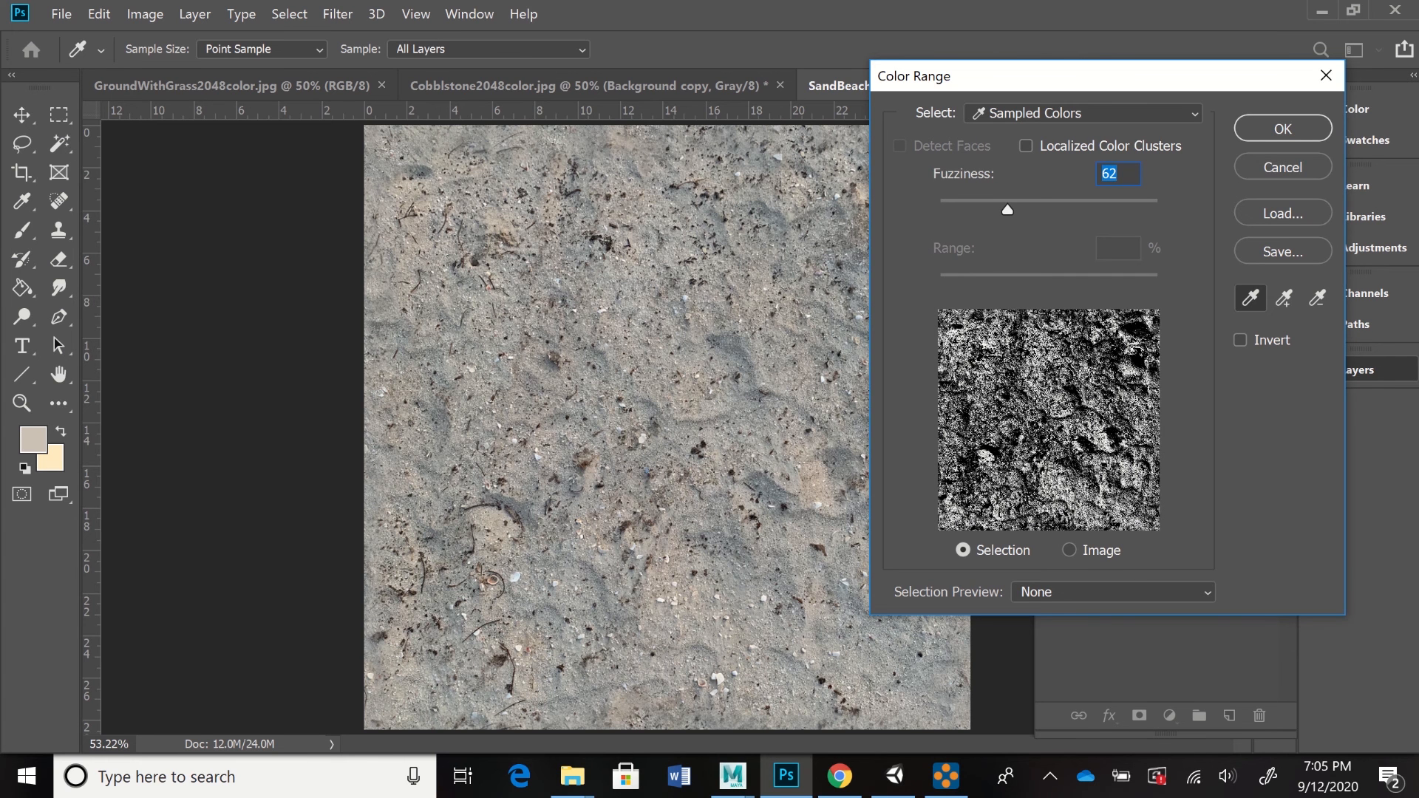
key("Return")
key("s")
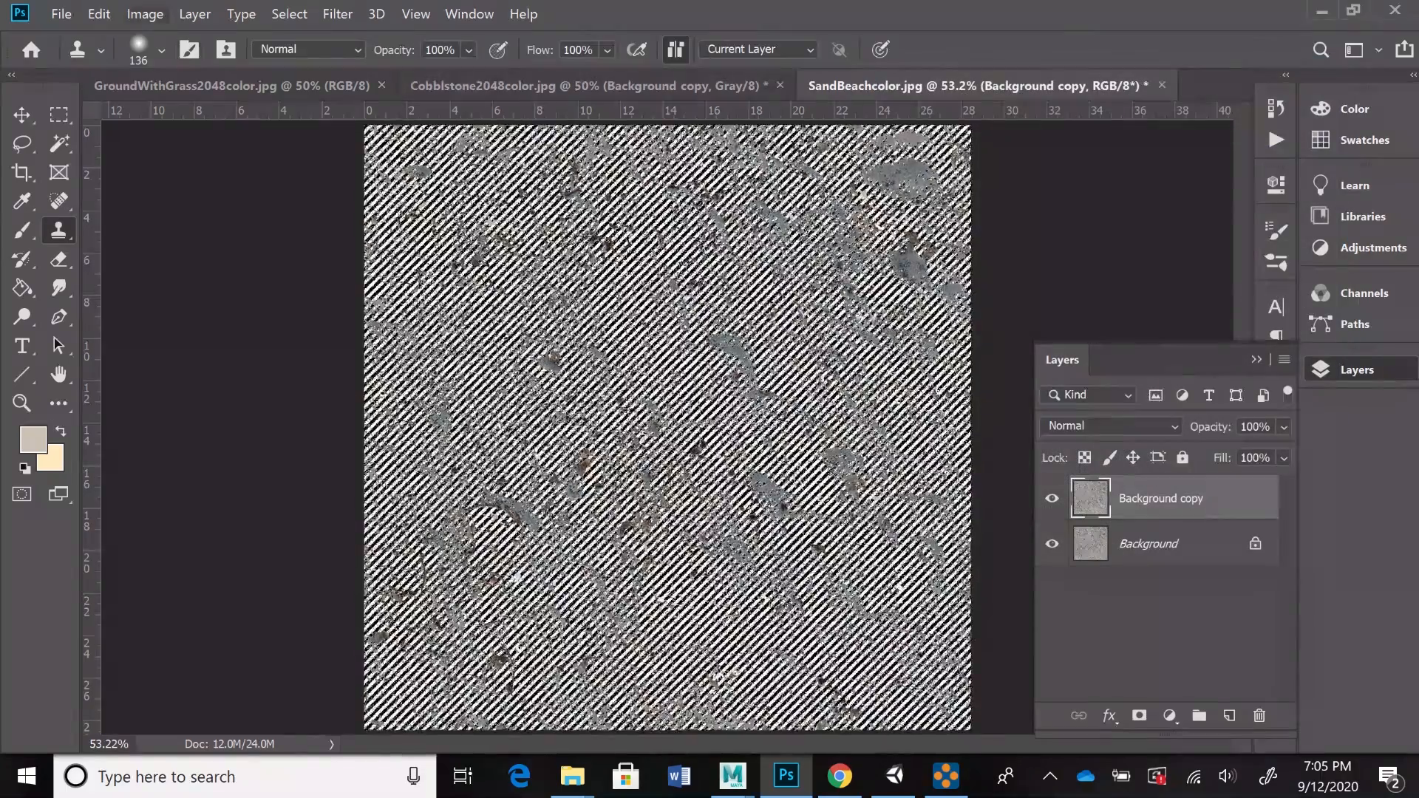
- Lighten the selected sand areas with Hue/Saturation, setting lightness to +50
left_click(145, 14)
mouse_move(177, 63)
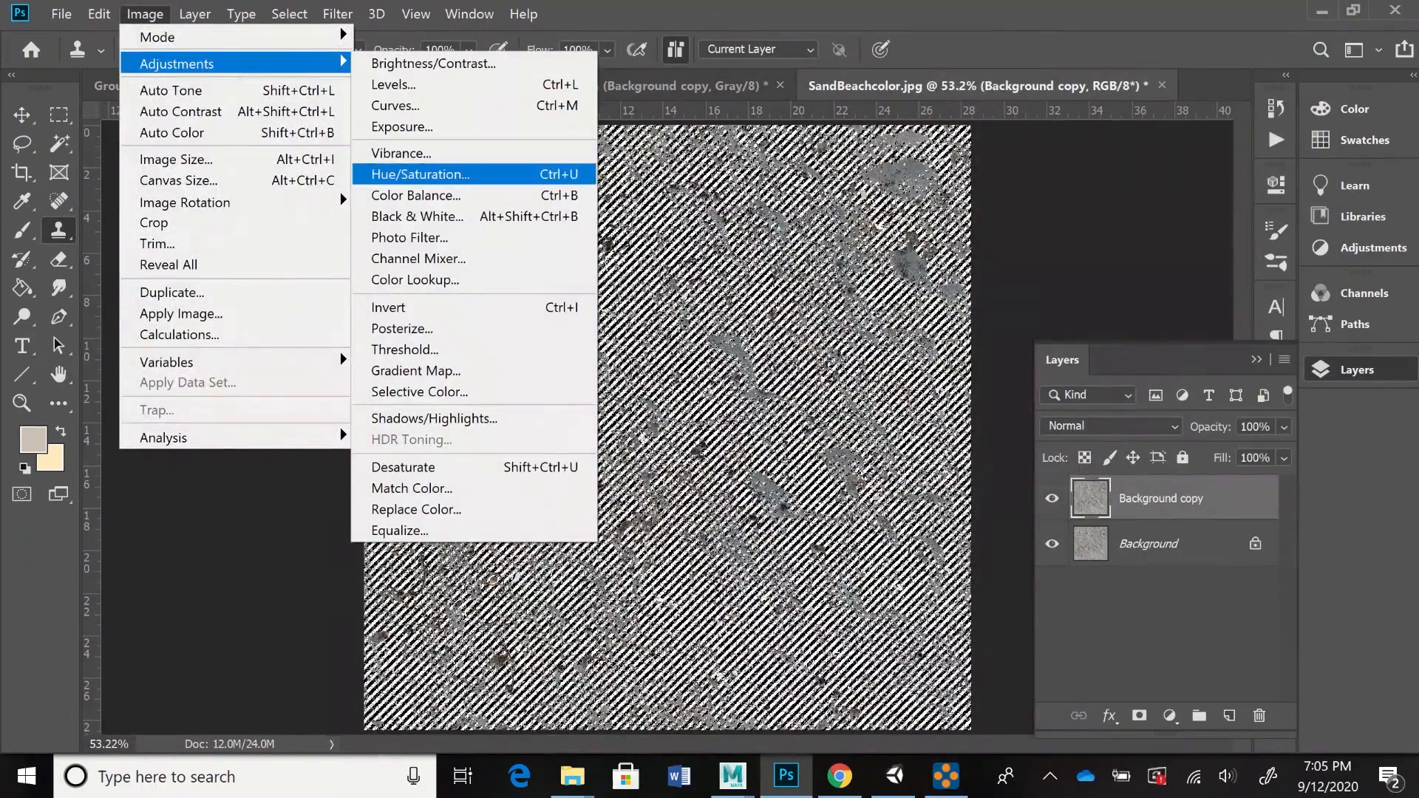
left_click(420, 175)
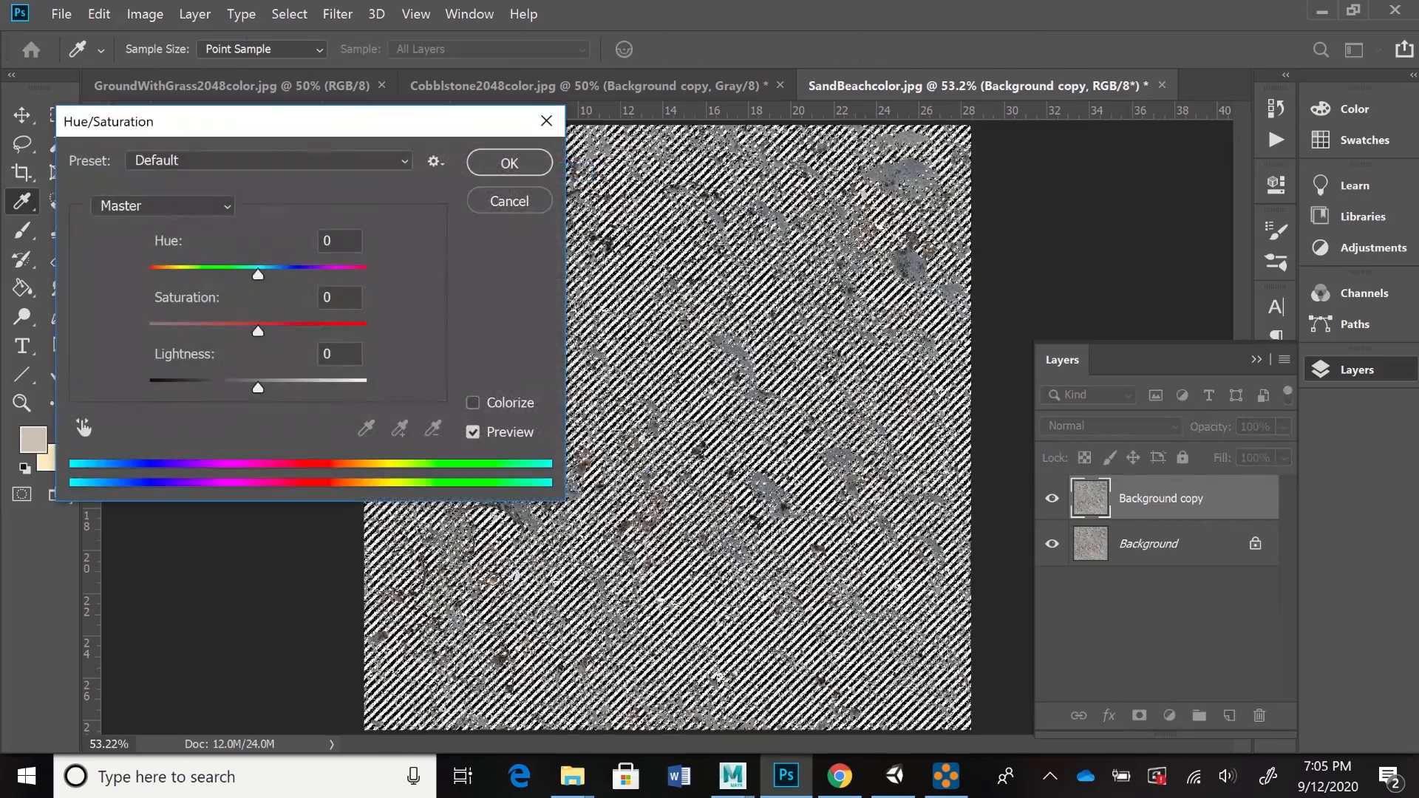
left_click_drag(258, 388, 312, 388)
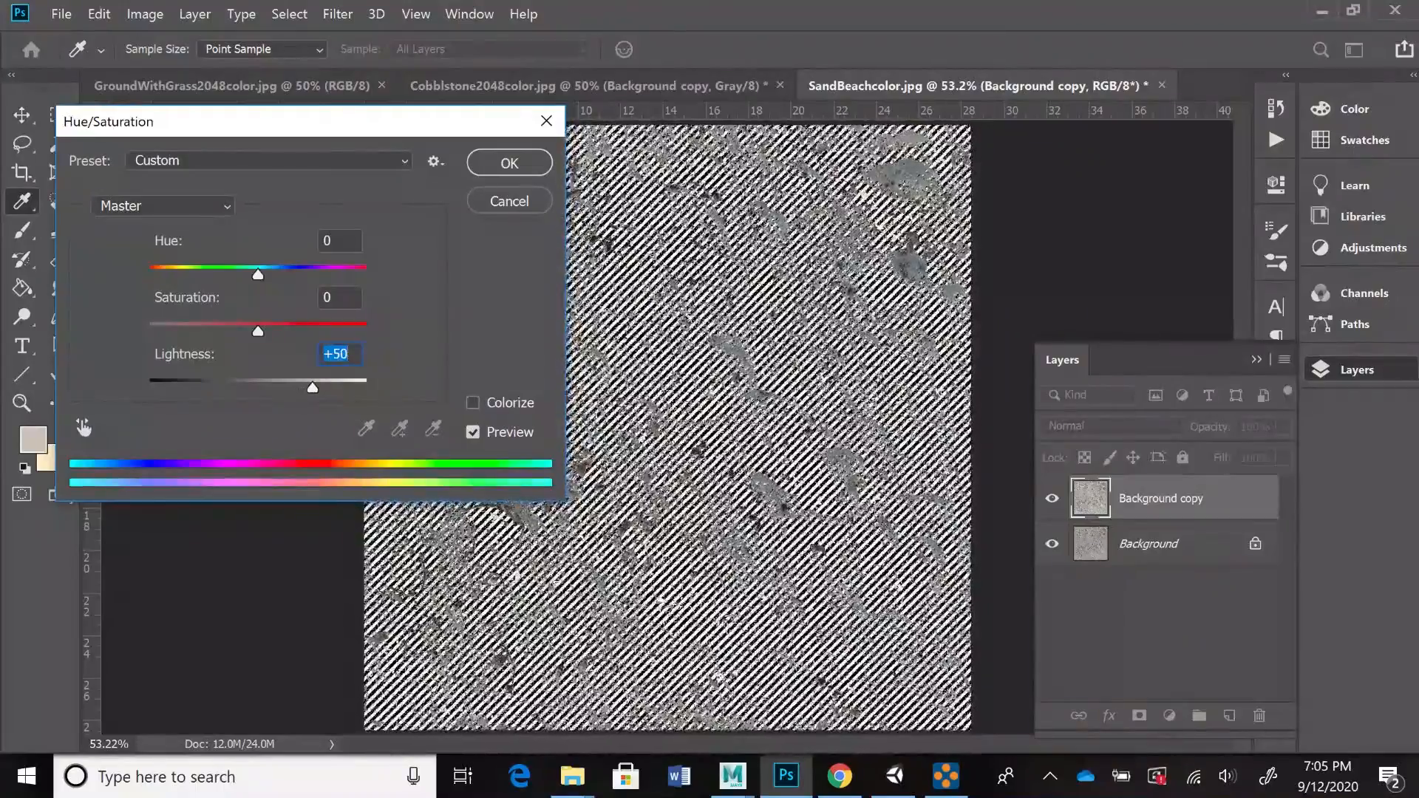
key("Return")
key("s")
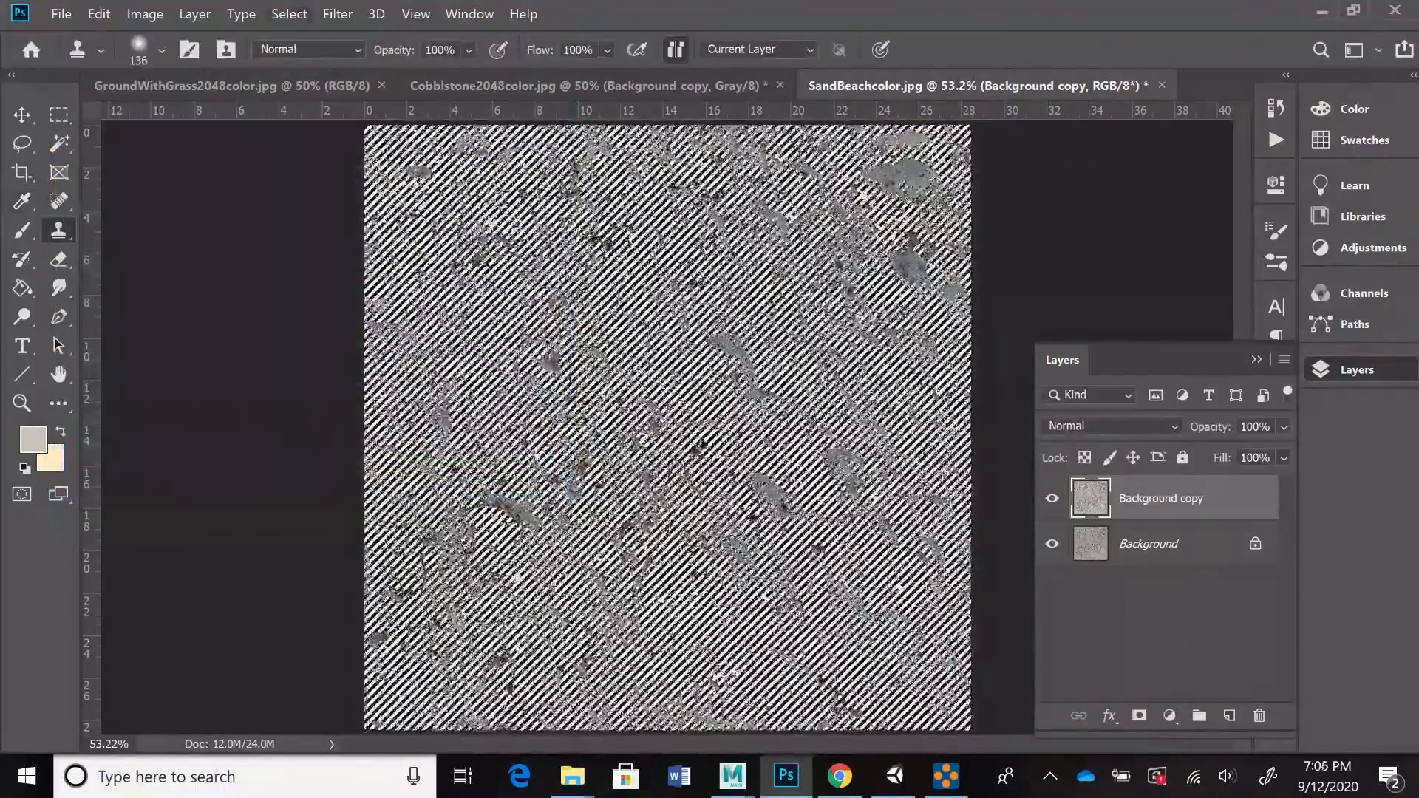
- Invert the selection and darken the remaining areas with Hue/Saturation, setting lightness to -35
left_click(292, 14)
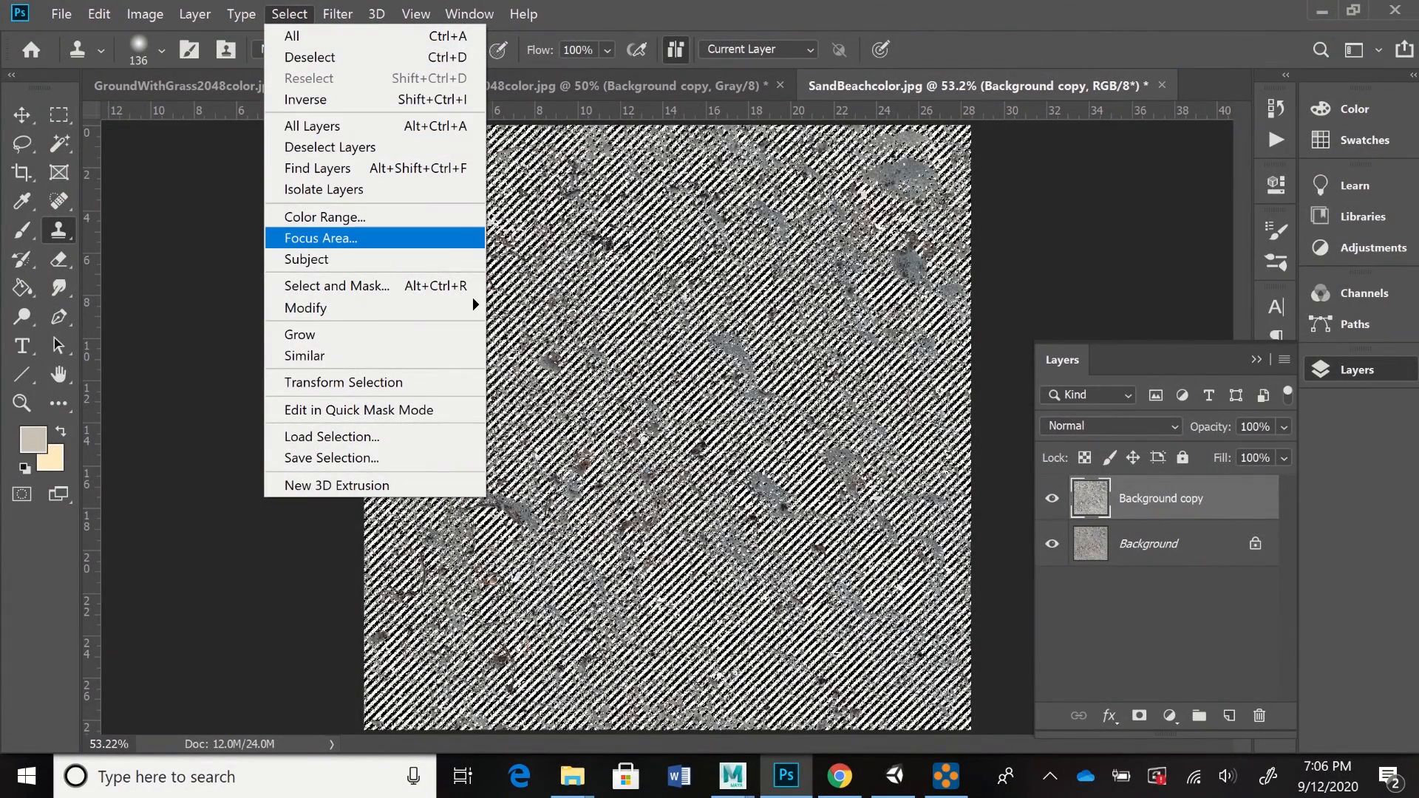
left_click(305, 99)
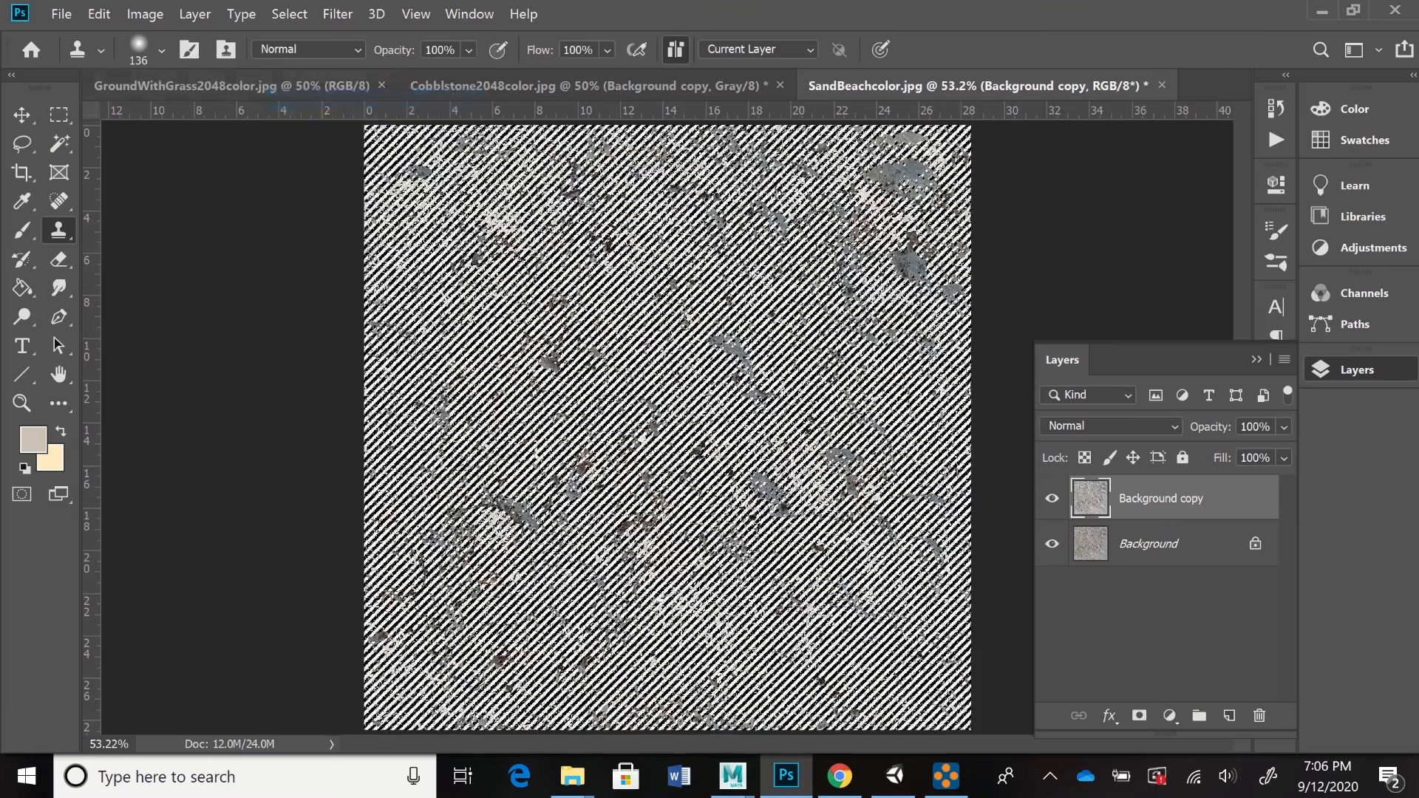
left_click(145, 14)
mouse_move(178, 63)
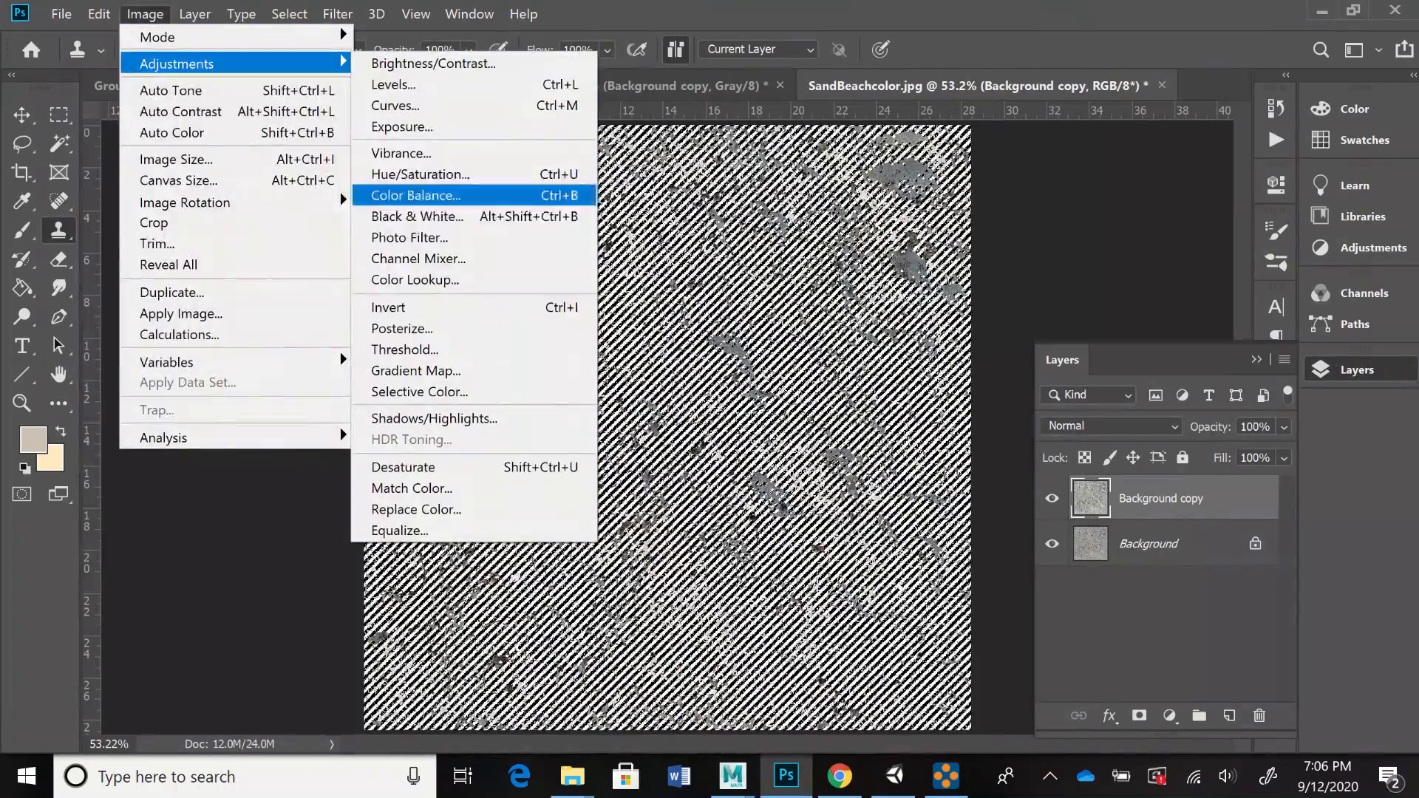
left_click(419, 174)
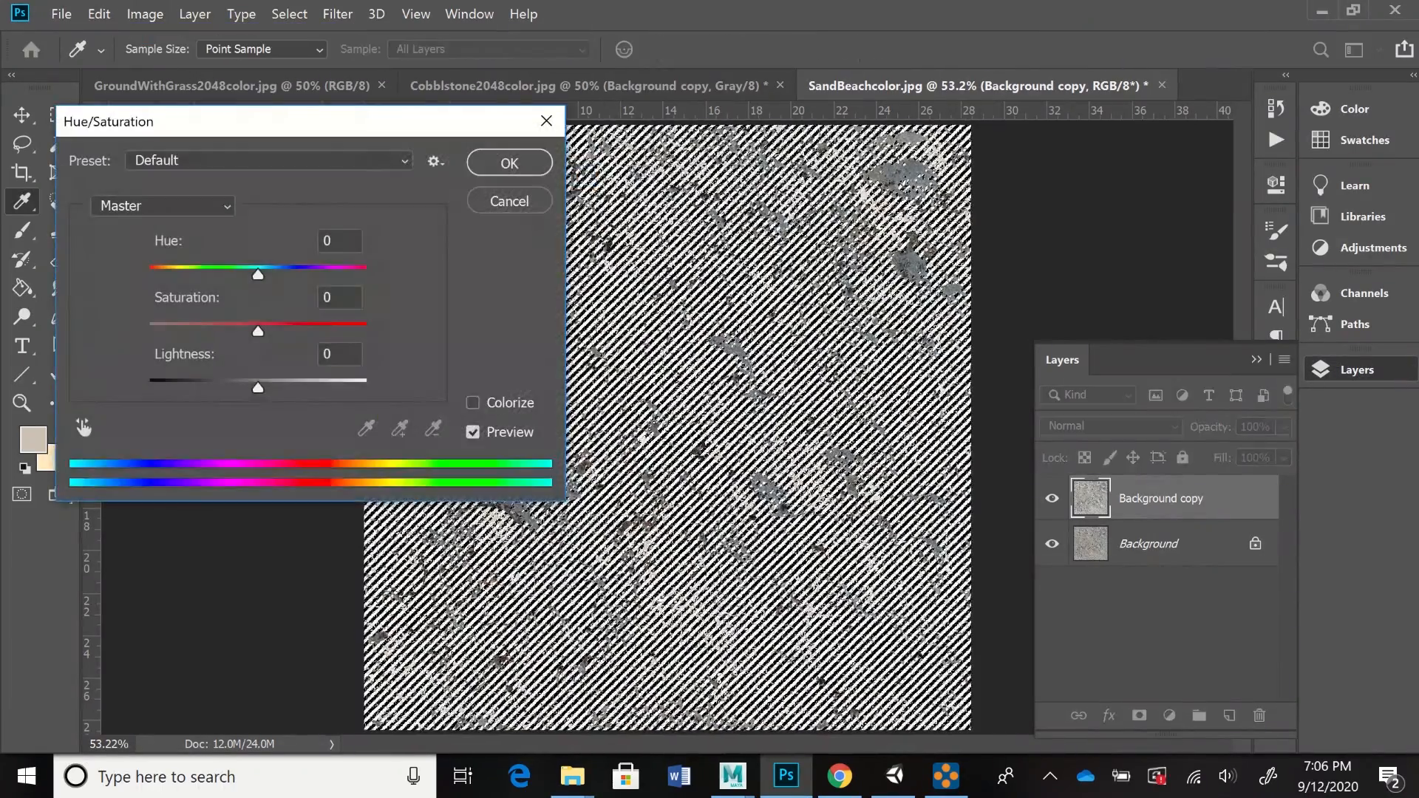
left_click_drag(258, 387, 220, 387)
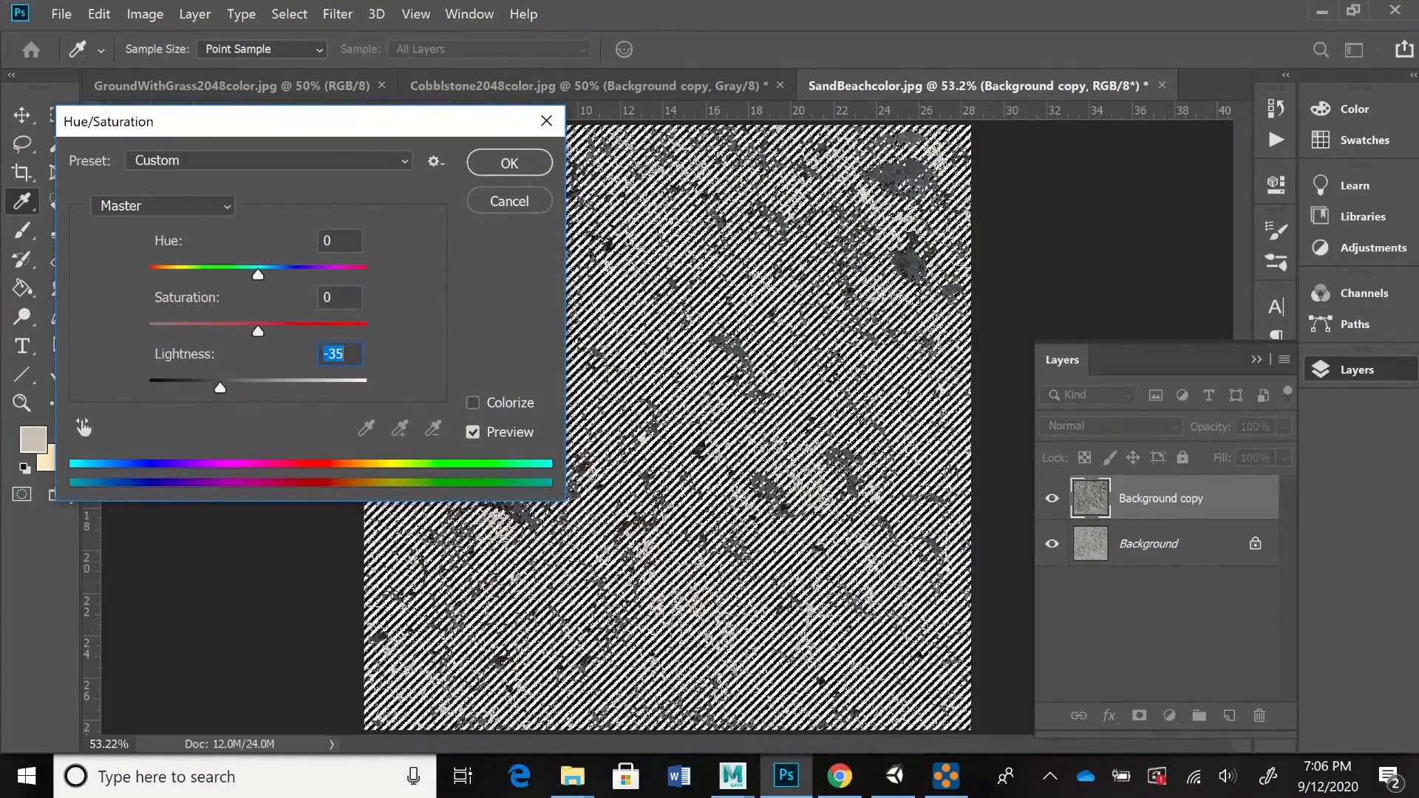
left_click(509, 162)
key("s")
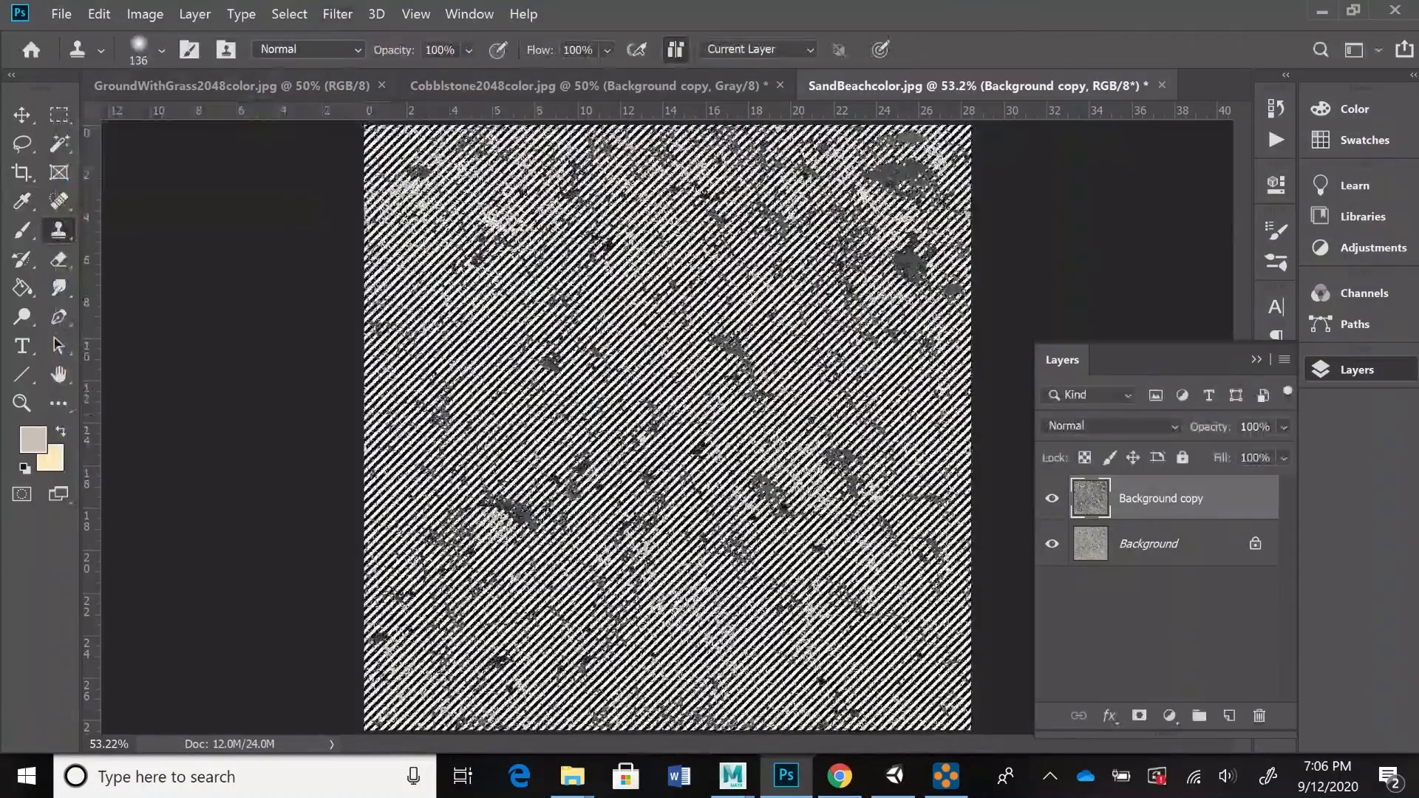
- Clear the selection and raise the contrast of the Background copy layer slightly with Brightness/Contrast
left_click(289, 14)
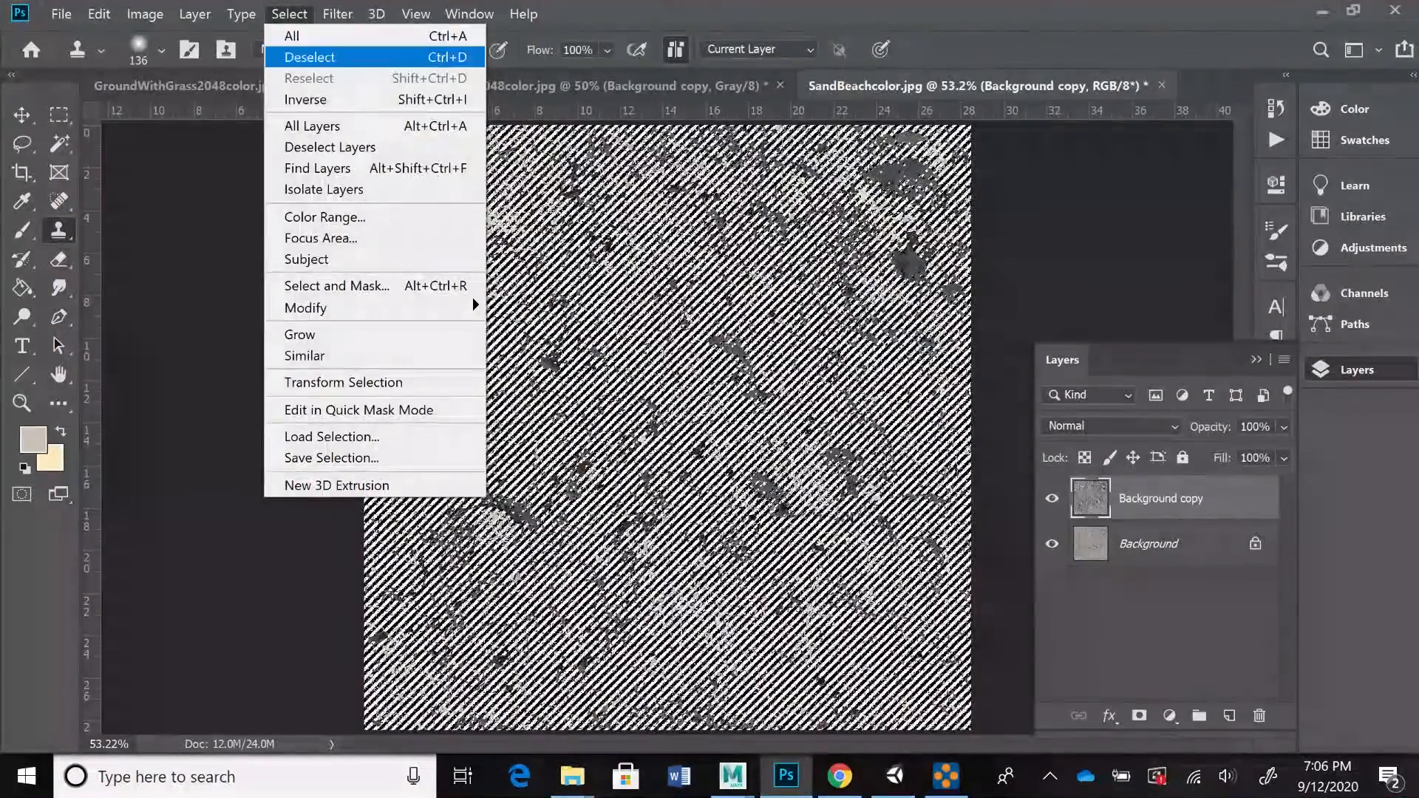
left_click(309, 57)
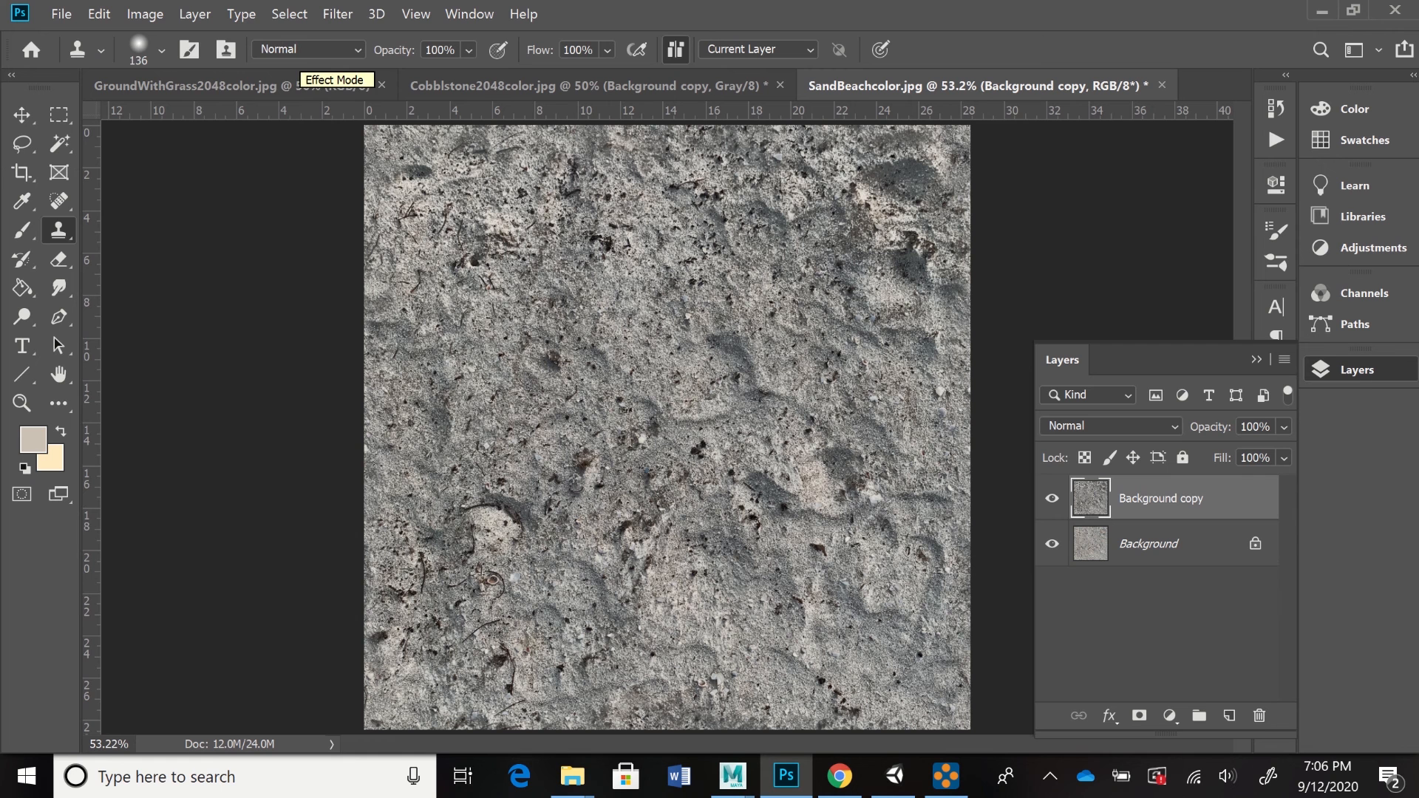
left_click(145, 13)
mouse_move(178, 64)
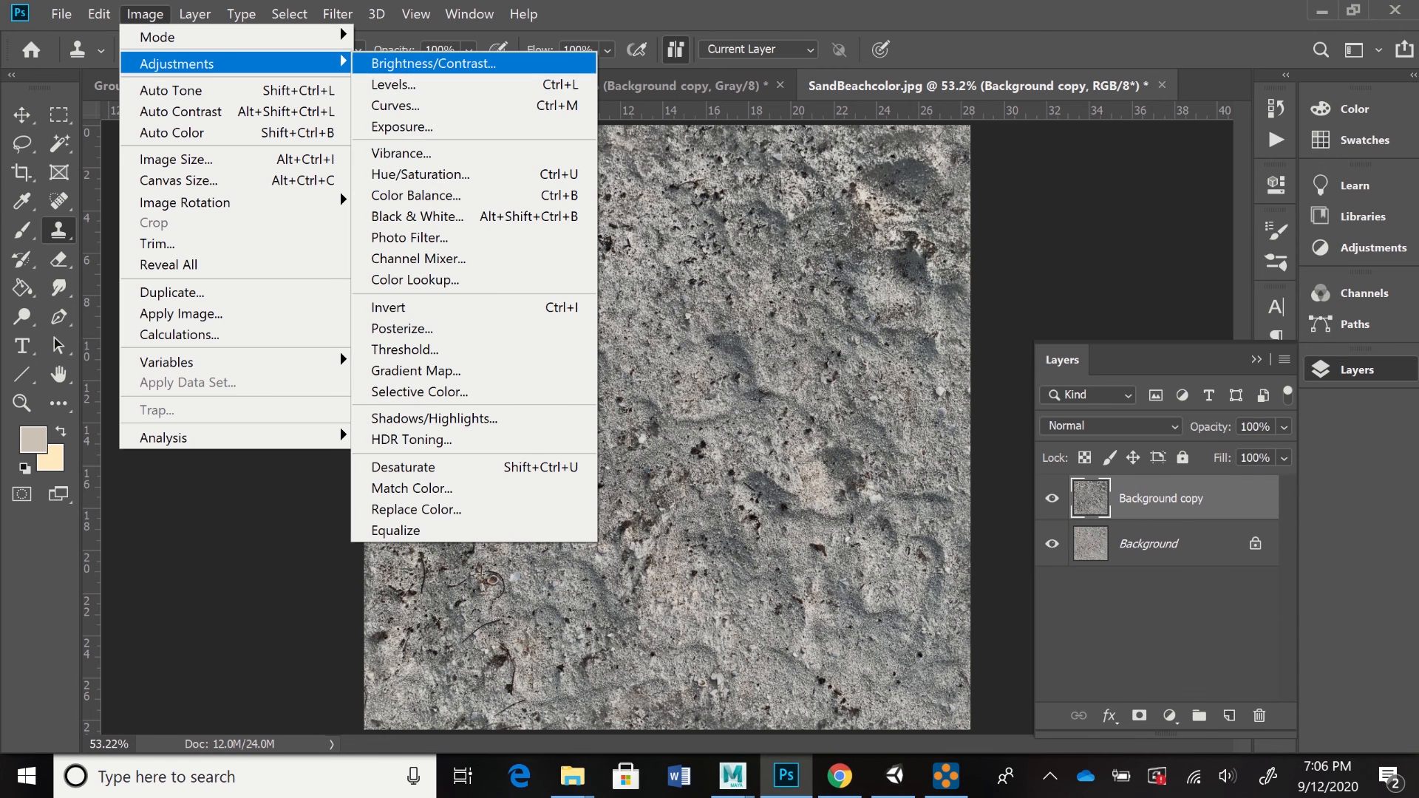
left_click(433, 63)
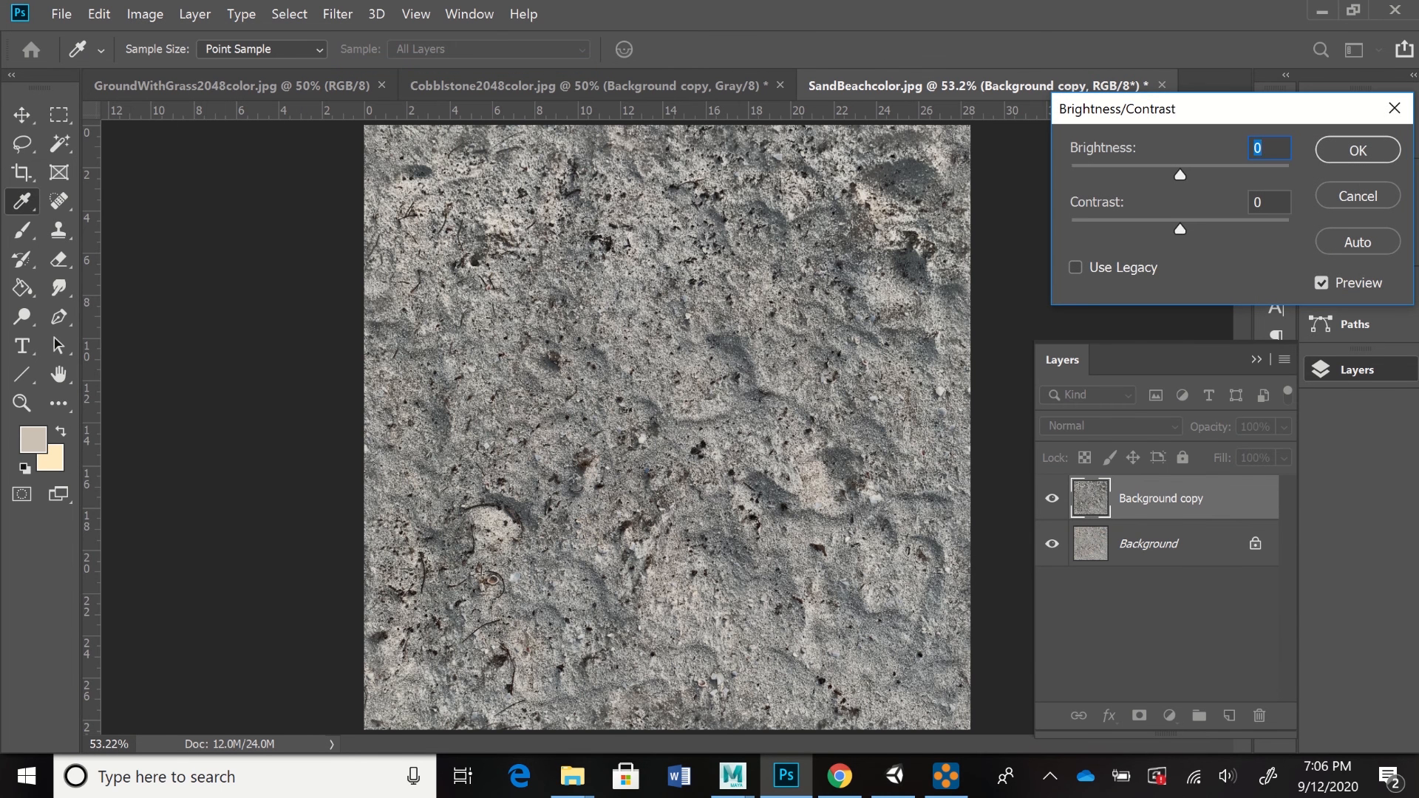
left_click_drag(1180, 230, 1205, 230)
key("Return")
key("s")
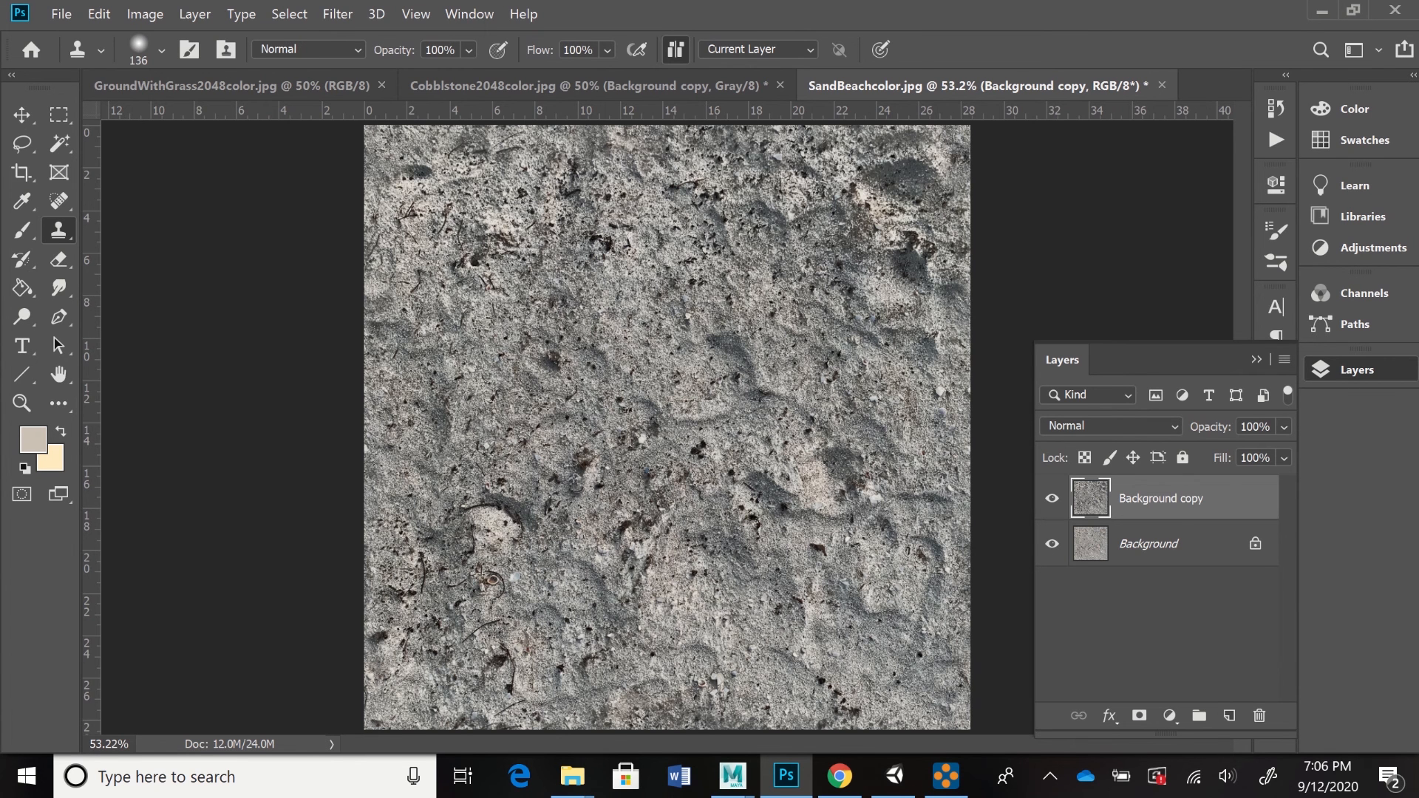
- Compare the edited copy with the original layer, and convert the image to grayscale without flattening, discarding the color information
left_click(1052, 498)
left_click(1052, 499)
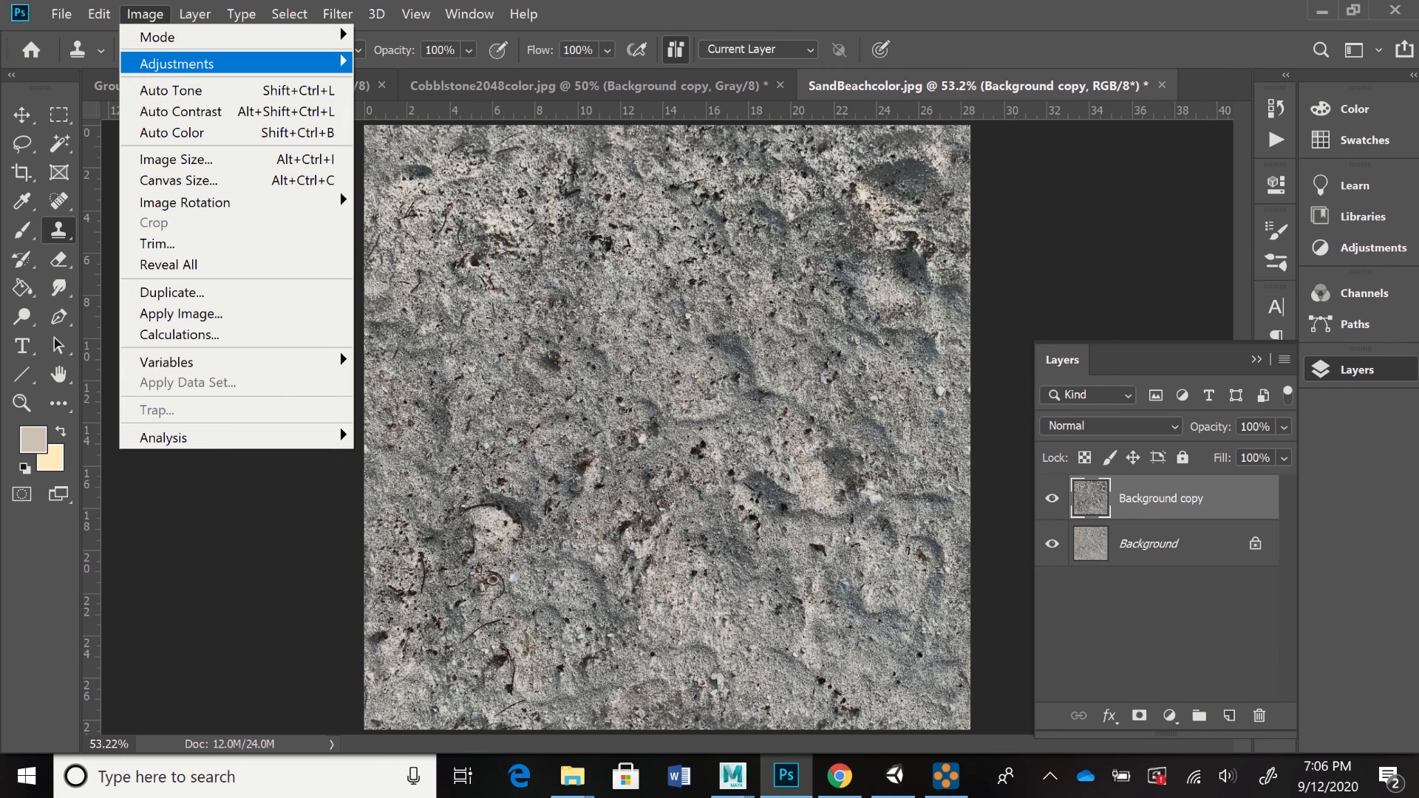
mouse_move(177, 64)
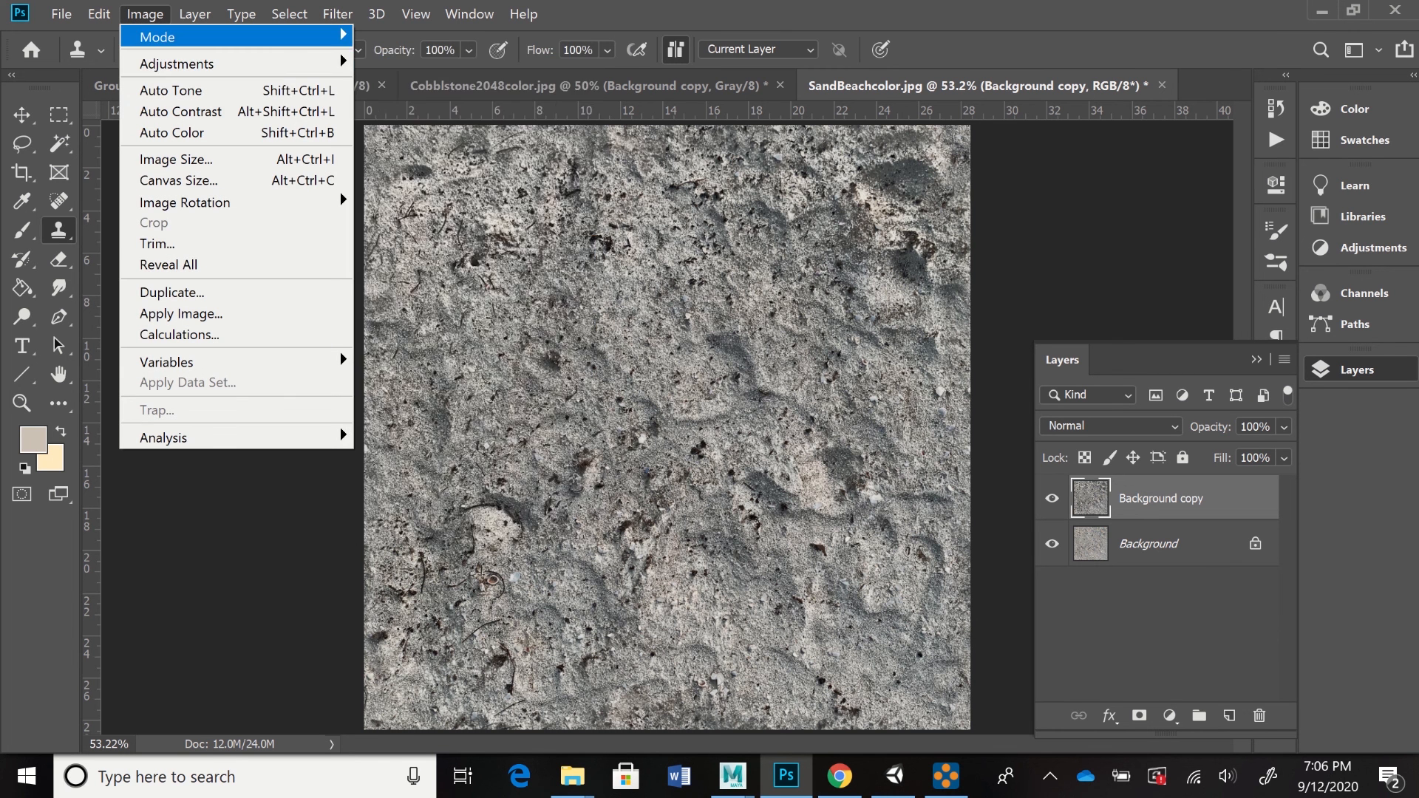
mouse_move(177, 37)
left_click(399, 57)
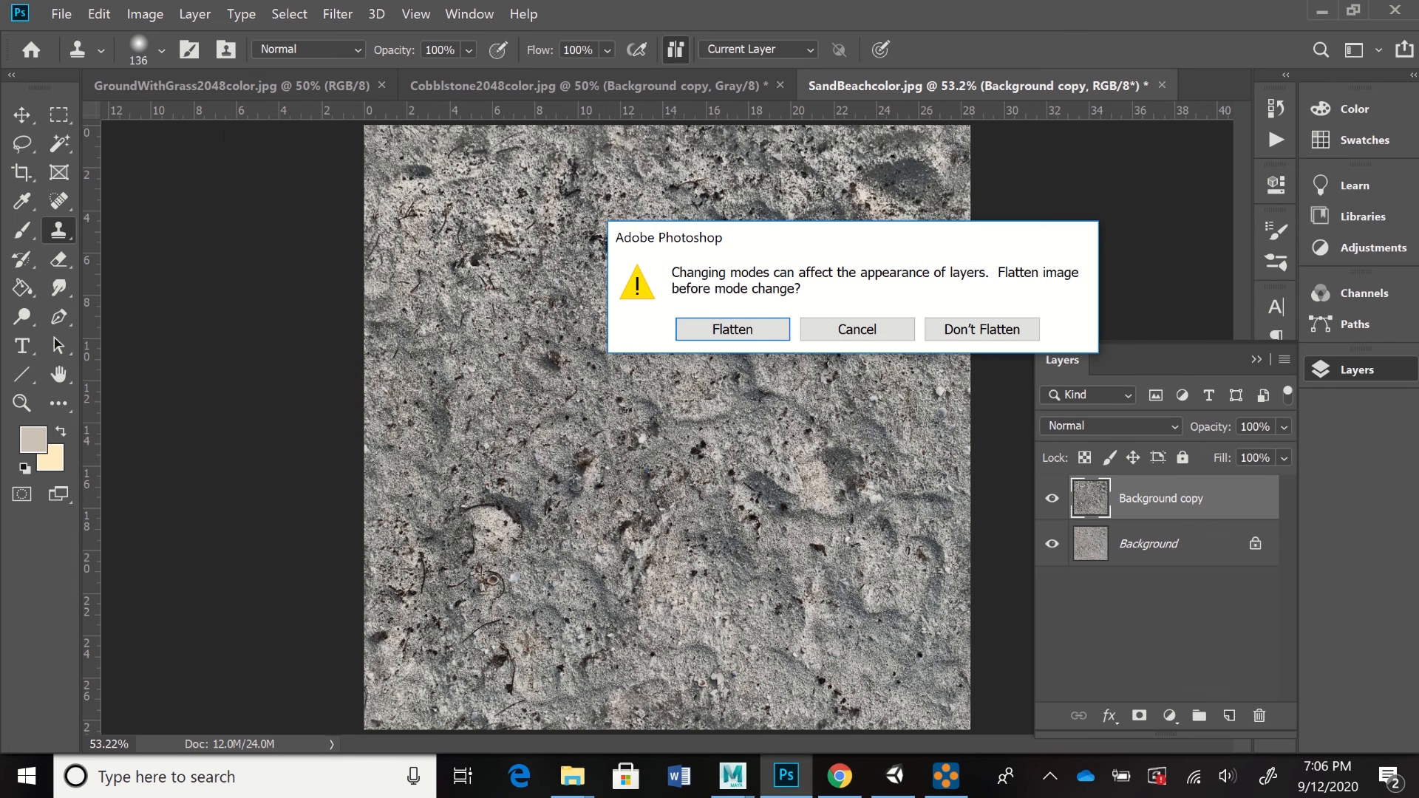
left_click(982, 329)
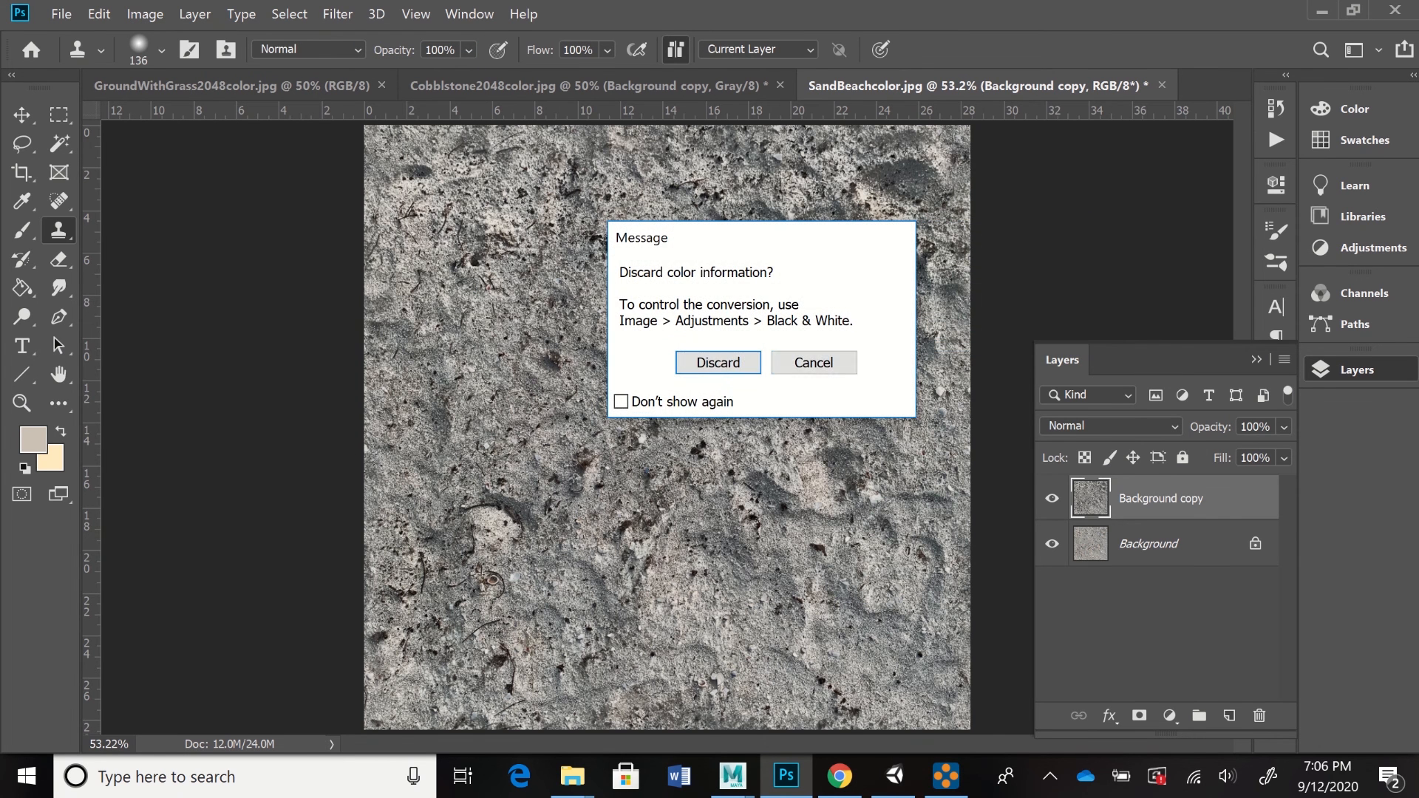
key("Return")
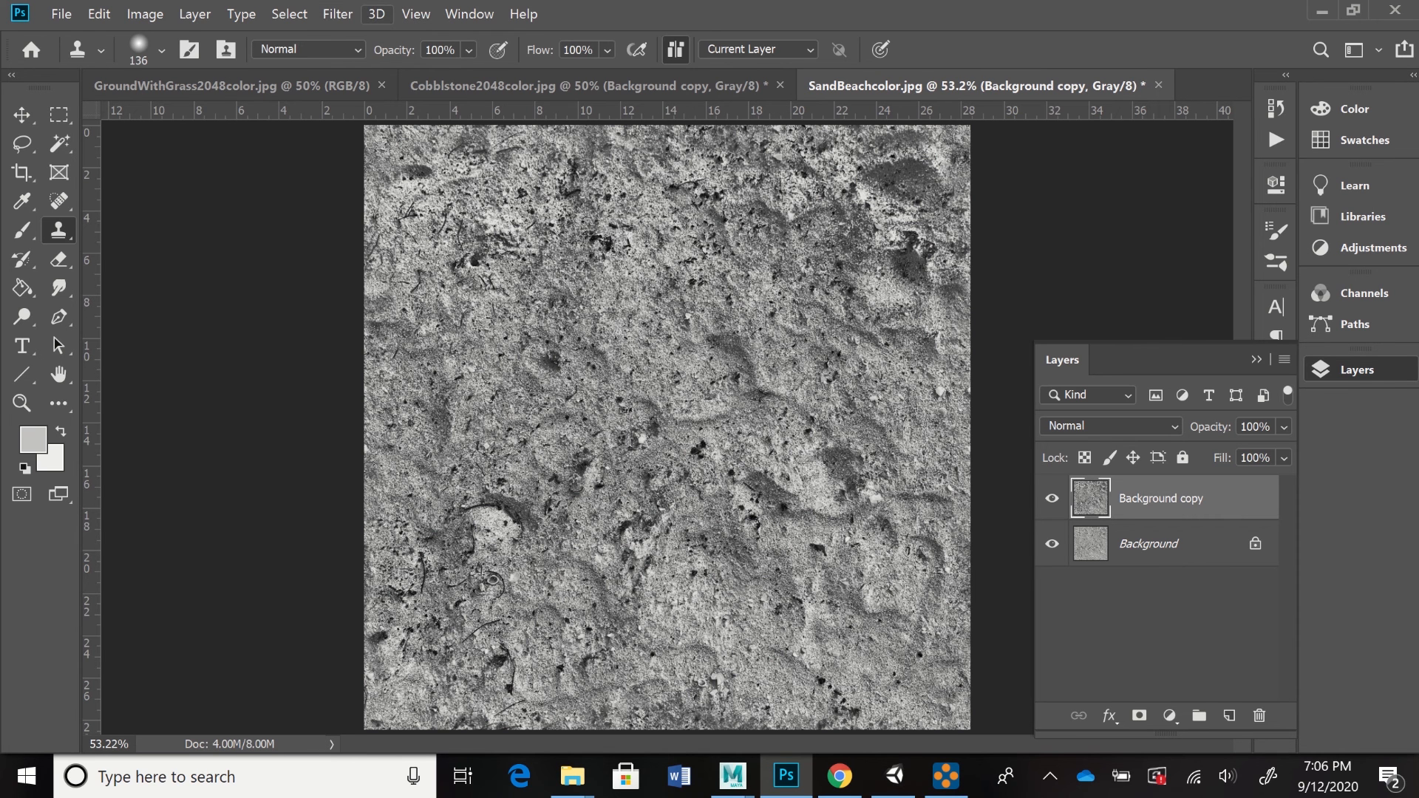
- Generate a bump map from the grayscale sand layer with contrast details of 37% low, 95% medium and 13% high
left_click(338, 14)
mouse_move(458, 222)
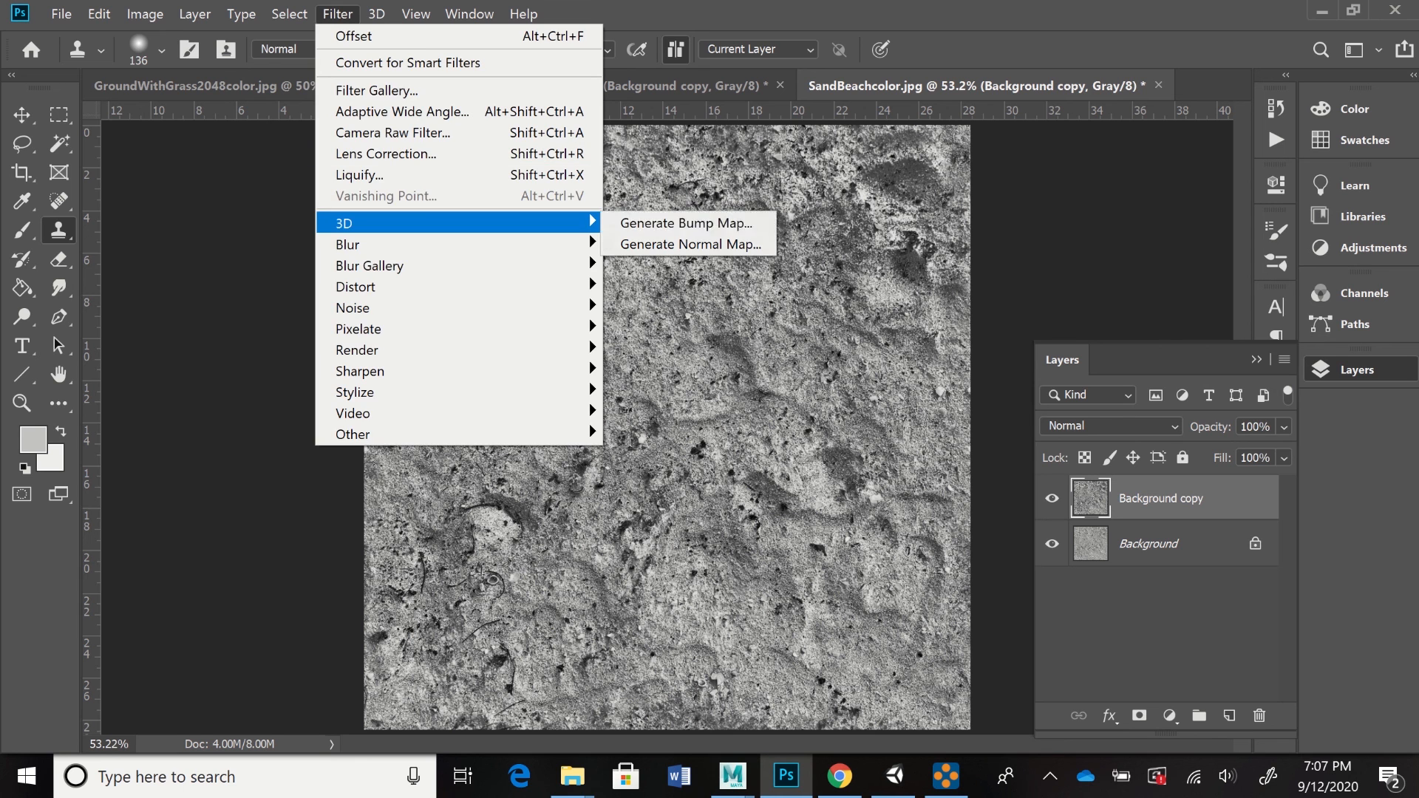
left_click(686, 222)
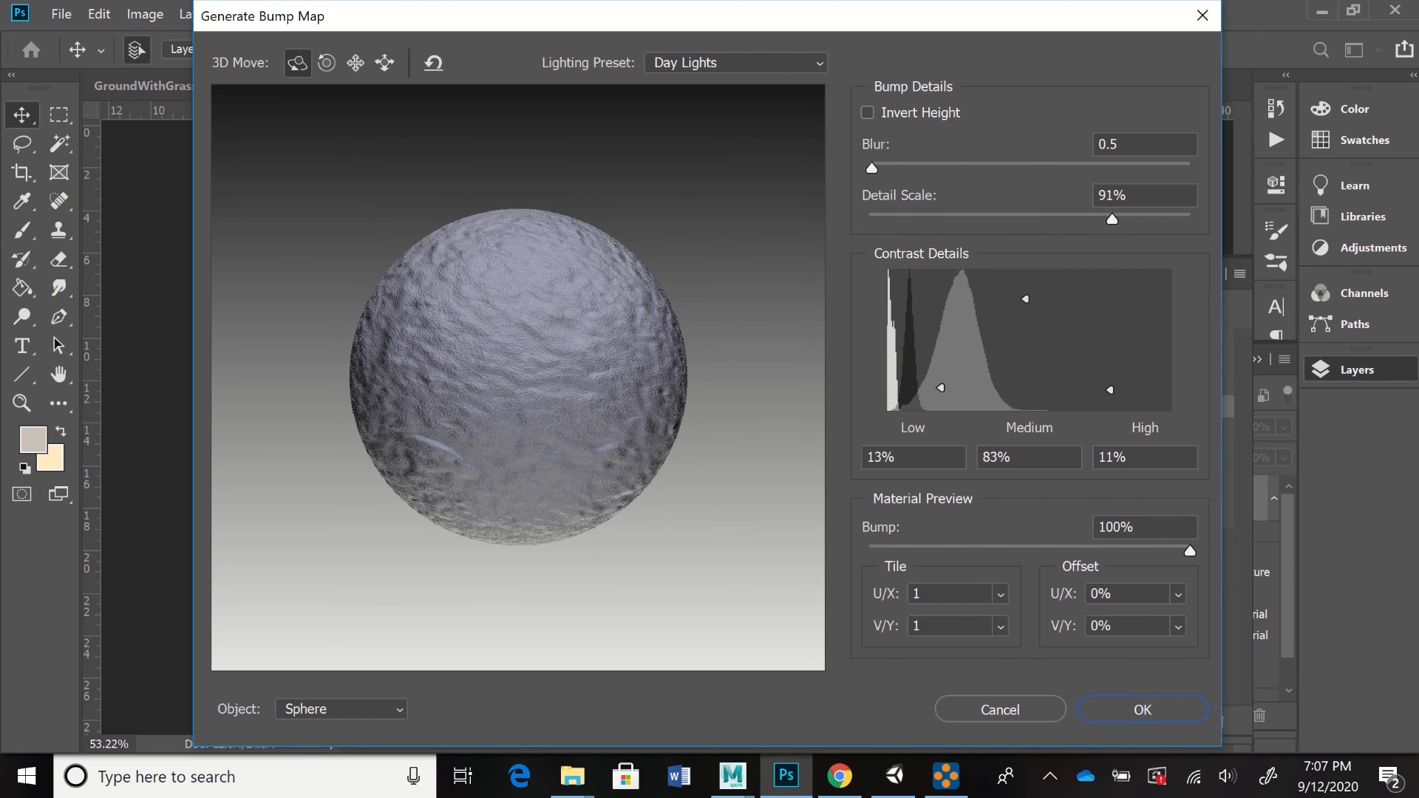
left_click_drag(941, 387, 941, 339)
mouse_move(1025, 299)
left_mouse_down()
mouse_move(1025, 283)
mouse_move(1025, 374)
mouse_move(1026, 284)
left_mouse_up()
mouse_move(1110, 390)
left_mouse_down()
mouse_move(1109, 353)
mouse_move(1109, 403)
mouse_move(1109, 387)
left_mouse_up()
mouse_move(941, 338)
left_mouse_down()
mouse_move(941, 326)
mouse_move(941, 358)
left_mouse_up()
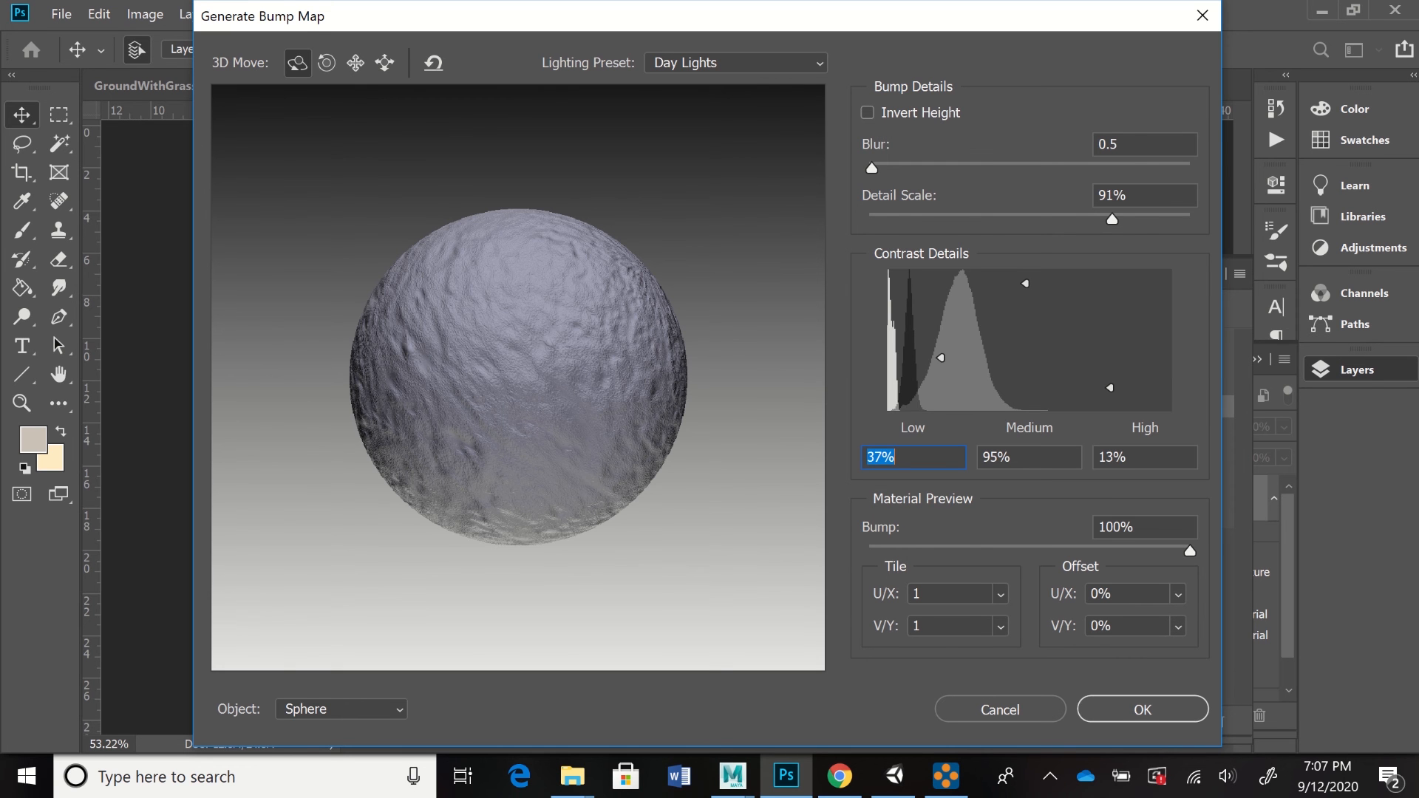
left_click(1142, 710)
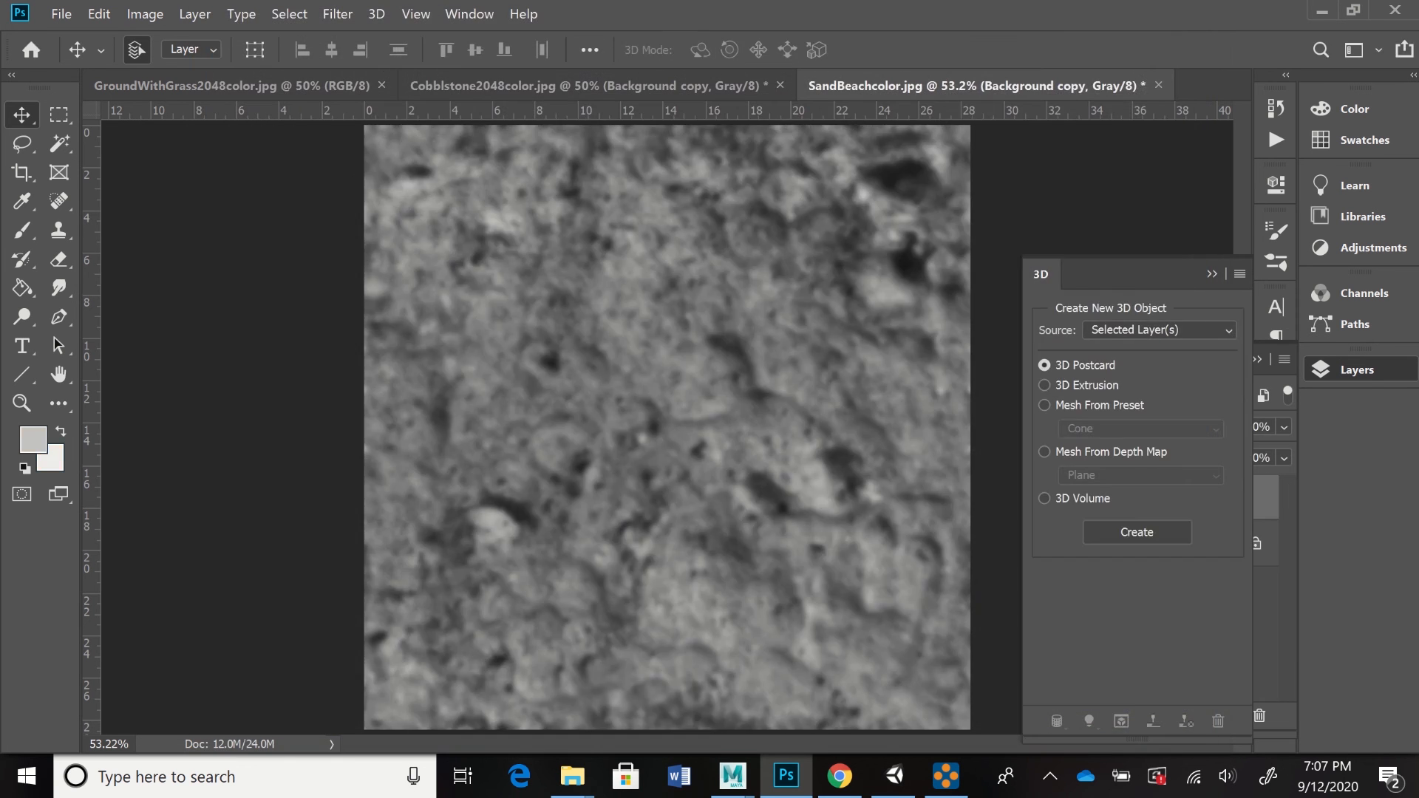
- Save the bump map as a JPEG named SandBeachbump in the Textures folder at maximum quality 12
left_click(62, 14)
left_click(91, 253)
key("Tab")
left_click(355, 505)
key("Return")
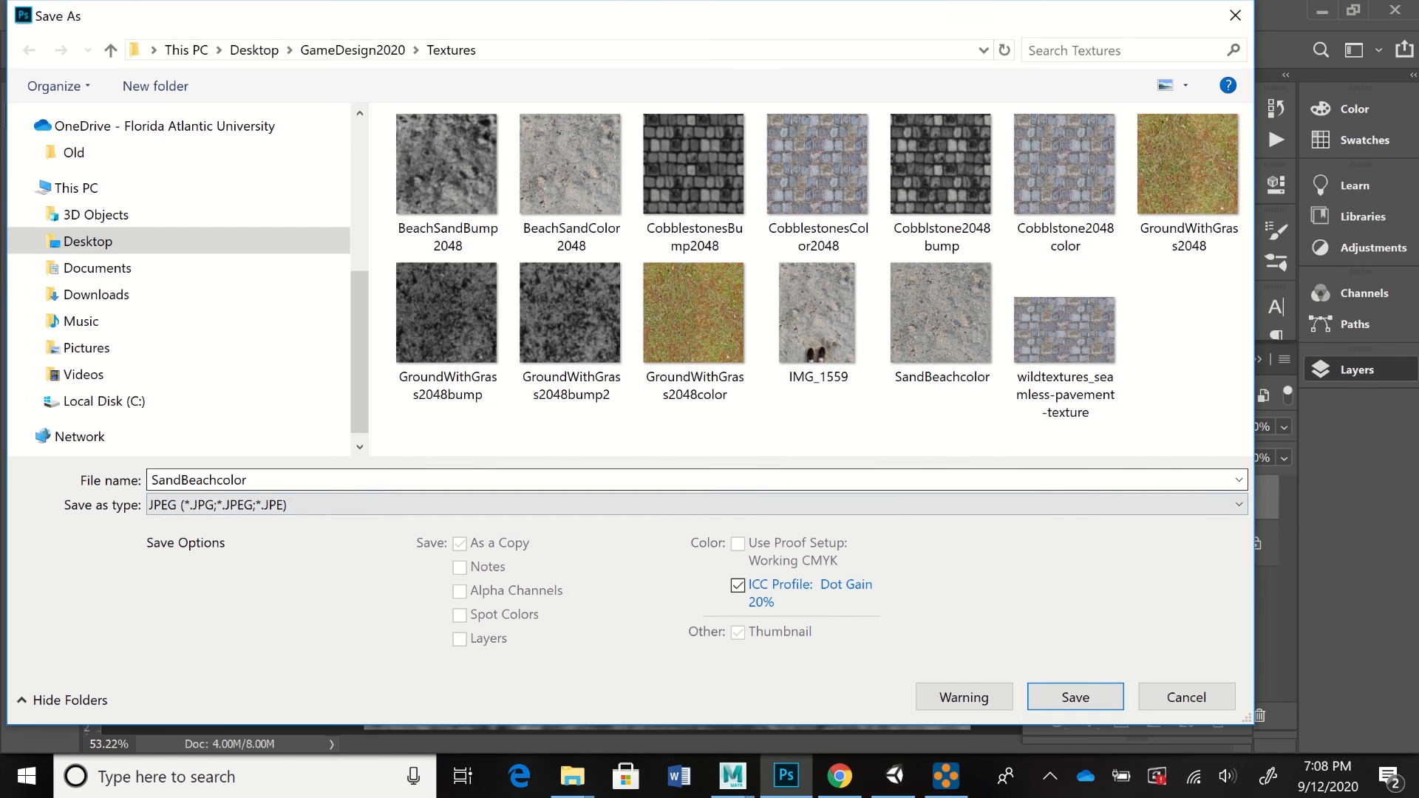
left_click(255, 480)
left_click_drag(251, 480, 150, 480)
key("BackSpace")
type("SandBeachbump")
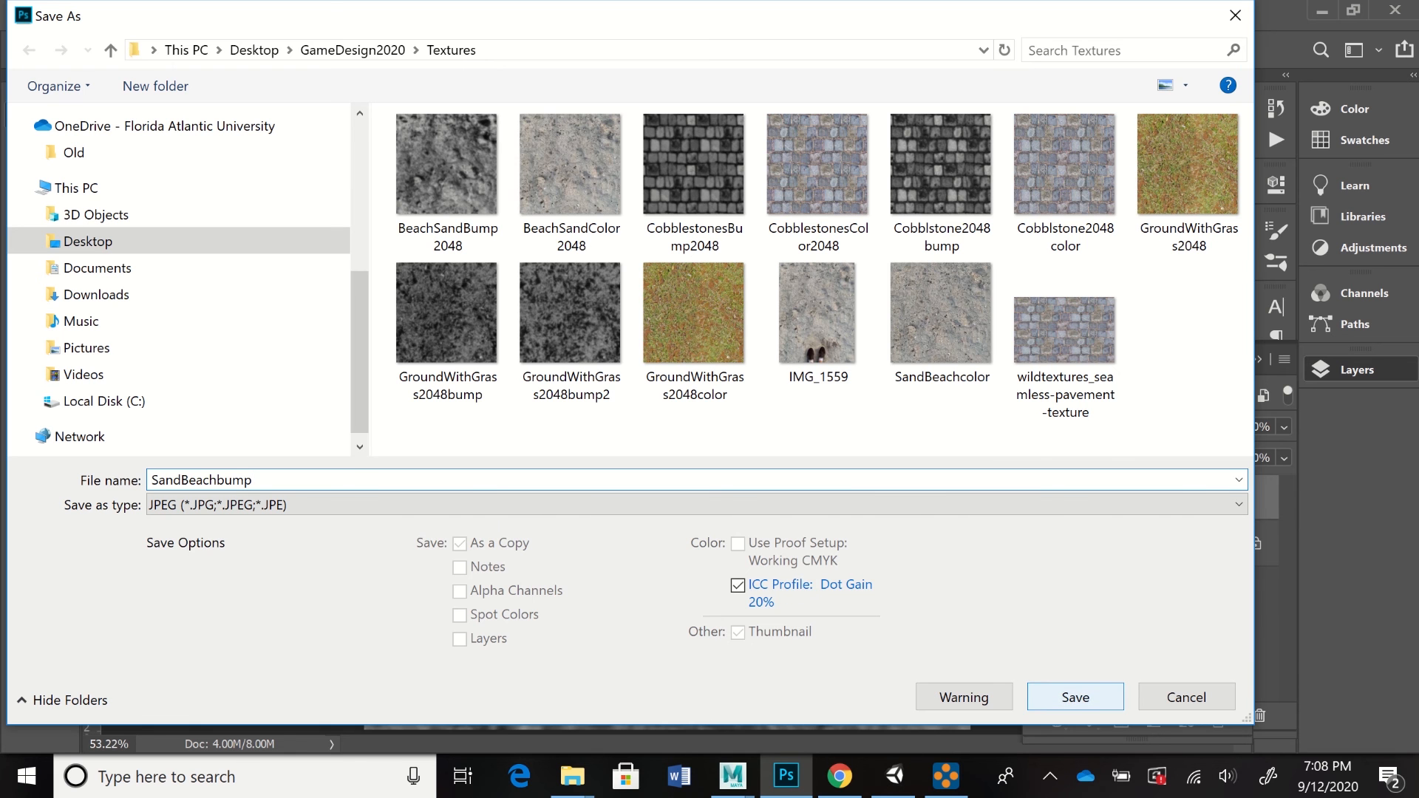
left_click(1075, 697)
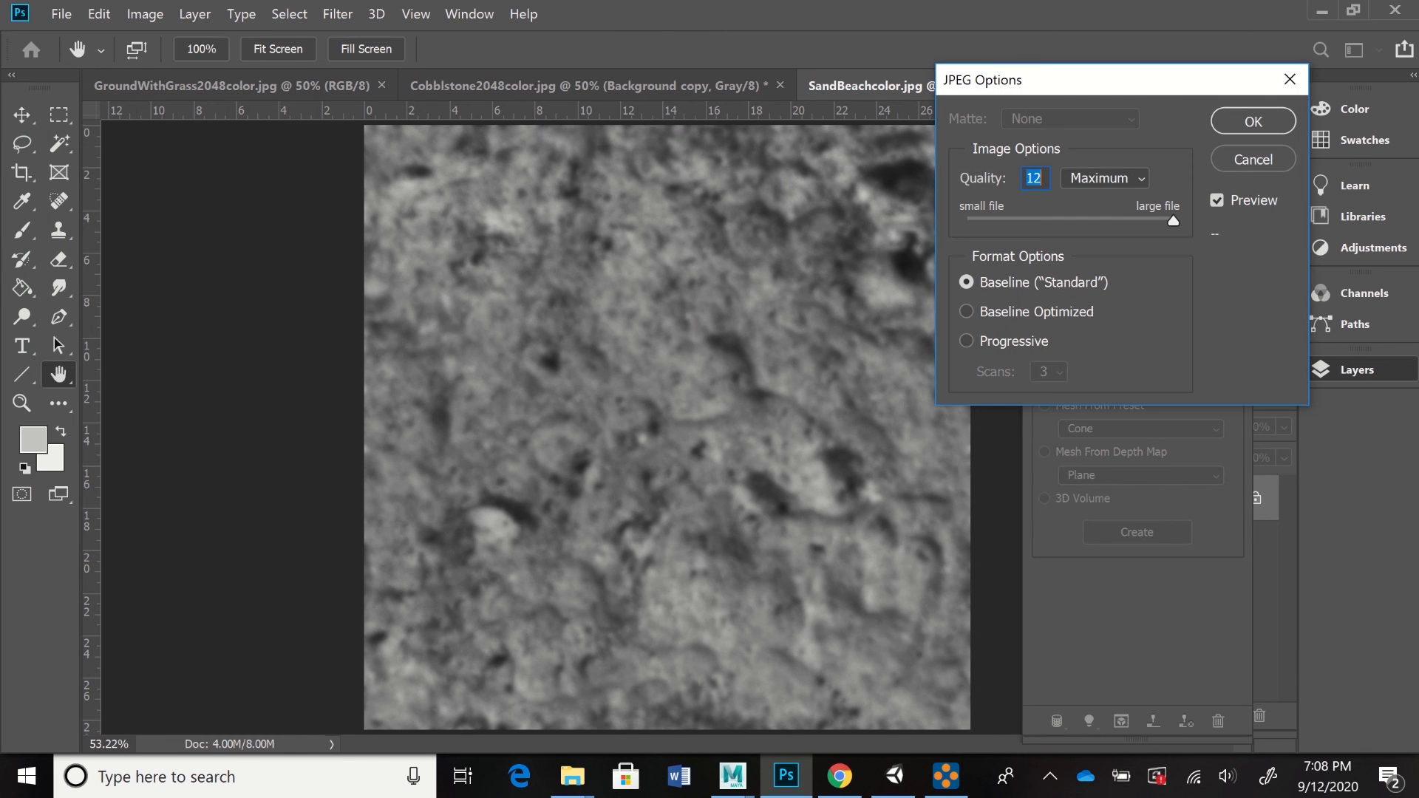
key("Return")
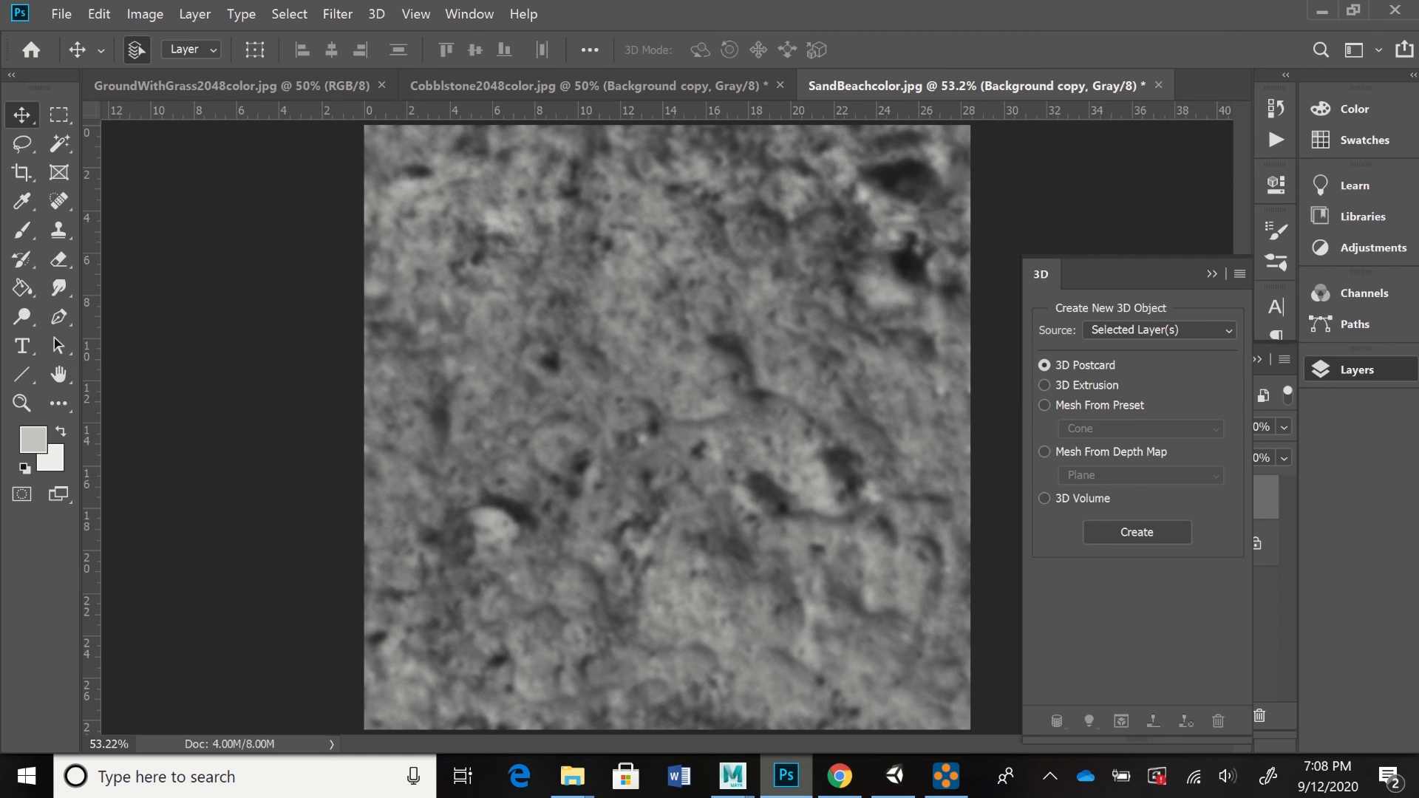
- Switch to Maya, hide the SourceLayer, and assign a new Blinn material to the Target plane
mouse_move(731, 776)
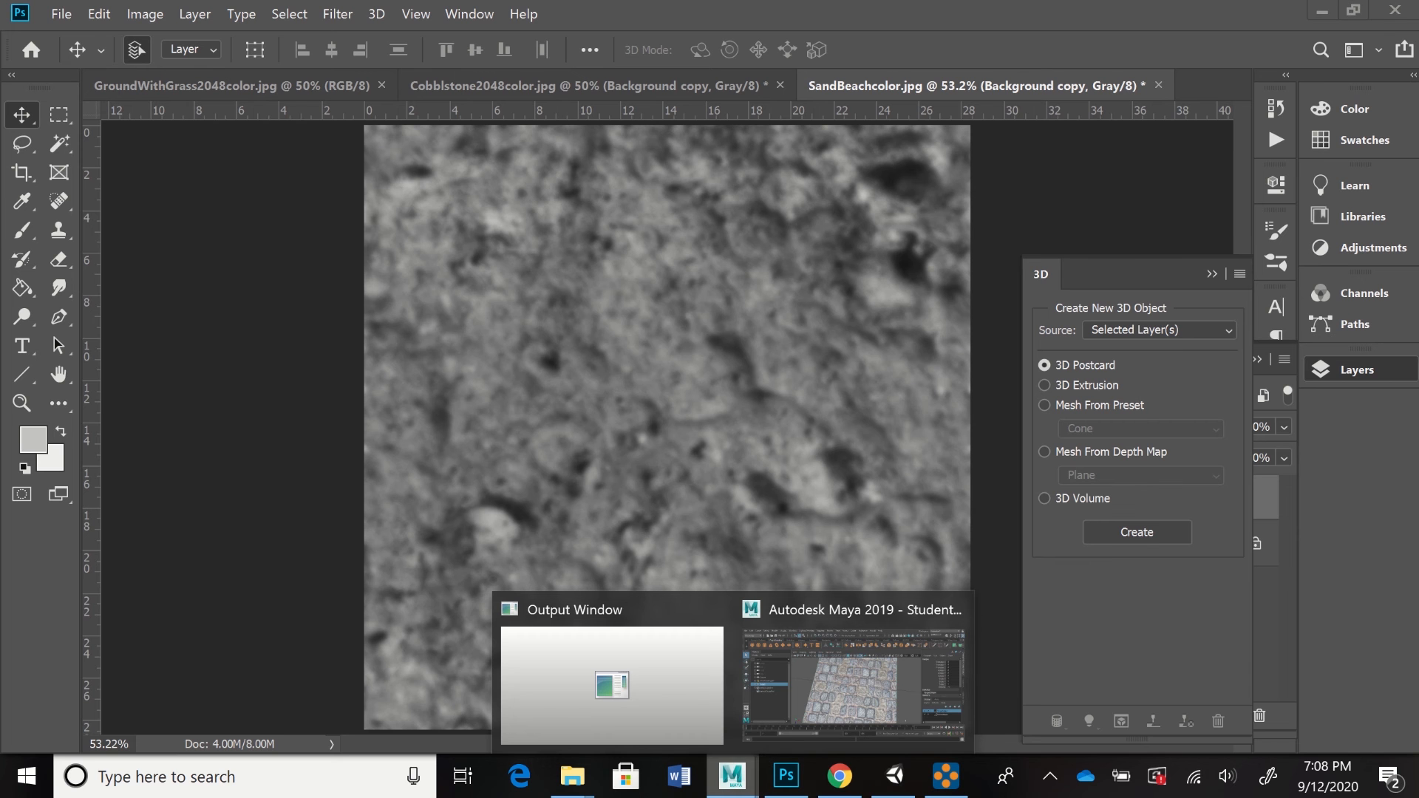
left_click(853, 684)
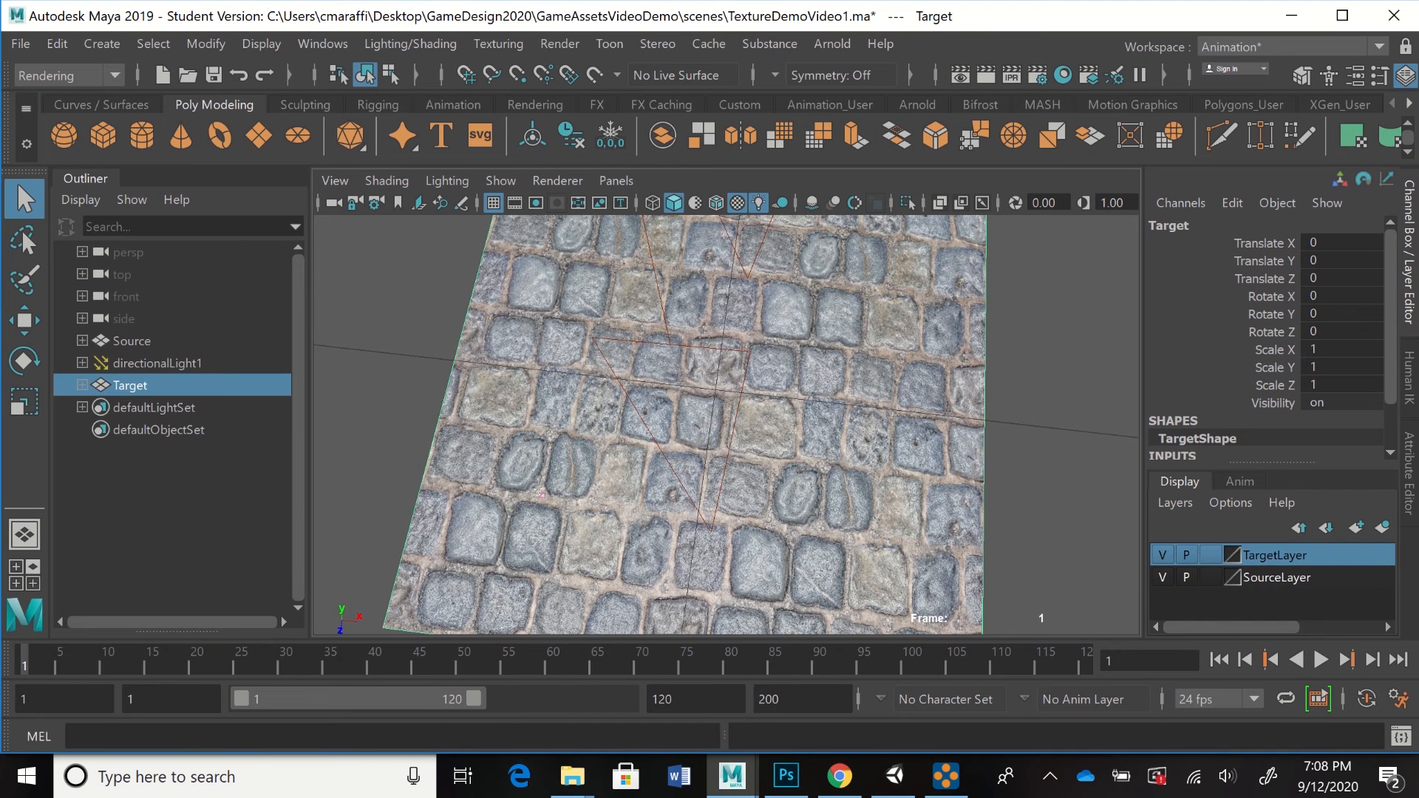
left_click(131, 341)
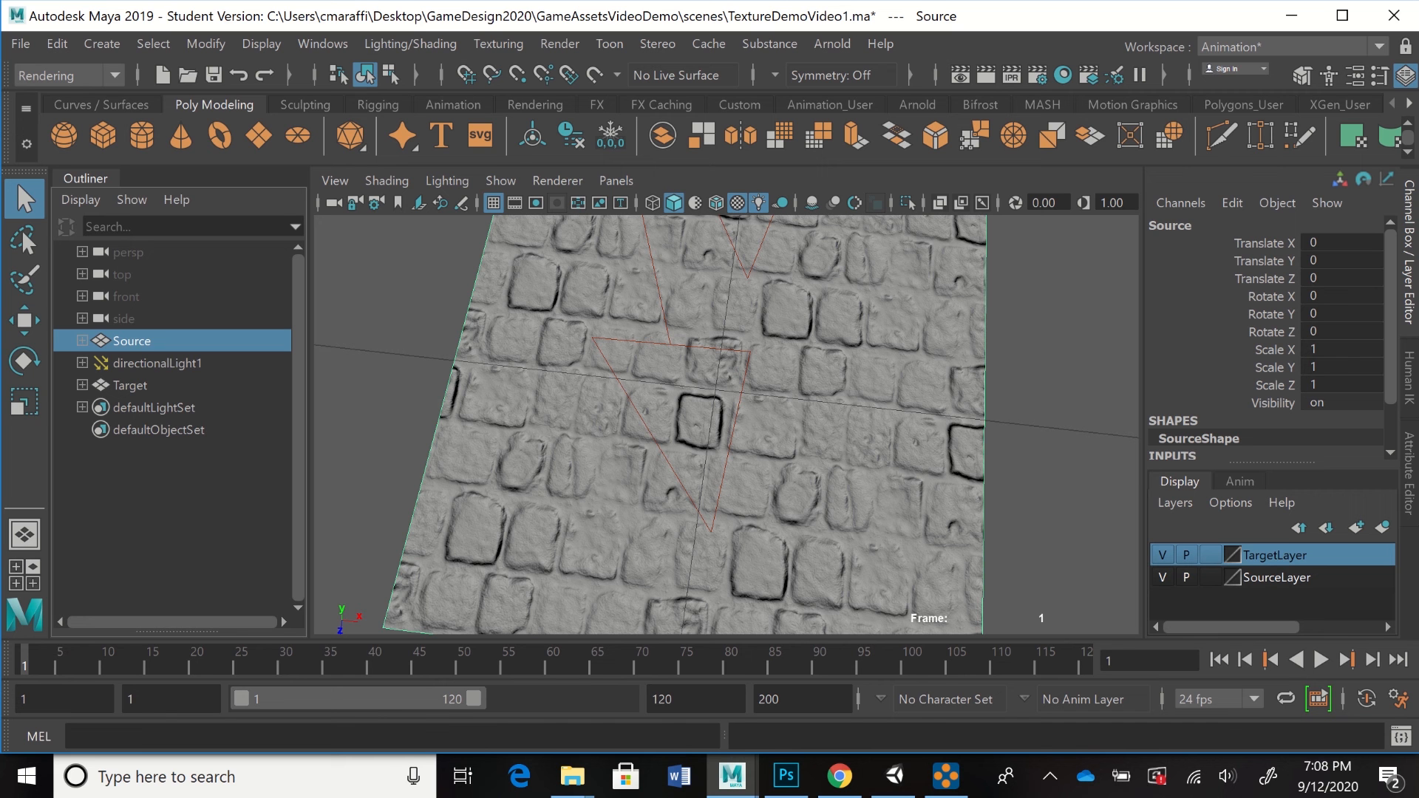
left_click(130, 386)
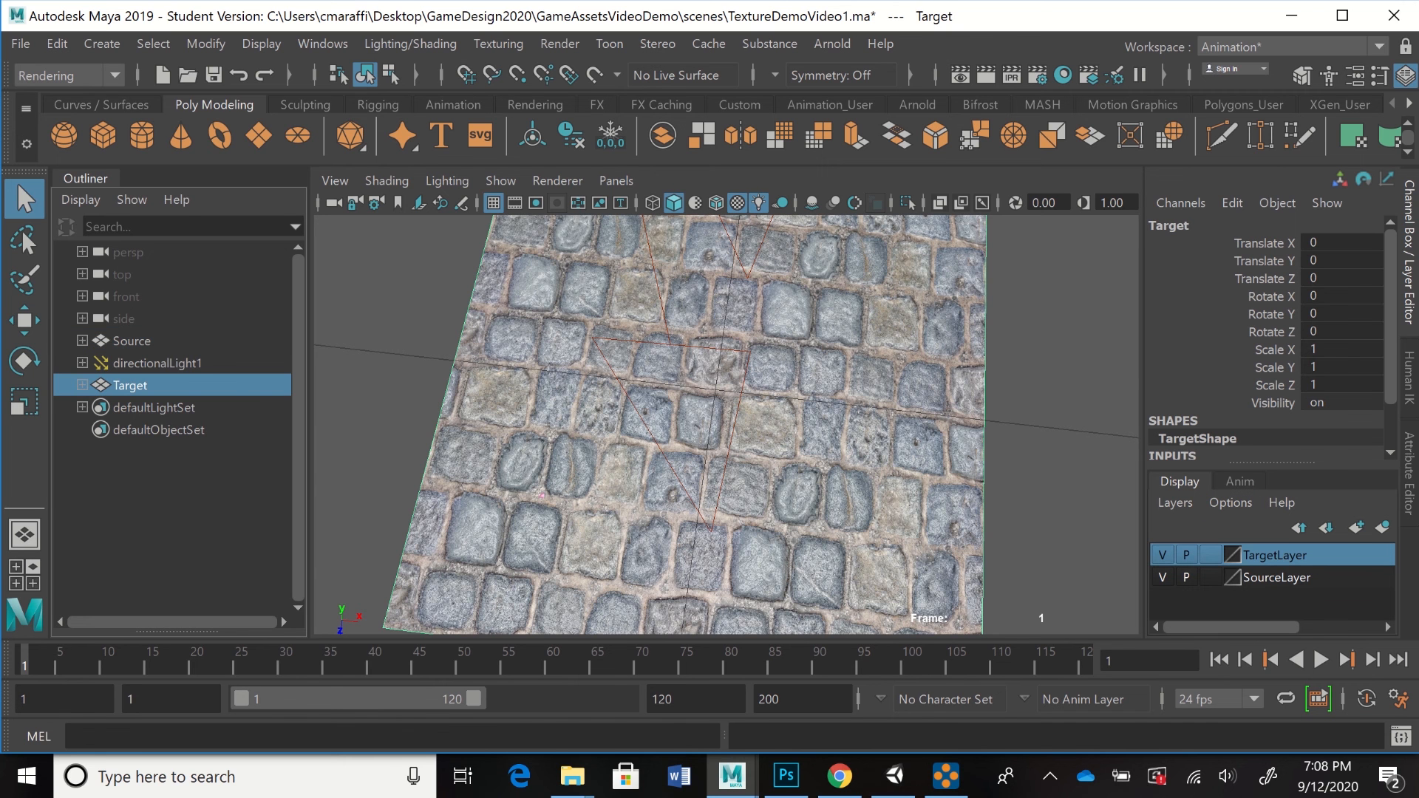
left_click(1163, 578)
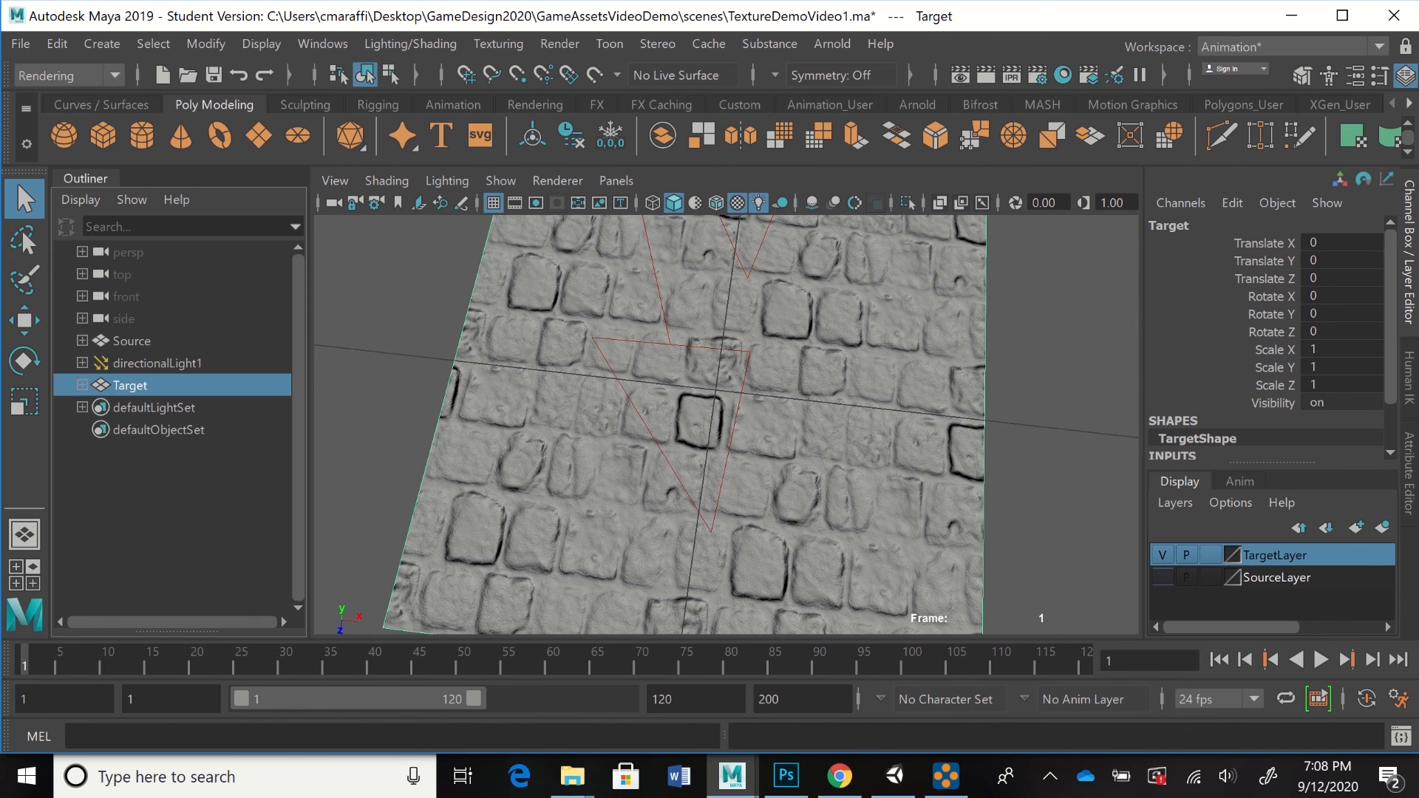
right_click(775, 181)
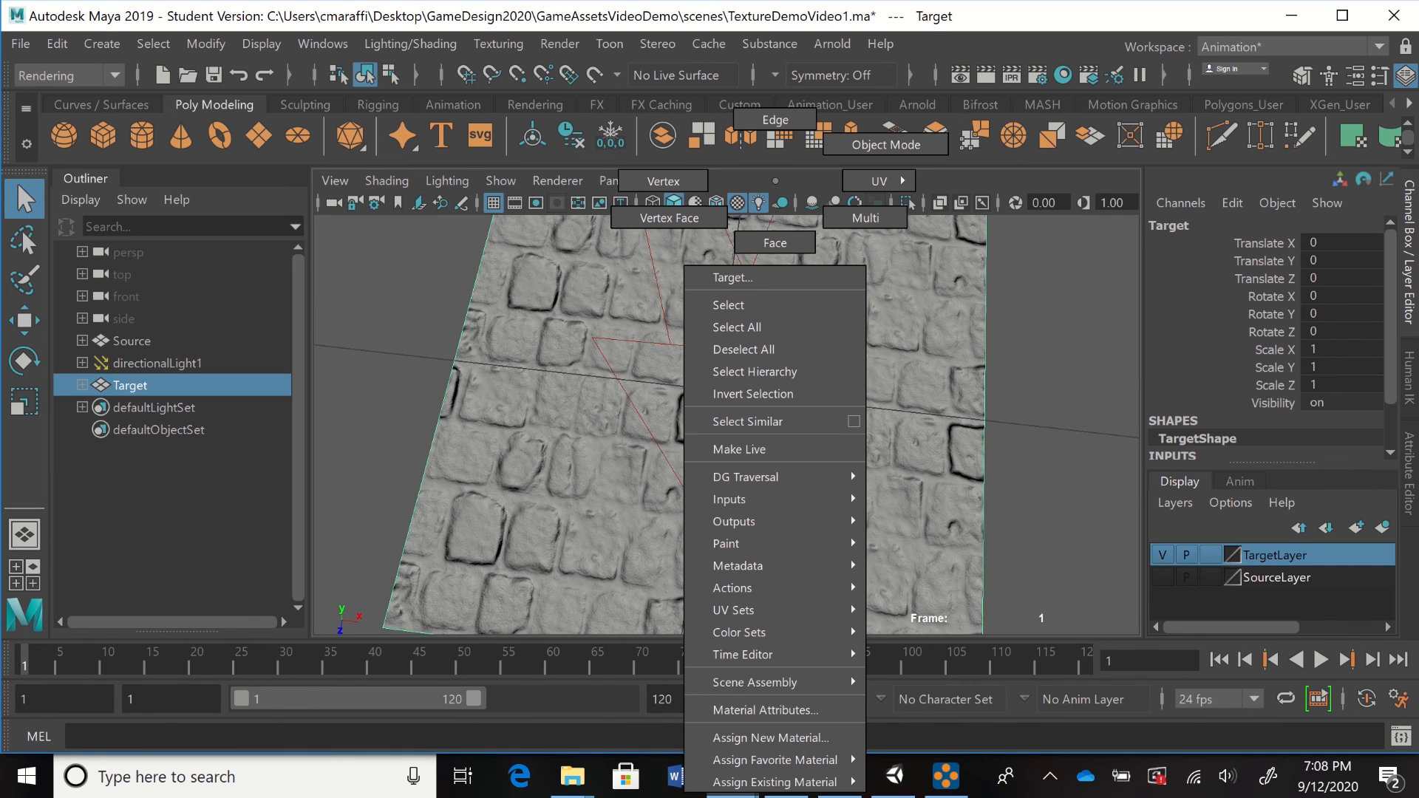
mouse_move(774, 760)
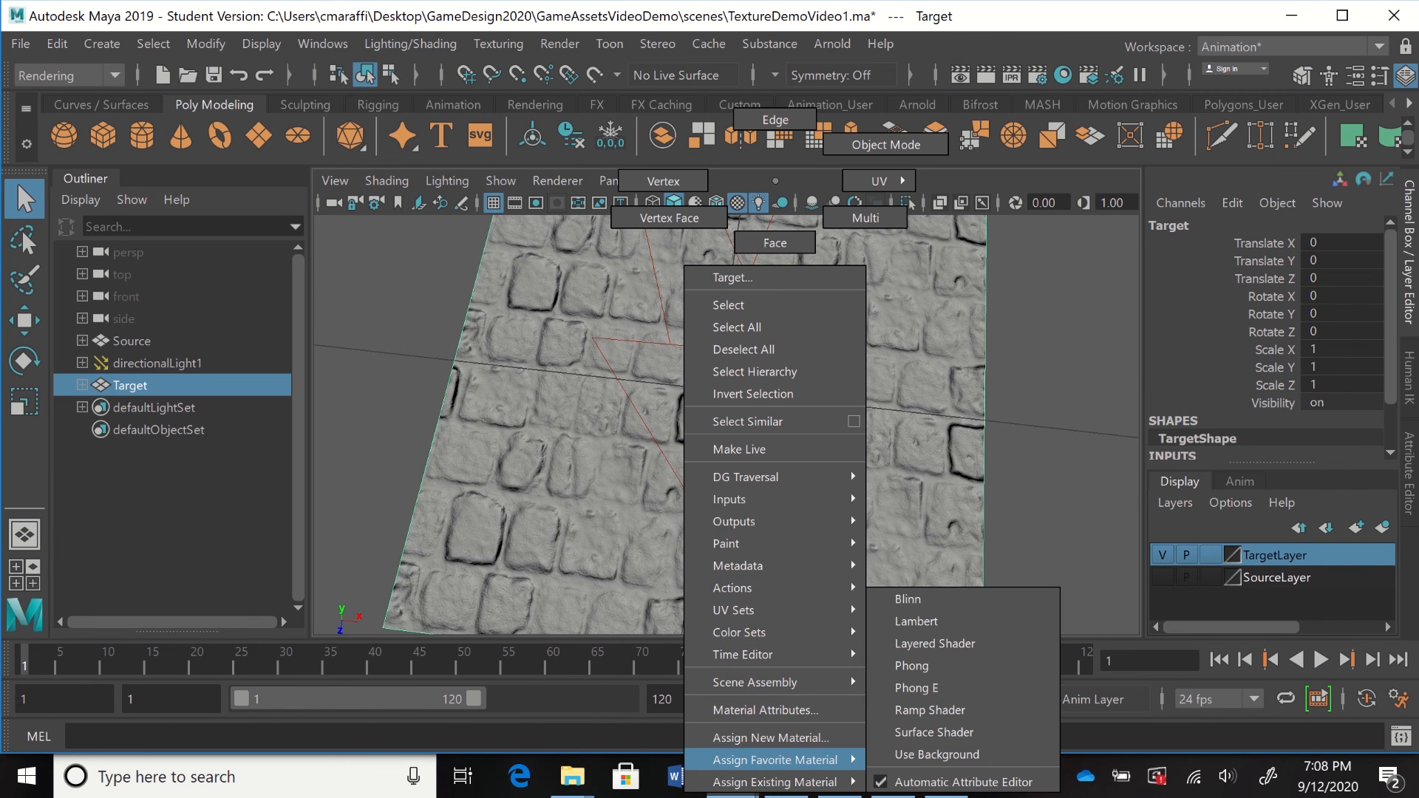
left_click(907, 599)
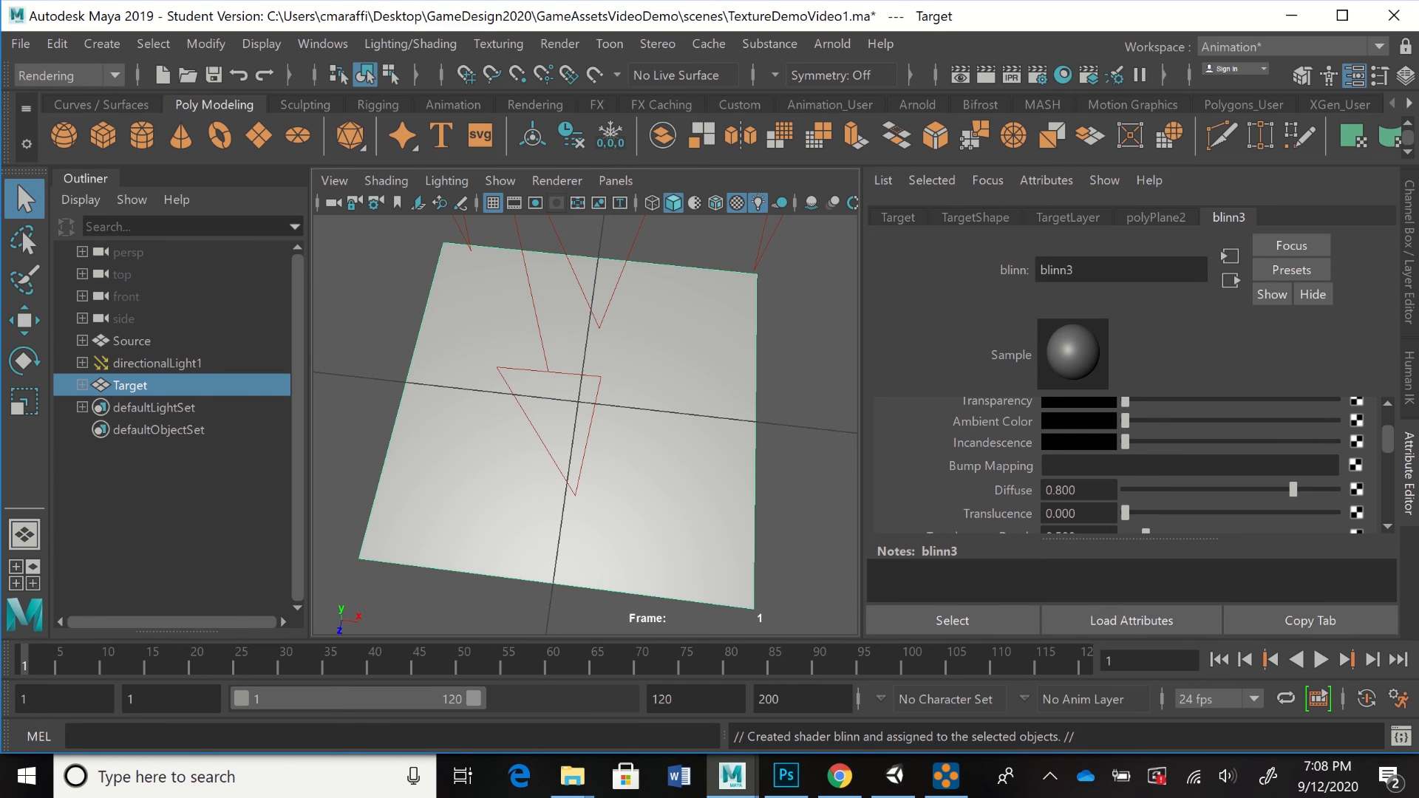
- Show the SourceLayer, hide the TargetLayer, and open the color file texture of the Source plane's Blinn material
left_click(132, 341)
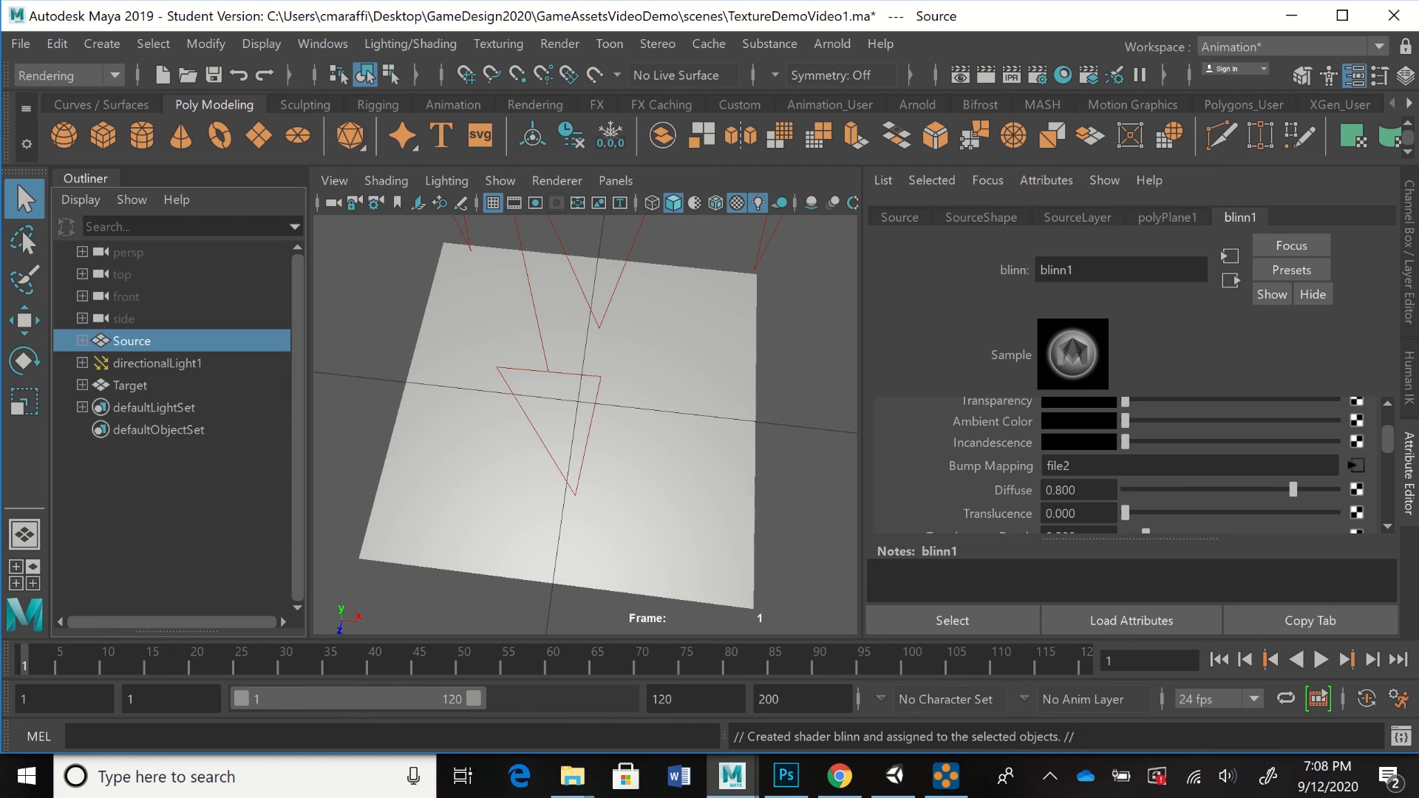
key("ctrl+a")
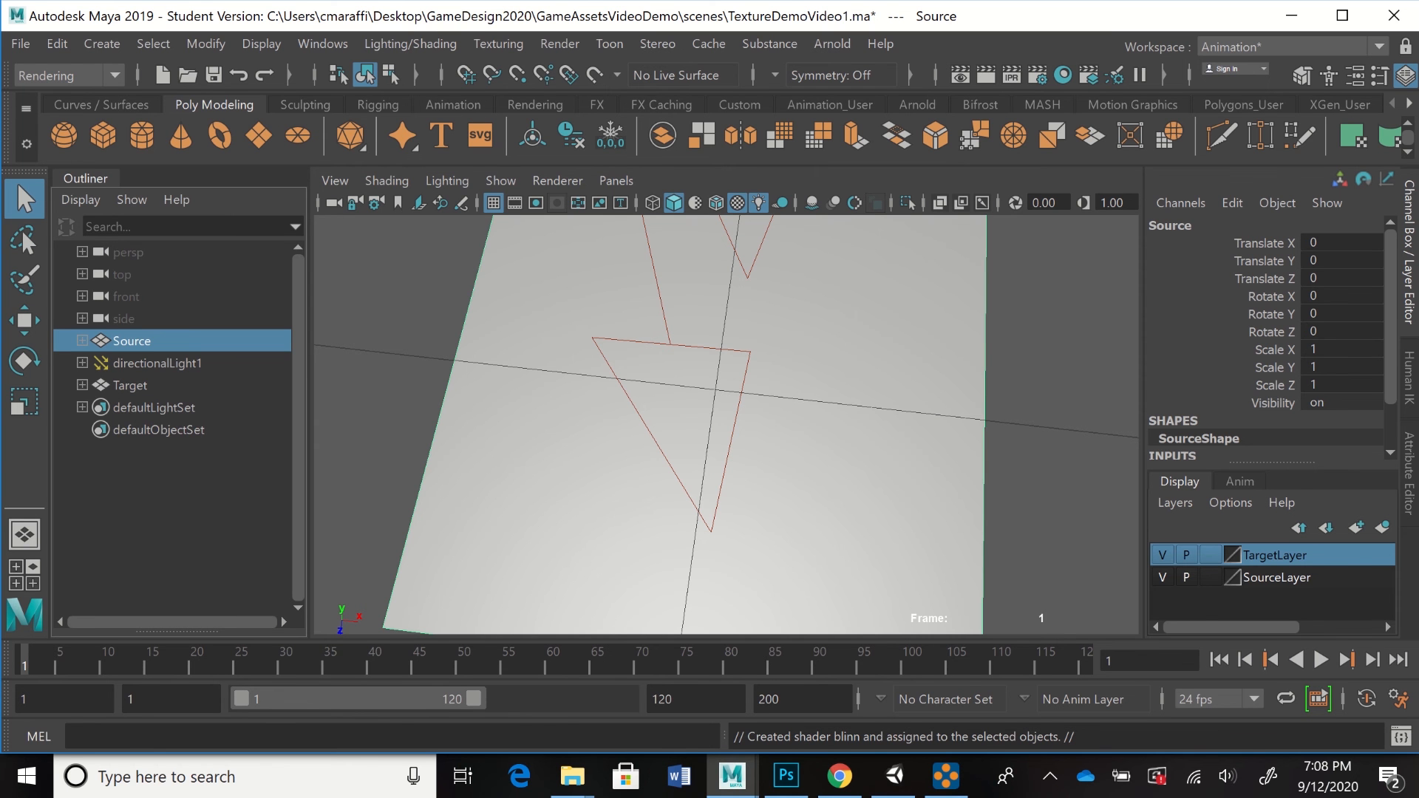
left_click(1162, 555)
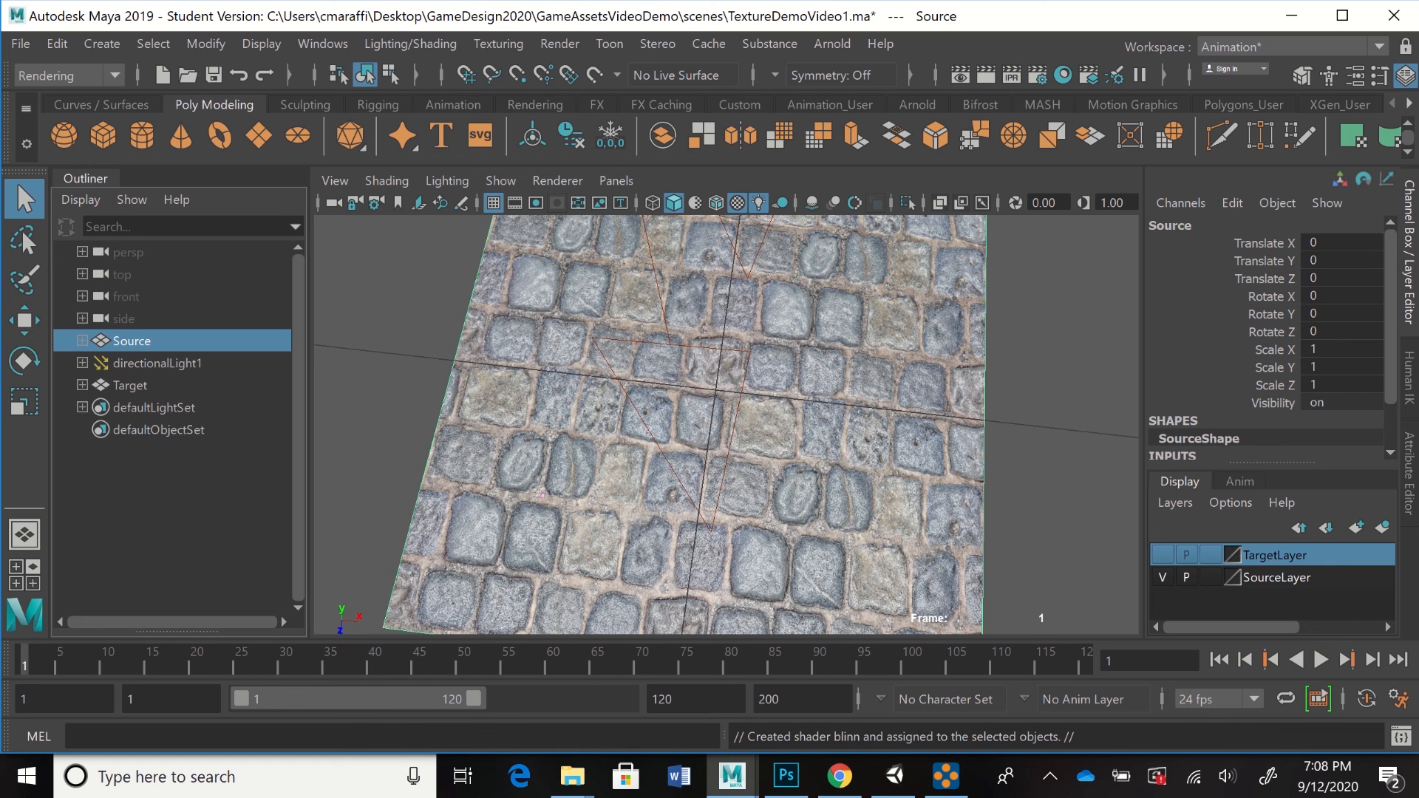
key("ctrl+a")
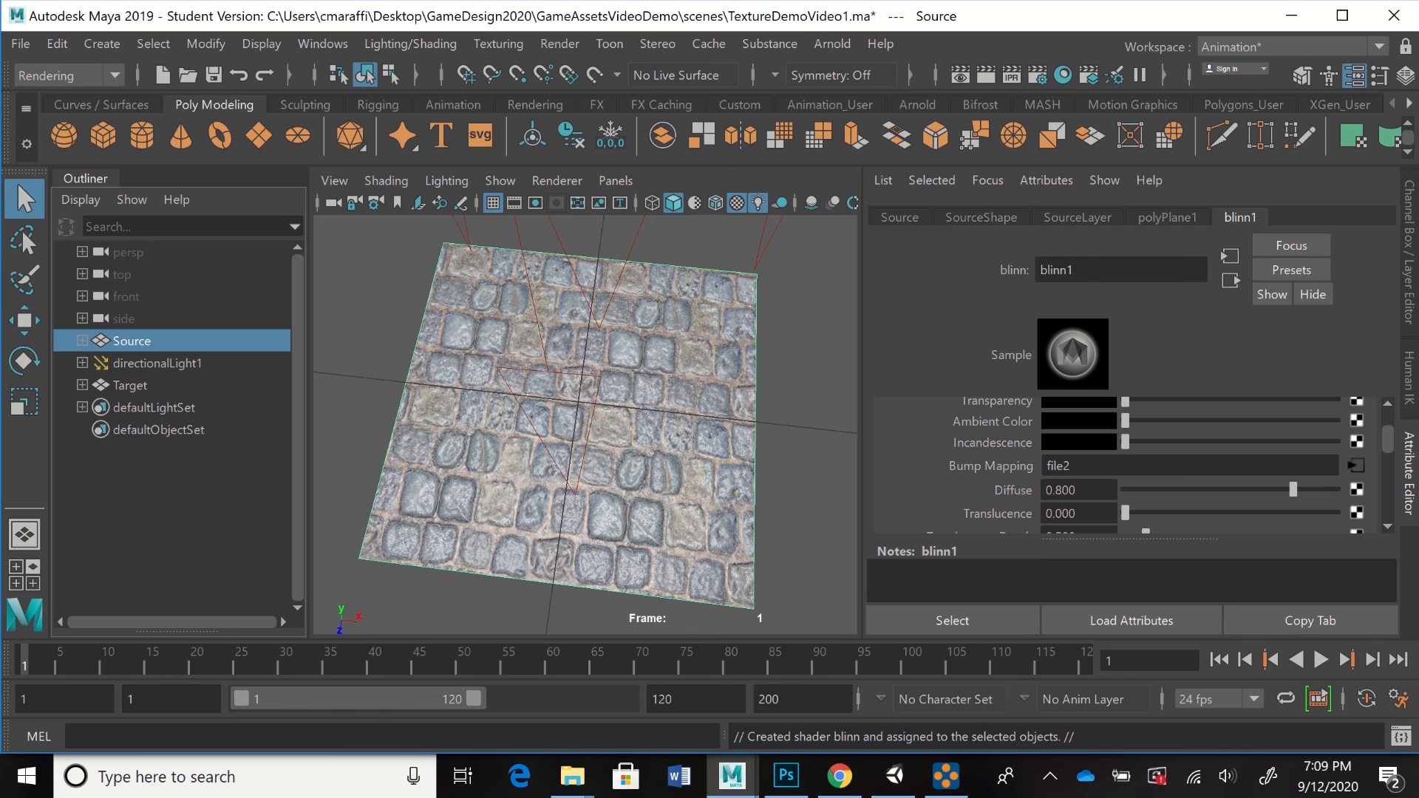
scroll(1123, 466, "up", 3)
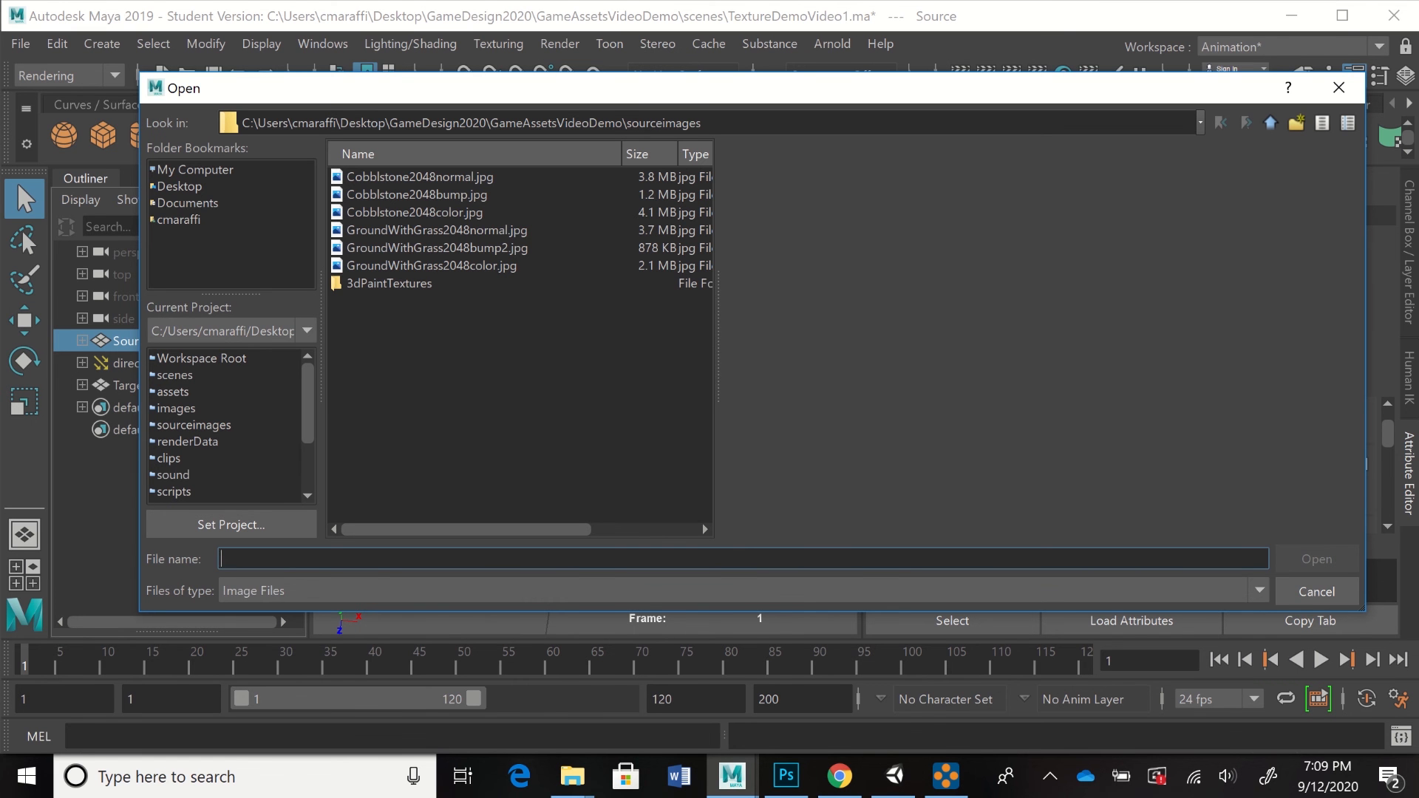
left_click(1317, 591)
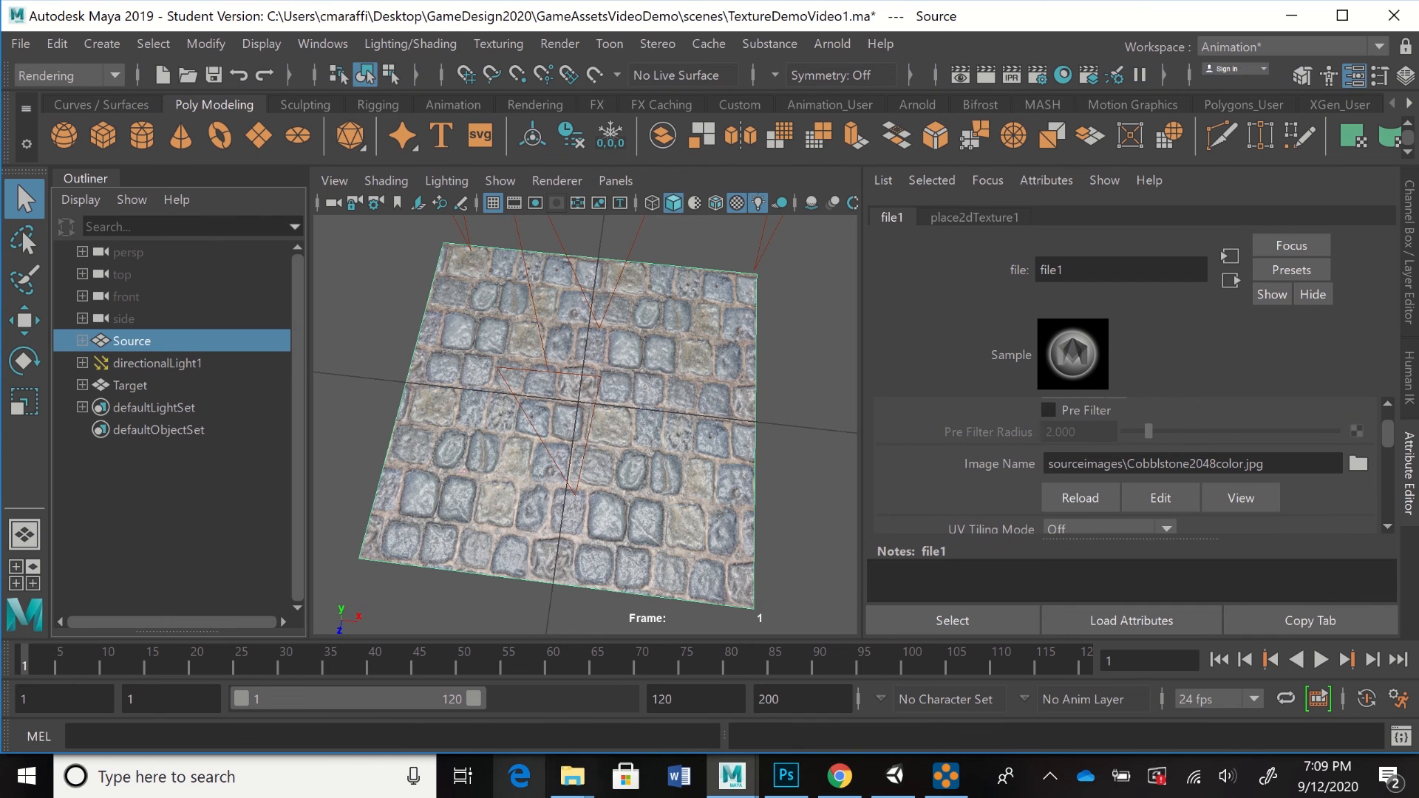
- Switch to File Explorer and copy SandBeachbump and SandBeachcolor from the Textures folder into the project's sourceimages folder
mouse_move(571, 777)
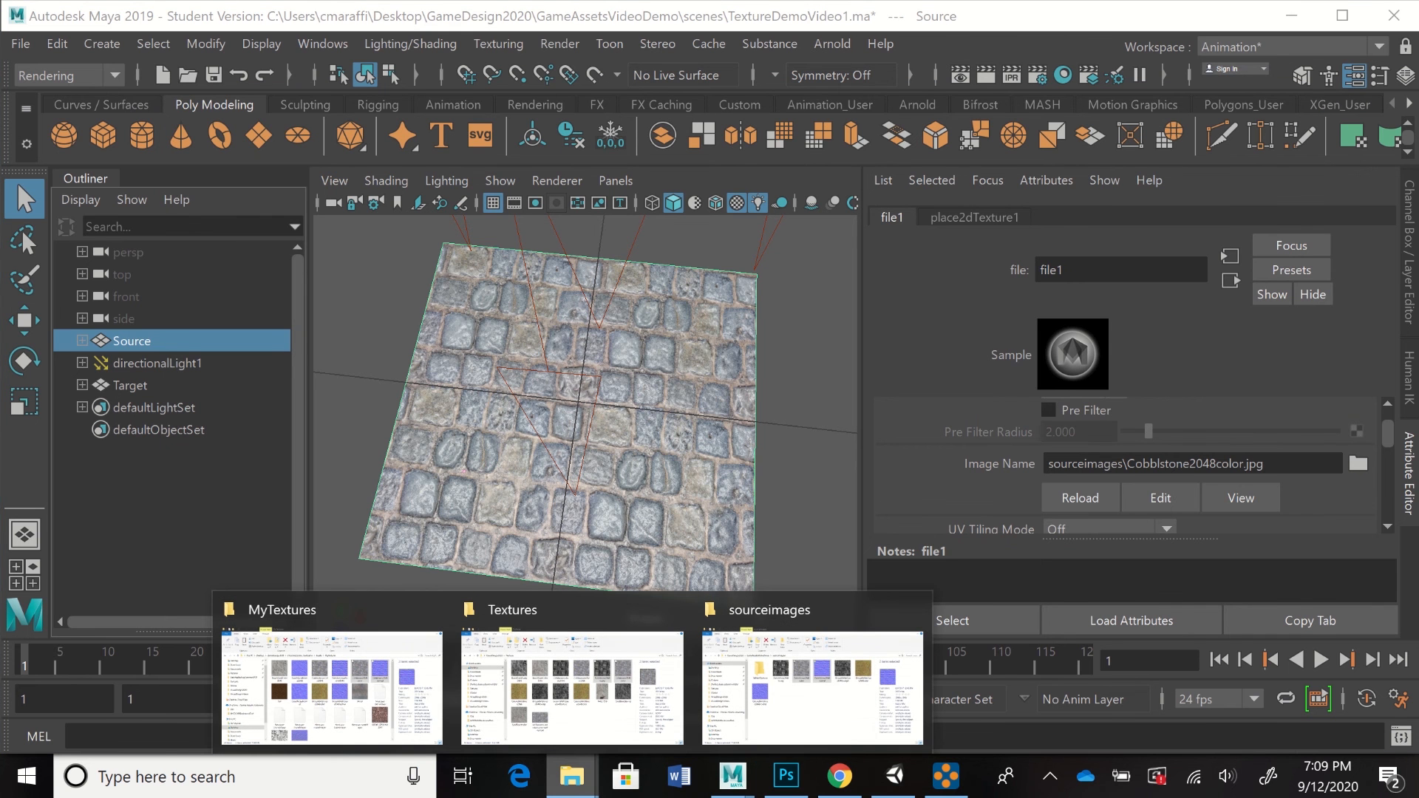
left_click(572, 688)
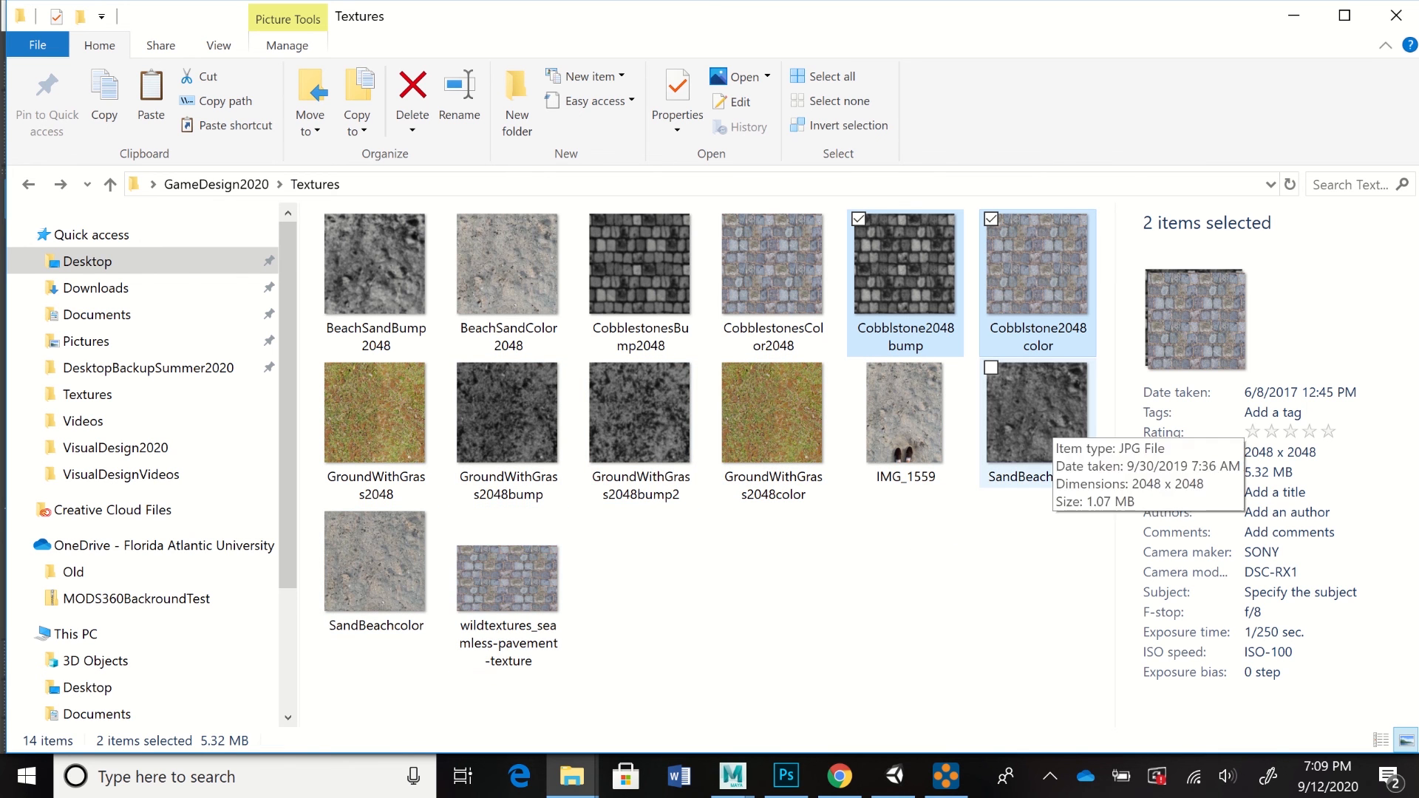
left_click(1050, 415)
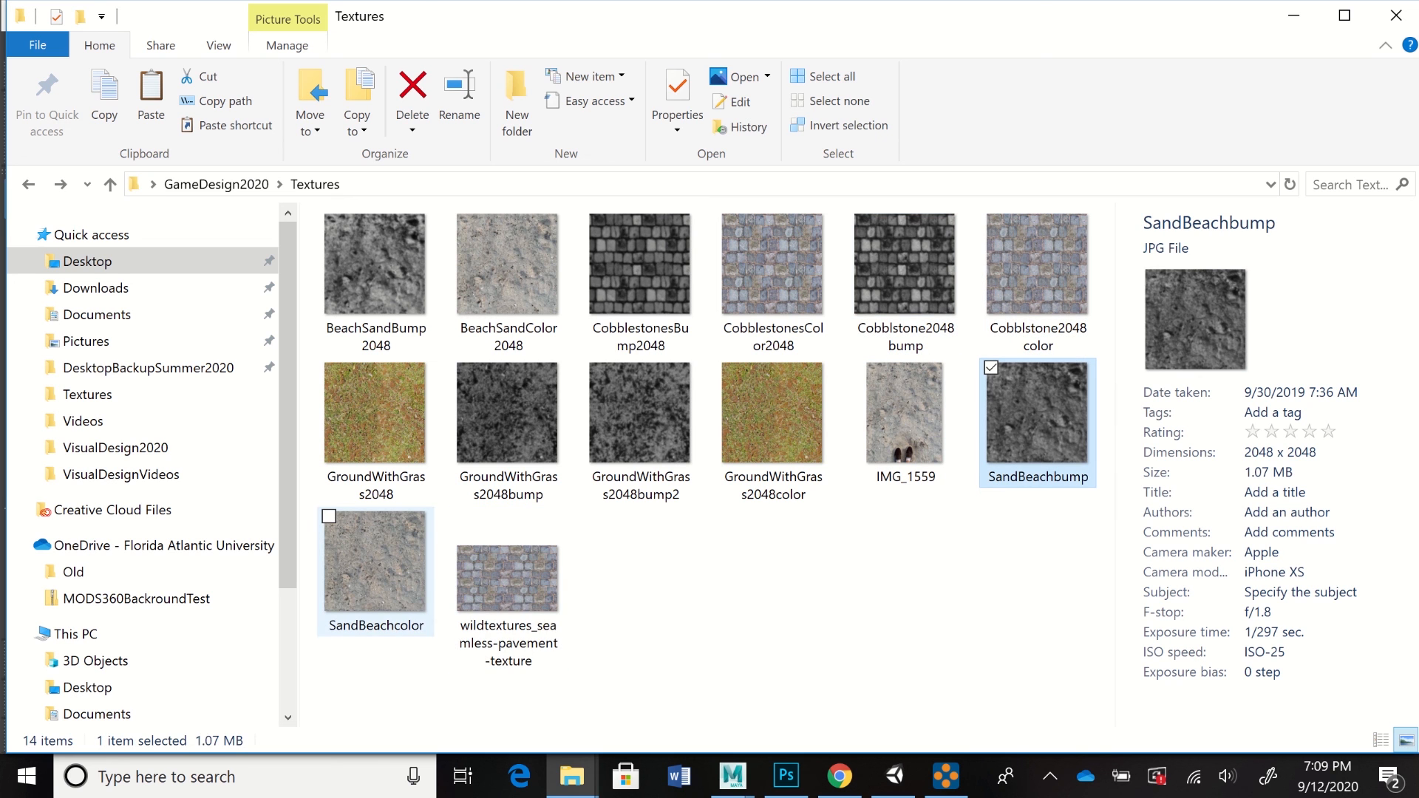
left_click(329, 516)
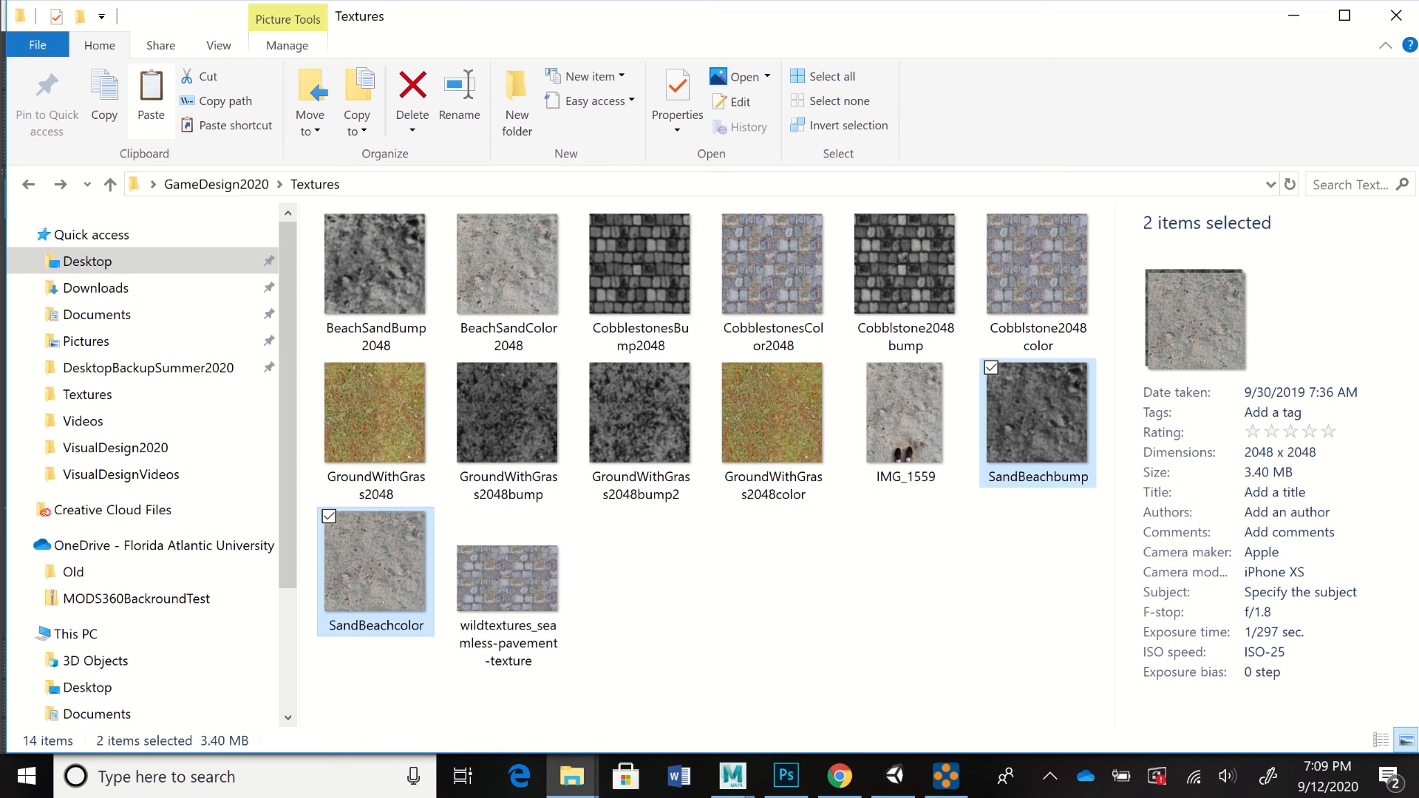
mouse_move(571, 776)
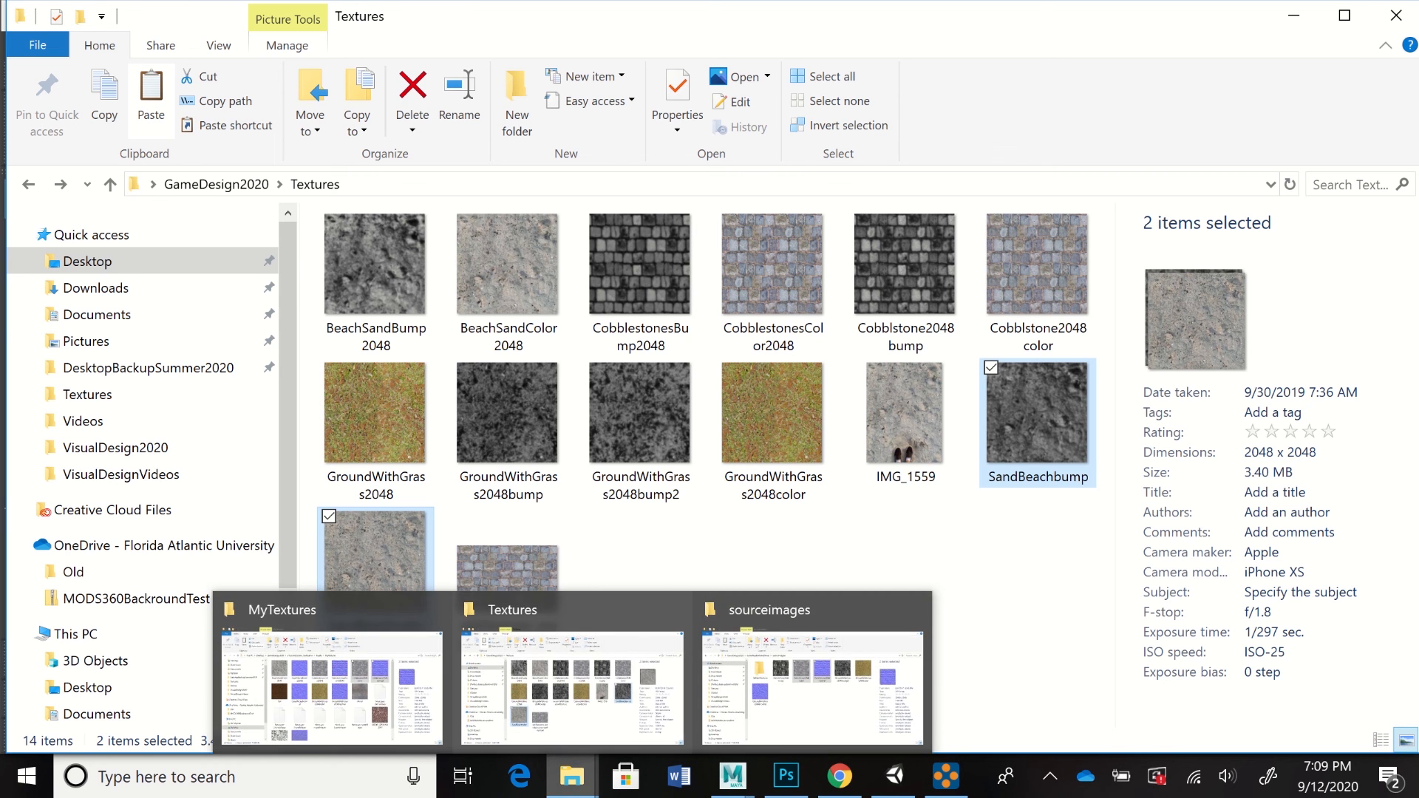
left_click(813, 673)
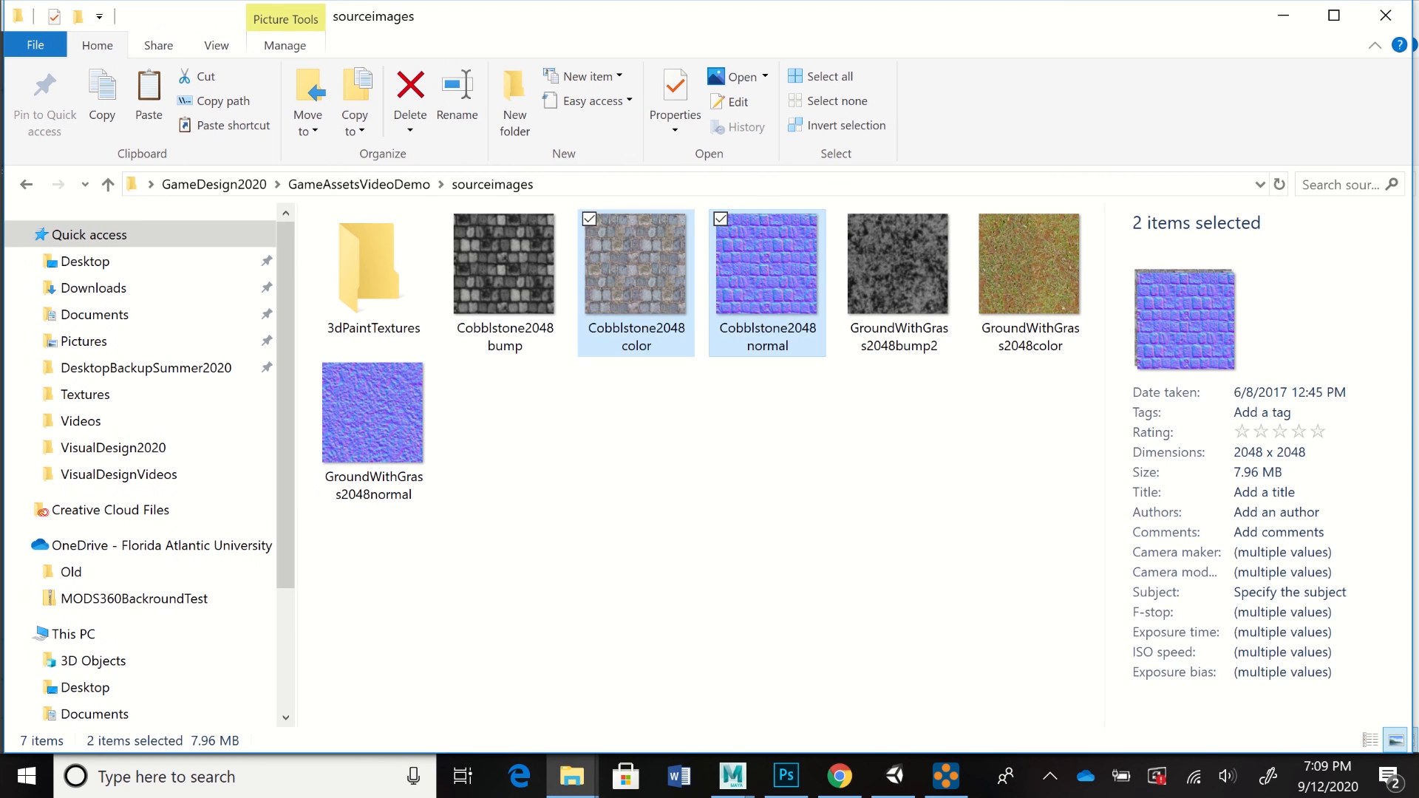
right_click(427, 486)
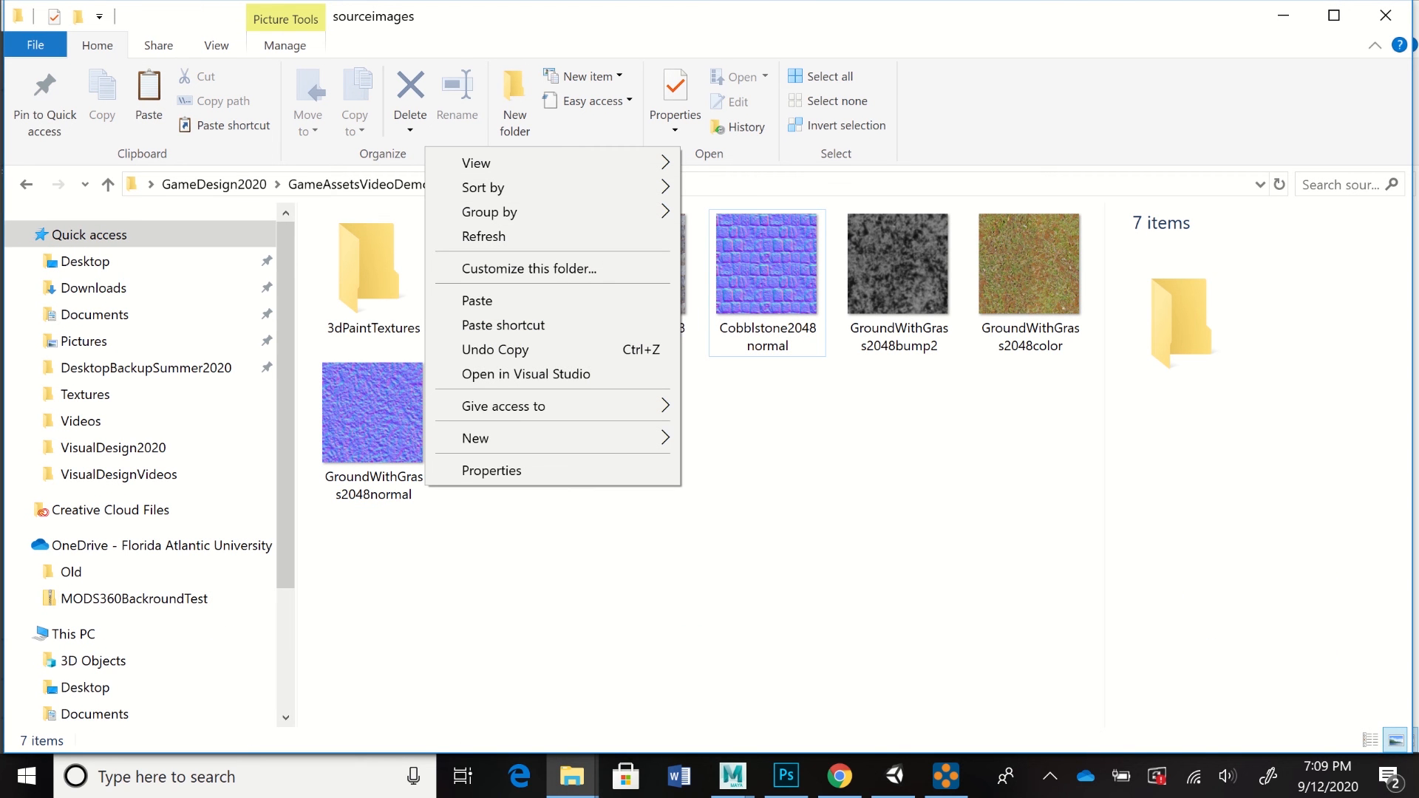
left_click(477, 300)
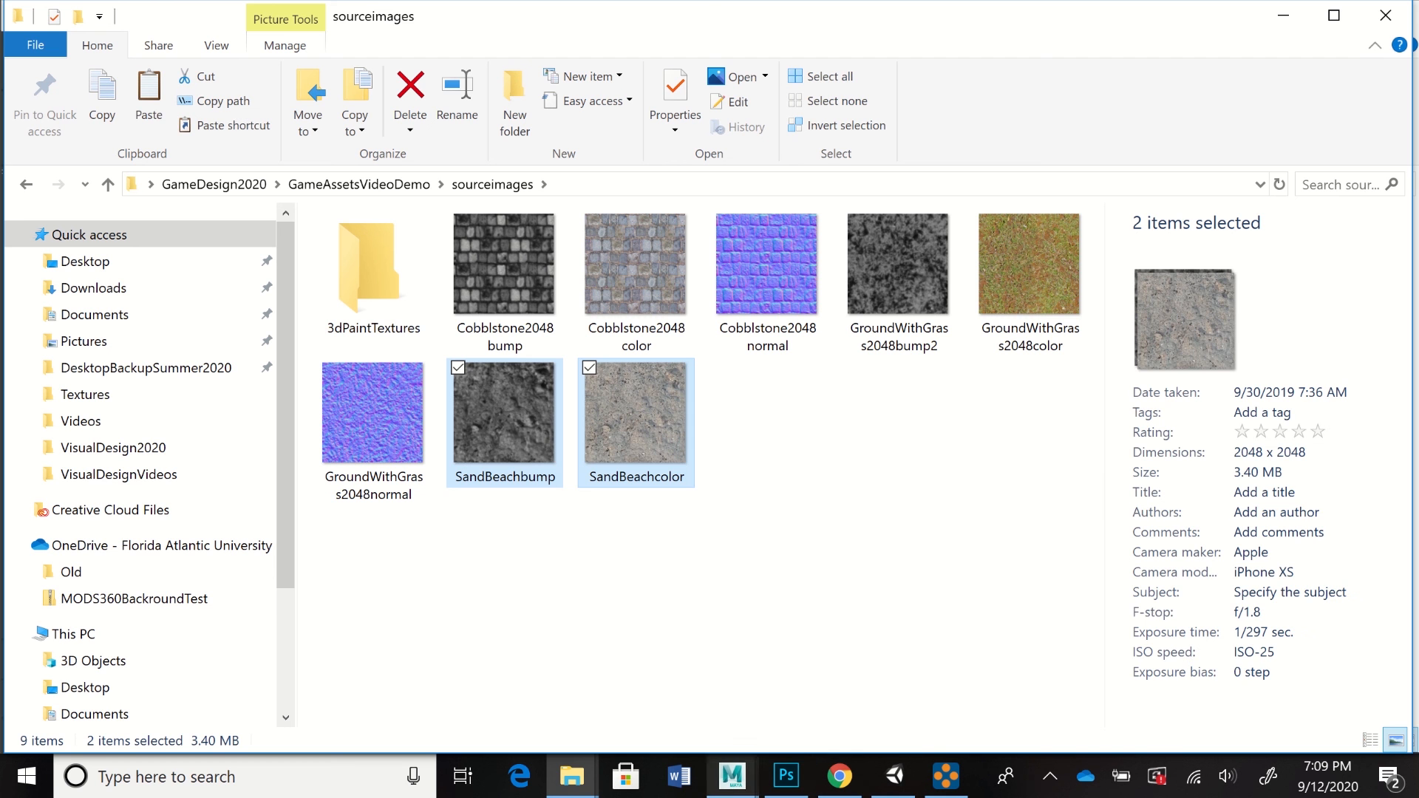
- Switch back to Maya and load SandBeachcolor.jpg as the image of the Source plane's color file texture
left_click(732, 776)
left_click(854, 684)
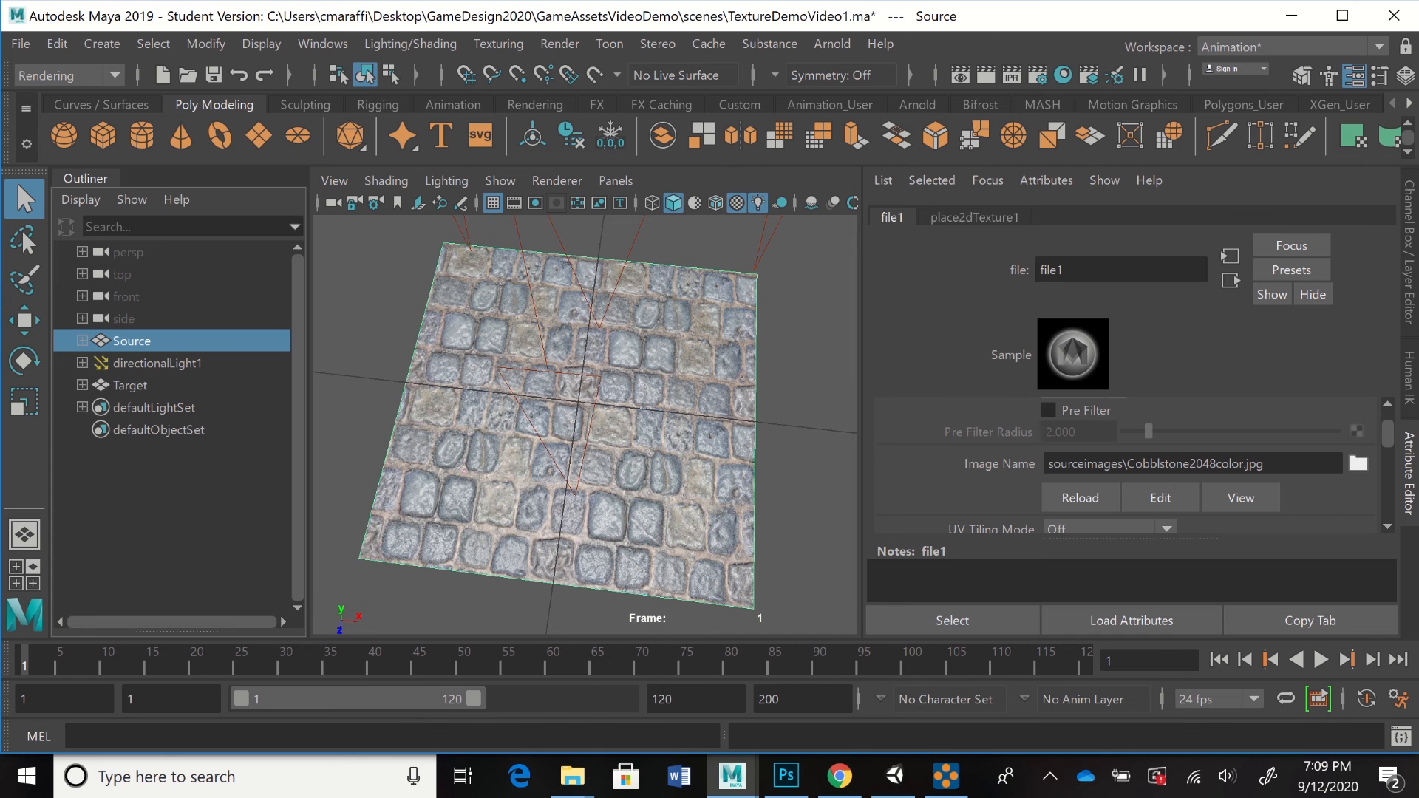
left_click(1359, 463)
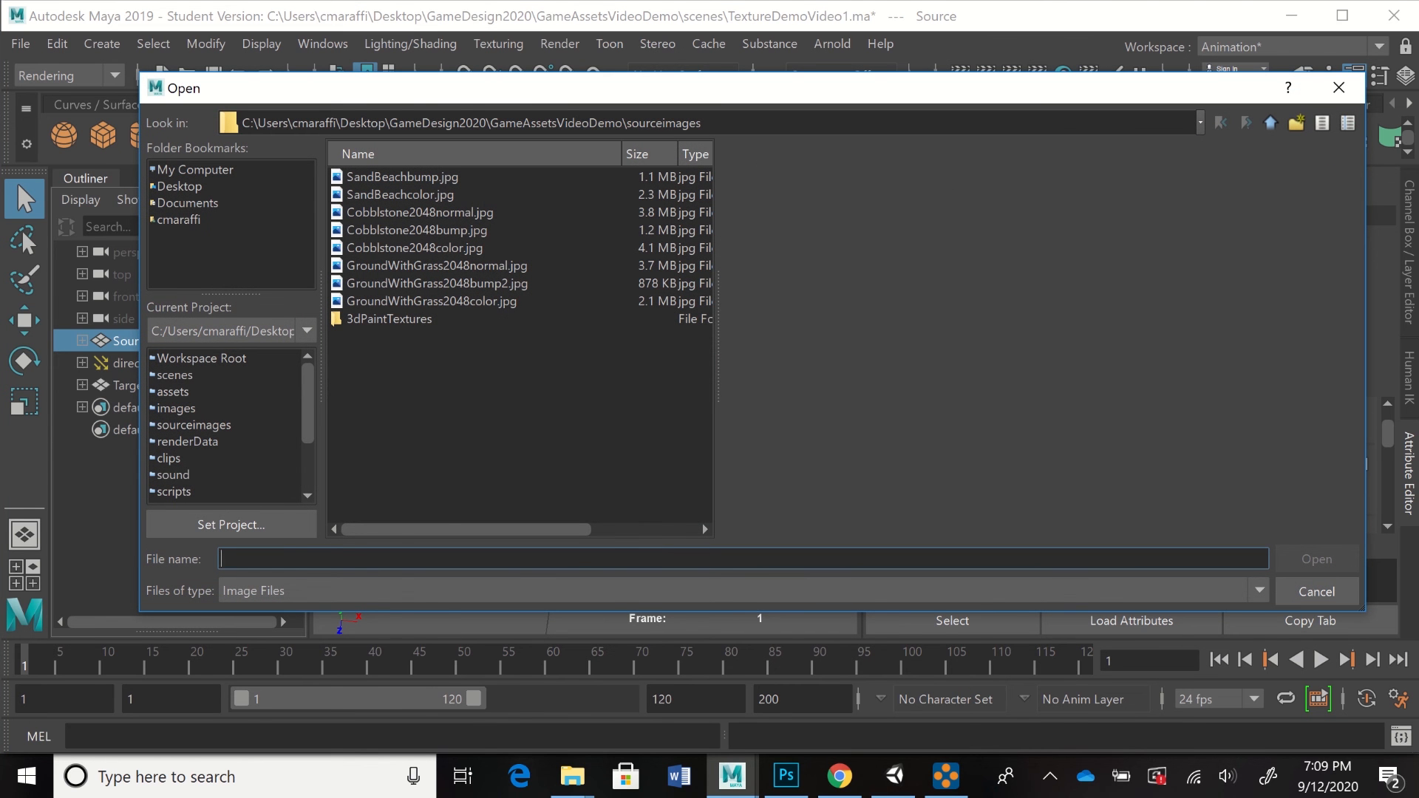
left_click(400, 195)
left_click(1317, 560)
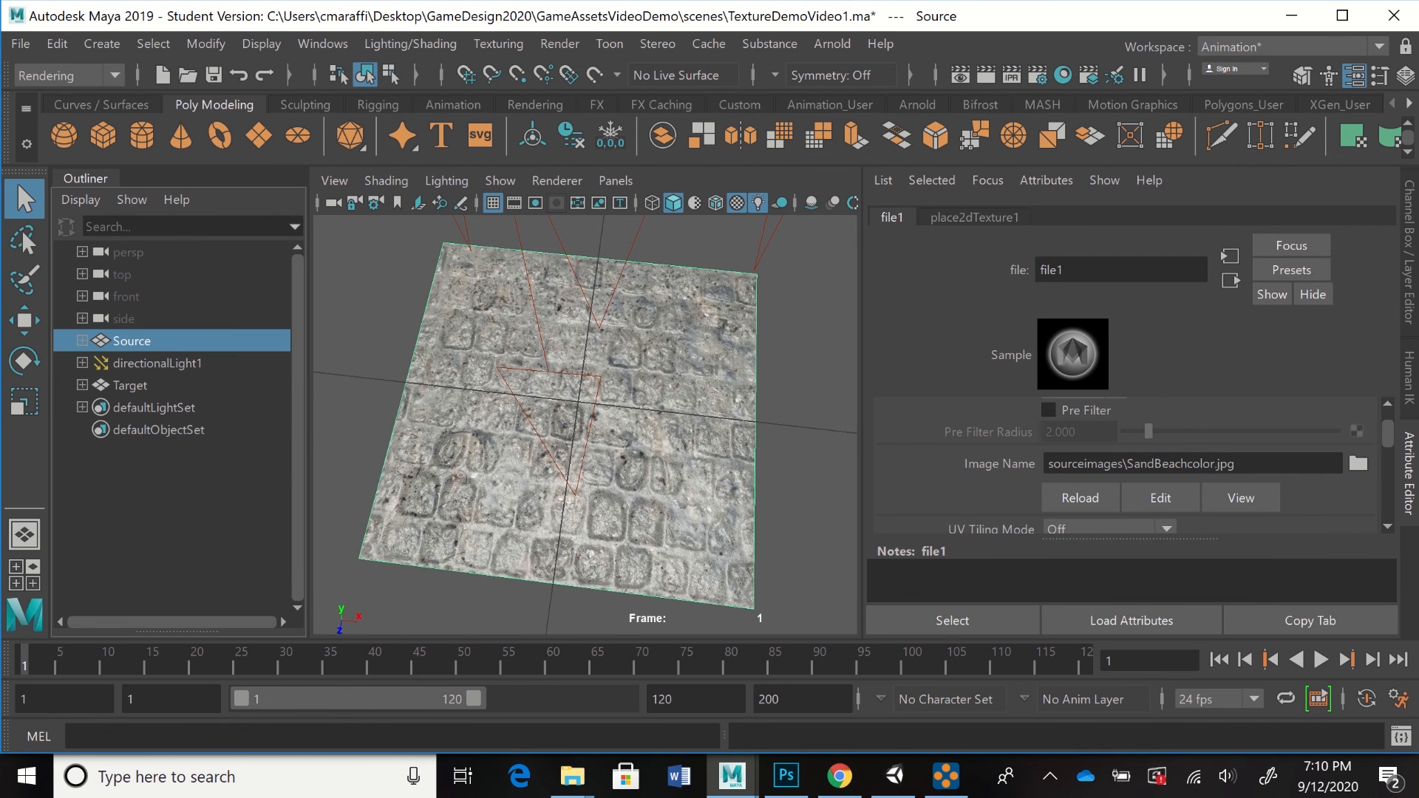
- Load SandBeachbump.jpg as the image of the Source plane's bump mapping file texture and check the resulting surface
left_click(1231, 281)
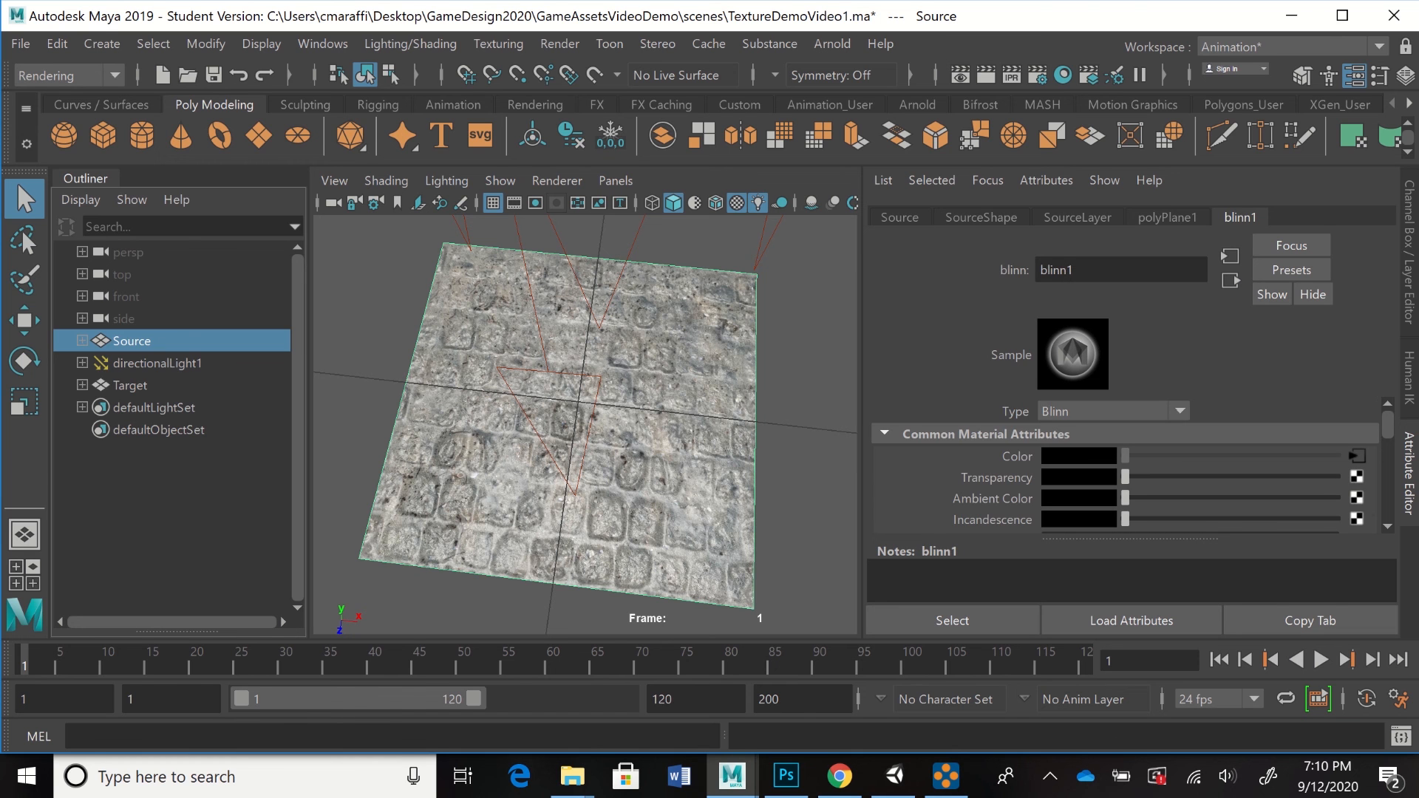
scroll(1125, 465, "down", 3)
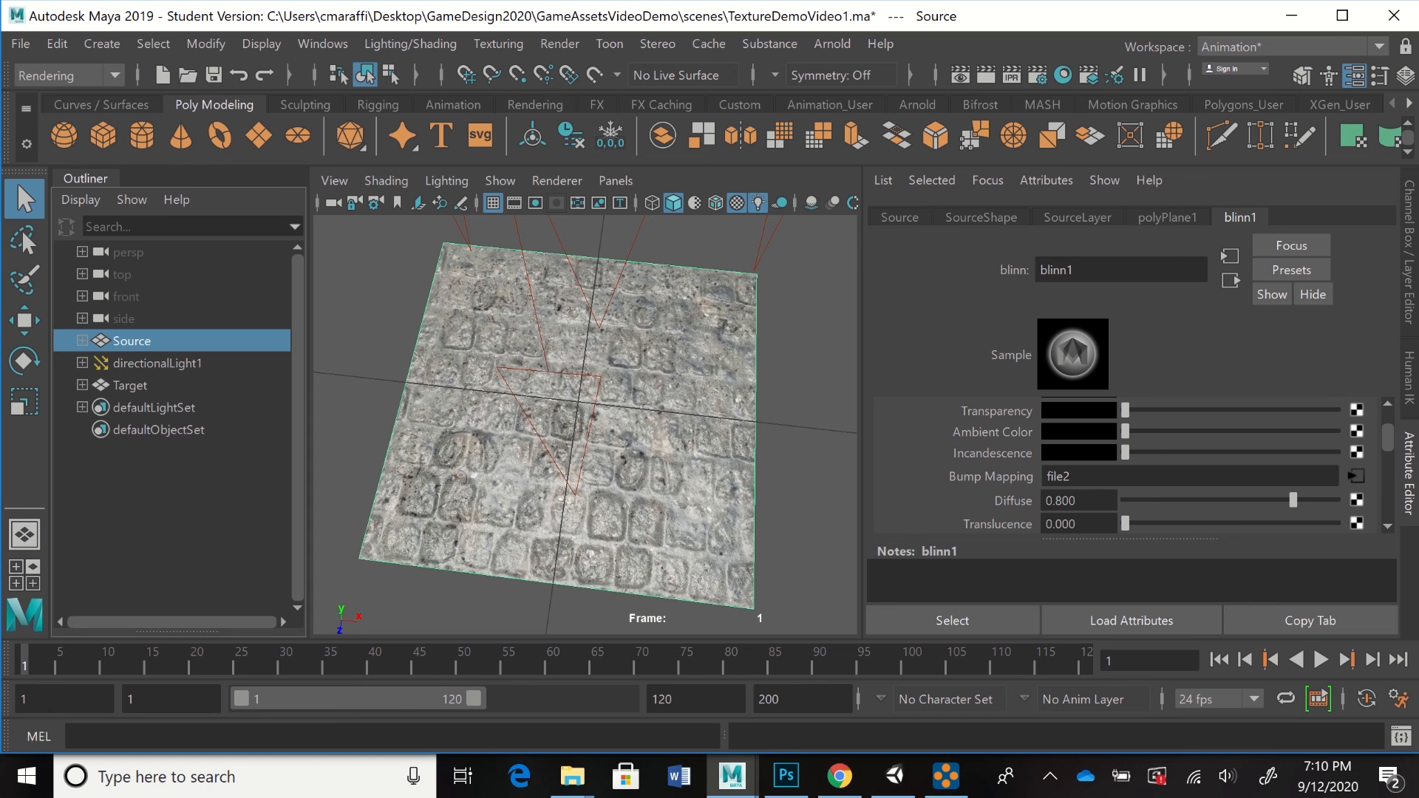
left_click(1356, 476)
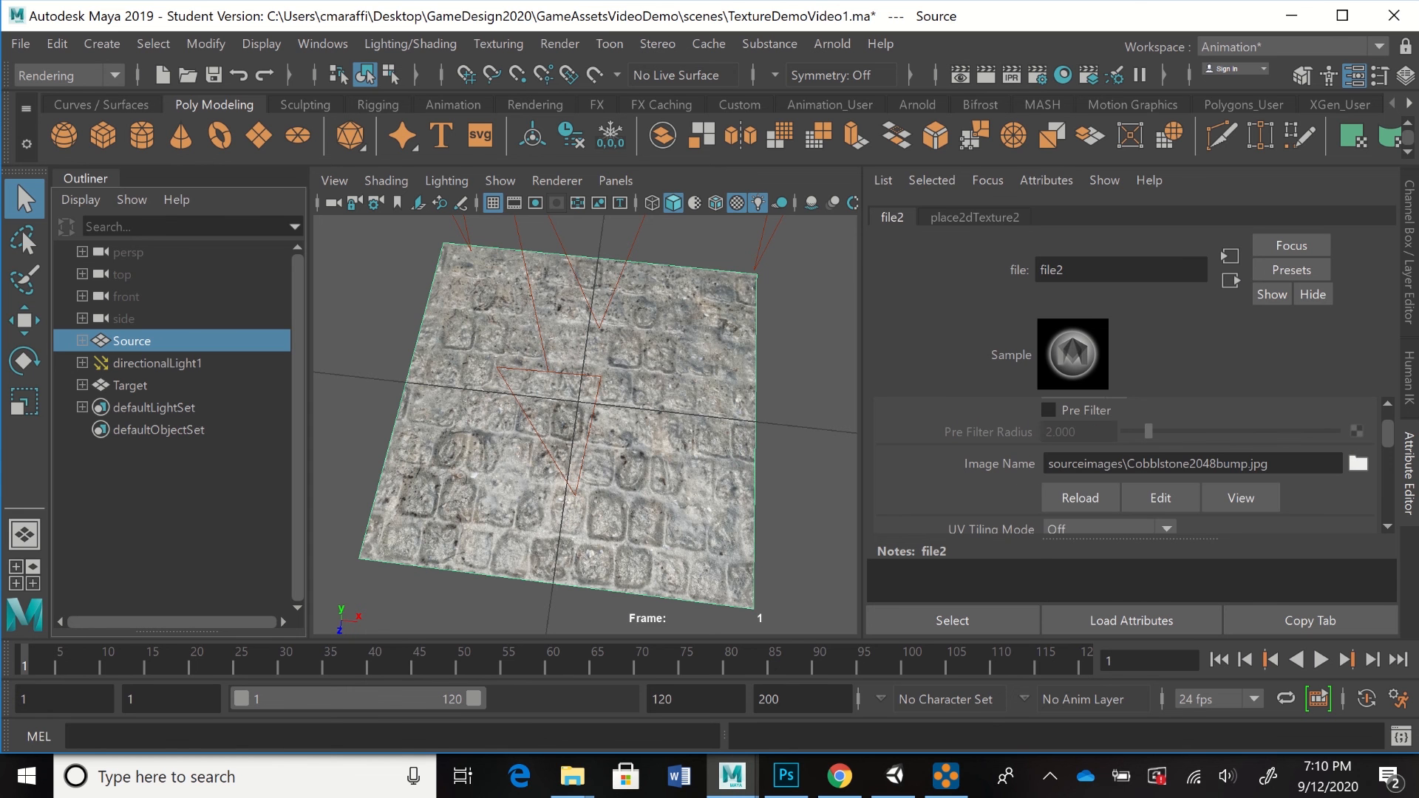
left_click(1358, 464)
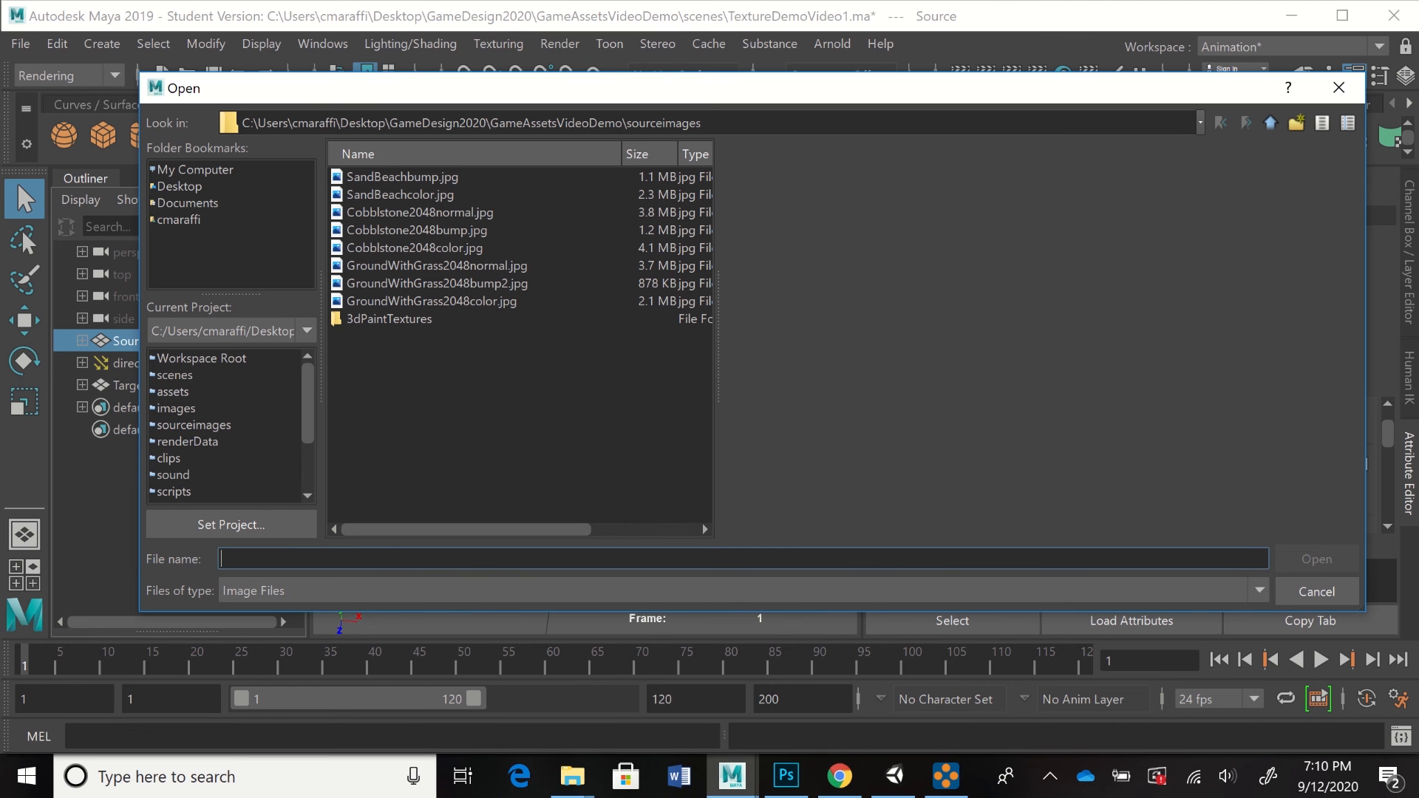
left_click(402, 177)
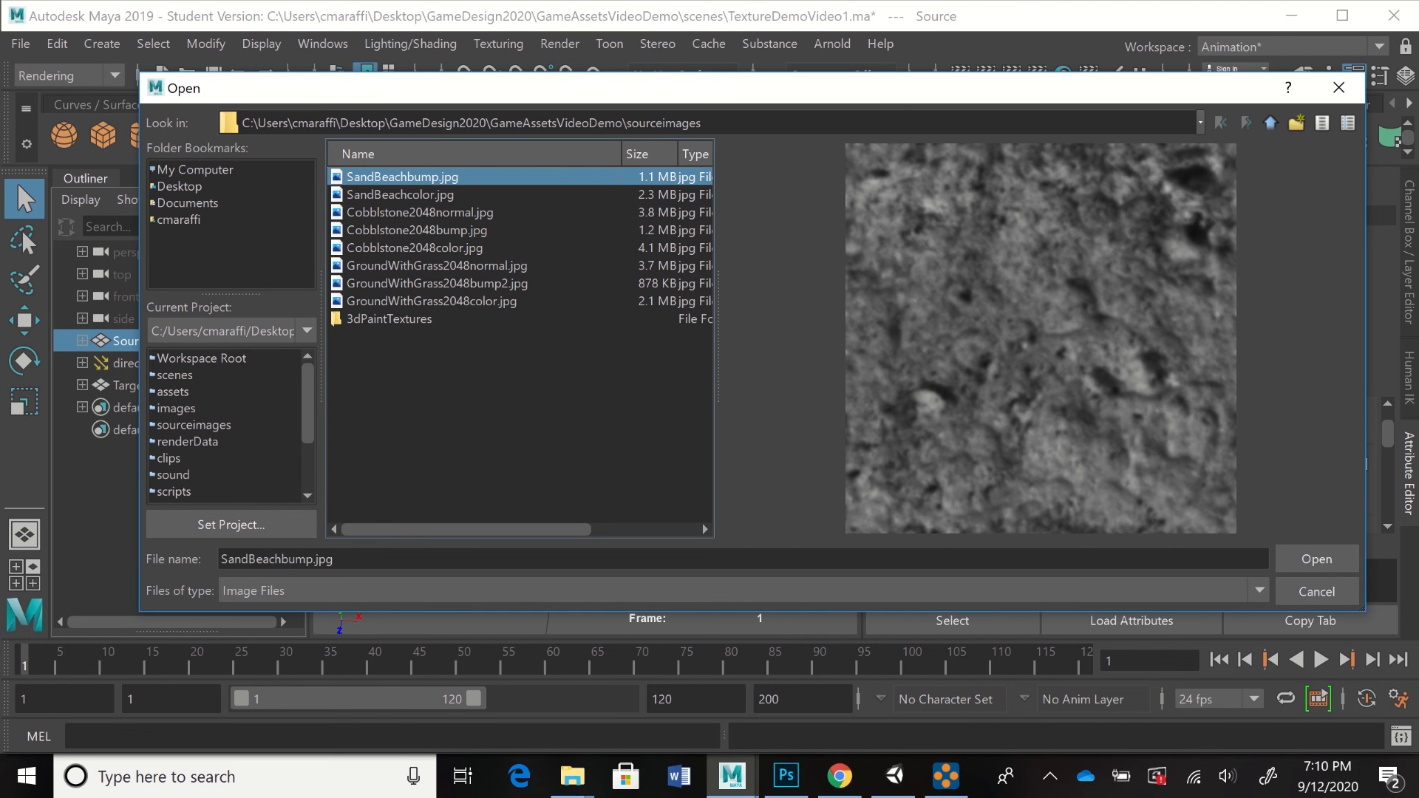
left_click(1316, 558)
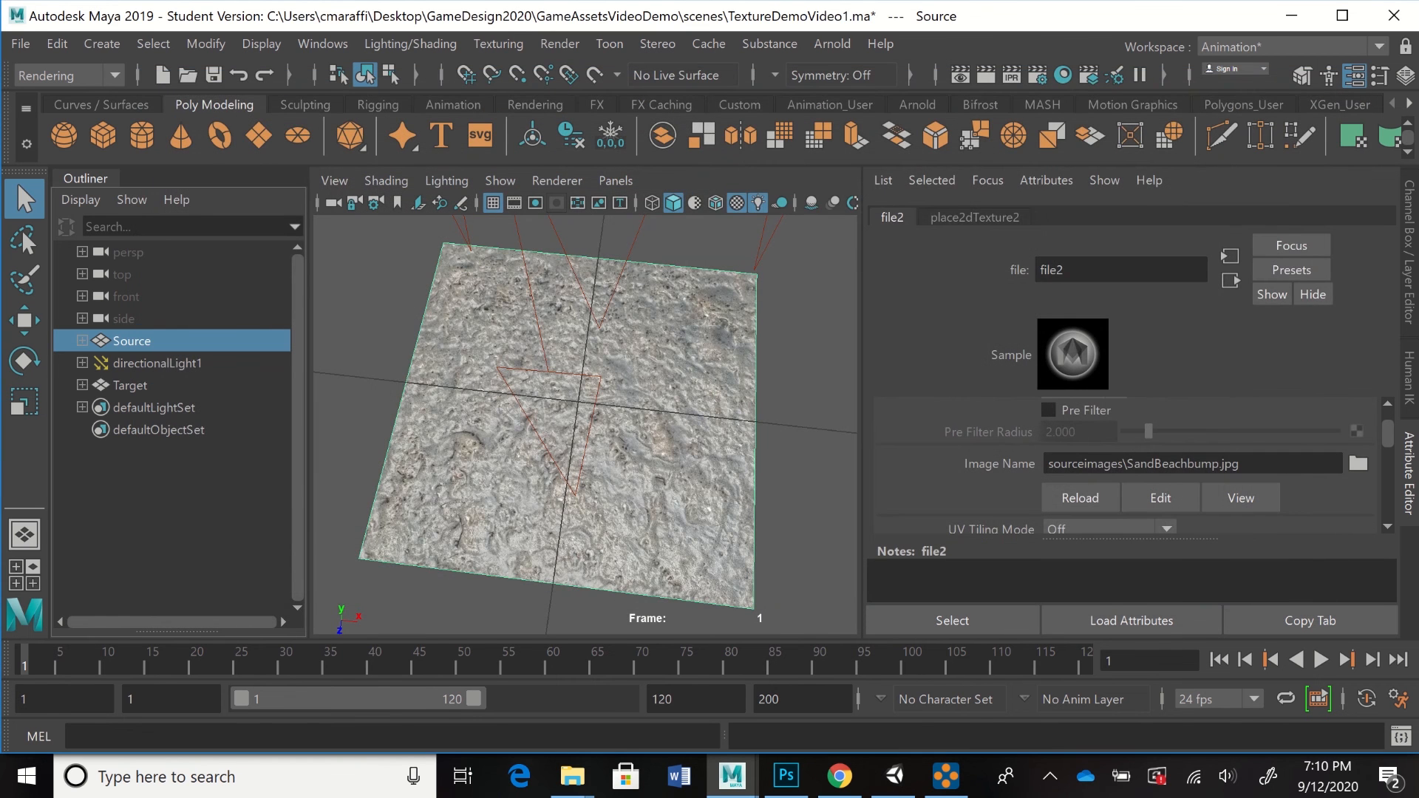
scroll(585, 425, "up", 5)
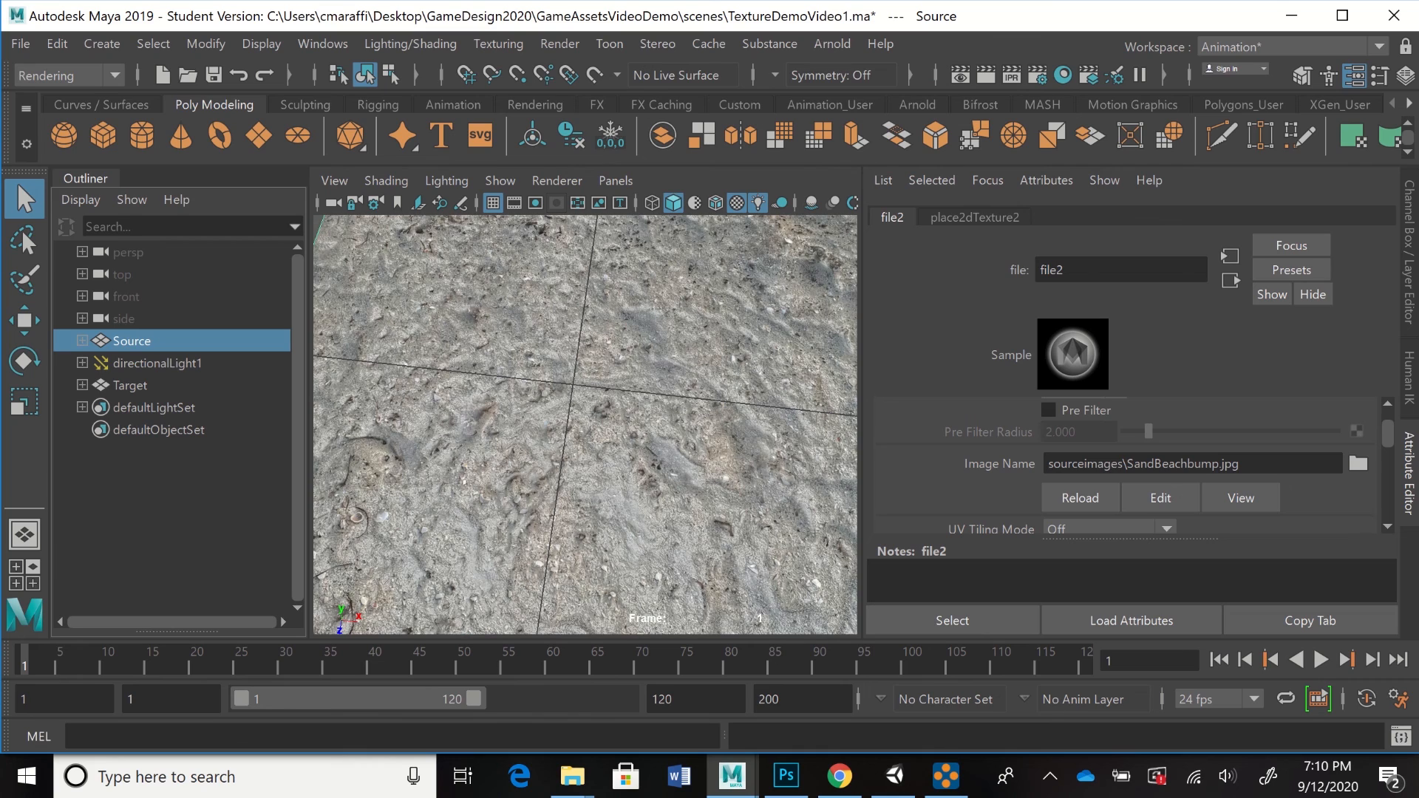
mouse_move(585, 425)
left_mouse_down("alt")
mouse_move(606, 355)
mouse_move(547, 458)
mouse_move(591, 443)
mouse_move(547, 421)
mouse_move(592, 436)
mouse_move(643, 399)
mouse_move(658, 406)
mouse_move(613, 422)
mouse_move(591, 458)
mouse_move(555, 428)
mouse_move(591, 458)
mouse_move(602, 395)
mouse_move(617, 414)
mouse_move(606, 425)
left_mouse_up("alt")
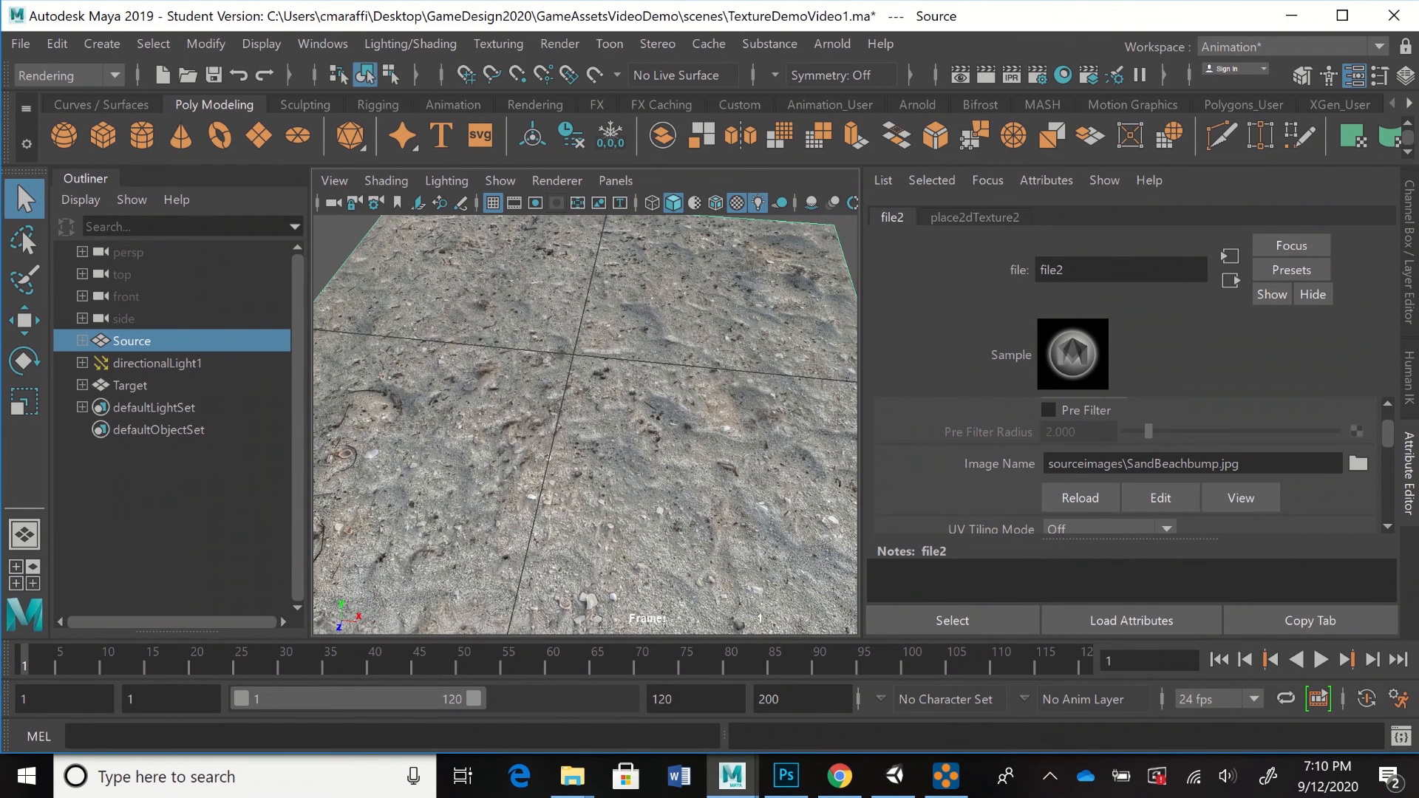
scroll(586, 425, "down", 5)
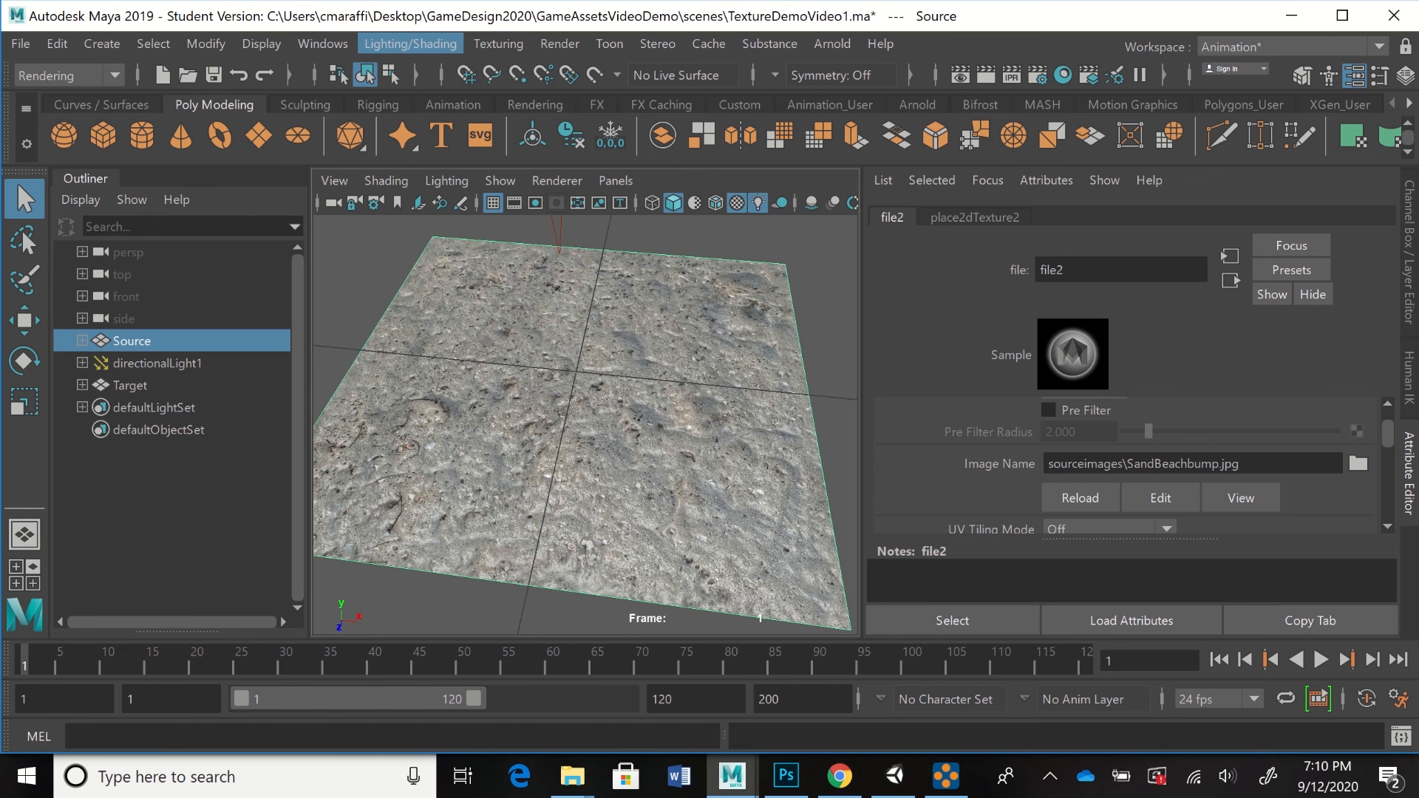
- Open Transfer Maps and make the TargetLayer visible alongside the SourceLayer
left_click(410, 44)
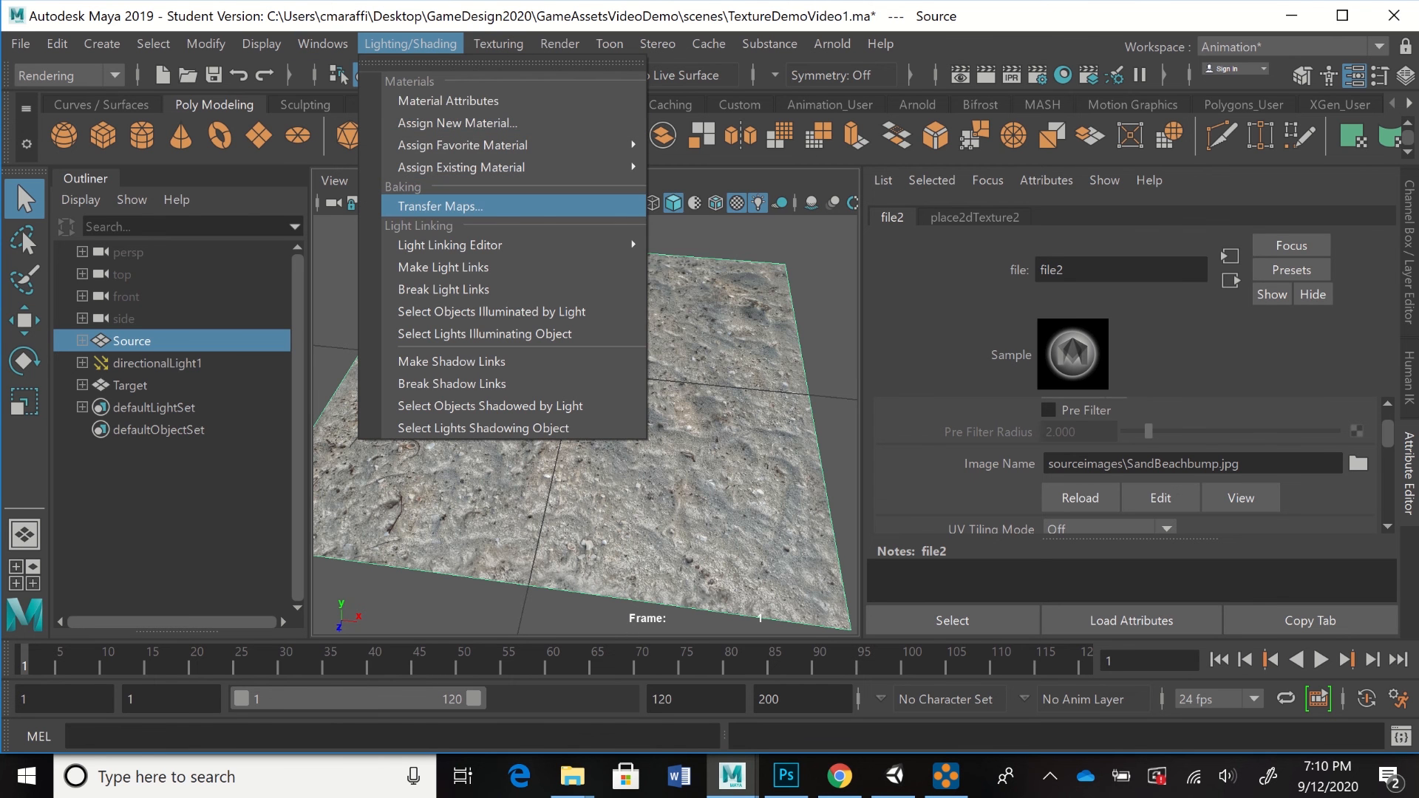
left_click(440, 206)
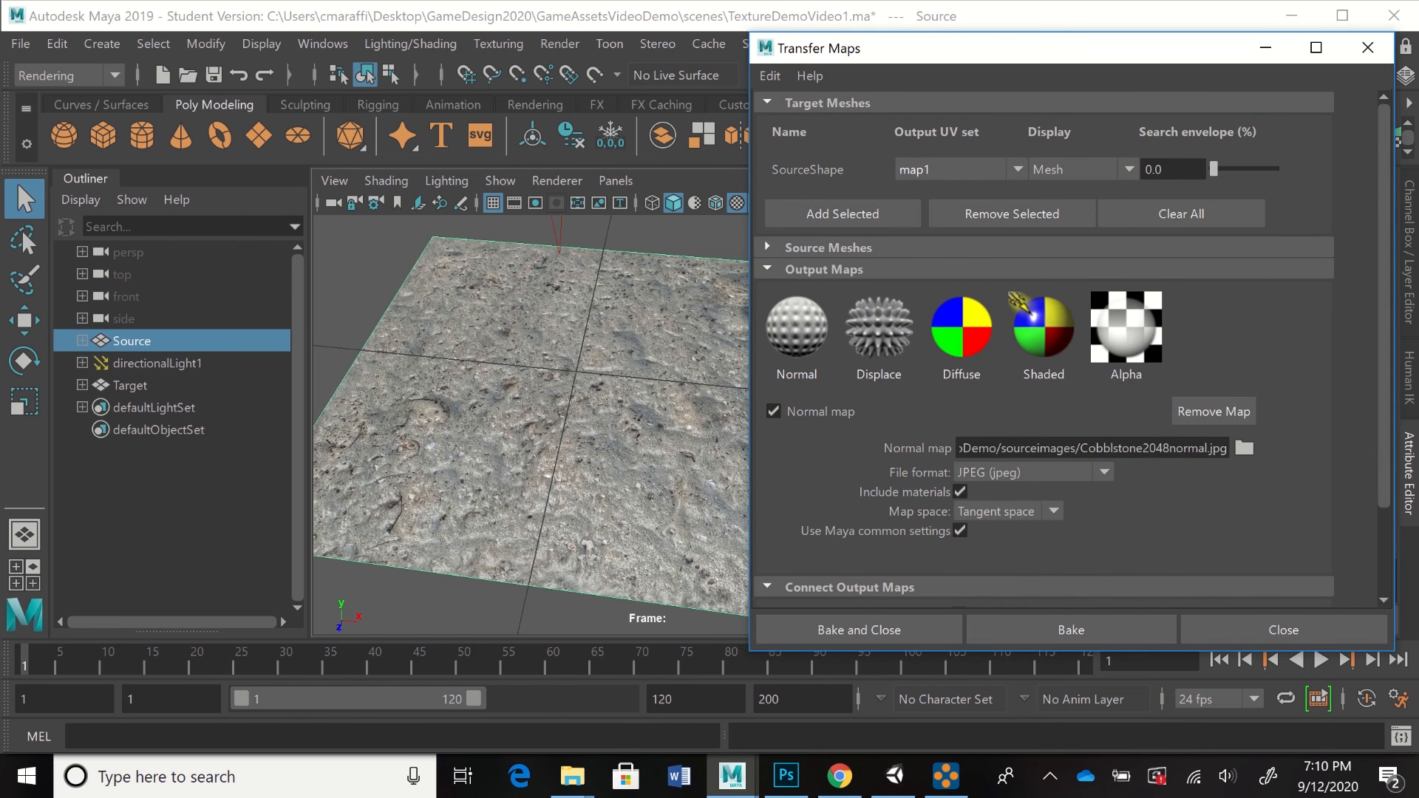
left_click_drag(983, 48, 617, 62)
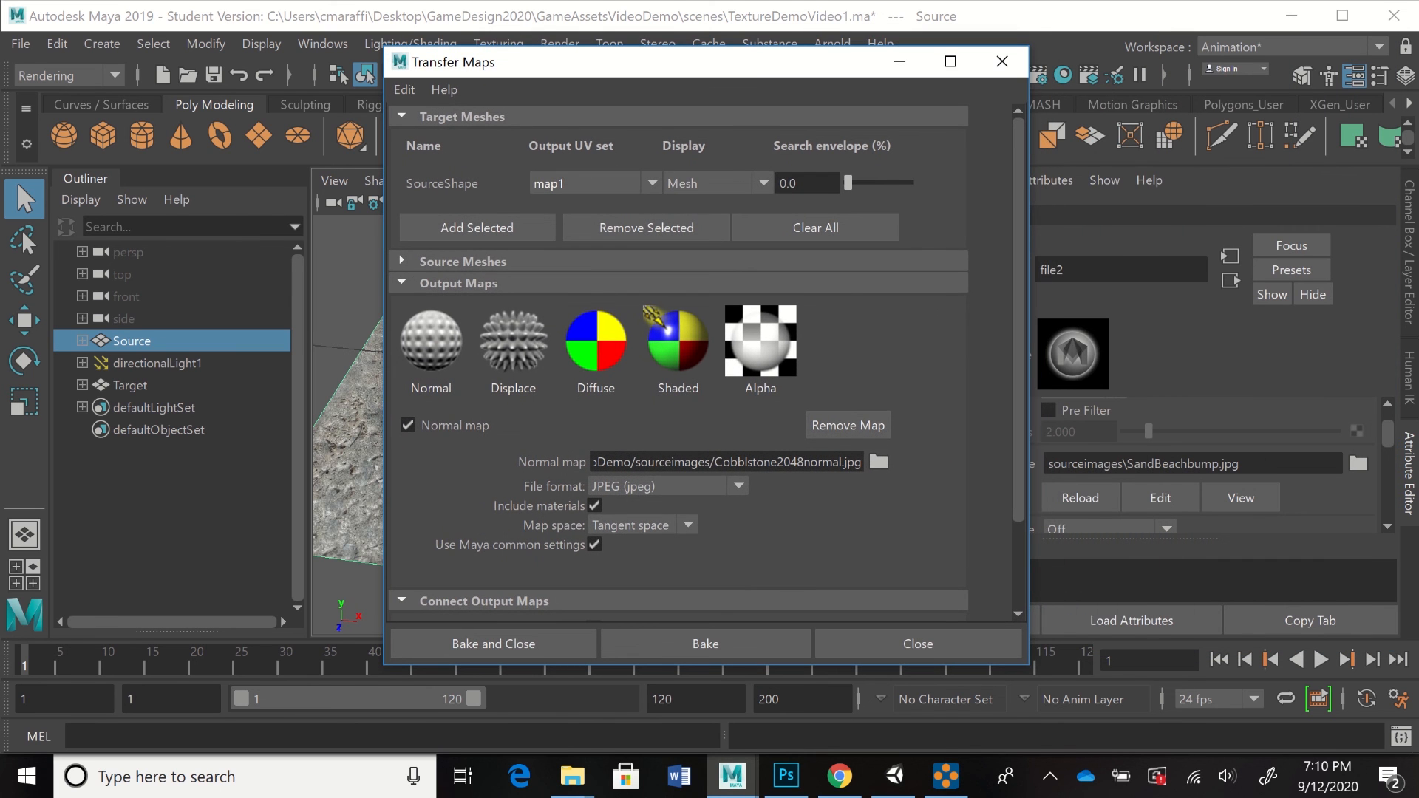
left_click(1408, 253)
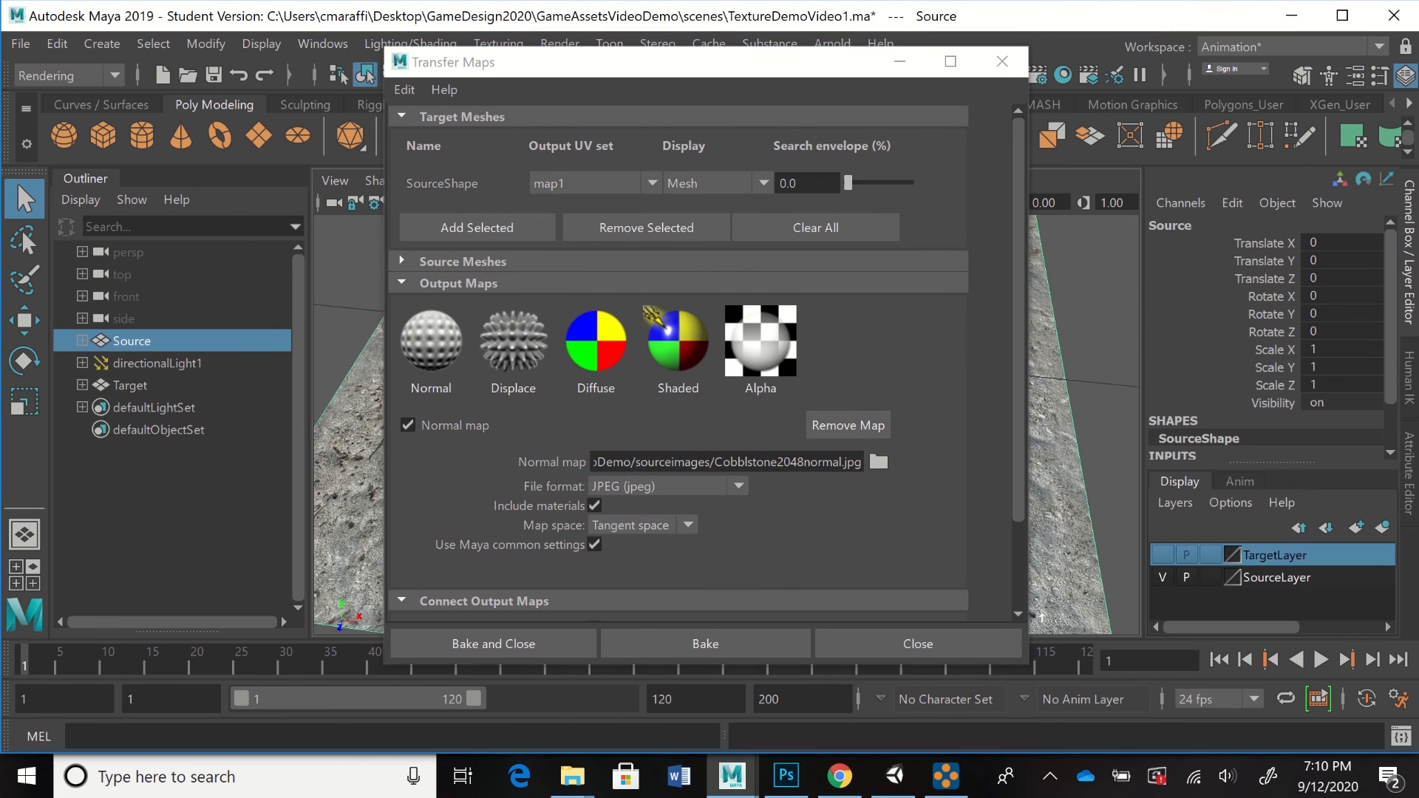
left_click(1163, 555)
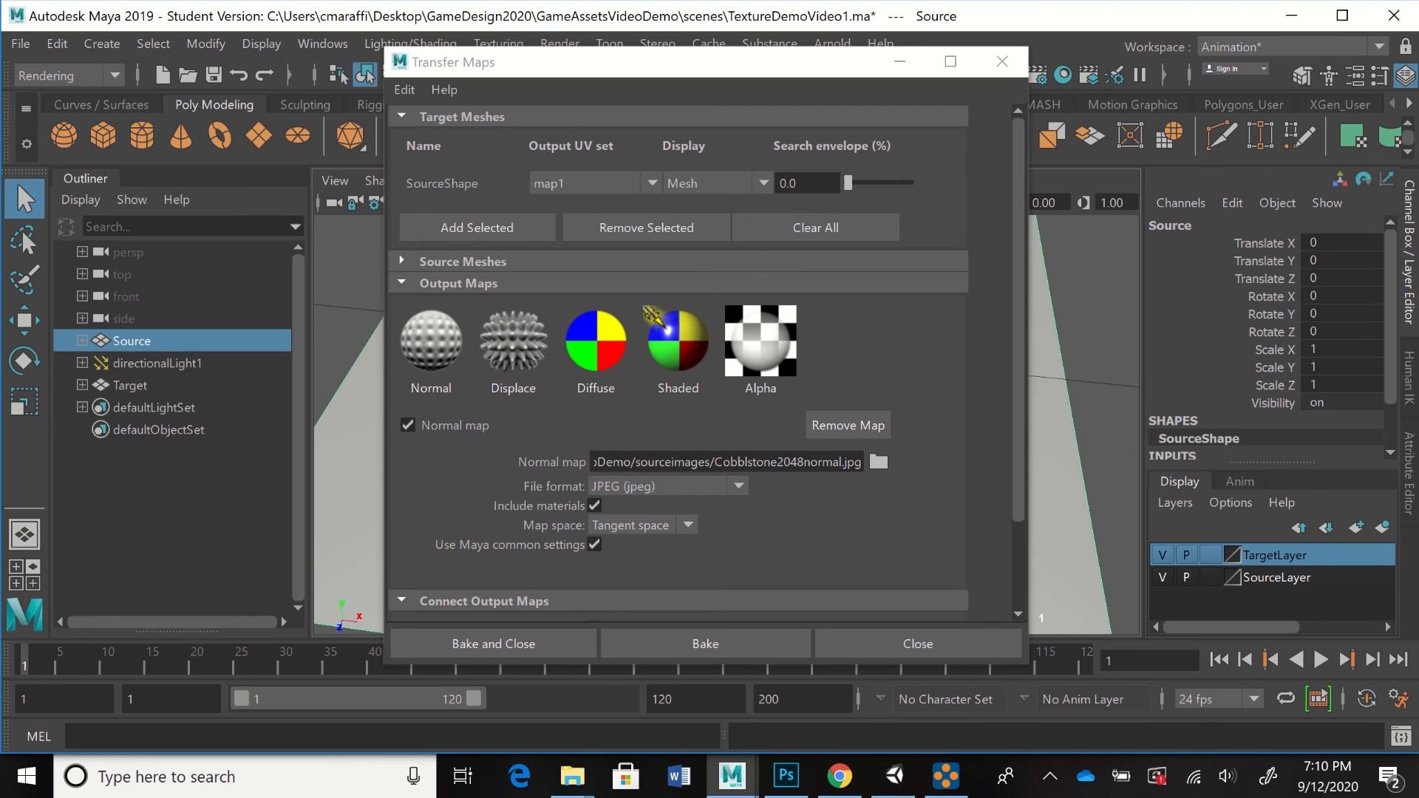
left_click_drag(591, 63, 971, 47)
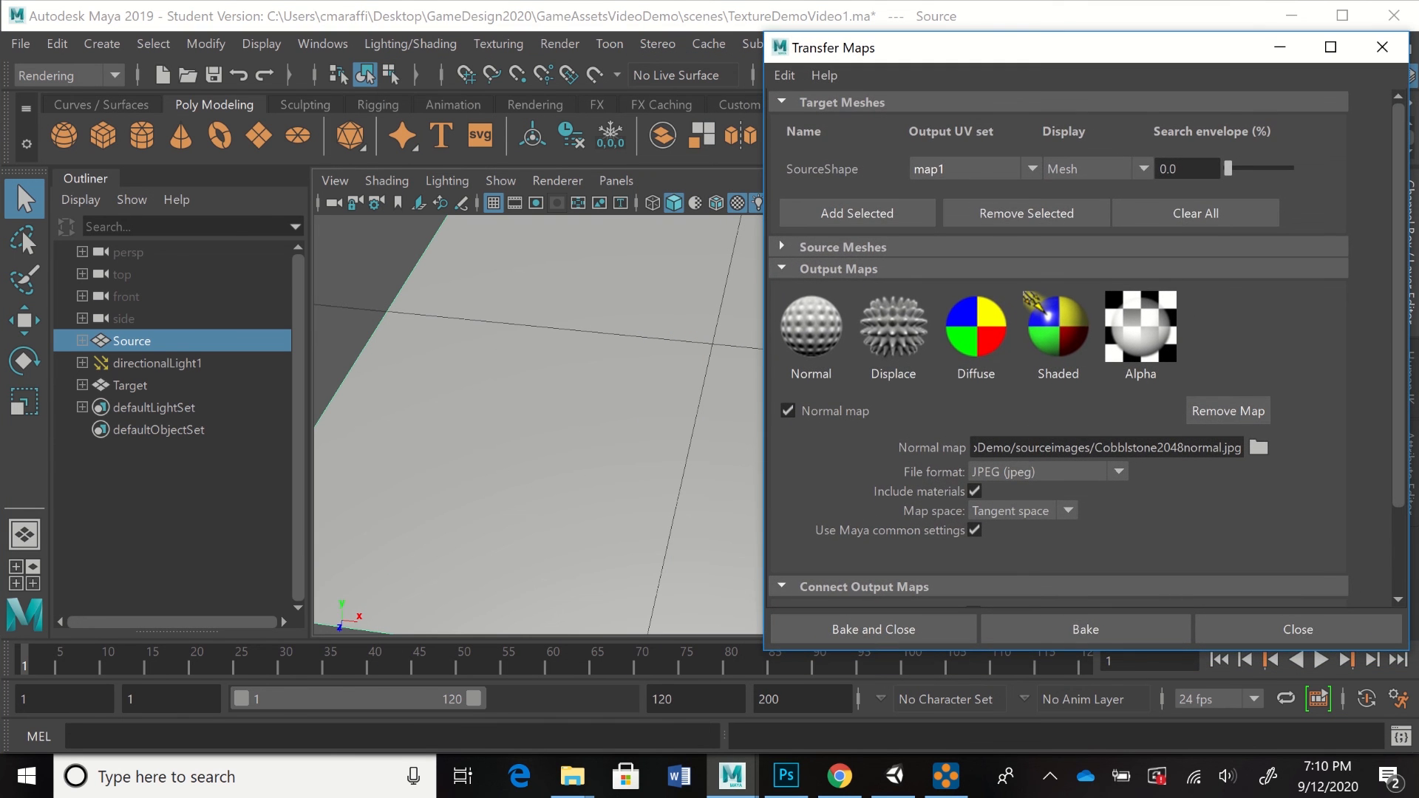
- In Transfer Maps, assign the Source plane as the source mesh and the Target plane as the target mesh
left_click(130, 385)
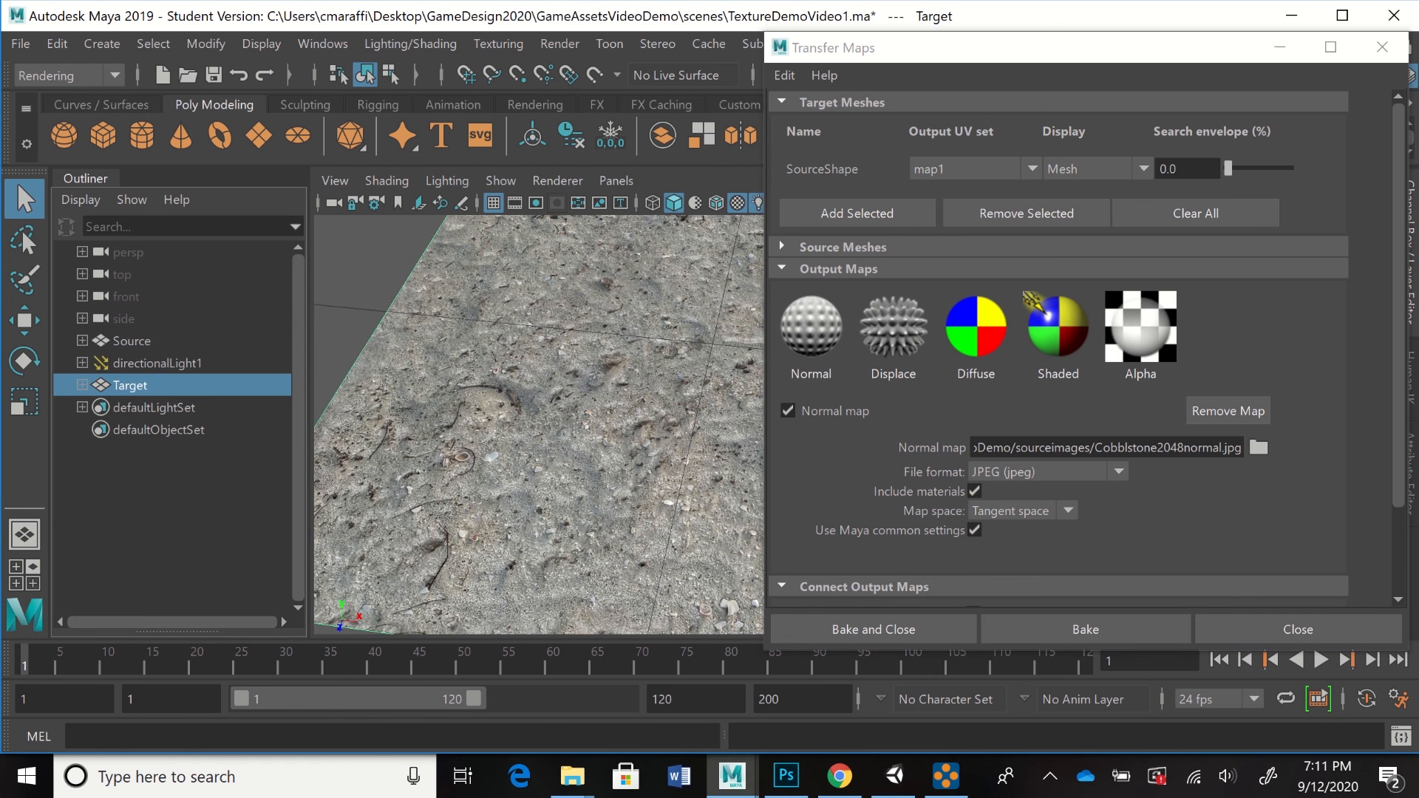
left_click(131, 341)
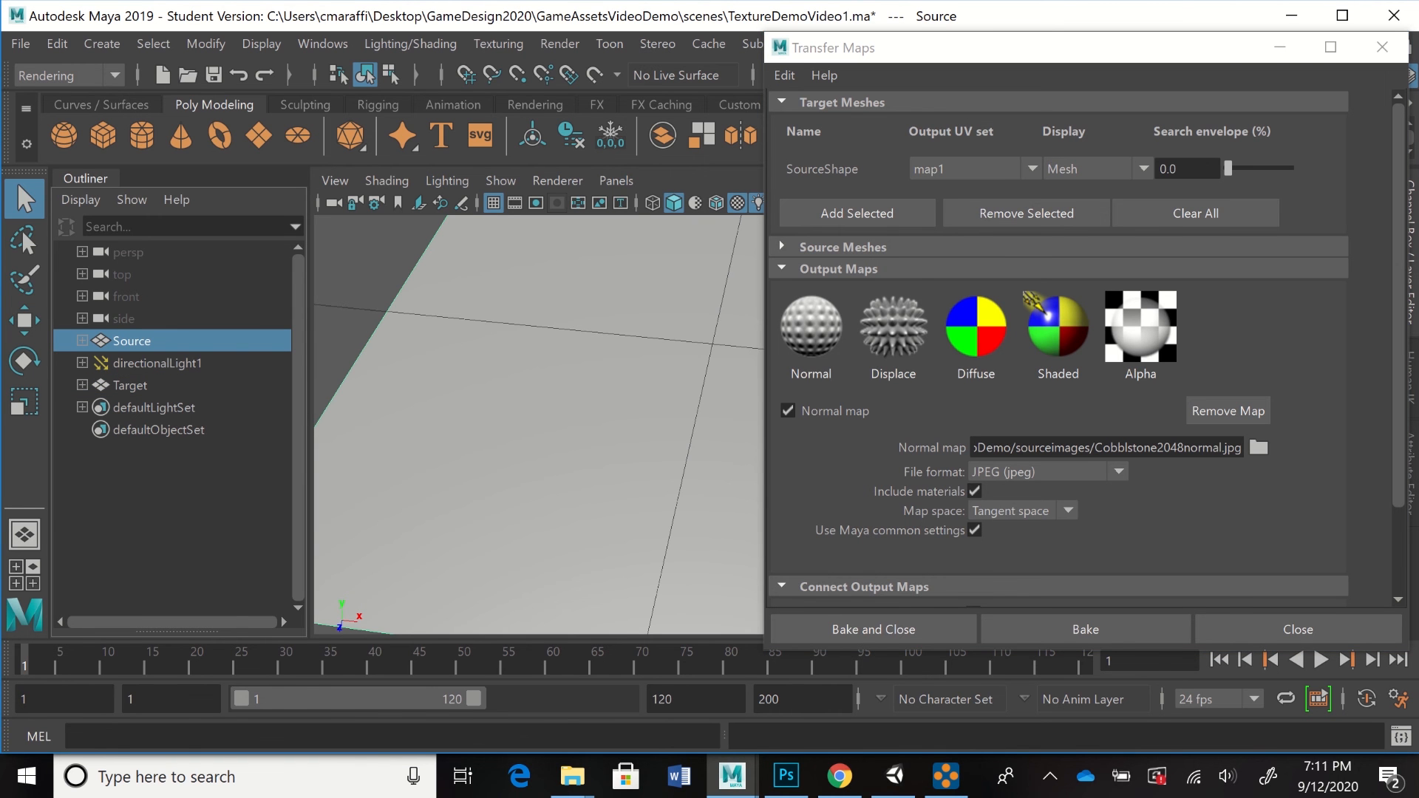
left_click_drag(924, 48, 863, 32)
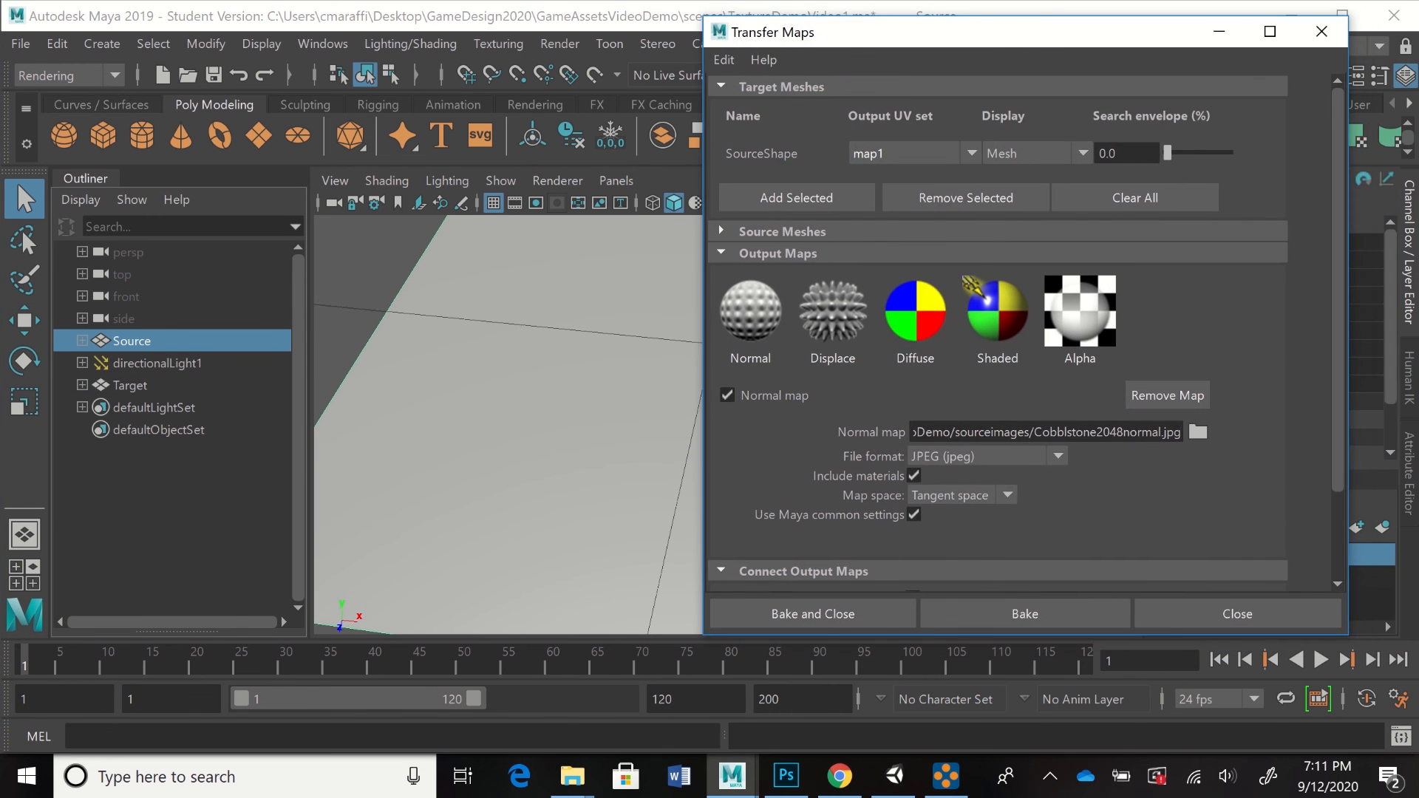
left_click(722, 231)
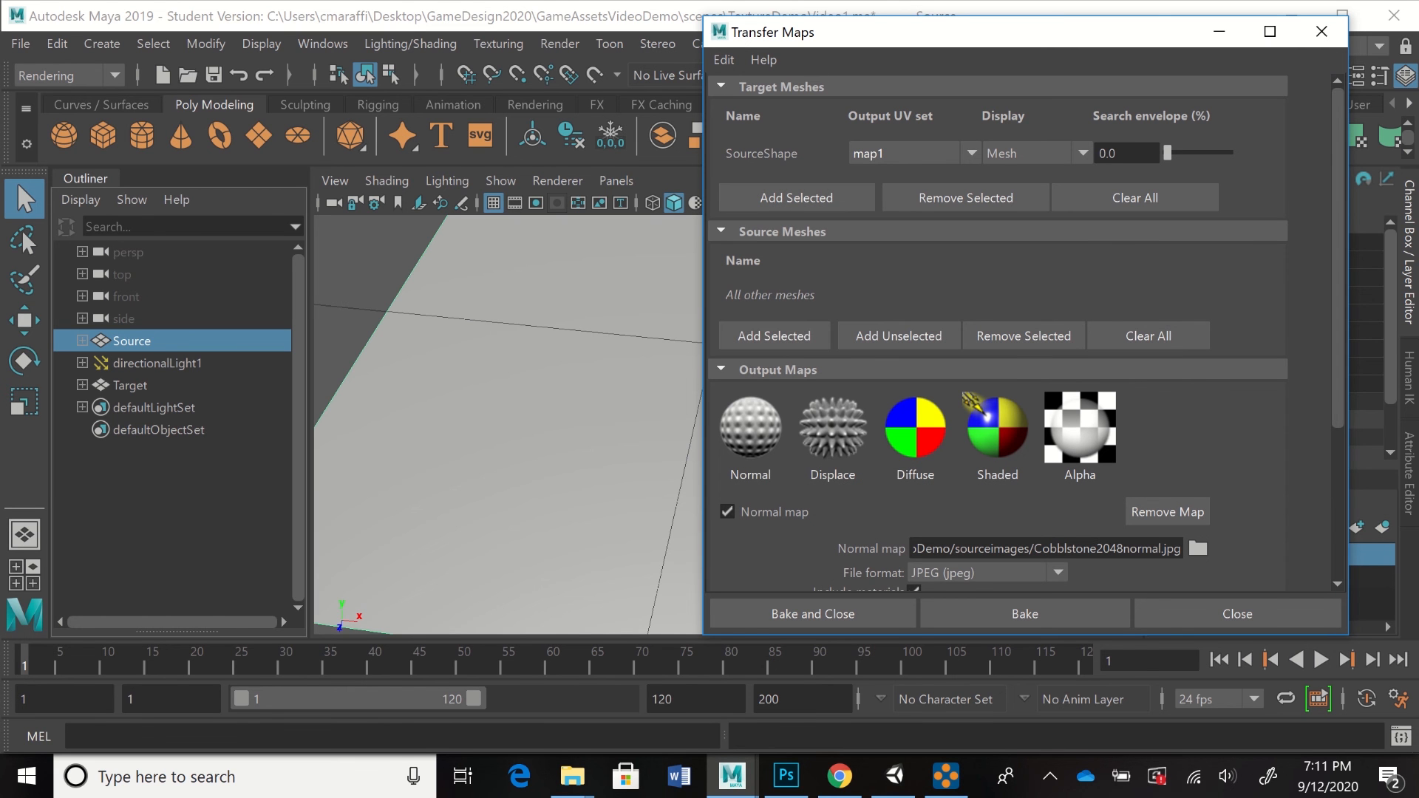
left_click(774, 336)
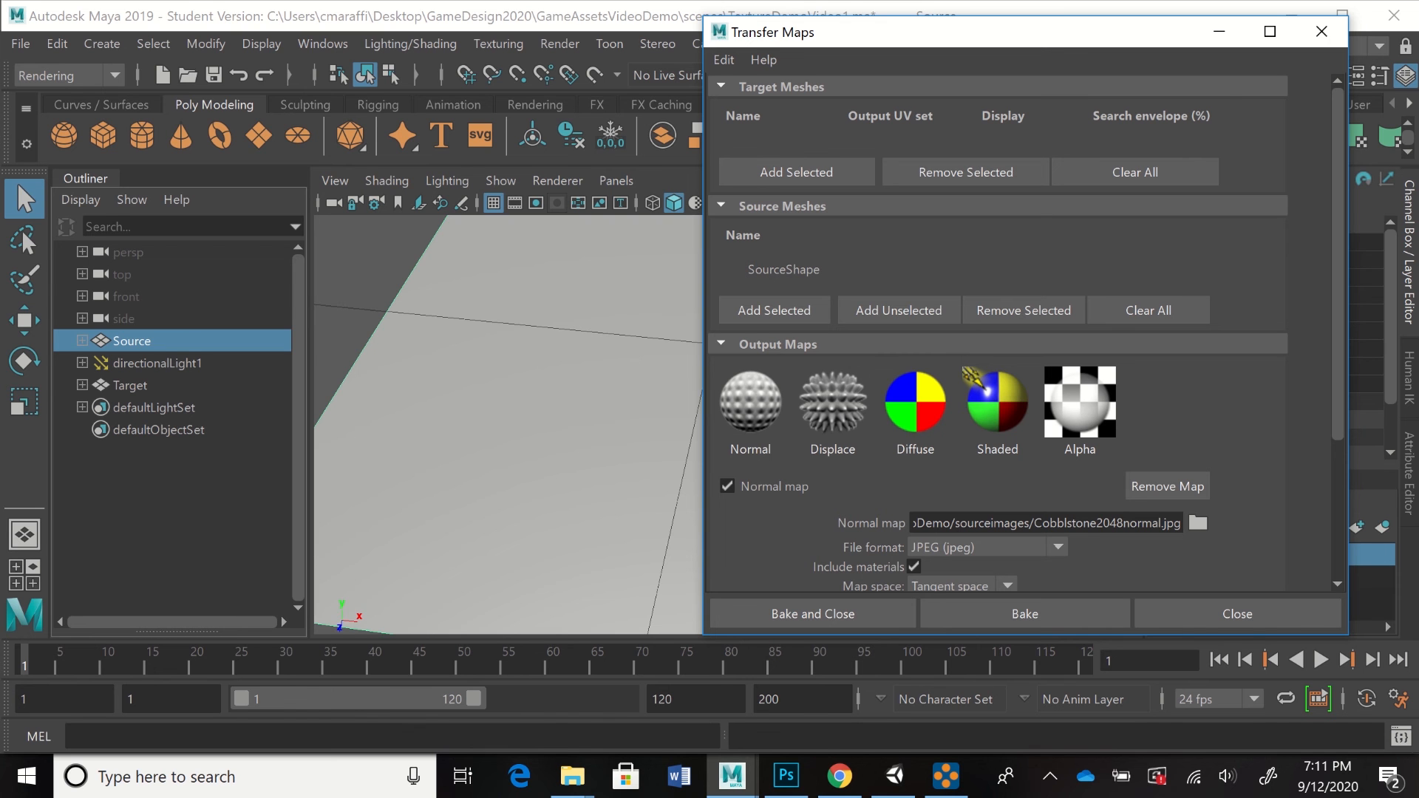
left_click(130, 385)
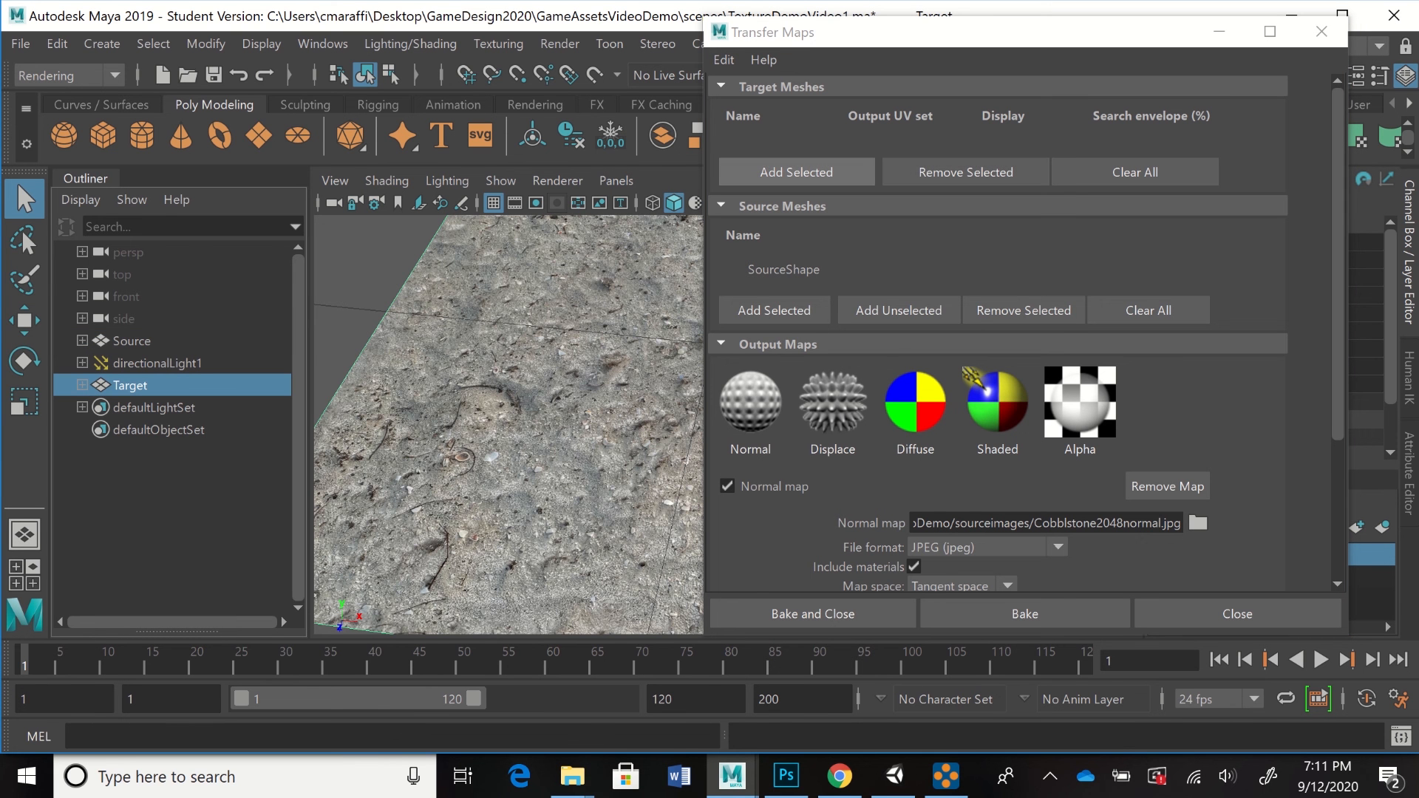
left_click(796, 171)
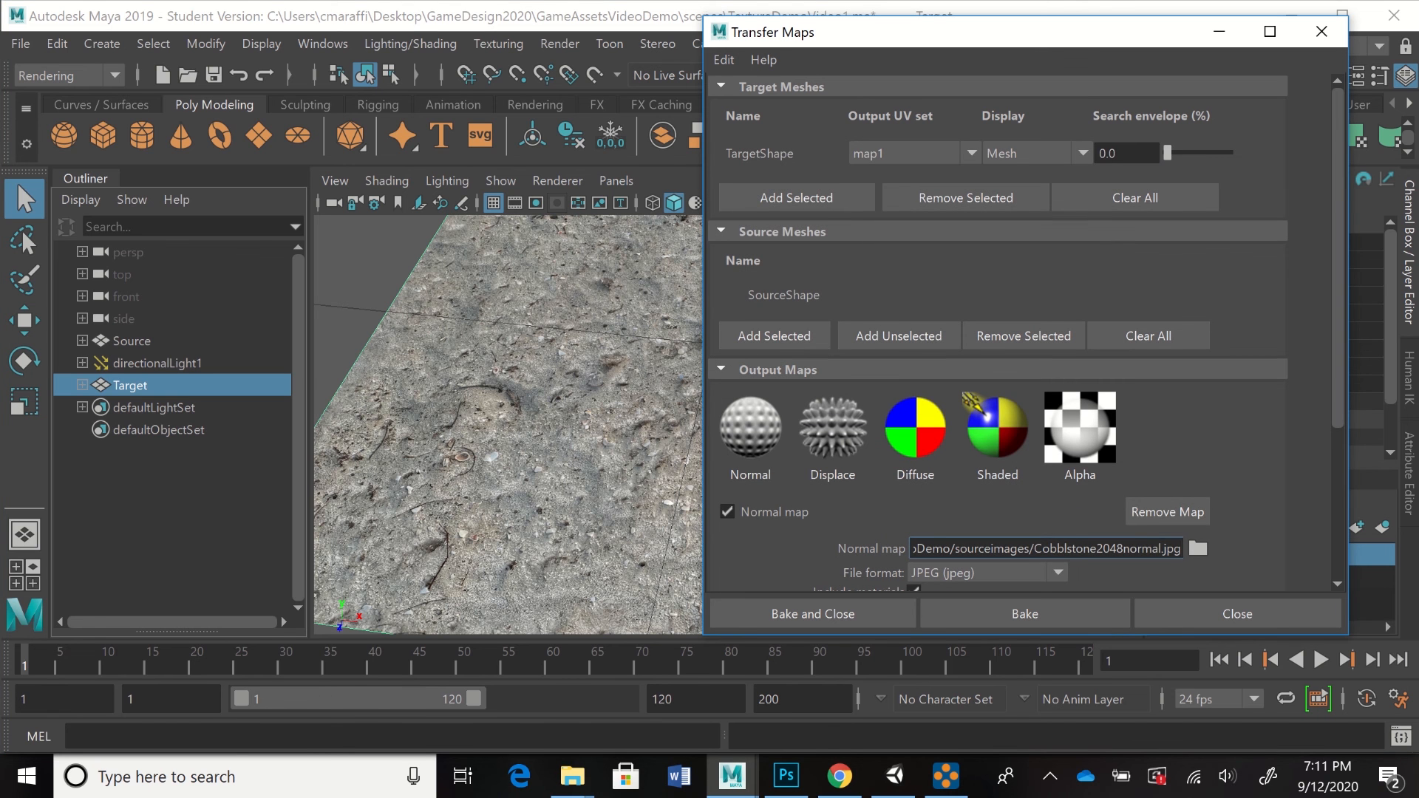
- Set the normal map's output file to SandBeachnormal in the project's sourceimages folder
scroll(787, 337, "down", 3)
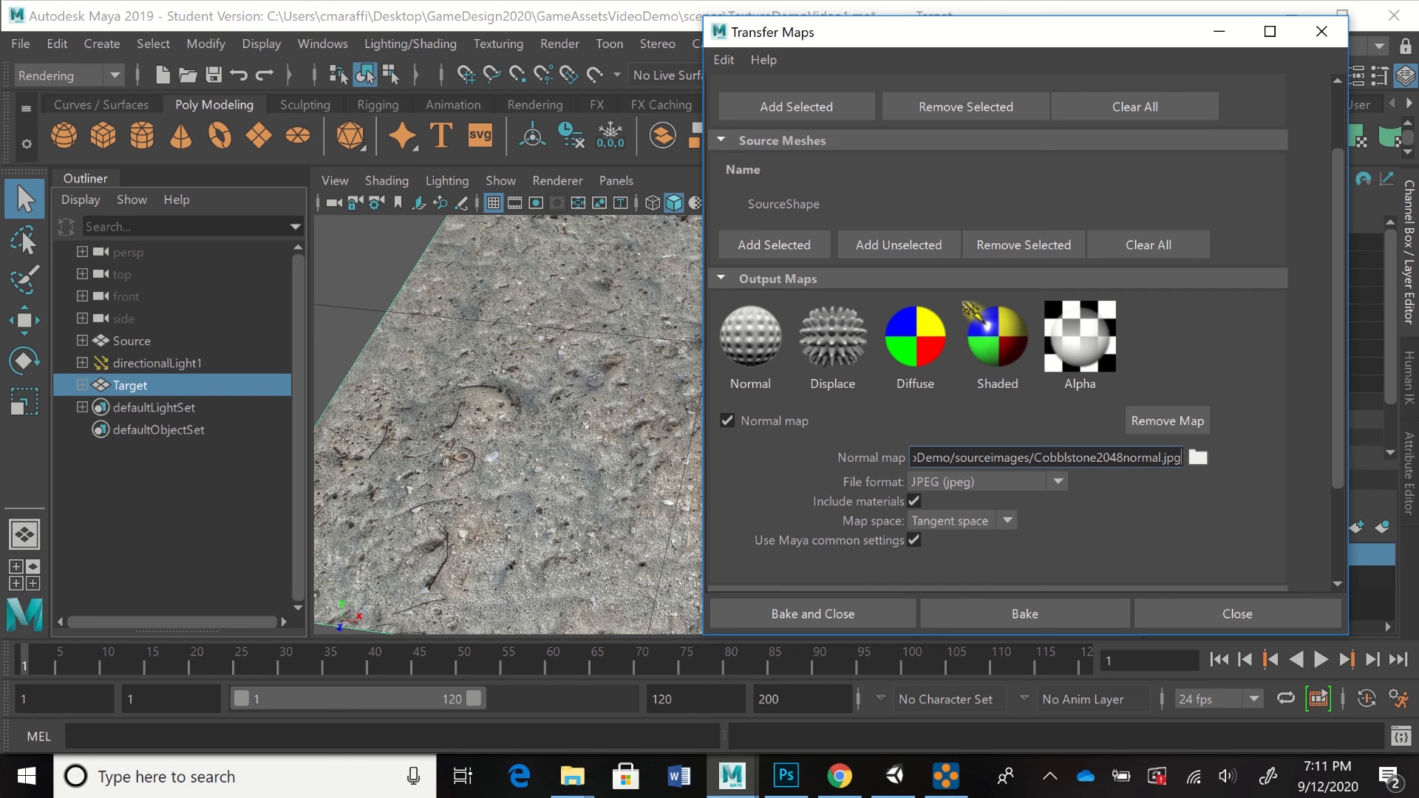
left_click(1198, 457)
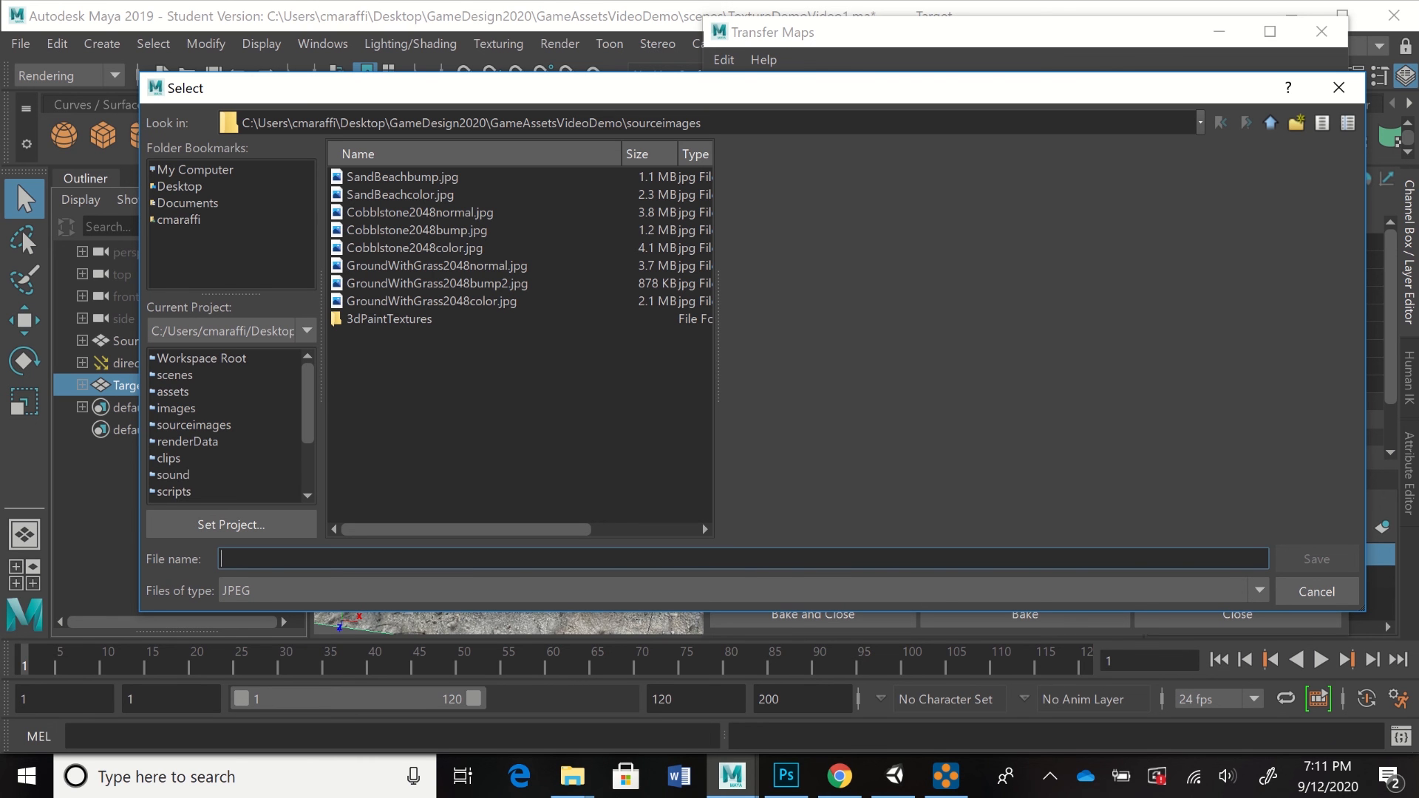
left_click(402, 178)
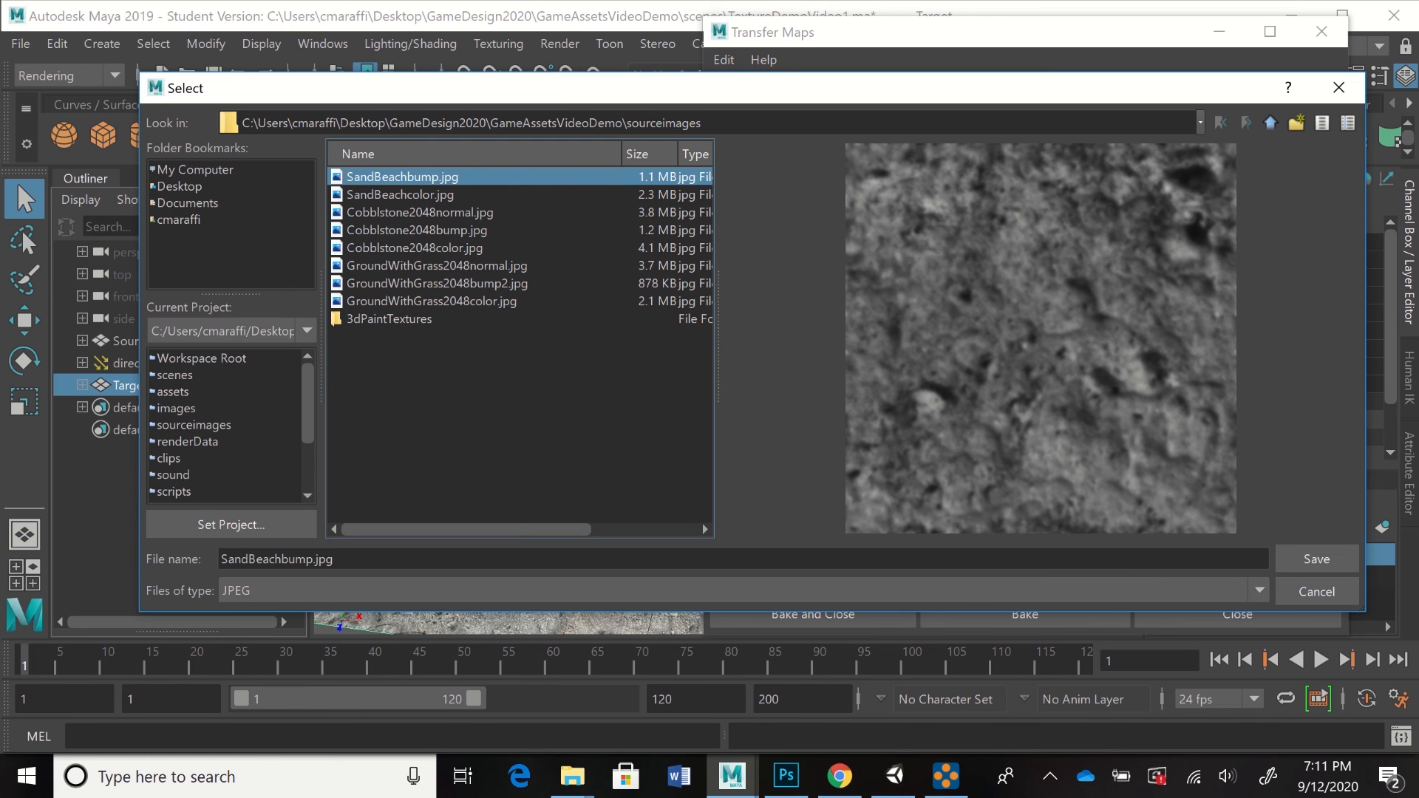
key("shift+Left")
key("shift+Left")
key("shift+Left")
key("shift+Left")
key("shift+Left")
key("shift+Left")
key("shift+Left")
key("shift+Left")
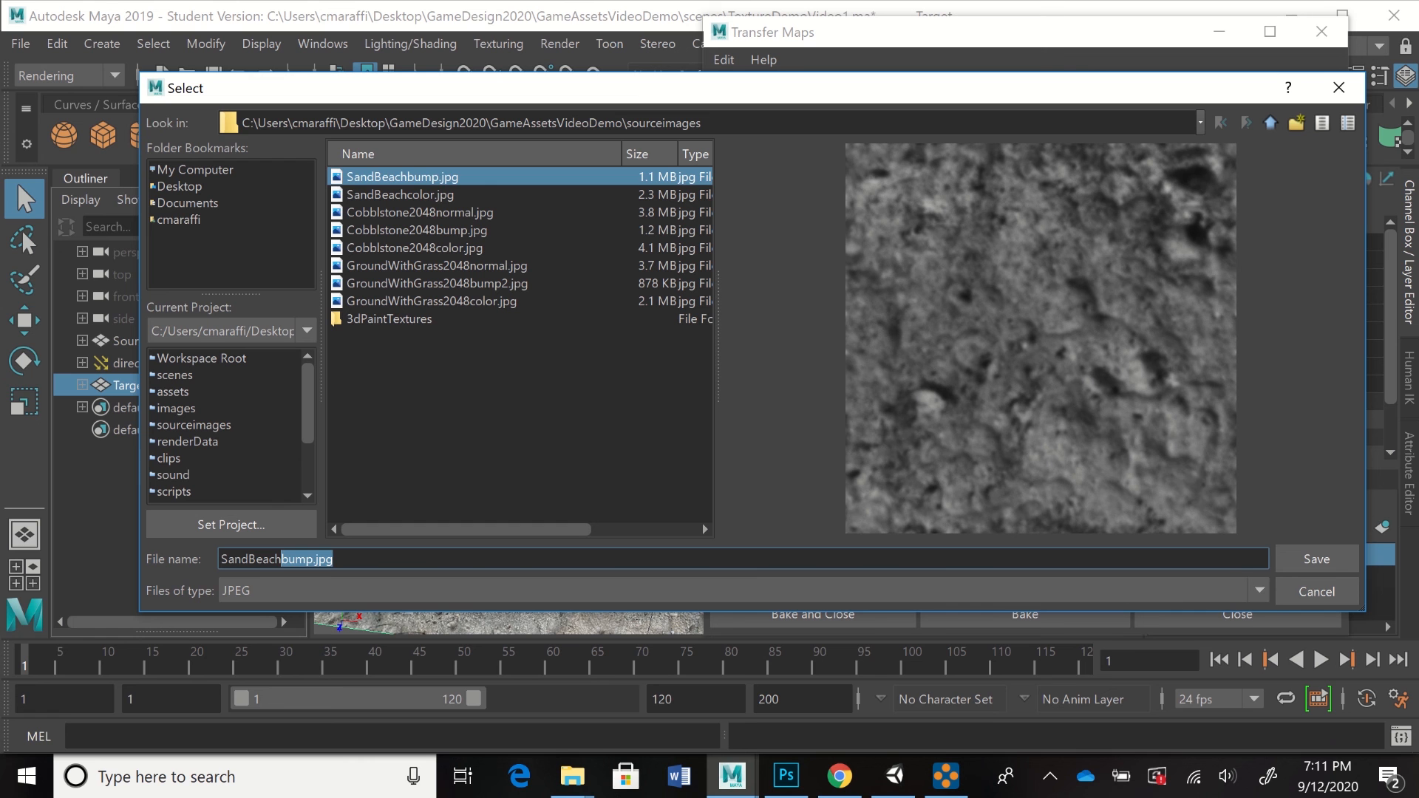
type("normal")
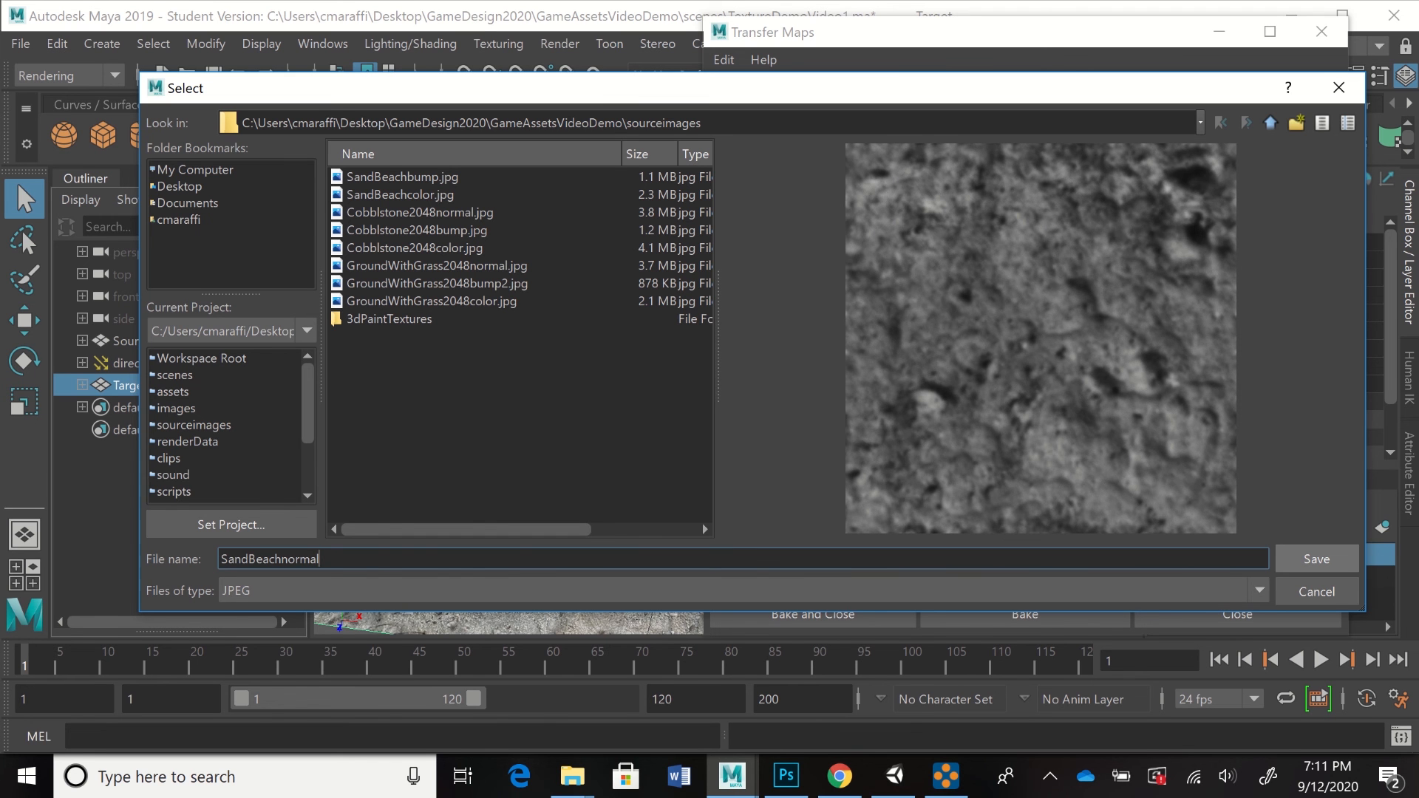
key("Return")
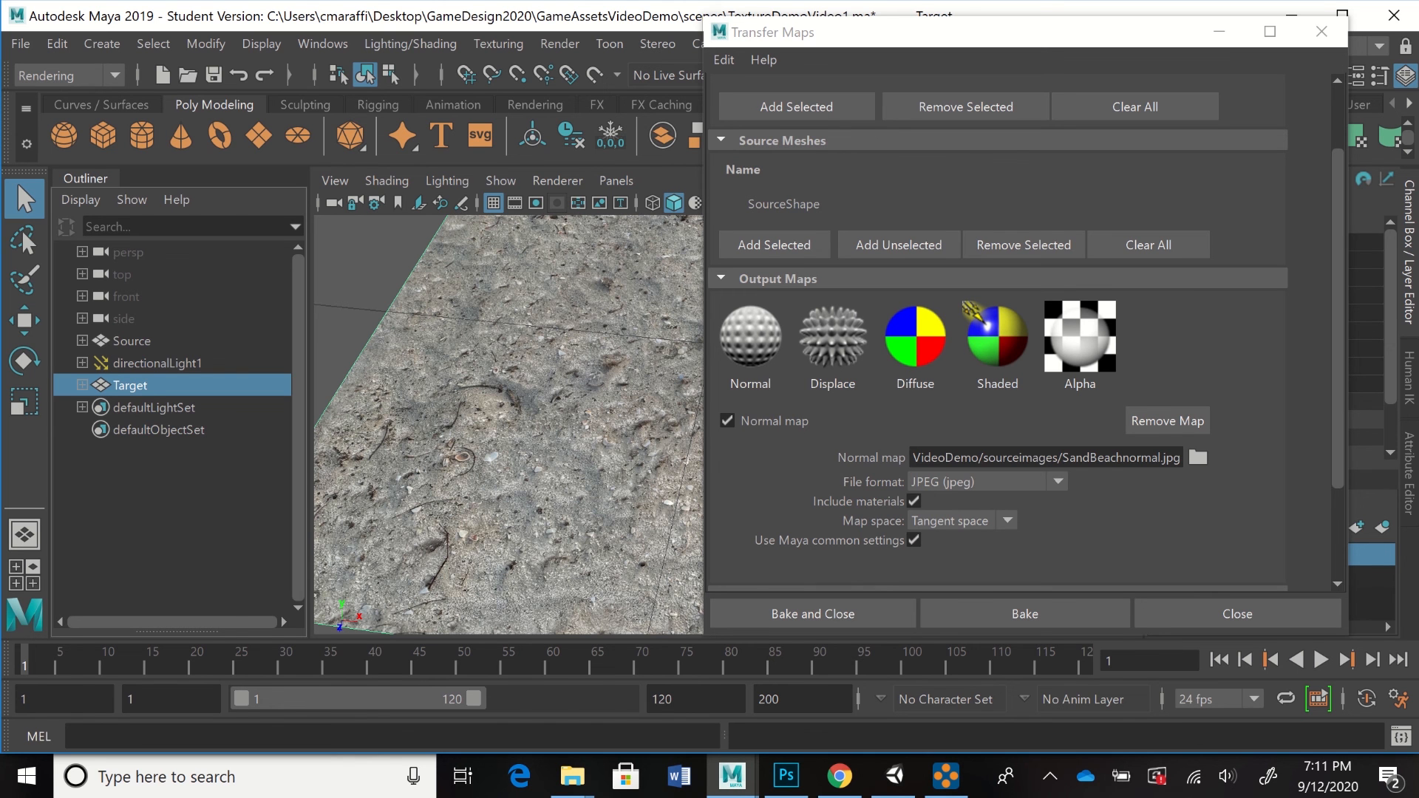
- Review the connection and Maya common output settings, and bake the normal map from the Source onto the Target plane
scroll(1025, 332, "down", 3)
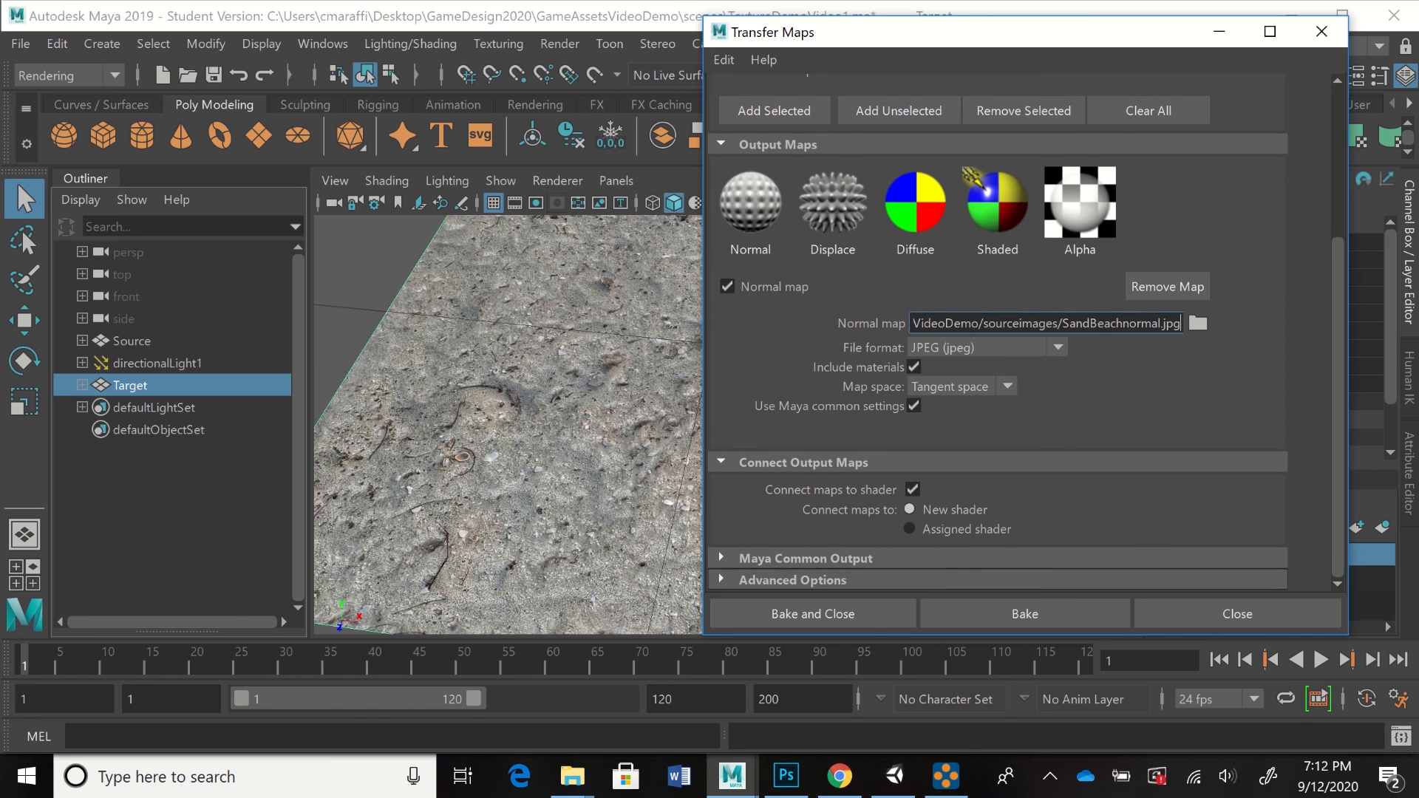
left_click(721, 558)
scroll(972, 178, "down", 3)
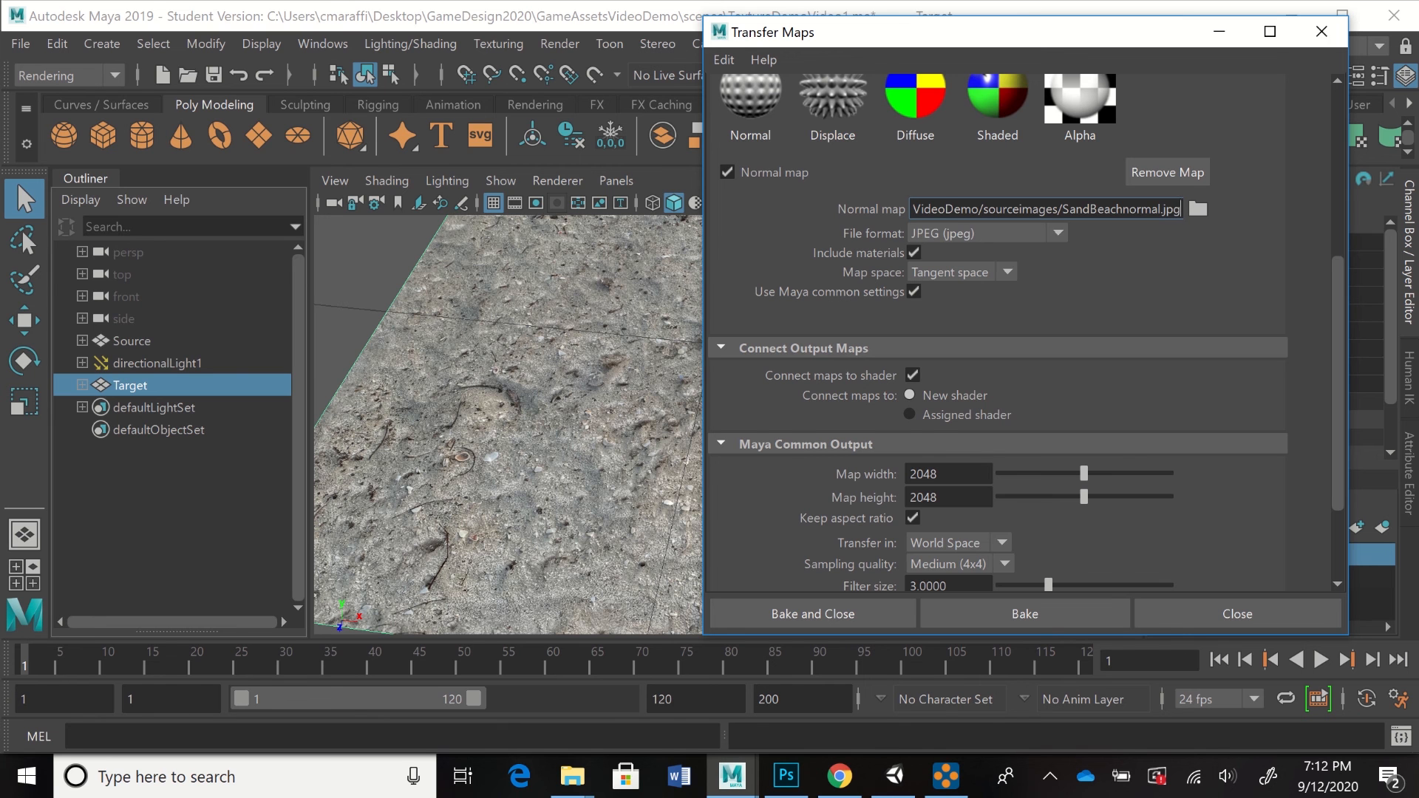
scroll(974, 164, "up", 3)
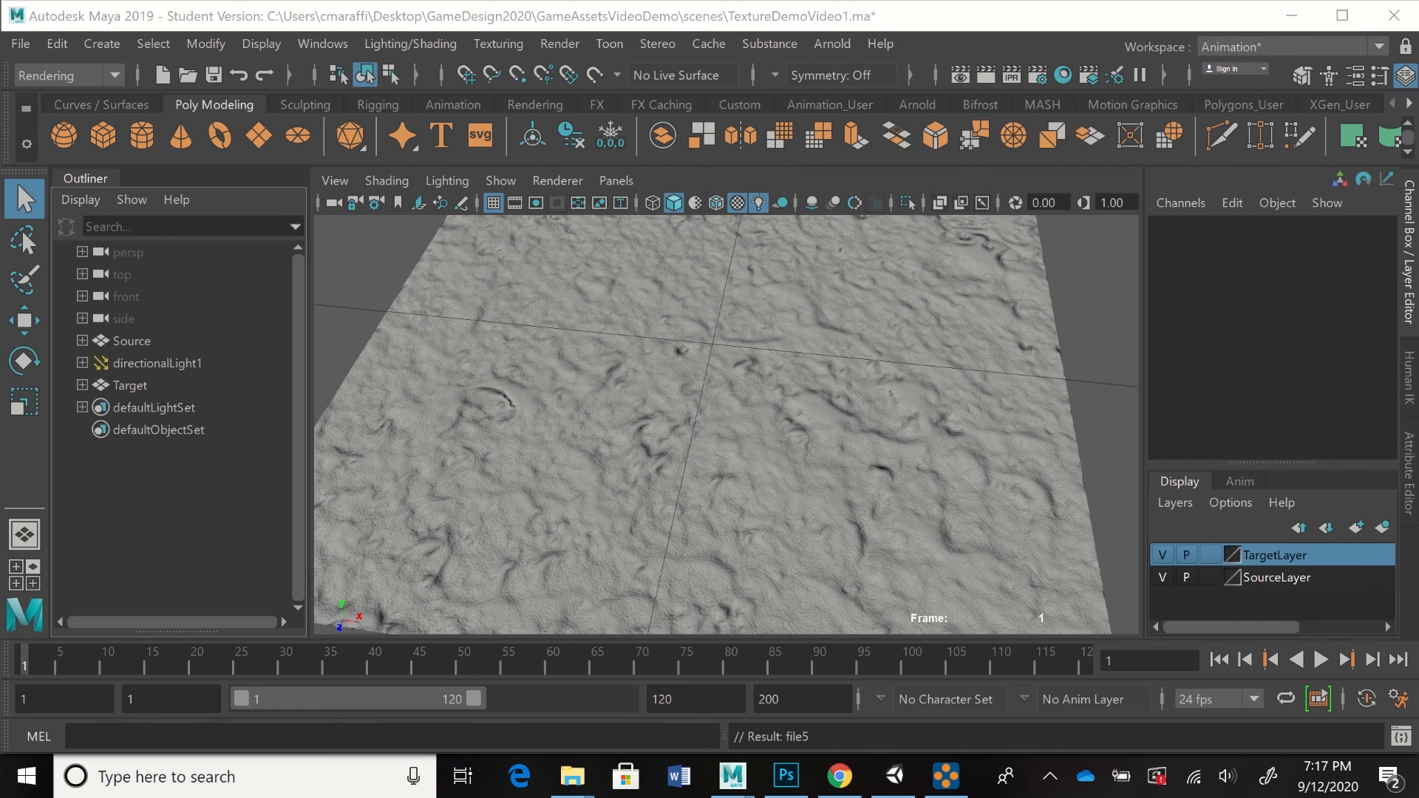
- Examine the baked normal map's relief on the Target plane against the textured Source plane from different angles
left_click_drag(725, 421, 758, 466, "alt")
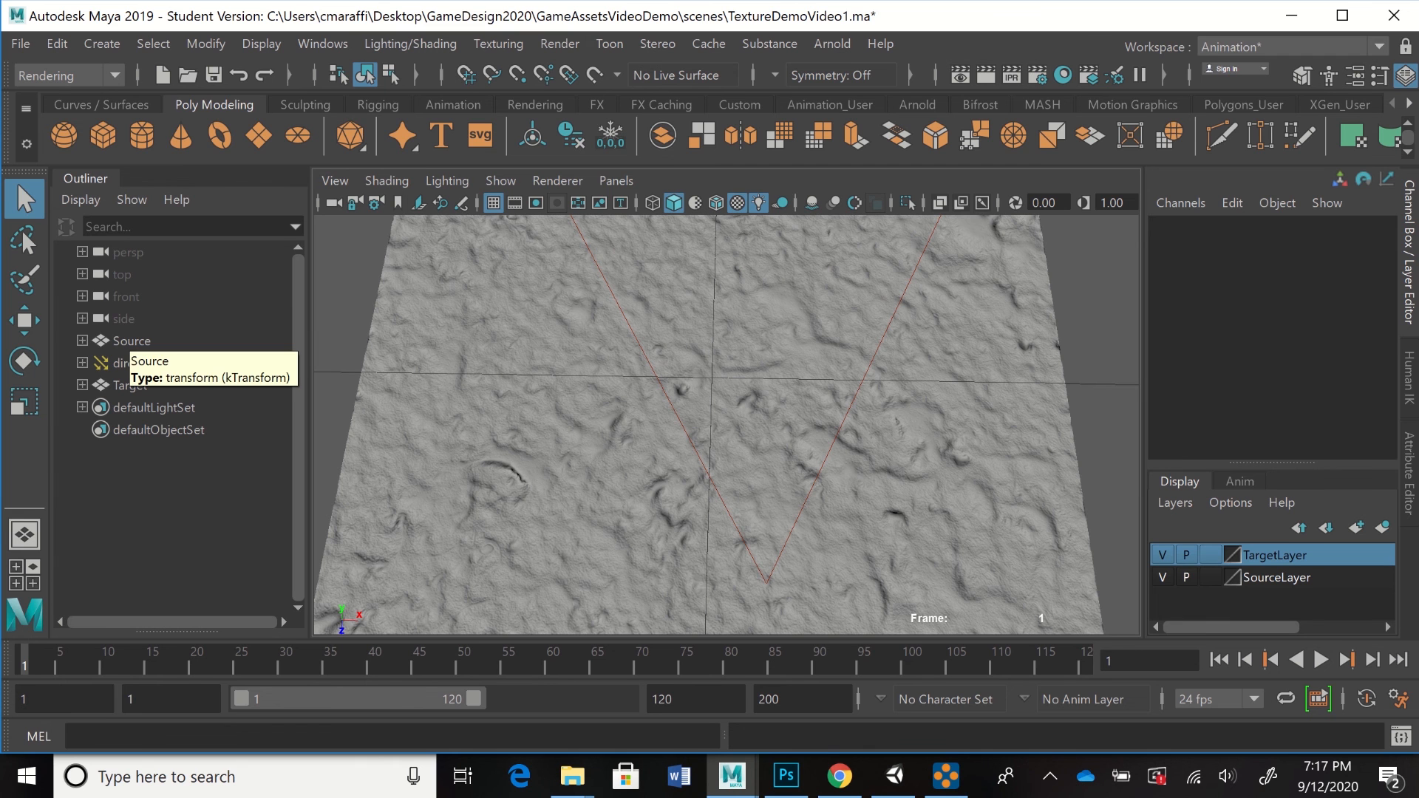
left_click(139, 384)
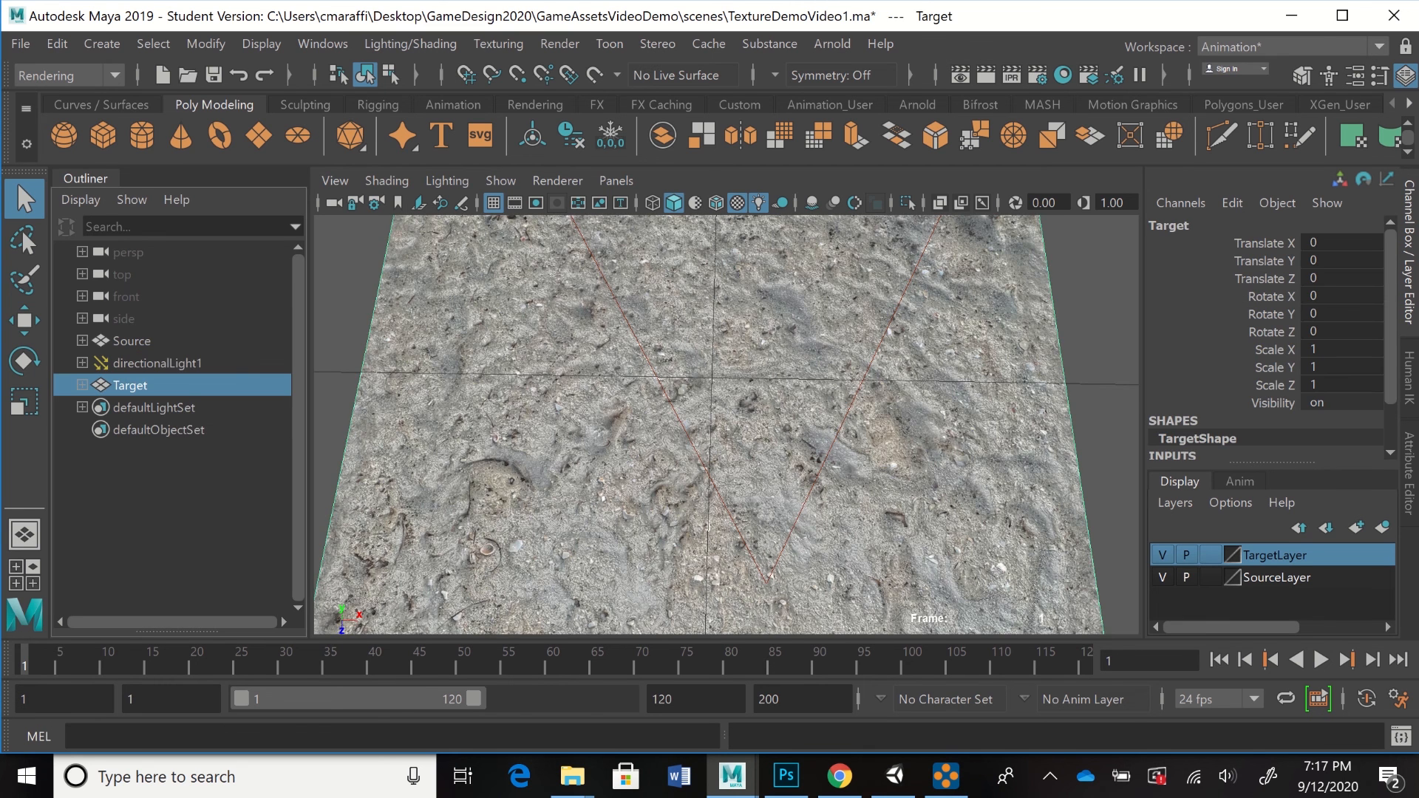
mouse_move(728, 429)
left_mouse_down("alt")
mouse_move(713, 377)
mouse_move(725, 554)
mouse_move(710, 448)
left_mouse_up("alt")
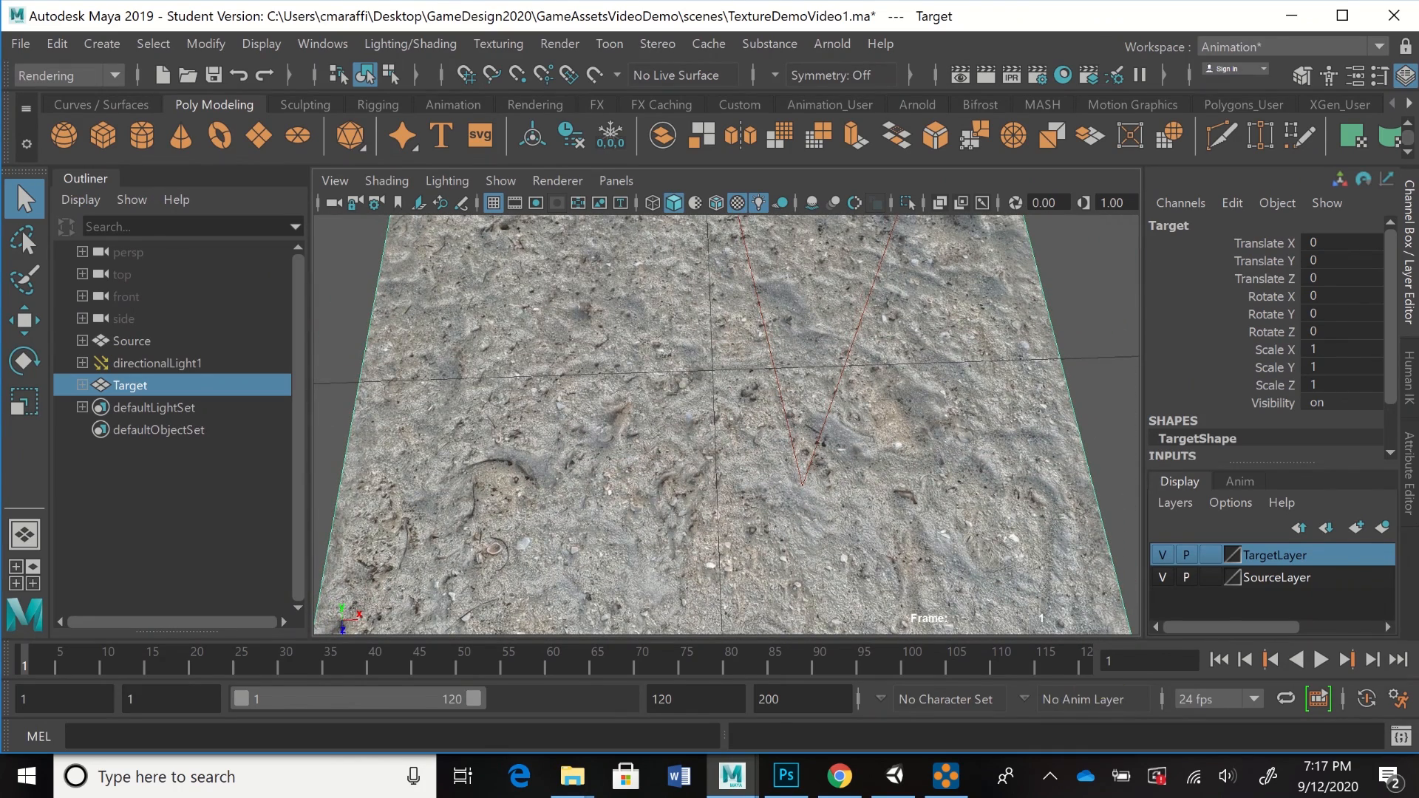
- In File Explorer, copy SandBeachcolor and SandBeachnormal from the sourceimages folder into the Unity project's MyTextures folder
left_click(572, 776)
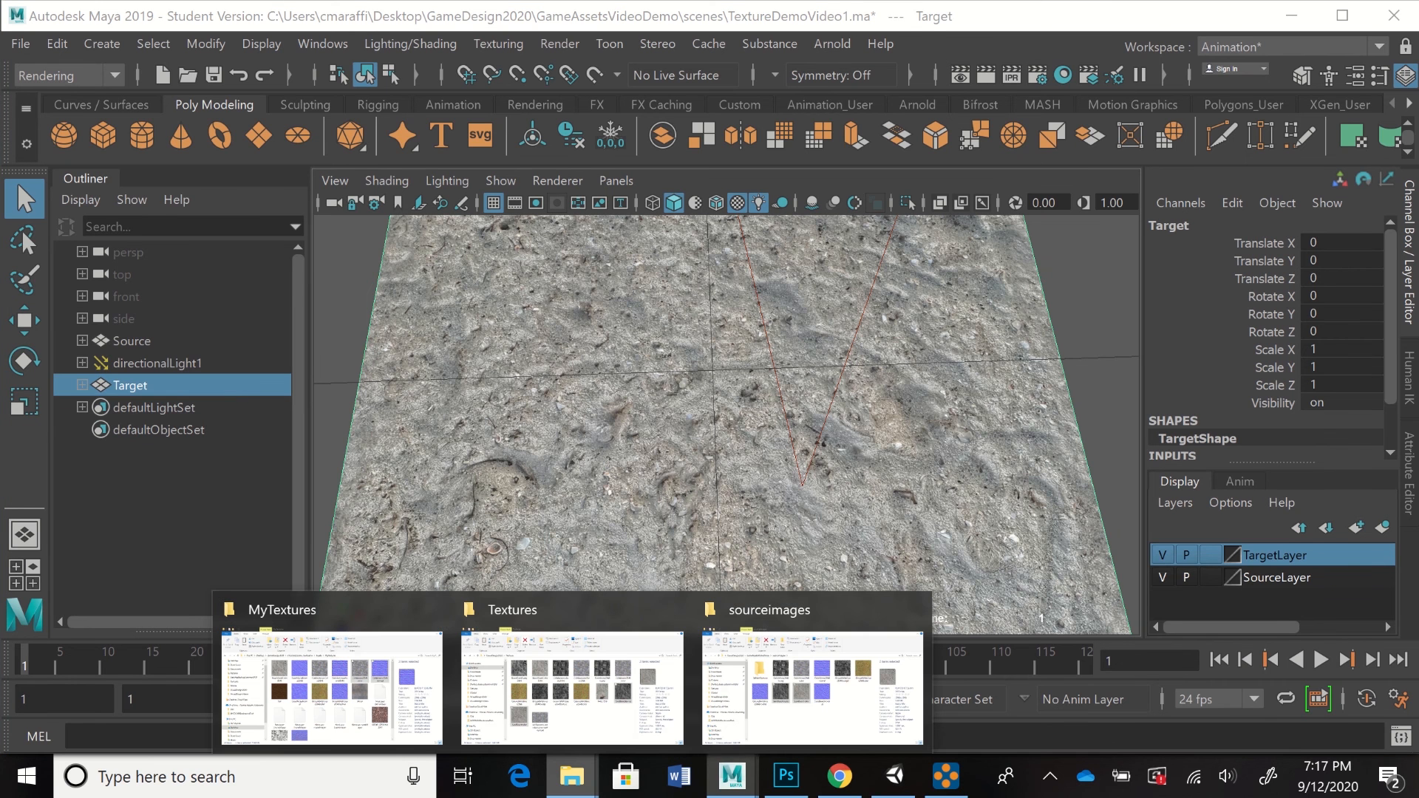
left_click(813, 687)
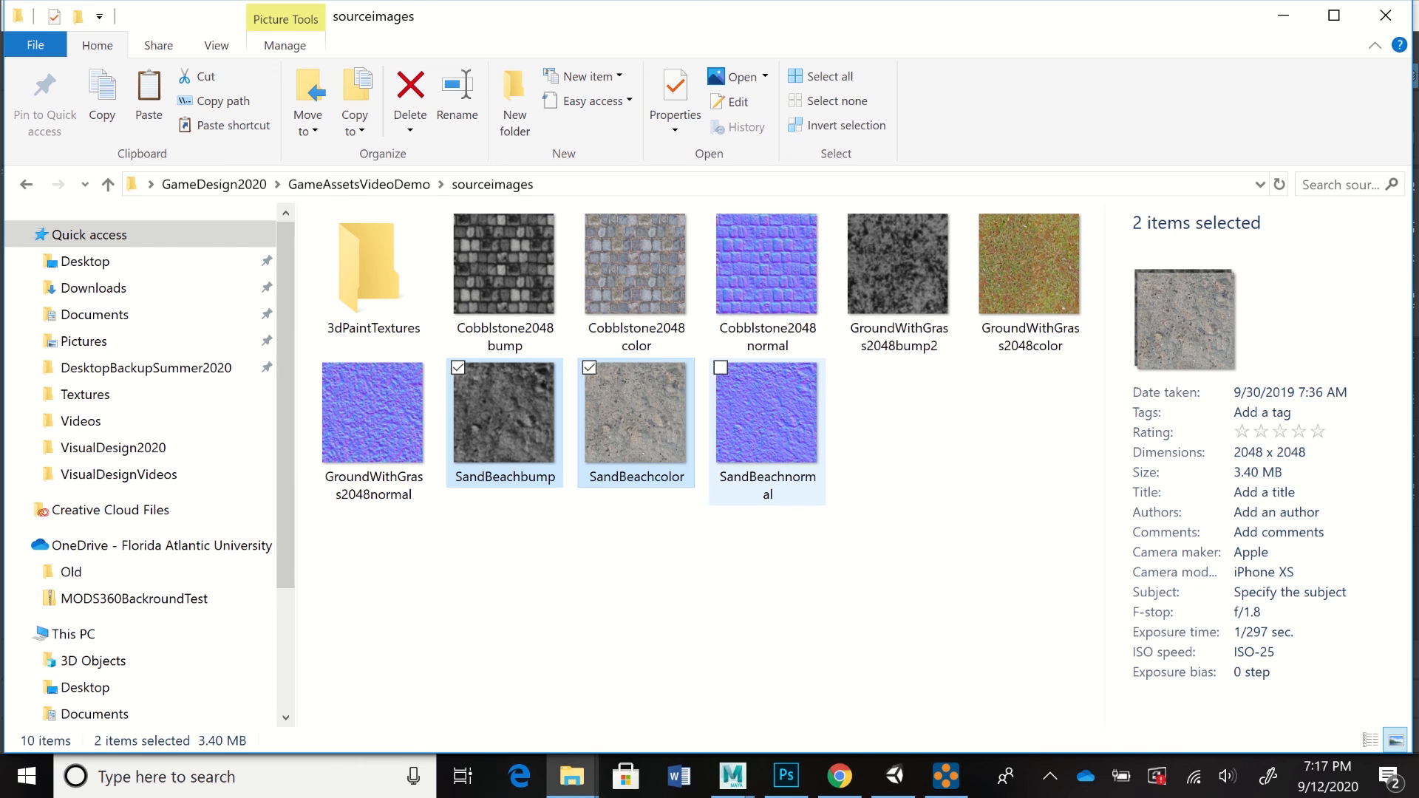
left_click_drag(881, 527, 627, 405)
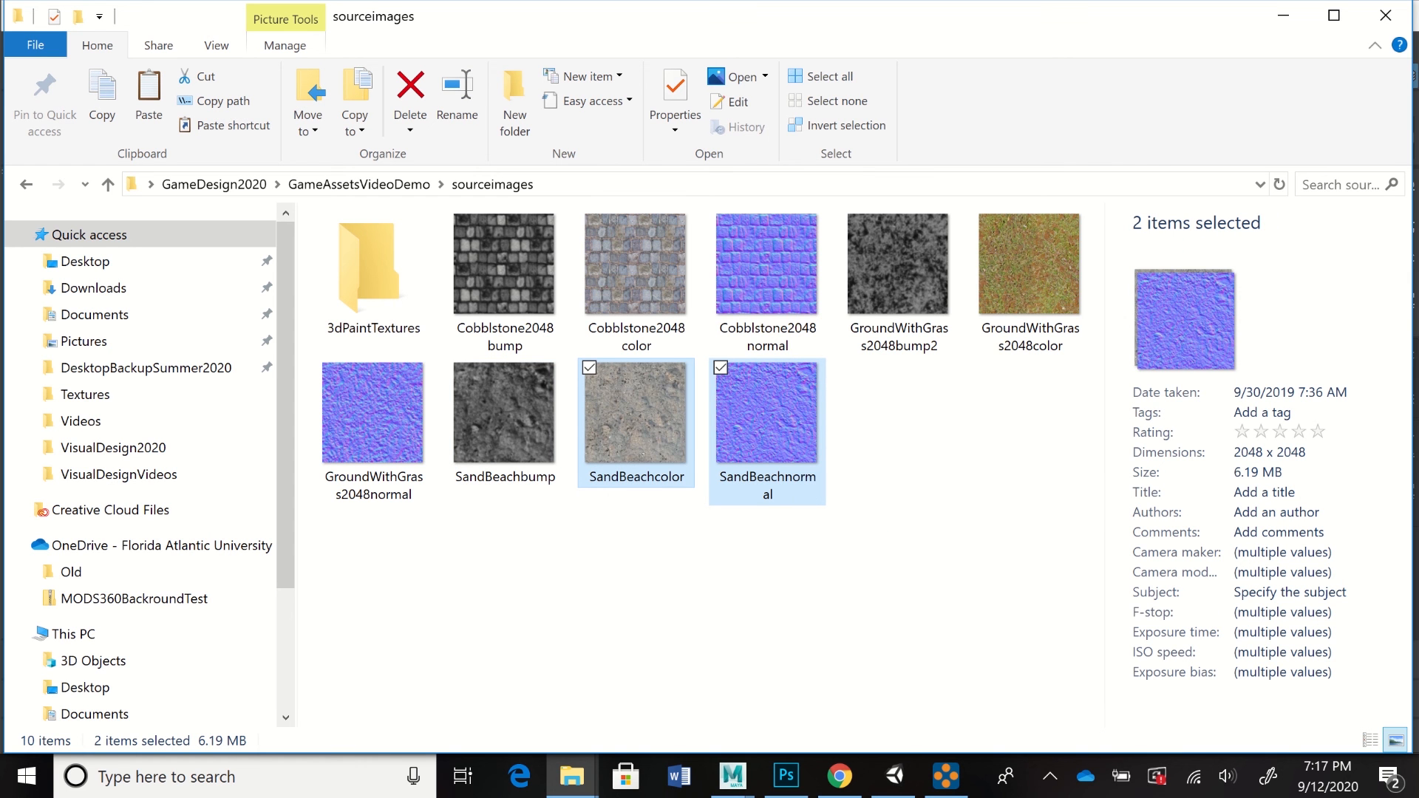
mouse_move(572, 776)
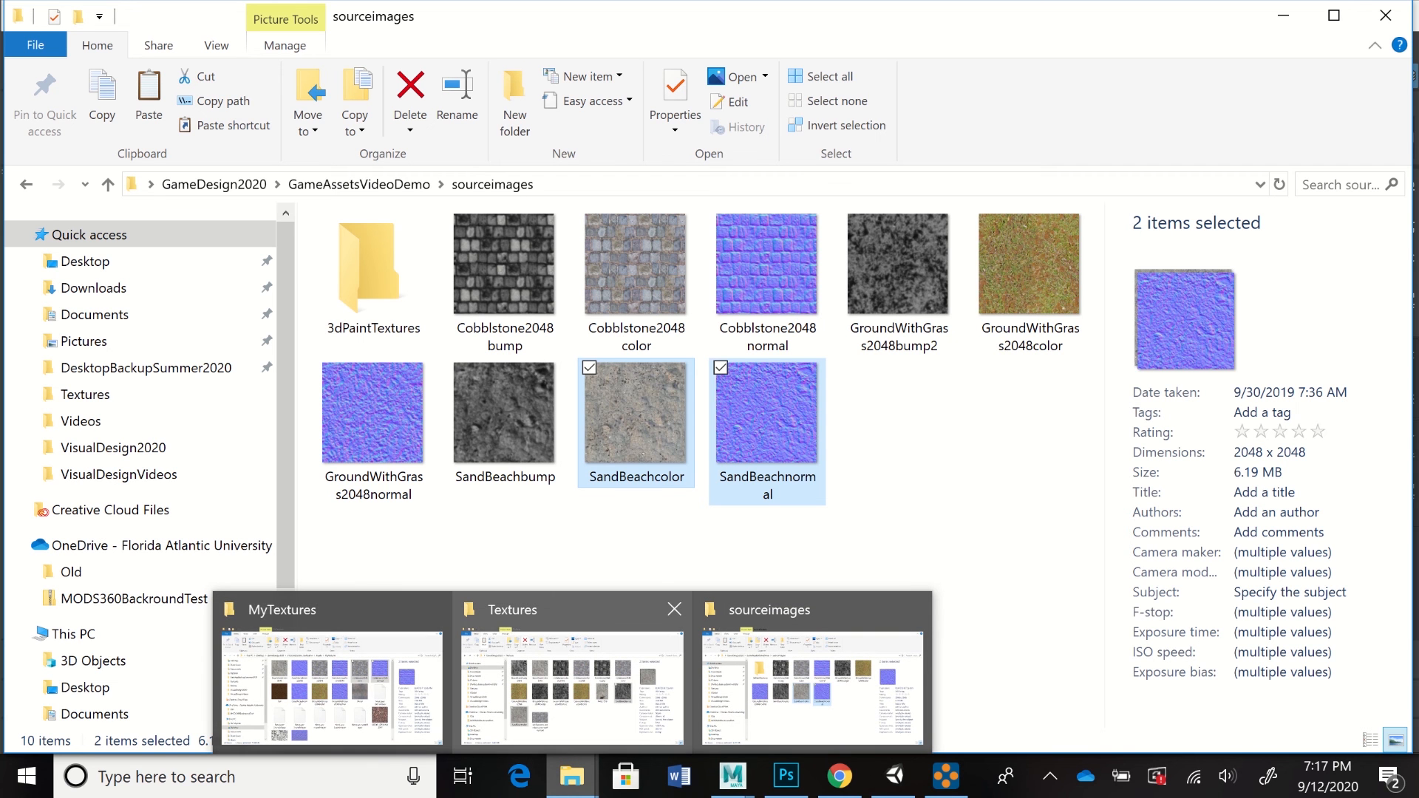
left_click(328, 669)
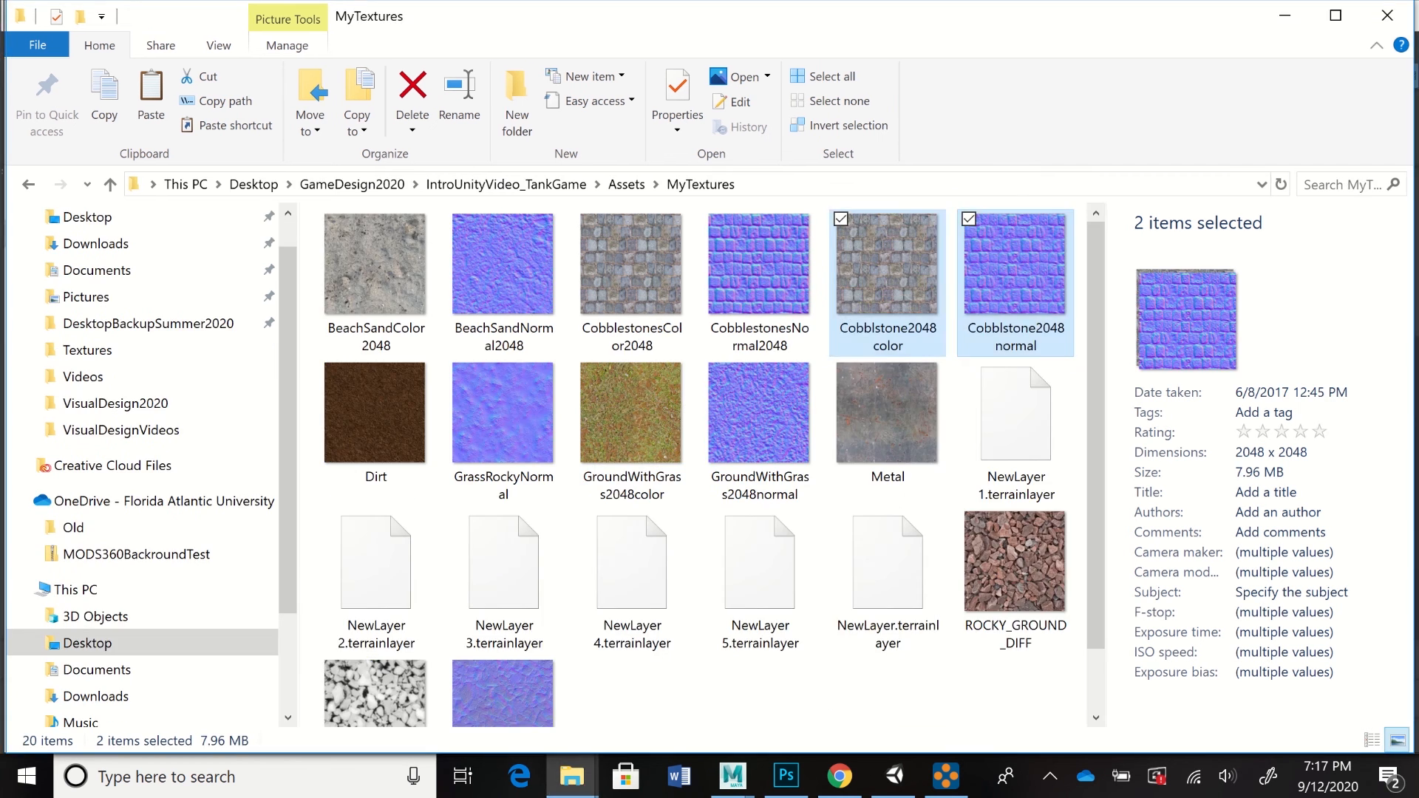
right_click(409, 360)
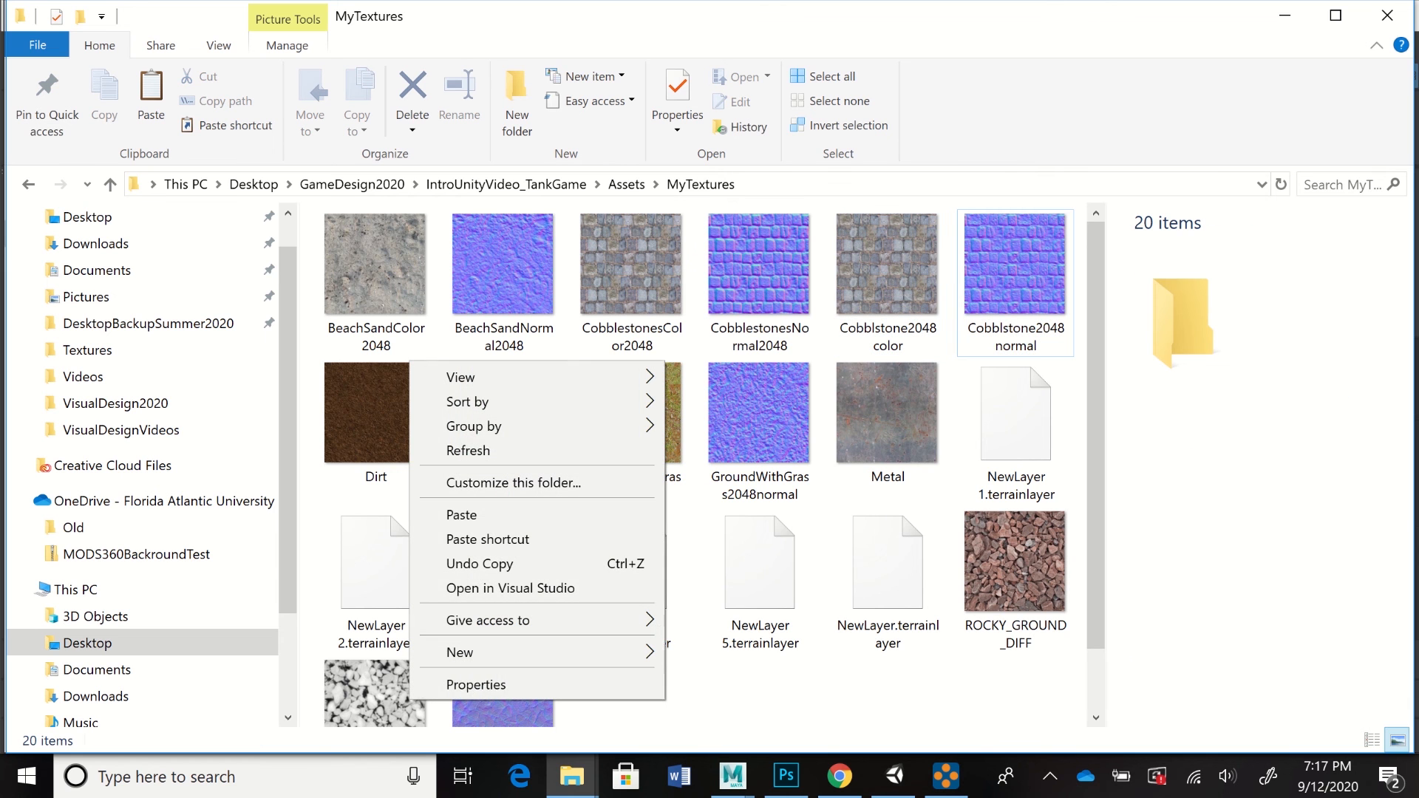
left_click(591, 515)
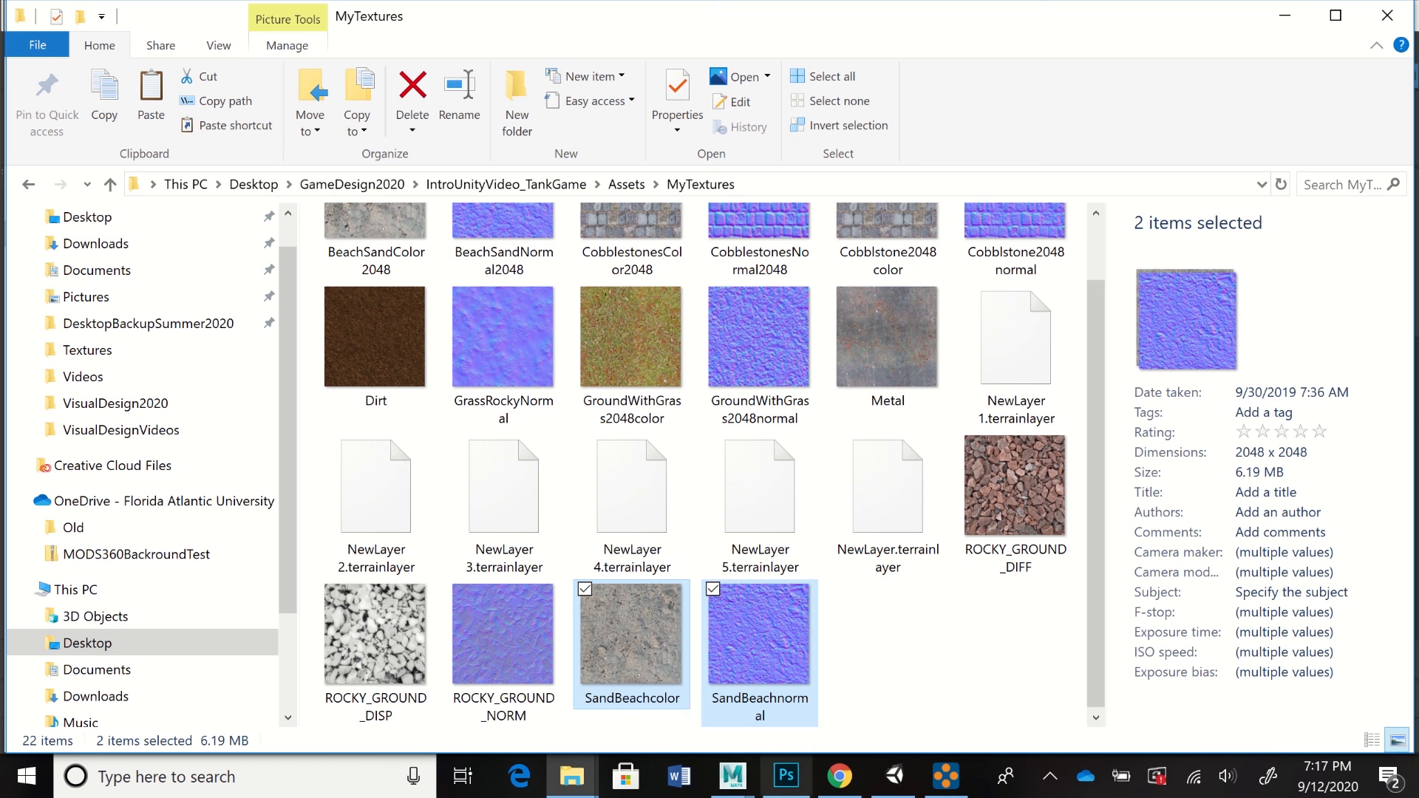
- Switch to Unity, set the imported SandBeachcolor texture's Aniso Level to 8 and apply the import settings
left_click(894, 776)
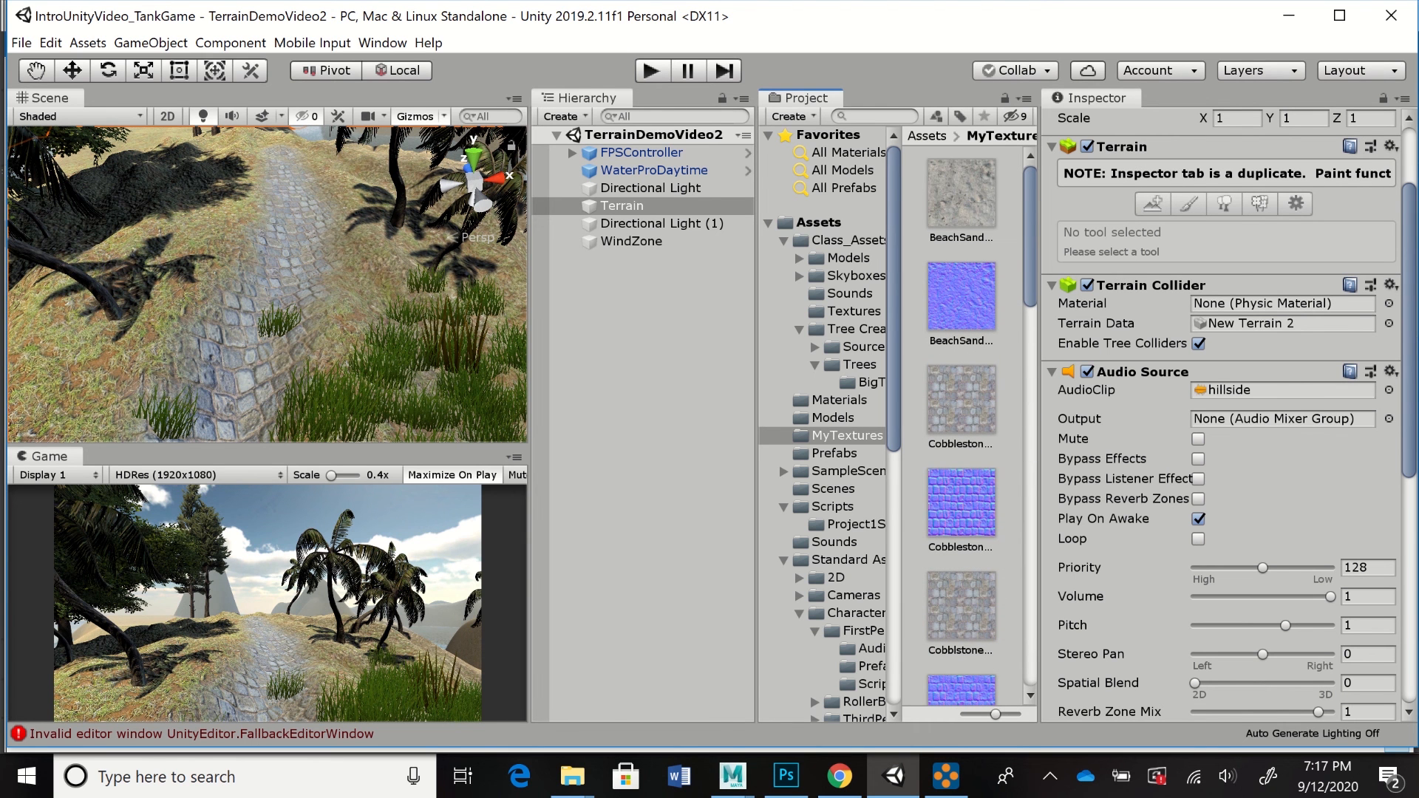
scroll(961, 427, "down", 15)
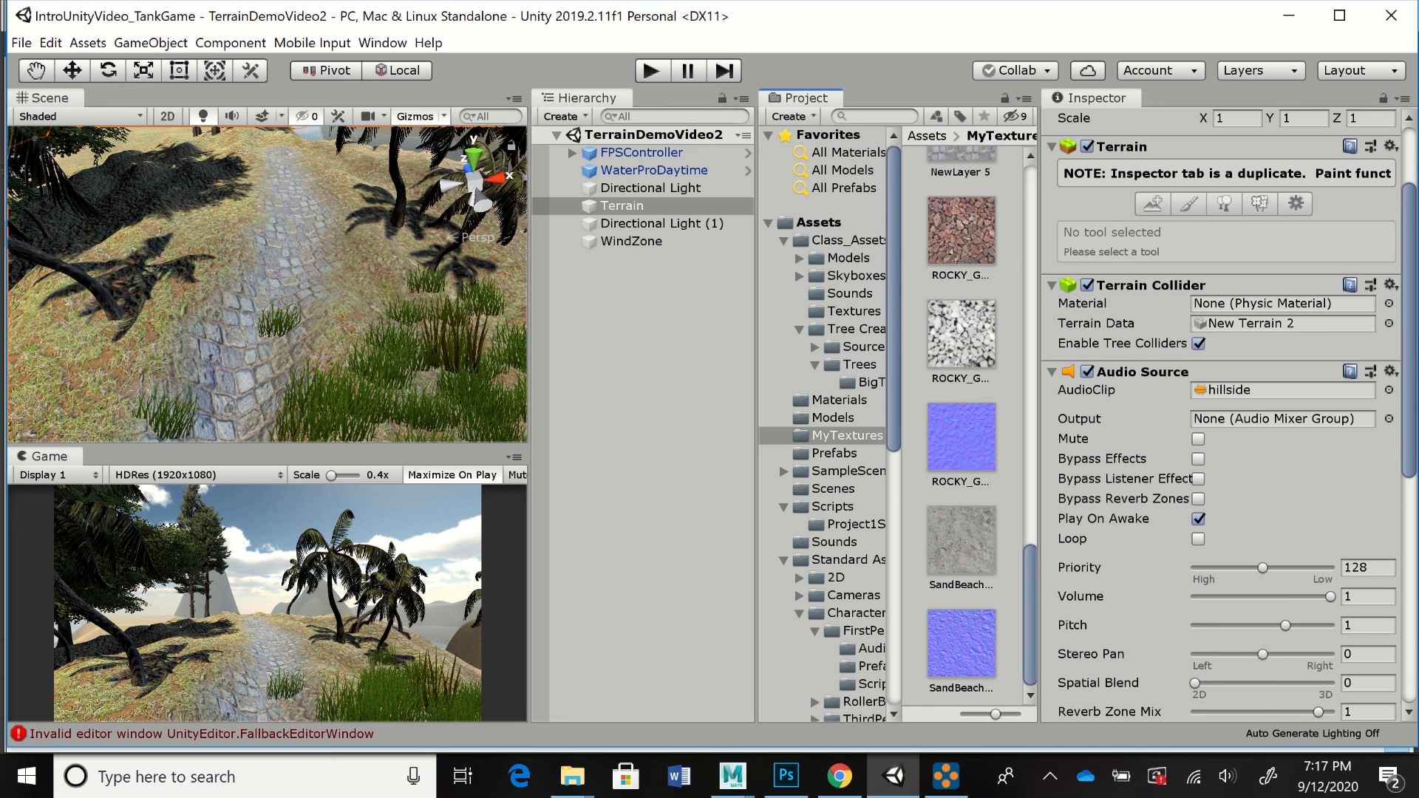
left_click(961, 541)
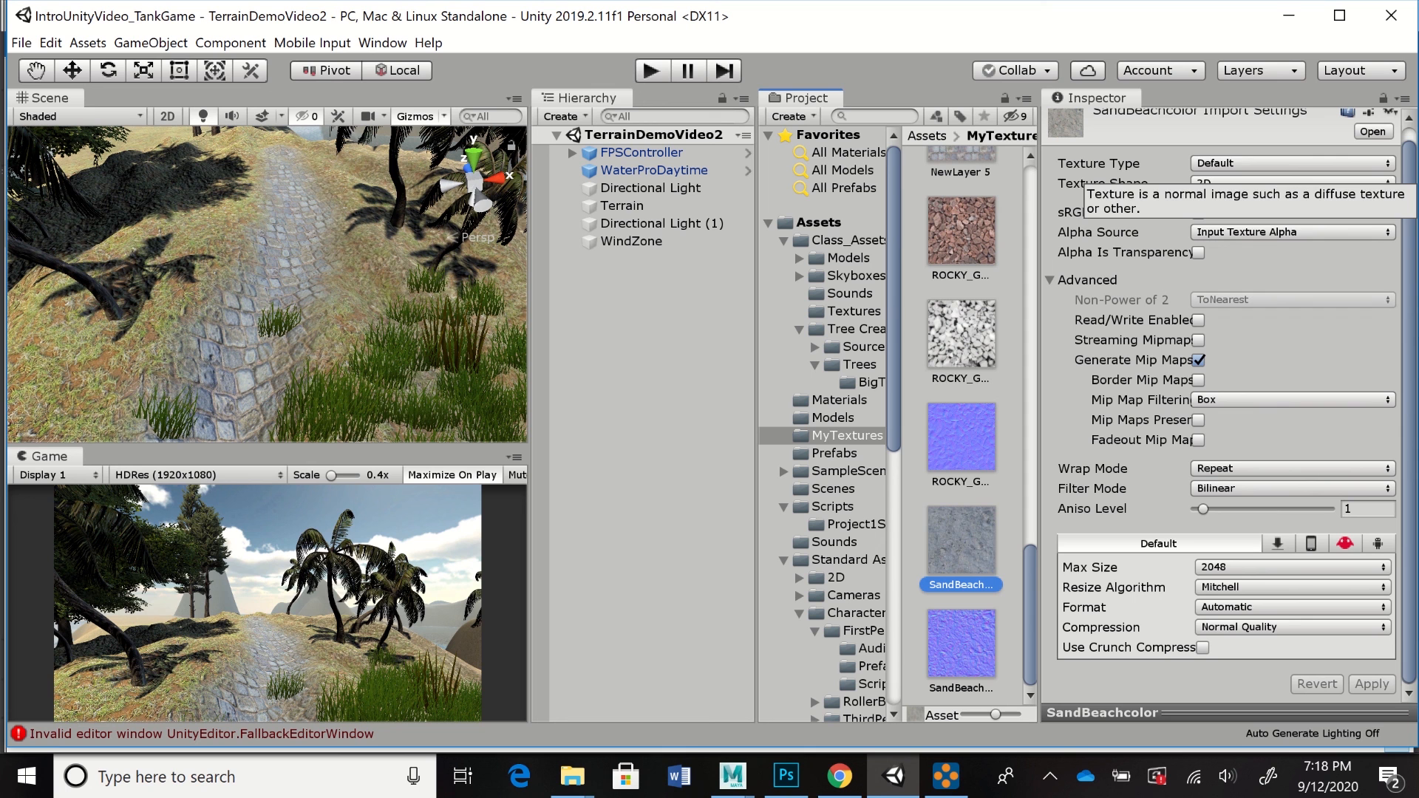
left_click_drag(1203, 508, 1262, 509)
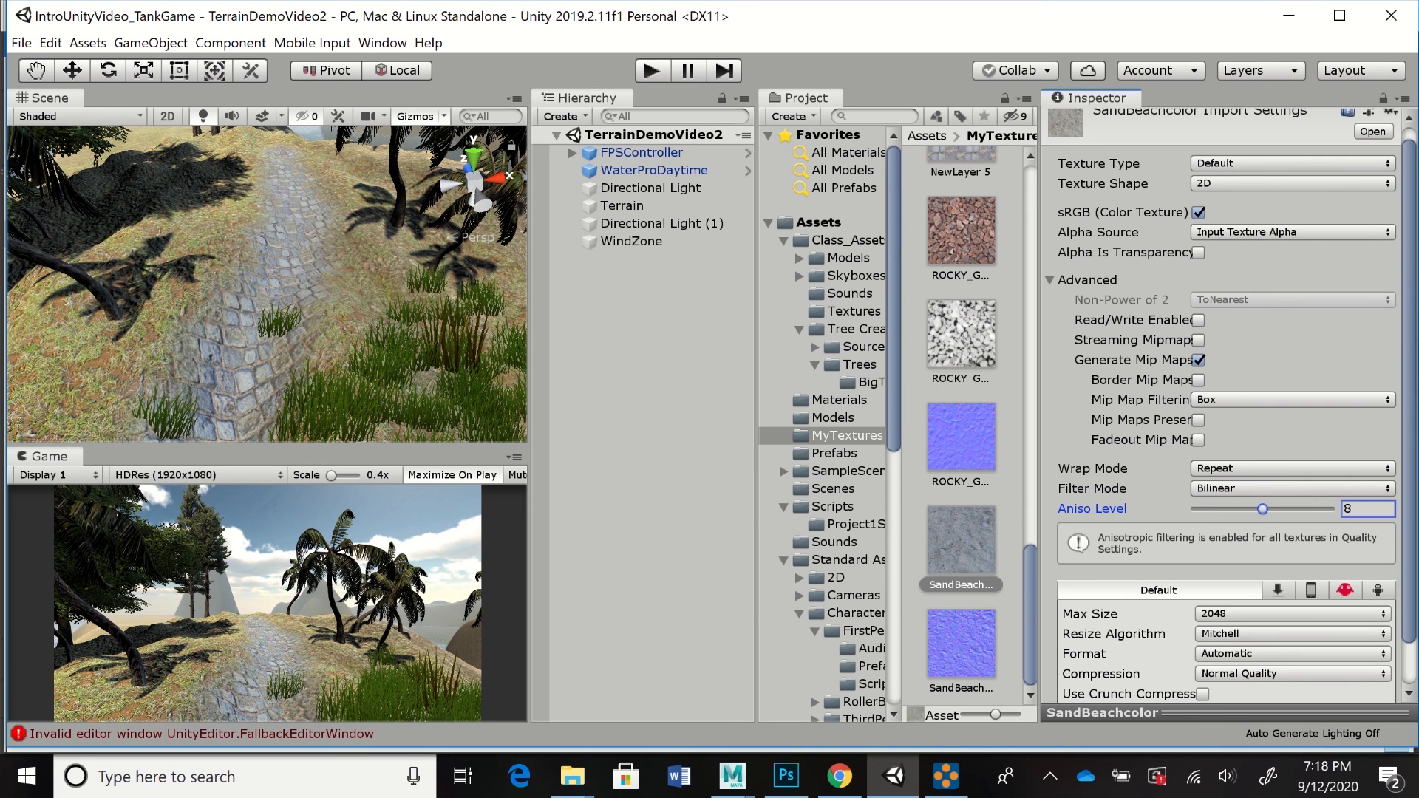
left_click_drag(1408, 508, 1409, 550)
left_click(1372, 683)
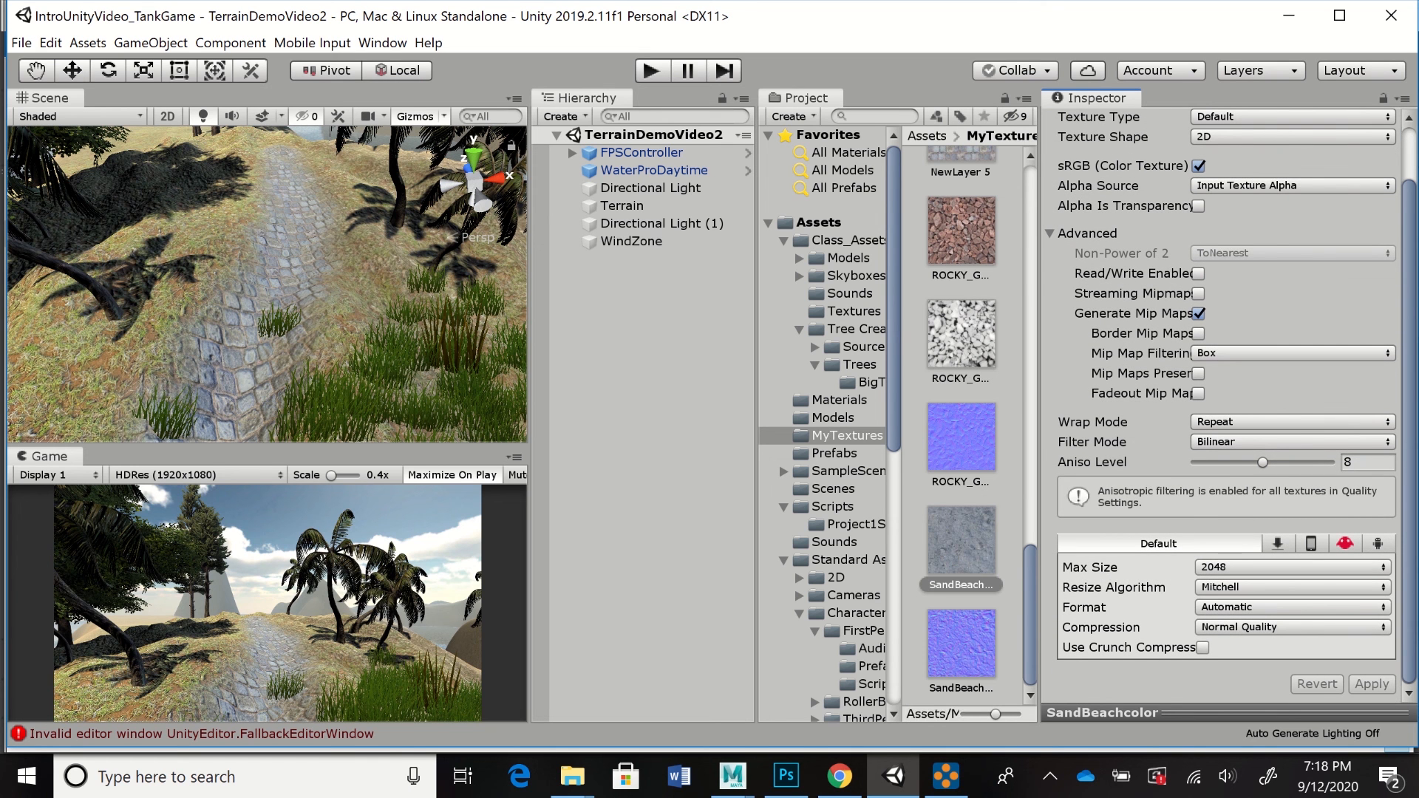
- Set SandBeachnormal's texture type to Normal map and its Aniso Level to 8, and apply the import settings
left_click(961, 644)
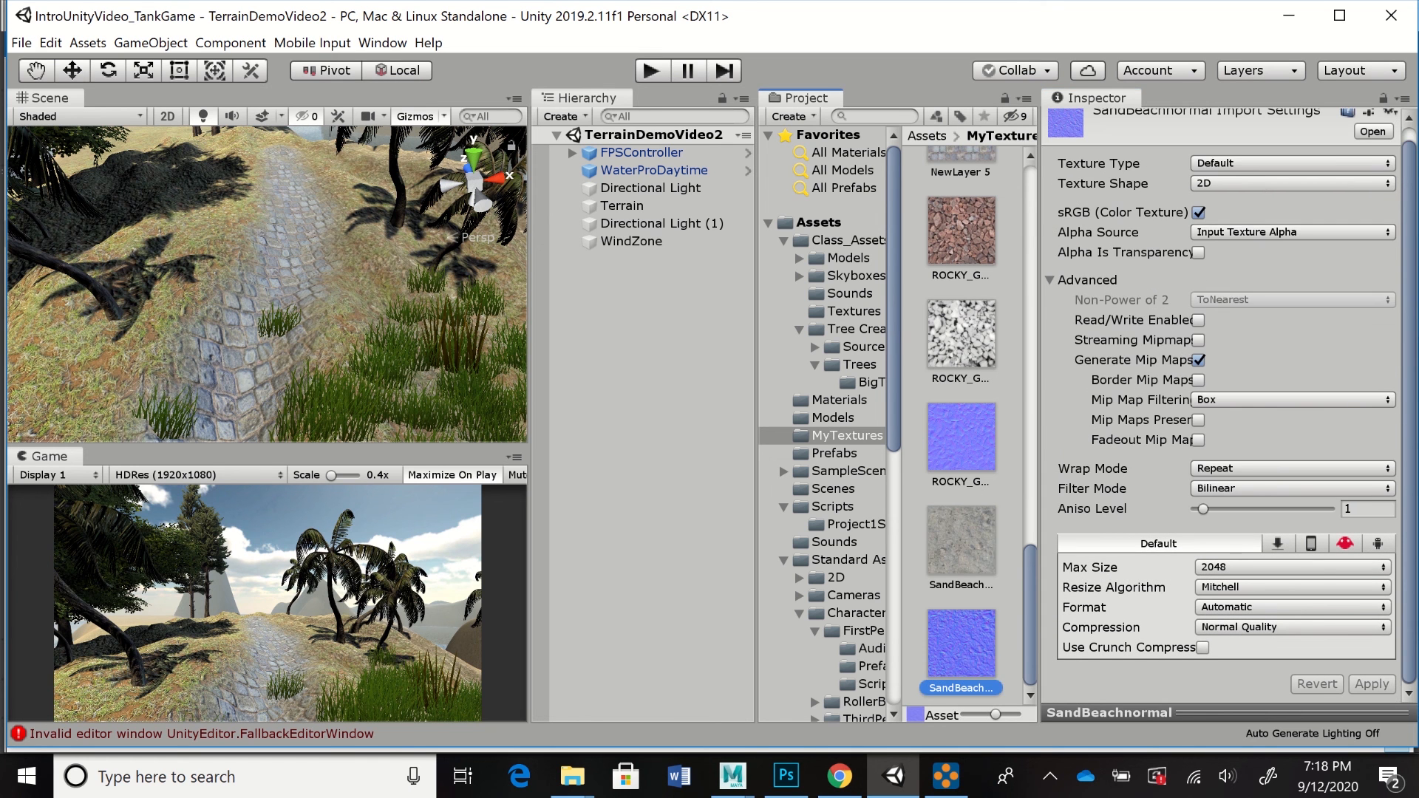
left_click_drag(1409, 310, 1409, 288)
left_click(1290, 176)
left_click(1242, 220)
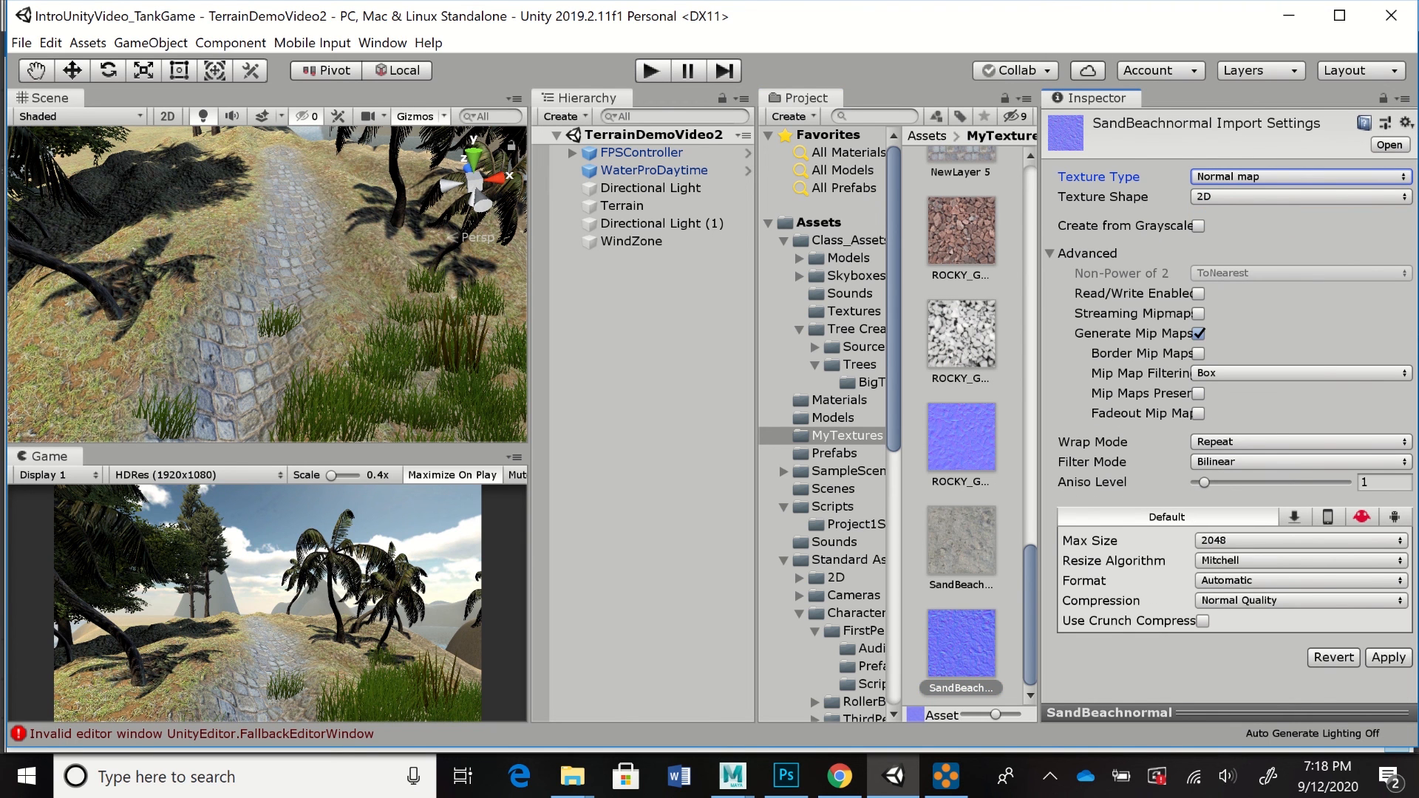
left_click_drag(1204, 482, 1262, 481)
scroll(1229, 414, "down", 1)
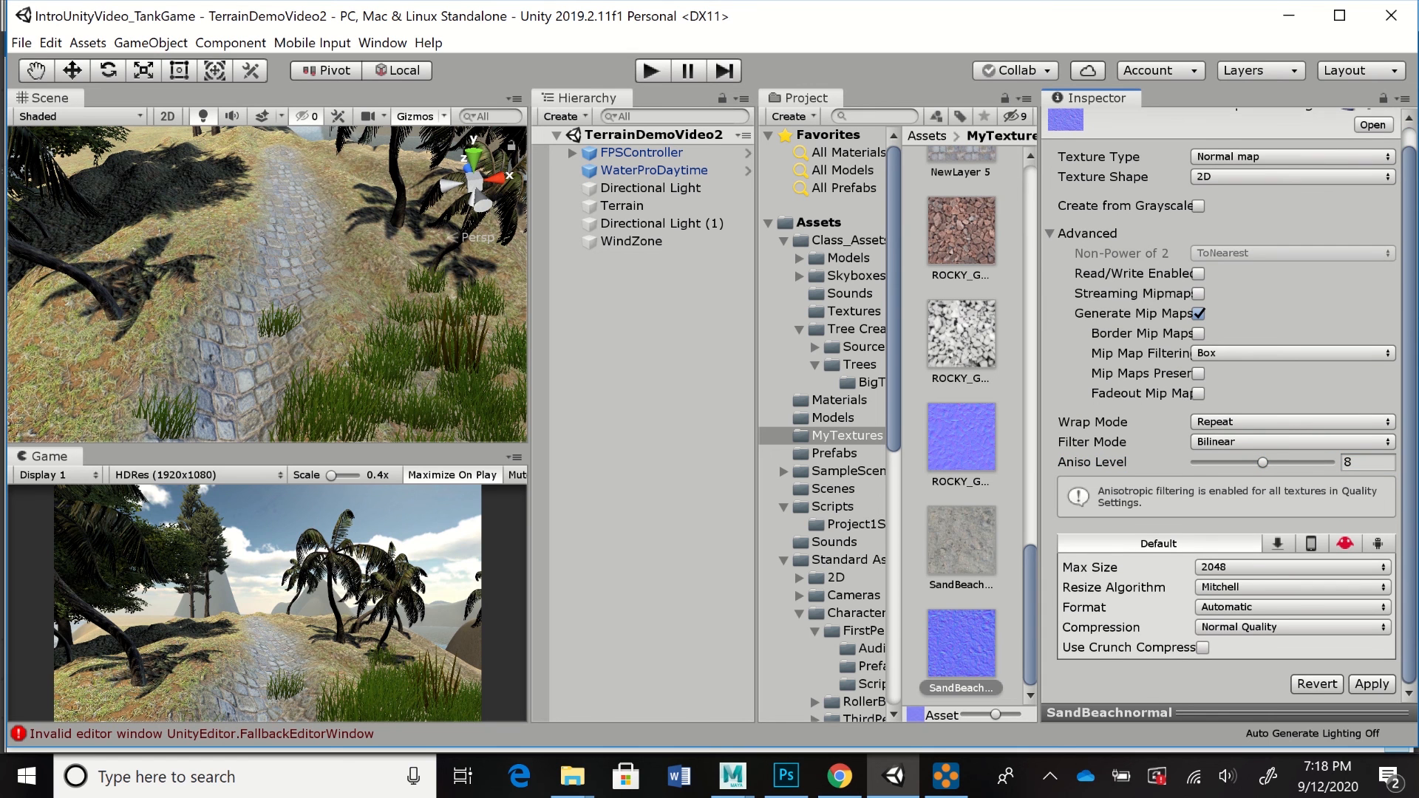
left_click(1371, 684)
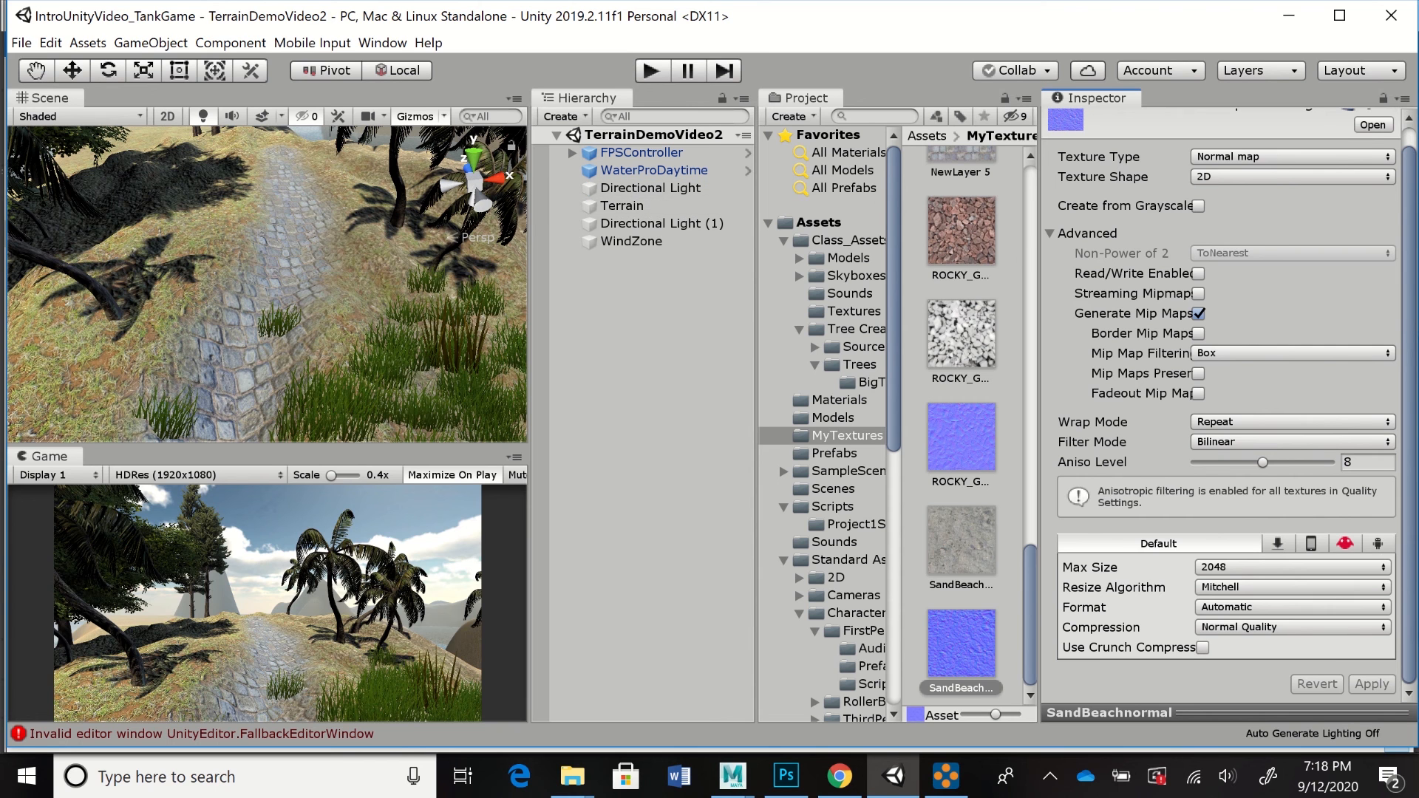
- Create a new paint layer on the Terrain using the SandBeachcolor texture
left_click(622, 206)
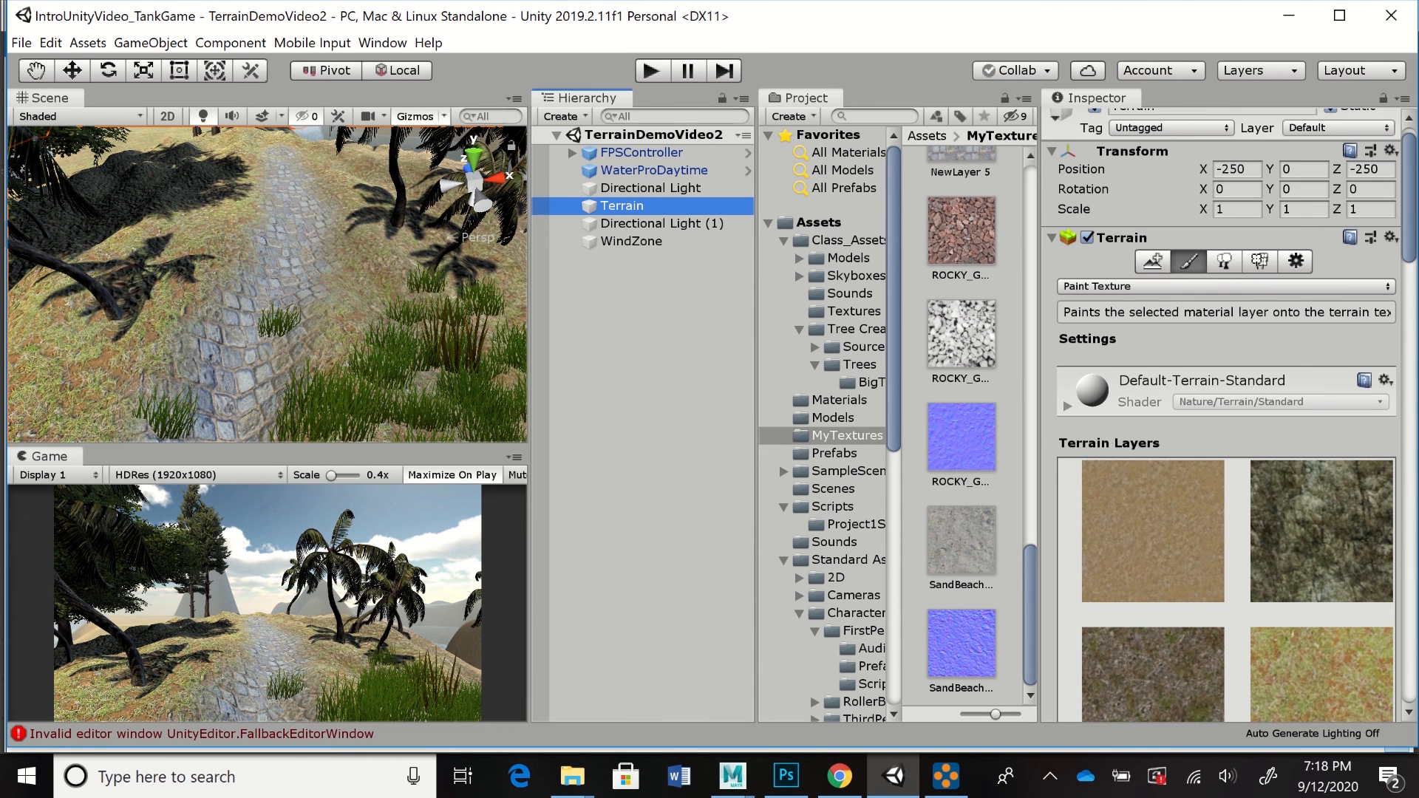
left_click_drag(1409, 196, 1408, 294)
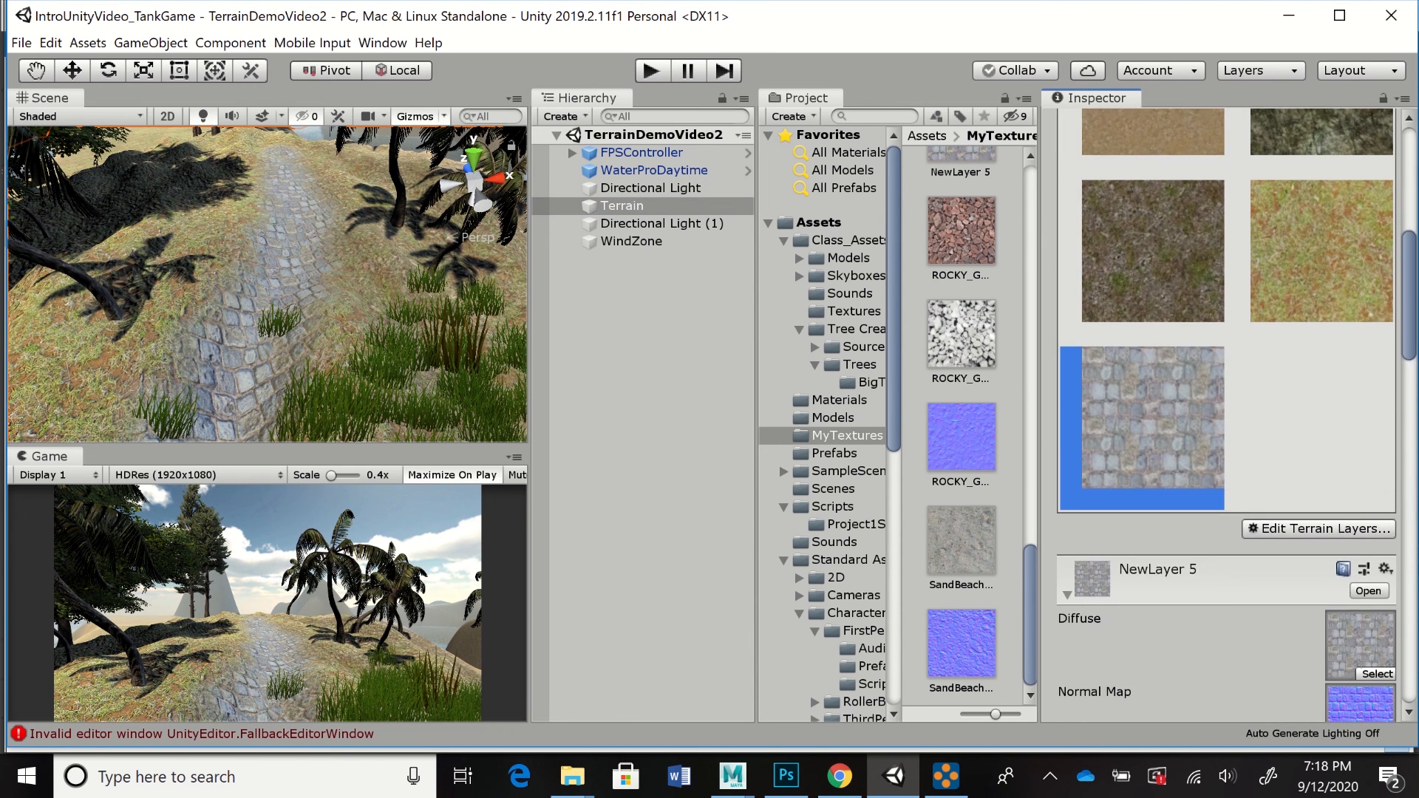
left_click(1318, 529)
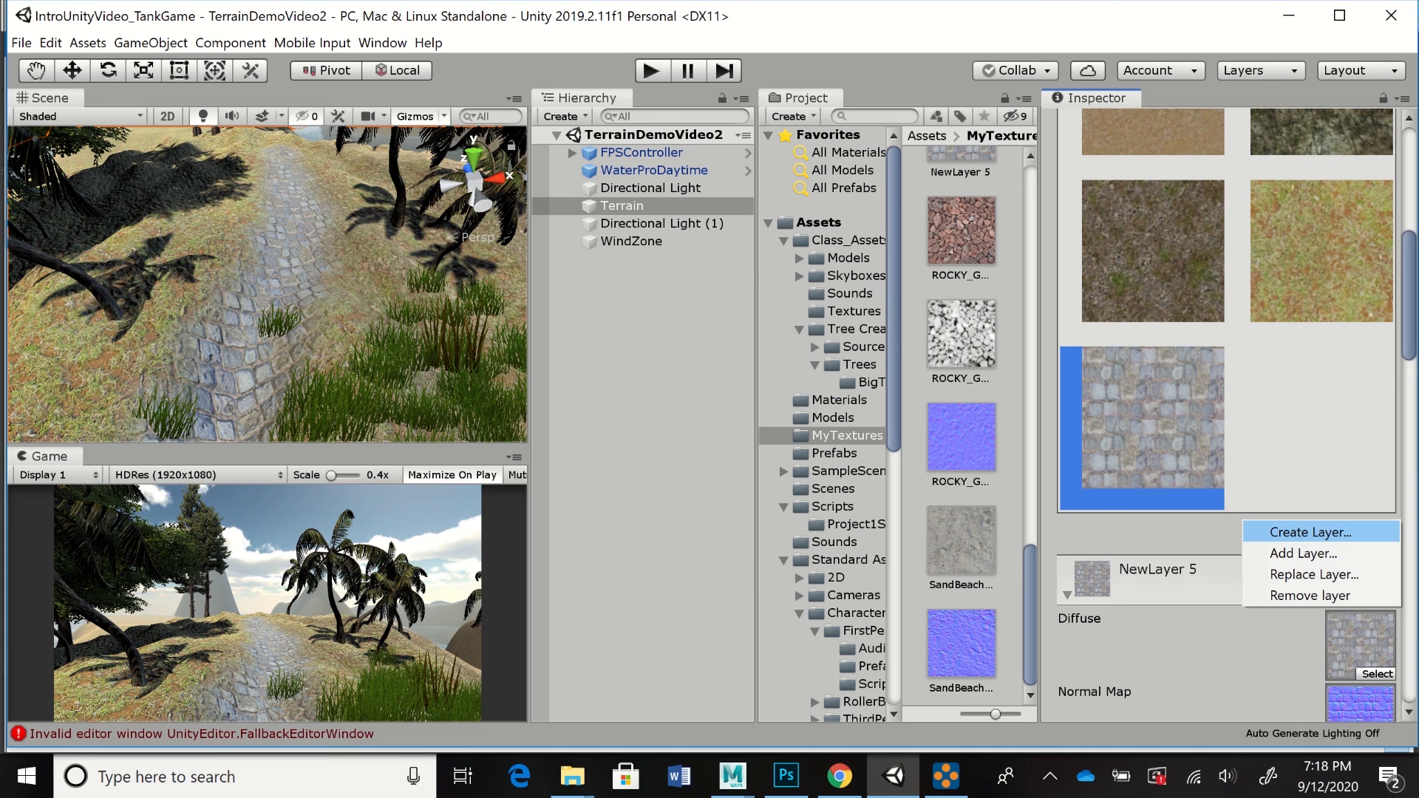
left_click(1308, 530)
scroll(754, 399, "down", 20)
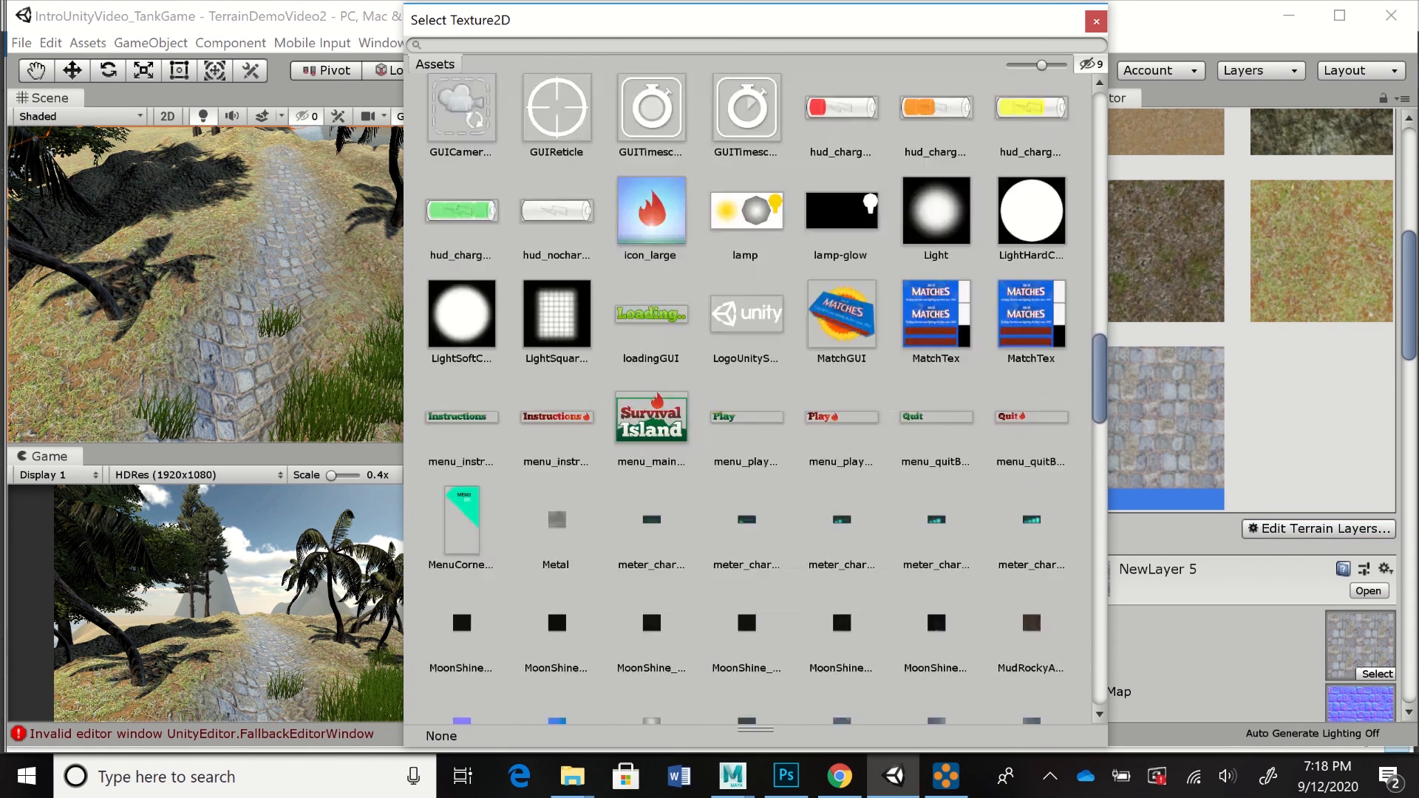
scroll(754, 399, "down", 10)
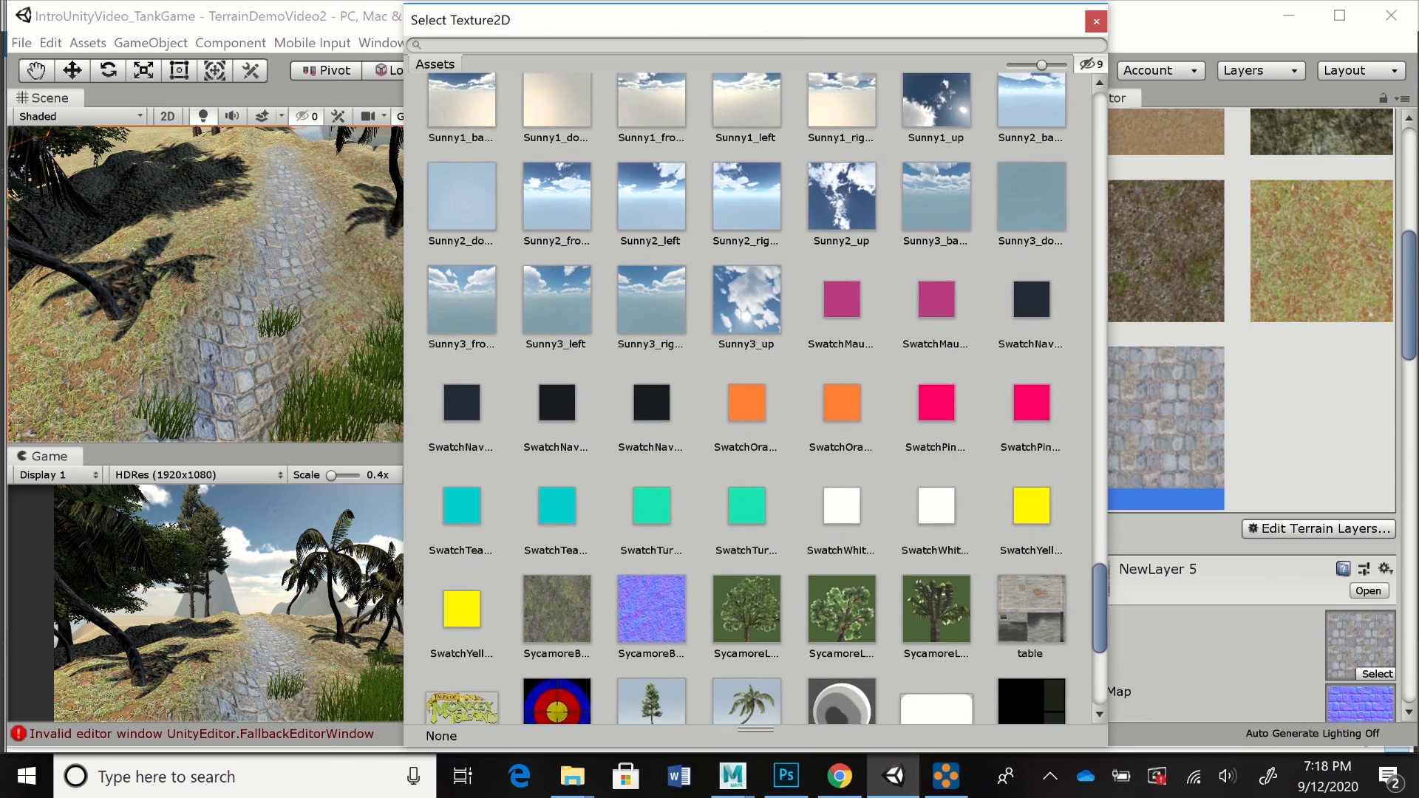
scroll(754, 399, "down", 2)
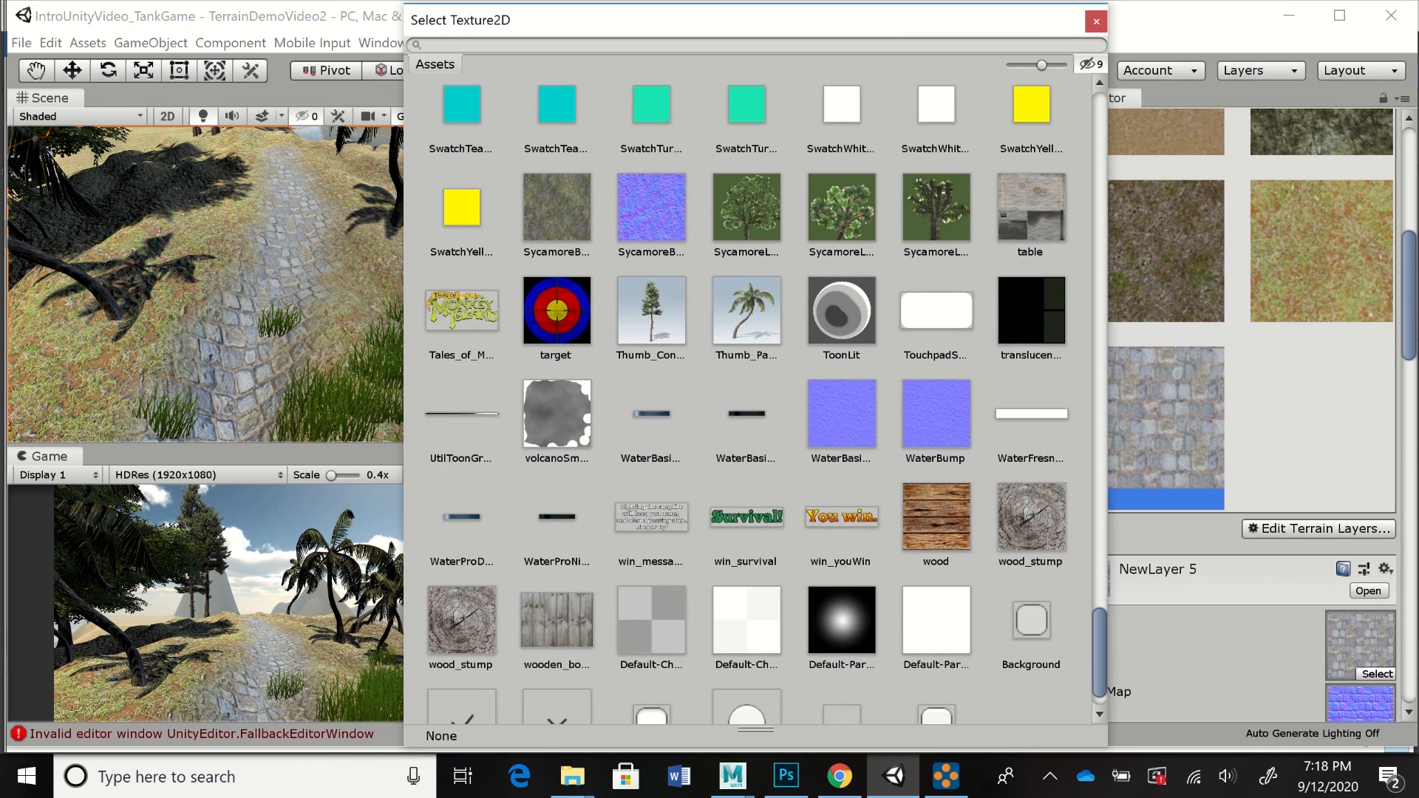
scroll(754, 399, "up", 4)
scroll(753, 399, "up", 10)
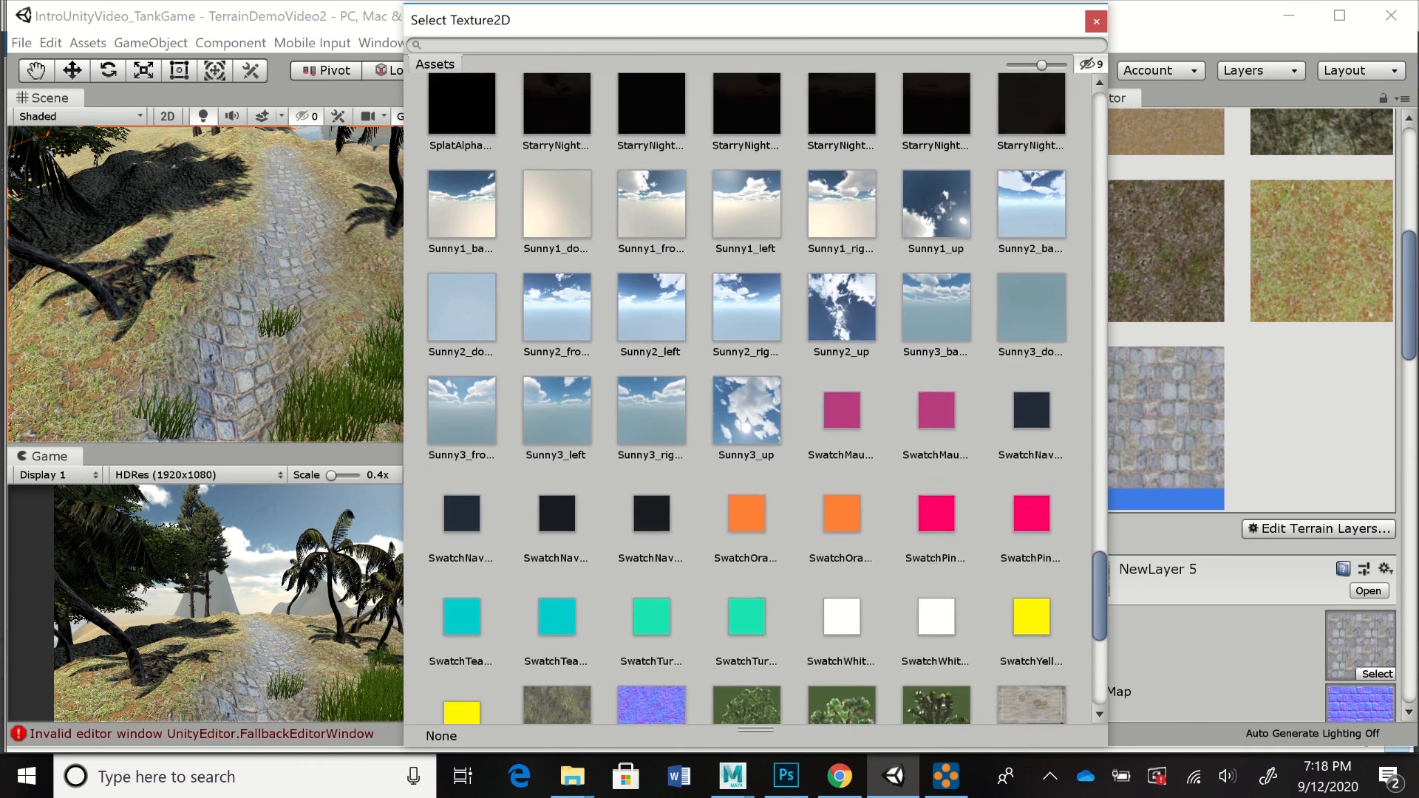
scroll(754, 399, "up", 4)
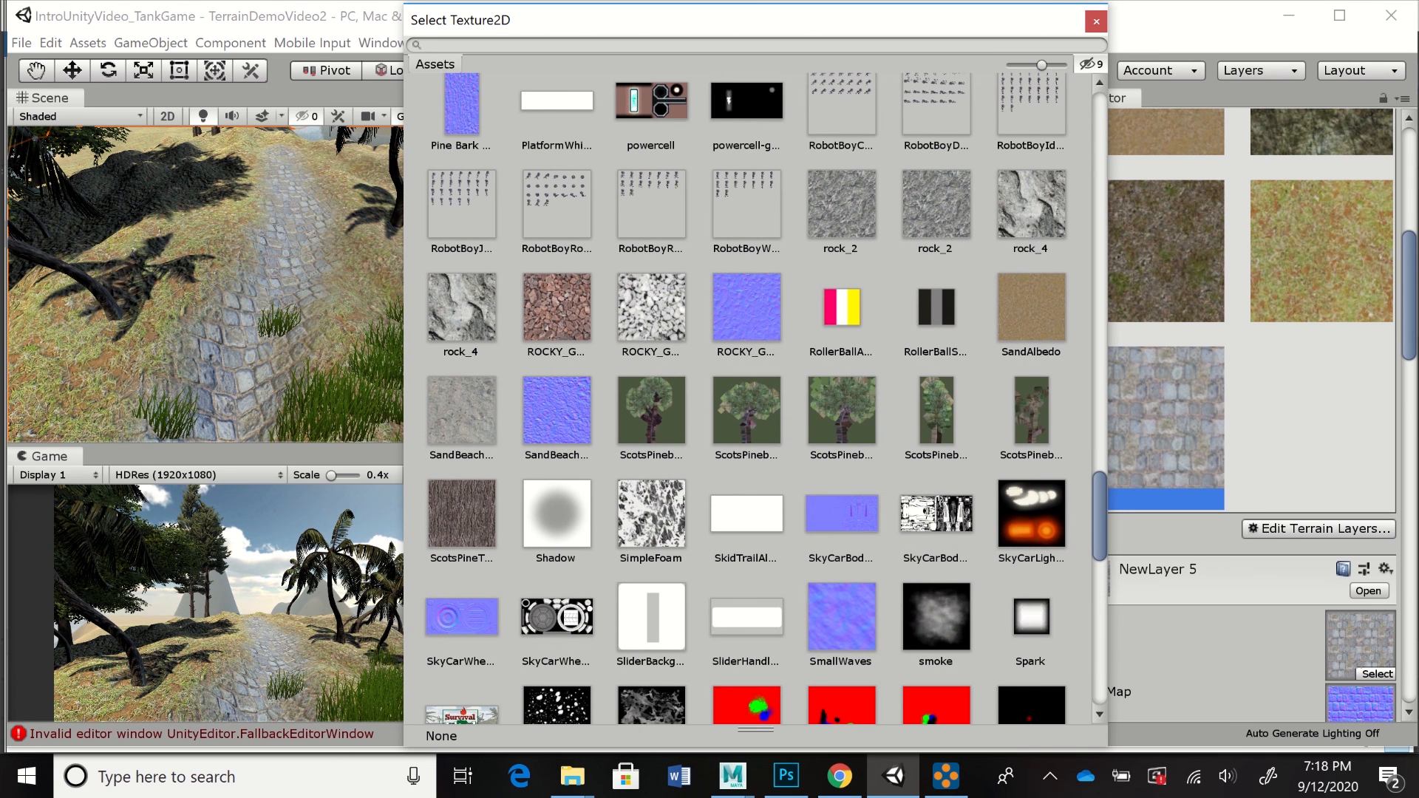
left_click(461, 411)
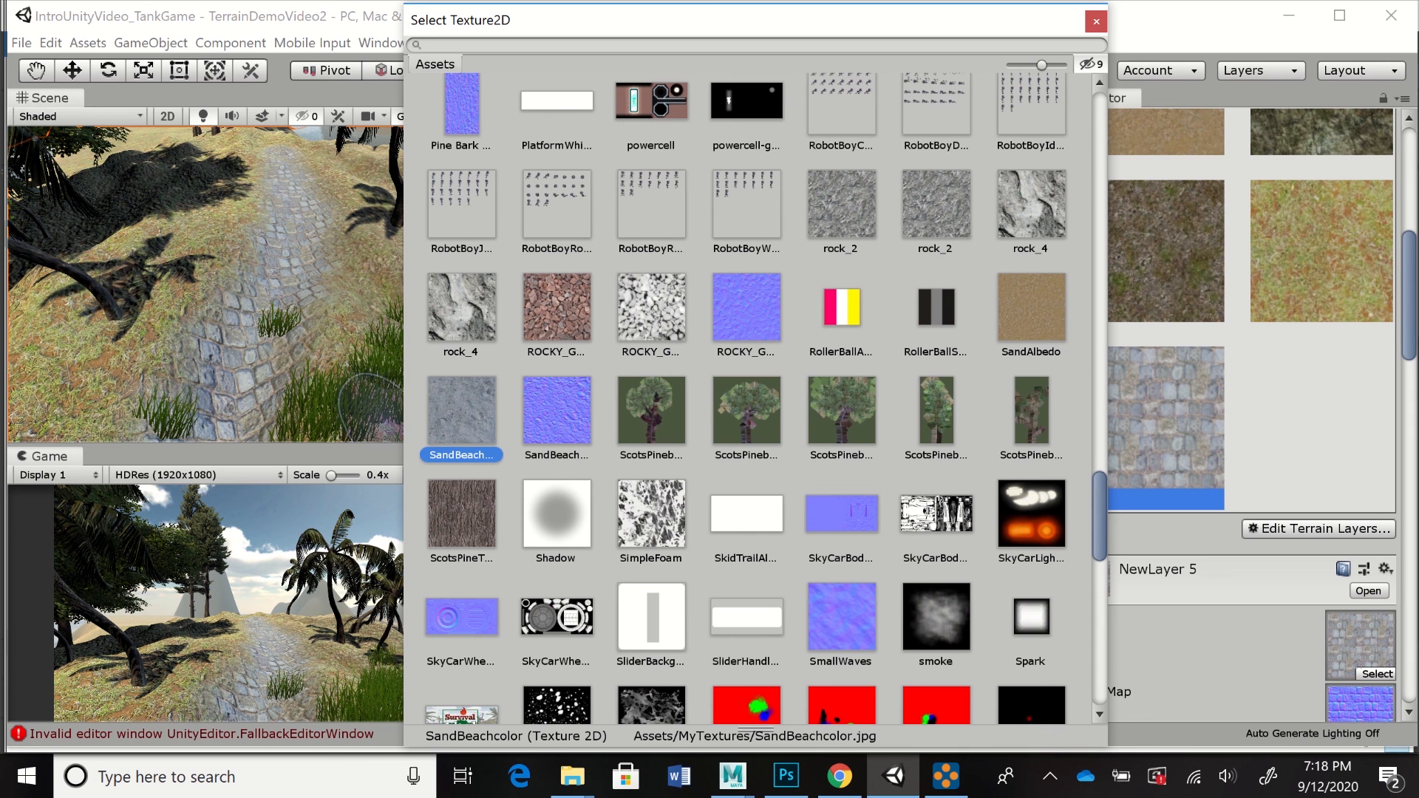
double_click(462, 411)
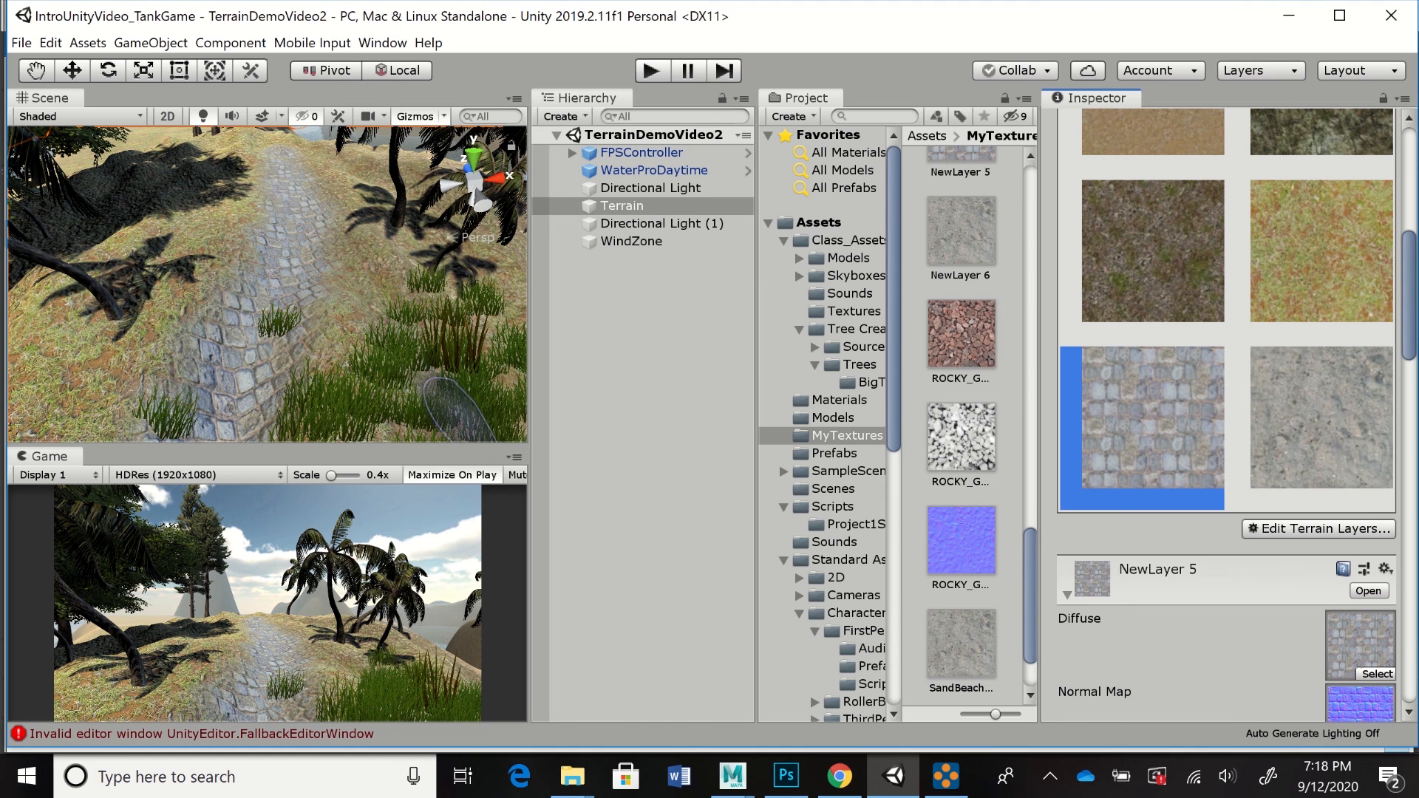
- Assign the SandBeachnormal texture as the normal map of the new sand terrain layer
left_click(1322, 418)
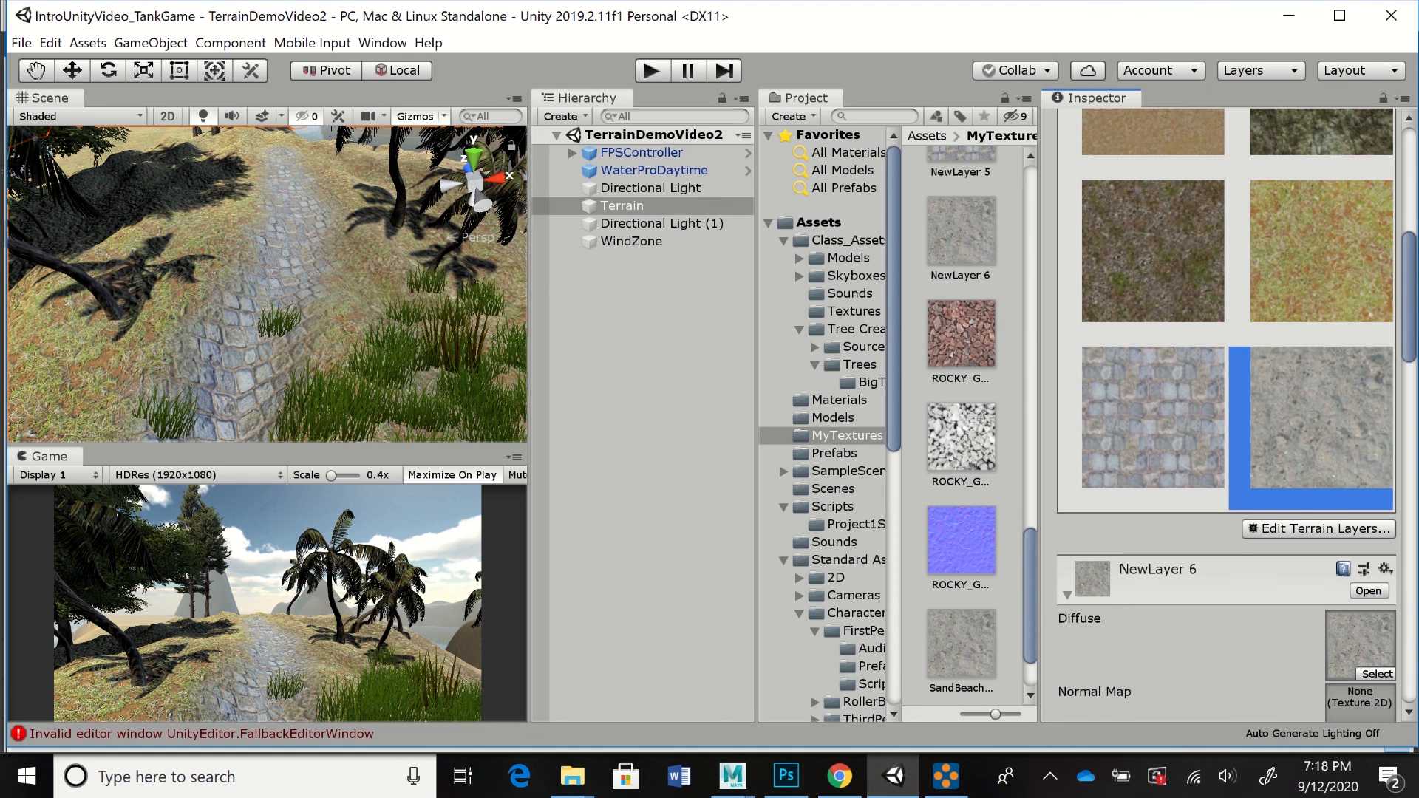
scroll(1227, 414, "down", 5)
left_click(1376, 532)
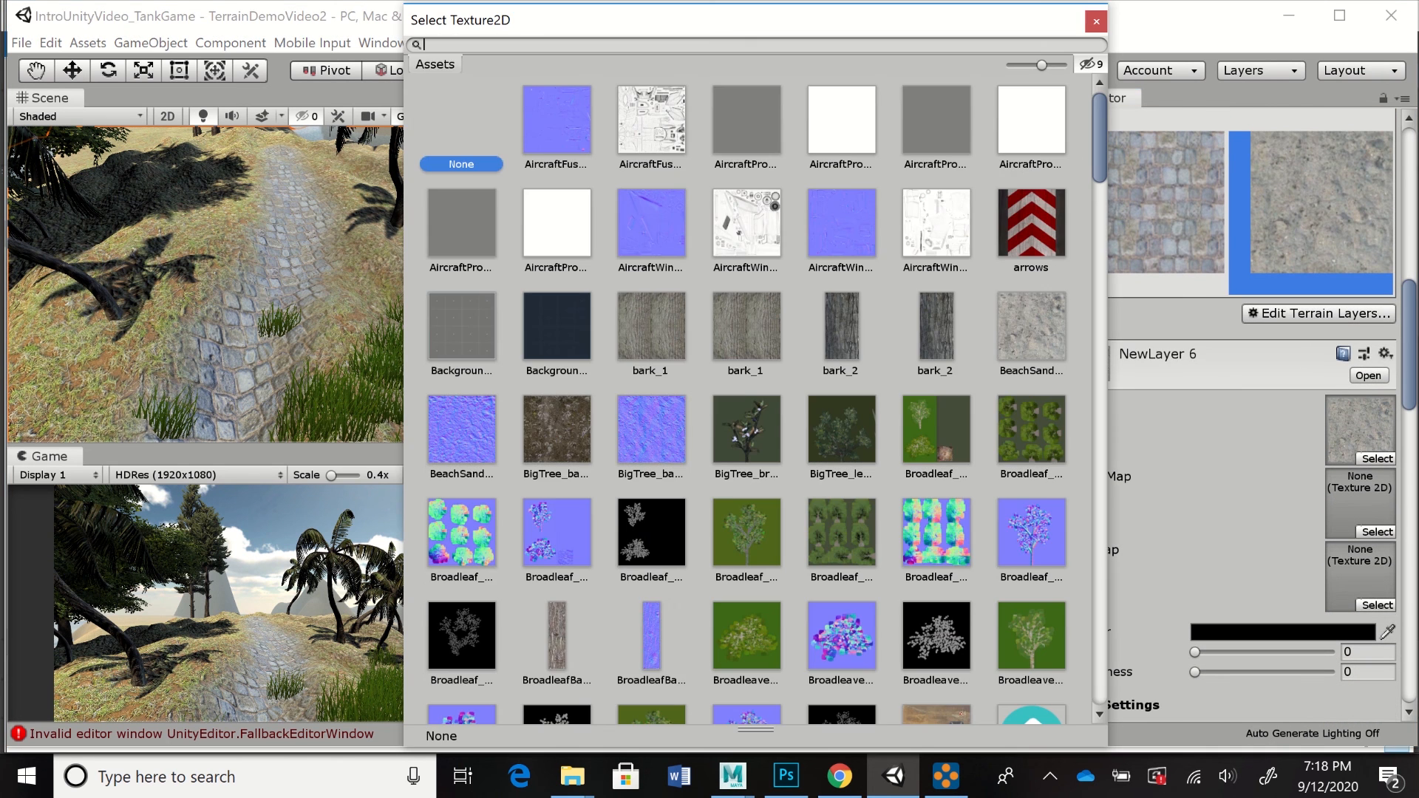
scroll(753, 399, "down", 15)
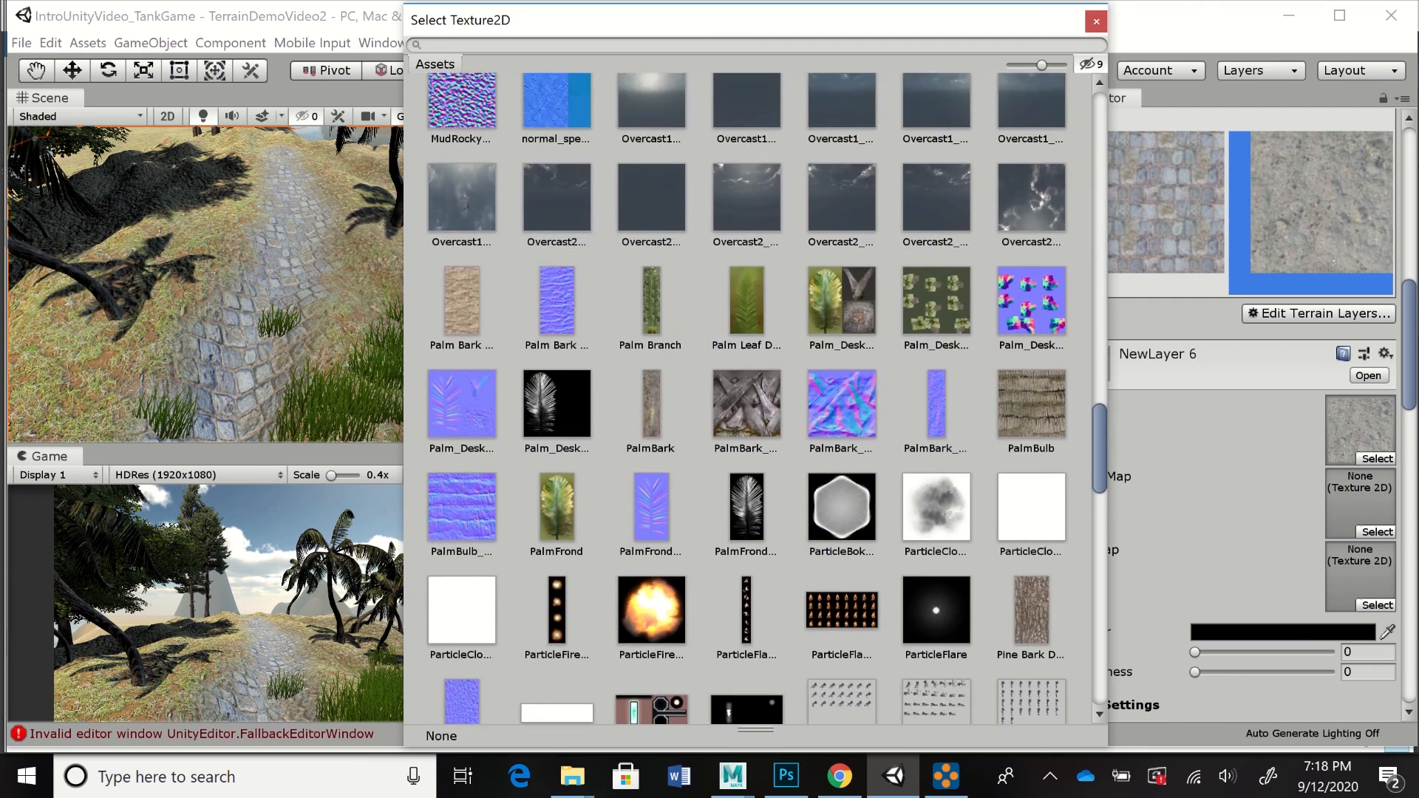
scroll(754, 399, "down", 6)
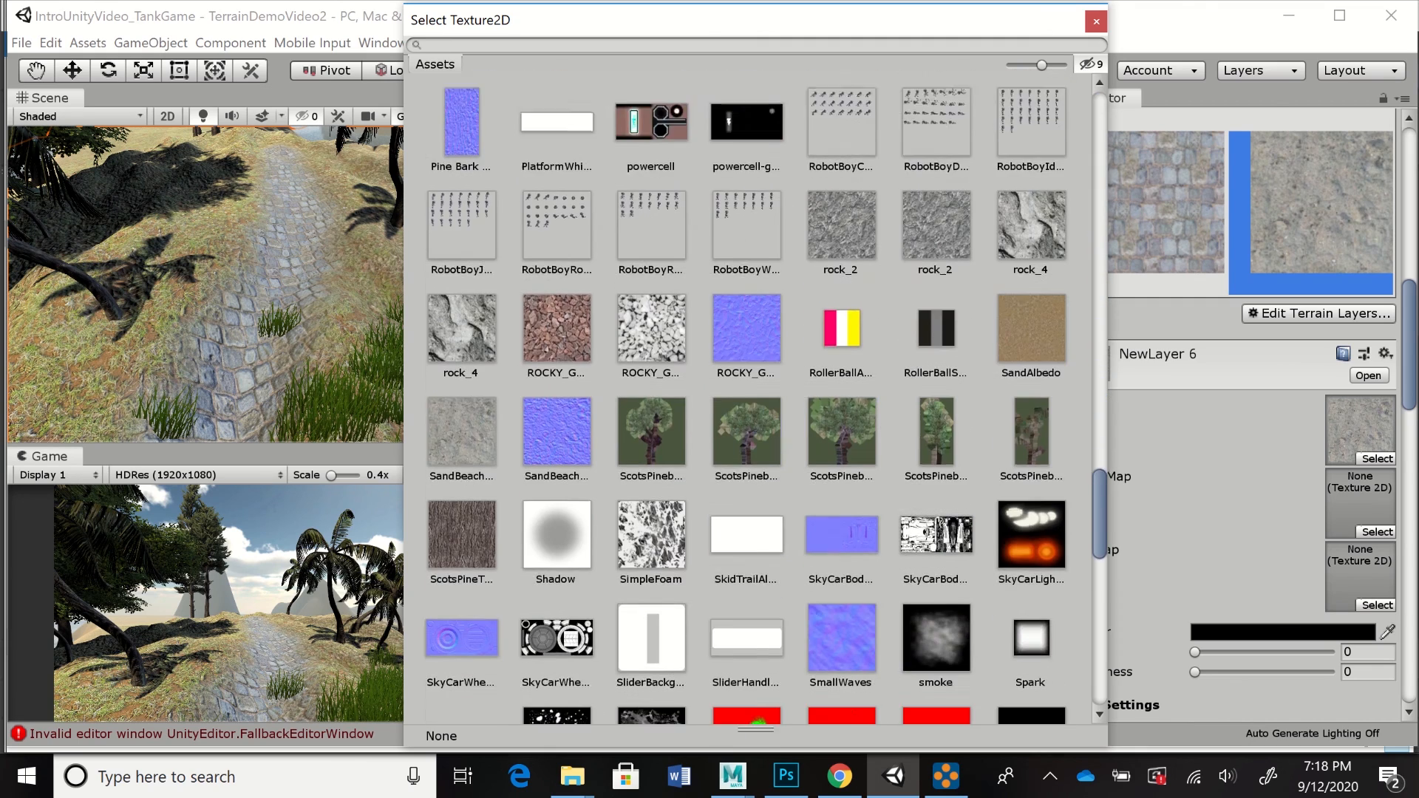
double_click(556, 369)
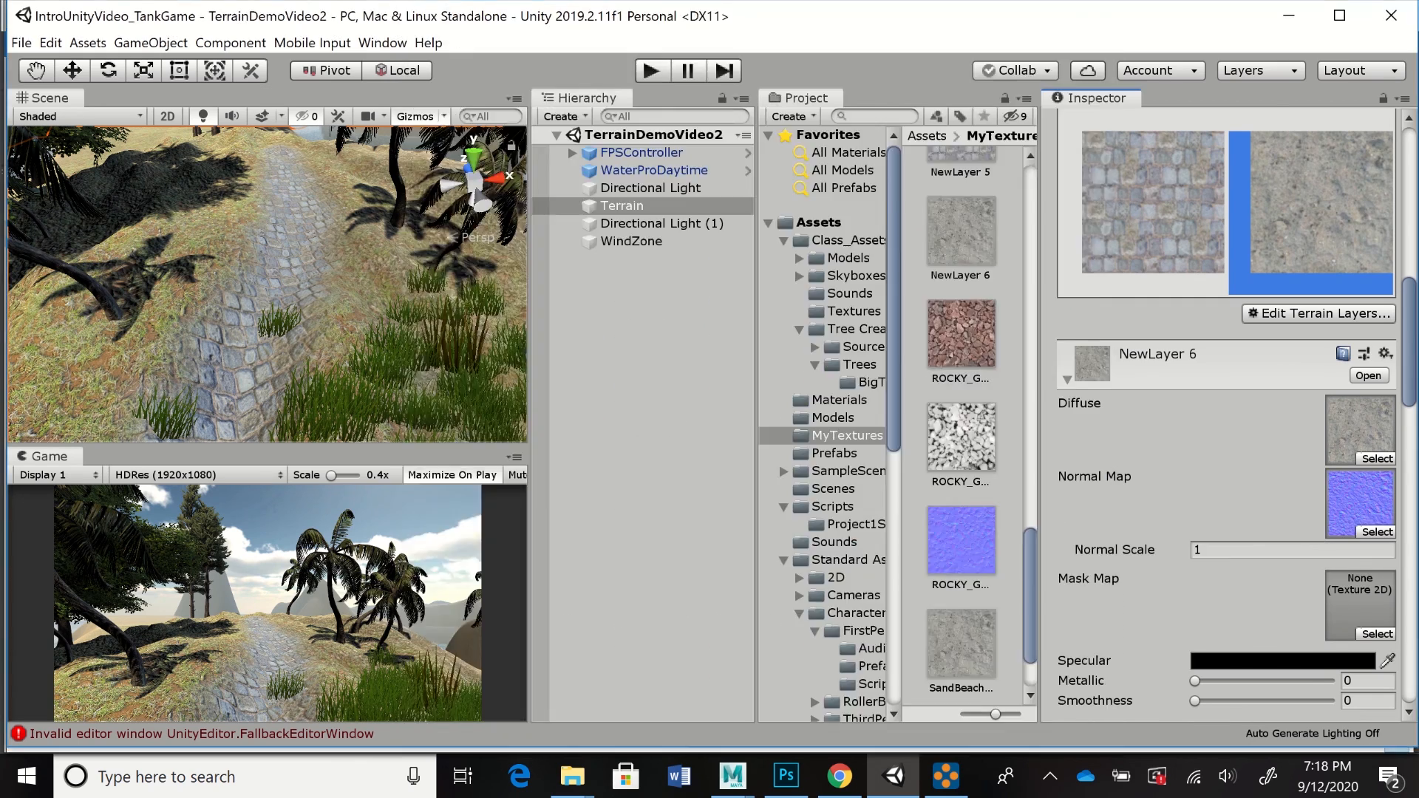
- Set the sand layer's tiling size to 10 in both X and Y
scroll(1227, 410, "down", 3)
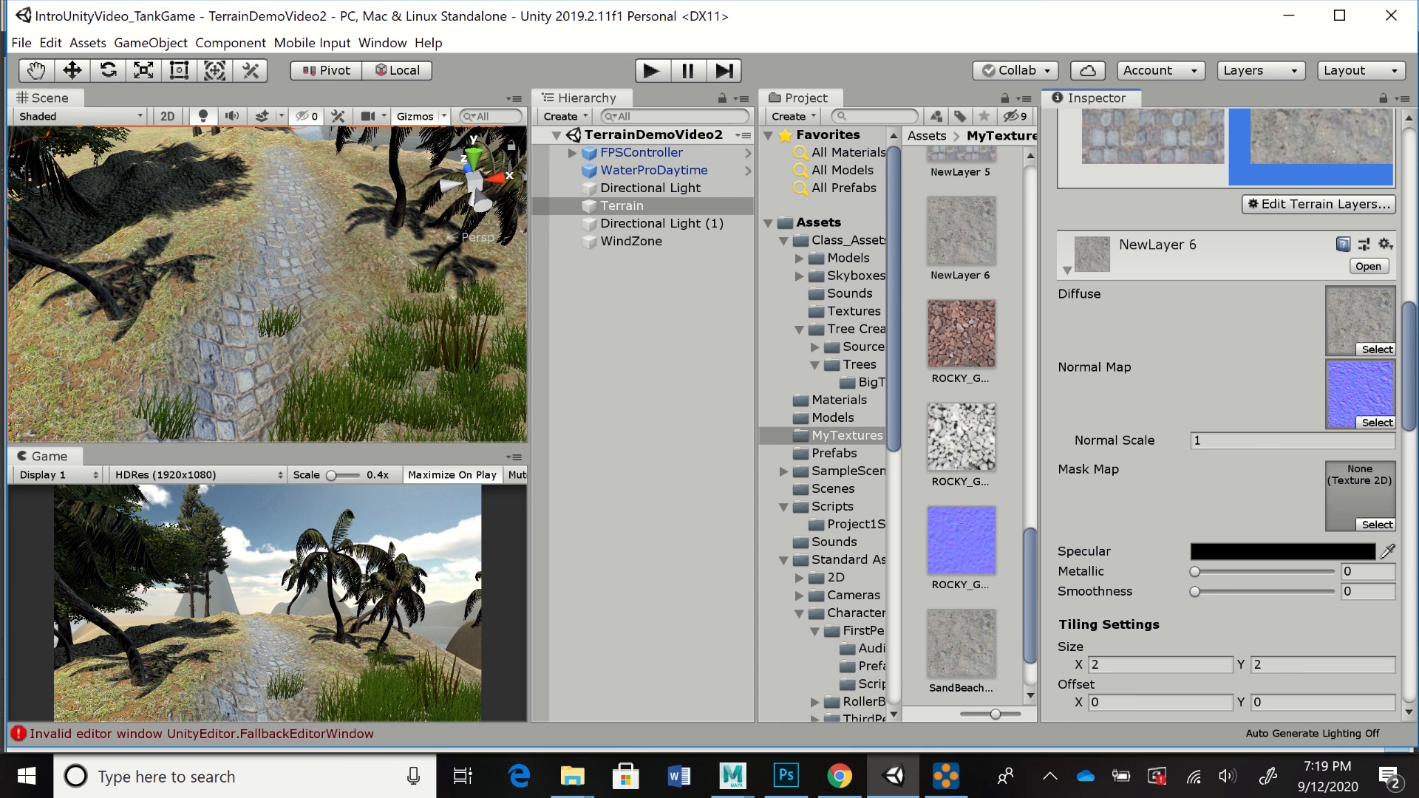
left_click(1142, 665)
type("10")
key("Tab")
type("10")
key("Return")
- Paint the sand layer onto the terrain along the sides of the cobblestone path with the soft round brush
scroll(1227, 414, "down", 8)
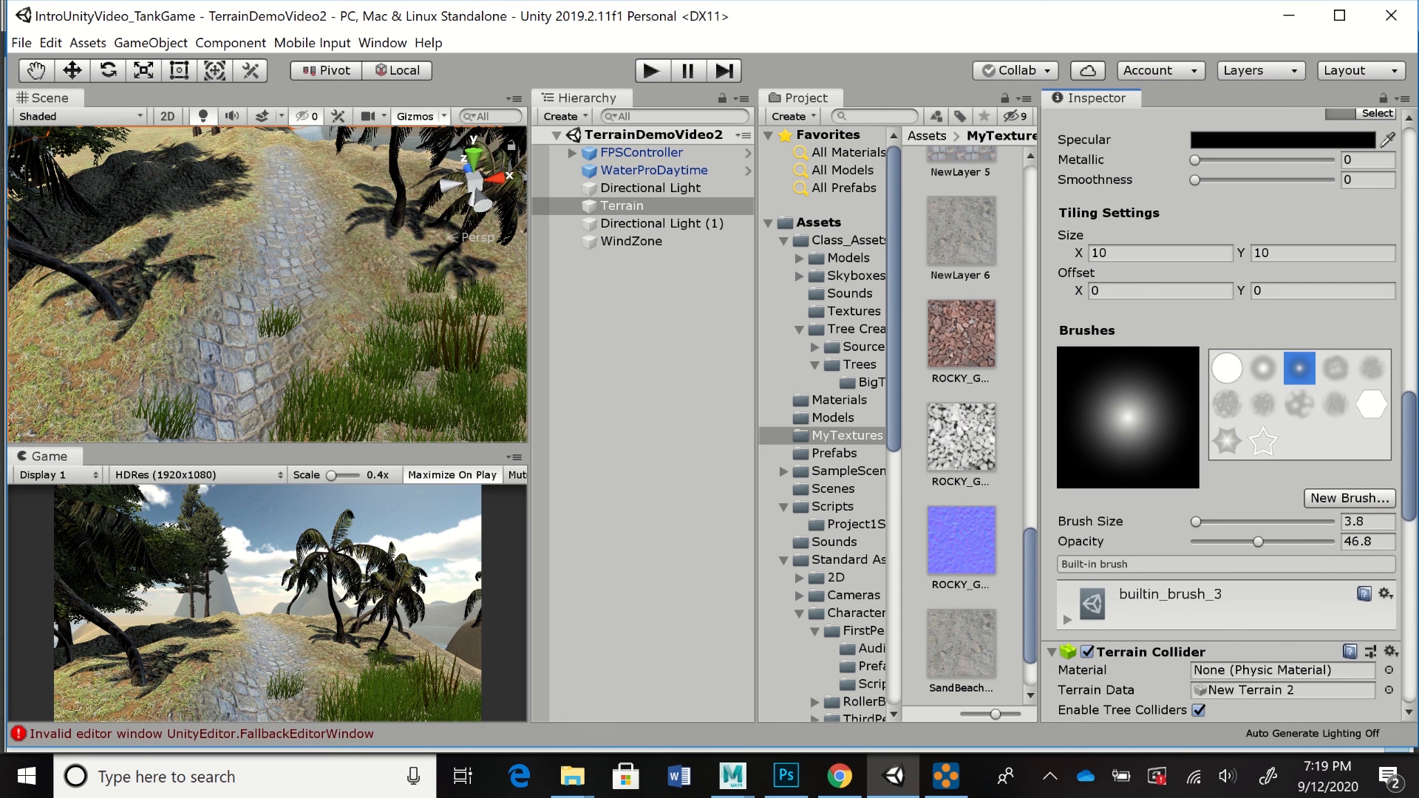
left_click(1258, 542)
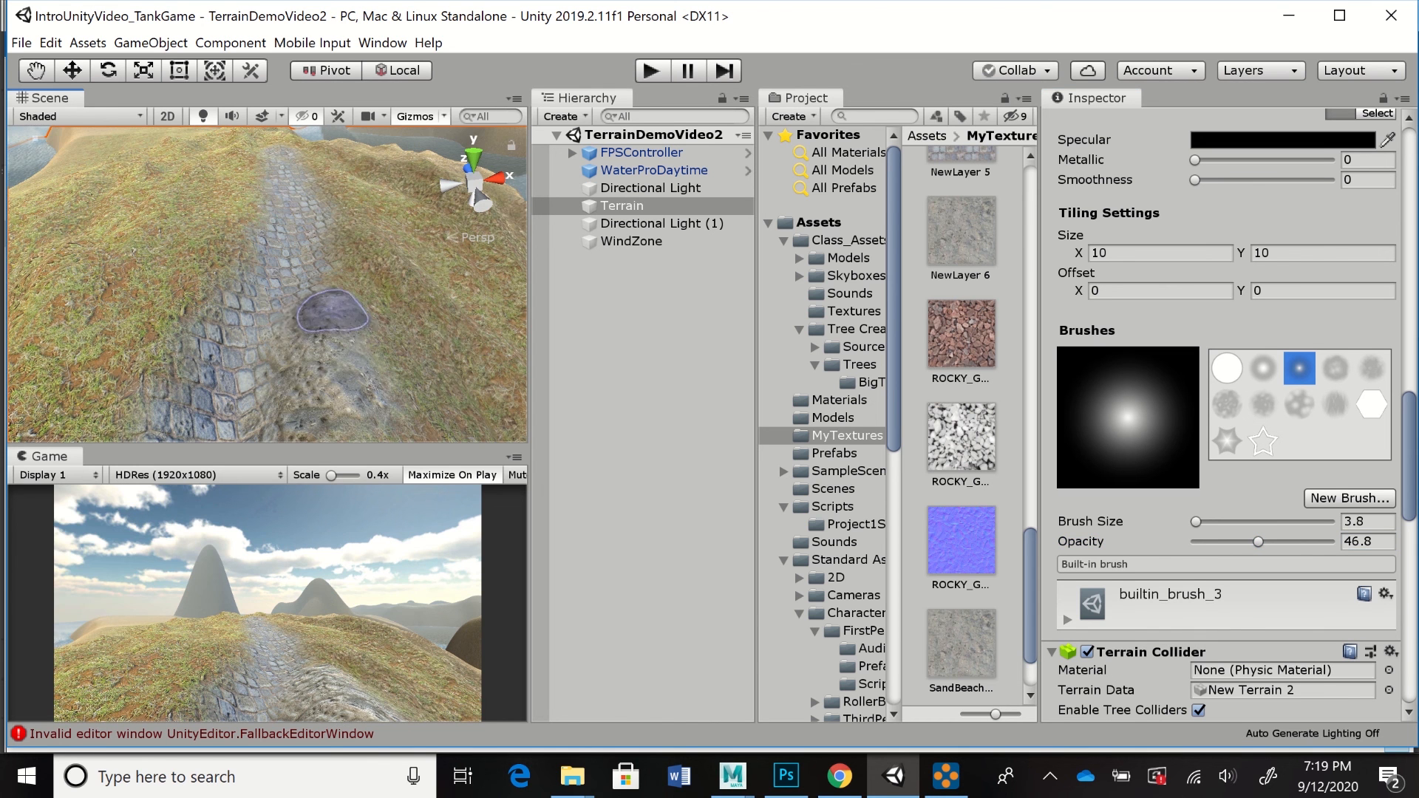
left_click_drag(332, 313, 334, 325)
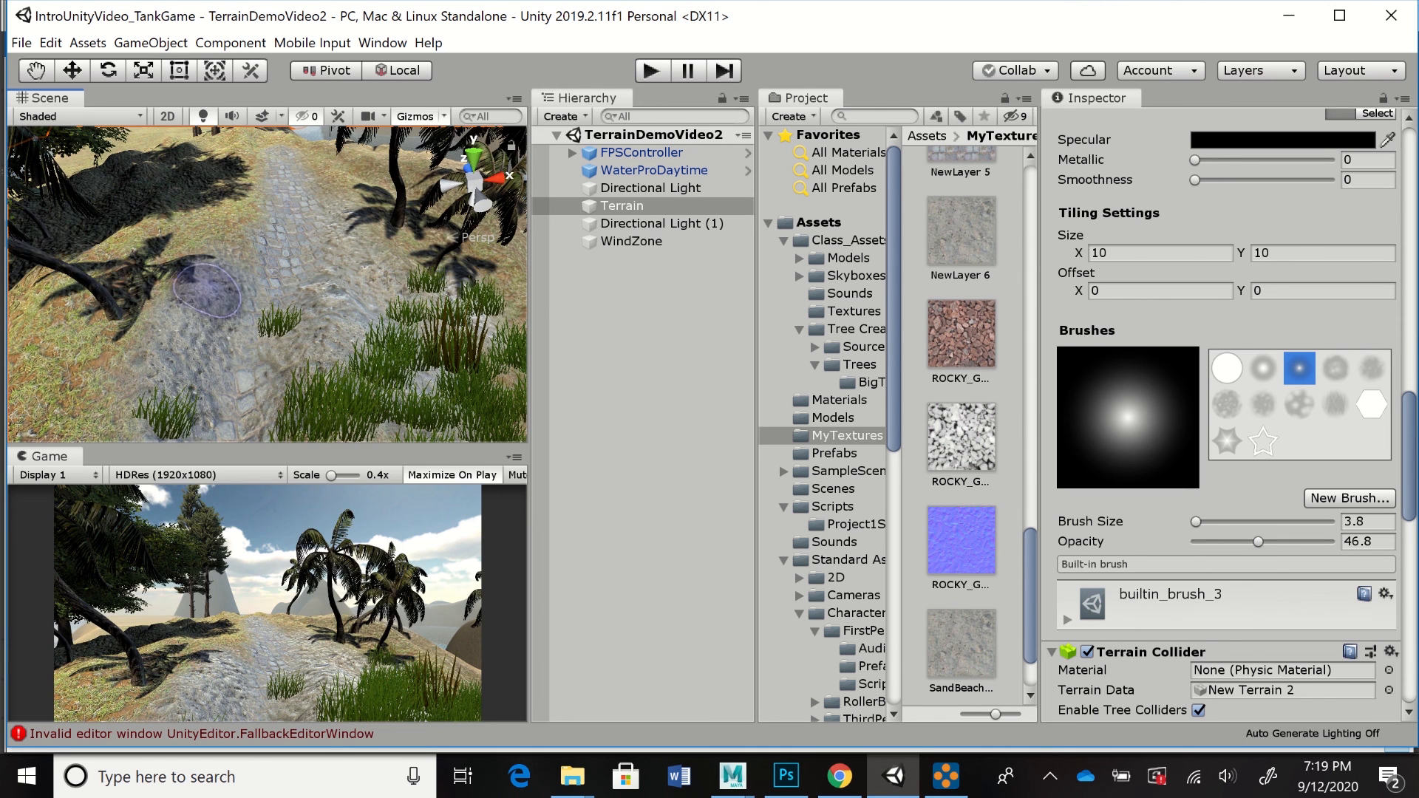
- Paint more sand over the terrain beside and across the lower cobblestone path, blending the edges around the grass clumps
left_click_drag(244, 193, 207, 299)
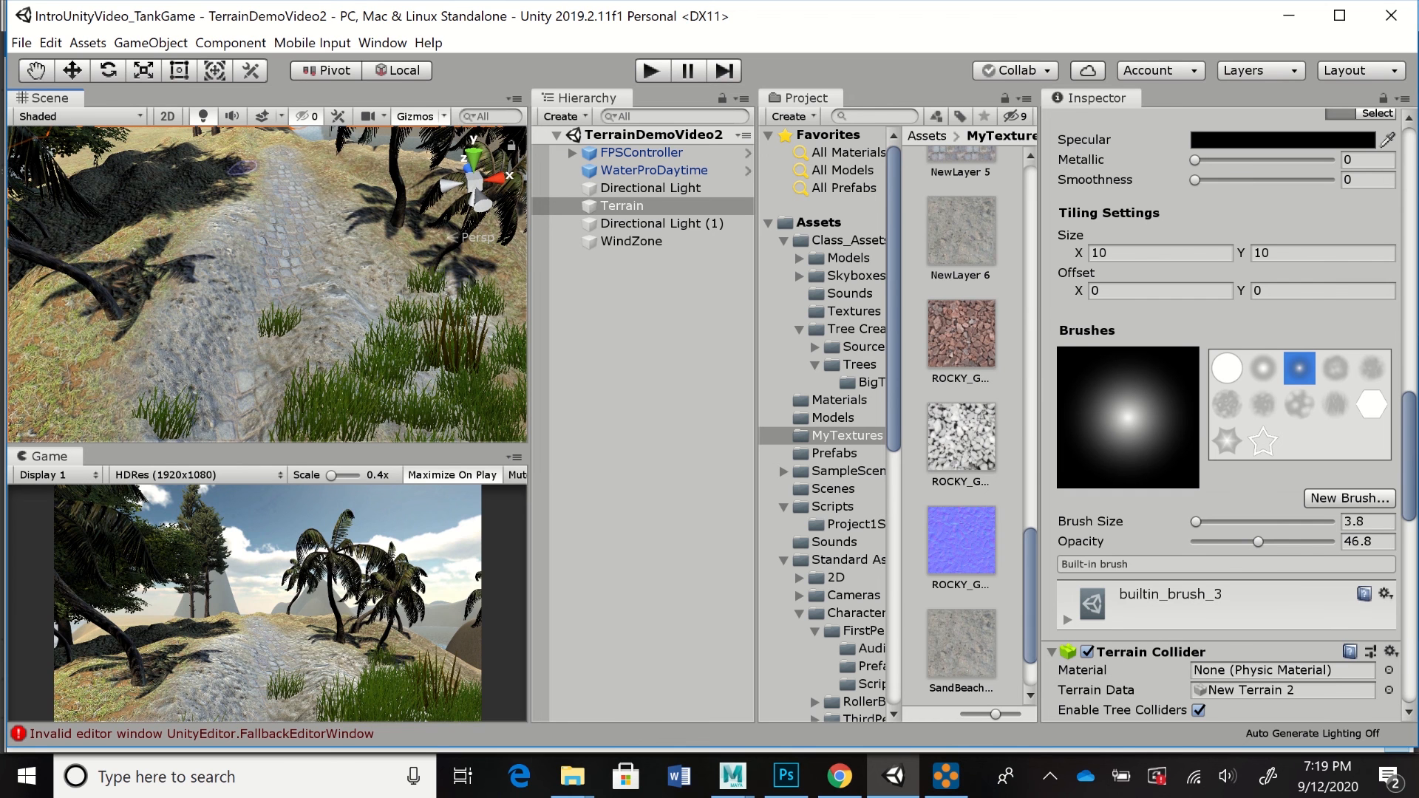
left_click_drag(345, 201, 325, 208)
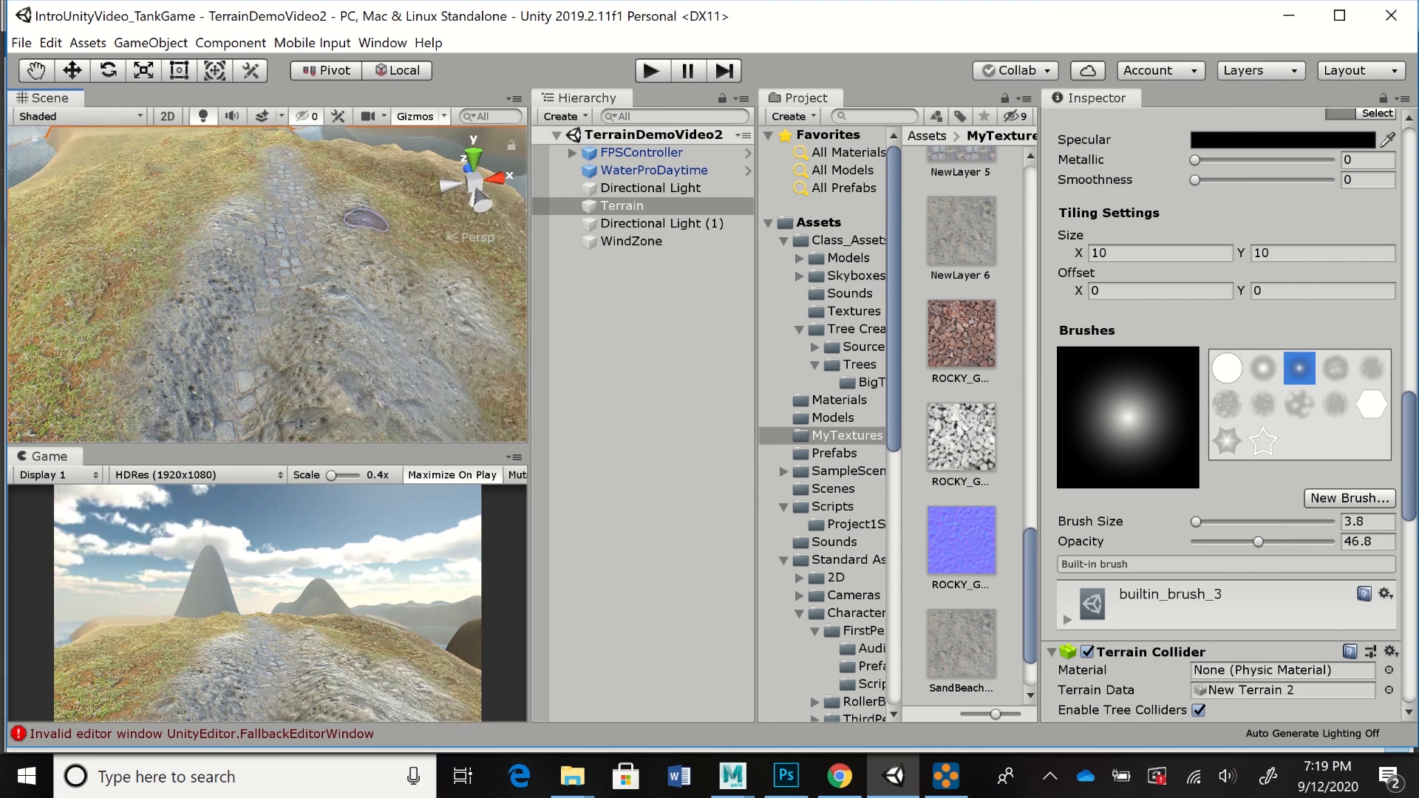
mouse_move(133, 338)
left_mouse_down()
mouse_move(139, 362)
mouse_move(98, 397)
left_mouse_up()
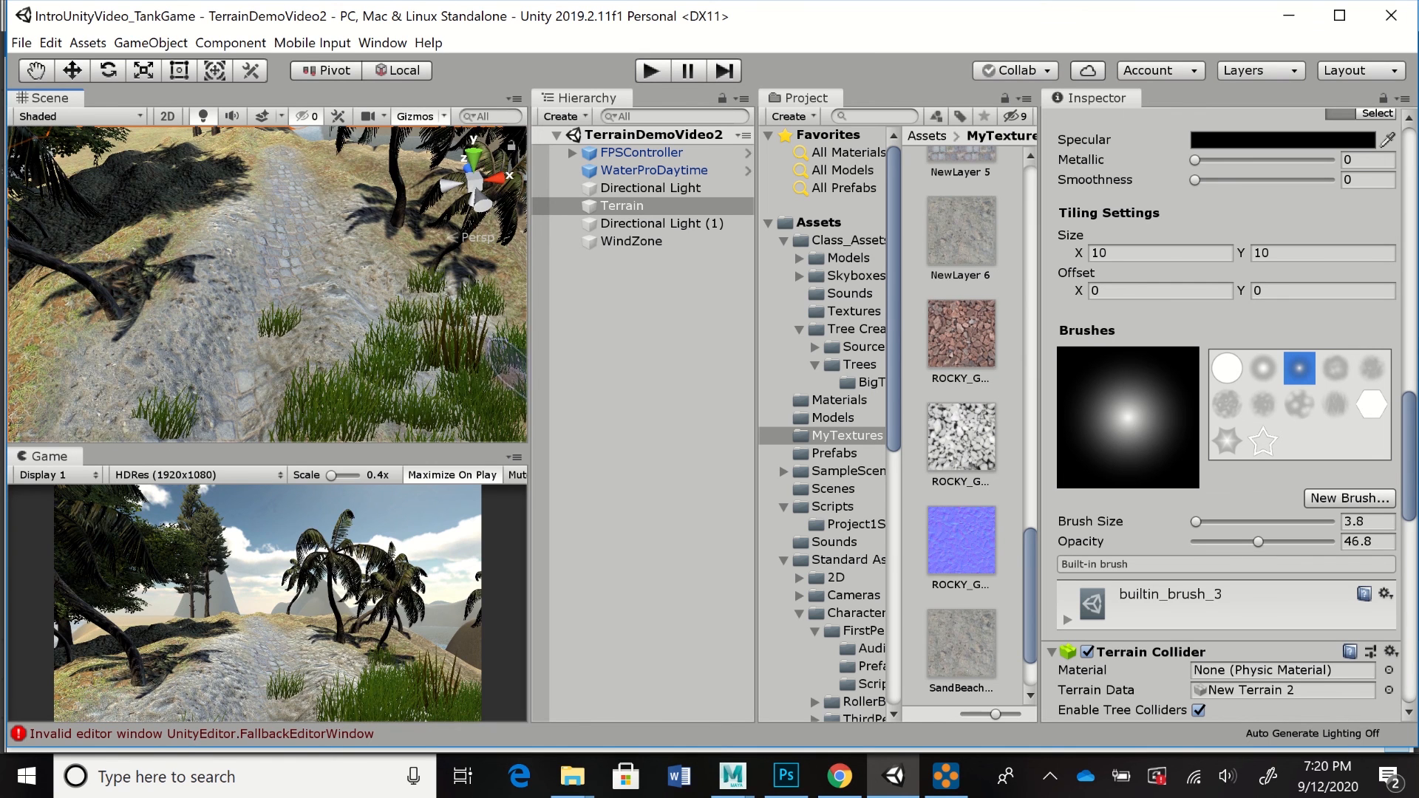
mouse_move(479, 339)
left_mouse_down()
mouse_move(491, 393)
mouse_move(494, 377)
mouse_move(422, 369)
left_mouse_up()
mouse_move(366, 325)
left_mouse_down()
mouse_move(340, 309)
mouse_move(348, 392)
left_mouse_up()
mouse_move(322, 336)
left_mouse_down()
mouse_move(327, 386)
mouse_move(340, 374)
left_mouse_up()
mouse_move(403, 292)
left_mouse_down()
mouse_move(388, 331)
mouse_move(412, 301)
mouse_move(435, 304)
left_mouse_up()
left_click_drag(364, 237, 386, 296)
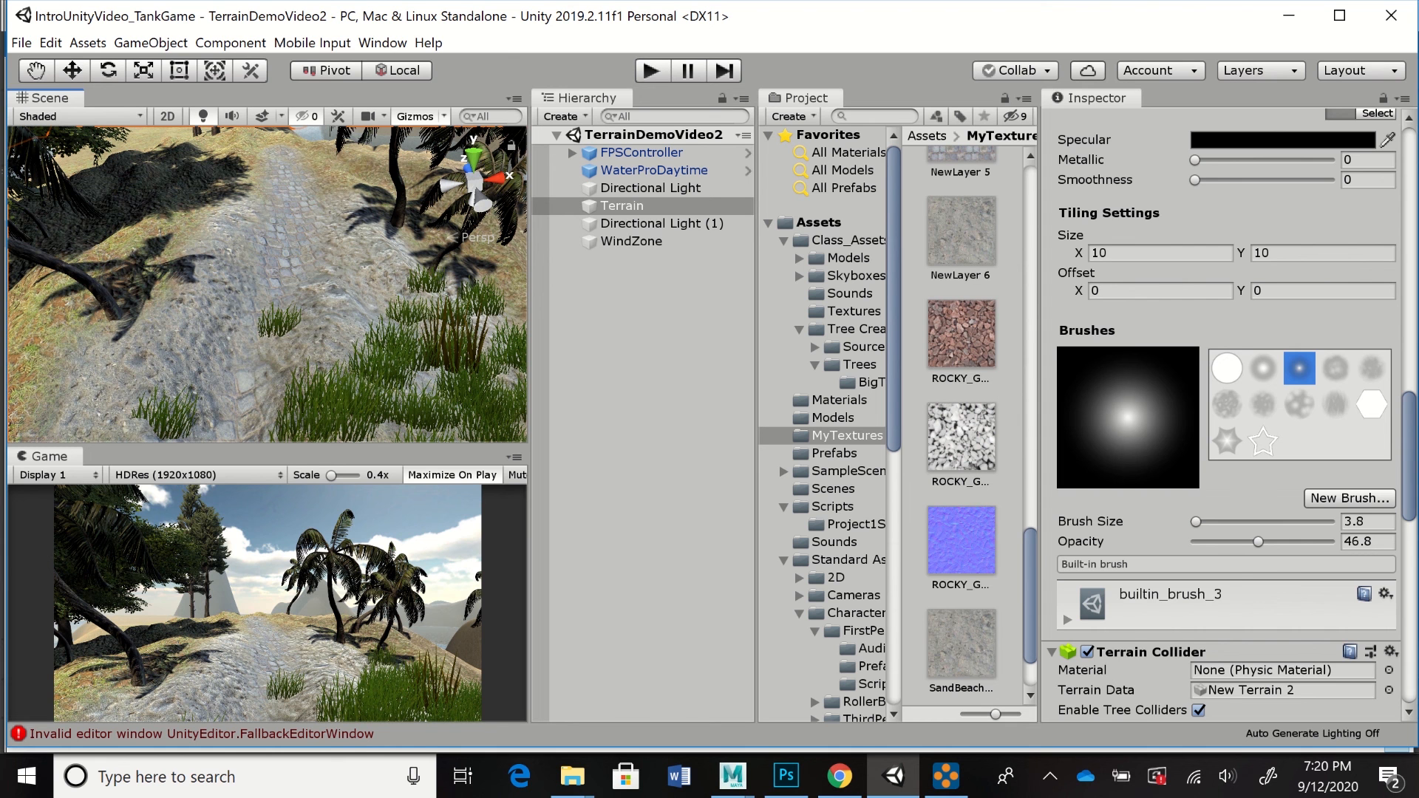
- Set the sand layer's tiling size to 5 in both X and Y and play-test the terrain
scroll(1227, 414, "down", 8)
scroll(1227, 414, "up", 5)
scroll(1227, 414, "down", 10)
scroll(1226, 414, "up", 12)
scroll(1227, 414, "up", 1)
scroll(1227, 414, "down", 1)
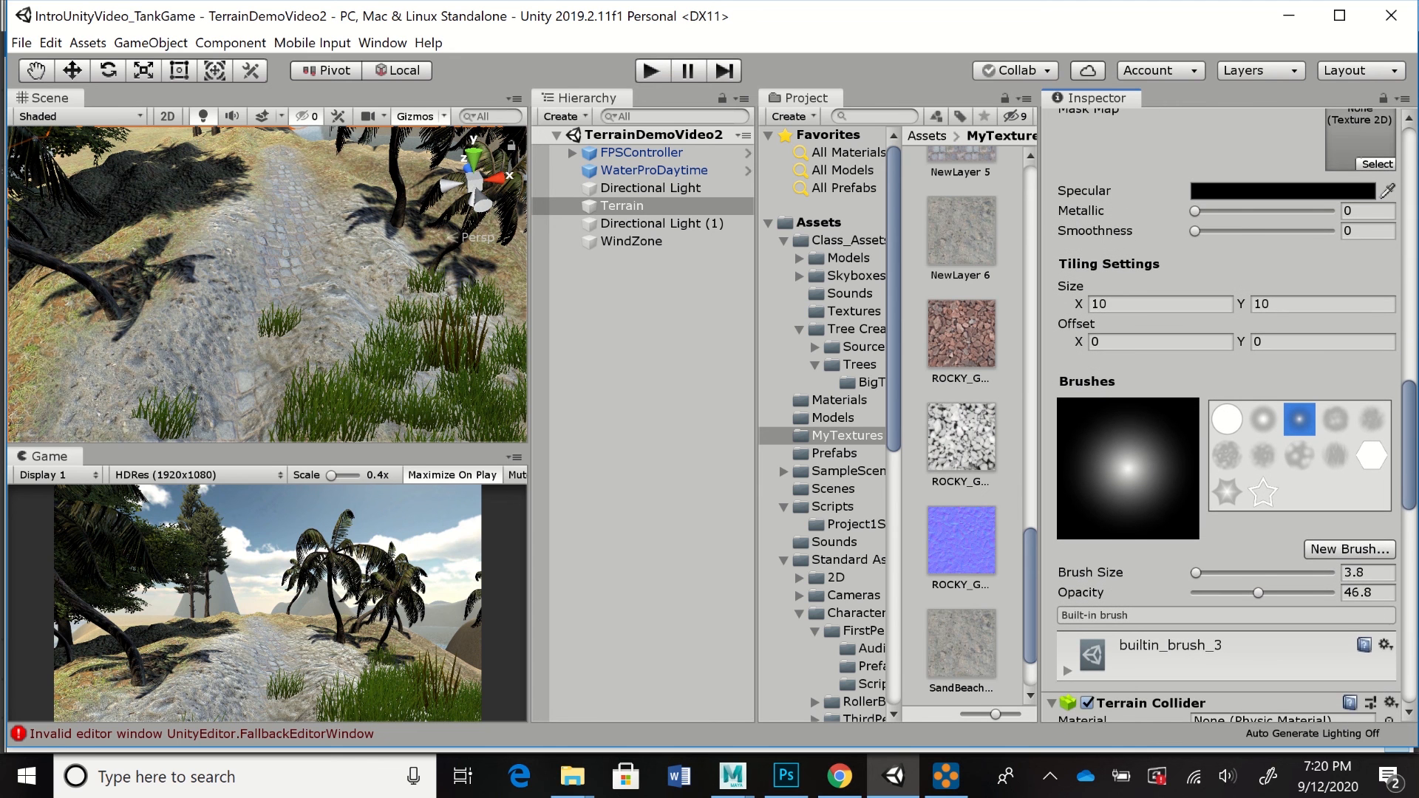
scroll(1227, 414, "up", 2)
left_click(1146, 349)
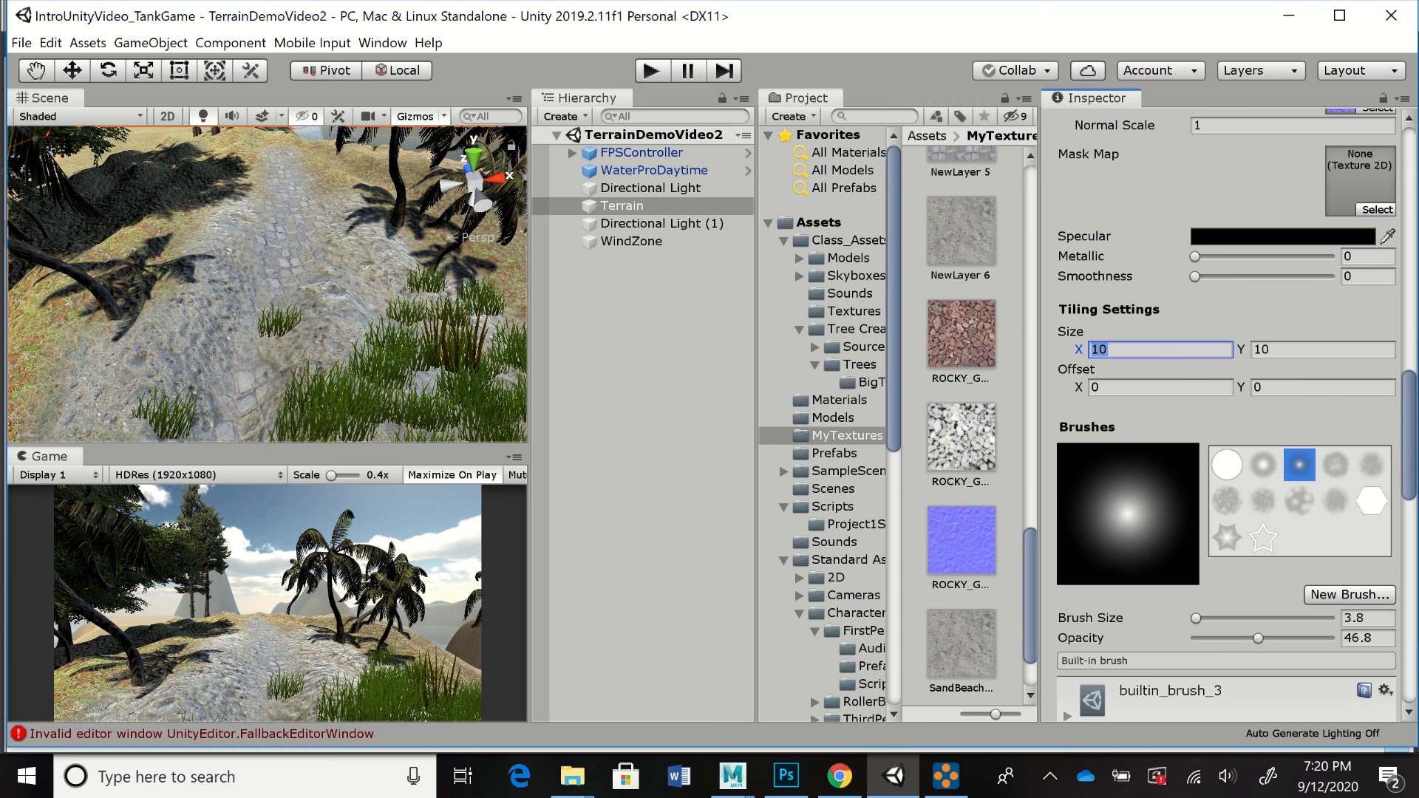
type("5")
key("Tab")
type("5")
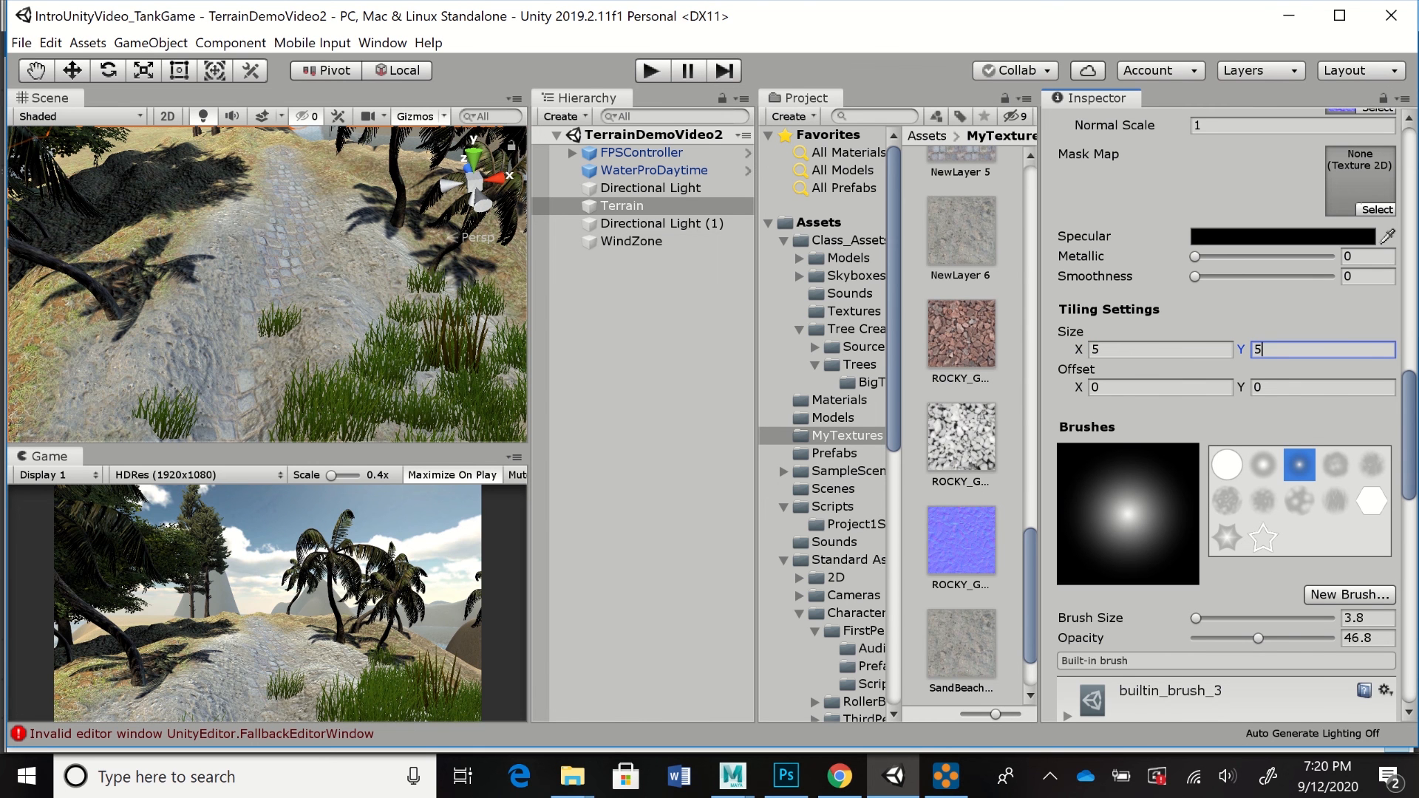
key("ctrl+p")
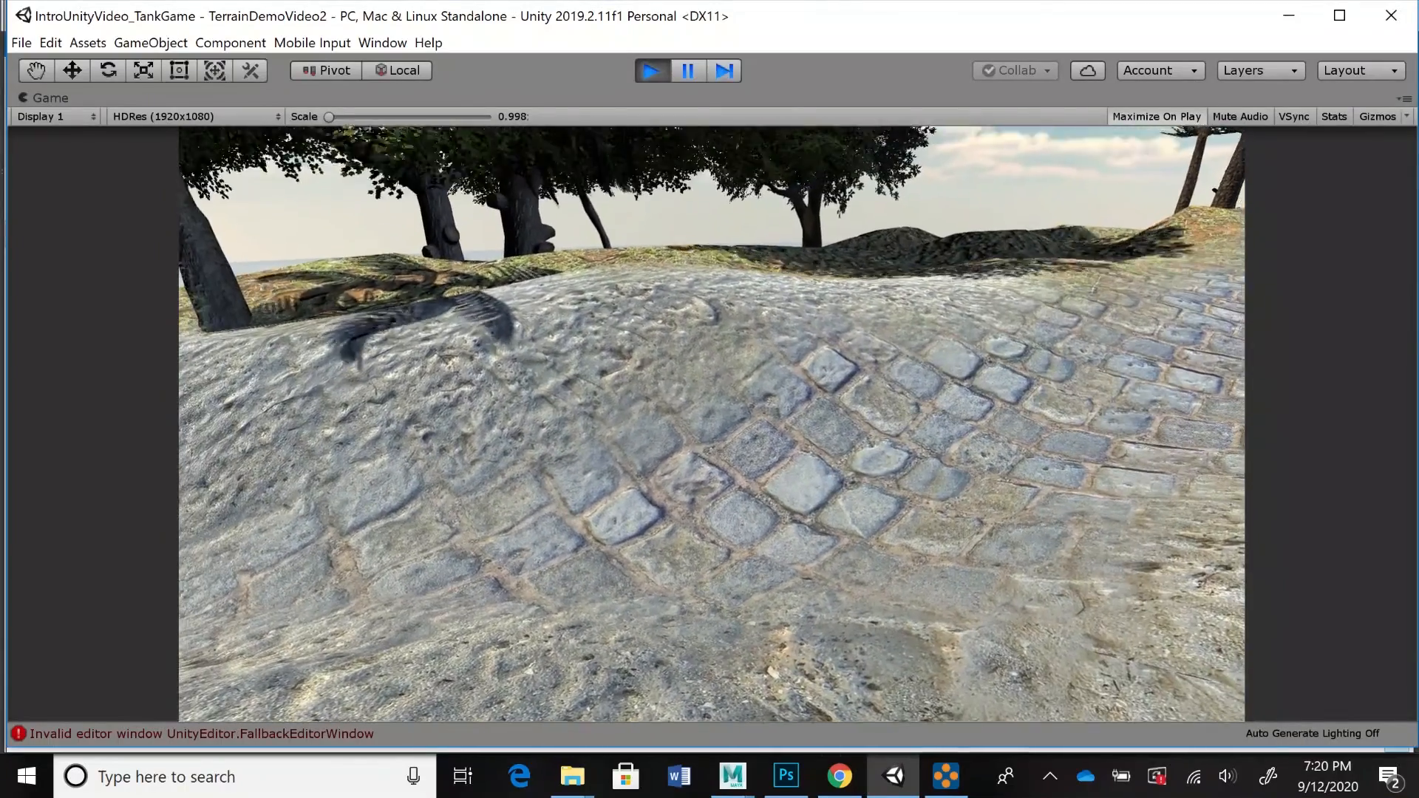
key("ctrl+p")
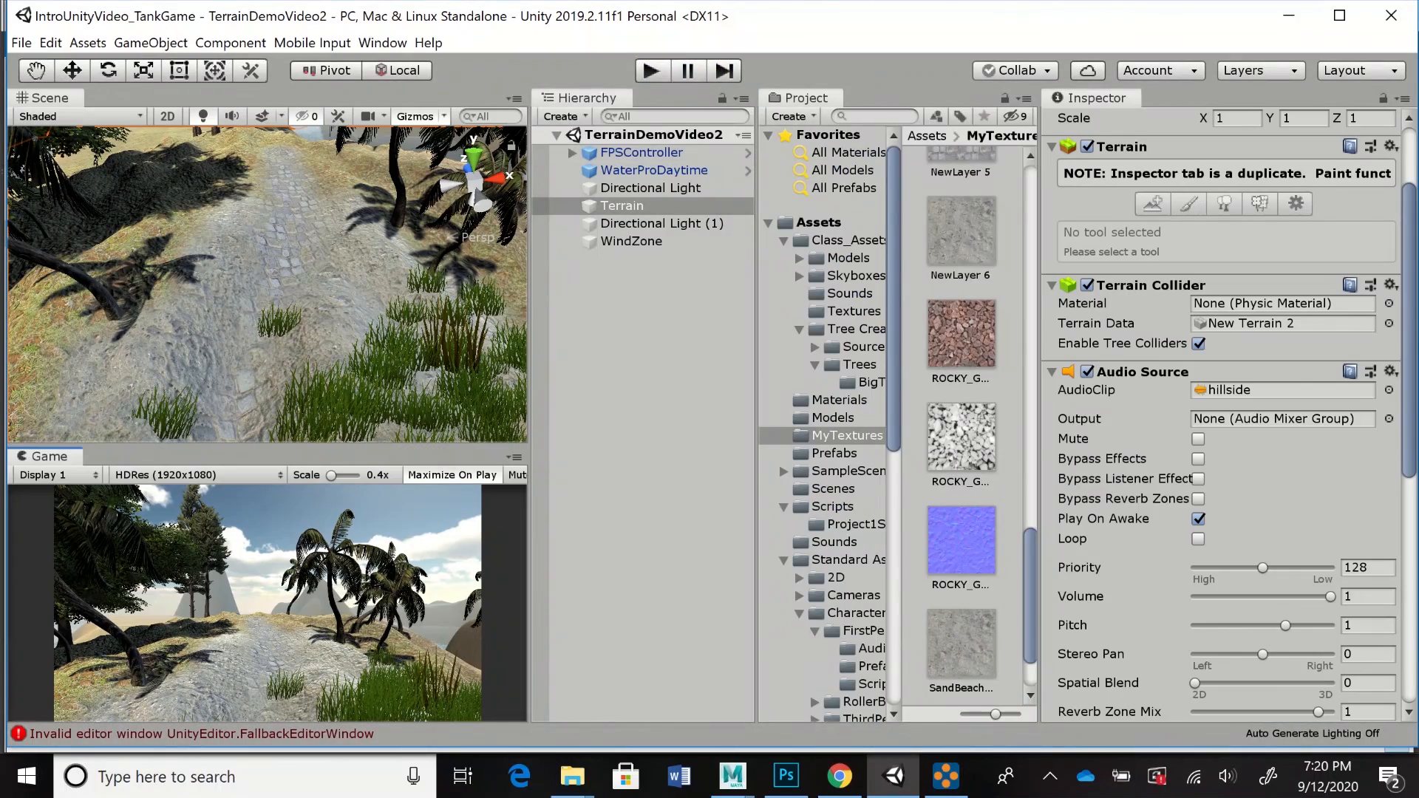
- Set the sand layer's smoothness to 0.172, give it a slight metallic value, and play-test the terrain
left_click(651, 188)
left_click(622, 206)
left_click_drag(1409, 194, 1408, 391)
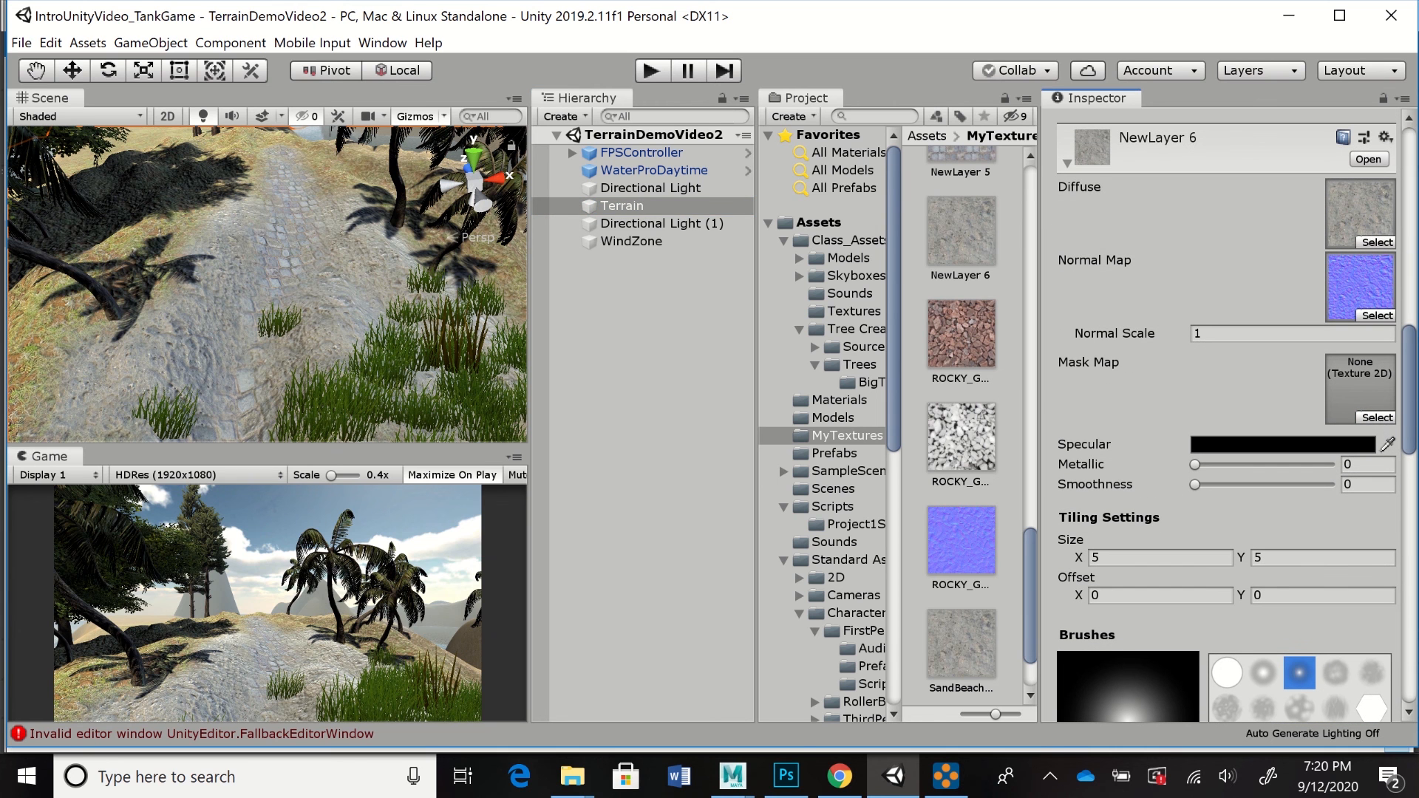
mouse_move(1194, 484)
left_mouse_down()
mouse_move(1298, 485)
mouse_move(1214, 485)
mouse_move(1211, 464)
left_mouse_up()
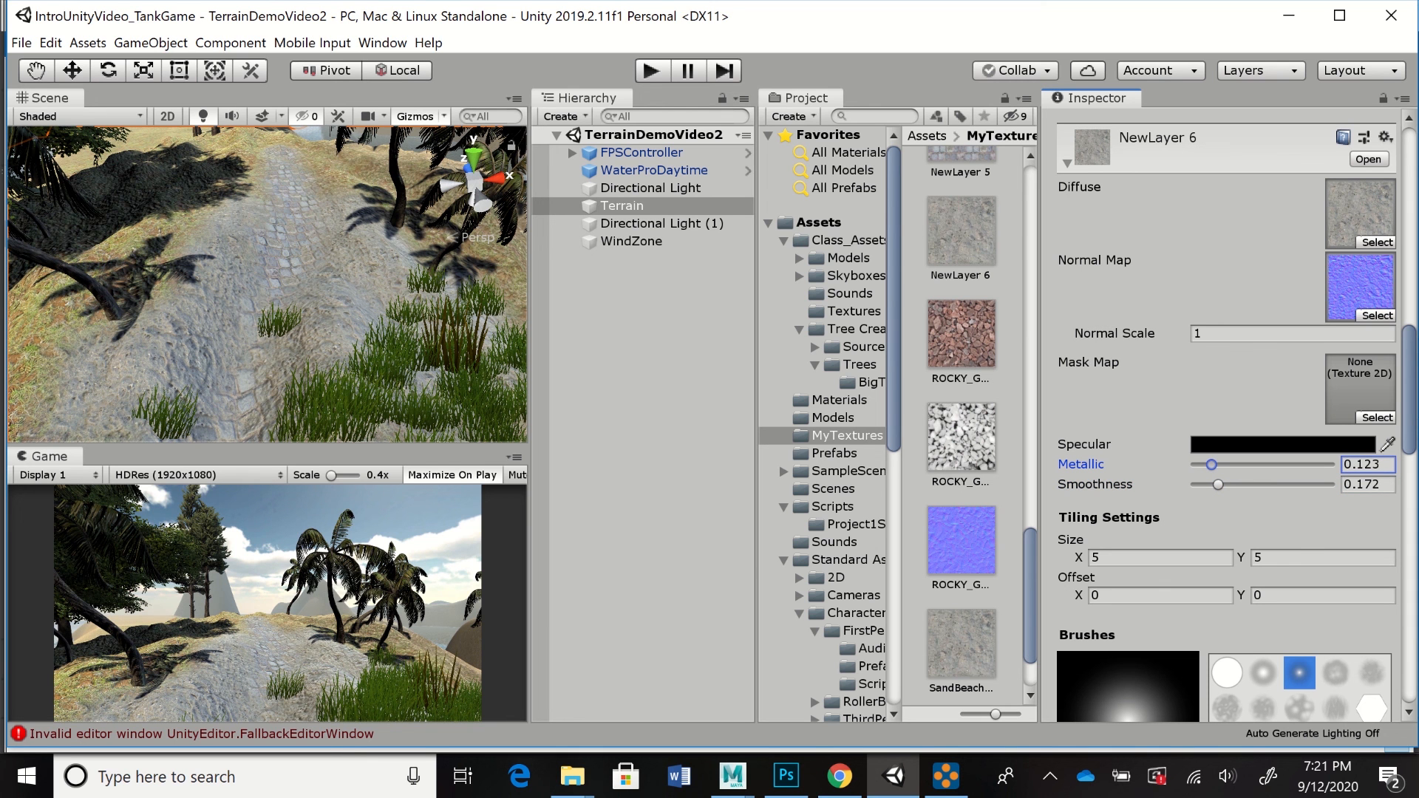
left_click_drag(1211, 464, 1206, 464)
left_click(651, 71)
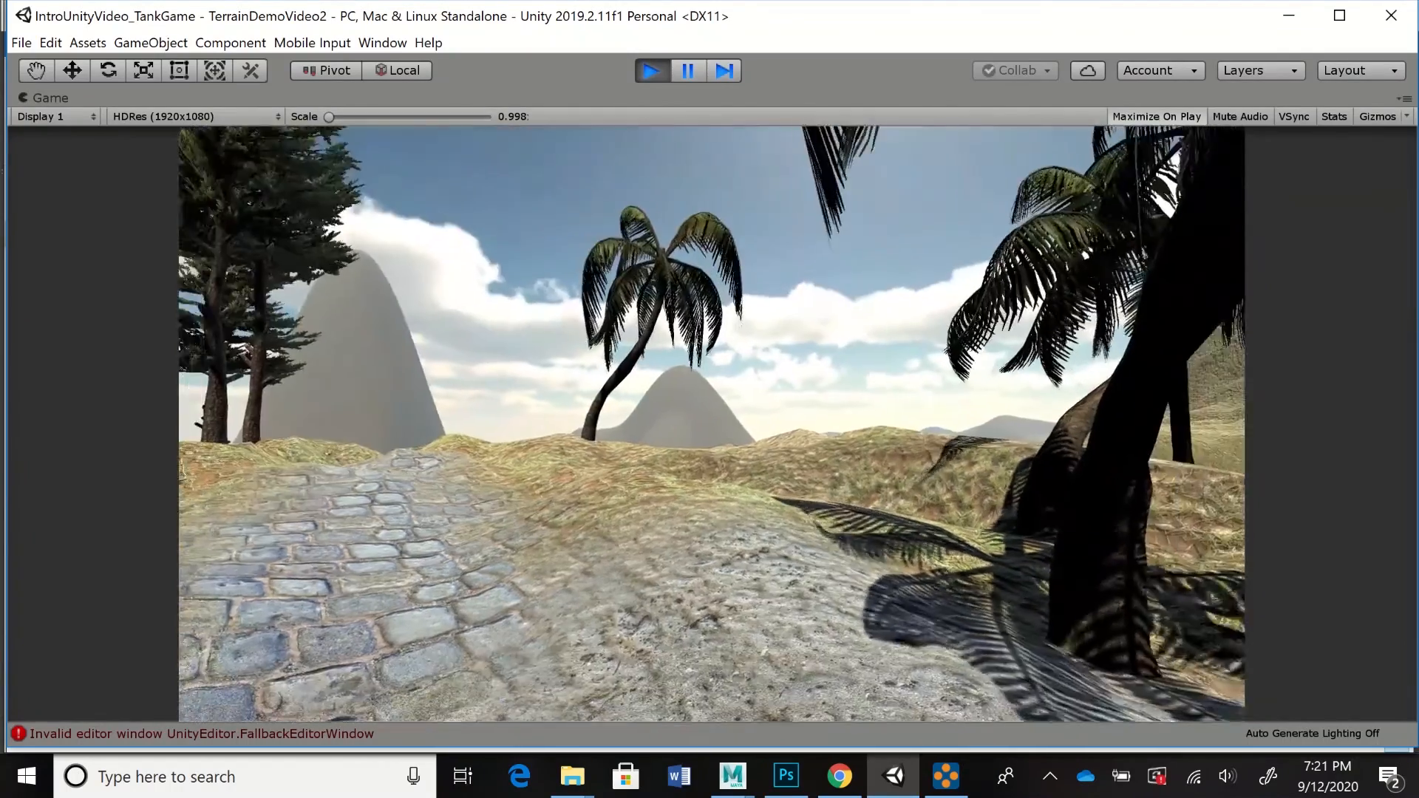
key("ctrl+p")
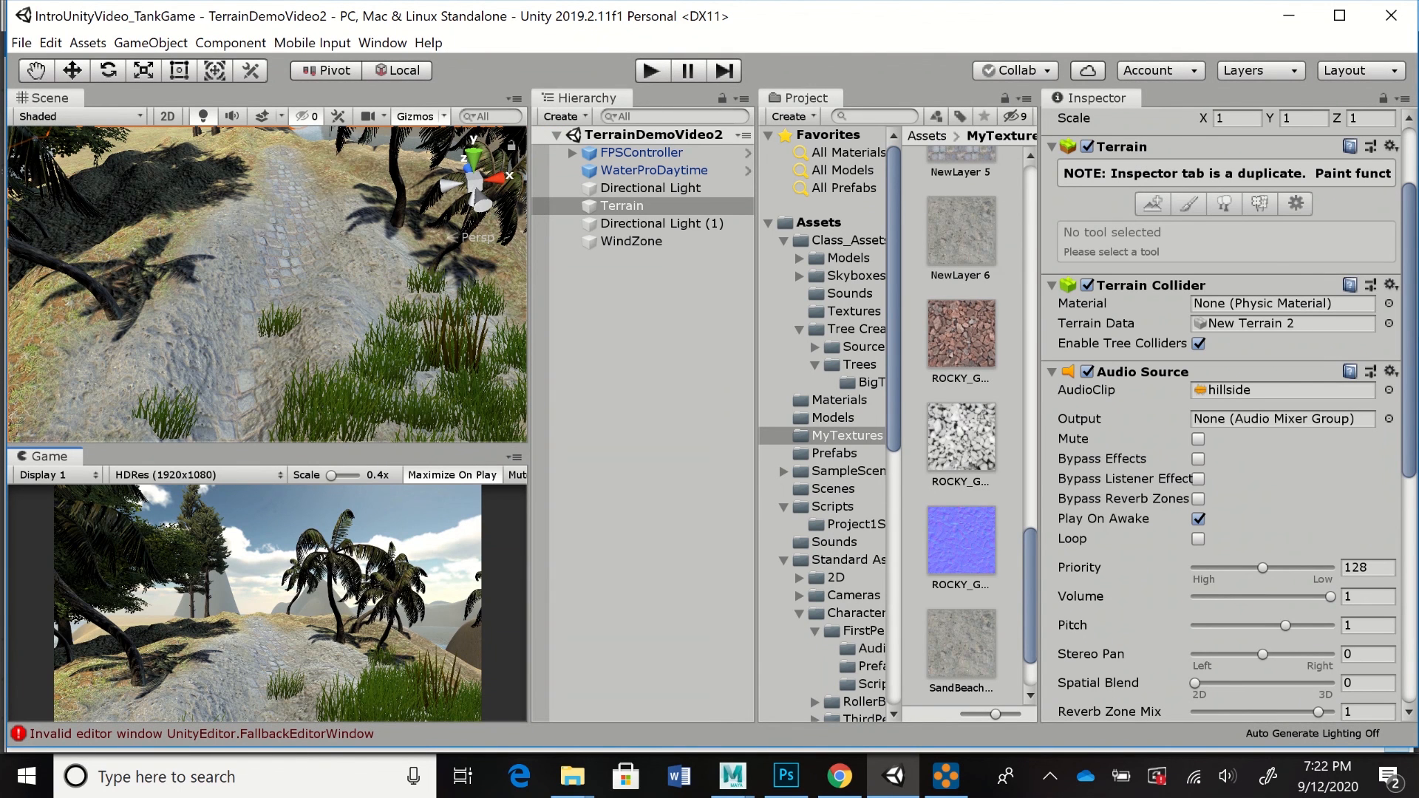
- Repaint the middle of the path on the Terrain with the cobblestone layer NewLayer 5
left_click(650, 188)
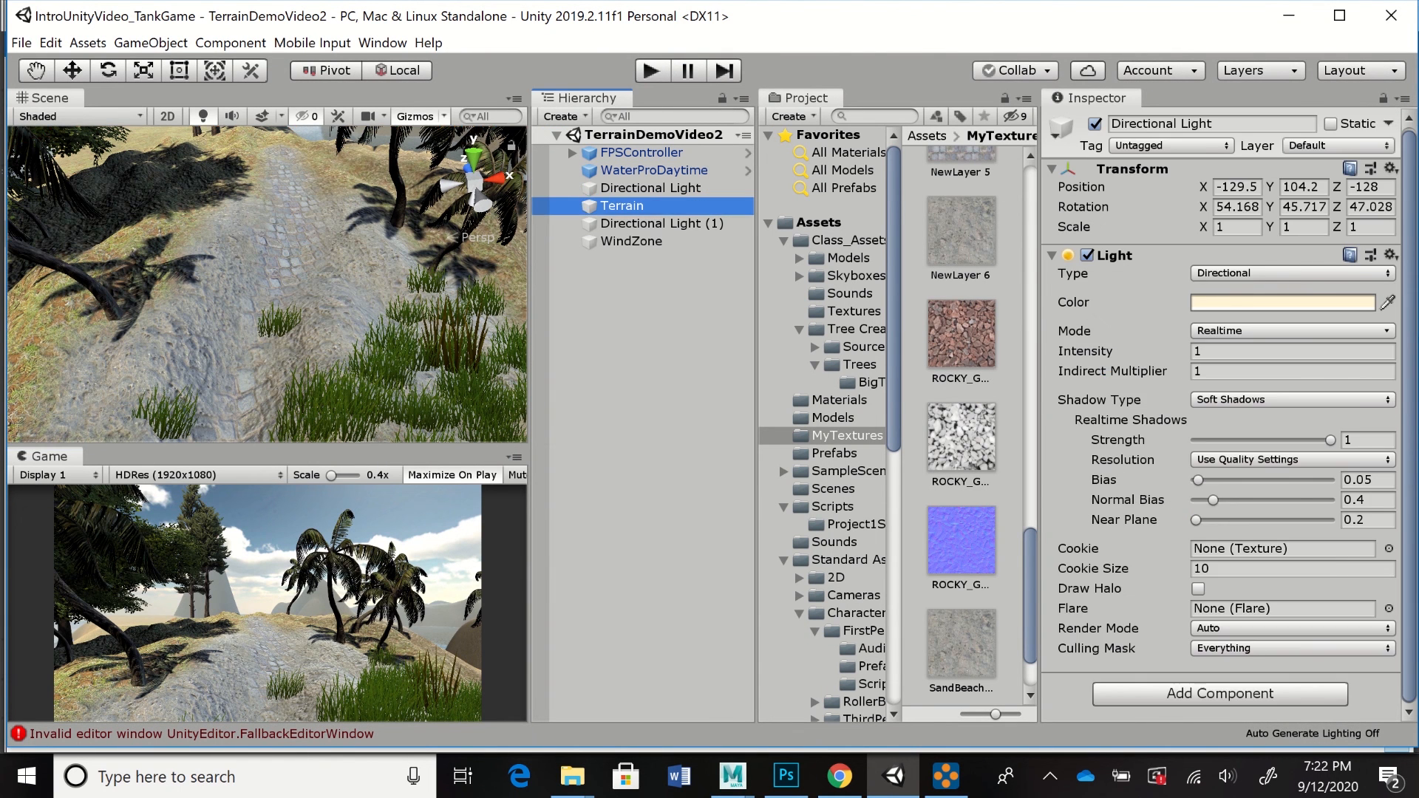
left_click(622, 206)
left_click_drag(1410, 194, 1410, 299)
left_click(1153, 408)
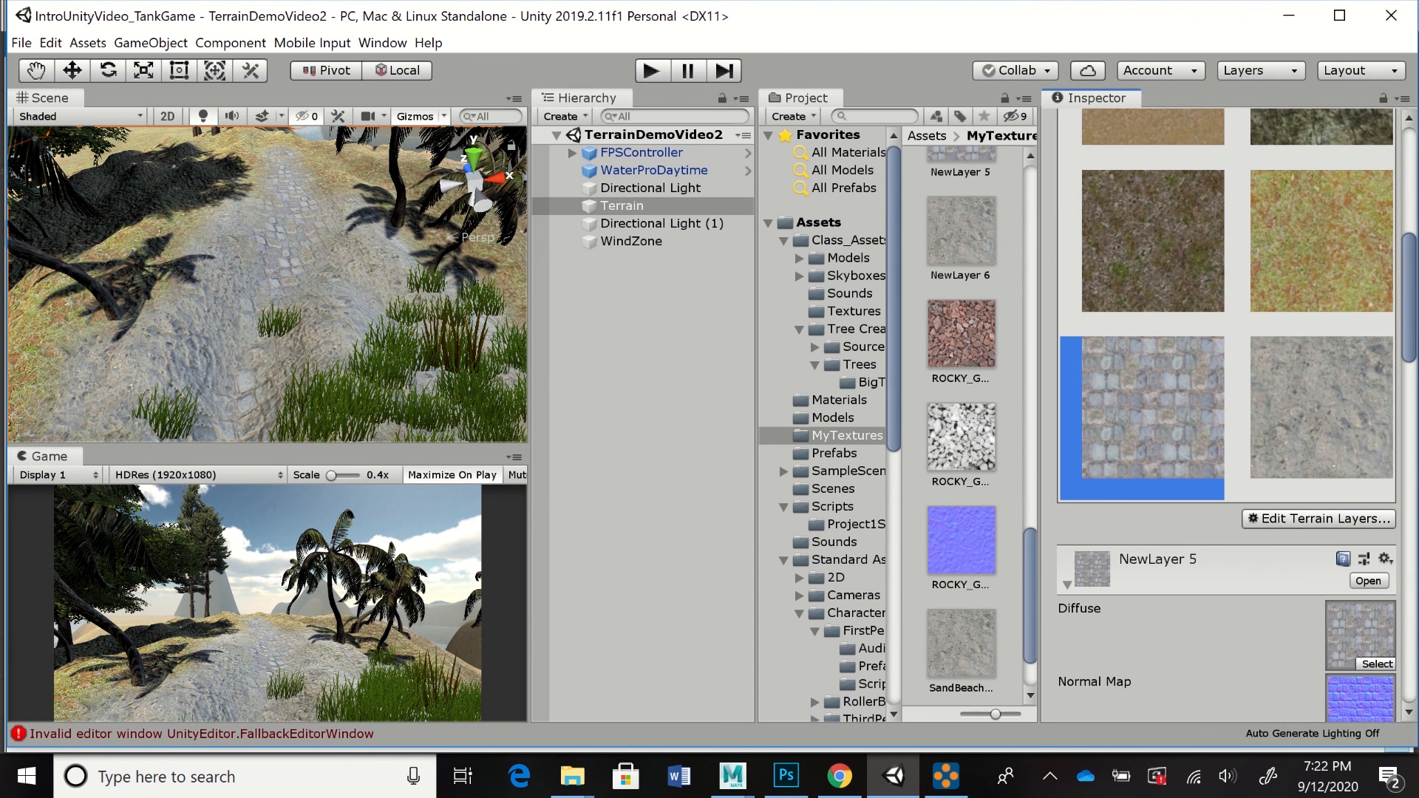
mouse_move(282, 255)
left_mouse_down()
mouse_move(272, 299)
mouse_move(220, 375)
mouse_move(285, 266)
mouse_move(289, 210)
mouse_move(297, 239)
left_mouse_up()
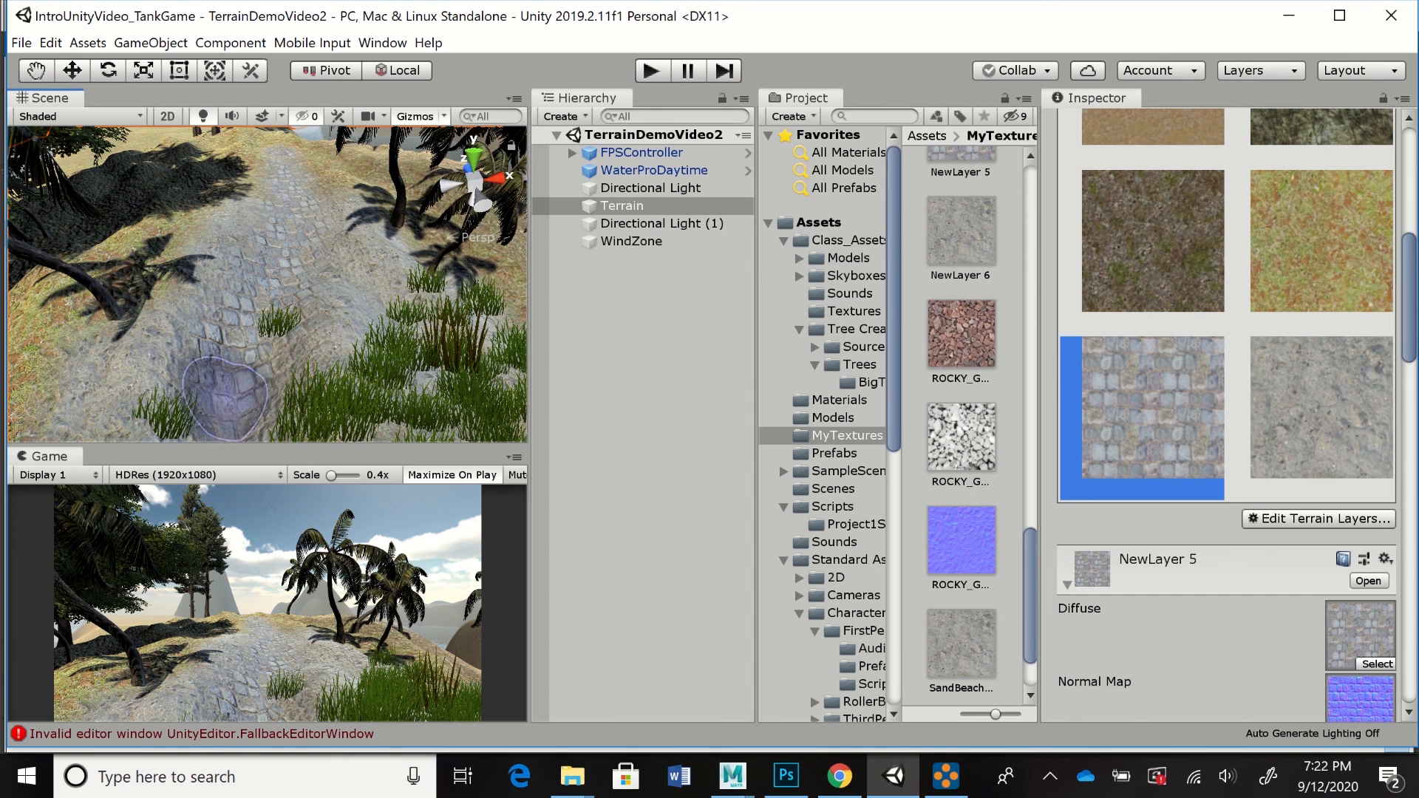
mouse_move(282, 245)
left_mouse_down()
mouse_move(312, 243)
mouse_move(287, 179)
mouse_move(302, 185)
left_mouse_up()
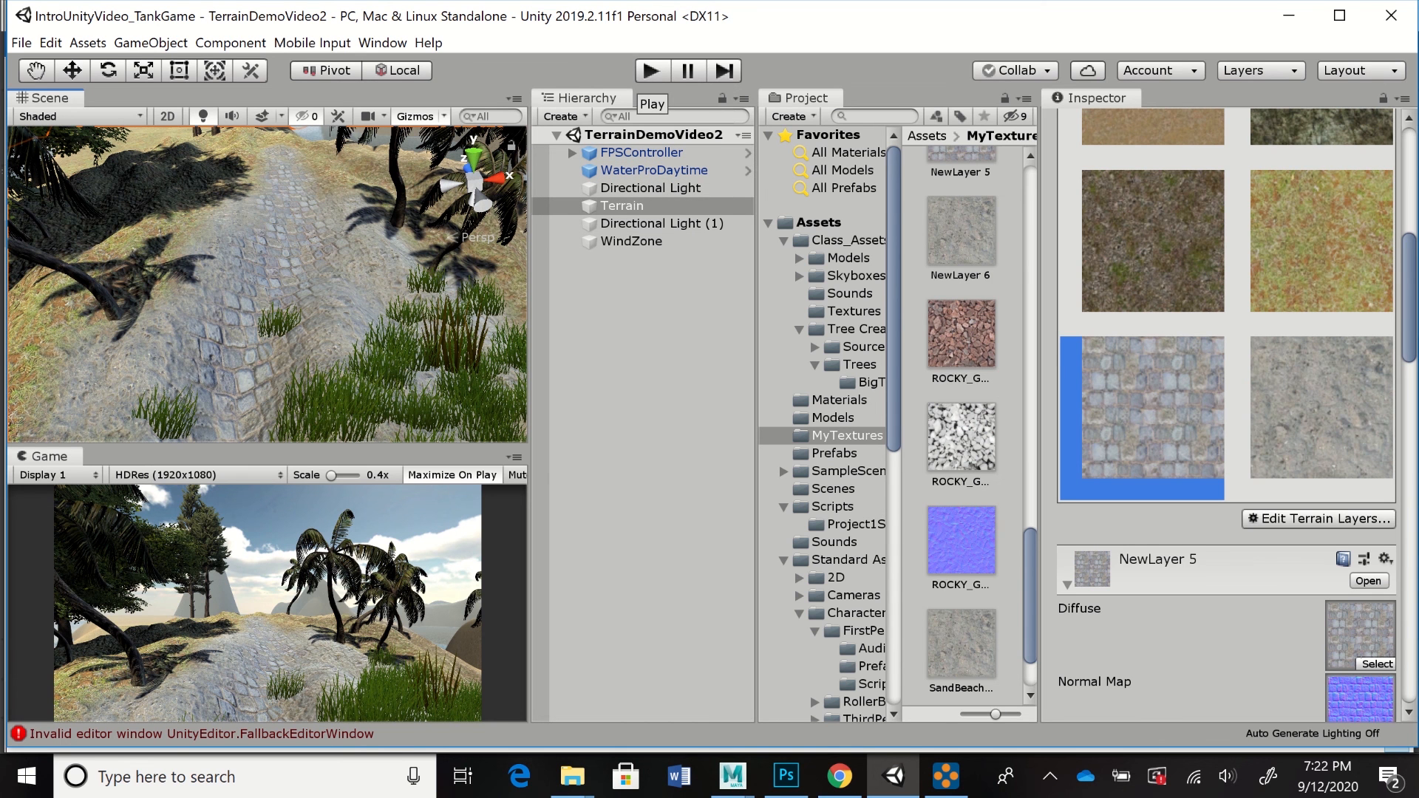
- Play the game and walk up the path to check how the cobblestones and sand blend
left_click(650, 70)
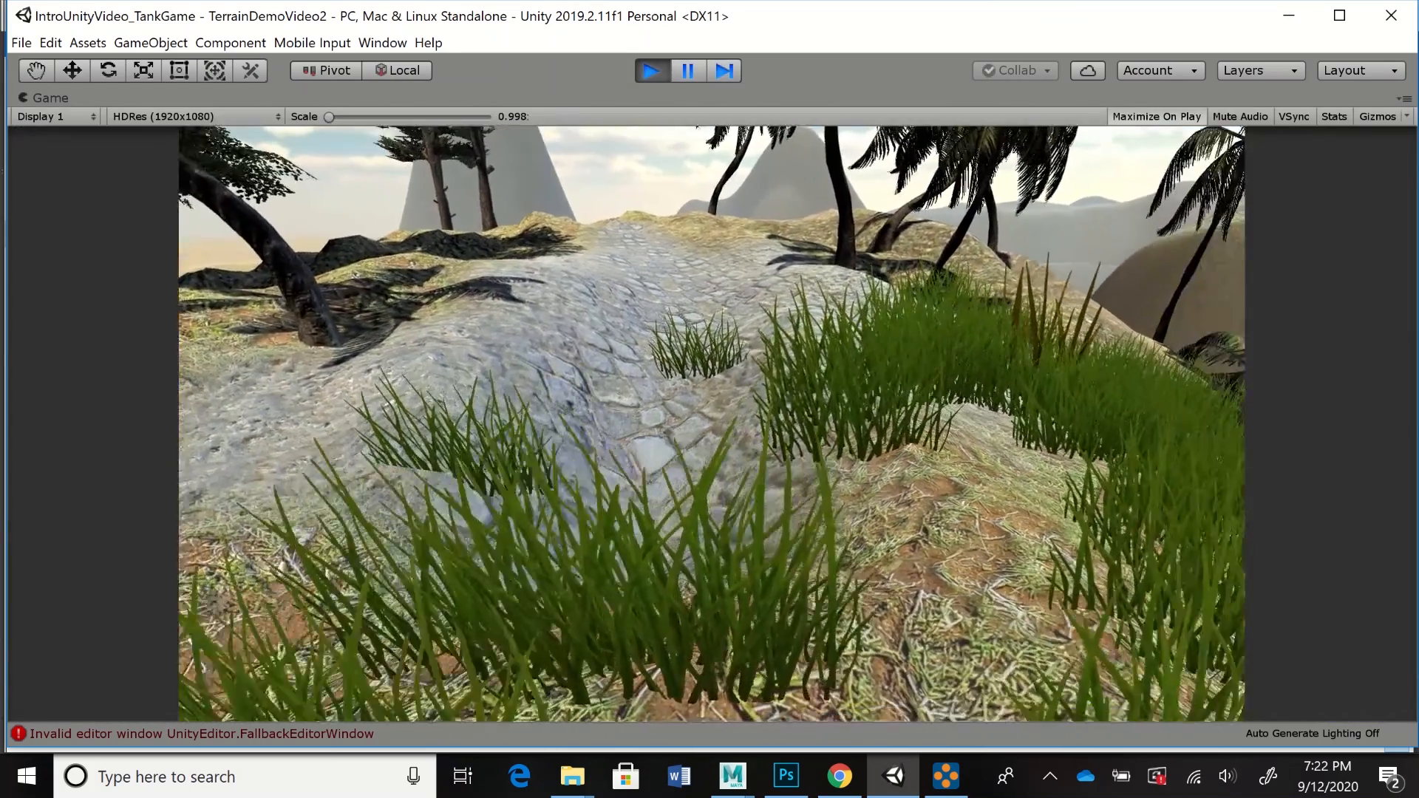
key("w")
key("w")
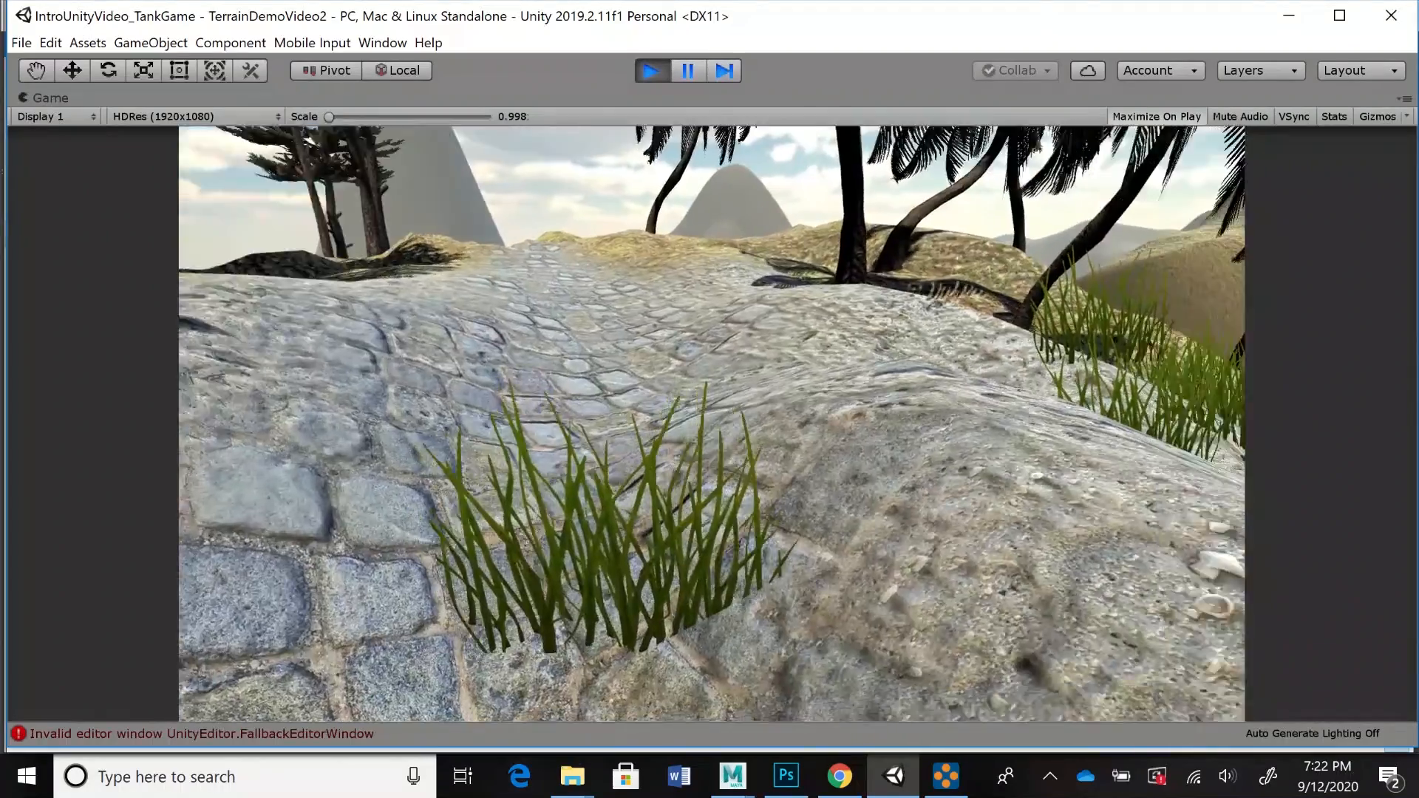
key("w")
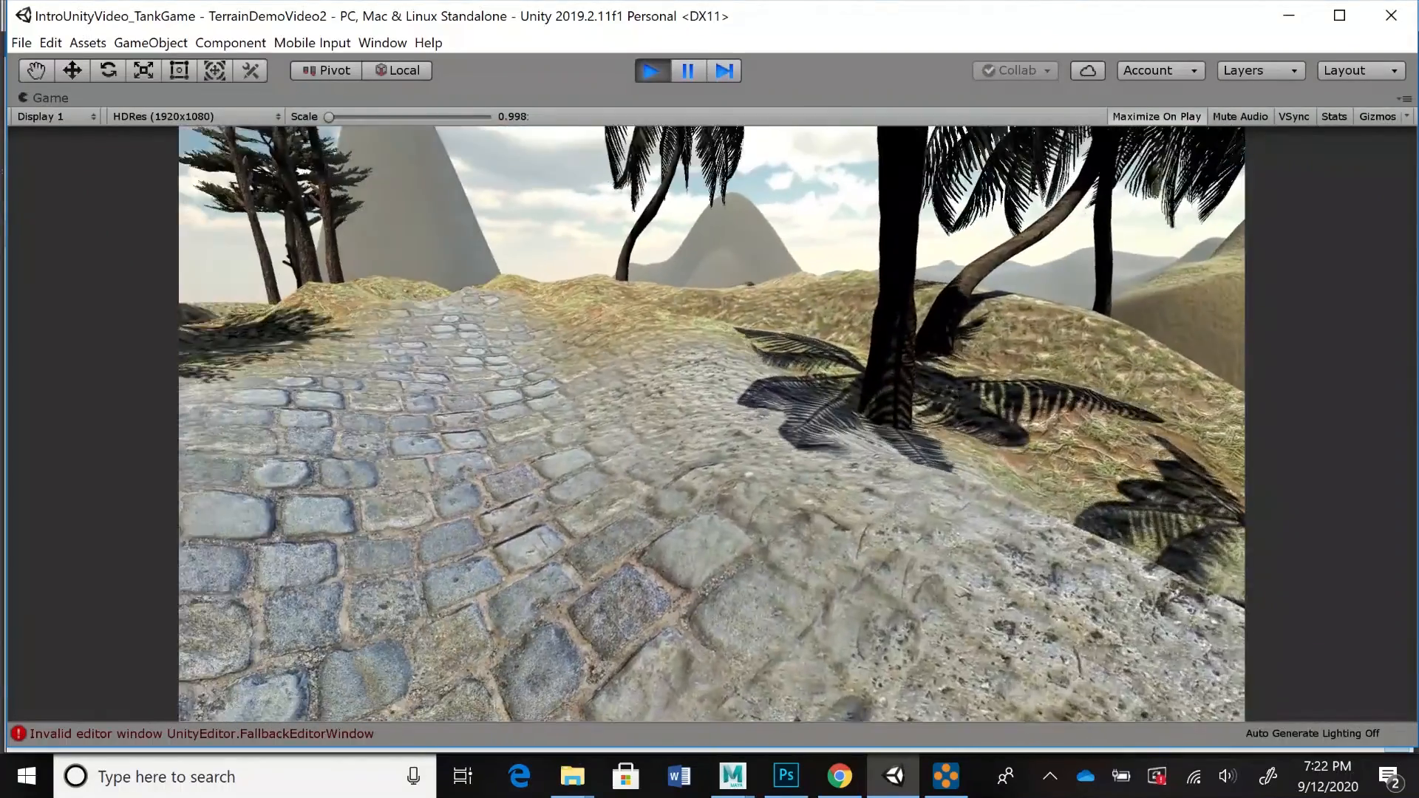
key("w")
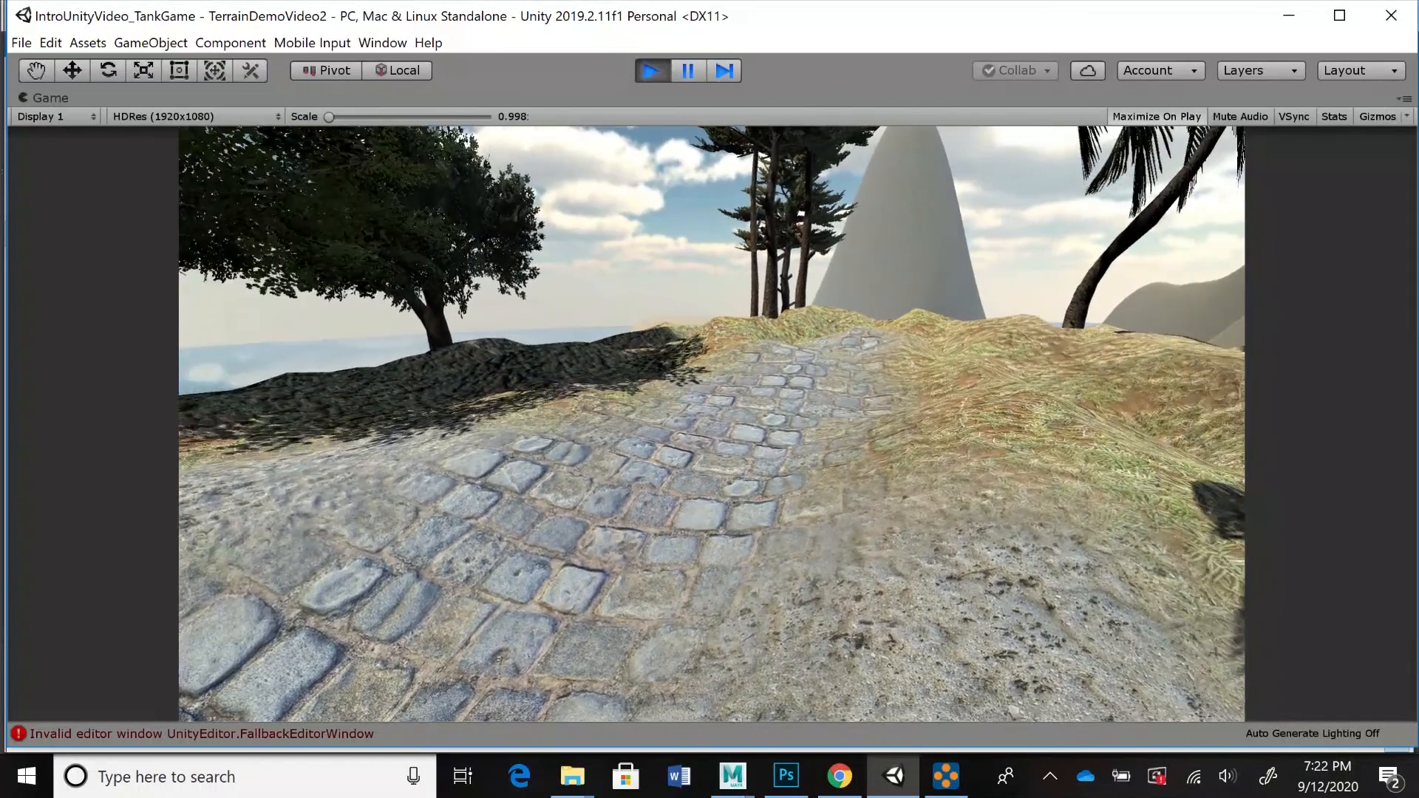
key("ctrl+p")
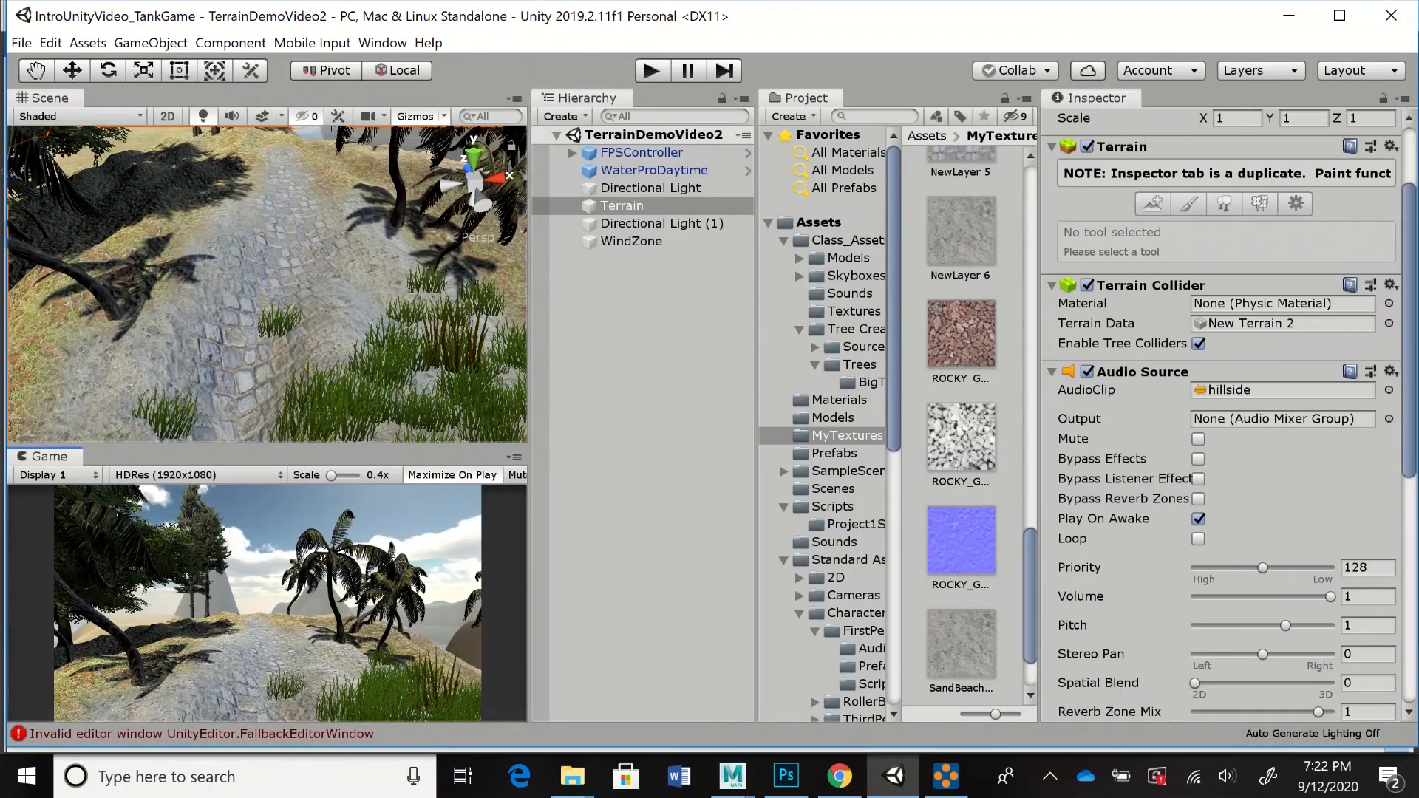
- Examine the repainted cobblestone path and its sandy edges up close in the Scene view
key("q")
middle_click_drag(281, 185, 290, 244, "alt")
scroll(291, 244, "up", 2)
scroll(291, 244, "up", 3)
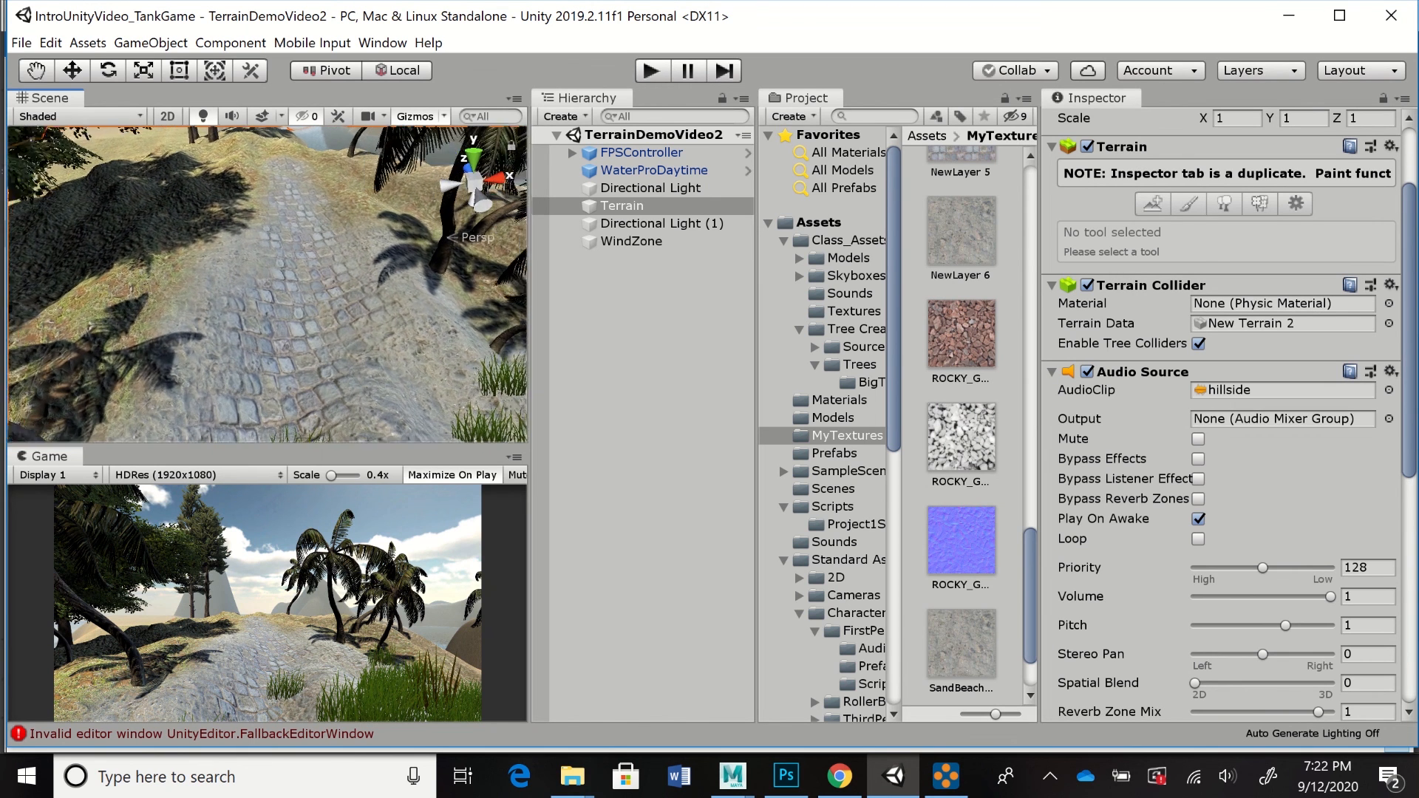
scroll(291, 244, "up", 3)
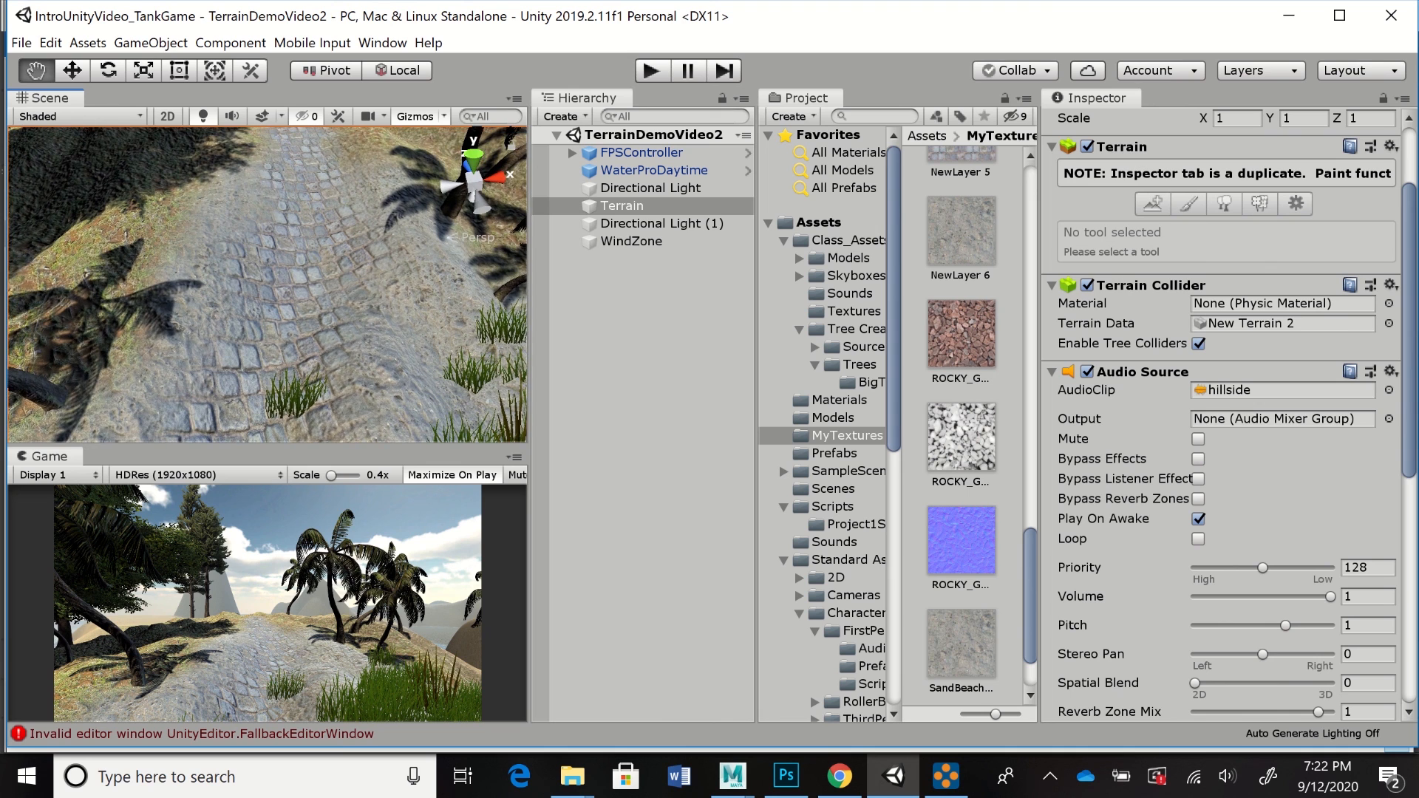
scroll(292, 244, "up", 2)
scroll(292, 244, "up", 3)
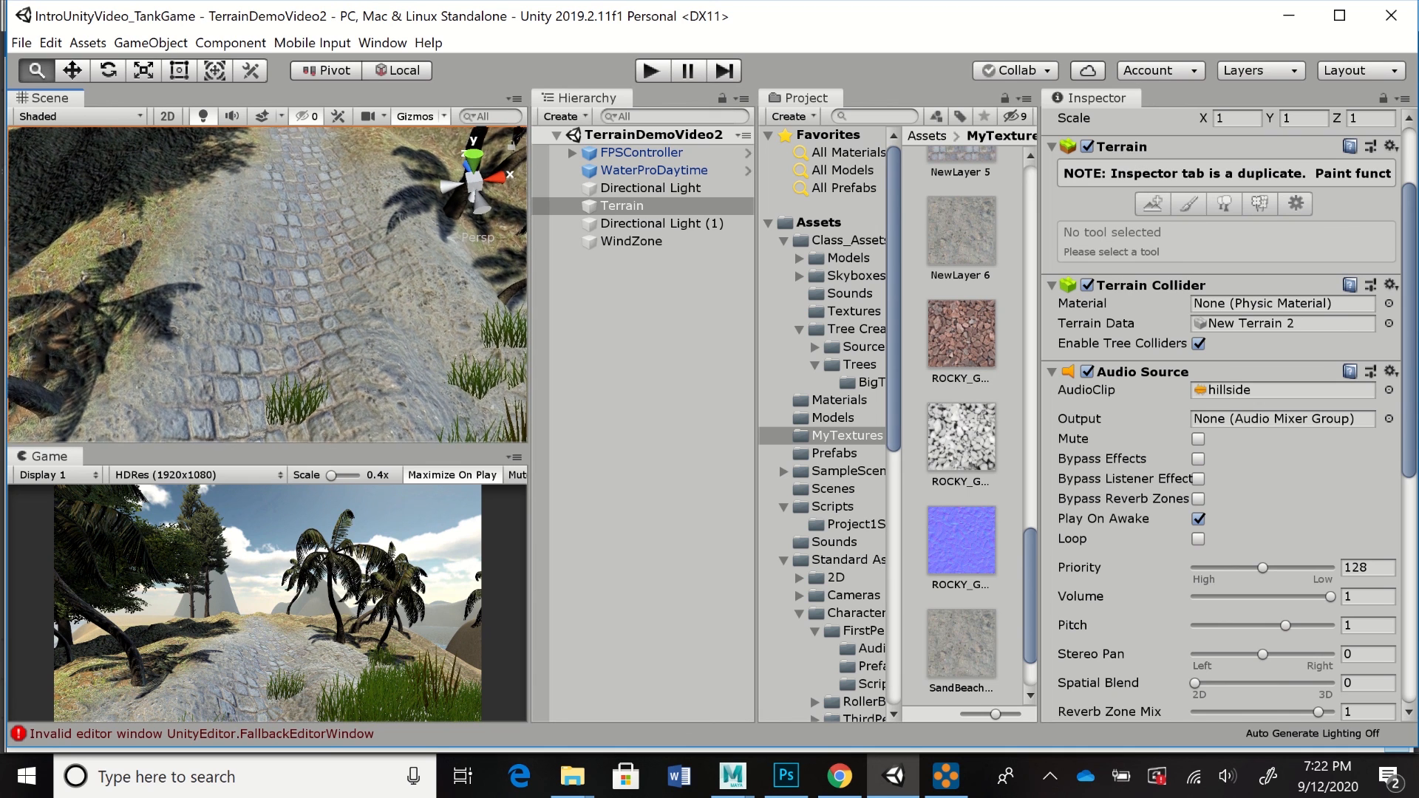
scroll(292, 244, "up", 3)
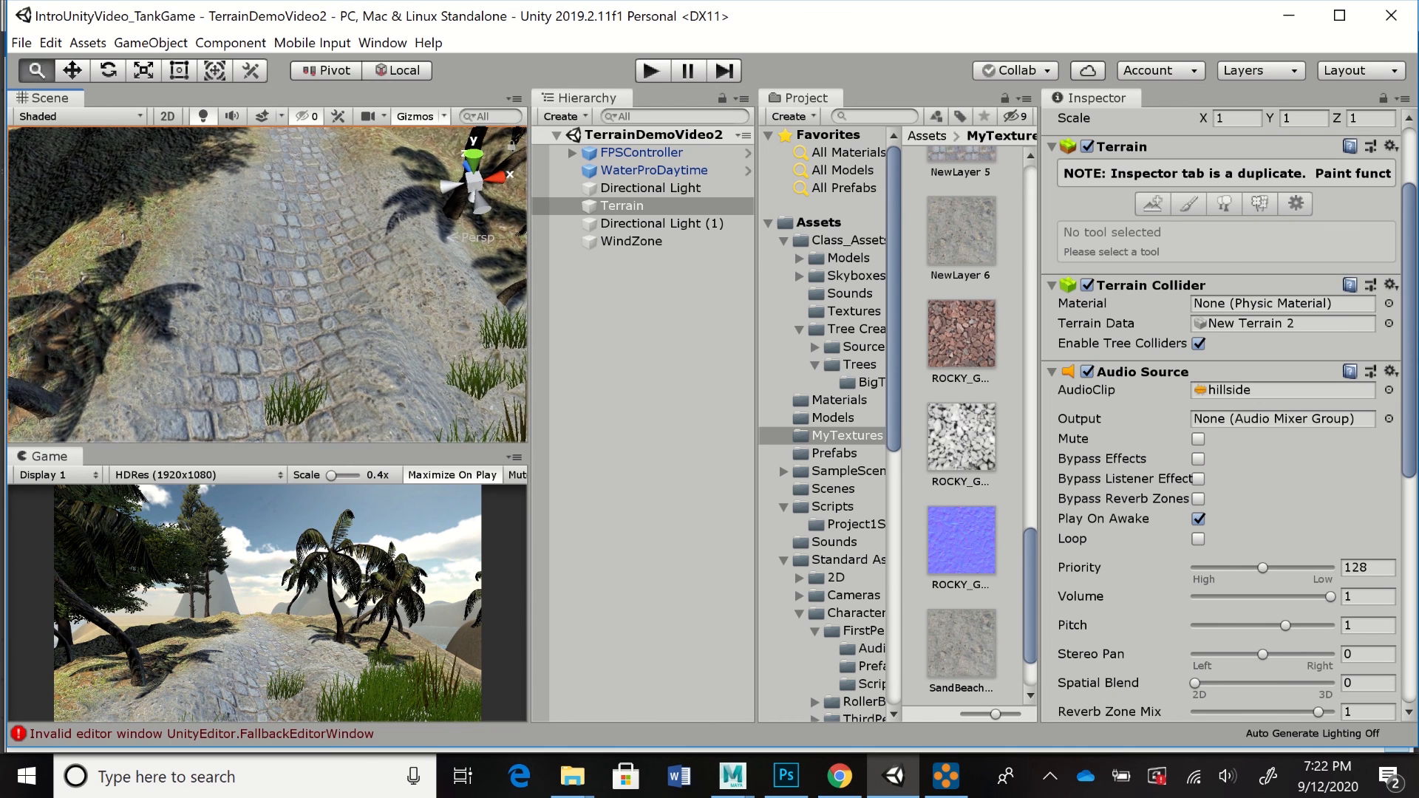